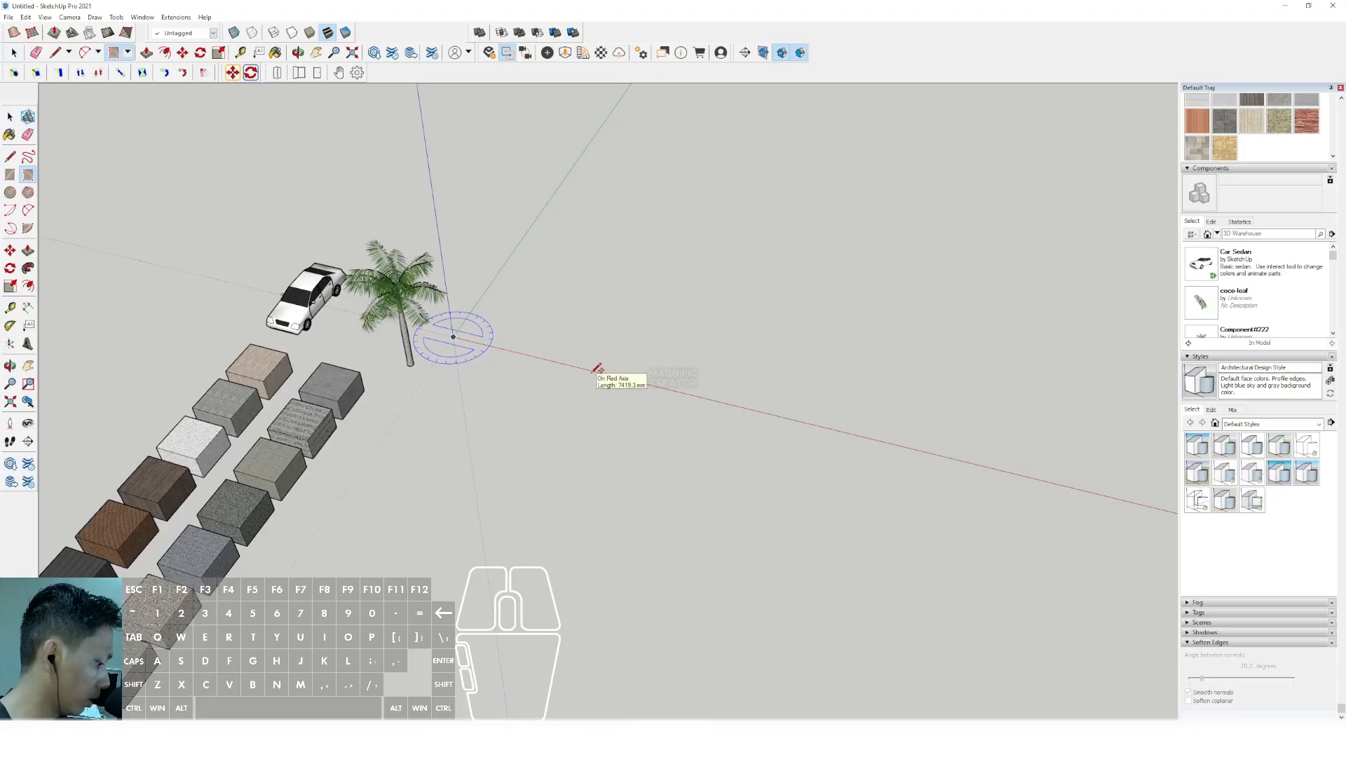
Draw a rectangle on the ground from the origin, 6000 mm wide along the red axis and extending lengthwise along the green axis.
key(Return)
scroll(616, 263, up, 1)
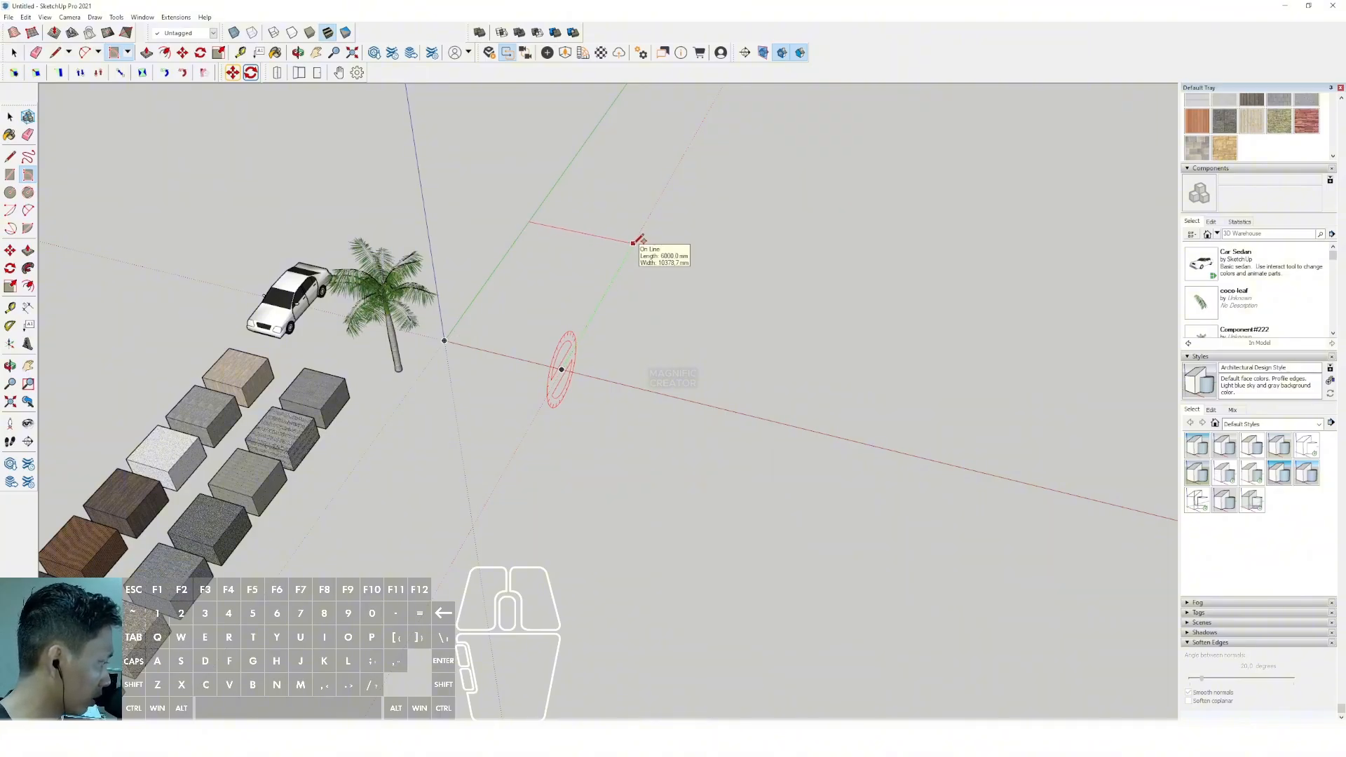
click(635, 242)
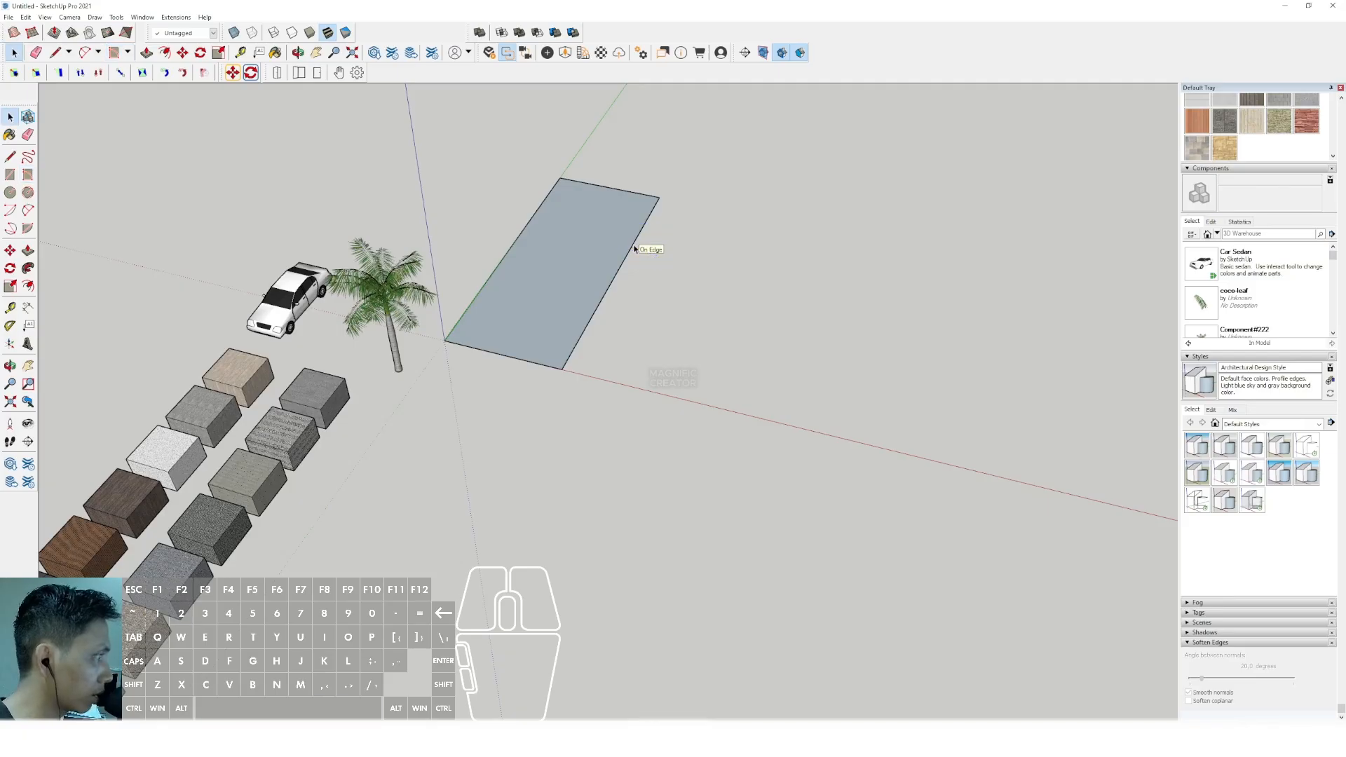
key(space)
Move the palm tree by its trunk base to the open ground behind the car.
scroll(518, 314, up, 2)
scroll(591, 370, down, 2)
click(420, 336)
scroll(421, 351, up, 2)
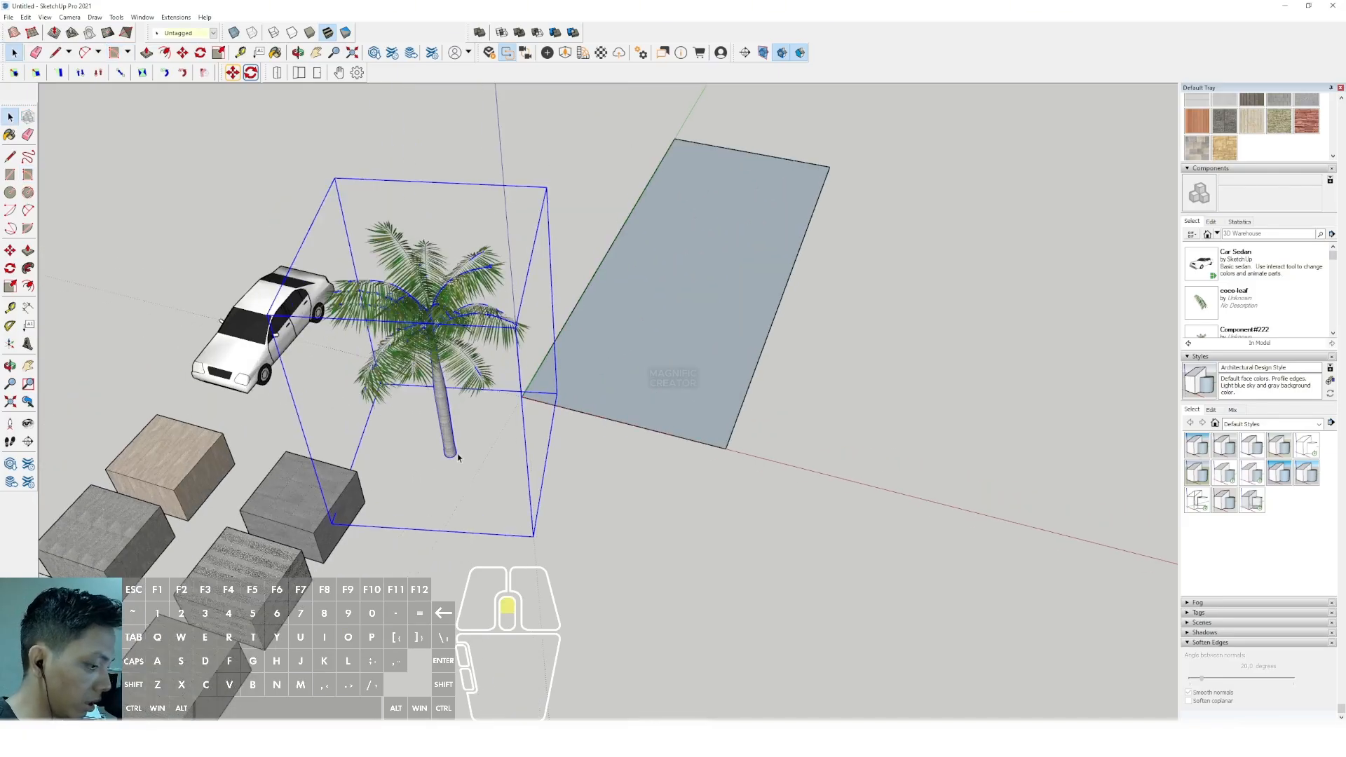
key(m)
click(421, 454)
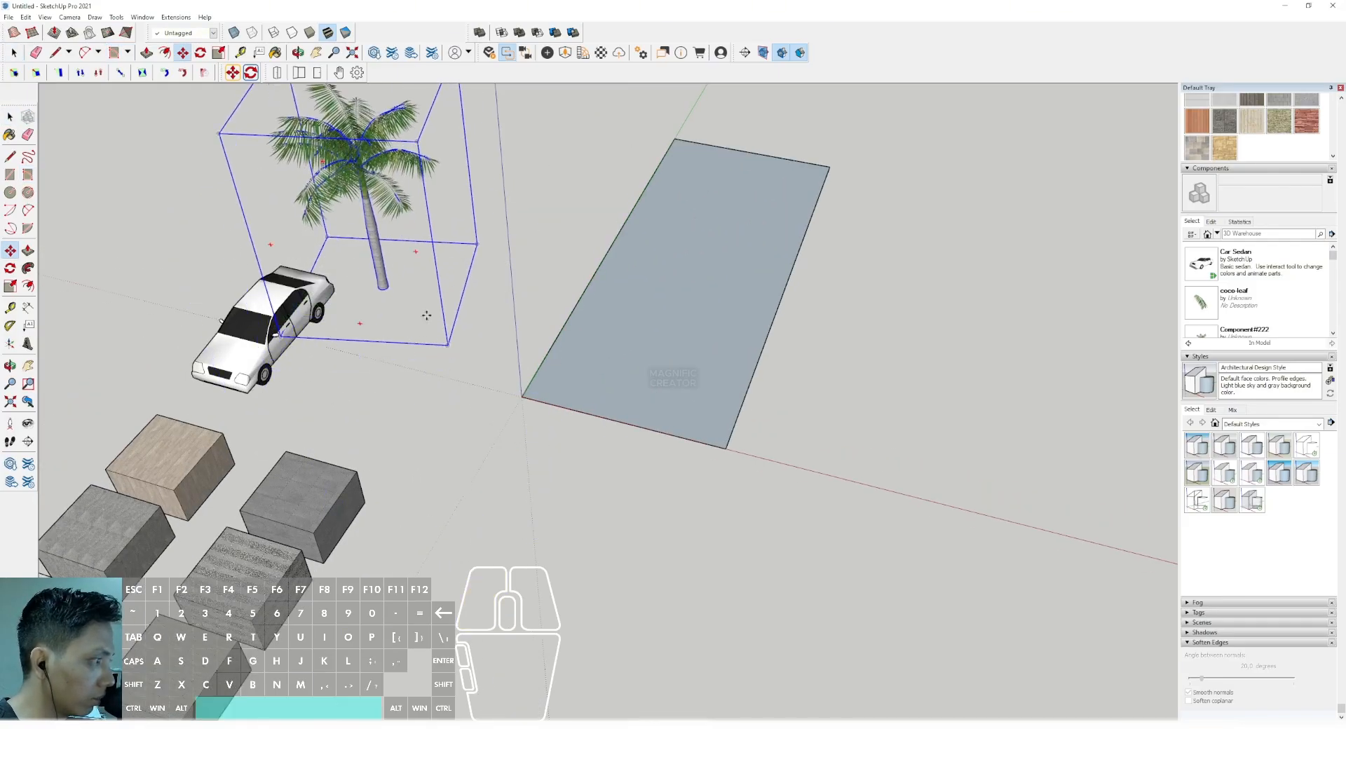
scroll(603, 337, down, 3)
middle_drag(547, 301, 492, 398)
scroll(443, 444, down, 1)
click(517, 366)
Examine the two rows of textured material sample blocks up close.
scroll(493, 397, down, 2)
scroll(454, 502, up, 8)
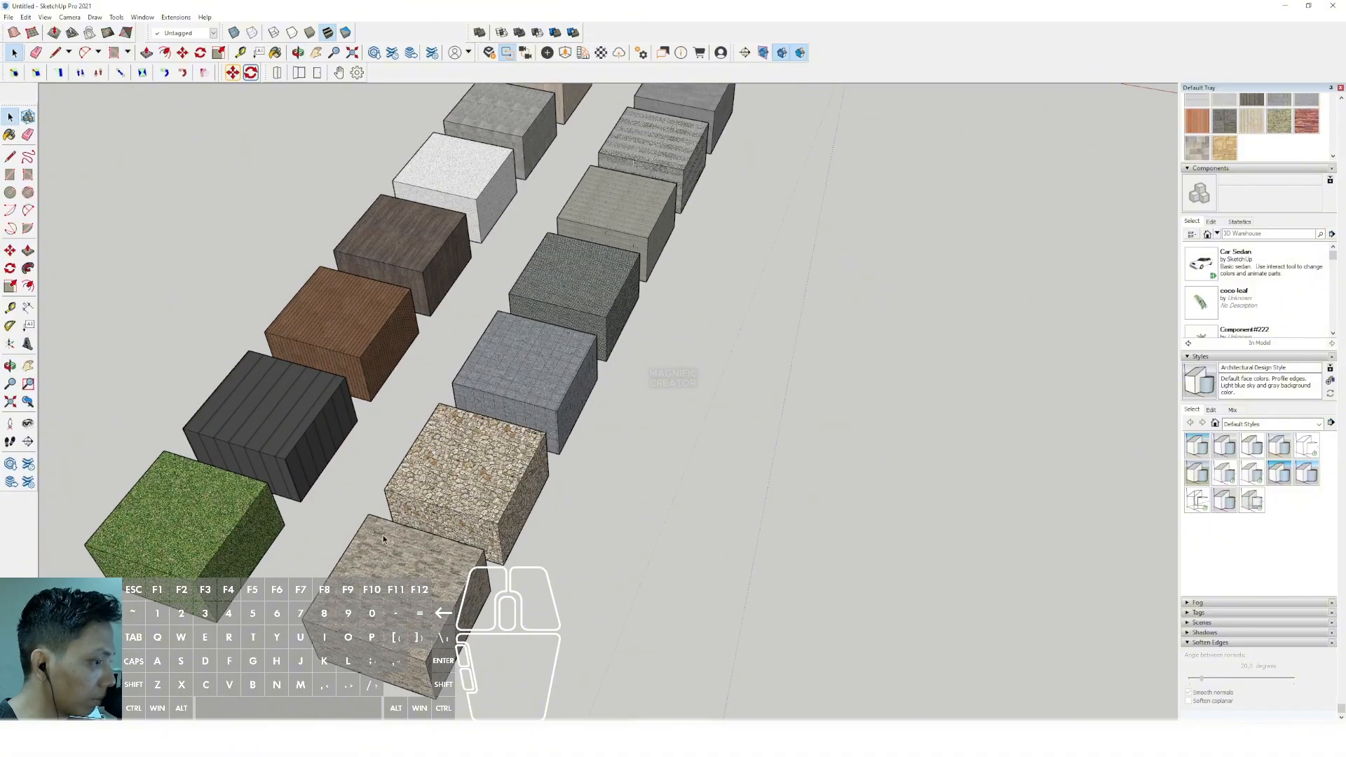
scroll(423, 466, down, 4)
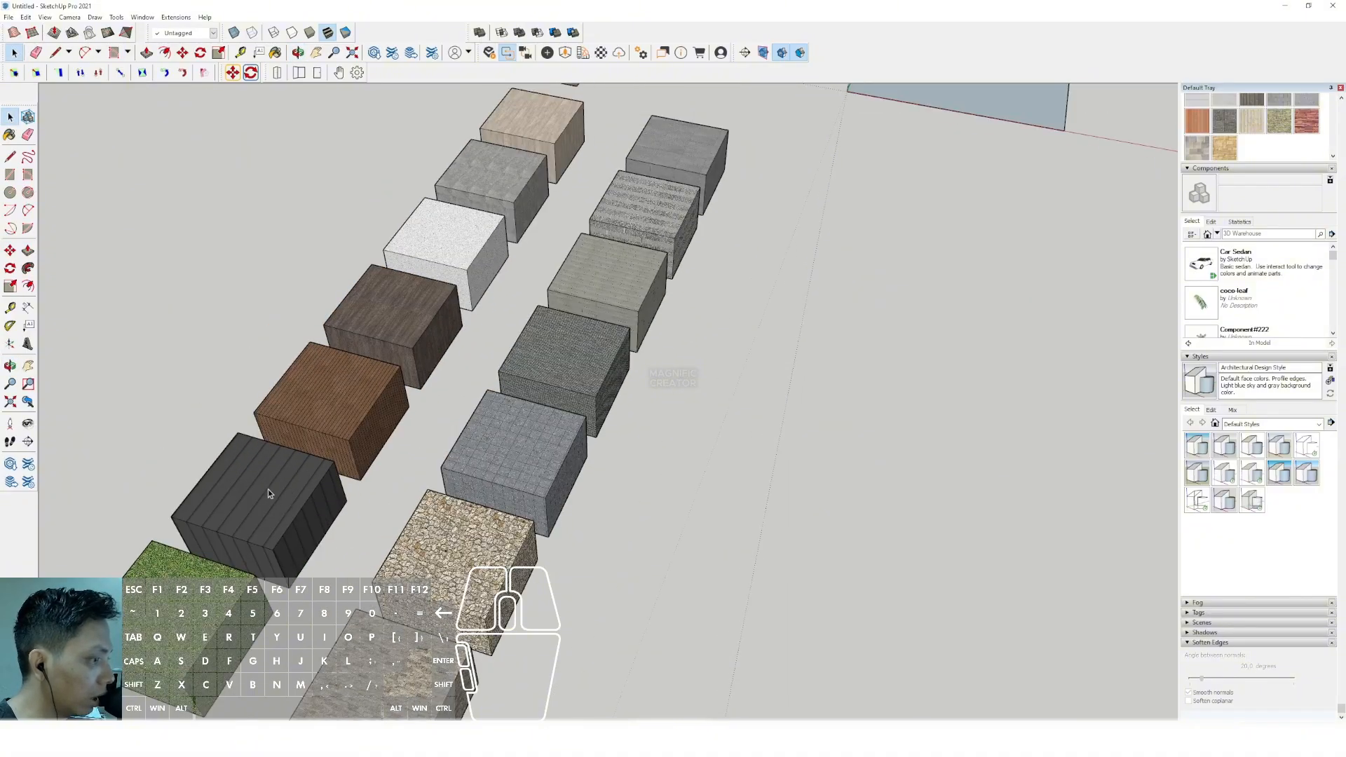
scroll(268, 490, up, 4)
scroll(285, 493, down, 4)
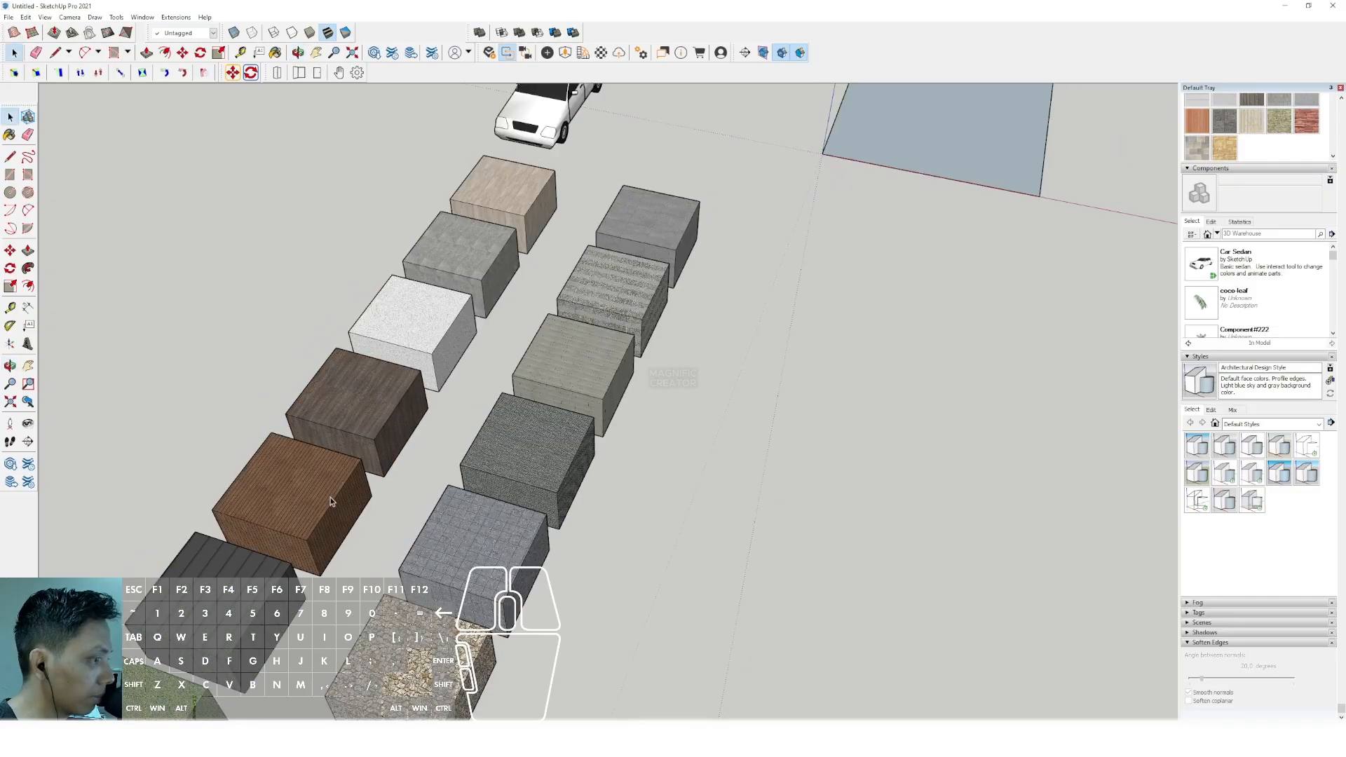
scroll(330, 498, up, 6)
shift+middle_drag(339, 460, 384, 461)
scroll(385, 461, down, 6)
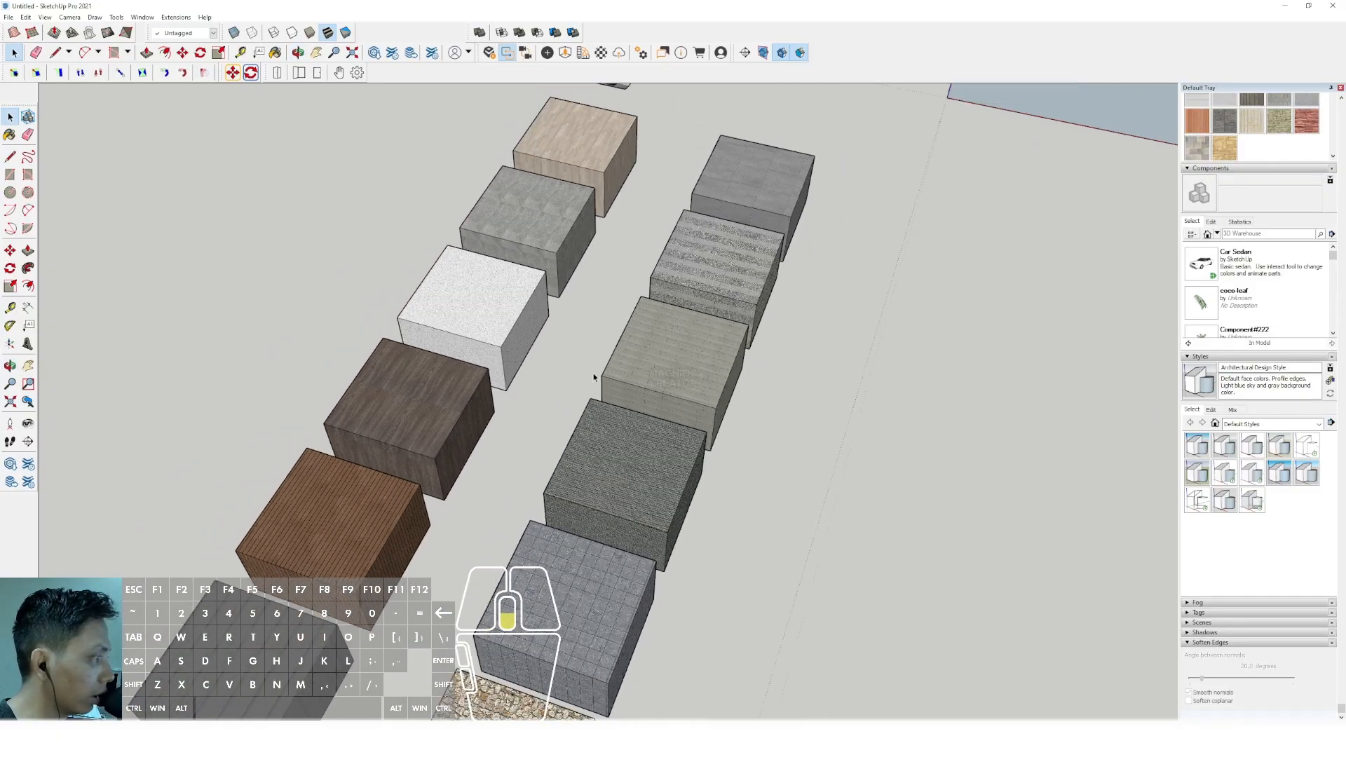
scroll(567, 349, up, 2)
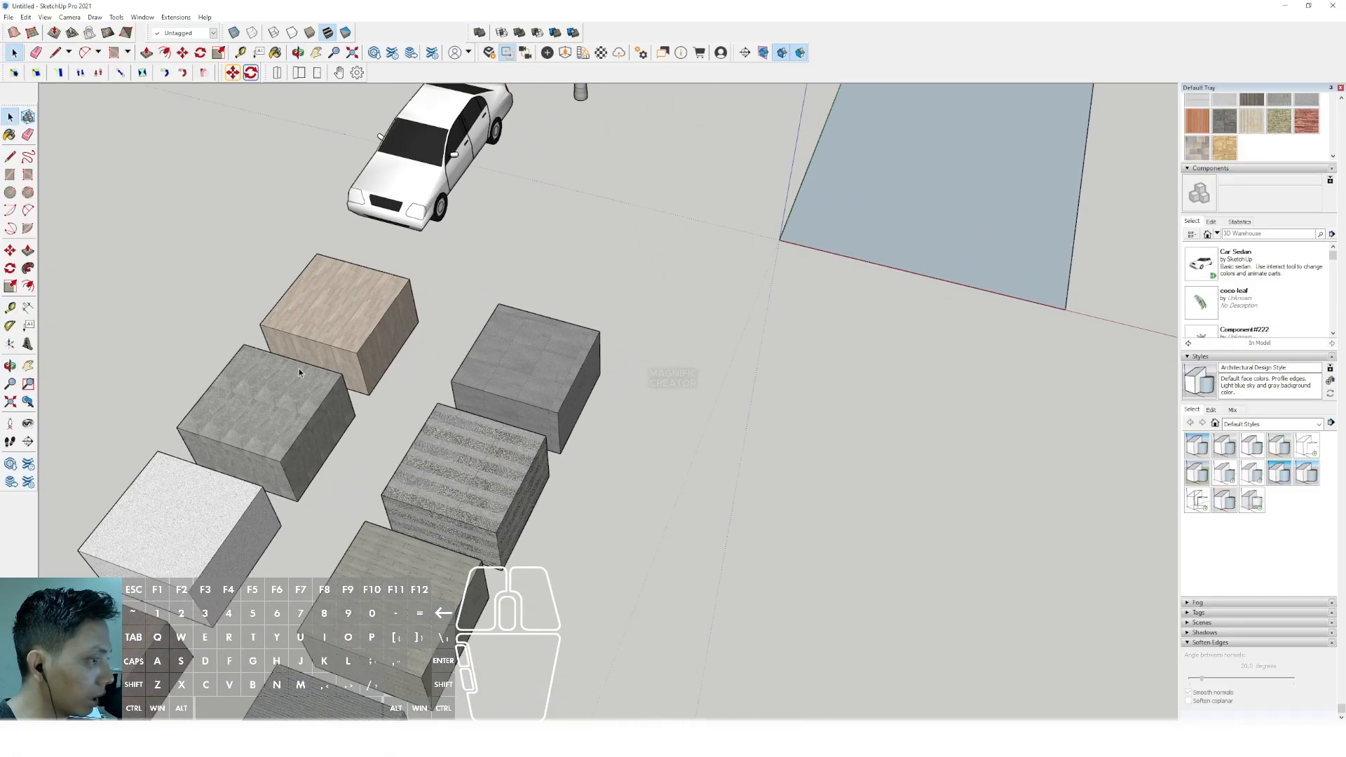
scroll(483, 387, down, 5)
scroll(580, 385, up, 4)
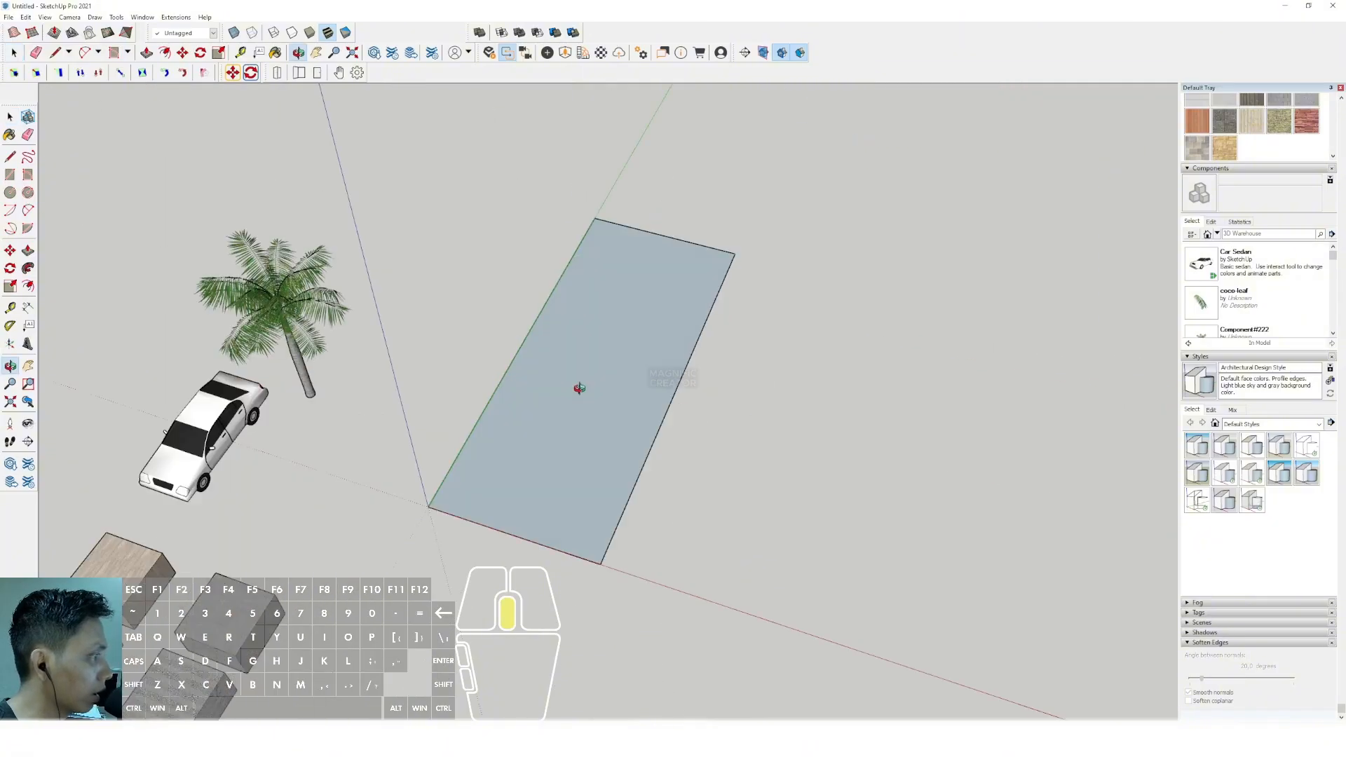
scroll(554, 484, up, 2)
click(571, 366)
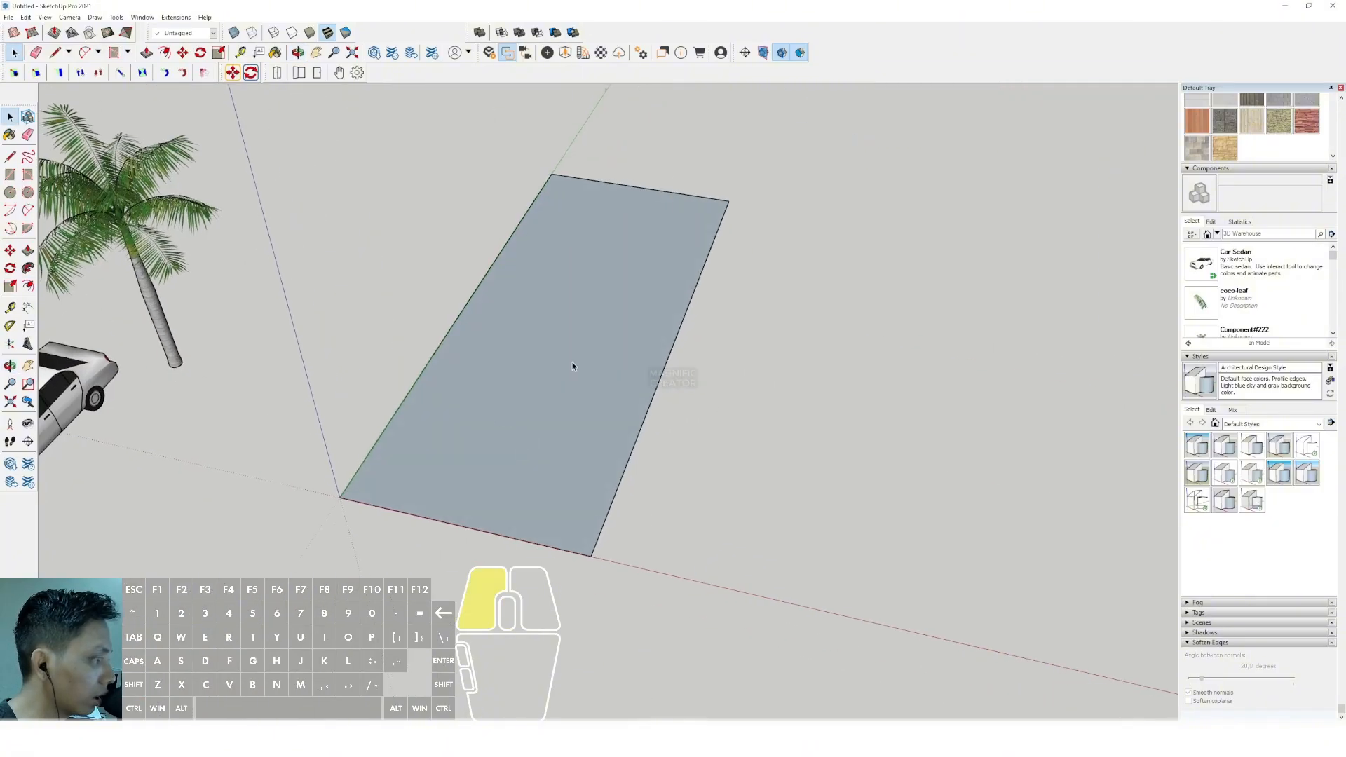
click(569, 362)
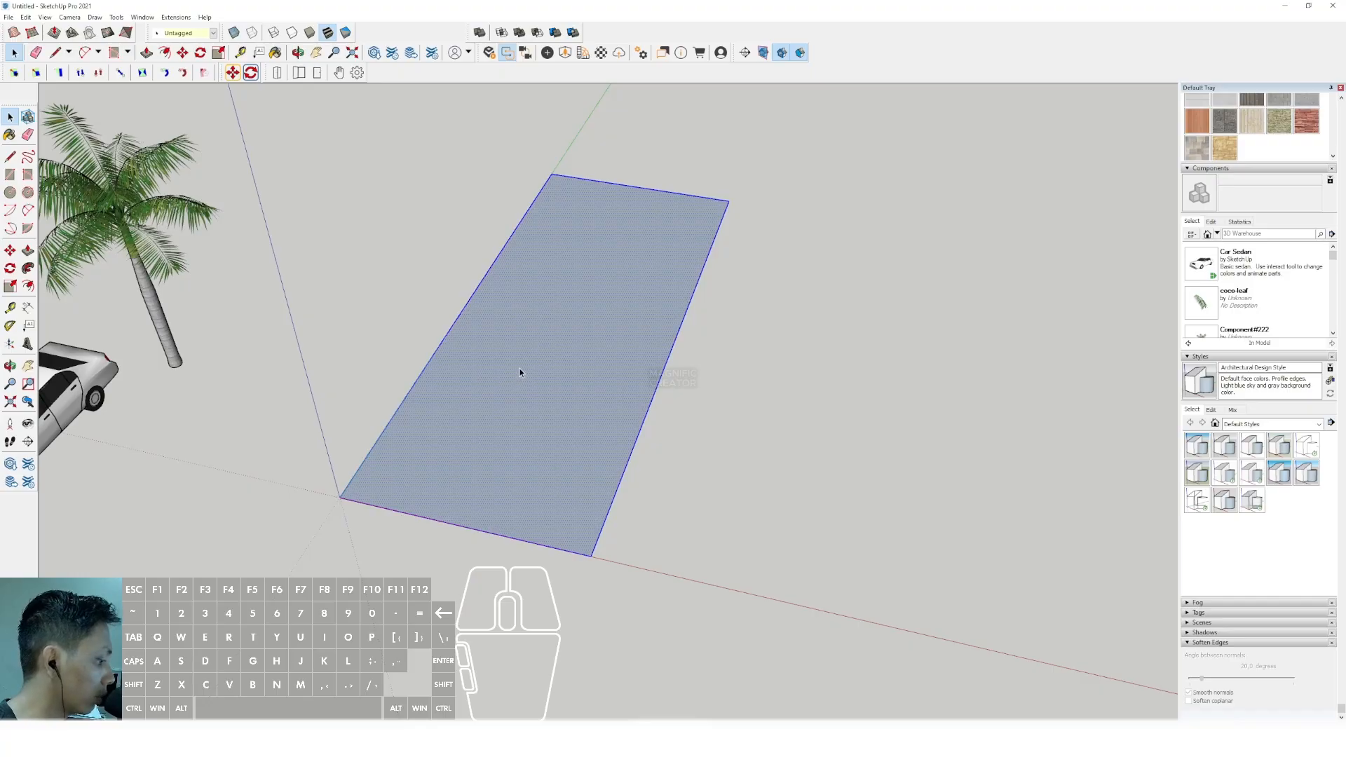
middle_drag(583, 334, 459, 397)
click(393, 394)
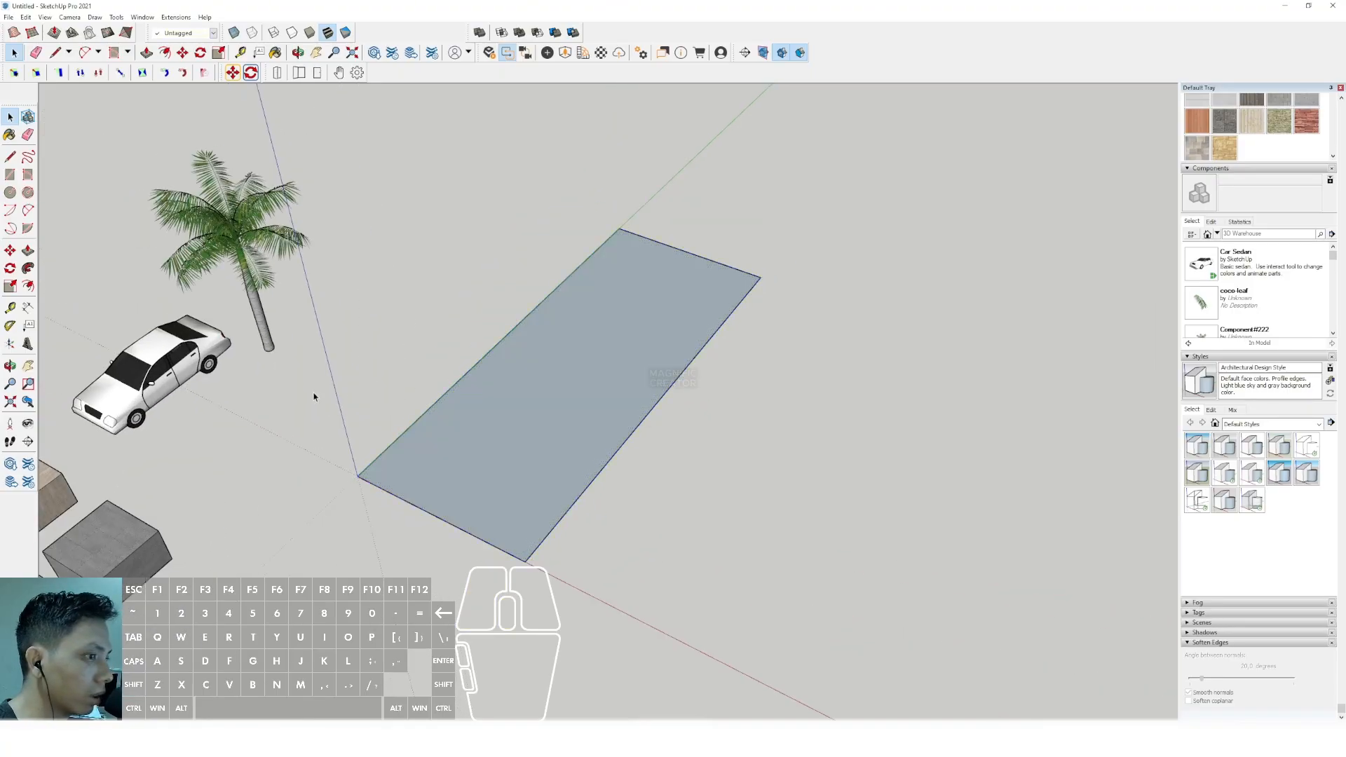
Place a Tape Measure guide line parallel to the rectangle's short edge at the origin, offset inward along the green axis.
click(10, 308)
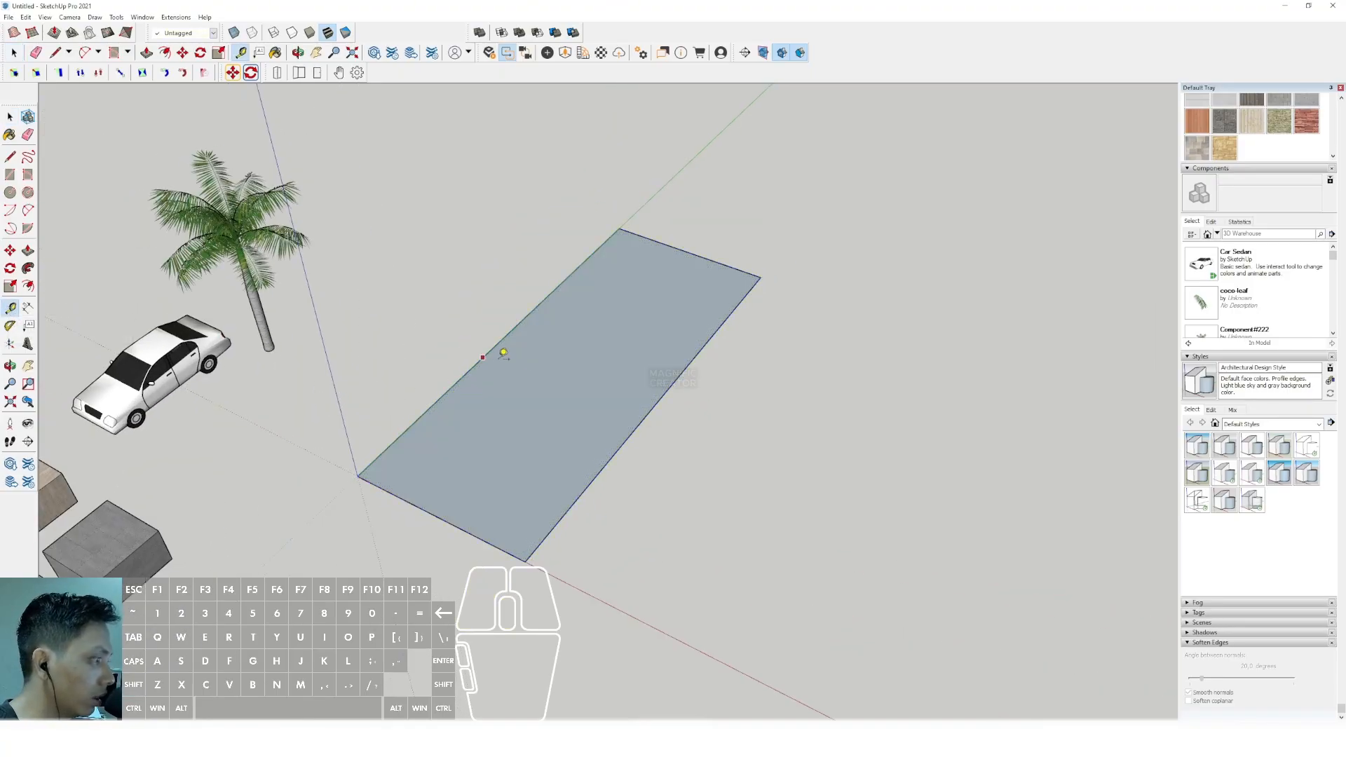
middle_drag(503, 354, 547, 378)
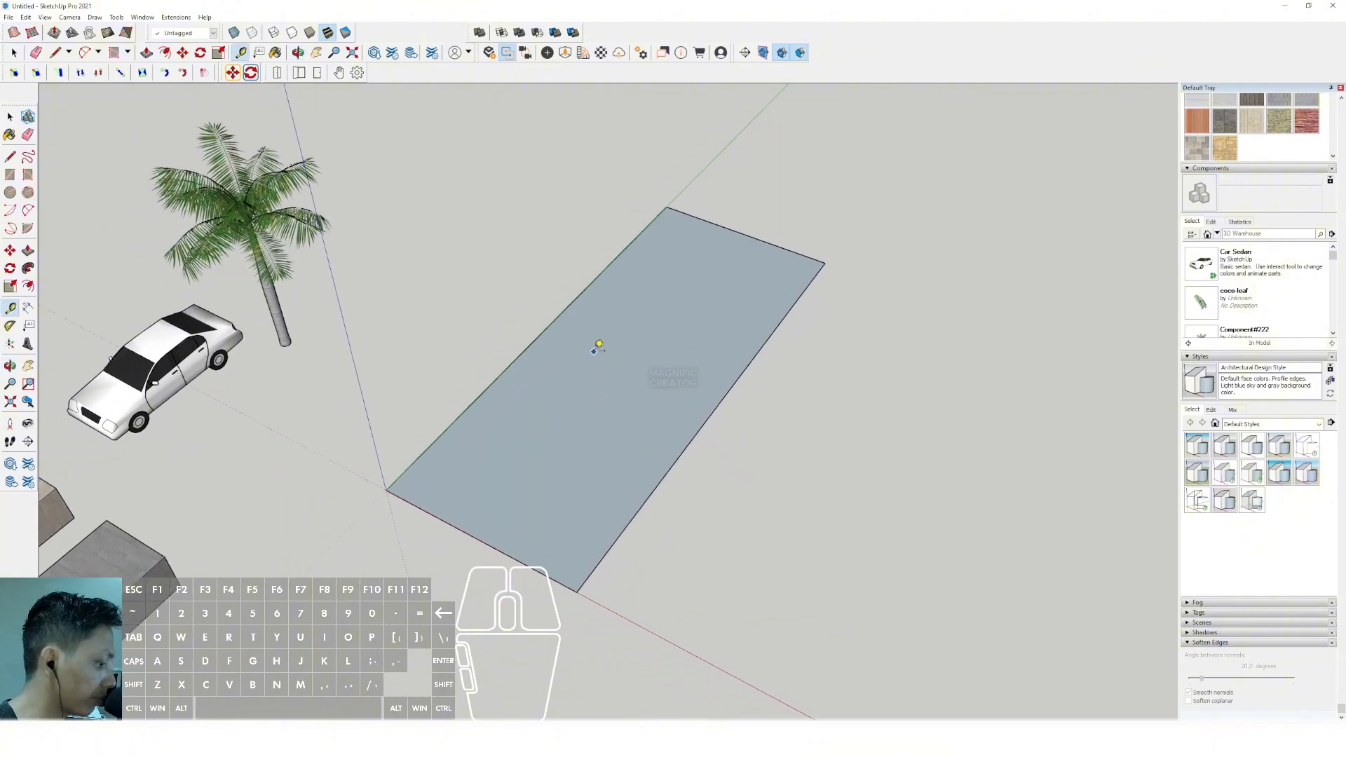
scroll(596, 348, down, 1)
scroll(432, 476, up, 5)
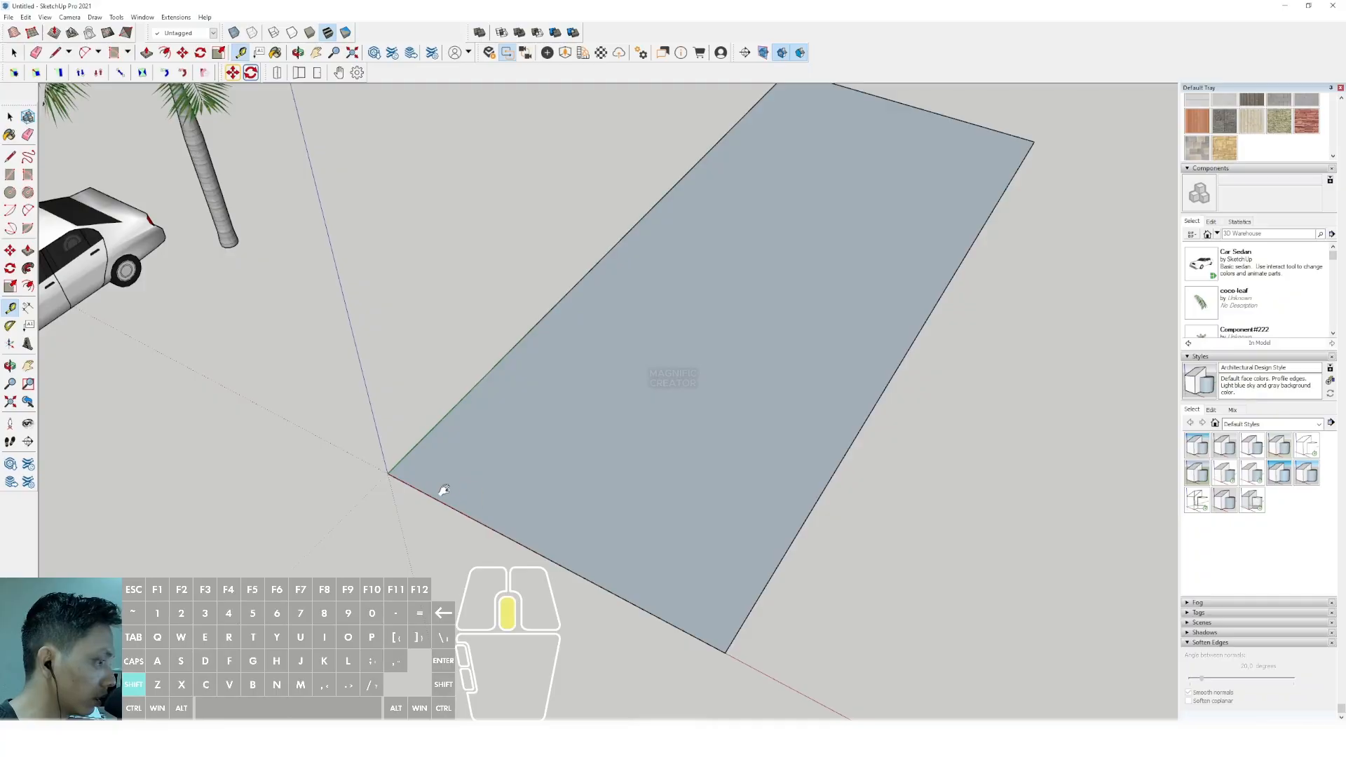
shift+middle_drag(444, 490, 407, 465)
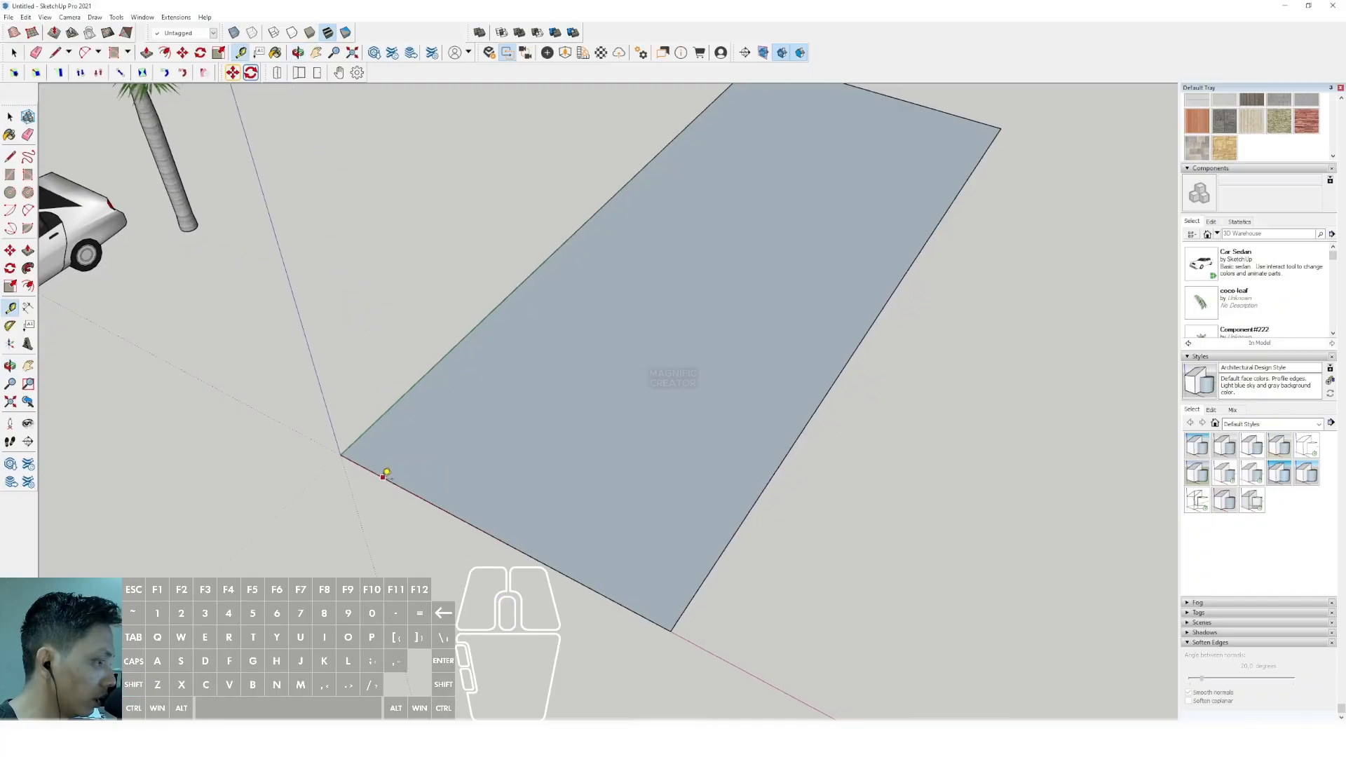
scroll(386, 473, up, 2)
scroll(384, 469, down, 1)
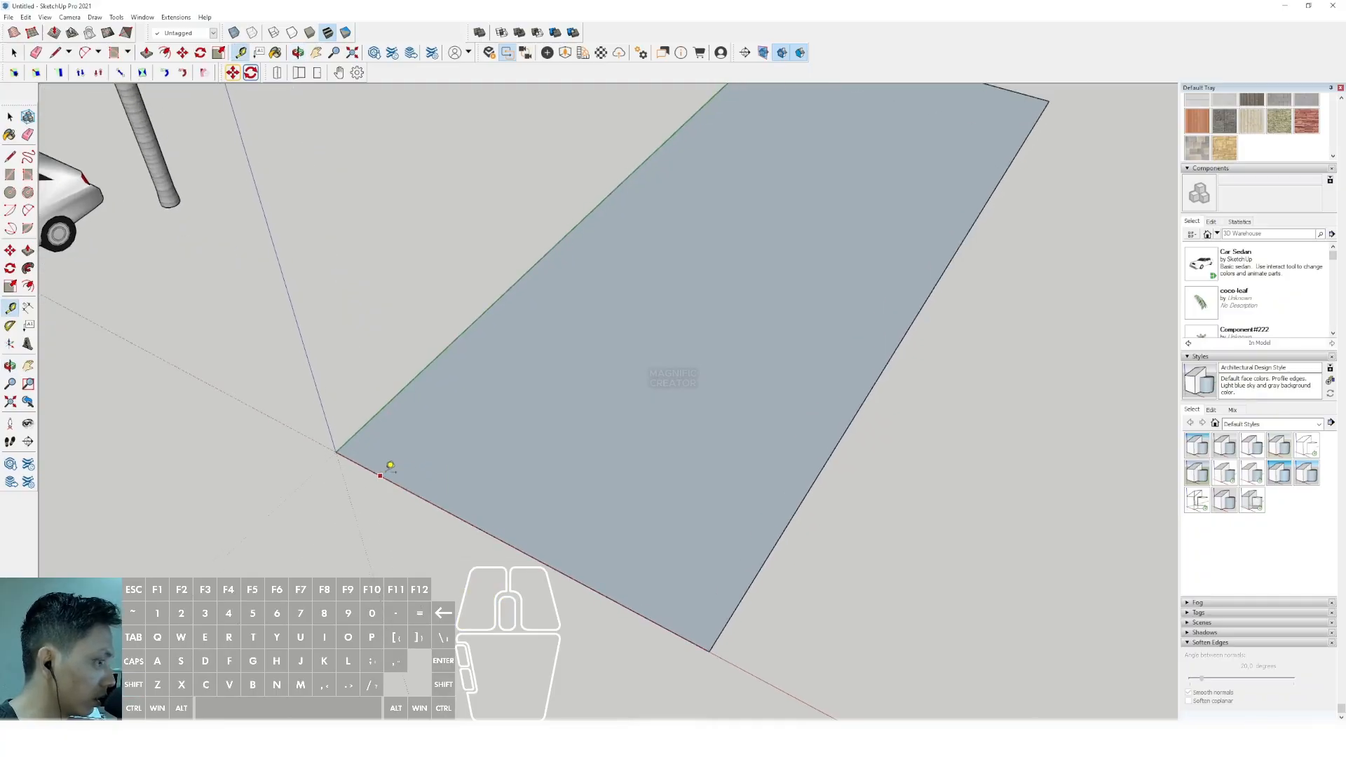
scroll(420, 429, up, 1)
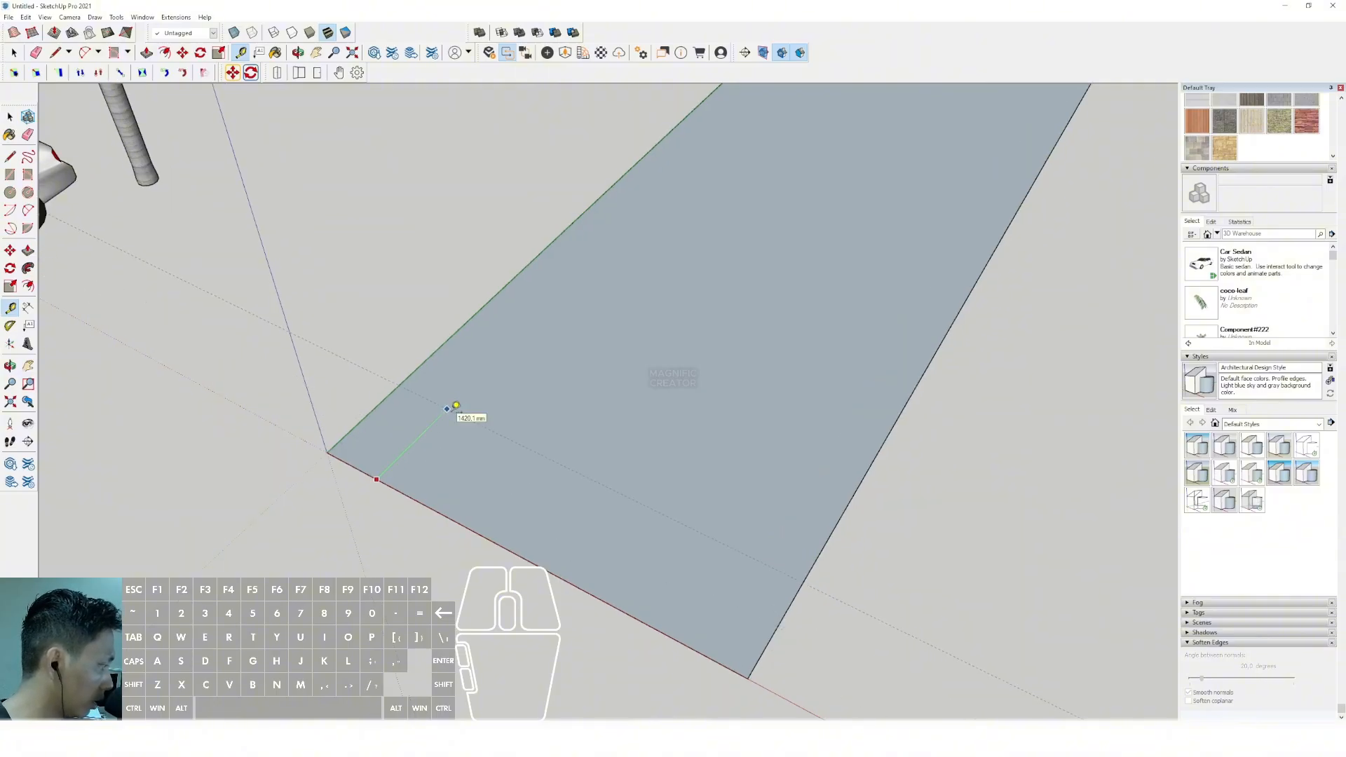
click(455, 405)
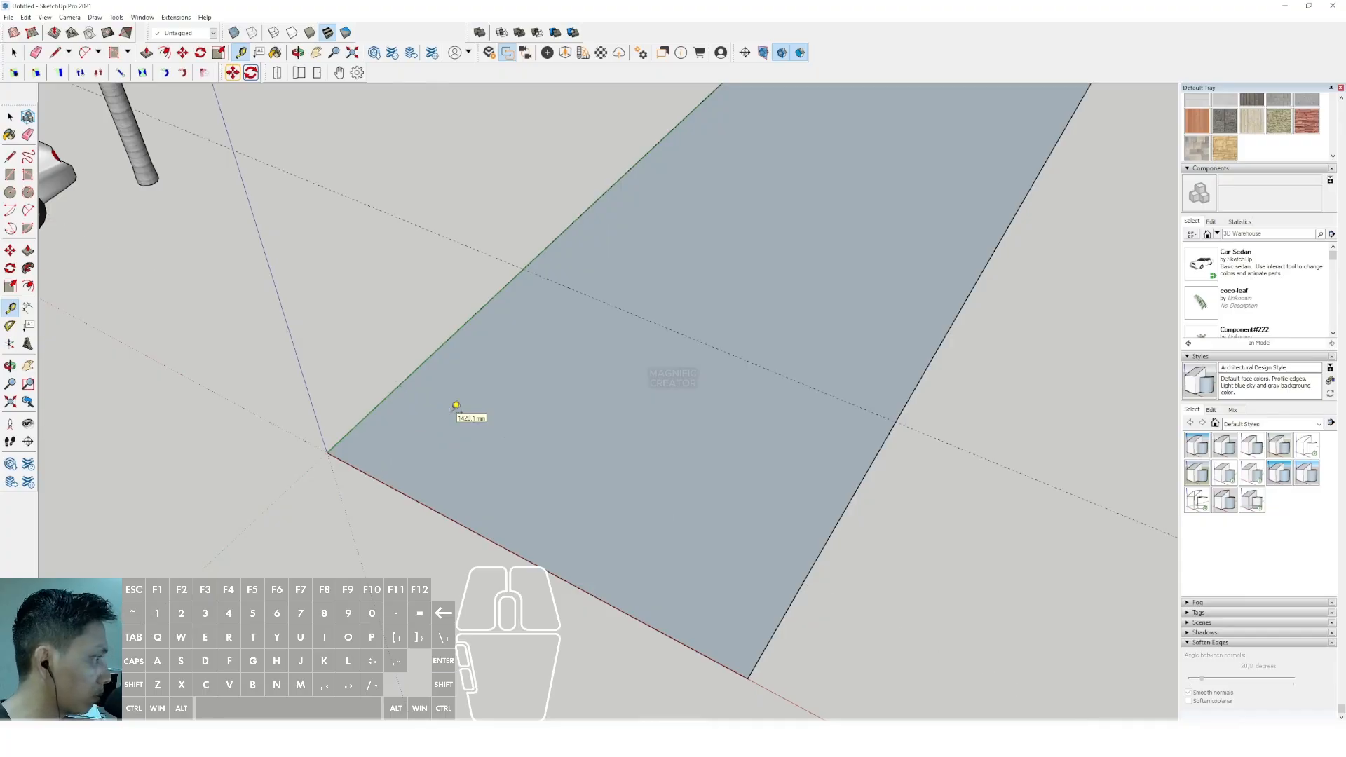
Add a second guide line parallel to the first one, about 1 m farther inward from the origin edge.
scroll(527, 359, up, 1)
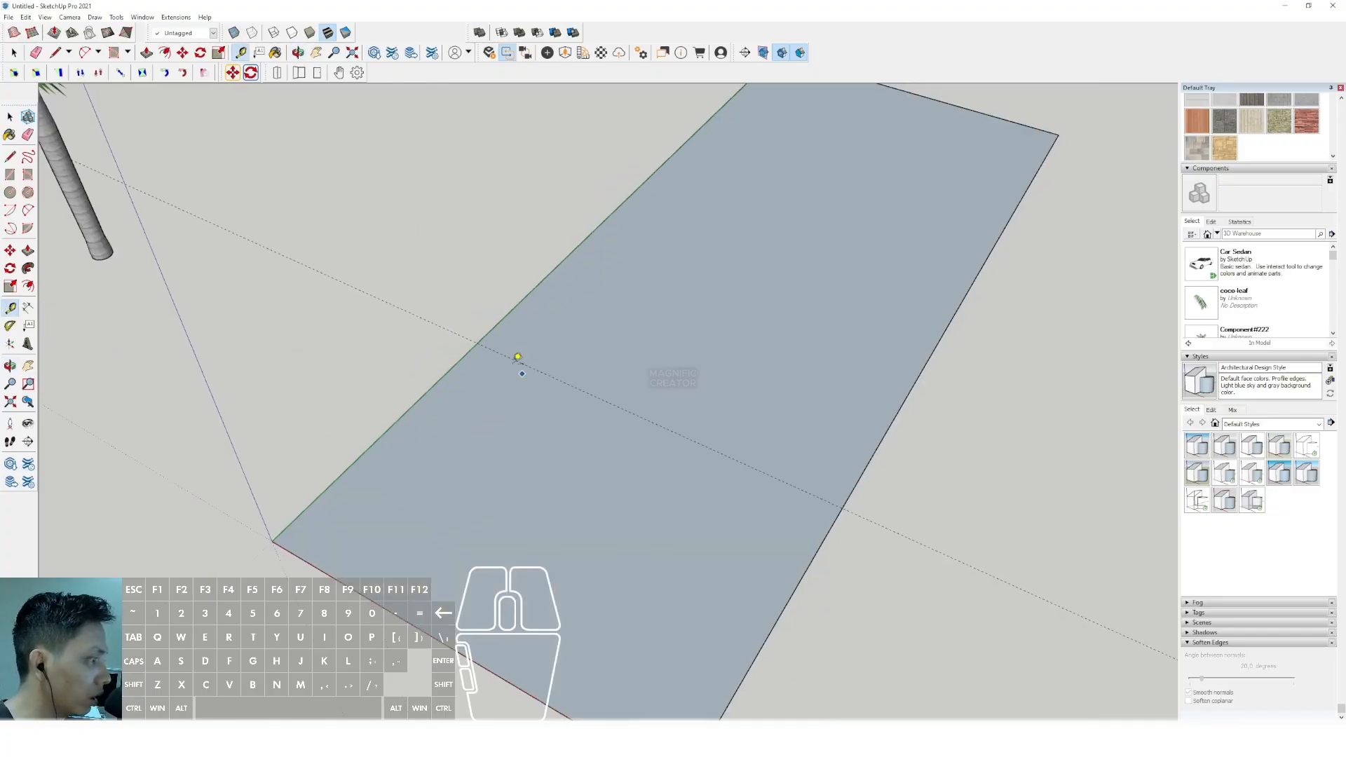
scroll(515, 357, up, 1)
scroll(508, 368, down, 1)
scroll(513, 403, down, 1)
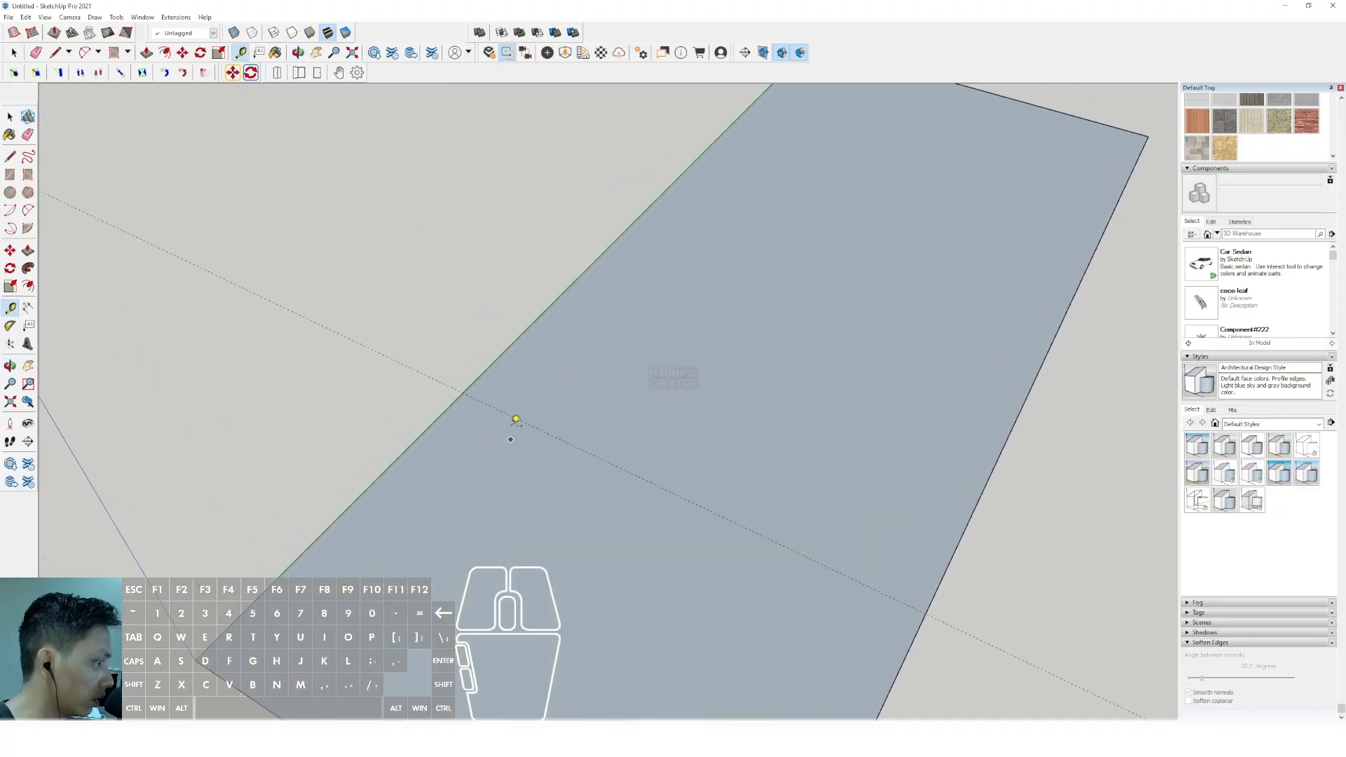
click(508, 413)
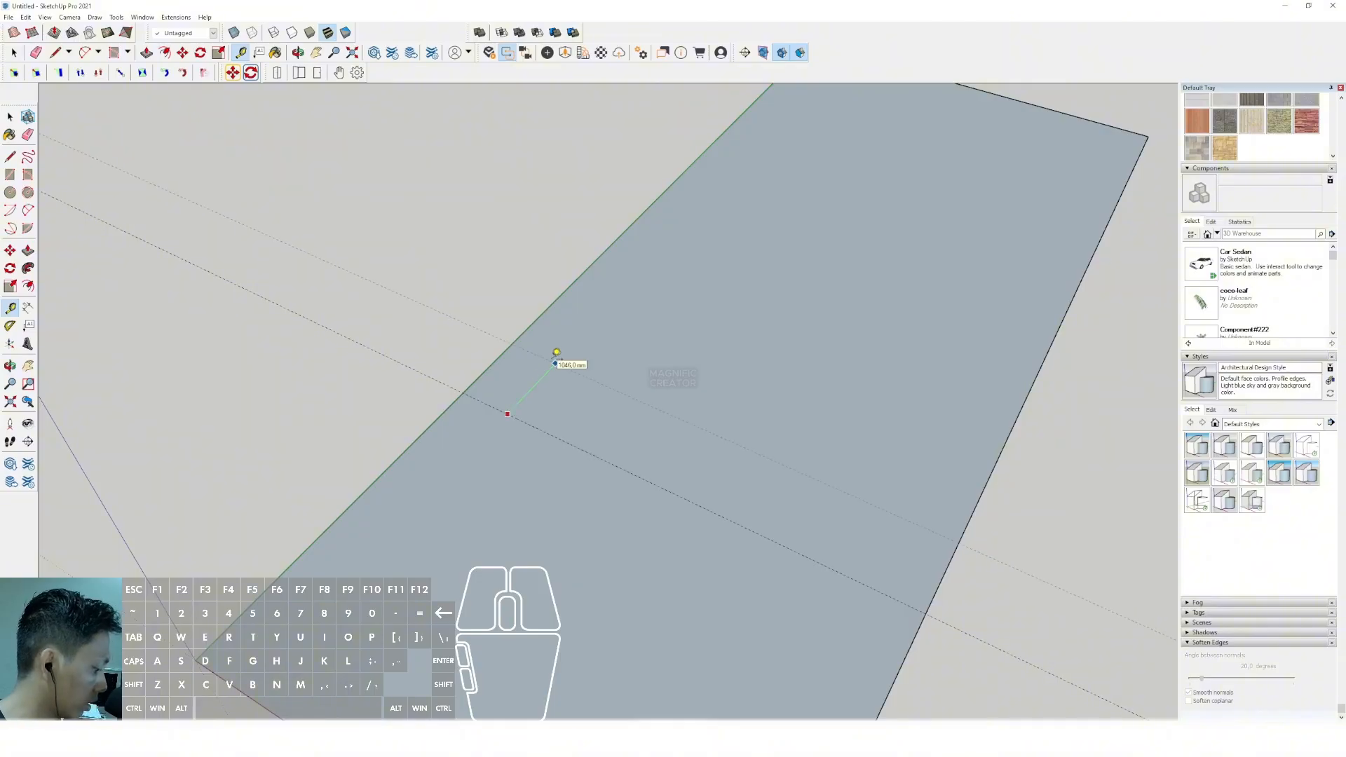
key(Return)
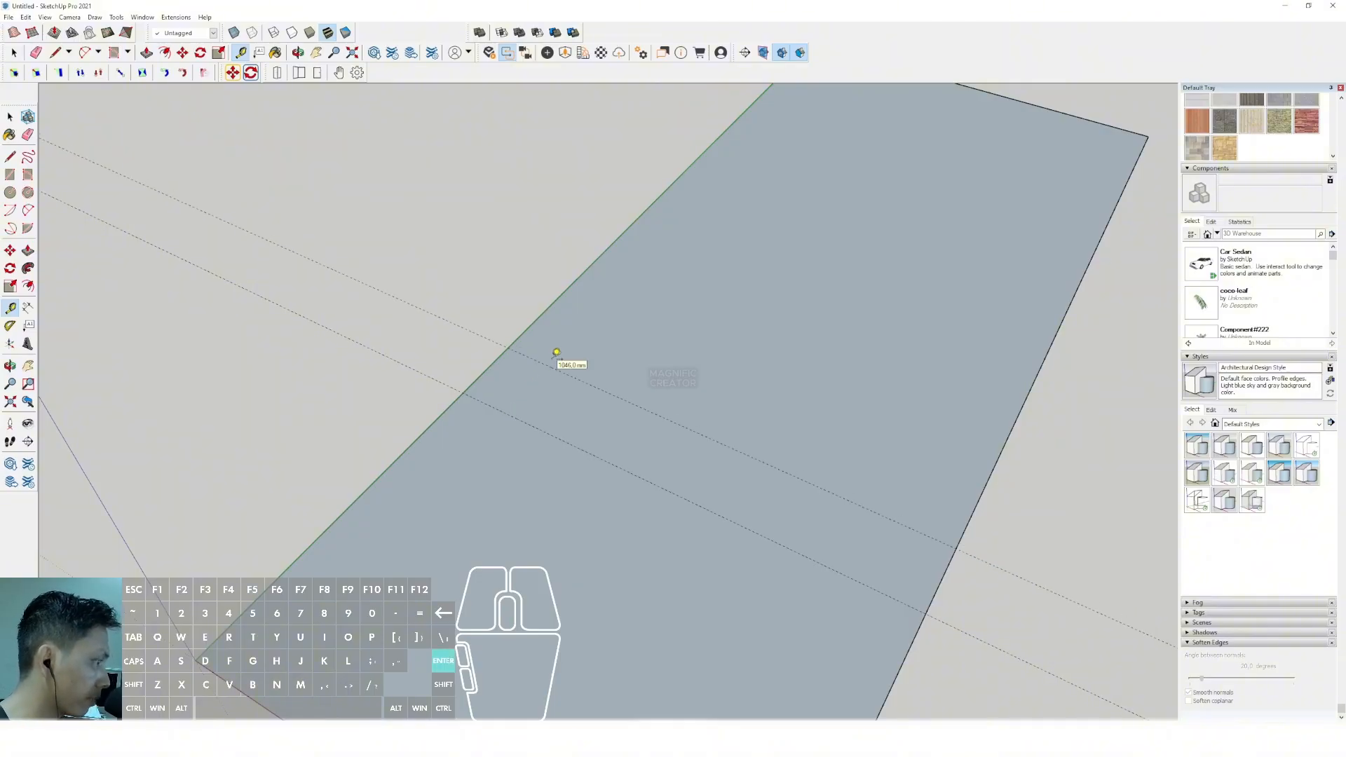
Place a lengthwise guide line parallel to the long edge, passing through the midpoint of the far short edge.
scroll(568, 400, down, 3)
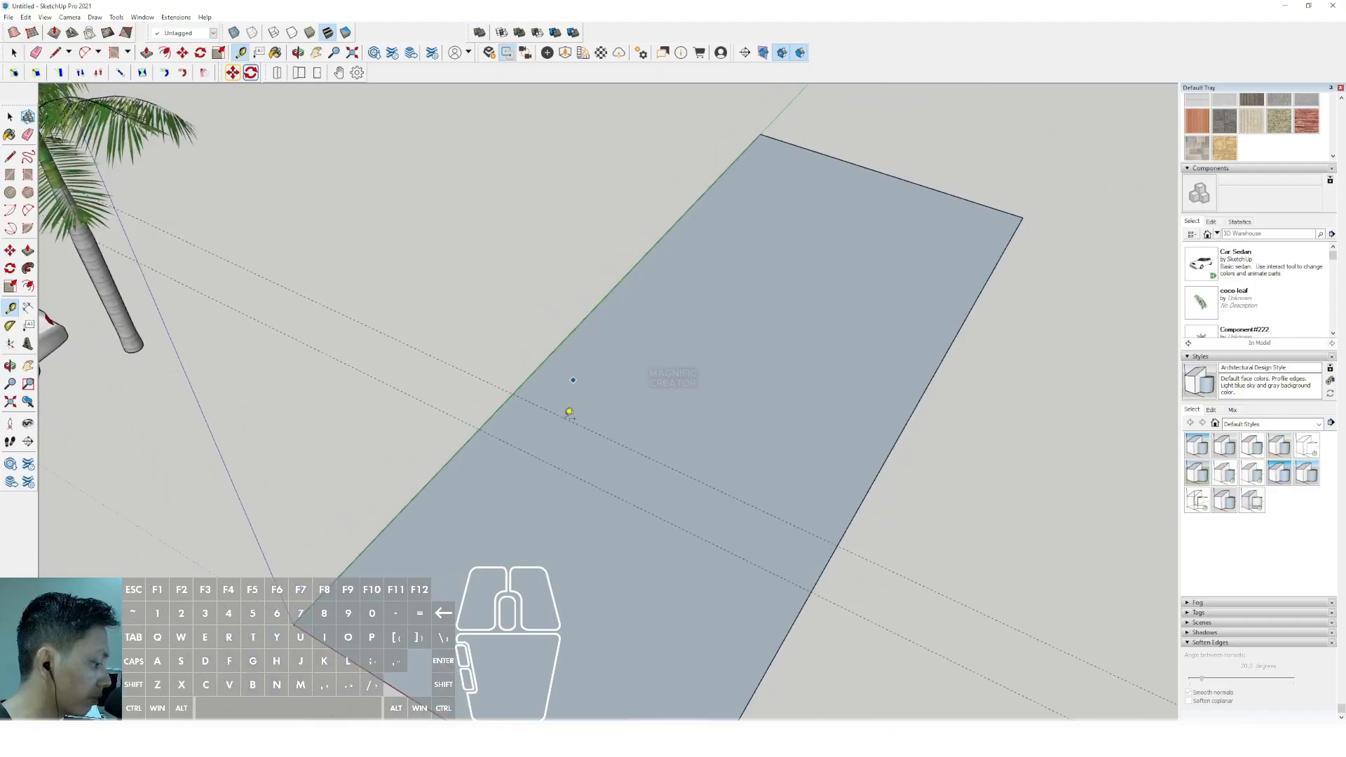
scroll(593, 410, up, 2)
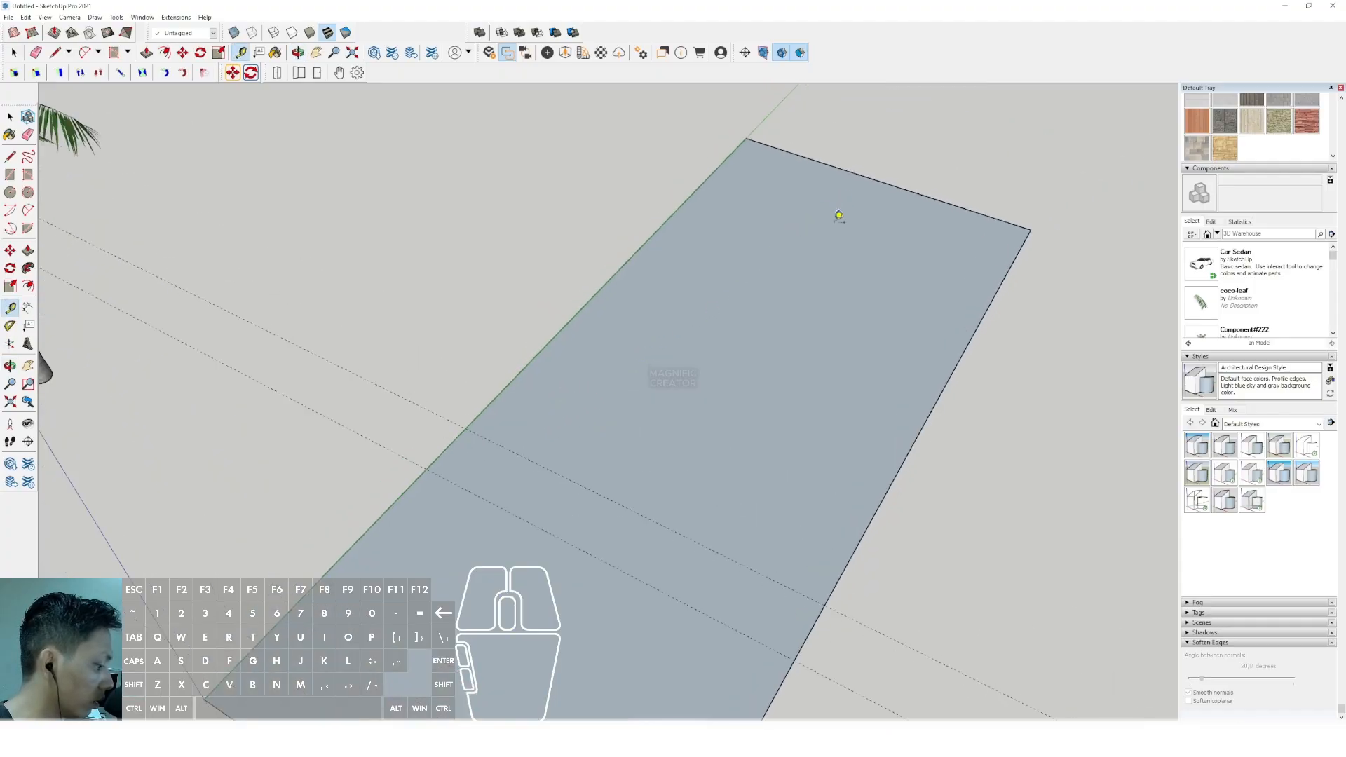
scroll(666, 311, down, 3)
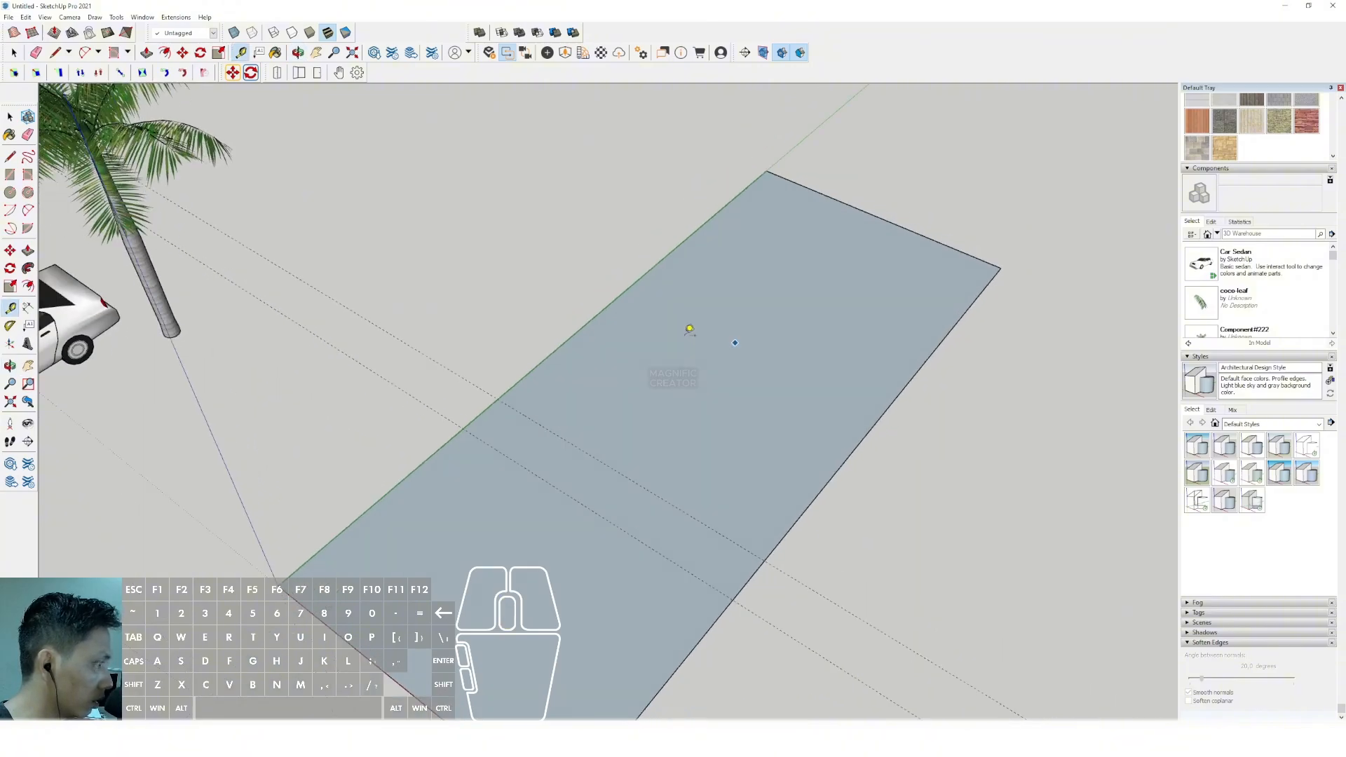
scroll(690, 329, down, 3)
scroll(700, 388, up, 3)
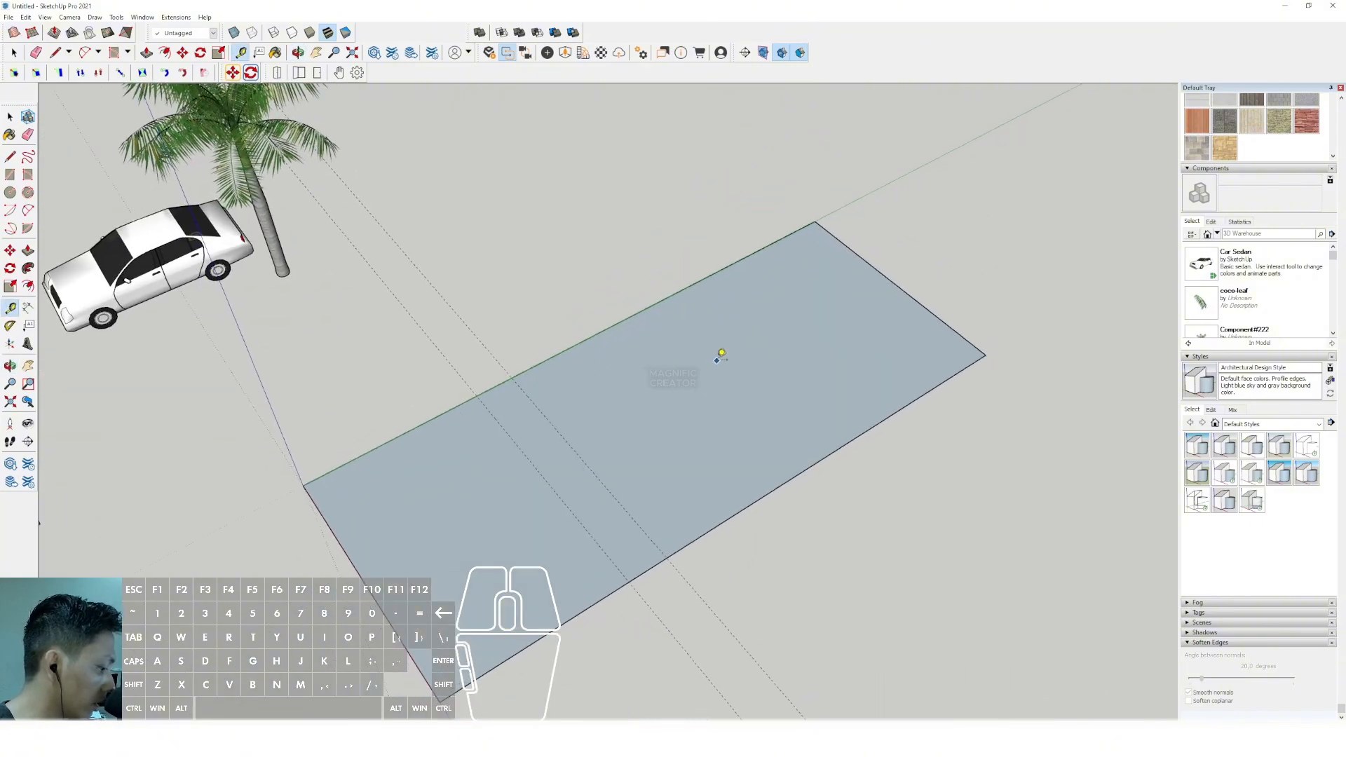
click(920, 396)
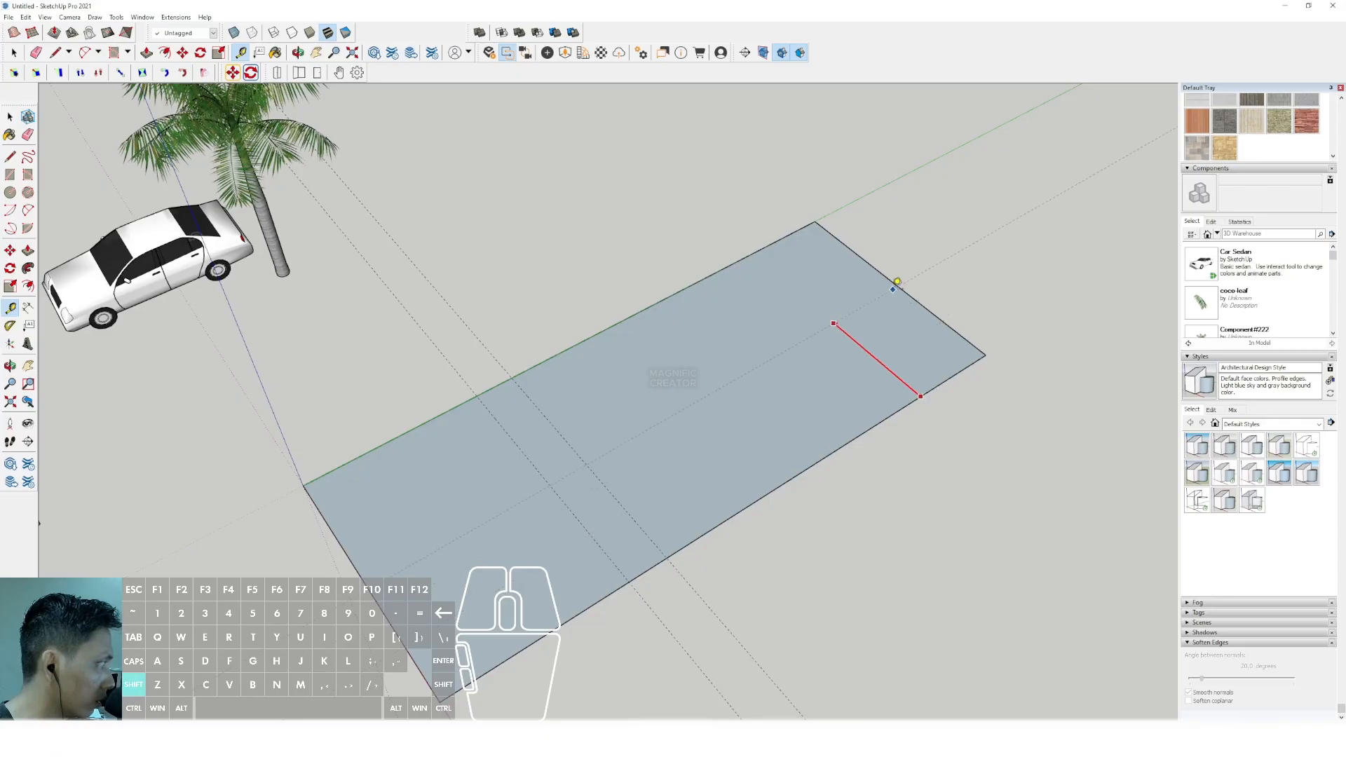
click(897, 281)
middle_drag(895, 280, 778, 390)
key(space)
shift+middle_drag(647, 456, 714, 399)
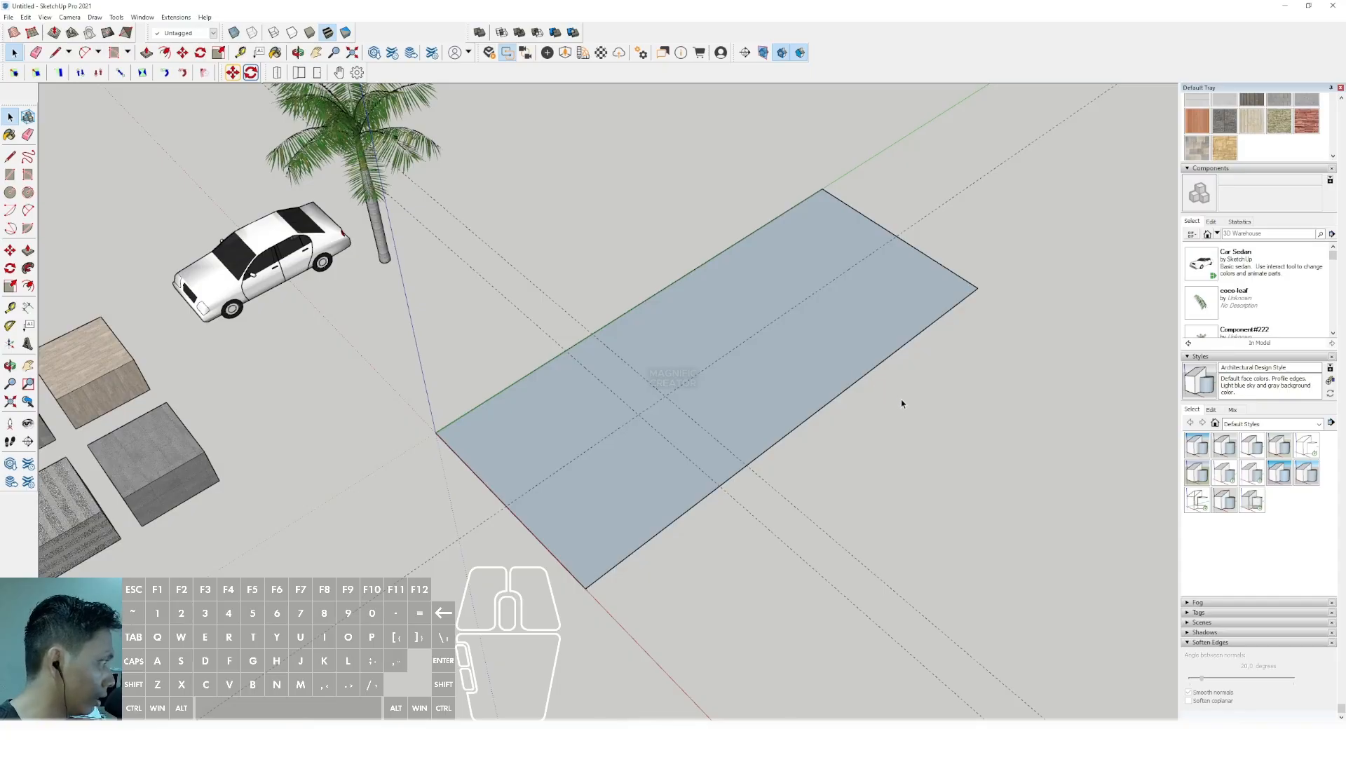
middle_drag(902, 403, 600, 273)
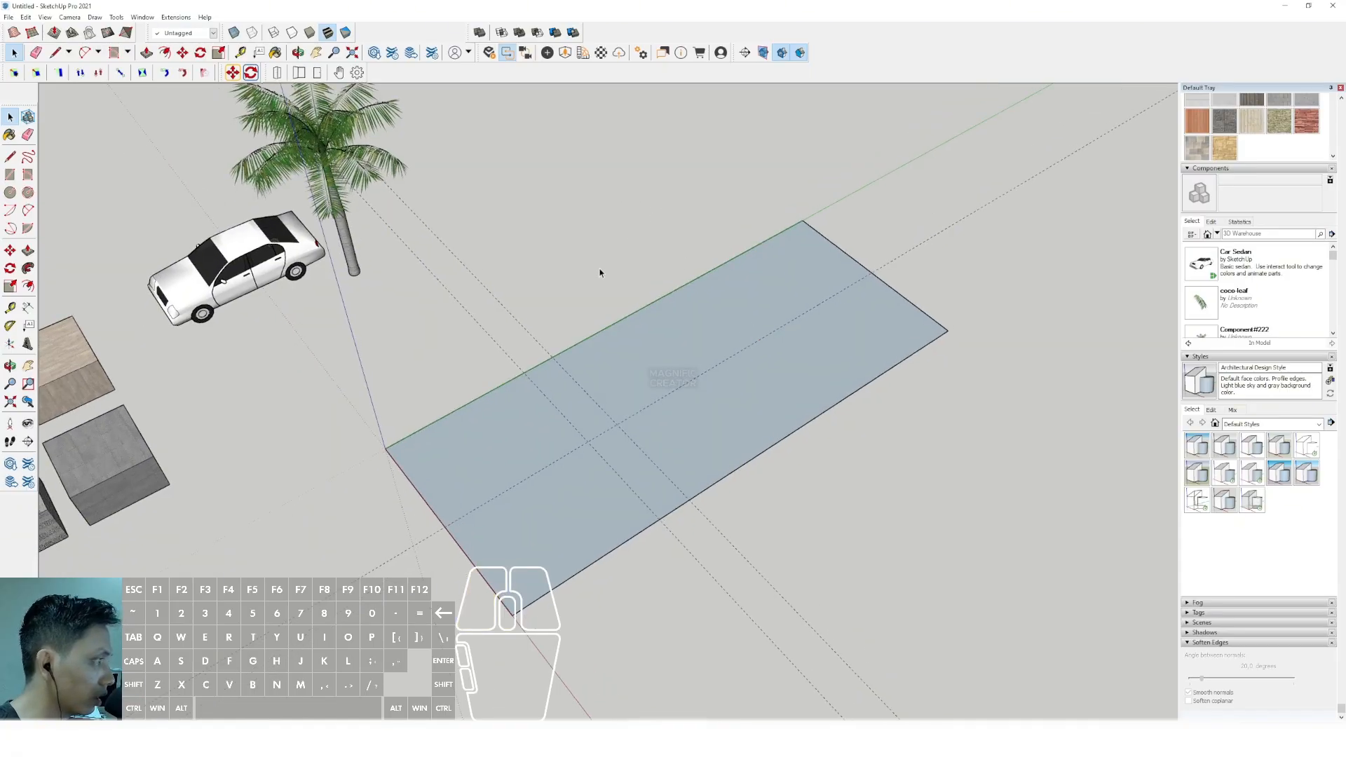
Place a guide line parallel to the rectangle's far short edge, offset slightly inward.
click(9, 307)
middle_drag(765, 347, 832, 285)
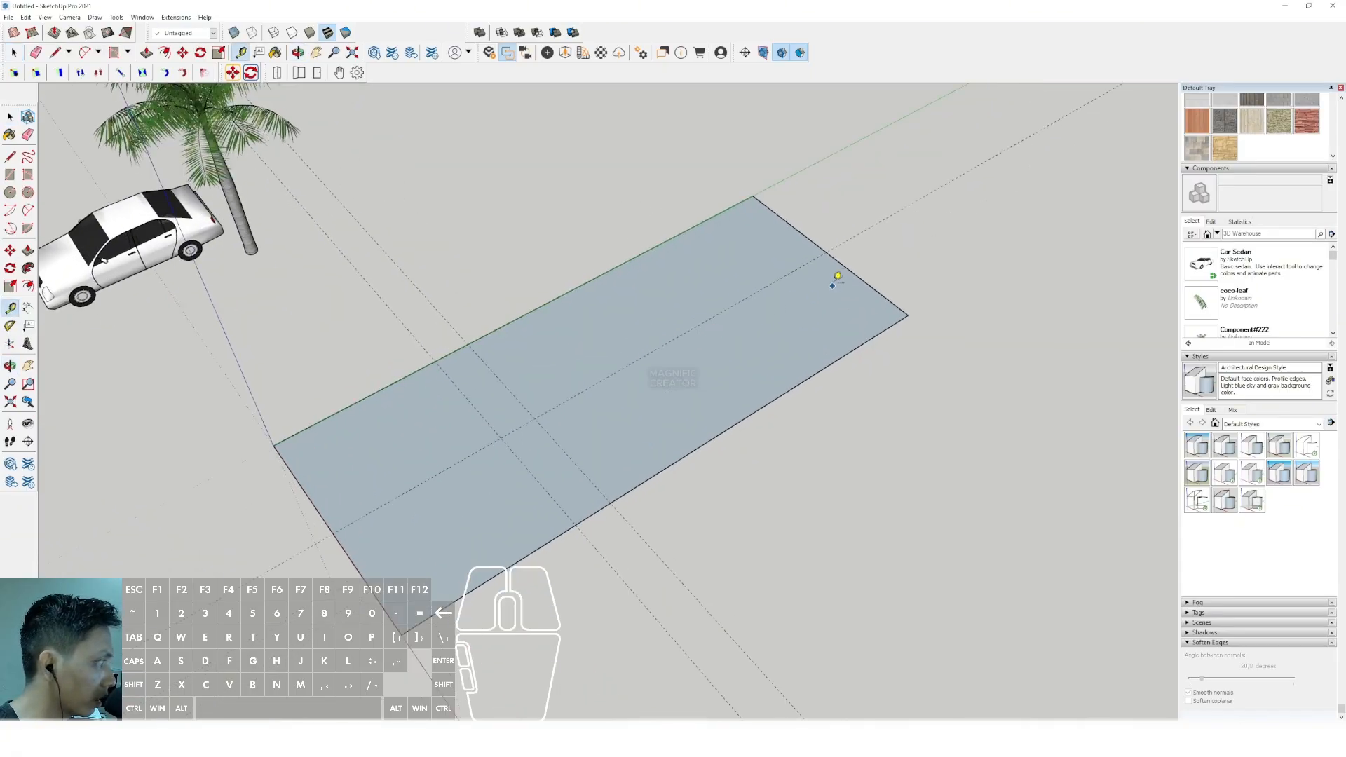
scroll(856, 273, up, 2)
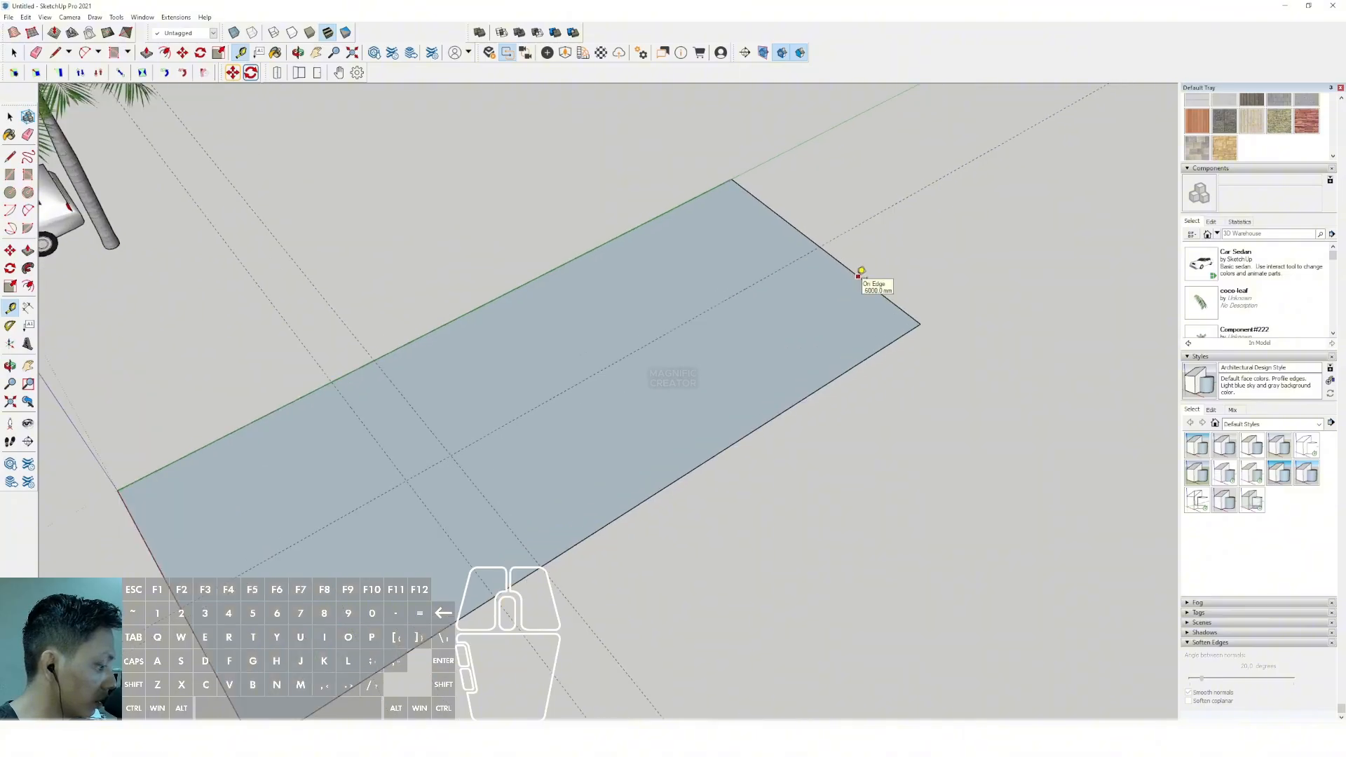
click(858, 275)
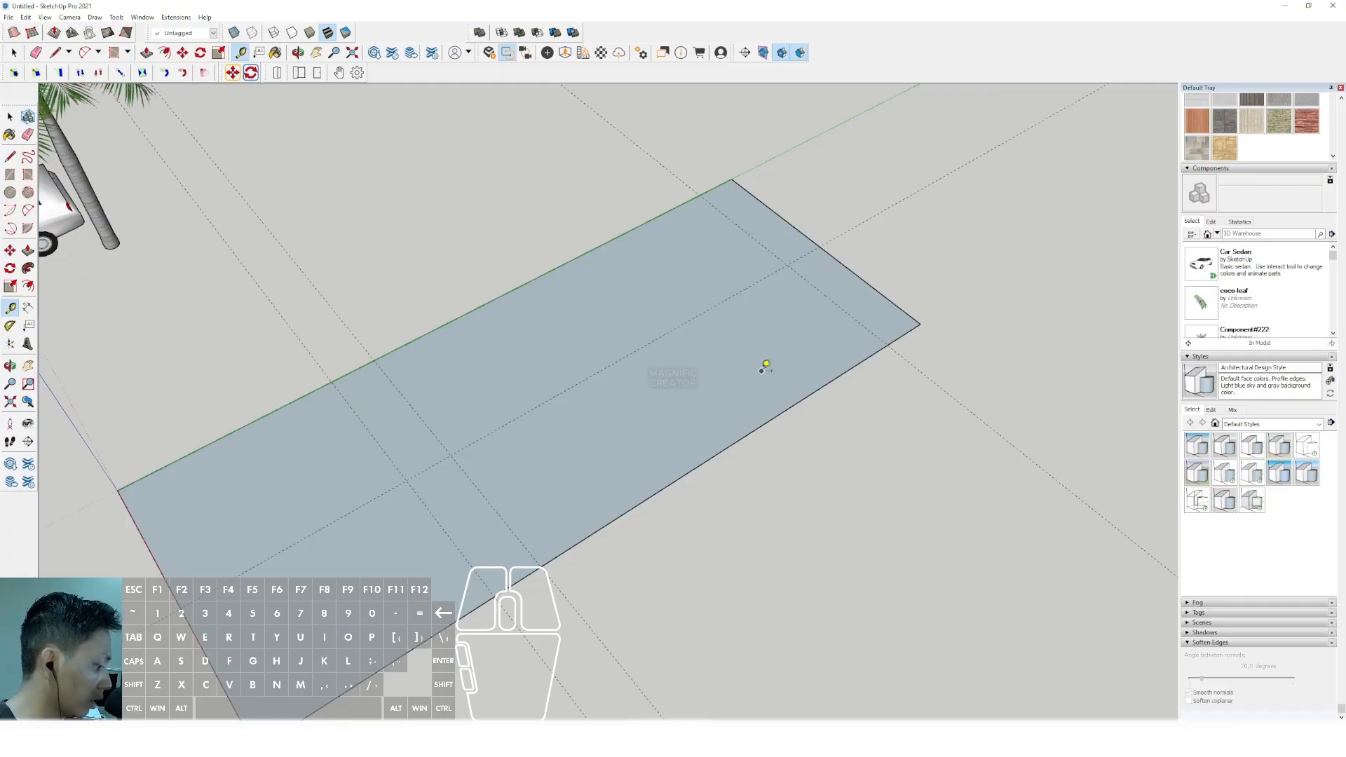
Add three more crosswise guide lines, each offset toward the origin from the previous one, starting from the guide near the far short edge.
click(812, 284)
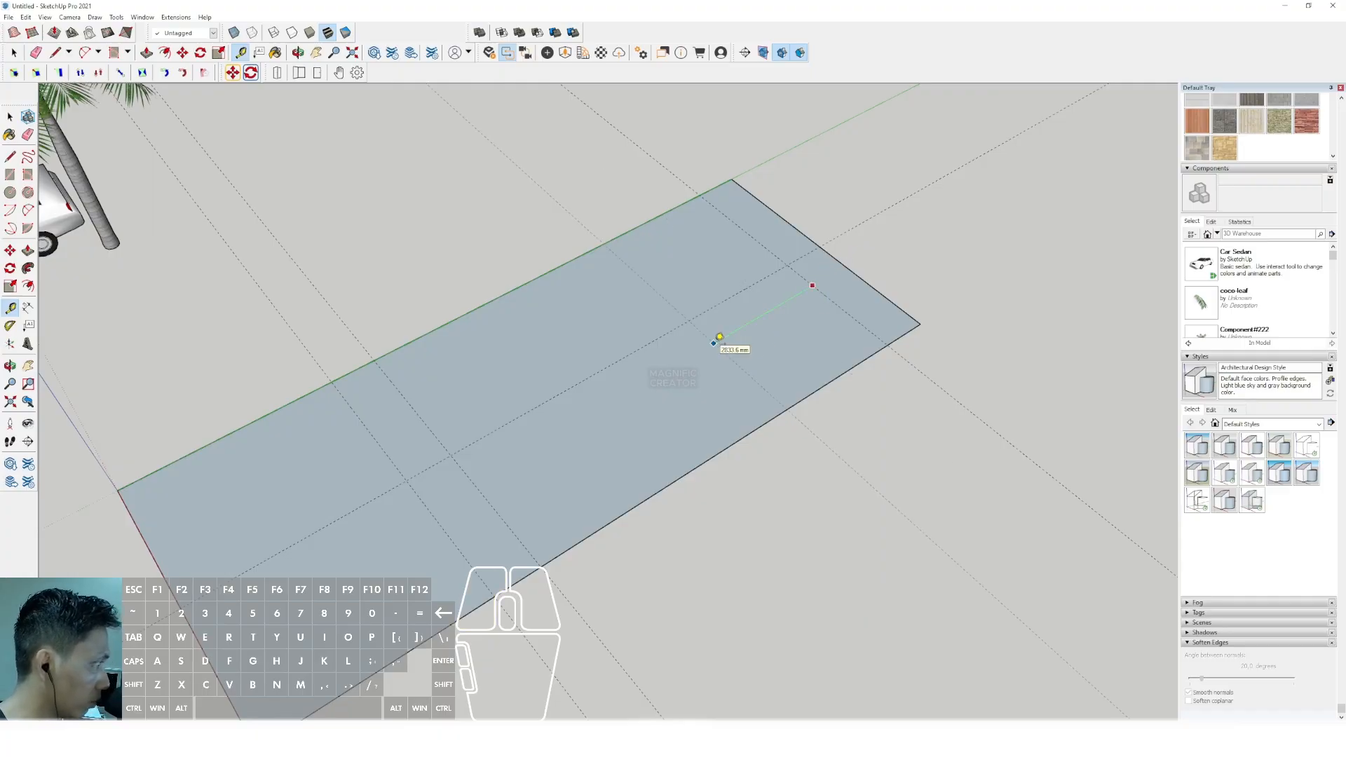
click(718, 339)
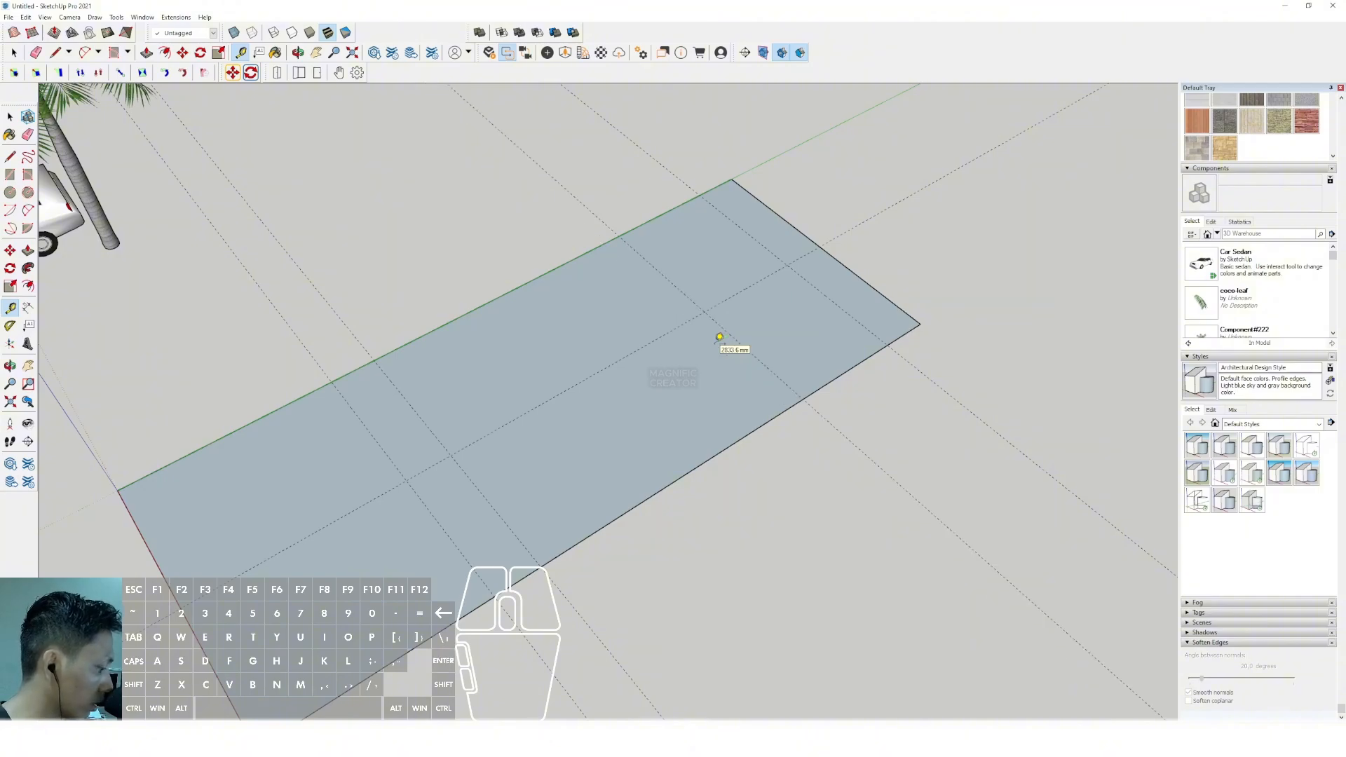
scroll(719, 350, up, 2)
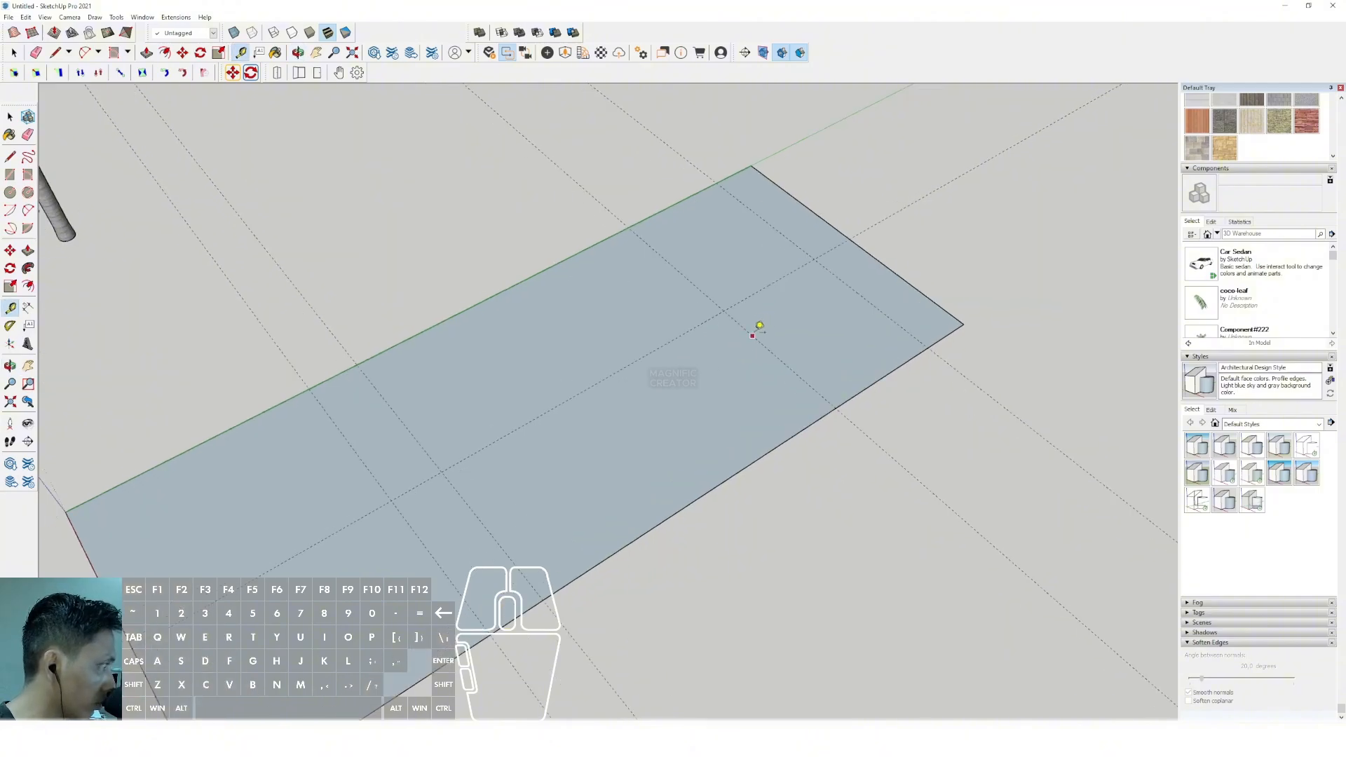
click(740, 339)
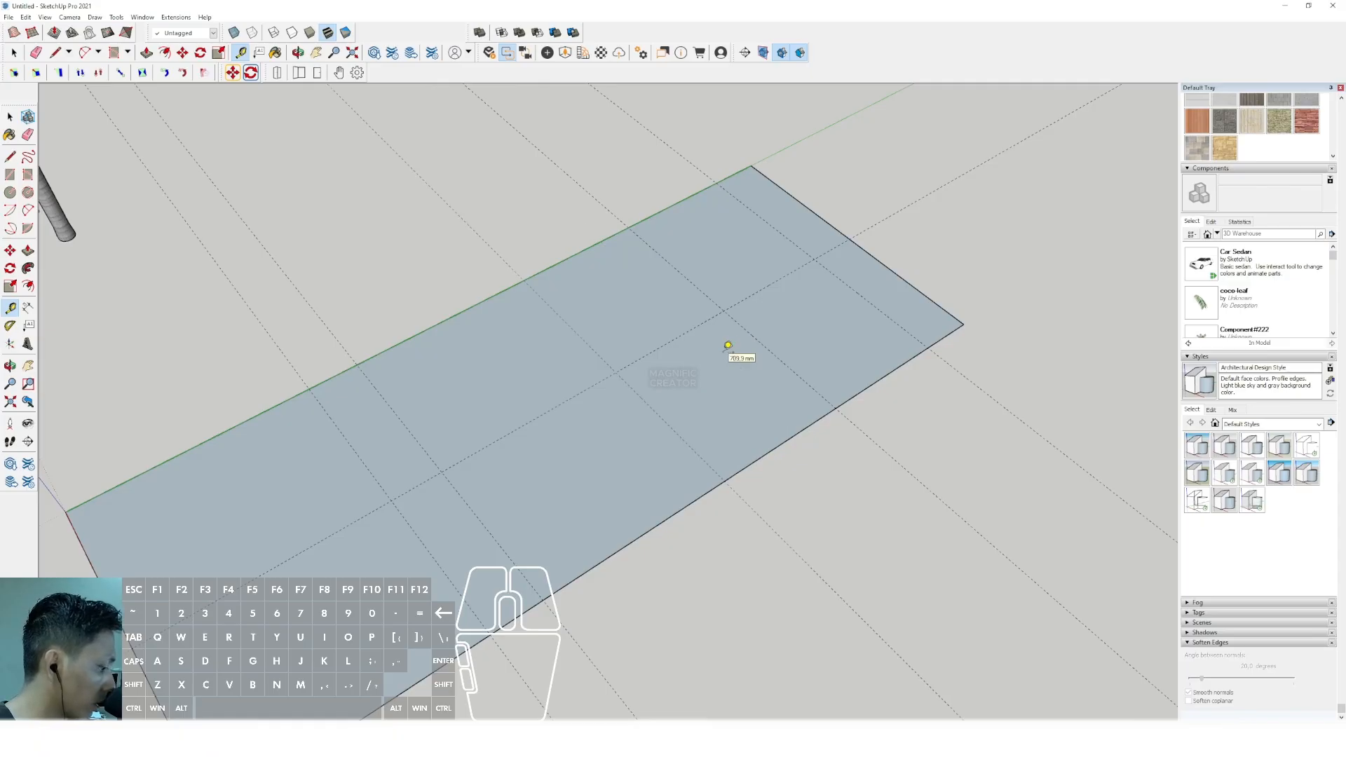
scroll(683, 394, up, 2)
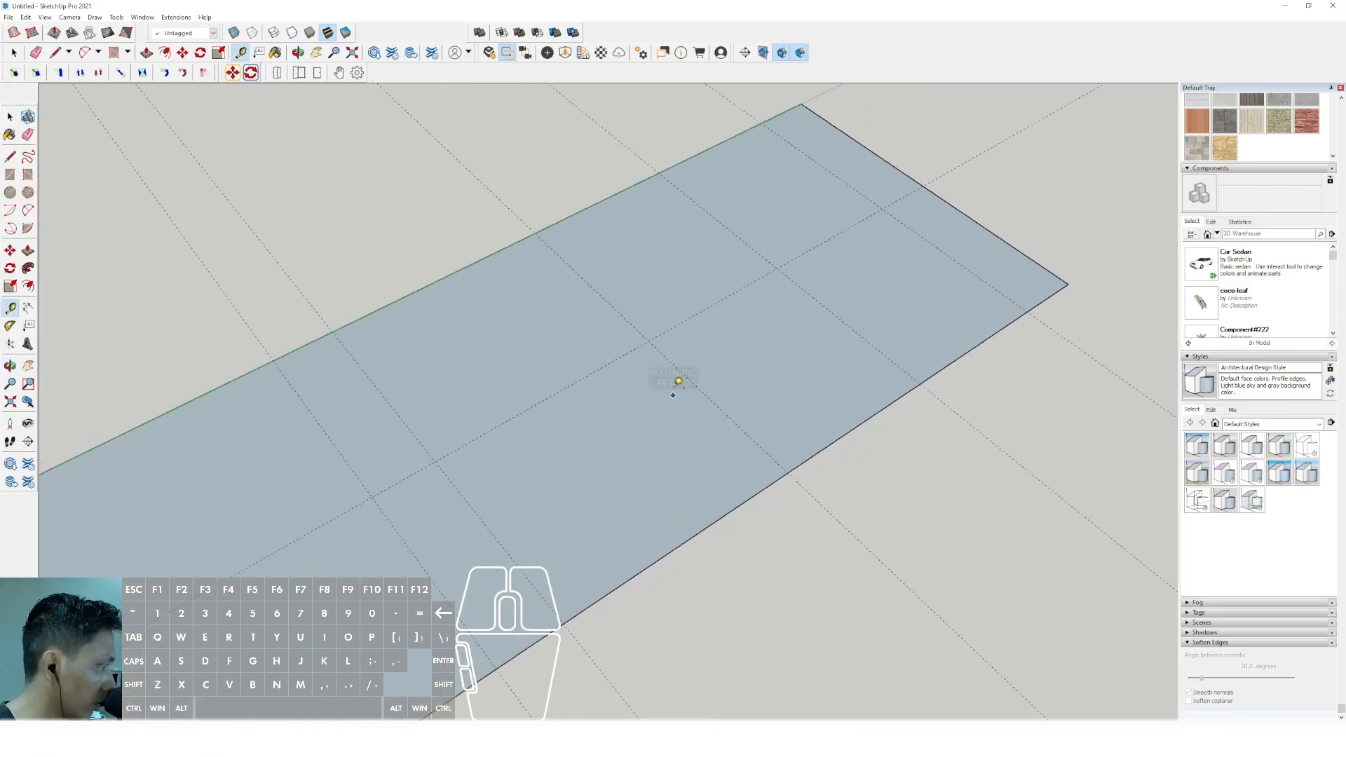
click(694, 382)
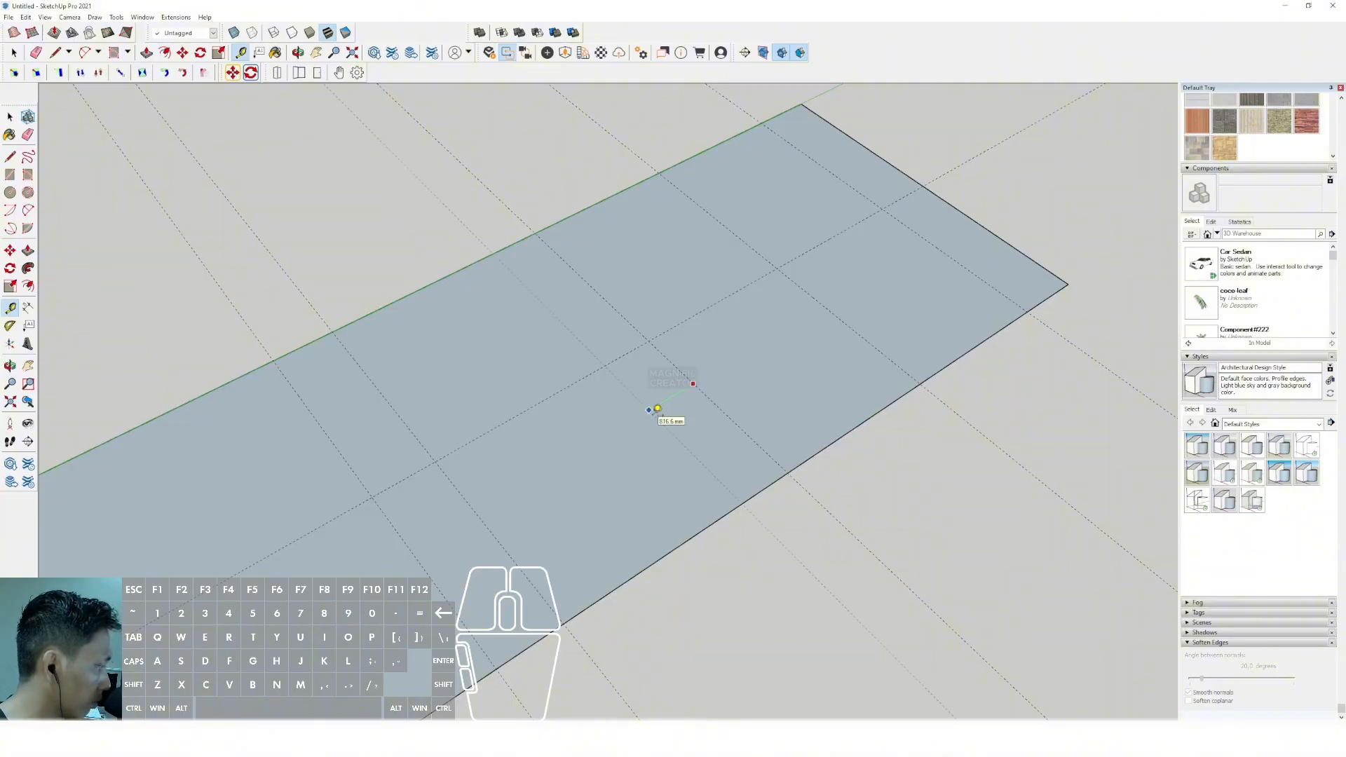
key(Return)
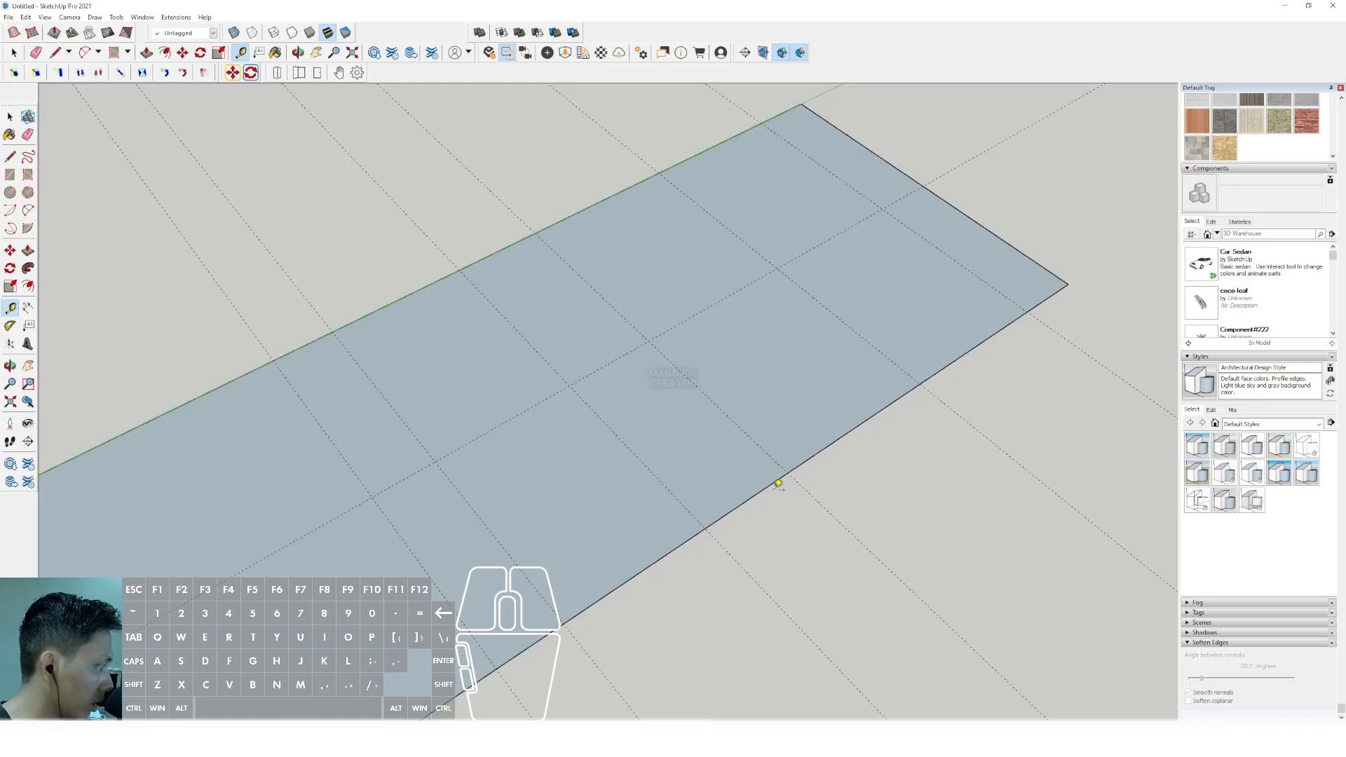
Add a lengthwise guide line inward from the long edge opposite the green axis and another crosswise guide offset toward the origin edge.
click(777, 483)
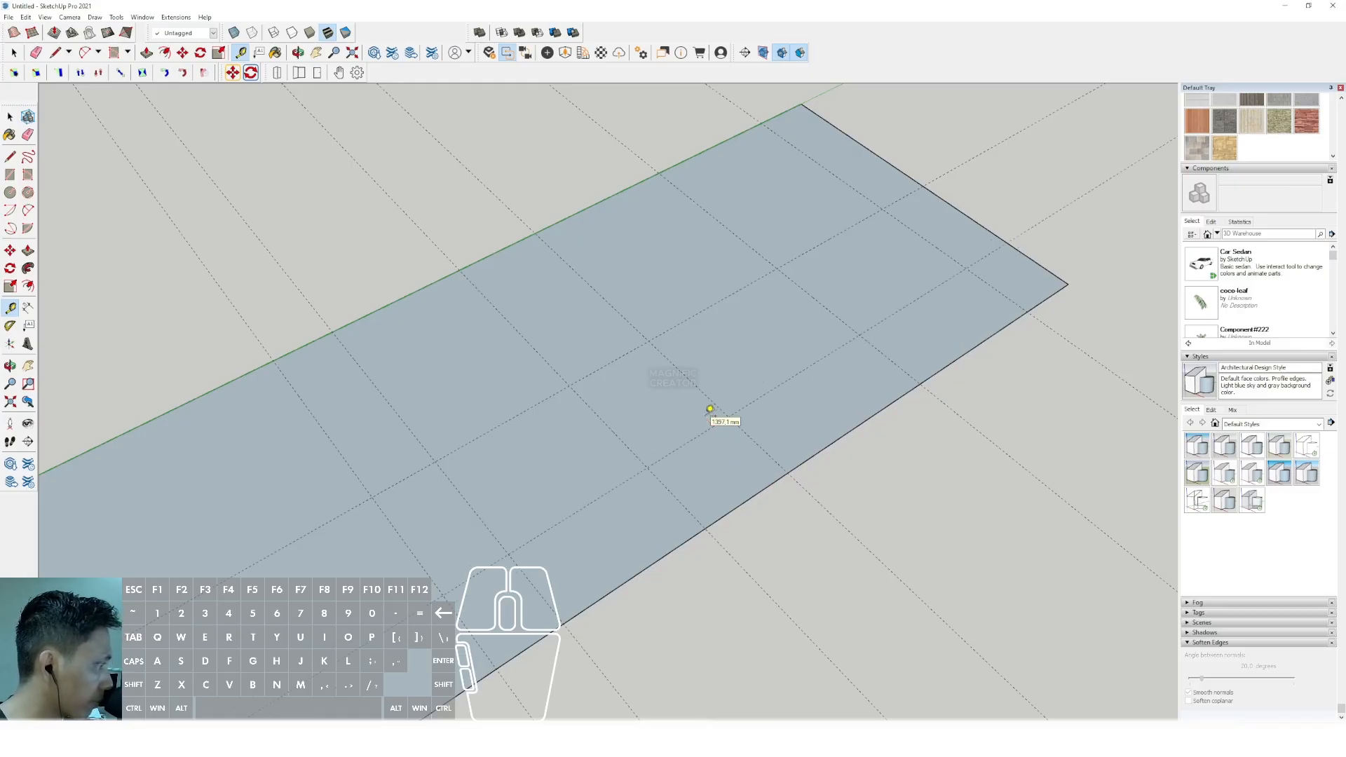
scroll(708, 421, down, 1)
shift+middle_drag(703, 437, 726, 408)
scroll(663, 442, up, 1)
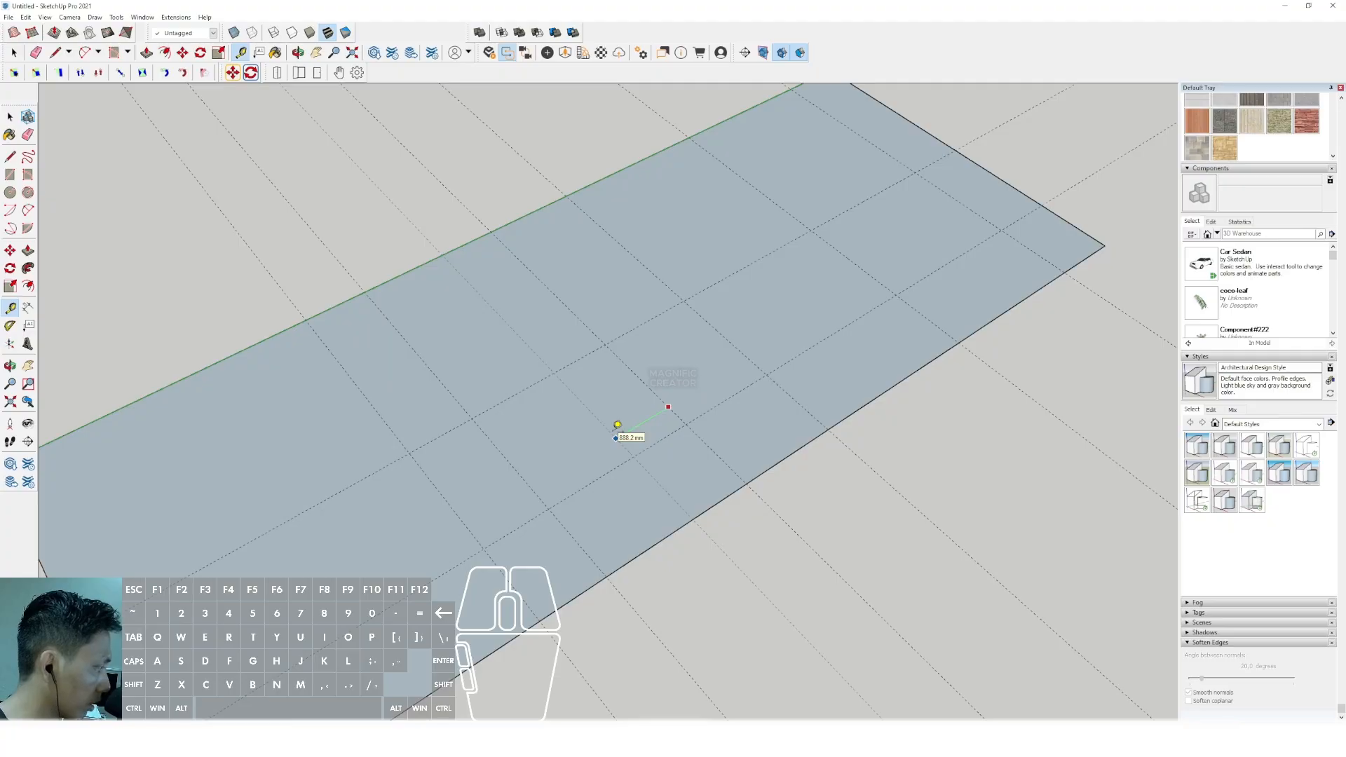
key(Return)
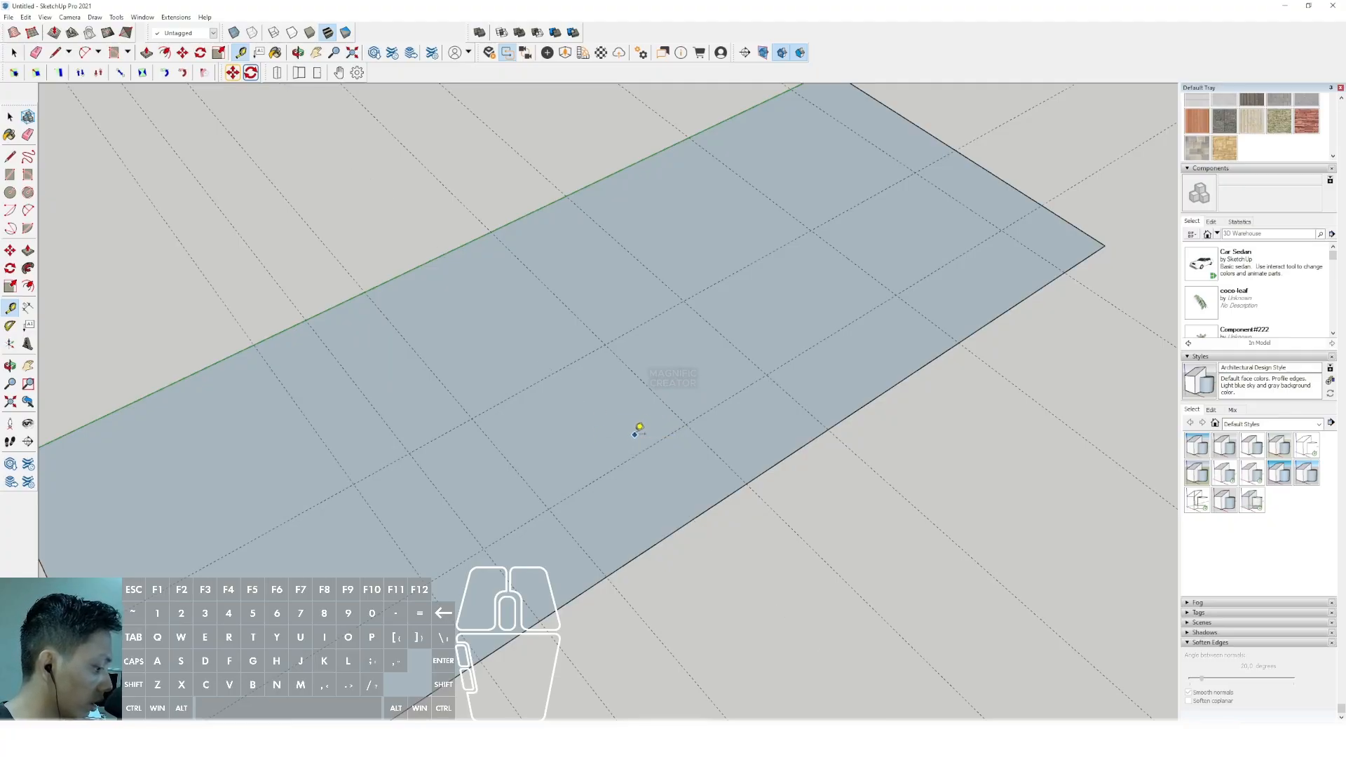
Replace the lengthwise guide through the short edge's midpoint with a new one offset inward from the long edge opposite the green axis.
key(space)
scroll(638, 391, down, 3)
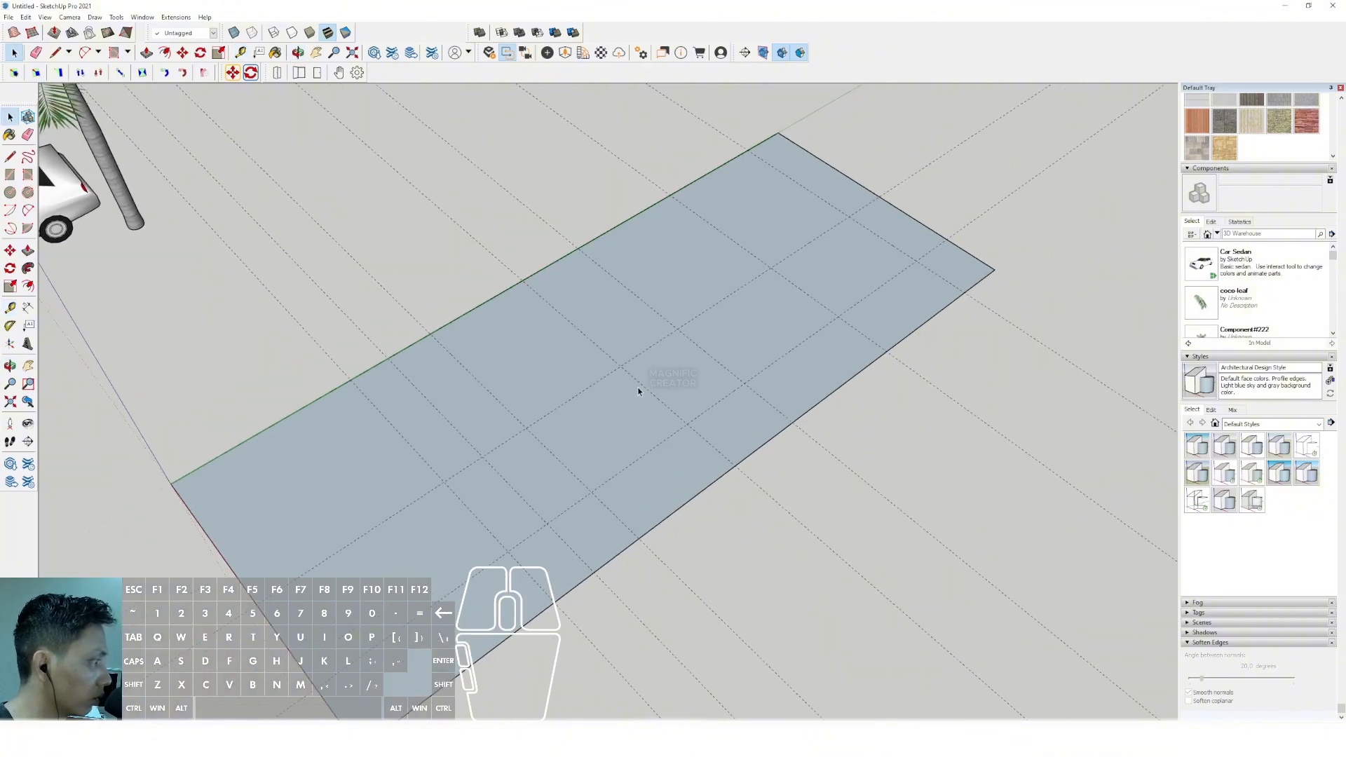
click(894, 179)
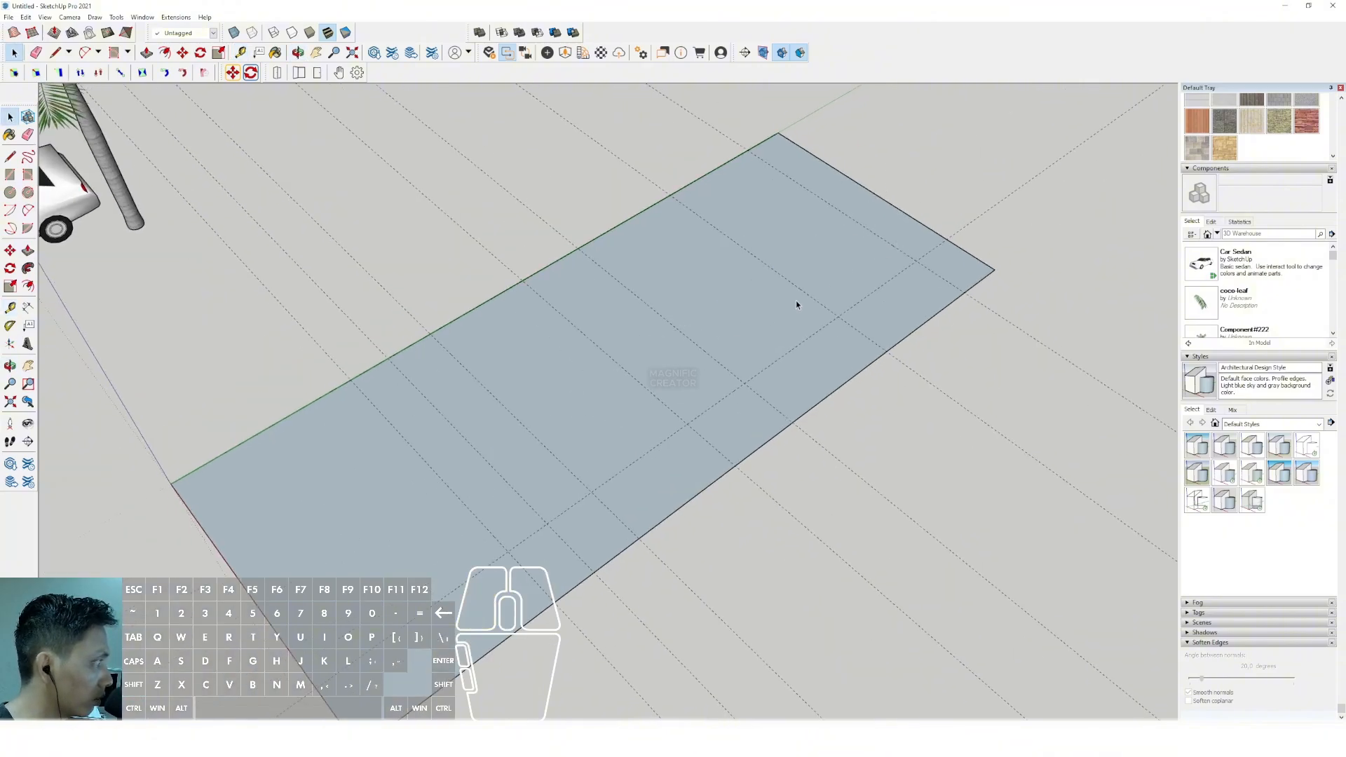
scroll(727, 350, up, 1)
click(10, 307)
scroll(749, 444, up, 1)
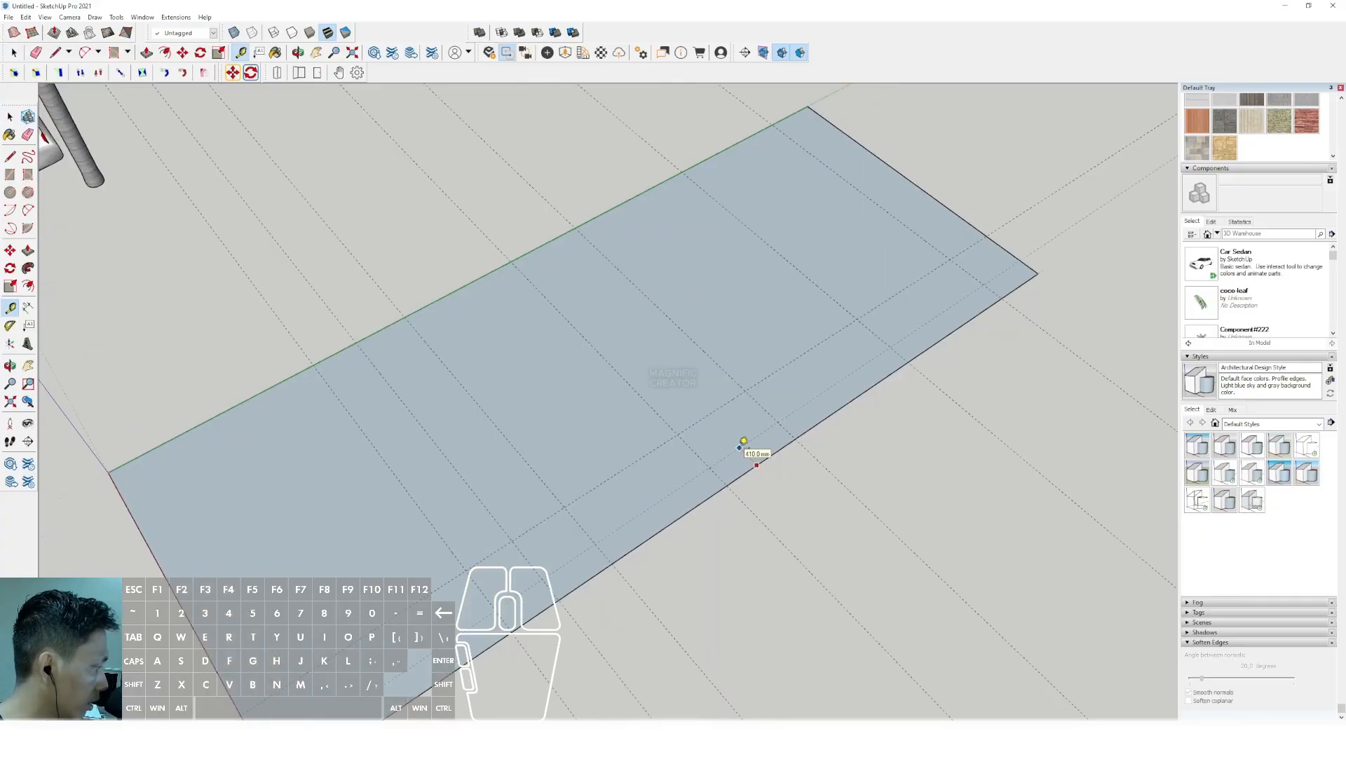
key(Return)
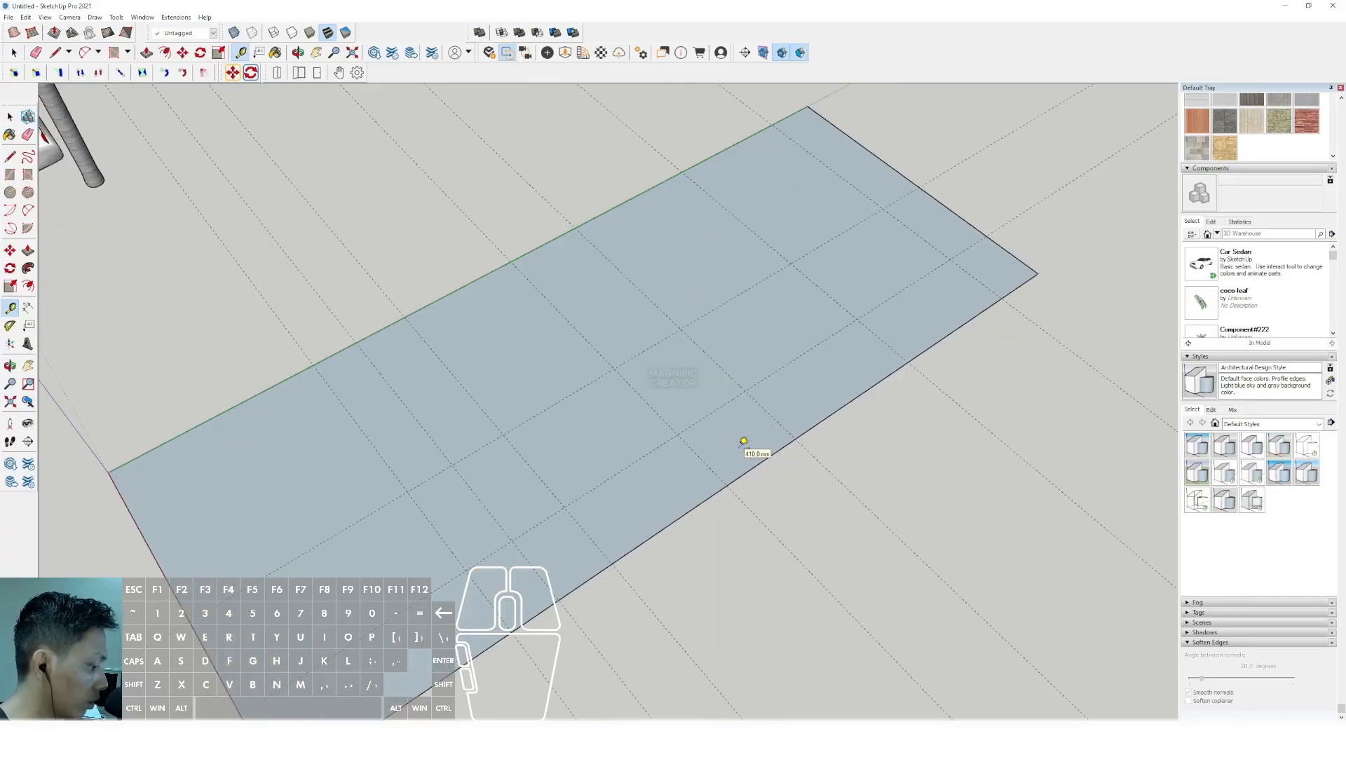
key(space)
shift+middle_drag(505, 481, 512, 434)
key(l)
click(491, 303)
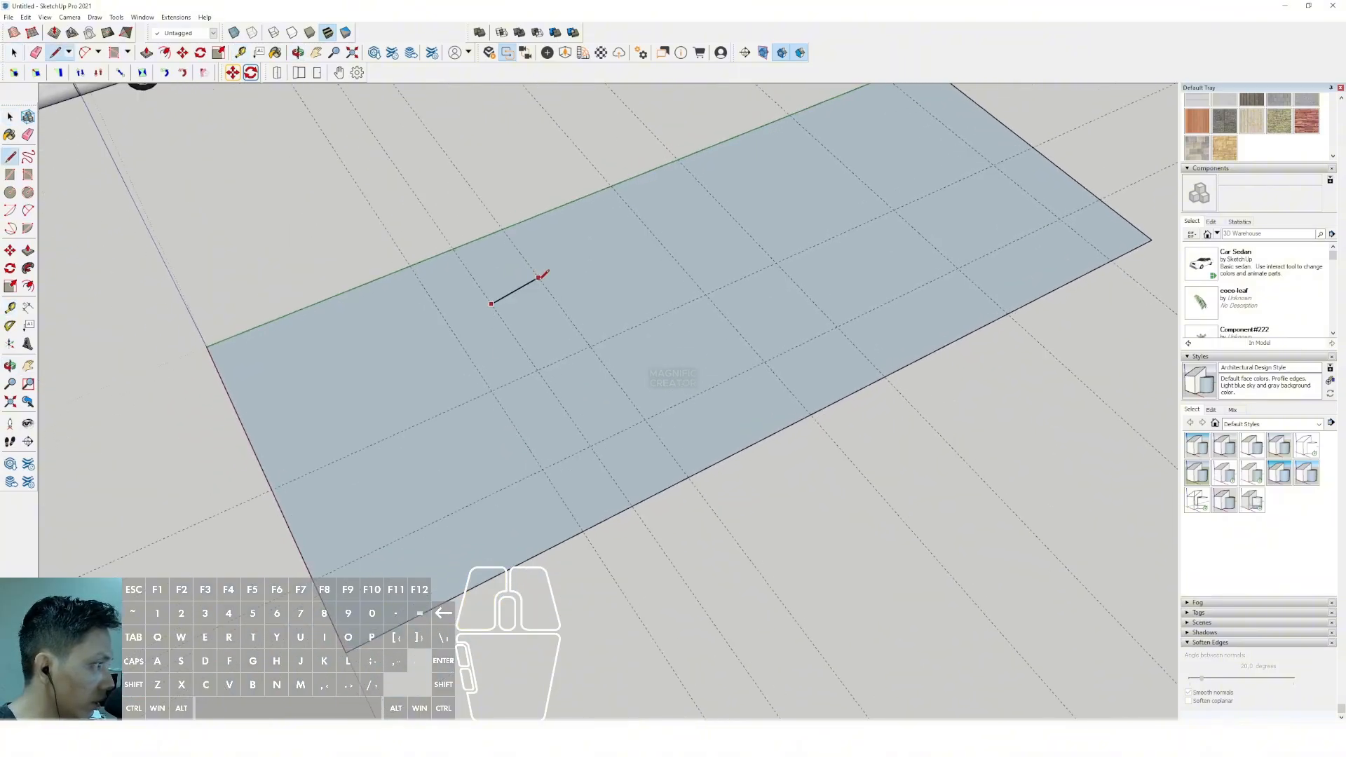
key(space)
key(d)
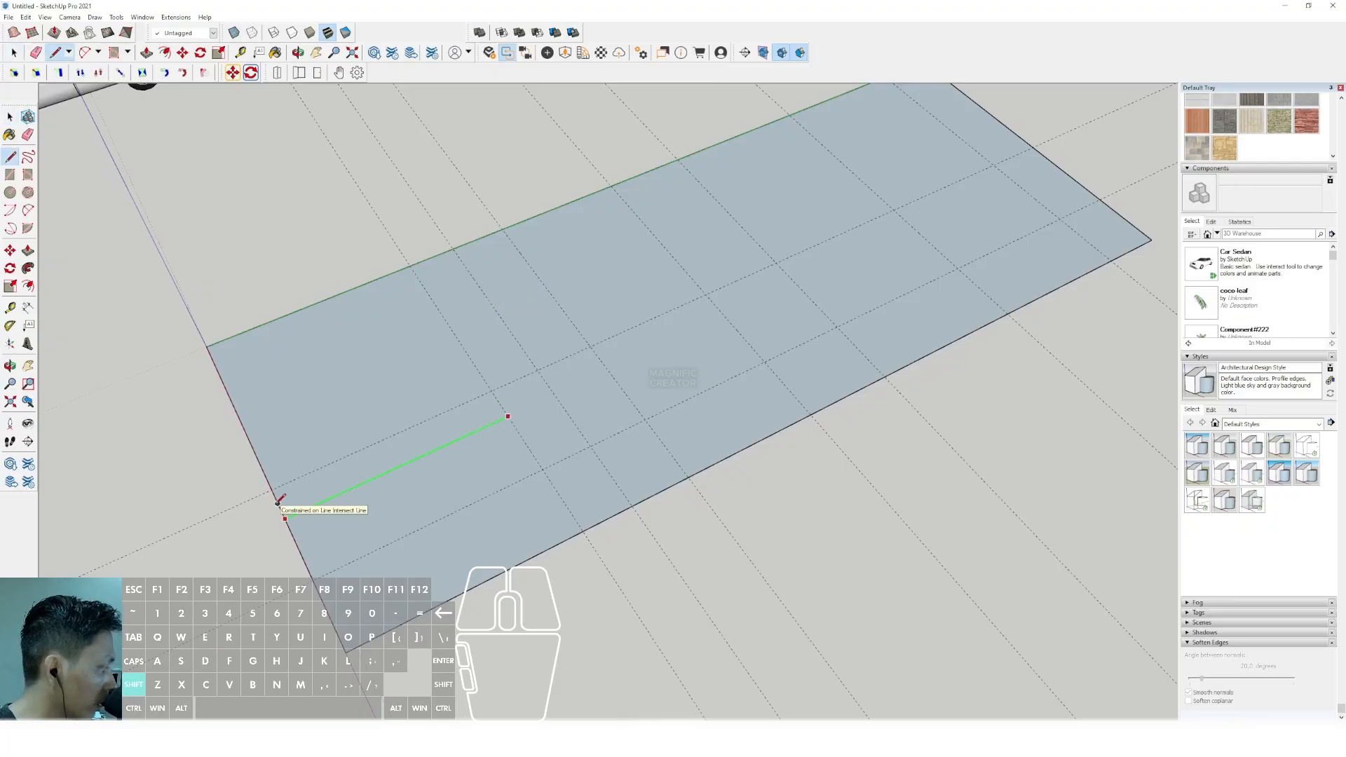
key(space)
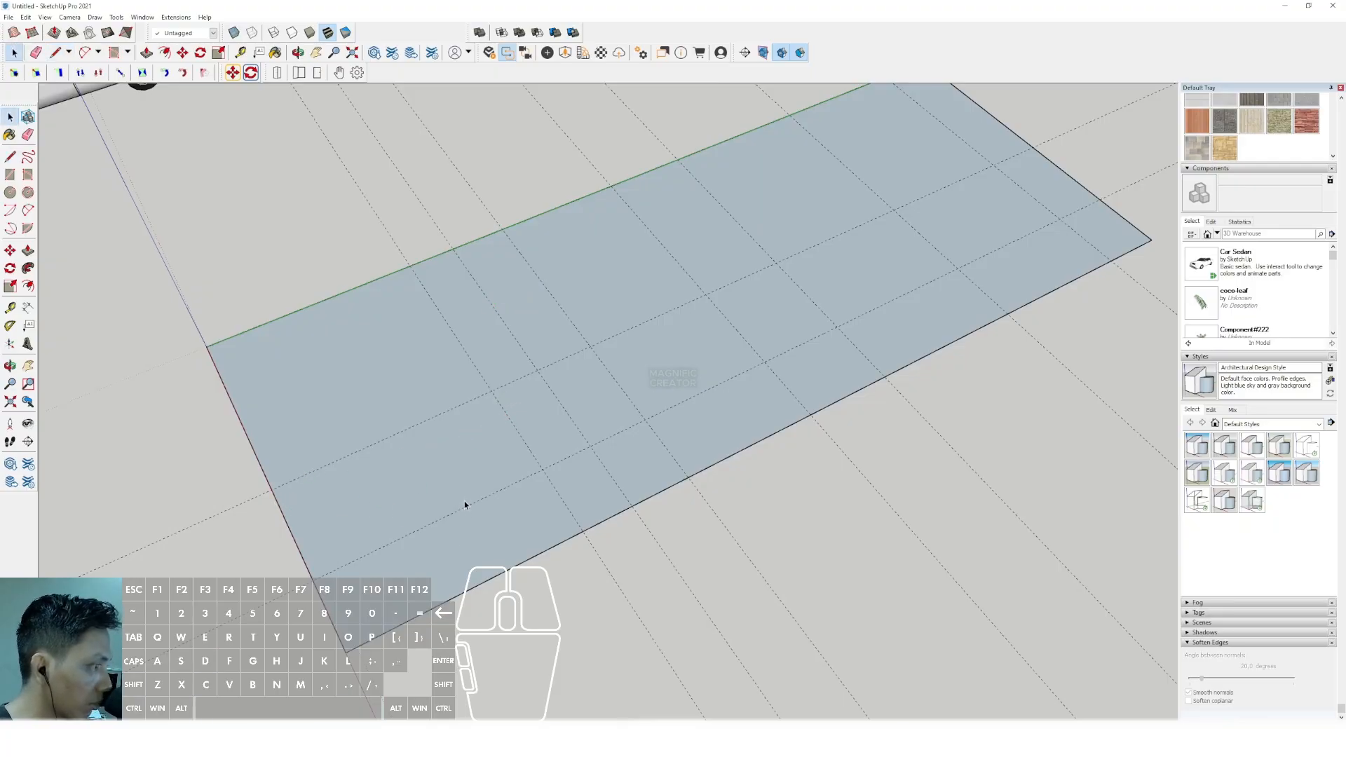
Draw a stepped partition line across the lot between both long edges, following the crosswise guides nearest the origin and jogging along the inner lengthwise guide.
shift+middle_drag(464, 500, 481, 541)
scroll(463, 402, up, 2)
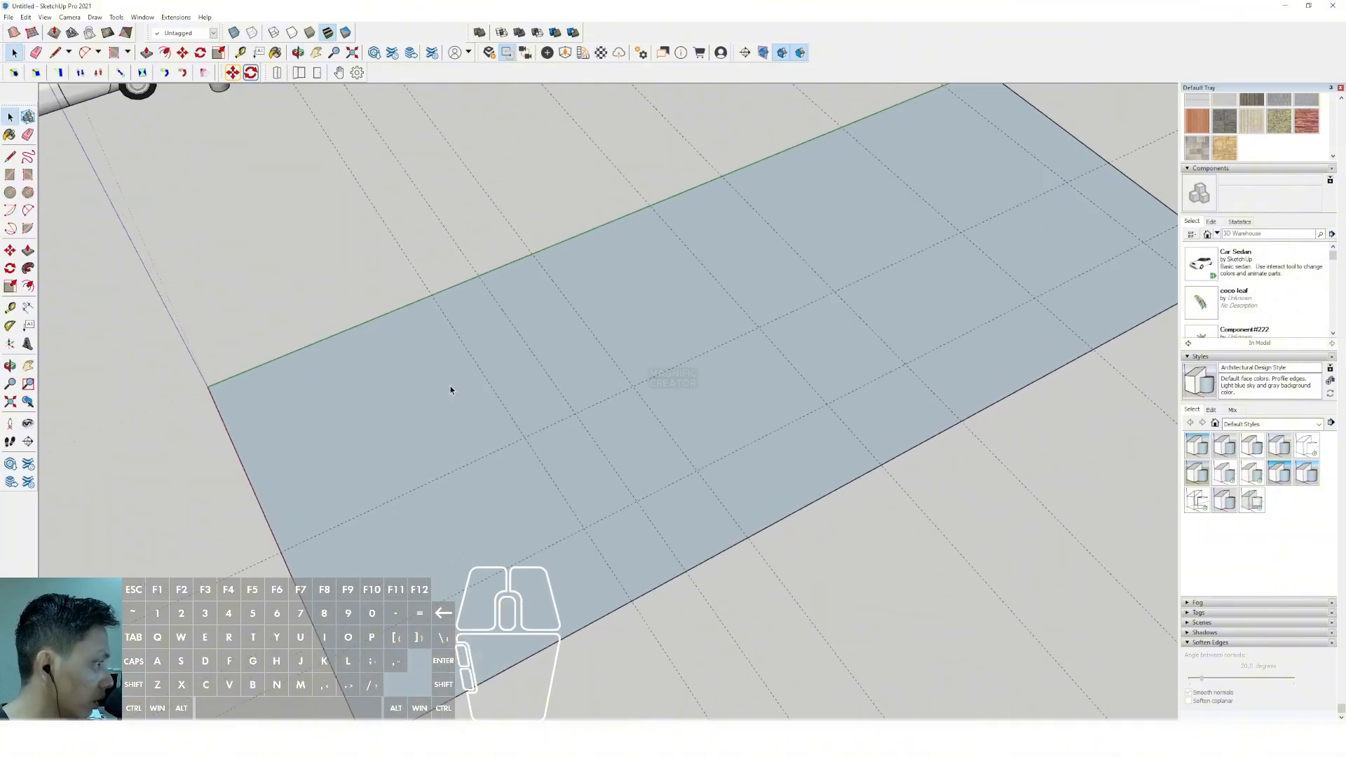
scroll(583, 347, down, 2)
mouse_move(584, 346)
shift+middle_down()
mouse_move(494, 375)
mouse_move(543, 370)
mouse_move(549, 355)
mouse_move(531, 348)
mouse_move(571, 369)
mouse_move(559, 524)
shift+middle_up()
scroll(539, 379, down, 1)
click(531, 348)
key(l)
click(576, 555)
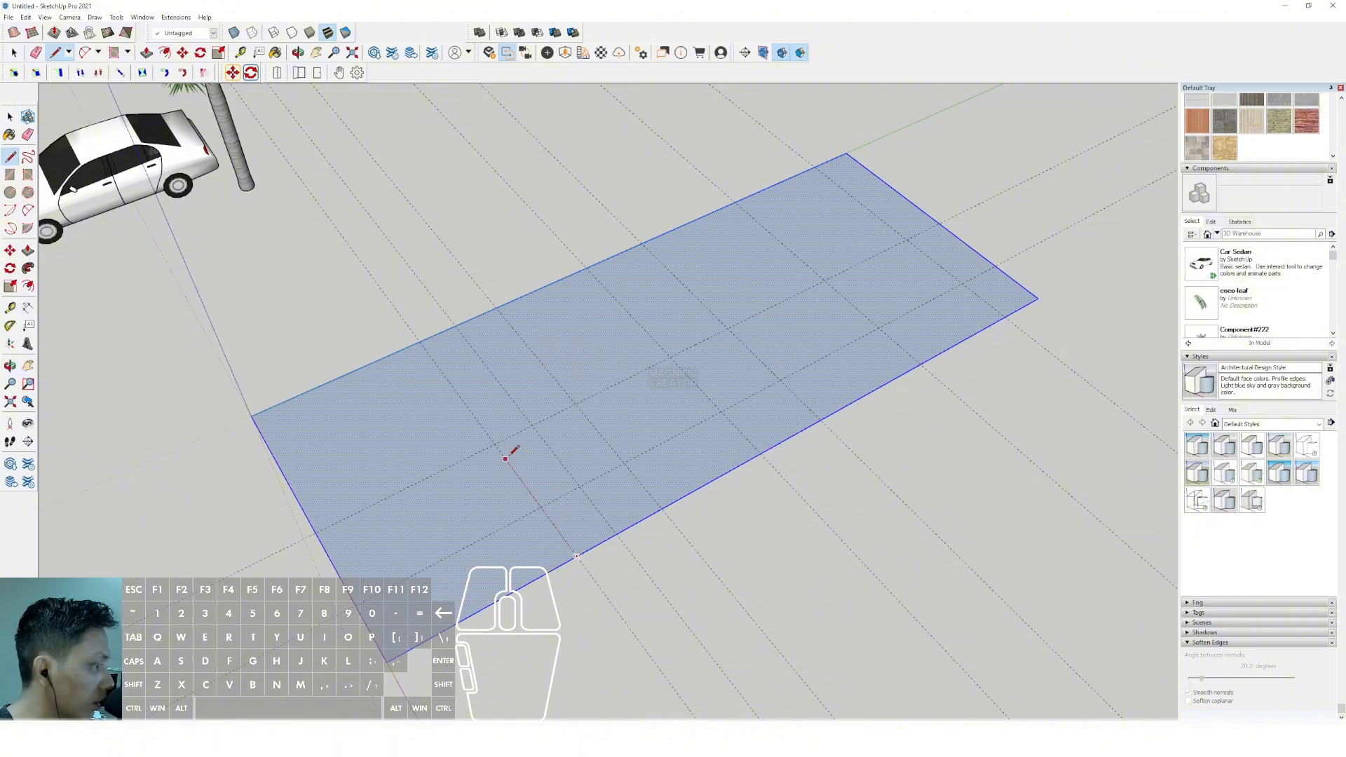
scroll(577, 554, up, 1)
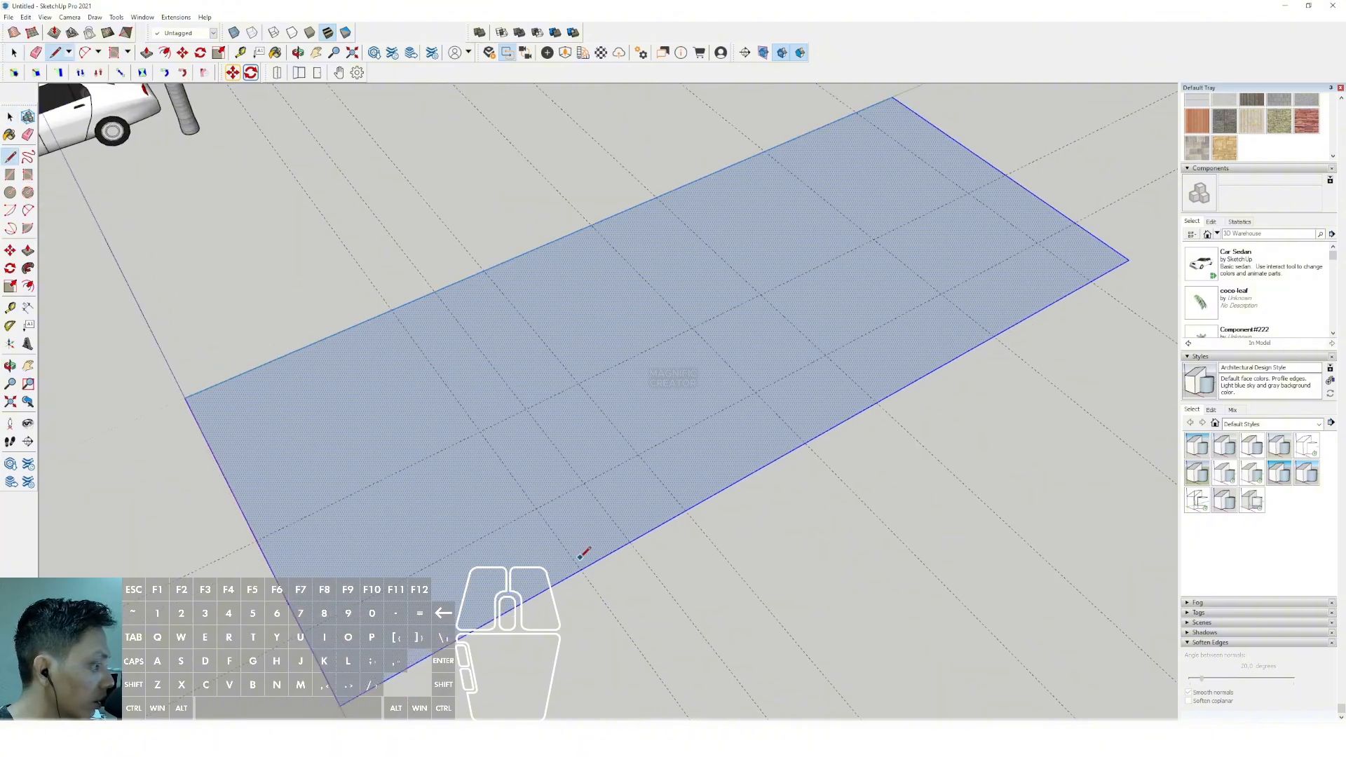
click(481, 431)
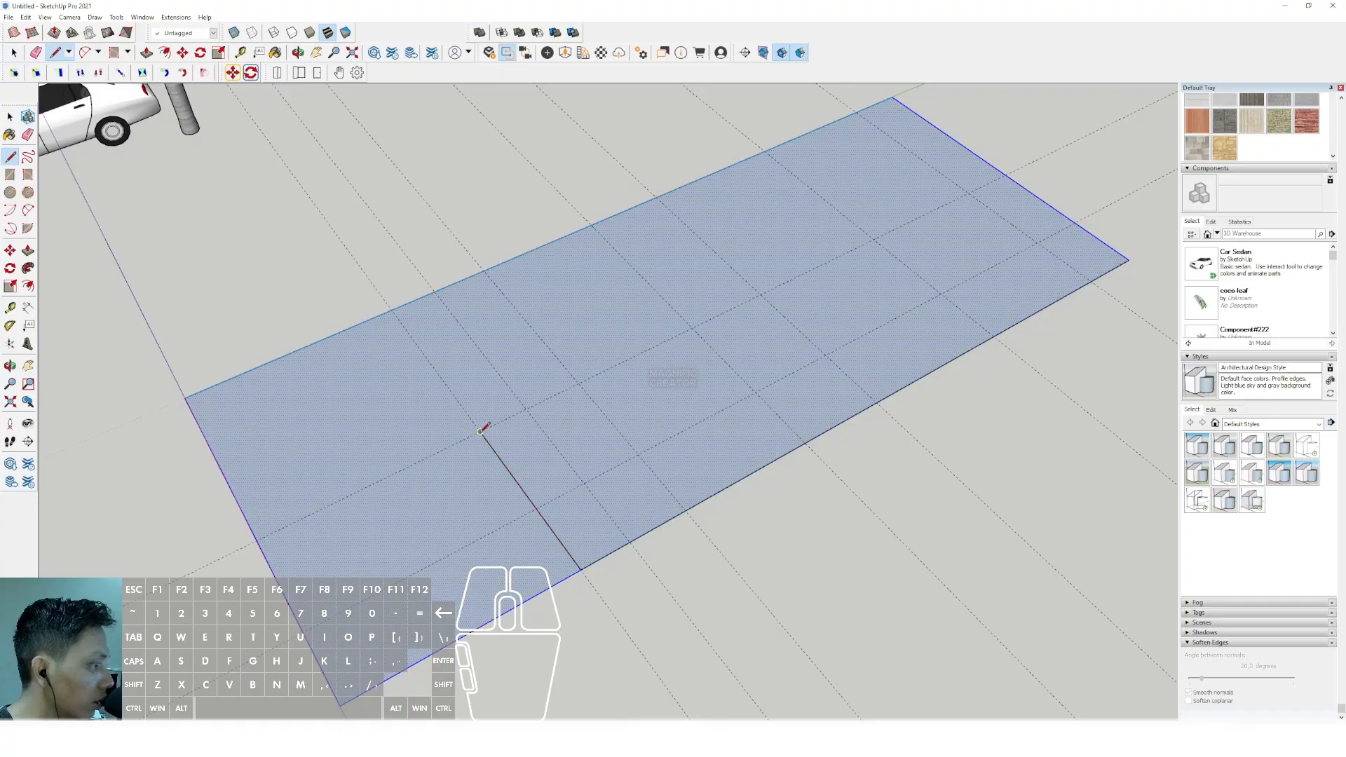
click(526, 409)
click(435, 291)
key(space)
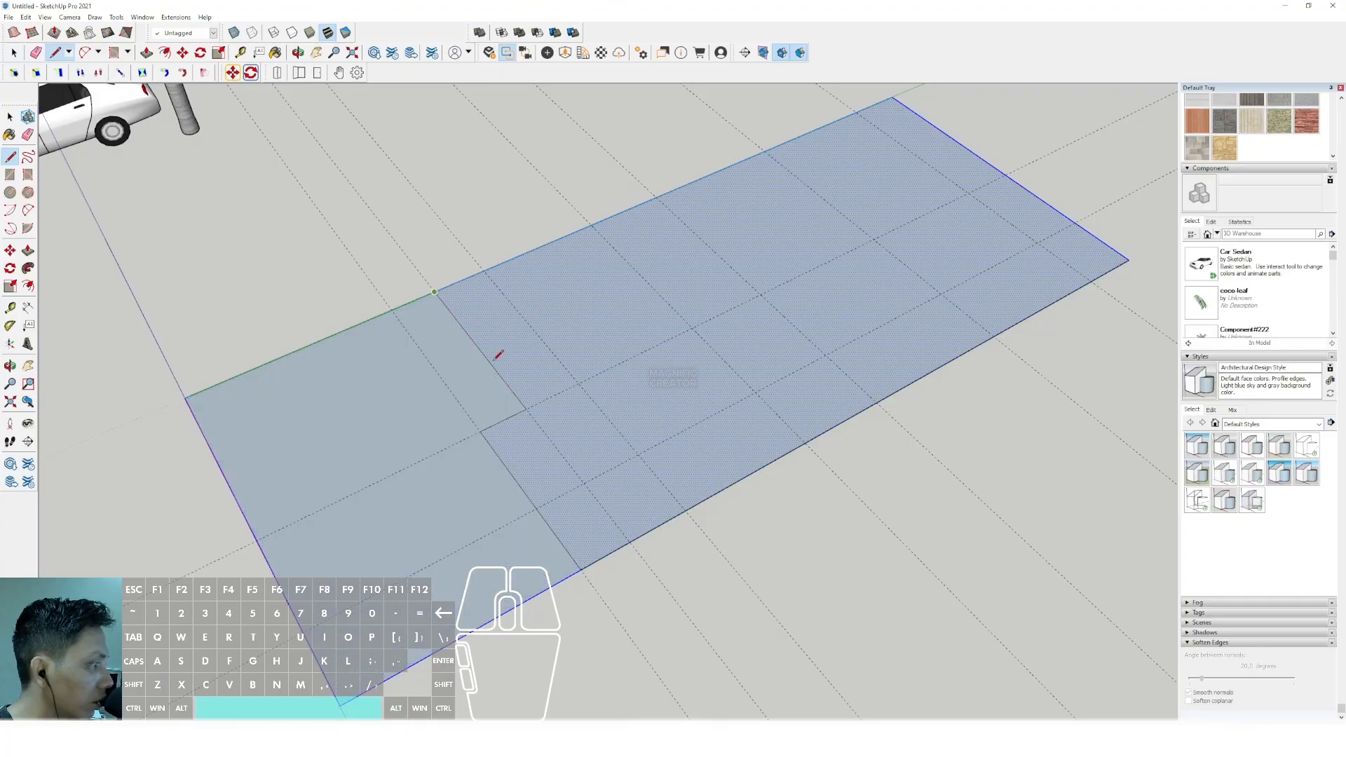
Outline a room beside the stepped partition with a line along the next room's crosswise guide and one along the inner lengthwise guide to the partition's corner.
scroll(495, 355, down, 2)
key(l)
click(620, 362)
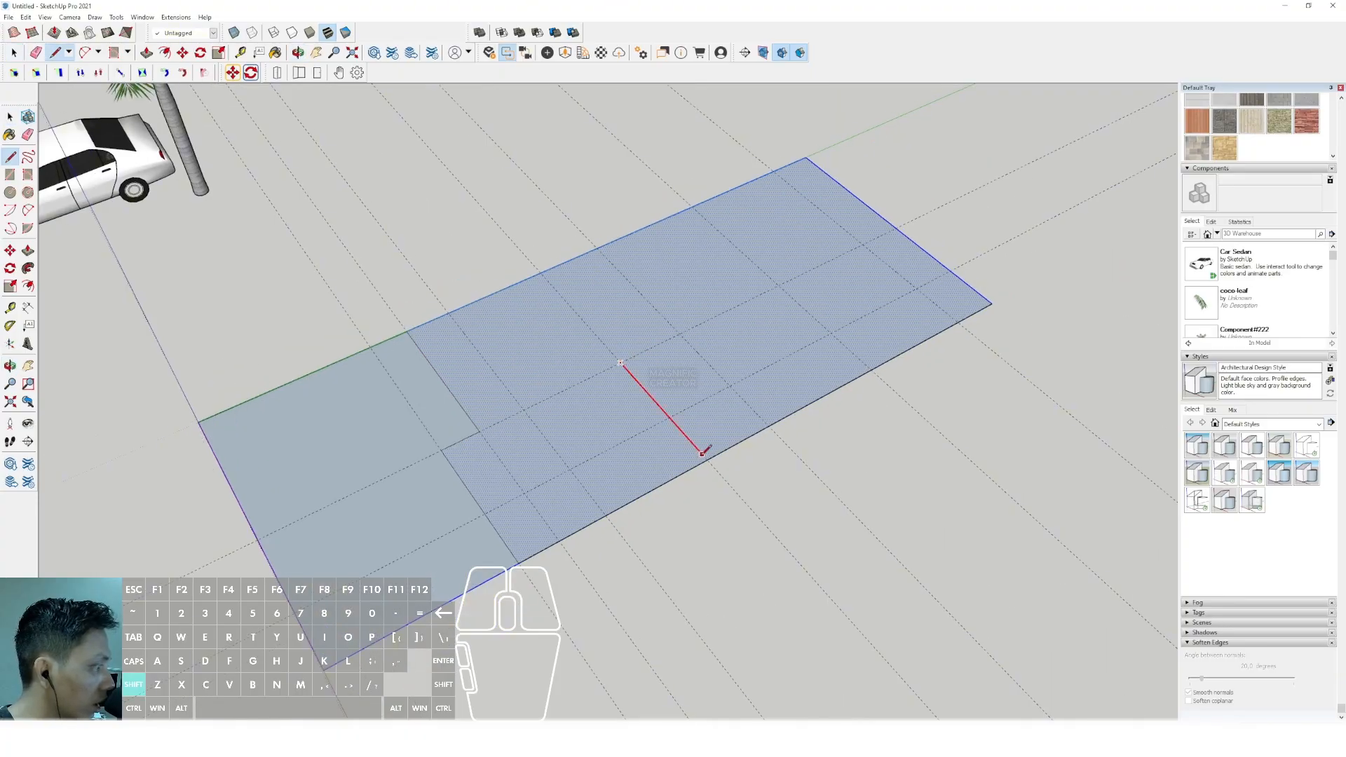
click(706, 459)
scroll(619, 362, up, 1)
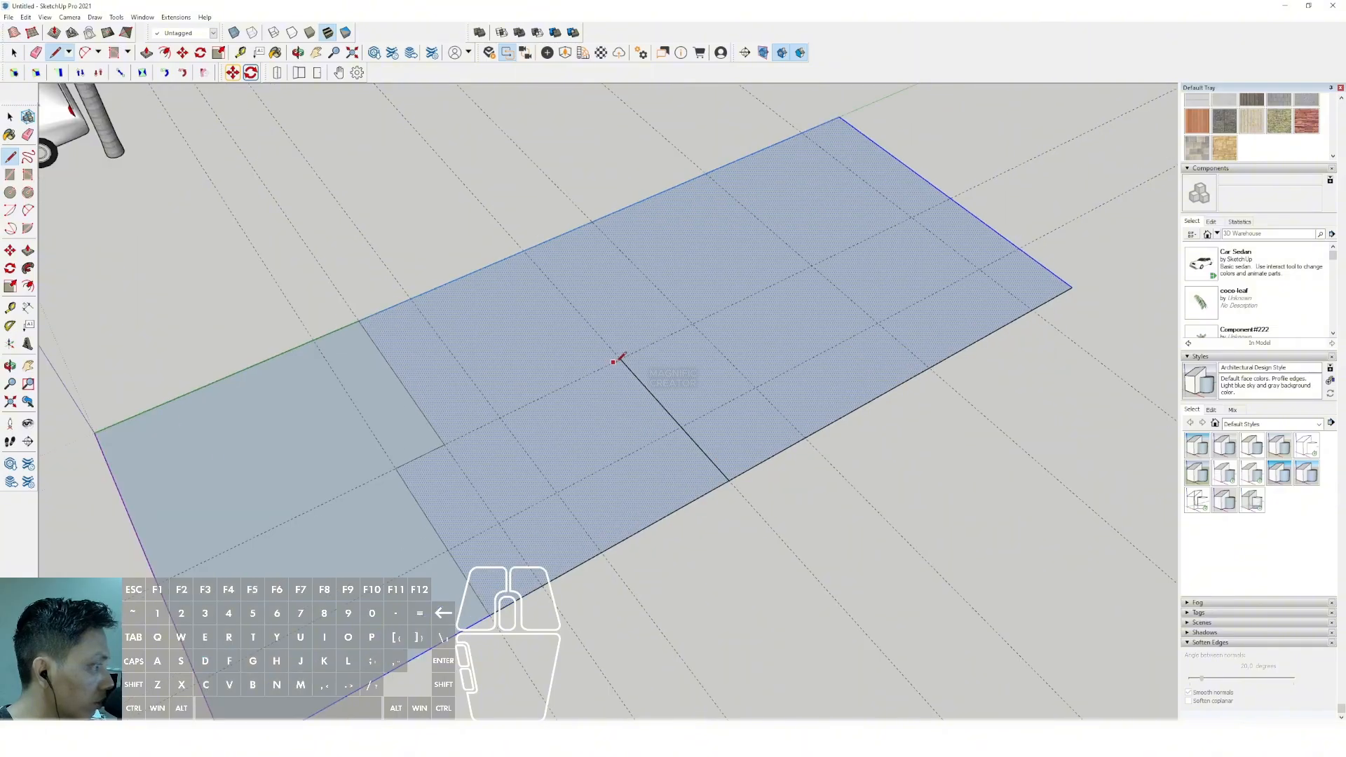
click(444, 446)
key(space)
Outline a small rectangular compartment next to that room, between the outer lengthwise guide and the long edge.
scroll(565, 391, down, 1)
shift+middle_drag(561, 393, 520, 407)
scroll(617, 443, up, 1)
key(l)
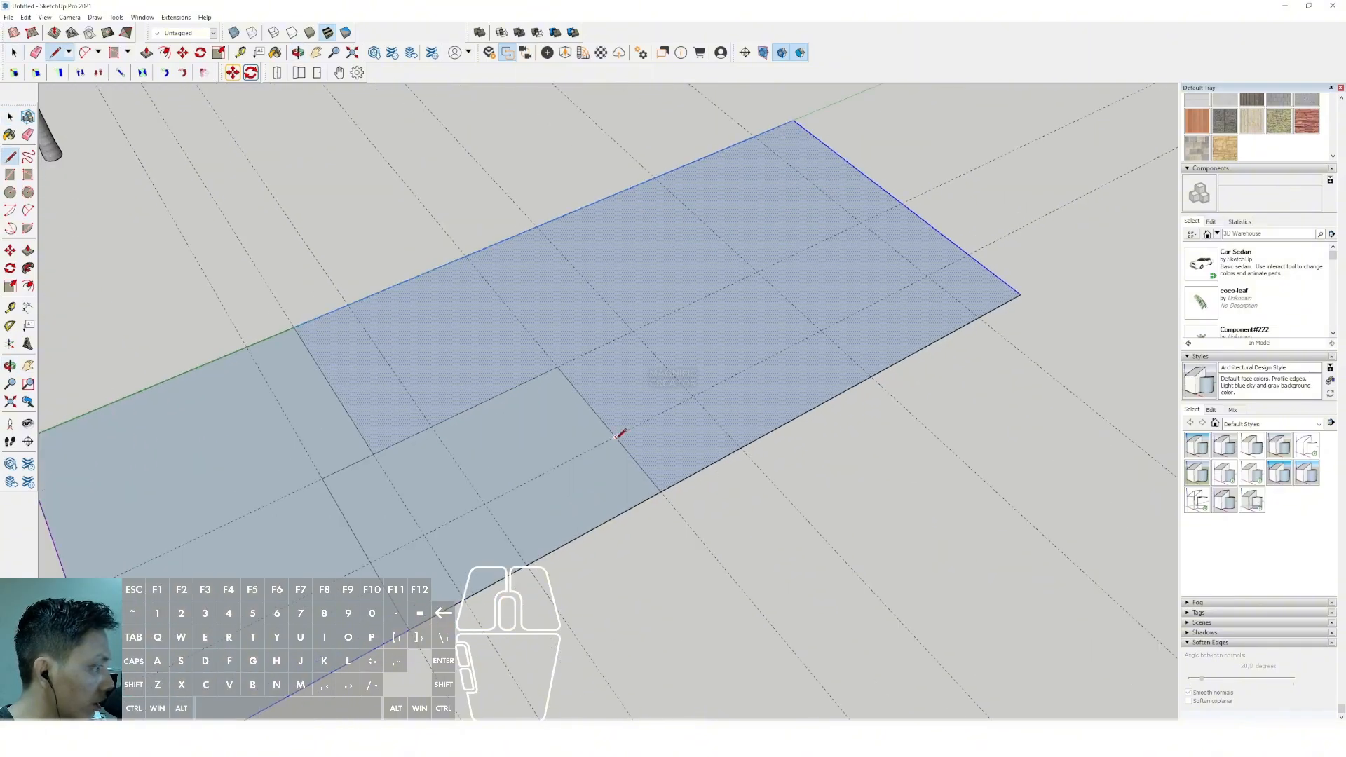
click(693, 396)
click(740, 447)
key(space)
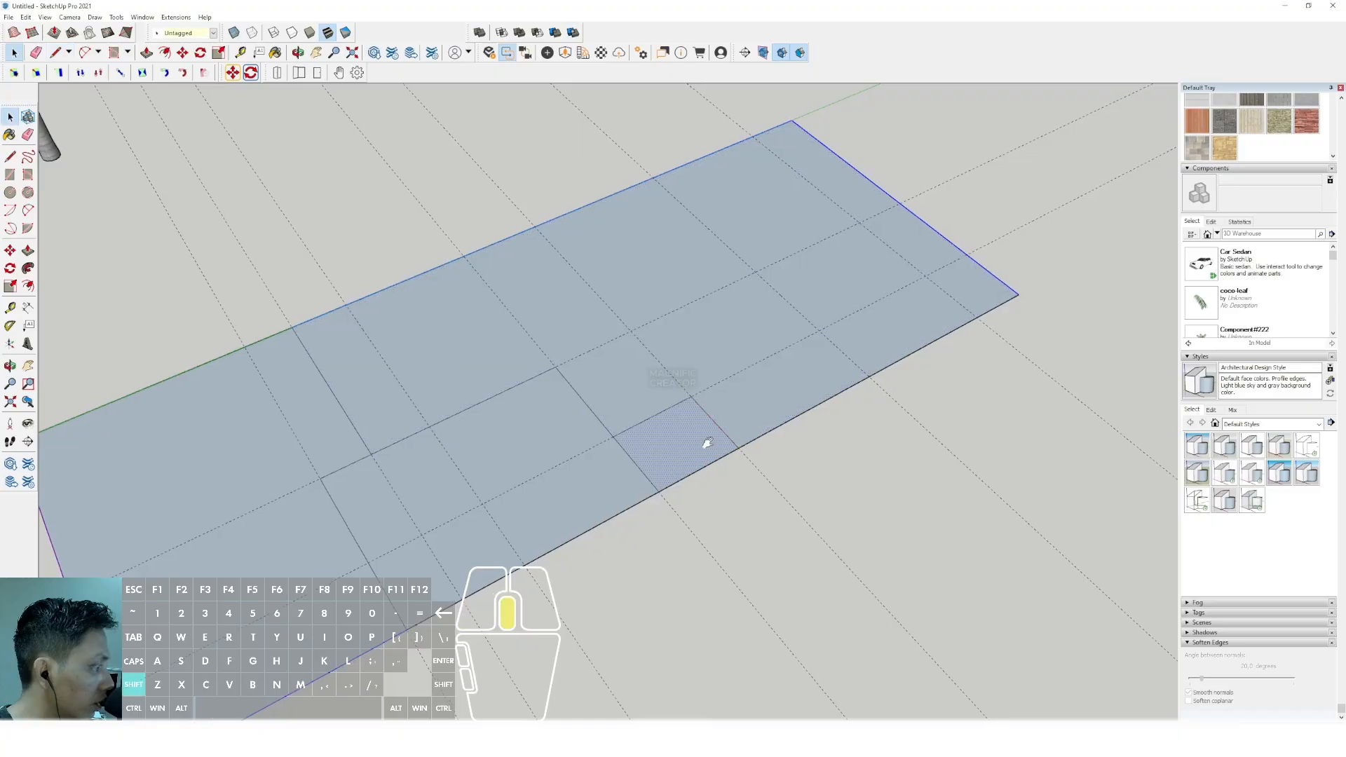
Draw the next room's outline from the small compartment's corner to the inner lengthwise guide, along it to the next crosswise guide, and down to the long edge.
shift+middle_drag(705, 443, 565, 507)
scroll(588, 434, up, 1)
key(d)
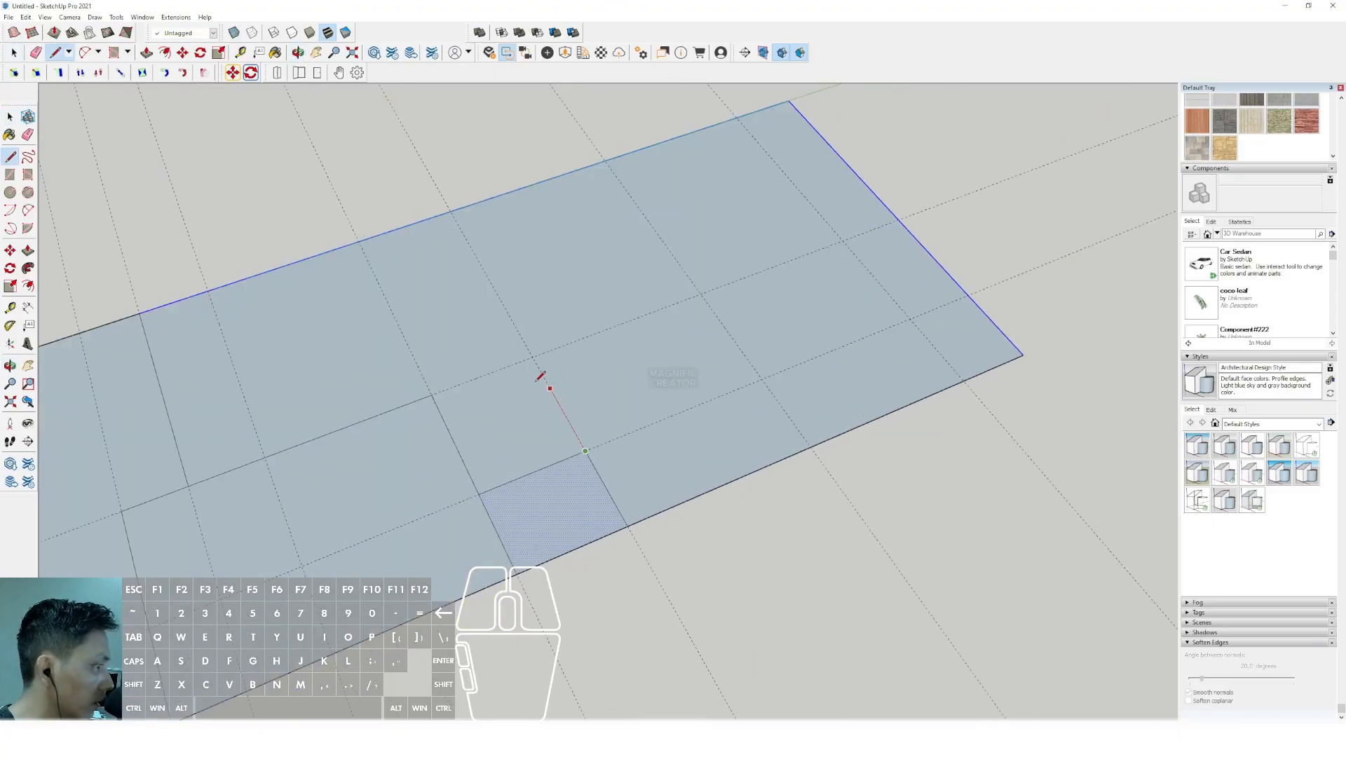
key(shift)
click(532, 357)
key(shift)
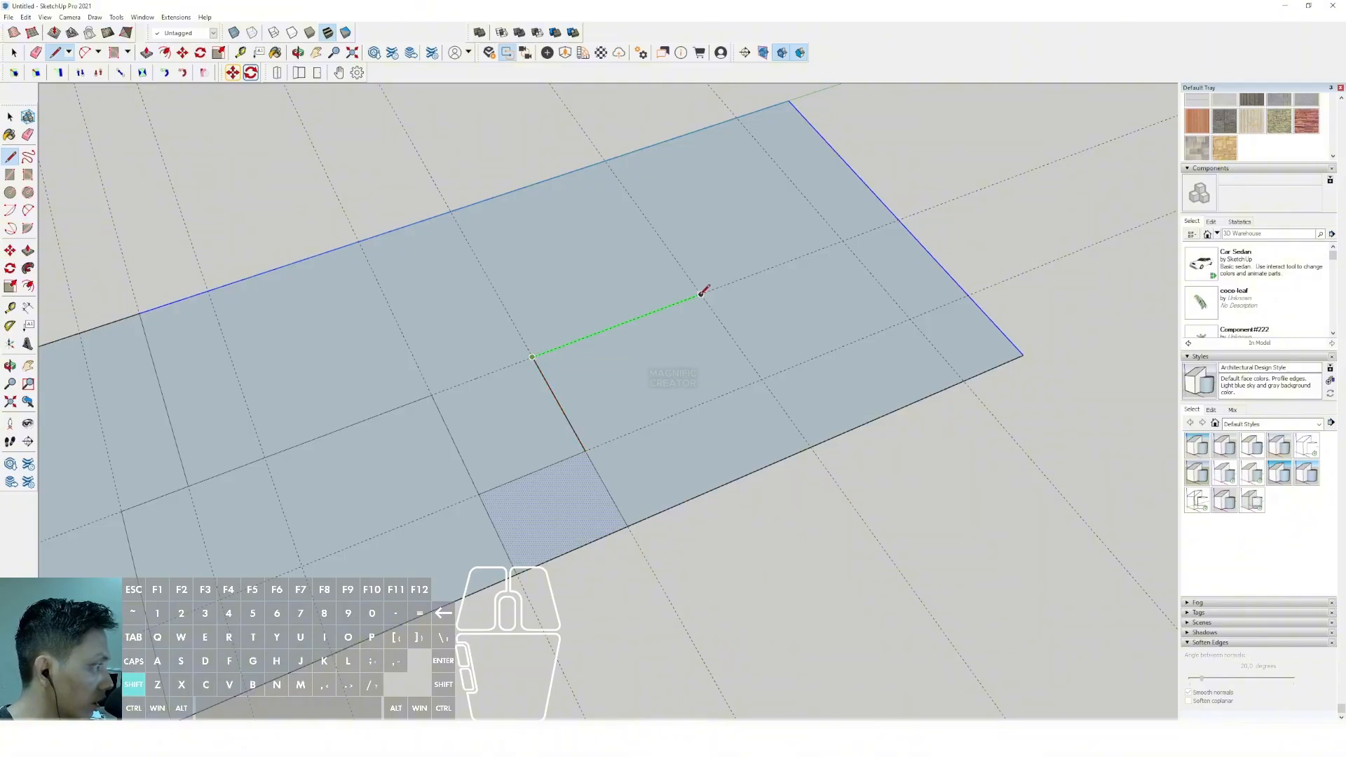
shift+click(701, 295)
key(shift)
shift+click(810, 446)
key(space)
Continue the room line along the inner lengthwise guide to the last crosswise guide and follow that guide down to the long edge.
scroll(614, 441, down, 1)
shift+middle_drag(614, 440, 605, 417)
key(l)
click(651, 337)
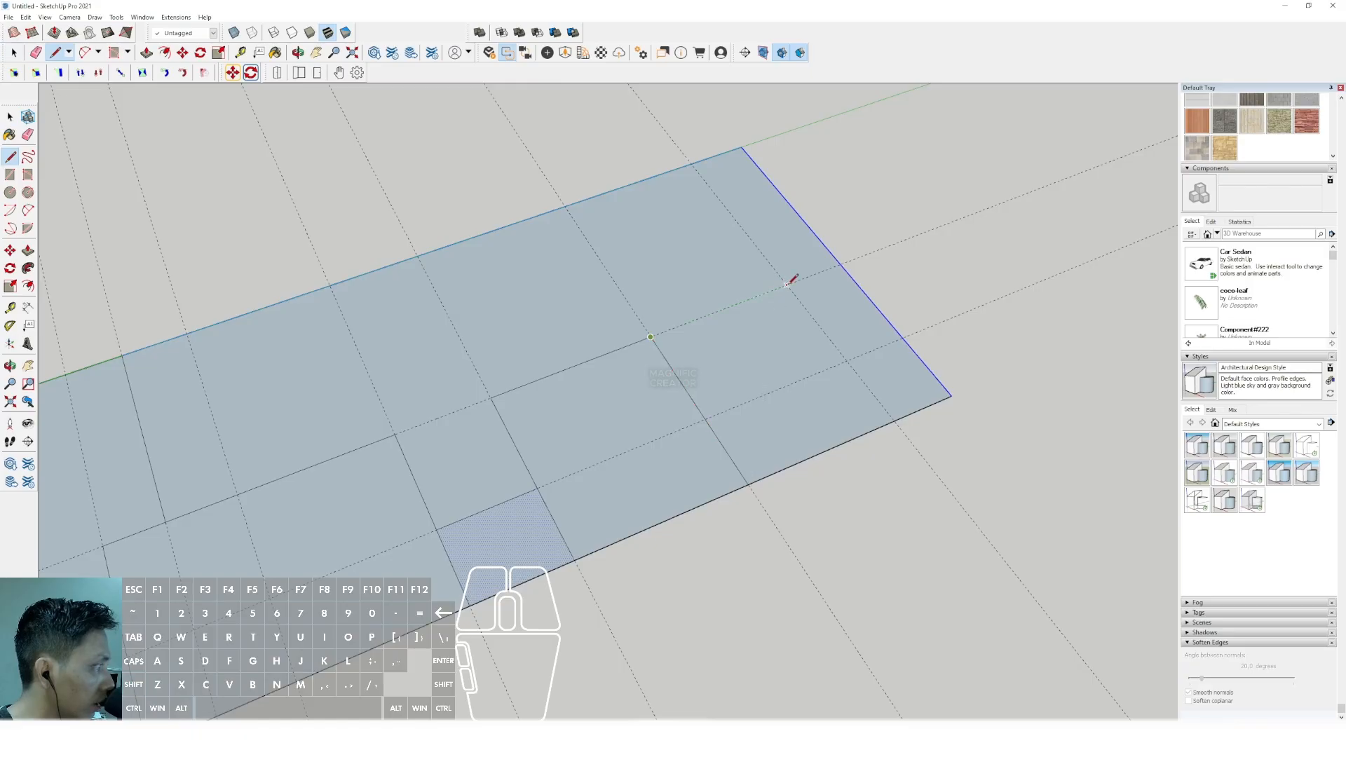
click(787, 284)
click(893, 421)
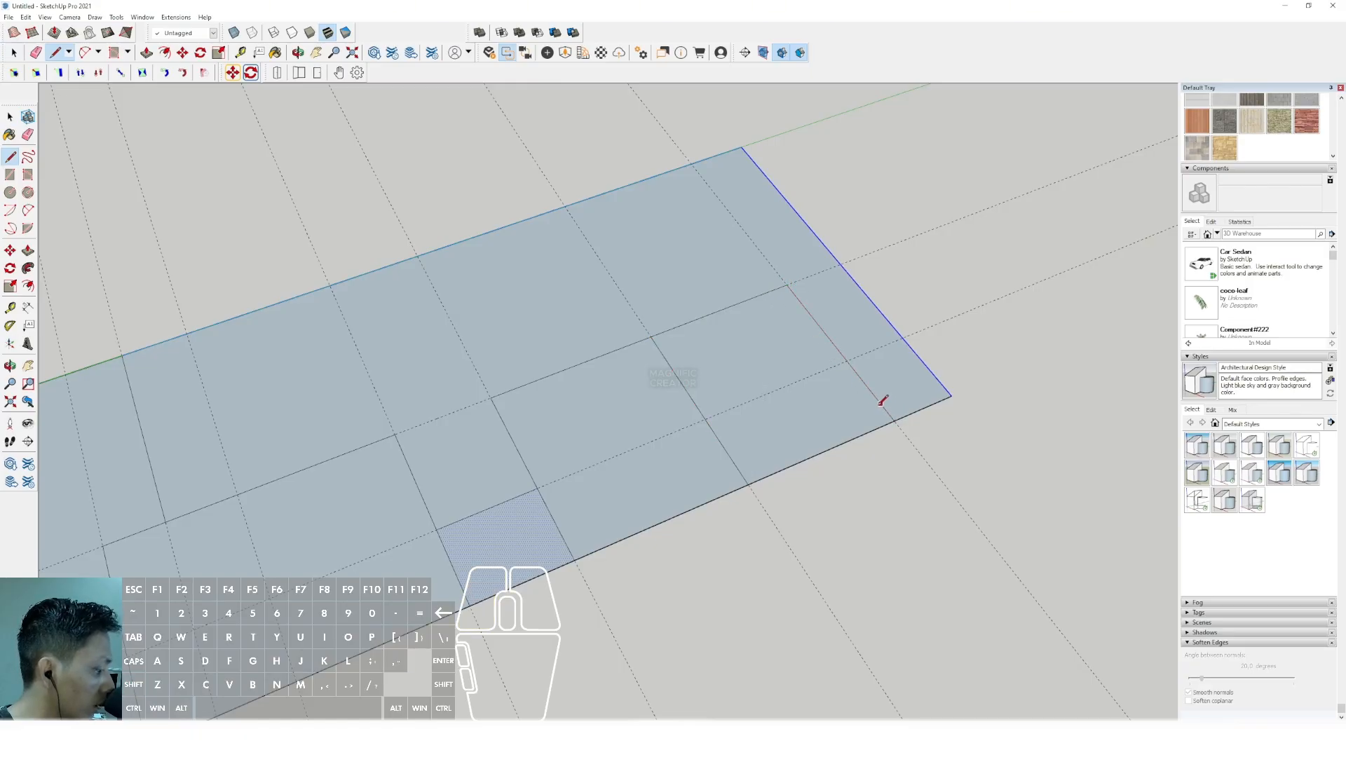
key(space)
Extend the lengthwise room line from the last crosswise partition to the lot's far short edge.
scroll(692, 416, down, 1)
shift+middle_drag(691, 419, 641, 471)
scroll(645, 466, up, 1)
key(l)
click(733, 345)
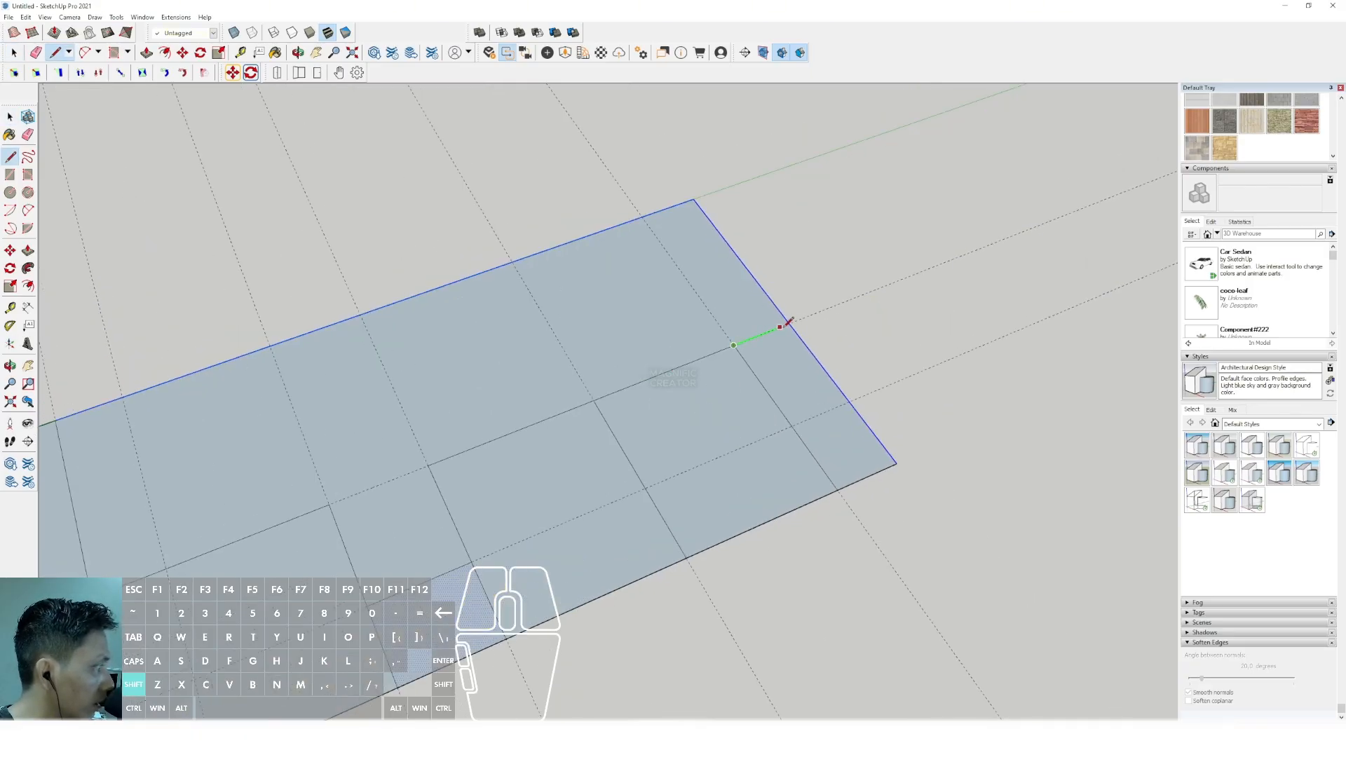
key(space)
scroll(811, 395, down, 2)
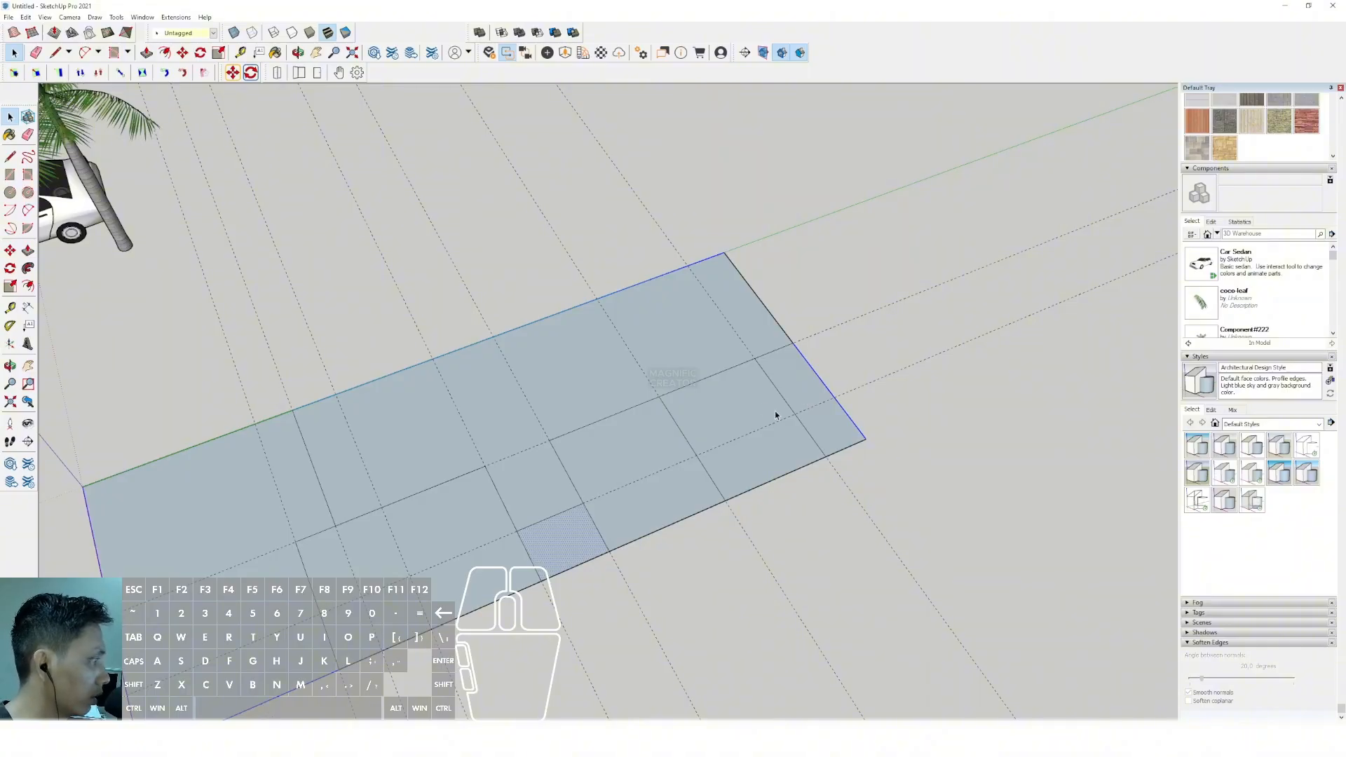
Select the whole floor plan and draw a line from the stepped partition's corner along the inner lengthwise guide to the origin short edge.
scroll(775, 415, down, 3)
middle_drag(685, 364, 725, 386)
triple_click(723, 328)
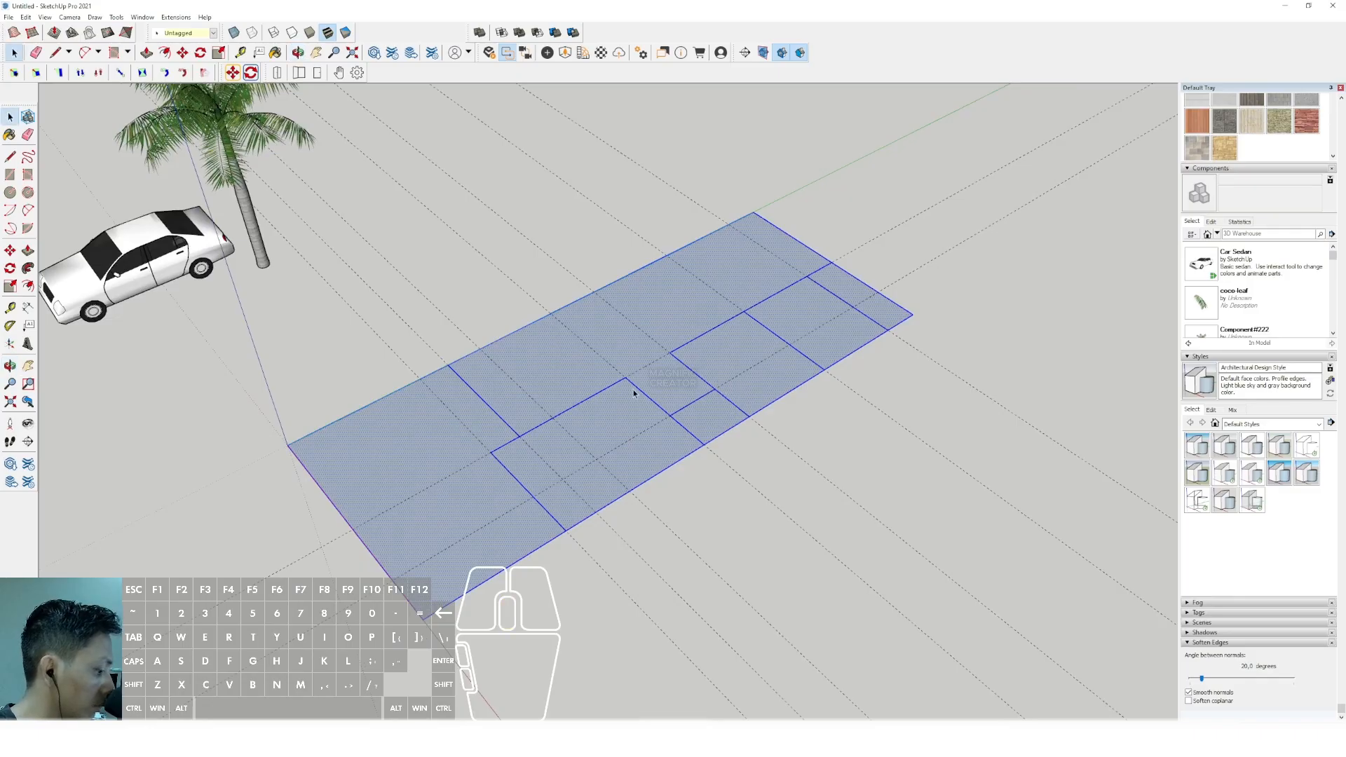
middle_drag(569, 424, 561, 406)
key(l)
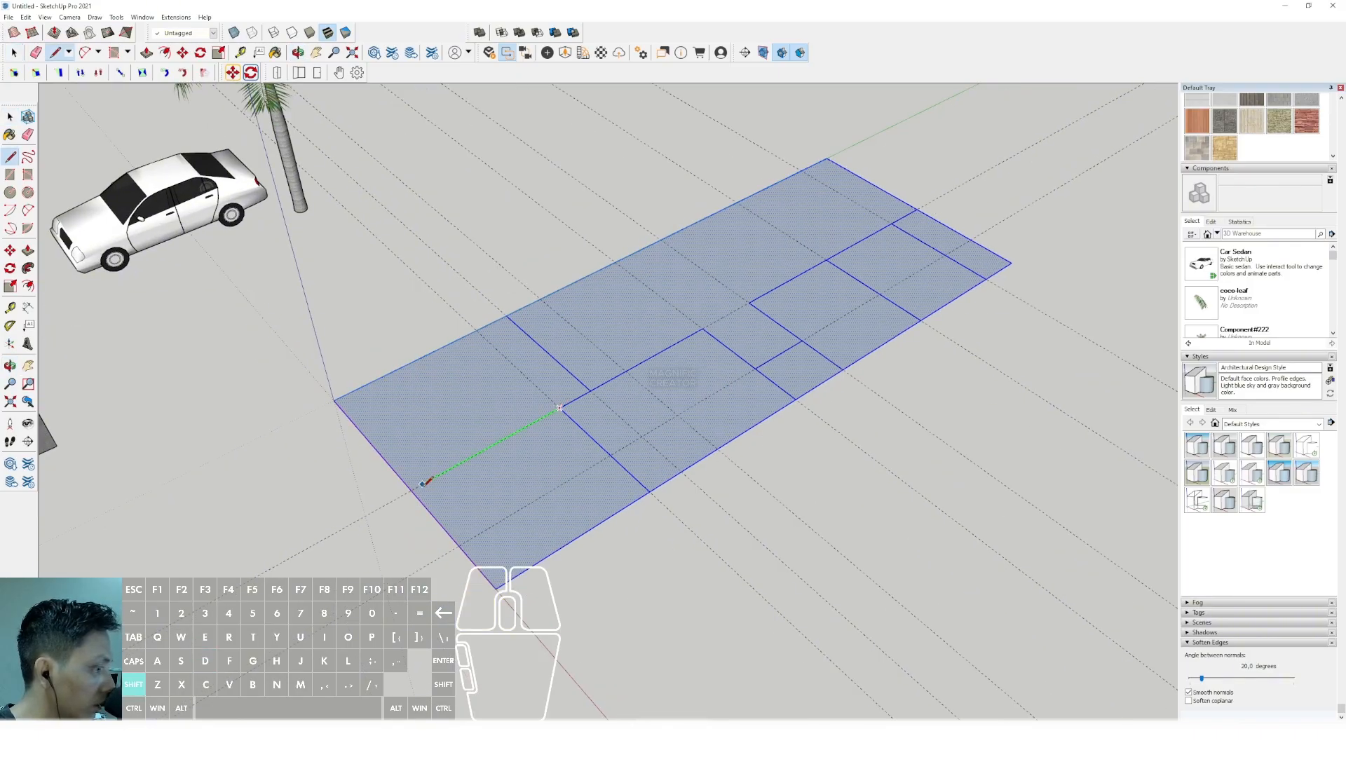
middle_drag(500, 492, 760, 298)
Make the selected floor plan a group and open that group for editing.
key(space)
right_click(757, 296)
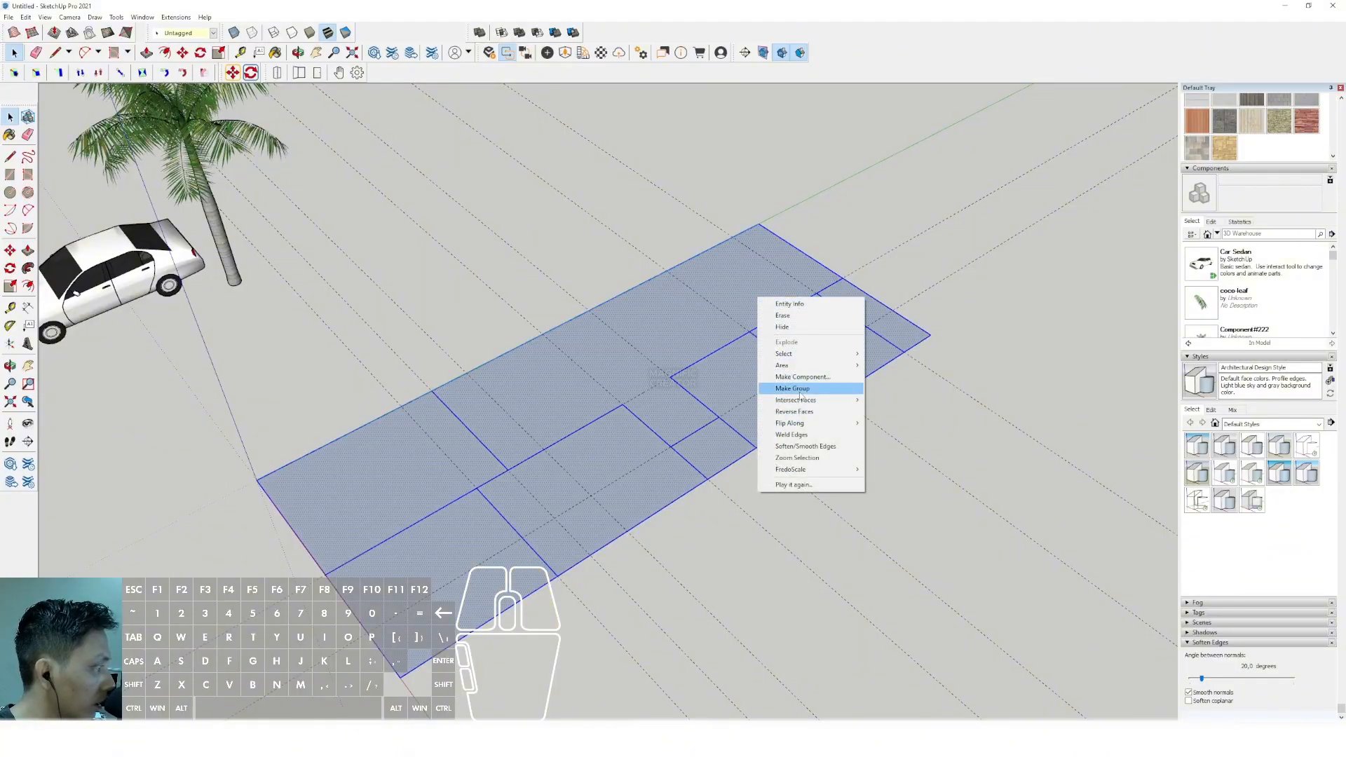
click(771, 389)
scroll(755, 371, down, 3)
middle_drag(691, 372, 569, 377)
double_click(570, 377)
click(569, 377)
scroll(571, 430, up, 1)
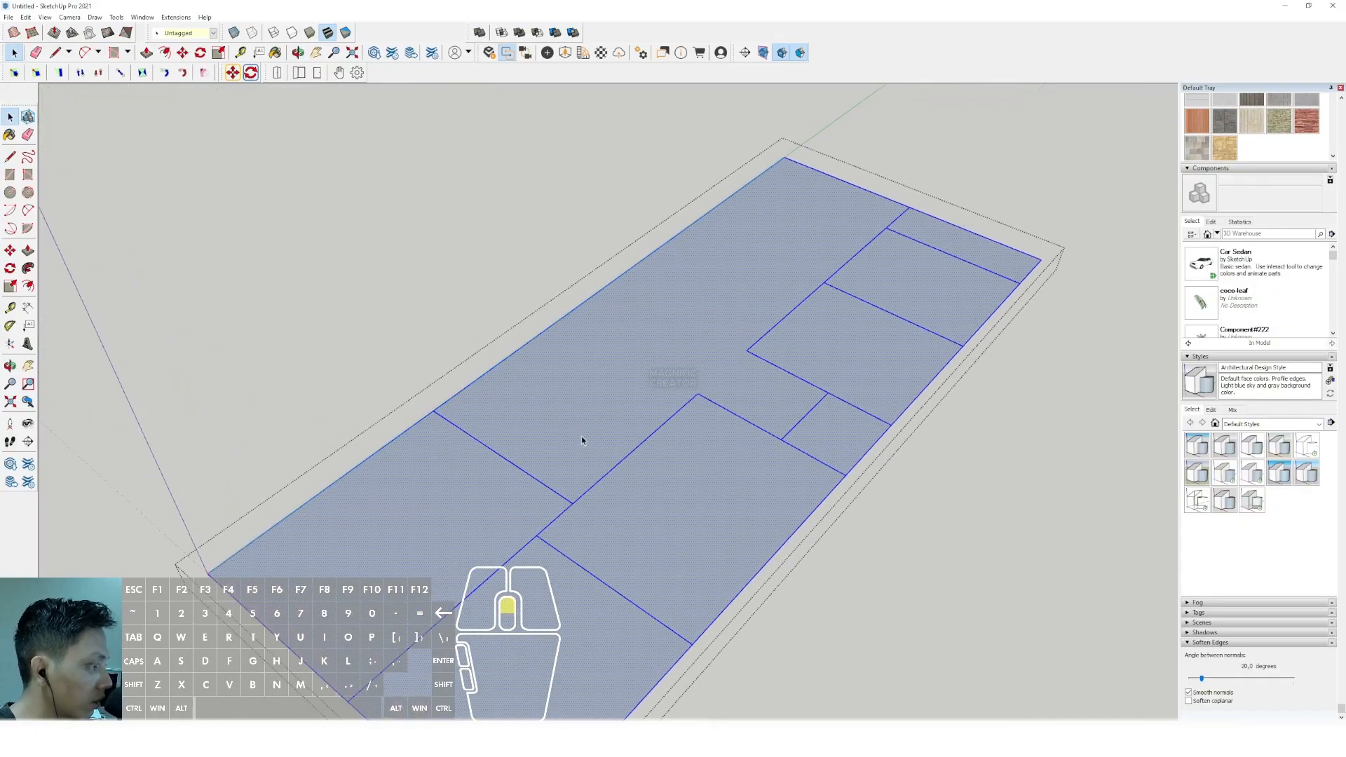
key(l)
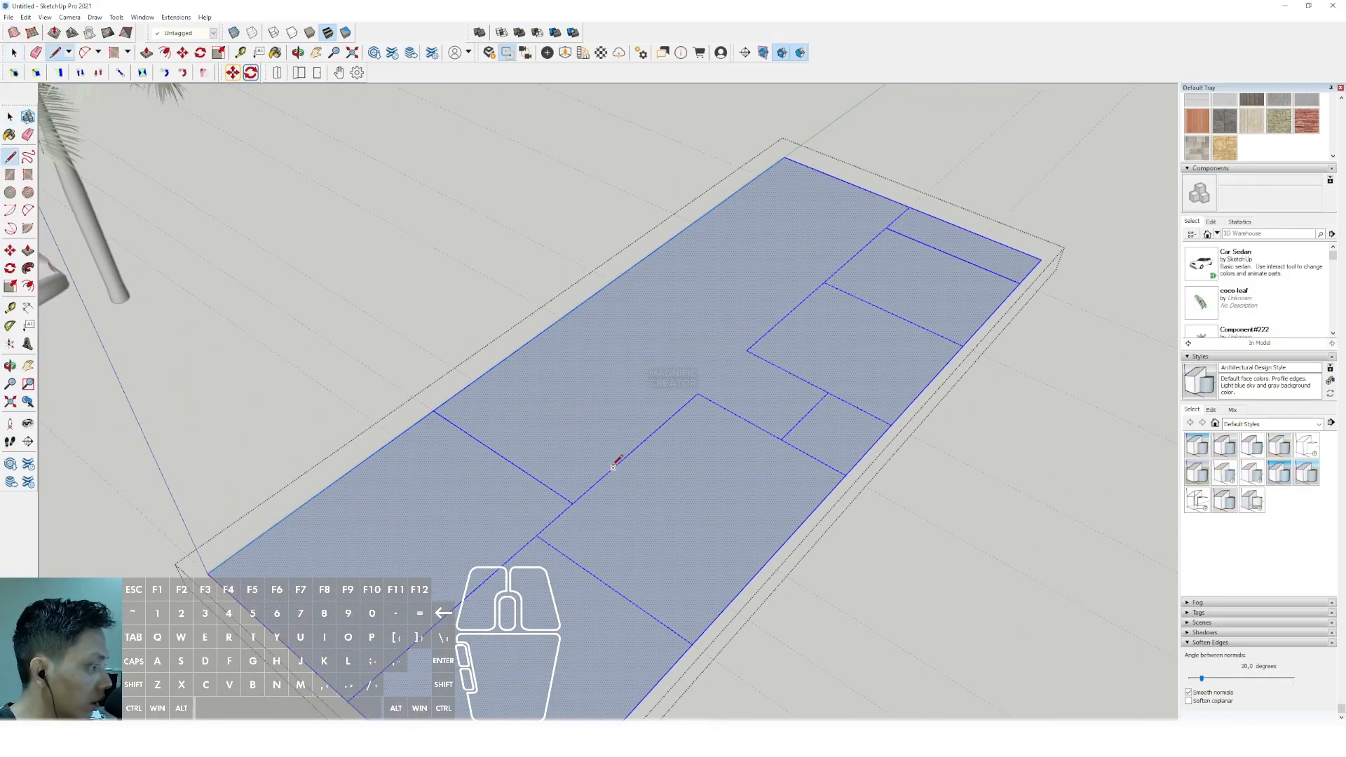
shift+click(474, 381)
key(space)
Push/Pull the large stepped hall face along the far long edge upward into a low floor slab.
scroll(511, 397, down, 2)
middle_drag(515, 397, 570, 385)
click(573, 394)
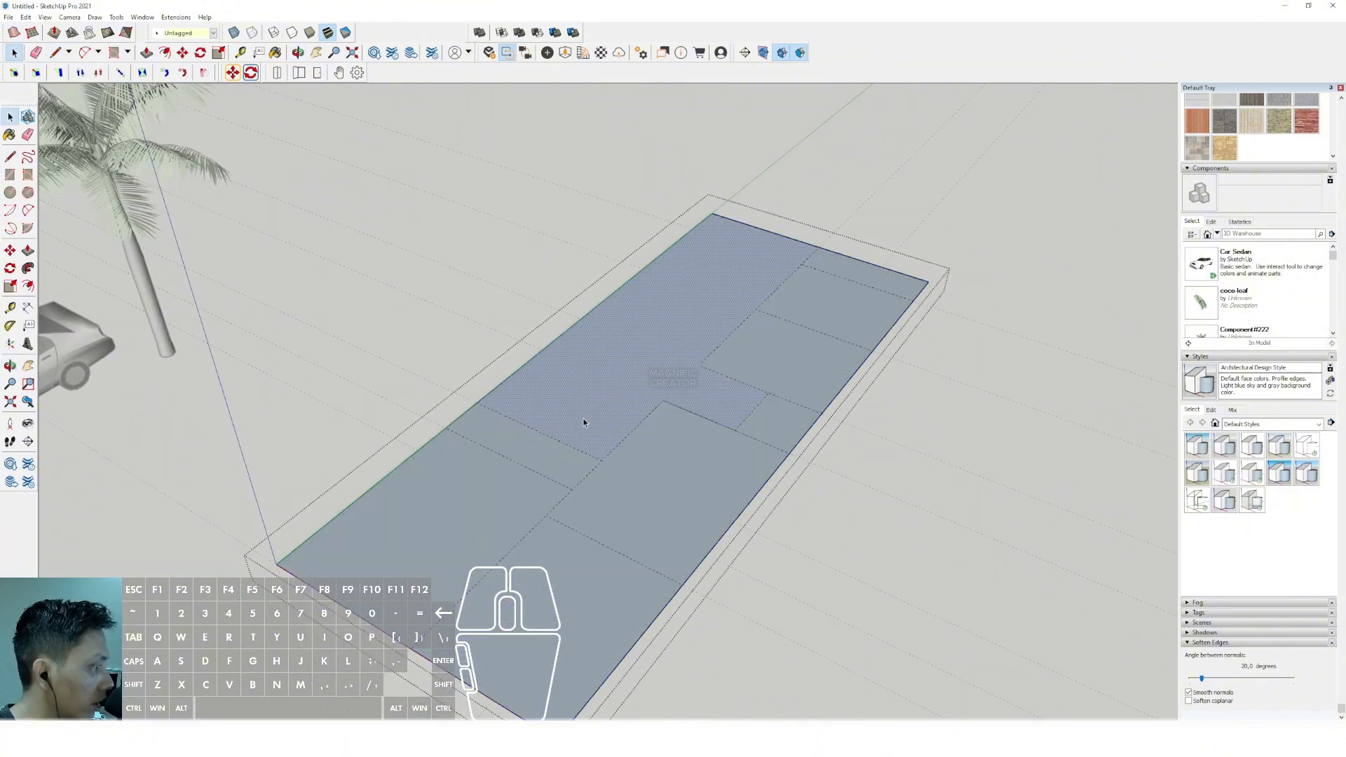
scroll(585, 415, up, 1)
key(v)
click(632, 347)
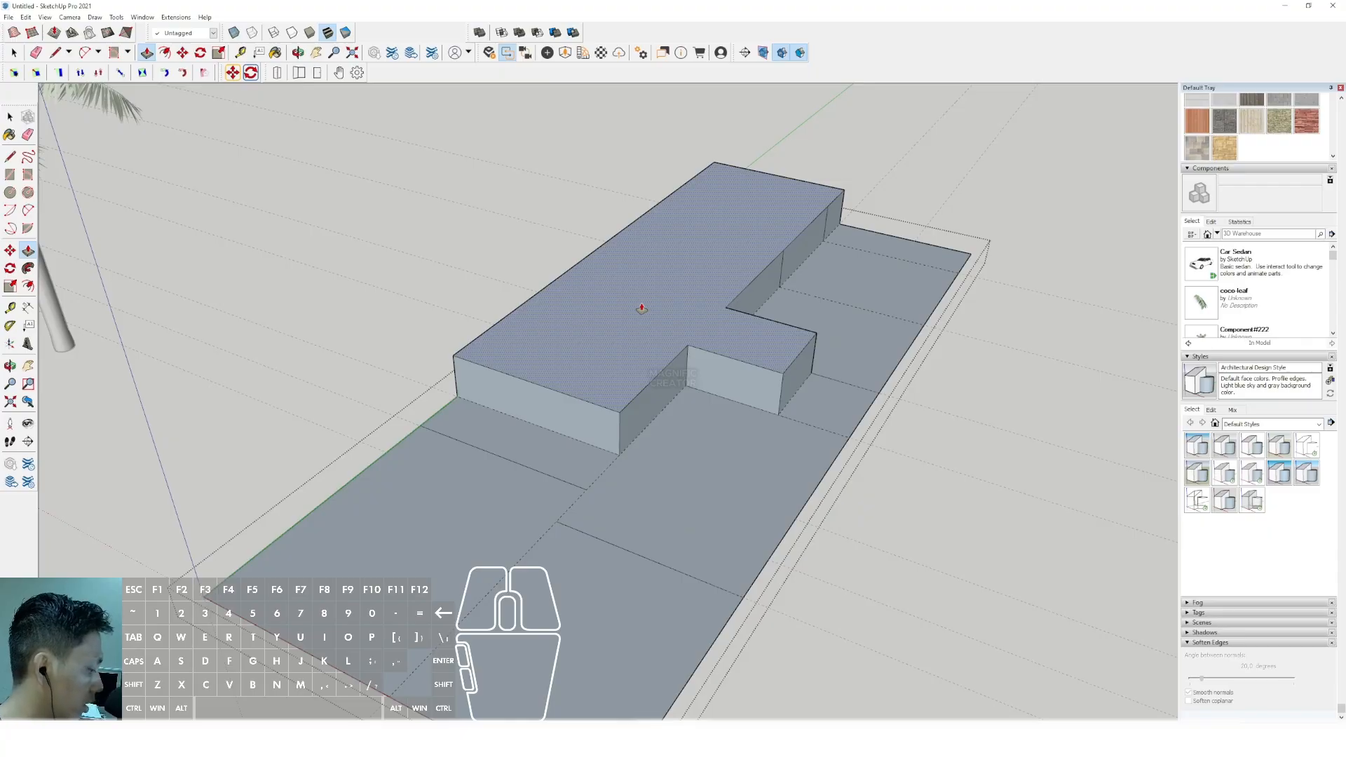
key(space)
Raise the big room beside the hall and the small compartment next to it flush with the hall slab.
key(v)
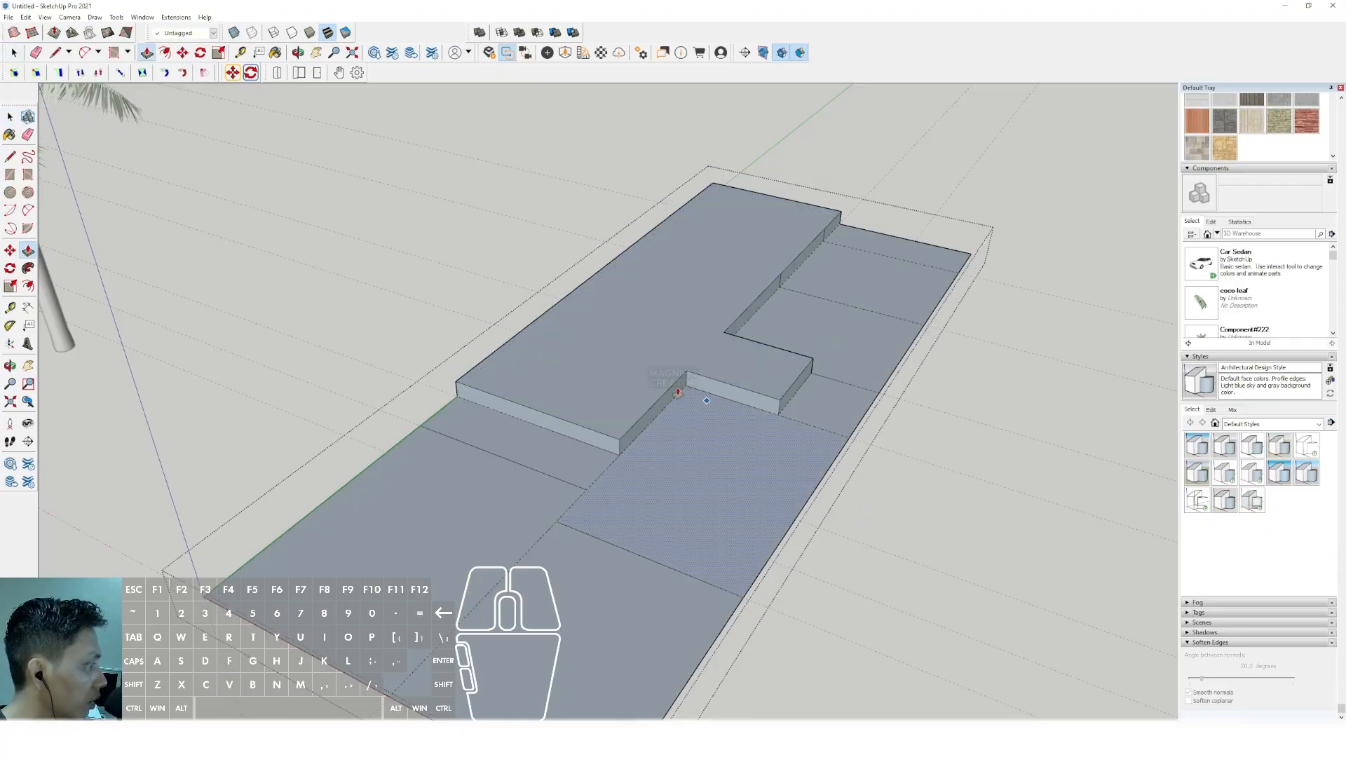
click(706, 401)
click(660, 380)
key(space)
scroll(769, 387, up, 1)
shift+middle_drag(768, 387, 675, 431)
key(v)
click(747, 430)
click(676, 403)
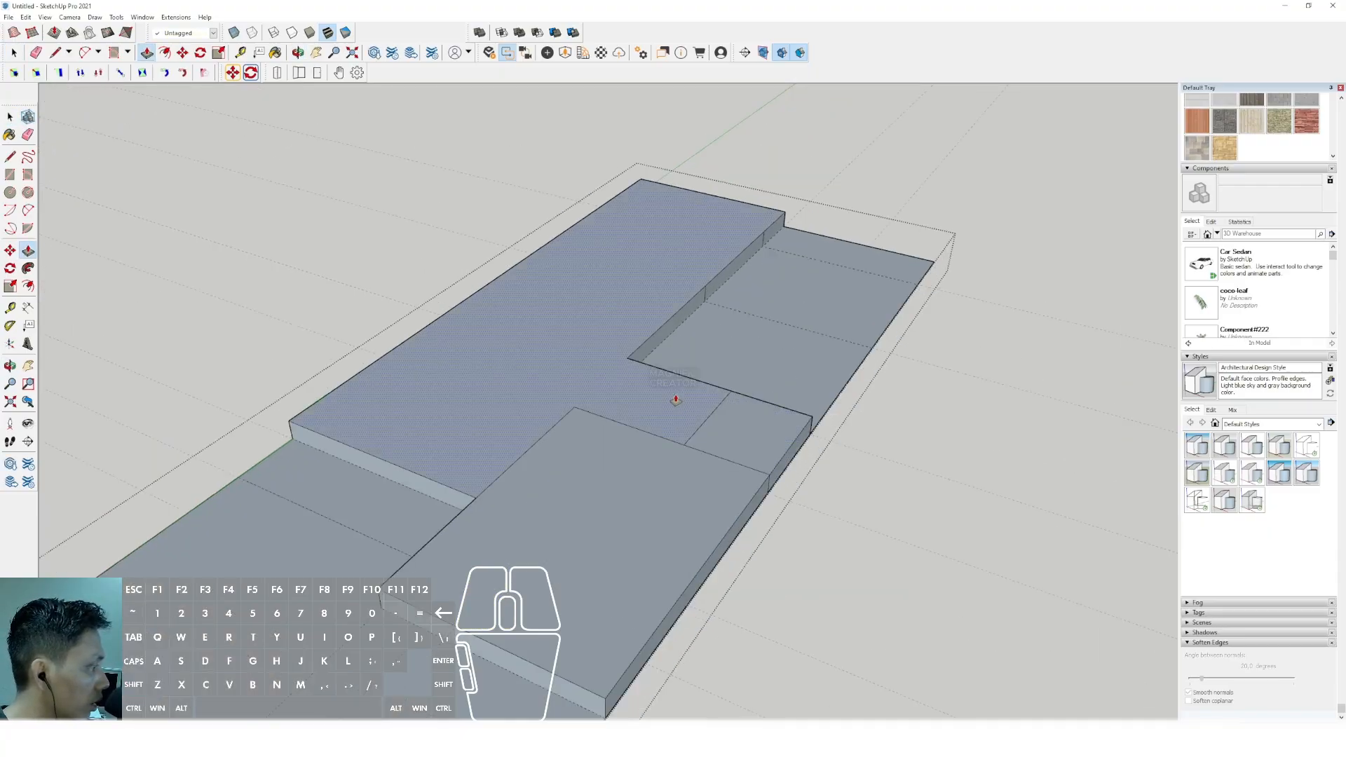
key(space)
Raise the two rooms between the small compartment and the narrow end strip flush with the hall slab.
key(v)
click(663, 374)
click(621, 334)
key(space)
shift+middle_drag(637, 358, 559, 398)
key(v)
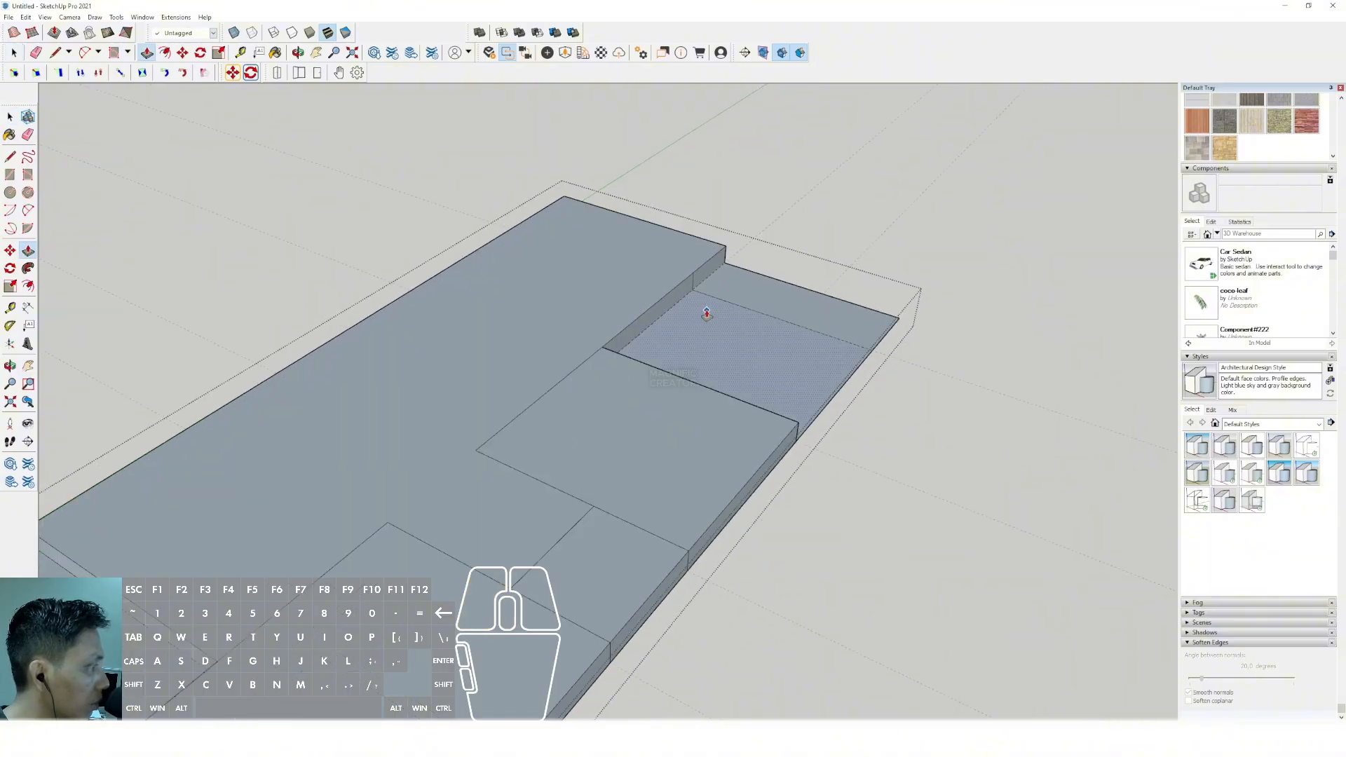
click(706, 315)
click(624, 271)
key(space)
Raise the narrow strip at the lot's far short edge to a level below the neighbouring slabs and close the group.
scroll(666, 316, down, 2)
scroll(704, 334, up, 3)
scroll(701, 312, up, 2)
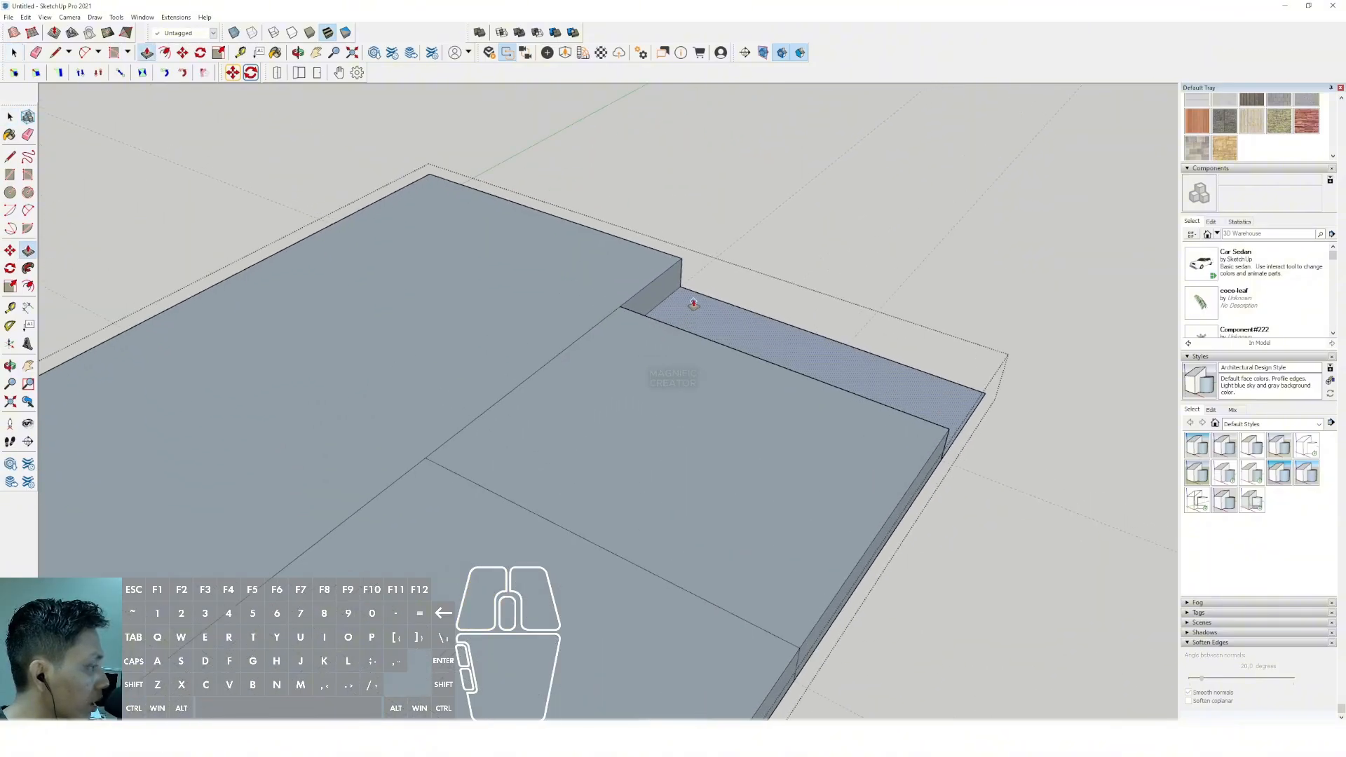
key(v)
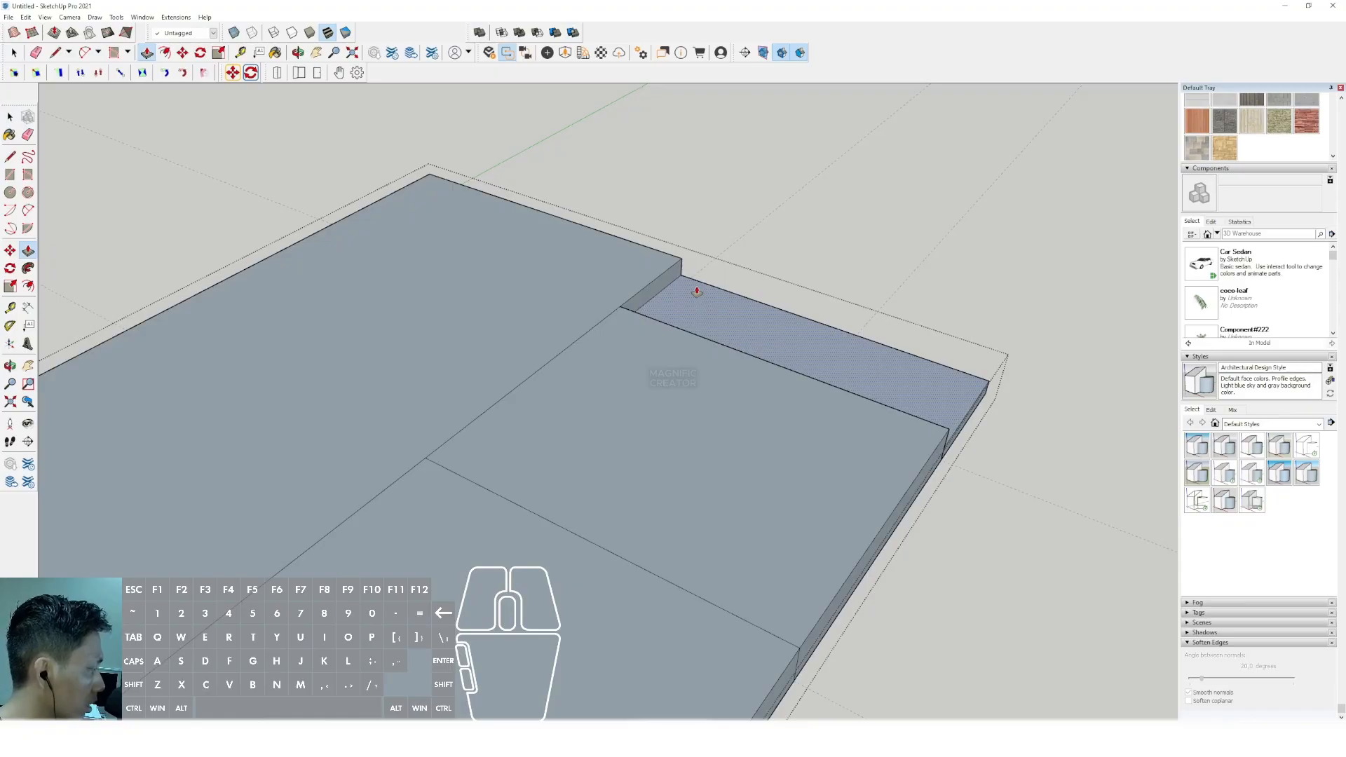
key(Escape)
key(space)
scroll(692, 294, down, 3)
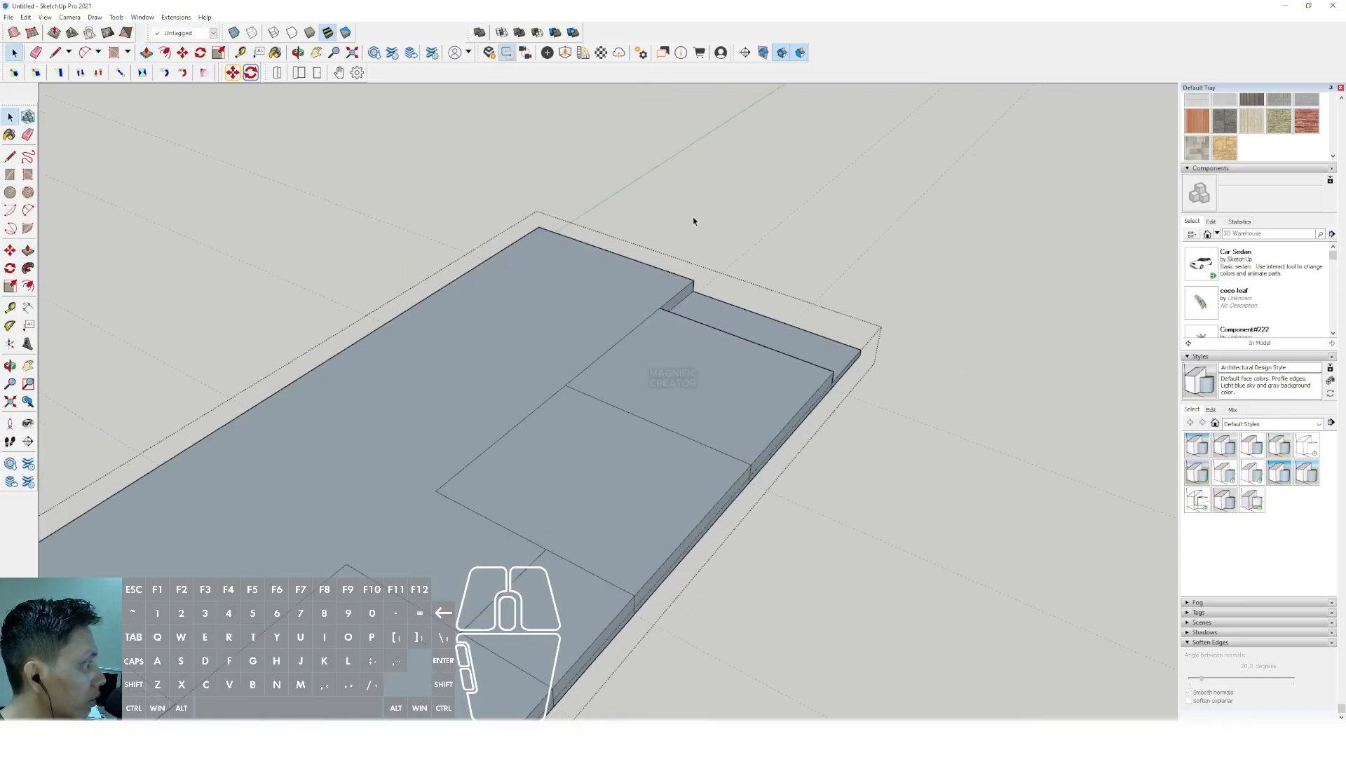
click(692, 217)
Reopen the floor group, raise the strip in front of the hall to just below the hall slab, and close the group.
scroll(676, 323, down, 3)
shift+middle_drag(666, 294, 742, 211)
scroll(481, 424, up, 3)
double_click(486, 372)
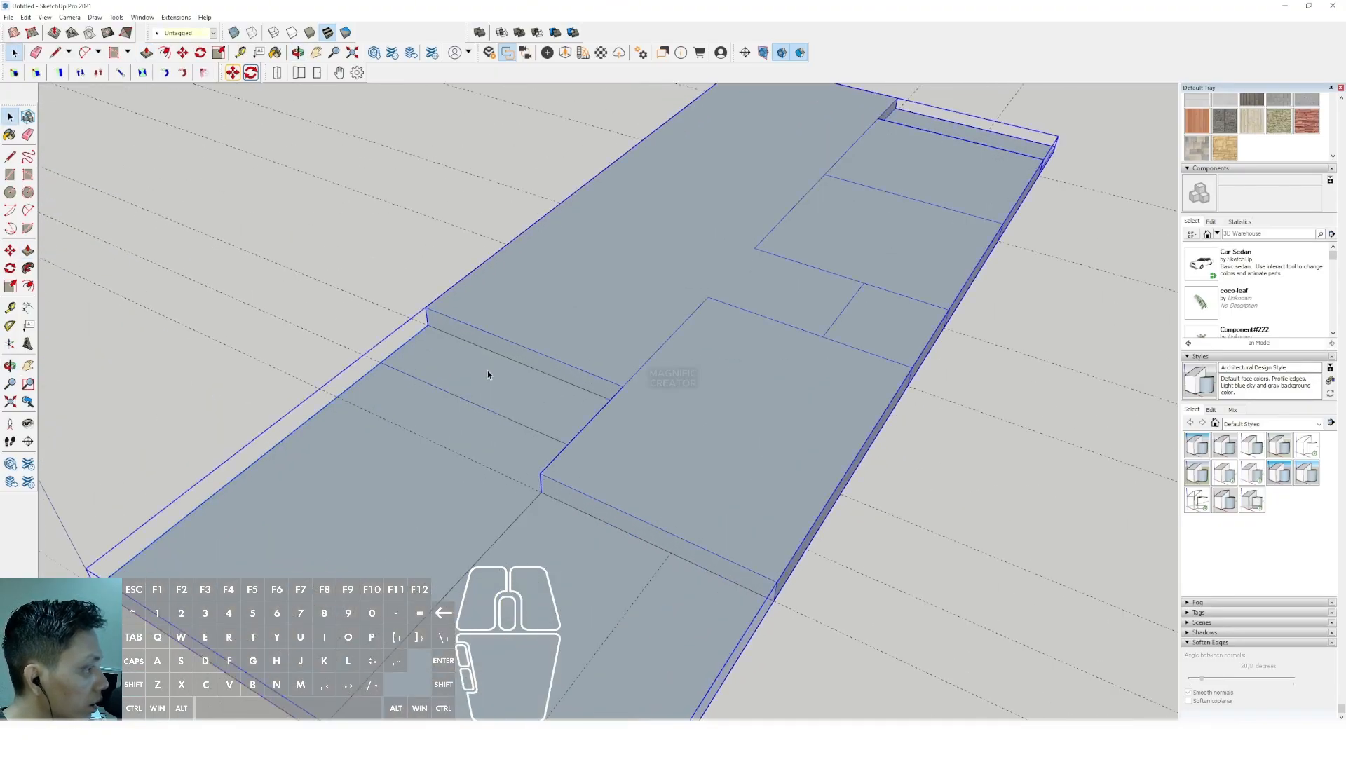
triple_click(511, 382)
key(p)
click(512, 382)
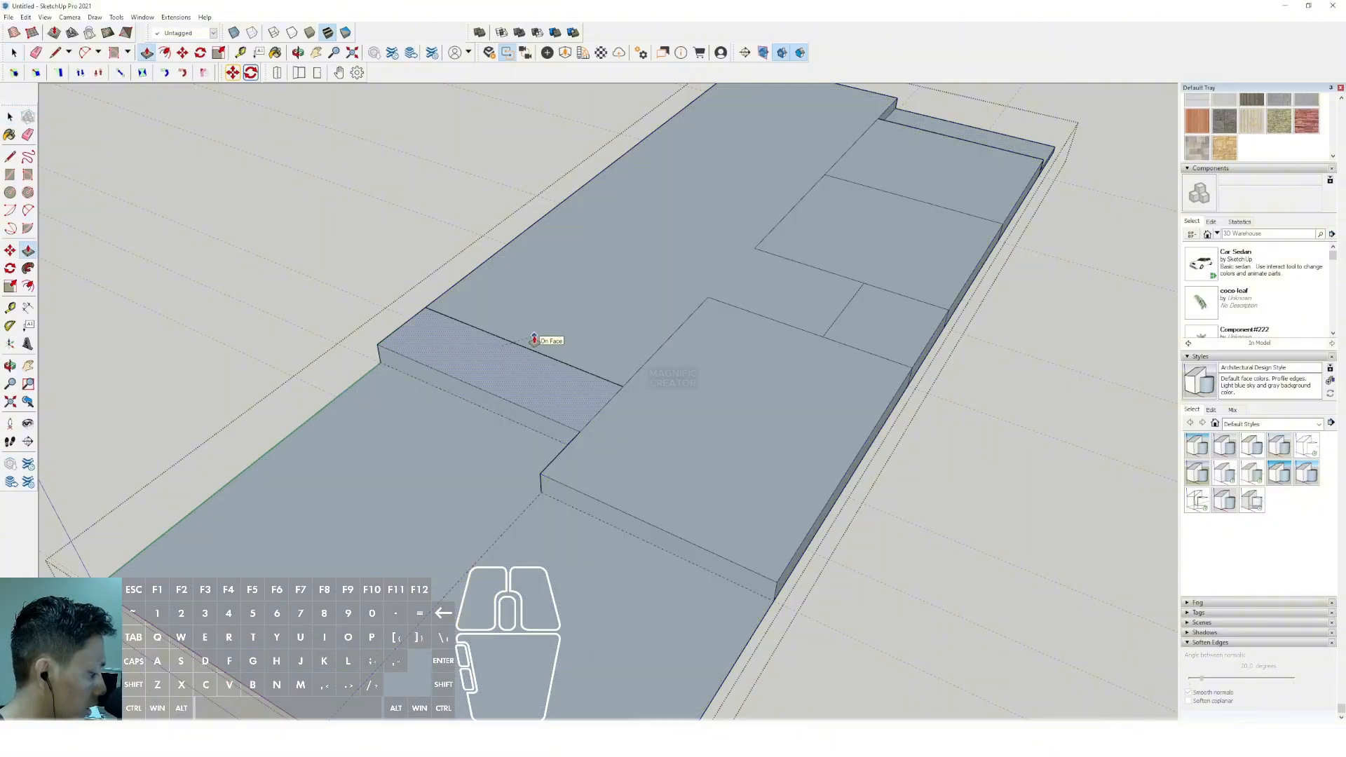
click(537, 340)
key(space)
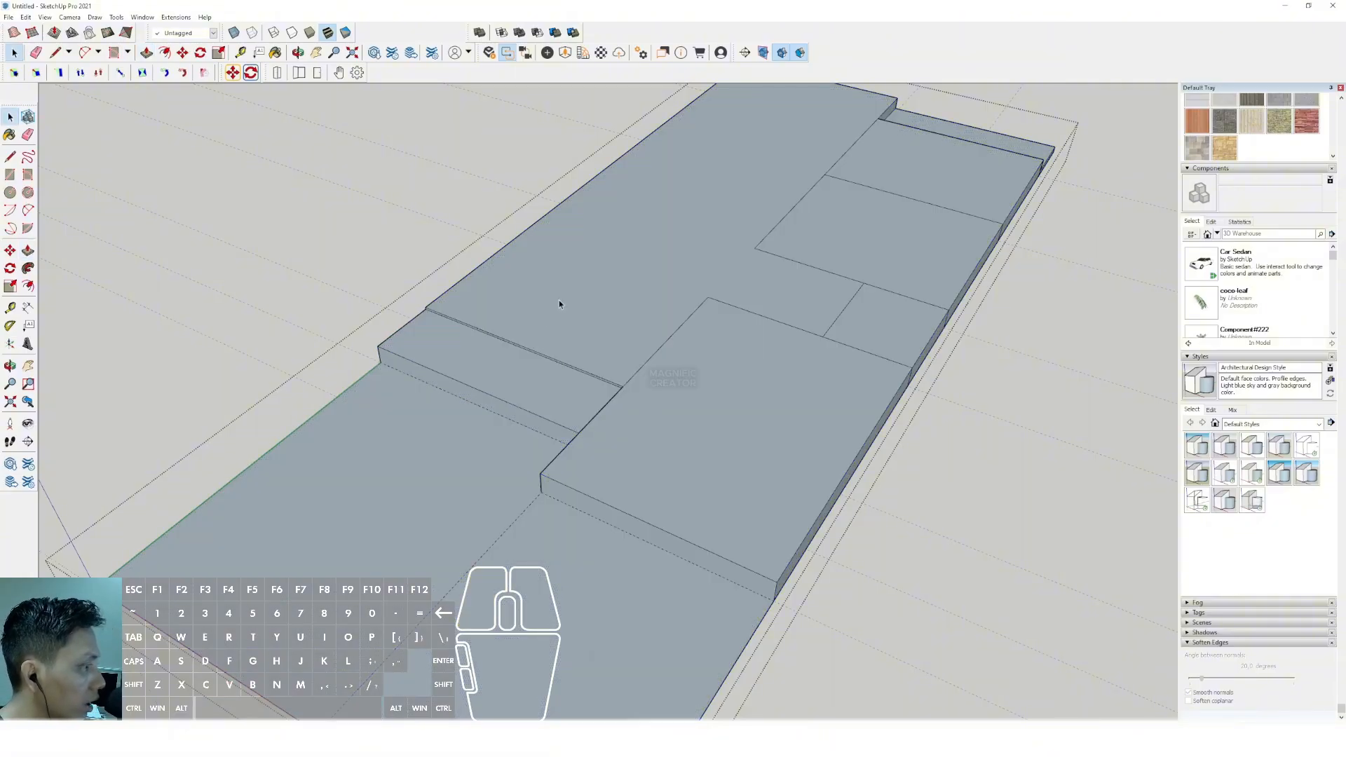
scroll(557, 300, up, 5)
scroll(527, 305, down, 2)
click(400, 219)
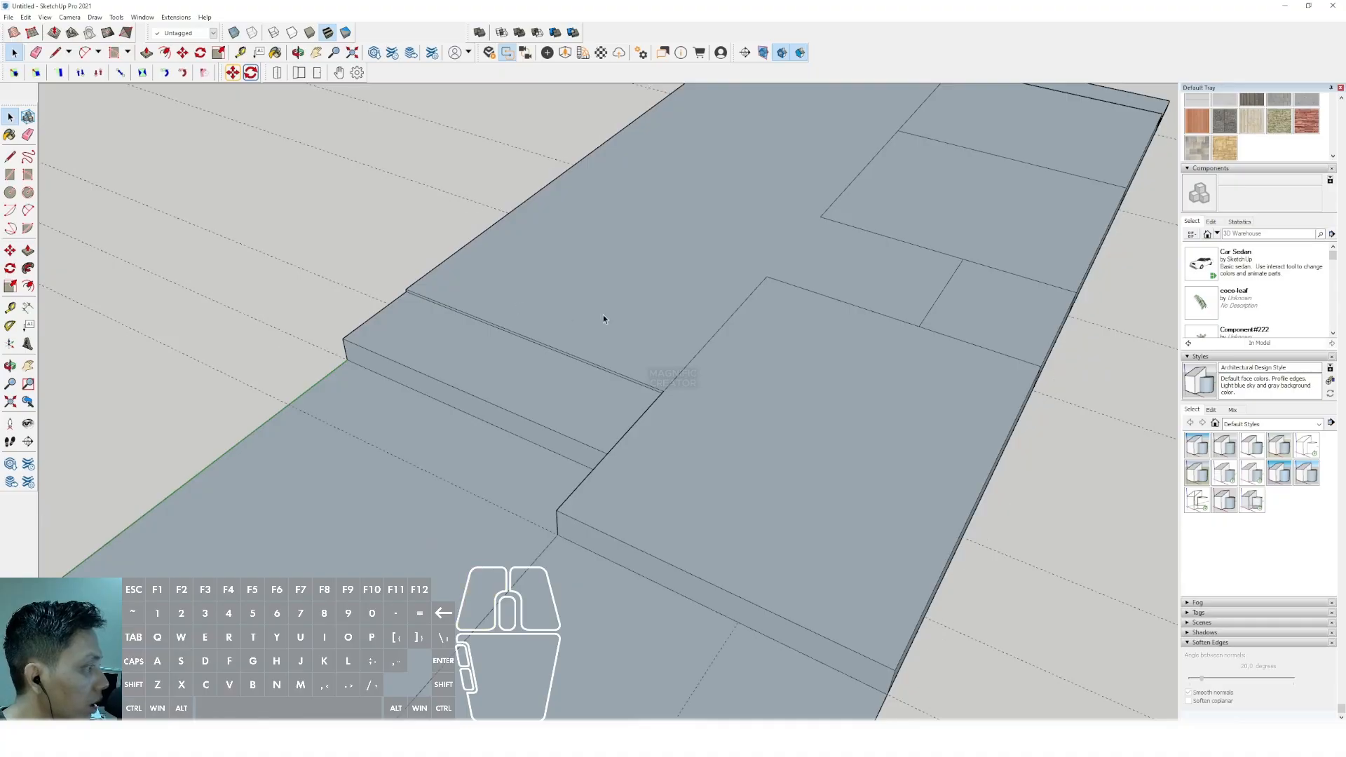
Sample the light wood plank material from the beige sample block nearest the car.
scroll(617, 300, down, 4)
shift+middle_drag(729, 308, 595, 419)
scroll(619, 388, down, 3)
scroll(1298, 218, up, 3)
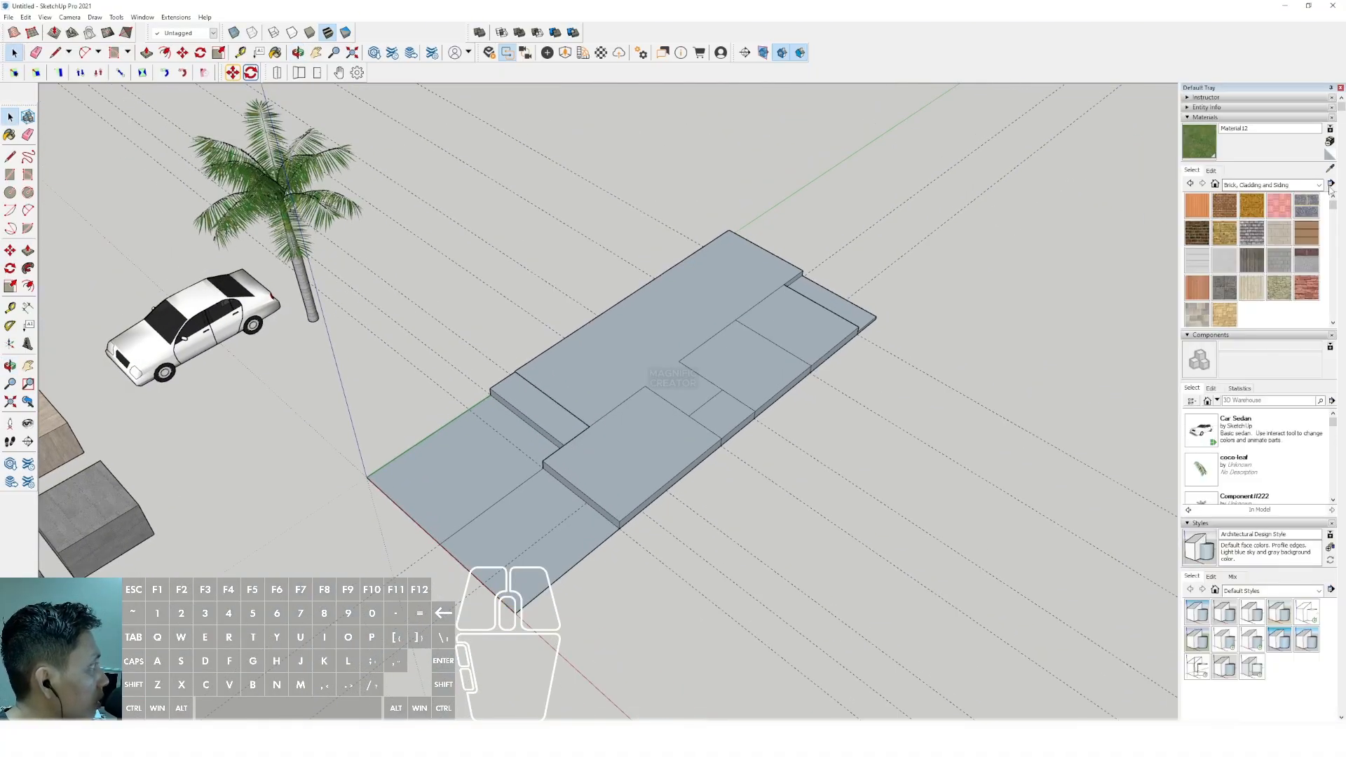
click(1330, 169)
scroll(610, 420, down, 4)
shift+middle_drag(255, 467, 480, 396)
scroll(483, 390, up, 8)
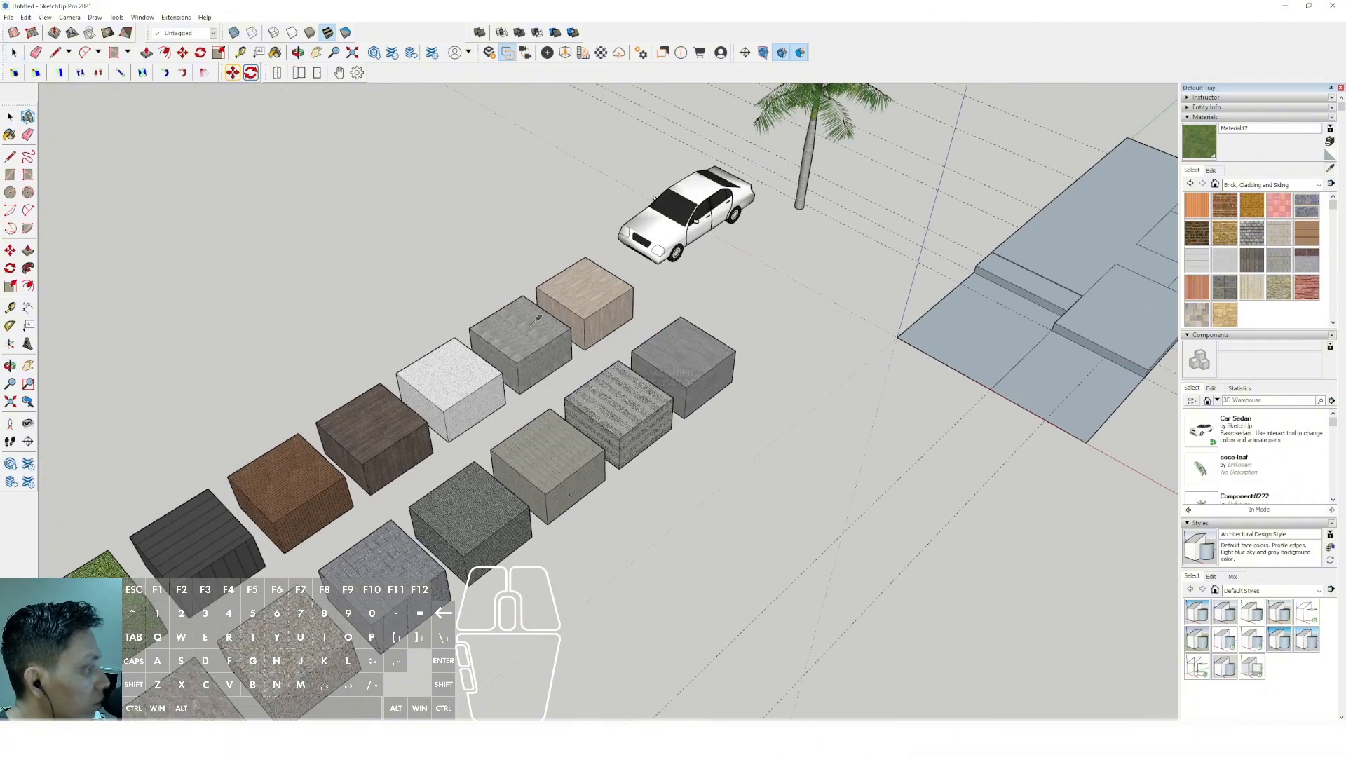
scroll(591, 270, down, 8)
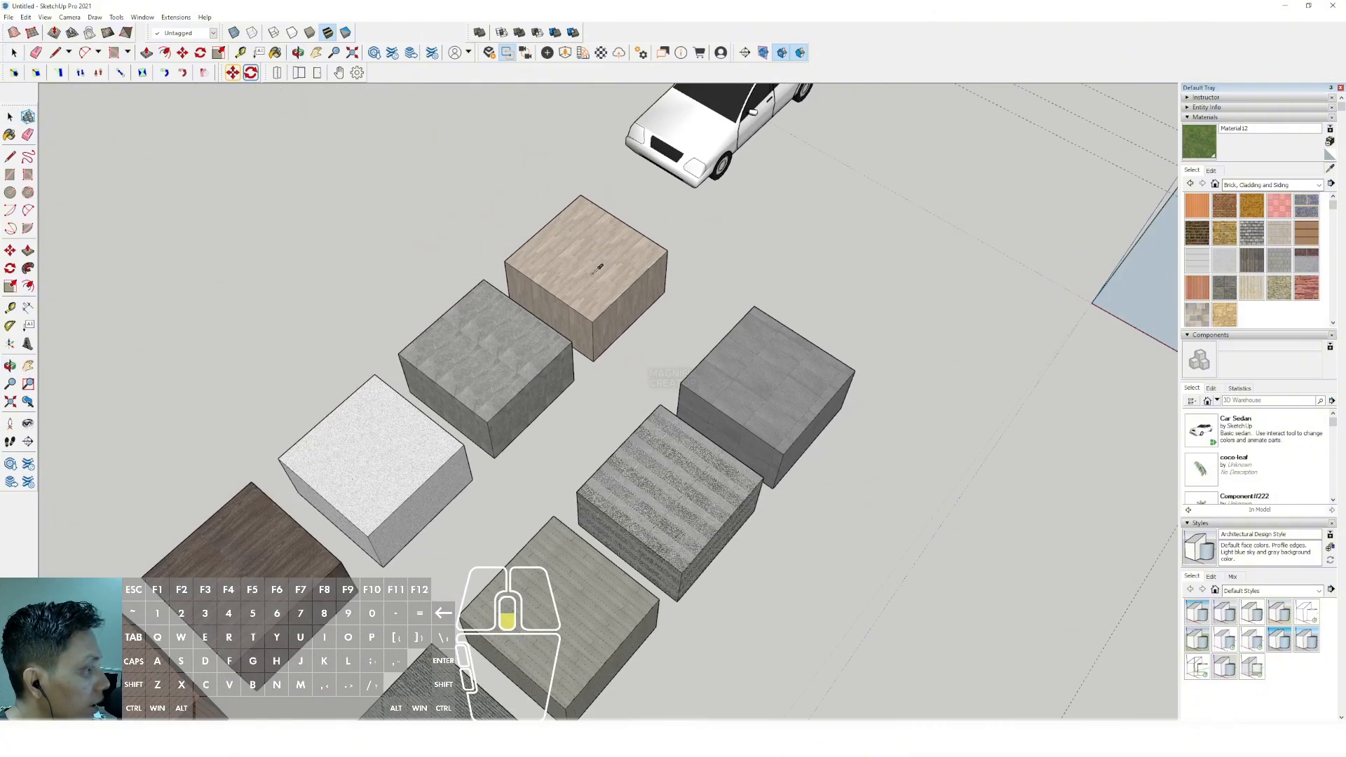
scroll(799, 192, up, 2)
shift+middle_drag(799, 194, 596, 414)
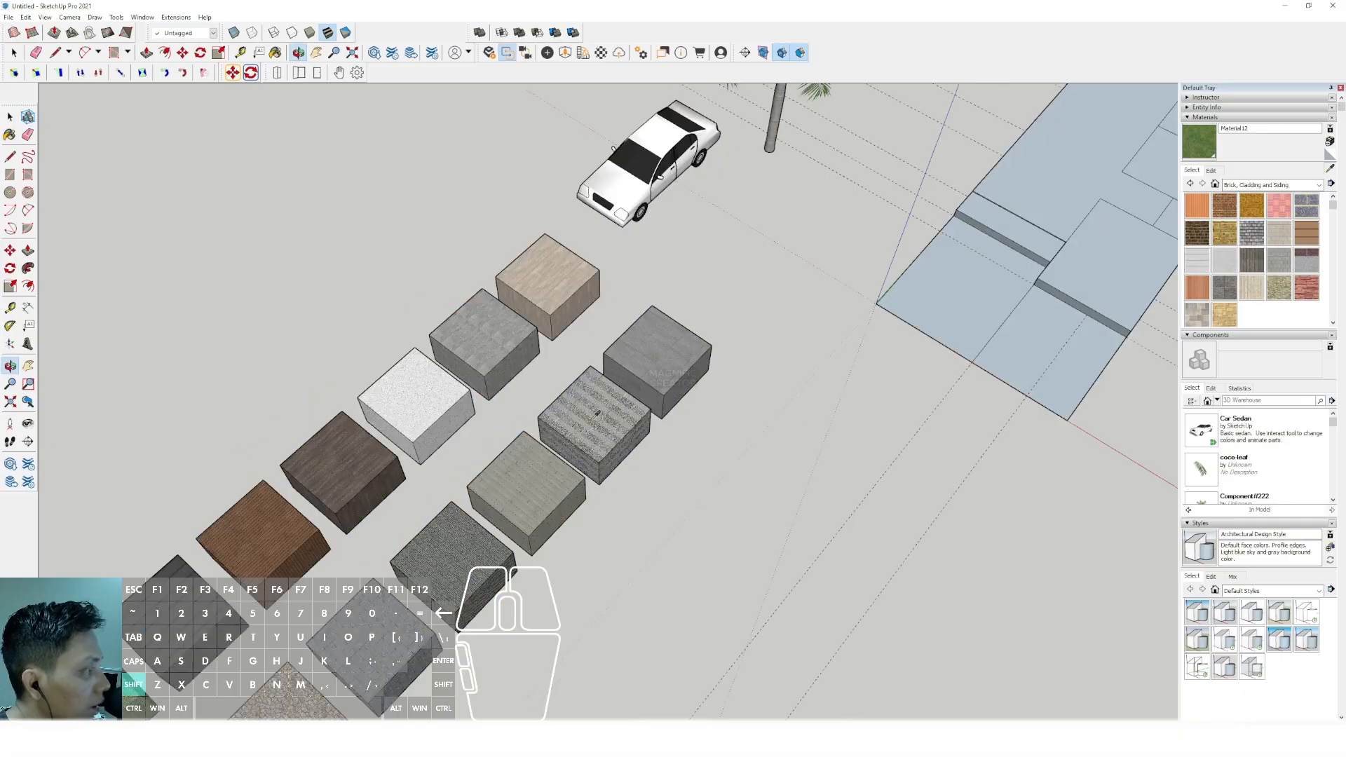
scroll(545, 280, up, 2)
click(544, 262)
Paint the hall and the three larger room floors inside the group with the light wood plank material.
scroll(547, 277, down, 1)
shift+middle_drag(1079, 290, 671, 314)
key(space)
triple_click(671, 314)
key(b)
click(686, 284)
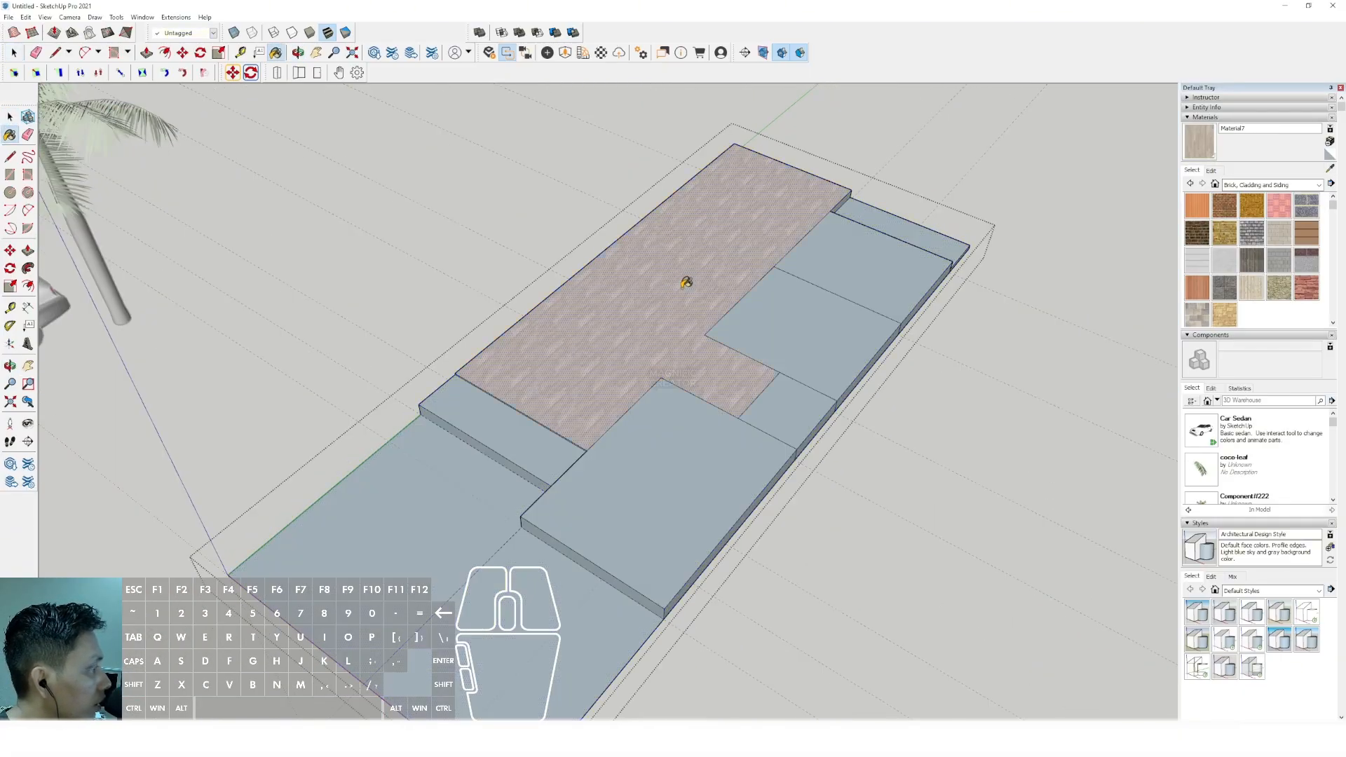
click(701, 457)
click(764, 337)
click(869, 245)
key(space)
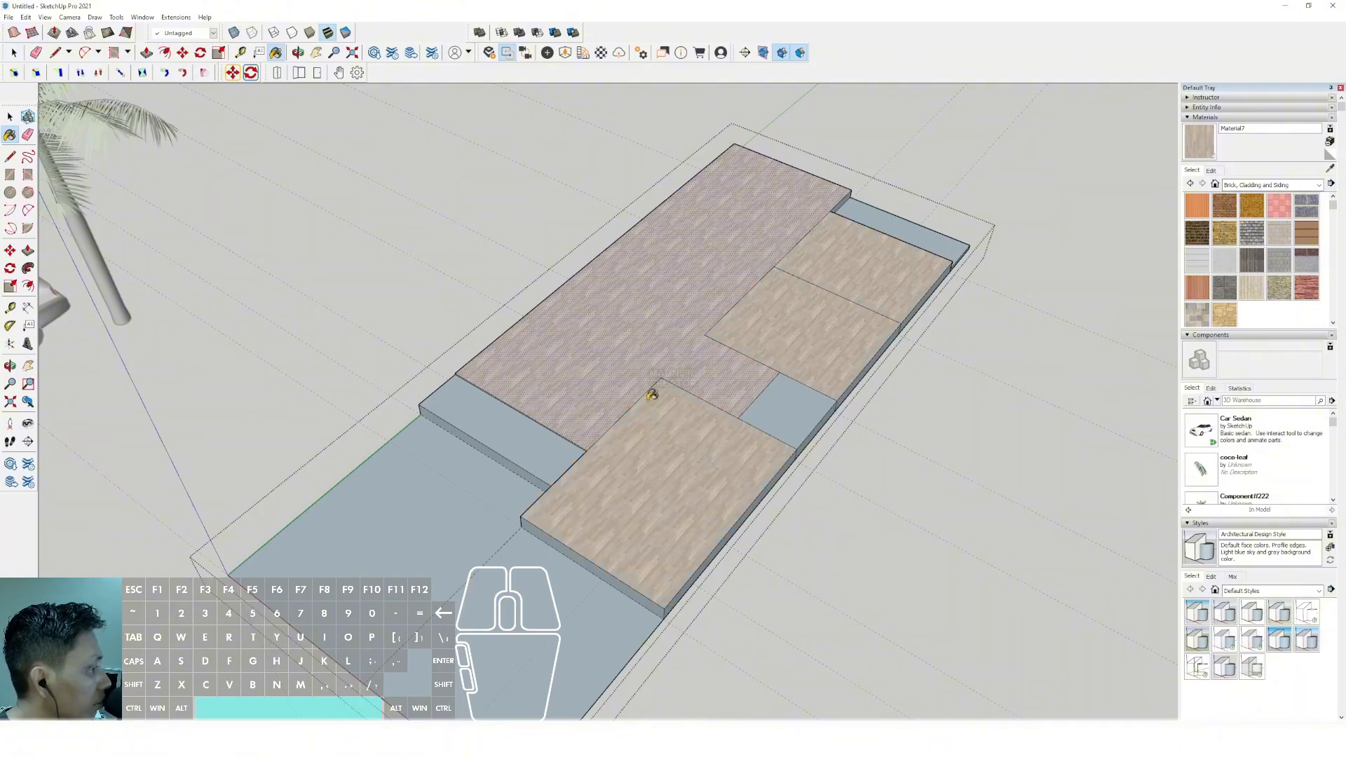
click(962, 363)
Paint the raised strip in front of the hall with the Slate material from the Tile collection.
scroll(841, 345, down, 1)
shift+middle_drag(841, 345, 844, 386)
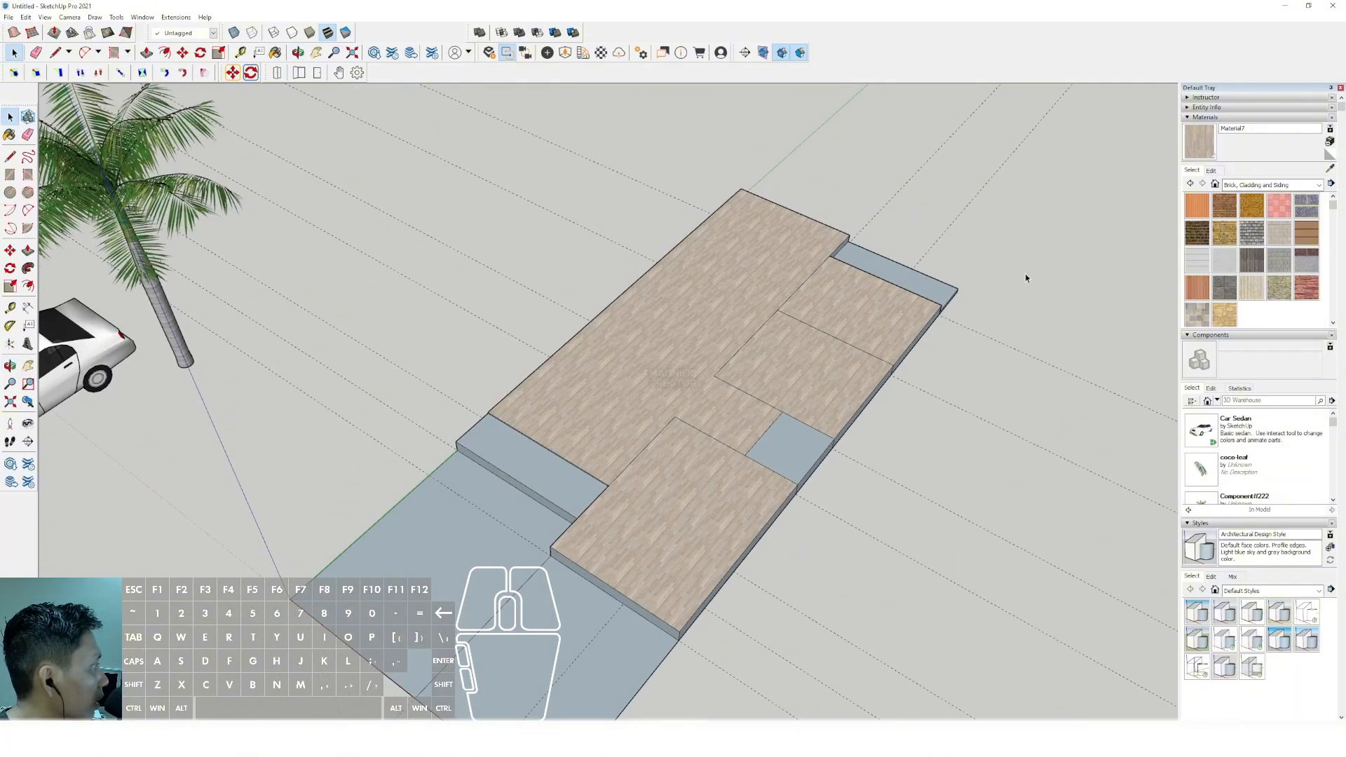
click(1319, 185)
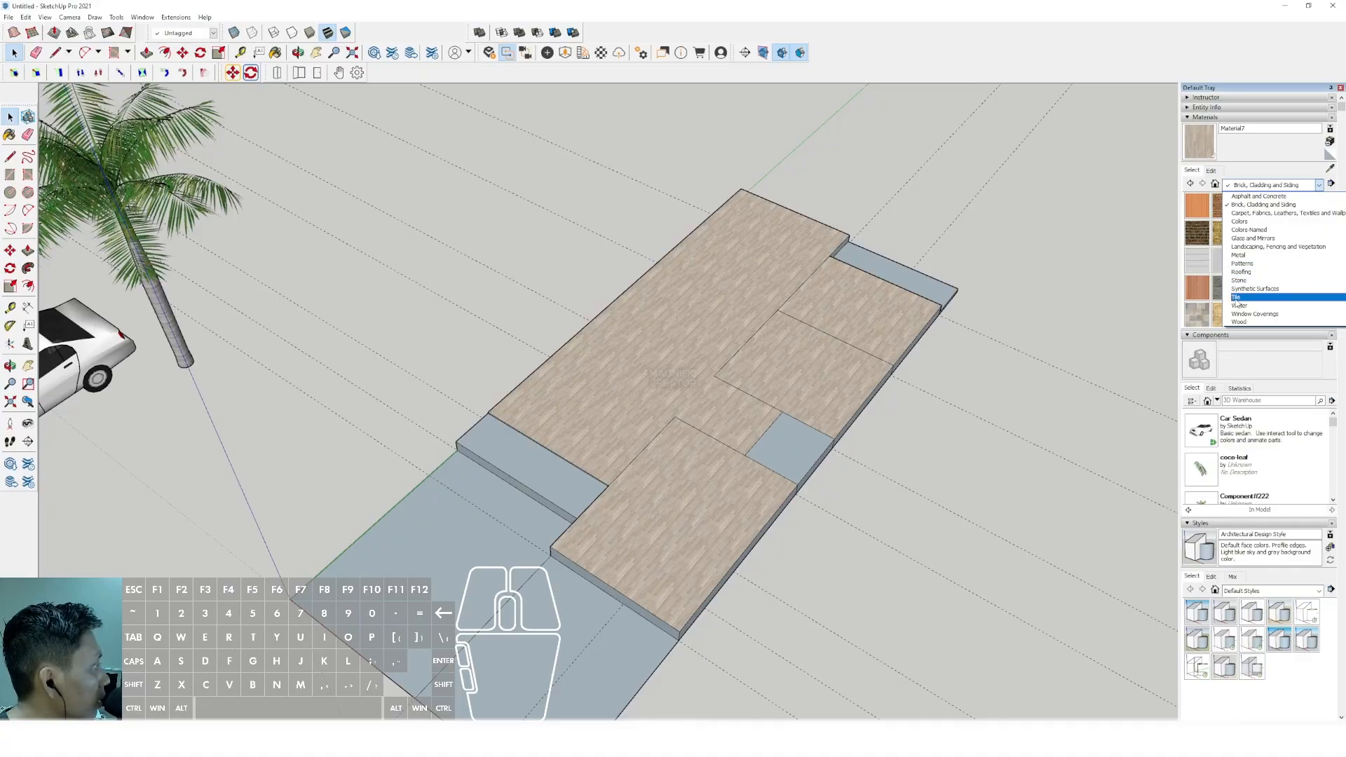
click(1236, 301)
scroll(1259, 279, down, 5)
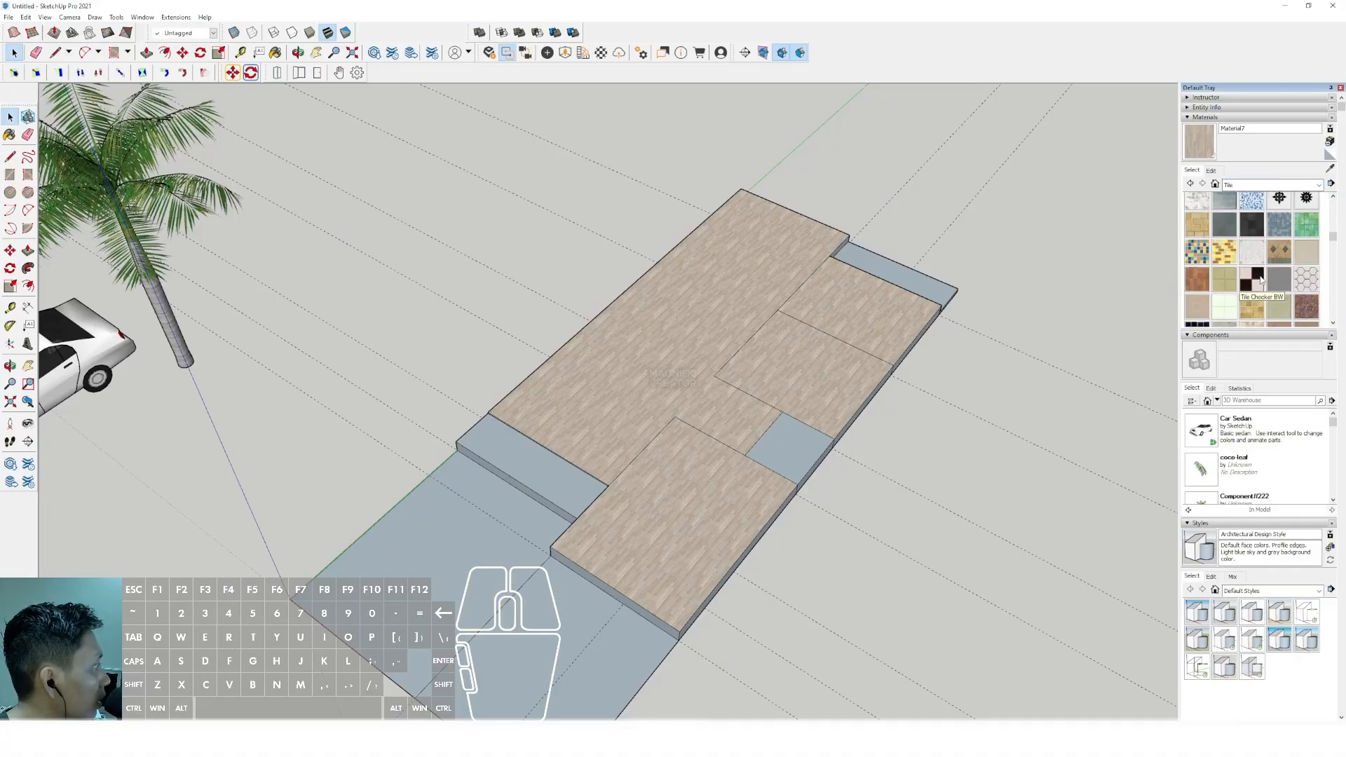
click(1225, 224)
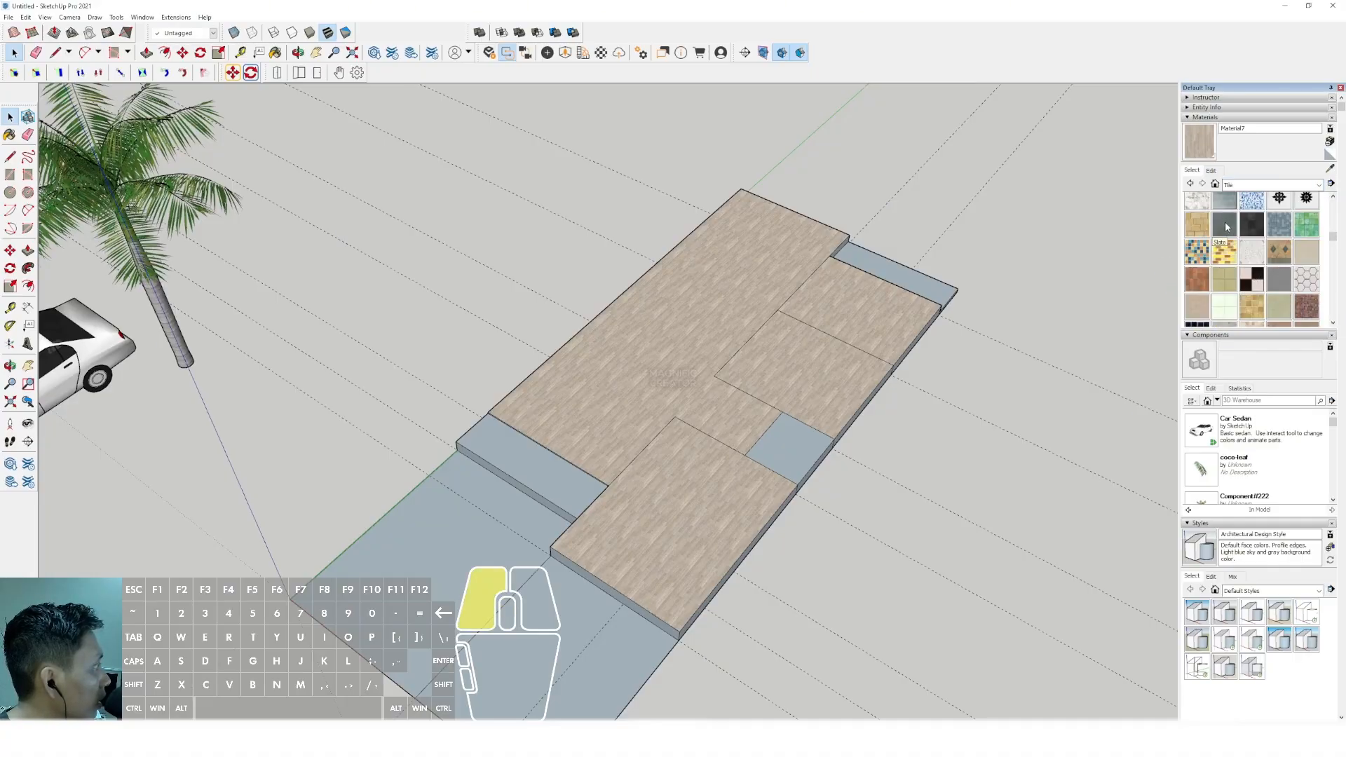
scroll(551, 499, up, 1)
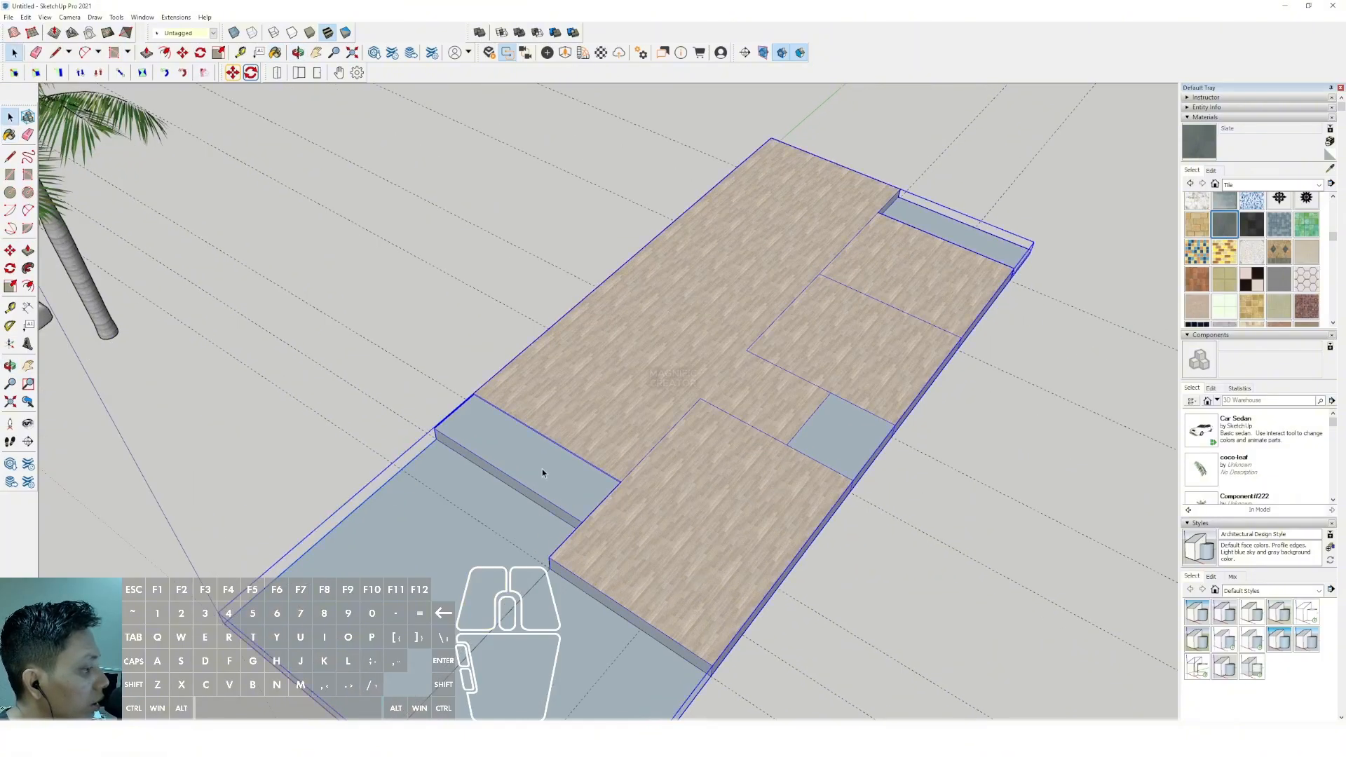
click(551, 490)
scroll(540, 487, up, 3)
click(533, 481)
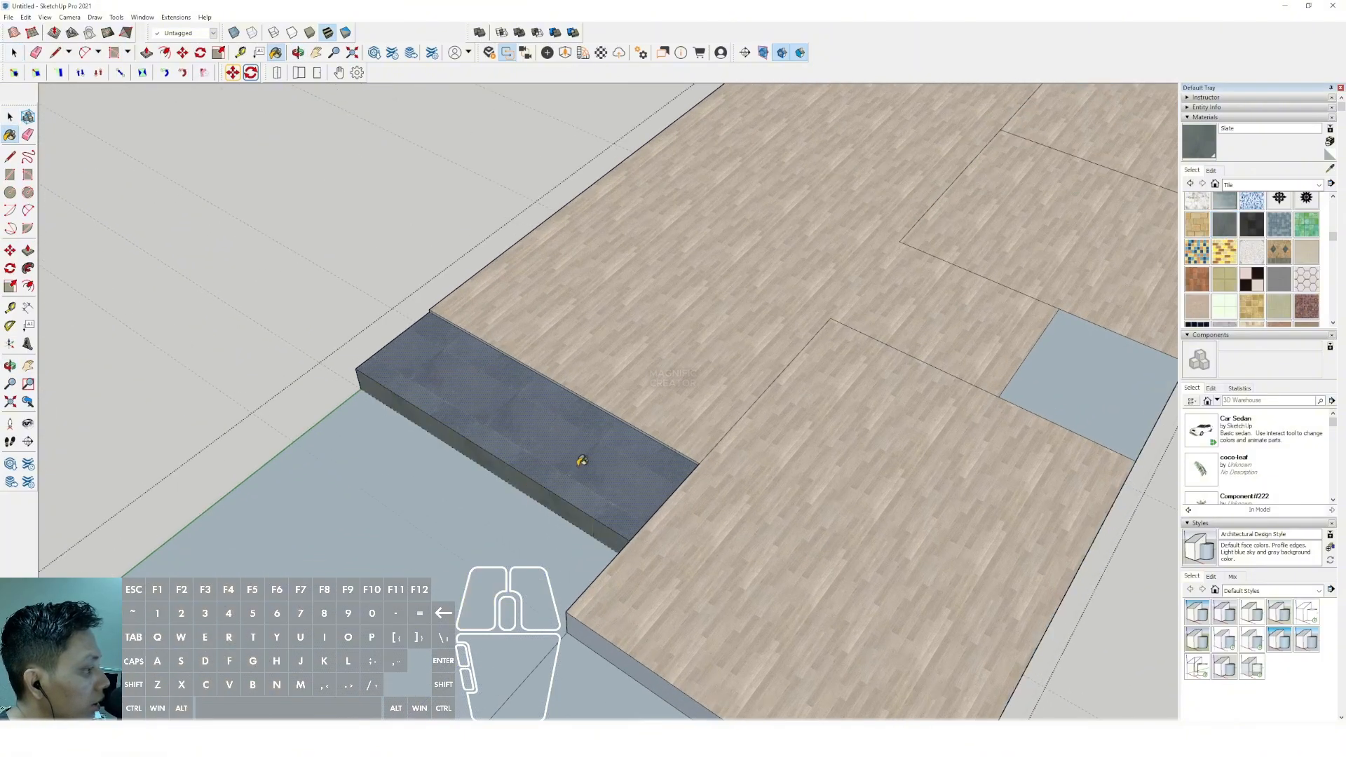
scroll(580, 462, down, 5)
Paint the lowered strip at the far short edge with Tile Large Brown and close the group.
key(space)
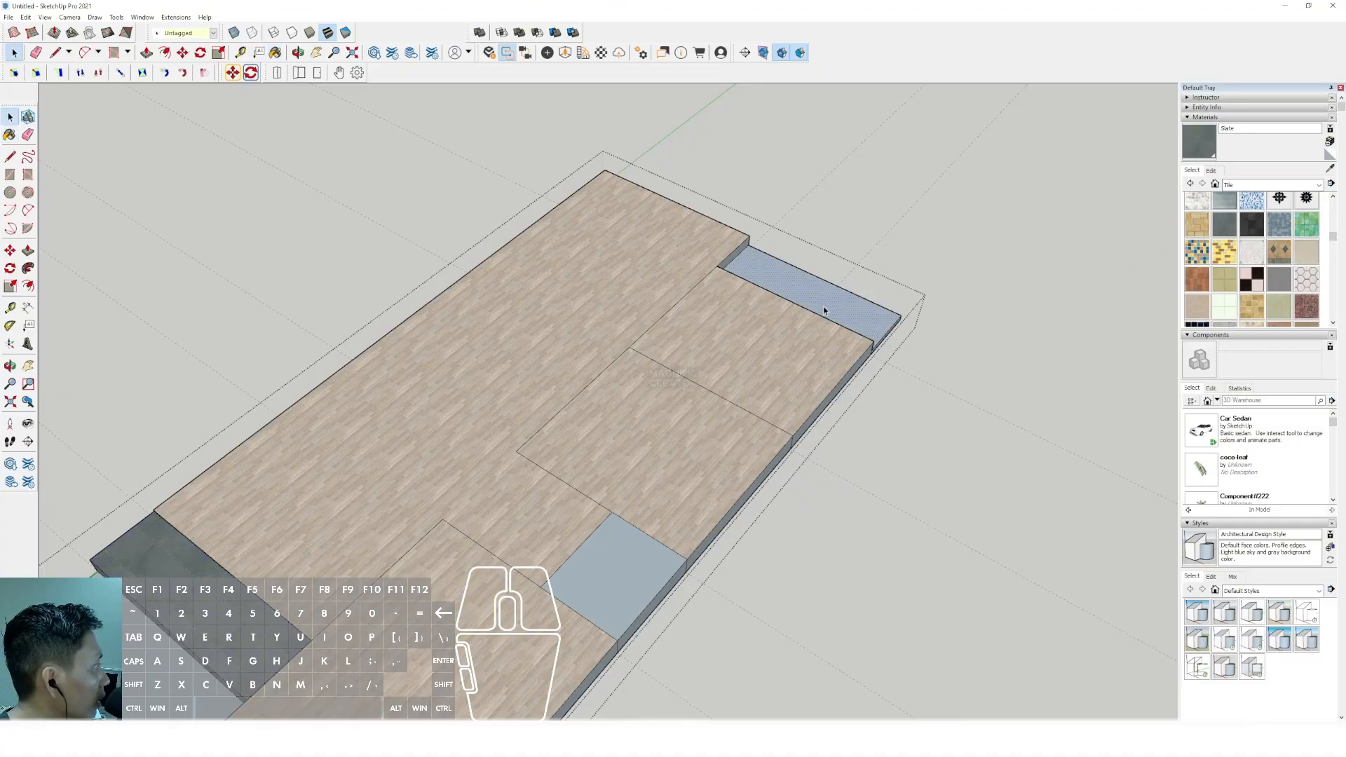
key(b)
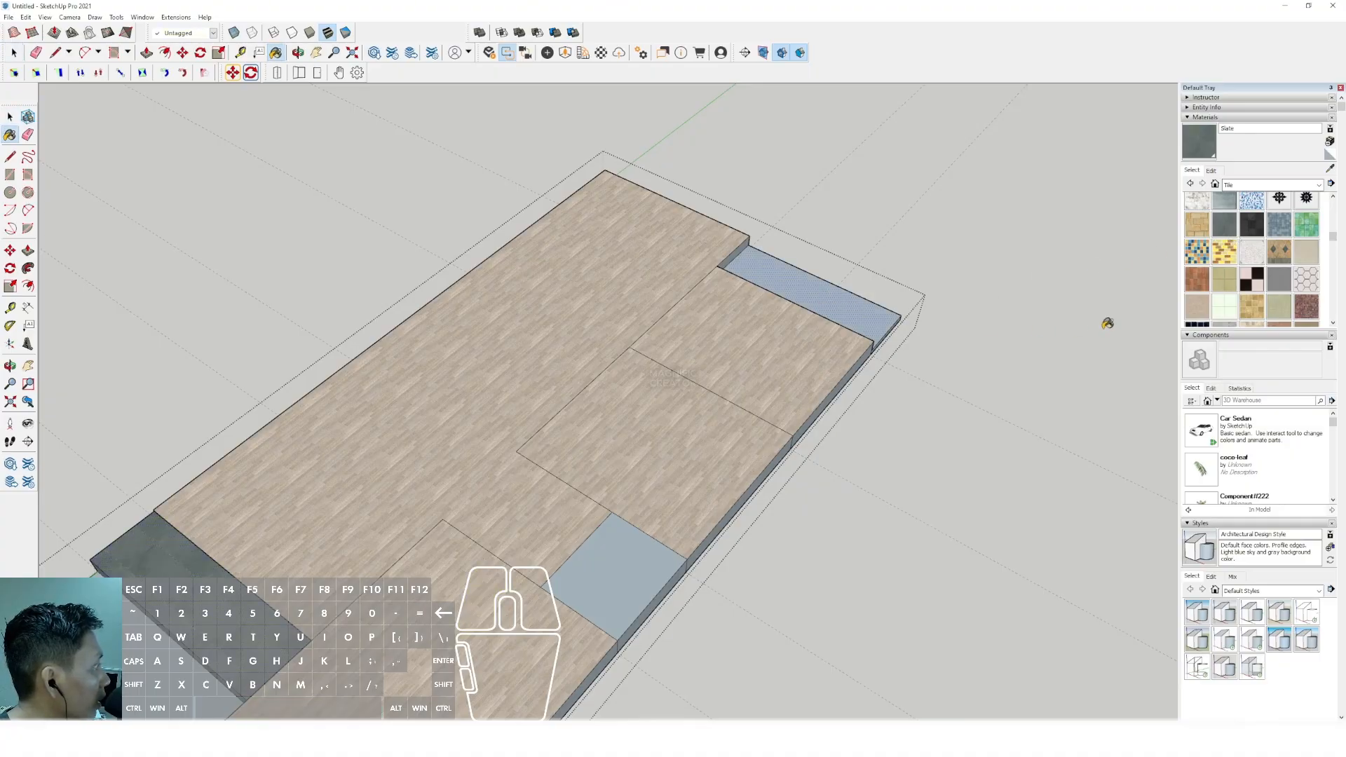
click(1197, 306)
click(833, 302)
key(space)
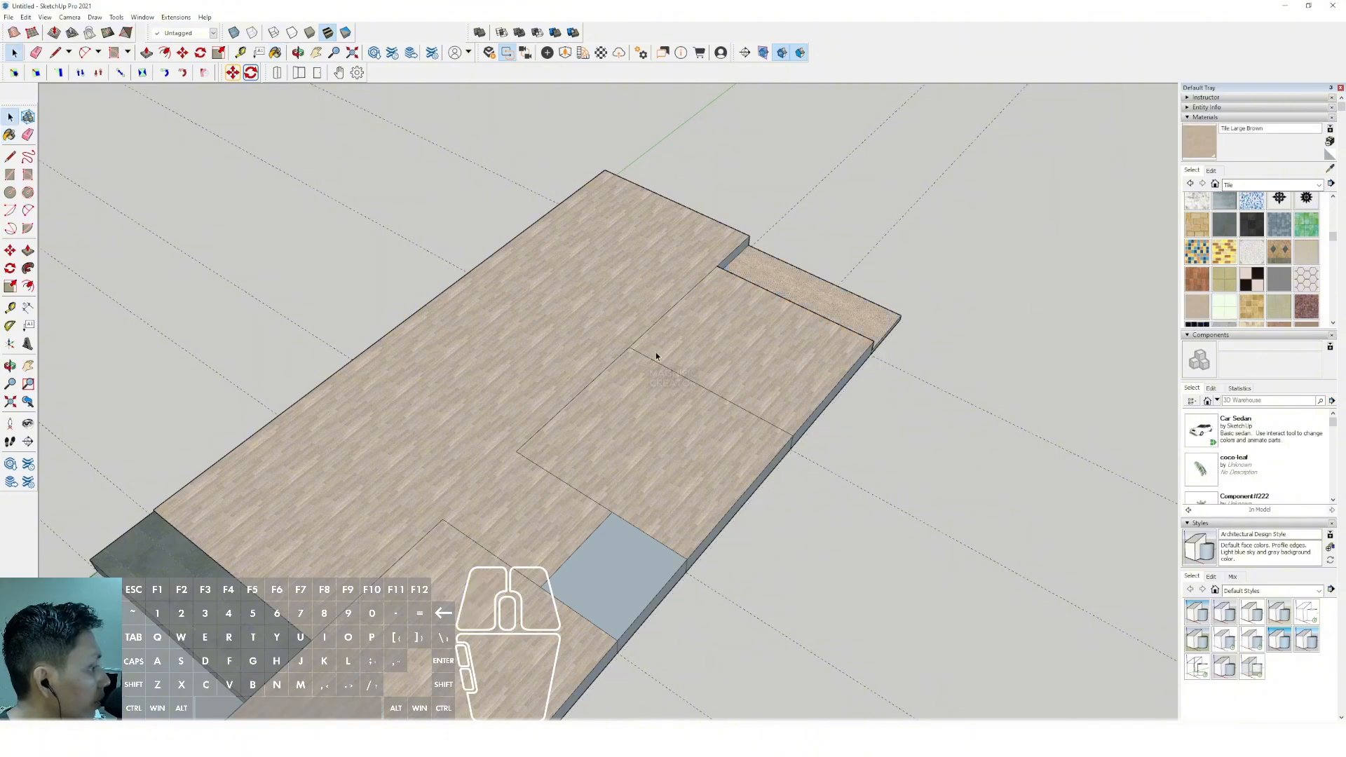
Try painting the small compartment's floor with Square Glass Tile 01 from the Tile collection.
scroll(656, 356, down, 2)
click(1286, 228)
scroll(671, 432, up, 2)
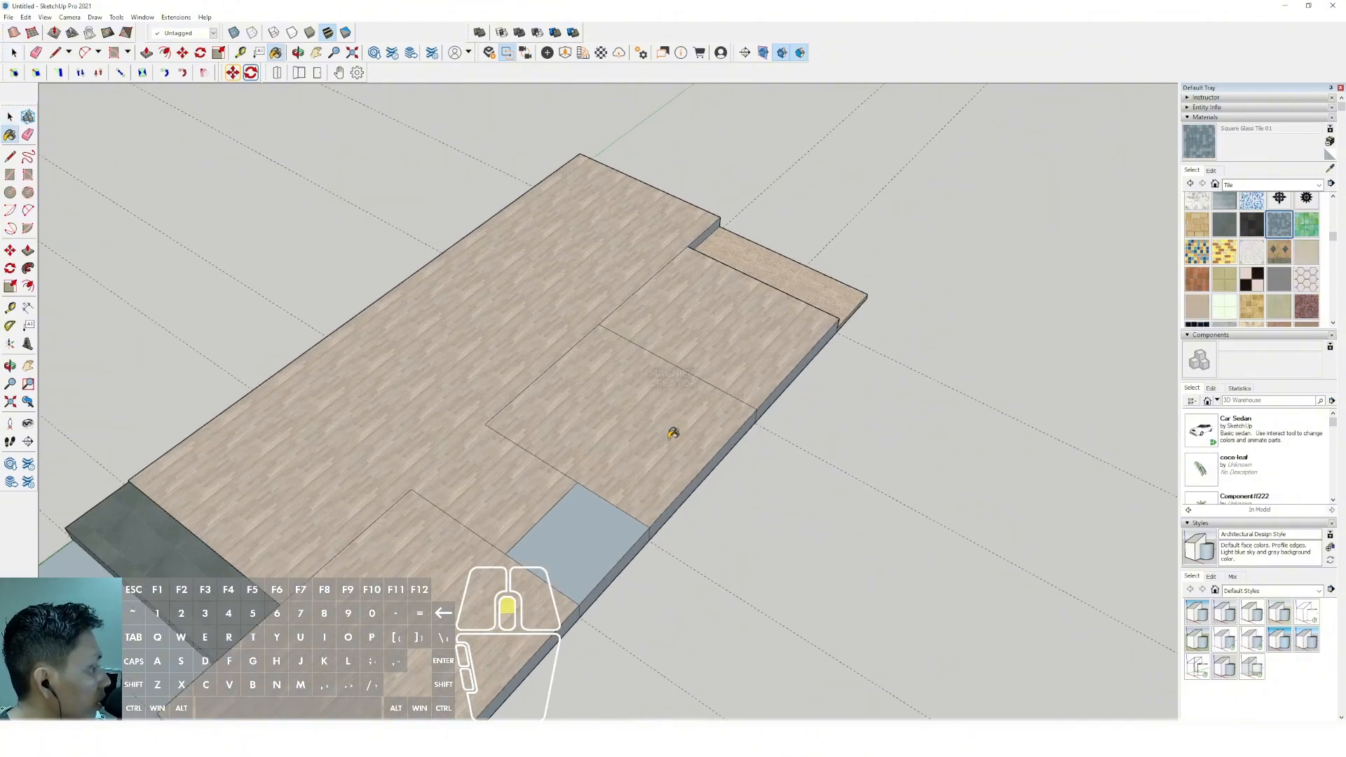
key(space)
triple_click(593, 521)
key(b)
click(589, 524)
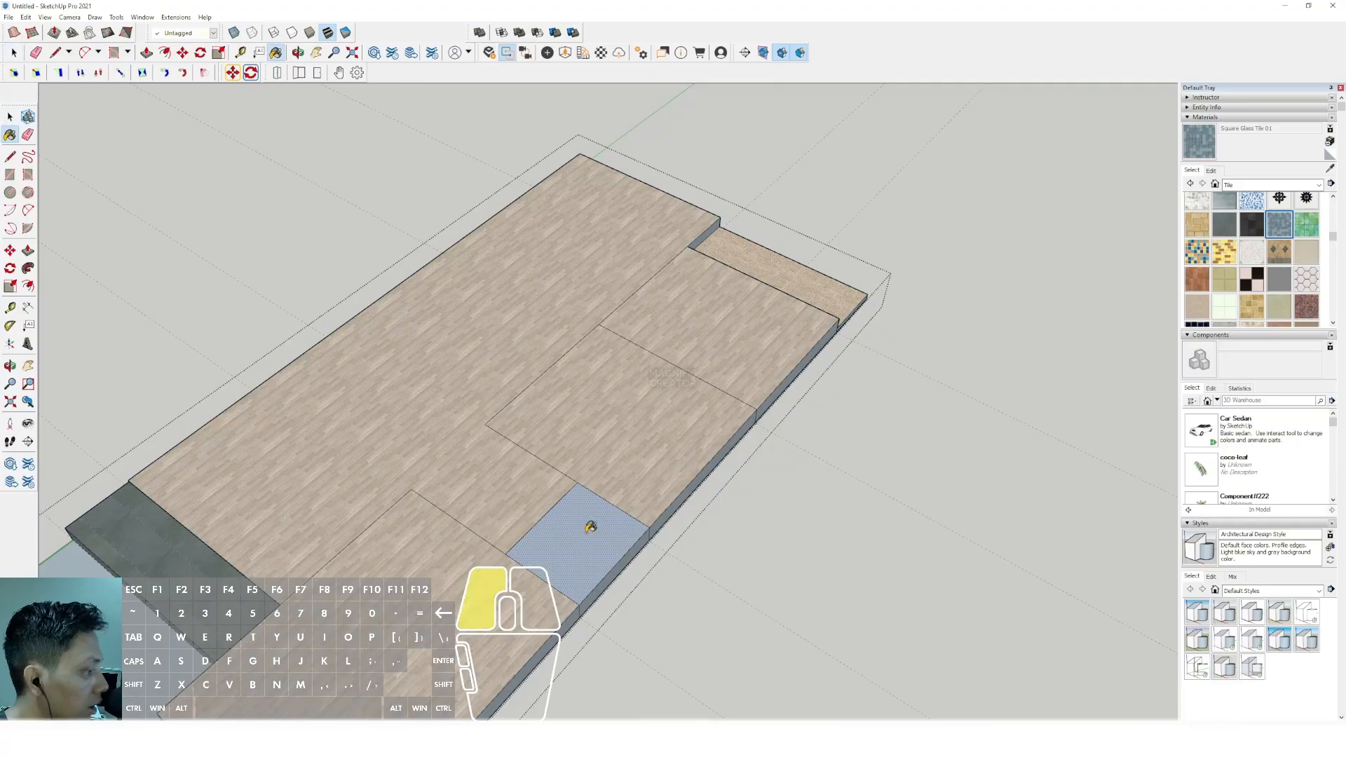
scroll(593, 524, up, 2)
key(ctrl+z)
key(space)
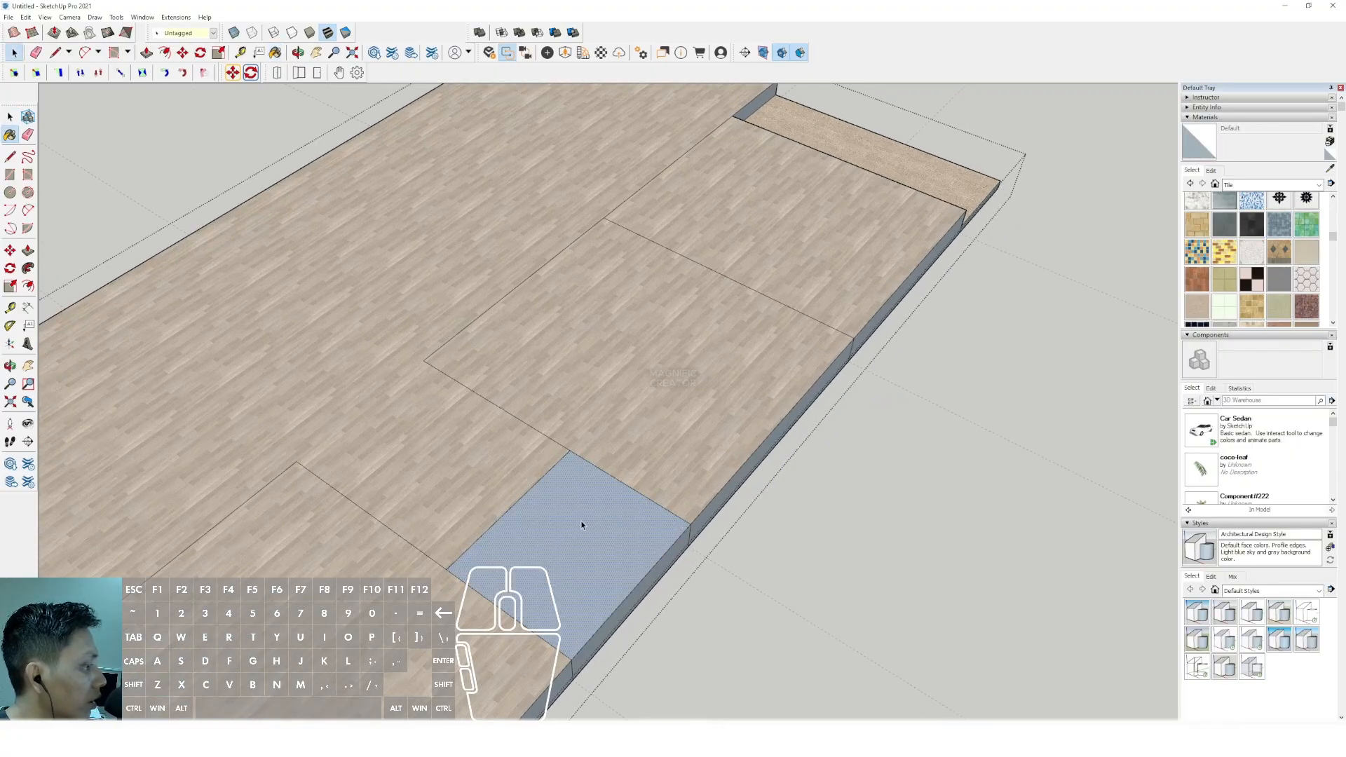
Lower the small compartment's floor with Push/Pull by the same distance as the last push/pull.
scroll(576, 511, up, 2)
key(space)
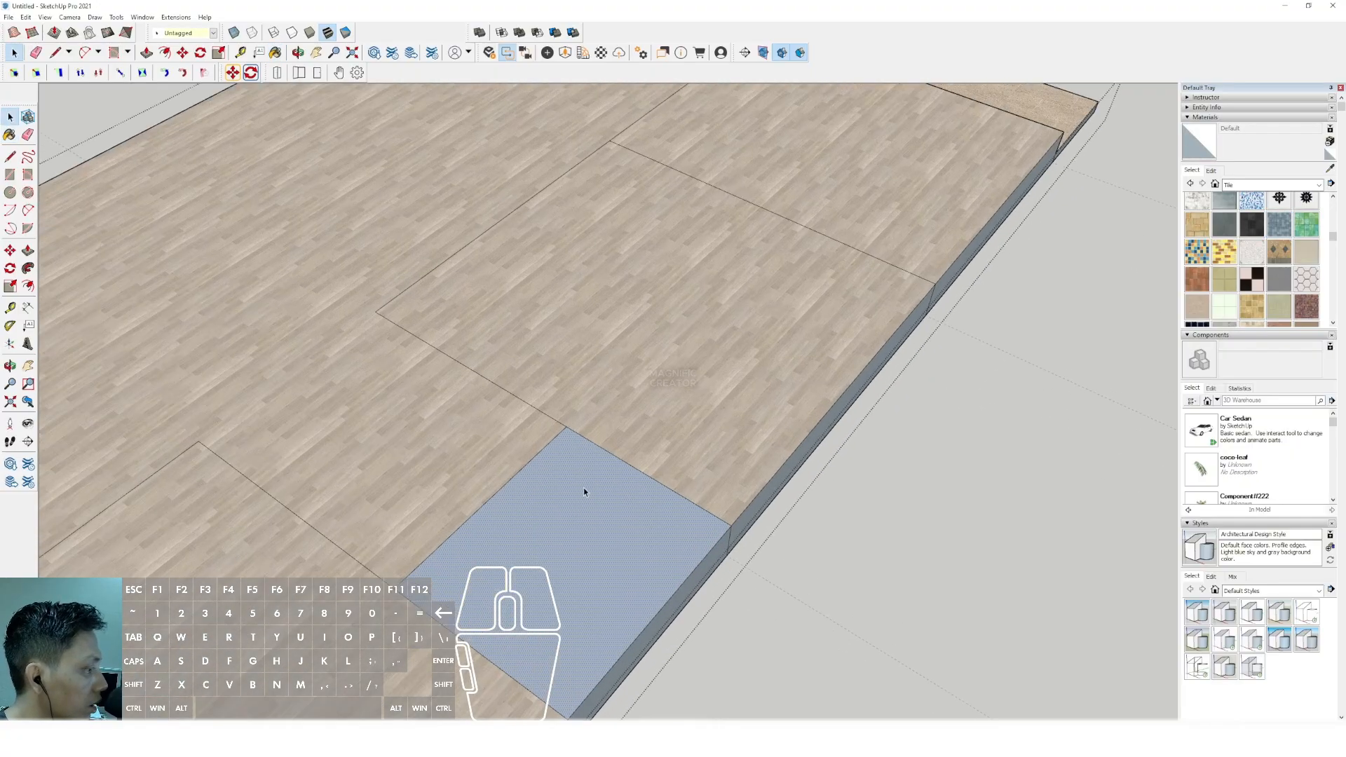
key(p)
double_click(588, 493)
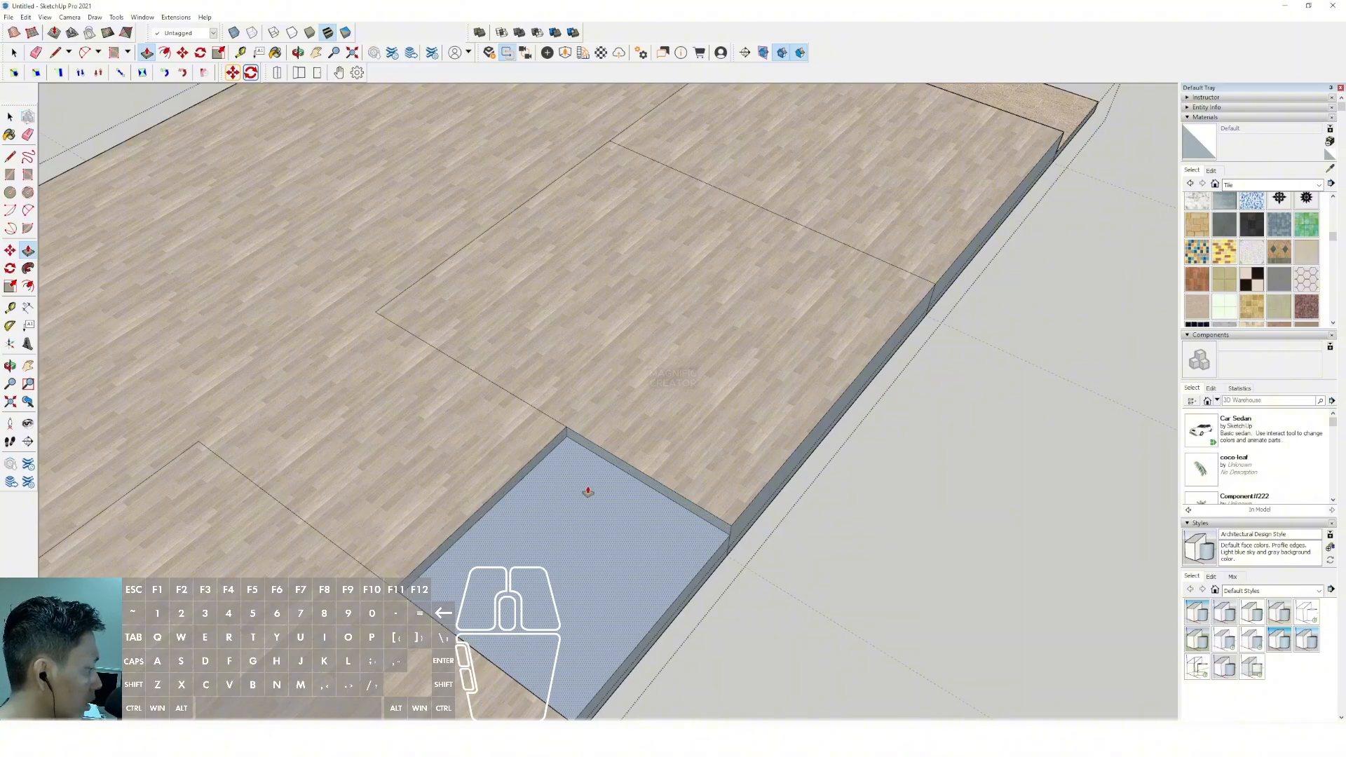
key(space)
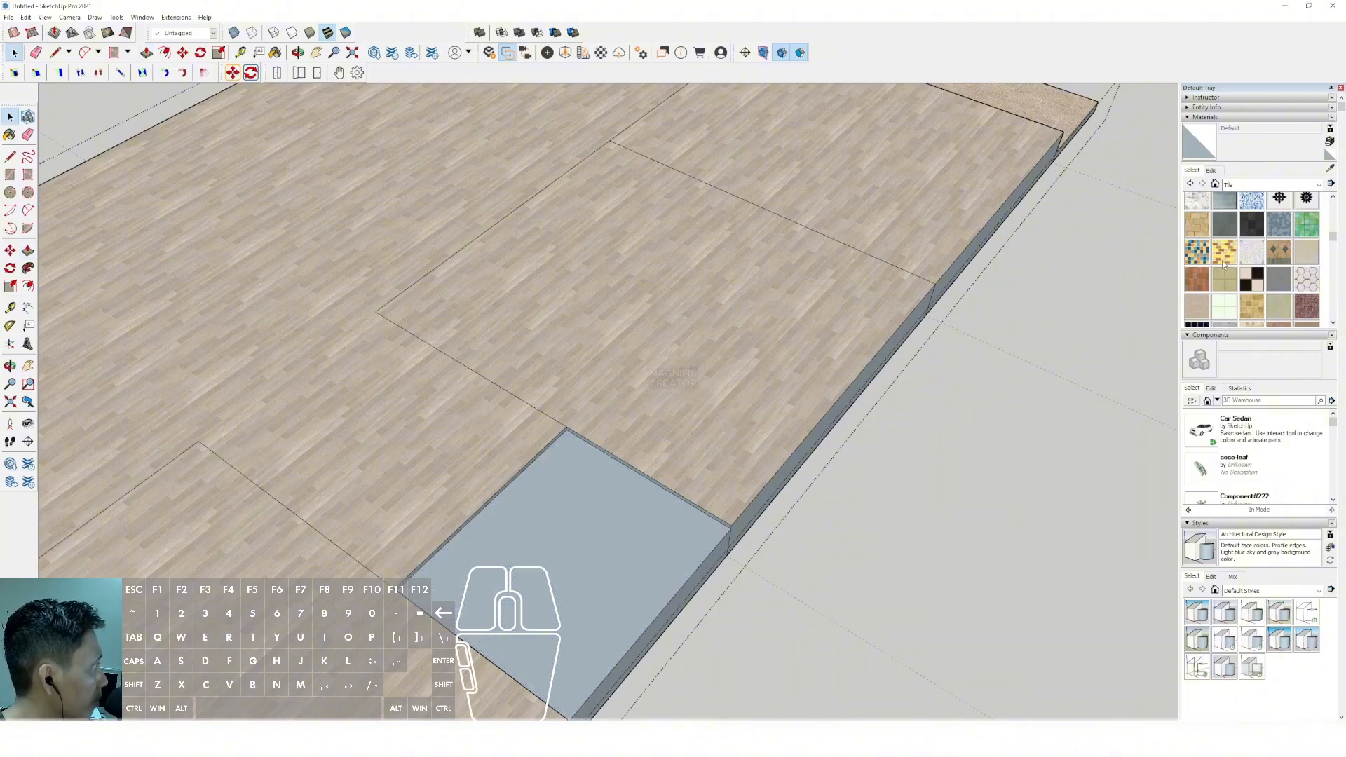
scroll(701, 484, down, 3)
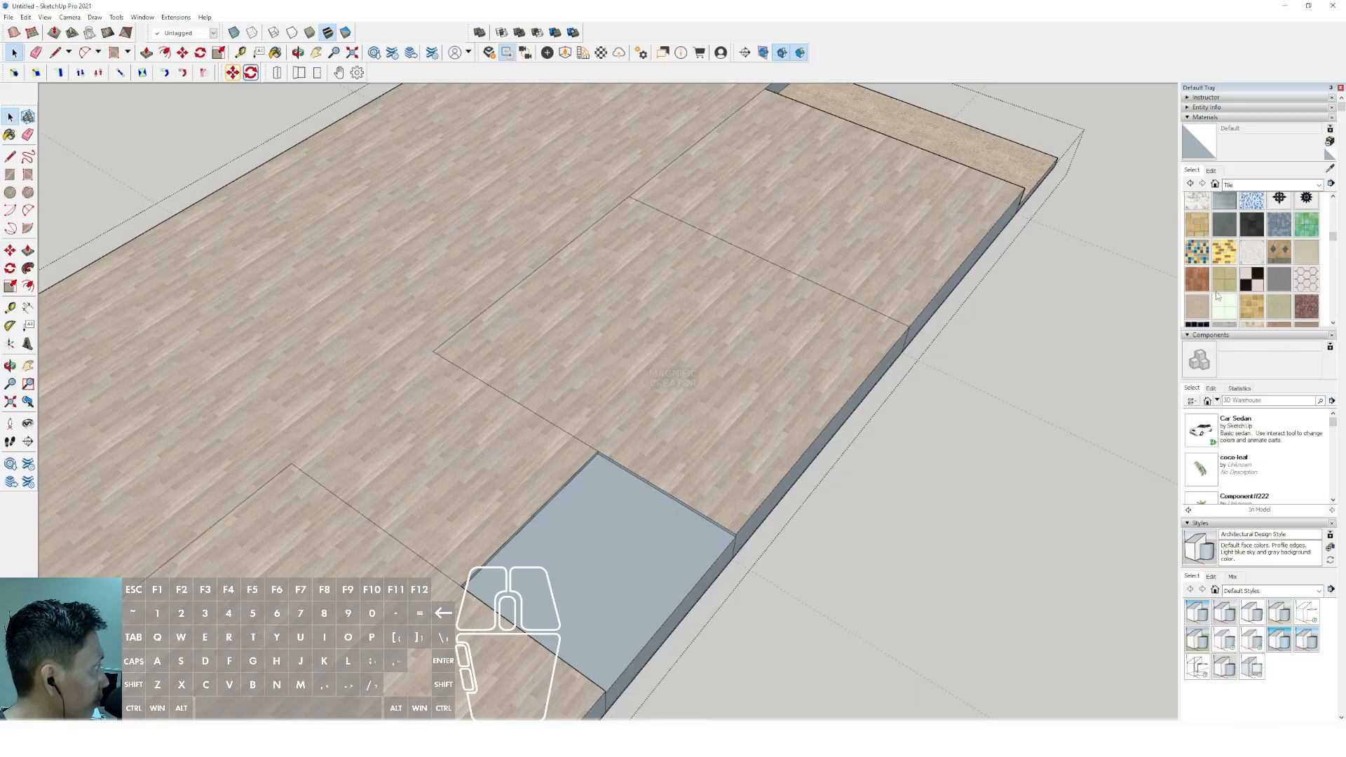
scroll(629, 509, down, 1)
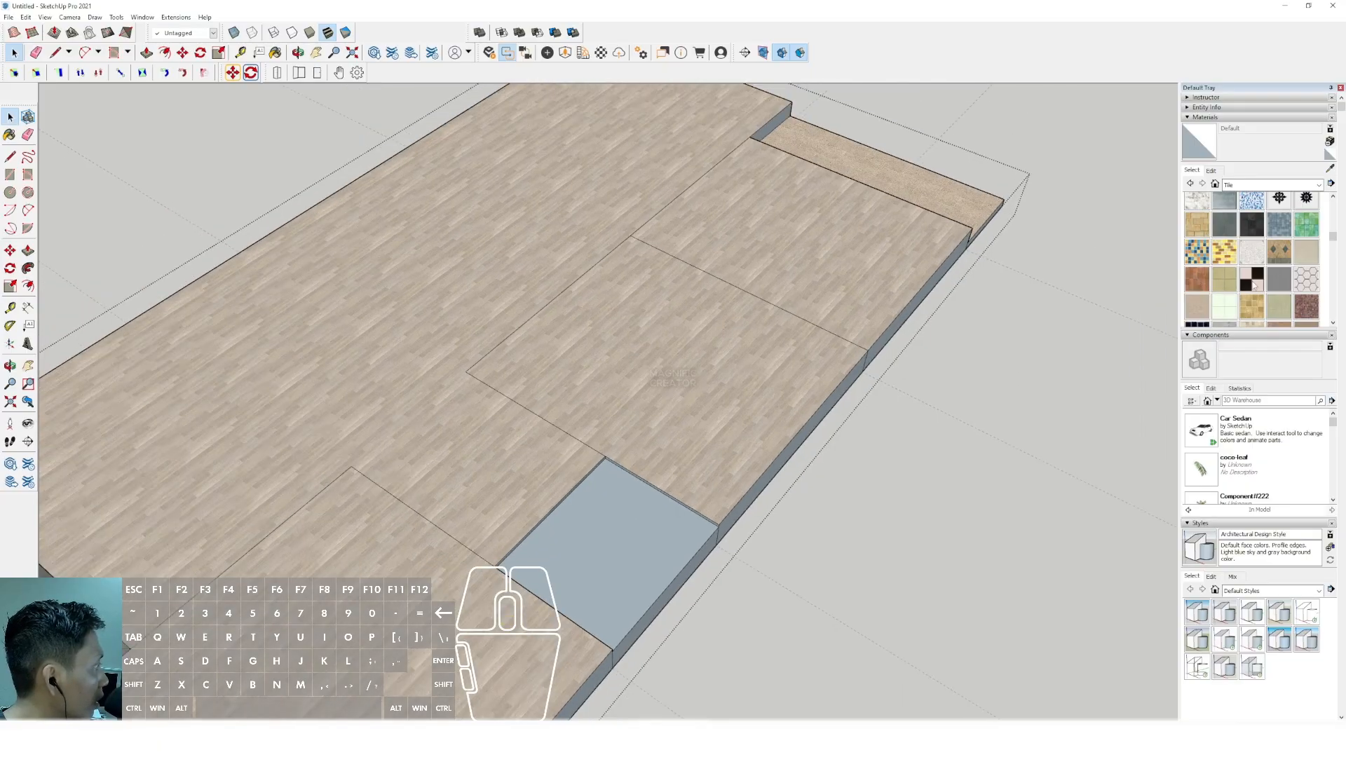
Paint the lowered small compartment's floor with Square Glass Tile 01 from the Tile collection.
click(1275, 231)
middle_drag(675, 479, 671, 496)
key(space)
triple_click(642, 559)
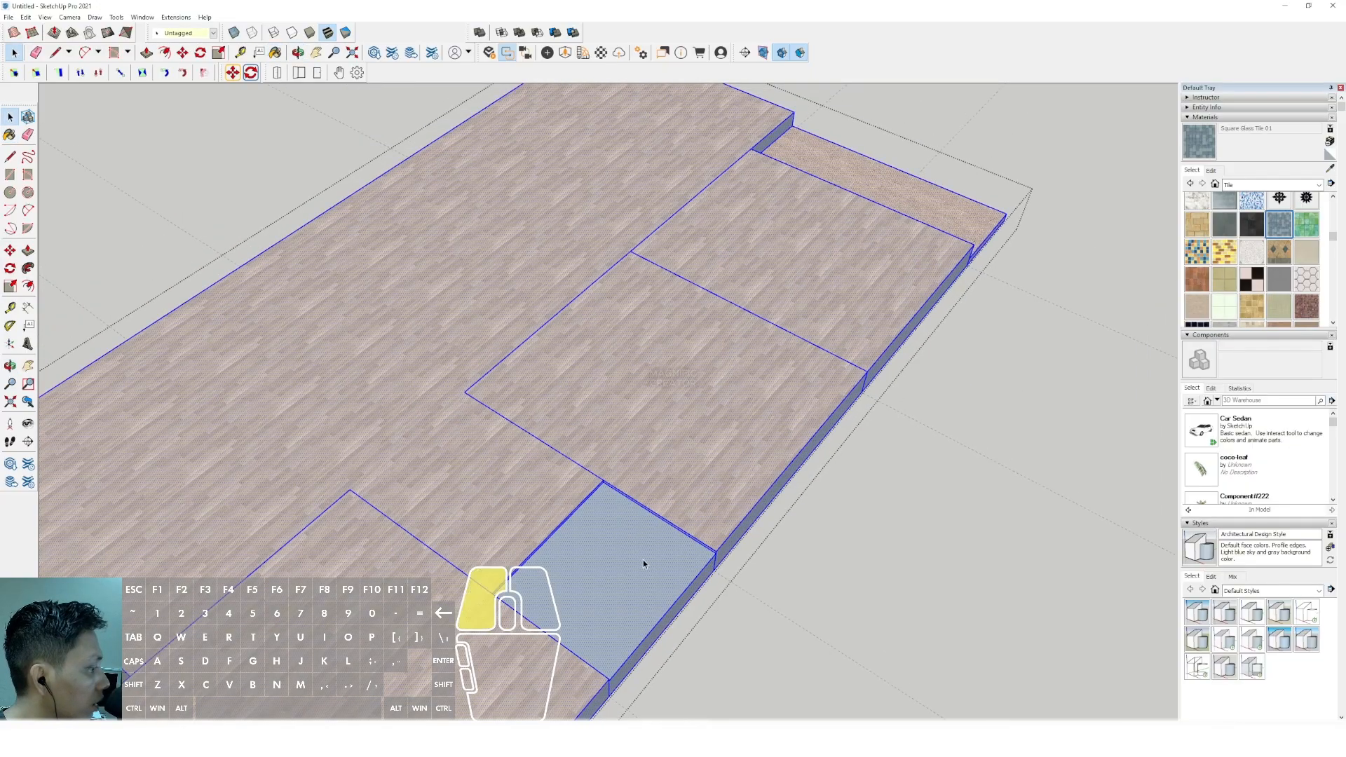
scroll(671, 501, down, 3)
scroll(665, 411, down, 2)
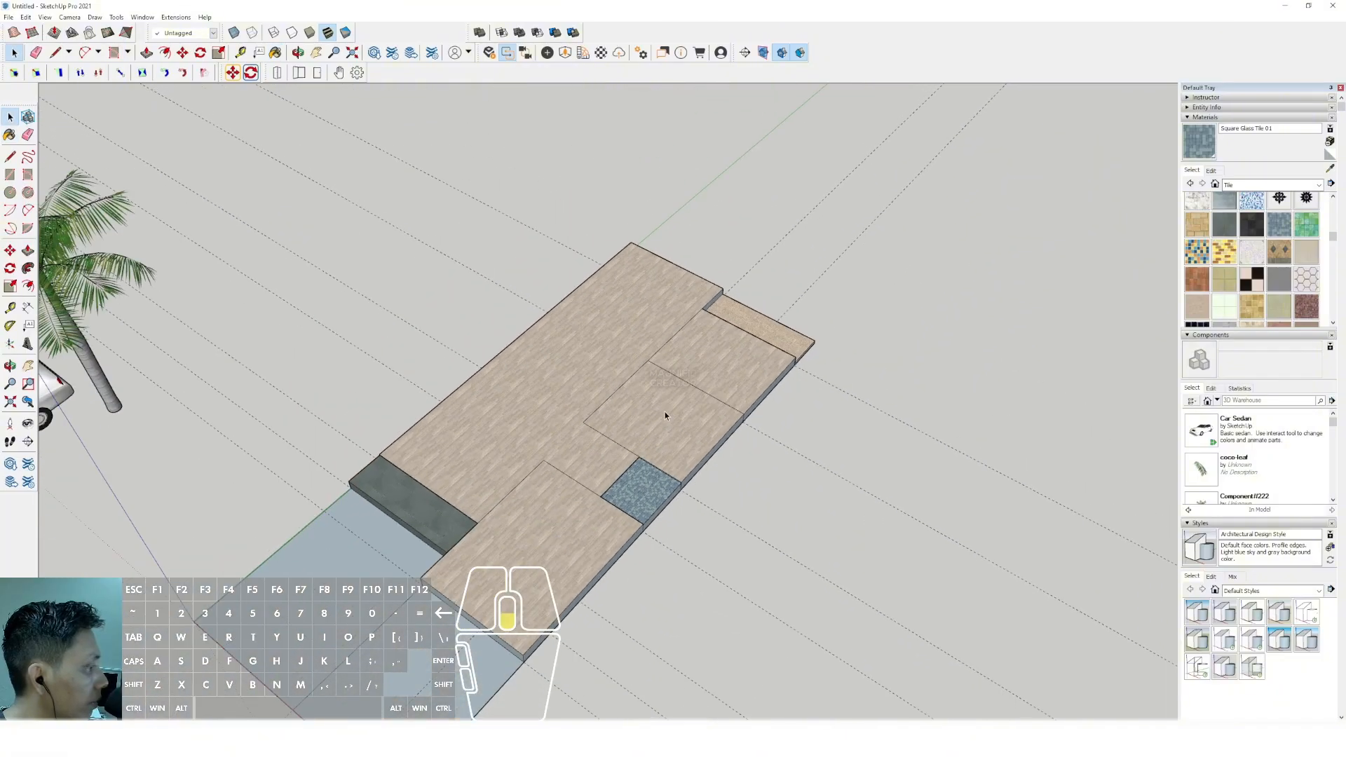
Paint the front yard area before the front room with Tile Travertine 2 inch inside the group, and close the group.
middle_drag(665, 411, 796, 453)
triple_click(666, 365)
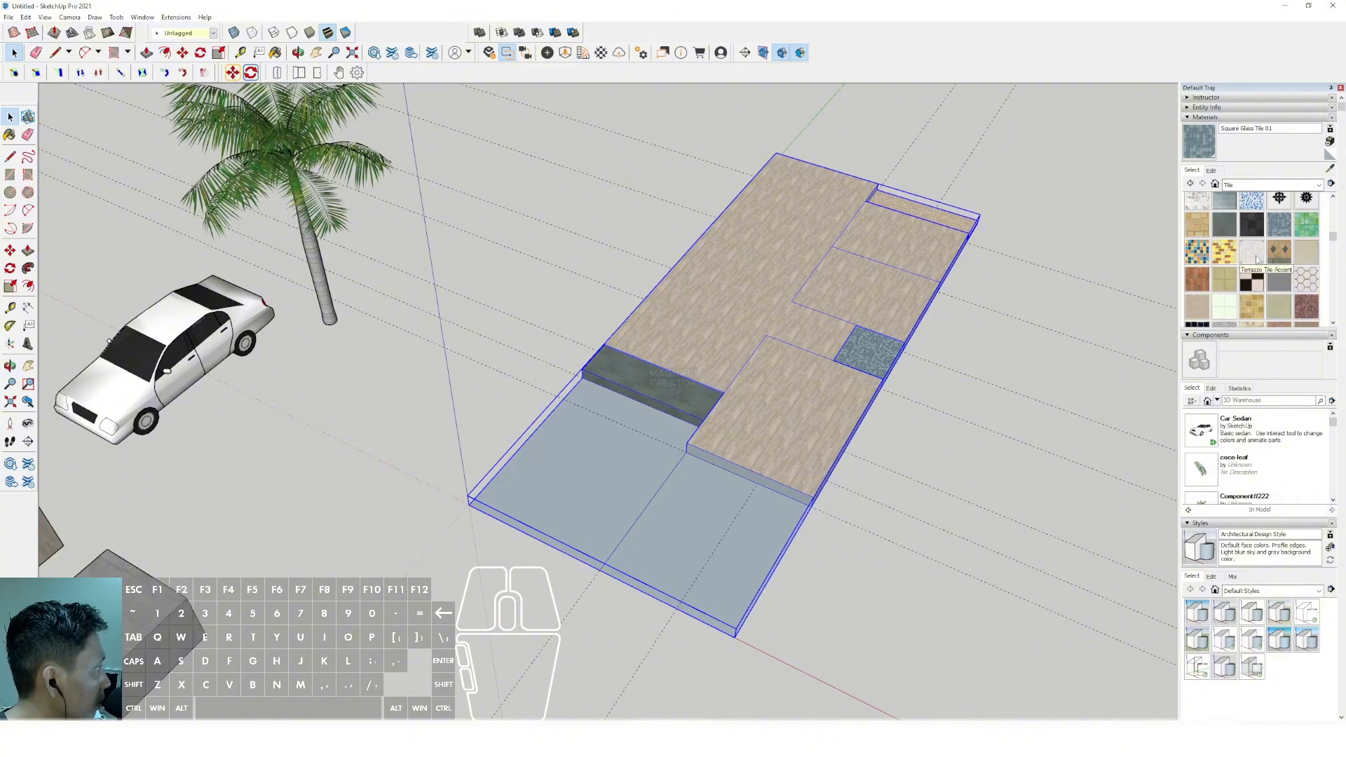
scroll(1282, 280, down, 5)
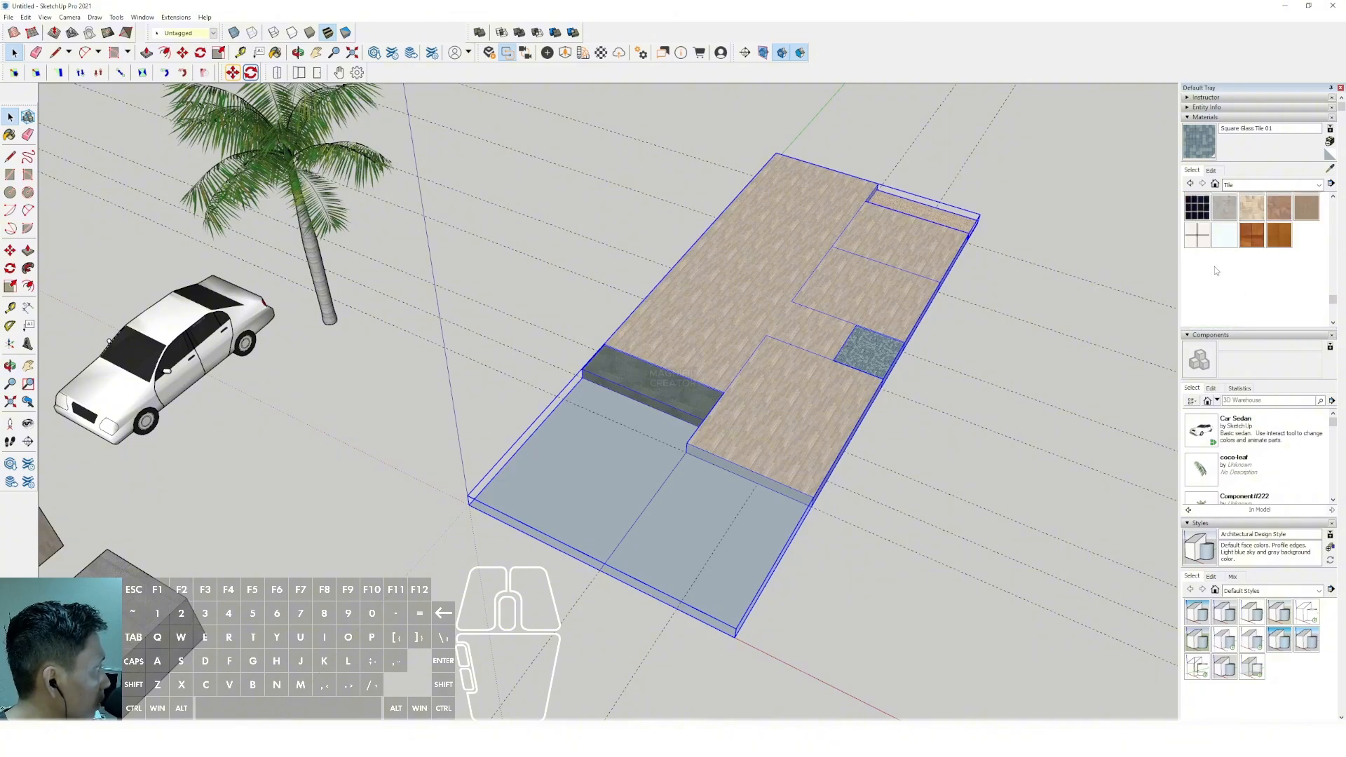
click(1223, 208)
scroll(703, 498, up, 1)
key(space)
middle_drag(703, 498, 831, 487)
triple_click(733, 498)
click(733, 498)
key(b)
click(754, 480)
scroll(721, 517, down, 2)
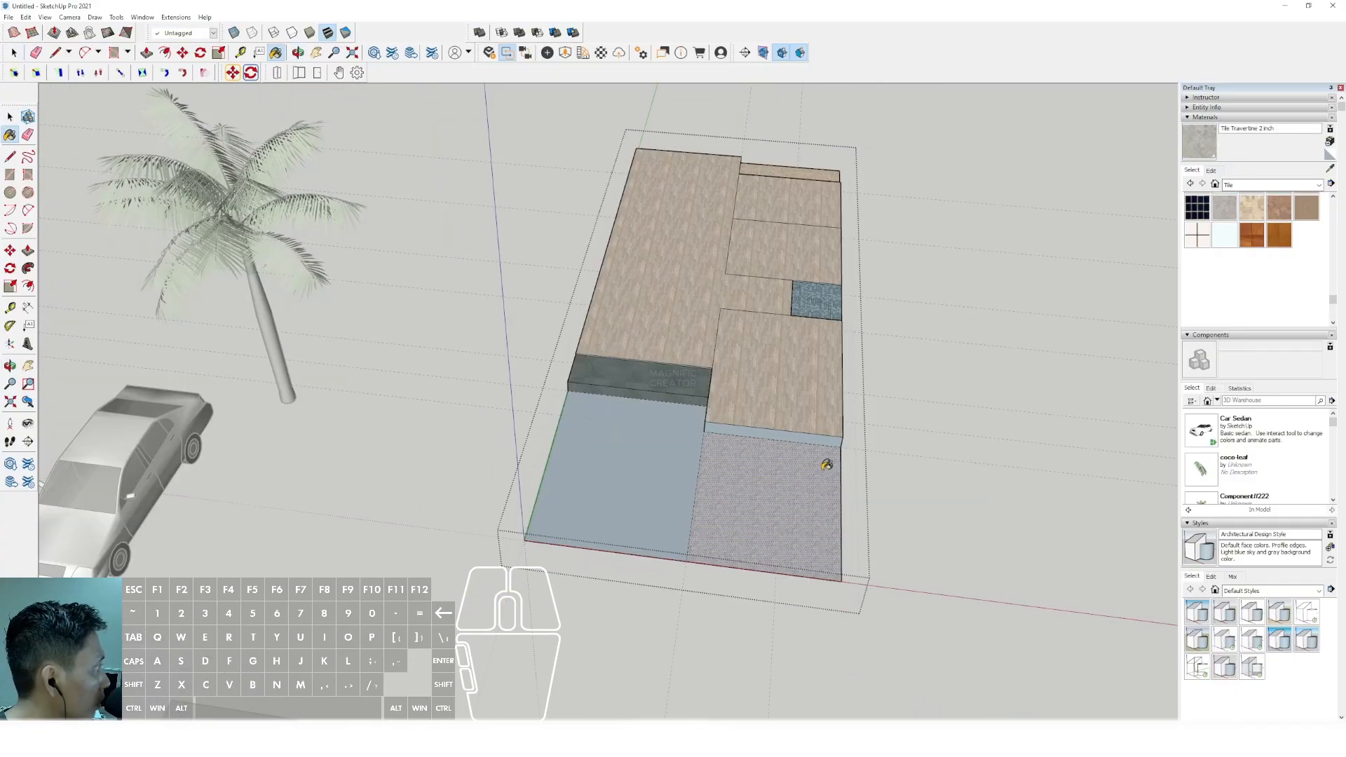
key(space)
click(925, 381)
scroll(787, 366, down, 4)
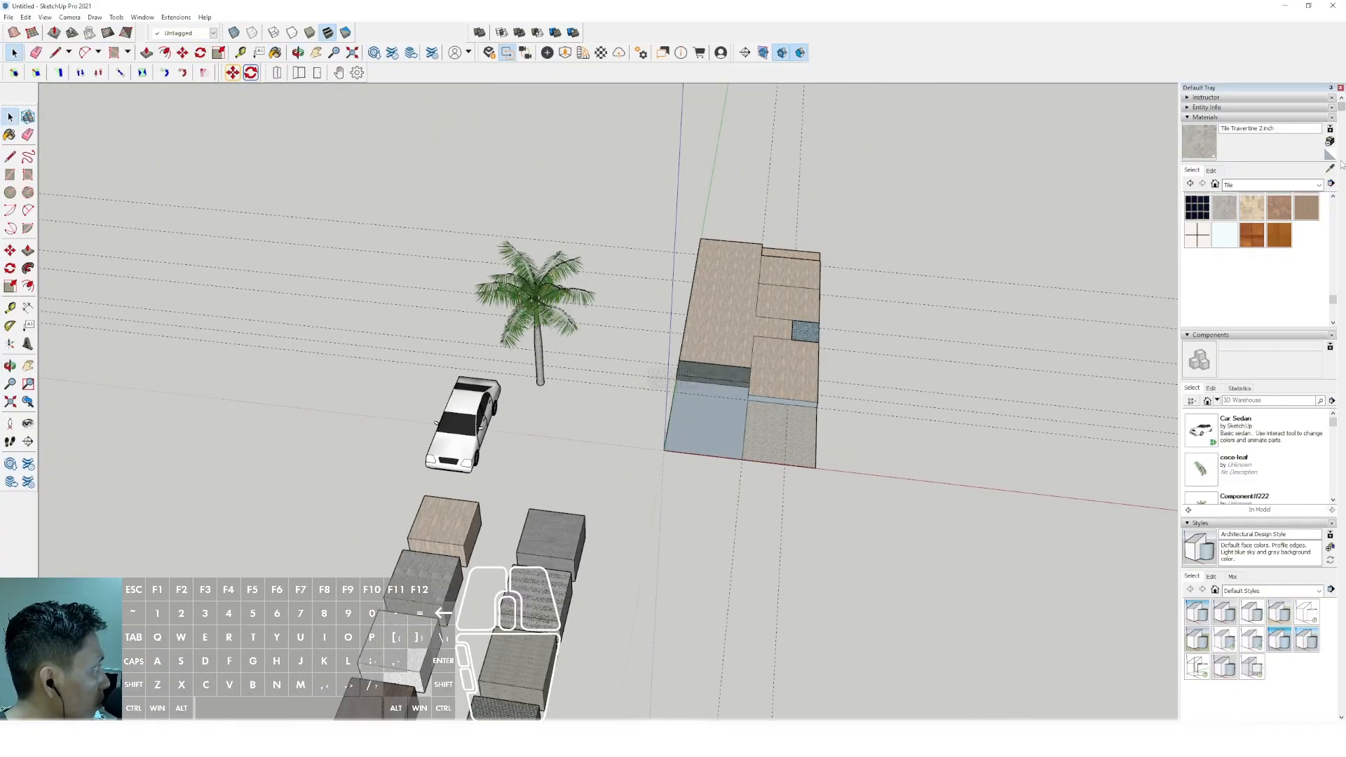
Sample the grey square paving material from its block among the material sample cubes.
scroll(568, 554, down, 2)
shift+middle_drag(568, 554, 746, 149)
scroll(651, 438, up, 4)
scroll(743, 315, down, 2)
scroll(588, 438, up, 2)
key(b)
alt+click(588, 438)
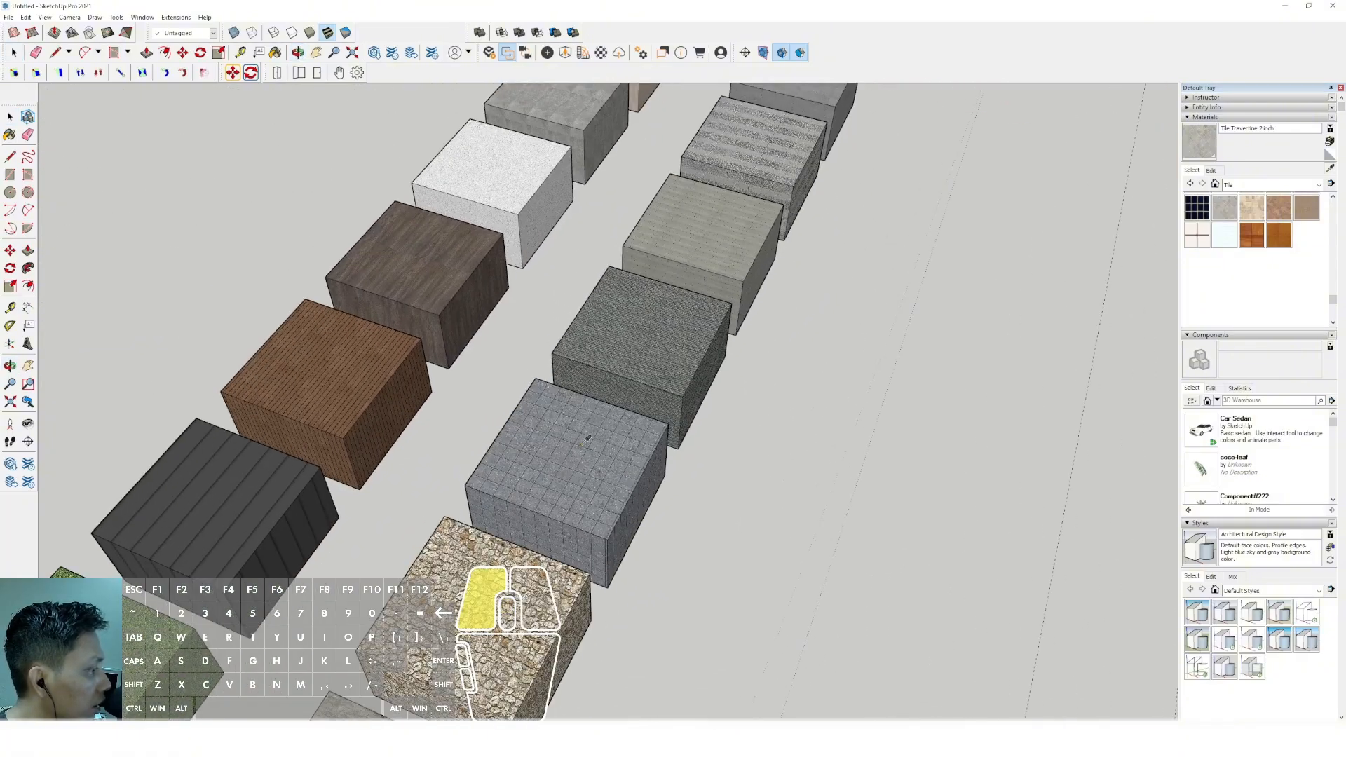
Paint the front area before the slate strip with the sampled grey paving material inside the group, and close the group.
scroll(588, 438, down, 5)
scroll(772, 330, up, 3)
shift+middle_drag(890, 252, 839, 348)
scroll(839, 349, up, 2)
key(space)
double_click(787, 340)
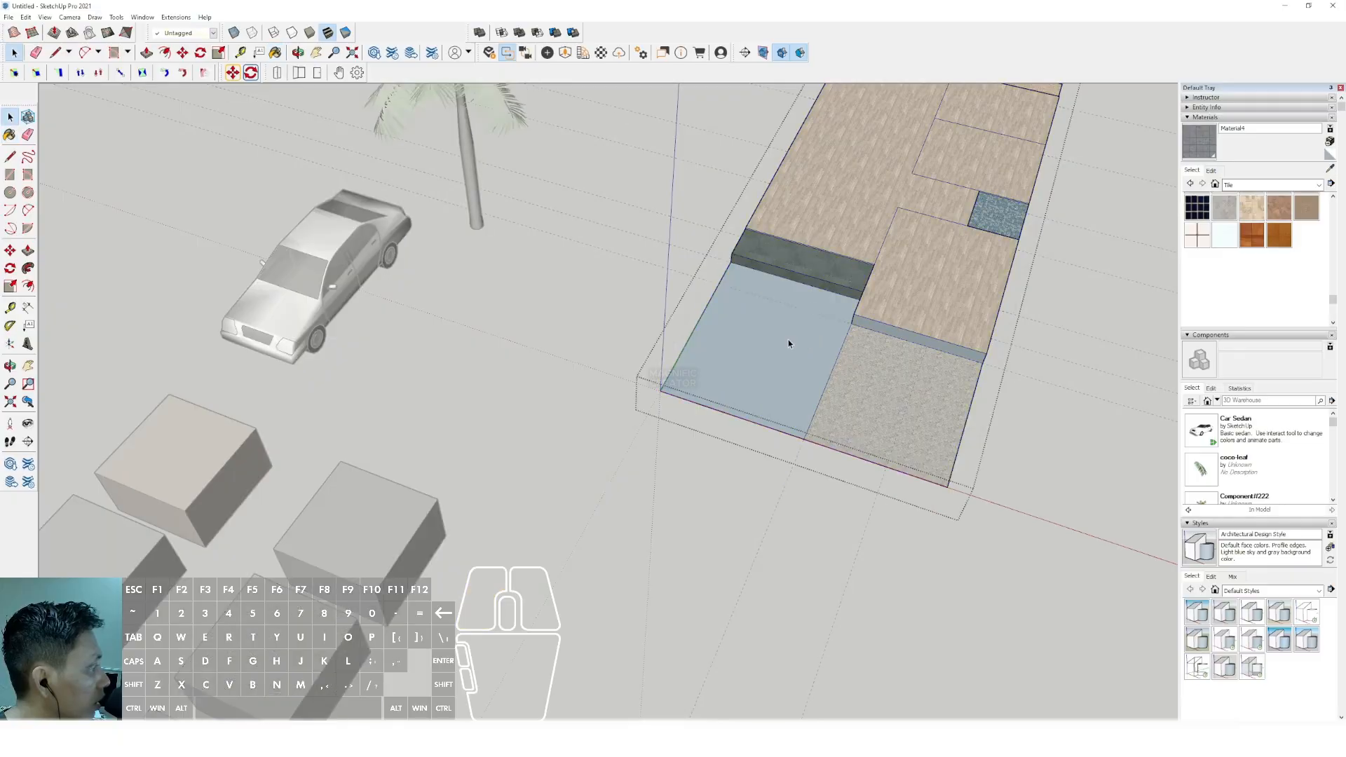
key(b)
click(788, 341)
scroll(759, 359, down, 2)
shift+middle_drag(759, 359, 637, 429)
key(space)
click(970, 334)
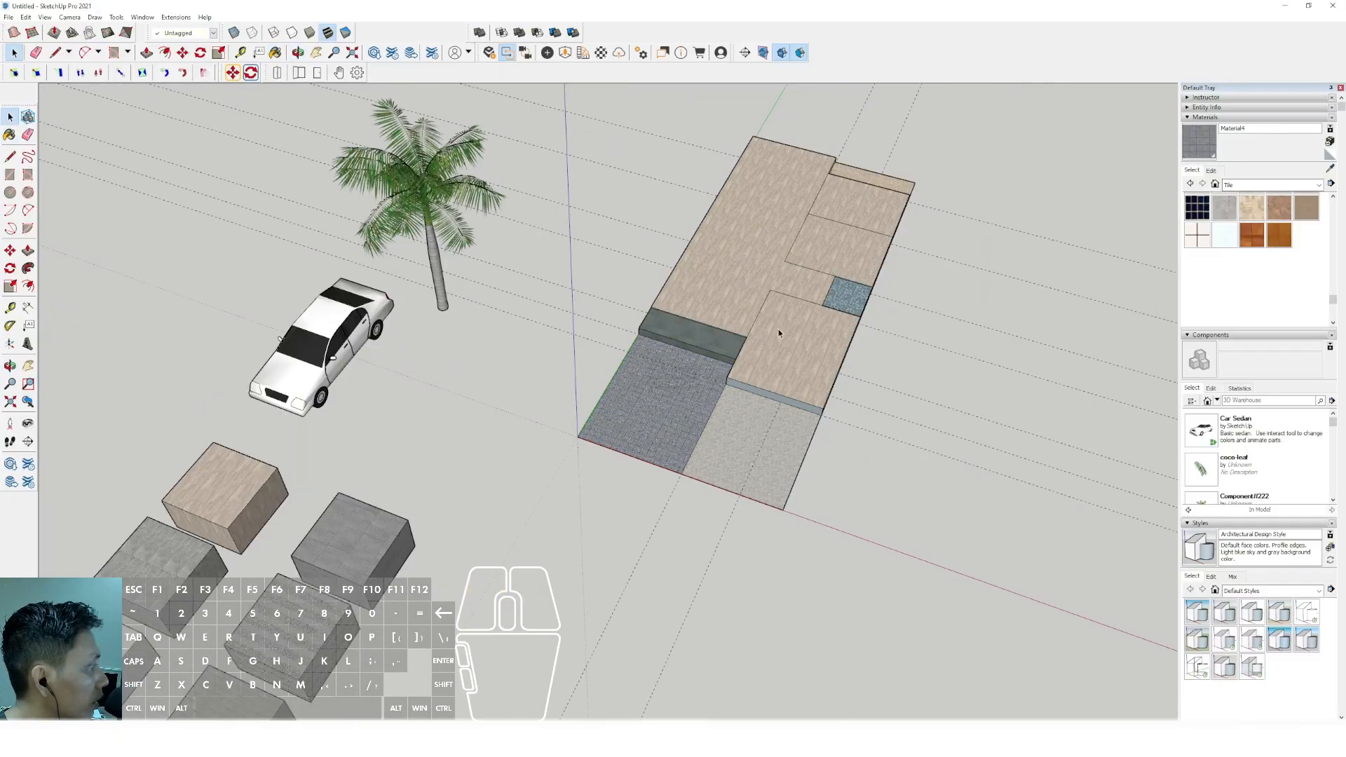
Examine the floor levels and materials of the whole house base from several angles.
scroll(778, 333, up, 2)
middle_drag(778, 333, 755, 446)
scroll(772, 392, up, 2)
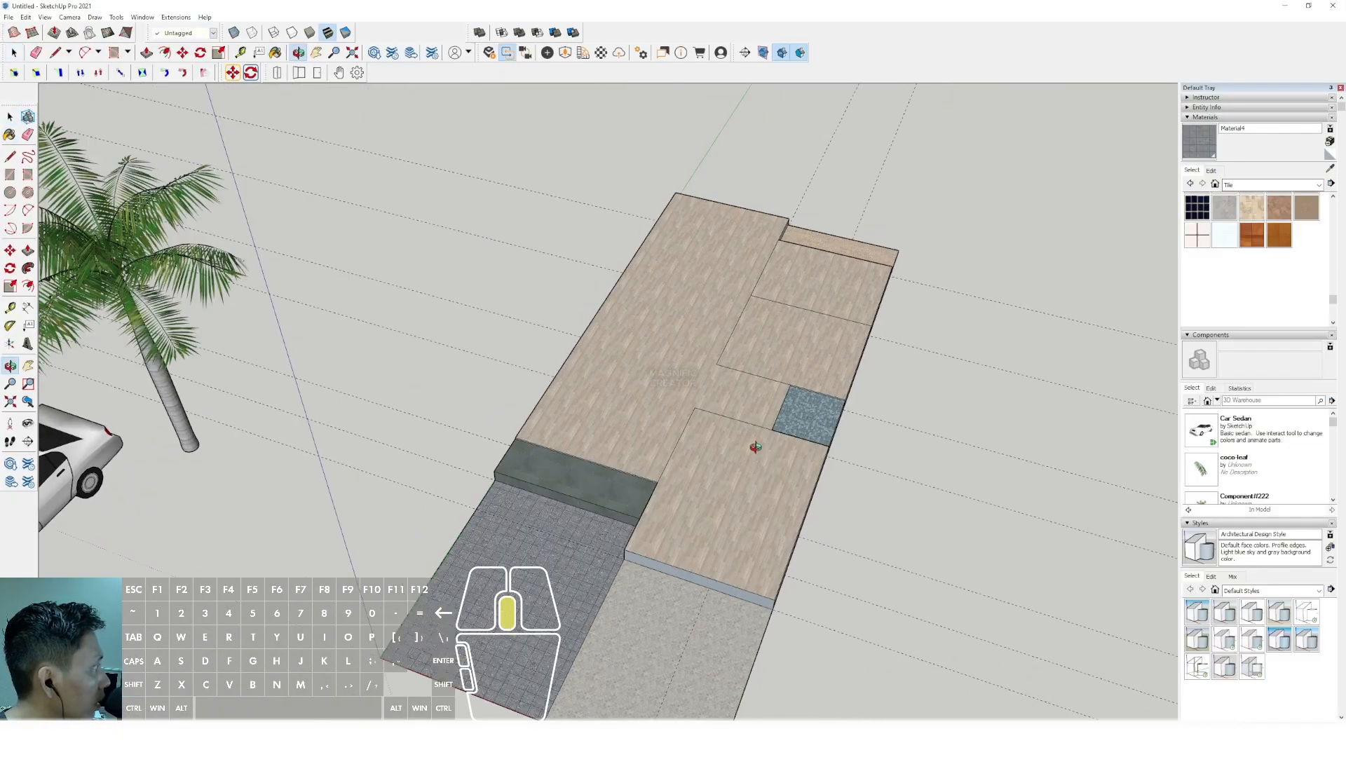
scroll(1252, 244, up, 2)
scroll(738, 339, down, 2)
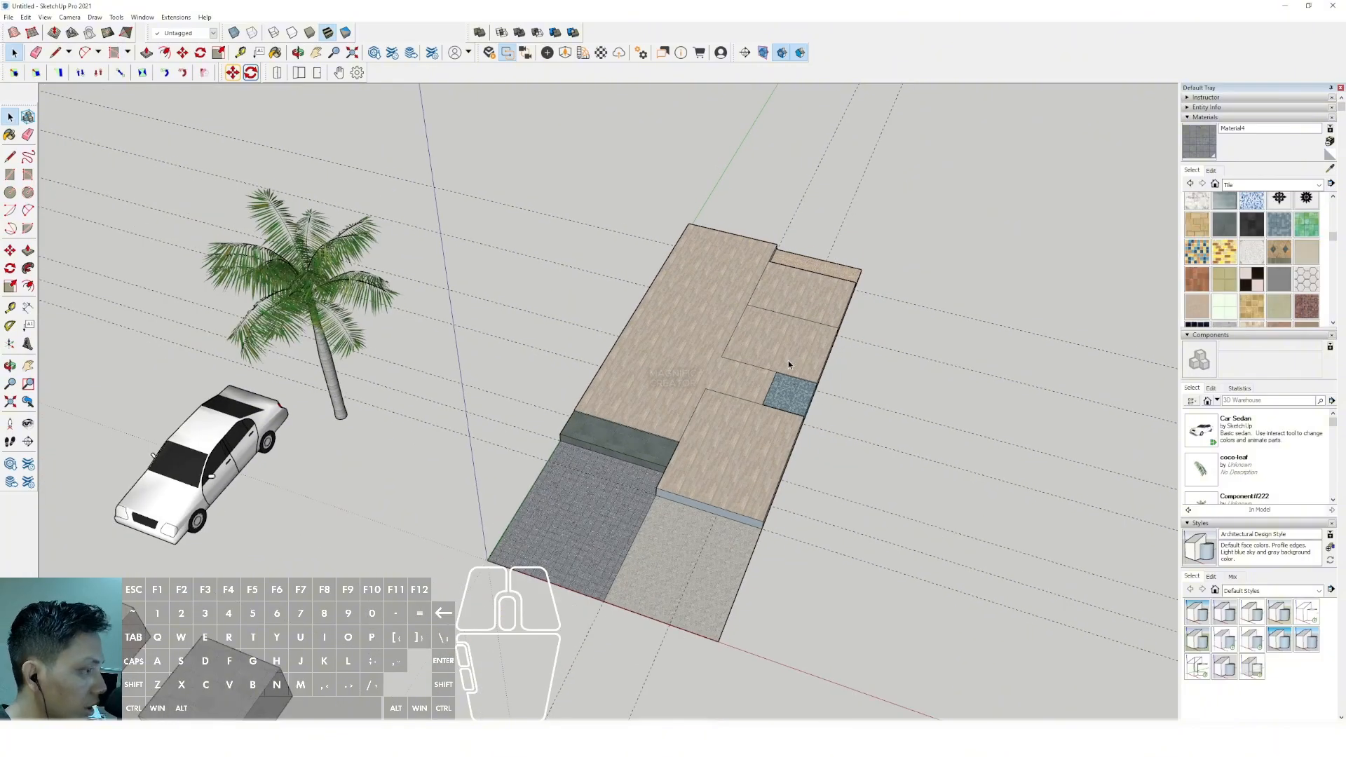
middle_drag(724, 354, 643, 437)
scroll(750, 435, up, 2)
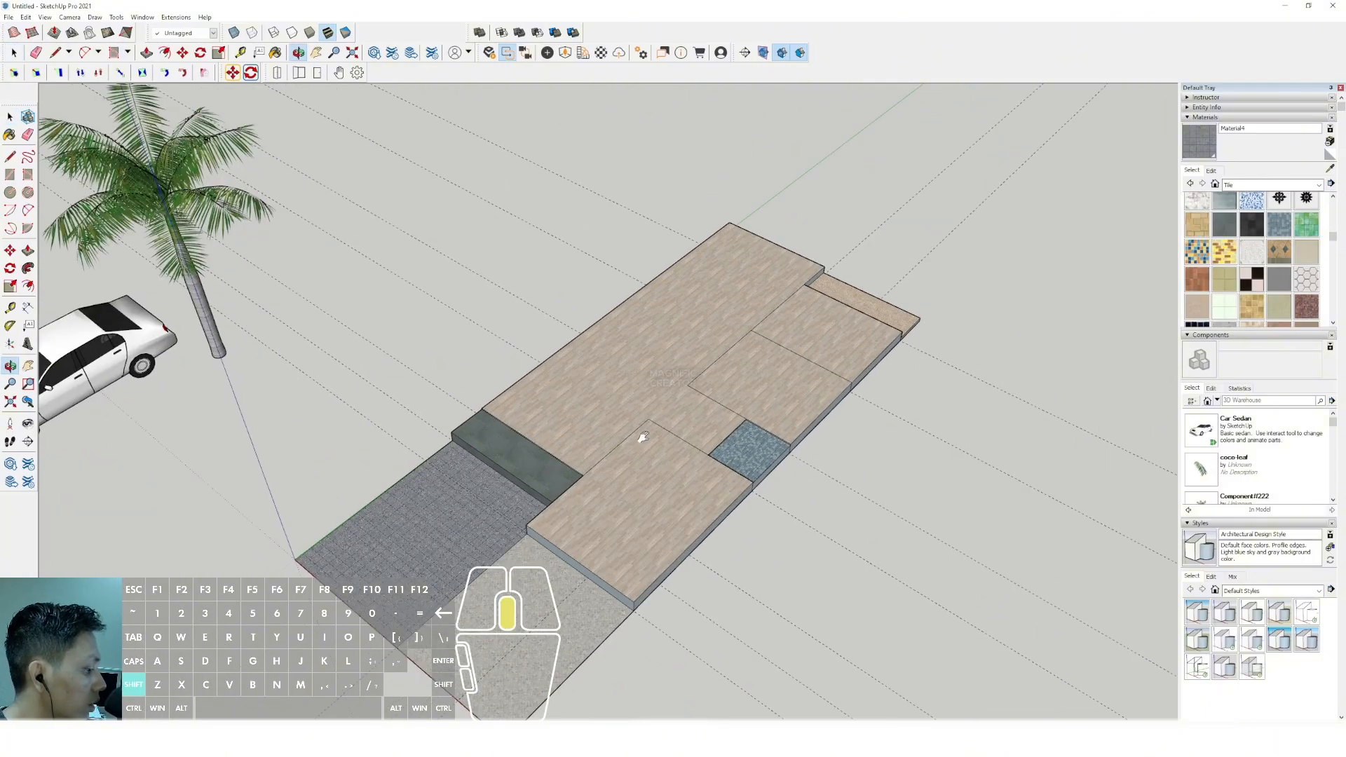
key(space)
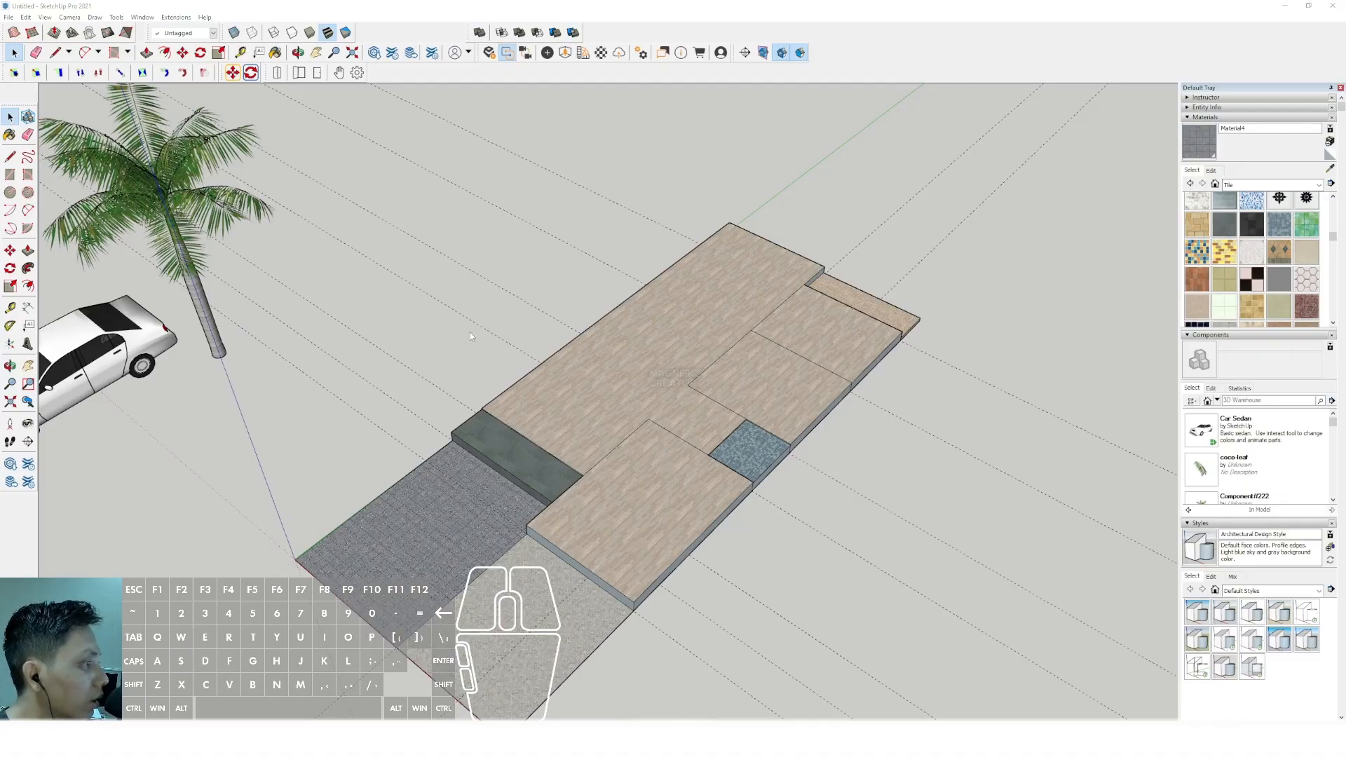
Start saving the model and browse to the PROJECT > 2025 > SKETSA 2025 folder on drive D.
key(ctrl+s)
drag(83, 318, 83, 382)
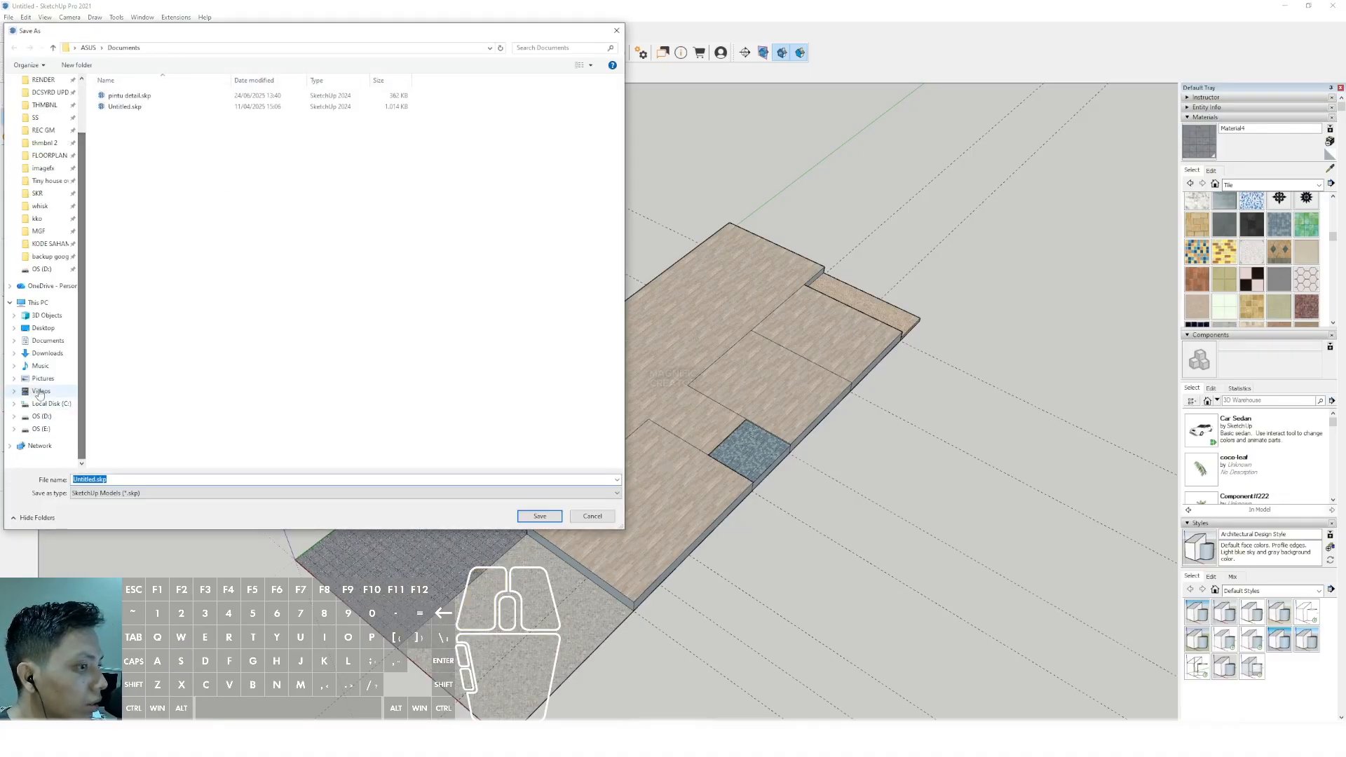
click(43, 417)
double_click(130, 172)
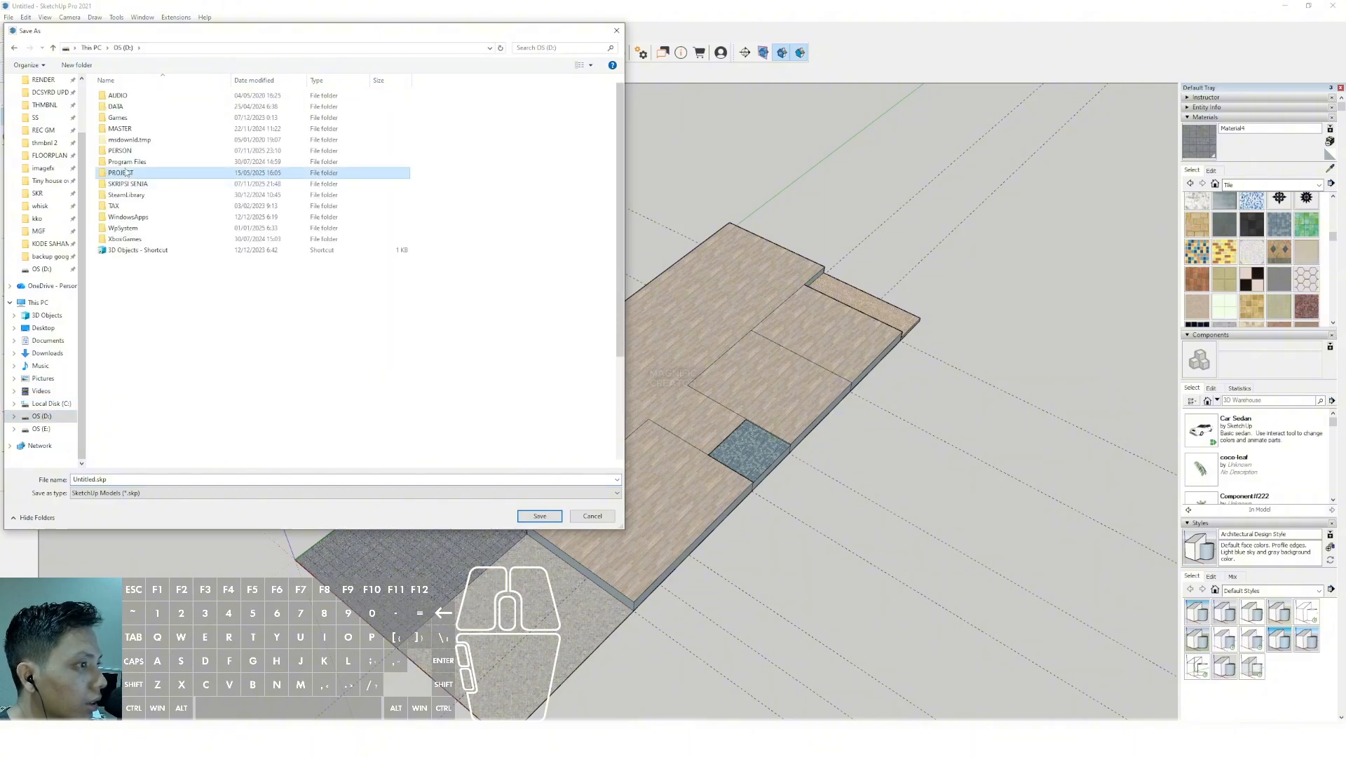
scroll(138, 398, down, 3)
scroll(138, 398, up, 2)
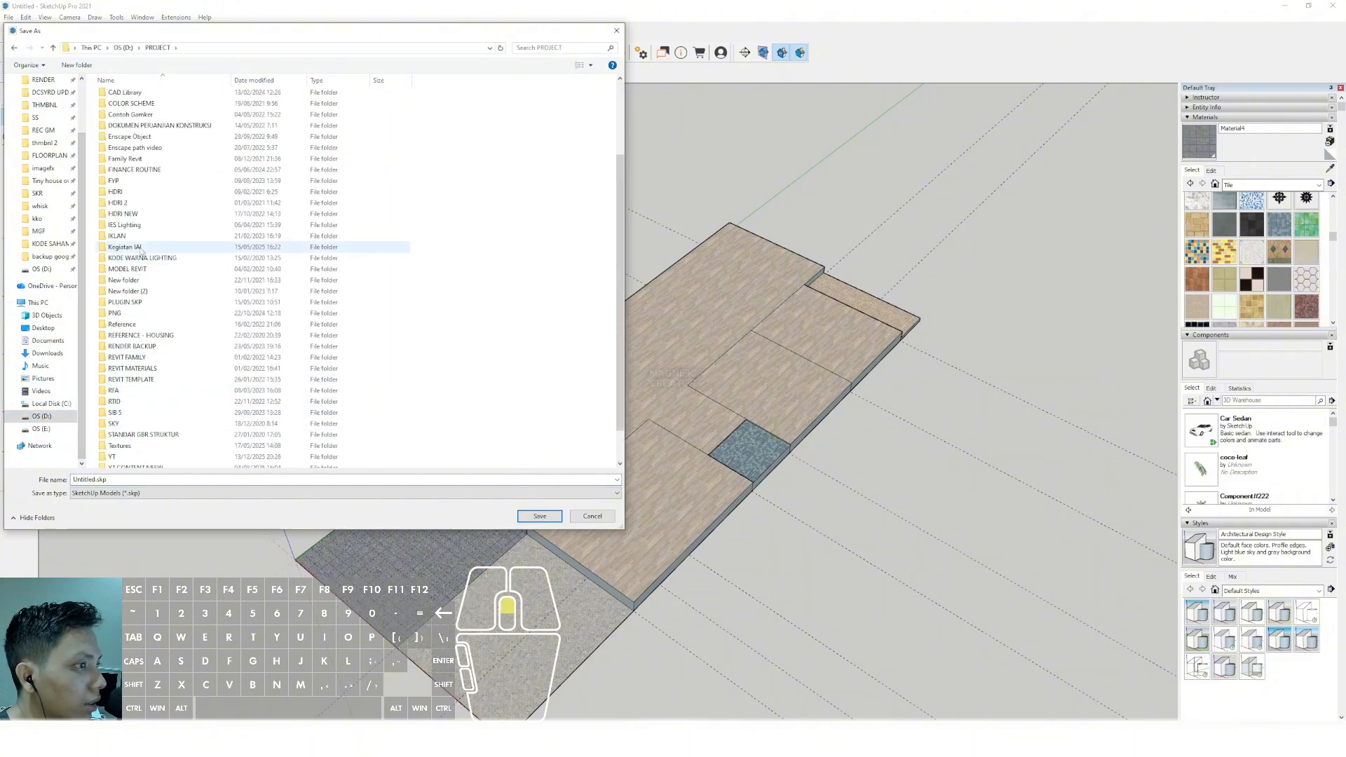
click(120, 153)
double_click(119, 153)
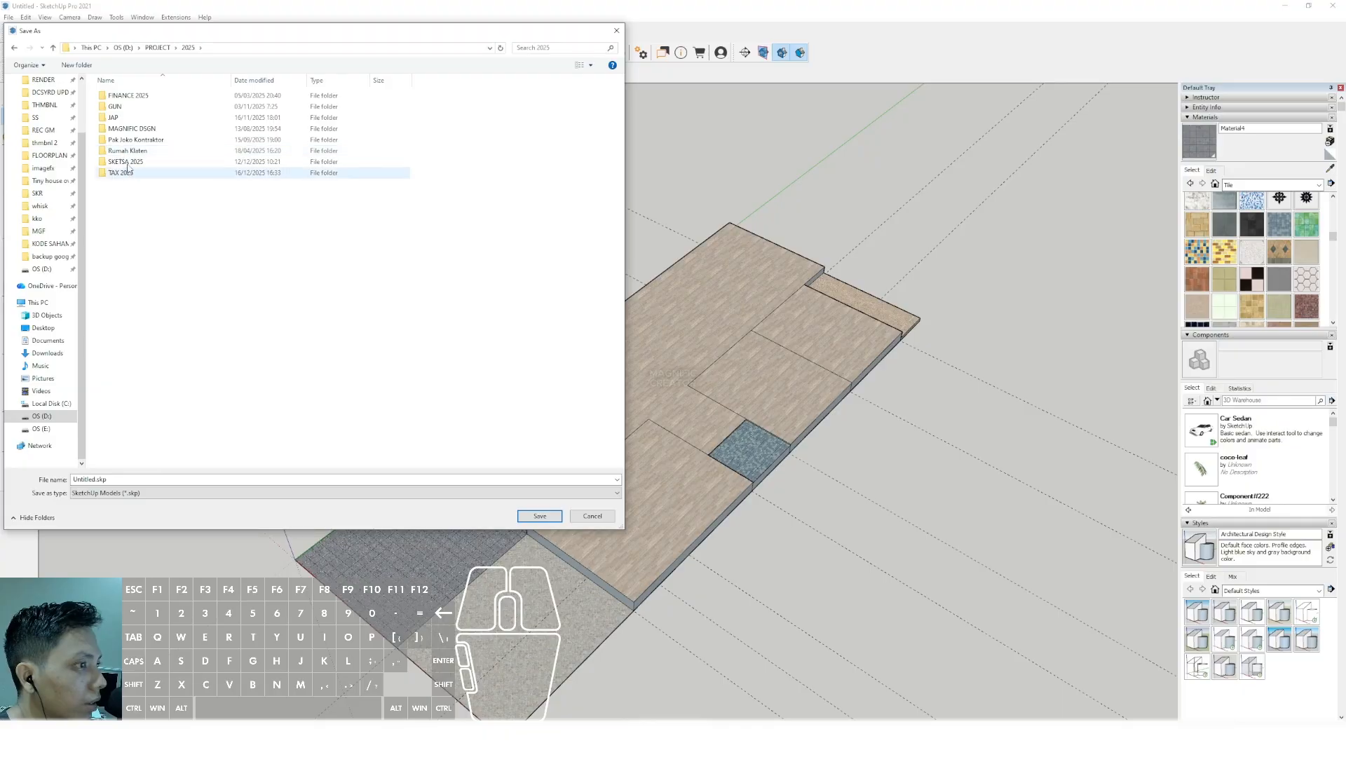
double_click(125, 162)
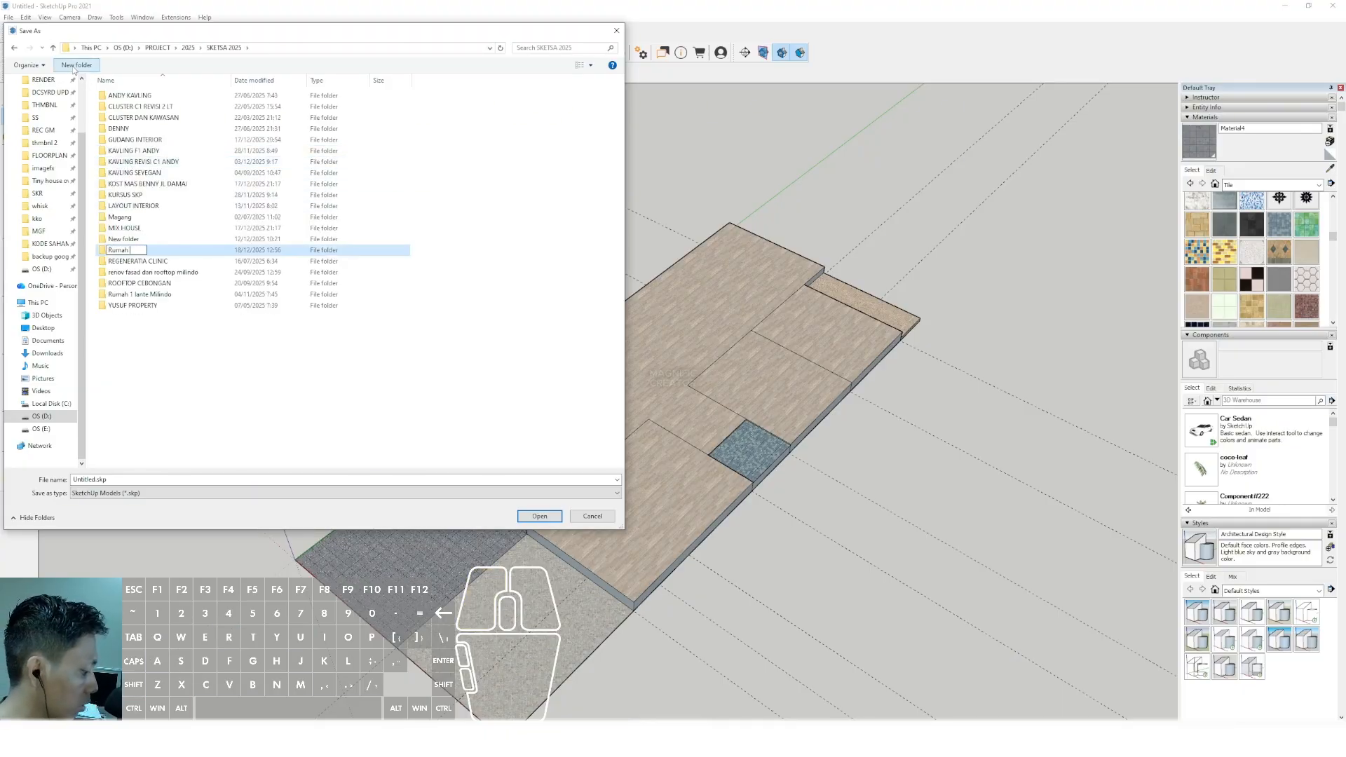
Create a folder named "Rumah 6x15" inside SKETSA 2025 and open it.
text(Rumah 6)
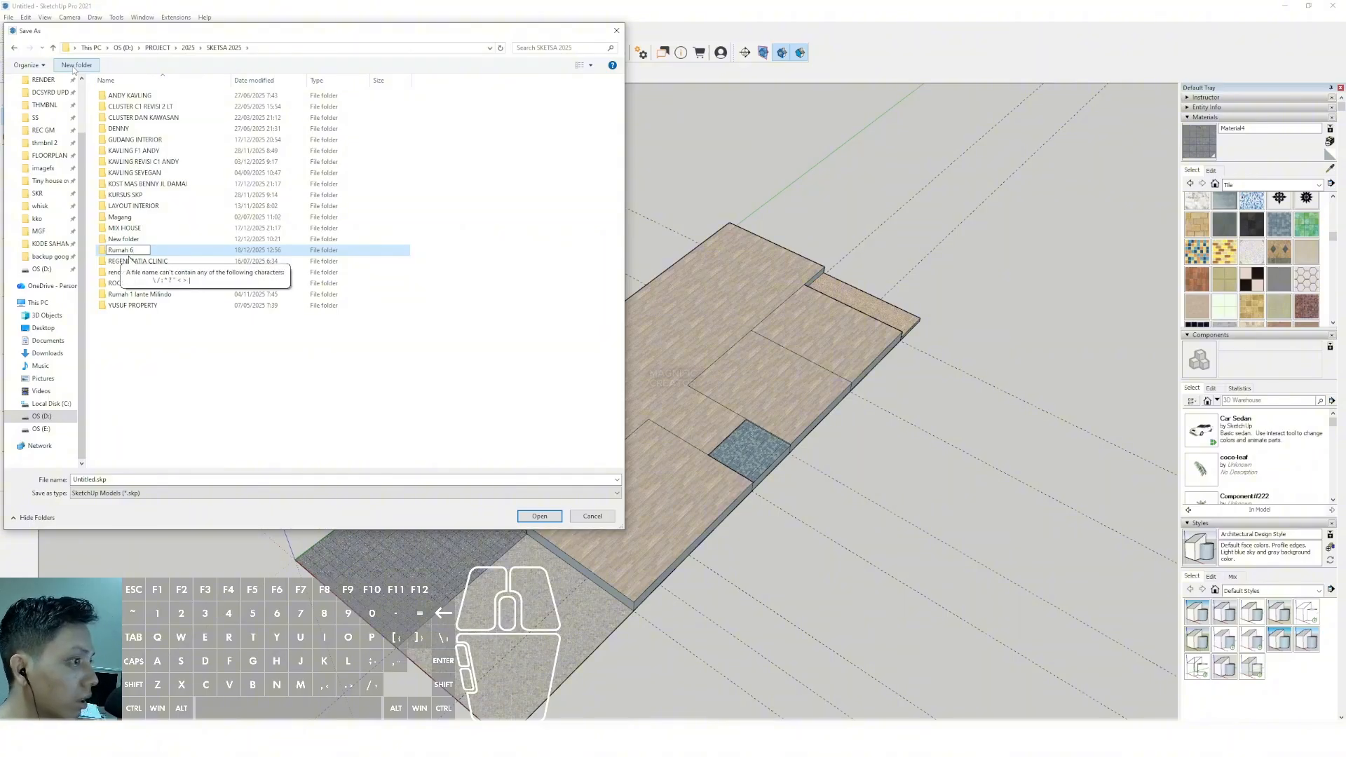
text(*x15)
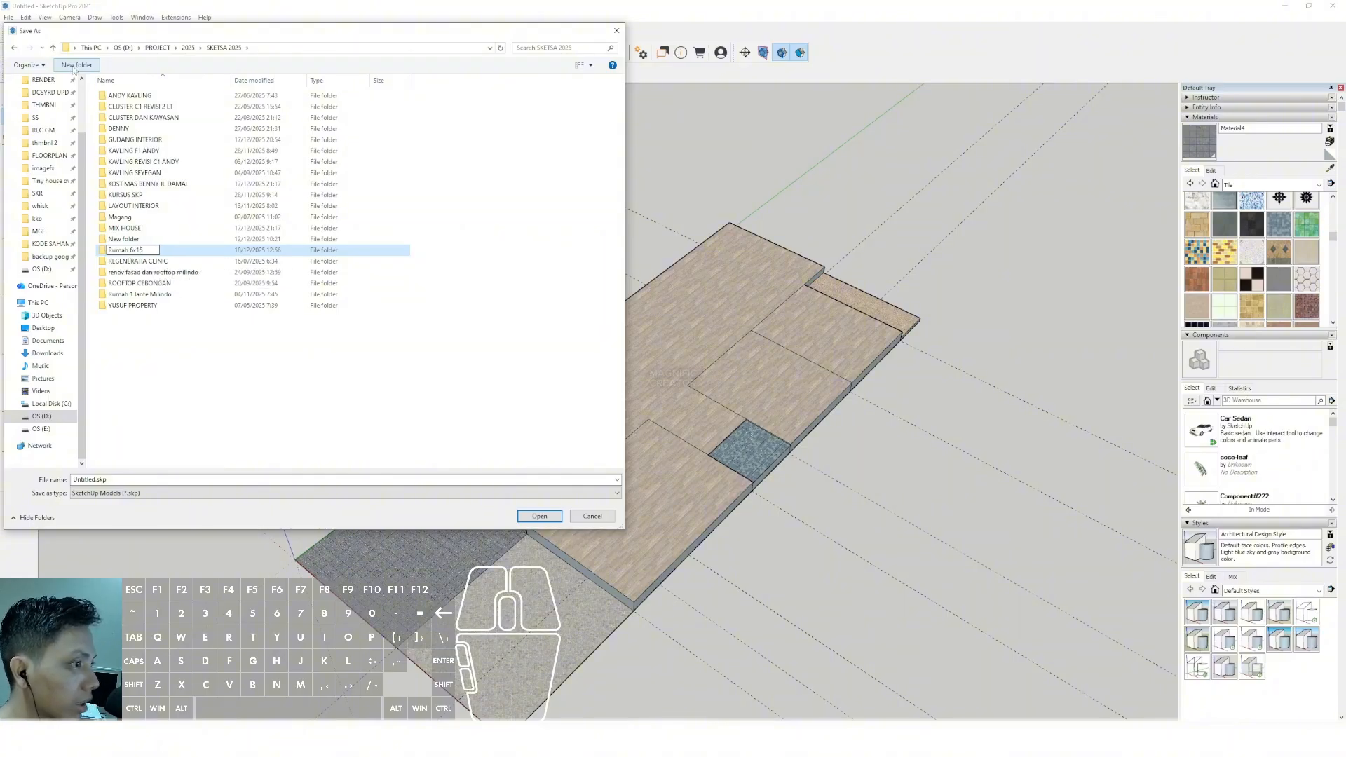
key(Return)
key(Return)
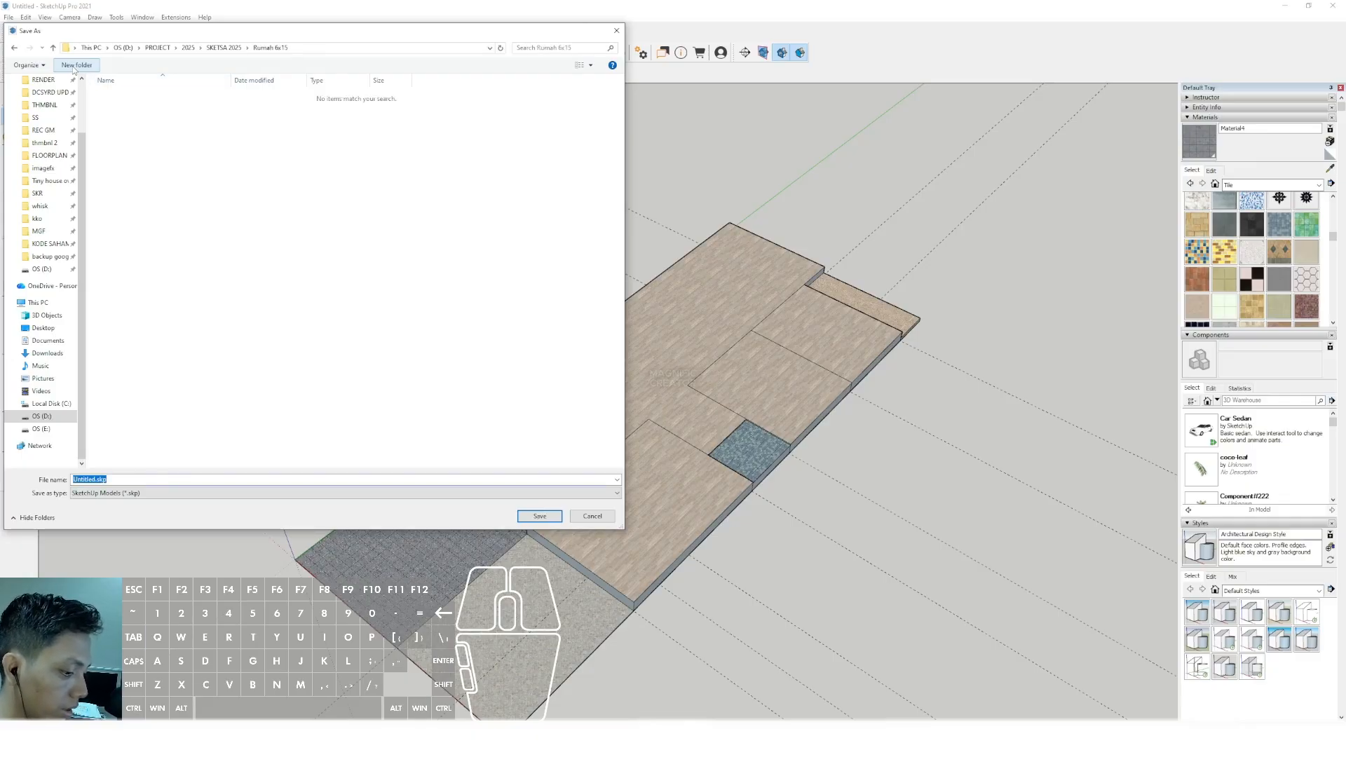
Save the model in the new folder under the name "rumah 6 x 15".
text(rumah)
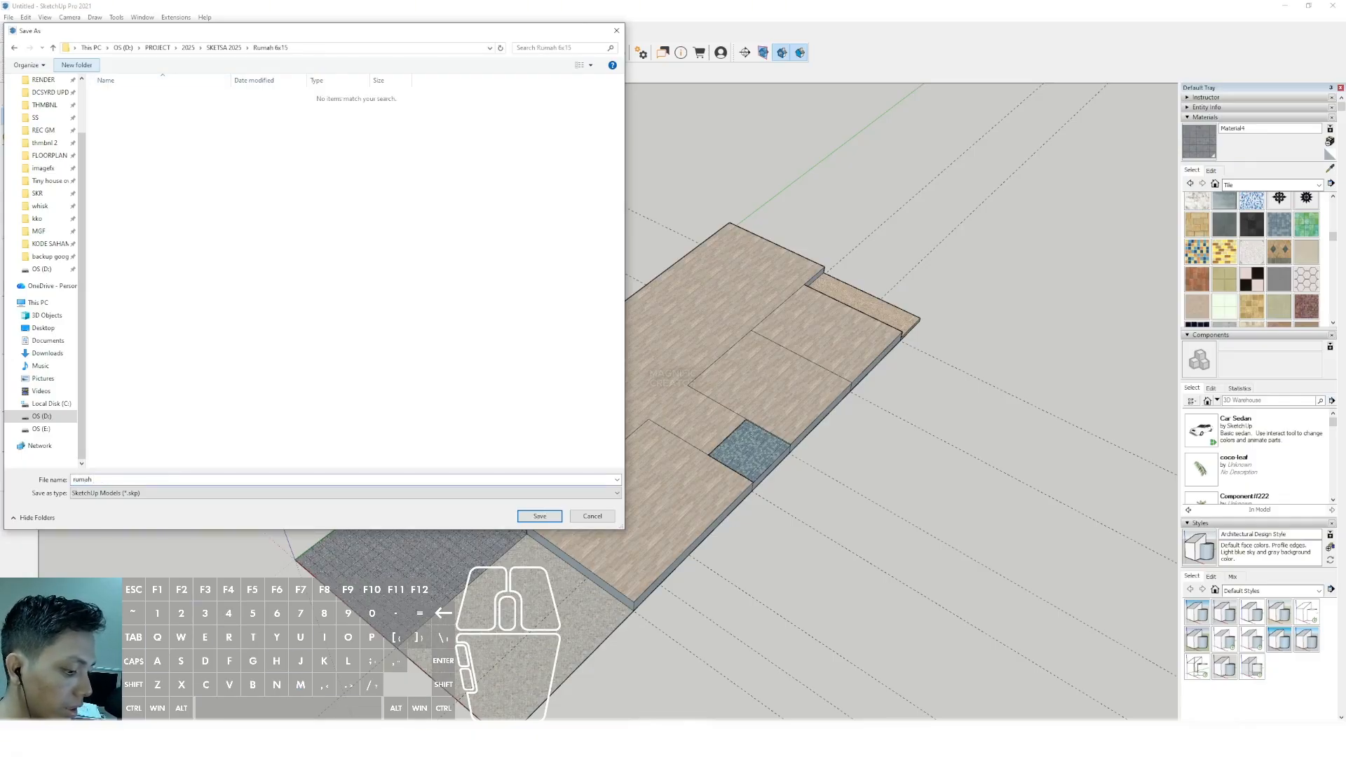
text( 6x)
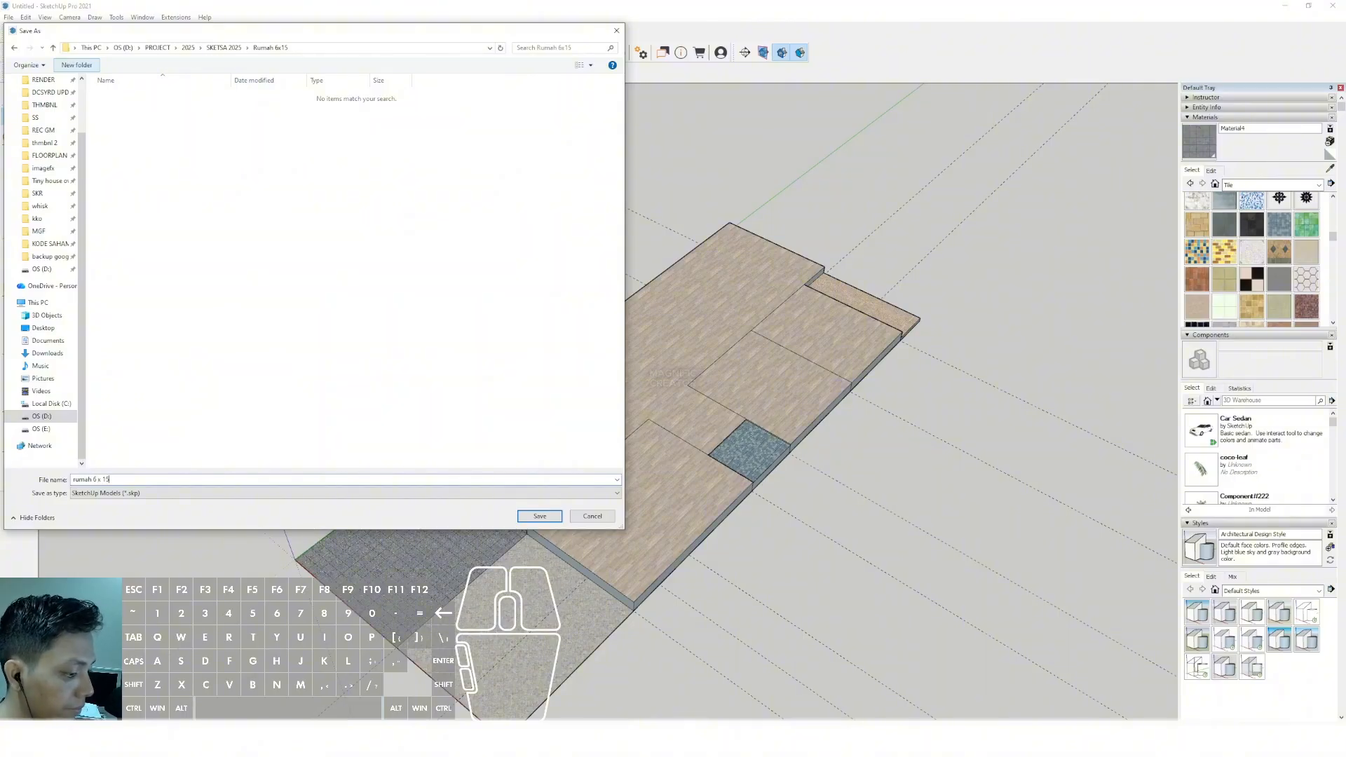
key(Return)
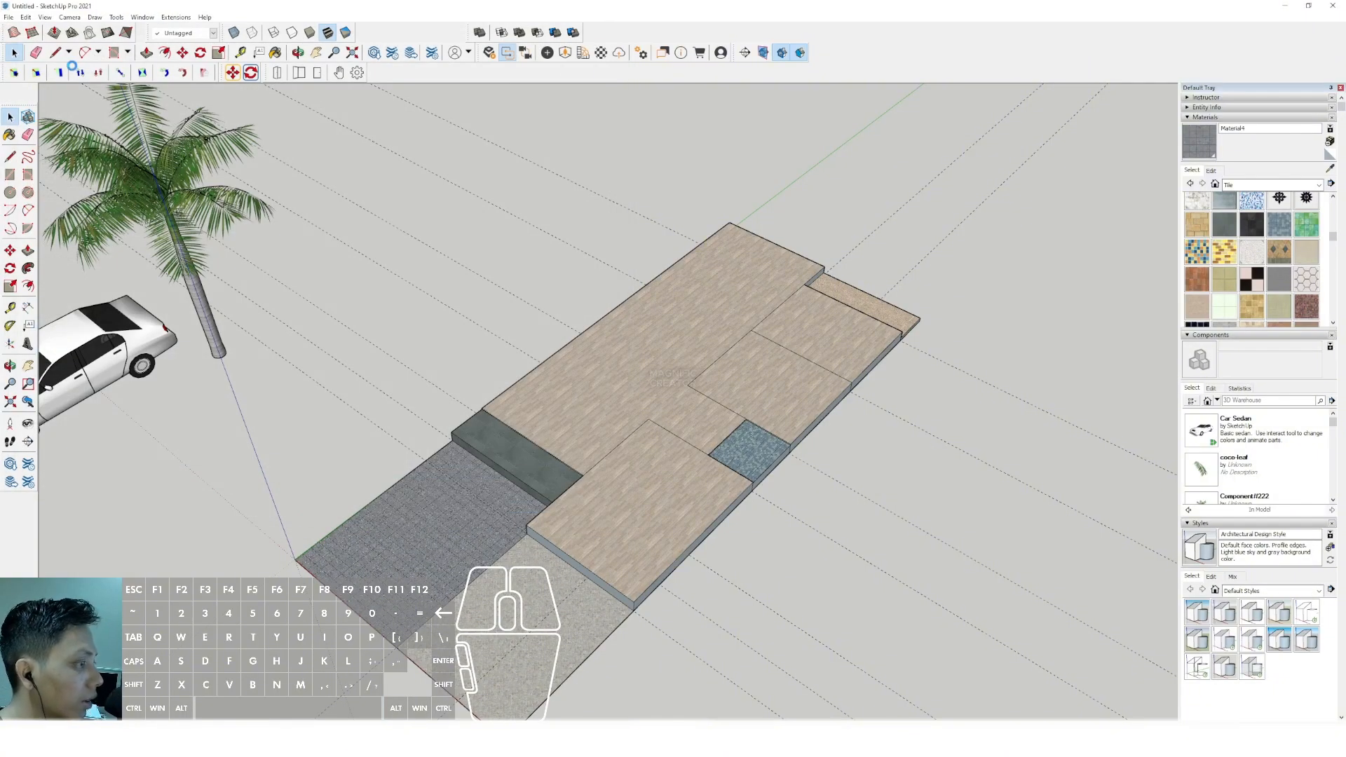
mouse_move(677, 426)
middle_down()
mouse_move(589, 450)
mouse_move(636, 456)
mouse_move(633, 406)
mouse_move(568, 351)
mouse_move(580, 388)
middle_up()
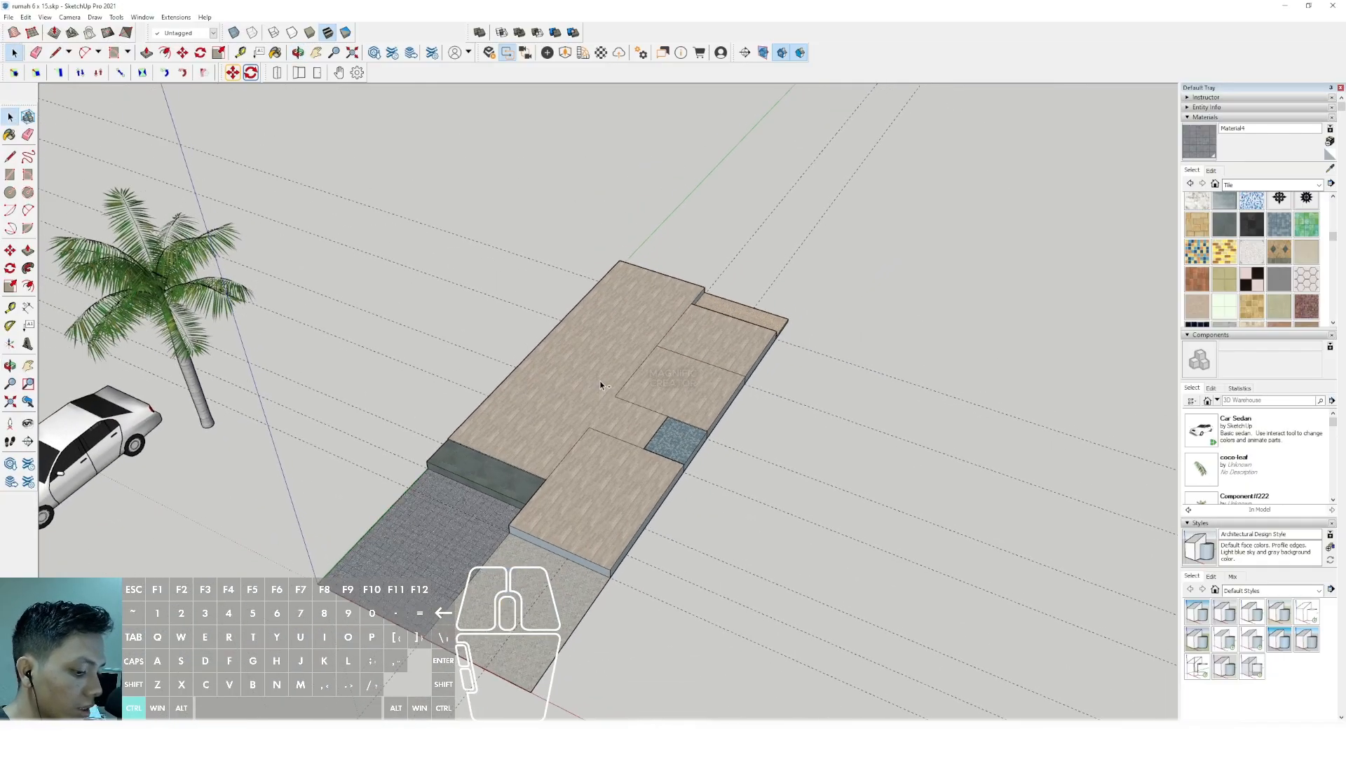
click(469, 156)
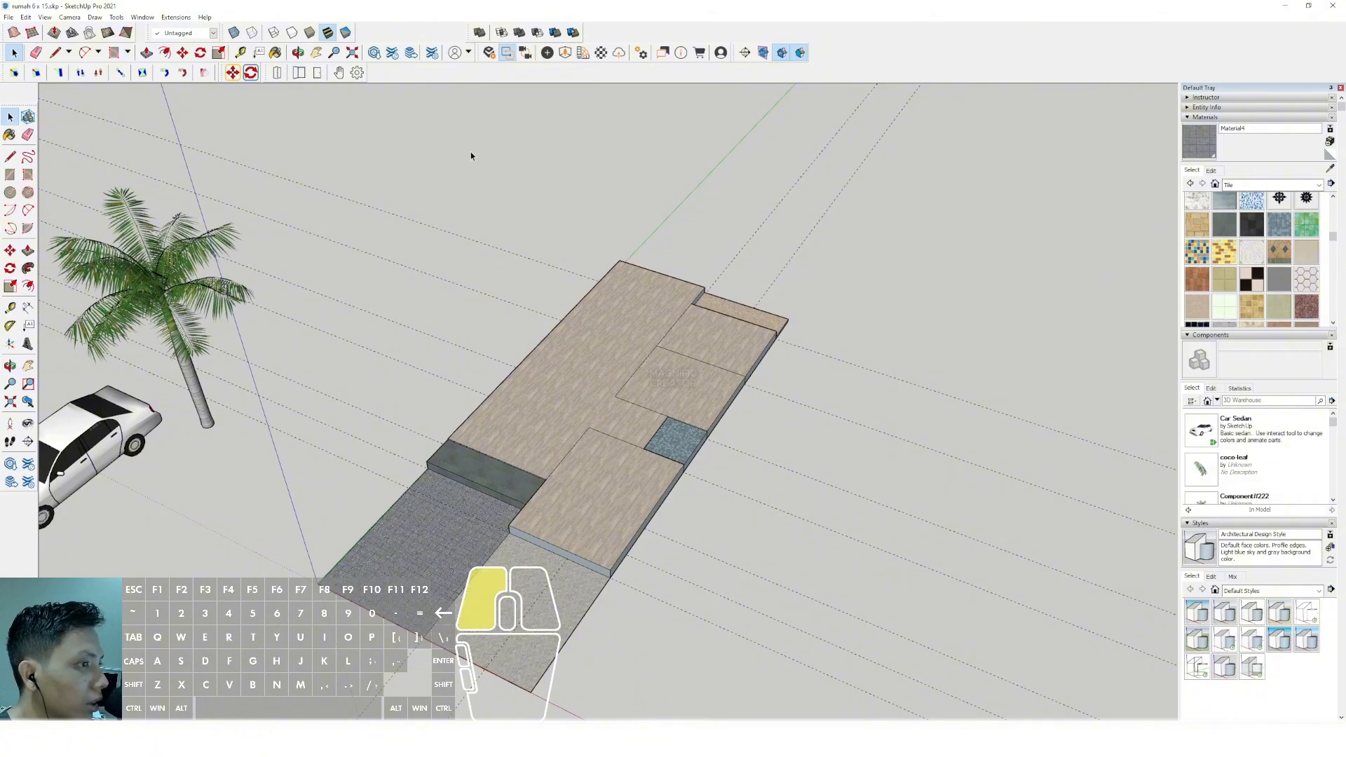
click(28, 175)
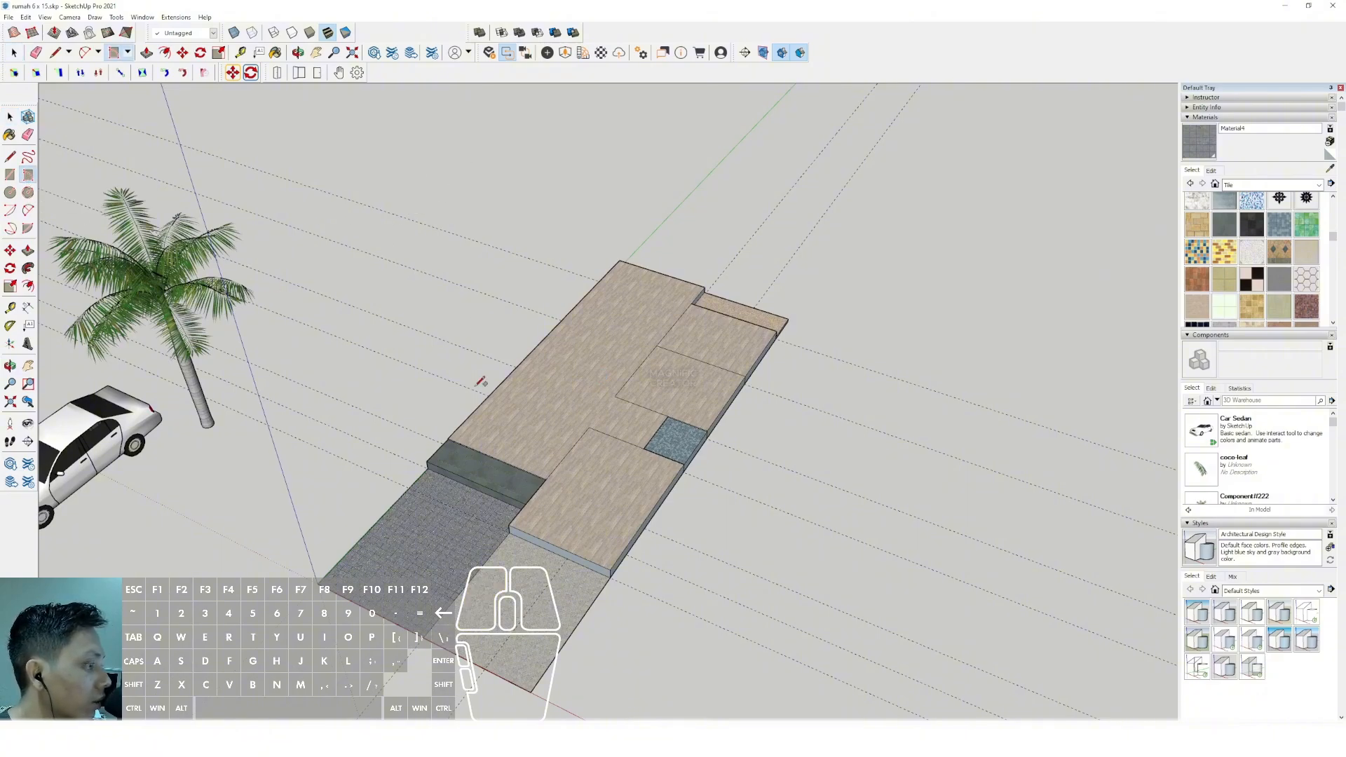
scroll(483, 442, up, 4)
scroll(500, 459, up, 3)
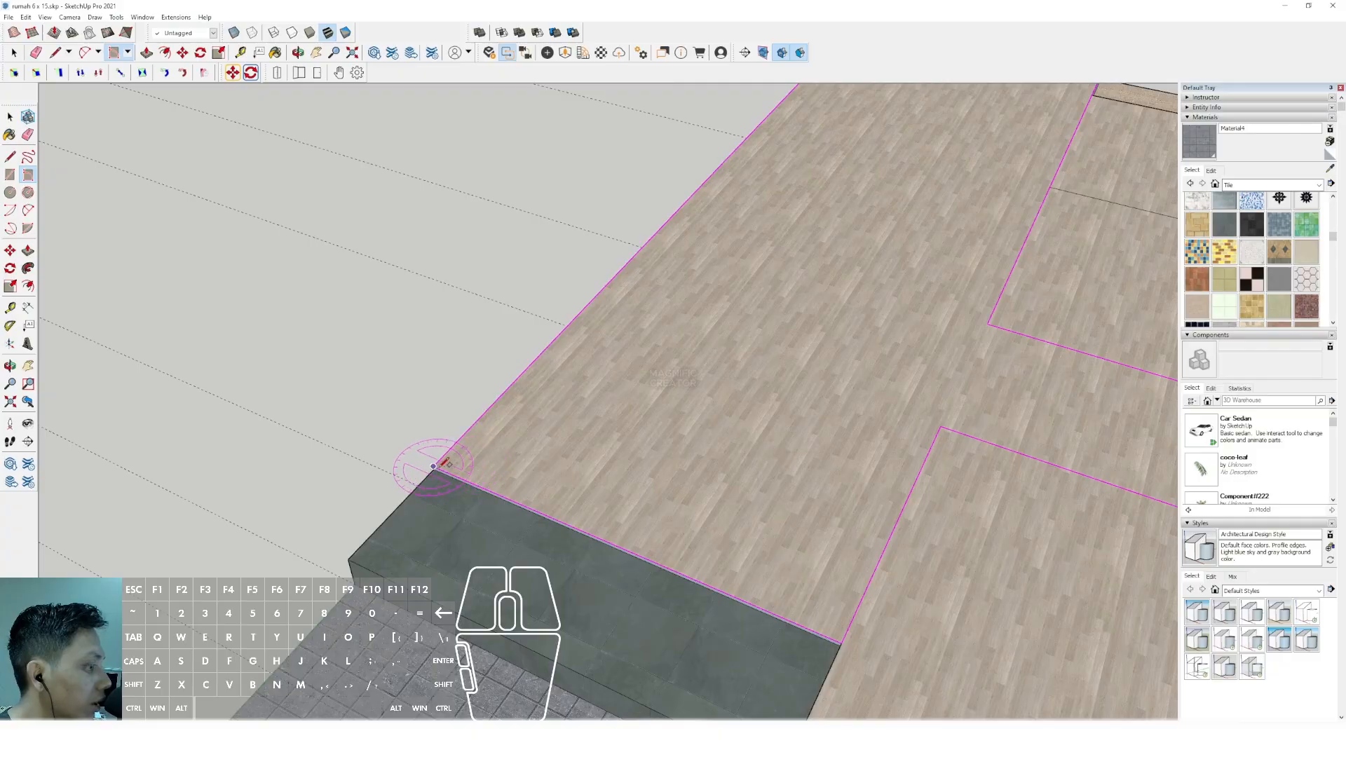
click(433, 466)
scroll(550, 399, down, 6)
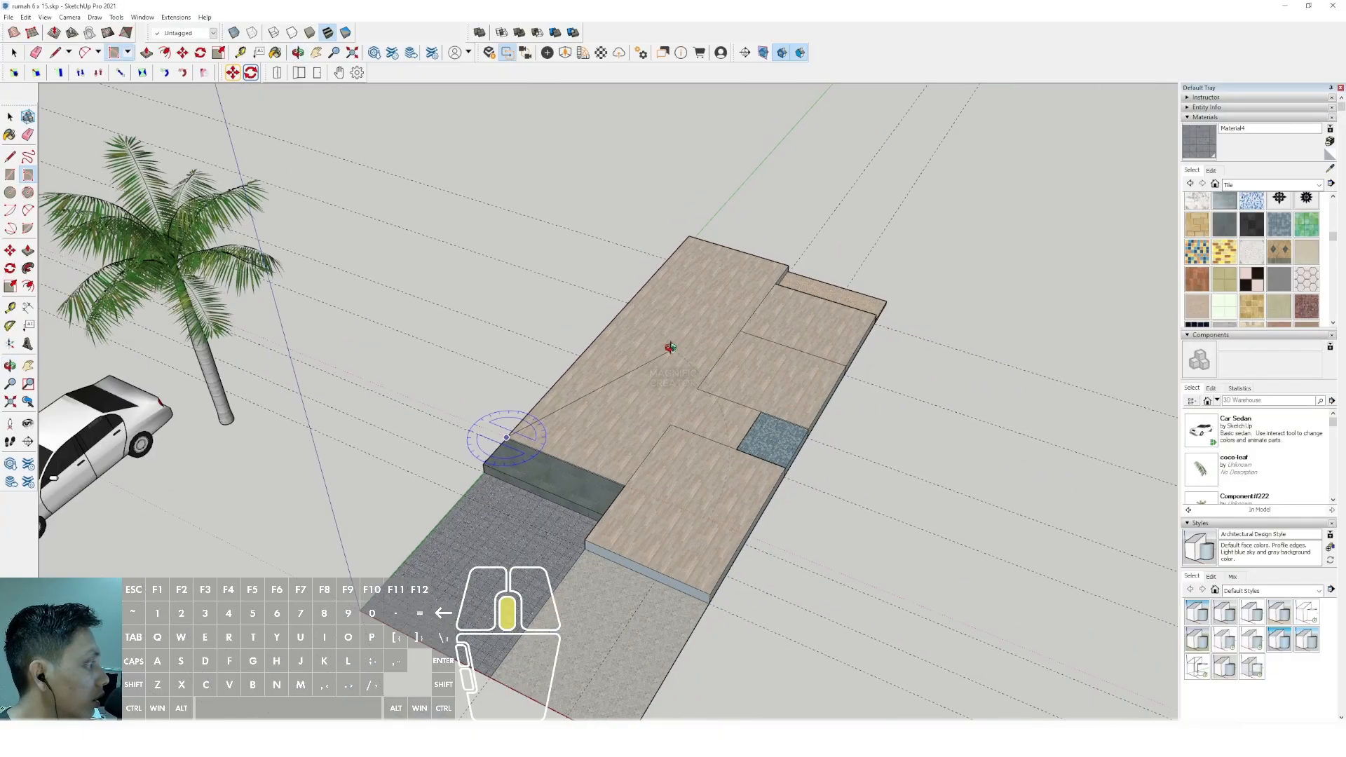
mouse_move(670, 347)
middle_down()
mouse_move(751, 373)
mouse_move(802, 364)
mouse_move(790, 309)
mouse_move(706, 322)
mouse_move(703, 339)
middle_up()
key(space)
scroll(617, 315, up, 1)
shift+middle_drag(577, 385, 546, 404)
click(464, 116)
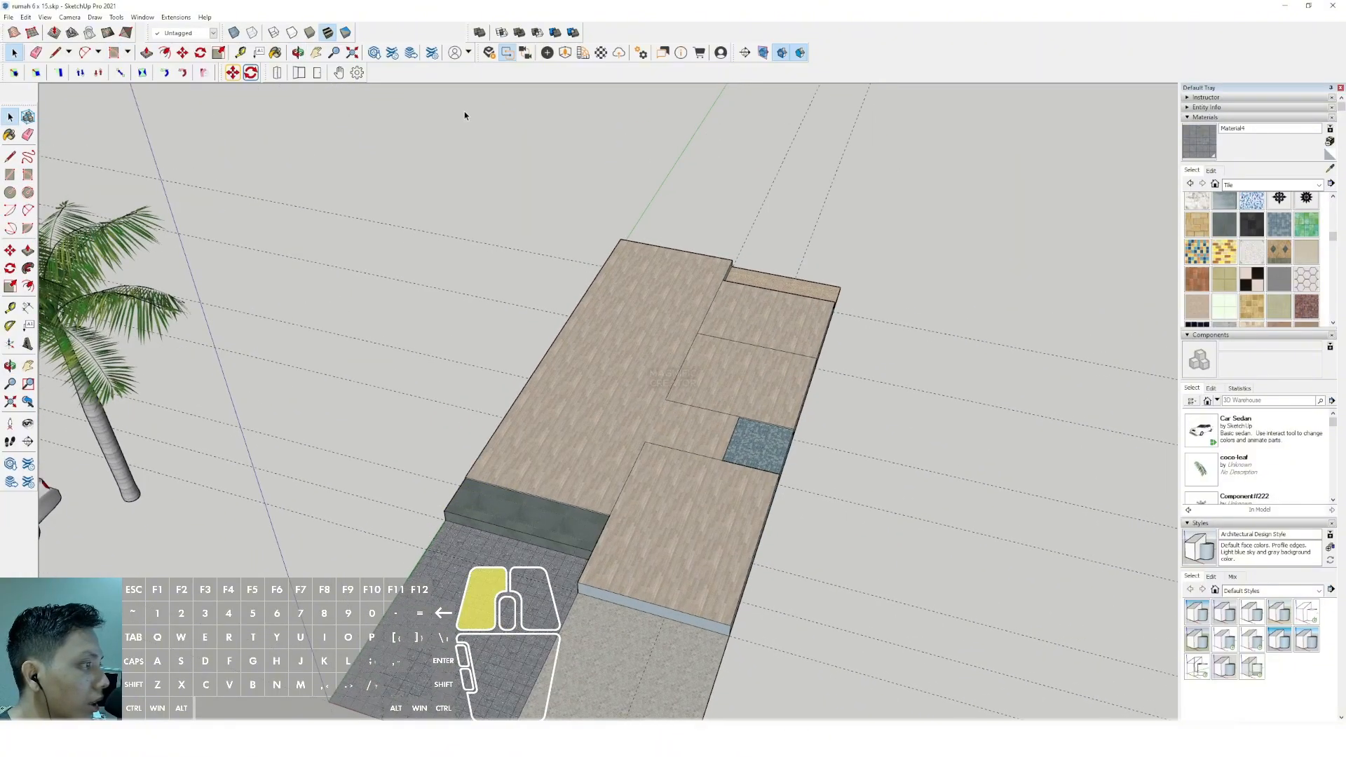
Trace the long side edge and the stepped rear edges of the raised floor with the Line tool.
click(11, 155)
scroll(519, 417, up, 4)
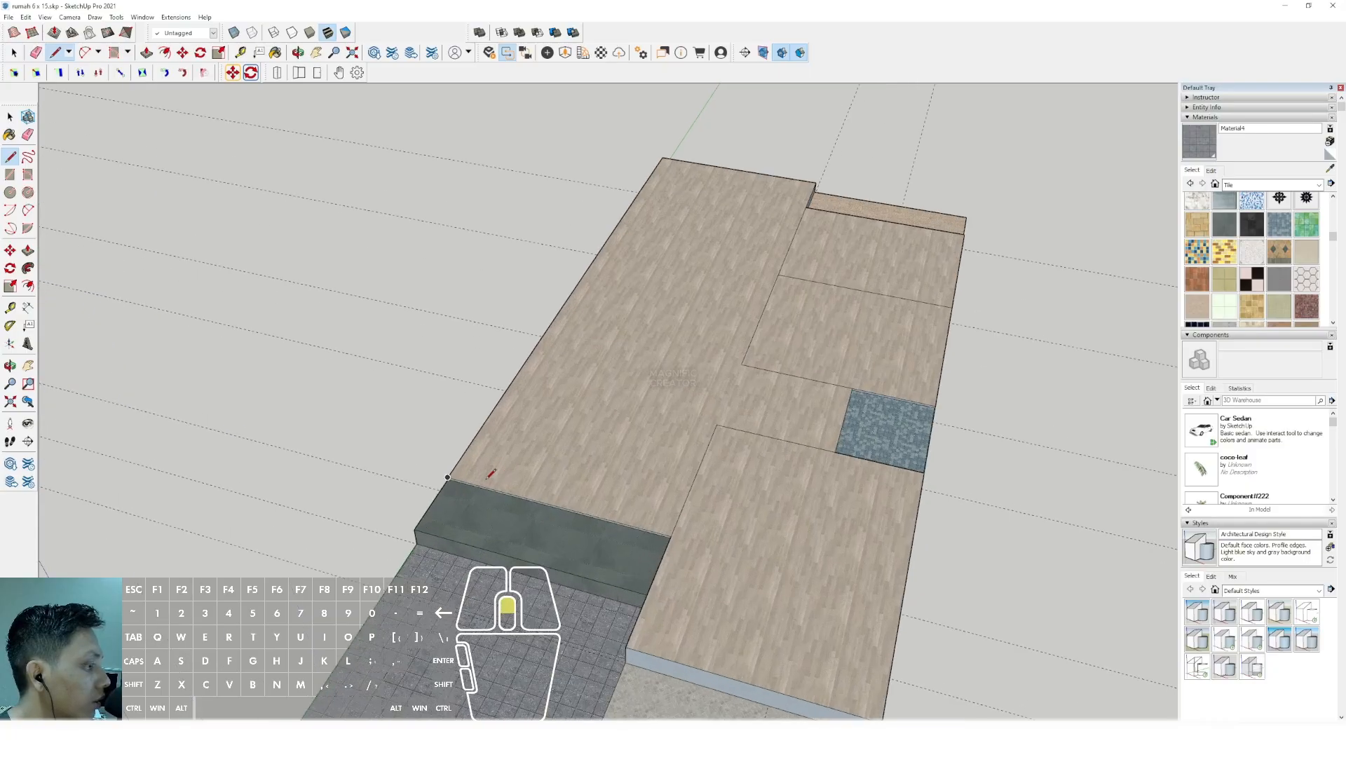
scroll(538, 364, down, 2)
middle_drag(685, 211, 624, 284)
scroll(595, 282, up, 2)
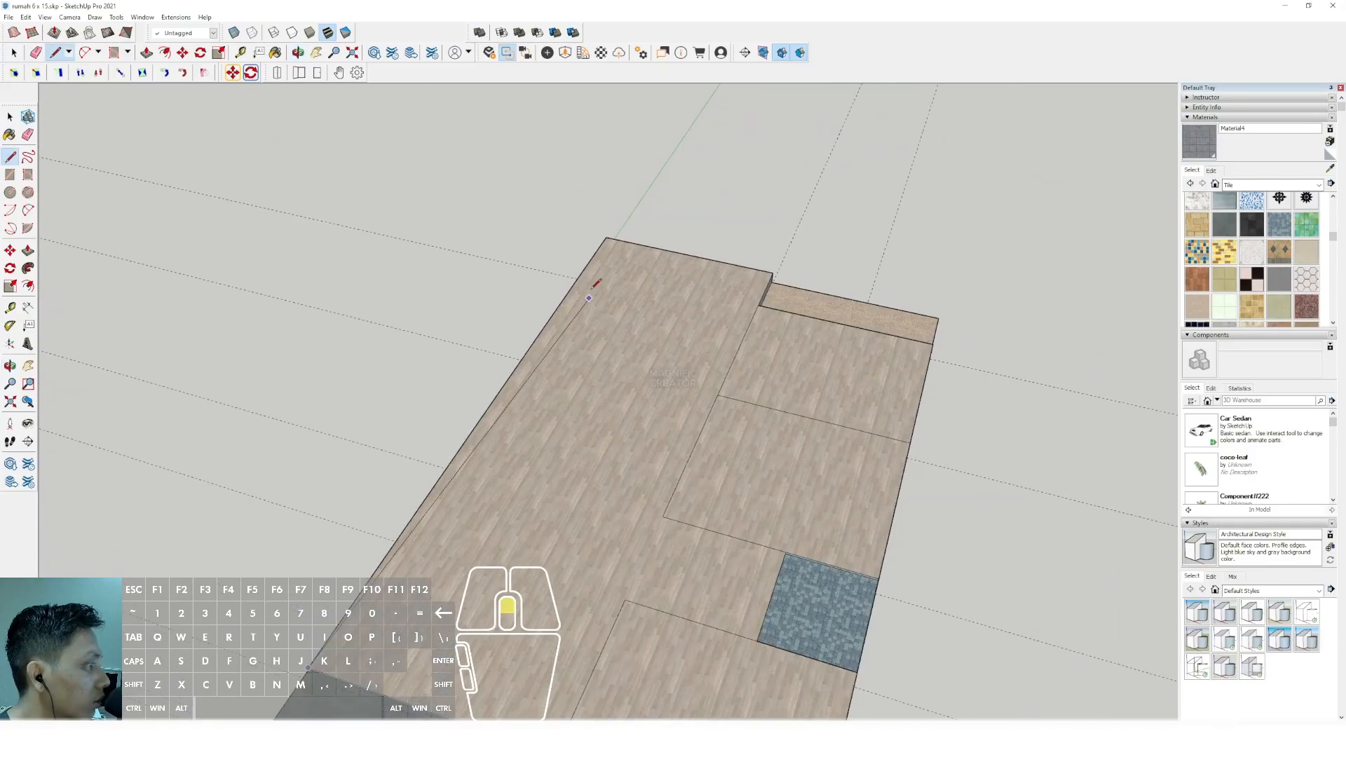
shift+middle_drag(827, 250, 701, 280)
scroll(700, 280, up, 3)
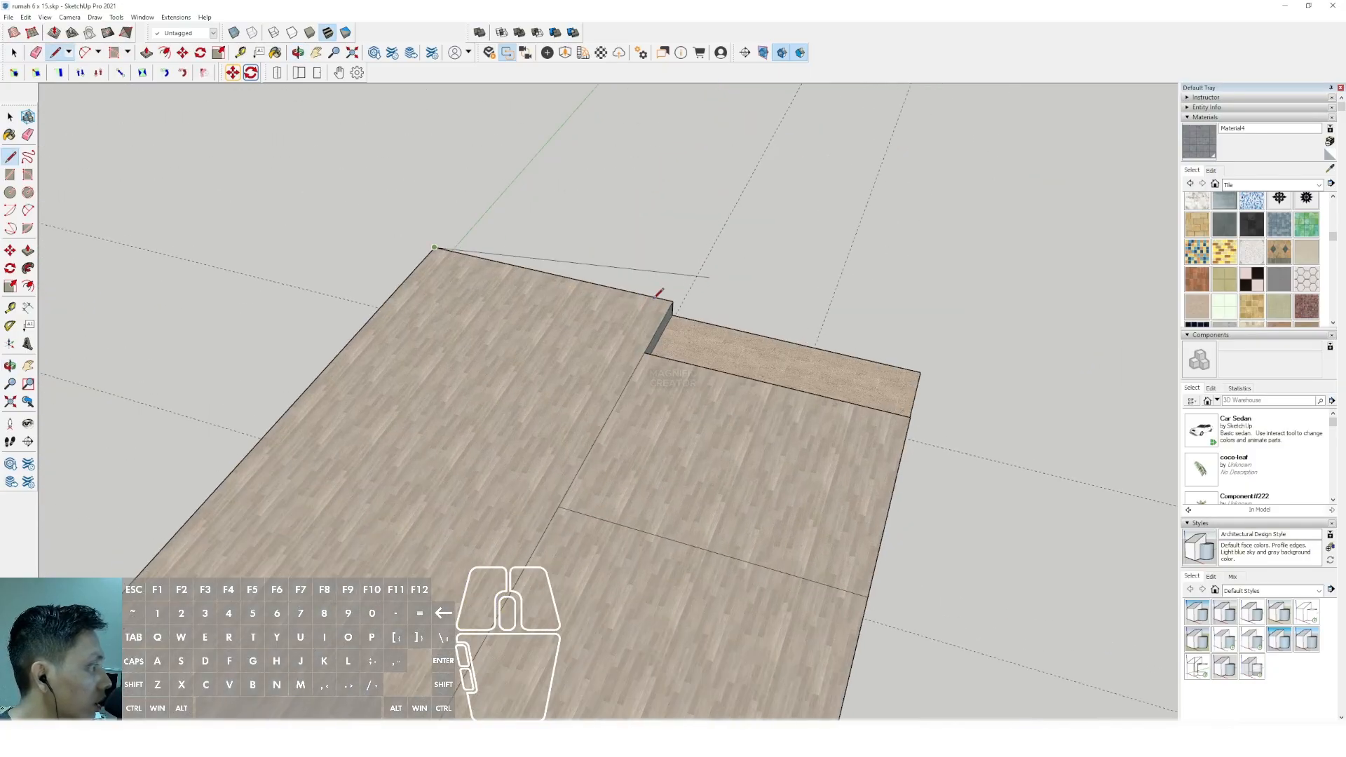
scroll(672, 300, down, 2)
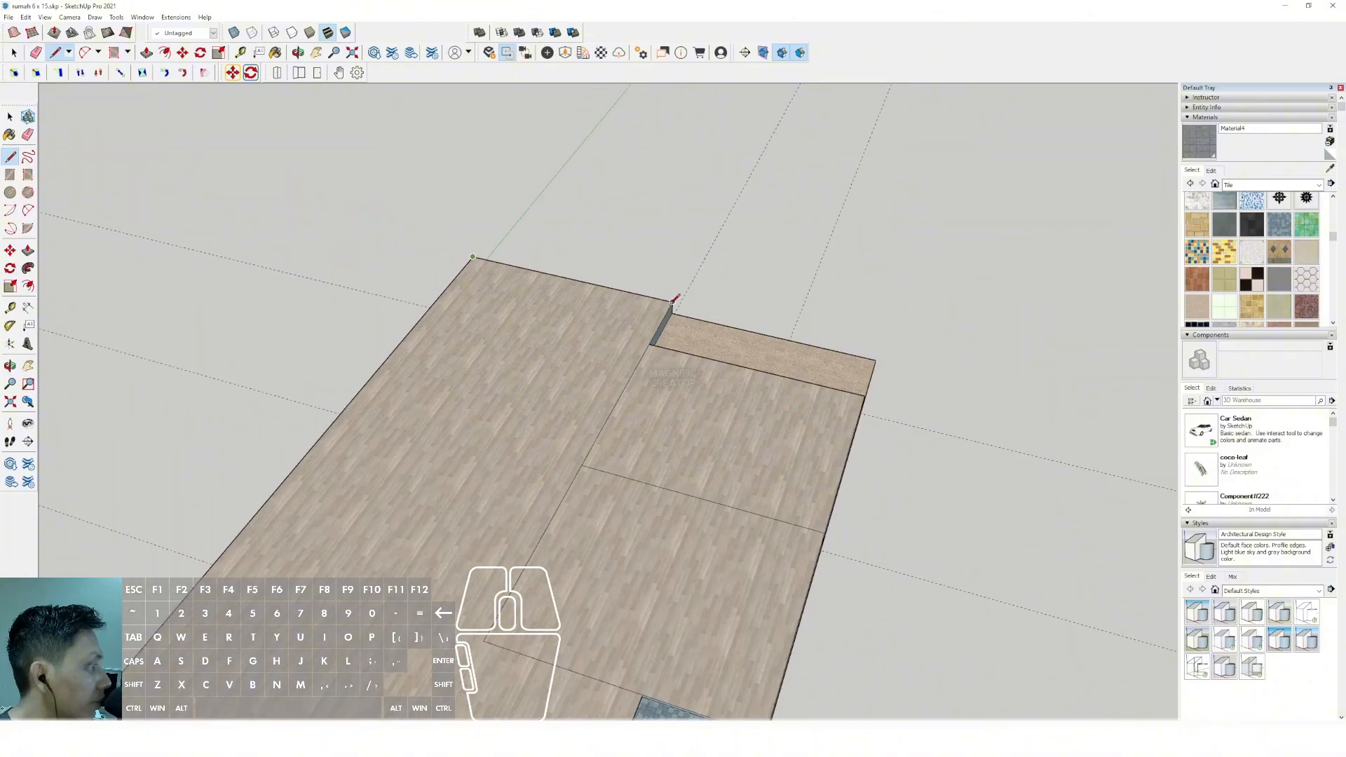
click(672, 300)
scroll(662, 319, up, 2)
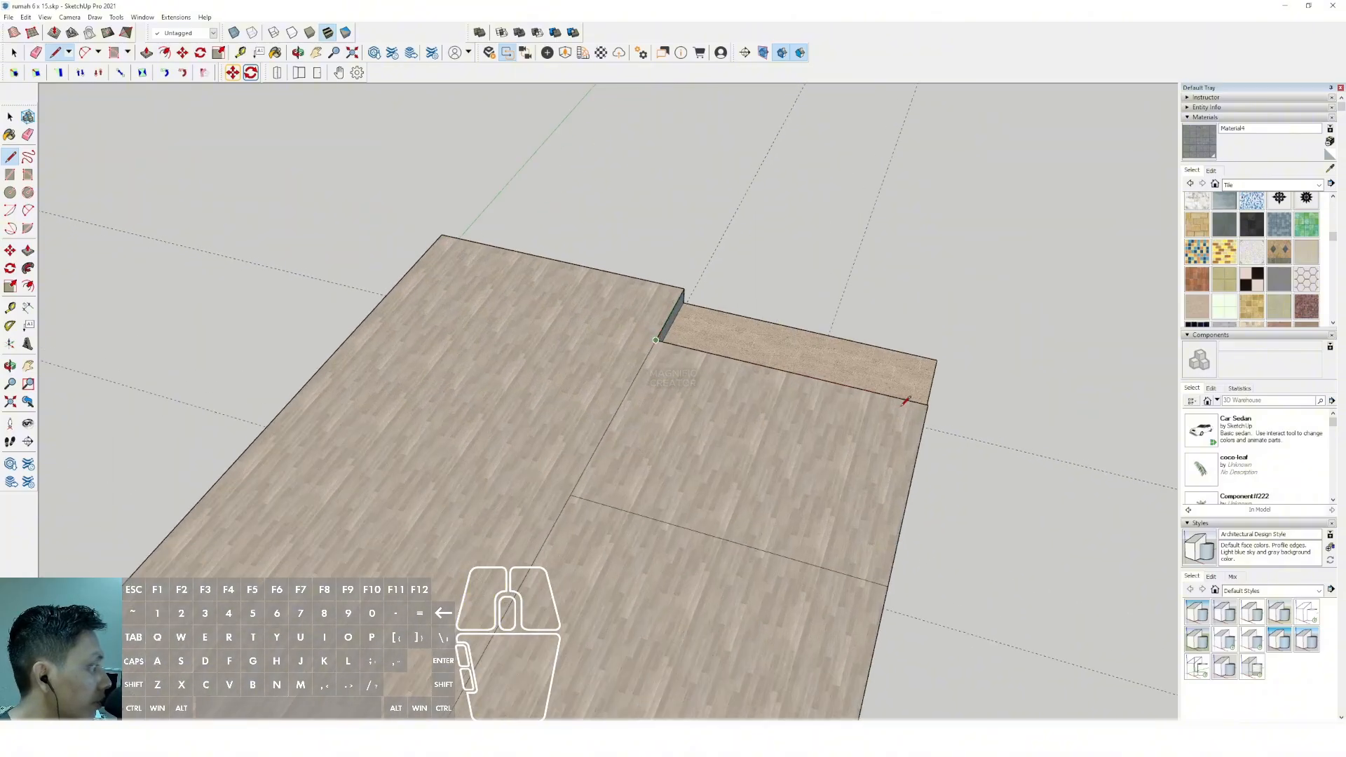
shift+middle_drag(852, 395, 850, 394)
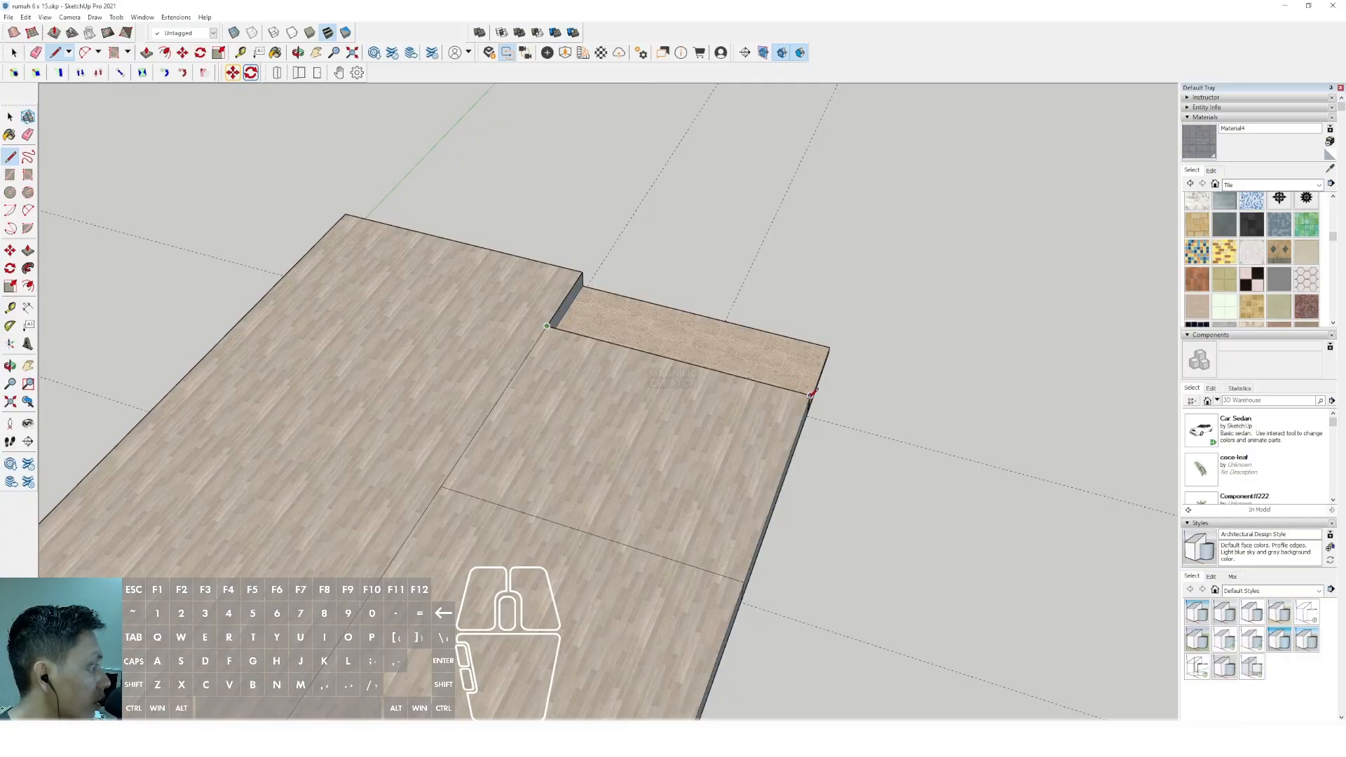
Close the outline along the other long side and the stepped front edges, forming one face over the raised floor.
scroll(771, 410, down, 5)
scroll(736, 421, up, 5)
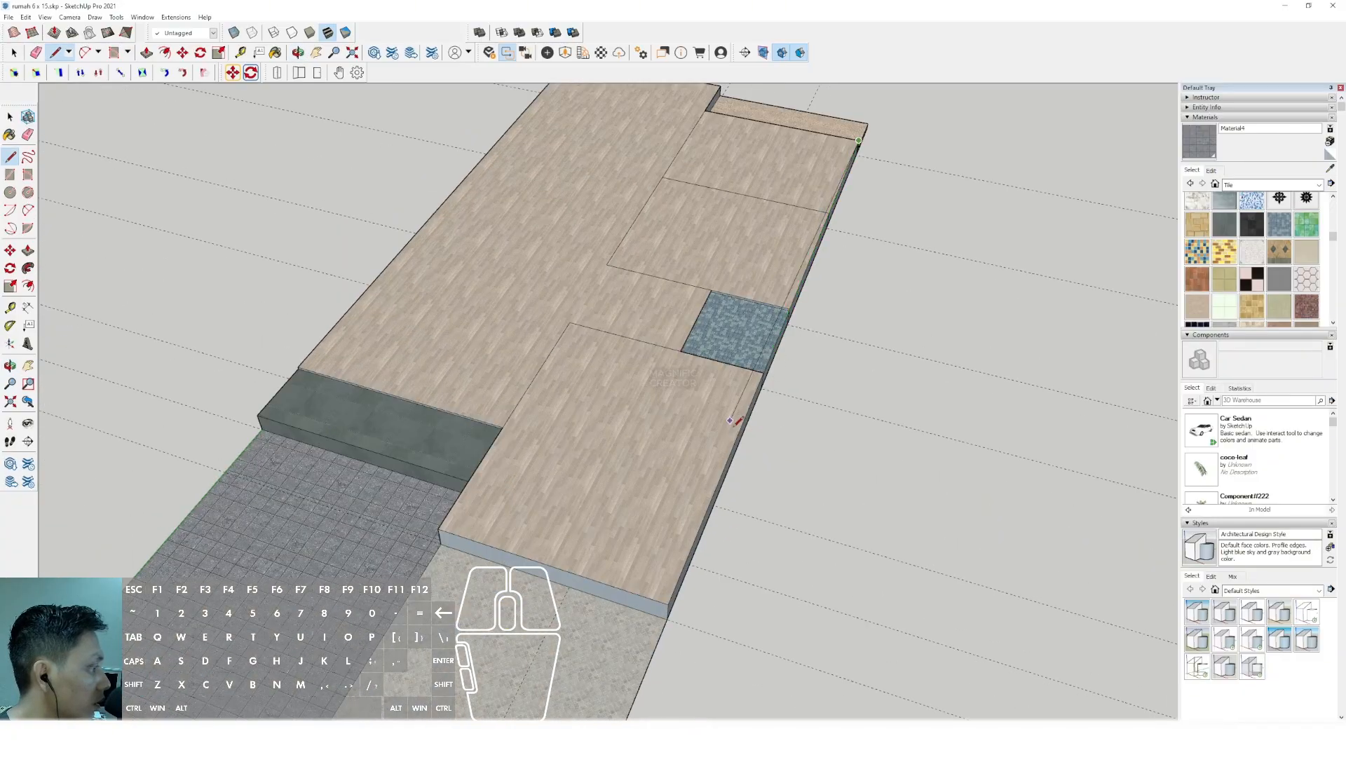
shift+scroll(739, 435, down, 2)
shift+middle_drag(738, 443, 762, 379)
shift+scroll(706, 504, up, 2)
shift+click(708, 515)
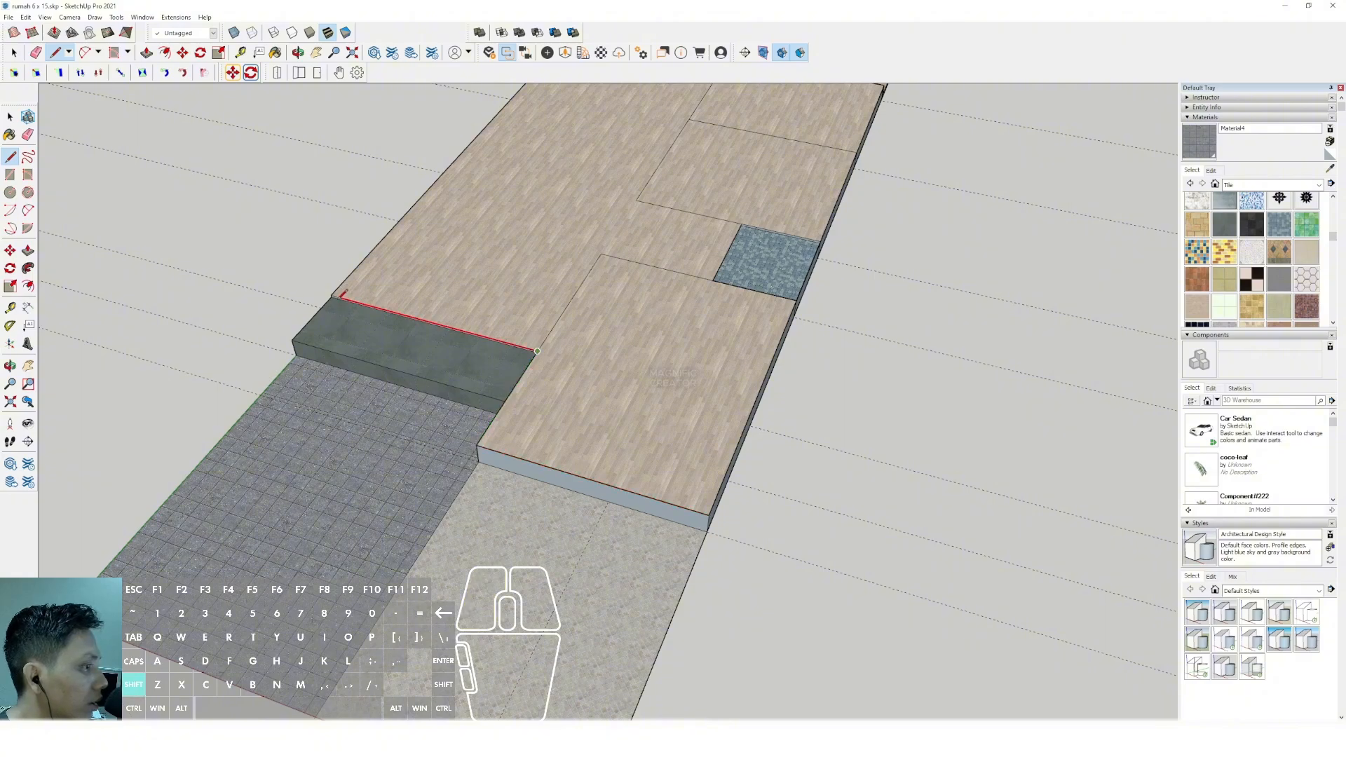
shift+click(331, 296)
shift+scroll(490, 358, down, 2)
shift+middle_drag(524, 371, 566, 476)
key(space)
Offset the new face's outline inward by the wall thickness around the whole floor.
scroll(759, 335, up, 4)
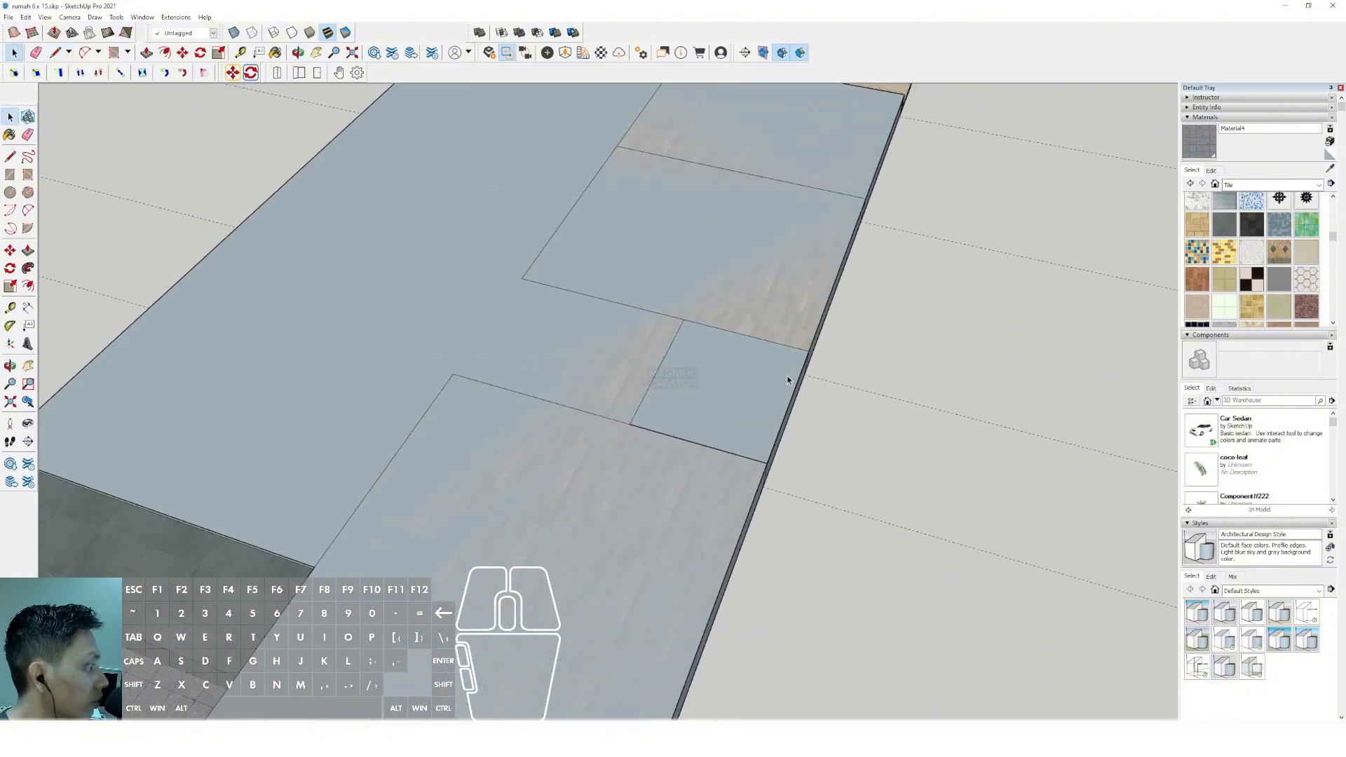
double_click(787, 380)
scroll(746, 394, down, 2)
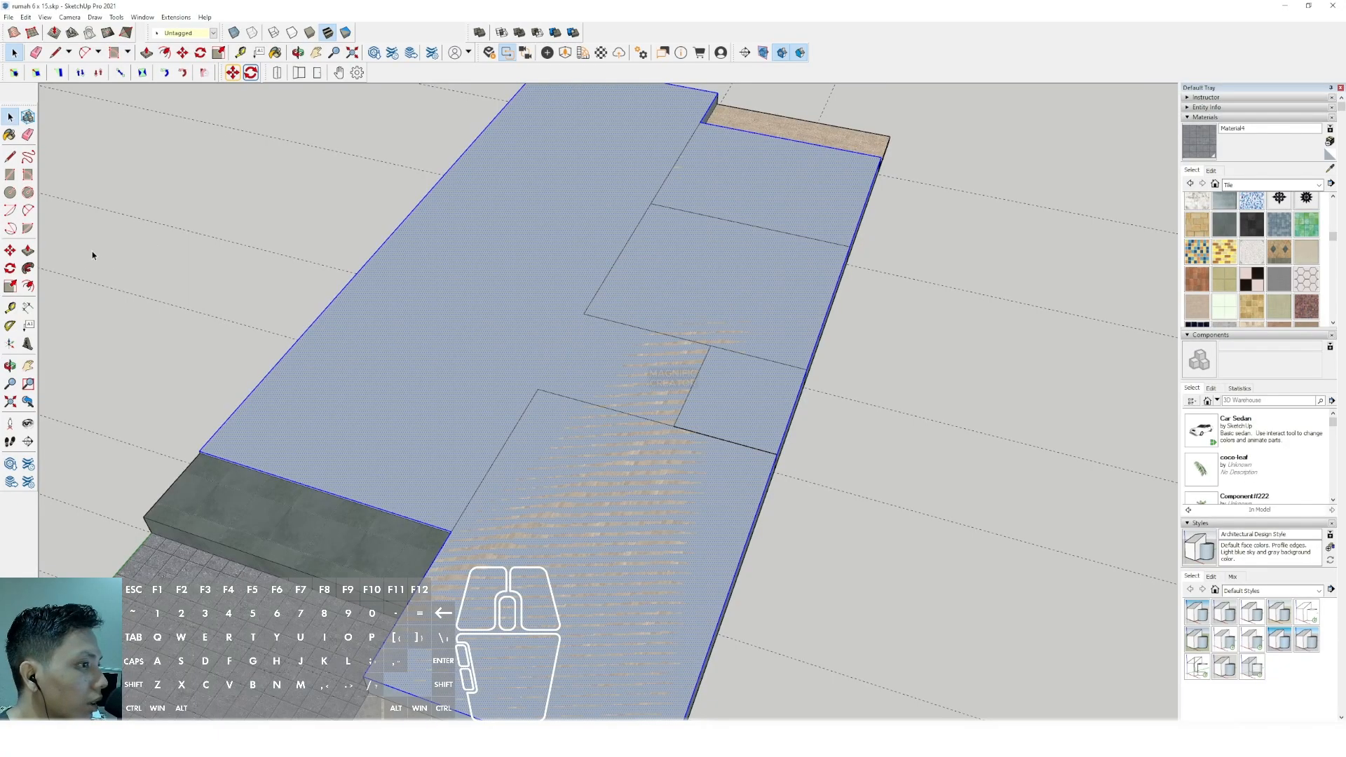
click(28, 286)
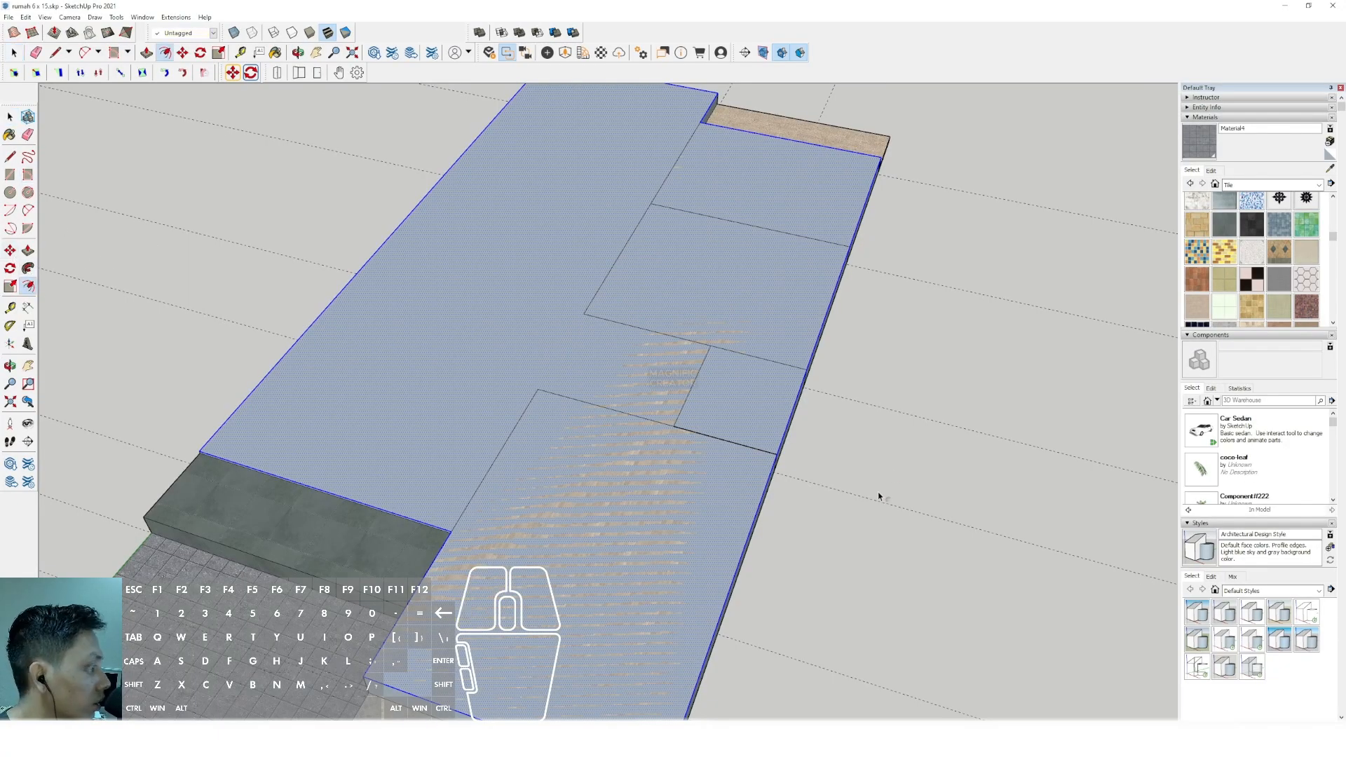
scroll(771, 429, up, 4)
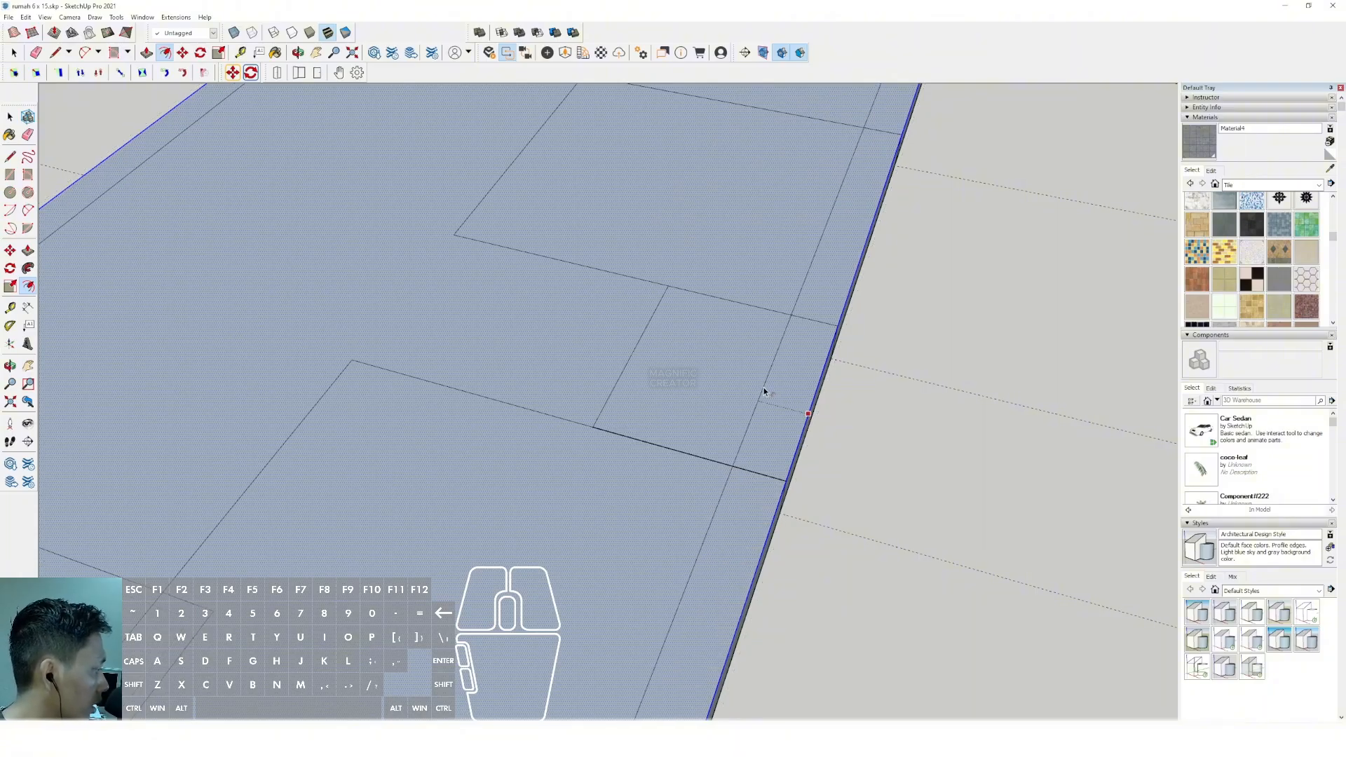
key(Return)
key(space)
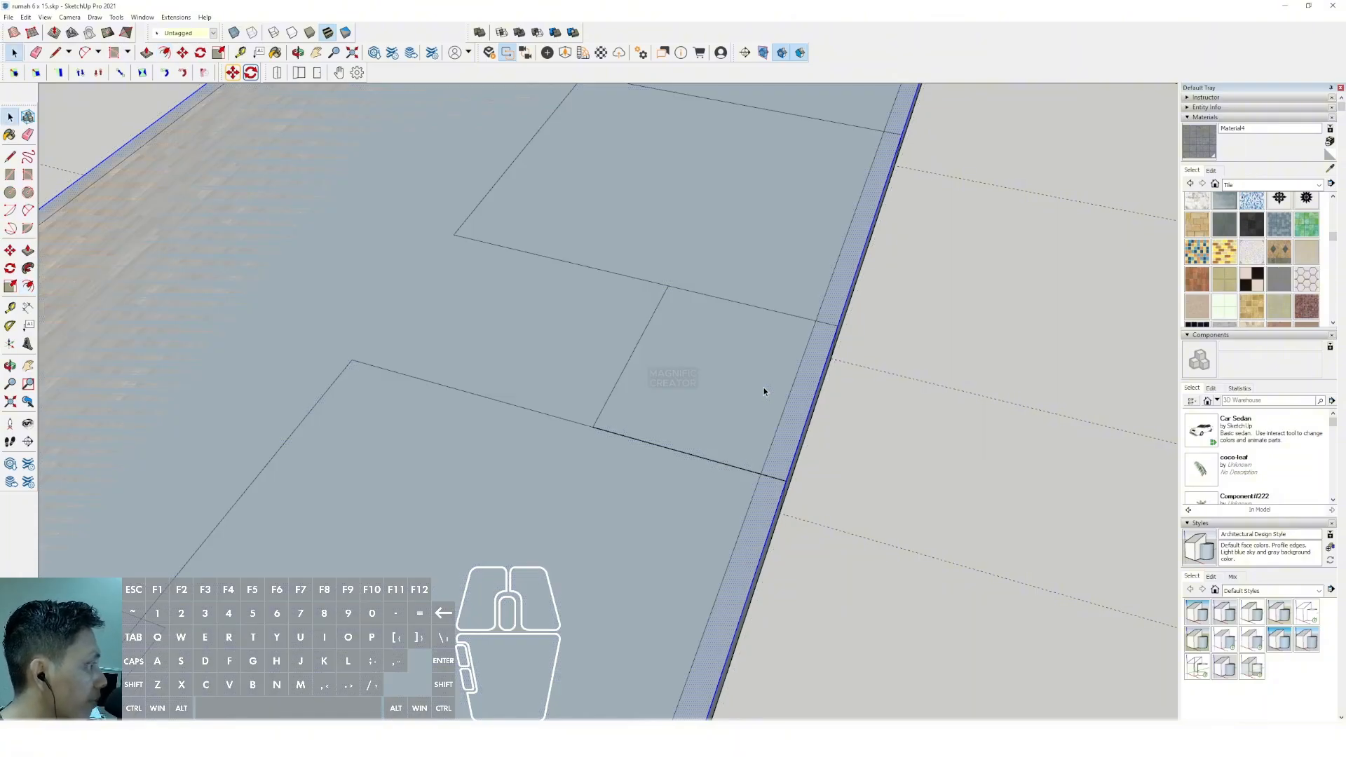
Erase the inner face so only the wall strip is left around the wood floor.
scroll(691, 474, down, 3)
right_click(702, 404)
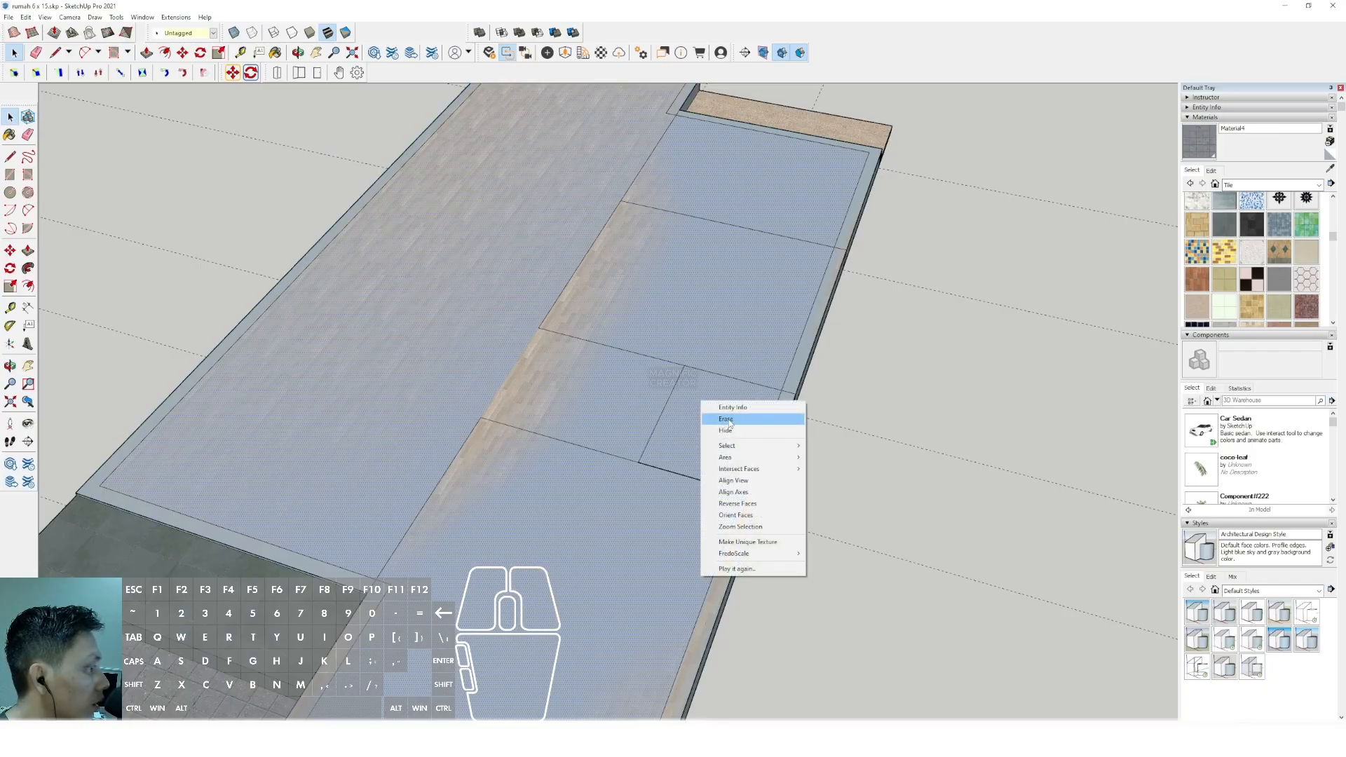
click(728, 419)
scroll(760, 415, down, 3)
scroll(794, 382, up, 2)
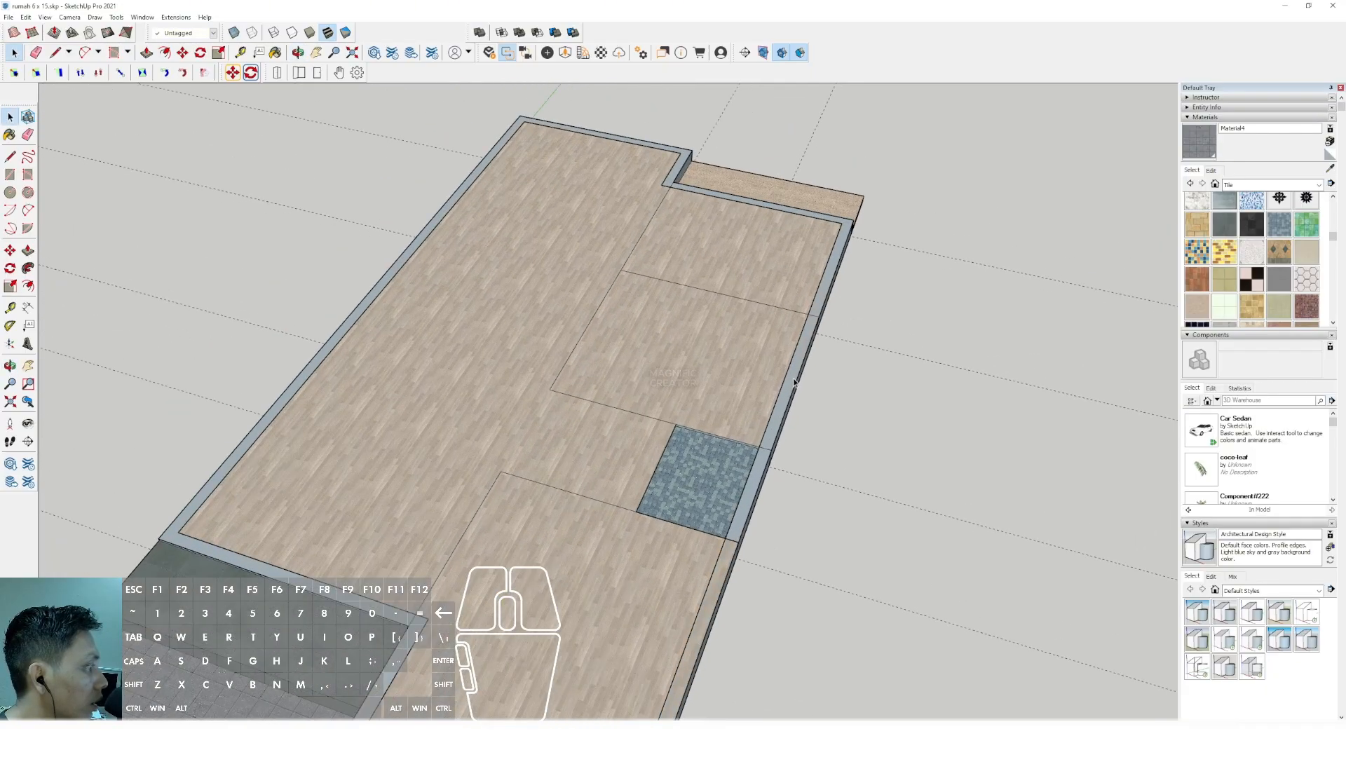
Push/pull the perimeter strip upward to raise the outer walls of the house.
scroll(774, 378, down, 2)
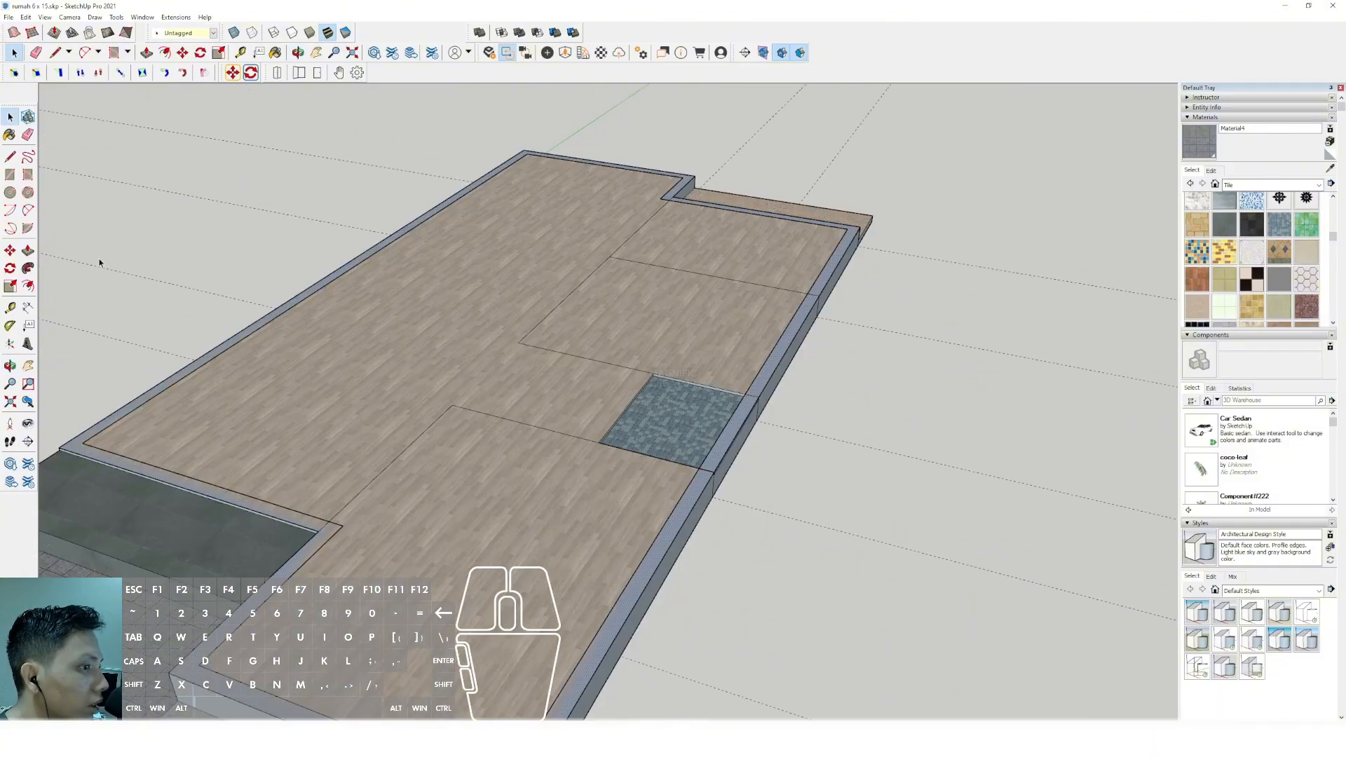
click(28, 250)
click(768, 366)
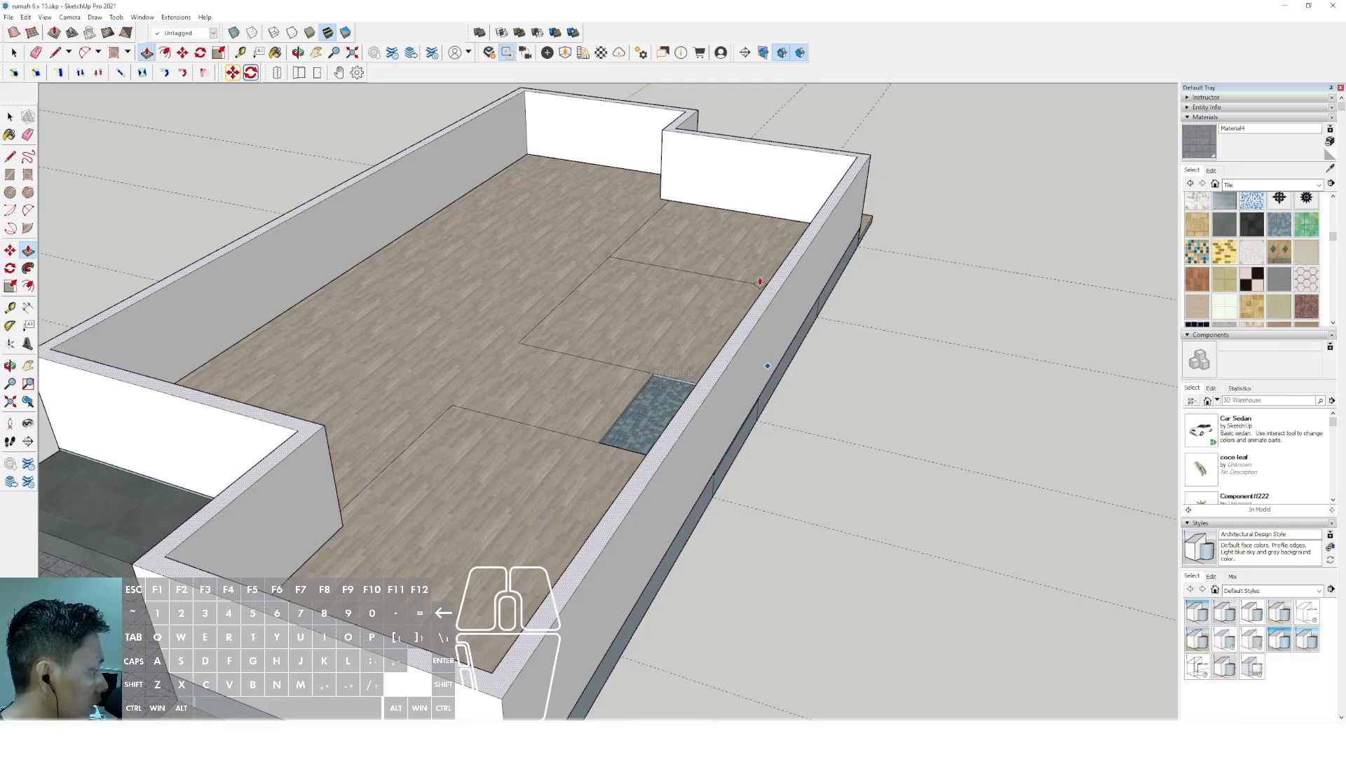
key(Return)
key(space)
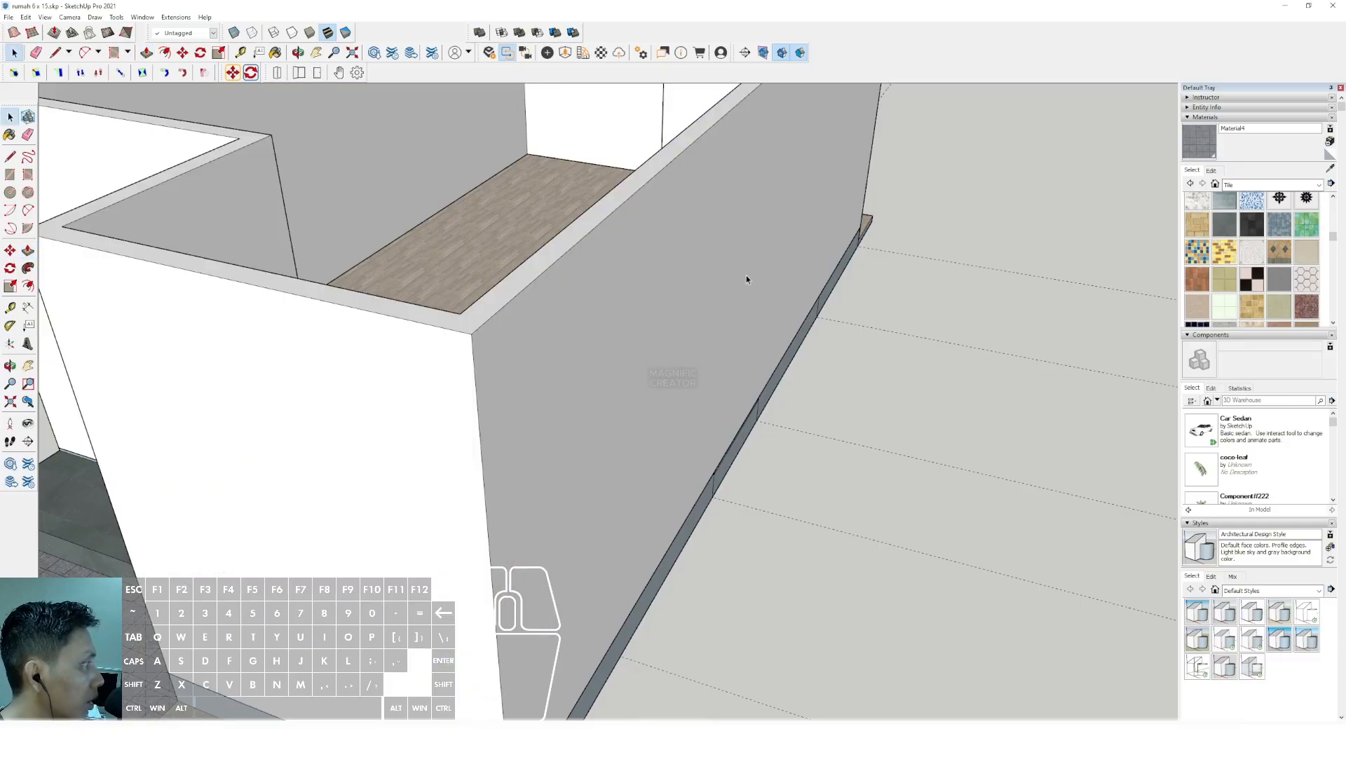
Select all of the connected wall geometry and make it a group.
scroll(745, 275, down, 4)
shift+middle_drag(732, 271, 662, 305)
scroll(706, 246, up, 2)
triple_click(706, 245)
right_click(697, 221)
click(735, 309)
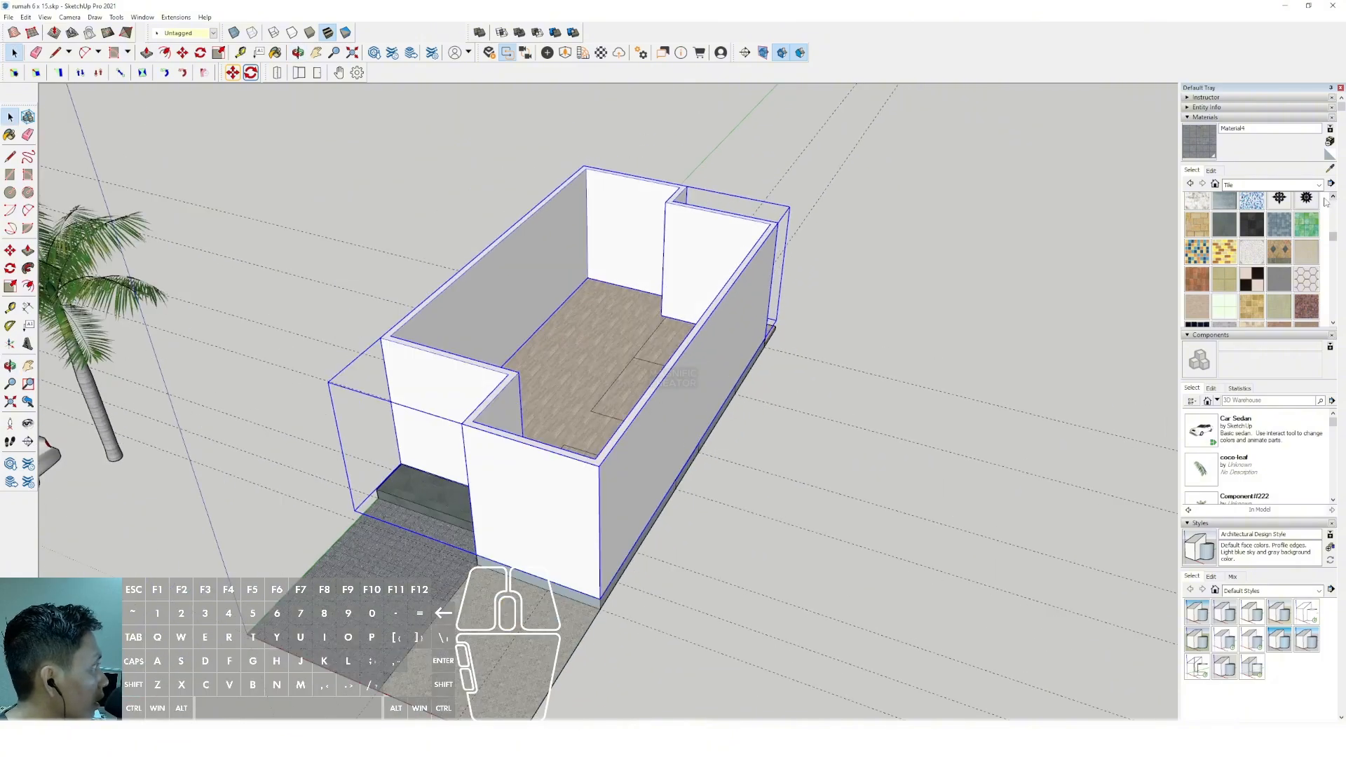
Paint the wall group with the light grey Color M02 from the Colors material collection.
click(1318, 184)
click(1239, 241)
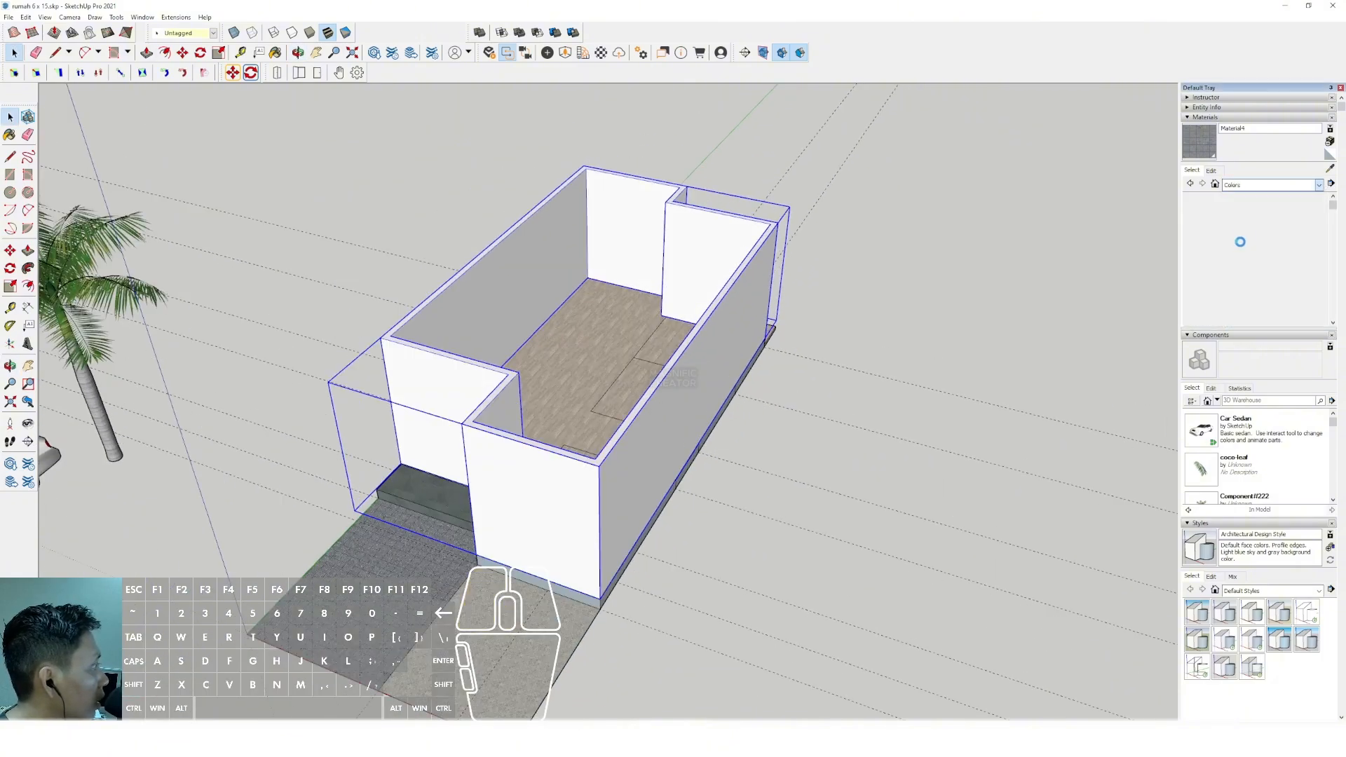
scroll(1238, 266, down, 5)
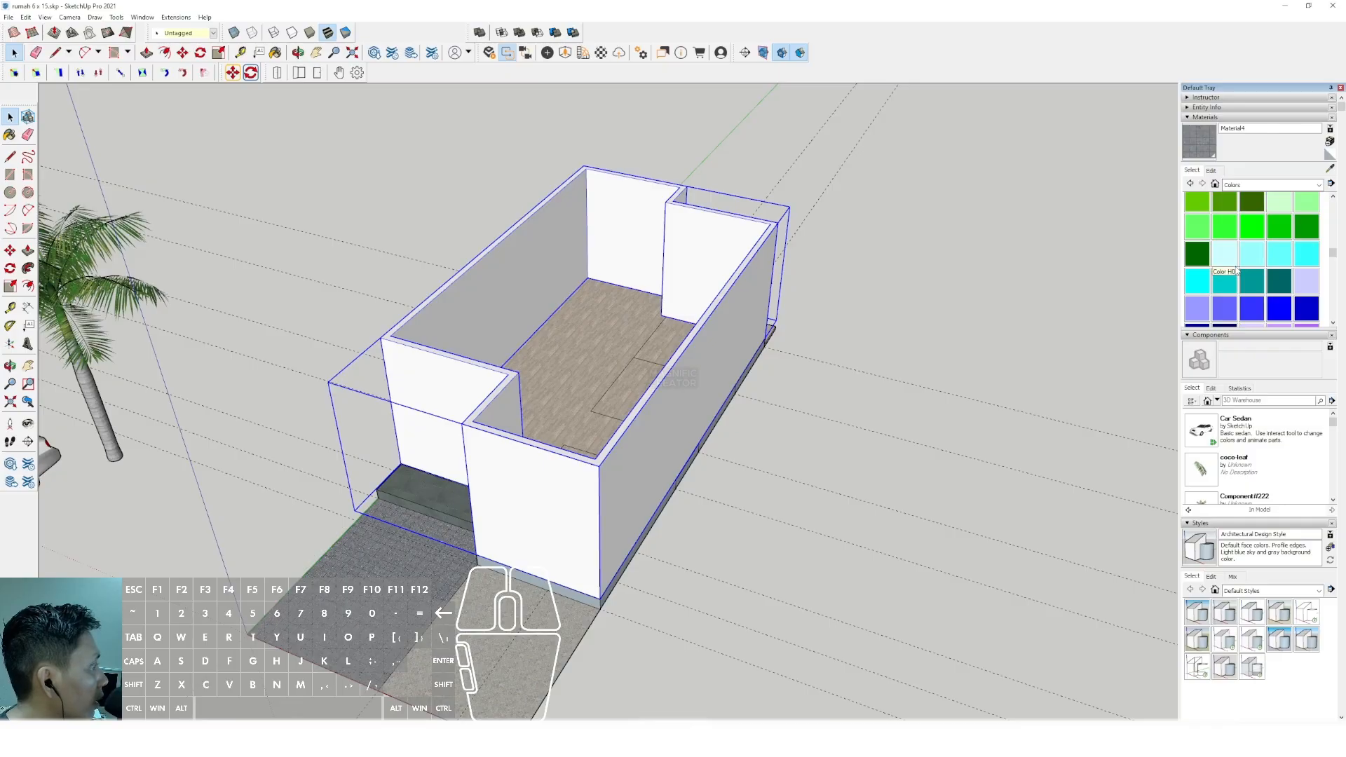
click(925, 295)
scroll(619, 313, down, 4)
scroll(1255, 279, down, 5)
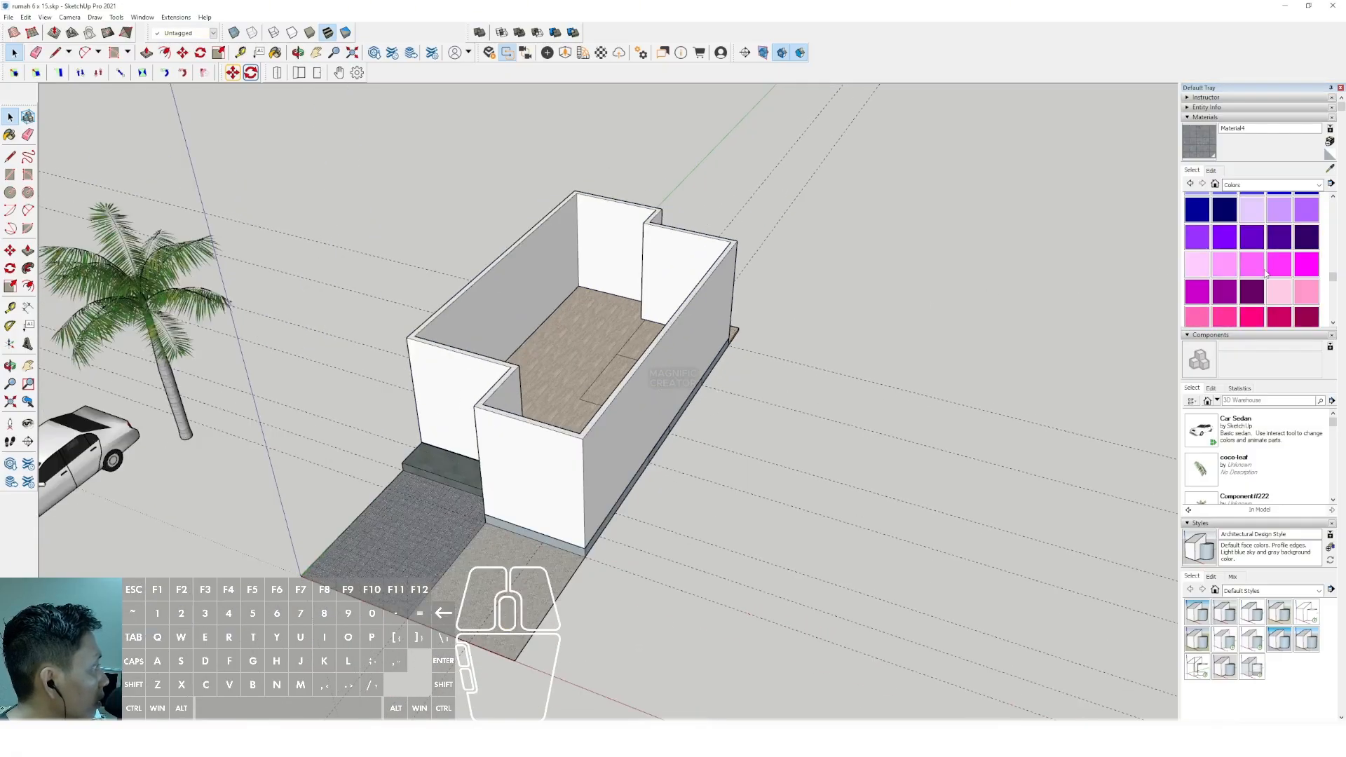
click(1277, 227)
scroll(690, 270, up, 3)
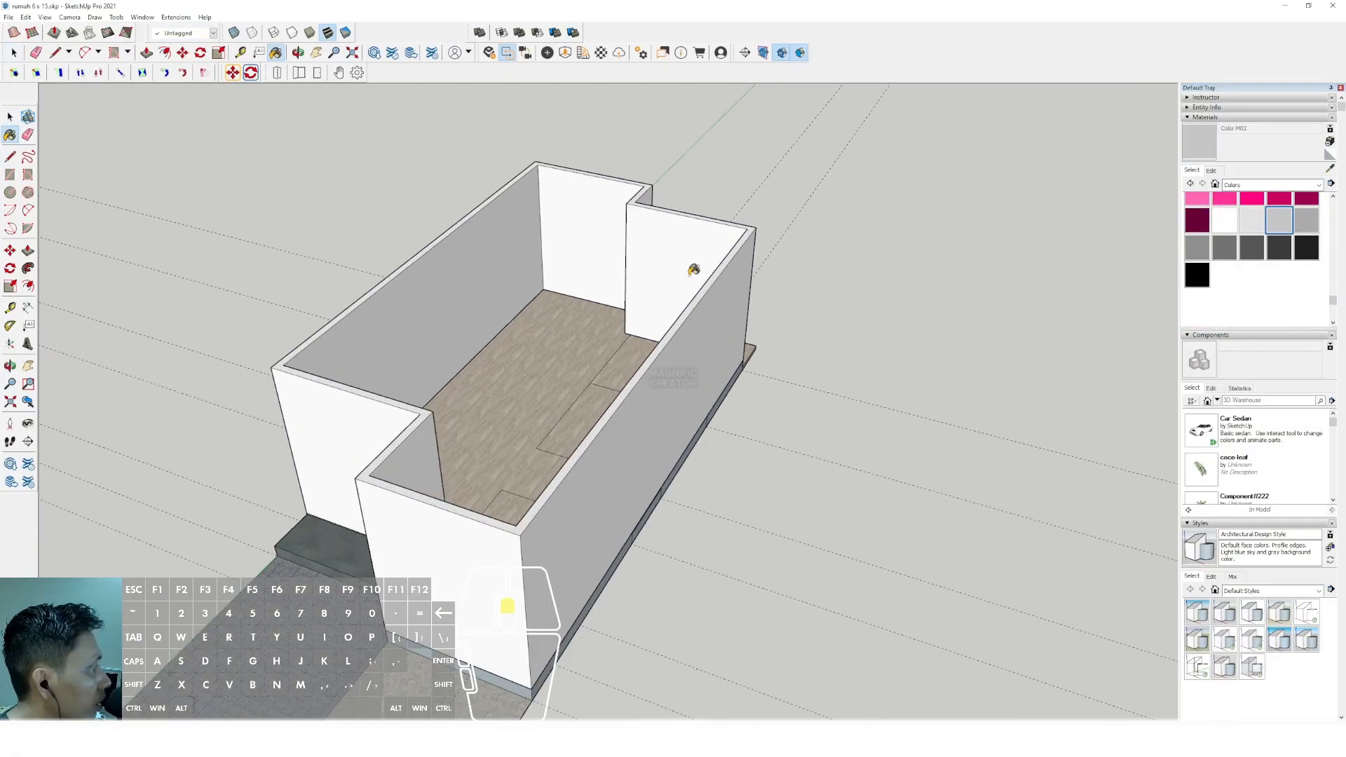
click(676, 258)
key(space)
Examine from above how the walls line up with the floor divisions, from the front setback to the rear jog.
scroll(676, 261, down, 3)
middle_drag(678, 265, 772, 367)
scroll(625, 214, up, 1)
shift+middle_drag(626, 214, 625, 168)
middle_drag(626, 168, 673, 280)
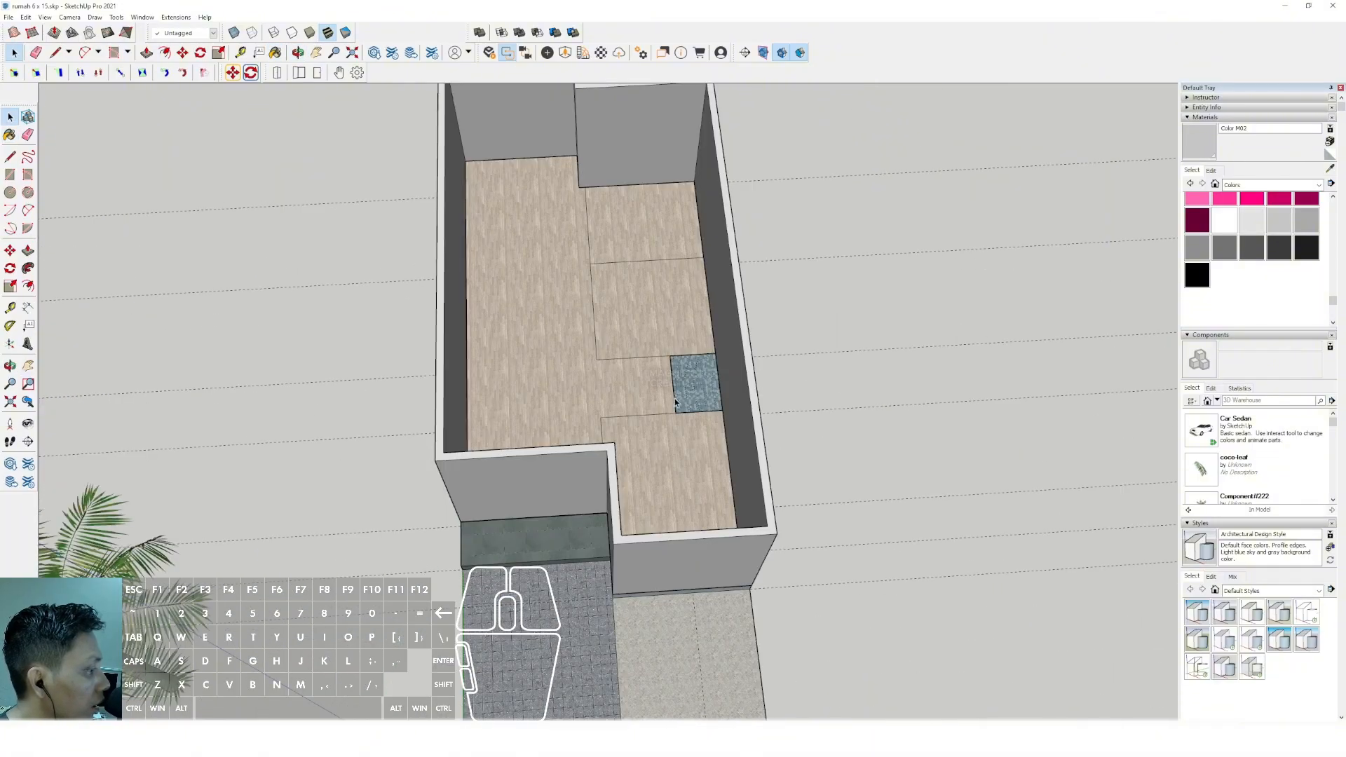
scroll(631, 448, up, 3)
shift+middle_drag(634, 422, 635, 378)
middle_drag(635, 379, 645, 525)
scroll(634, 431, up, 2)
shift+middle_drag(633, 431, 630, 384)
middle_drag(630, 384, 618, 425)
scroll(640, 409, up, 2)
scroll(642, 412, up, 1)
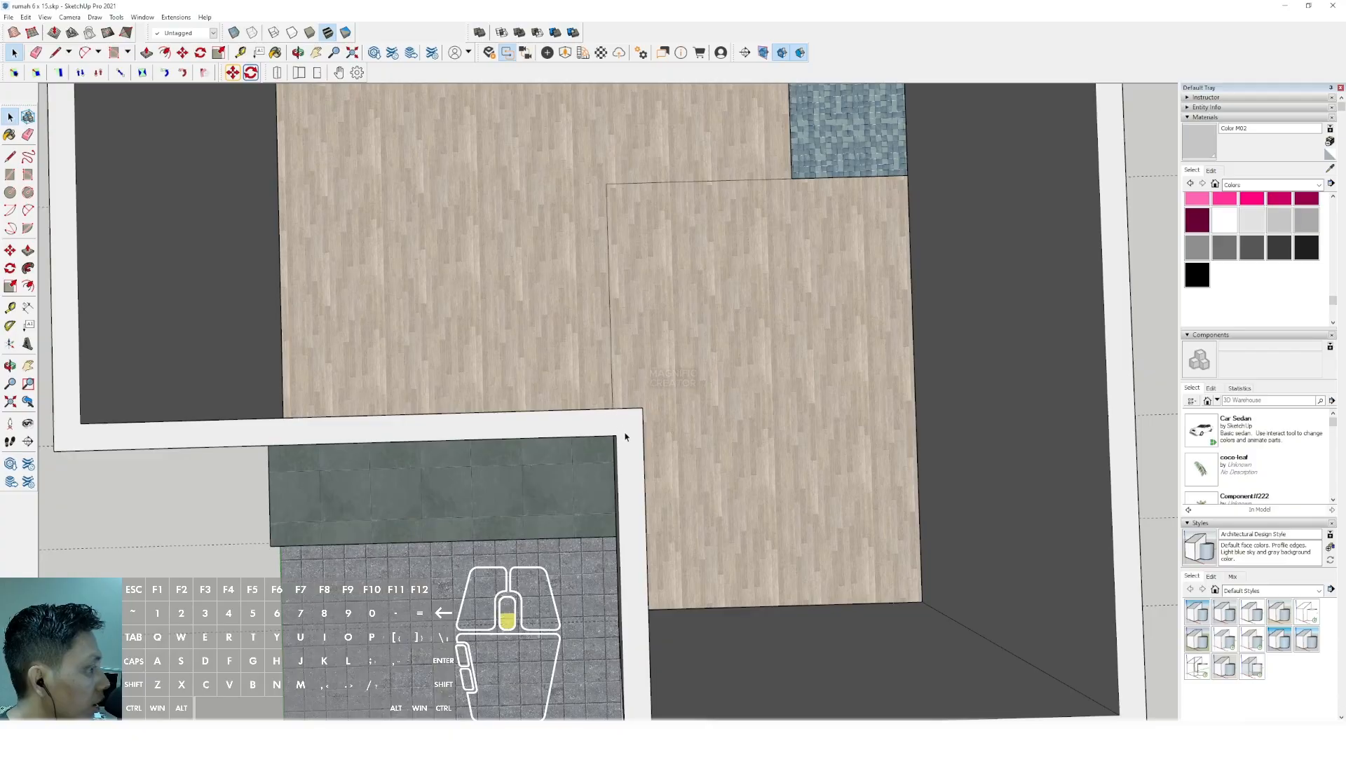
scroll(626, 437, down, 5)
shift+middle_drag(612, 267, 611, 533)
scroll(601, 305, up, 1)
shift+middle_drag(601, 306, 603, 511)
scroll(603, 339, up, 2)
scroll(584, 286, down, 2)
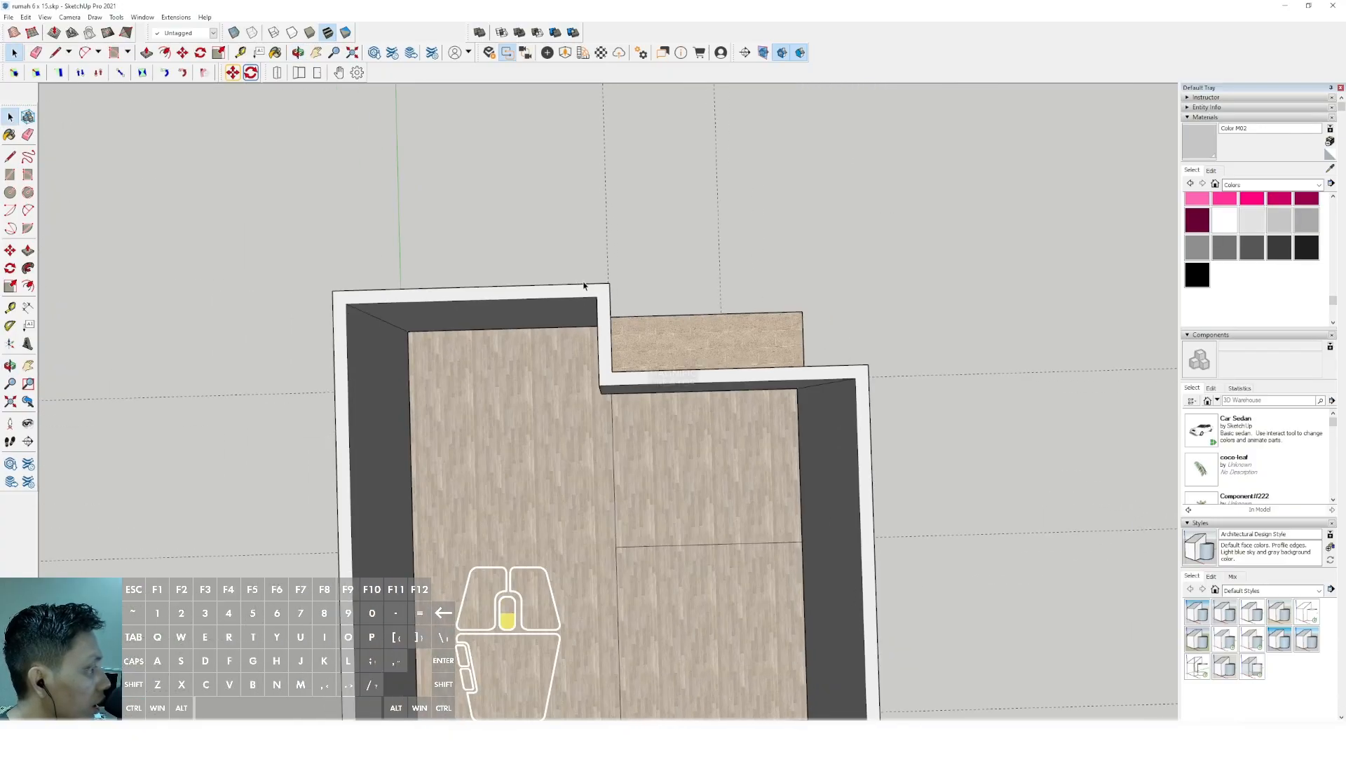
scroll(601, 385, down, 3)
scroll(601, 346, up, 4)
Open the wall group for editing, select the short rear return wall, and disconnect WPS Office from the untrusted website.
click(601, 312)
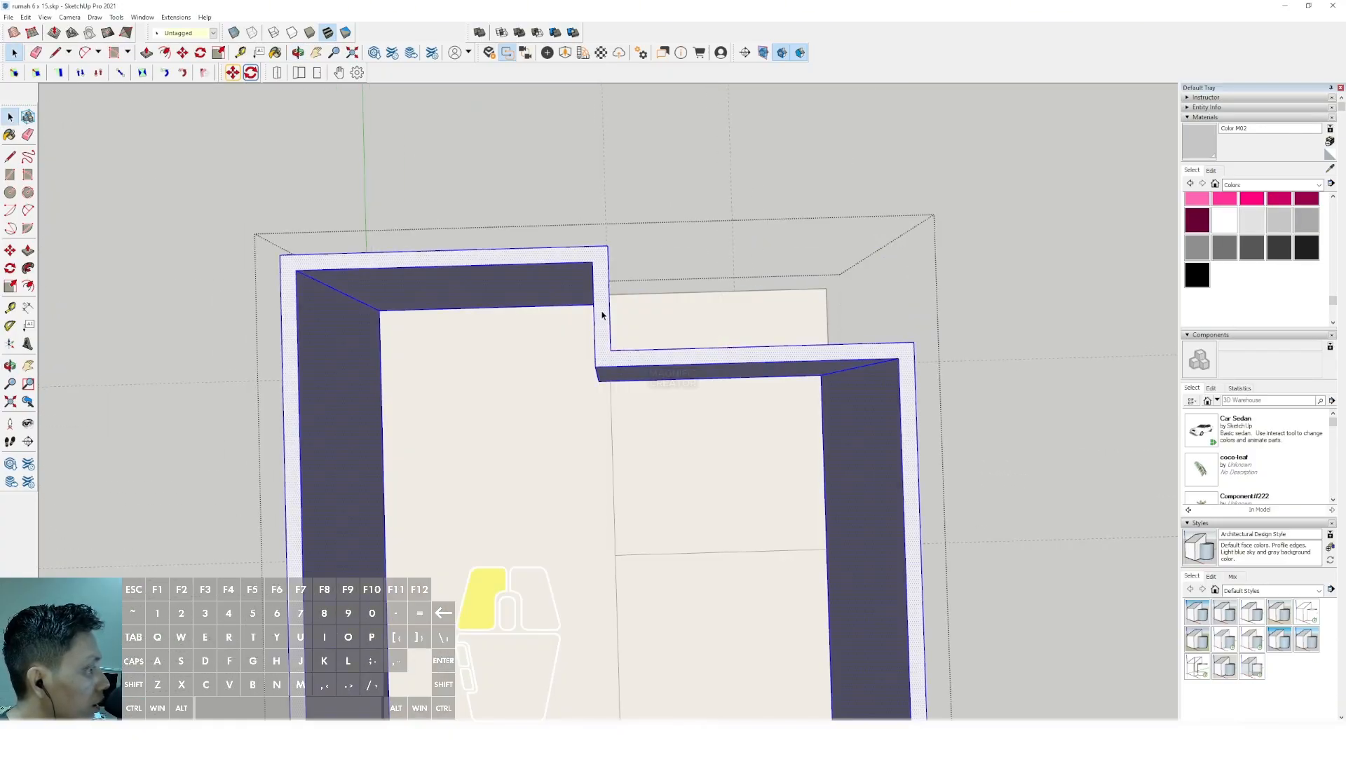
middle_drag(602, 315, 422, 158)
middle_drag(602, 298, 556, 256)
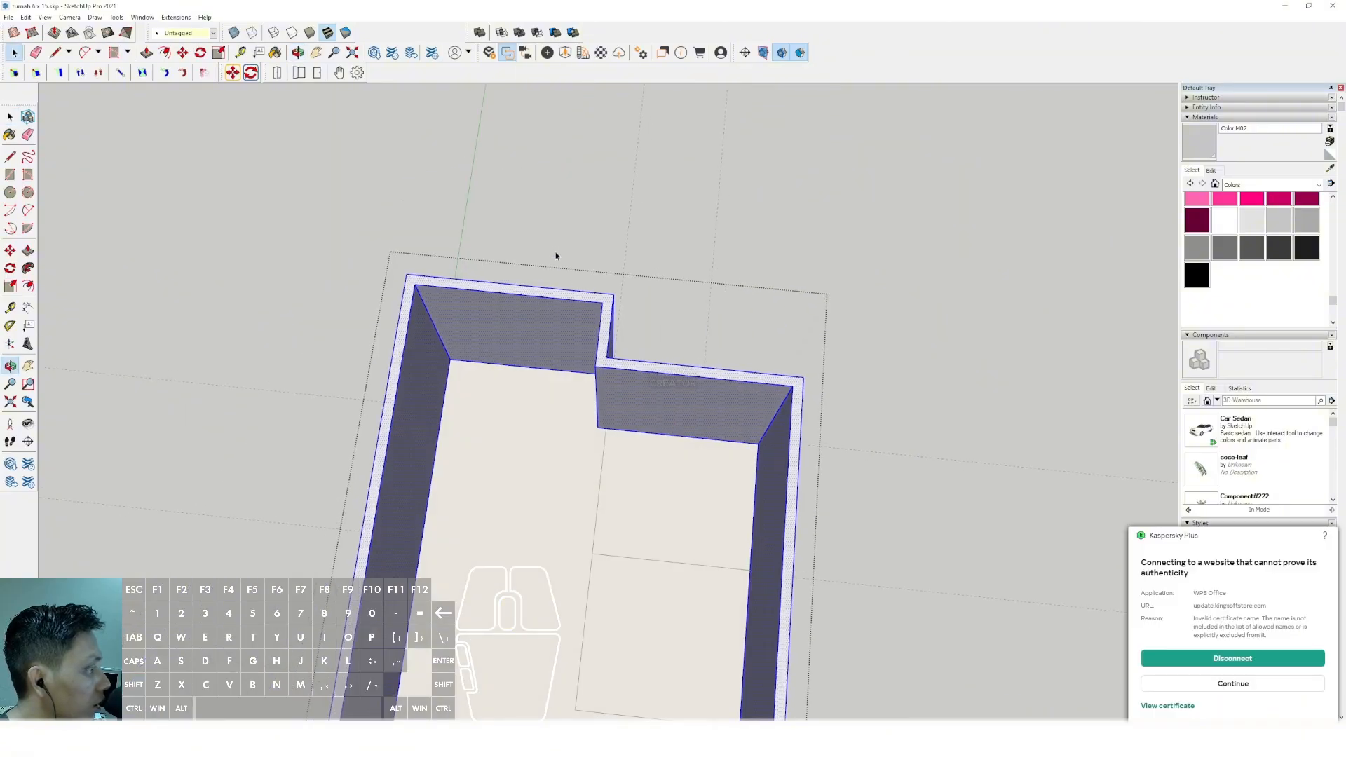
drag(582, 337, 583, 338)
click(1253, 666)
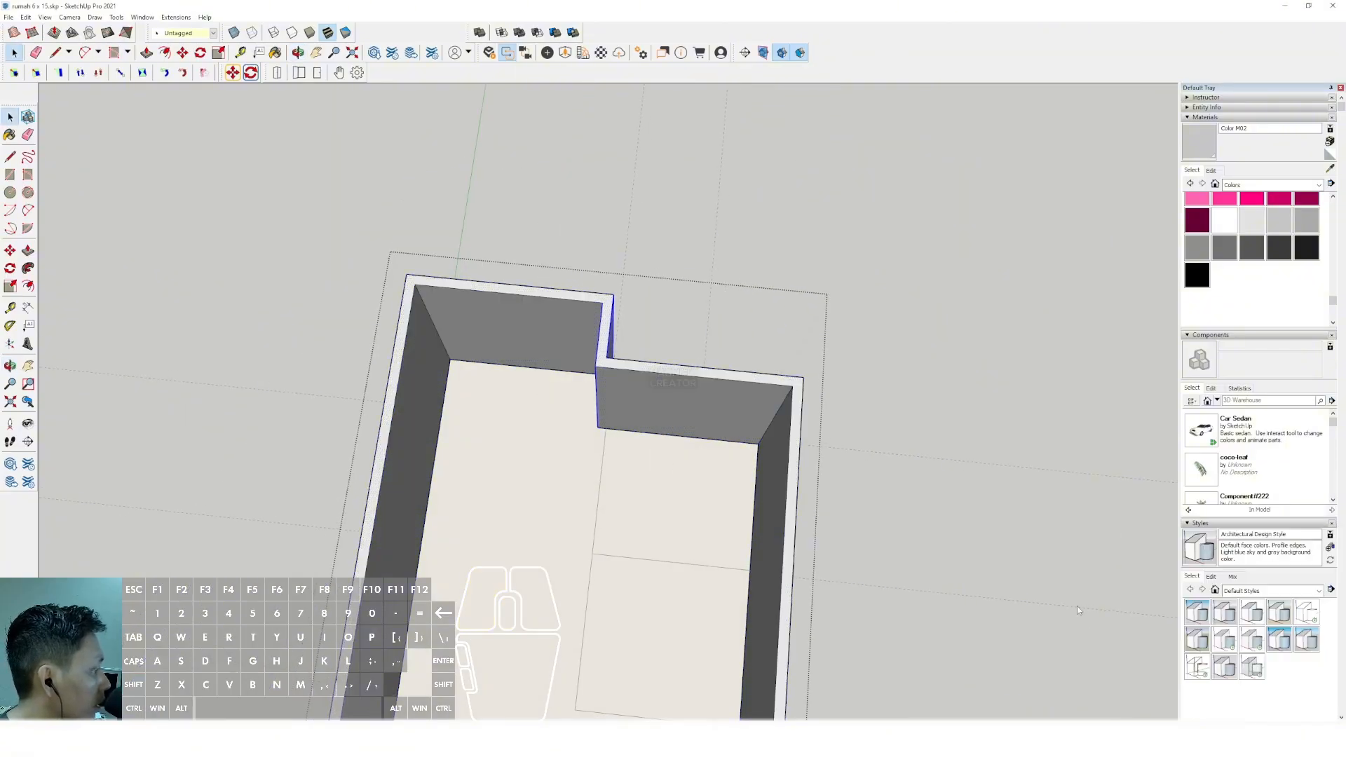
Move the short return wall at the rear jog along the red axis toward the rear terrace, and leave the wall group.
scroll(611, 352, up, 3)
middle_drag(613, 364, 641, 406)
middle_drag(696, 513, 586, 333)
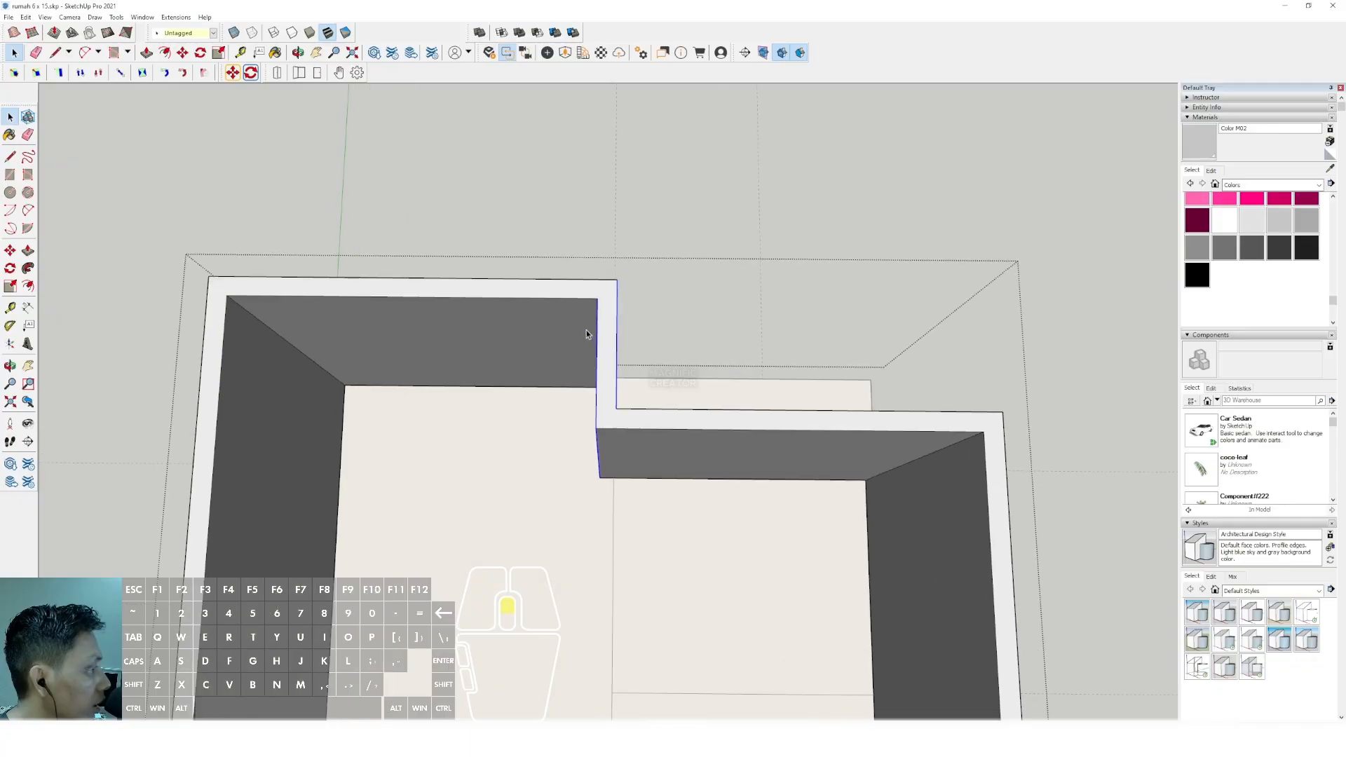
drag(645, 422, 738, 536)
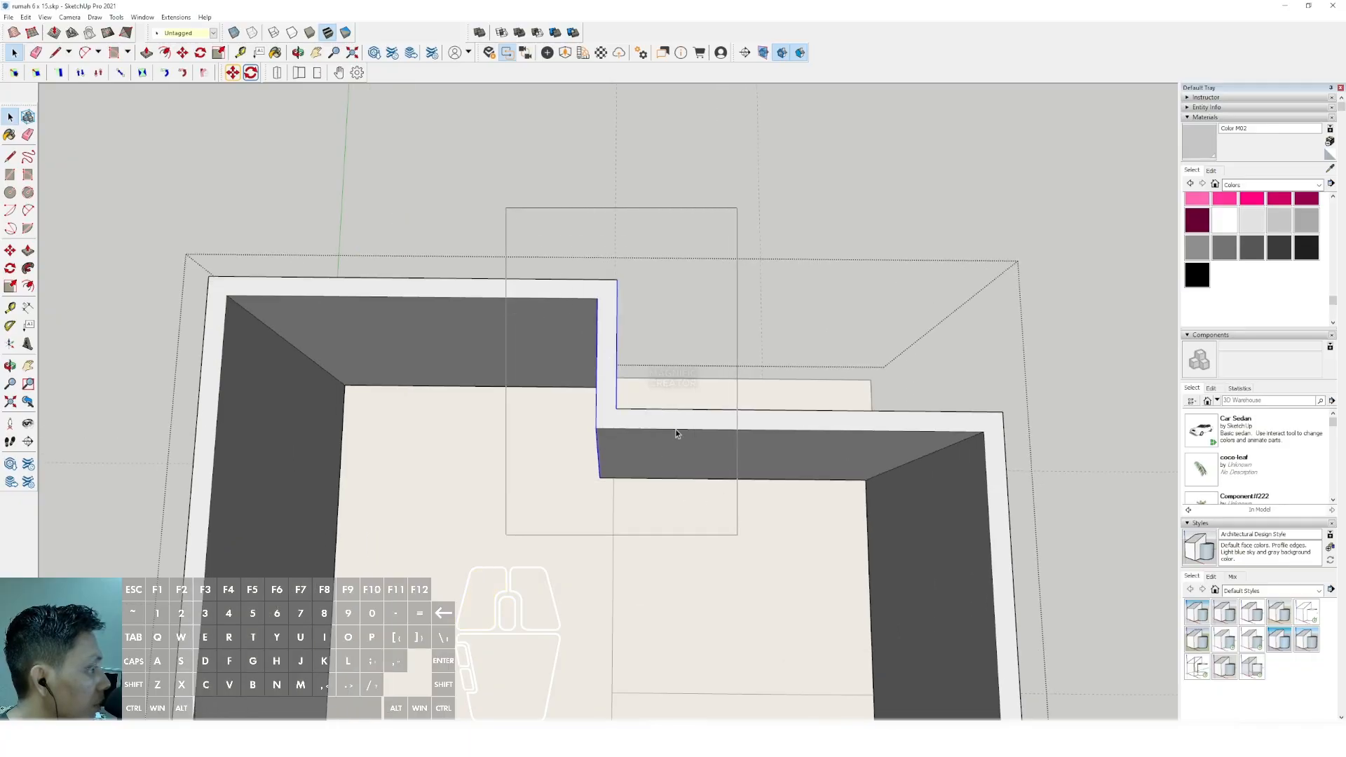
scroll(610, 344, up, 3)
shift+middle_drag(559, 349, 560, 407)
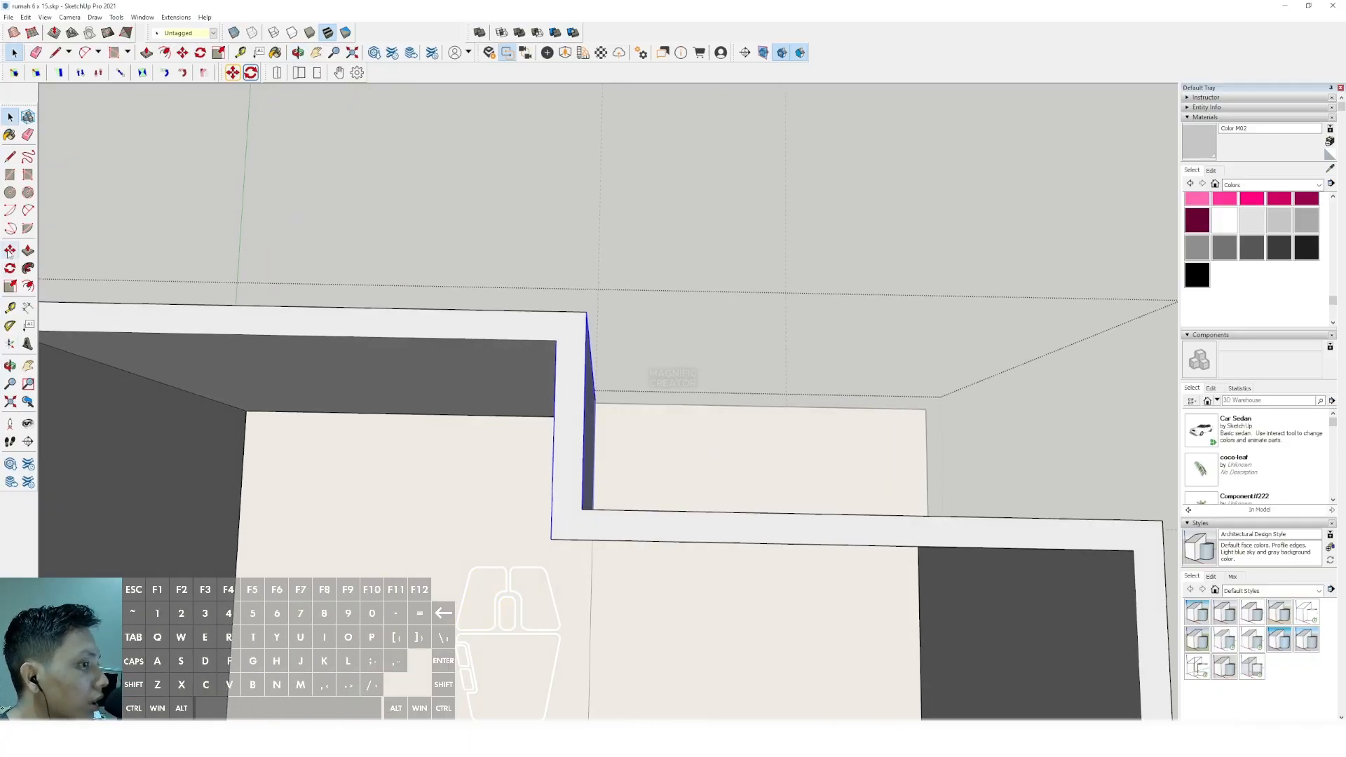
scroll(582, 330, up, 2)
click(563, 318)
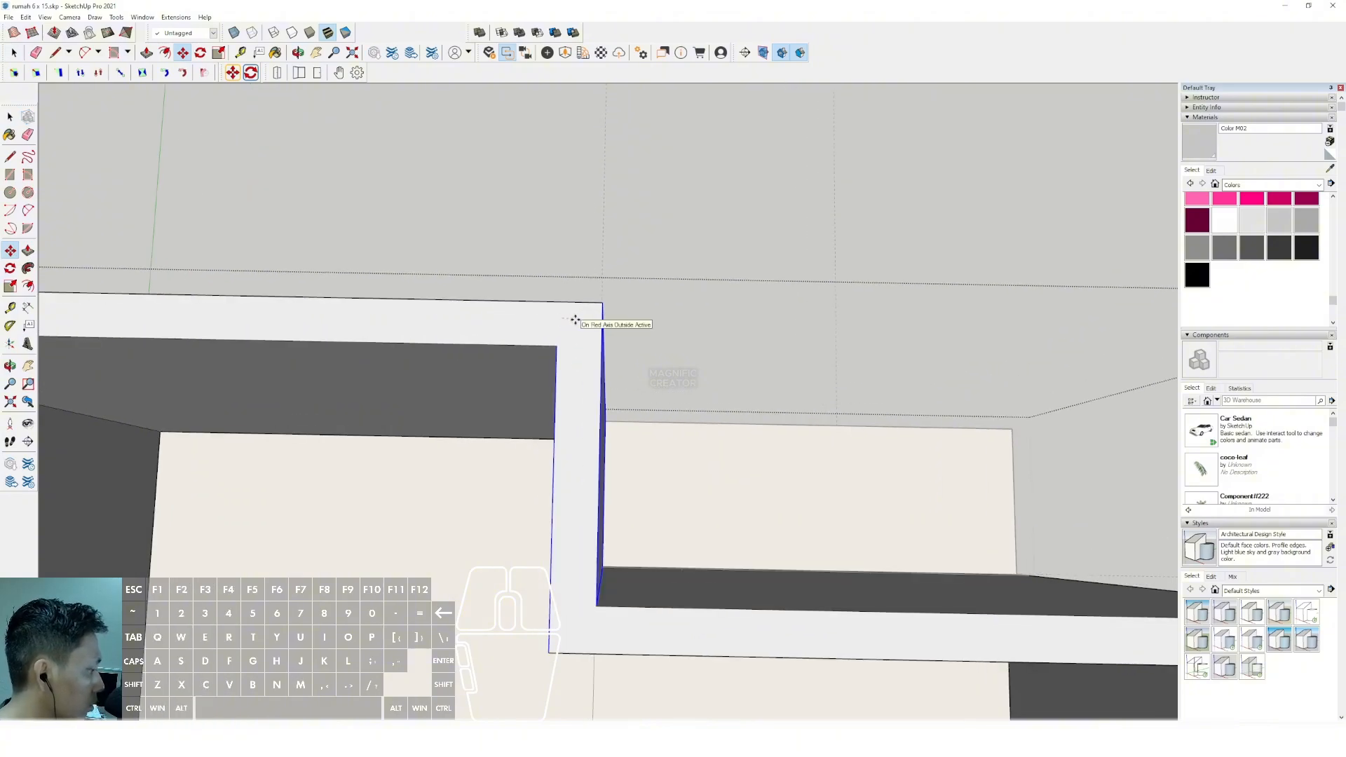
key(Return)
key(space)
scroll(578, 320, down, 2)
click(654, 201)
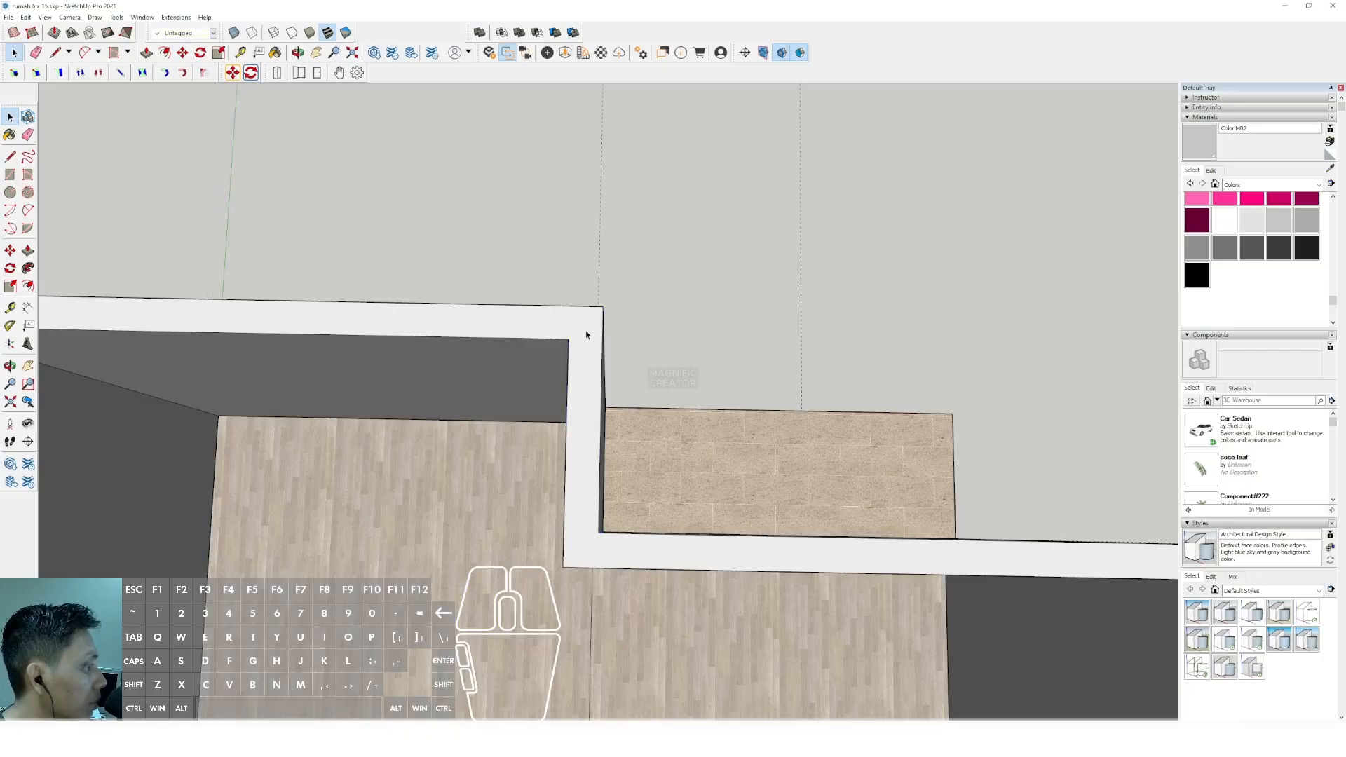
scroll(586, 334, down, 8)
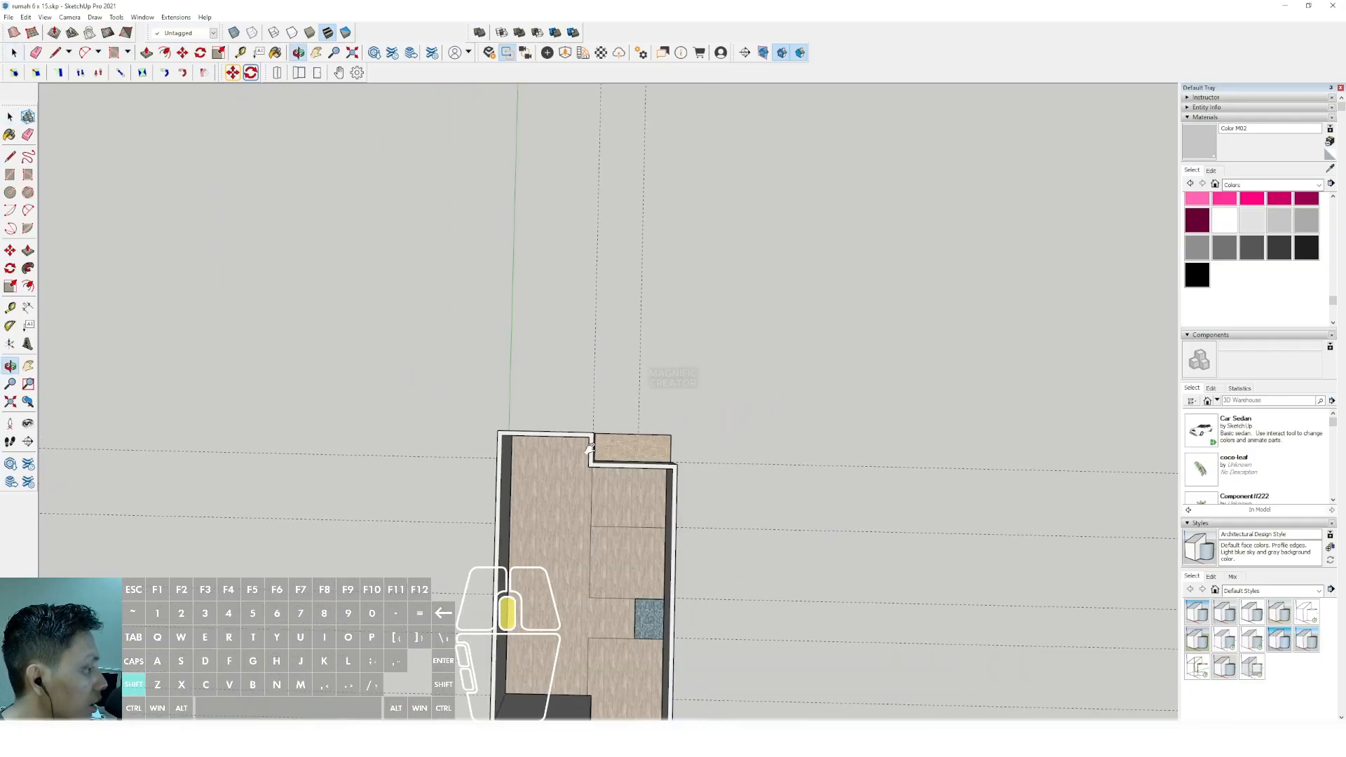
Open the wall group, move the short return wall at the front setback 75 mm along the red axis, and leave the group.
shift+middle_drag(590, 448, 581, 210)
scroll(581, 505, up, 4)
scroll(591, 414, up, 3)
shift+middle_drag(574, 498, 633, 438)
scroll(640, 419, up, 2)
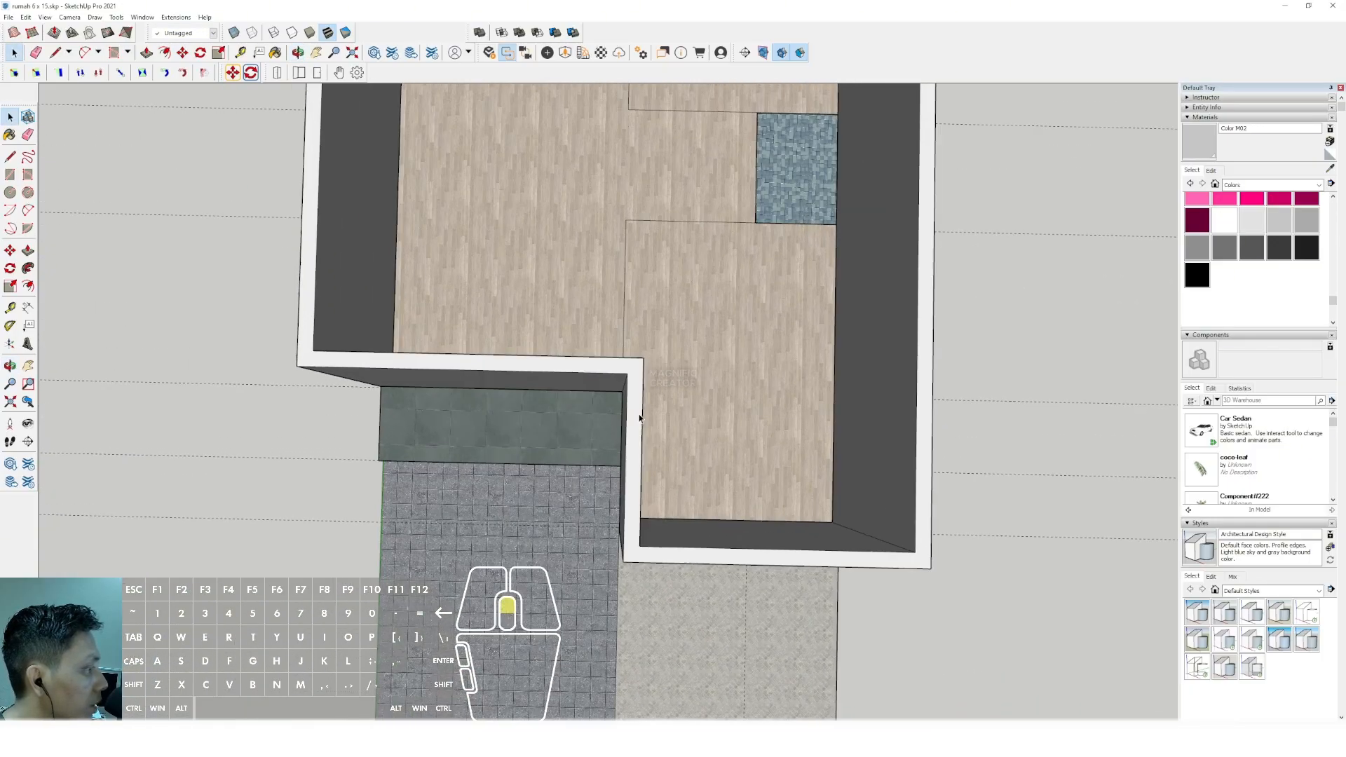
shift+middle_drag(638, 363, 631, 335)
triple_click(631, 364)
drag(553, 260, 698, 638)
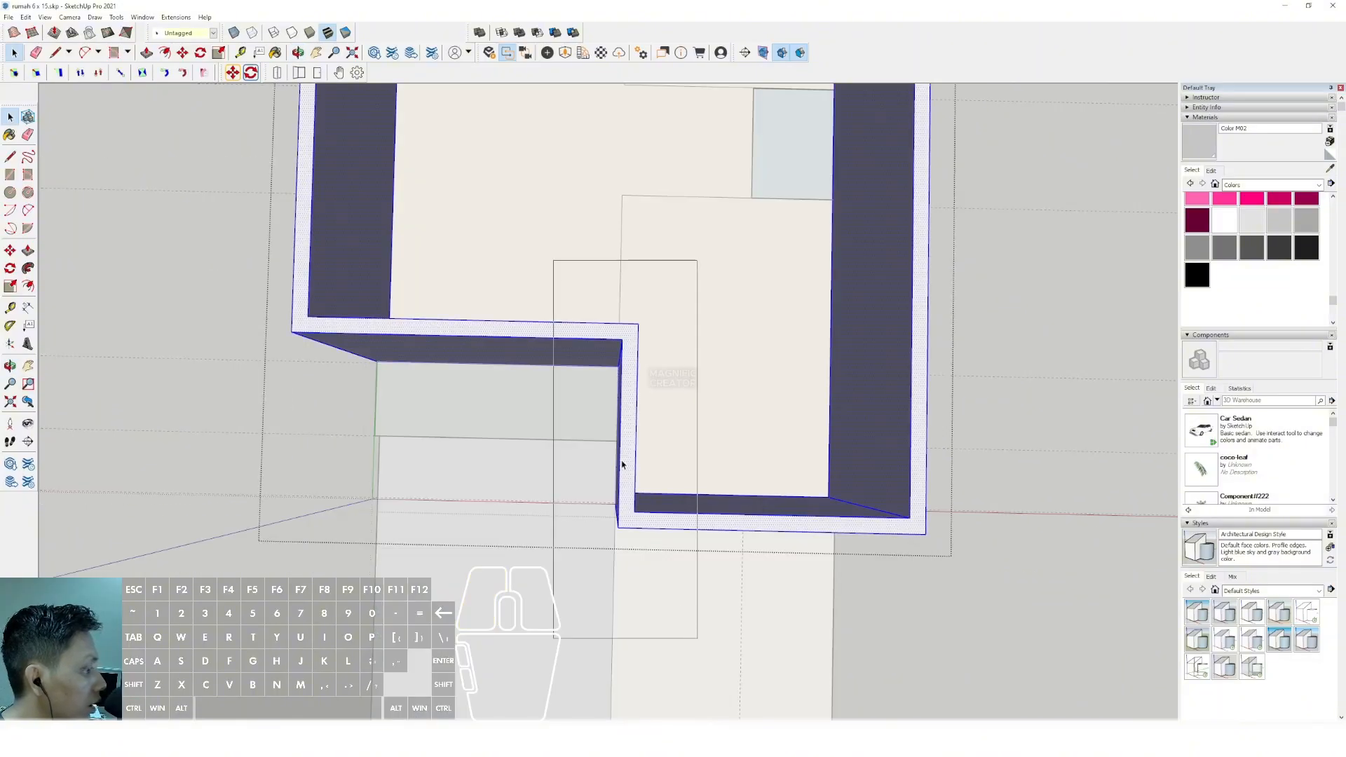
scroll(622, 464, up, 5)
key(m)
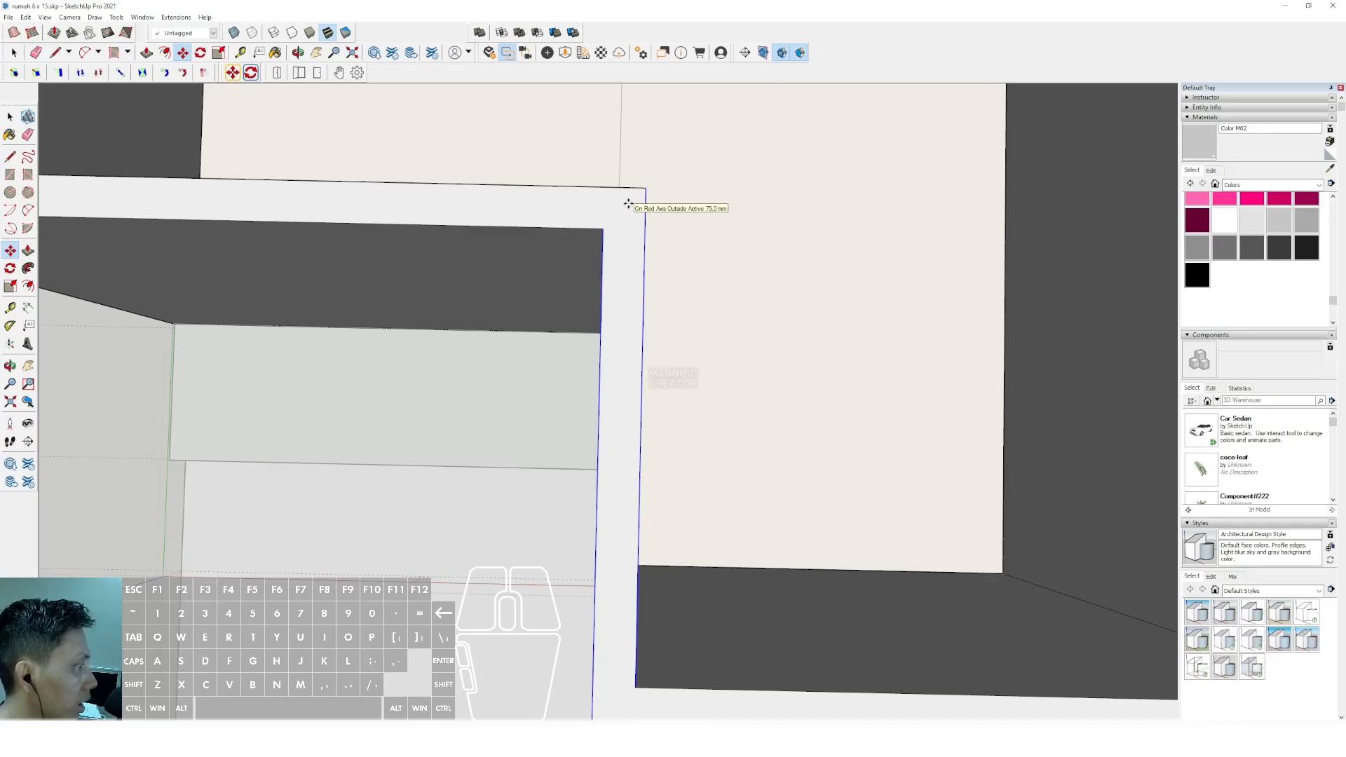
key(space)
scroll(612, 381, down, 5)
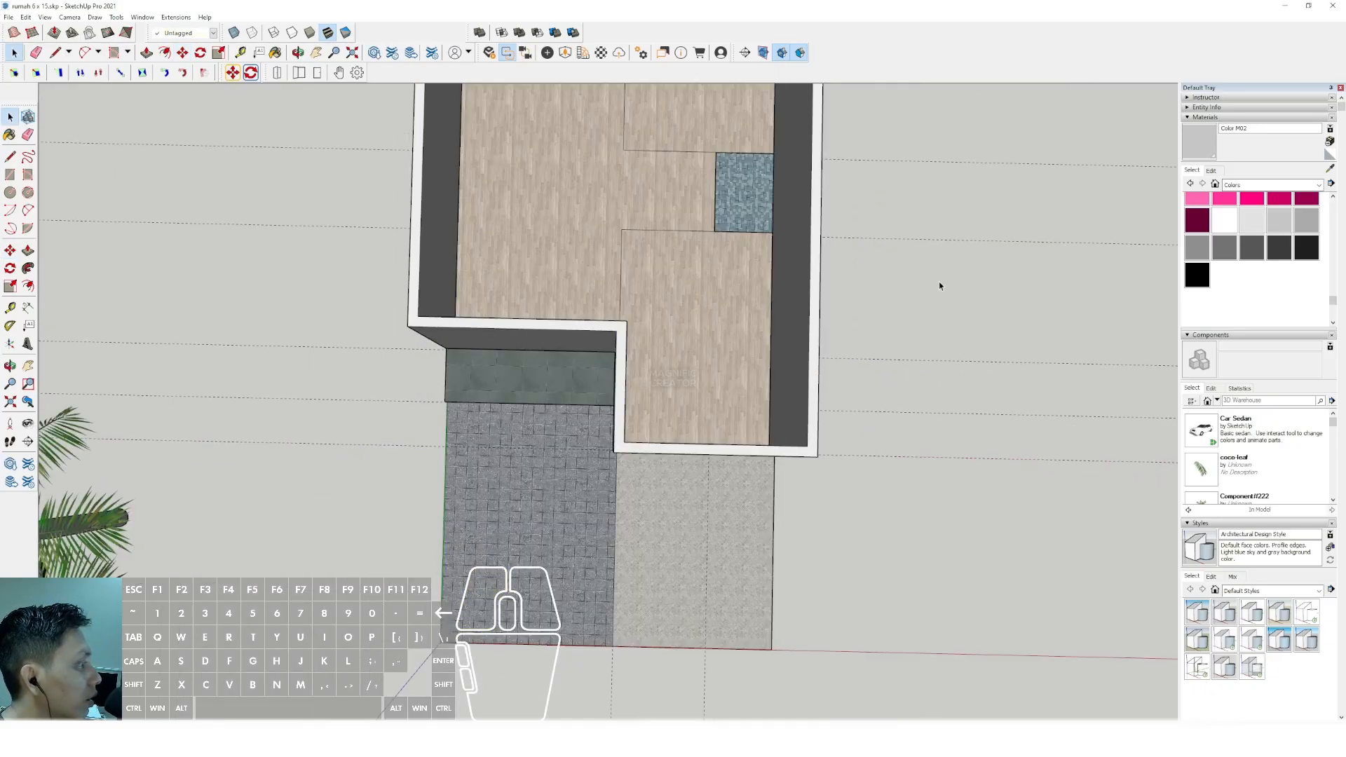
Draw an L-shaped line along the floor divisions, from the side wall at the blue-tiled area to the rear wall jog.
scroll(617, 386, down, 3)
middle_drag(631, 390, 735, 208)
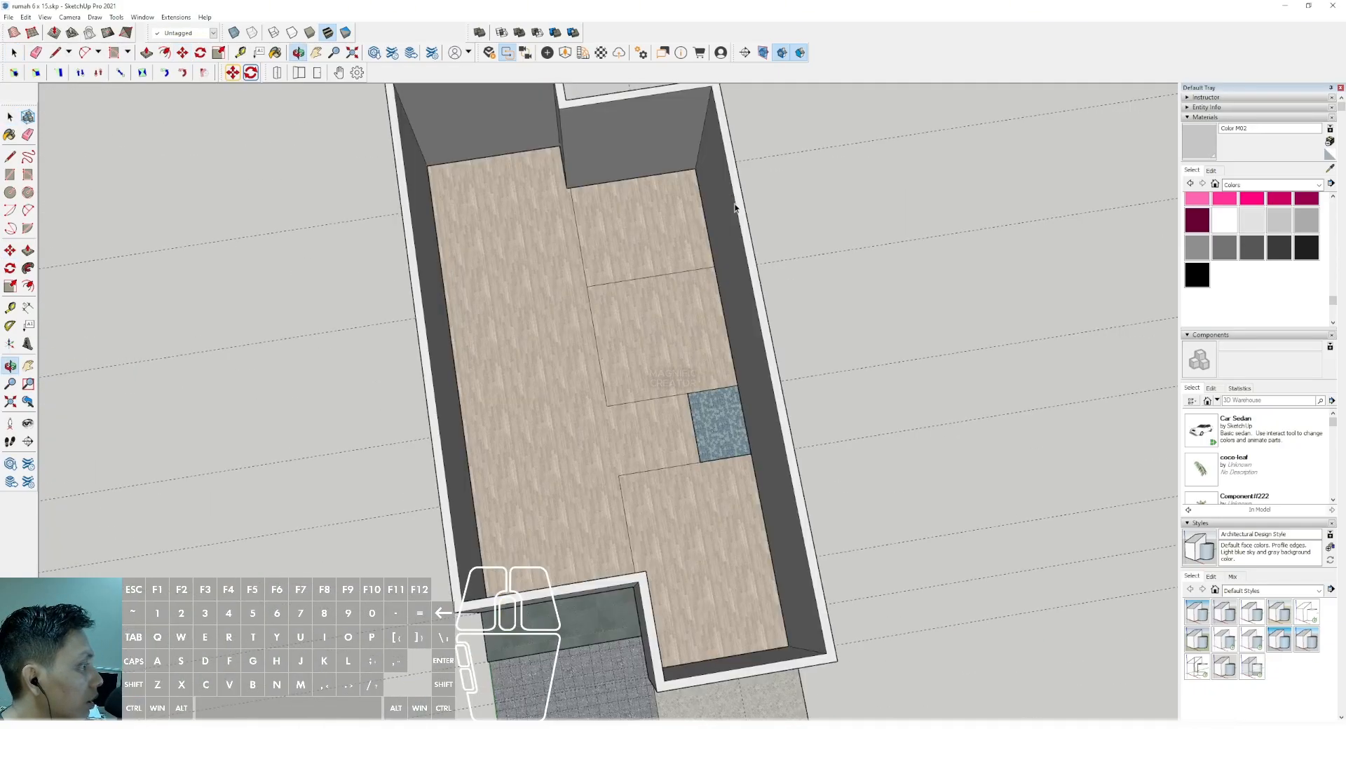
scroll(635, 322, up, 2)
shift+middle_drag(635, 322, 634, 382)
middle_drag(533, 372, 549, 394)
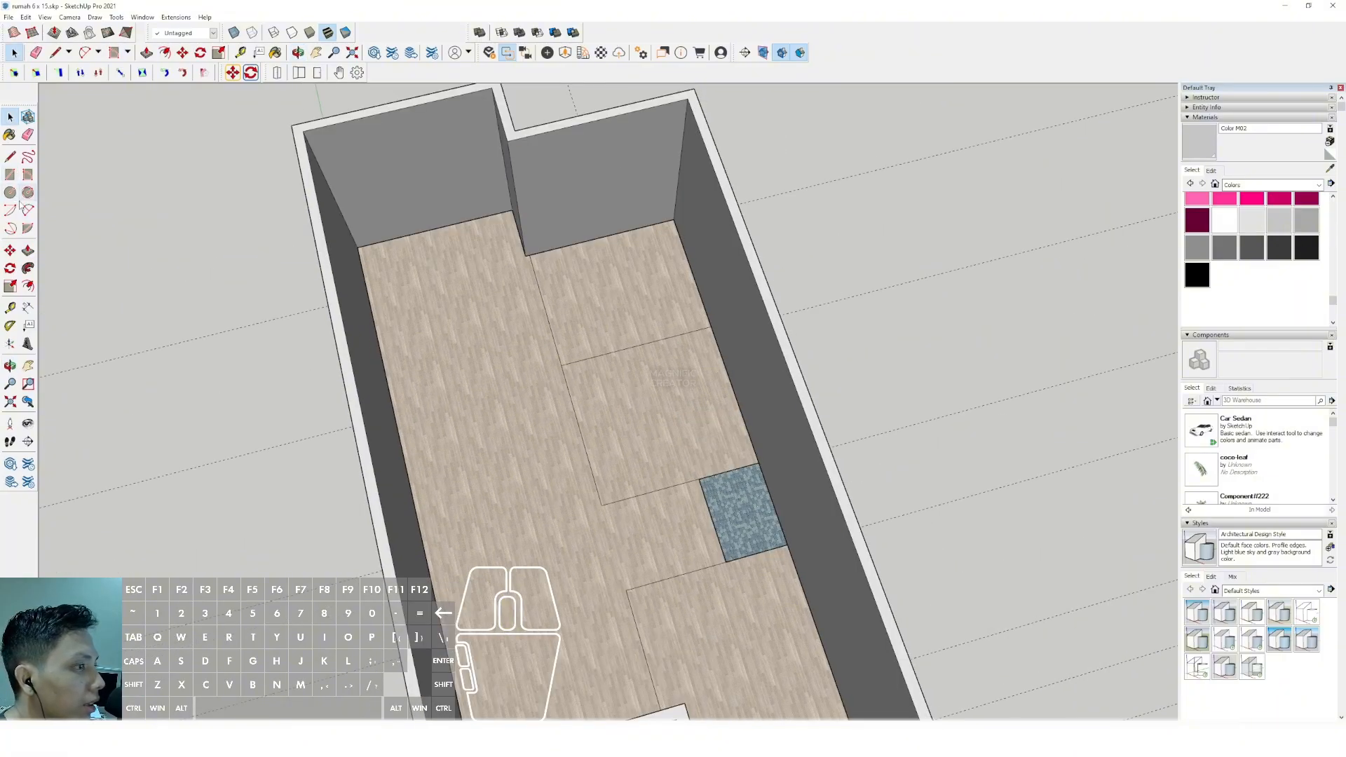
click(10, 158)
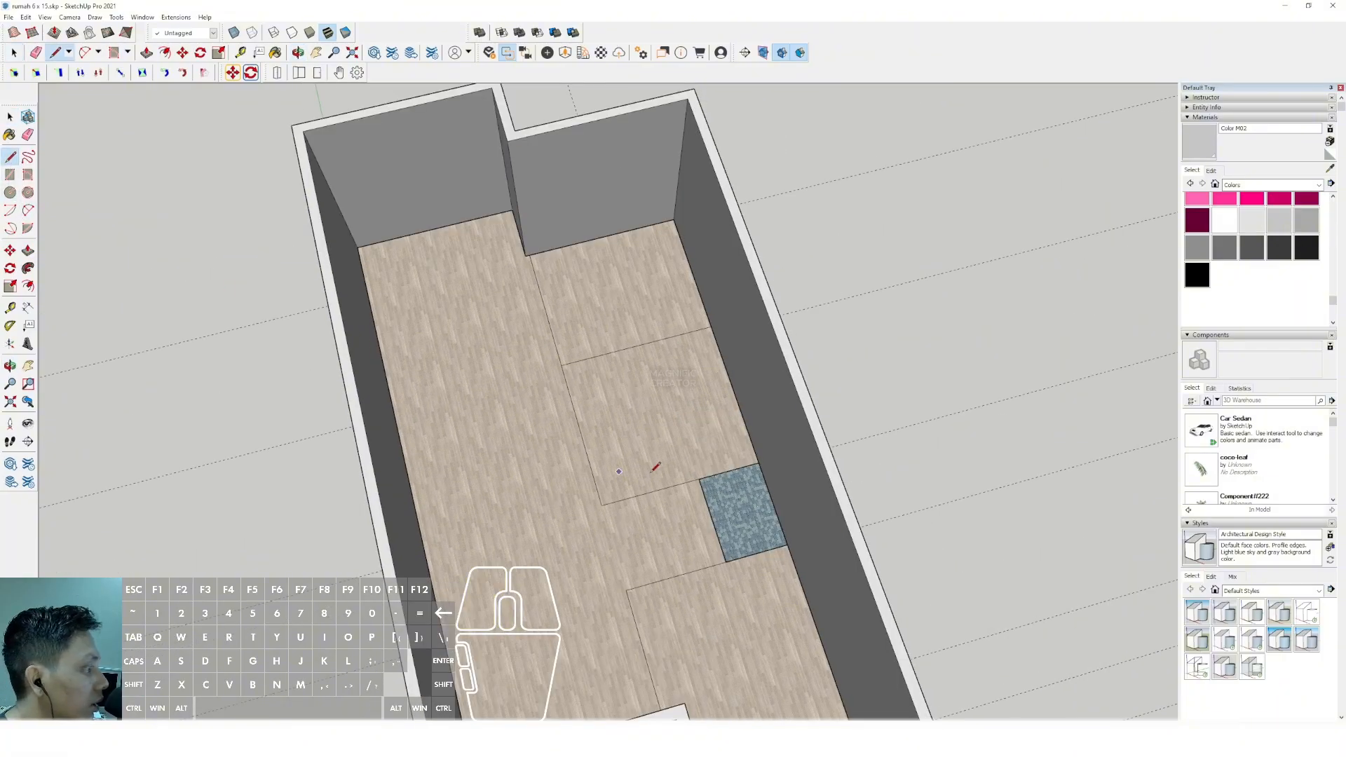
scroll(759, 490, up, 3)
scroll(897, 414, up, 4)
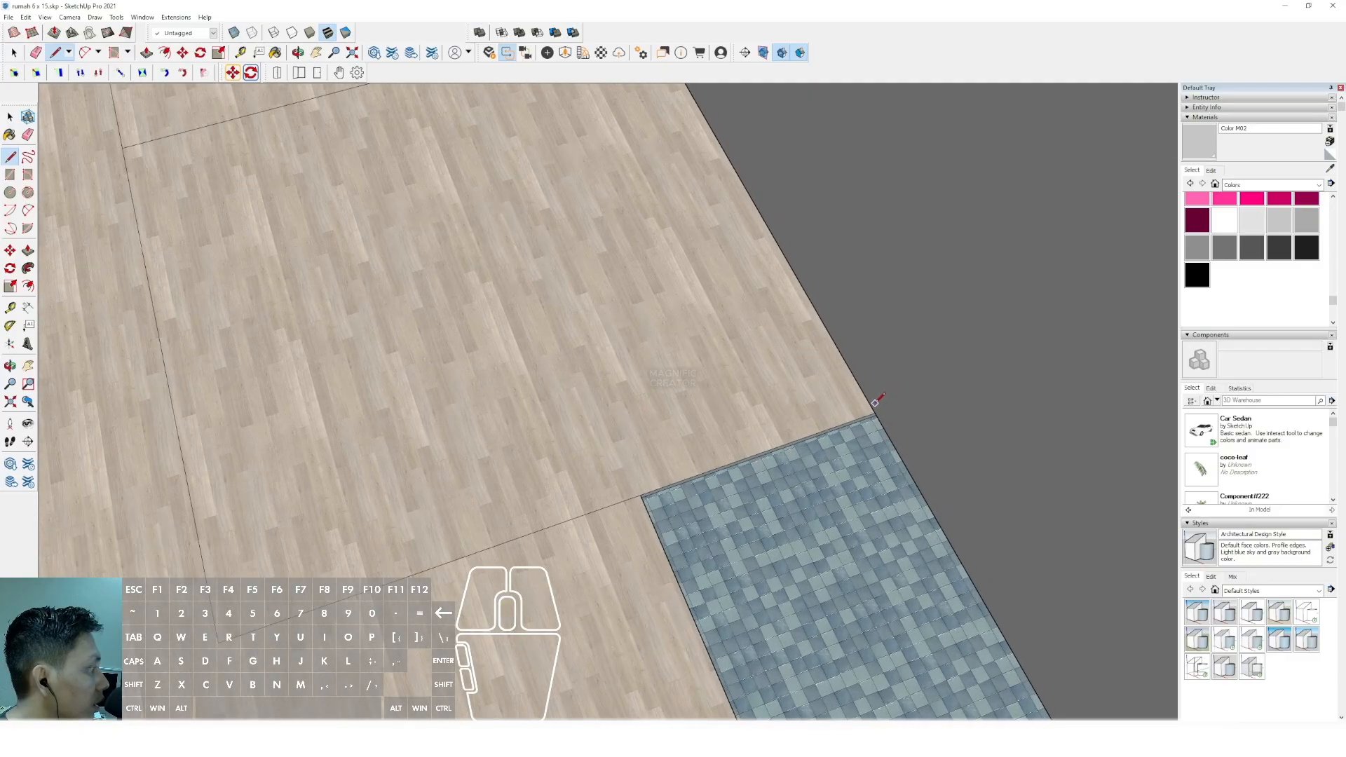
click(876, 411)
scroll(785, 434, down, 3)
scroll(616, 490, down, 2)
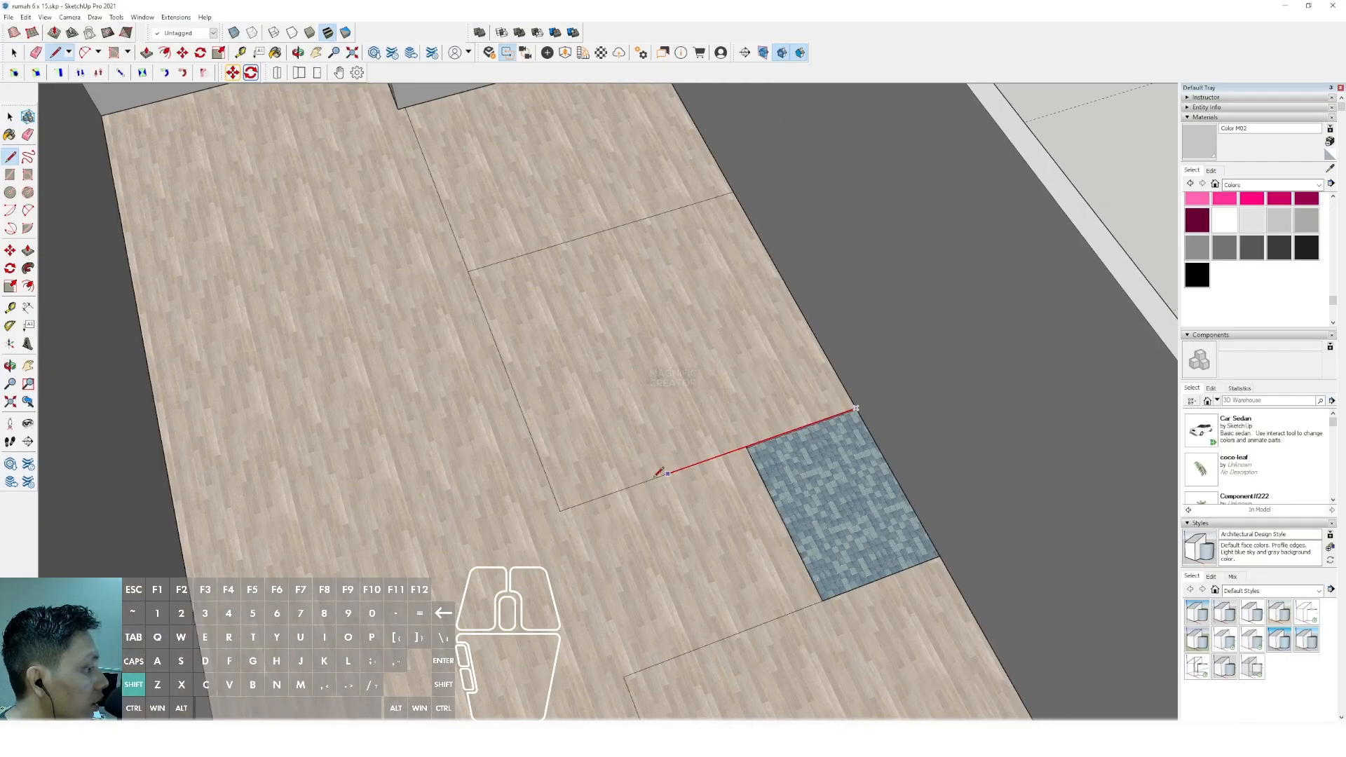
middle_drag(529, 425, 562, 494)
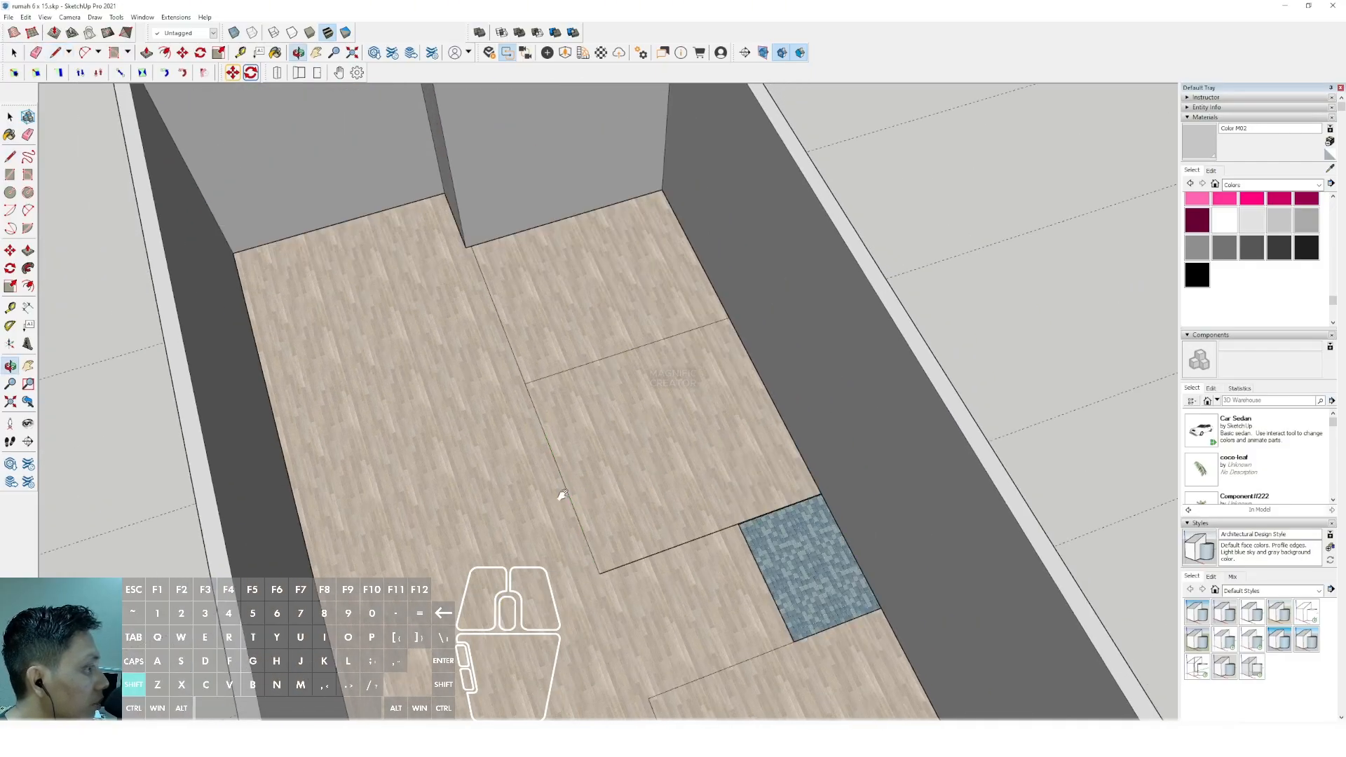
click(477, 223)
Select the L-shaped line and offset it outward, away from the two rear rooms, as the second side of an interior wall.
key(space)
scroll(529, 414, up, 2)
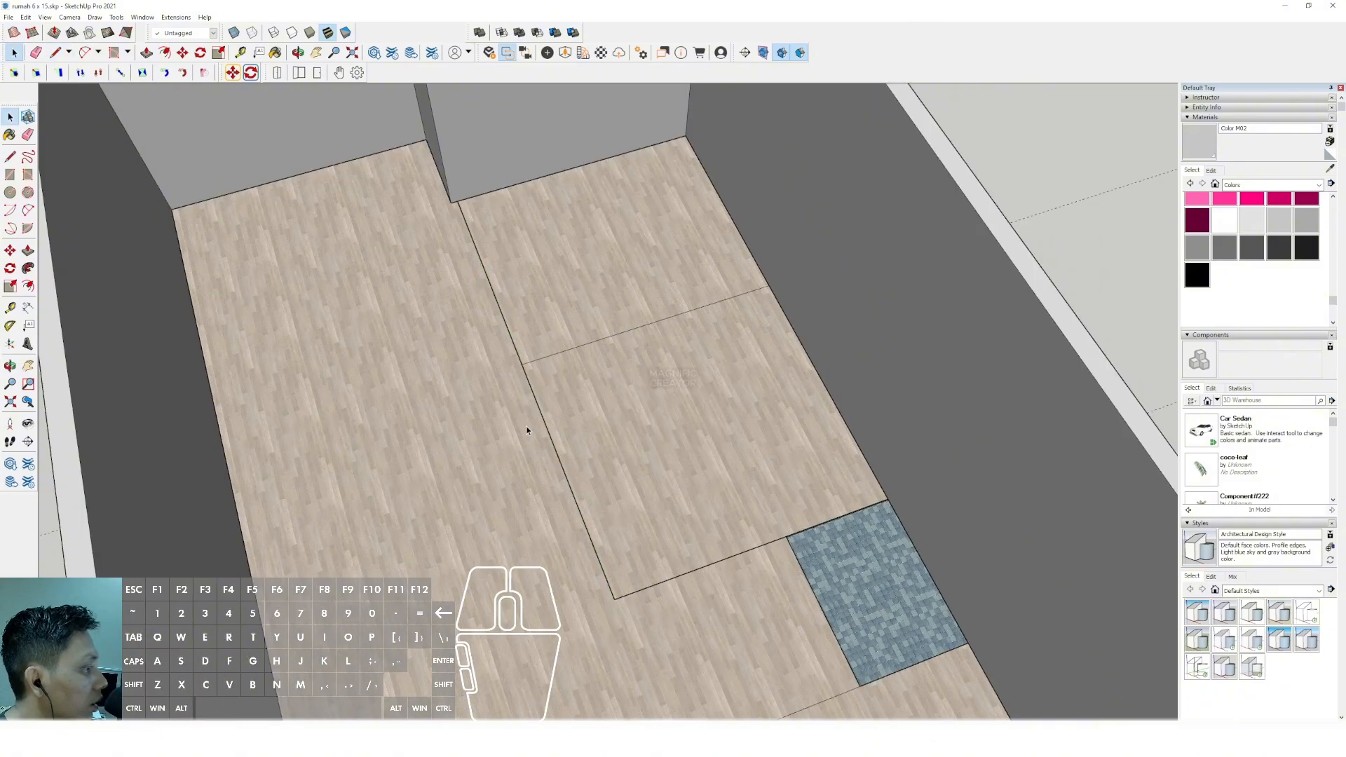
click(533, 394)
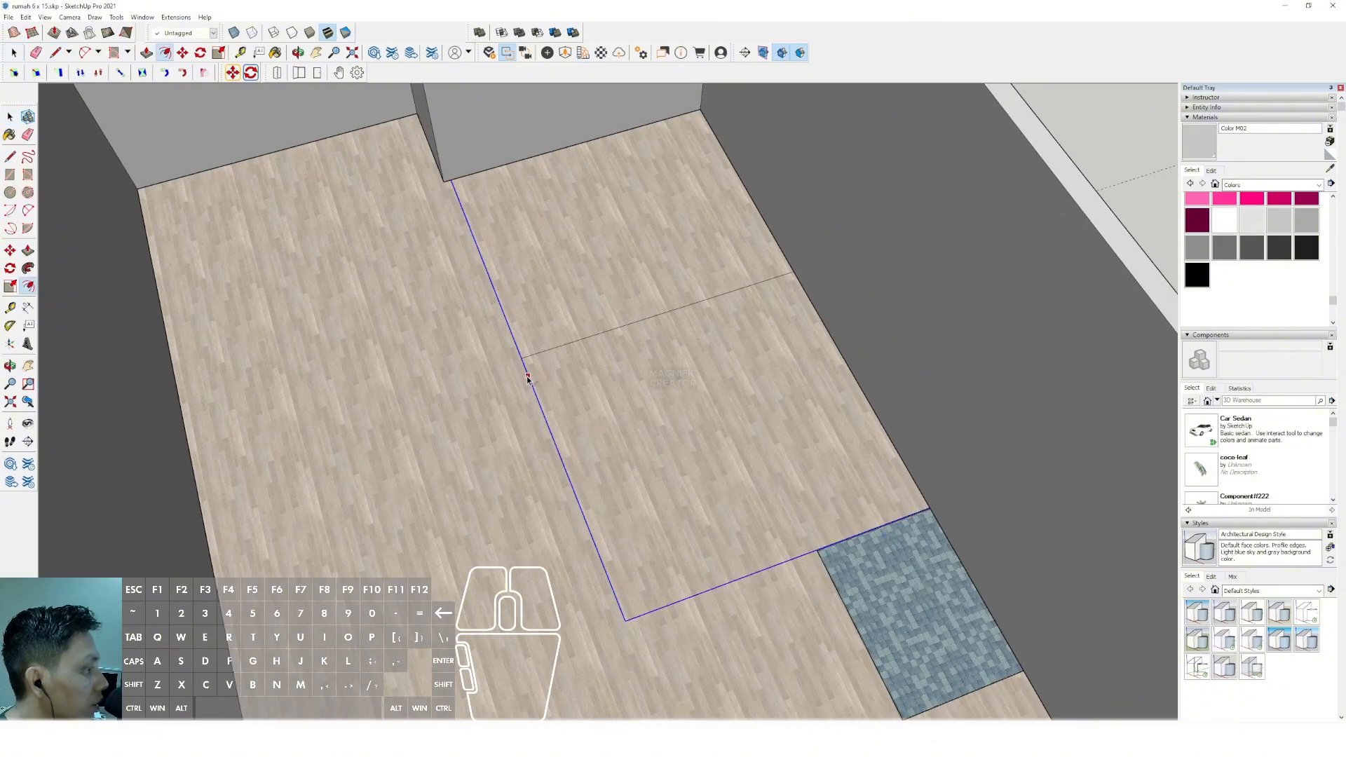
click(527, 379)
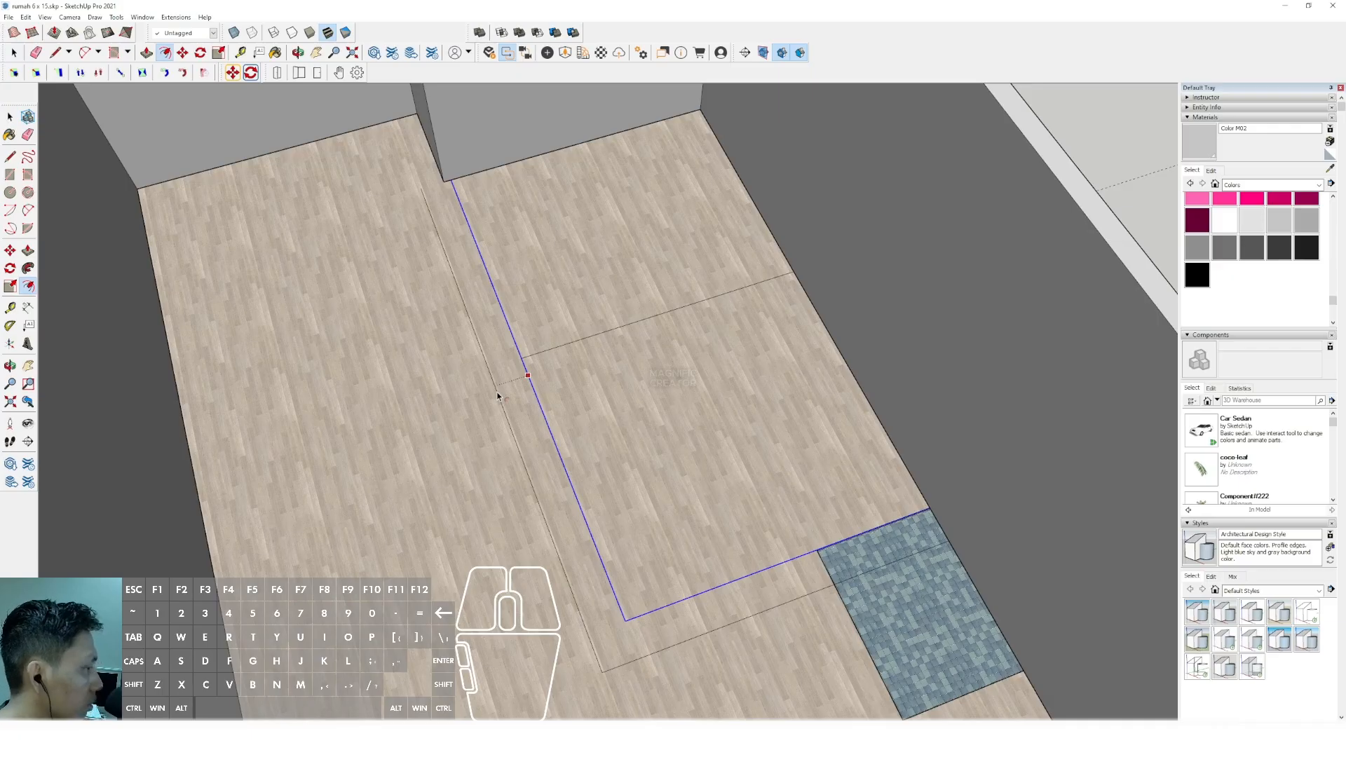
click(498, 396)
key(space)
Close both ends of the L-shaped wall outline with short lines, at the rear jog and at the side wall.
scroll(440, 175, up, 3)
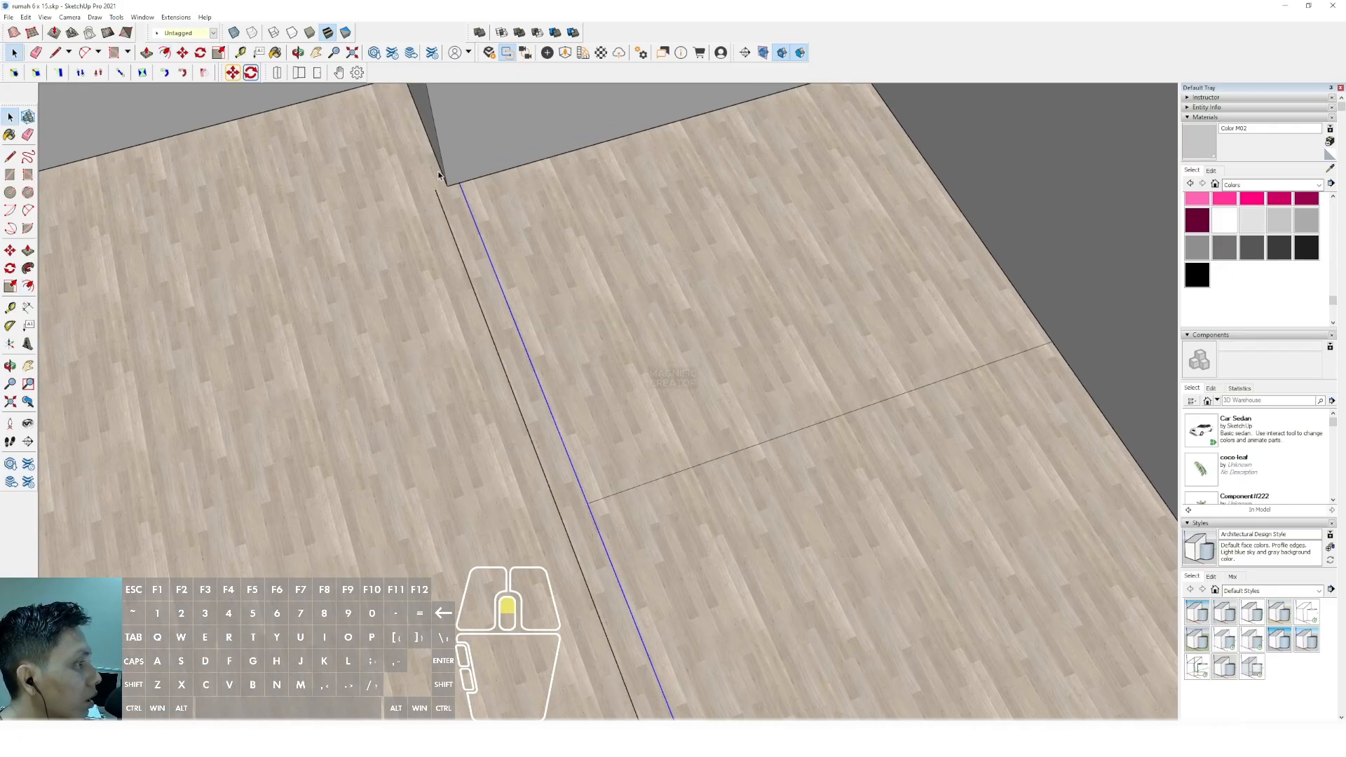
scroll(440, 175, up, 1)
key(l)
key(space)
scroll(442, 200, down, 2)
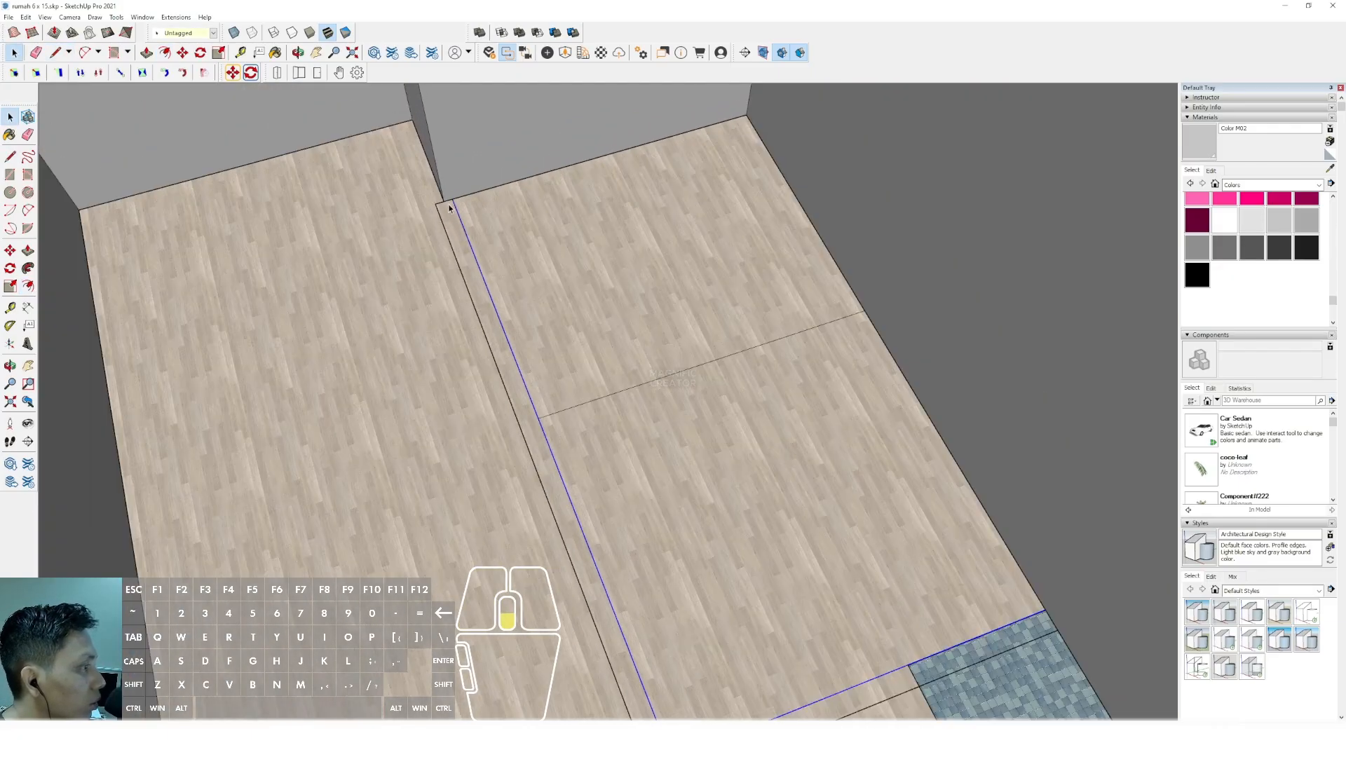
scroll(433, 202, up, 2)
scroll(432, 253, down, 3)
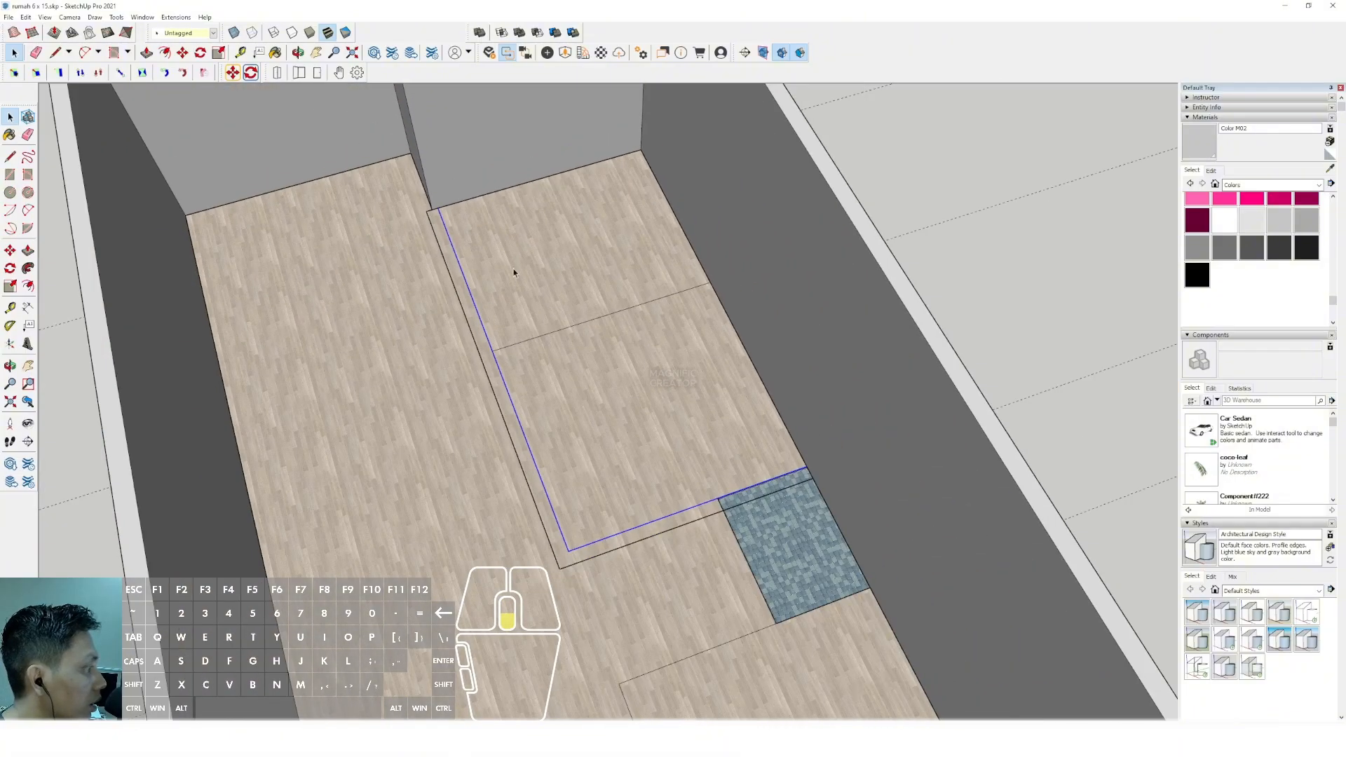
scroll(799, 477, up, 4)
key(l)
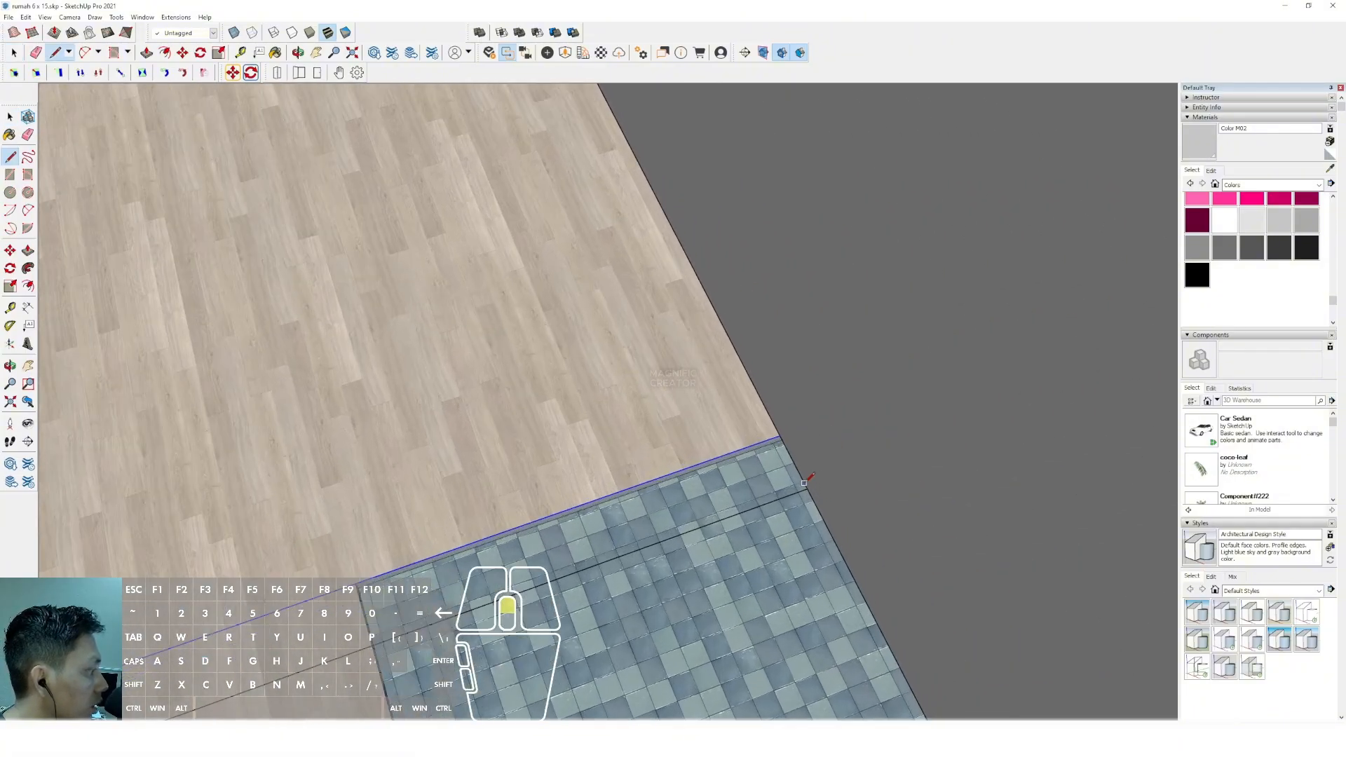
click(779, 435)
key(space)
Push/Pull the L-shaped wall outline up to the top of the outer walls.
scroll(771, 477, down, 2)
scroll(792, 424, down, 3)
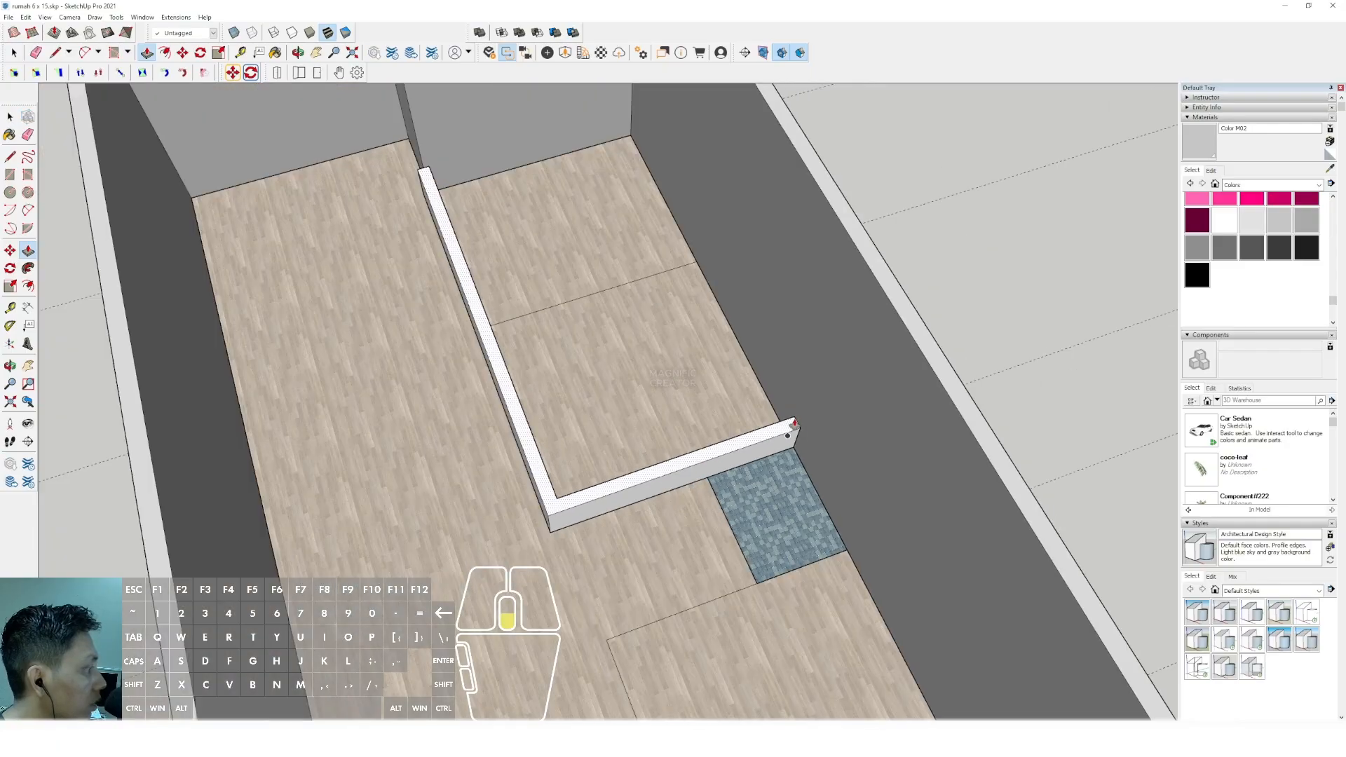
click(908, 315)
key(space)
Make the L-shaped interior wall a group and paint it with Color M02.
scroll(760, 344, down, 2)
shift+middle_drag(754, 349, 738, 376)
triple_click(746, 348)
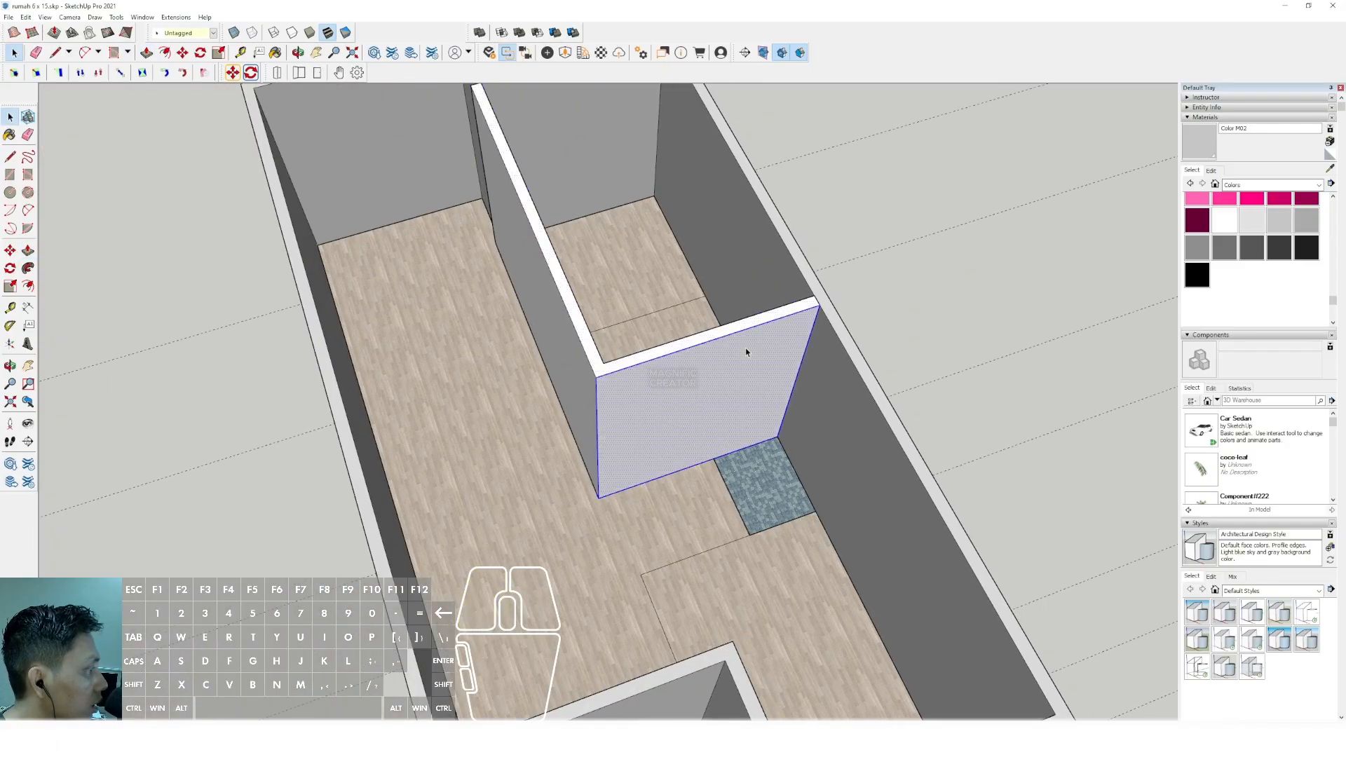
right_click(745, 349)
click(792, 439)
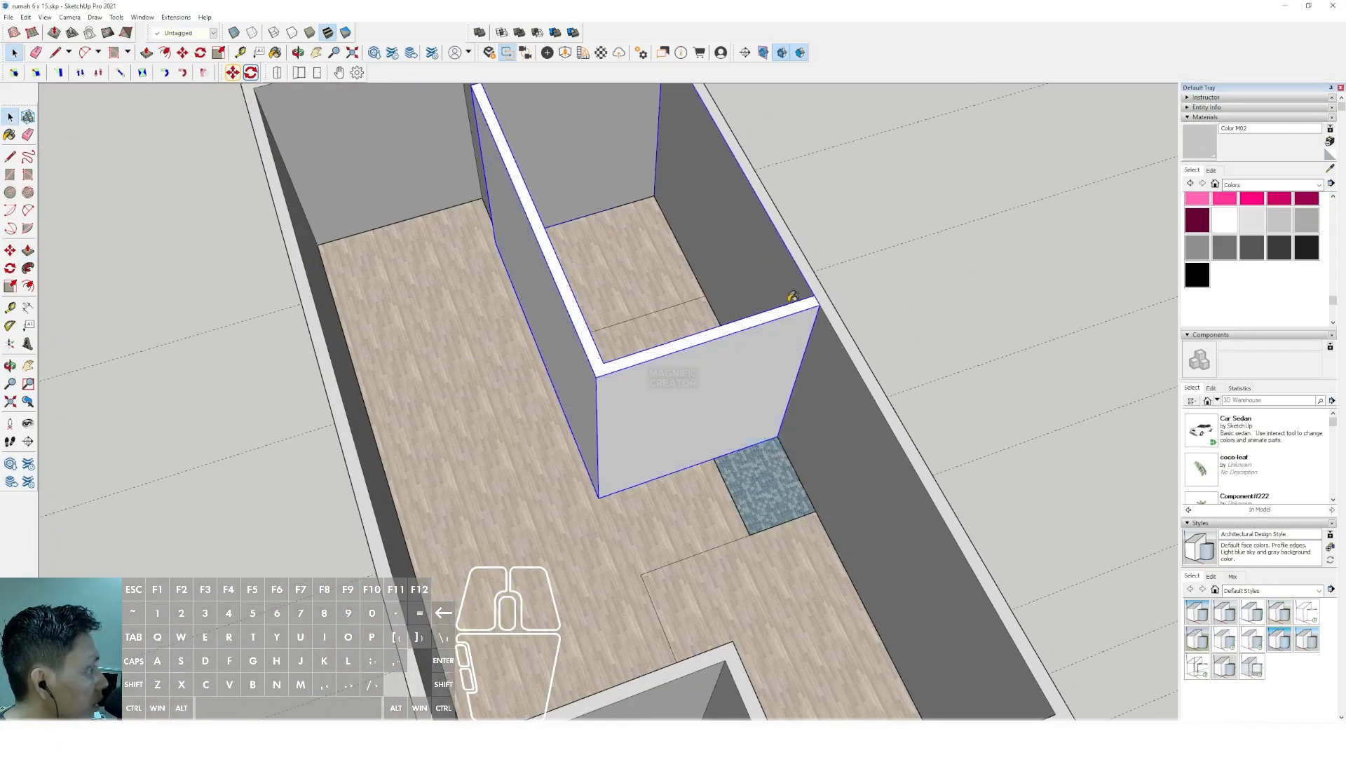
Open the L-shaped wall group and move its long leg along the red axis into line with the rear jog's return wall.
scroll(696, 364, down, 3)
shift+middle_drag(534, 290, 585, 306)
middle_drag(585, 306, 484, 449)
triple_click(571, 332)
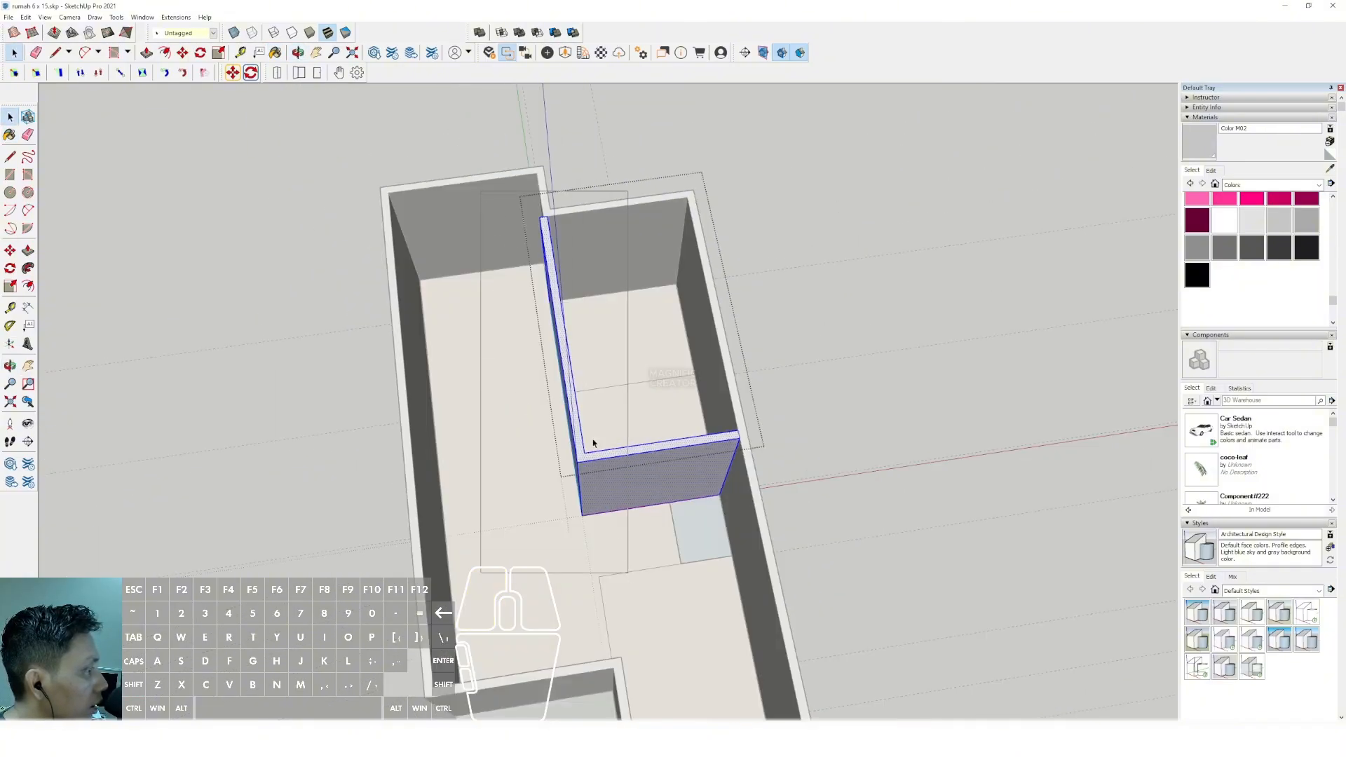
scroll(529, 245, up, 6)
key(m)
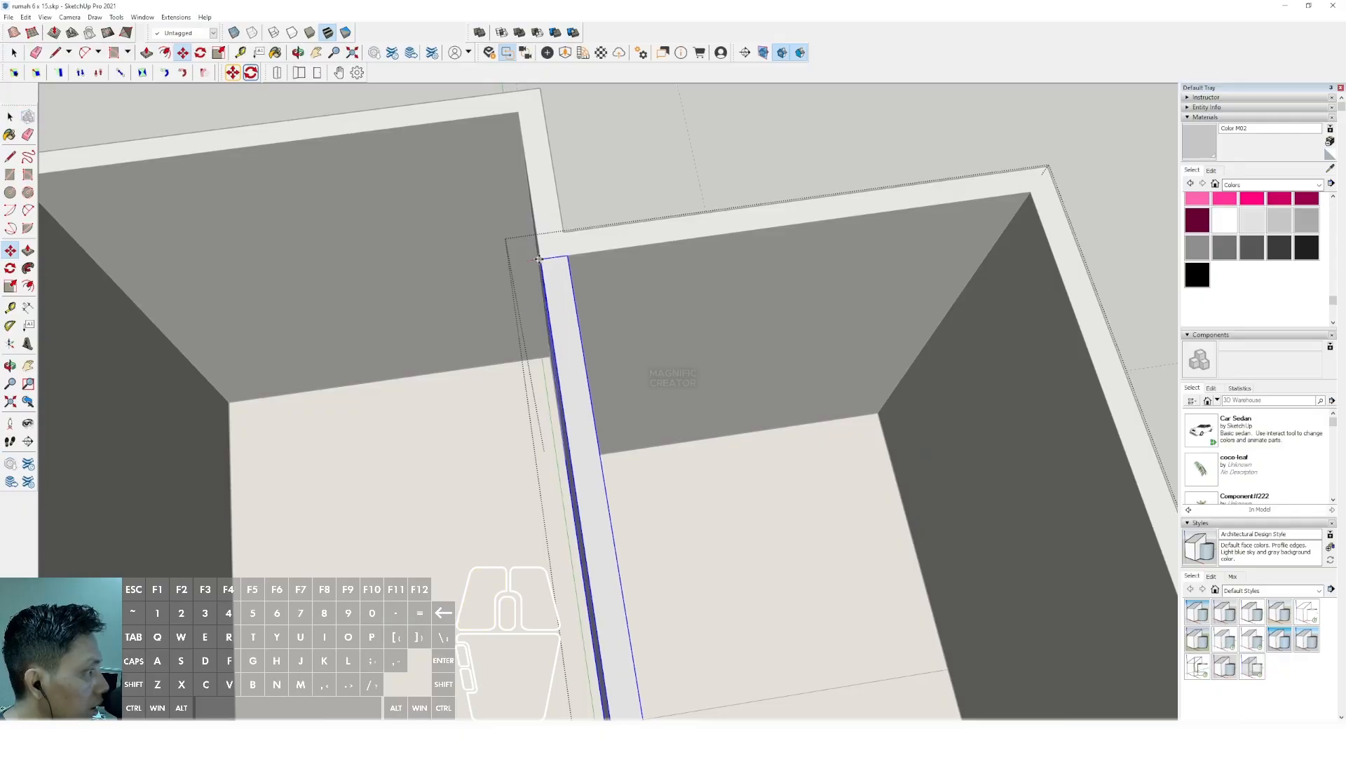
Move the cross wall beside the blue-tiled area along the green axis toward the rear rooms, and leave the group.
scroll(532, 266, down, 5)
middle_drag(571, 321, 634, 364)
scroll(687, 351, up, 3)
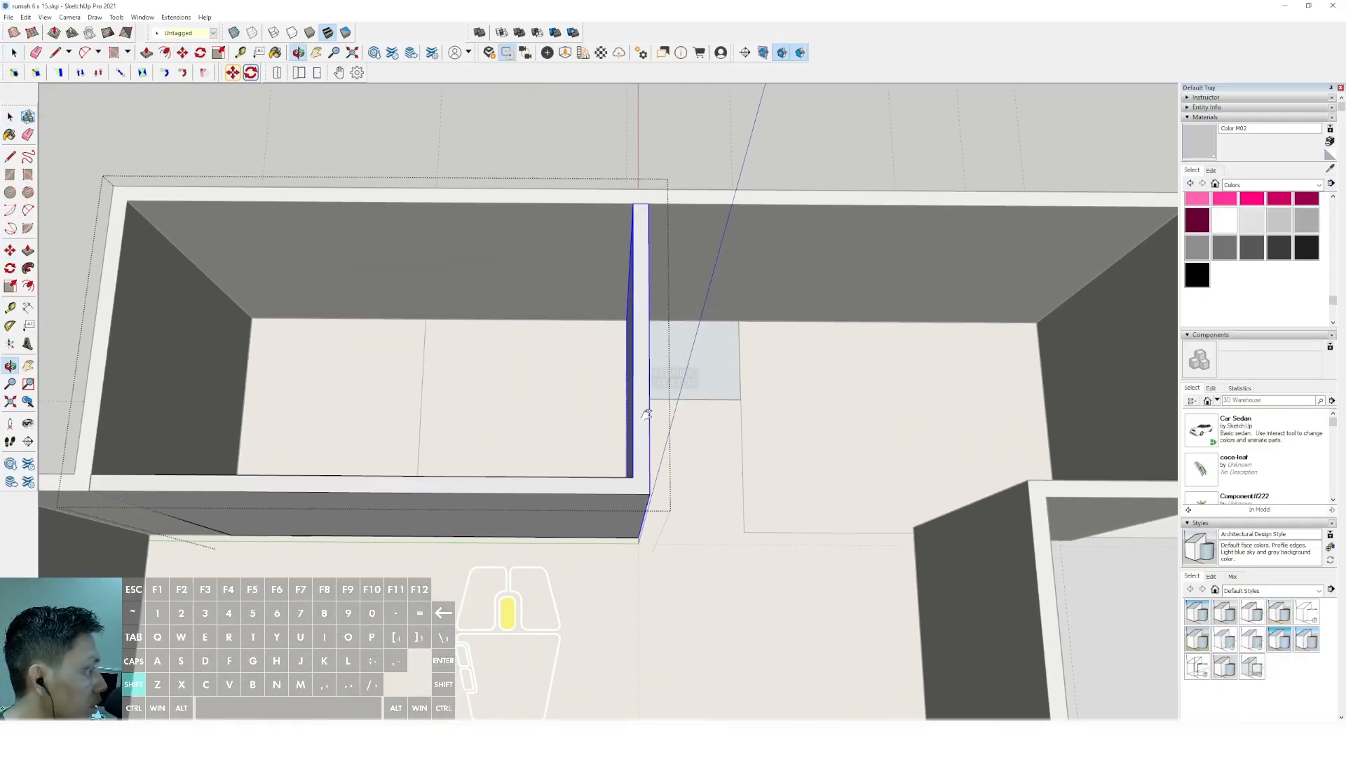
scroll(655, 431, up, 2)
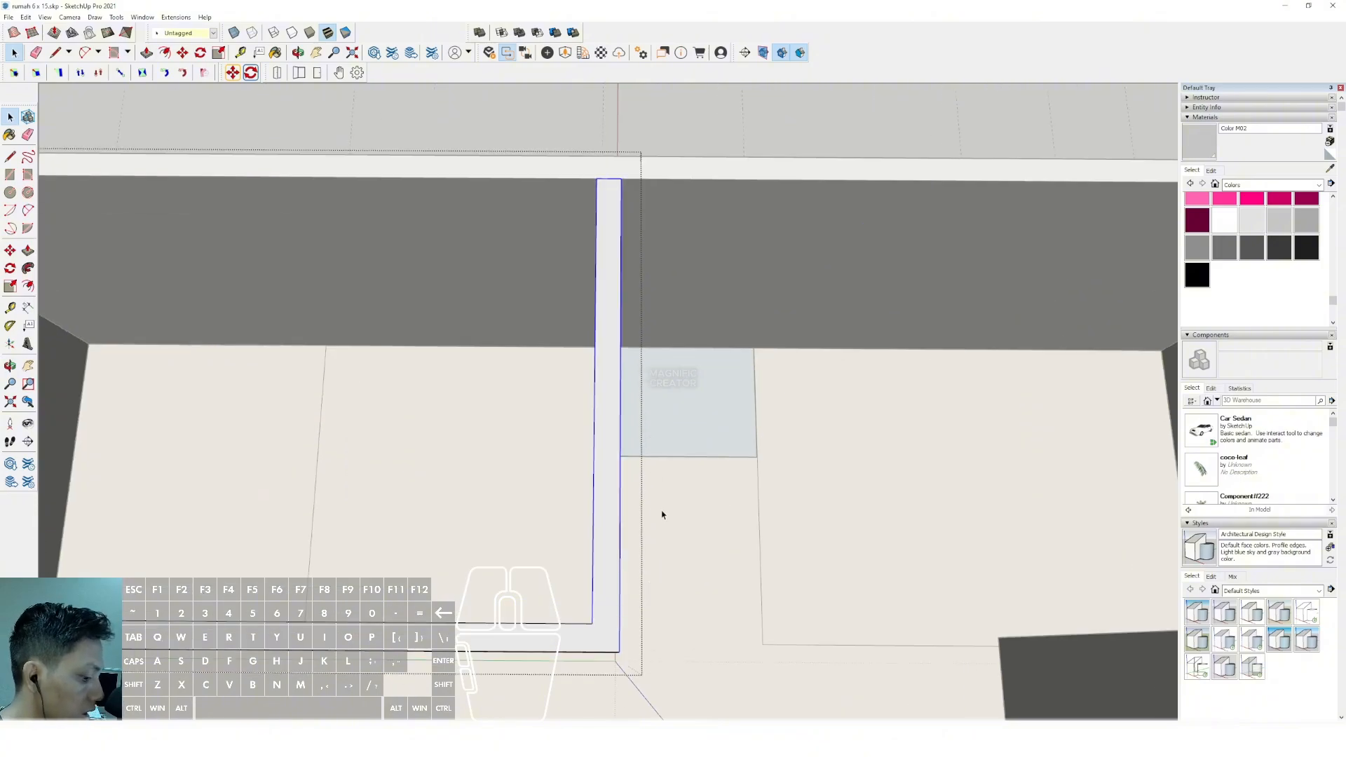
key(m)
click(688, 505)
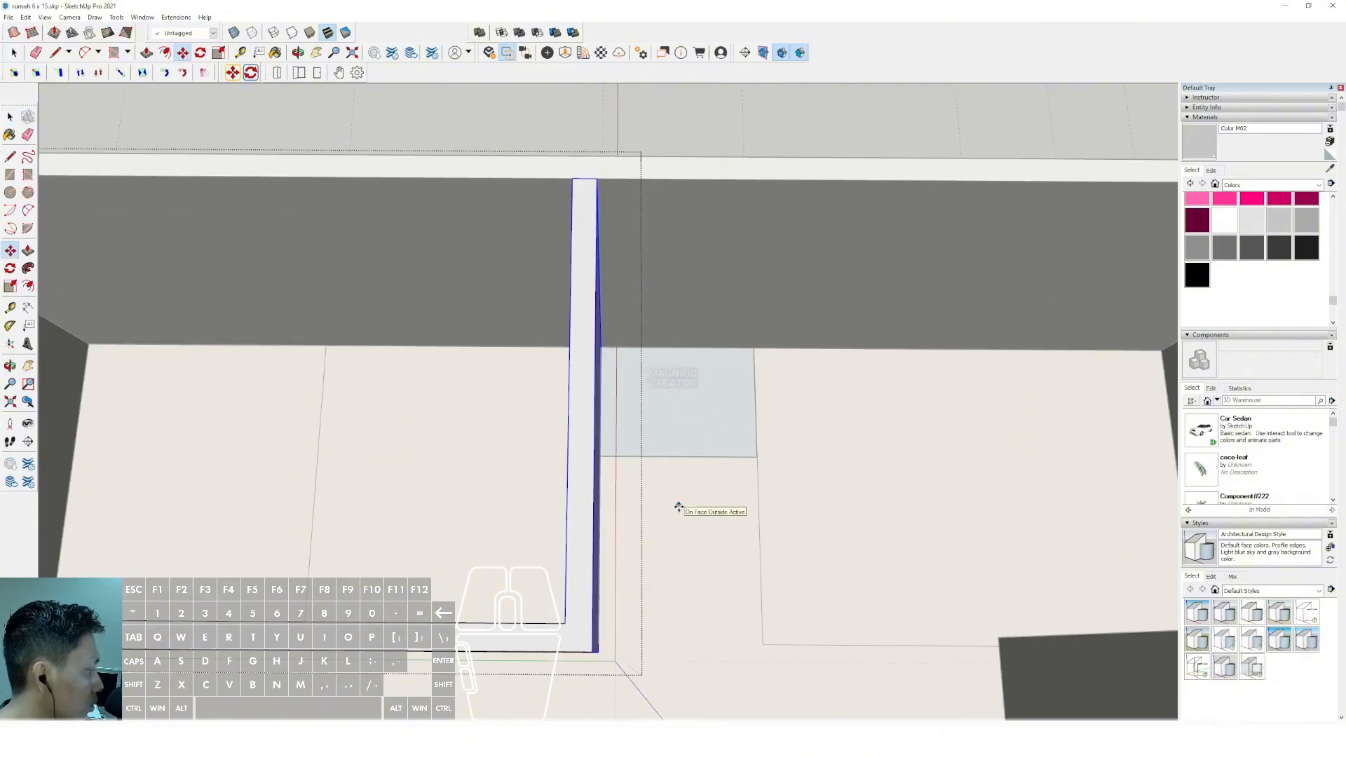
click(678, 506)
key(space)
scroll(678, 506, down, 5)
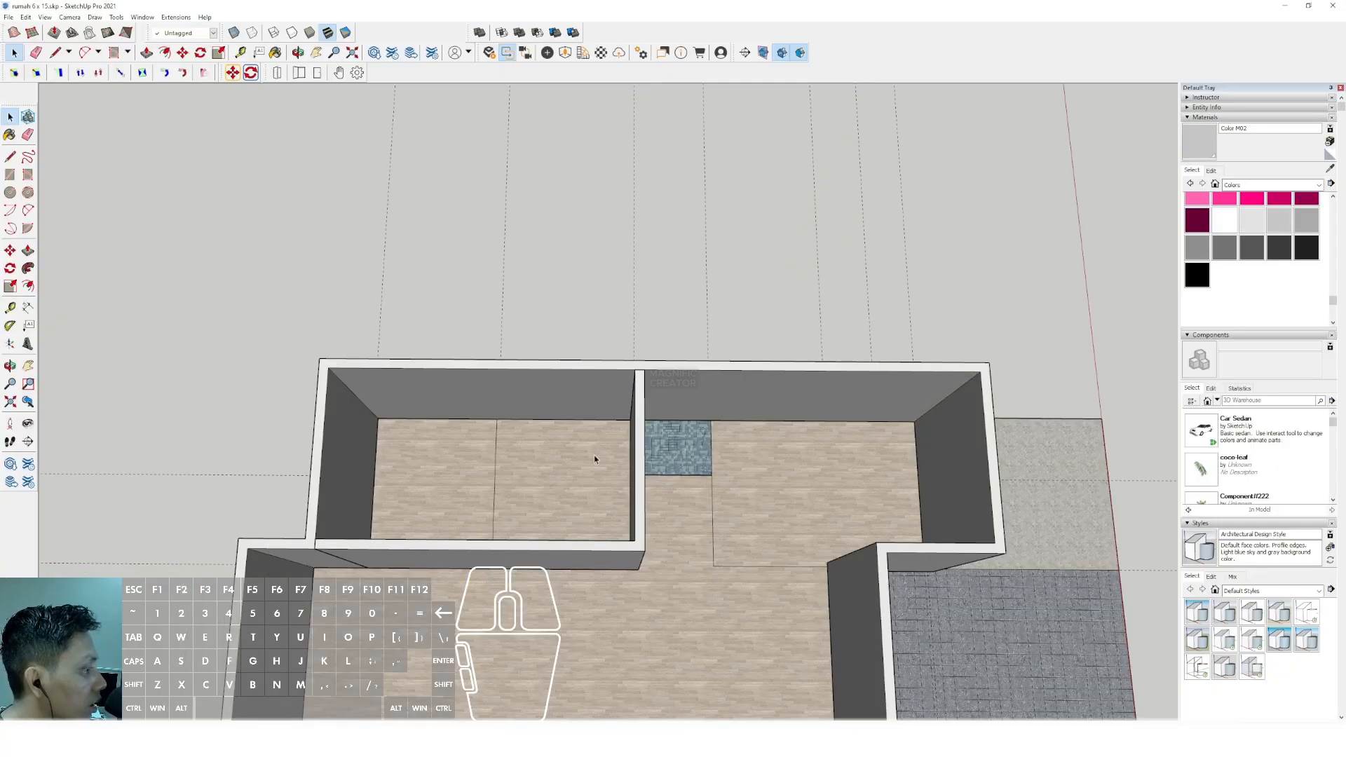
Draw a rectangle over the inner face of the rear room's end wall and Push/Pull it into a thin partition wall.
middle_drag(594, 456, 683, 287)
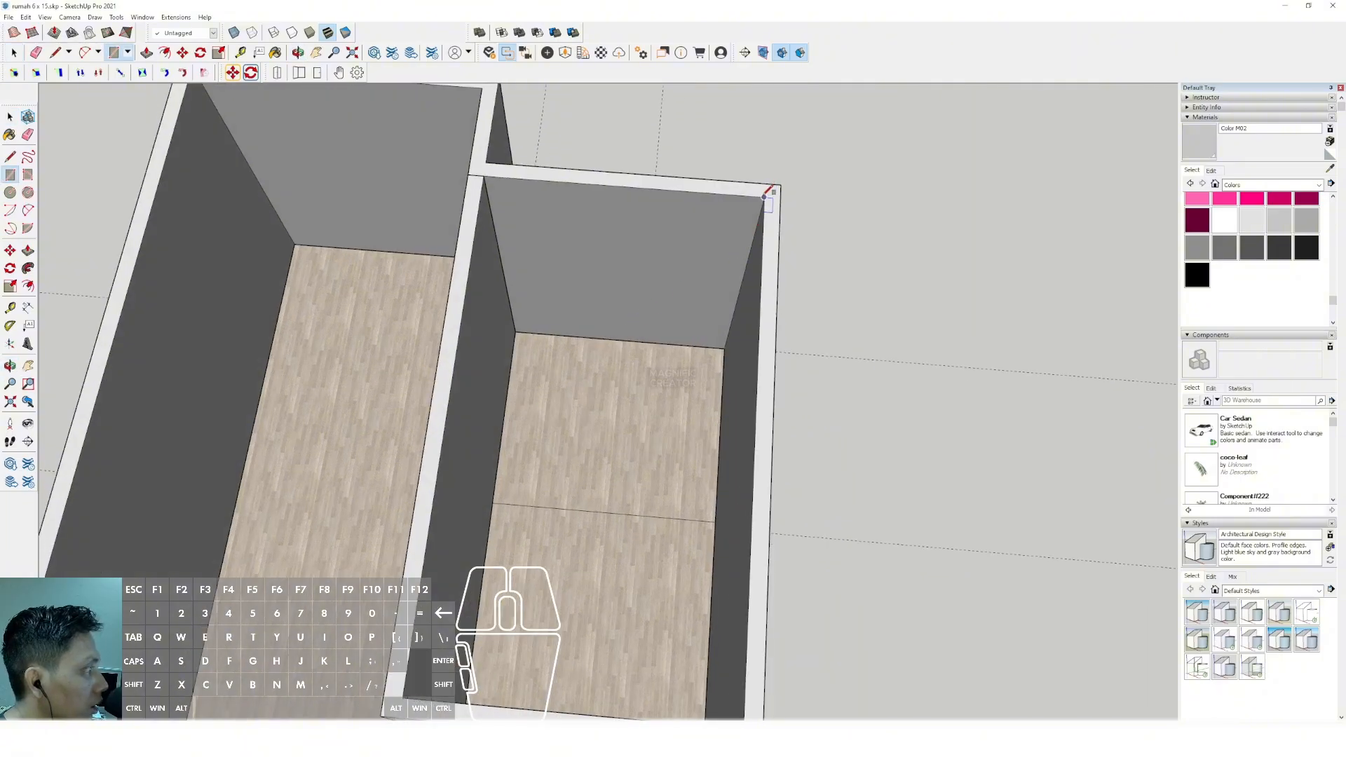
click(764, 197)
scroll(549, 315, up, 2)
shift+click(505, 336)
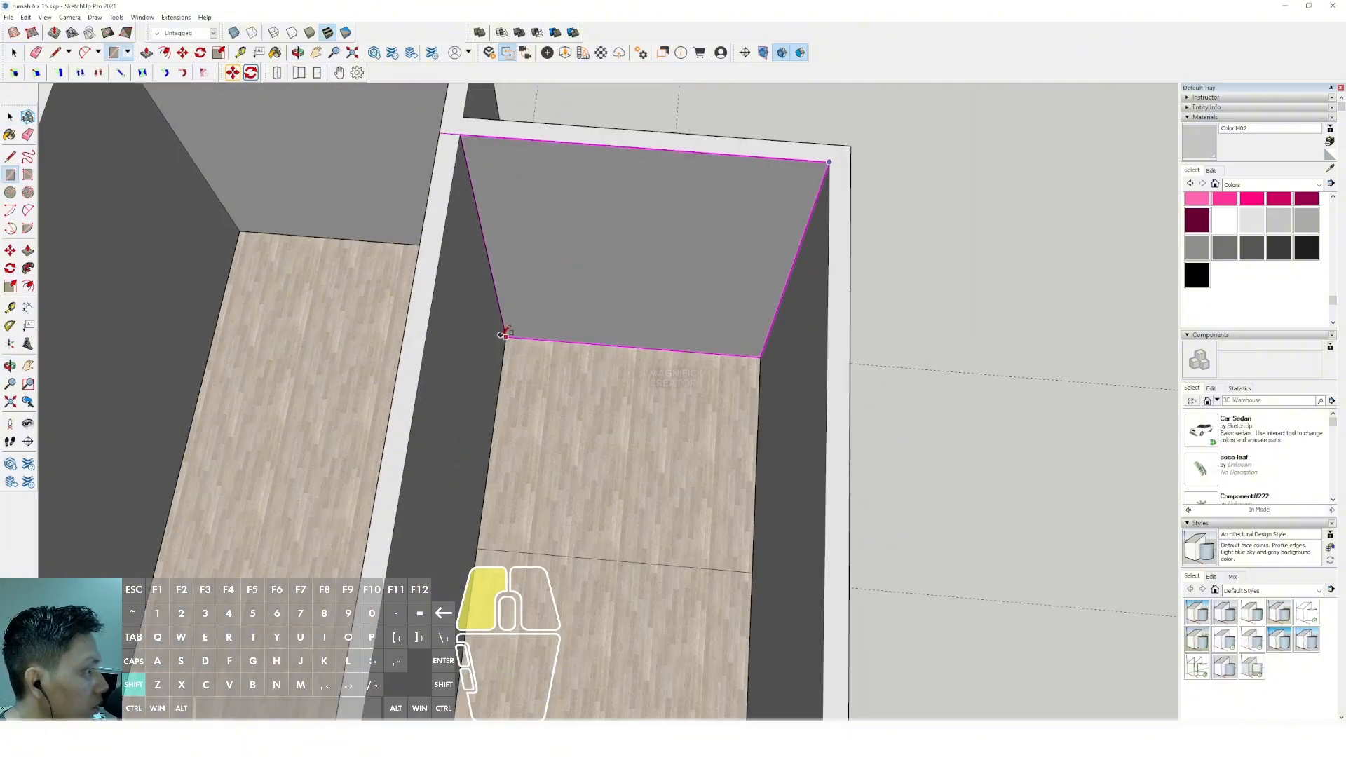
scroll(553, 248, down, 2)
key(p)
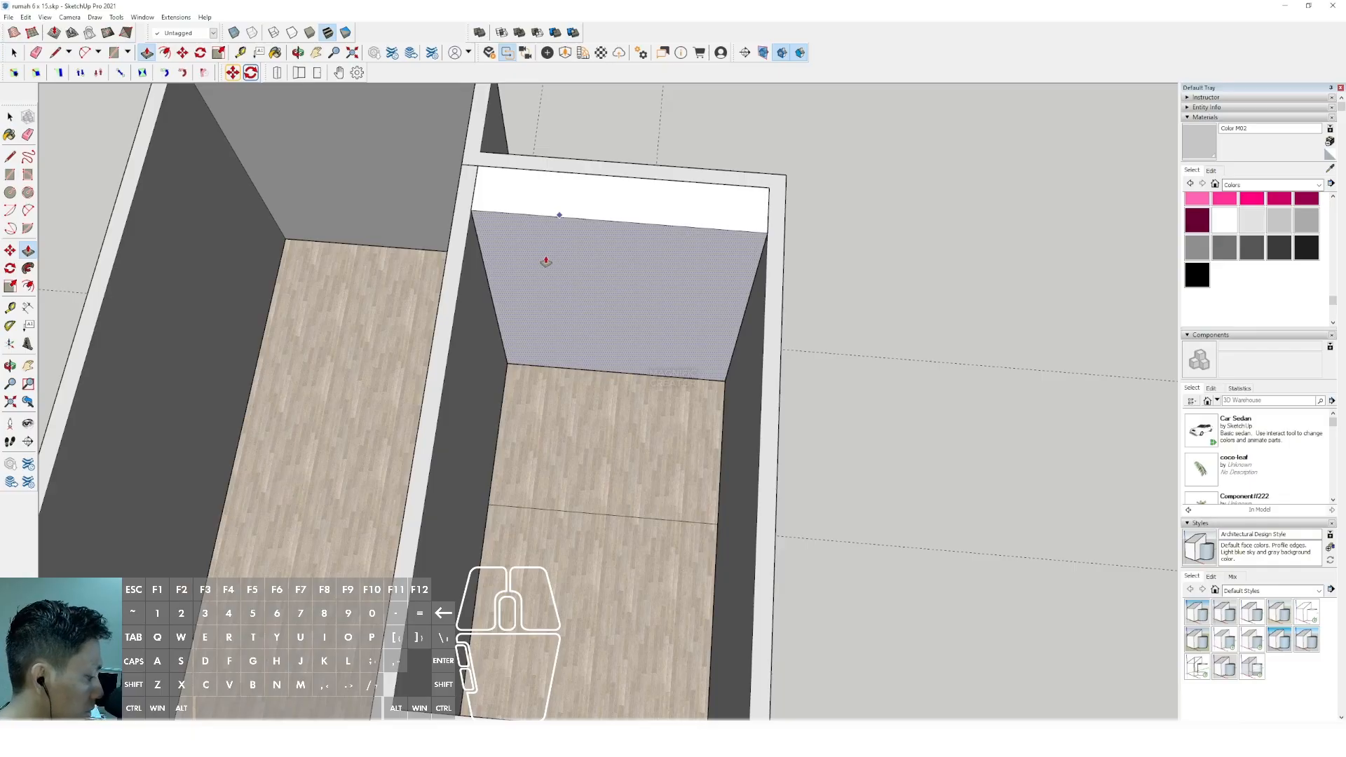
click(546, 261)
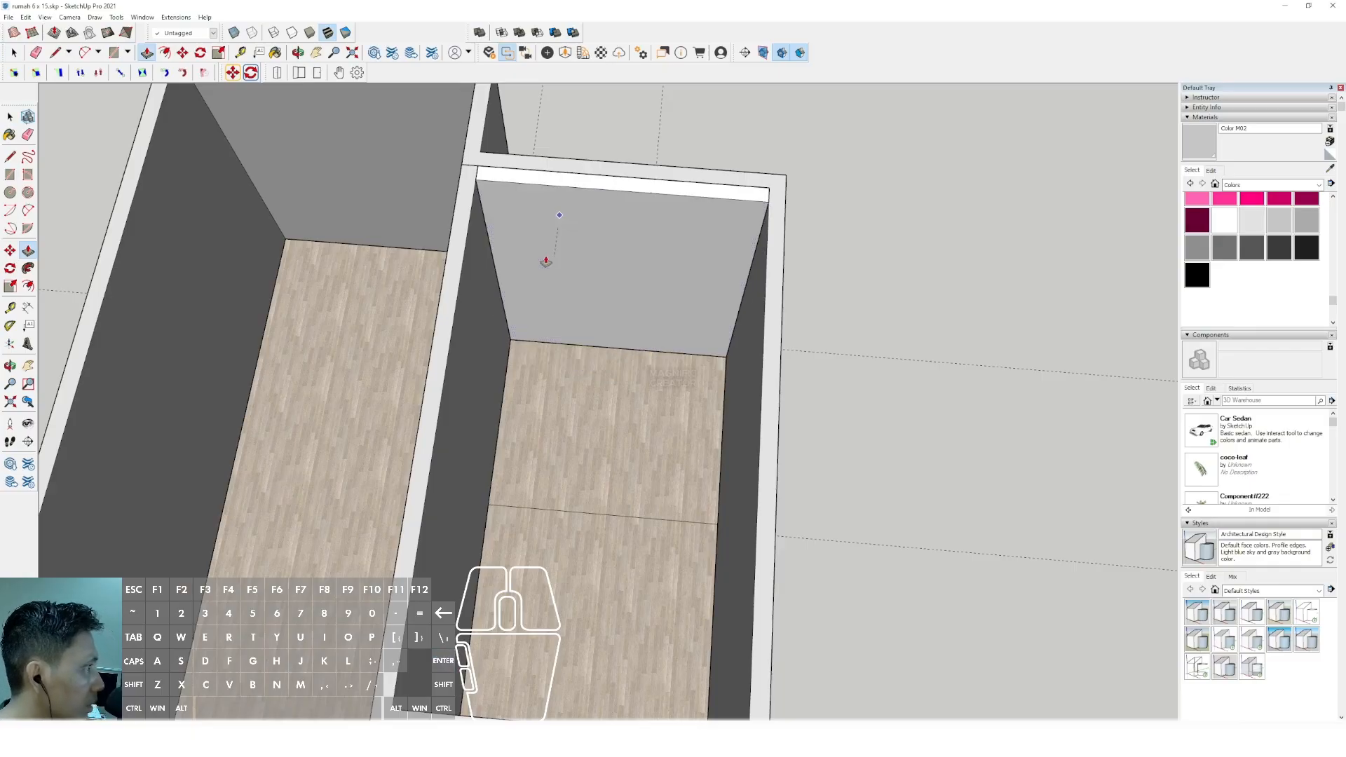
Make the new partition at the rear wall a group and paint it with Color M02.
right_click(567, 196)
click(608, 283)
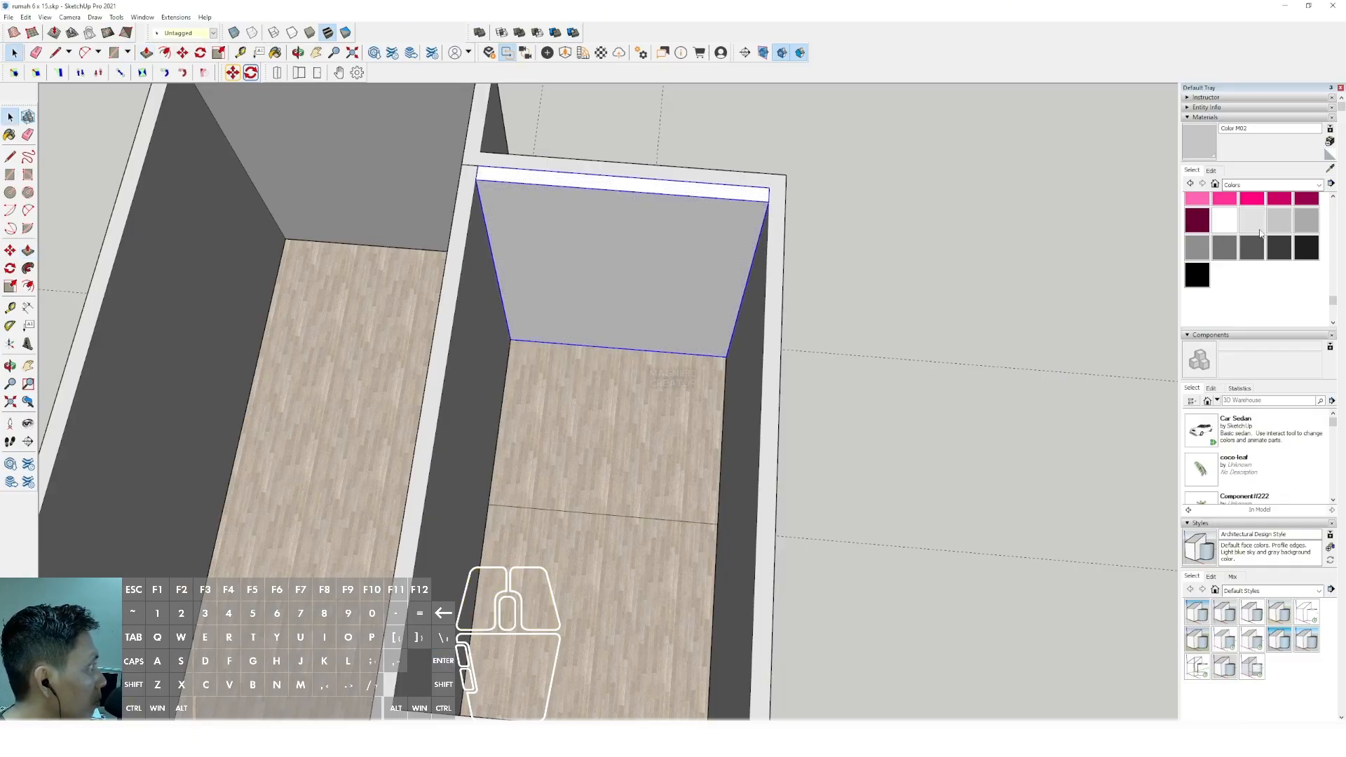
click(1199, 144)
click(616, 225)
key(space)
Move the partition from the rear end wall along the green axis to the floor line dividing the two rear rooms.
scroll(616, 225, down, 2)
mouse_move(618, 235)
middle_down()
mouse_move(626, 319)
mouse_move(600, 363)
middle_up()
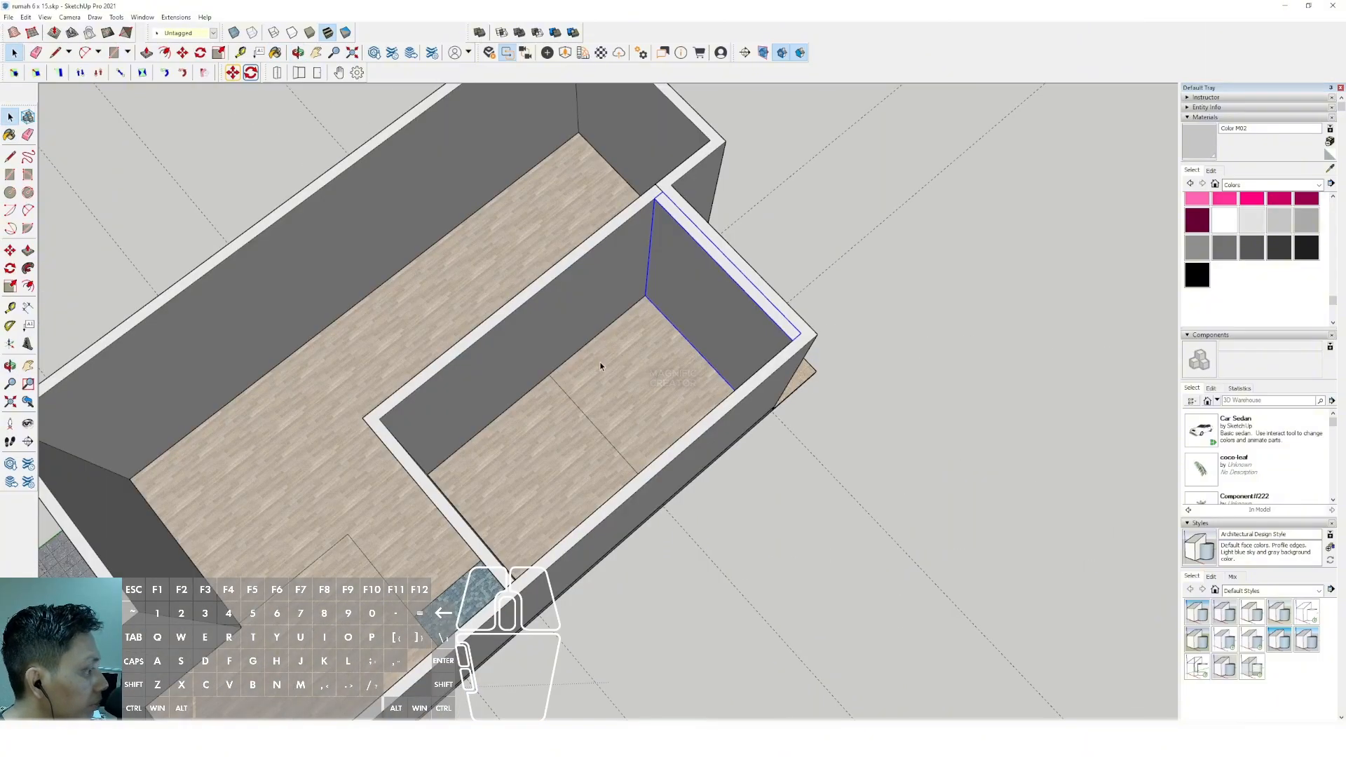
middle_drag(764, 366, 743, 373)
scroll(743, 372, up, 3)
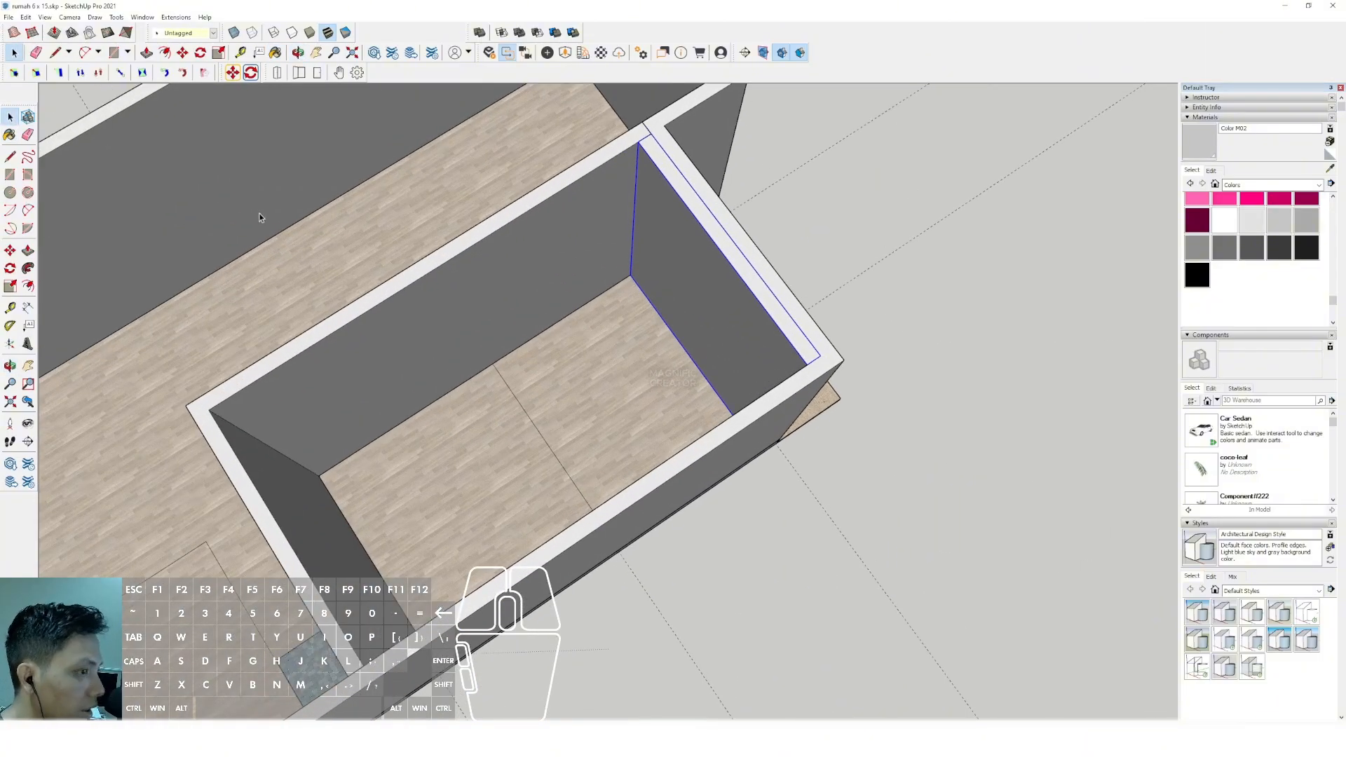
click(10, 250)
scroll(792, 375, up, 2)
click(789, 374)
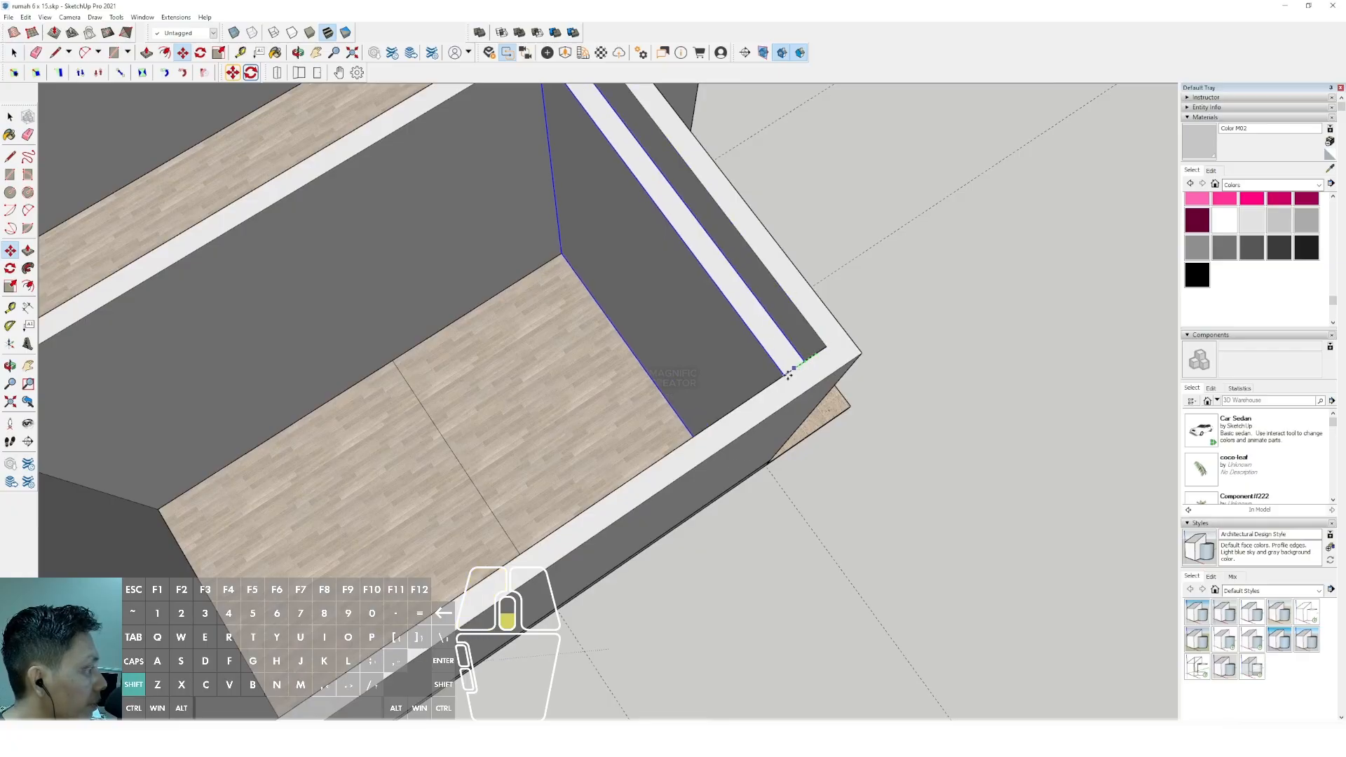
scroll(788, 373, down, 3)
scroll(589, 486, up, 3)
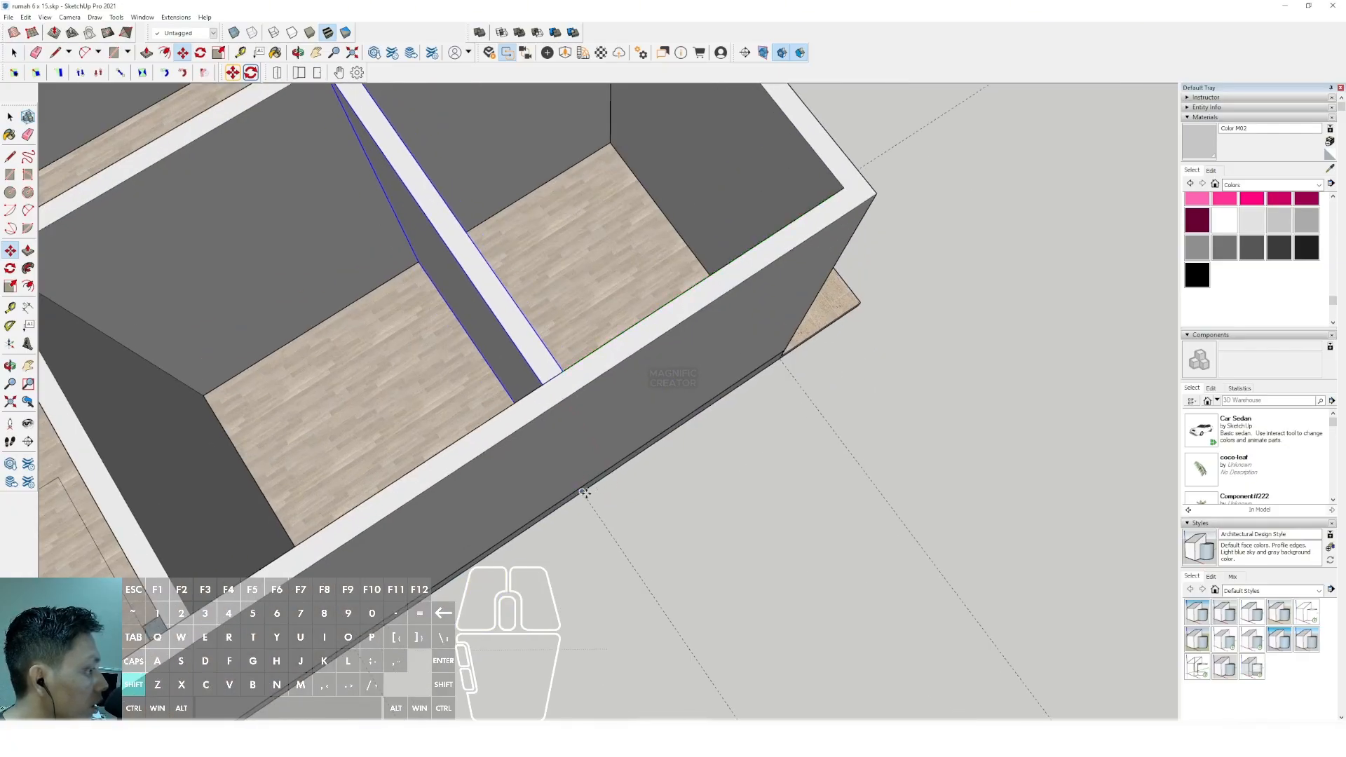
click(584, 493)
key(space)
Trace the front room's L-shaped floor outline with lines from the blue-tiled corner at the outer wall to the front wall's corner.
scroll(644, 384, down, 6)
shift+middle_drag(643, 384, 602, 342)
scroll(626, 373, up, 3)
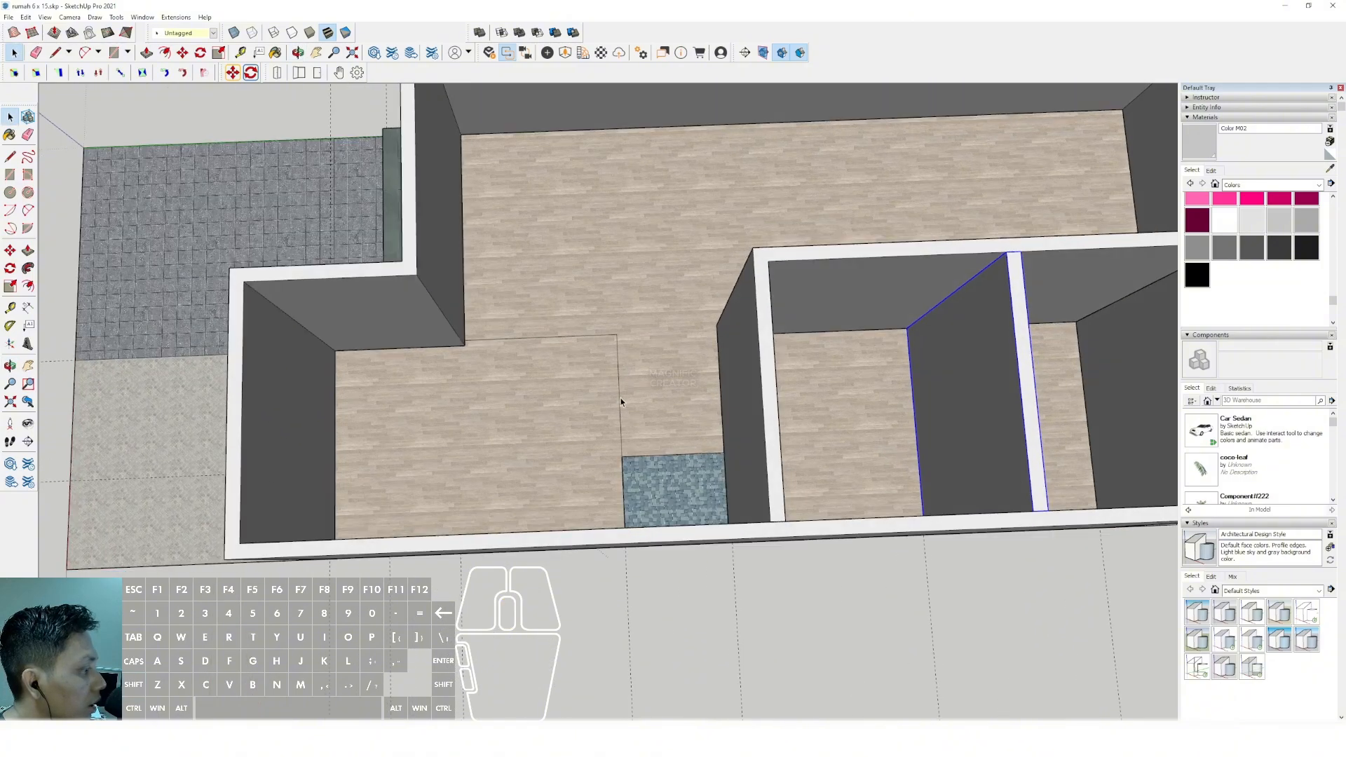
middle_drag(527, 420, 761, 438)
scroll(535, 469, up, 1)
middle_drag(535, 469, 617, 471)
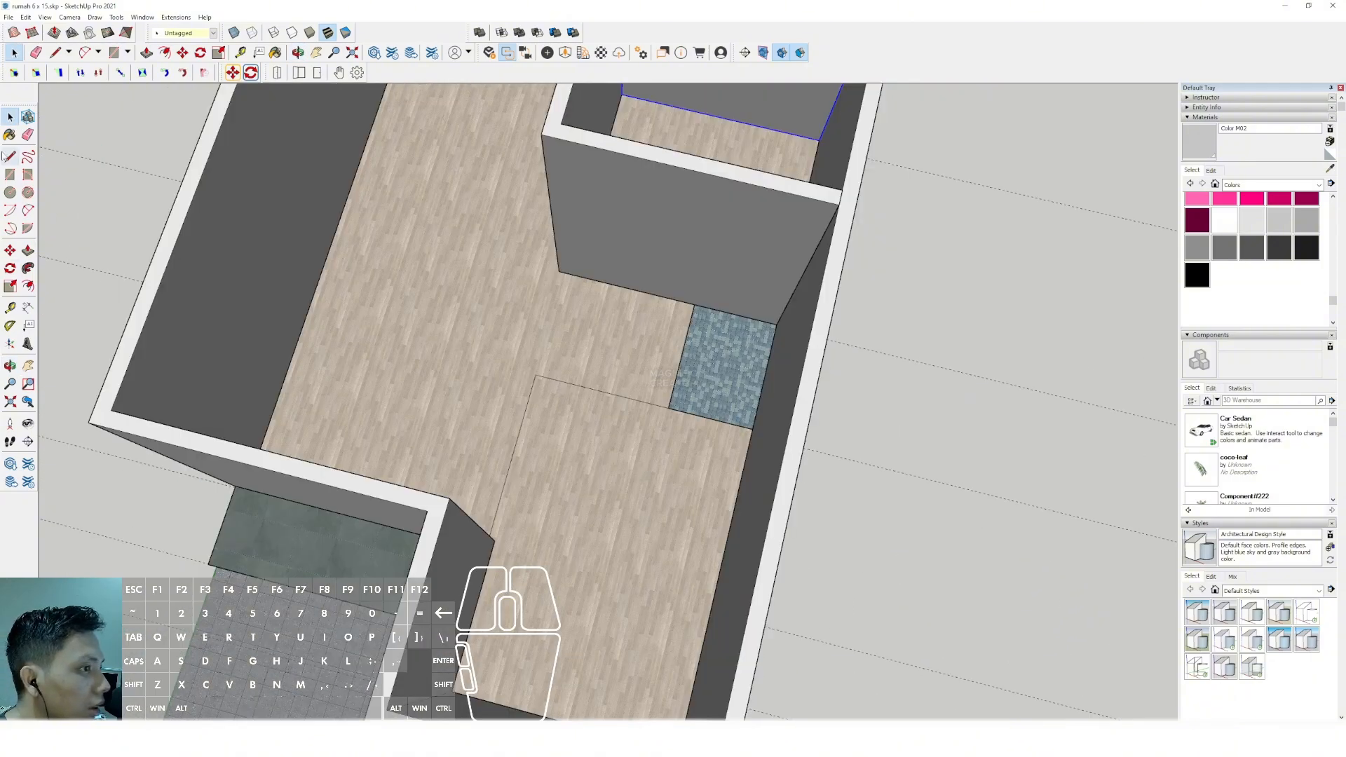
scroll(682, 439, up, 5)
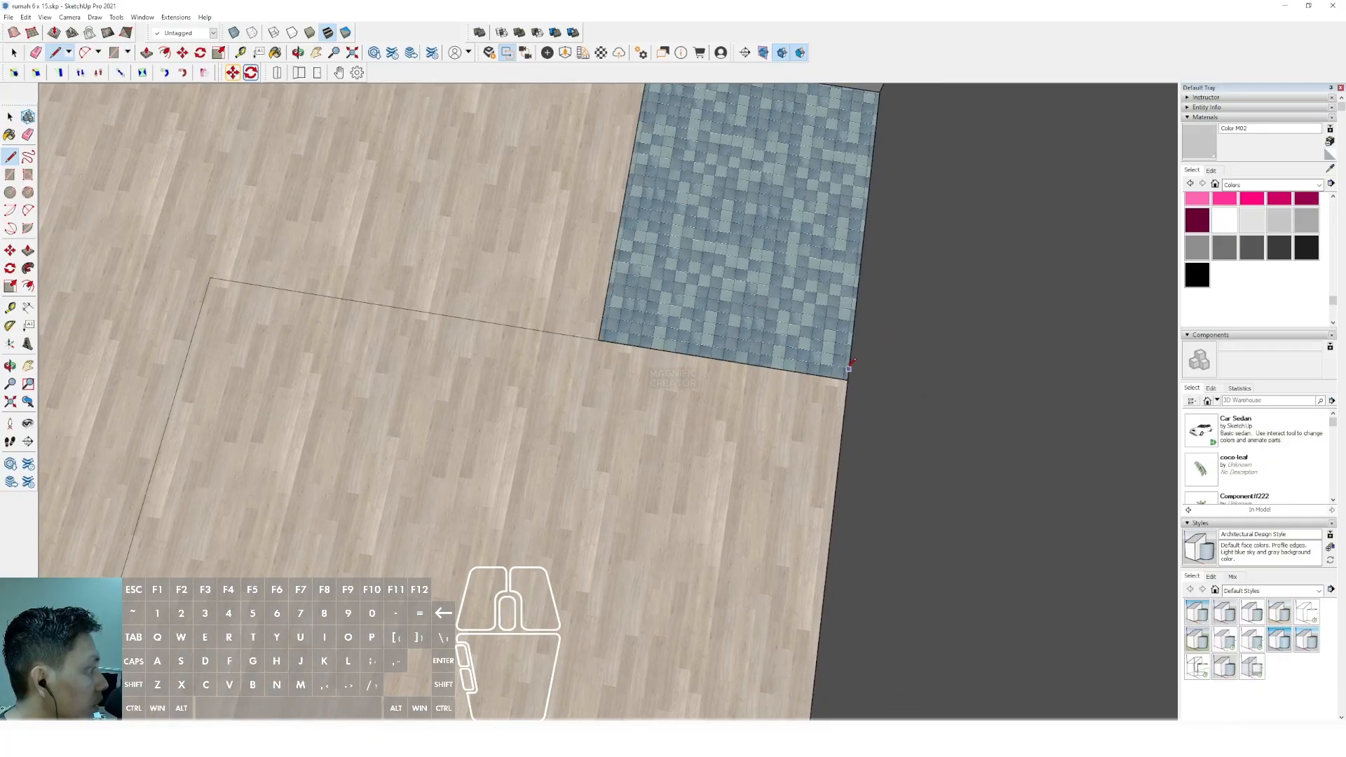
scroll(843, 386, down, 2)
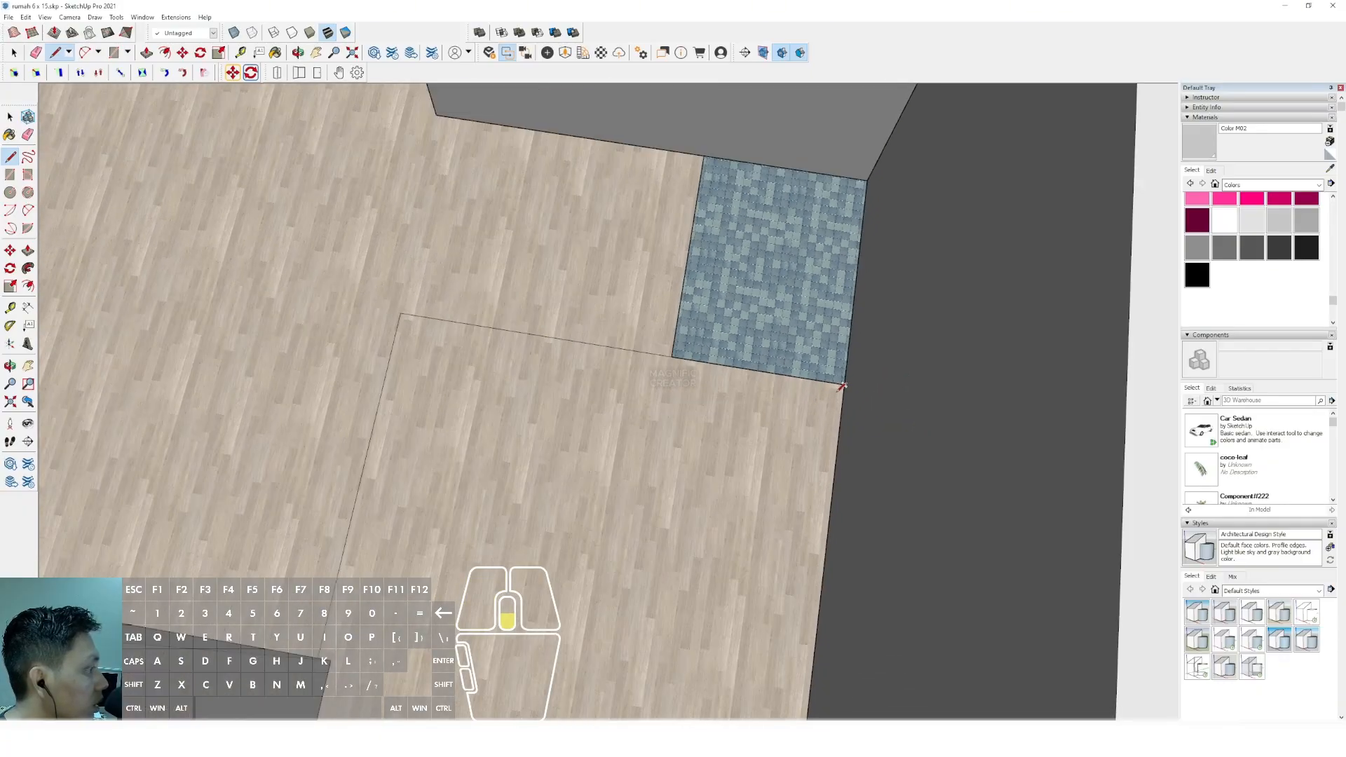
middle_drag(527, 325, 485, 328)
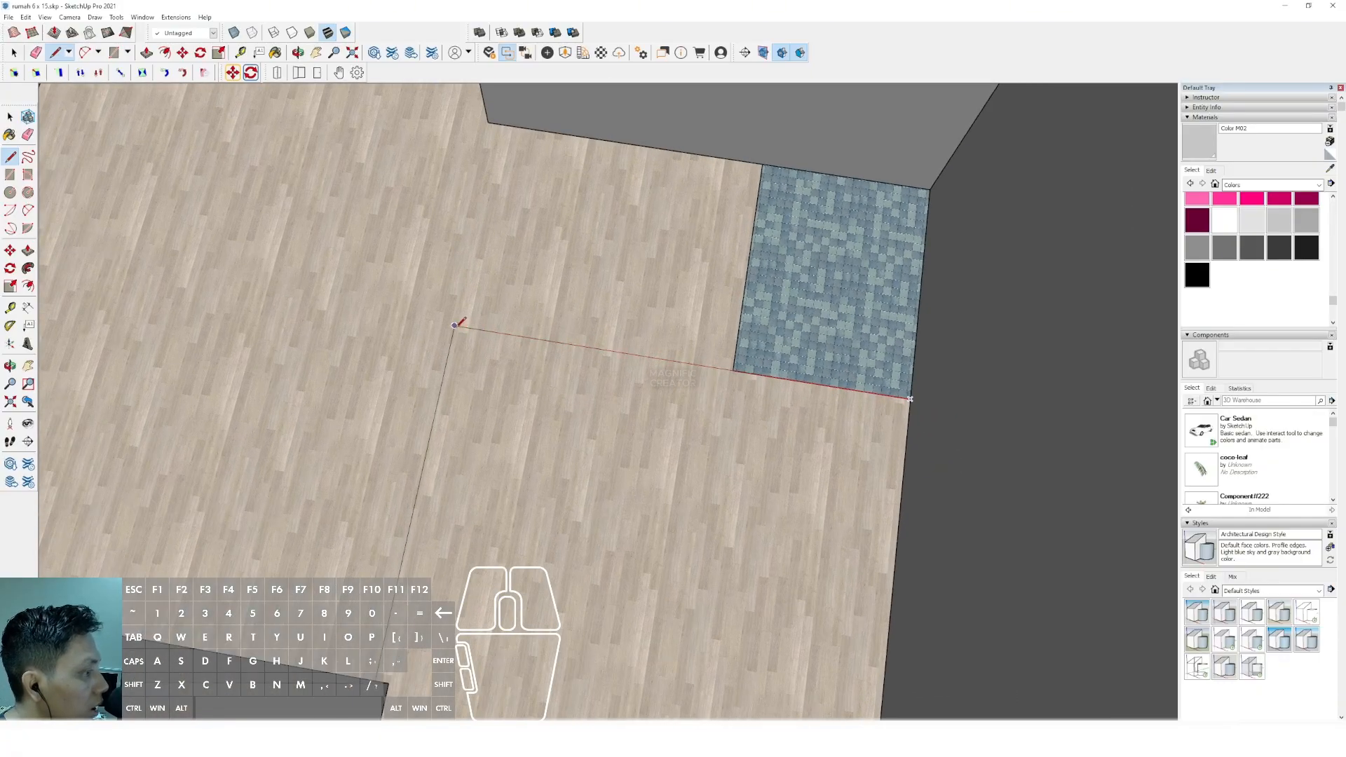
scroll(572, 329, down, 4)
middle_drag(628, 324, 208, 397)
middle_drag(482, 307, 379, 315)
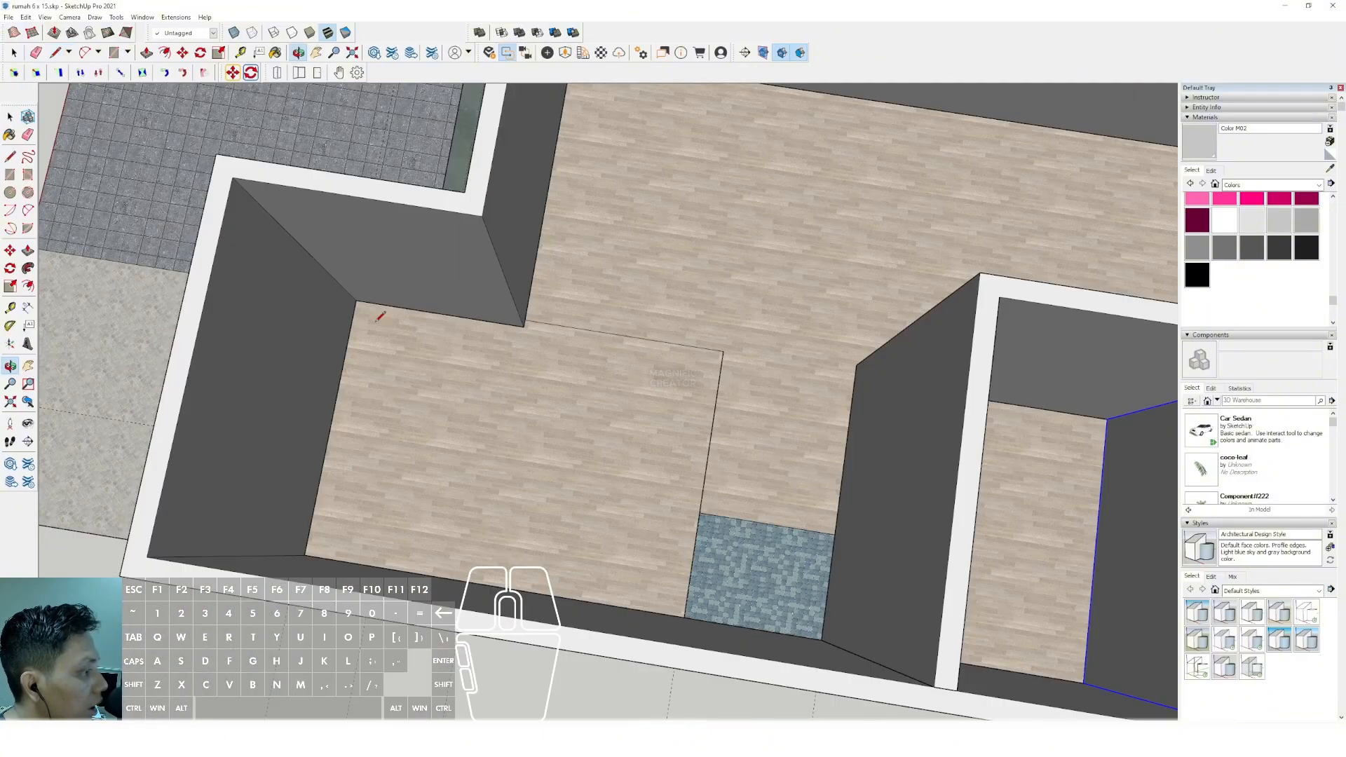
scroll(536, 327, up, 3)
shift+scroll(538, 326, up, 2)
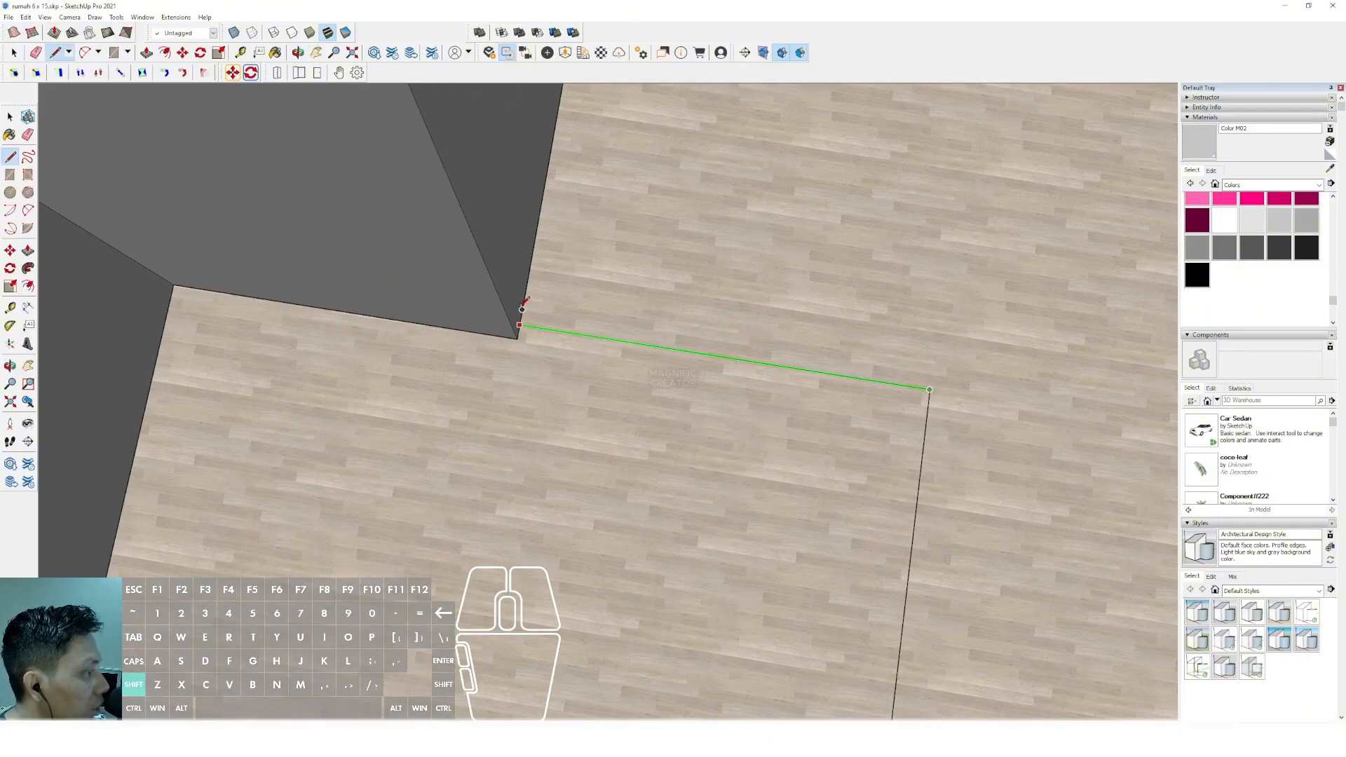
click(522, 308)
key(space)
Offset the traced L-shaped line outward by the wall thickness.
scroll(523, 308, down, 5)
scroll(666, 375, up, 3)
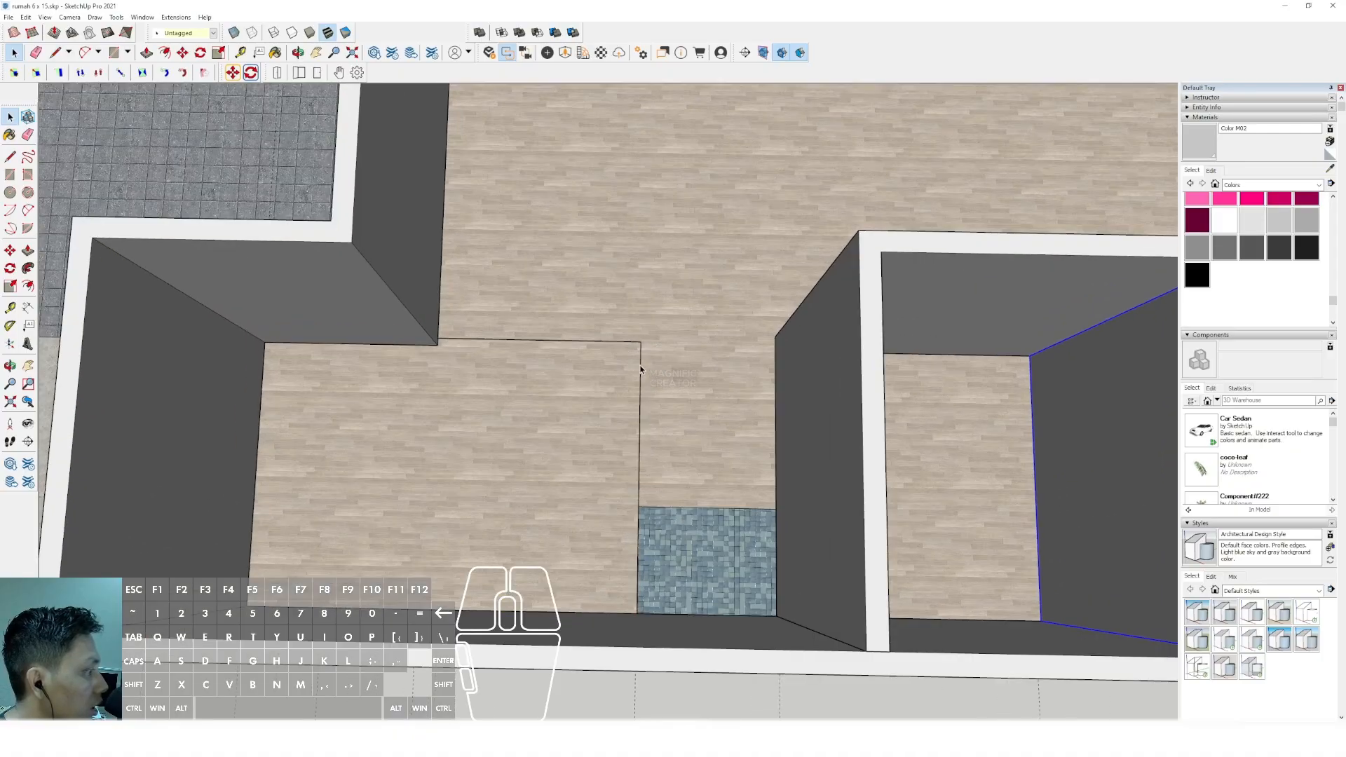
click(639, 365)
scroll(636, 398, up, 2)
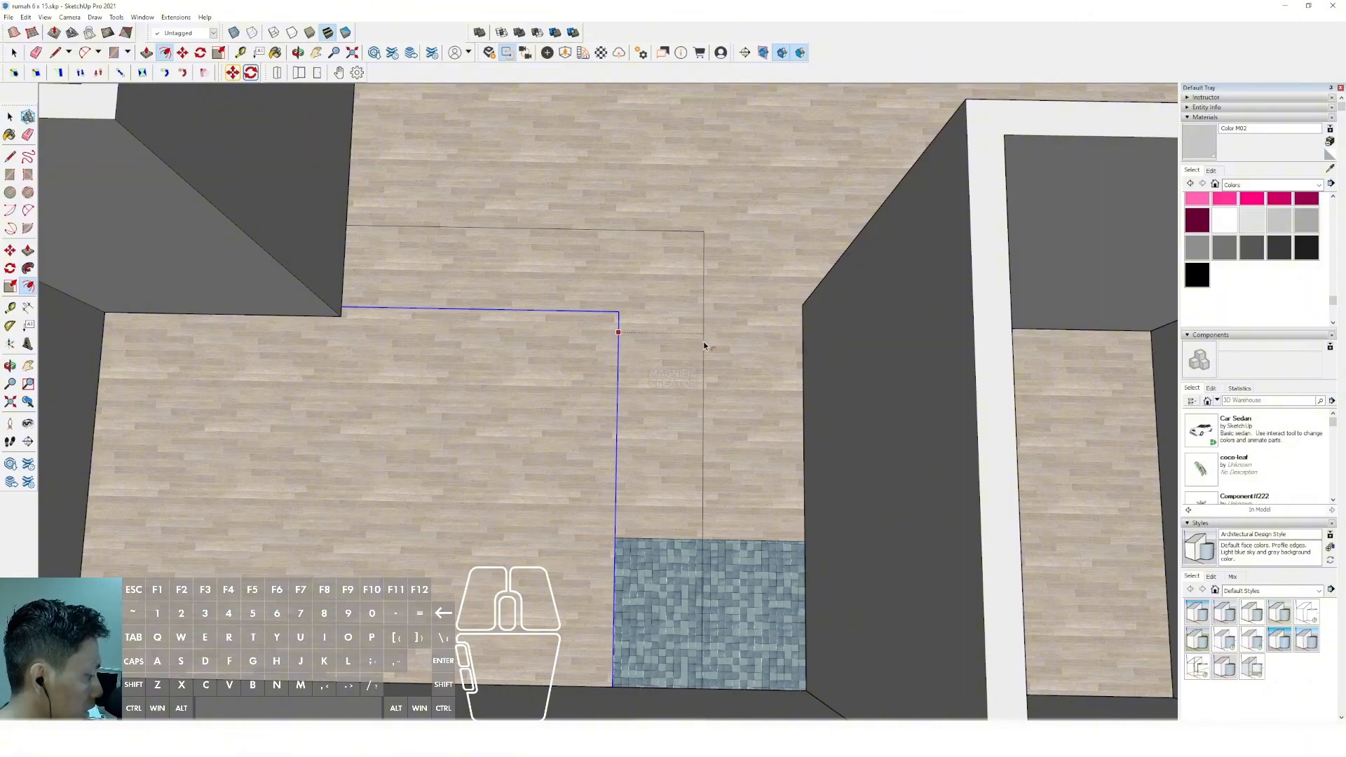
key(Return)
key(space)
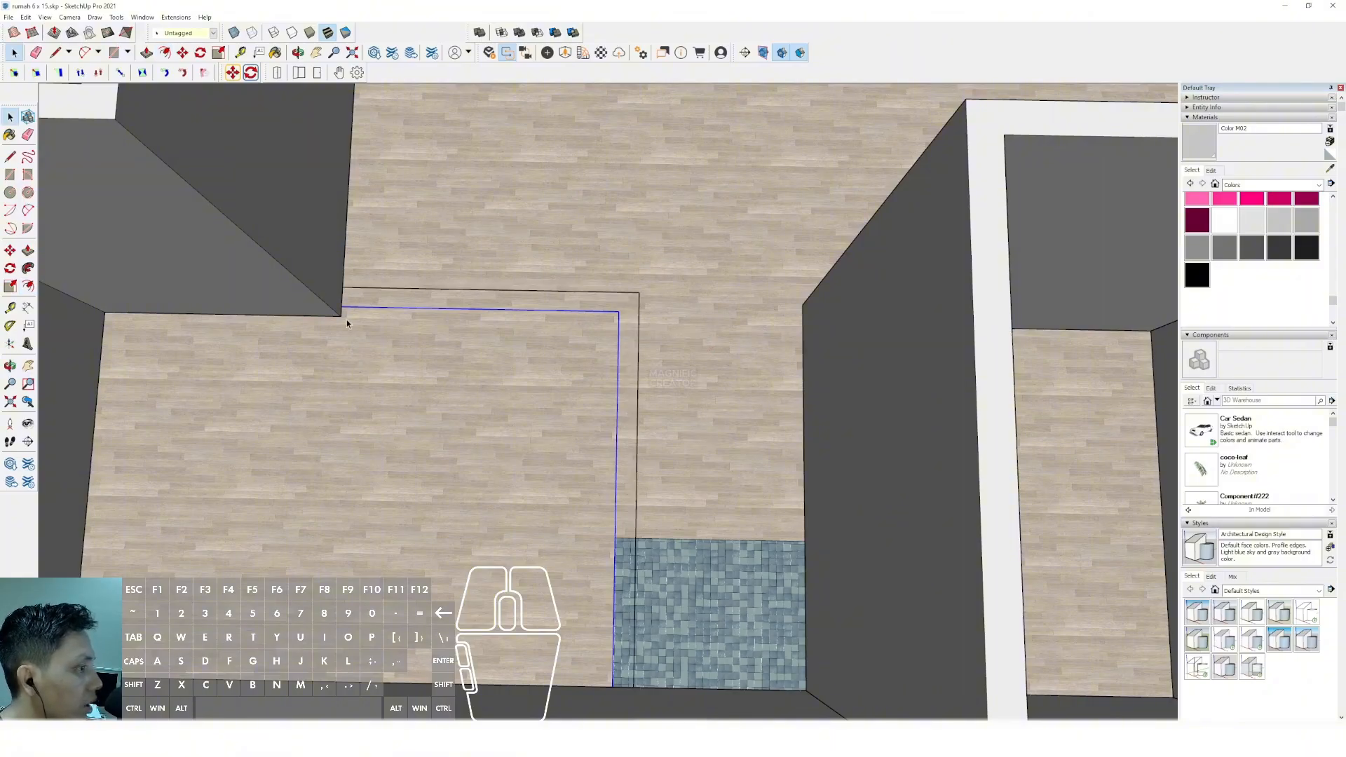
Close both open ends between the outline and its offset with lines to form an L-shaped wall face.
scroll(345, 317, up, 3)
scroll(342, 301, up, 1)
key(l)
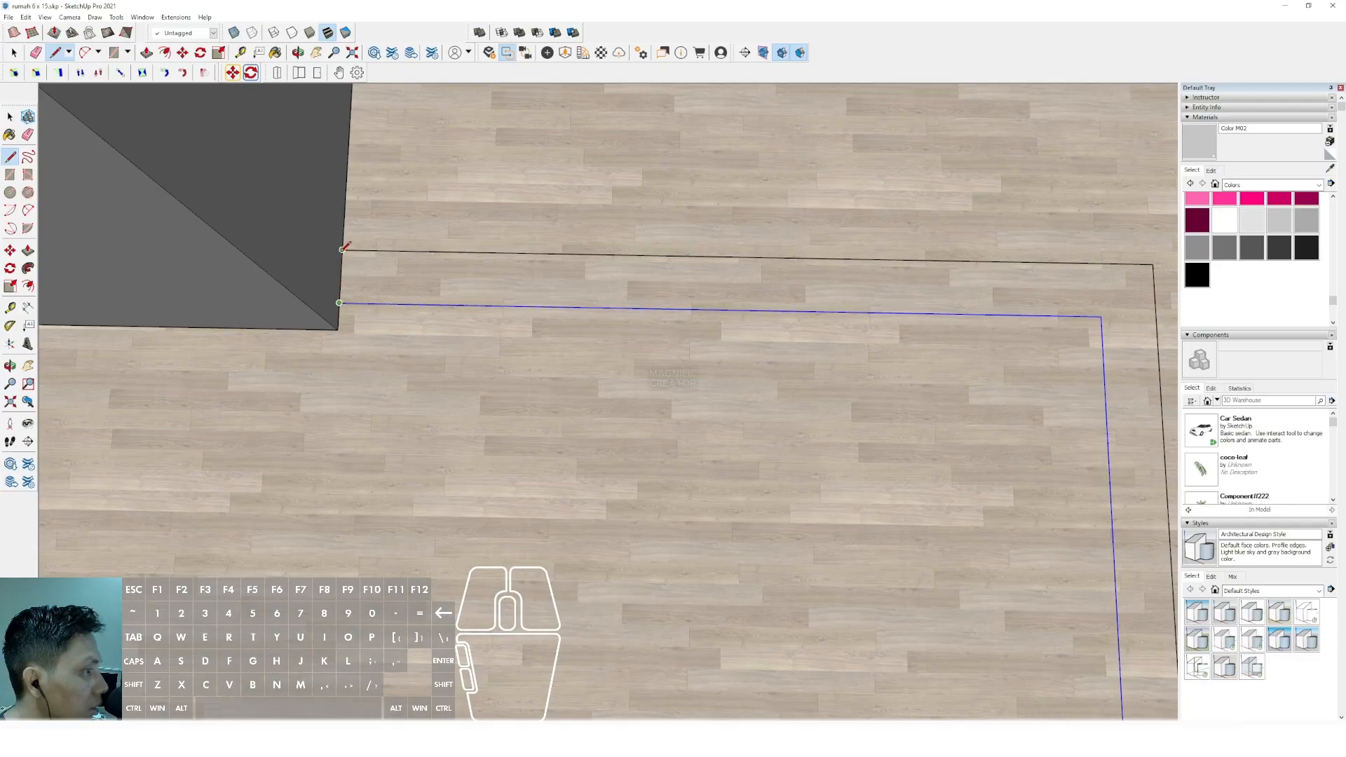
key(space)
scroll(486, 355, down, 2)
middle_drag(486, 355, 810, 582)
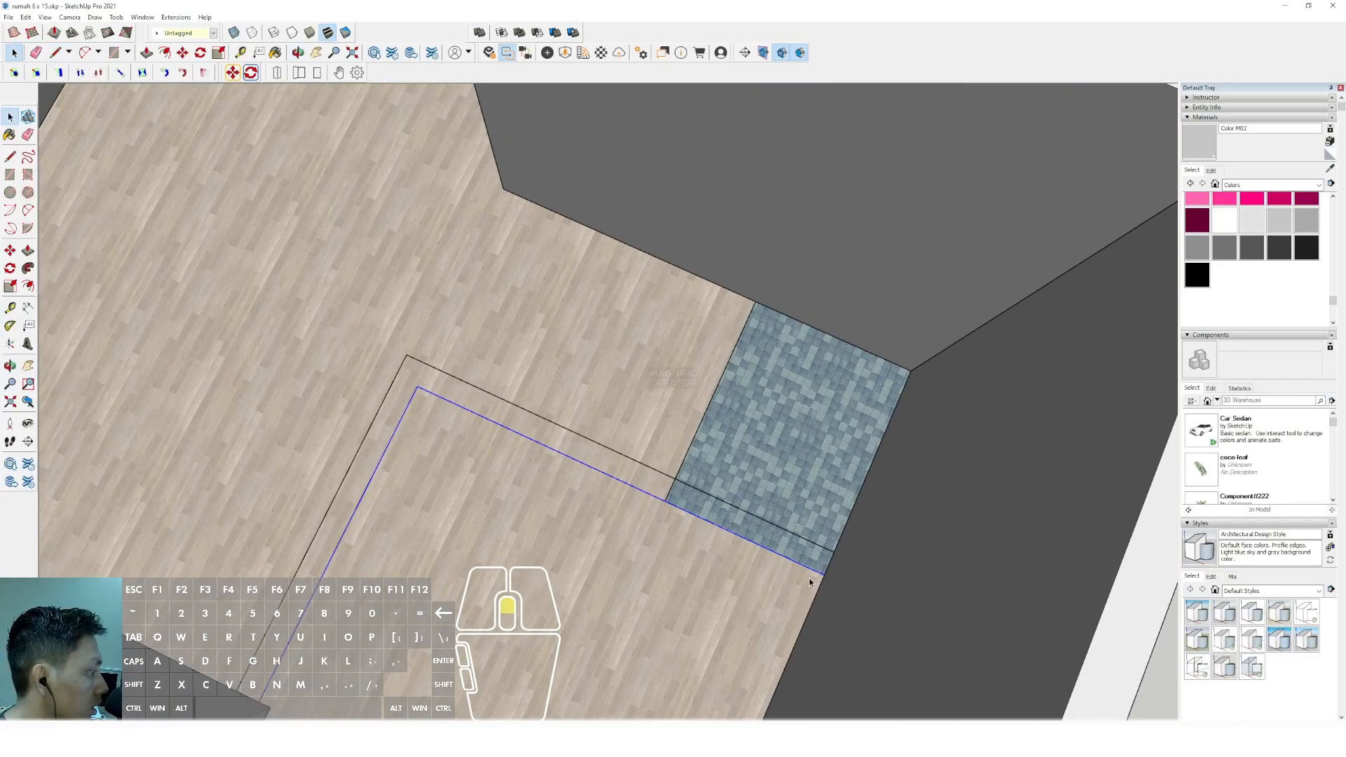
scroll(811, 579, up, 2)
key(l)
click(847, 536)
key(space)
scroll(790, 532, down, 1)
click(744, 513)
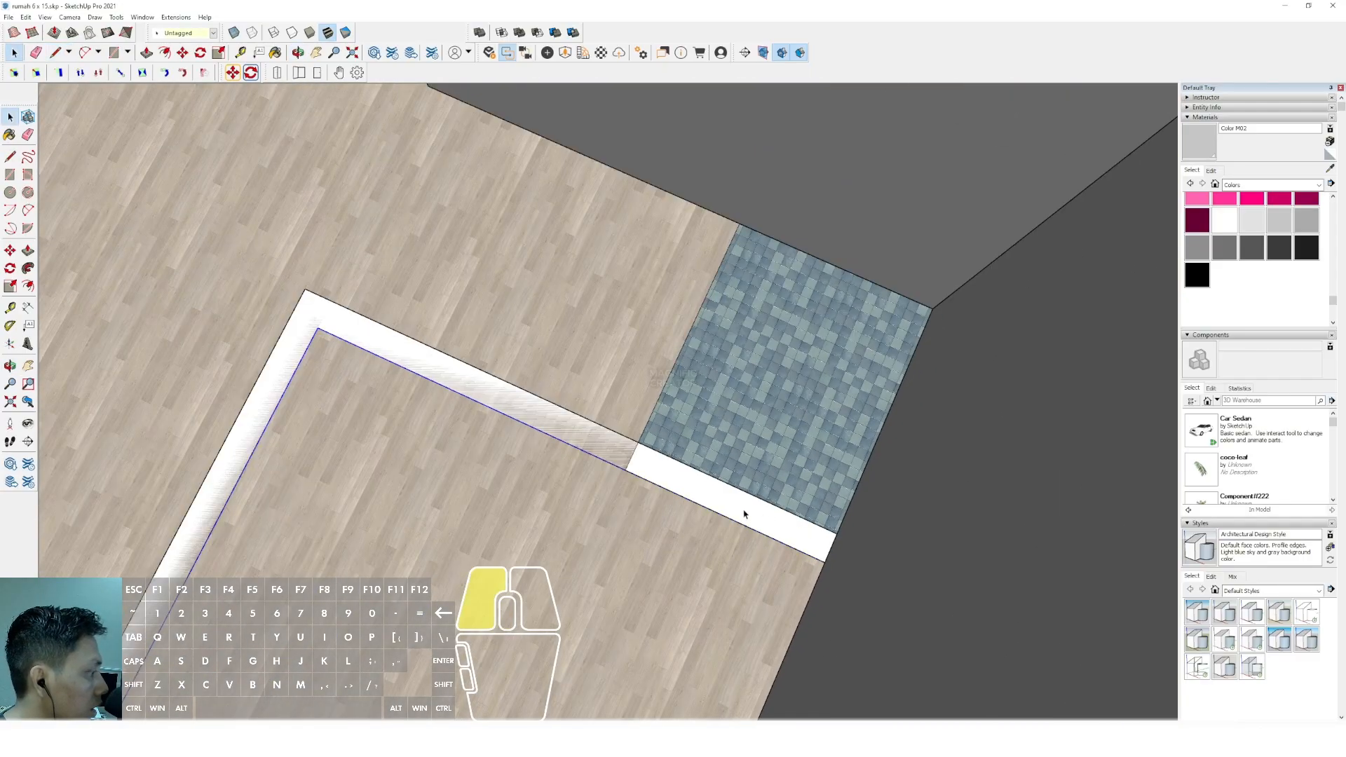
Push/Pull the L-shaped face up to the height of the existing walls.
scroll(694, 481, down, 3)
middle_drag(682, 478, 705, 470)
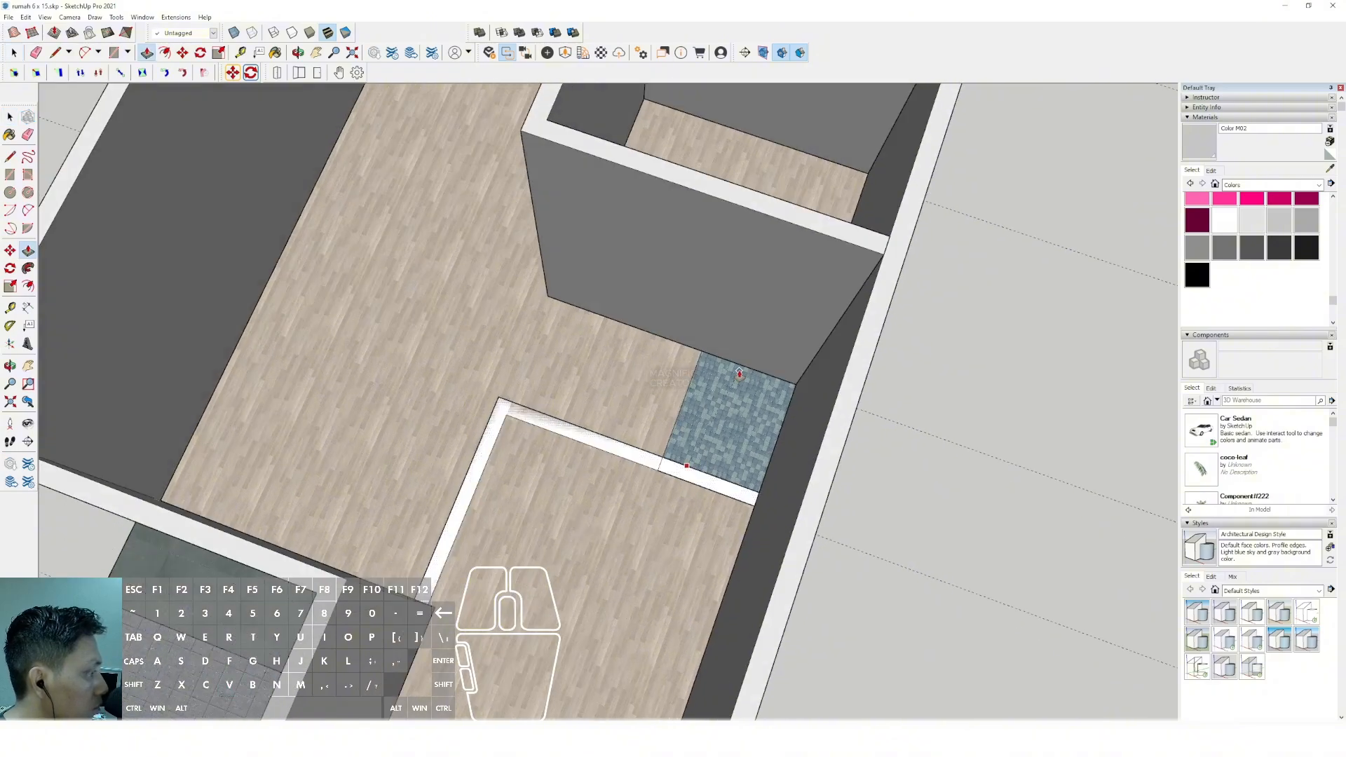
scroll(687, 471, down, 1)
click(693, 470)
key(space)
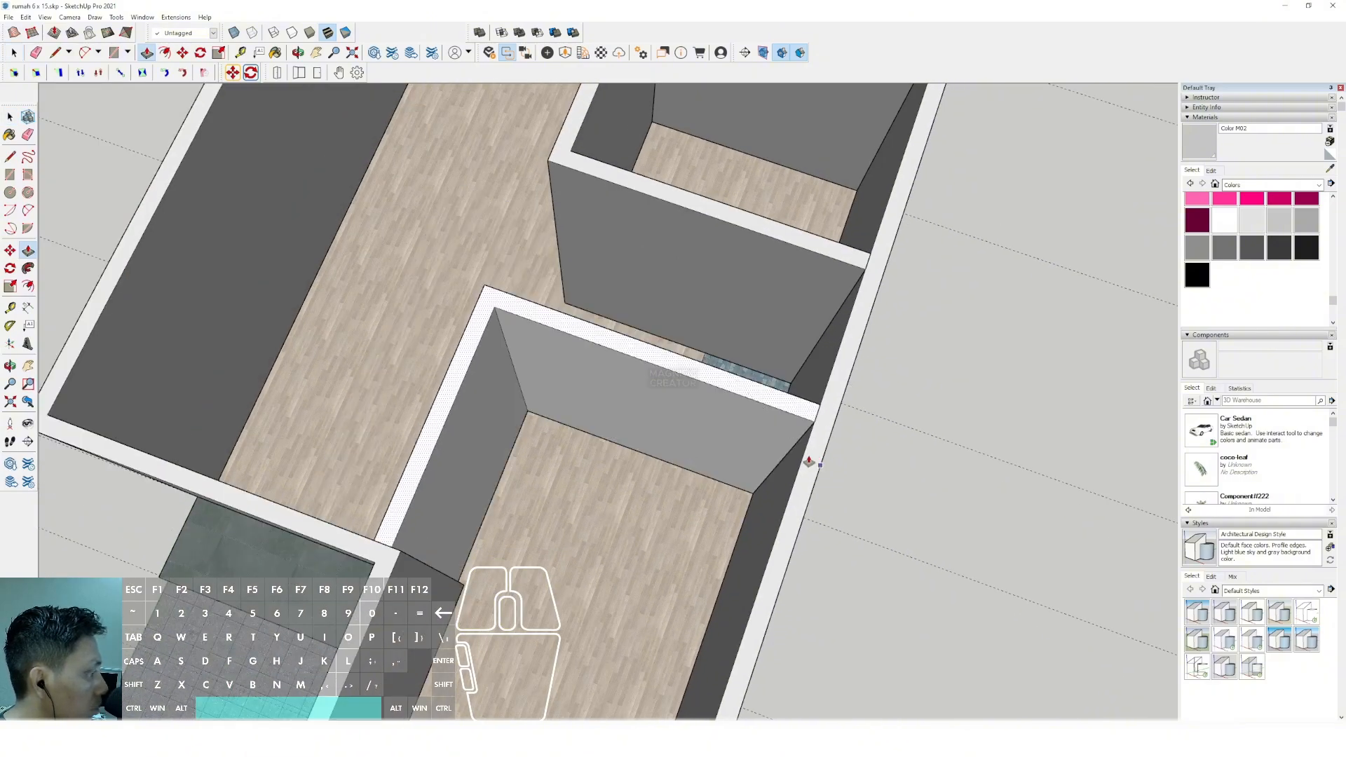
Make the whole raised L-shaped wall around the front room a group.
middle_drag(804, 459, 680, 364)
click(662, 361)
right_click(662, 360)
click(700, 453)
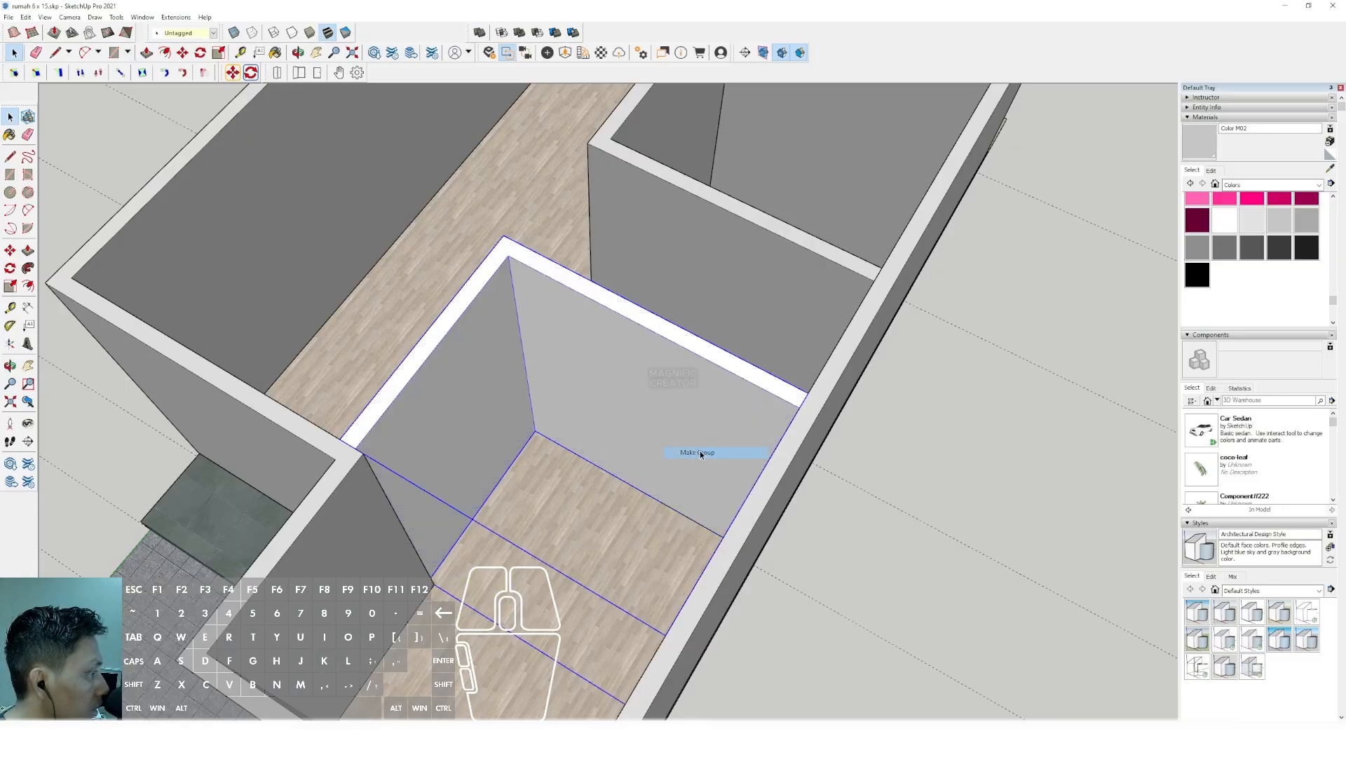
Open the new L-shaped wall group and move the leg meeting the front jog along the red axis into line with the jog wall.
middle_drag(619, 360, 491, 428)
double_click(551, 396)
drag(370, 286, 700, 437)
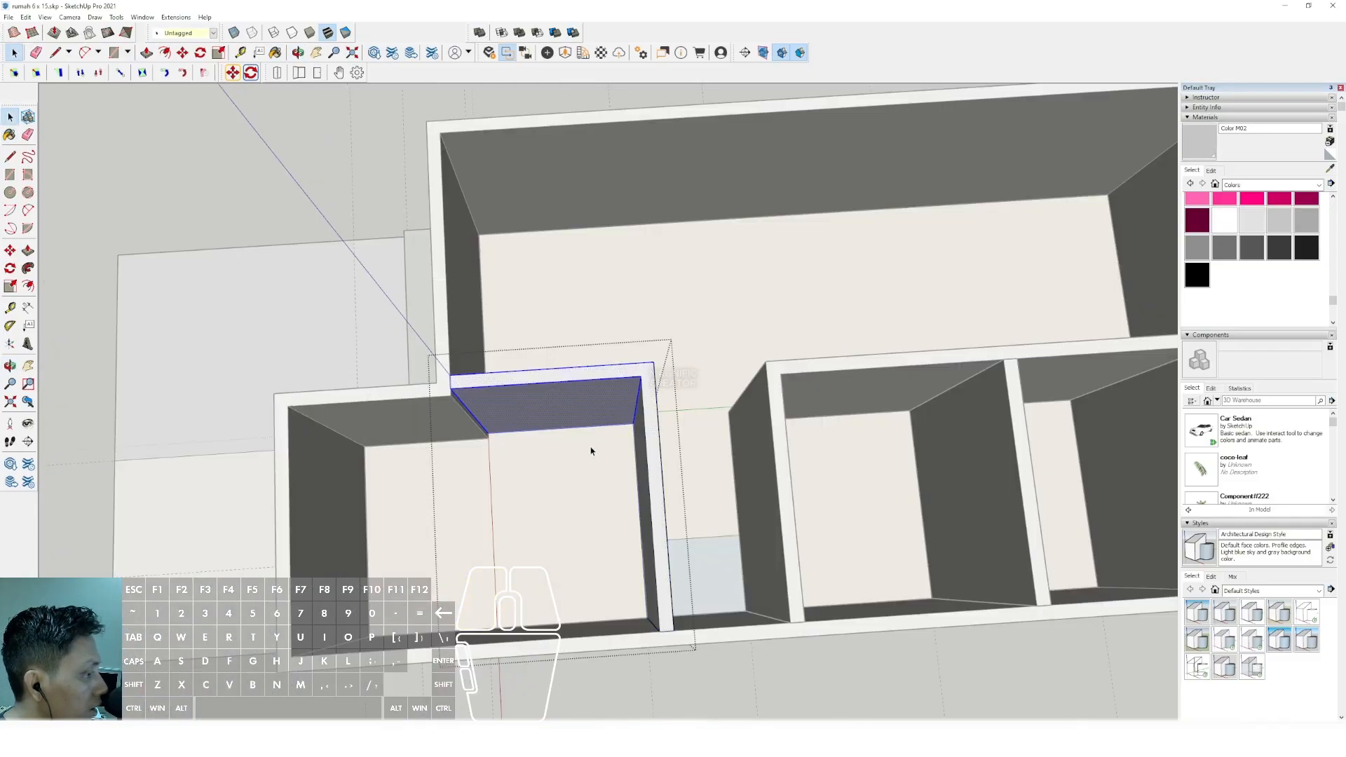
scroll(474, 401, up, 4)
shift+middle_drag(474, 402, 476, 372)
scroll(477, 372, up, 2)
key(m)
click(434, 324)
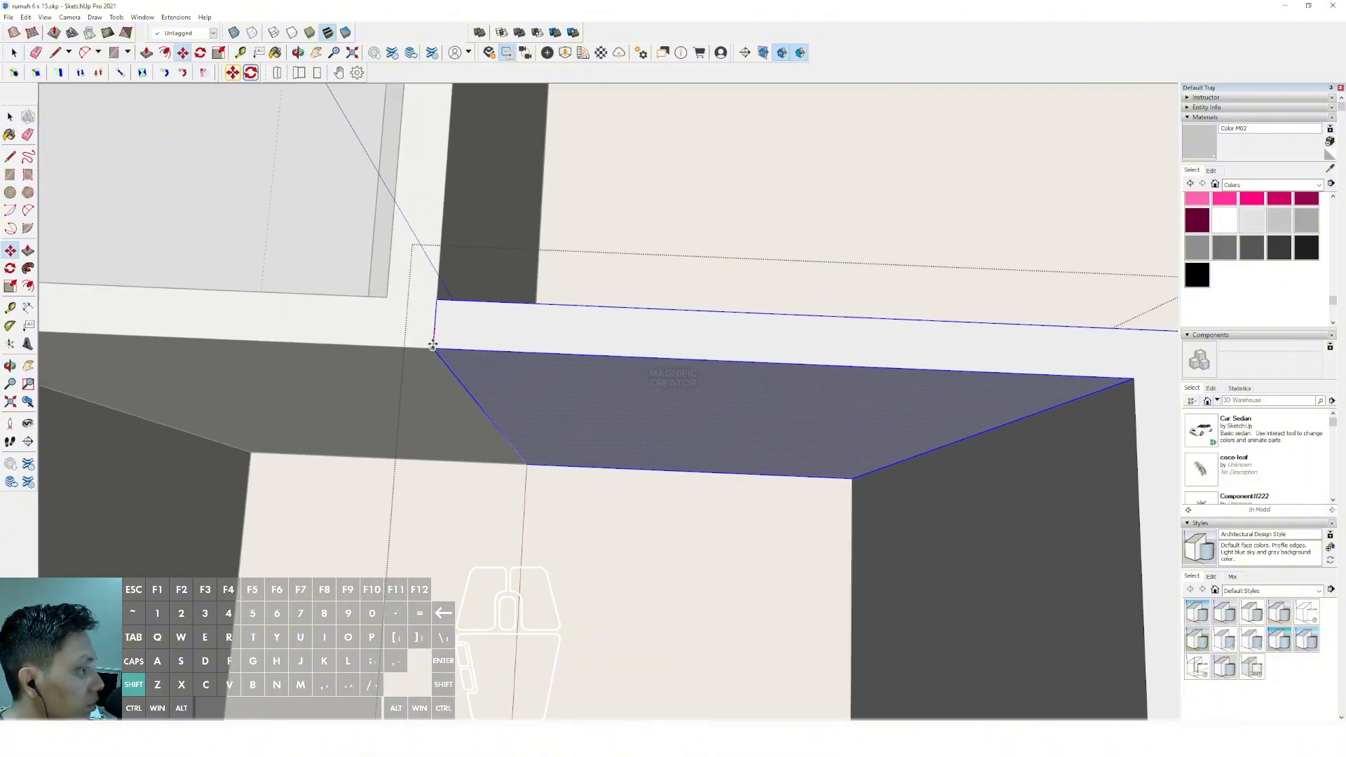
shift+click(434, 349)
key(space)
scroll(510, 331, down, 2)
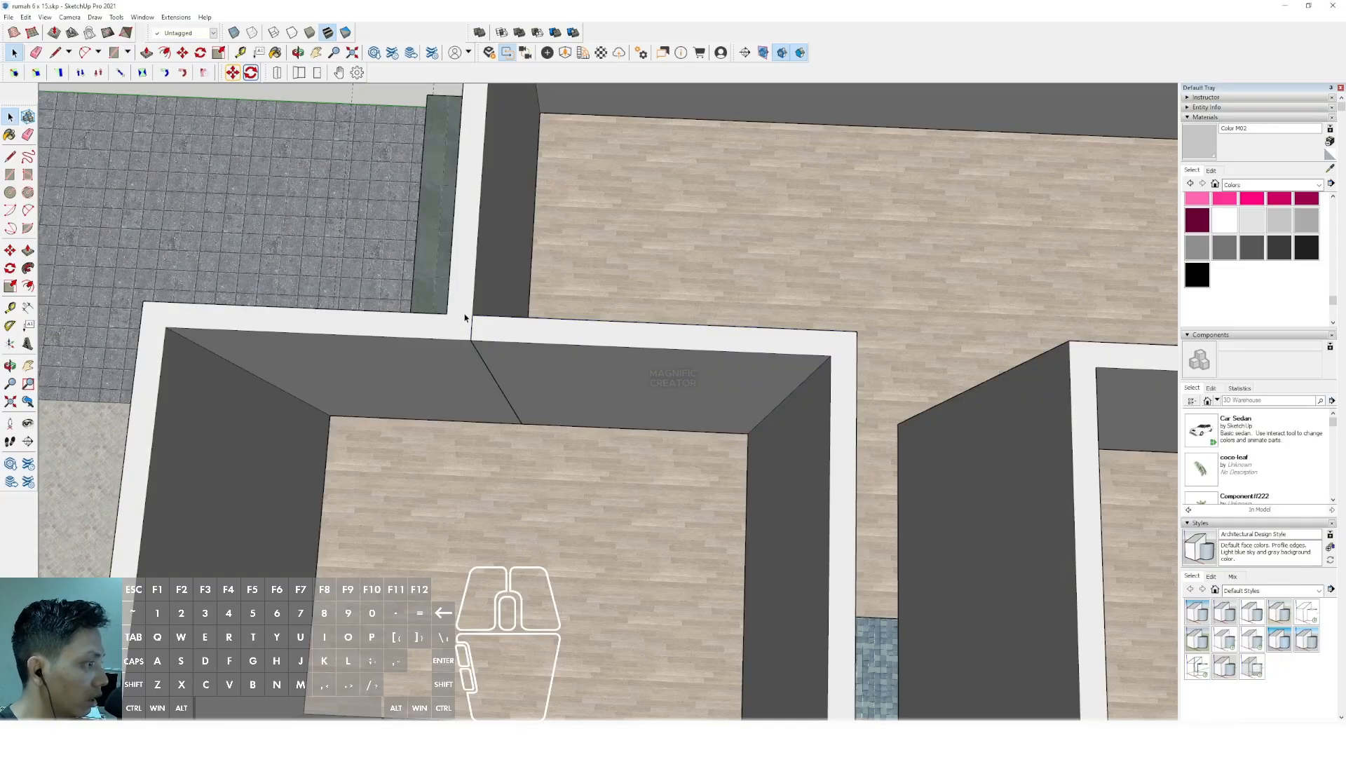
Reopen the front room's L-shaped wall group, move the leg beside the blue-tiled area along the green axis toward the front room, and leave the group.
scroll(604, 351, down, 3)
middle_drag(604, 354, 542, 347)
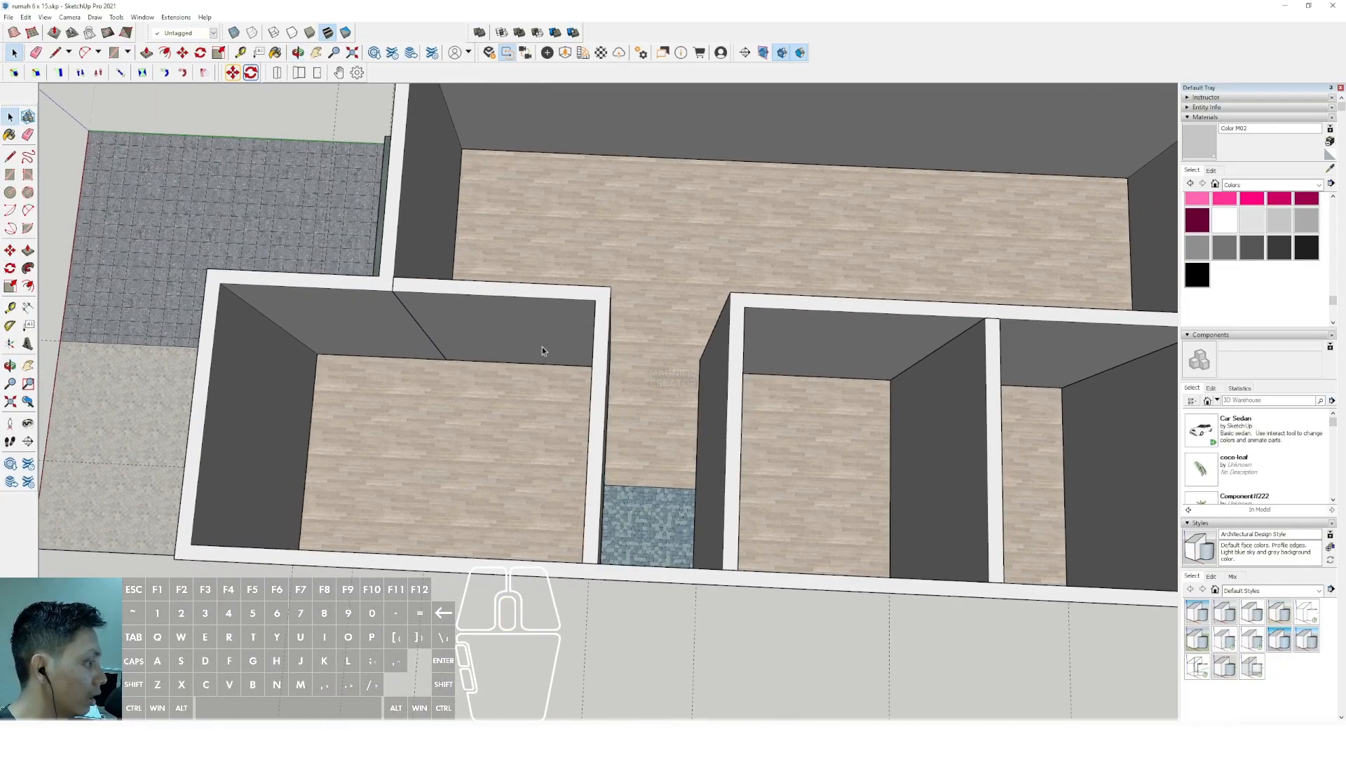
scroll(637, 486, up, 4)
click(666, 466)
scroll(603, 456, up, 2)
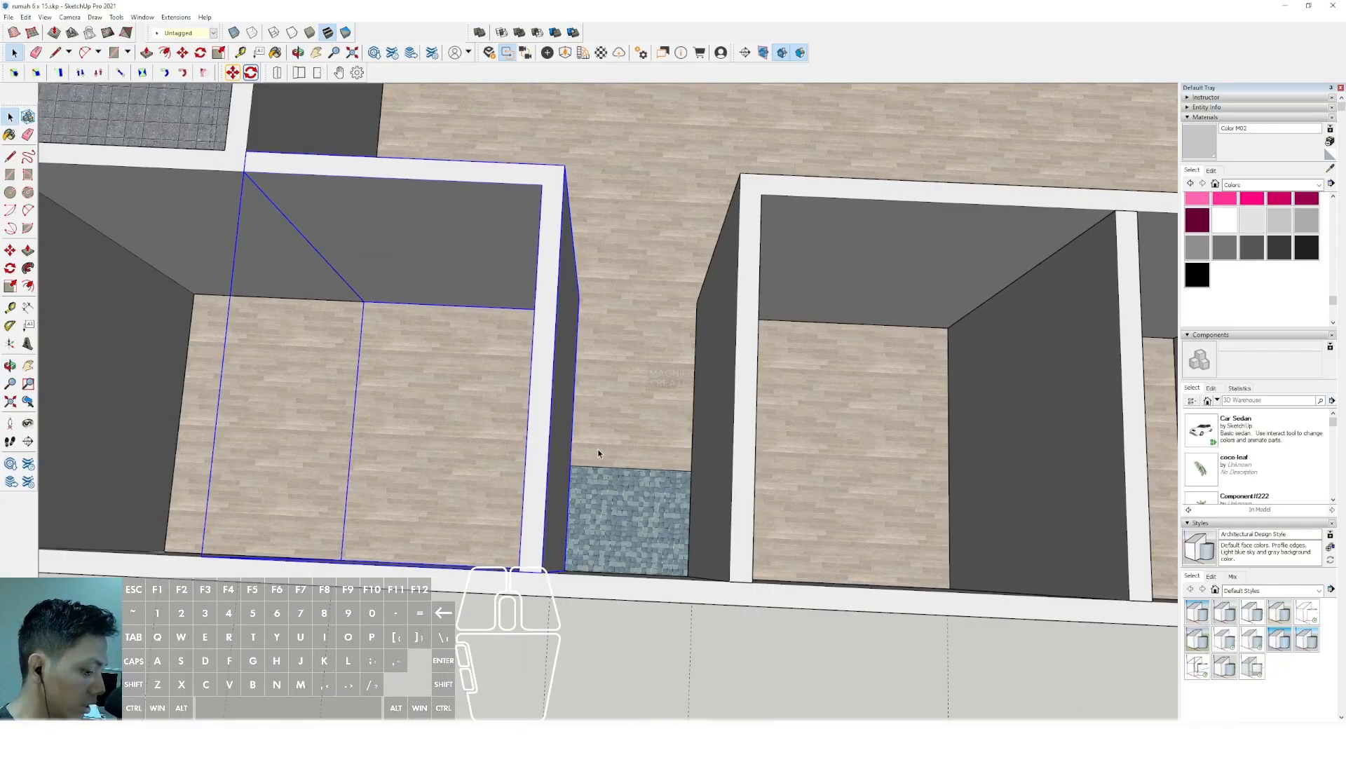
key(space)
scroll(617, 413, down, 3)
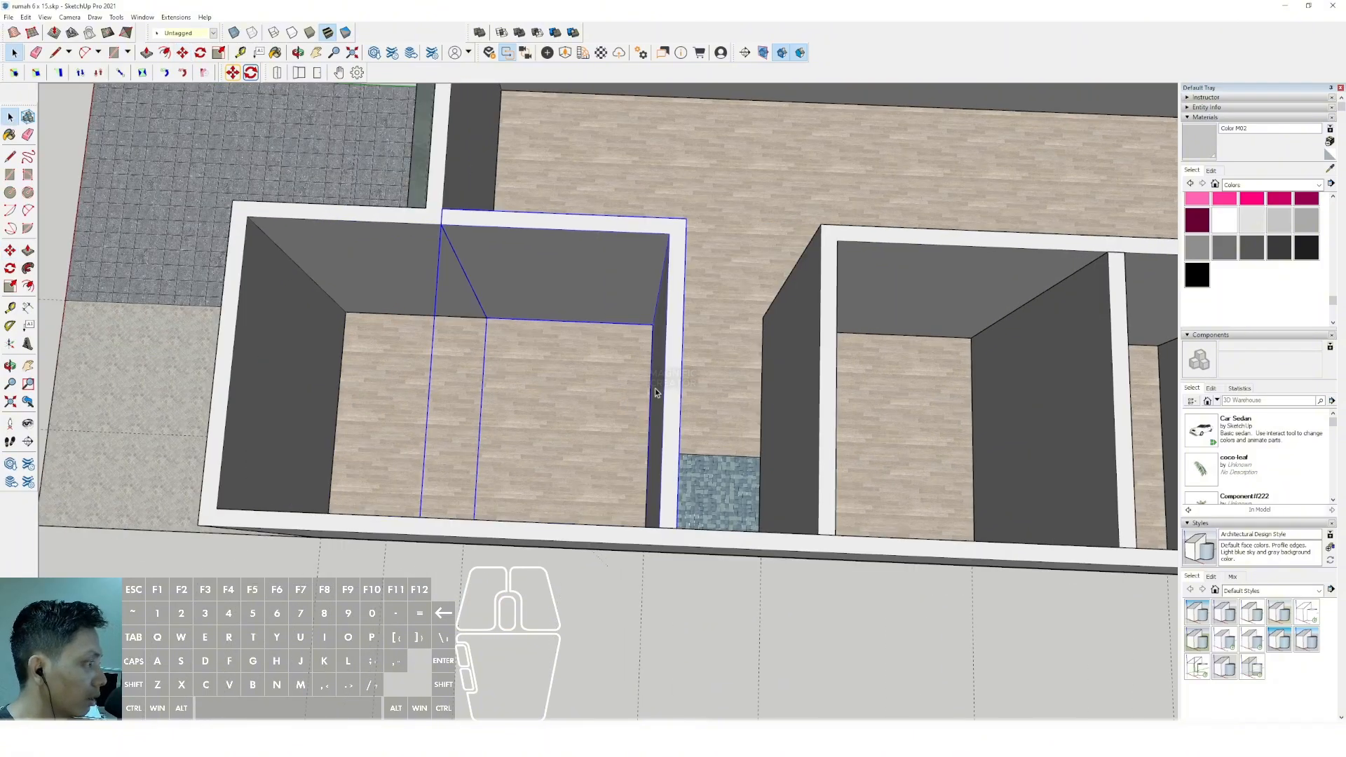
triple_click(666, 354)
mouse_move(666, 353)
shift+middle_down()
mouse_move(637, 349)
mouse_move(656, 359)
shift+middle_up()
drag(576, 185, 732, 575)
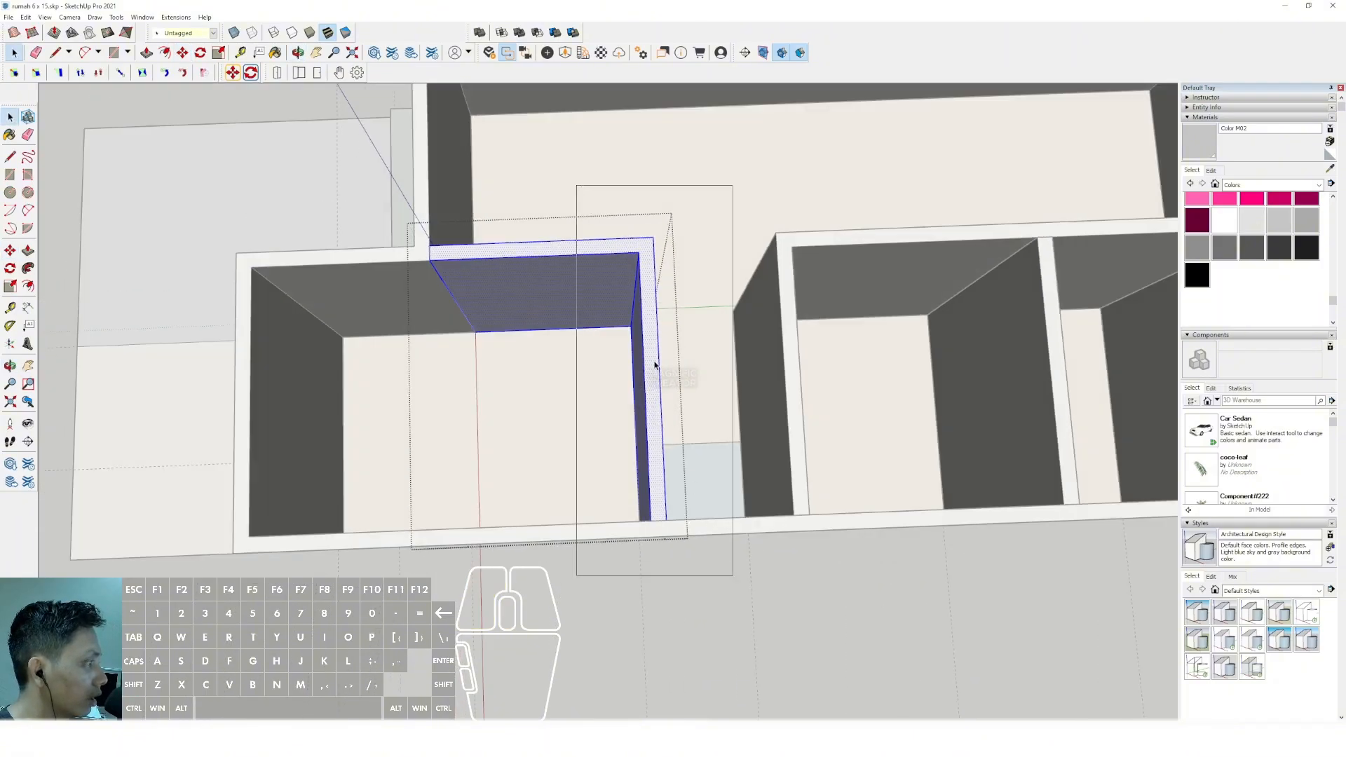
scroll(656, 351, up, 1)
key(m)
click(681, 194)
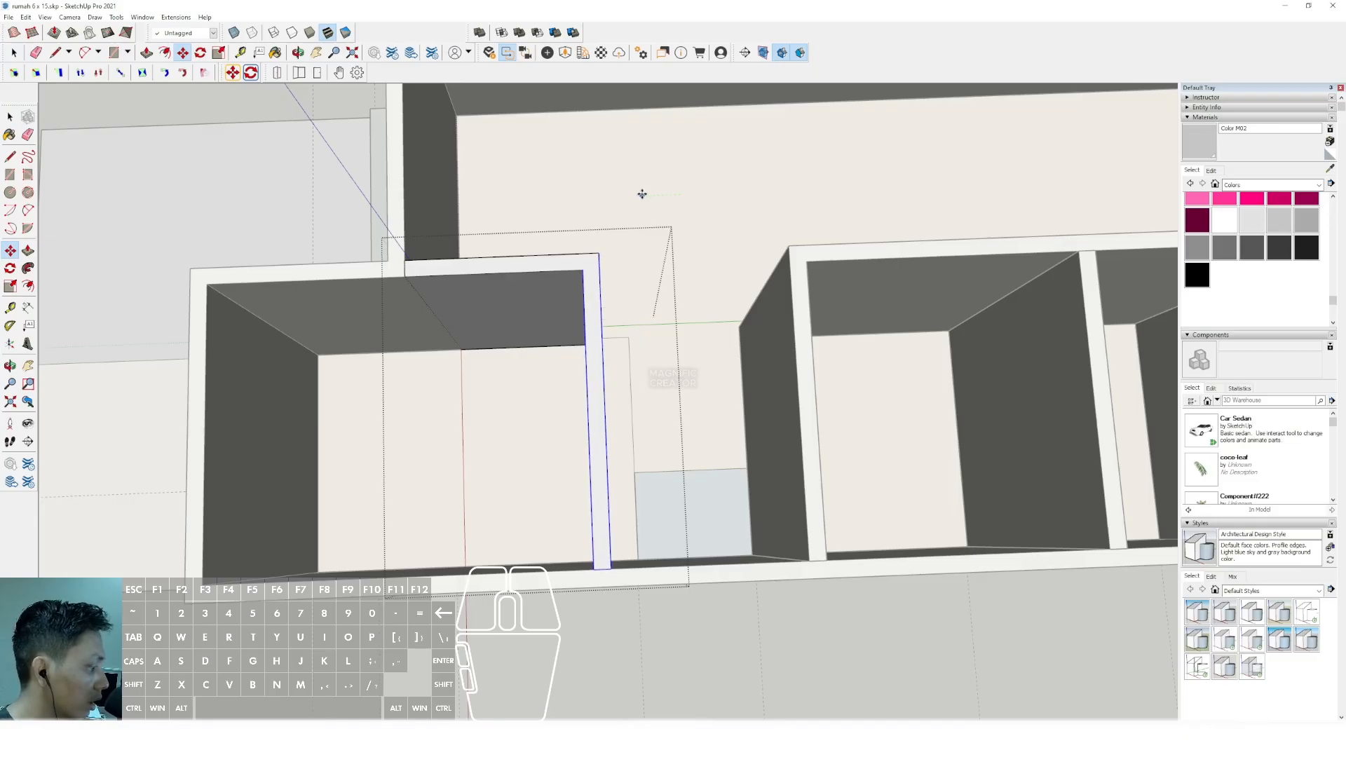
key(space)
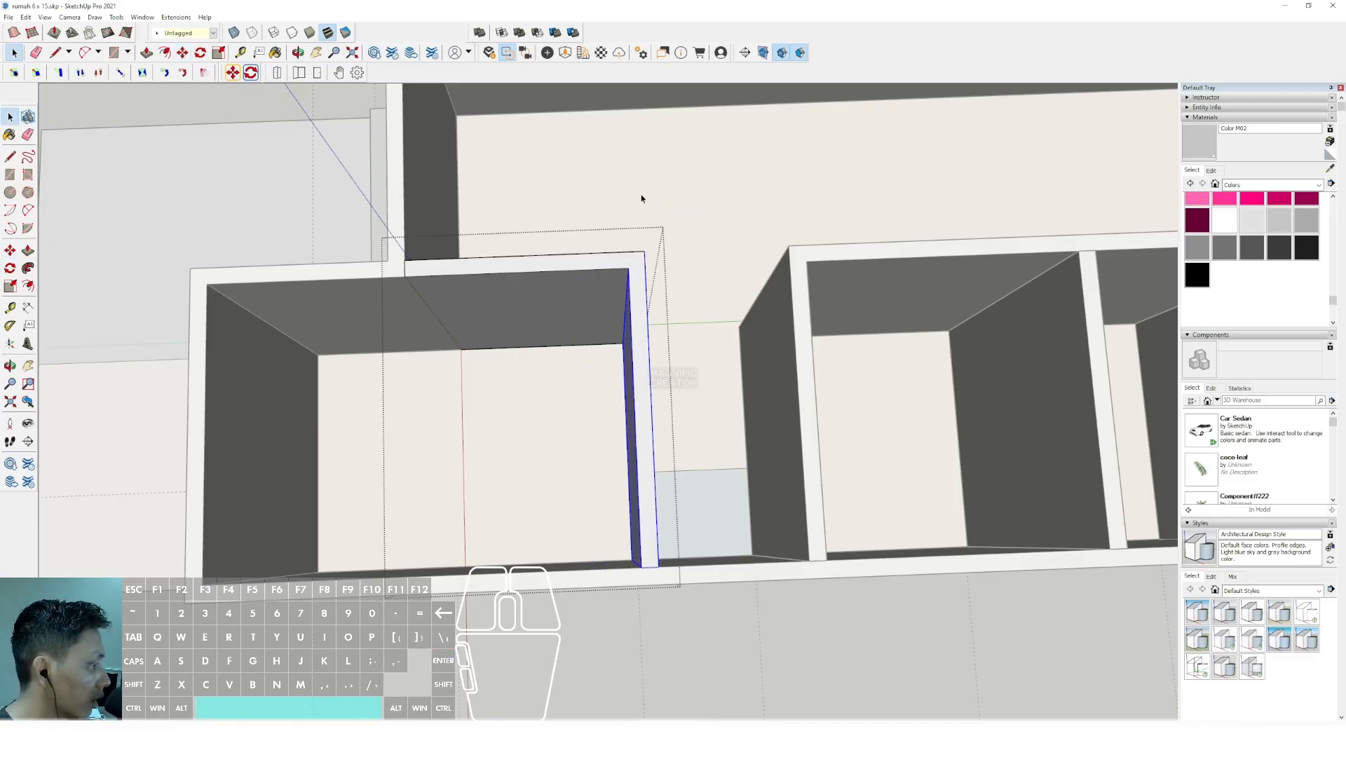
scroll(715, 616, down, 2)
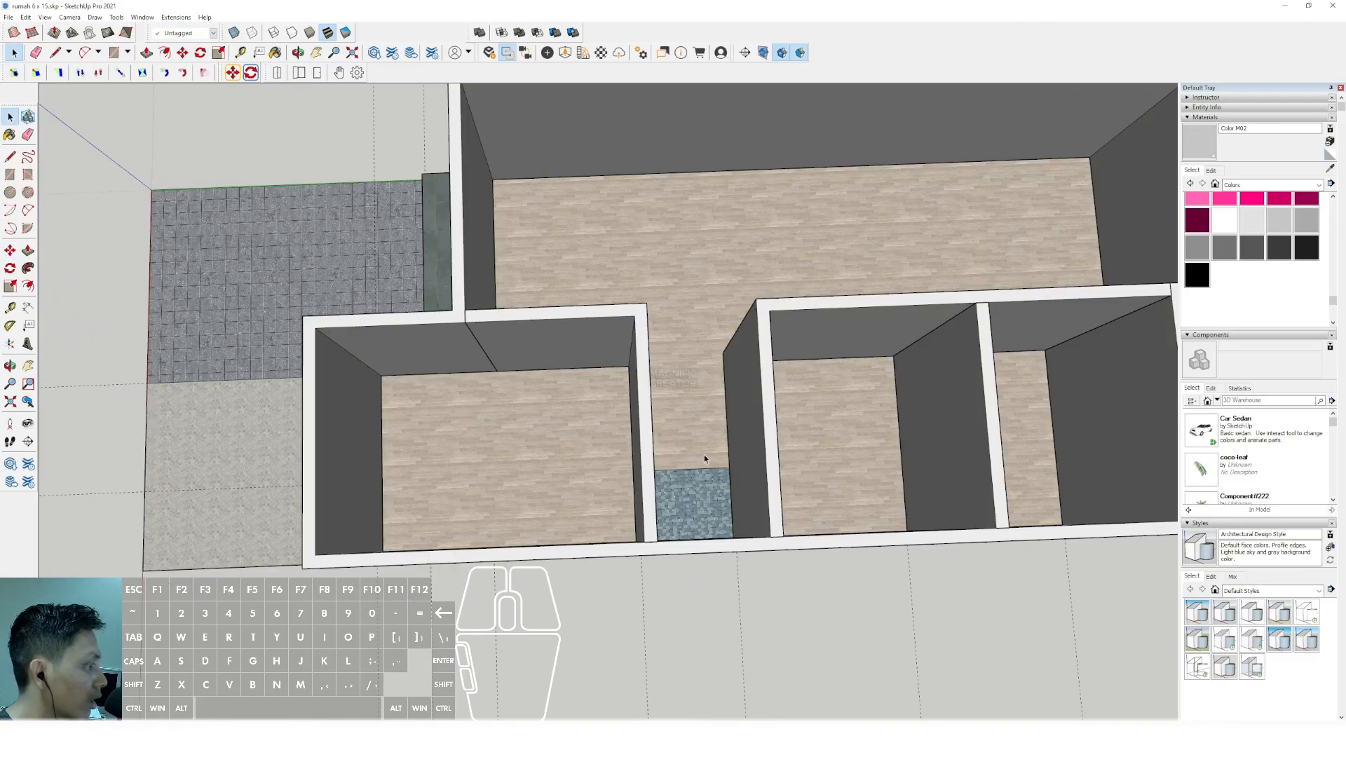
Draw a thin rectangle 1300 mm long across the corridor floor, along the inner edge of the blue-tiled area.
scroll(622, 410, down, 2)
scroll(604, 457, up, 6)
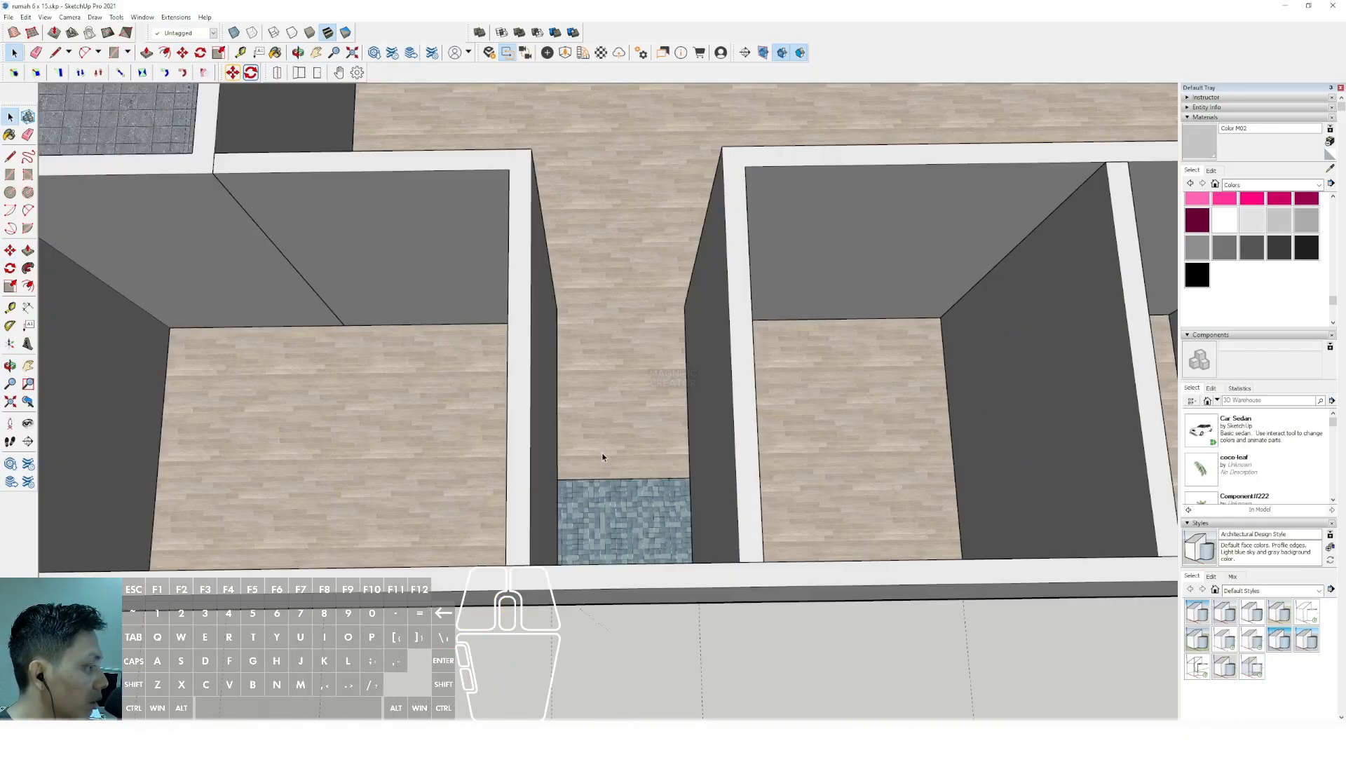
scroll(610, 476, down, 3)
middle_drag(550, 489, 886, 424)
middle_drag(617, 425, 942, 433)
middle_drag(559, 351, 582, 419)
key(space)
scroll(491, 330, up, 2)
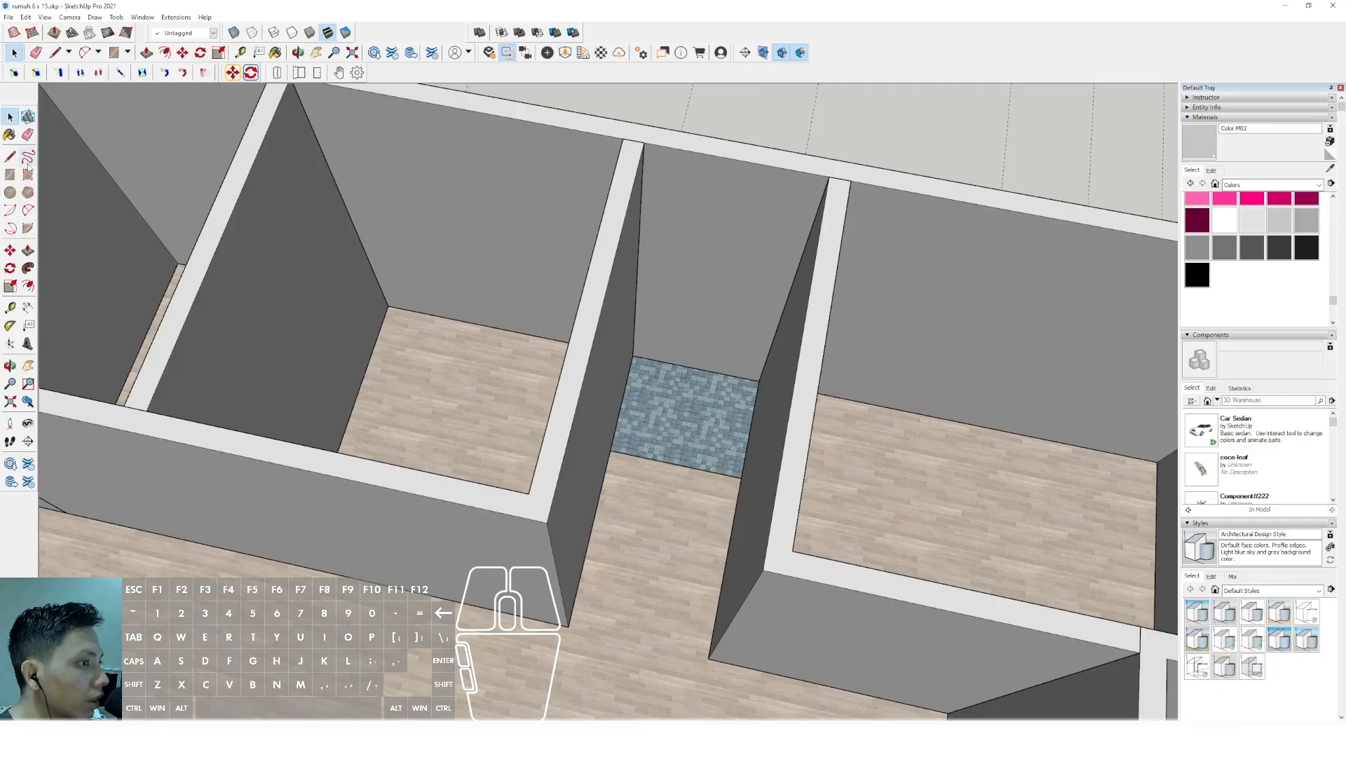
scroll(630, 454, up, 4)
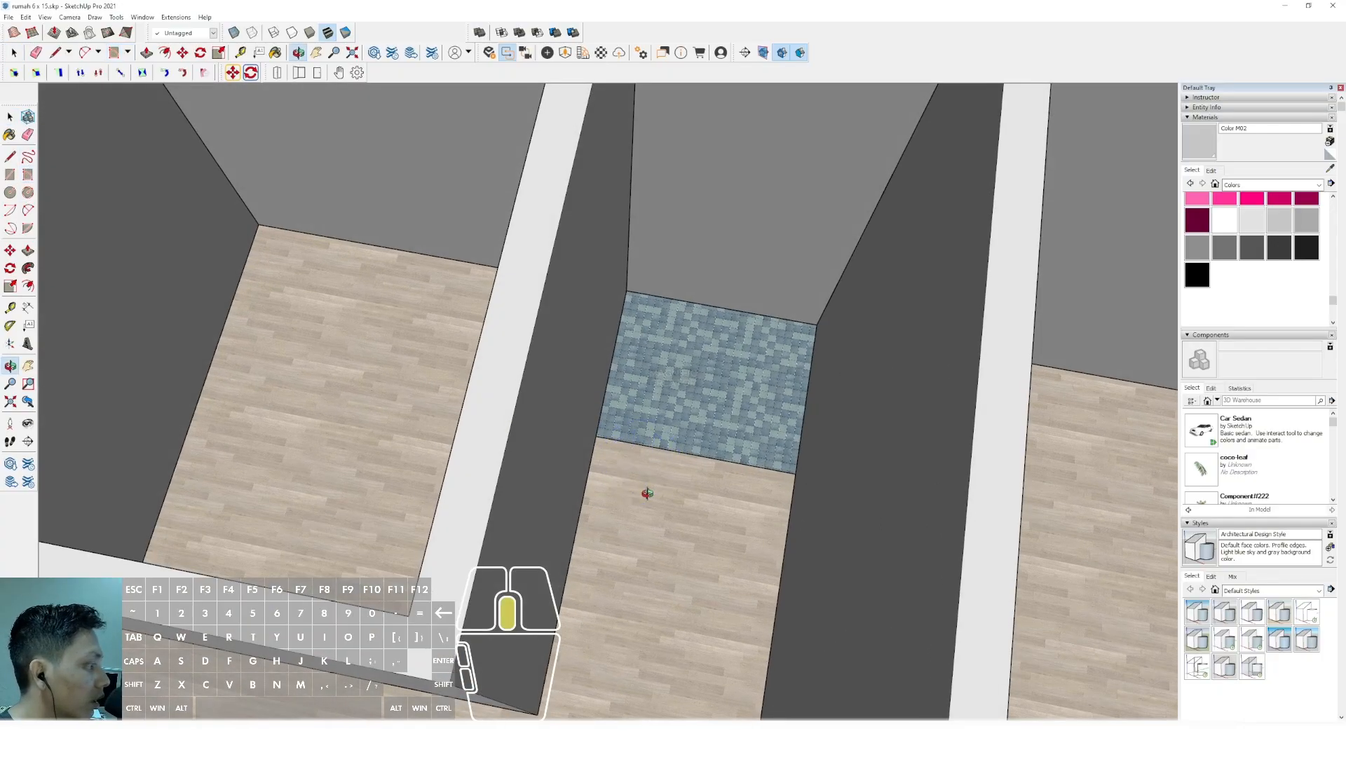
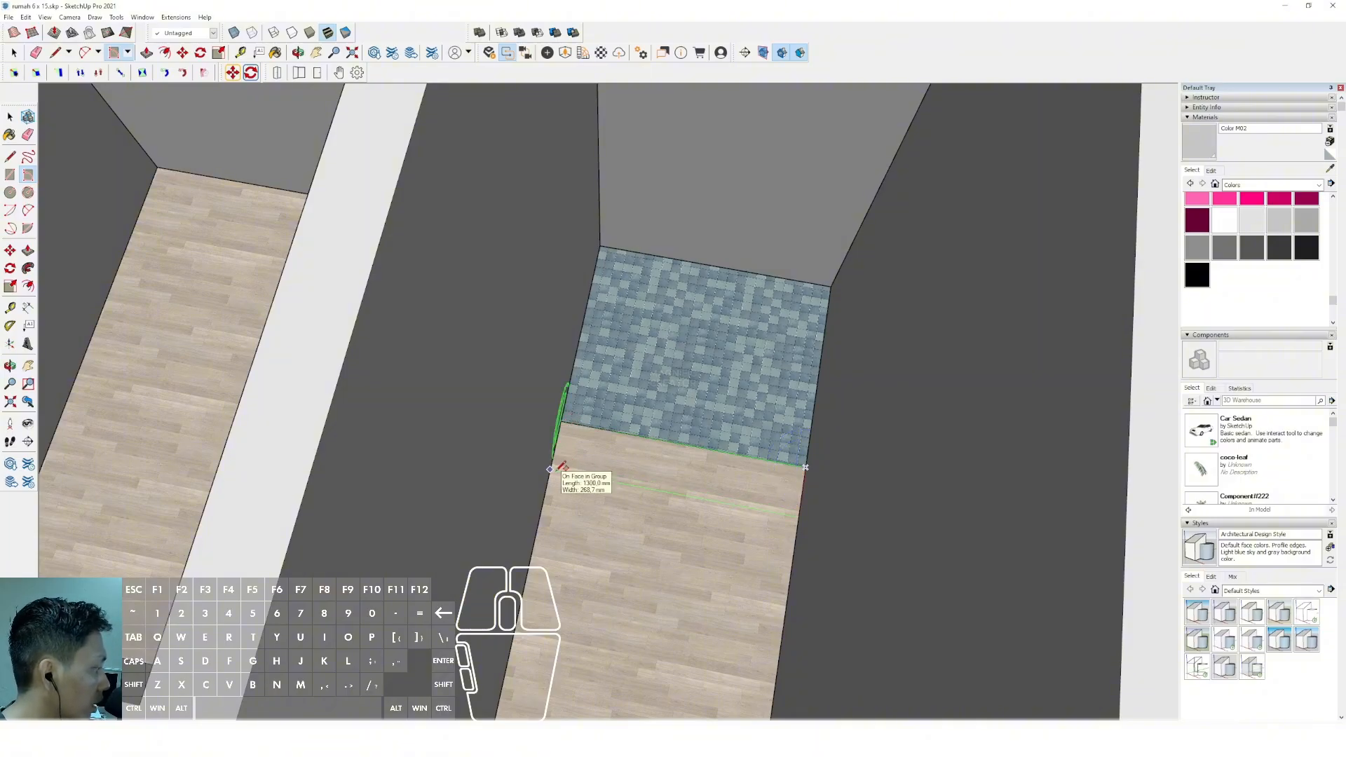
click(557, 468)
key(space)
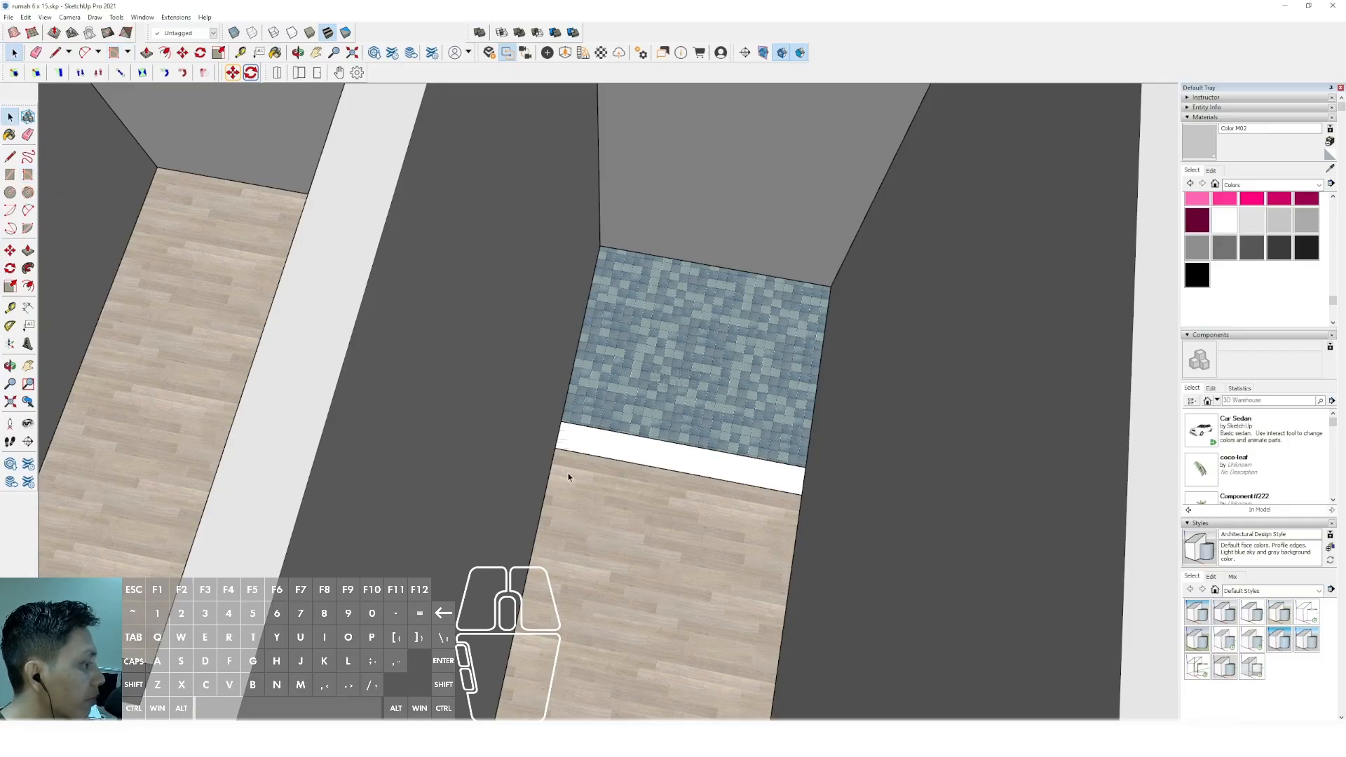
Push/Pull the thin rectangle beside the blue-tiled area up to the height of the surrounding walls.
key(p)
click(585, 429)
scroll(586, 414, down, 3)
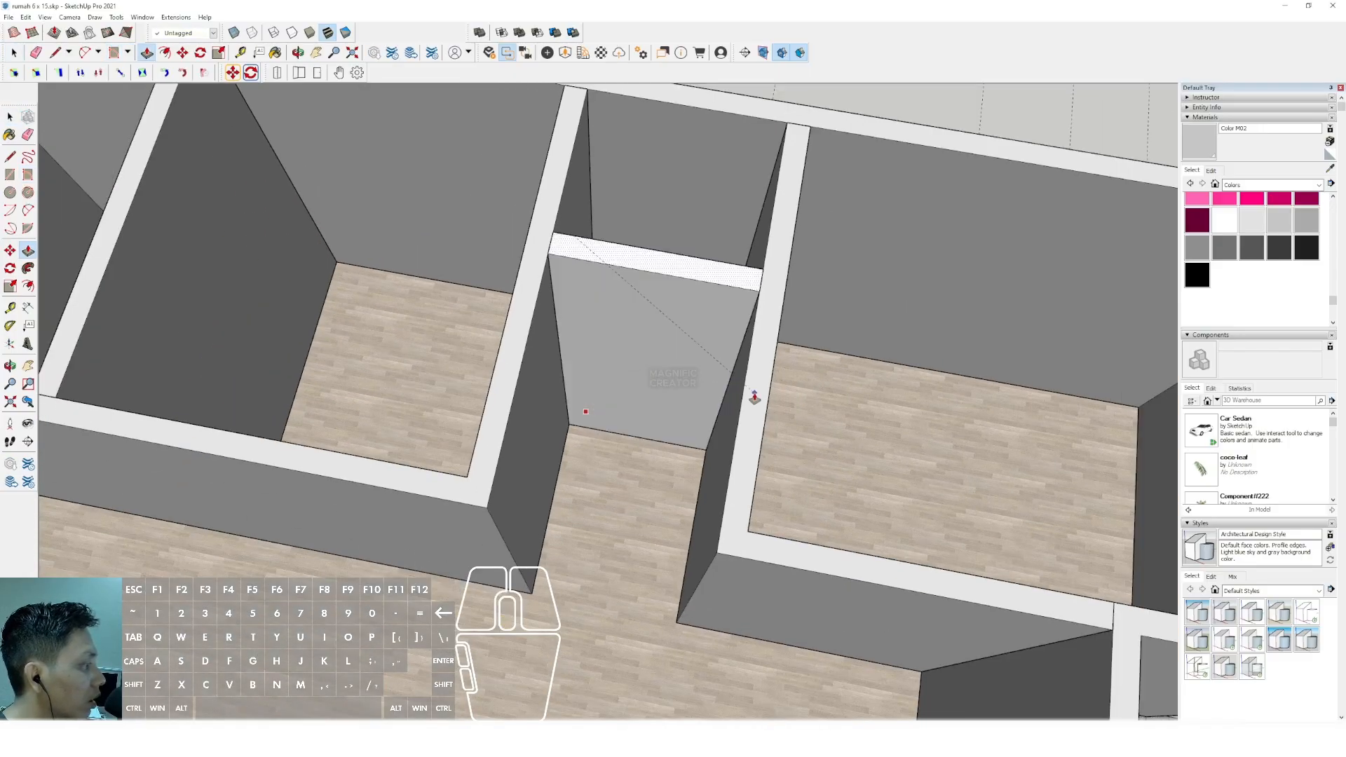
click(760, 380)
key(space)
scroll(673, 354, down, 2)
Make the whole raised wall across the corridor a group.
middle_drag(673, 354, 631, 371)
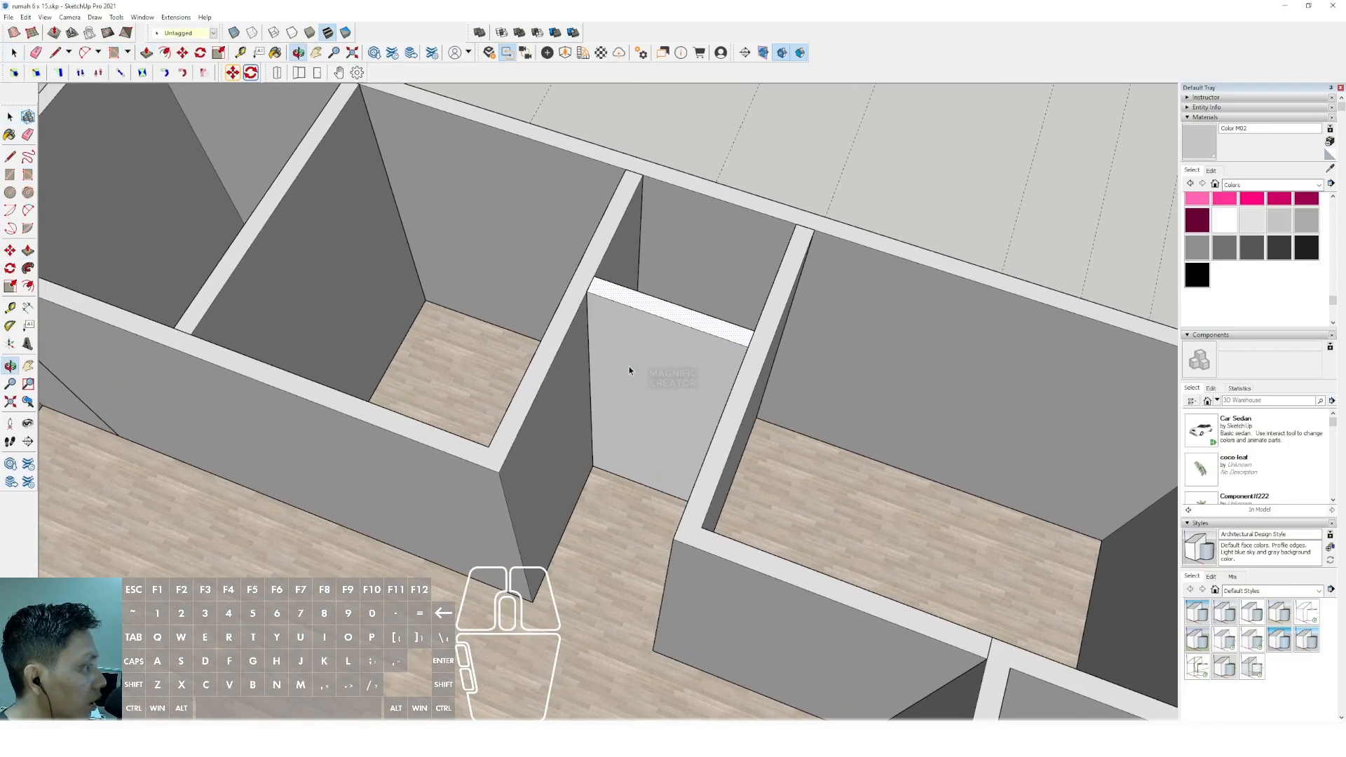
triple_click(628, 323)
right_click(629, 321)
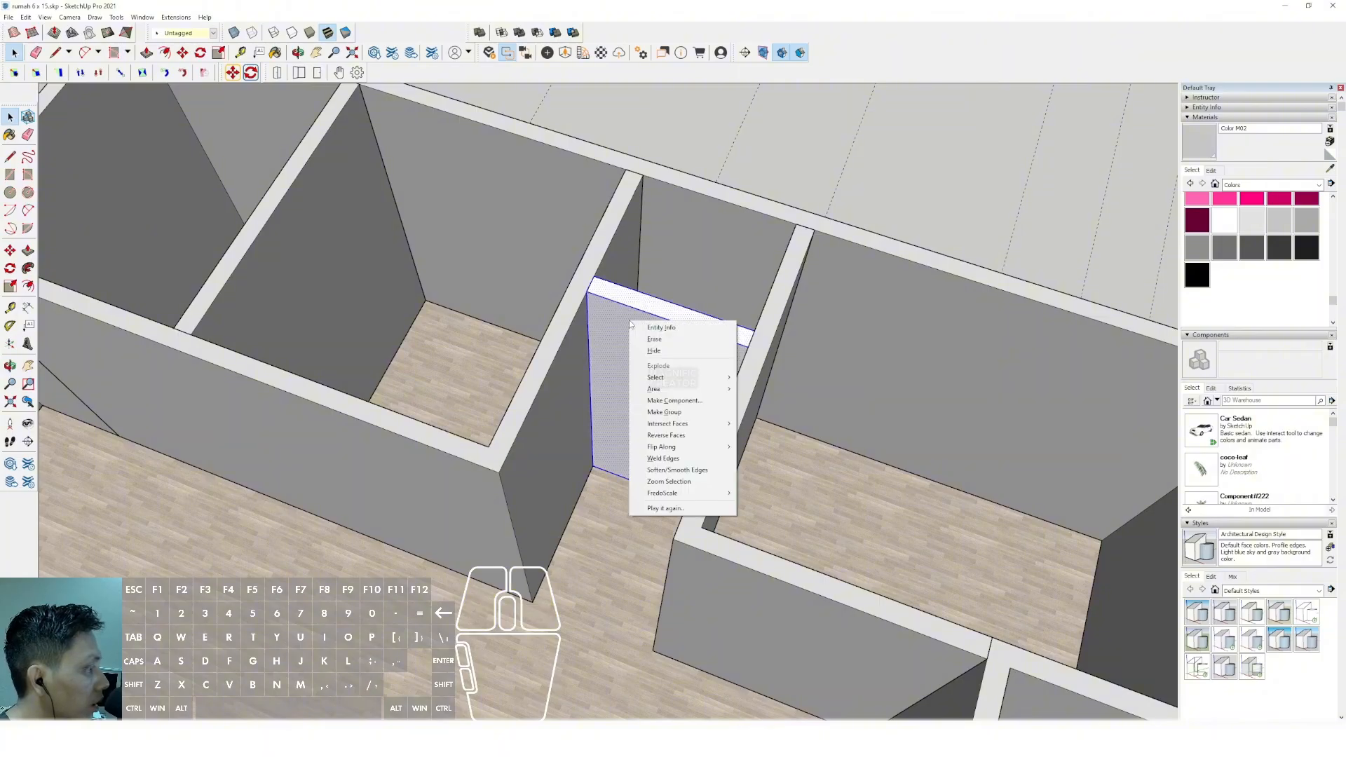
click(665, 410)
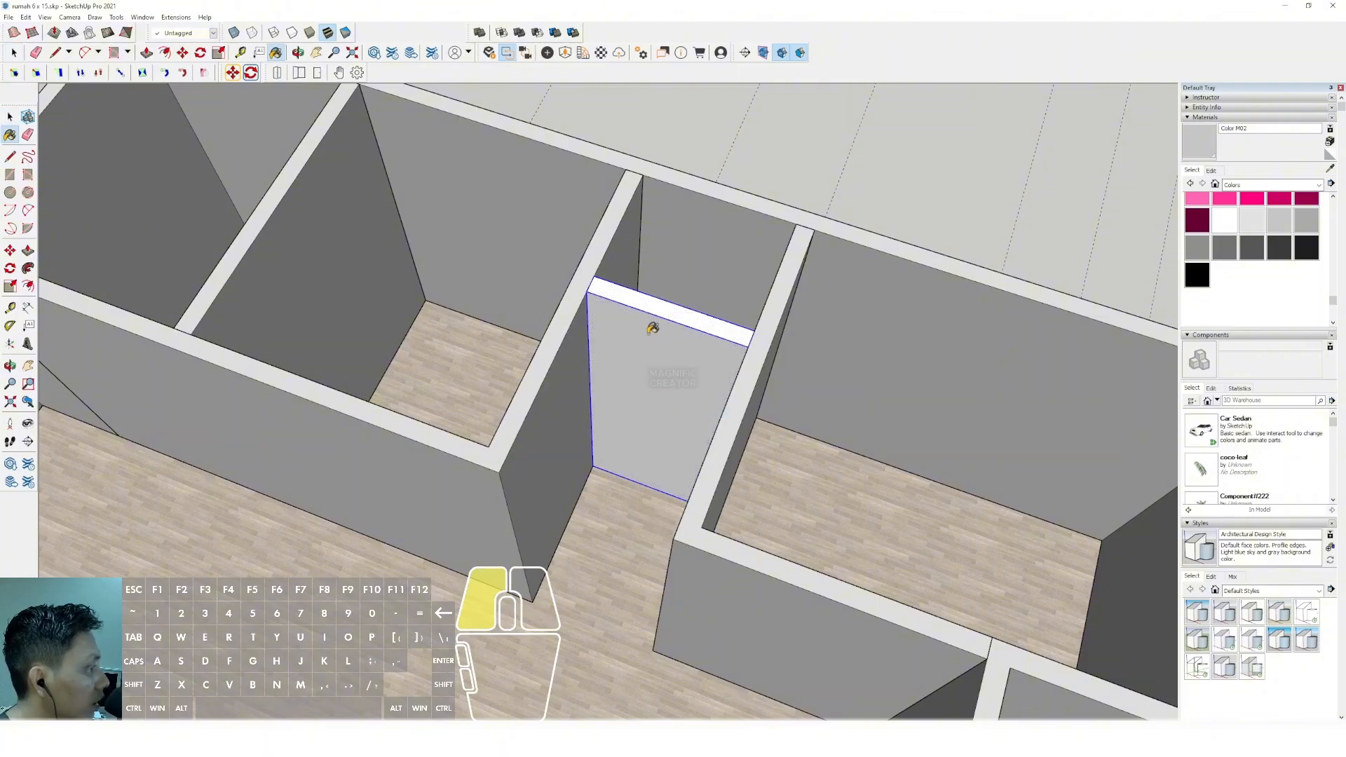
Paint the corridor wall group with Color M02 and move it toward the blue-tiled area.
middle_drag(655, 322, 544, 411)
scroll(545, 408, up, 1)
key(m)
click(549, 391)
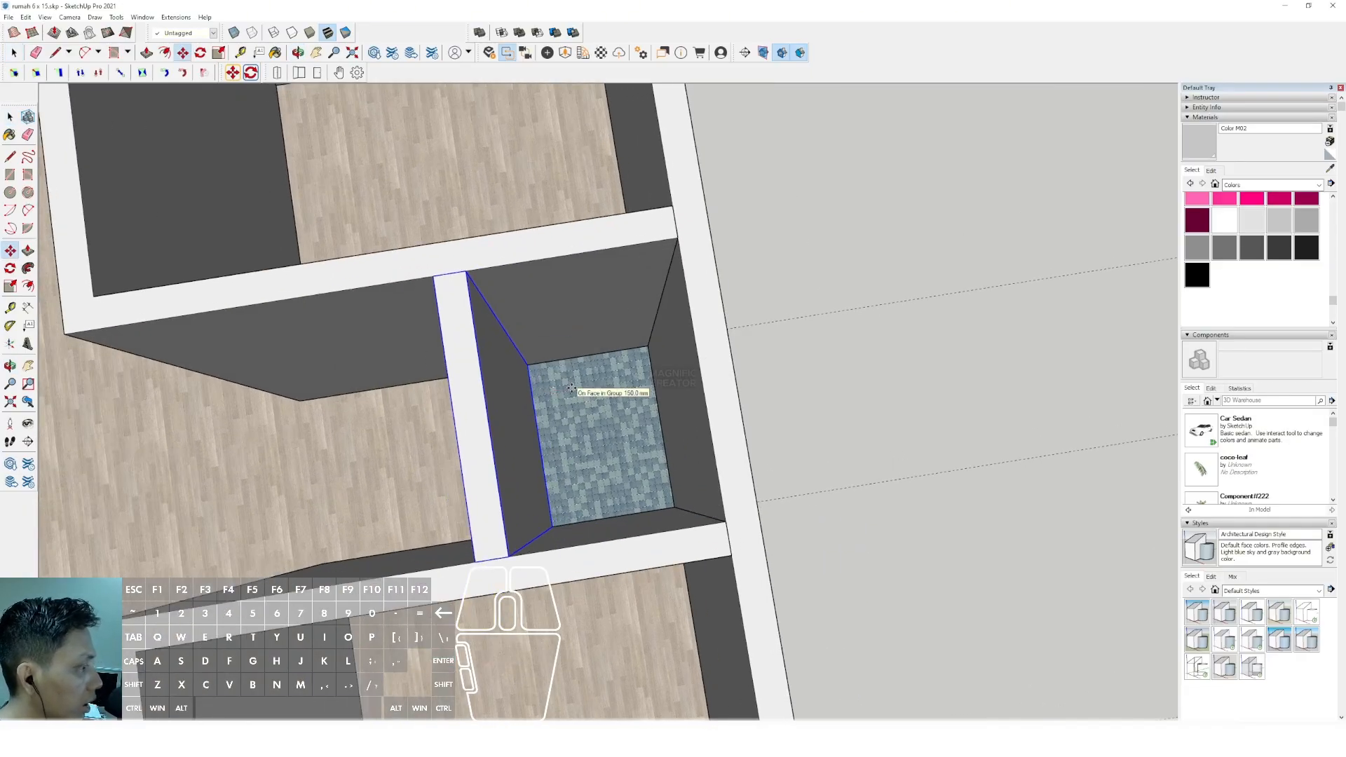
Examine the wall layout of the whole house from several angles, ending at the long wall facing the large room.
scroll(575, 390, down, 5)
middle_drag(580, 396, 364, 314)
scroll(604, 343, up, 3)
shift+middle_drag(607, 347, 695, 370)
middle_drag(695, 370, 763, 271)
scroll(565, 410, down, 2)
middle_drag(565, 413, 484, 421)
scroll(634, 357, up, 1)
shift+middle_drag(634, 358, 652, 398)
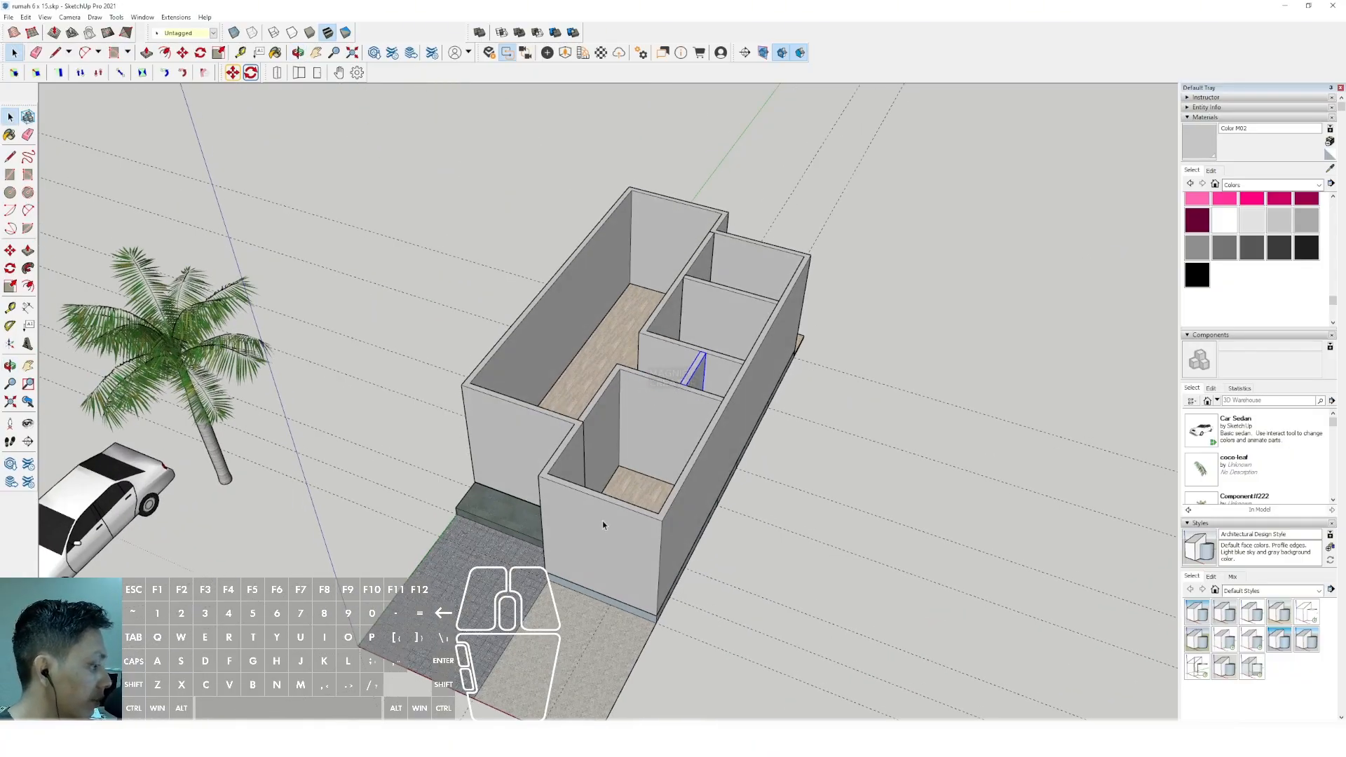
middle_drag(603, 520, 733, 457)
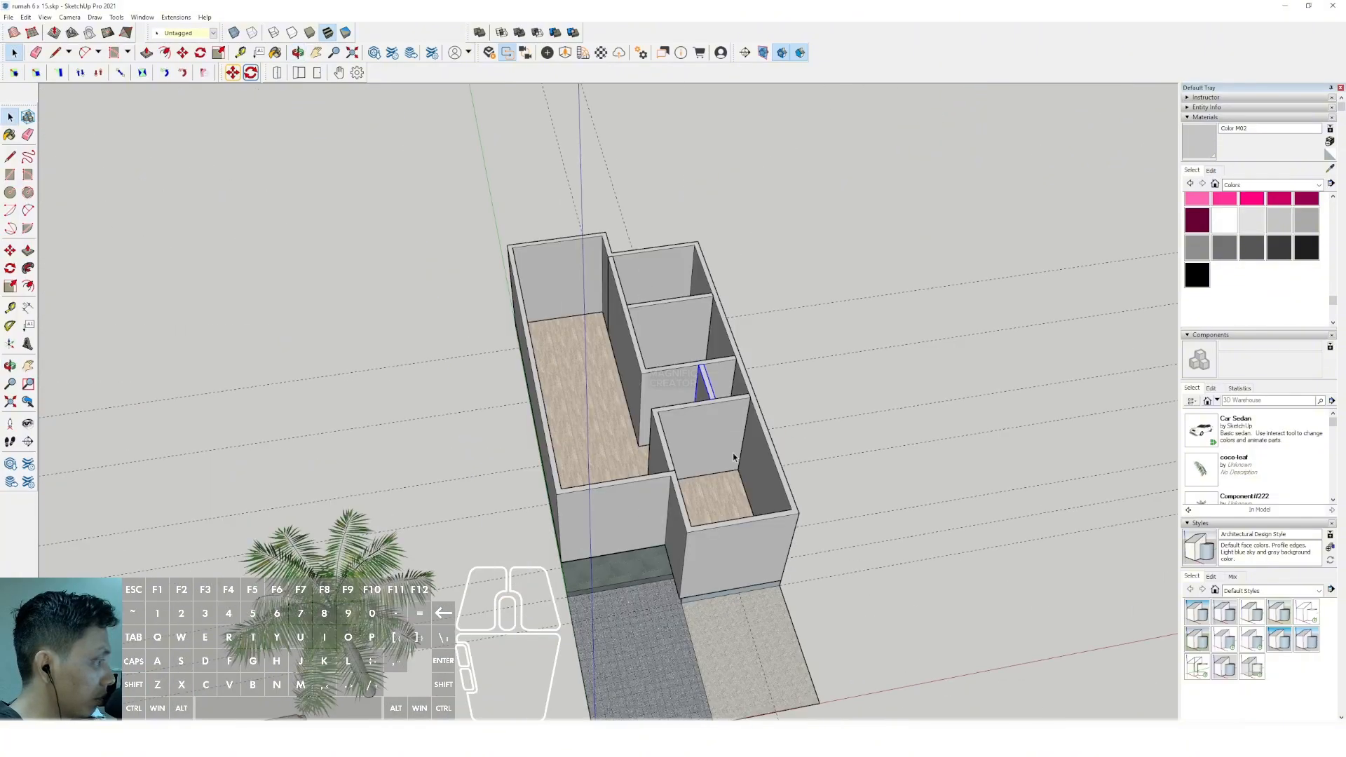
scroll(628, 379, down, 2)
shift+middle_drag(624, 379, 705, 394)
scroll(663, 470, up, 2)
middle_drag(663, 470, 653, 423)
scroll(650, 456, up, 2)
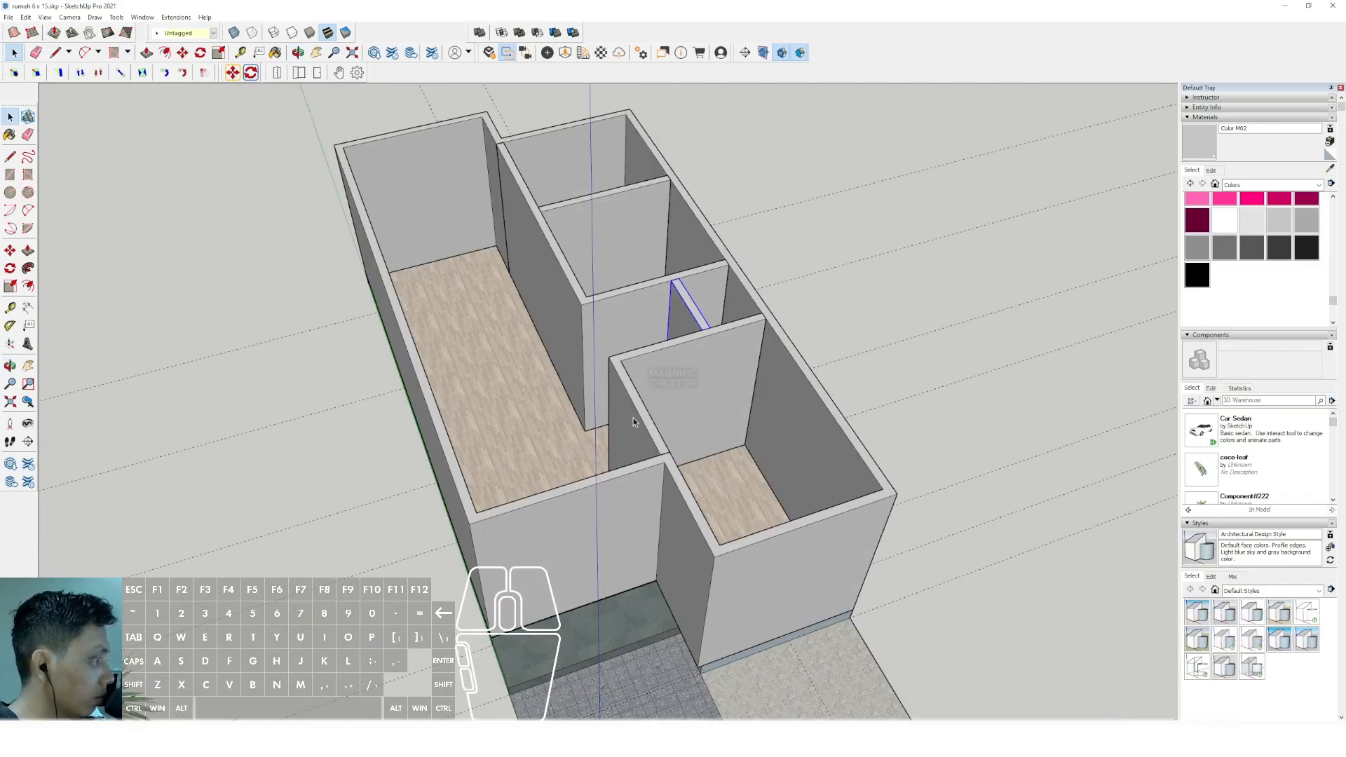
scroll(633, 417, up, 6)
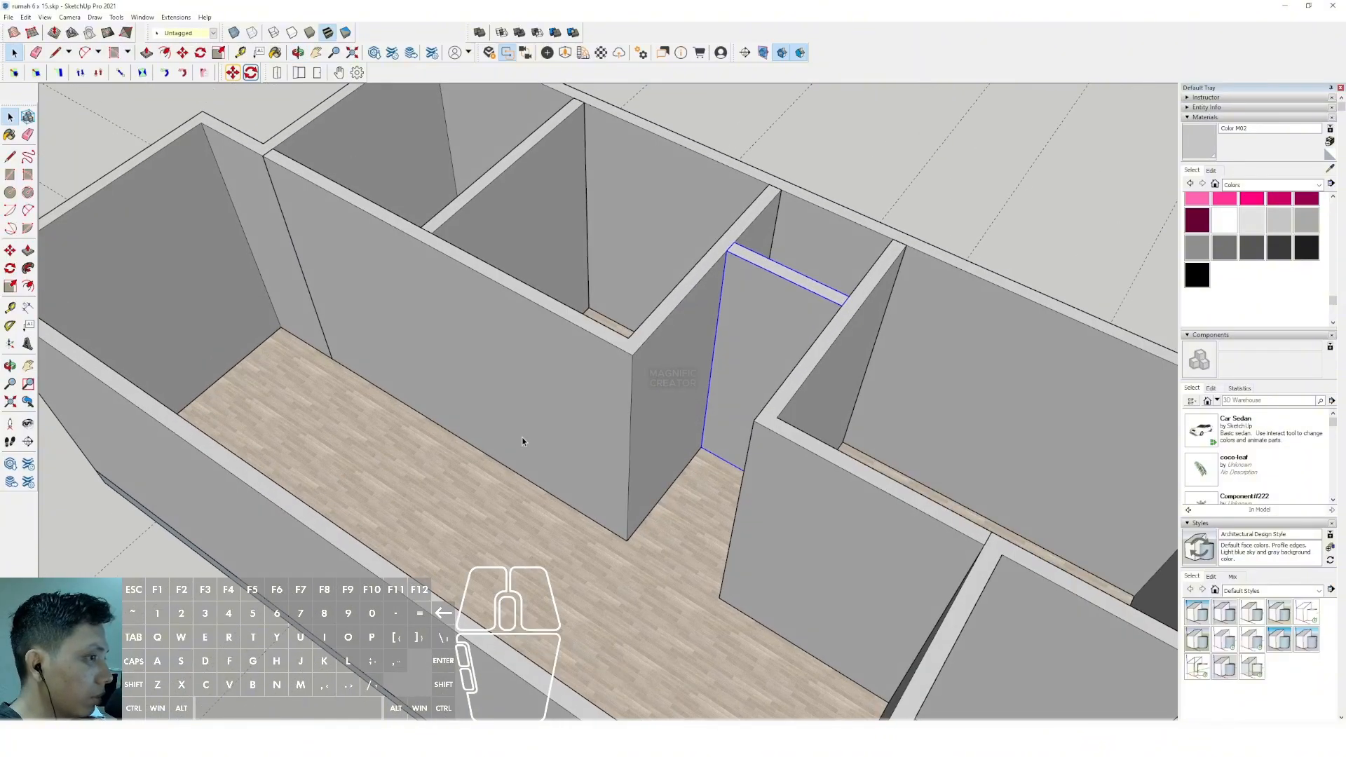
scroll(520, 410, down, 2)
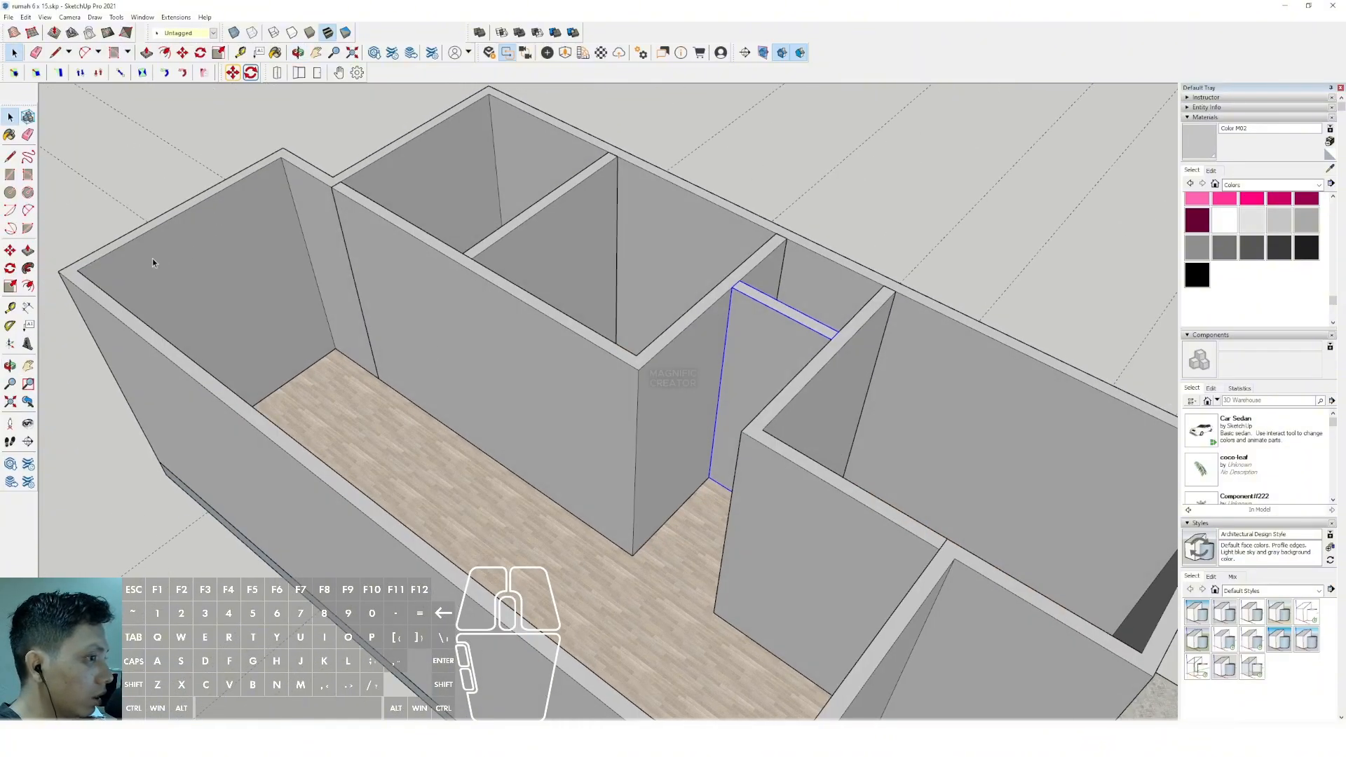
Draw a three-sided door outline with lines on the long wall facing the large room, near its outer corner, starting and ending at the floor.
click(10, 157)
scroll(594, 504, up, 2)
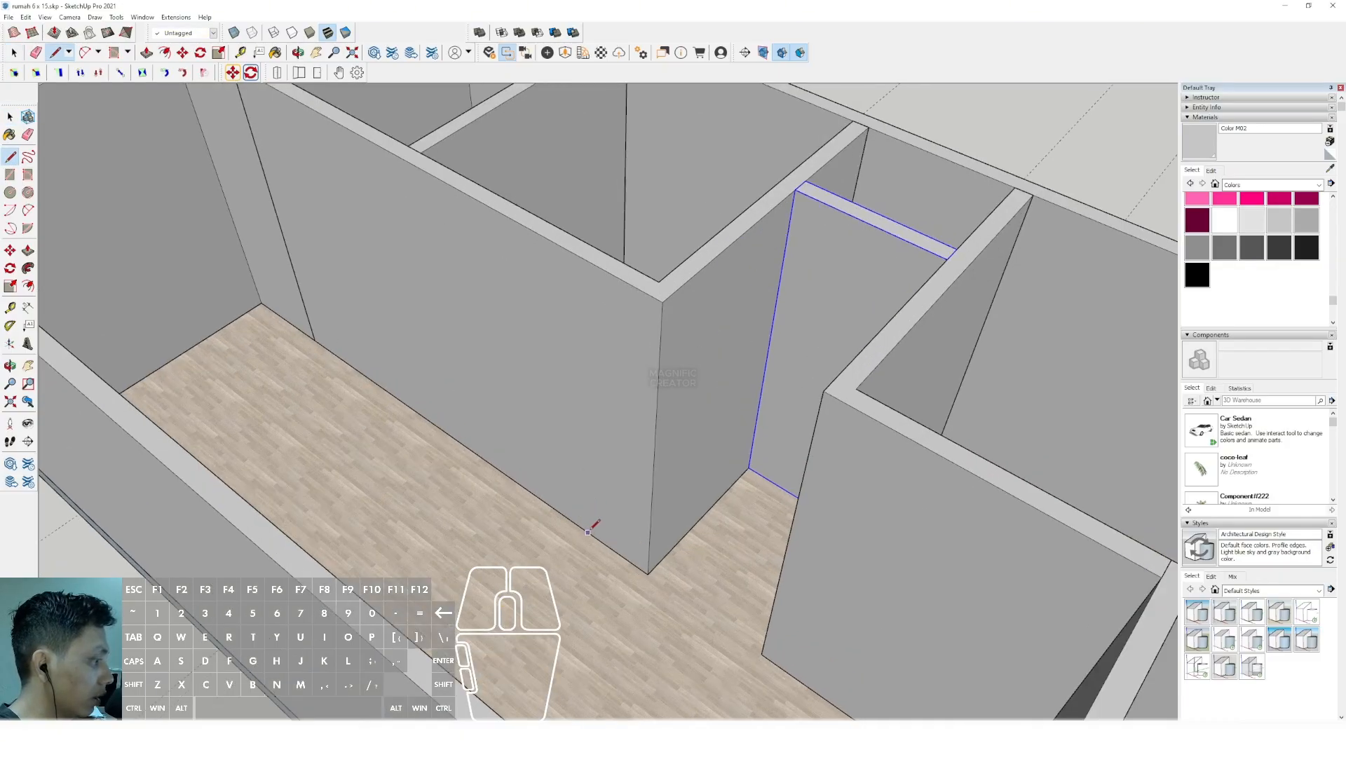
click(588, 532)
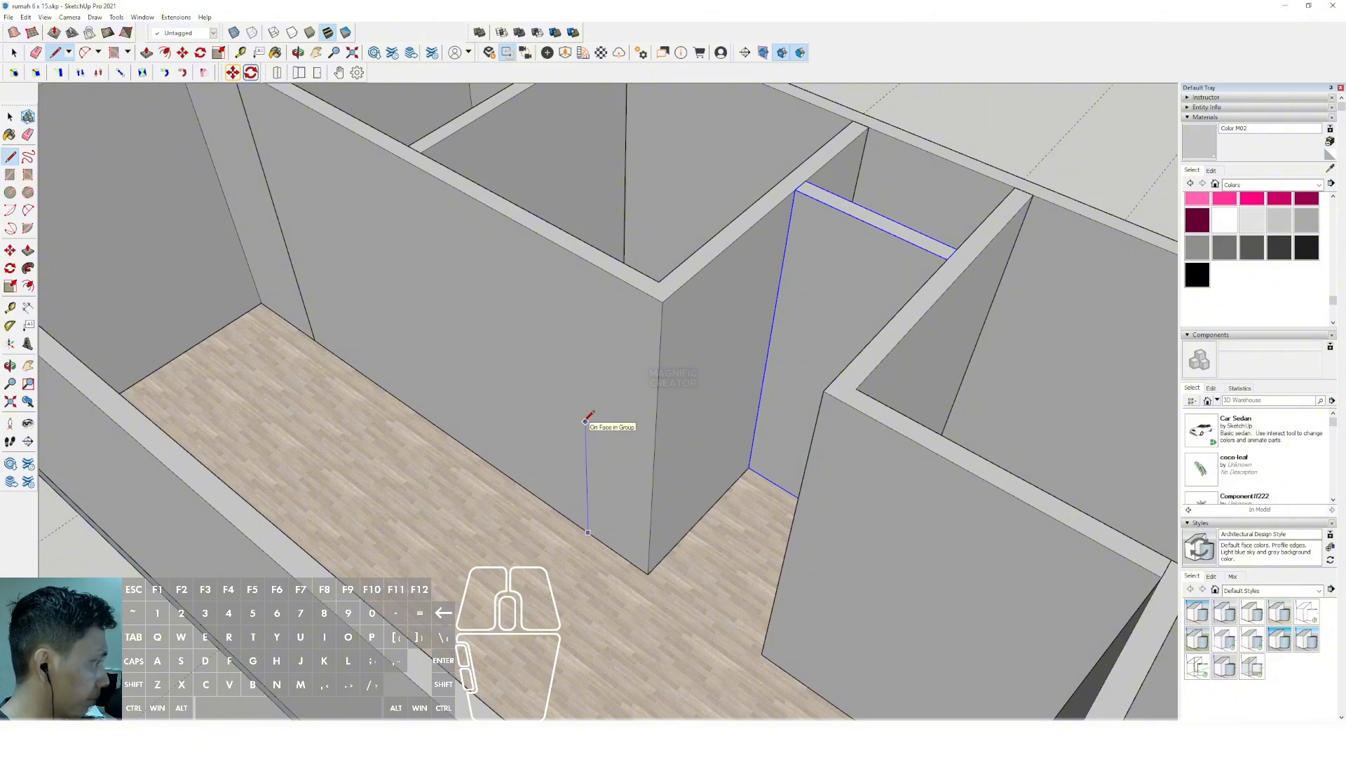
scroll(579, 416, up, 1)
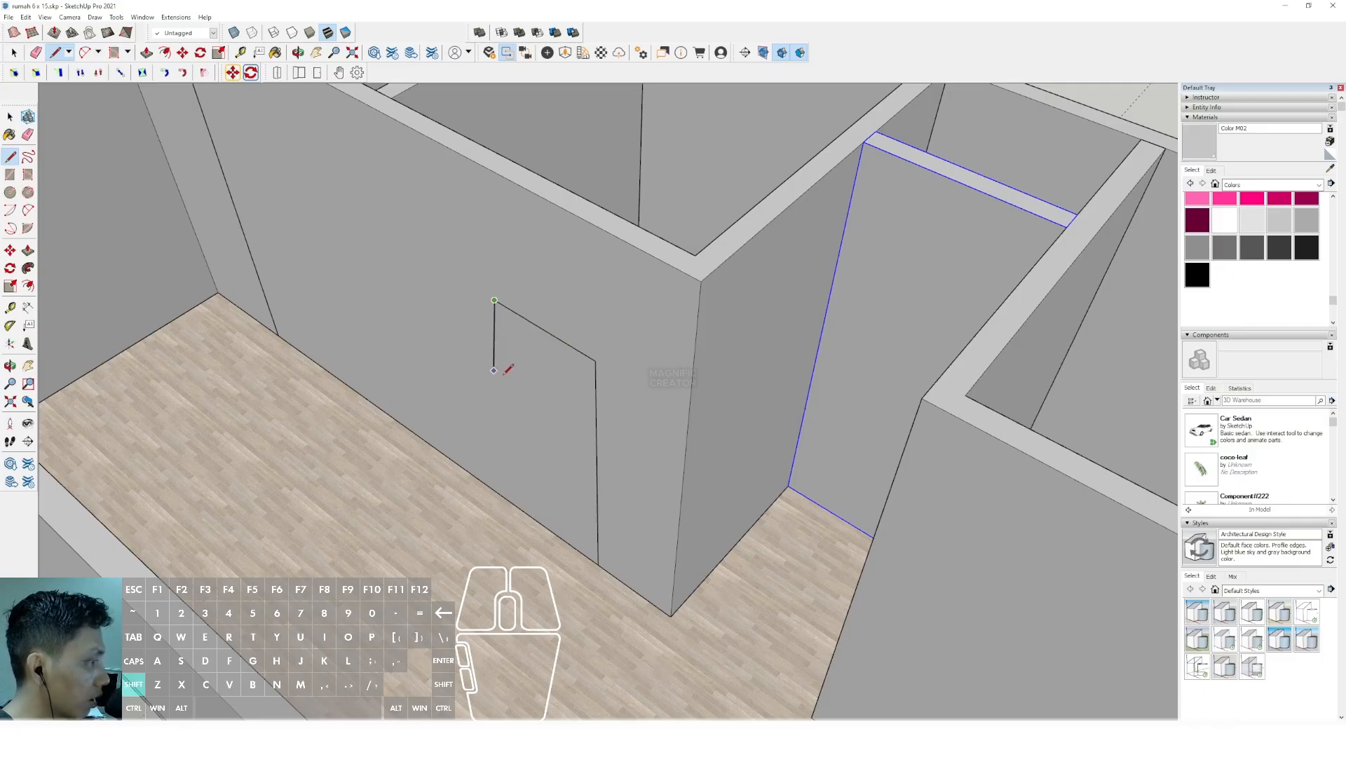
click(511, 502)
key(space)
scroll(611, 407, up, 2)
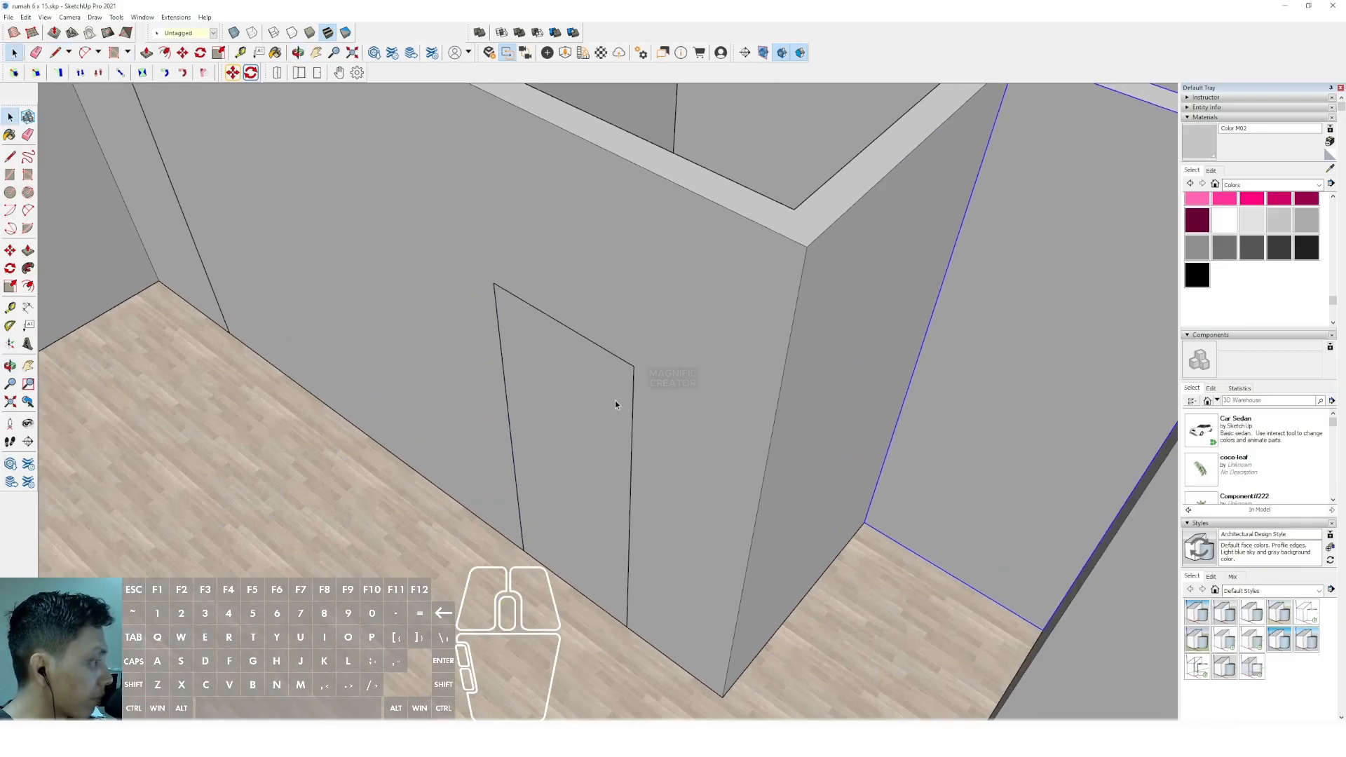
Offset the three door outline edges inward to form a narrow frame profile.
click(633, 390)
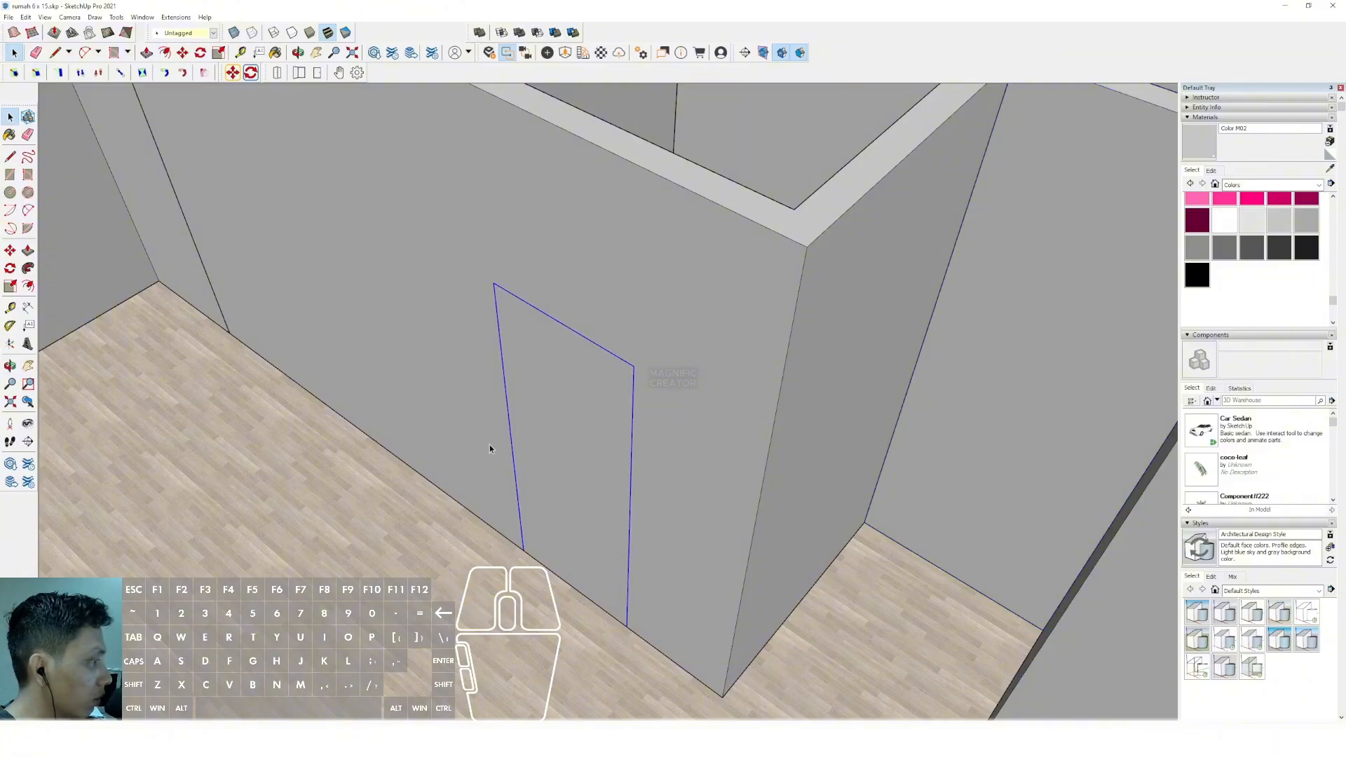
middle_drag(646, 436, 495, 369)
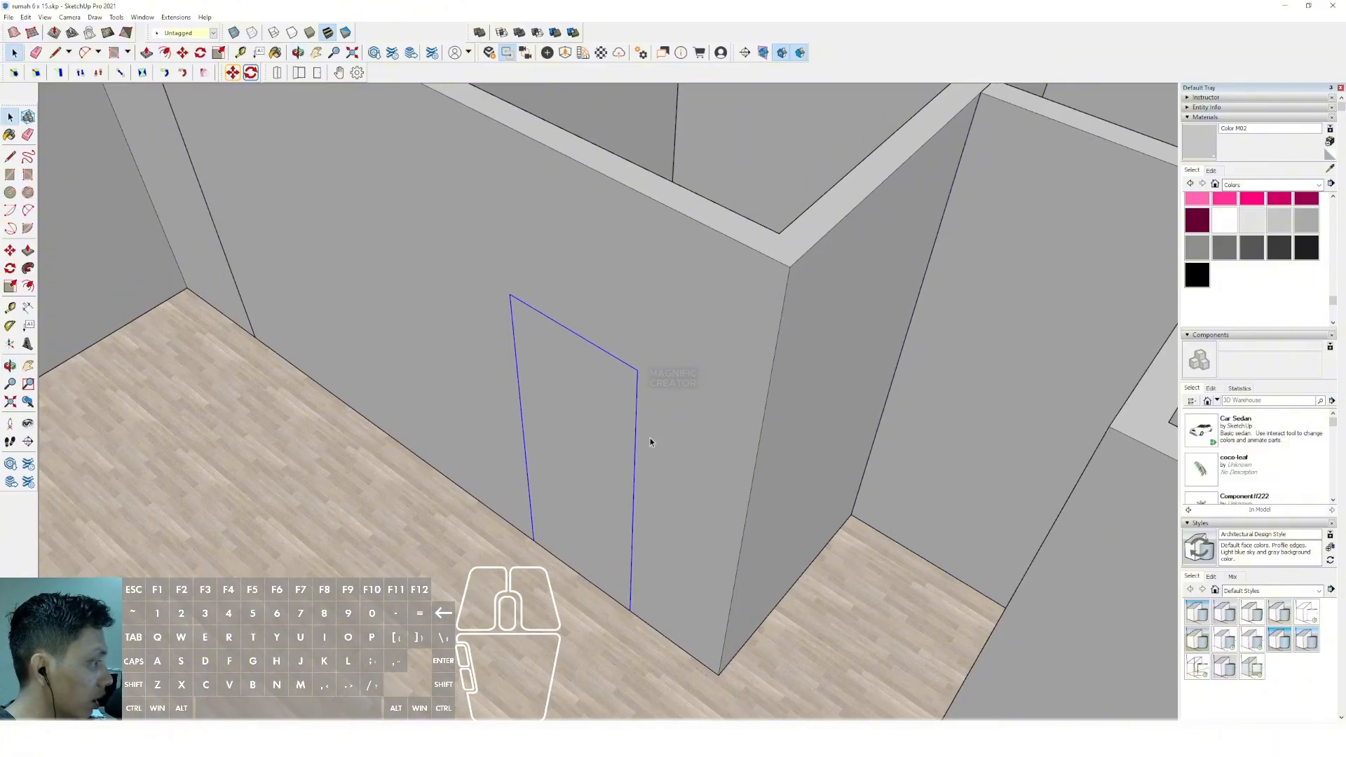
click(27, 286)
scroll(638, 387, up, 1)
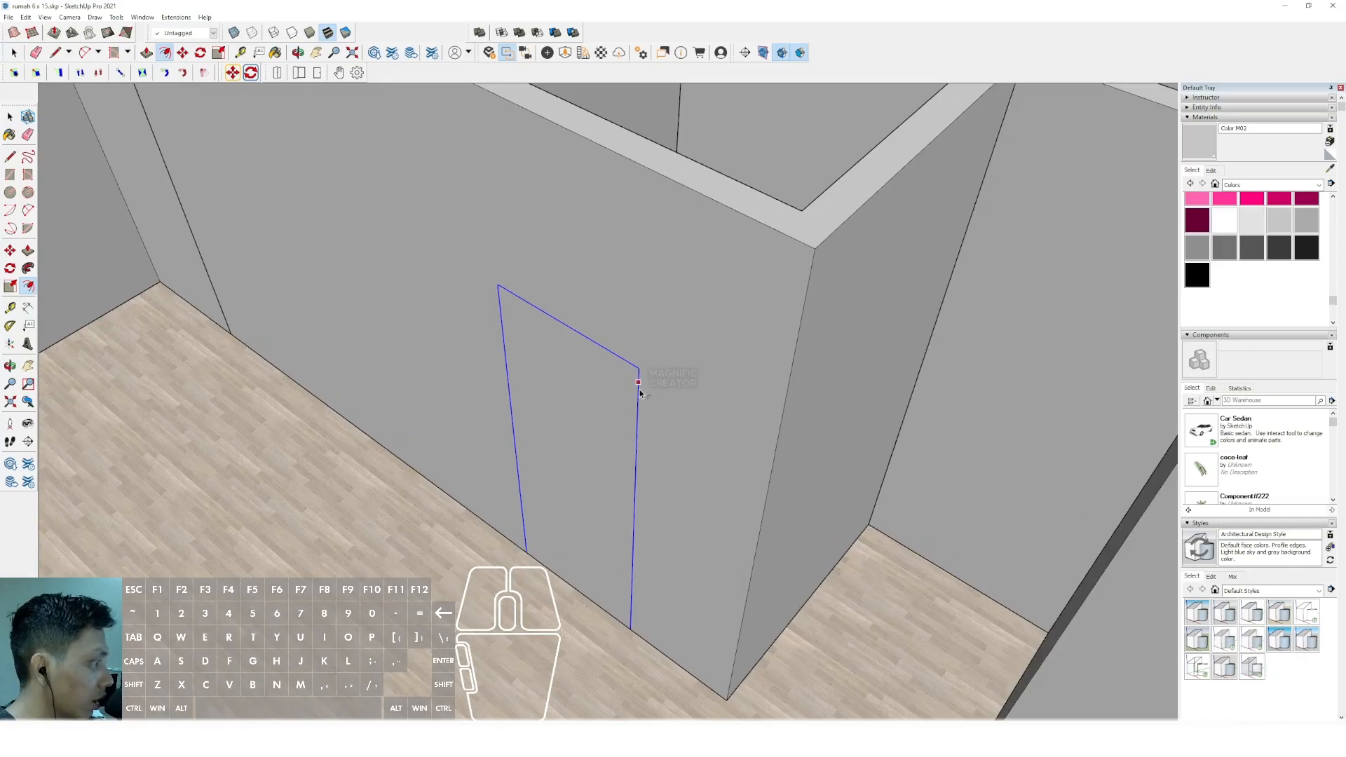
key(ctrl+z)
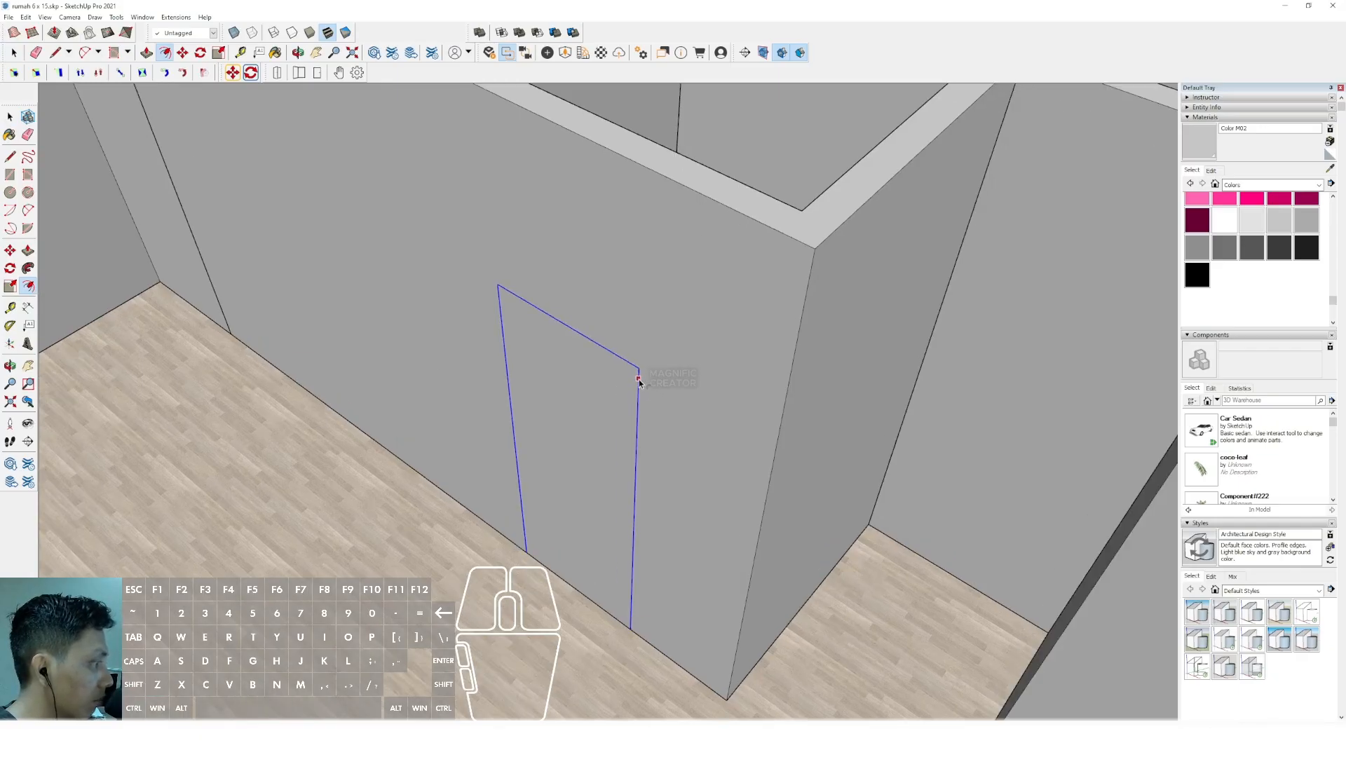
click(639, 380)
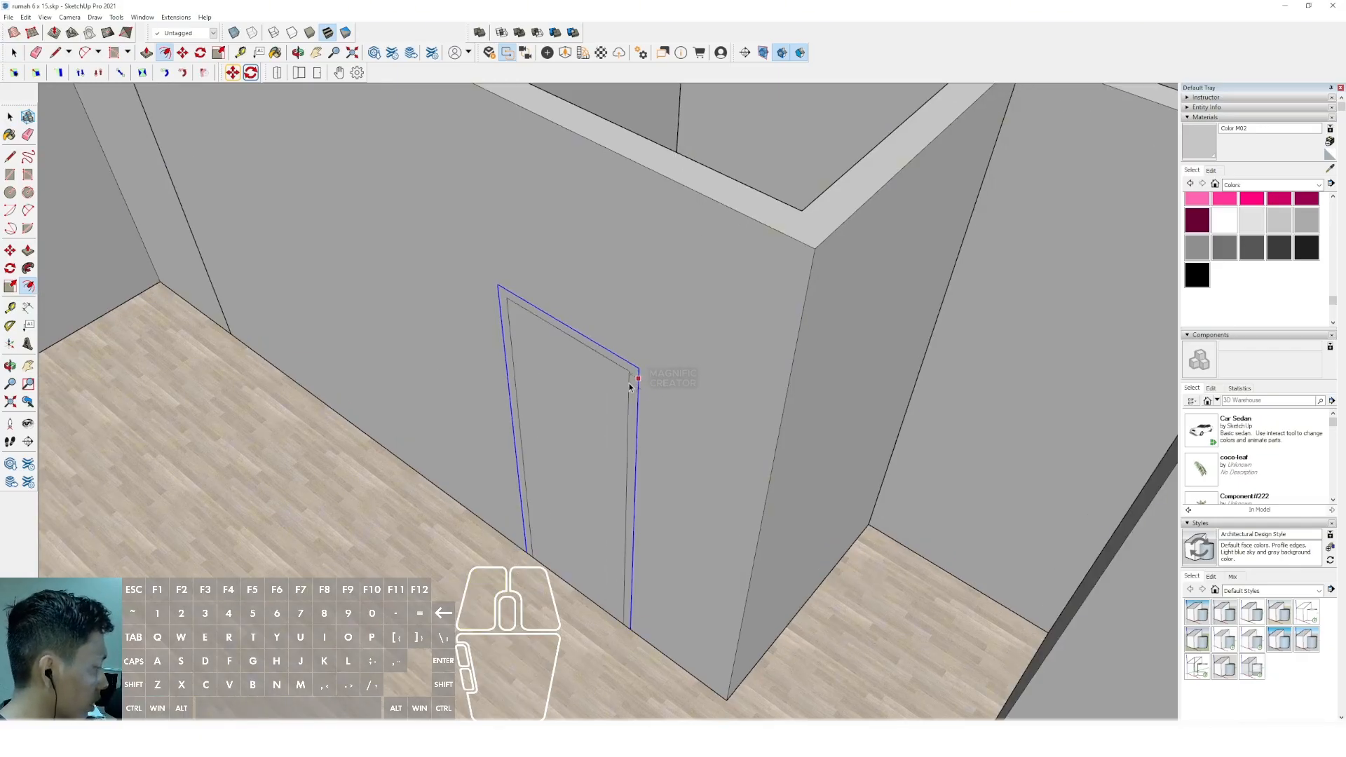
key(Return)
key(space)
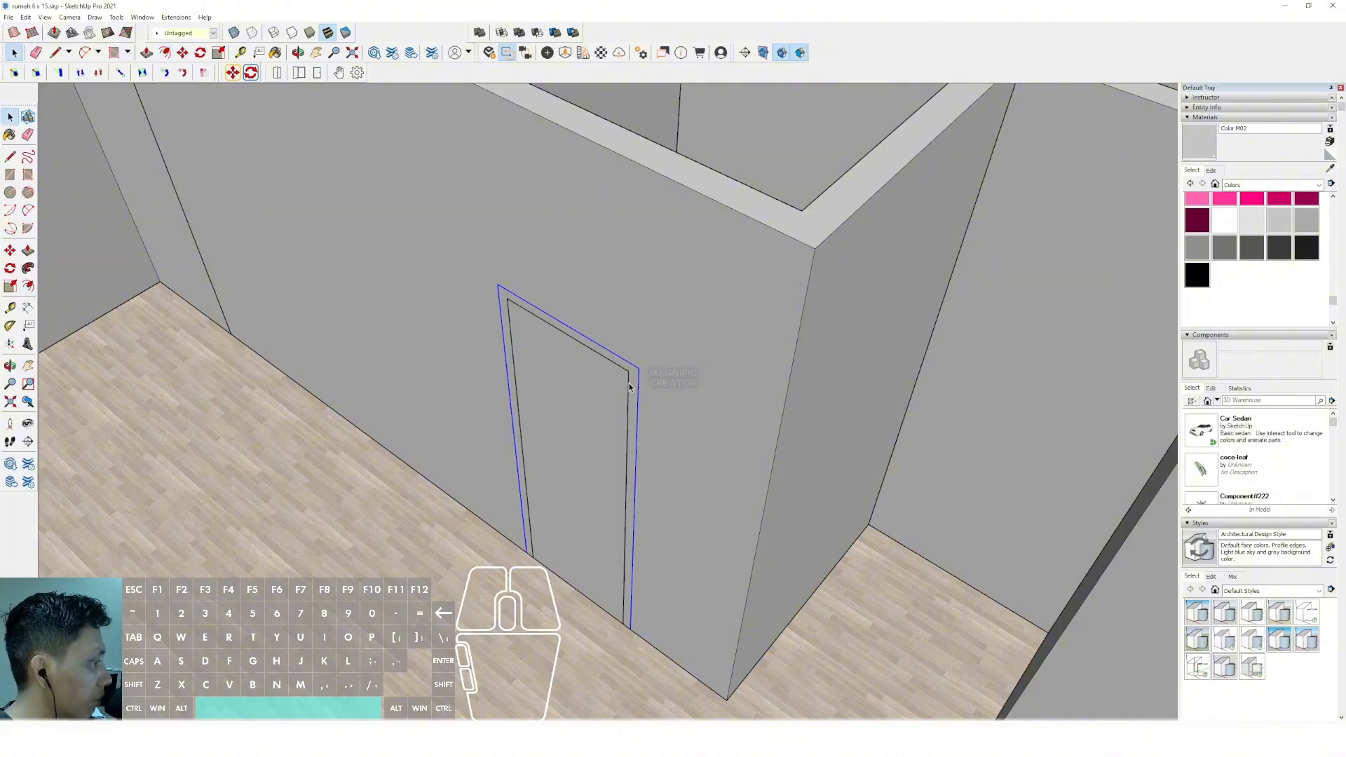
Draw a line along the floor between the lower ends of the door outline to close it into faces.
key(l)
scroll(609, 641, up, 3)
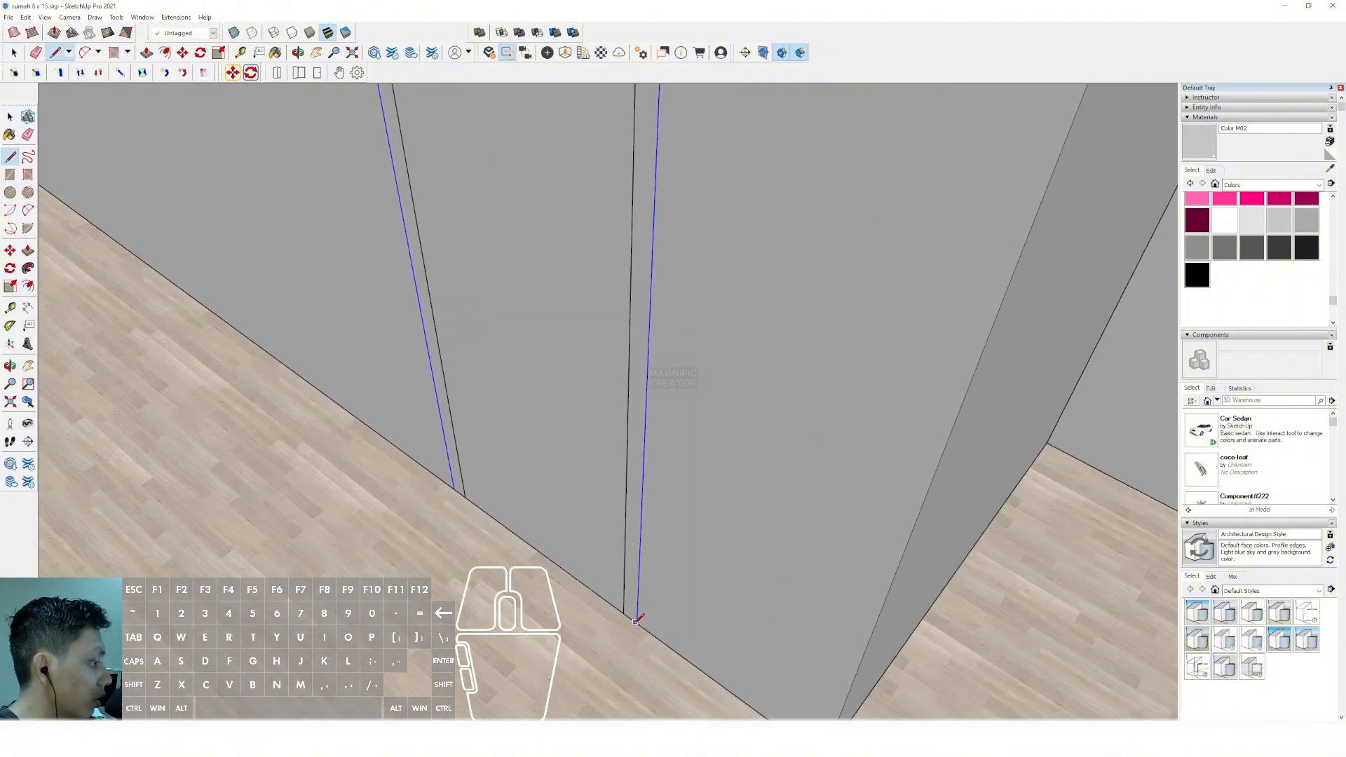
scroll(636, 621, up, 2)
key(d)
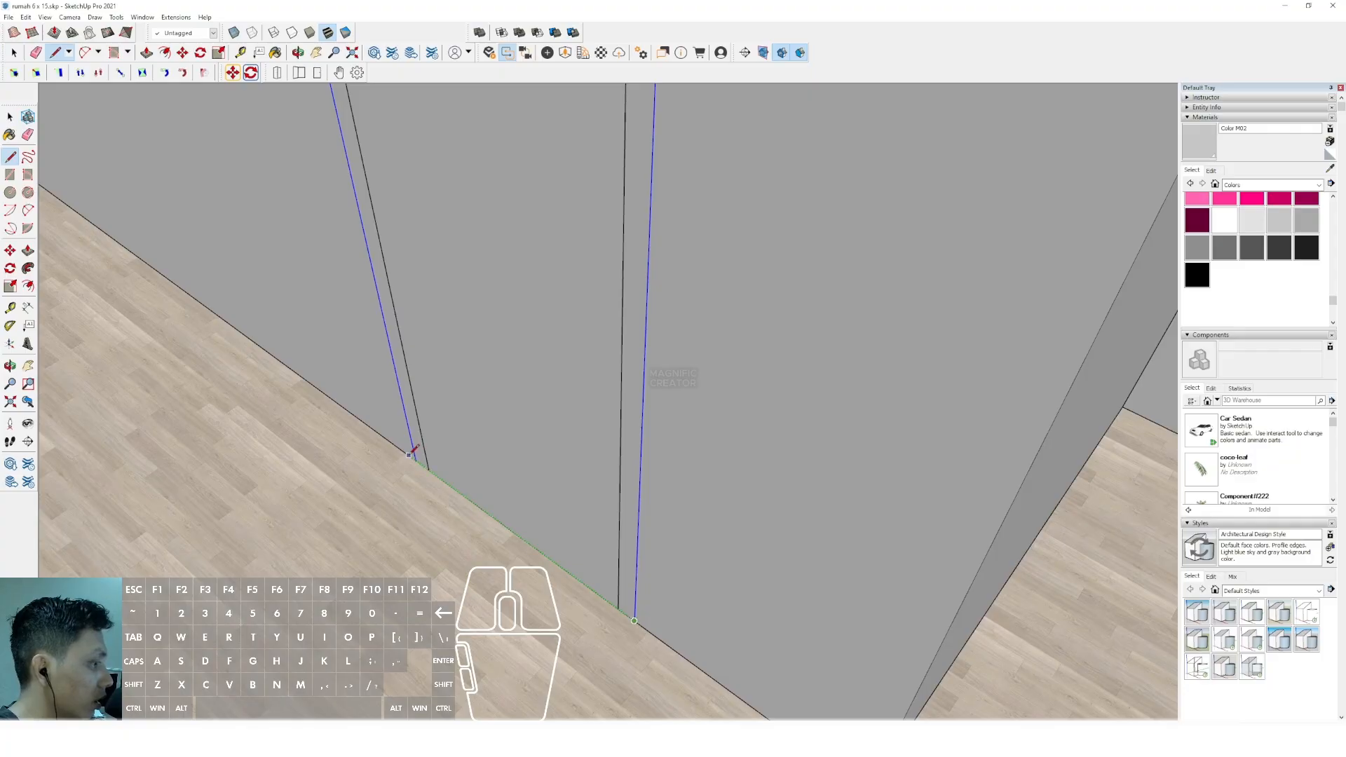
click(415, 461)
key(space)
Erase the inner door face and the floor edge between the frame's legs.
scroll(465, 466, down, 4)
click(481, 375)
right_click(482, 374)
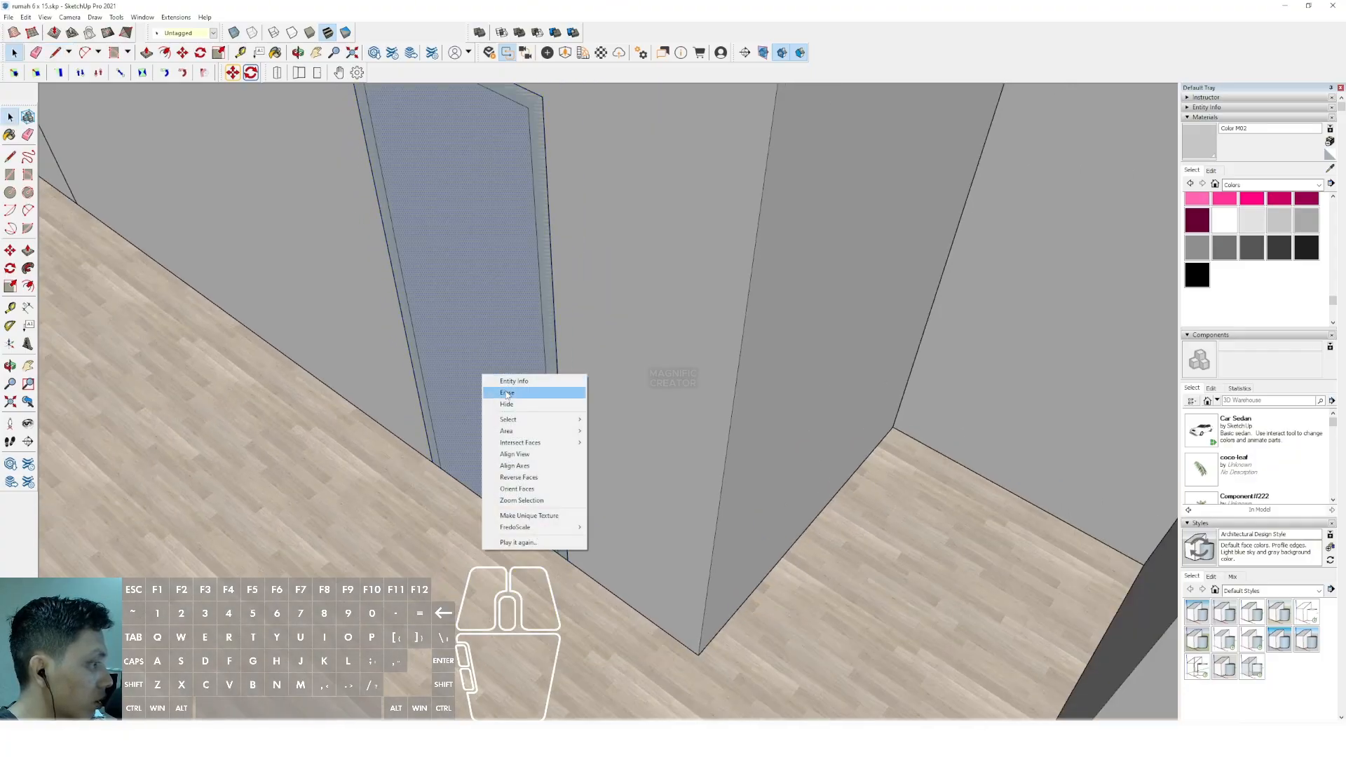
click(507, 393)
right_click(458, 482)
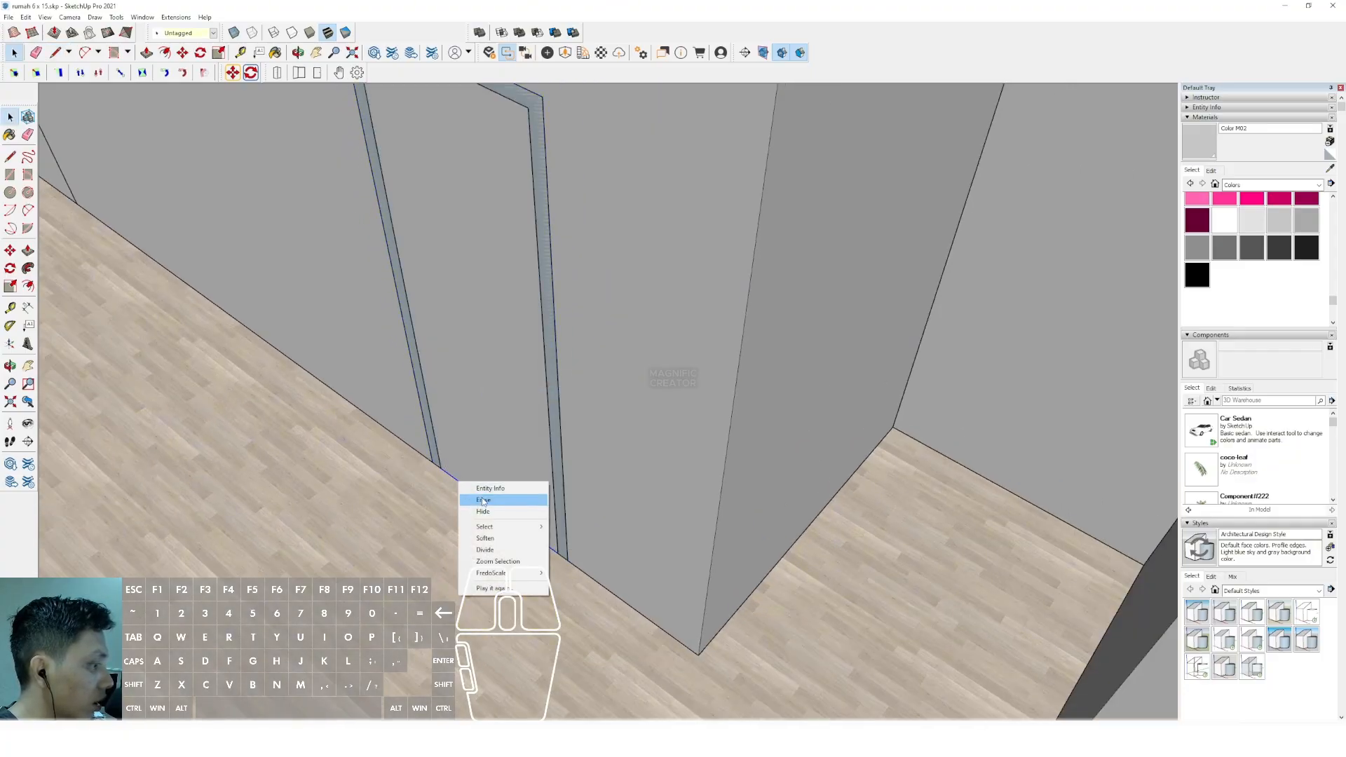
click(485, 499)
Push/Pull the narrow frame face outward from the wall to give the door frame depth.
click(559, 463)
scroll(559, 463, up, 1)
scroll(559, 465, up, 2)
key(p)
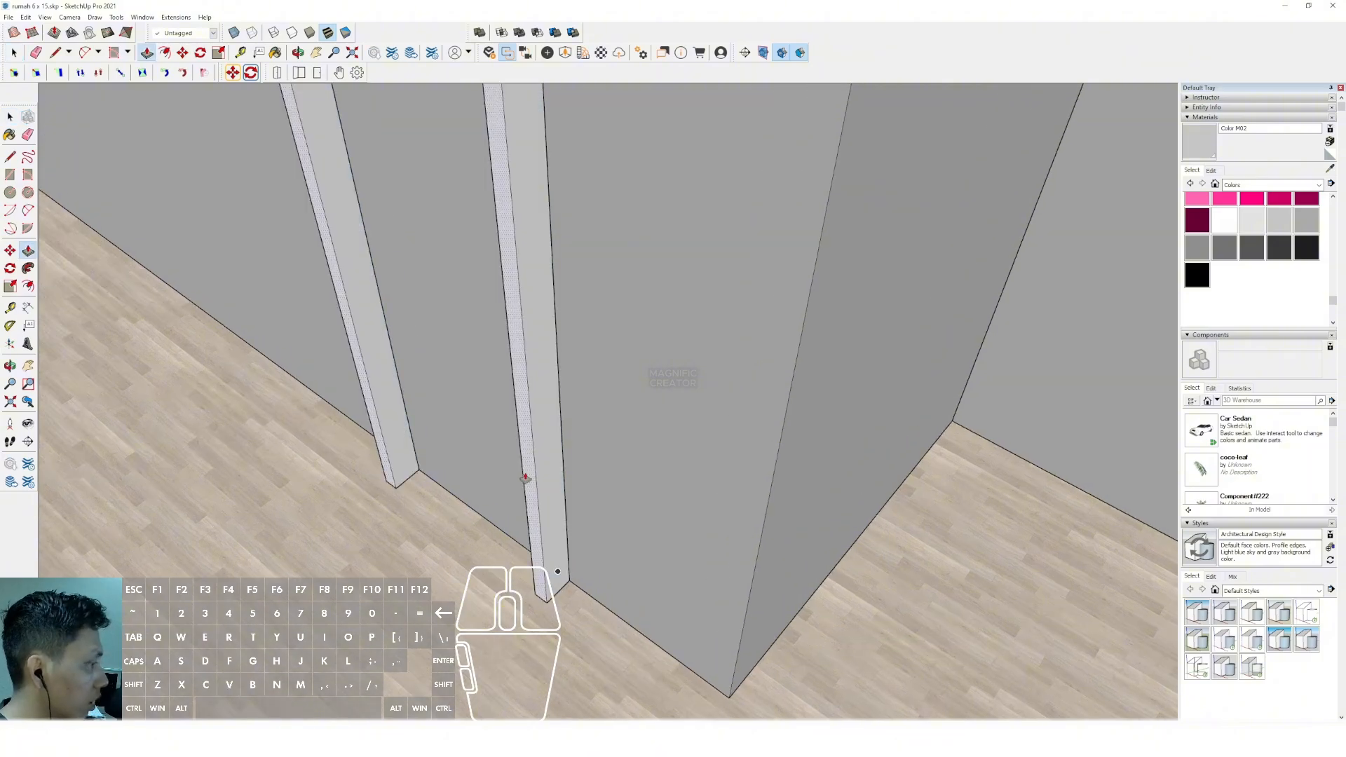
key(space)
scroll(551, 475, down, 5)
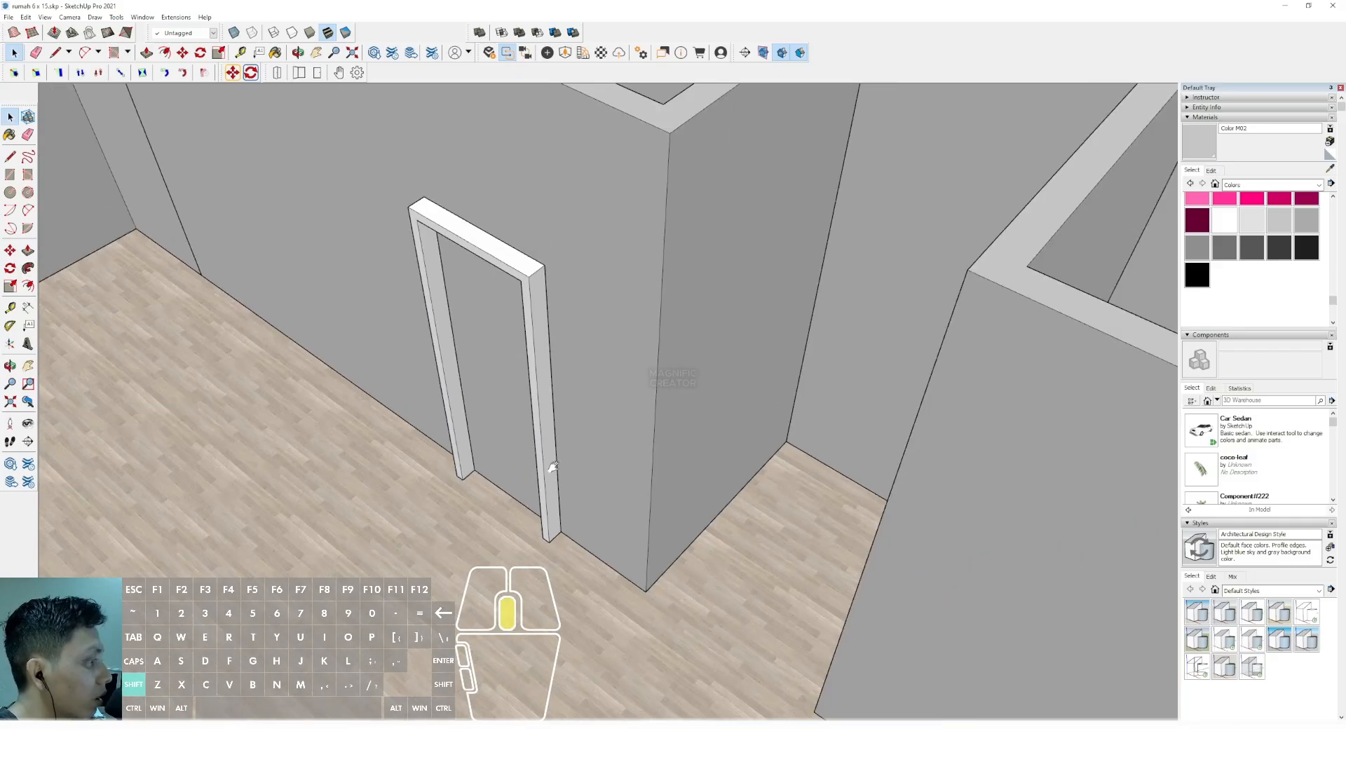
Make the whole extruded door frame a group.
triple_click(554, 349)
right_click(554, 349)
click(585, 441)
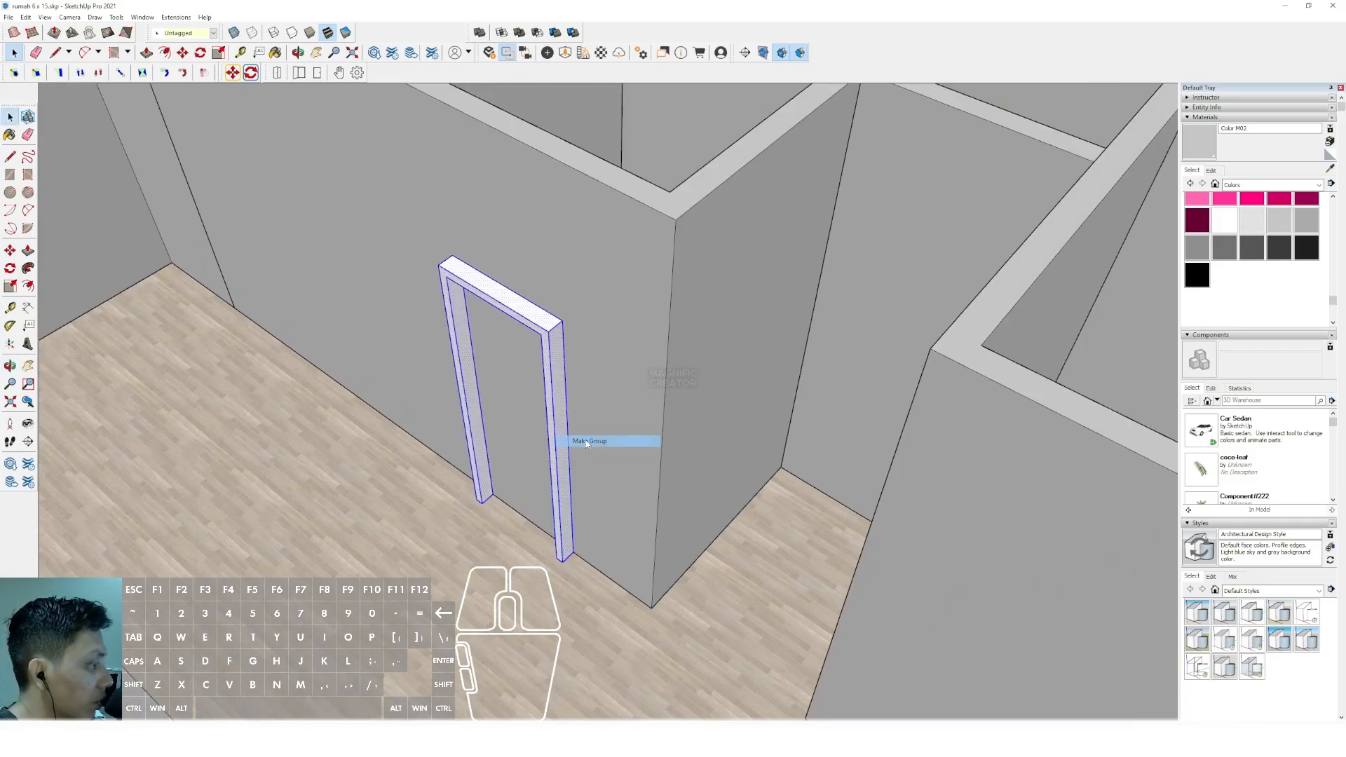
Draw a rectangle filling the door frame's opening between its opposite inner corners.
scroll(494, 481, up, 2)
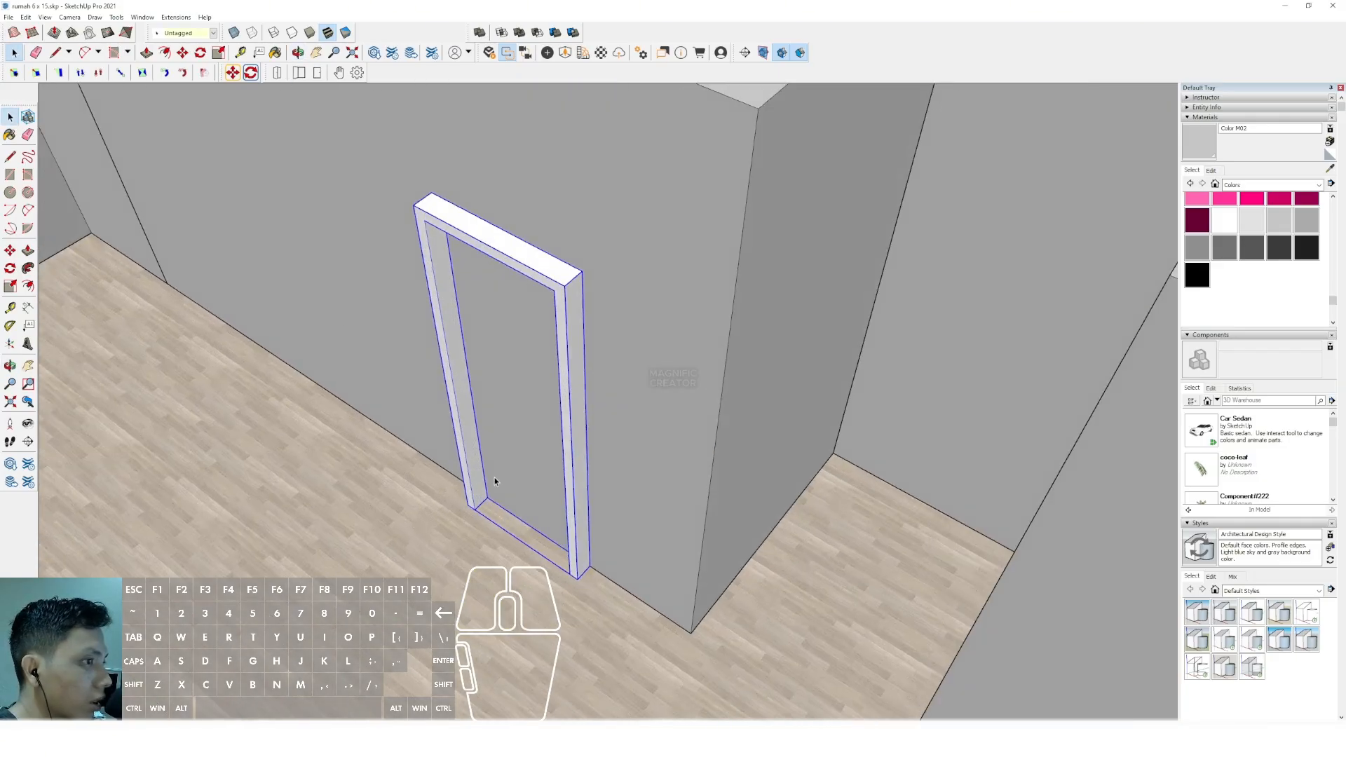
click(9, 174)
scroll(420, 222, up, 1)
scroll(466, 339, down, 3)
scroll(578, 557, up, 4)
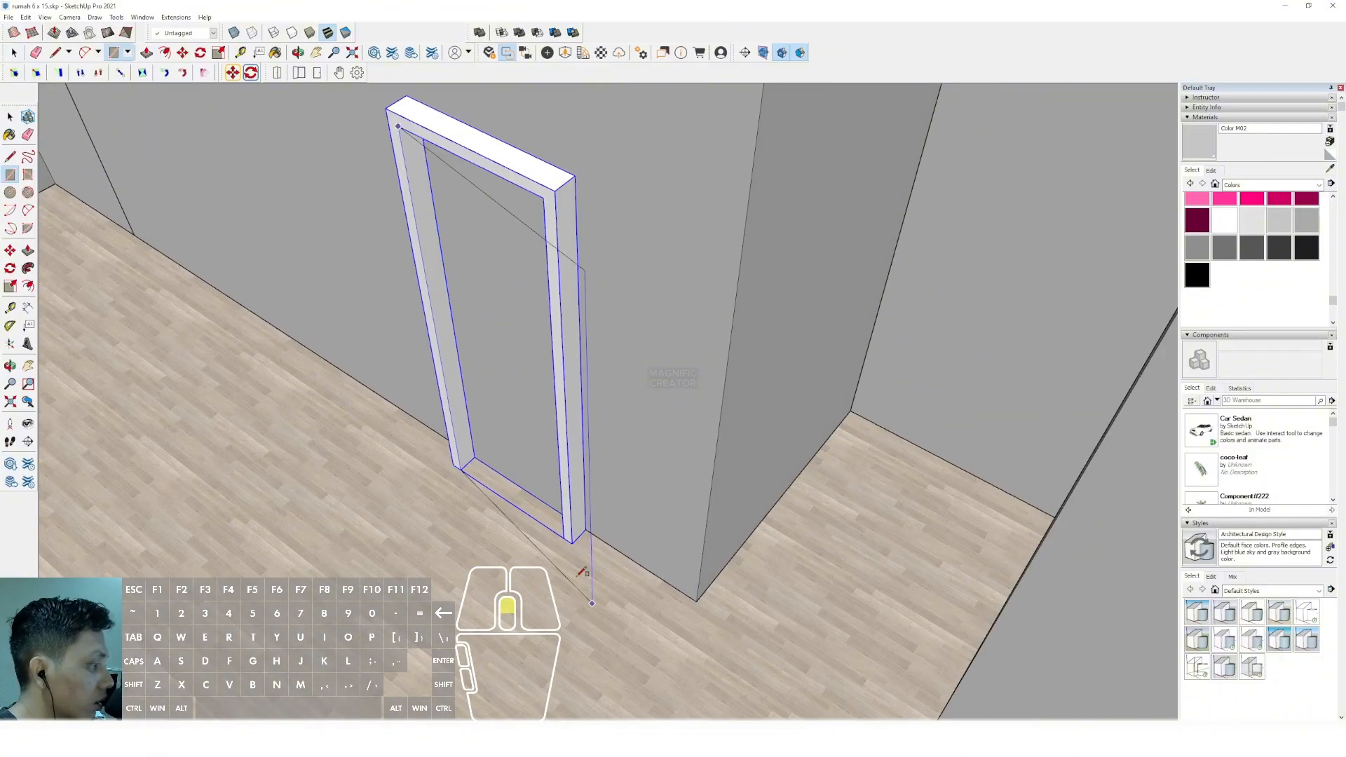
click(568, 522)
Push/Pull the door rectangle outward into a thin door panel.
scroll(567, 522, down, 2)
shift+middle_drag(529, 464, 520, 481)
key(space)
double_click(466, 276)
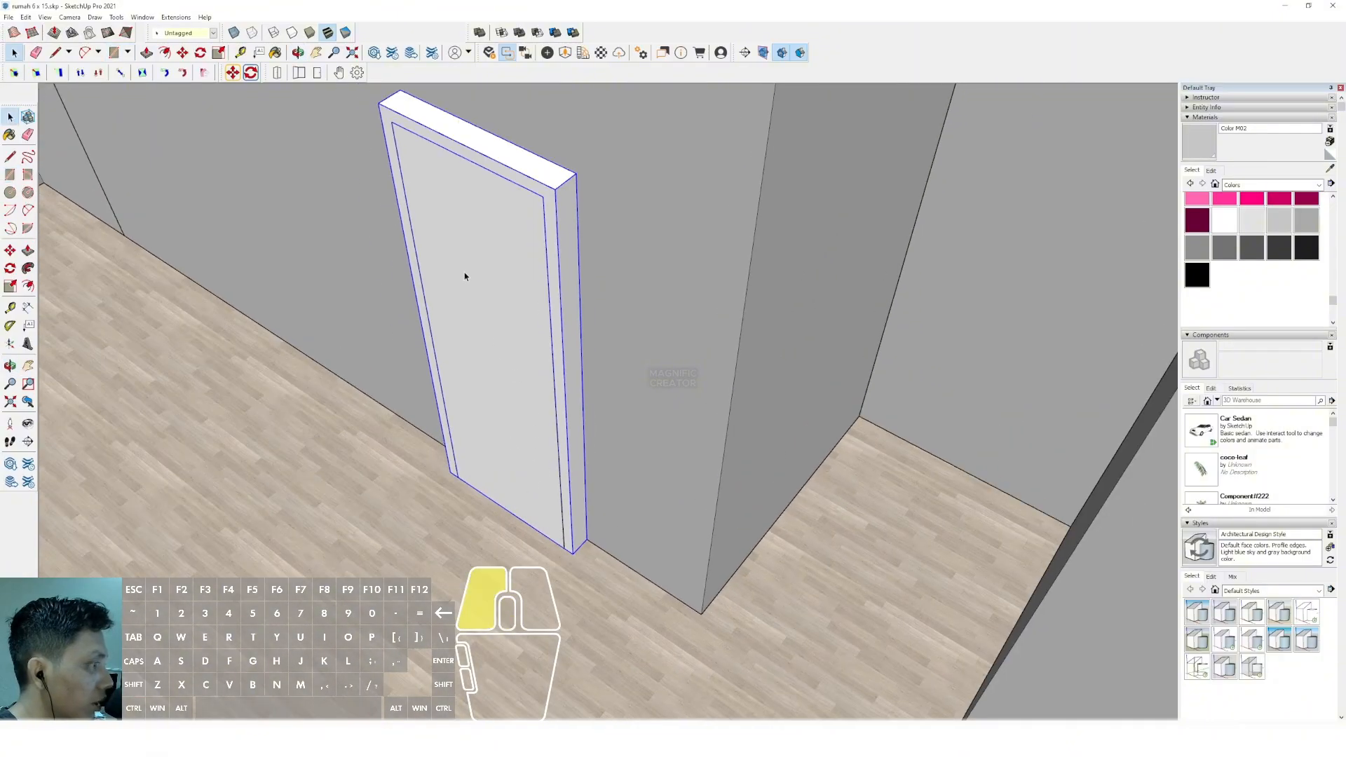
scroll(465, 276, down, 1)
middle_drag(462, 281, 522, 280)
scroll(424, 228, up, 1)
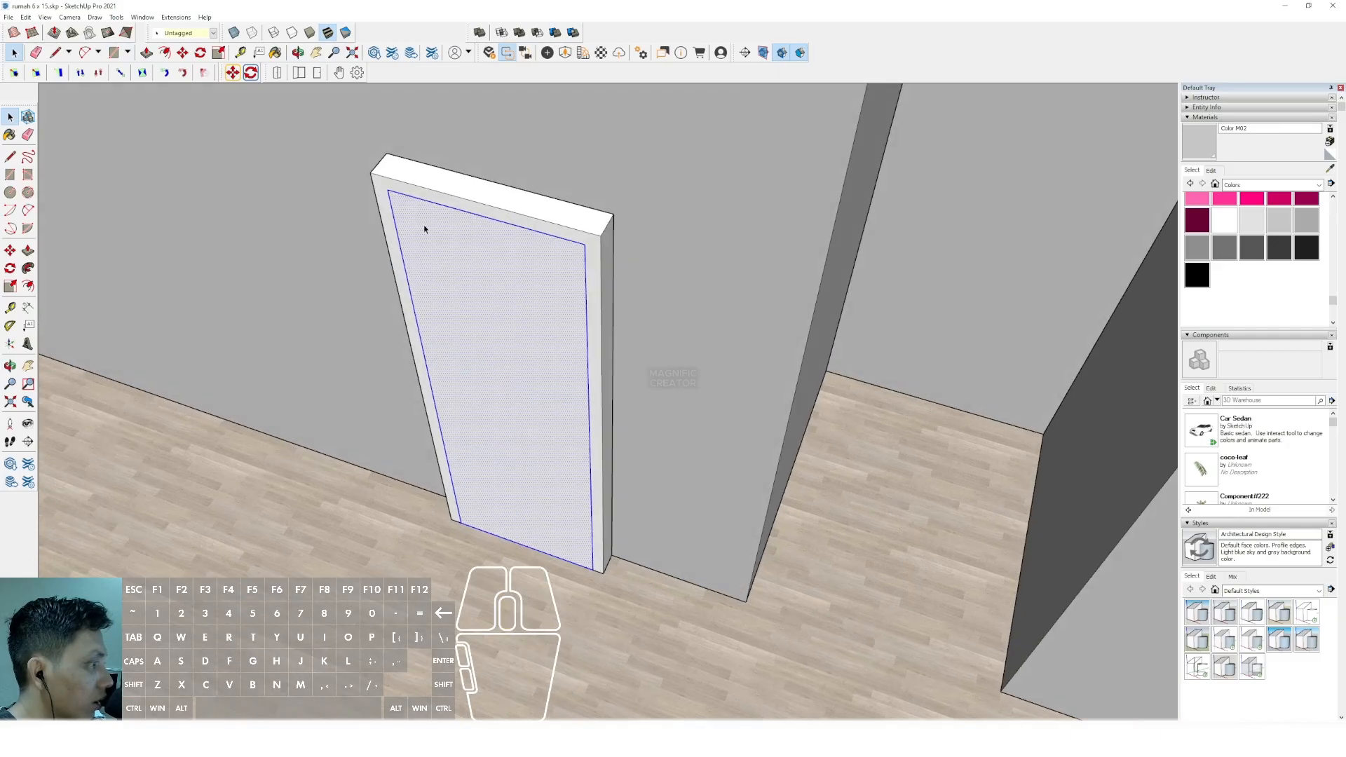
middle_drag(581, 471, 525, 432)
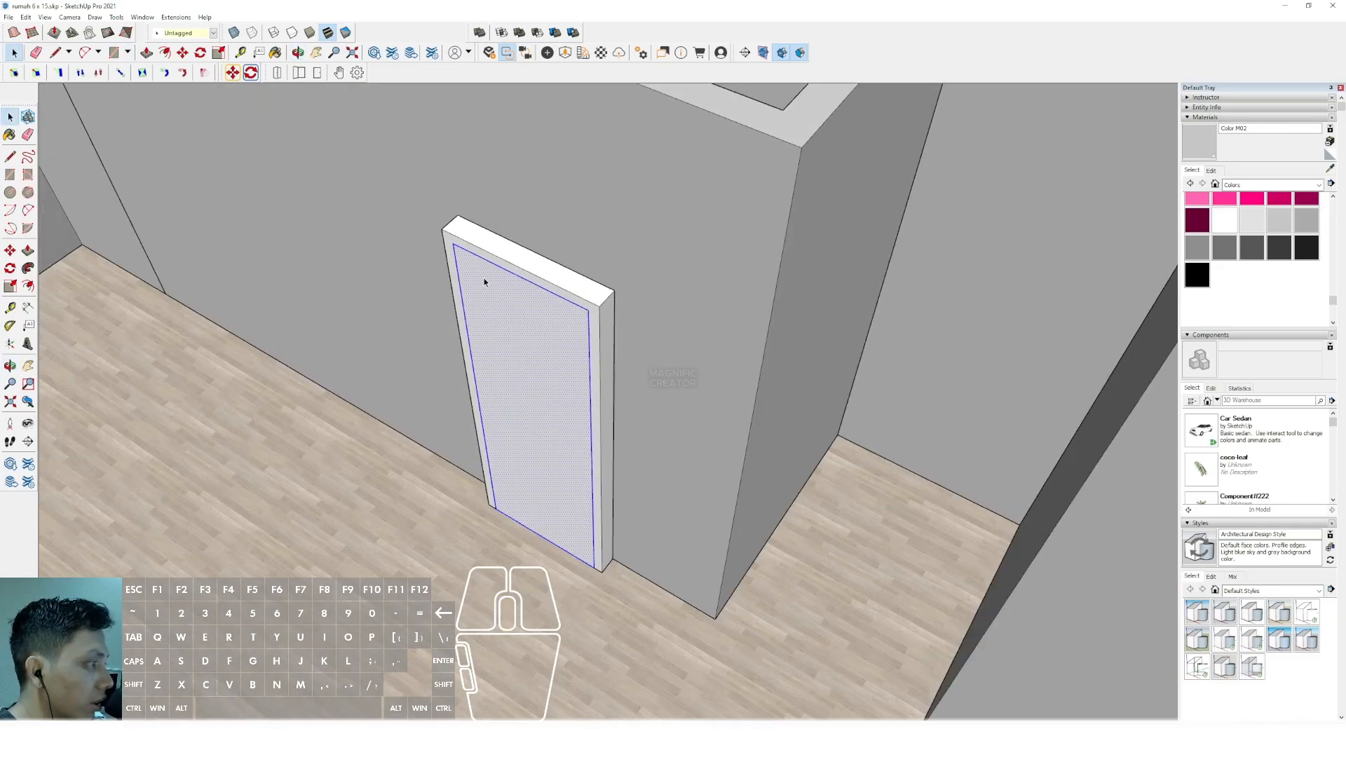
double_click(500, 334)
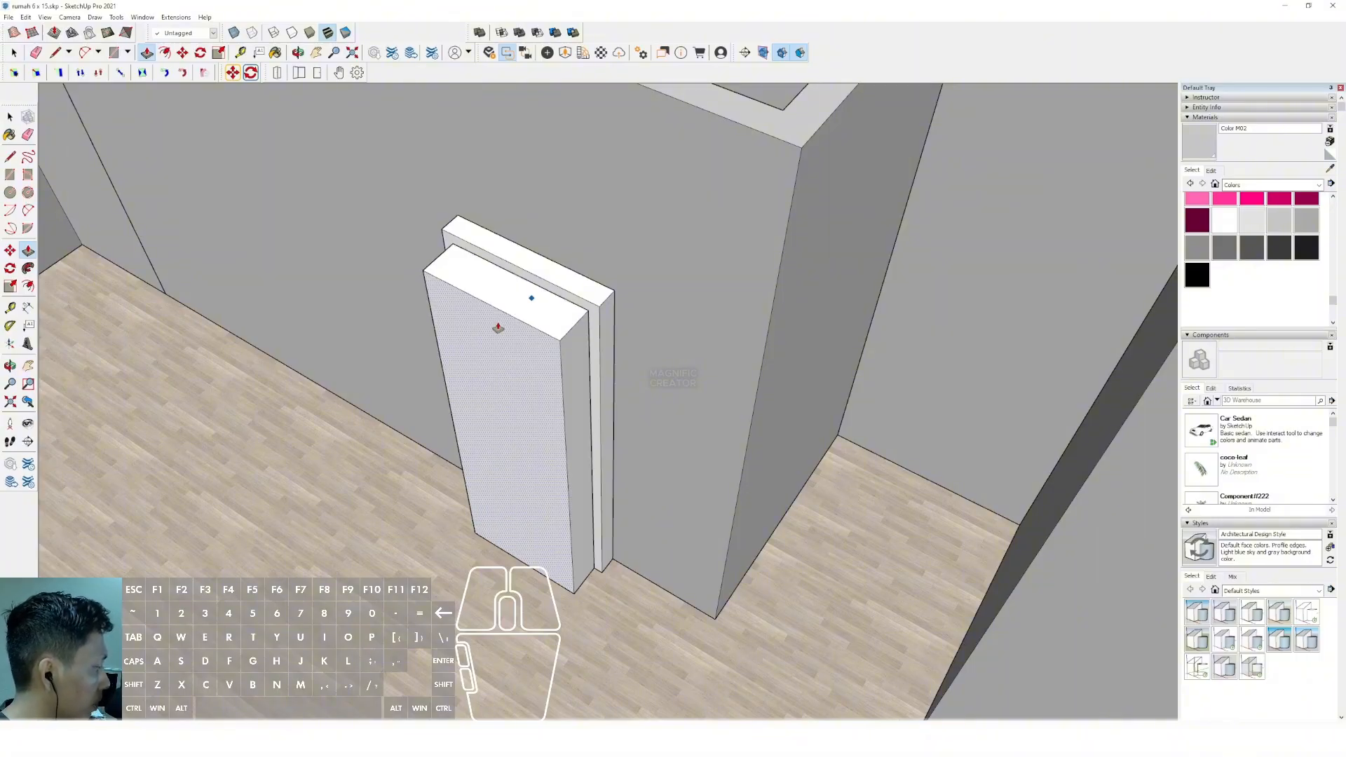
key(space)
Make the thin door panel a group.
click(550, 337)
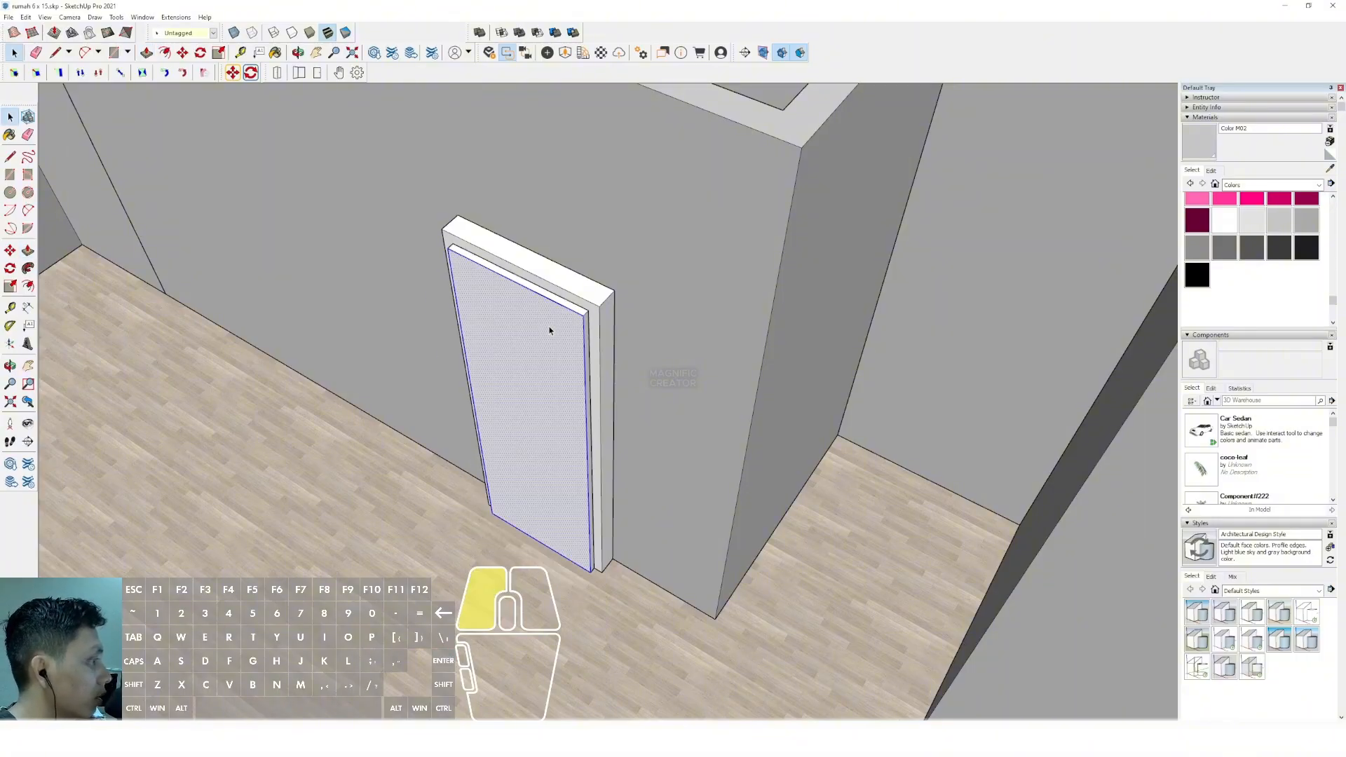
right_click(551, 334)
click(584, 418)
Move the door panel out of the frame into the large room.
middle_drag(550, 379, 558, 412)
middle_drag(552, 477, 330, 493)
key(m)
click(510, 540)
click(369, 532)
key(space)
Copy the door panel's bottom edges on both faces up to its top, dividing the height into four equal sections.
scroll(538, 486, up, 3)
scroll(538, 486, up, 2)
triple_click(510, 464)
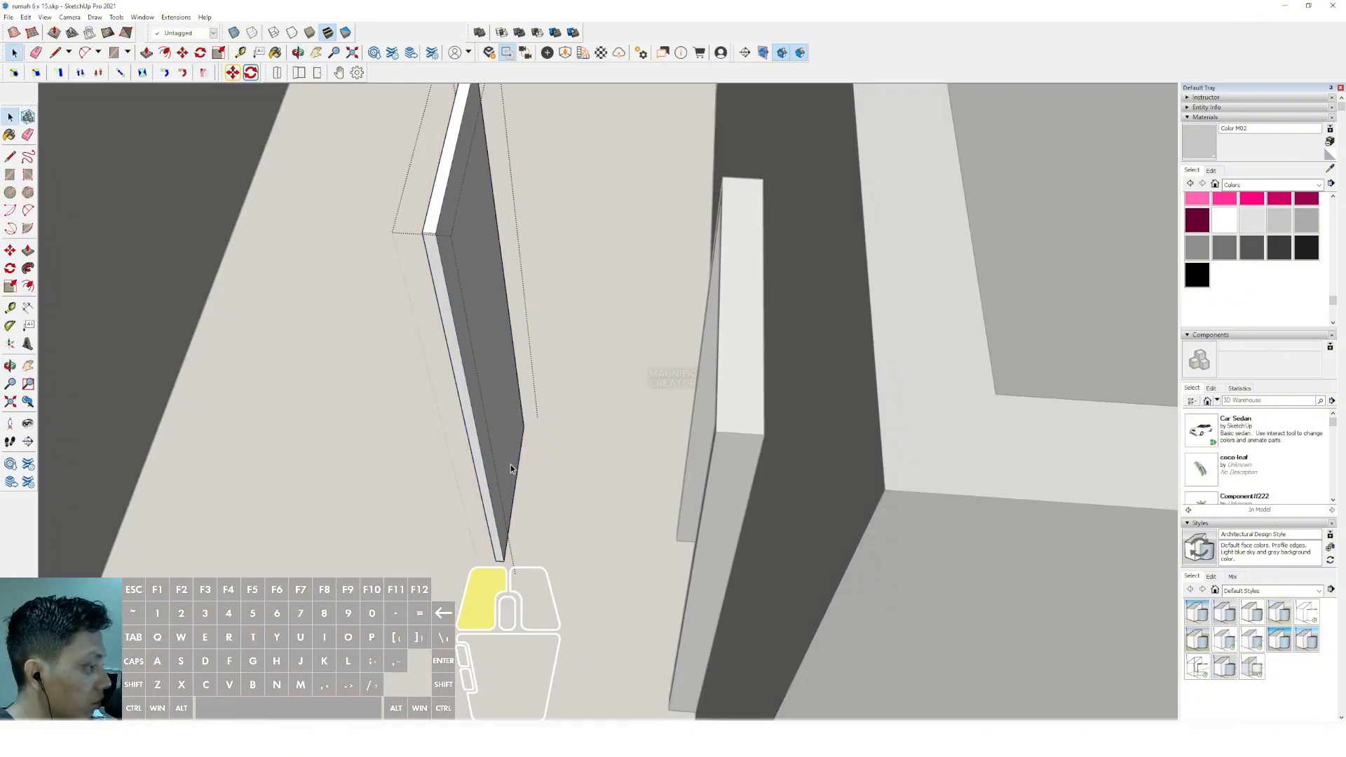
click(518, 471)
middle_drag(519, 471, 564, 561)
key(m)
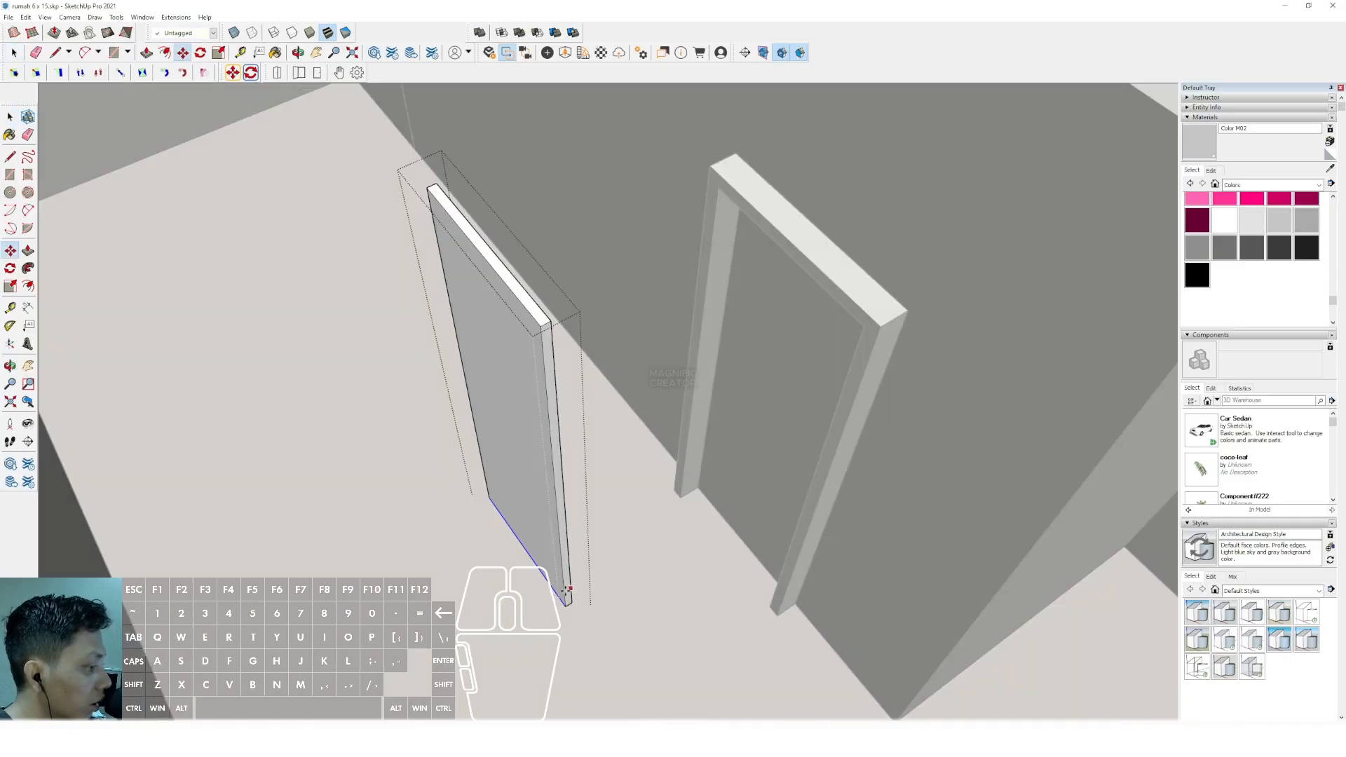
click(567, 604)
scroll(546, 375, up, 1)
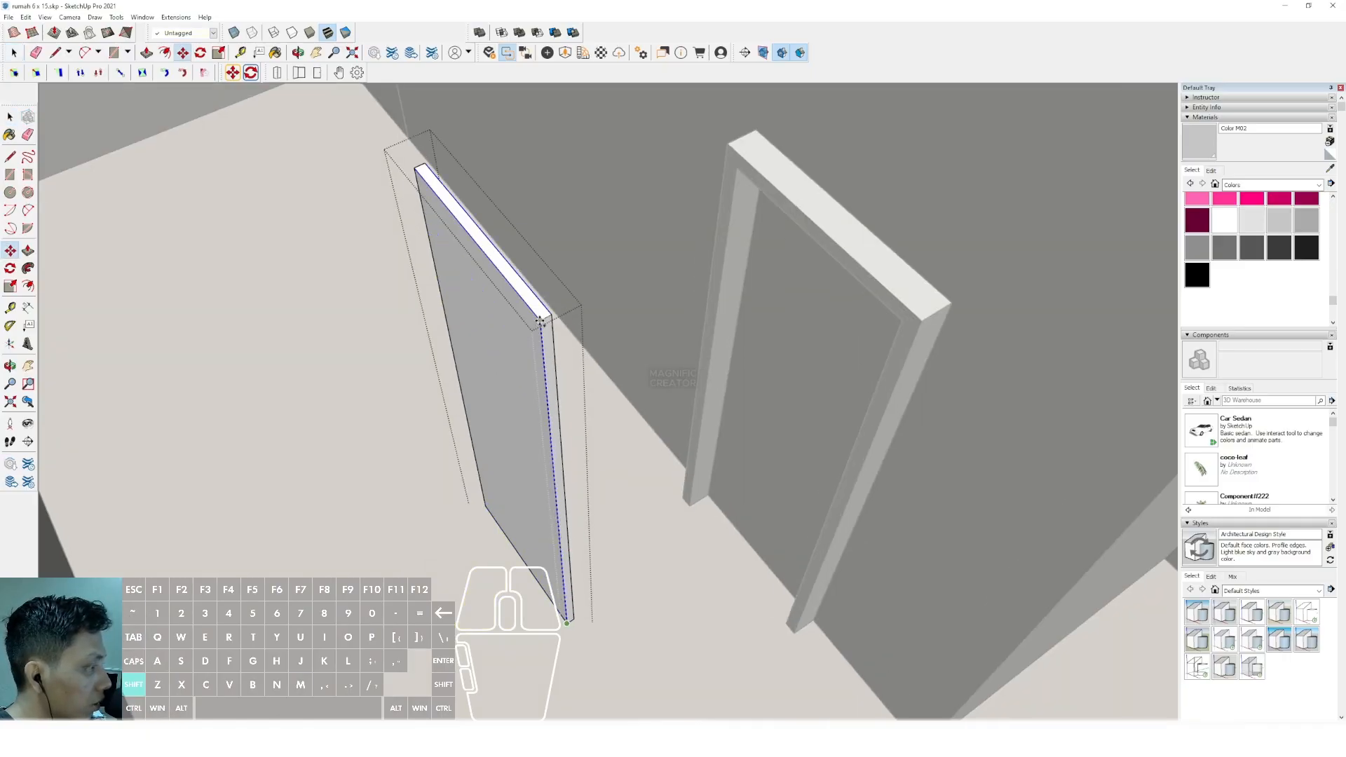
shift+click(540, 321)
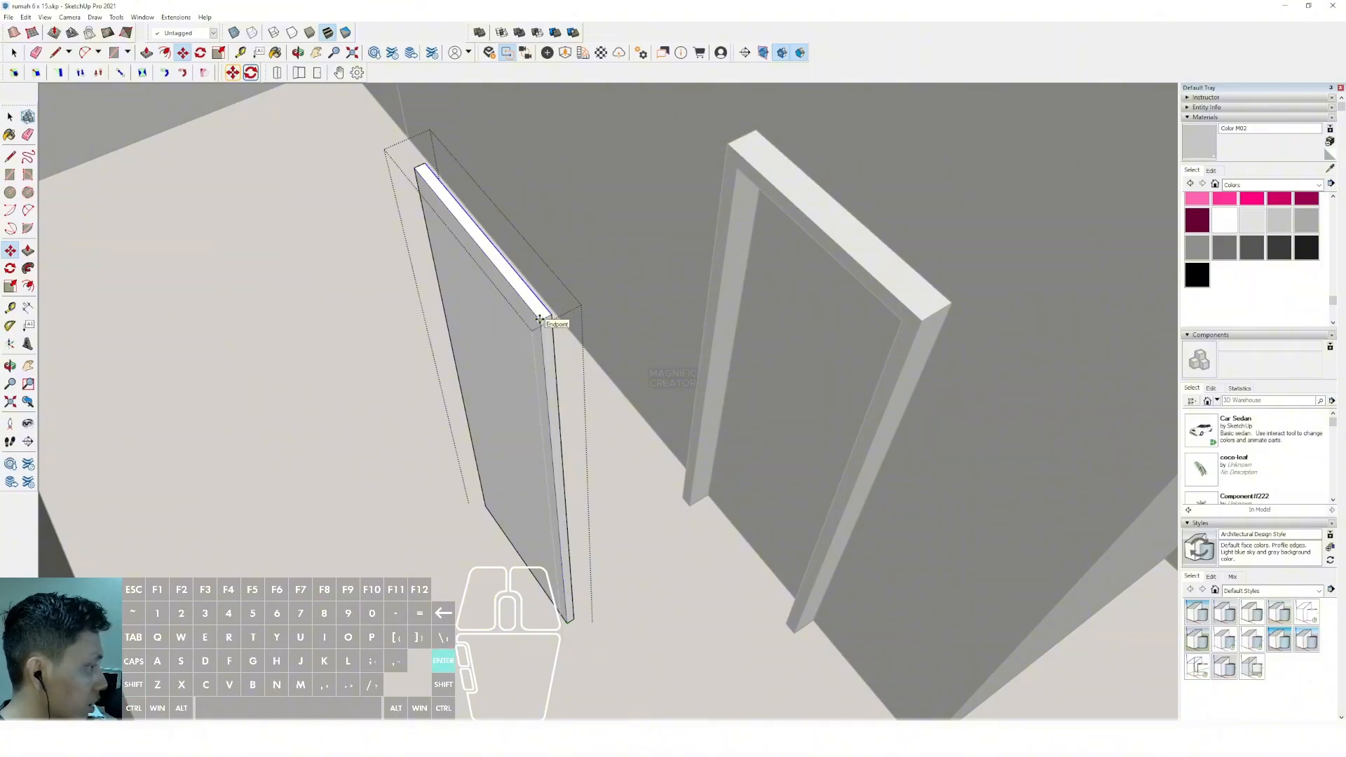
key(Return)
key(space)
Copy the door panel's horizontal dividing edges on both faces slightly upward to form narrow strips.
scroll(551, 363, down, 6)
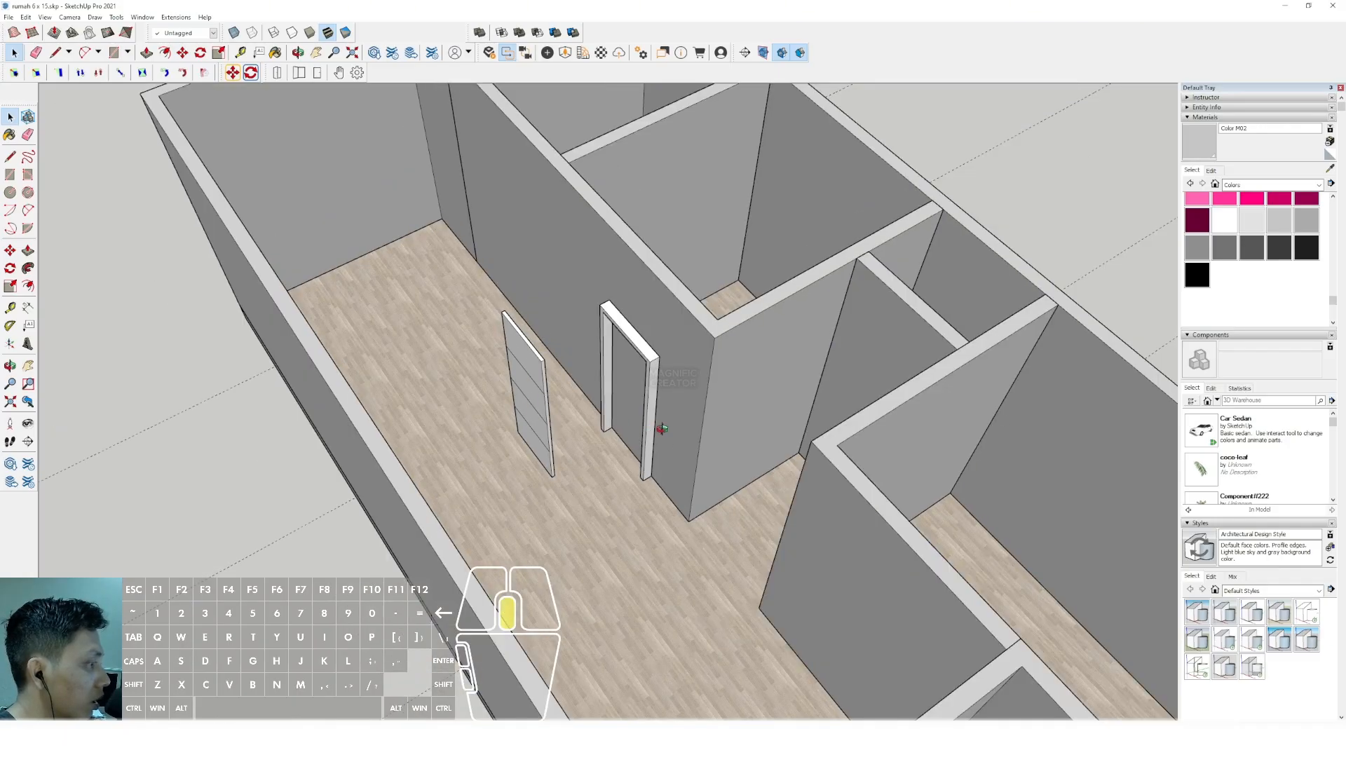
scroll(575, 431, up, 2)
scroll(575, 431, up, 3)
click(571, 446)
scroll(576, 451, down, 1)
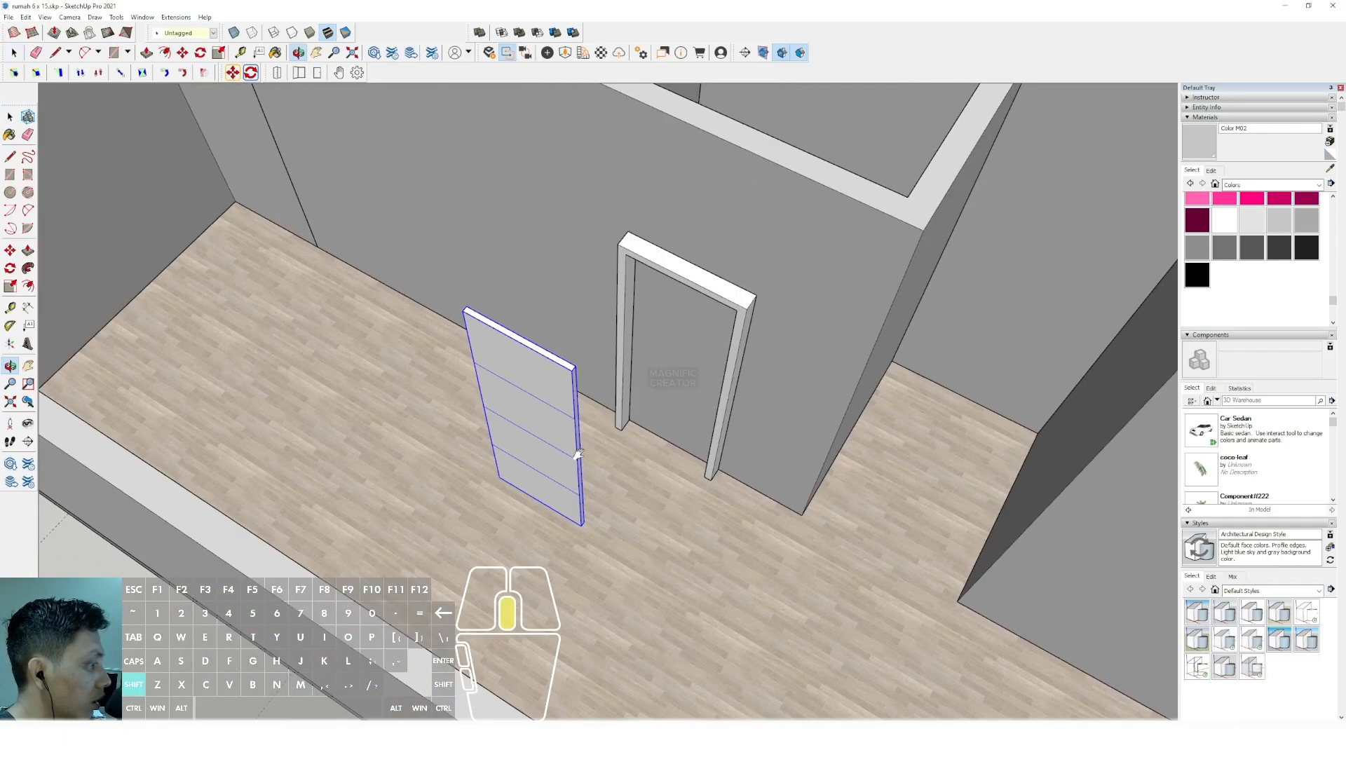
middle_drag(576, 453, 546, 487)
scroll(541, 489, up, 1)
scroll(545, 491, up, 1)
triple_click(517, 534)
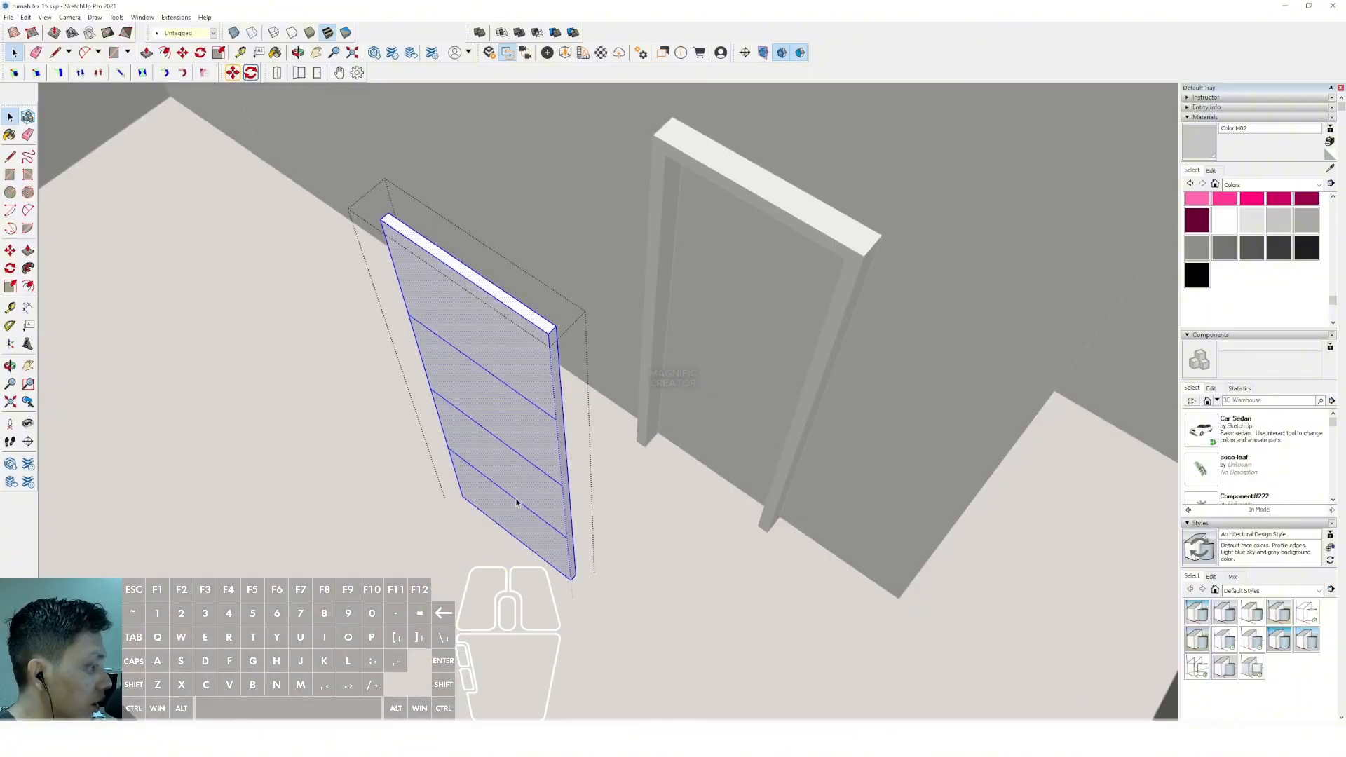
click(517, 502)
shift+click(511, 390)
shift+middle_drag(508, 391, 517, 493)
scroll(517, 493, up, 2)
click(482, 476)
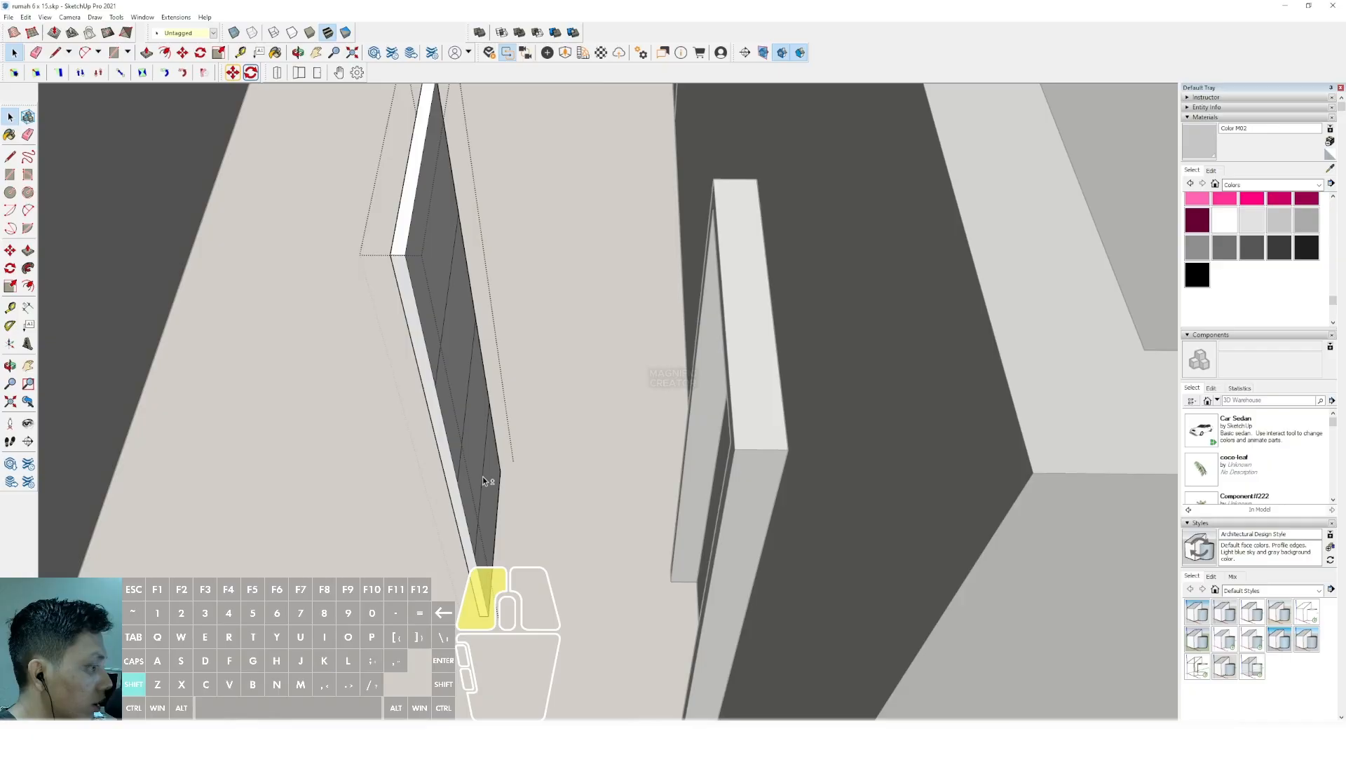
shift+click(466, 400)
middle_drag(444, 326, 619, 426)
key(m)
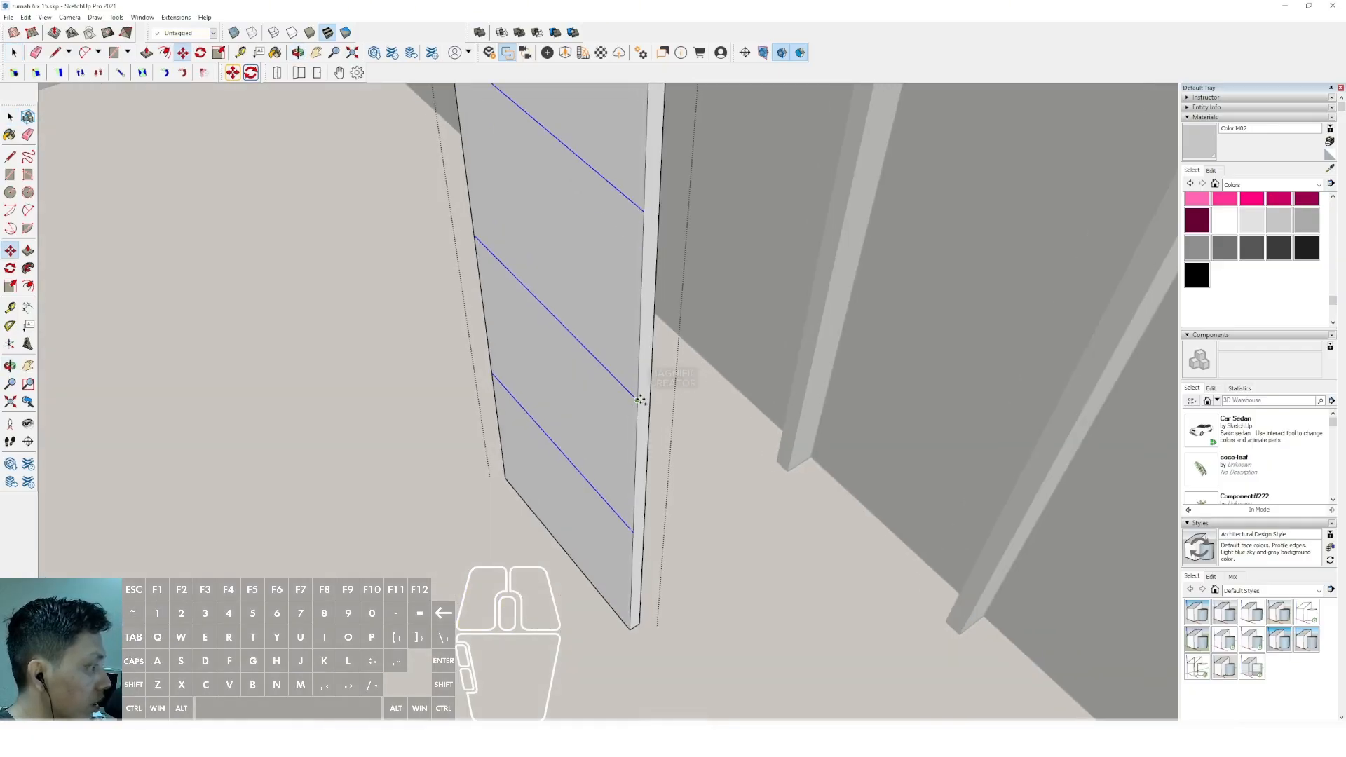
click(637, 400)
key(ctrl)
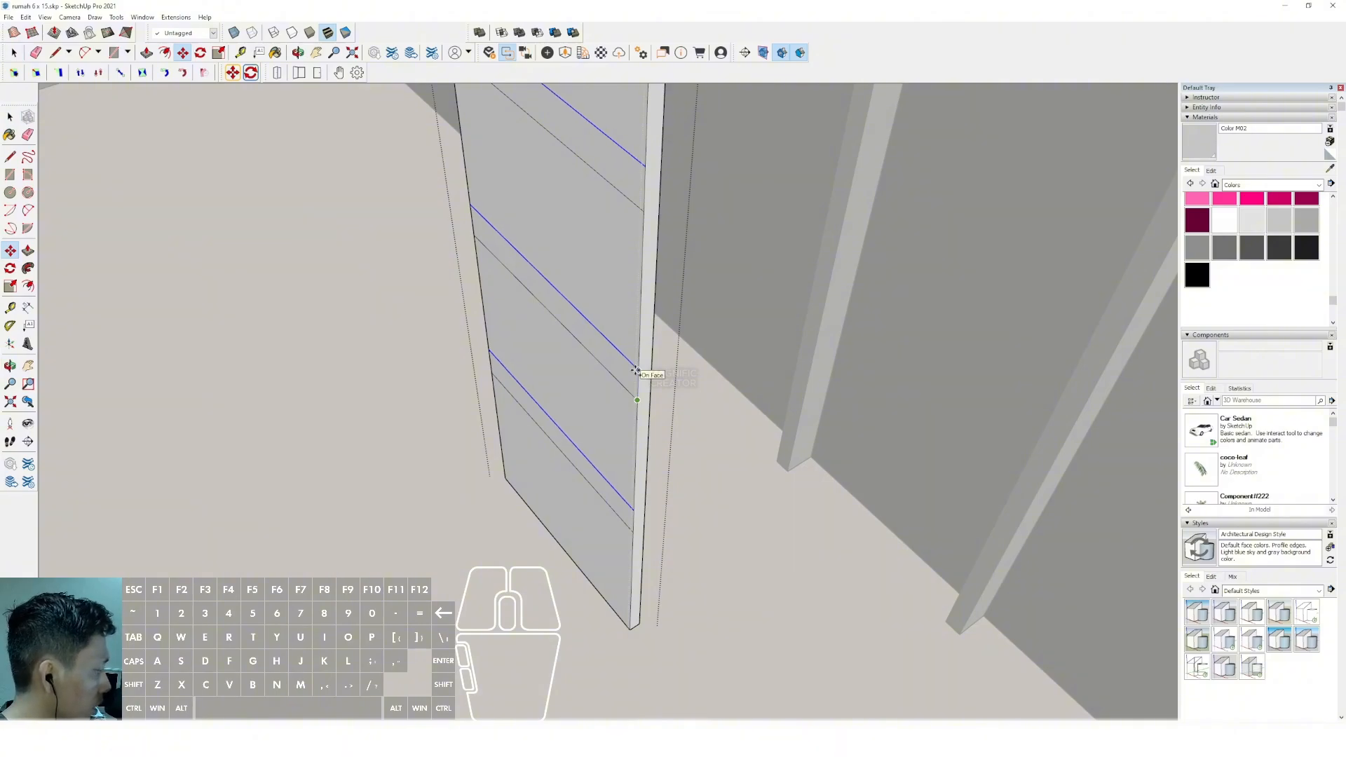
key(Escape)
key(space)
Push/Pull a narrow strip on the door panel's face inward to form a shallow groove.
middle_drag(635, 371, 634, 222)
scroll(634, 221, up, 1)
key(p)
click(635, 211)
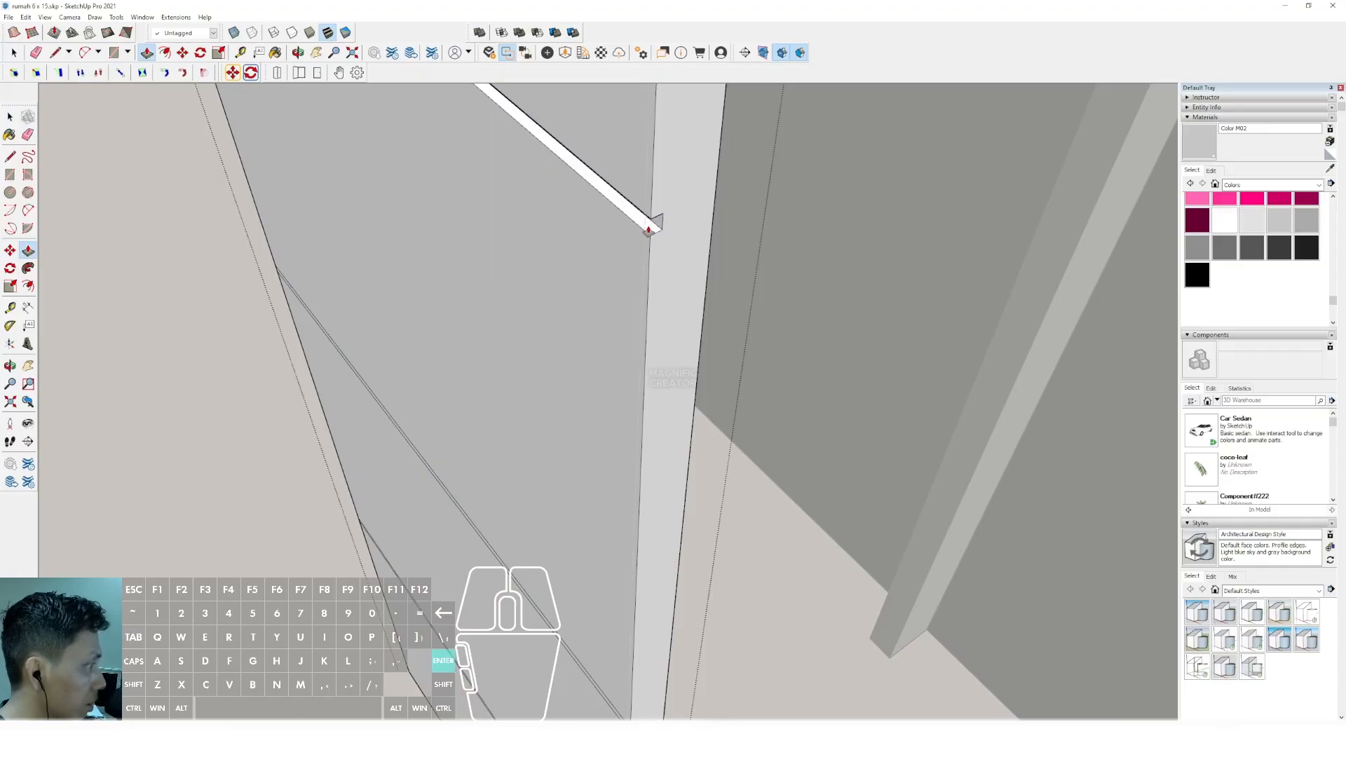
key(space)
Apply the same groove depth to the remaining narrow strips on both door faces and close the door group.
middle_drag(649, 223, 474, 252)
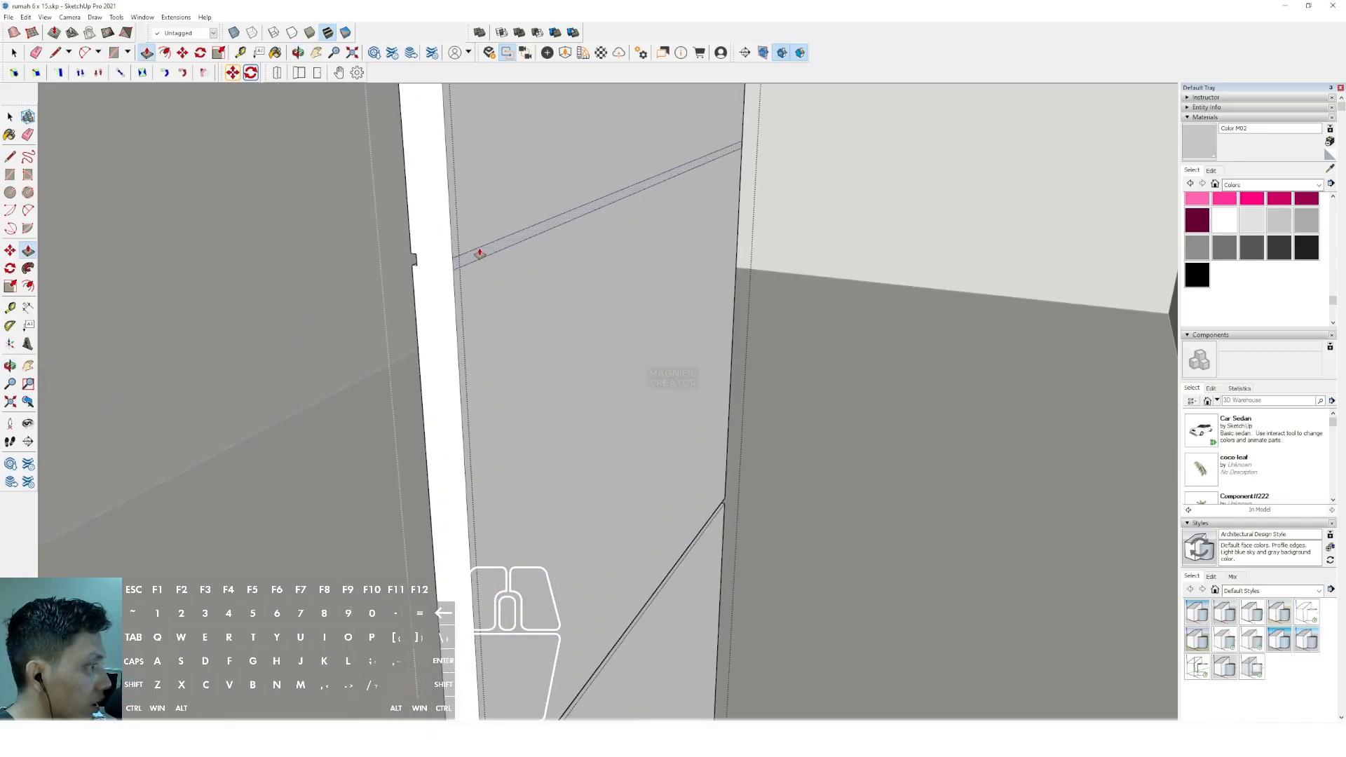
key(ctrl+z)
double_click(483, 254)
scroll(495, 279, down, 1)
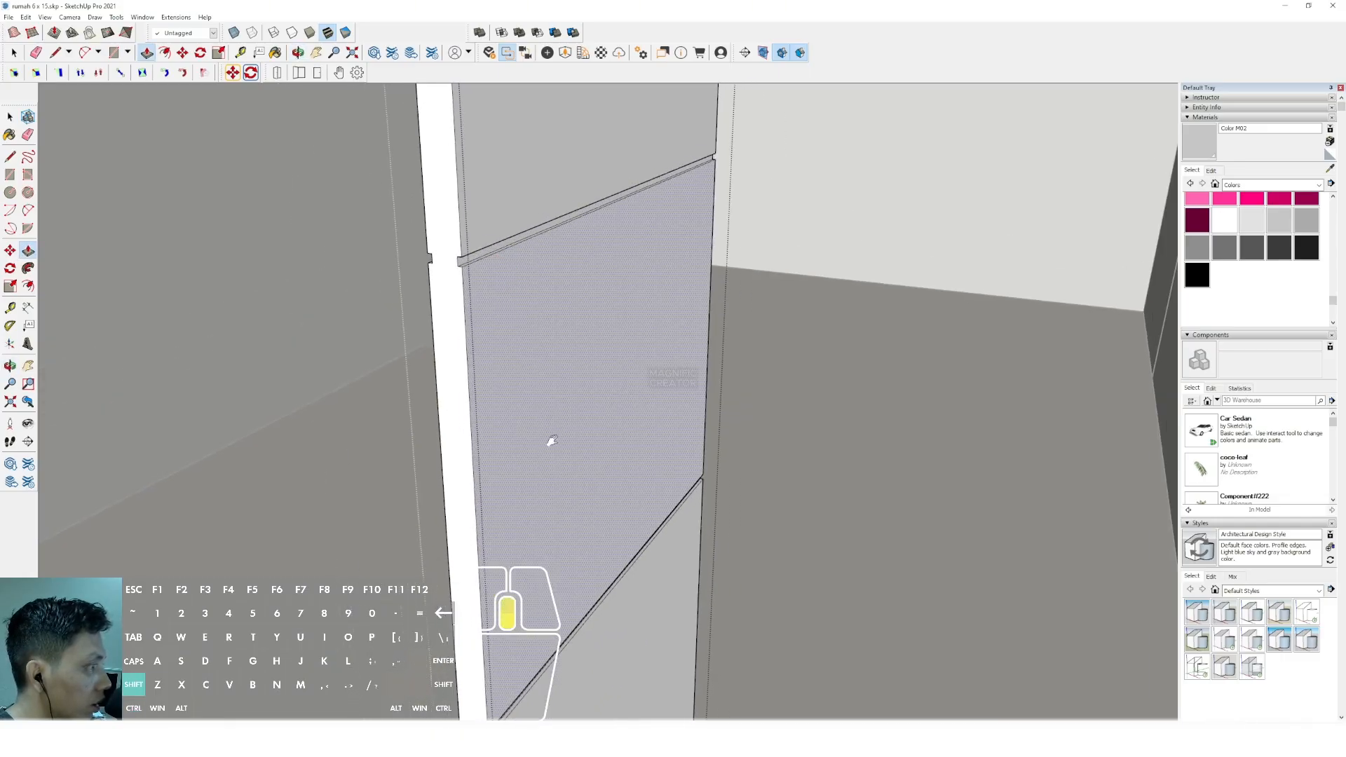
shift+middle_drag(549, 442, 564, 616)
shift+middle_drag(574, 264, 701, 520)
scroll(561, 346, up, 3)
double_click(558, 343)
scroll(559, 378, down, 1)
scroll(592, 536, down, 3)
scroll(613, 450, down, 1)
key(space)
click(713, 310)
middle_drag(612, 501, 600, 431)
scroll(682, 445, down, 3)
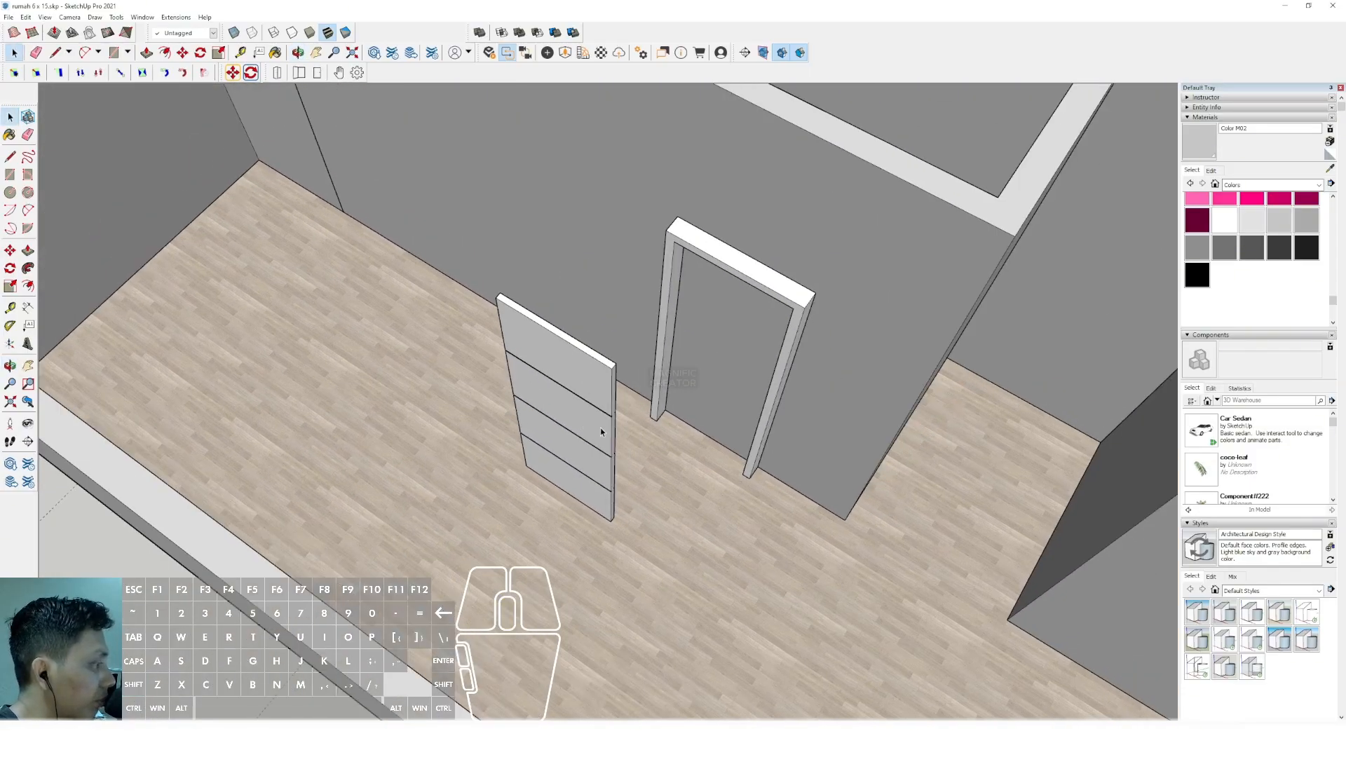
Move the door frame from its bottom corner to fit around the grooved door panel.
click(659, 384)
key(m)
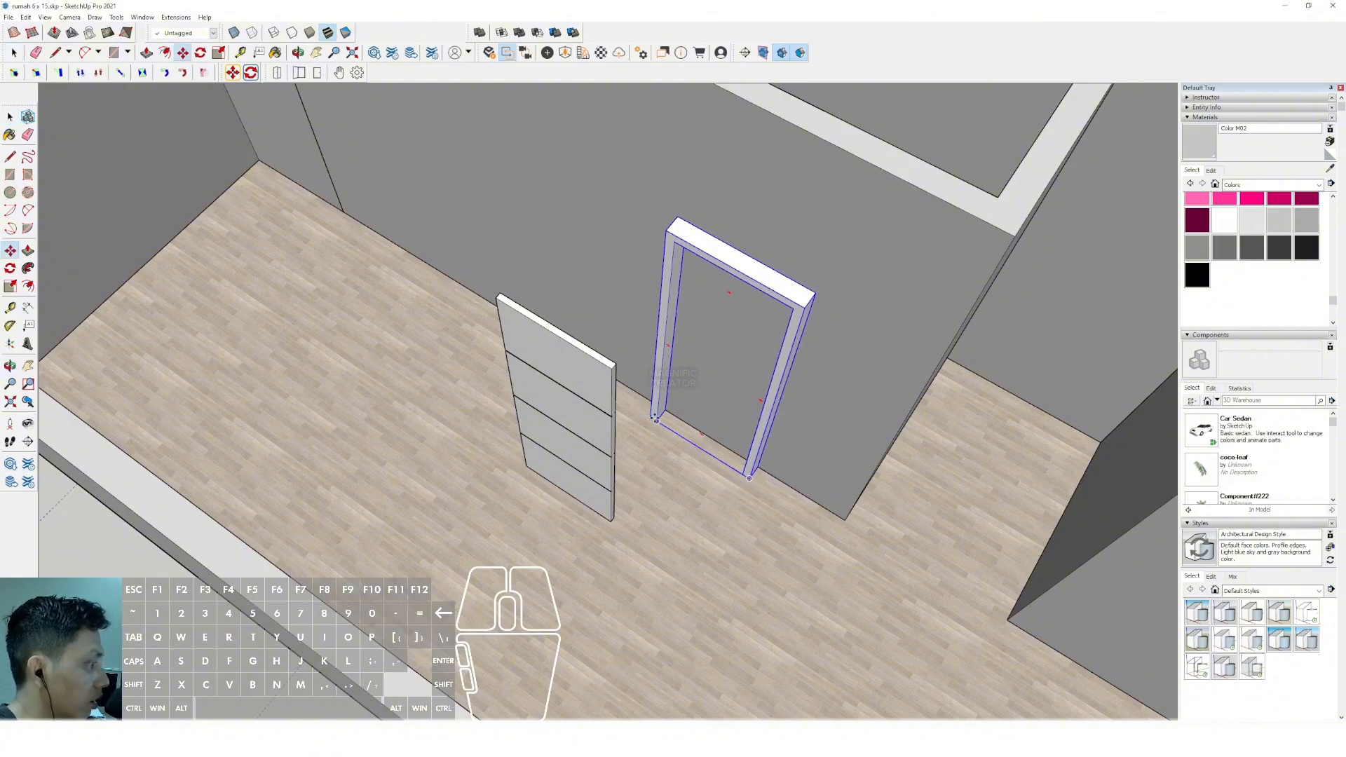
click(656, 425)
click(527, 467)
key(space)
Move the door frame and door panel together farther away from the interior wall.
middle_drag(526, 467, 559, 385)
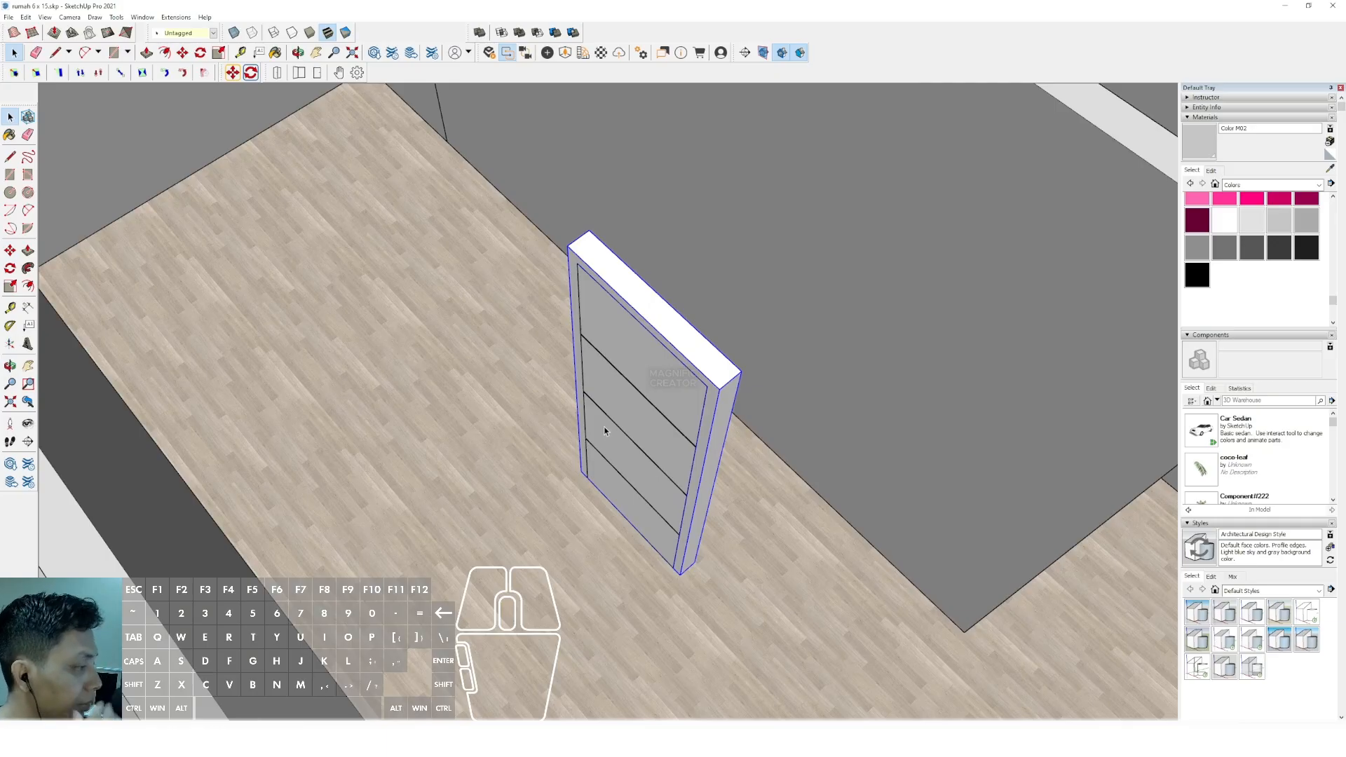
scroll(601, 429, down, 1)
middle_drag(601, 429, 557, 426)
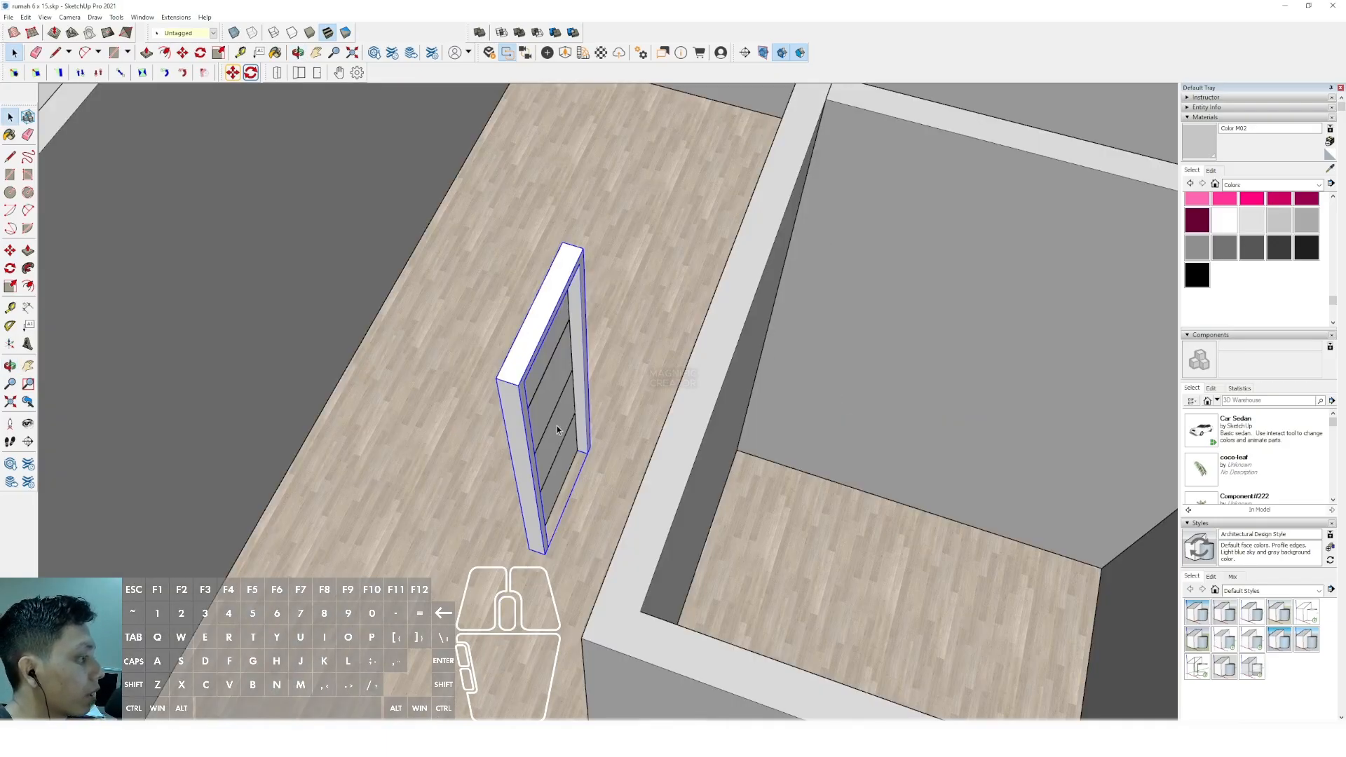
scroll(553, 434, up, 2)
key(m)
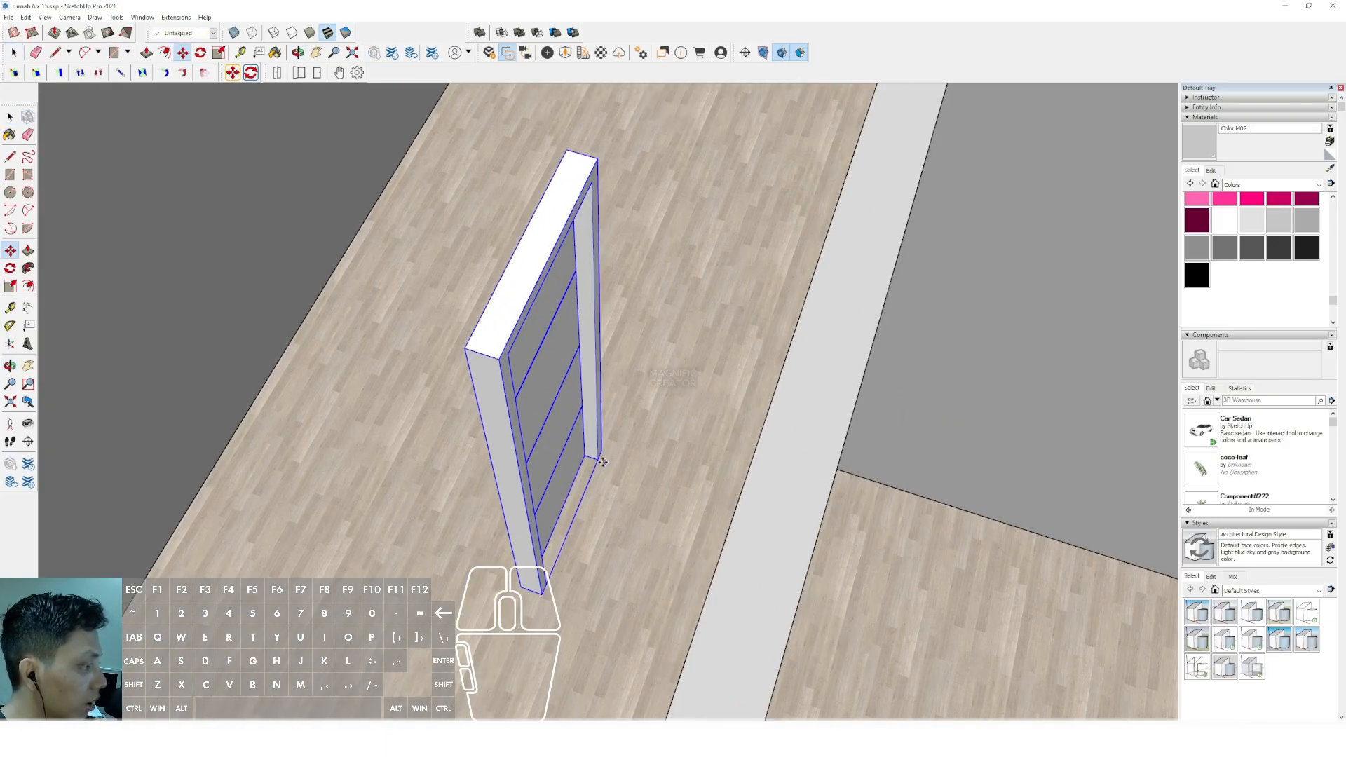
click(602, 461)
click(468, 412)
key(space)
Draw guide lines from the bottom inner corner up the frame jamb, across to the door face and inward along it.
scroll(482, 399, down, 2)
shift+middle_drag(493, 391, 553, 350)
scroll(483, 406, up, 4)
middle_drag(553, 351, 500, 360)
key(d)
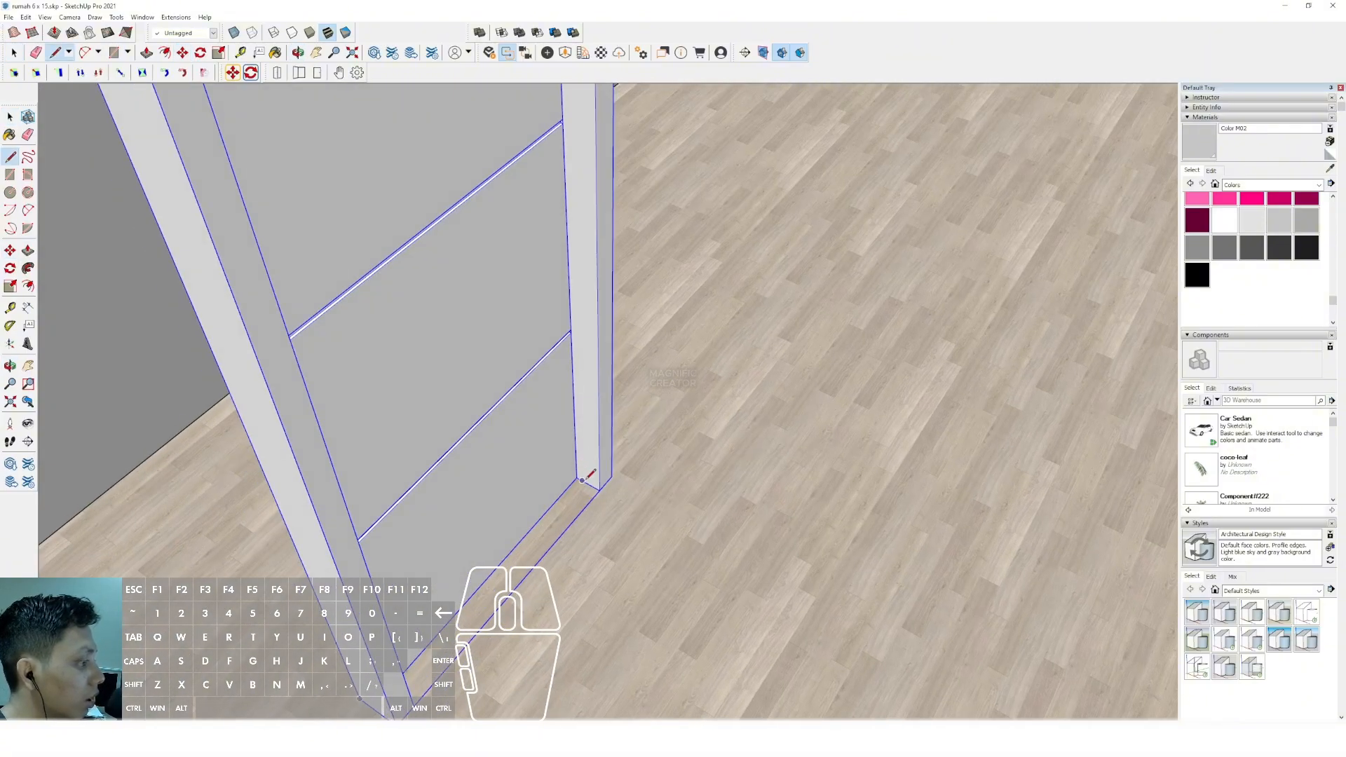
click(582, 479)
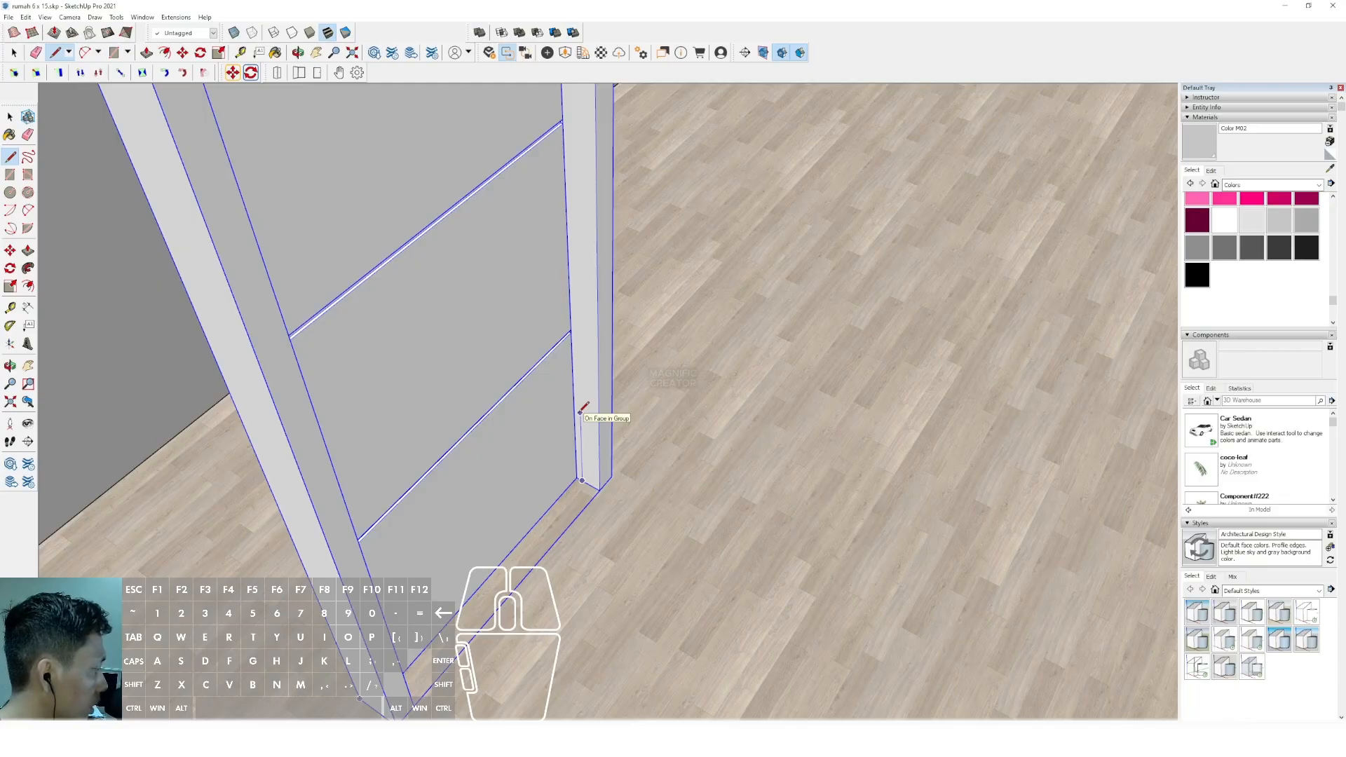
scroll(560, 203, up, 3)
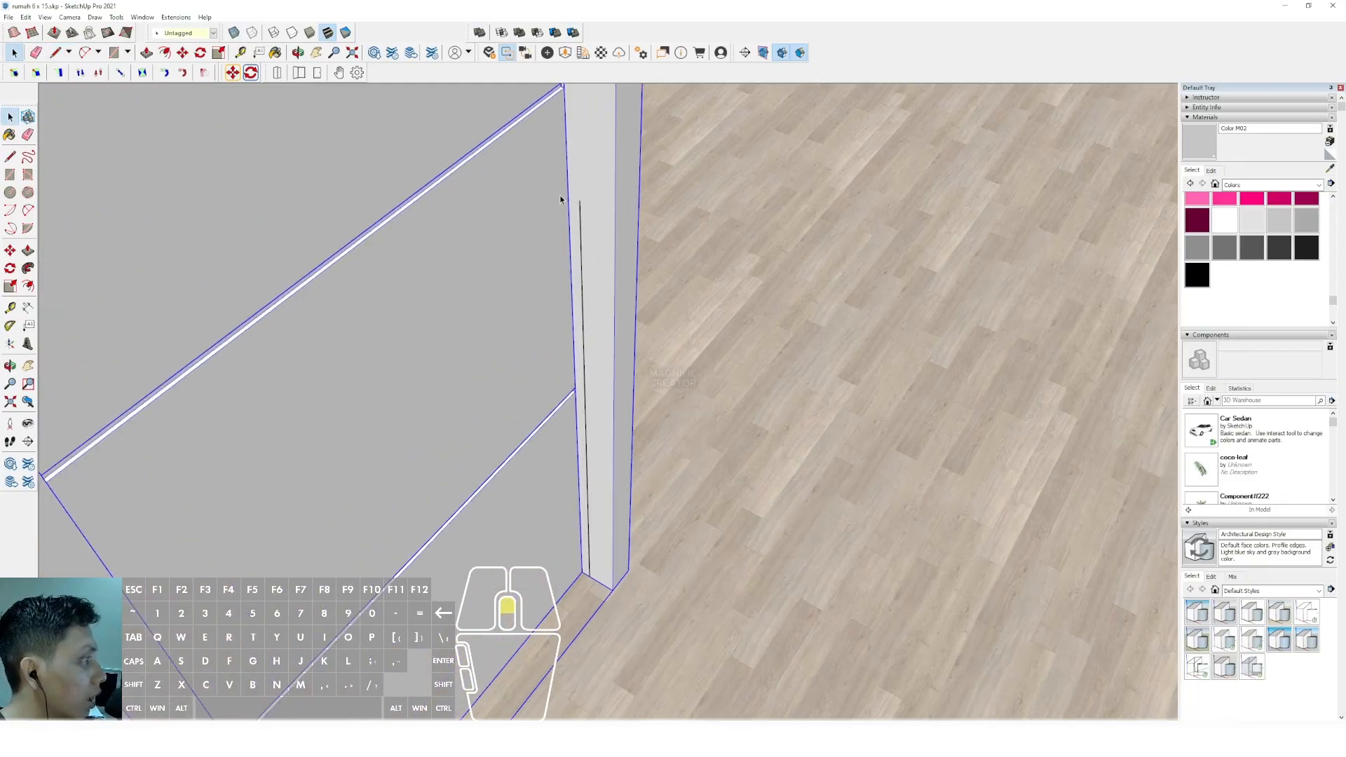
scroll(584, 197, up, 3)
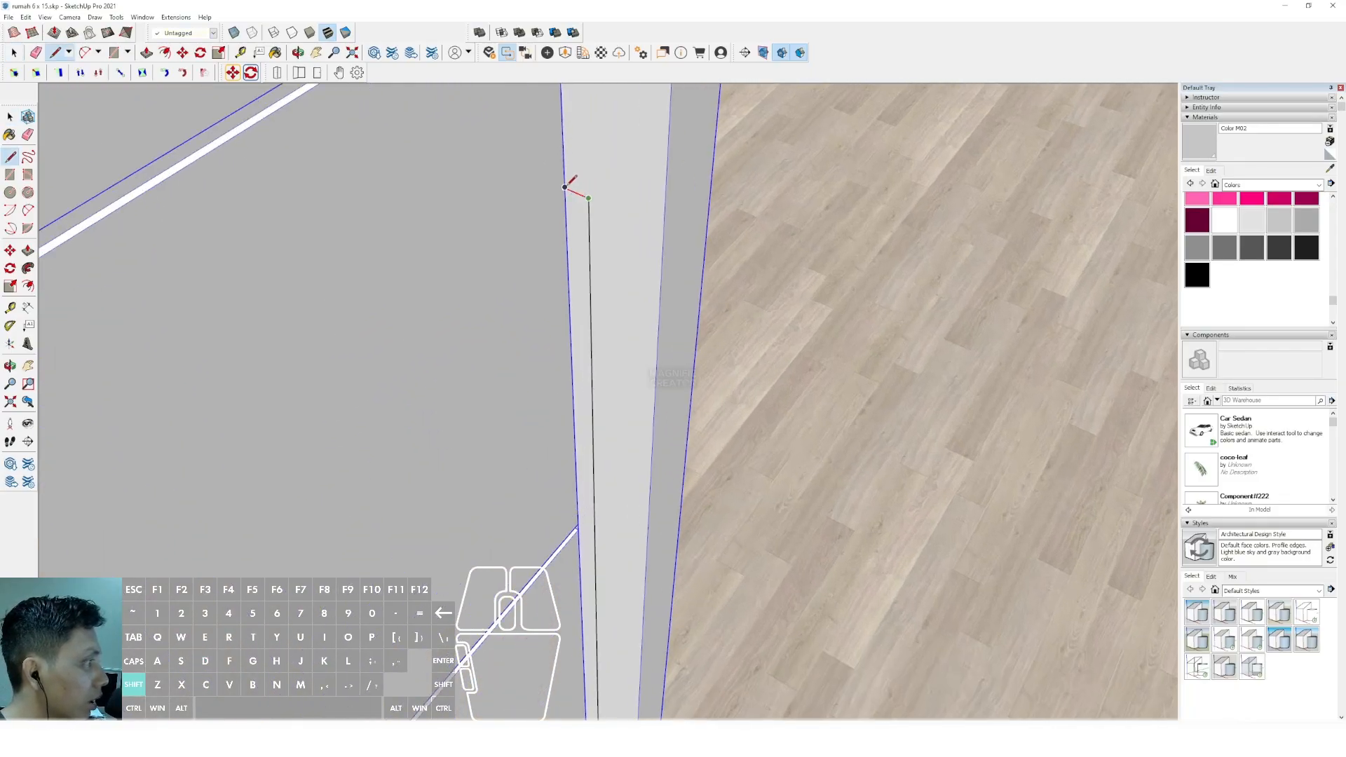
shift+scroll(522, 223, down, 1)
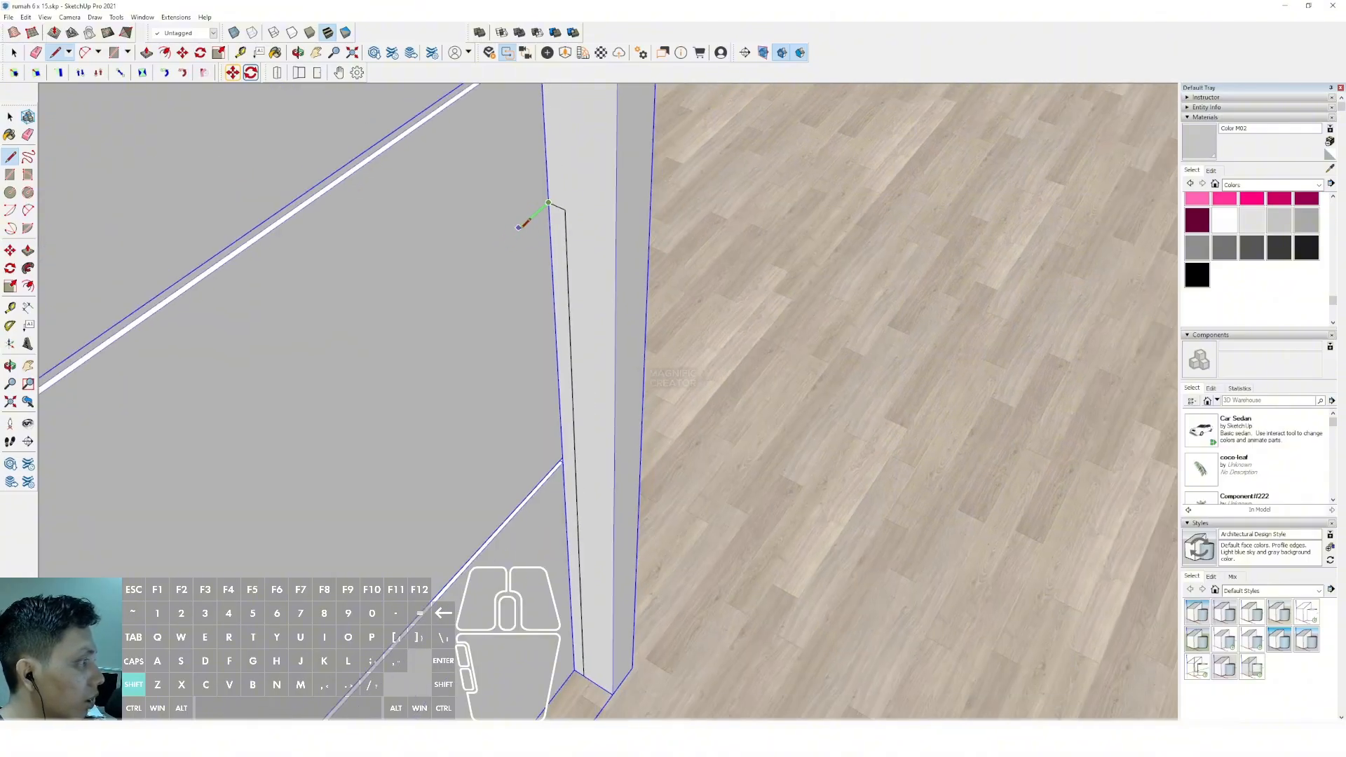
scroll(519, 226, up, 1)
Draw a small circle at the guide line's end on the door face and erase the guide lines.
key(c)
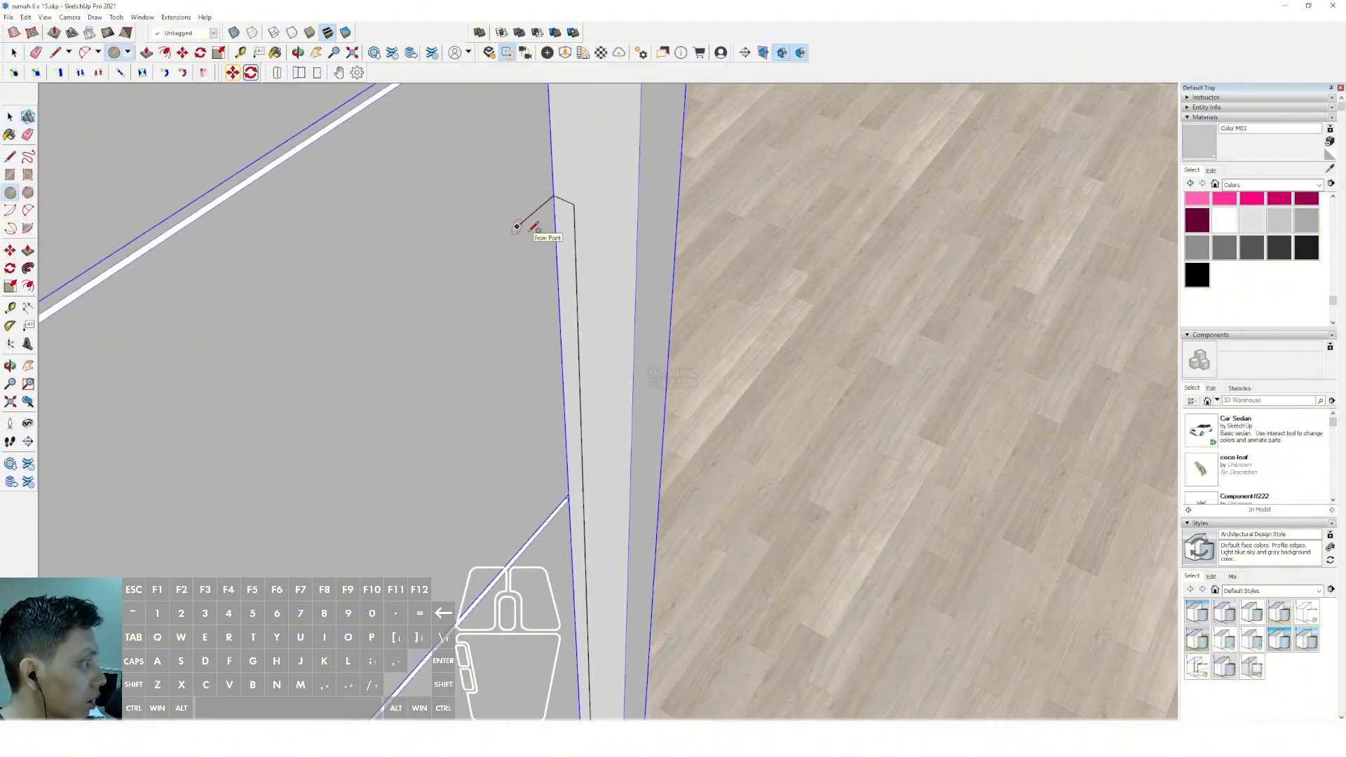
scroll(534, 226, up, 1)
click(531, 230)
key(e)
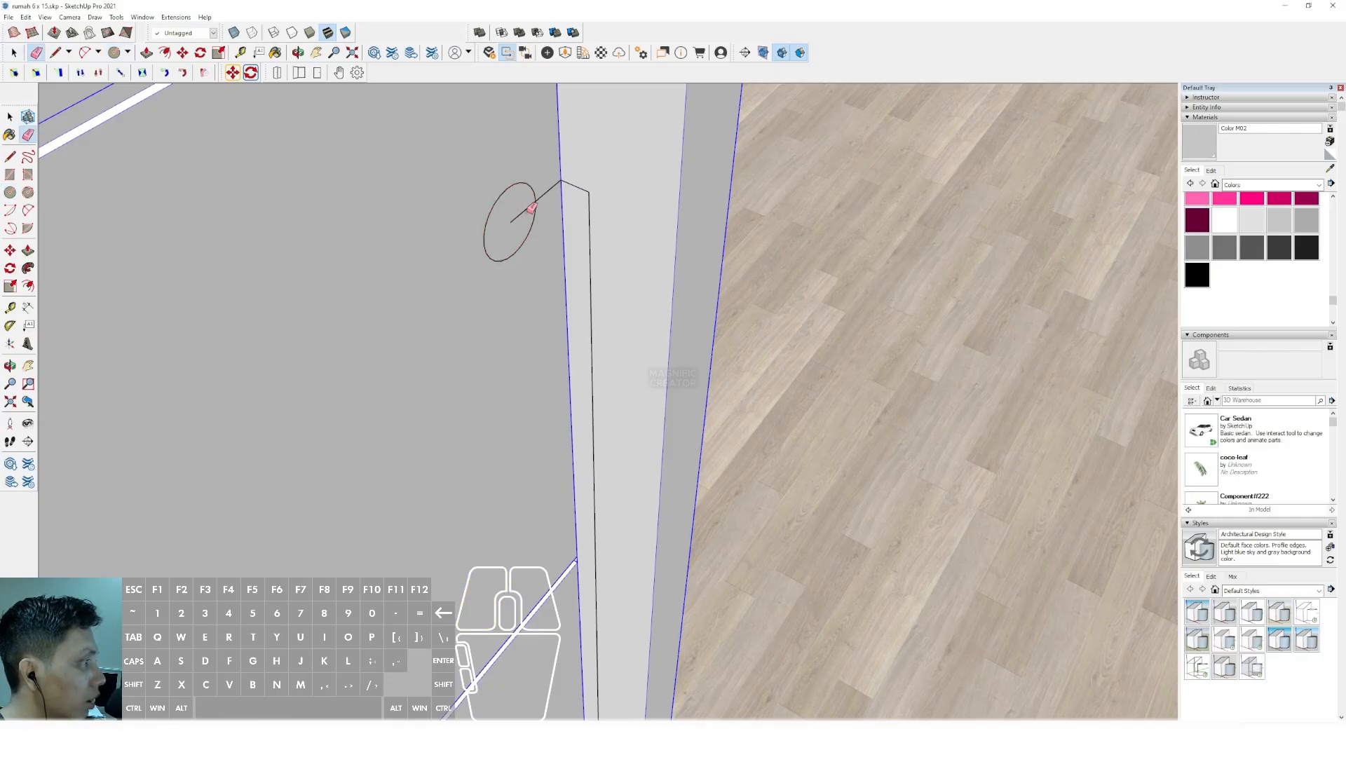
click(526, 209)
click(549, 191)
mouse_move(568, 184)
mouse_down()
mouse_move(589, 192)
mouse_move(588, 210)
mouse_up()
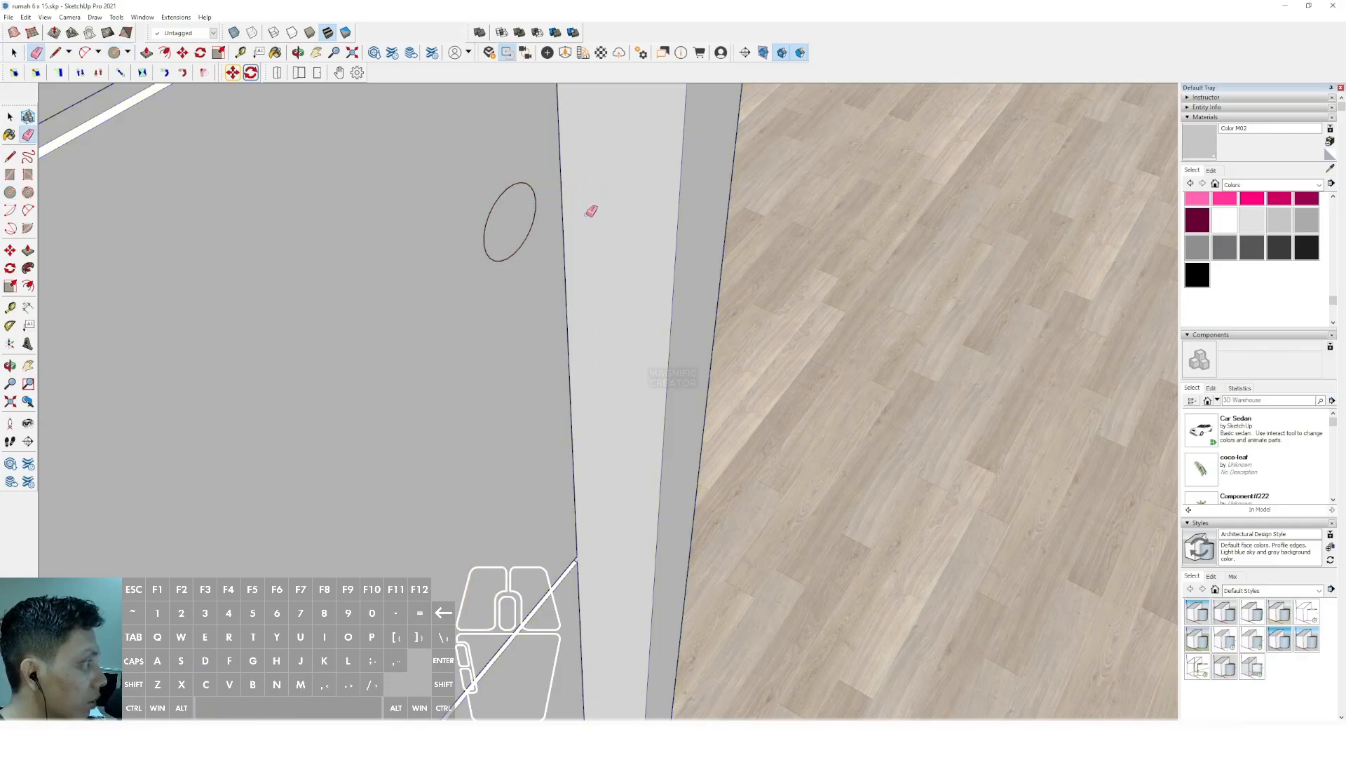
Push/Pull the small circle on the door face outward into a thin disc.
key(space)
scroll(517, 217, down, 2)
click(523, 217)
scroll(523, 218, up, 2)
key(p)
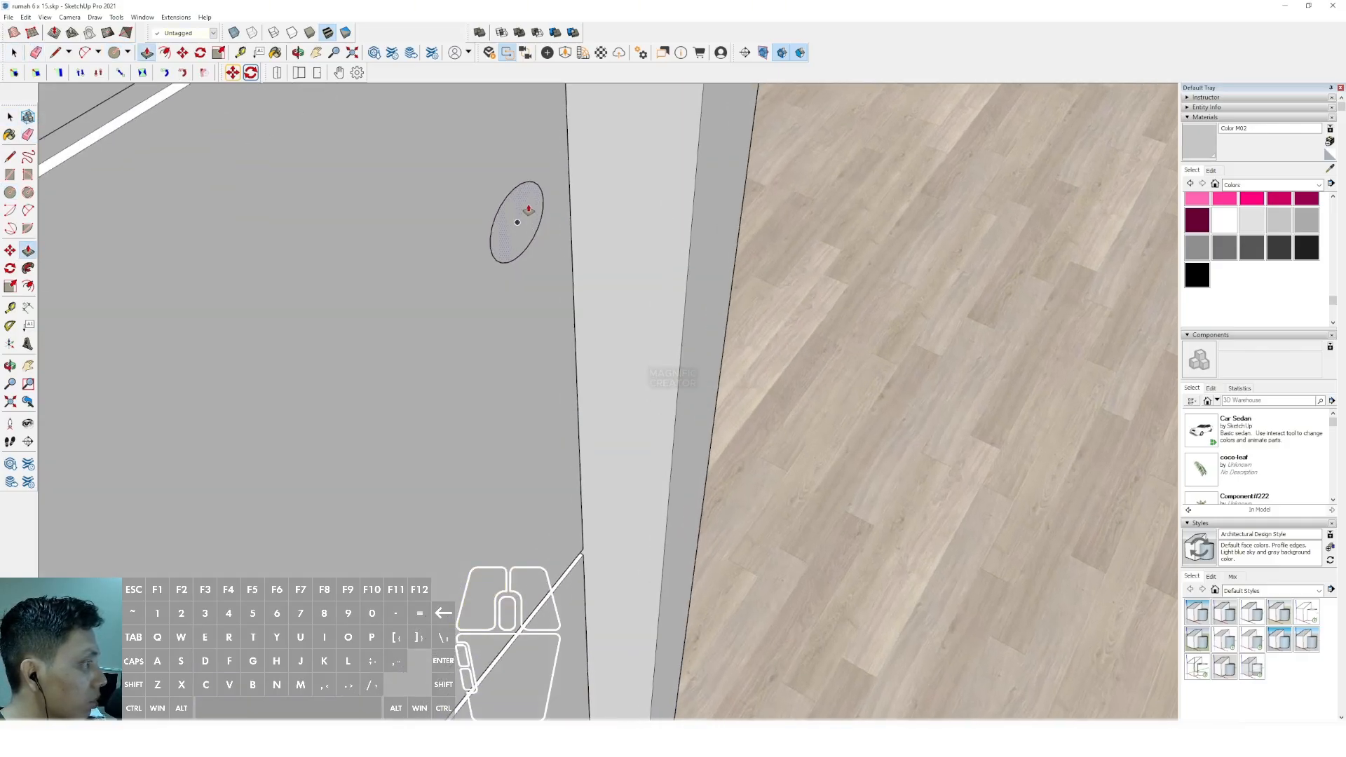
scroll(535, 205, up, 1)
click(535, 205)
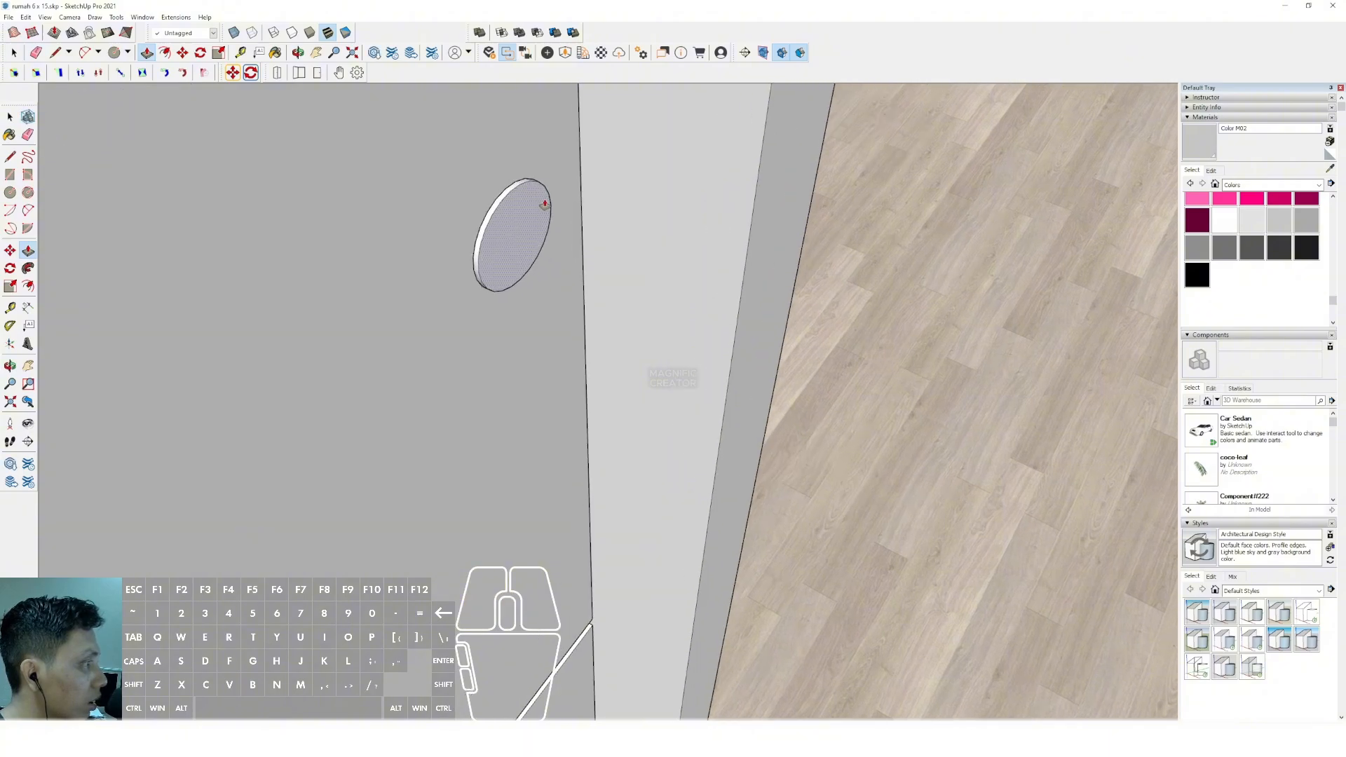
Make the thin handle disc a group.
key(space)
triple_click(536, 196)
right_click(536, 197)
click(561, 288)
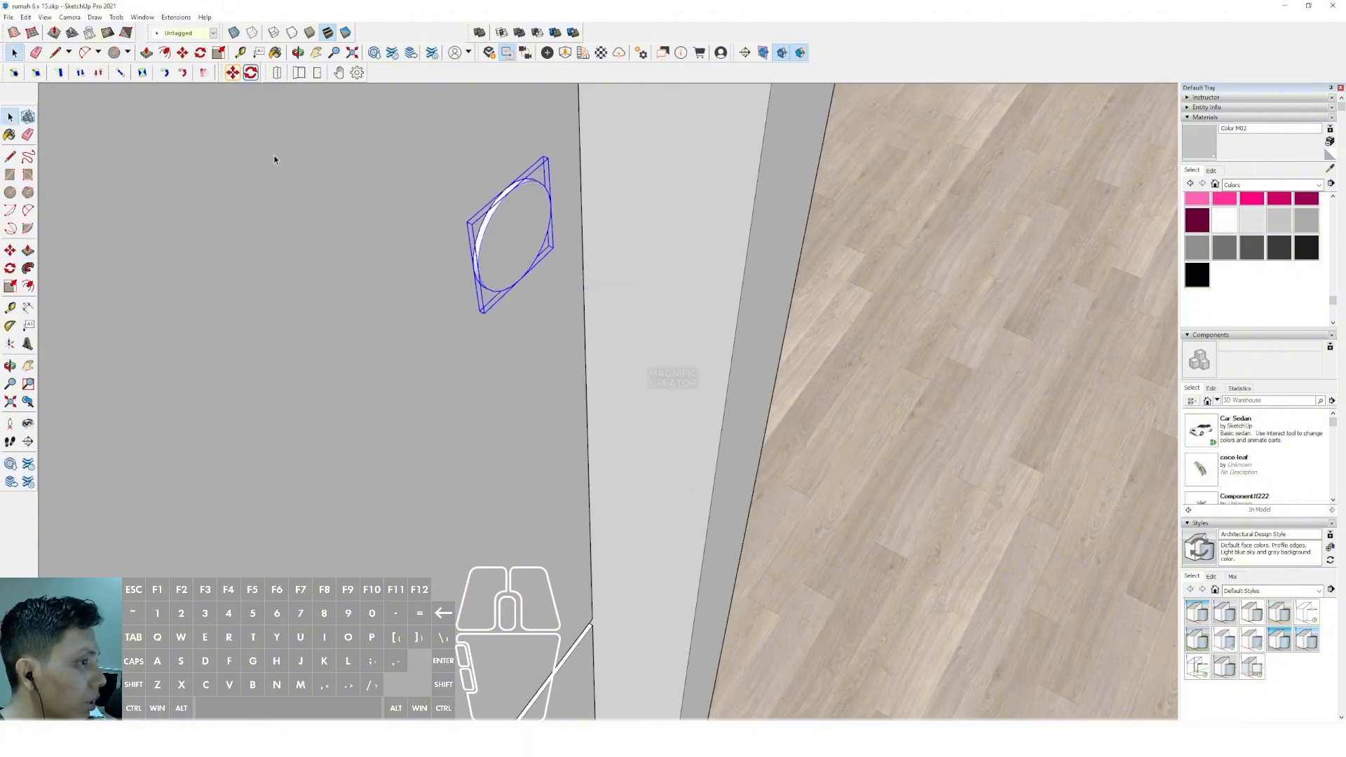
Draw an L-shaped handle path from the disc's centre outward from the door, turning parallel to its face.
scroll(533, 190, up, 1)
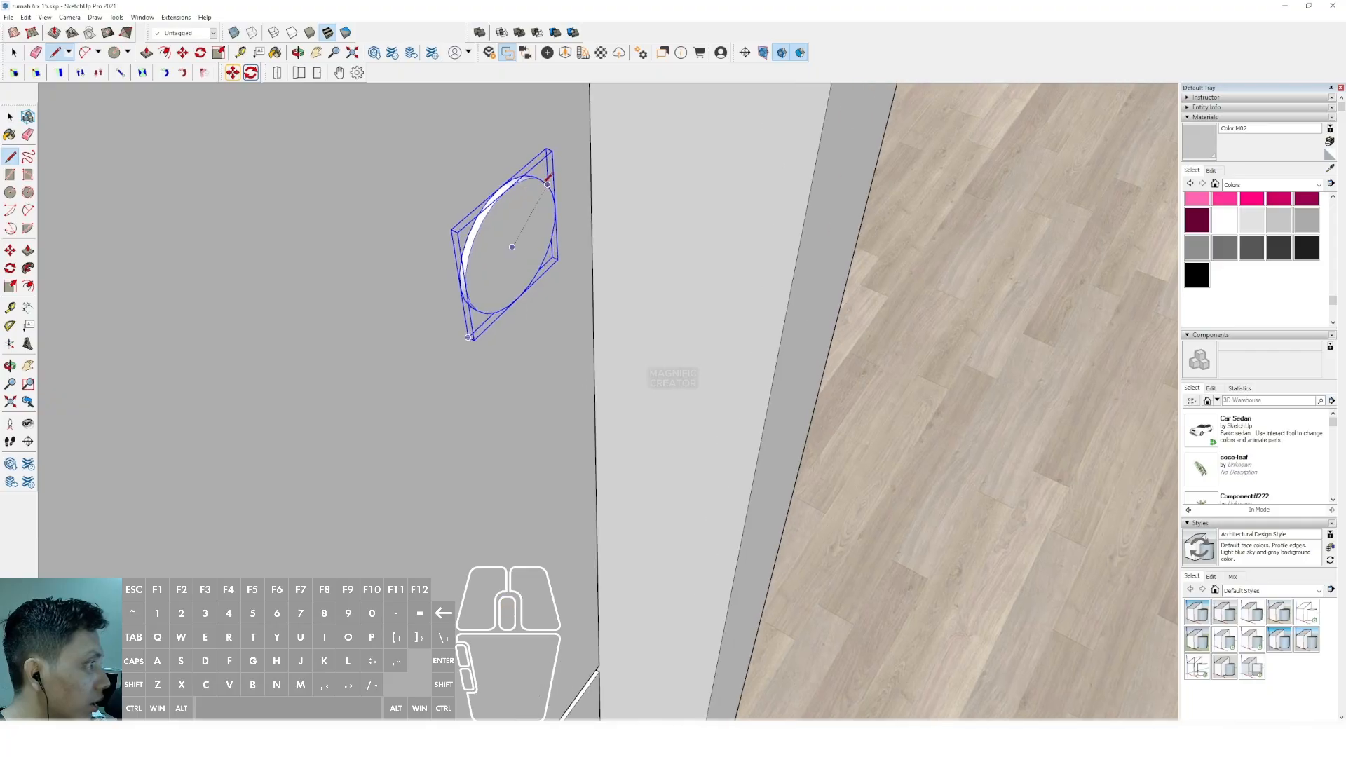
middle_drag(517, 245, 692, 240)
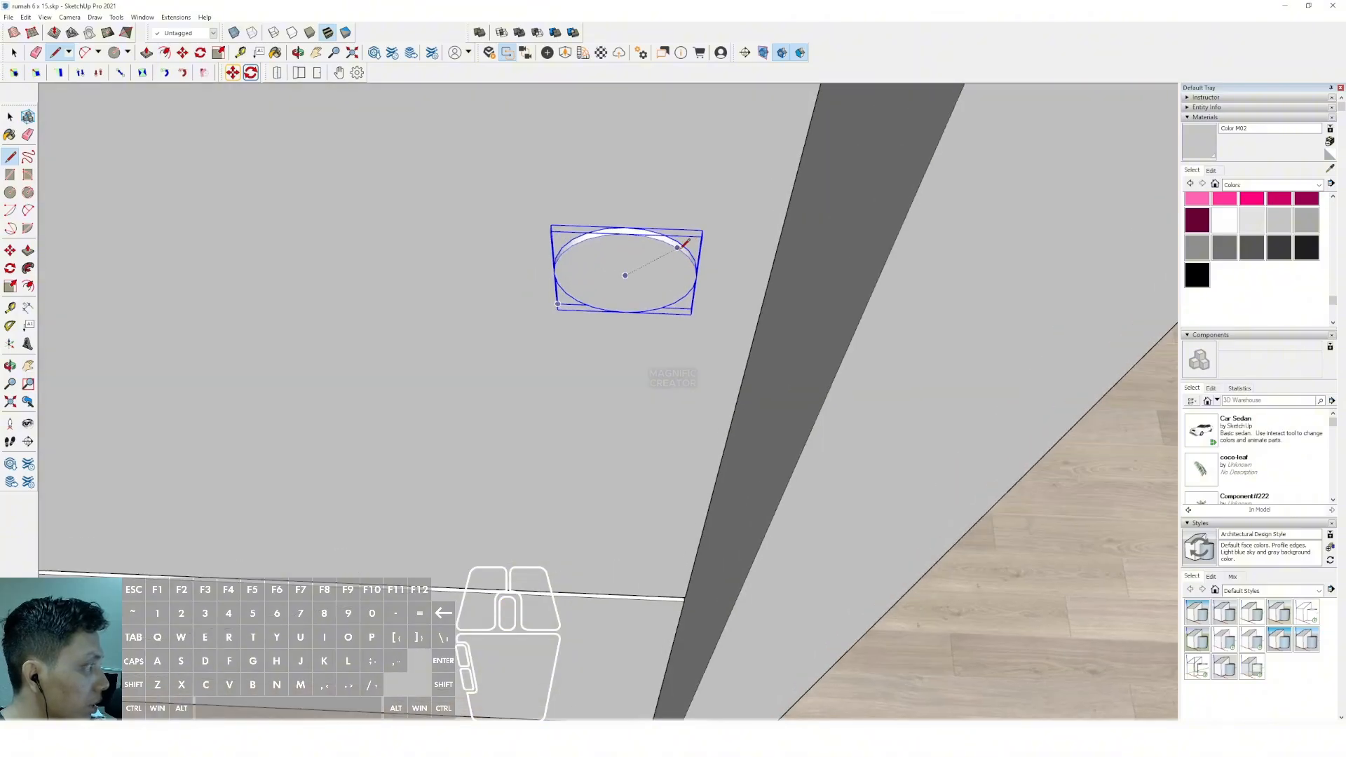
middle_drag(625, 273, 554, 385)
click(600, 351)
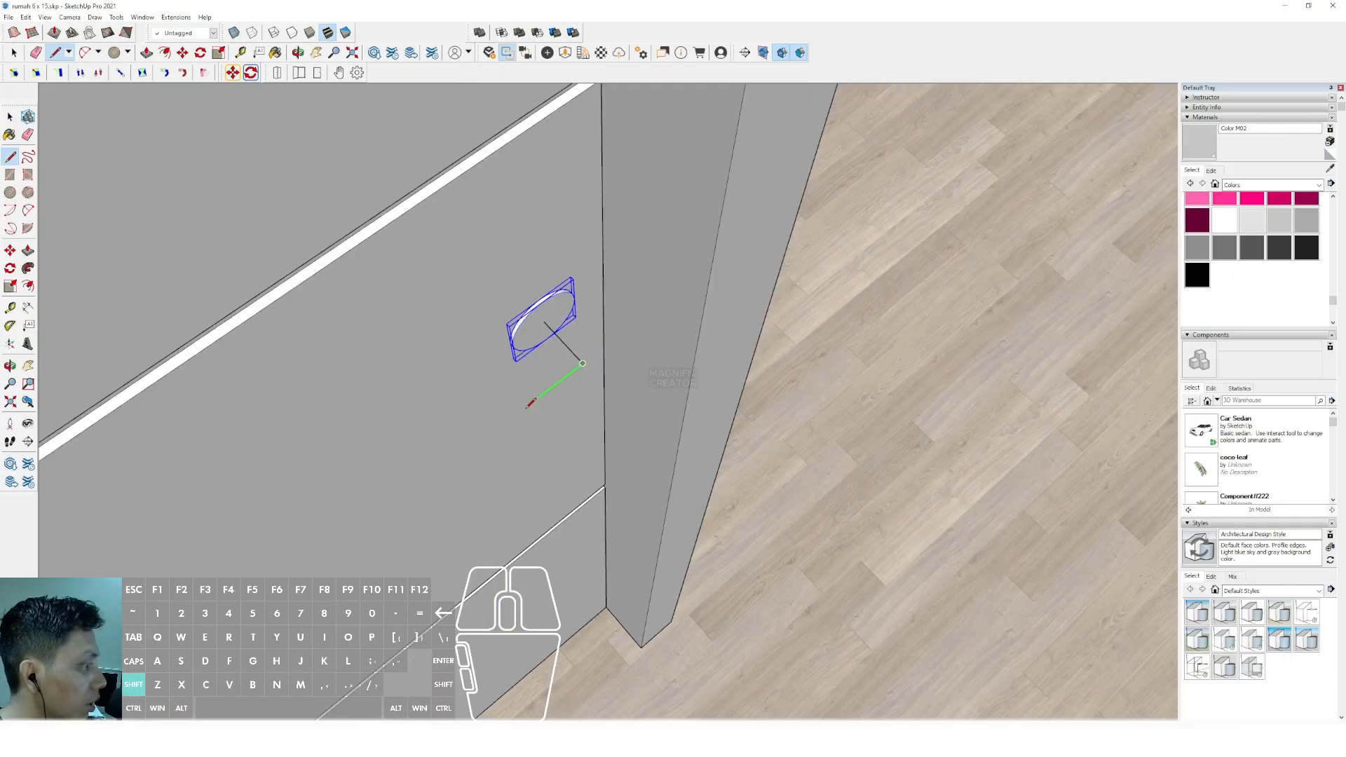
shift+click(468, 451)
key(space)
Extend the handle path's segment parallel to the door face slightly farther from the jamb.
scroll(642, 472, down, 6)
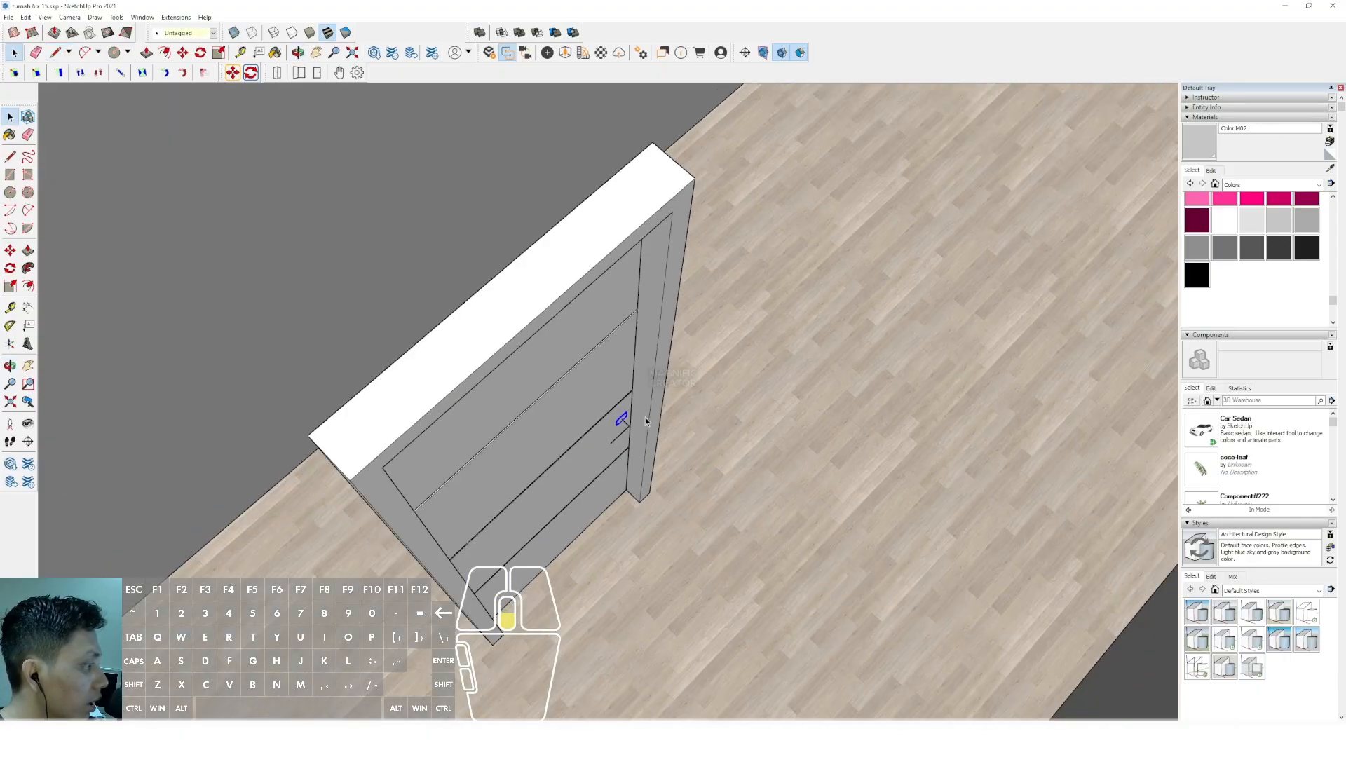
middle_drag(645, 419, 562, 449)
scroll(616, 430, up, 5)
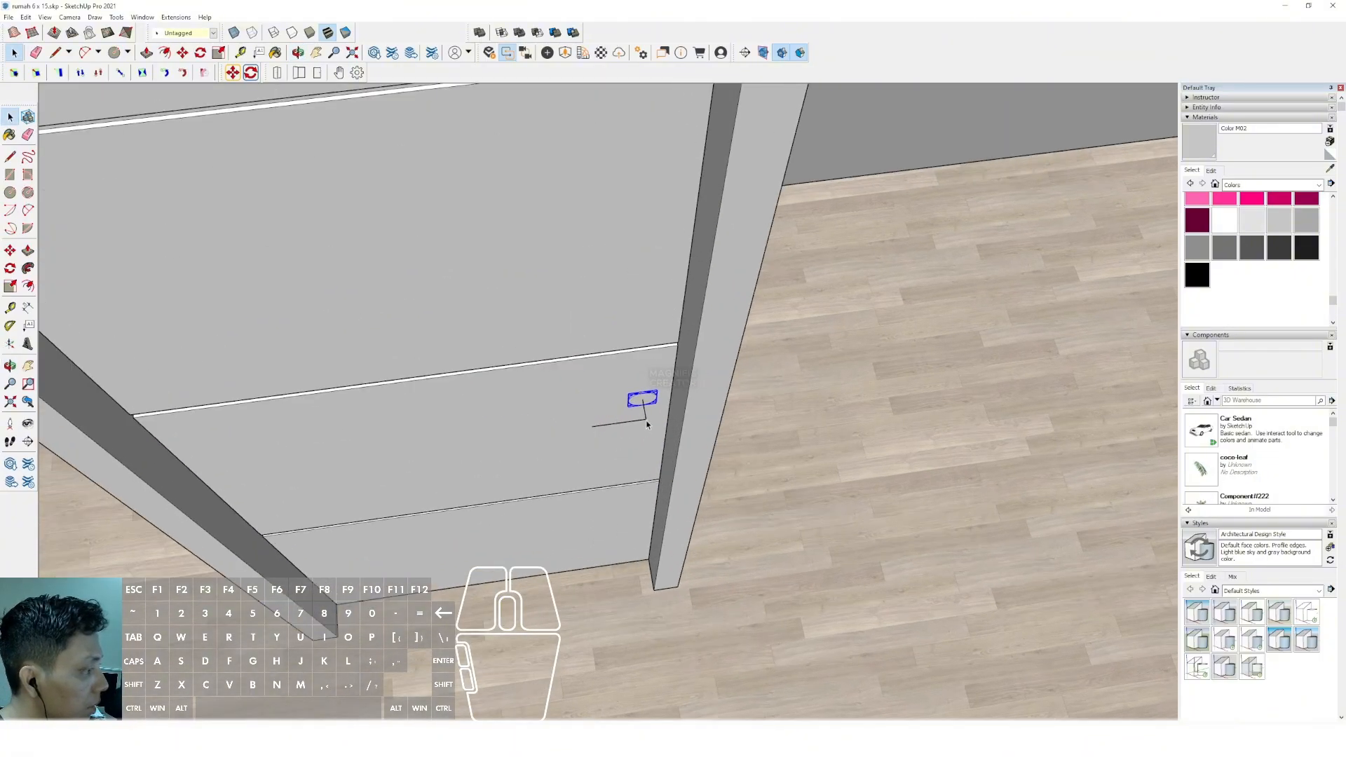
click(589, 425)
key(space)
middle_drag(601, 421, 631, 420)
scroll(638, 413, up, 3)
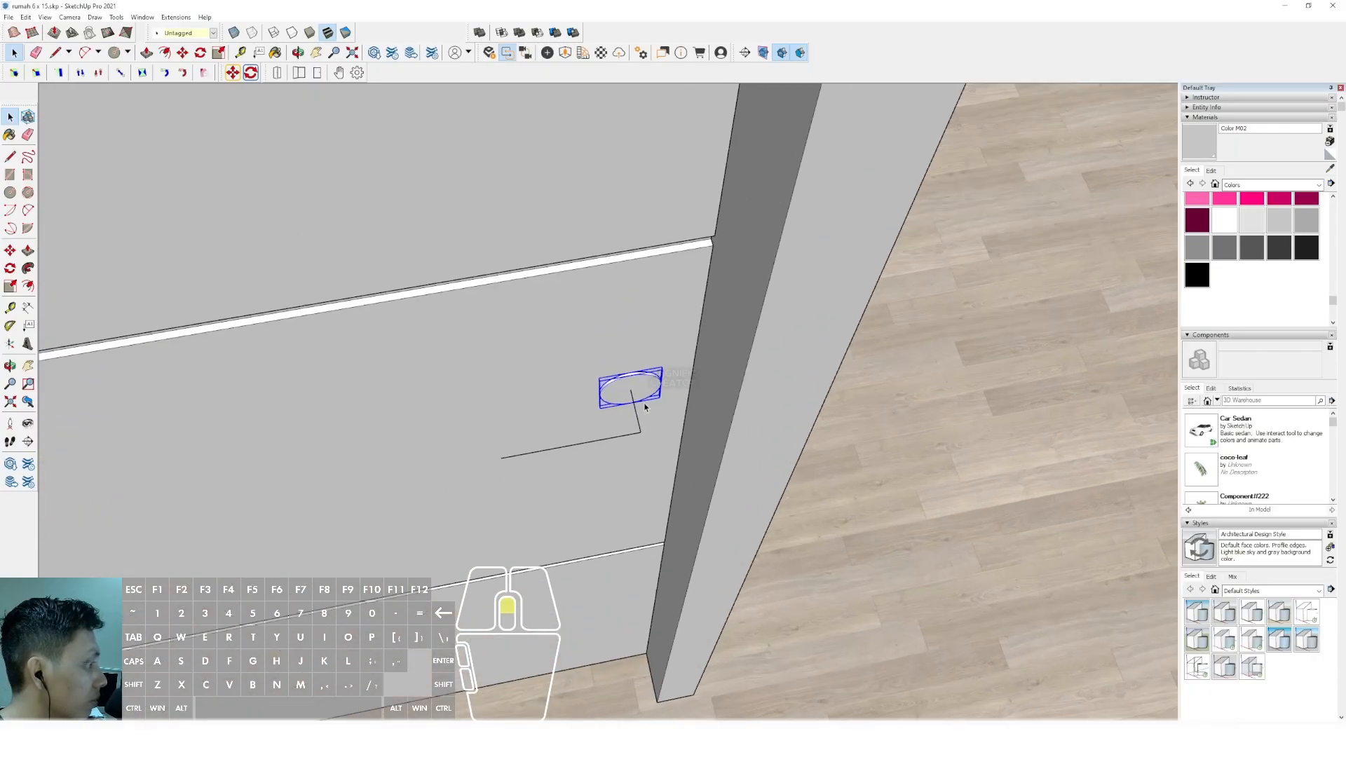
Draw a small circle on the disc's face, centred on the start of the handle path.
scroll(641, 403, up, 3)
key(c)
scroll(638, 376, up, 2)
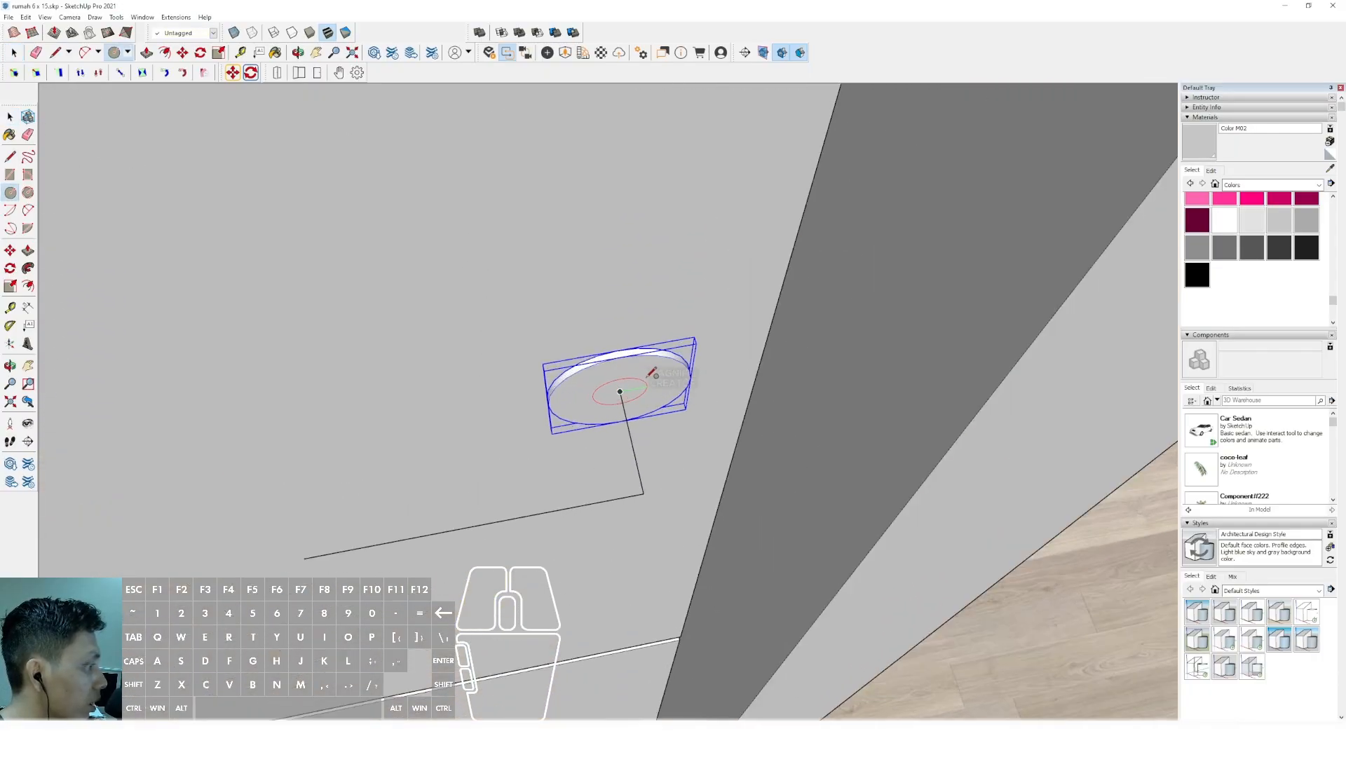
click(645, 380)
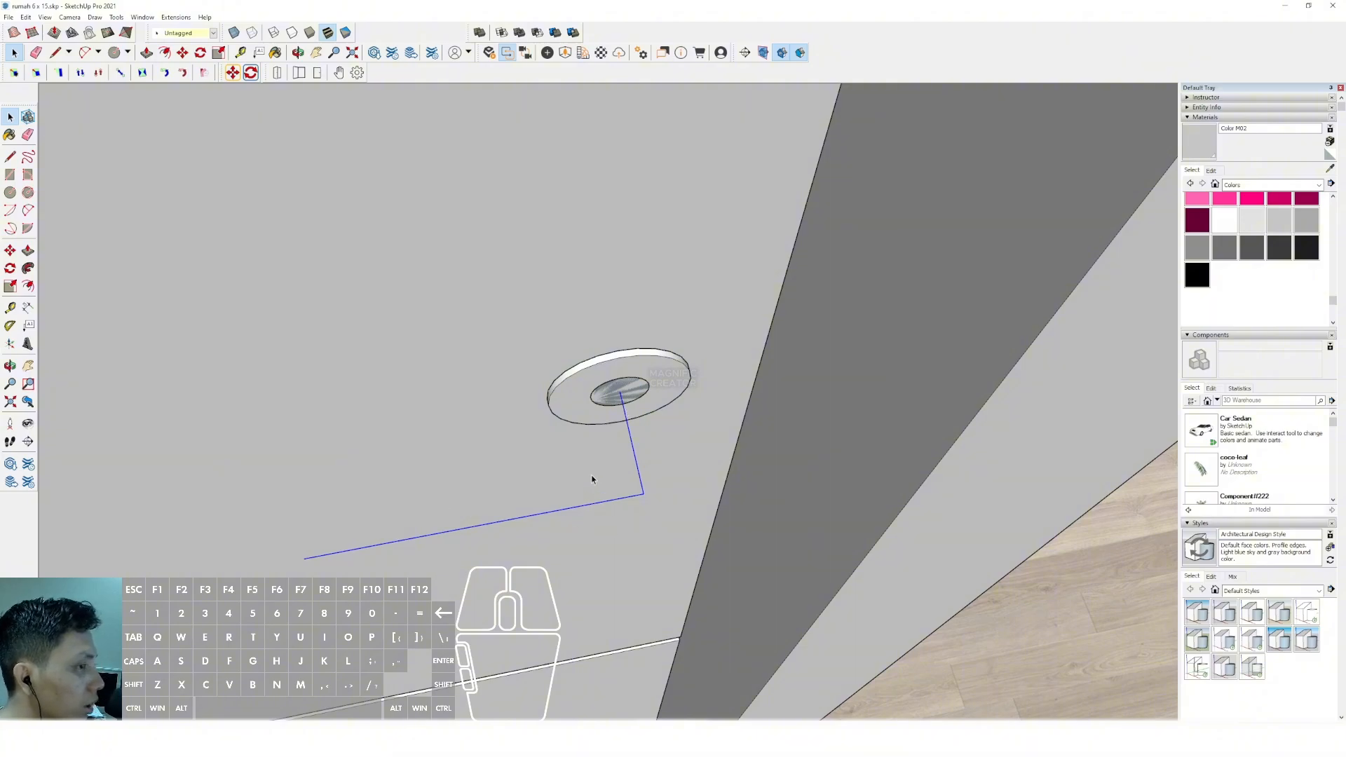
Round the handle path's corner with a tangent arc and trim off the sharp corner.
scroll(636, 496, up, 3)
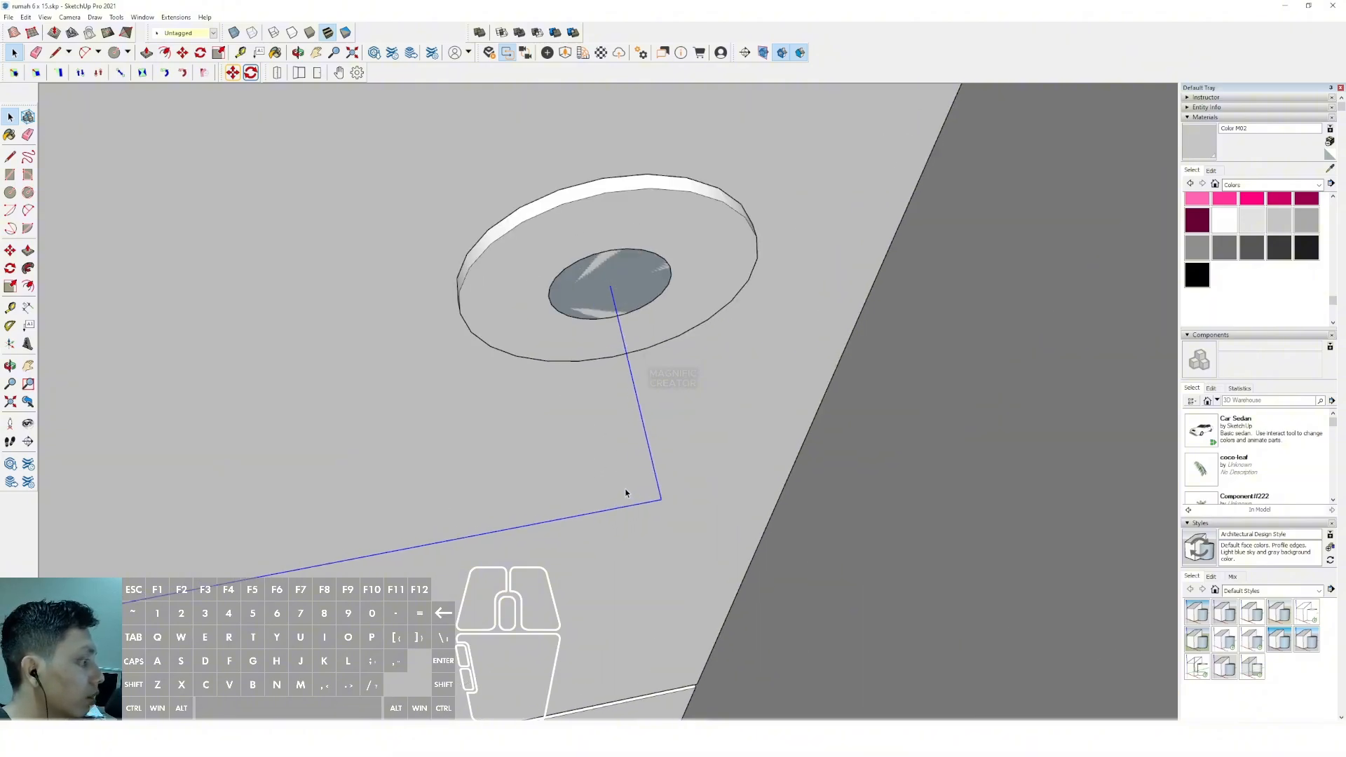
key(a)
key(space)
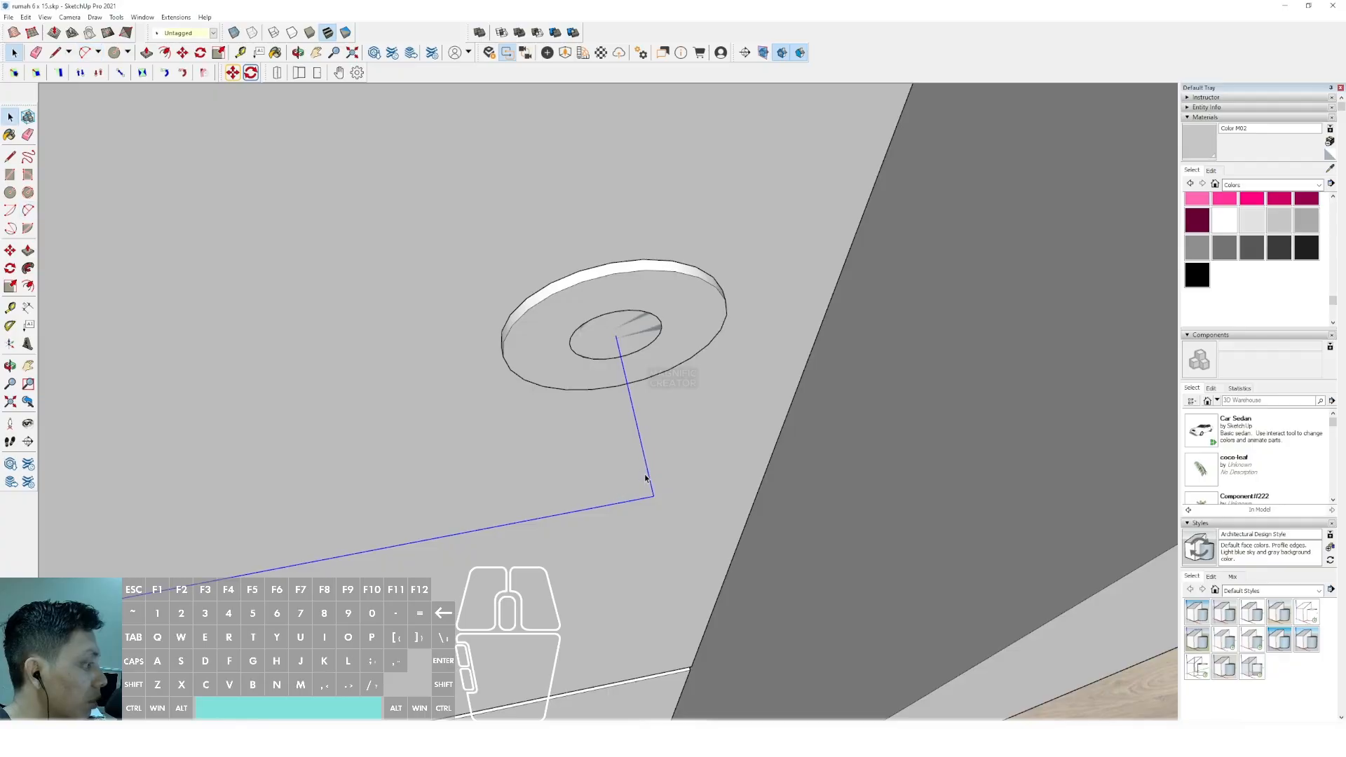
key(a)
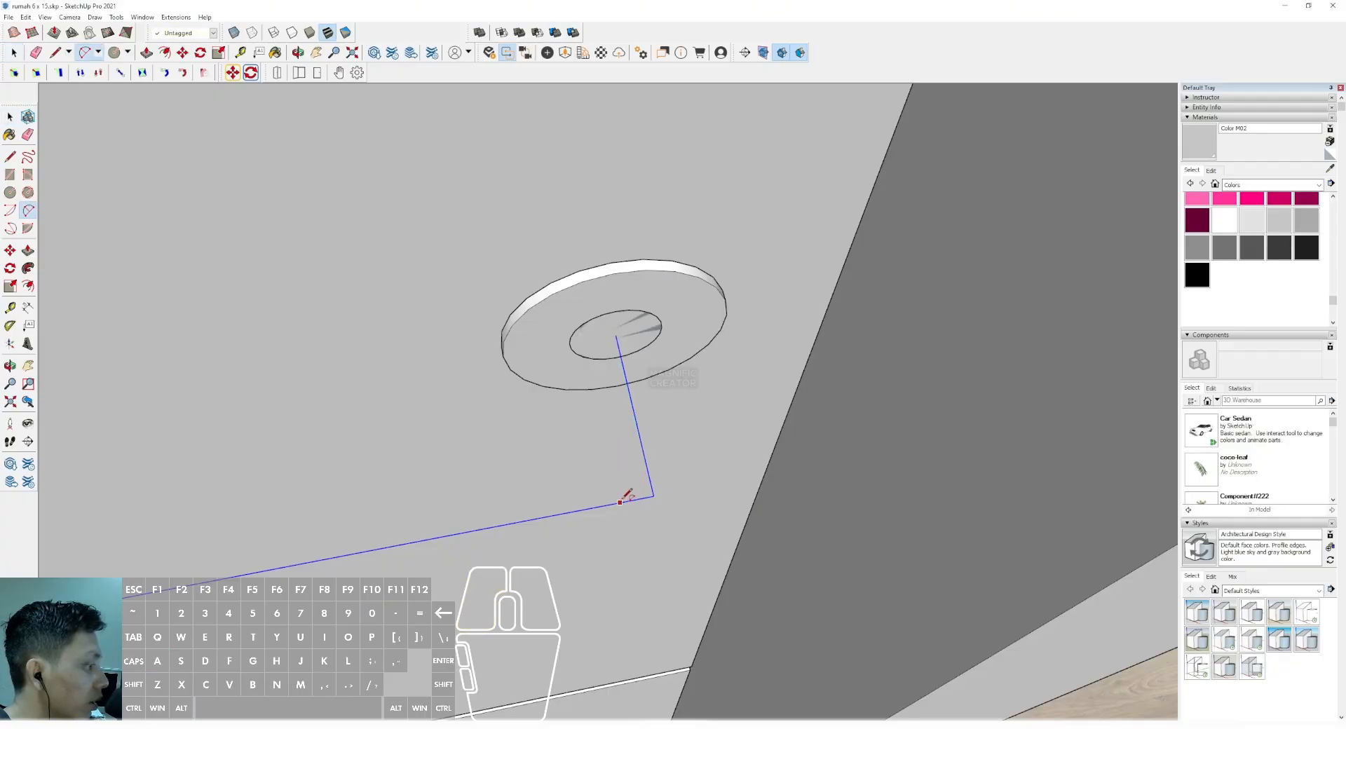
click(647, 466)
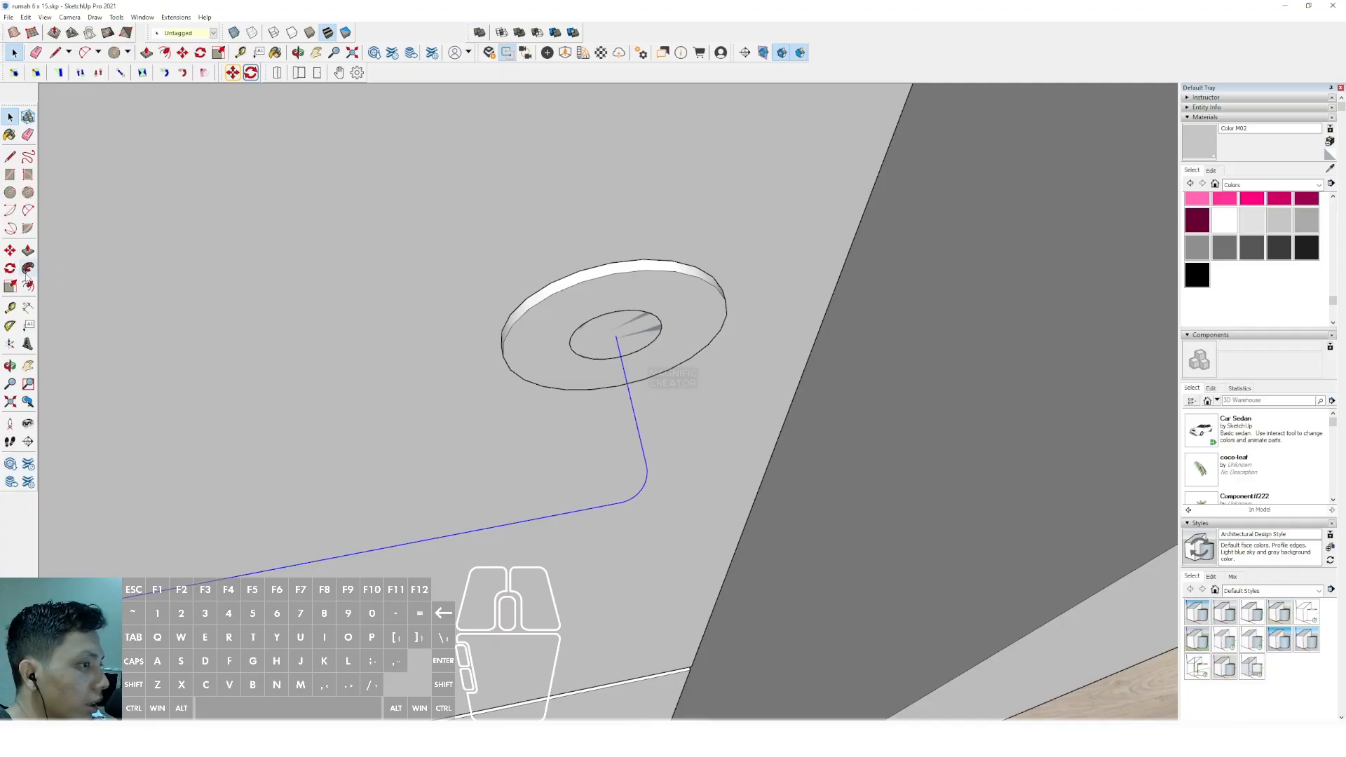
Sweep the small circle along the rounded handle path with Follow Me.
click(28, 271)
click(623, 324)
key(space)
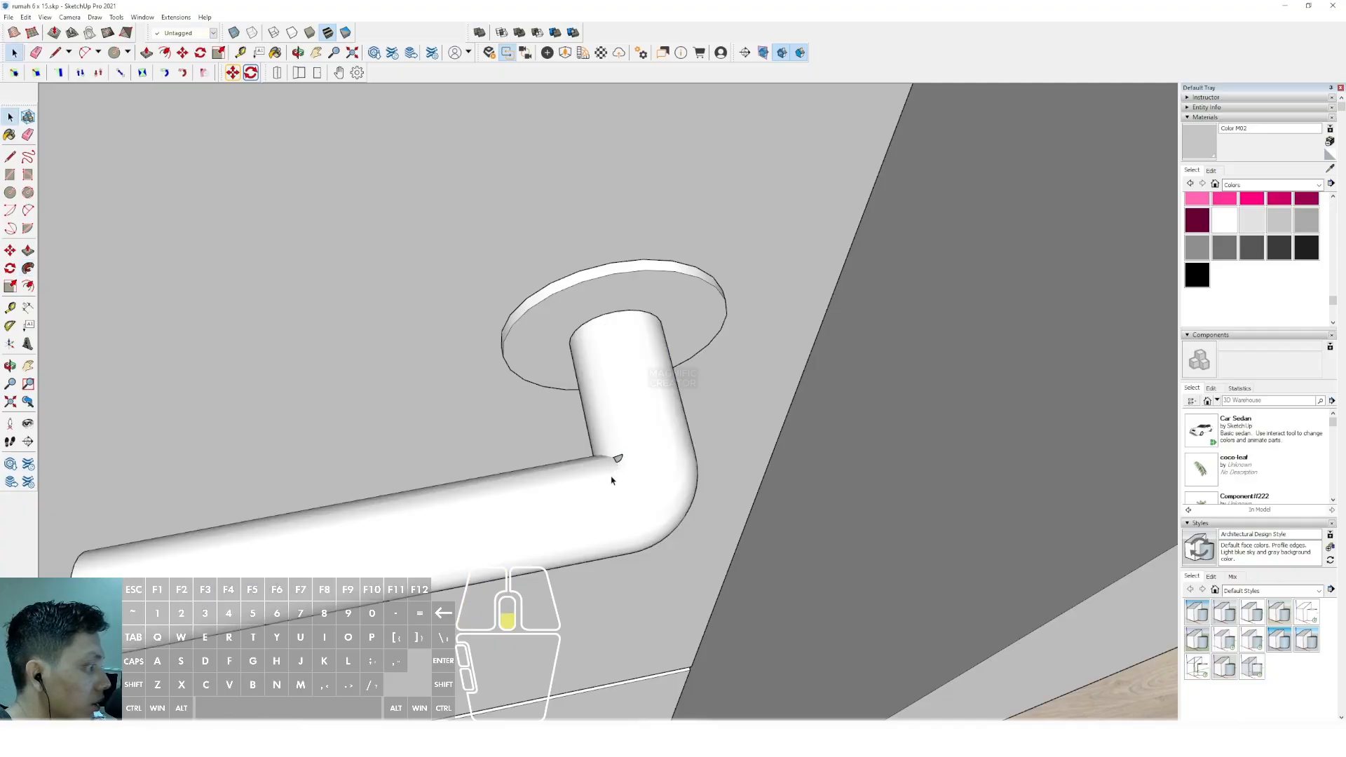
Make the swept handle bar a group, and group it together with the disc.
scroll(613, 471, down, 5)
click(614, 484)
right_click(608, 494)
click(642, 584)
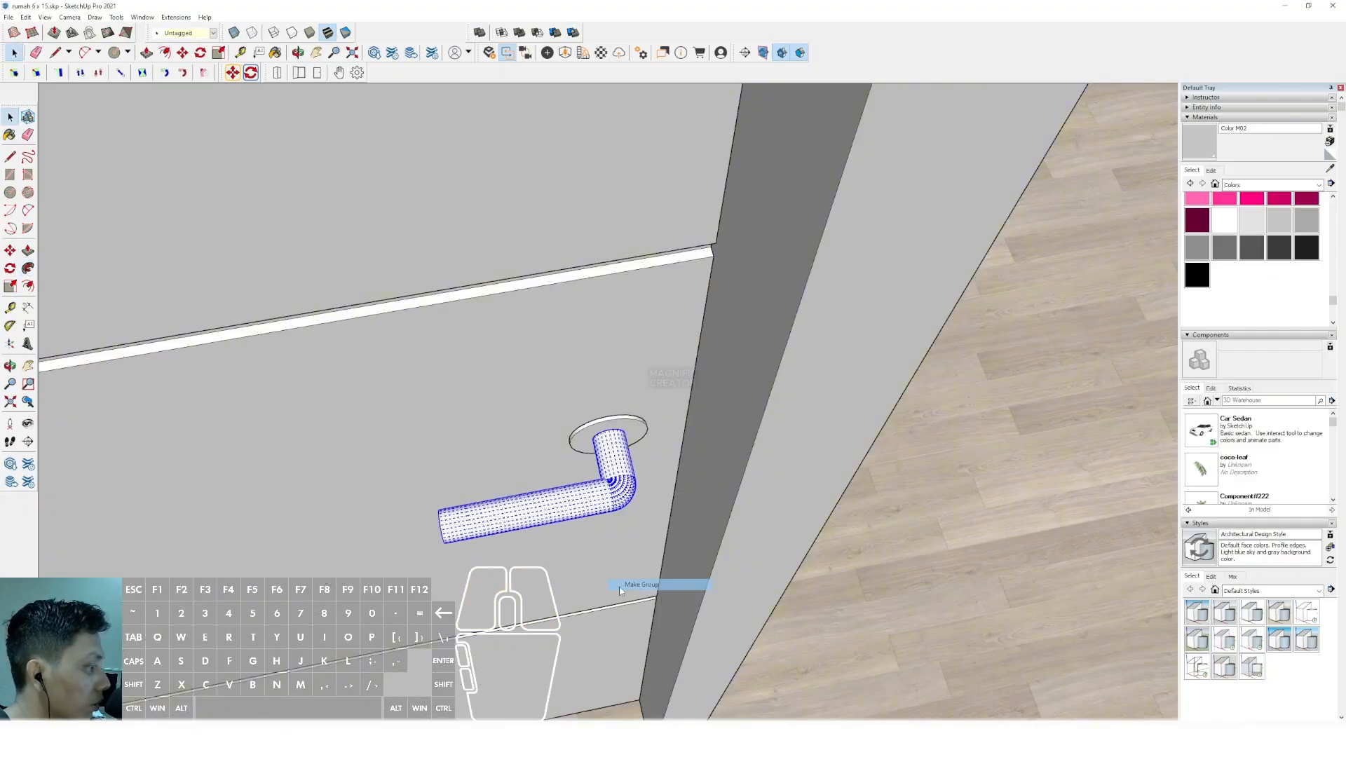
scroll(609, 448, down, 3)
right_click(616, 443)
click(645, 547)
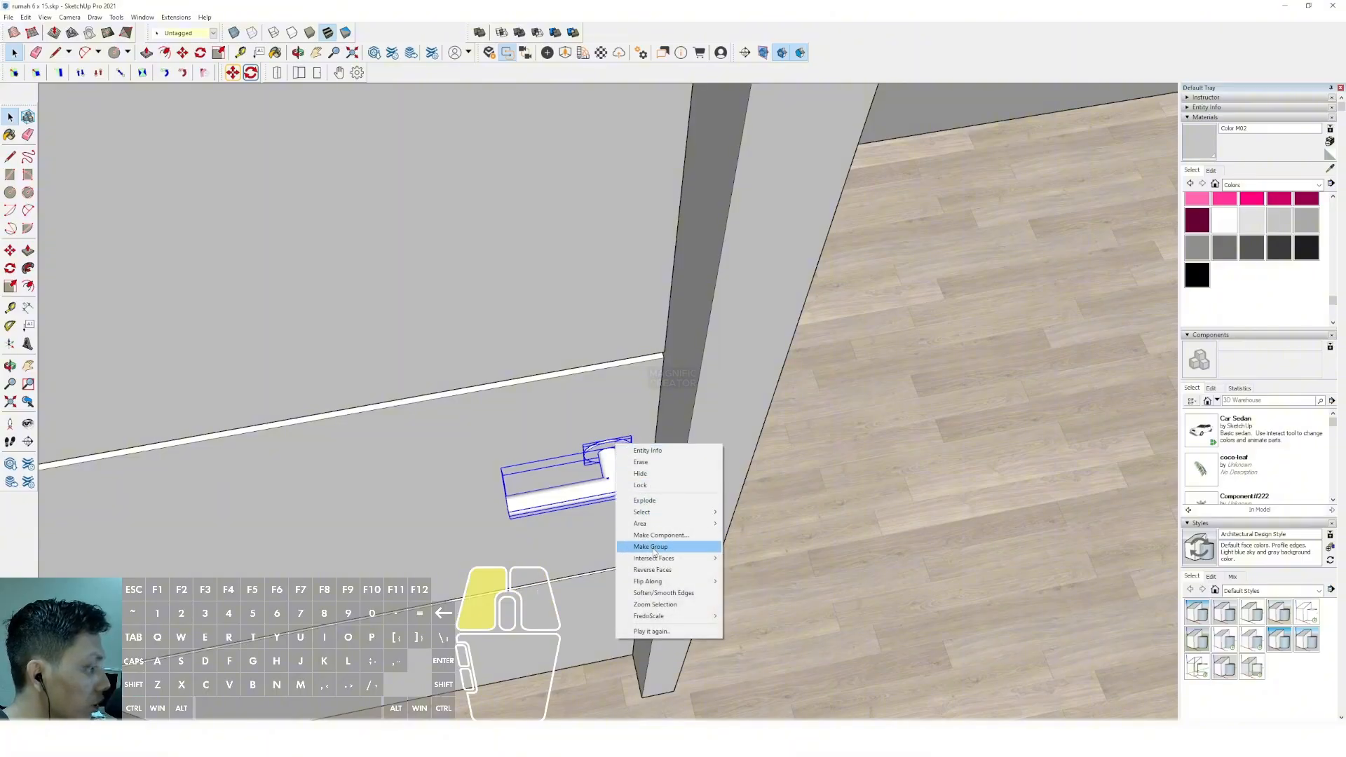
Paint the grouped door handle with the dark grey Color M07.
scroll(561, 543, down, 6)
middle_drag(550, 522, 661, 406)
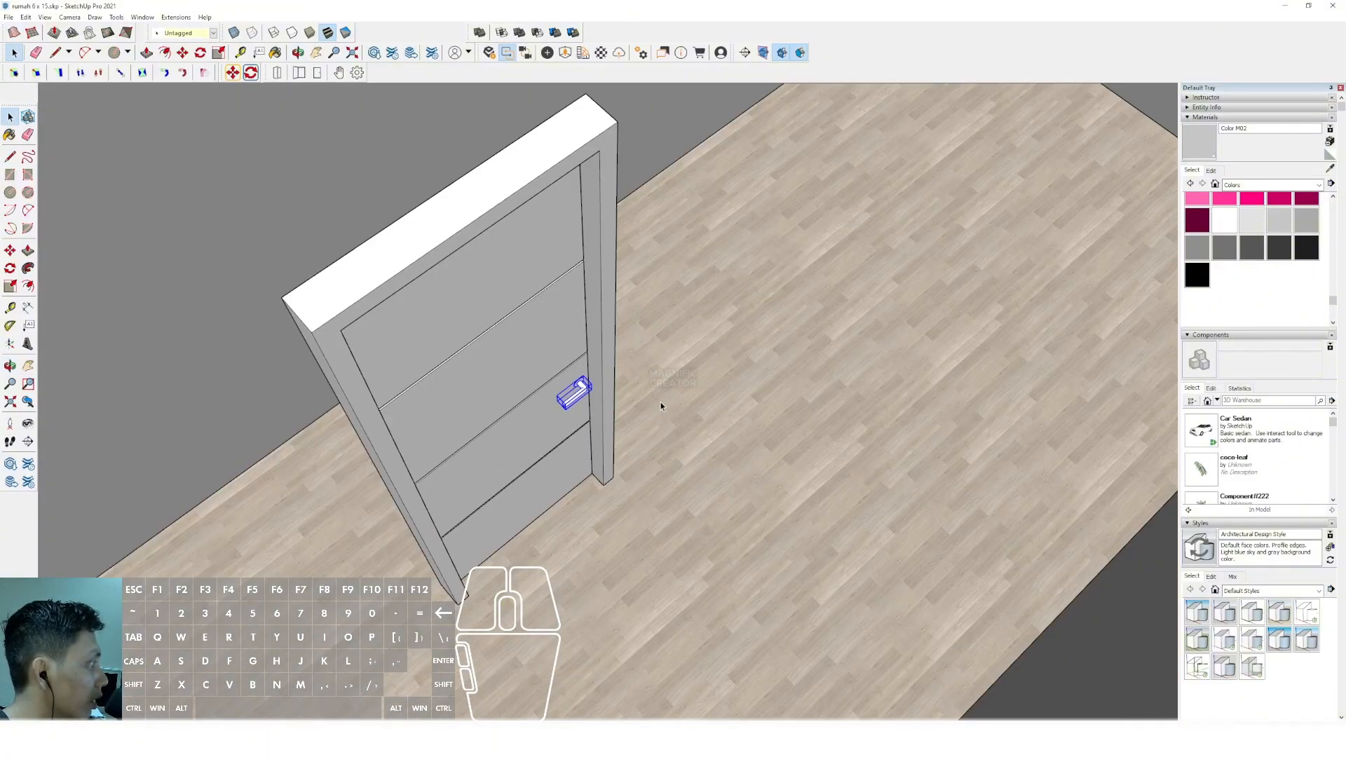
click(1283, 248)
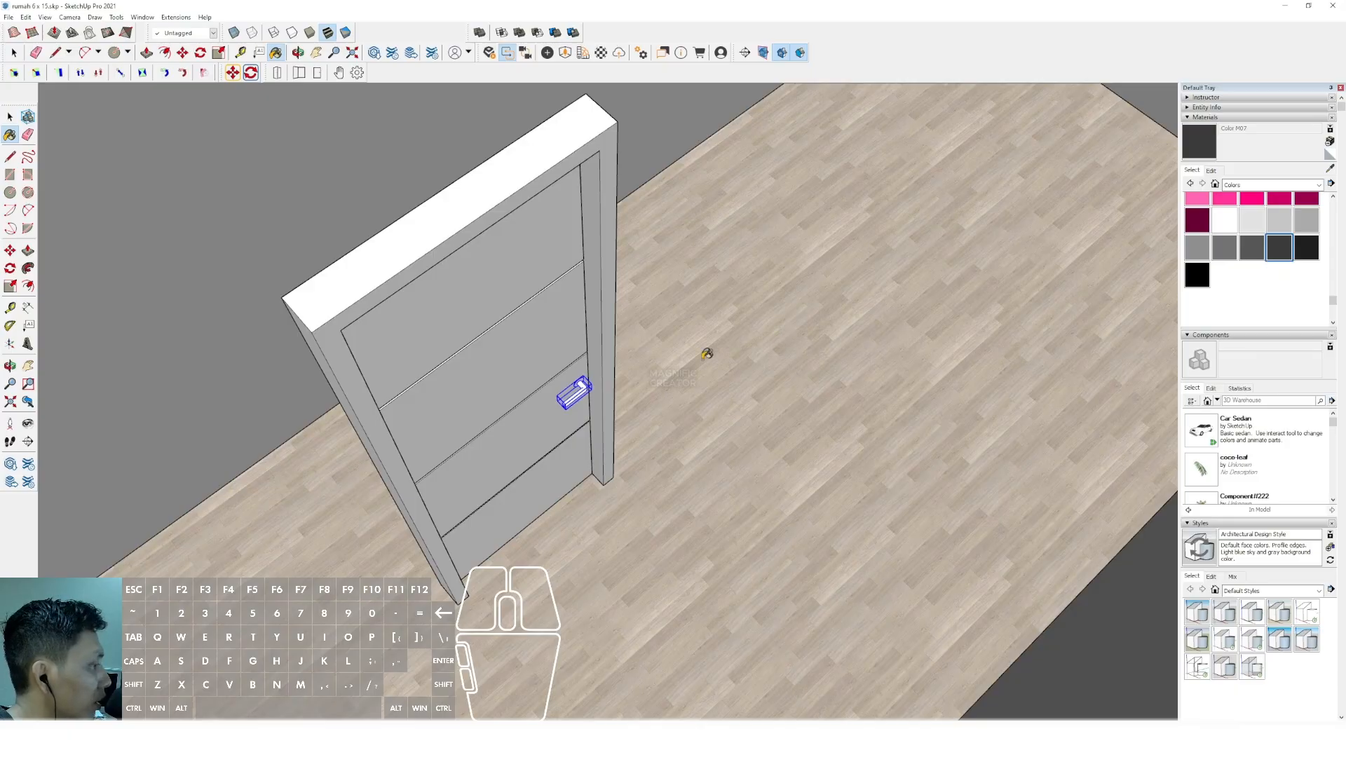
Copy the handle out to the other side of the door and flip it so its disc faces the door.
scroll(706, 354, up, 5)
middle_drag(706, 353, 694, 459)
key(m)
scroll(696, 435, up, 5)
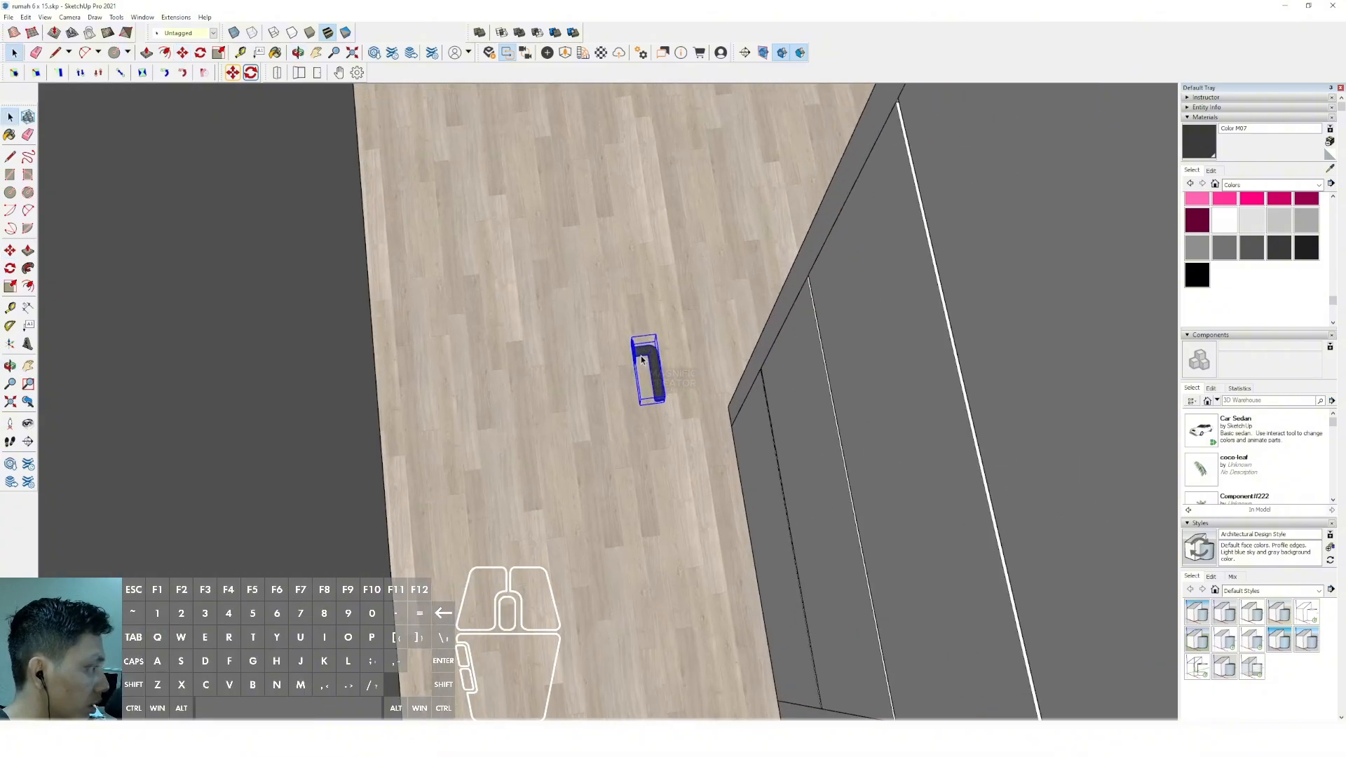
key(space)
right_click(645, 352)
mouse_move(691, 515)
click(768, 511)
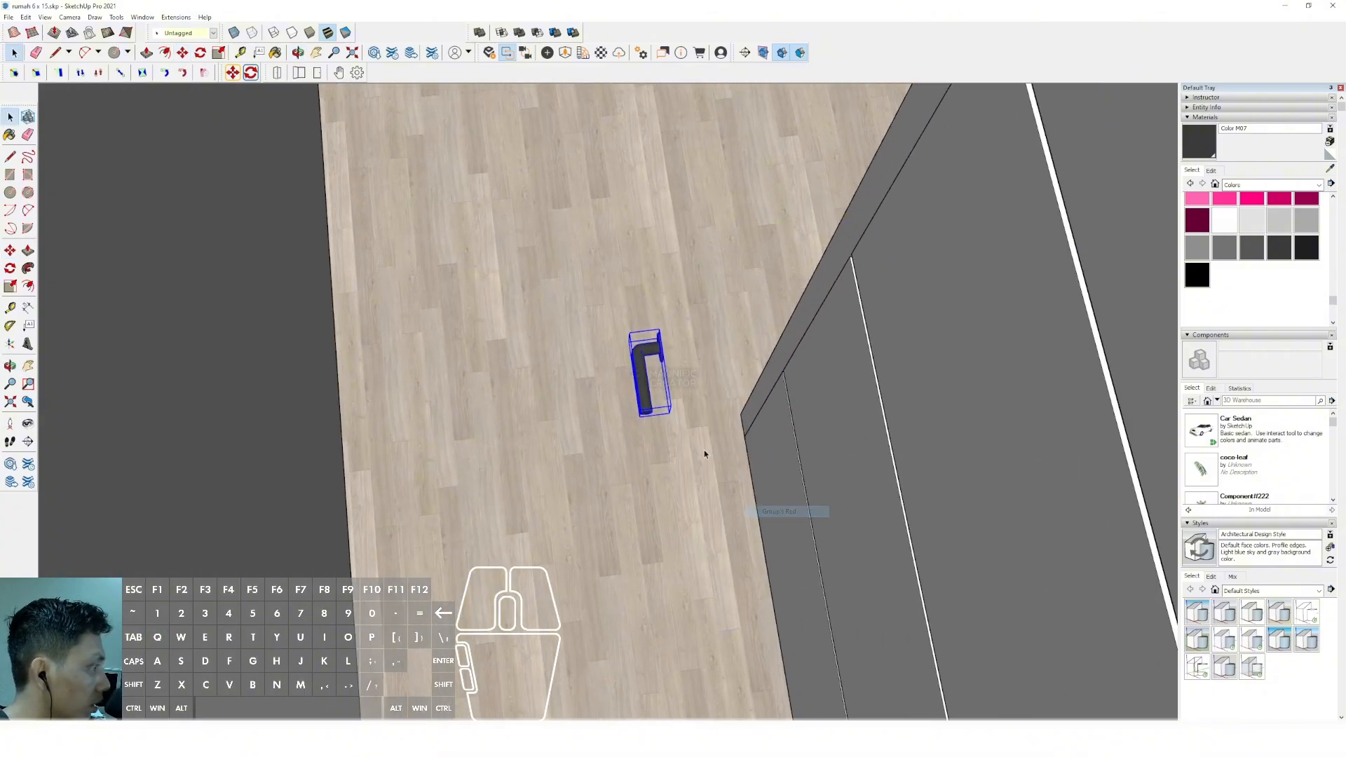
Move the flipped handle by its disc so it sits against the door's opposite face.
scroll(665, 350, up, 5)
scroll(666, 350, up, 1)
key(m)
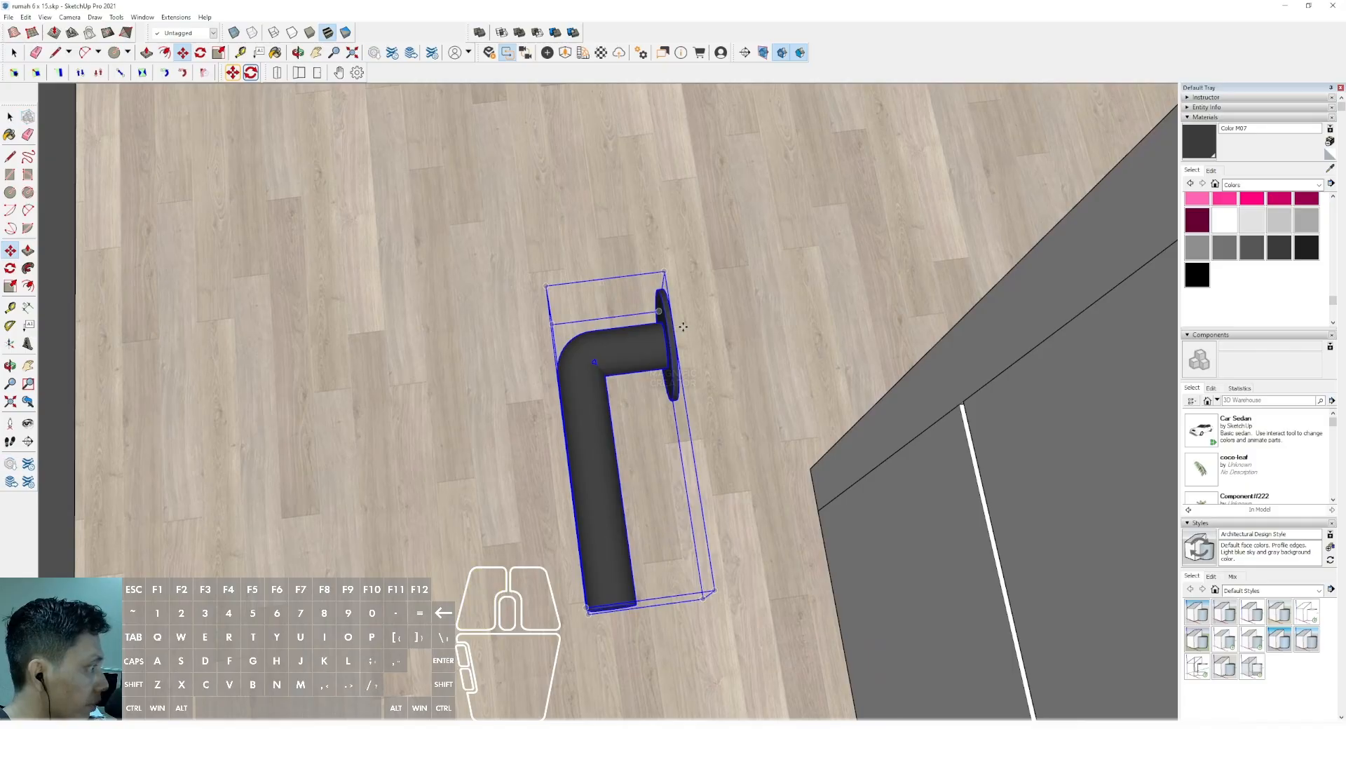
click(683, 326)
scroll(701, 327, down, 1)
shift+click(1027, 409)
key(space)
scroll(800, 442, down, 8)
mouse_move(687, 382)
shift+middle_down()
mouse_move(731, 401)
mouse_move(668, 386)
shift+middle_up()
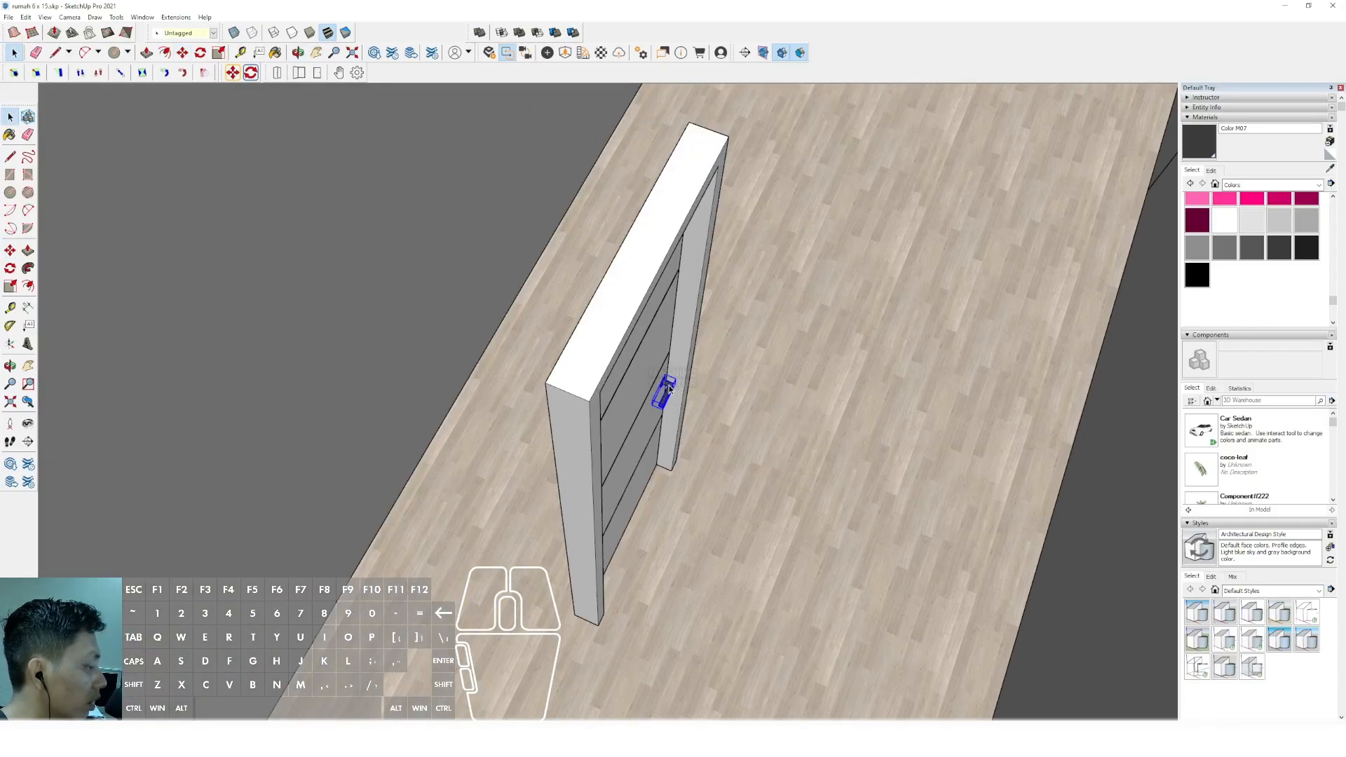
Make one group of the two handles on both sides of the door.
right_click(669, 388)
click(703, 488)
middle_drag(883, 359, 624, 407)
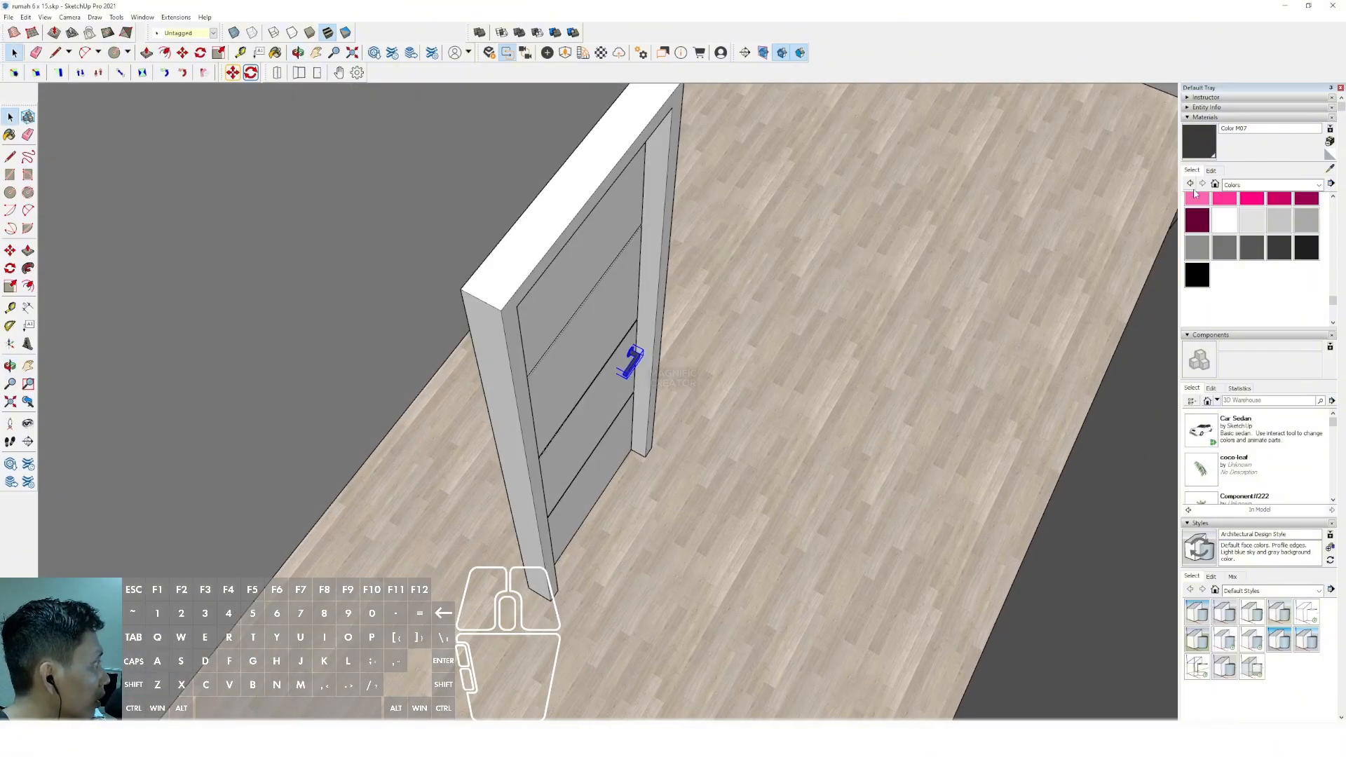
Sample the dark brown wood from the row of material blocks and paint the door panel and its frame with it.
scroll(993, 343, down, 10)
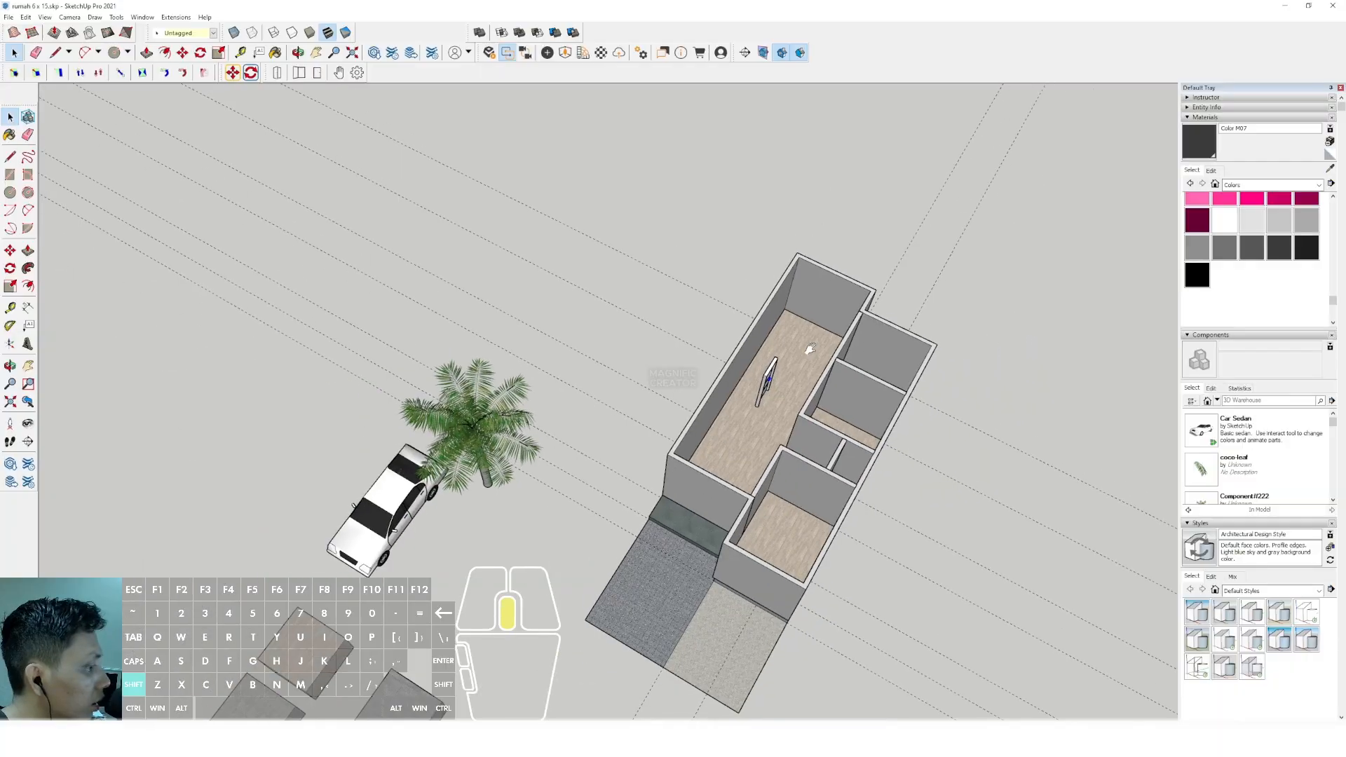
scroll(462, 648, up, 3)
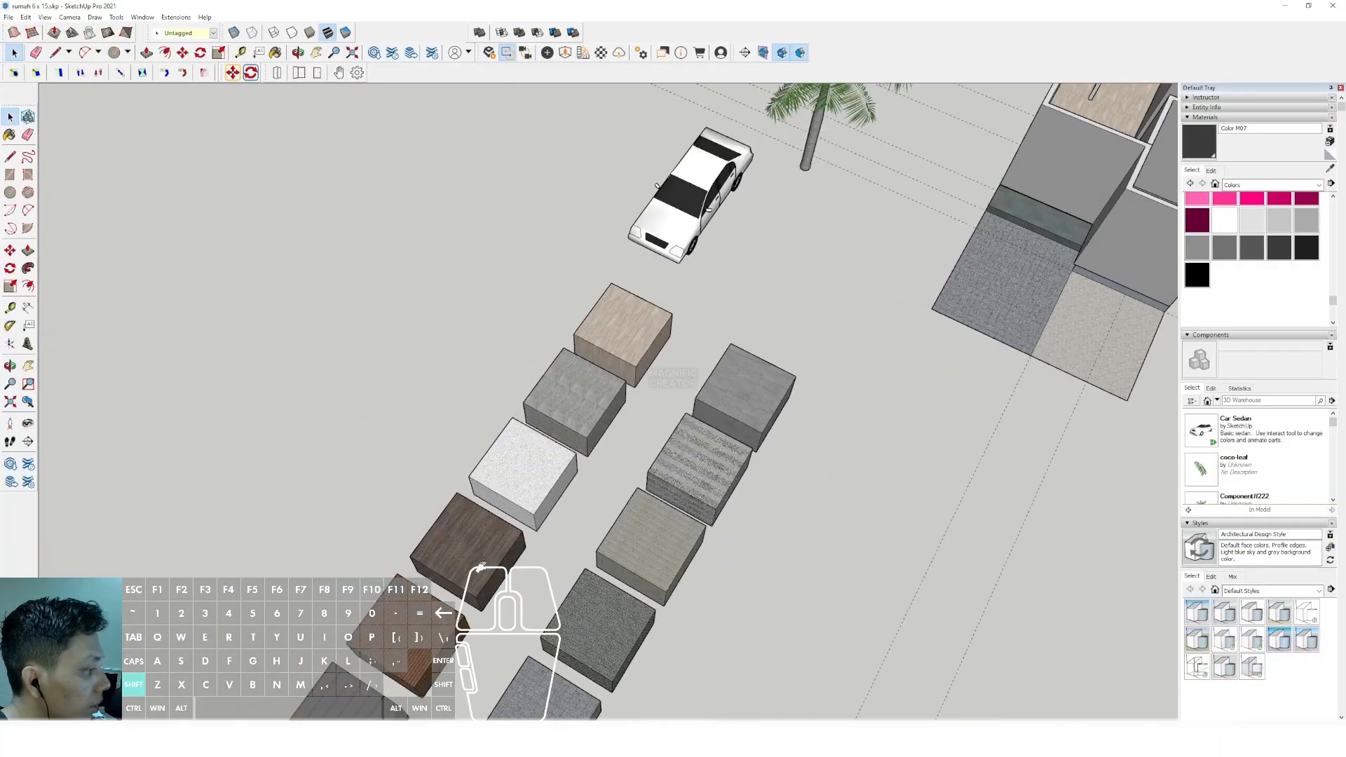
click(1330, 169)
scroll(413, 601, up, 2)
click(489, 507)
scroll(495, 508, down, 3)
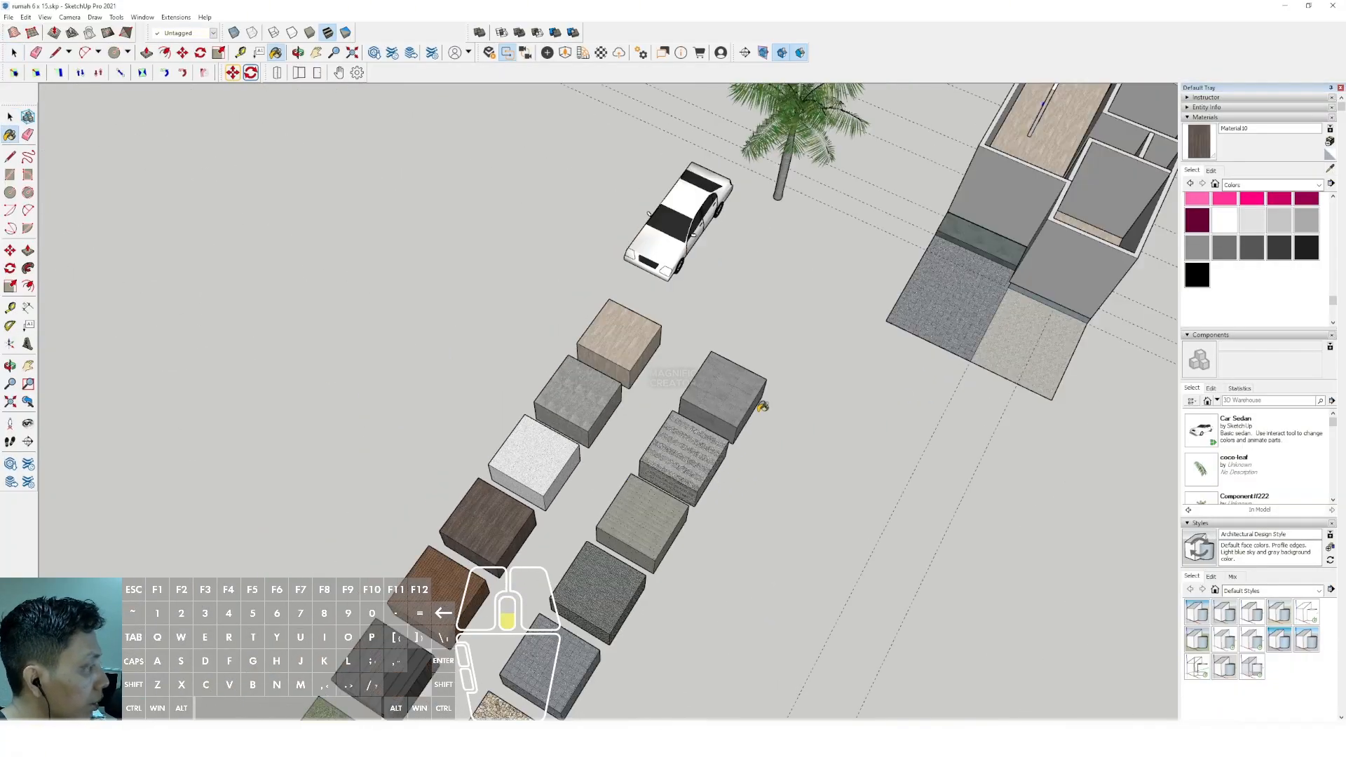
scroll(762, 406, down, 3)
scroll(771, 280, up, 12)
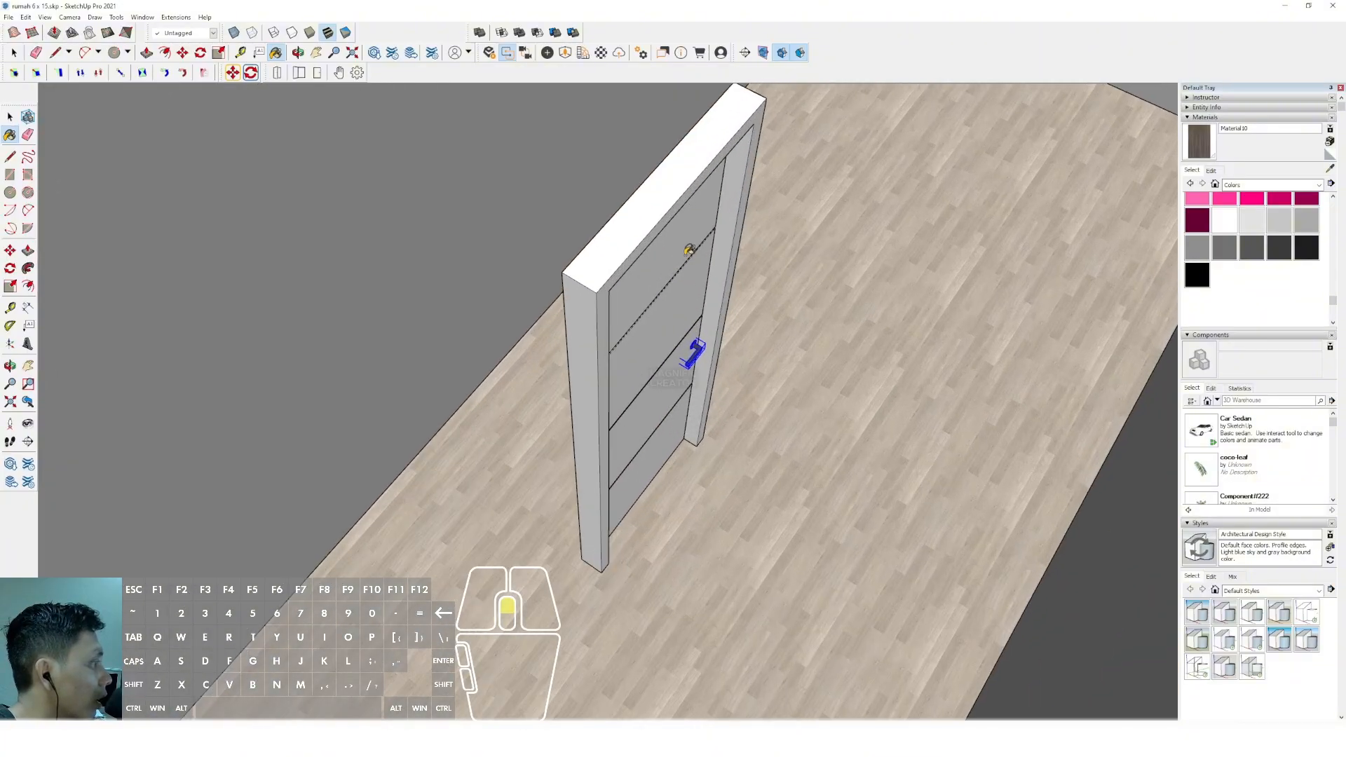
click(689, 251)
click(686, 177)
key(space)
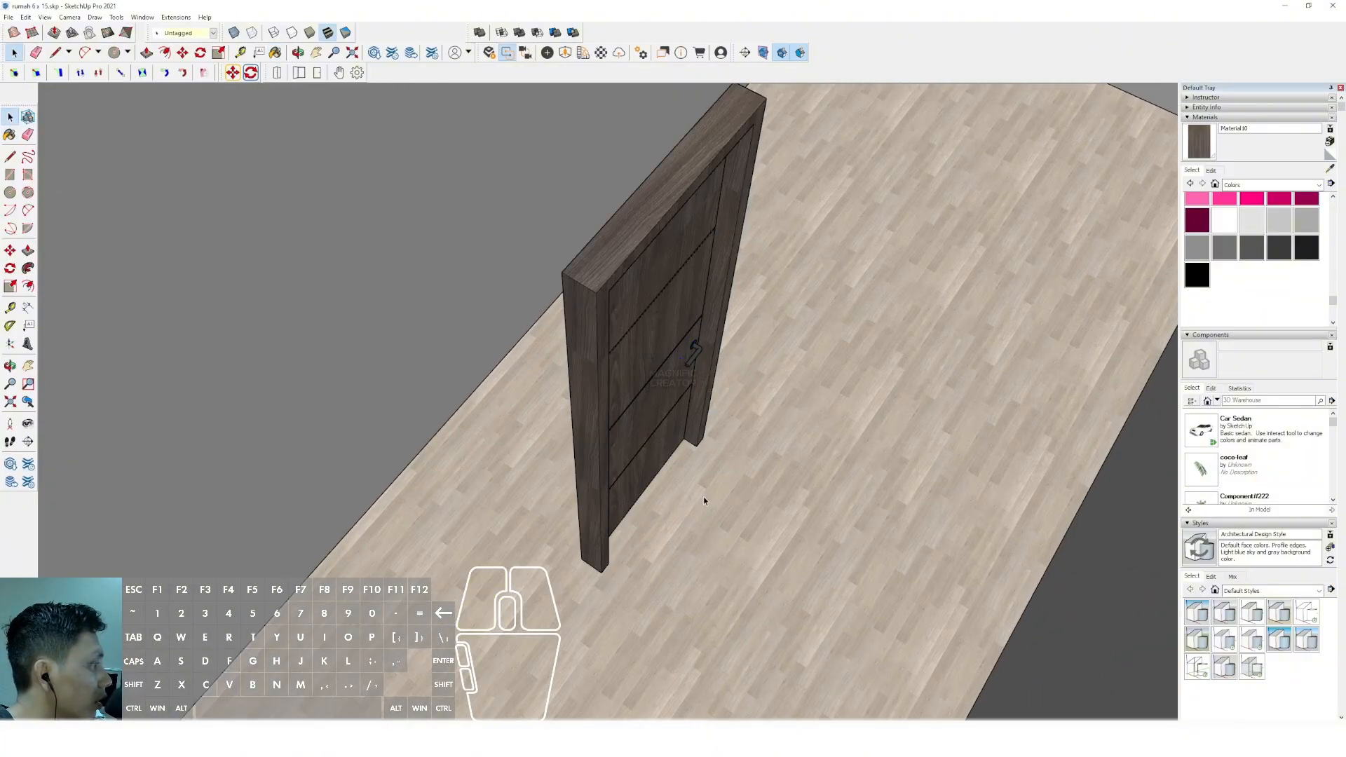
Make a single group of the door panel, frame and handles.
middle_drag(704, 500, 638, 344)
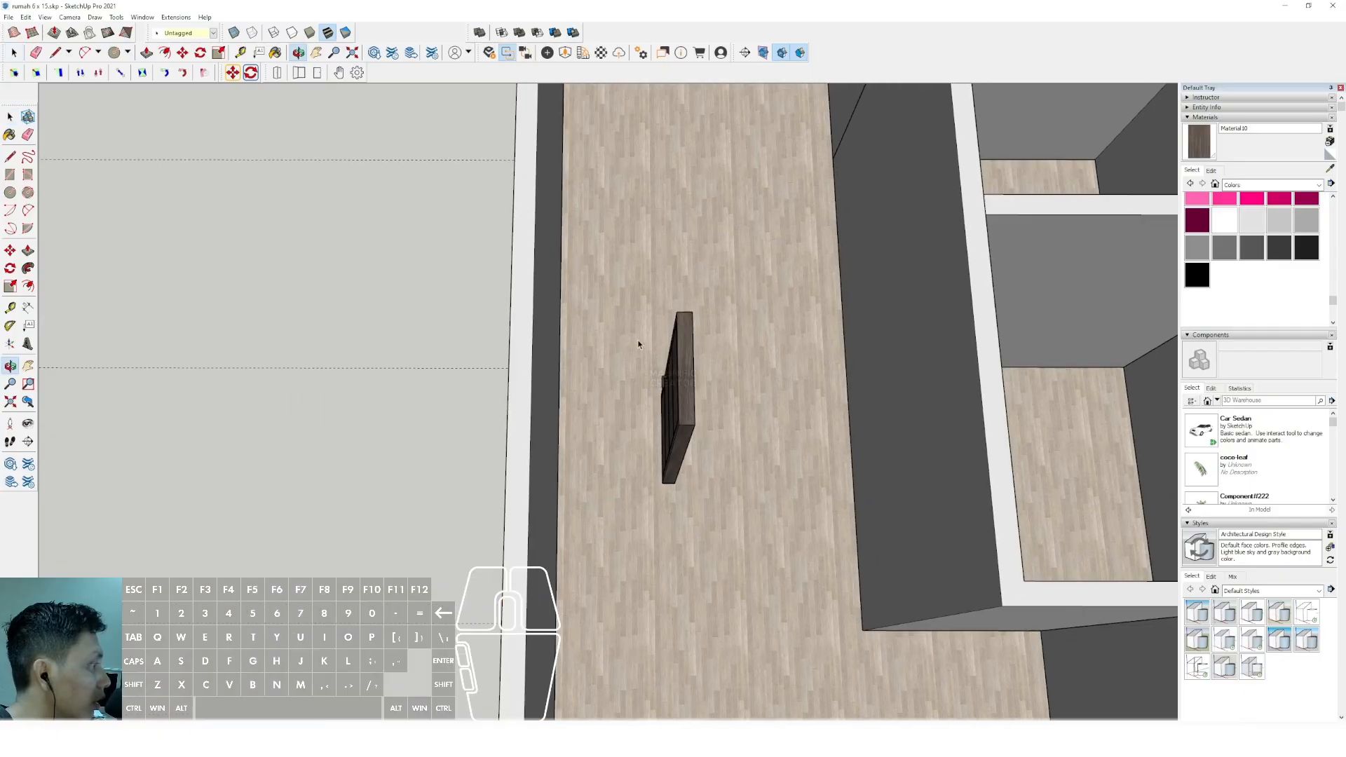
drag(785, 559, 800, 566)
scroll(659, 397, up, 3)
middle_drag(705, 435, 448, 356)
right_click(584, 343)
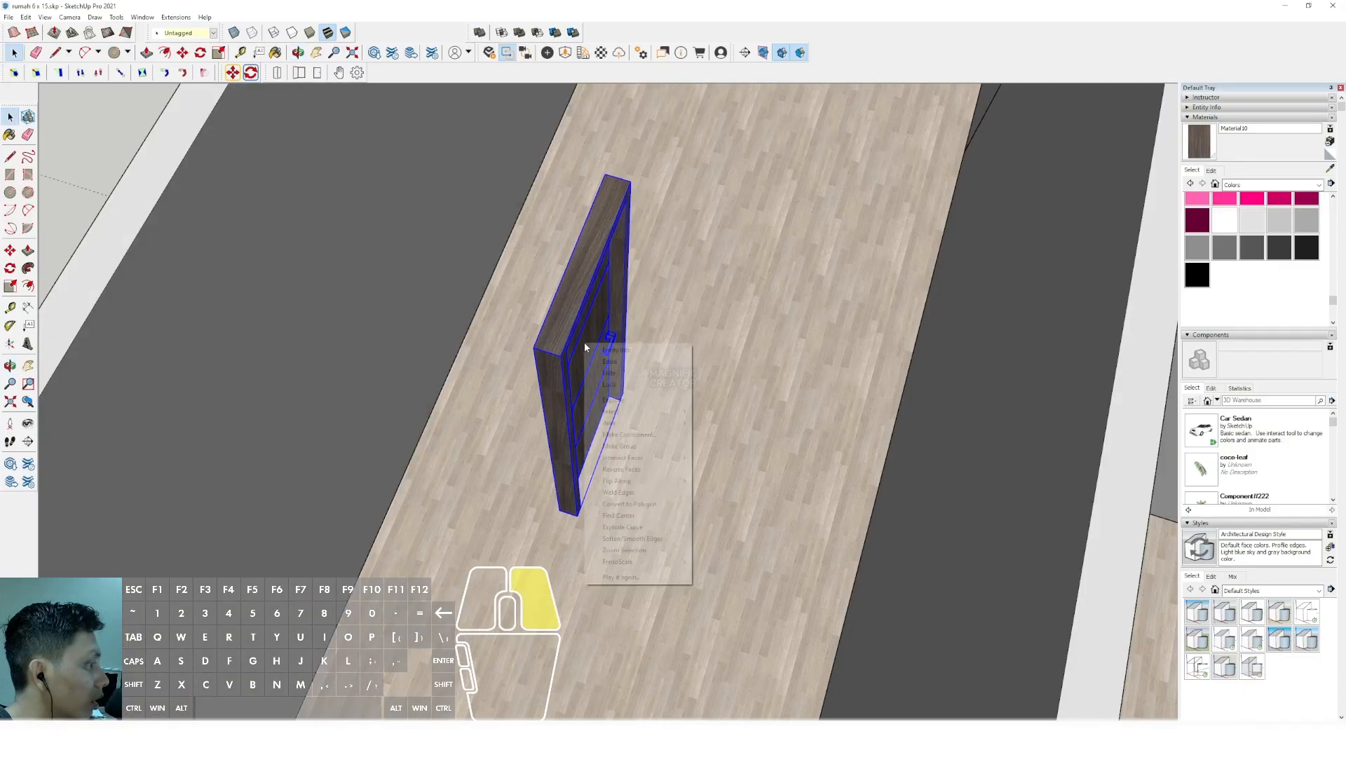
click(635, 446)
Convert the complete door group into a component with the default settings.
scroll(596, 435, down, 3)
right_click(577, 351)
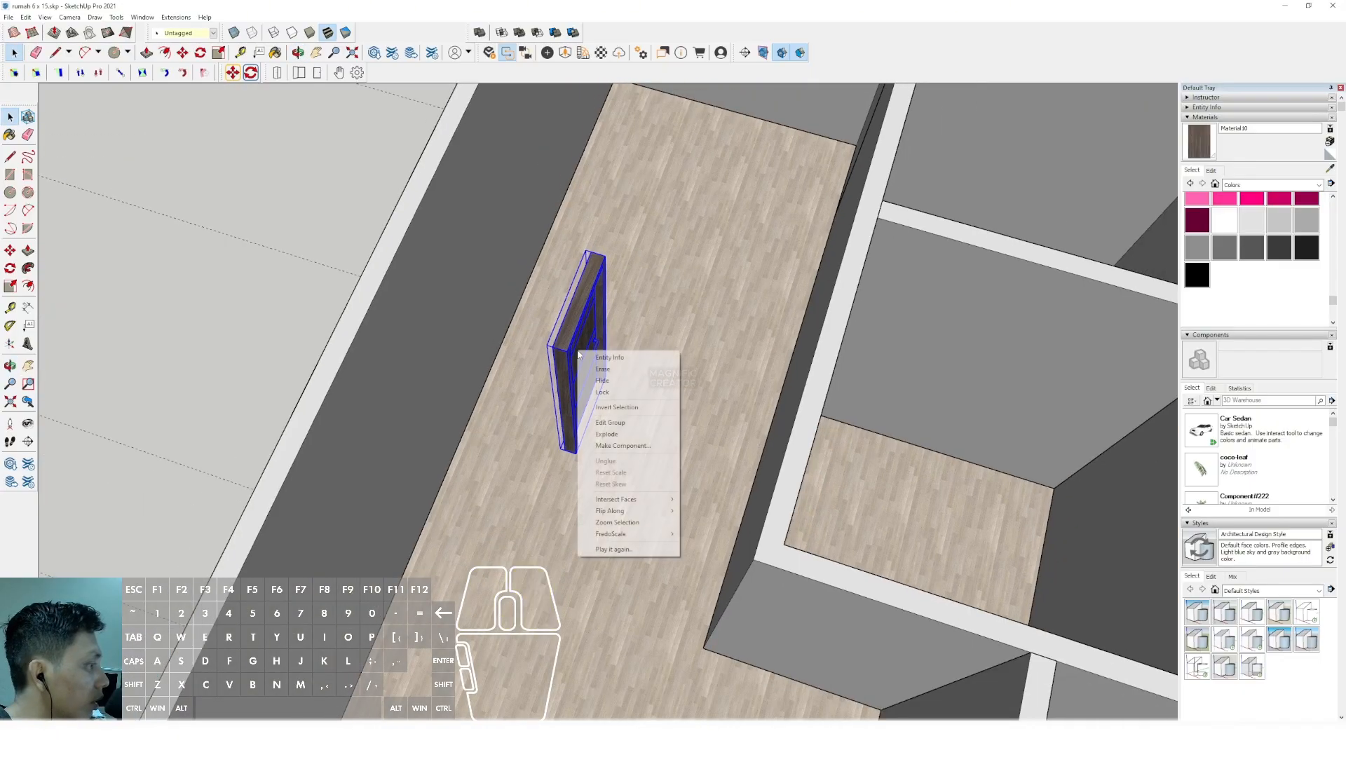
click(619, 444)
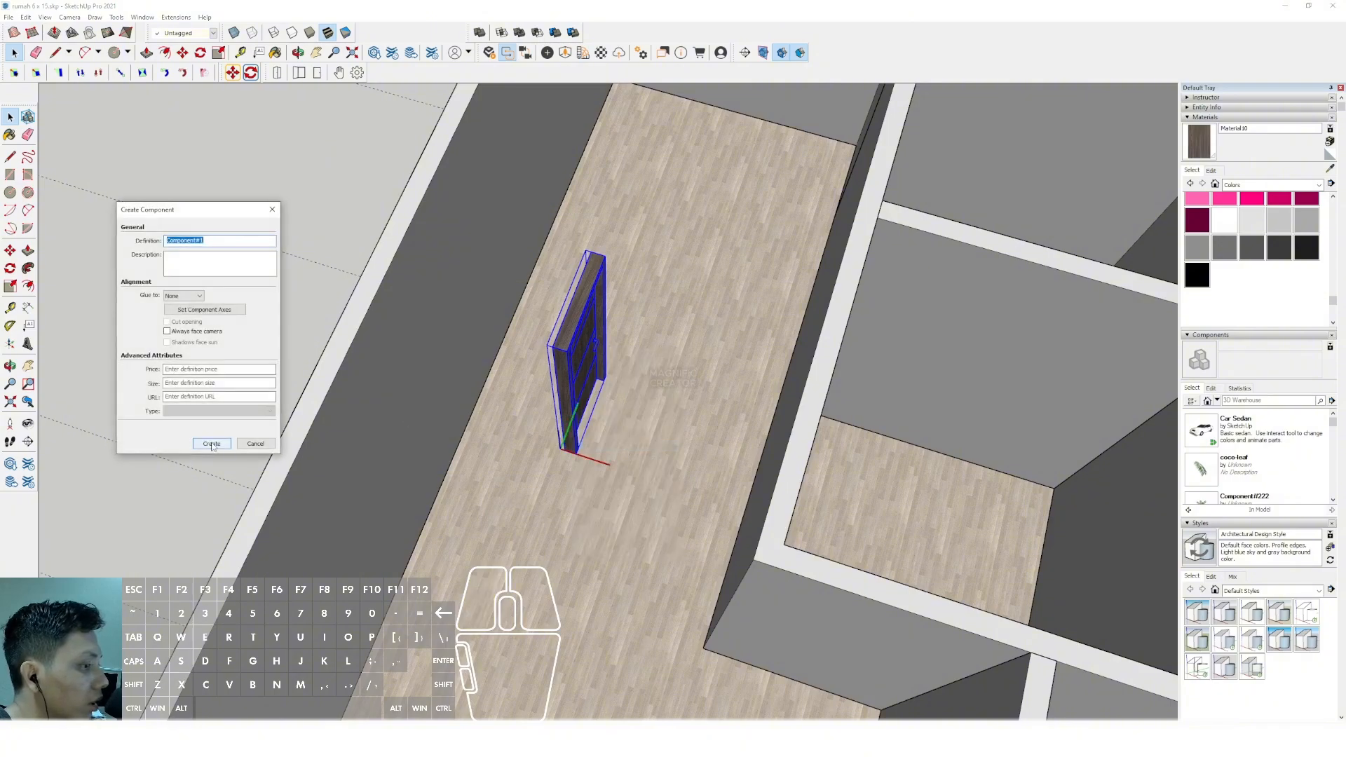
click(212, 445)
Place the door component in the passage between the rooms and rotate it parallel to the middle bedroom's passage wall.
scroll(676, 424, down, 5)
shift+middle_drag(673, 418, 878, 413)
scroll(595, 424, up, 2)
shift+middle_drag(594, 423, 640, 439)
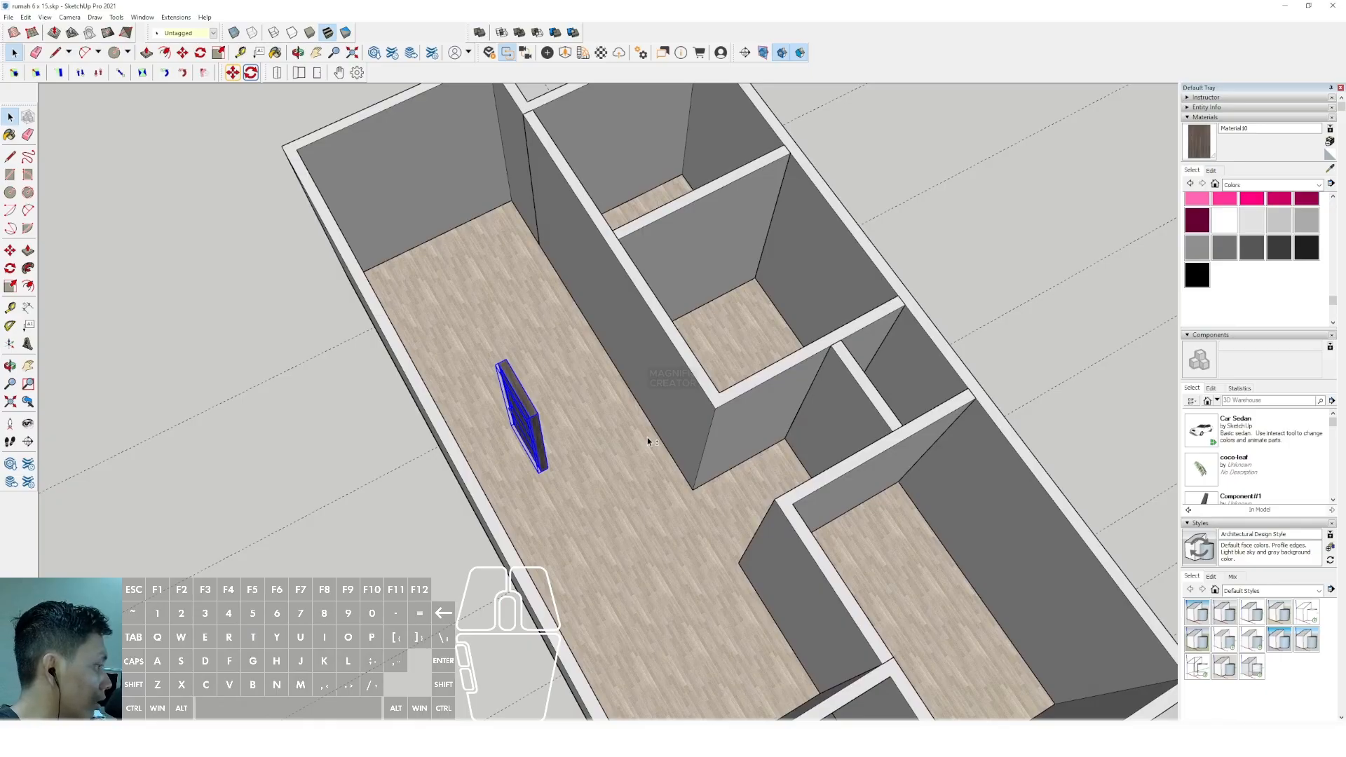
scroll(614, 361, down, 4)
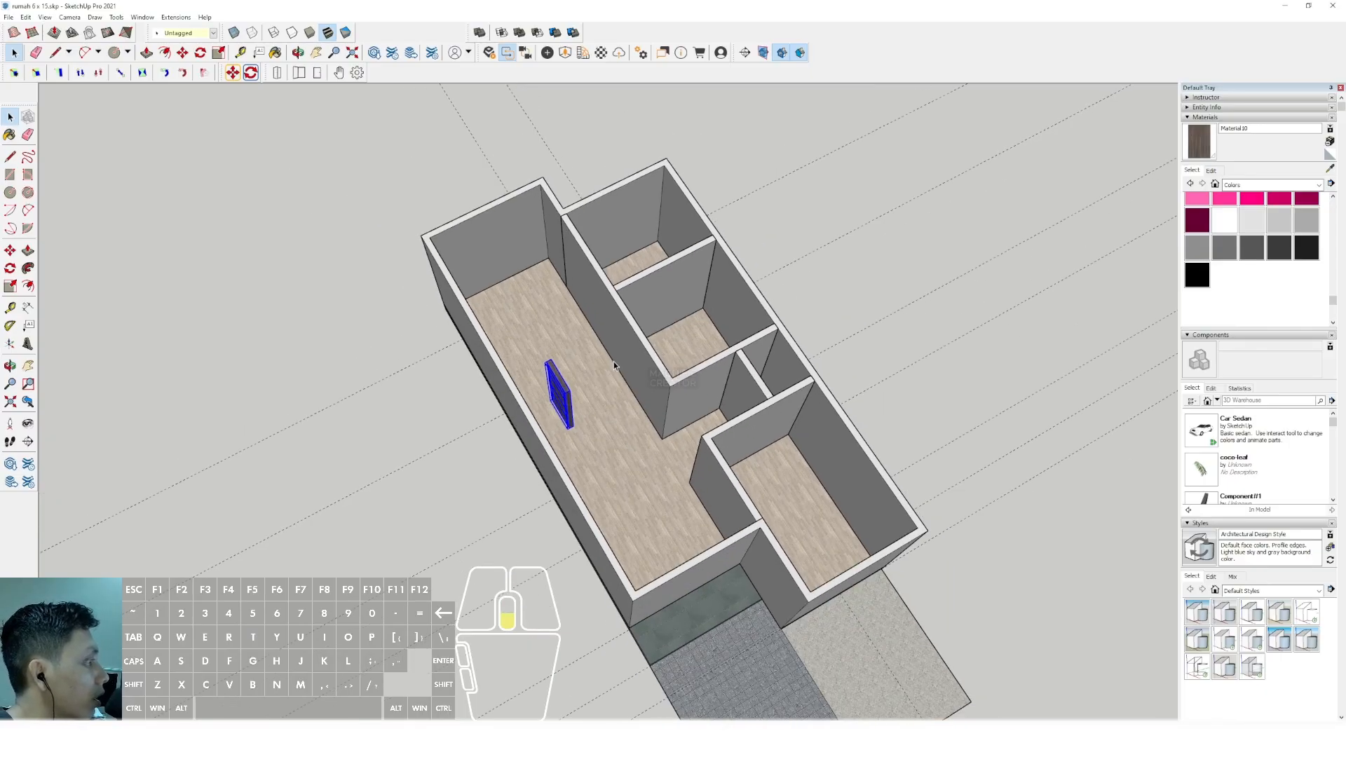
middle_drag(613, 360, 586, 379)
scroll(661, 370, up, 3)
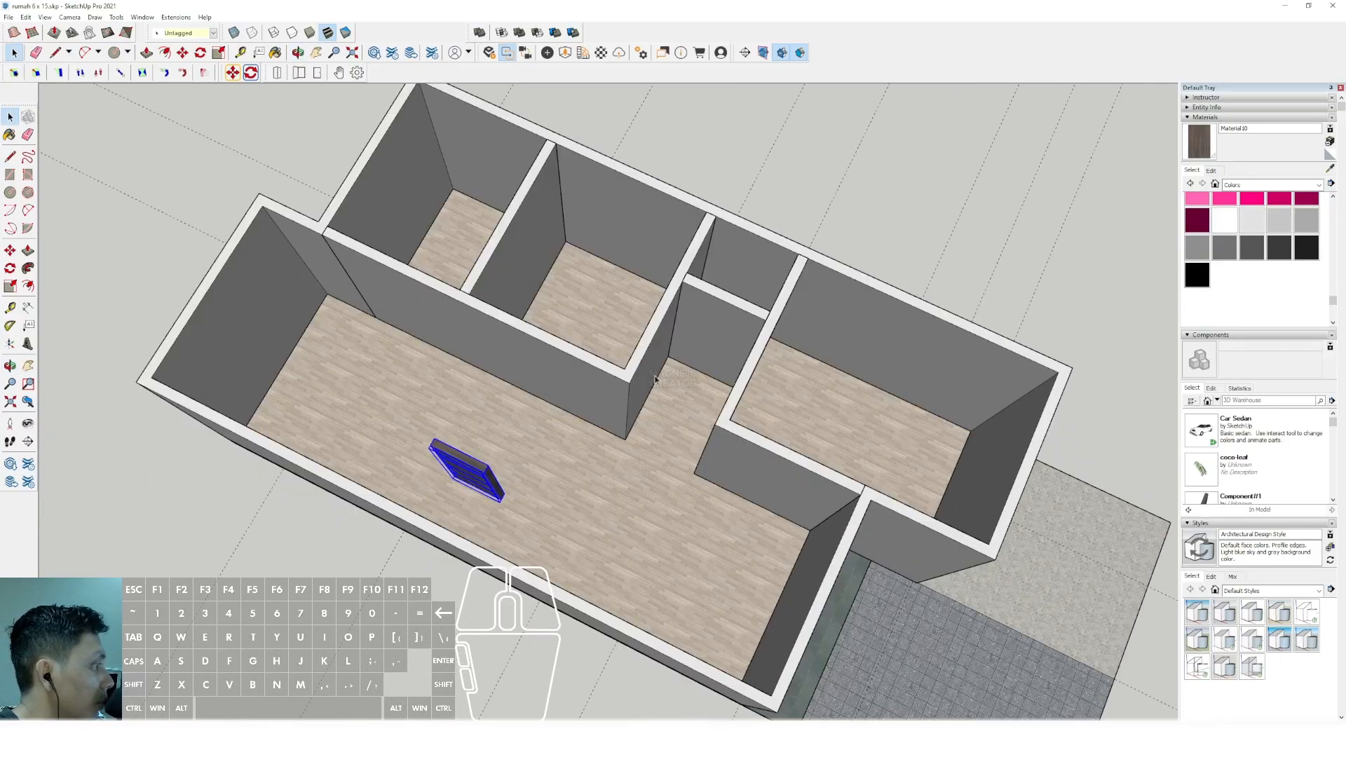
scroll(586, 378, up, 4)
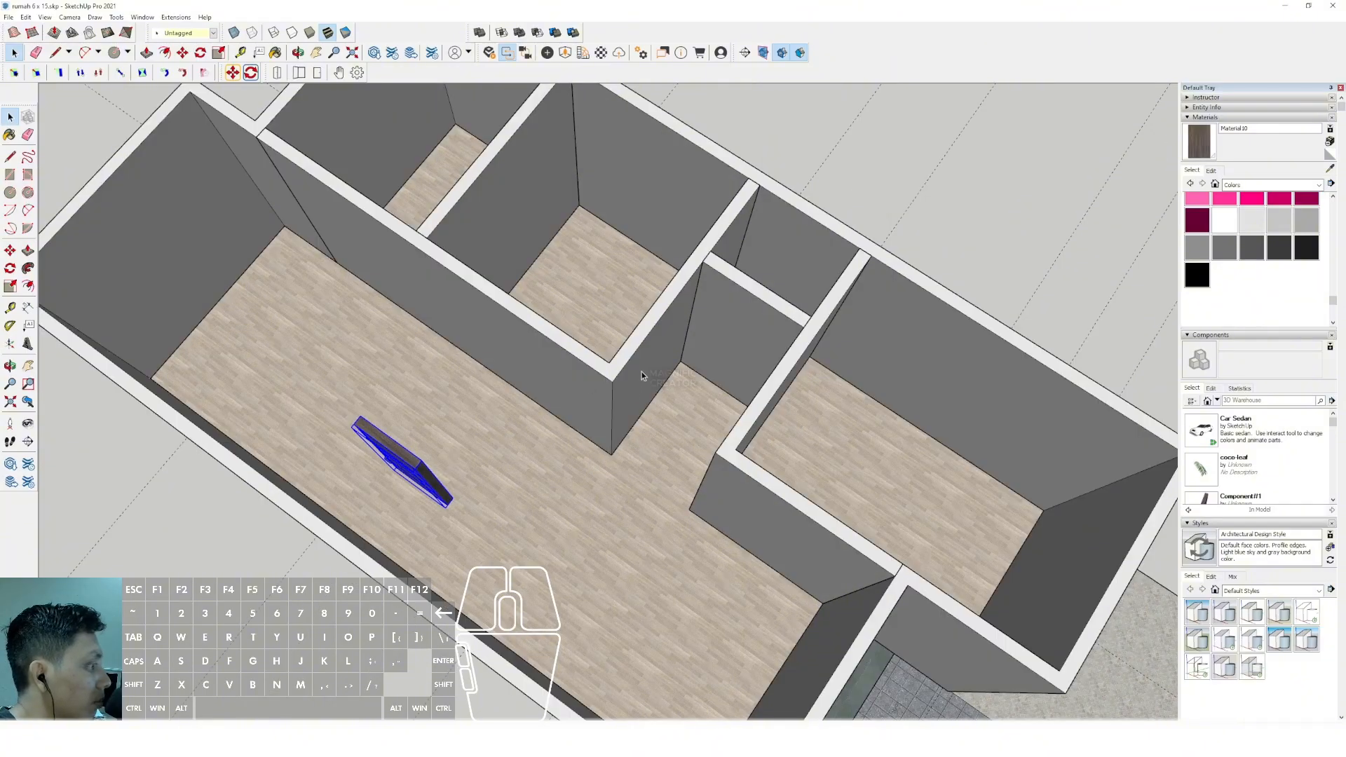
scroll(613, 394, down, 3)
middle_drag(499, 469, 509, 311)
scroll(455, 418, up, 6)
key(m)
scroll(526, 474, up, 3)
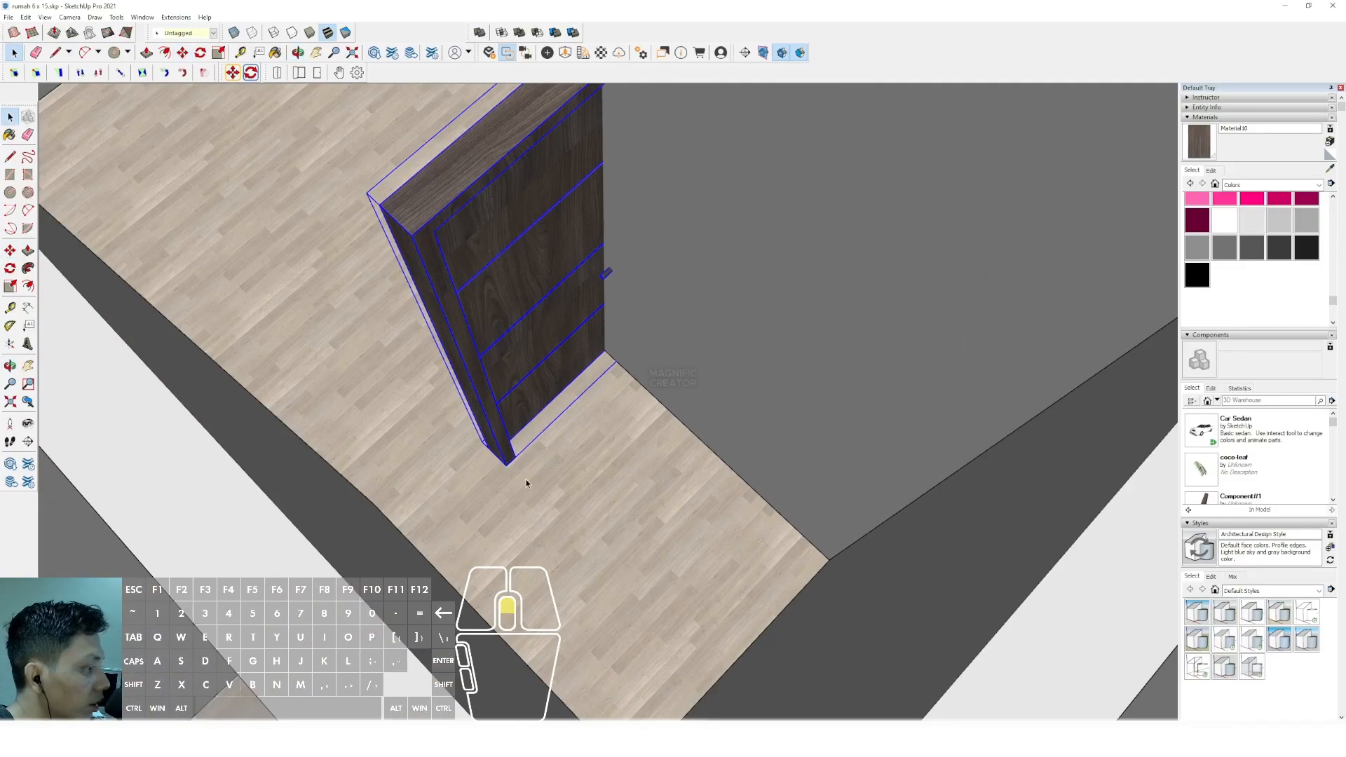
key(q)
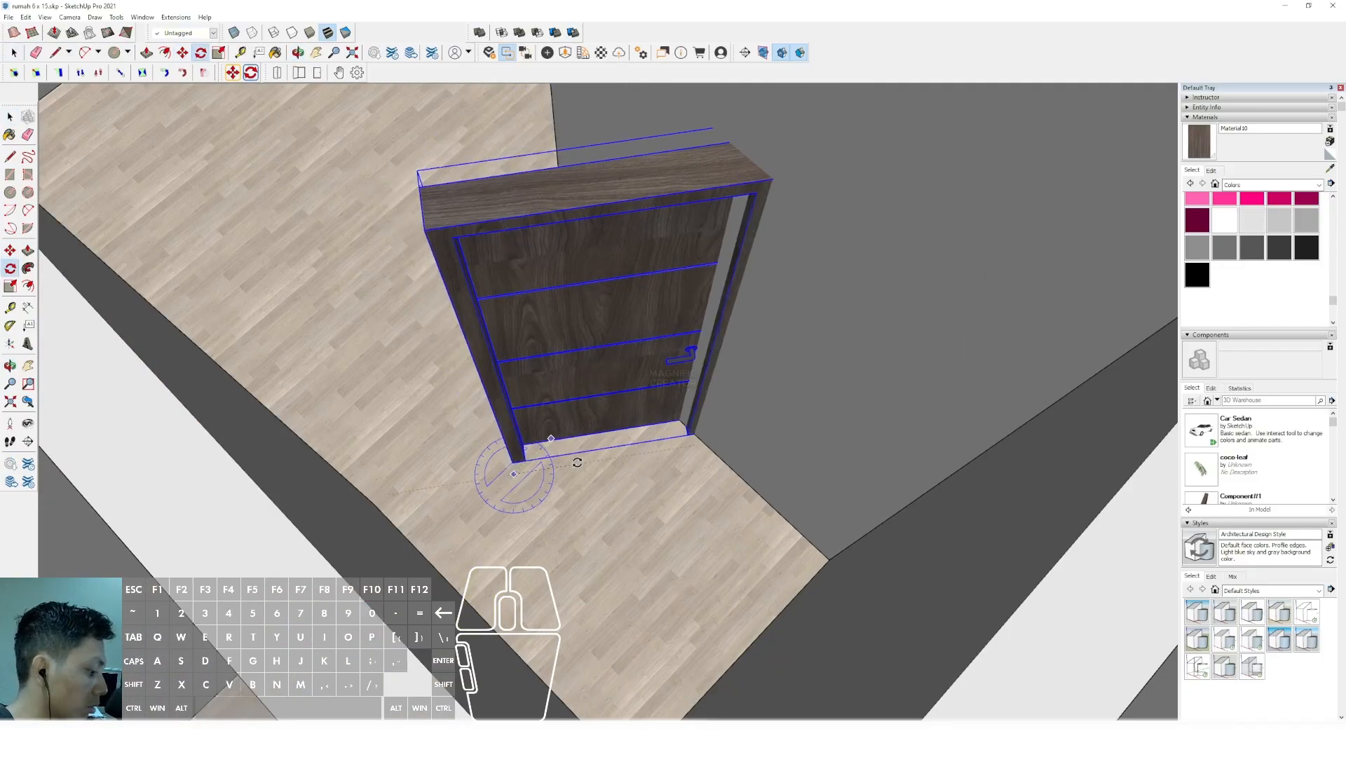
key(space)
Move the door into the middle bedroom's passage wall near its outer corner, setting the frame within the wall thickness.
middle_drag(579, 466, 585, 417)
scroll(589, 416, up, 3)
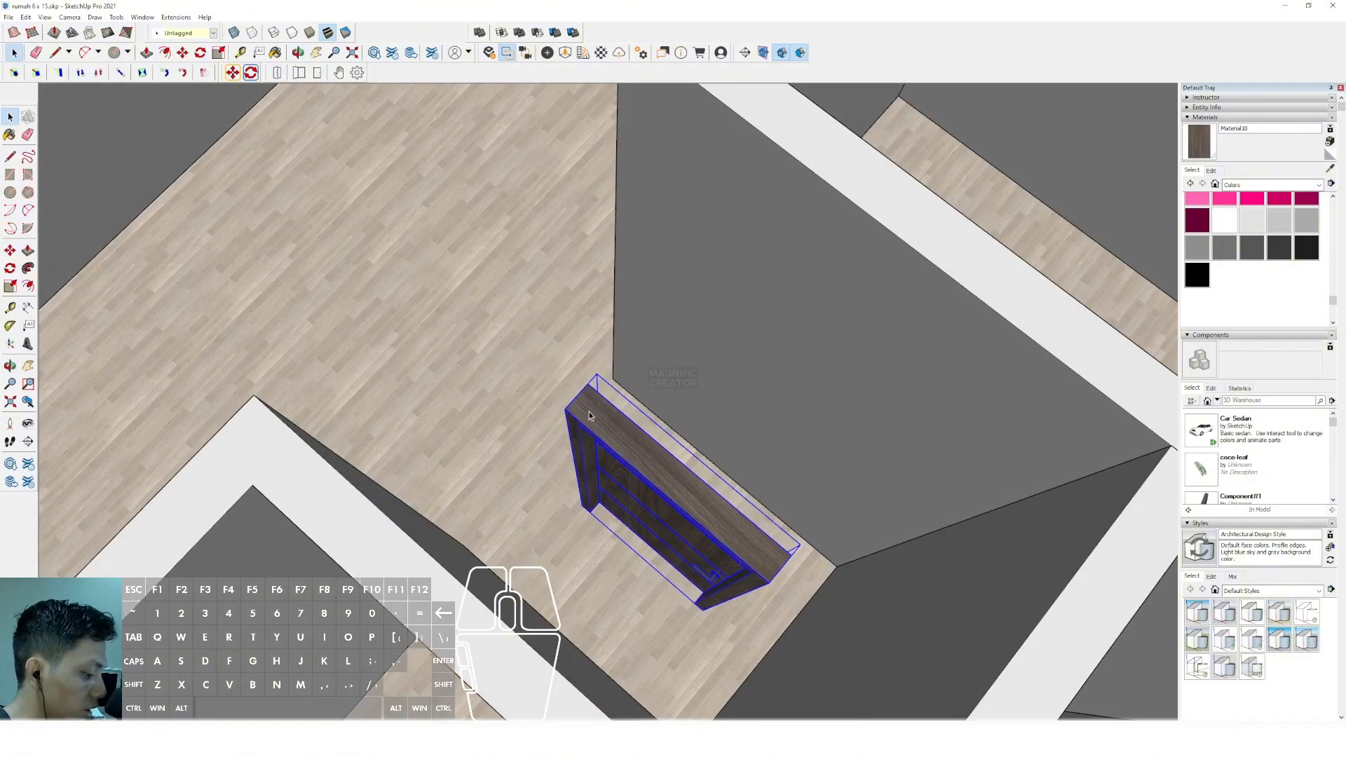
click(585, 398)
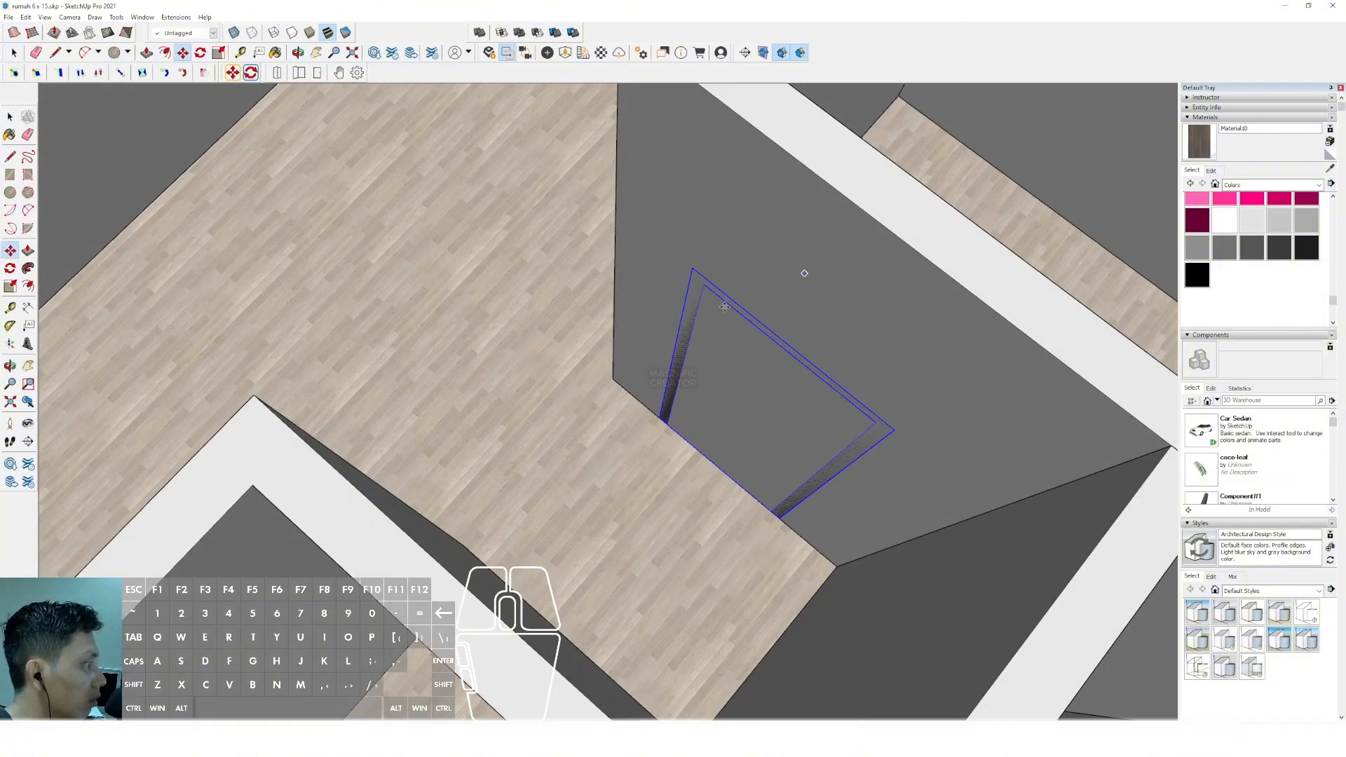
scroll(724, 307, down, 2)
shift+middle_drag(724, 307, 1024, 393)
click(661, 368)
shift+click(811, 150)
key(space)
Open the middle bedroom's wall group and draw a rectangle over the door frame's outline on the passage wall.
scroll(637, 389, down, 2)
middle_drag(649, 414, 722, 310)
triple_click(722, 310)
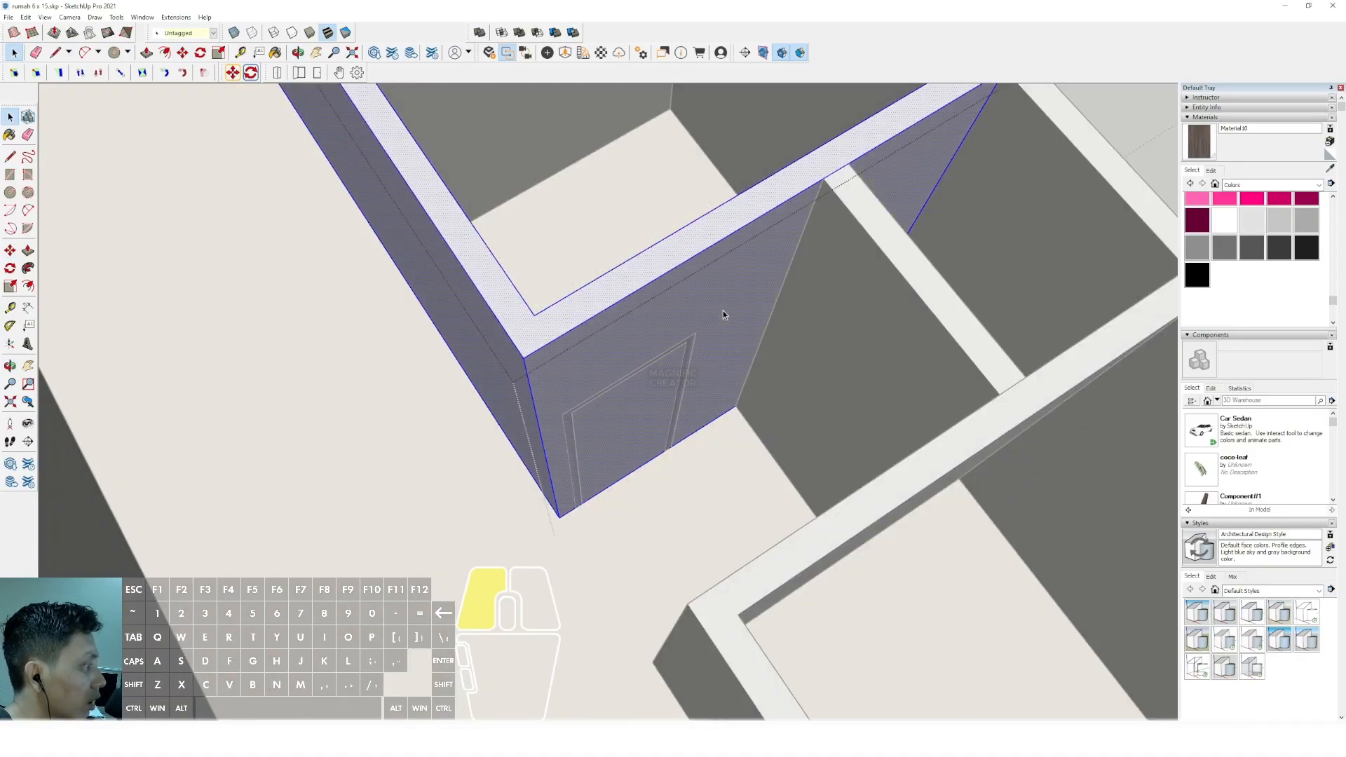
scroll(701, 321, up, 1)
click(696, 335)
scroll(520, 508, up, 2)
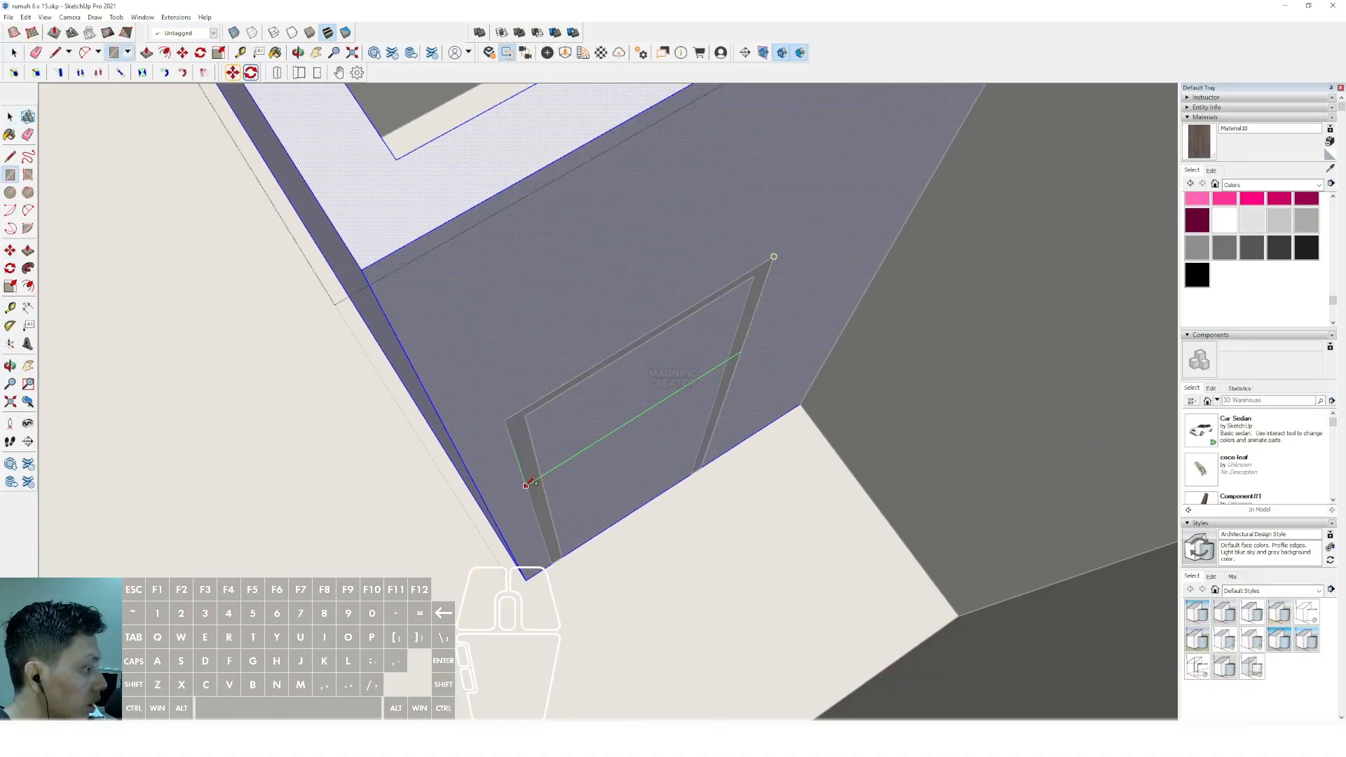
shift+click(602, 588)
key(space)
Push the door-shaped face through the middle bedroom's passage wall to cut the opening, and leave the wall group.
middle_drag(603, 547, 634, 481)
key(comma)
key(p)
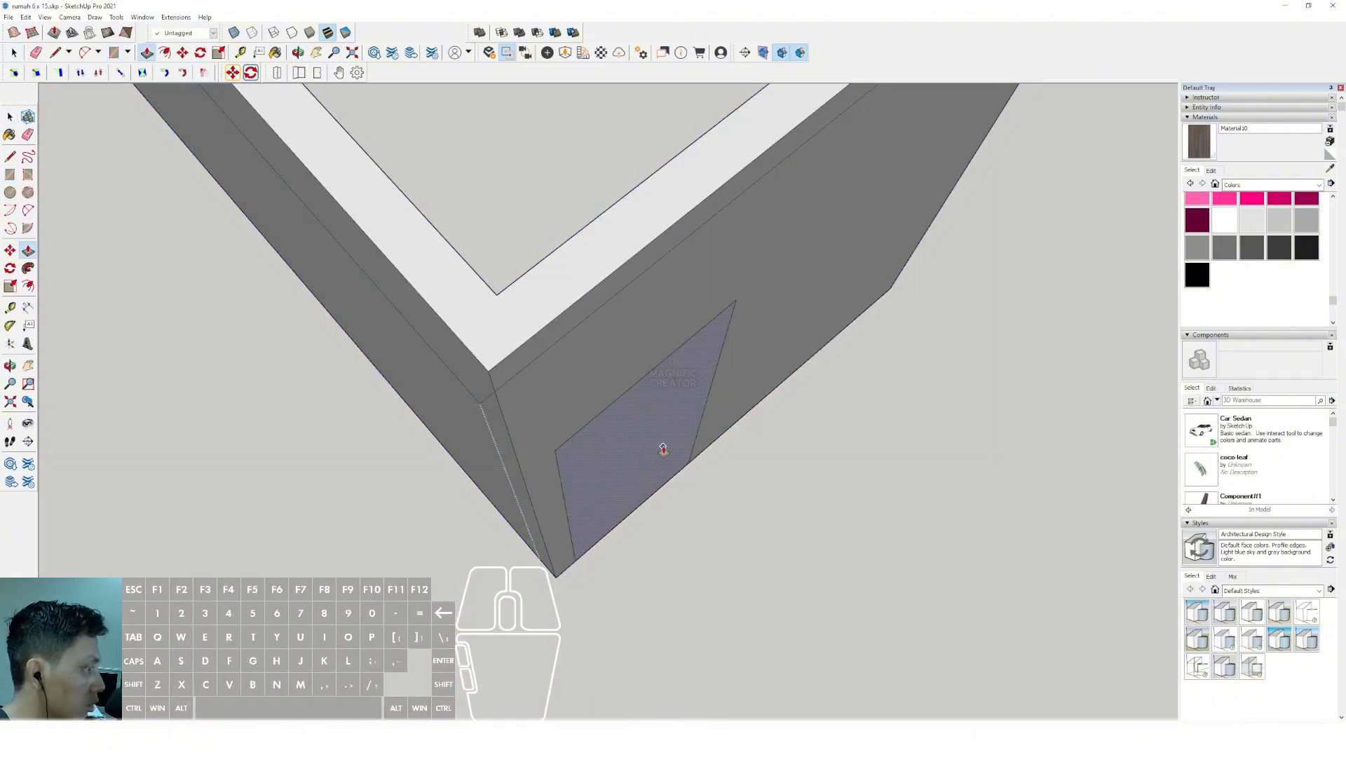
click(662, 449)
click(615, 443)
key(space)
scroll(621, 456, down, 4)
click(927, 160)
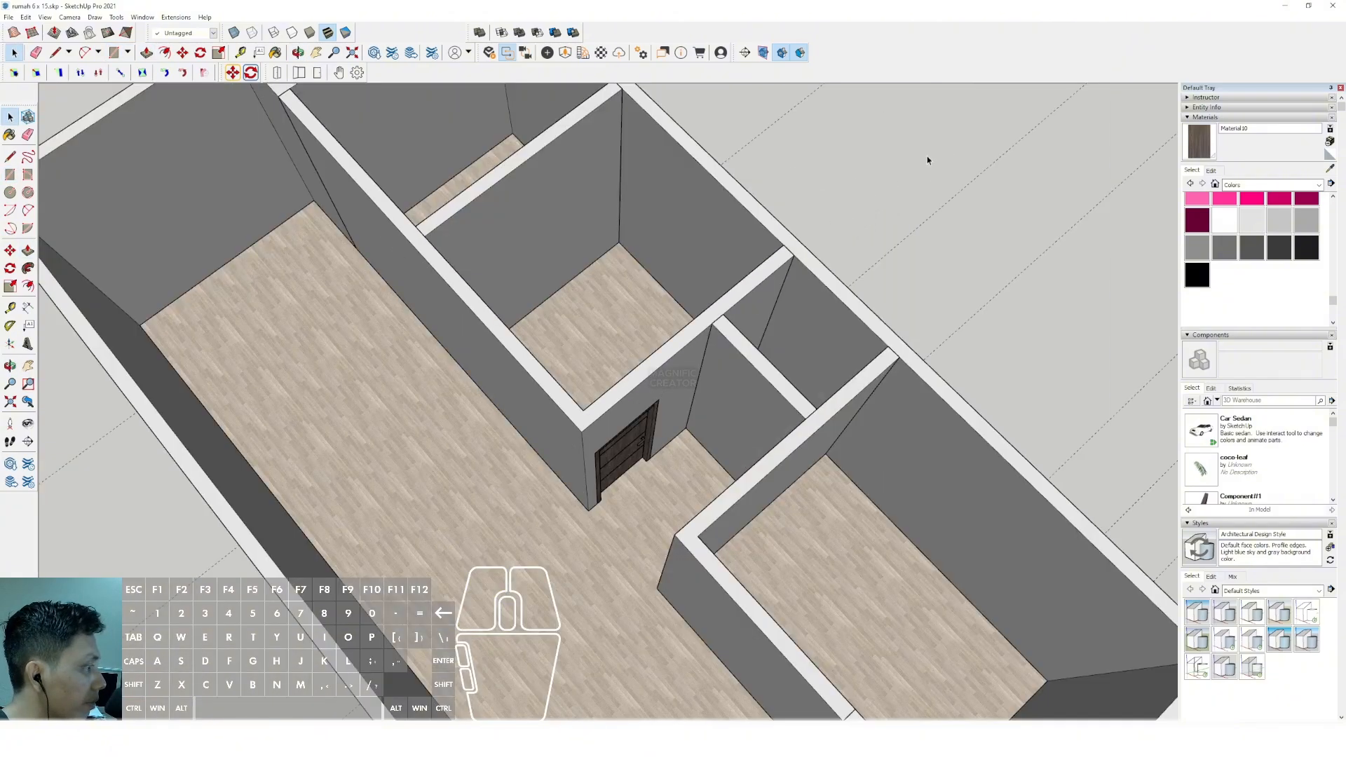
Copy the middle bedroom's door across the passage toward the front bedroom's wall.
scroll(690, 392, down, 2)
middle_drag(691, 403, 851, 459)
scroll(850, 459, up, 2)
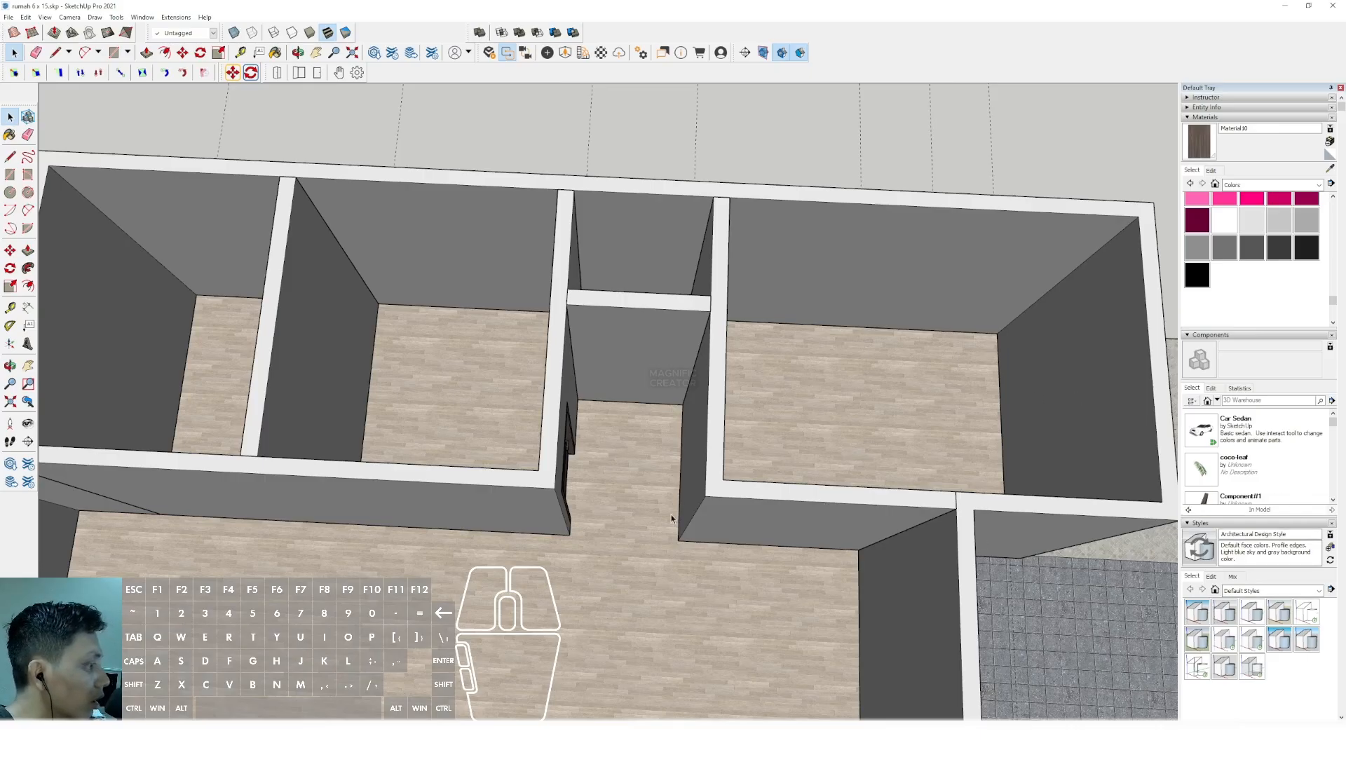
scroll(605, 463, up, 3)
middle_drag(503, 456, 573, 503)
key(m)
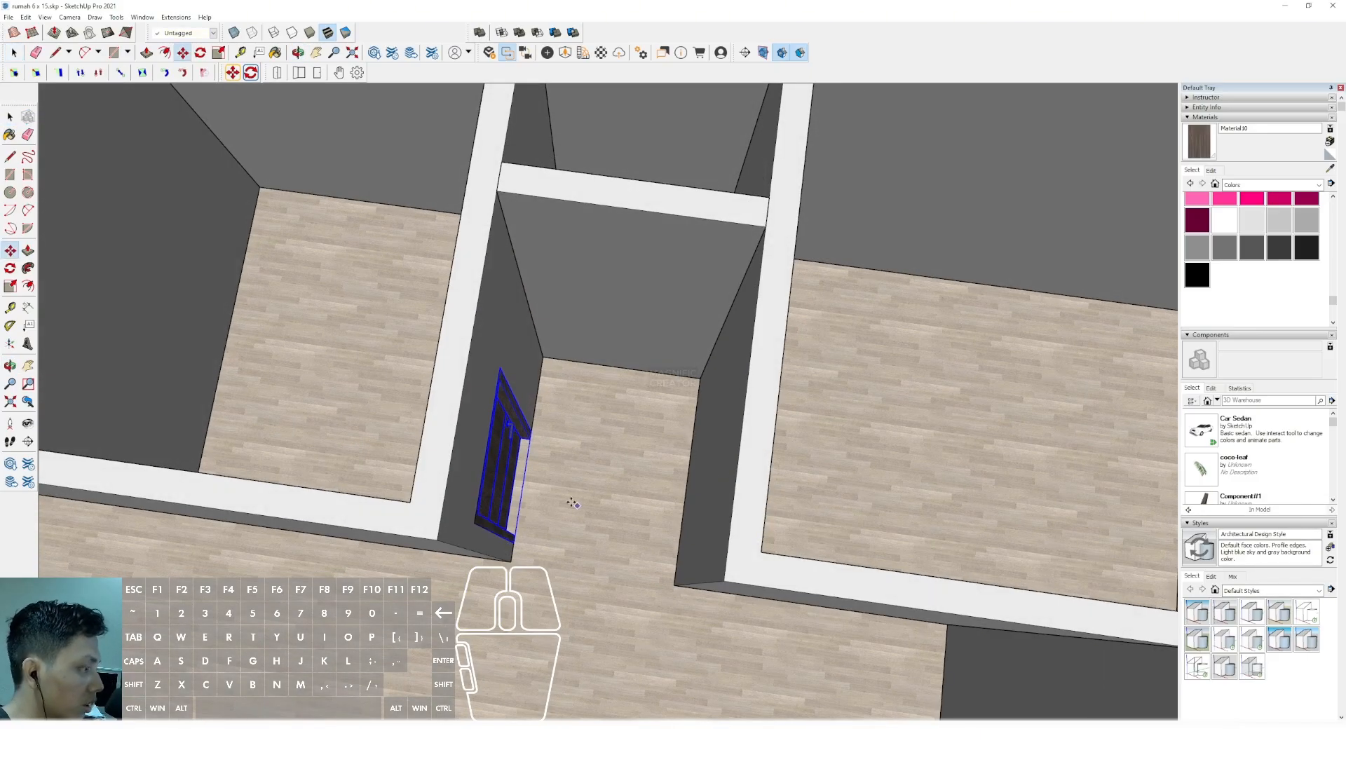
click(540, 471)
key(ctrl)
click(654, 491)
key(space)
Flip the copied door along its component axes so it suits the front bedroom's passage wall.
mouse_move(653, 491)
middle_down()
mouse_move(684, 458)
mouse_move(664, 476)
middle_up()
right_click(672, 460)
mouse_move(703, 659)
click(817, 659)
right_click(673, 465)
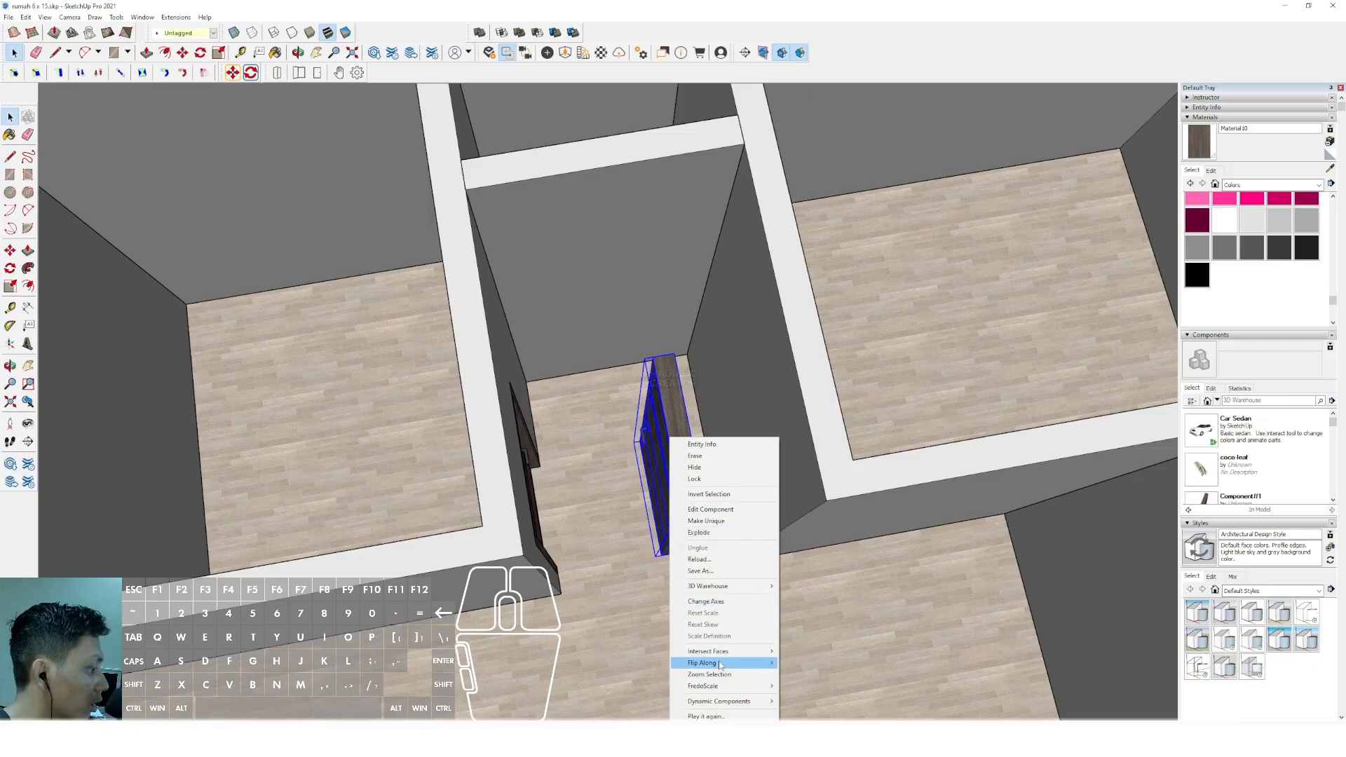
mouse_move(703, 661)
click(817, 662)
Move the flipped door into the front bedroom's passage wall near its outer corner, with the frame within the wall thickness.
middle_drag(723, 565, 720, 522)
click(715, 504)
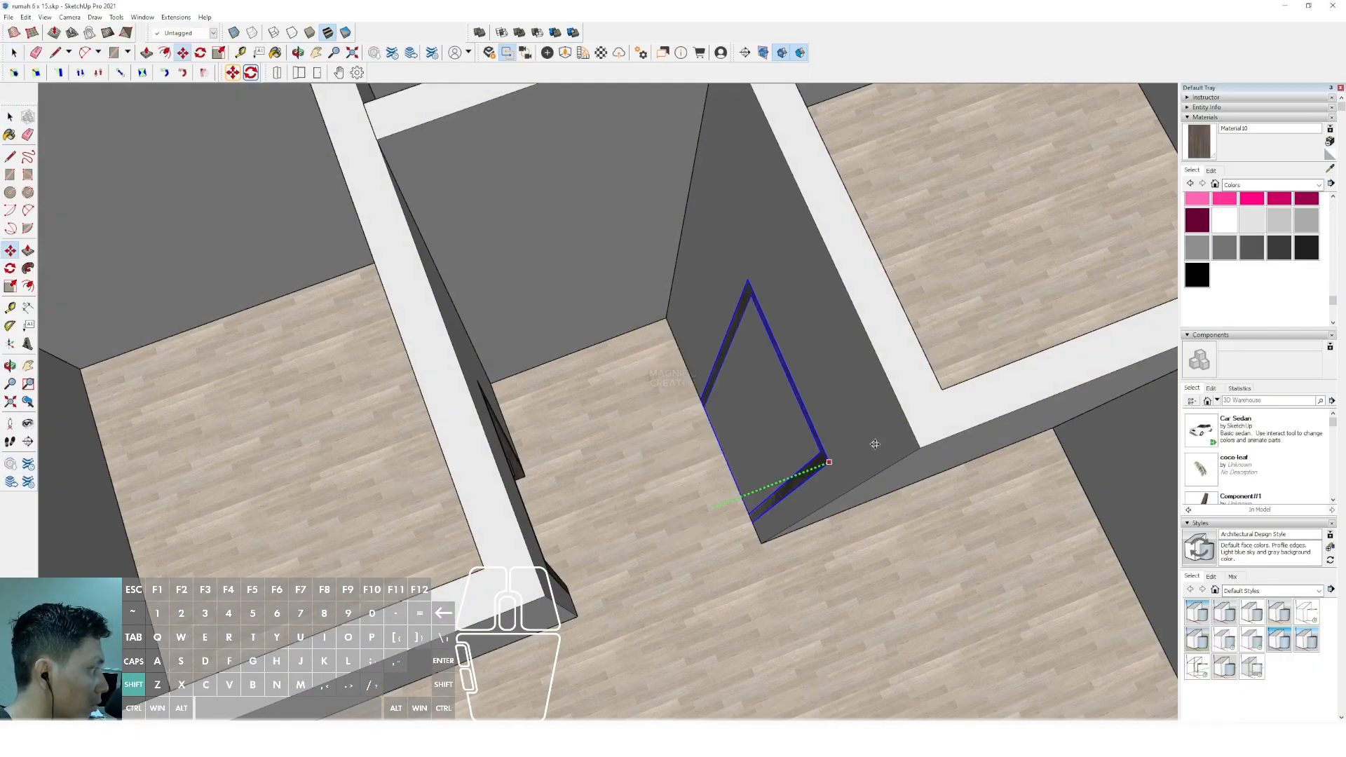
shift+click(882, 441)
key(space)
Open the front bedroom's wall group and draw a rectangle matching the door frame's outline on the passage wall.
middle_drag(881, 441, 864, 344)
scroll(864, 343, up, 1)
click(751, 302)
double_click(751, 301)
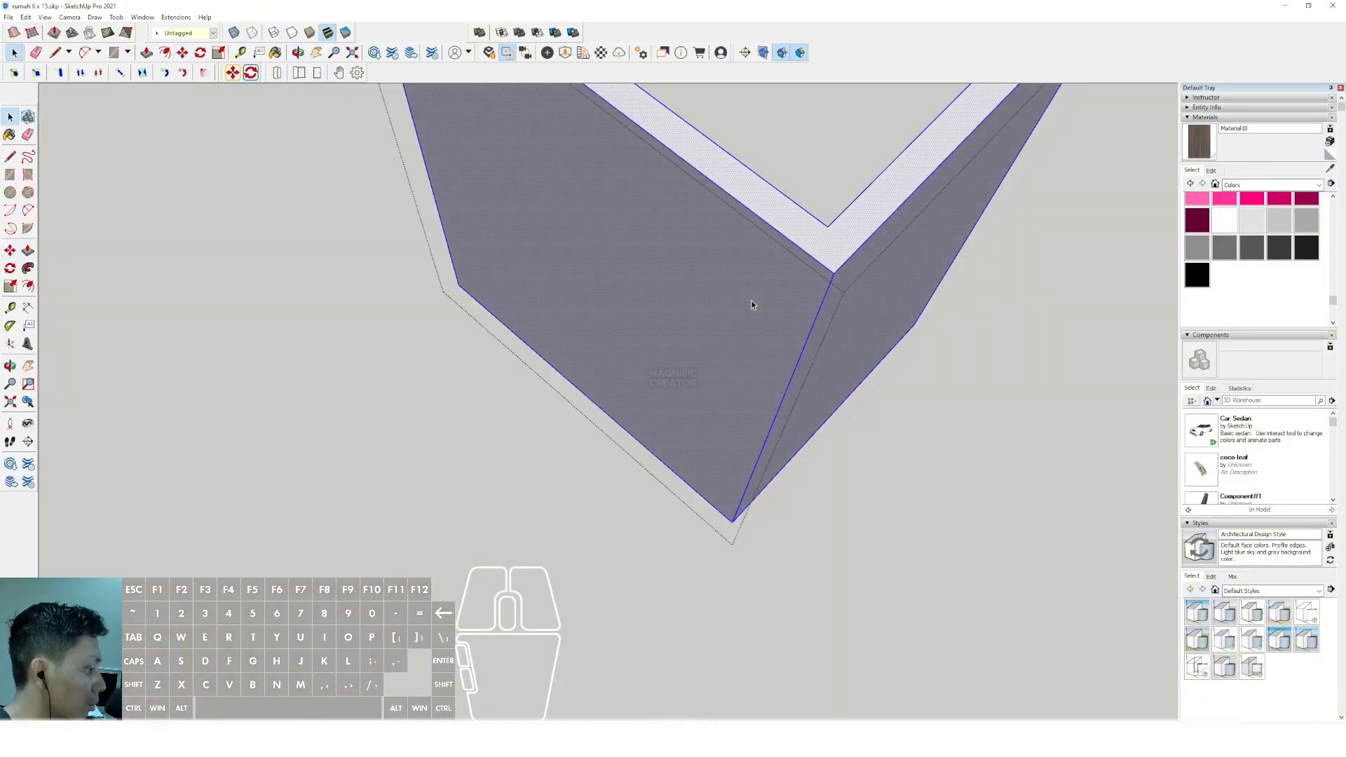
scroll(767, 365, up, 2)
scroll(611, 427, up, 1)
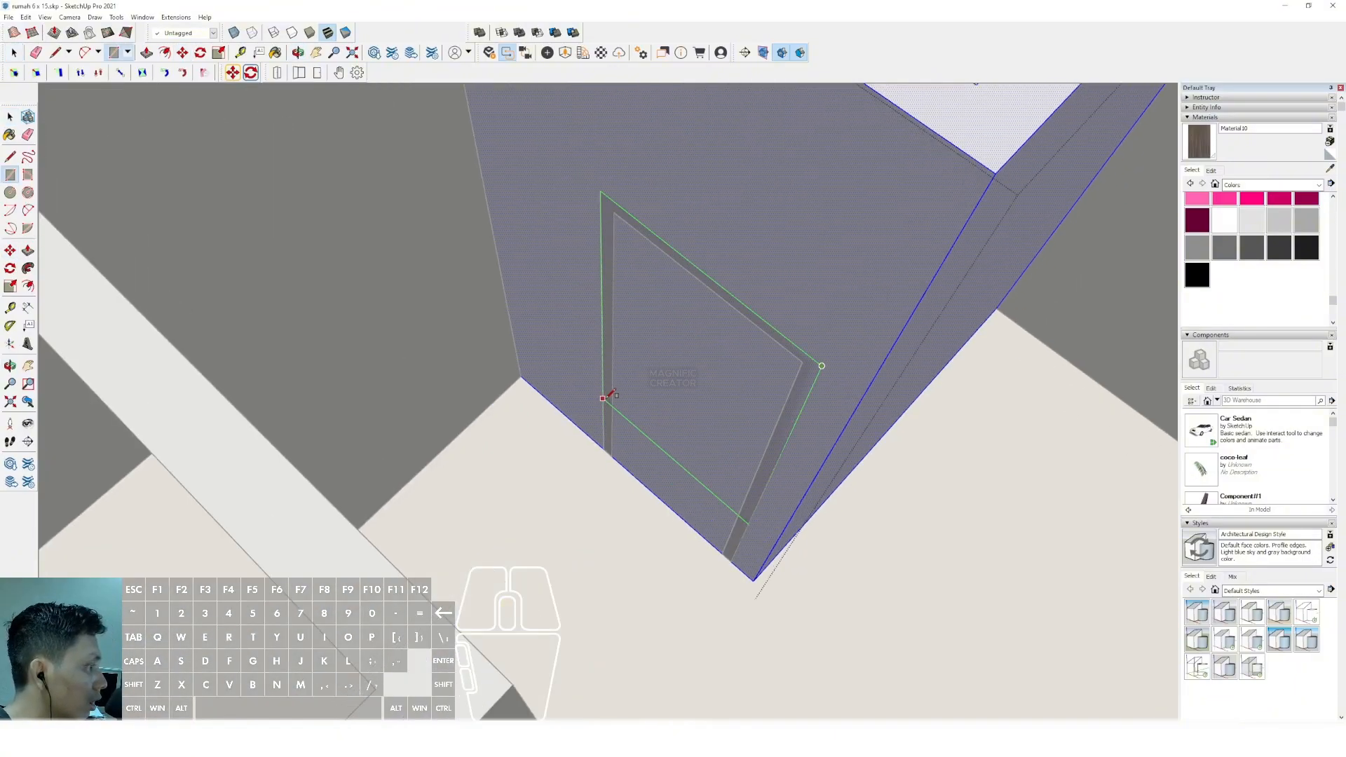
shift+click(589, 484)
key(space)
Cut the door-shaped opening through the front bedroom's passage wall and leave the wall group.
scroll(652, 442, down, 3)
key(h)
click(645, 434)
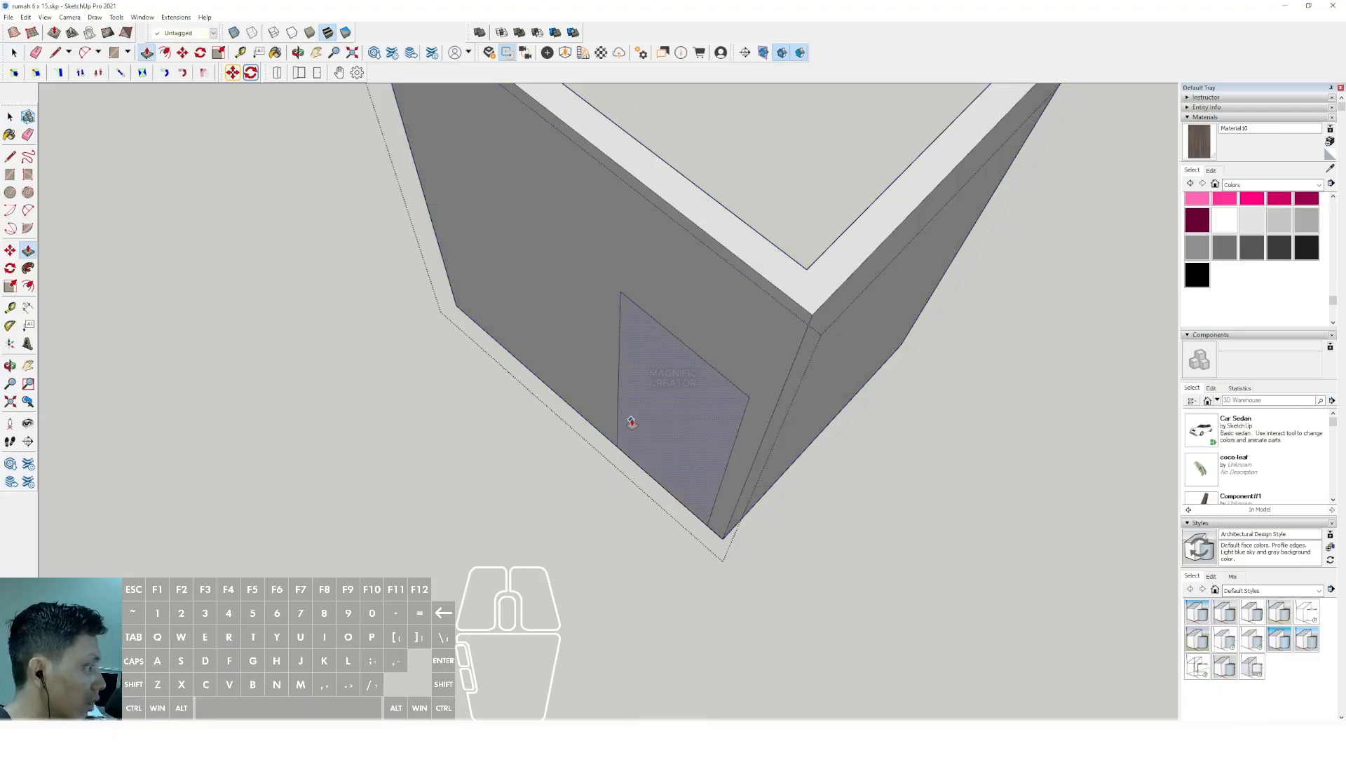
key(Delete)
scroll(901, 424, down, 3)
click(900, 424)
scroll(743, 408, down, 2)
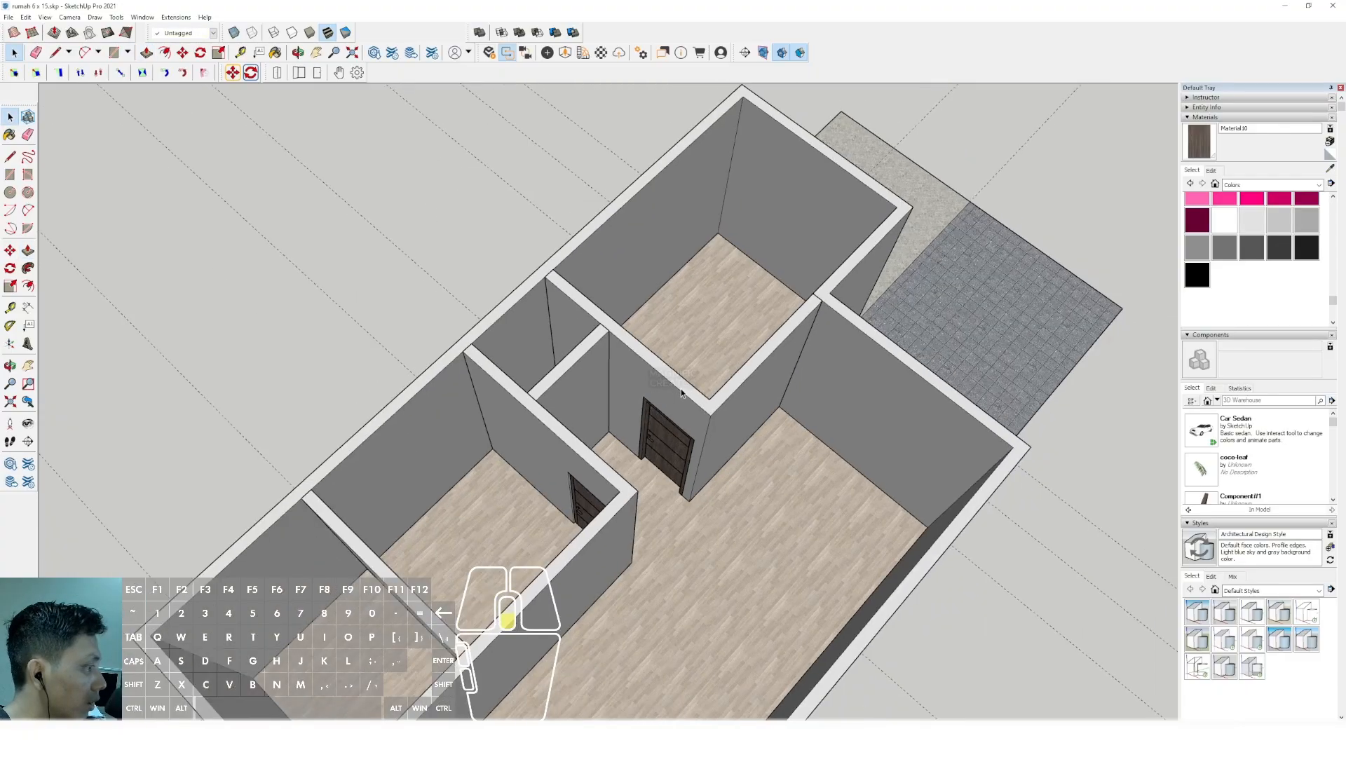
Copy the middle bedroom's door into the large living area in front of the rear room's long wall.
middle_drag(743, 408, 526, 364)
scroll(687, 427, up, 1)
shift+middle_drag(687, 424, 524, 412)
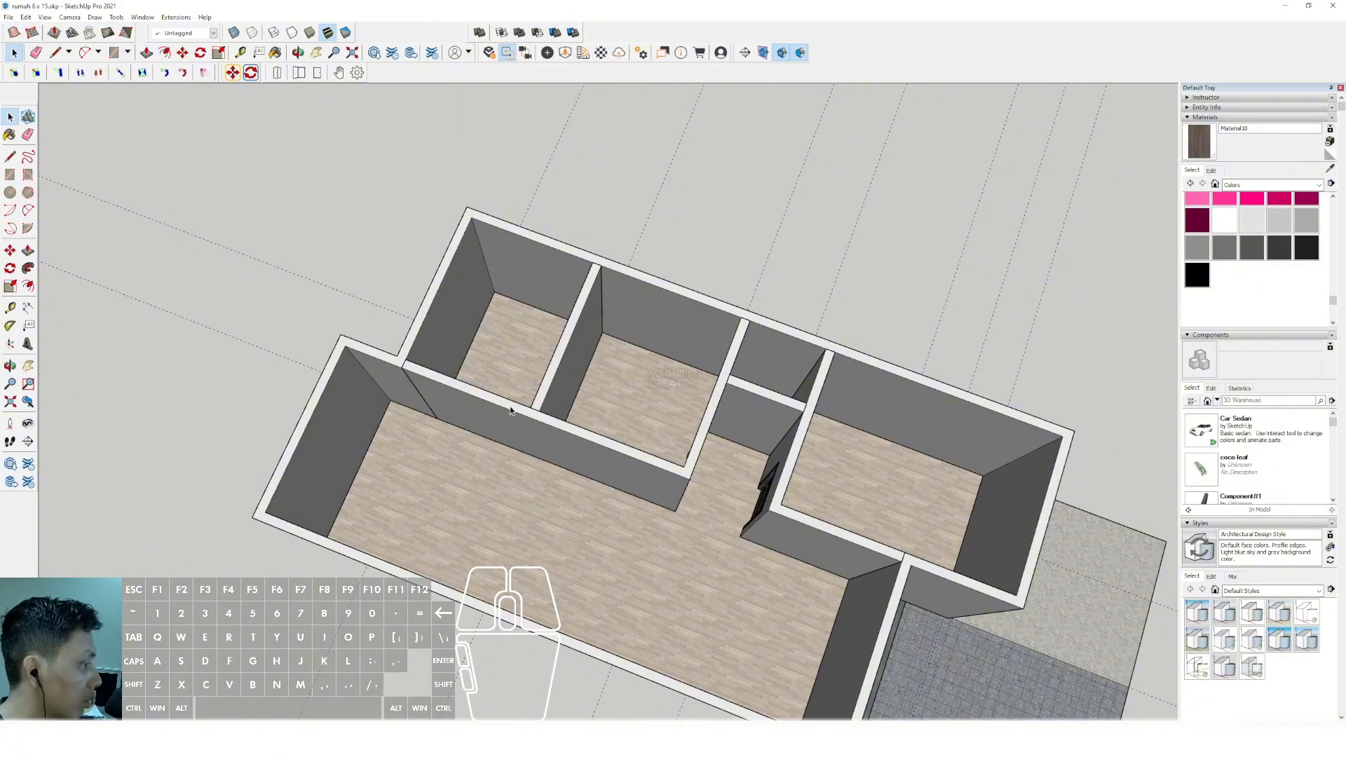
scroll(524, 410, up, 3)
scroll(651, 433, down, 2)
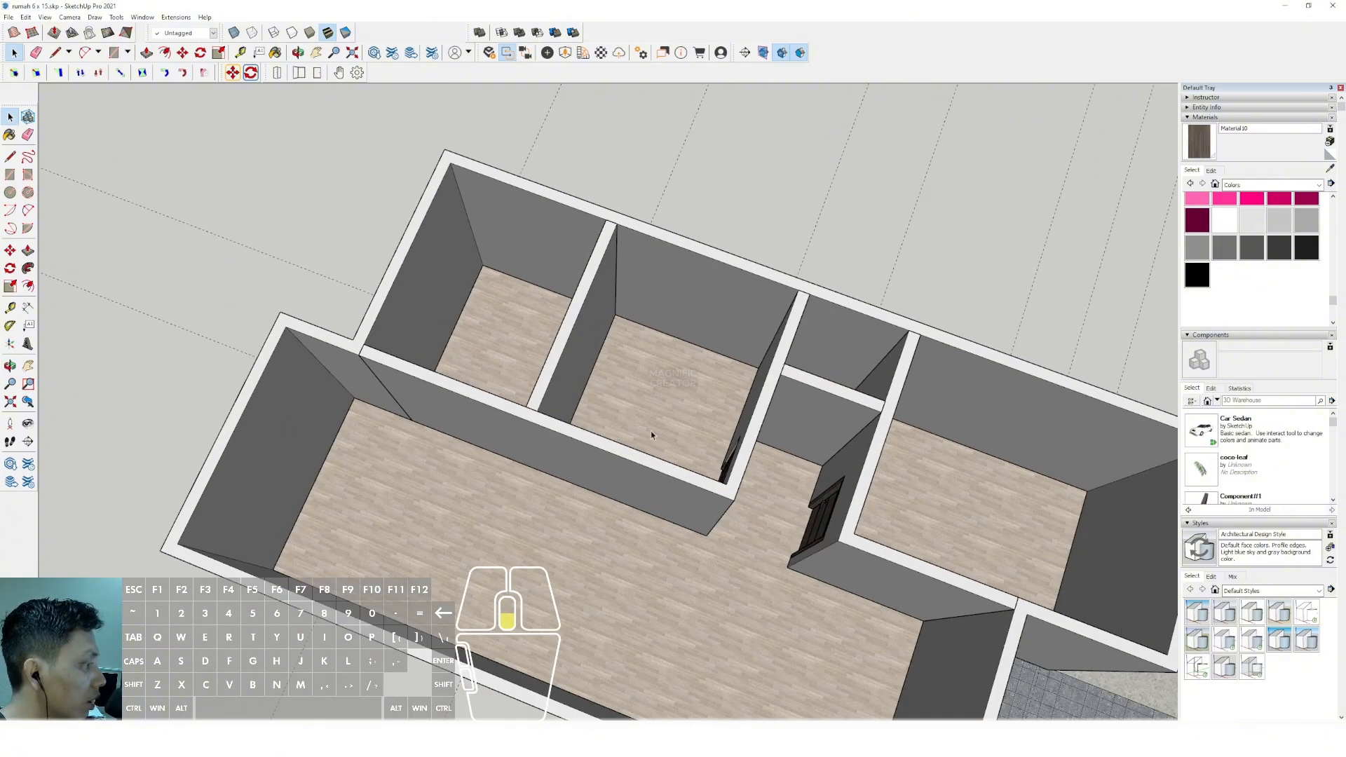
middle_drag(650, 433, 565, 407)
scroll(572, 423, up, 4)
click(572, 423)
scroll(572, 421, up, 2)
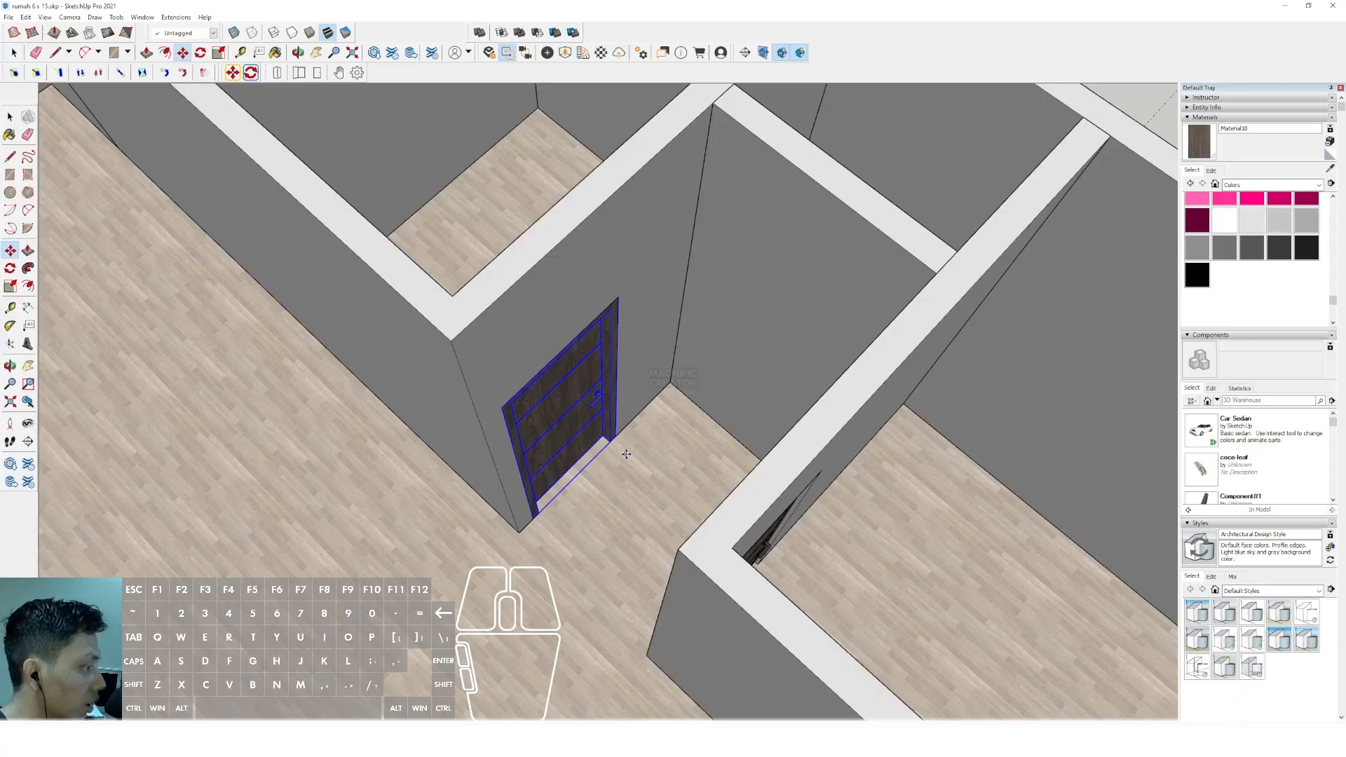
key(ctrl)
click(626, 454)
scroll(552, 509, down, 3)
shift+middle_drag(281, 386, 571, 486)
click(556, 417)
key(space)
Rotate the copied door parallel to the long wall of the living area.
scroll(556, 416, up, 2)
key(q)
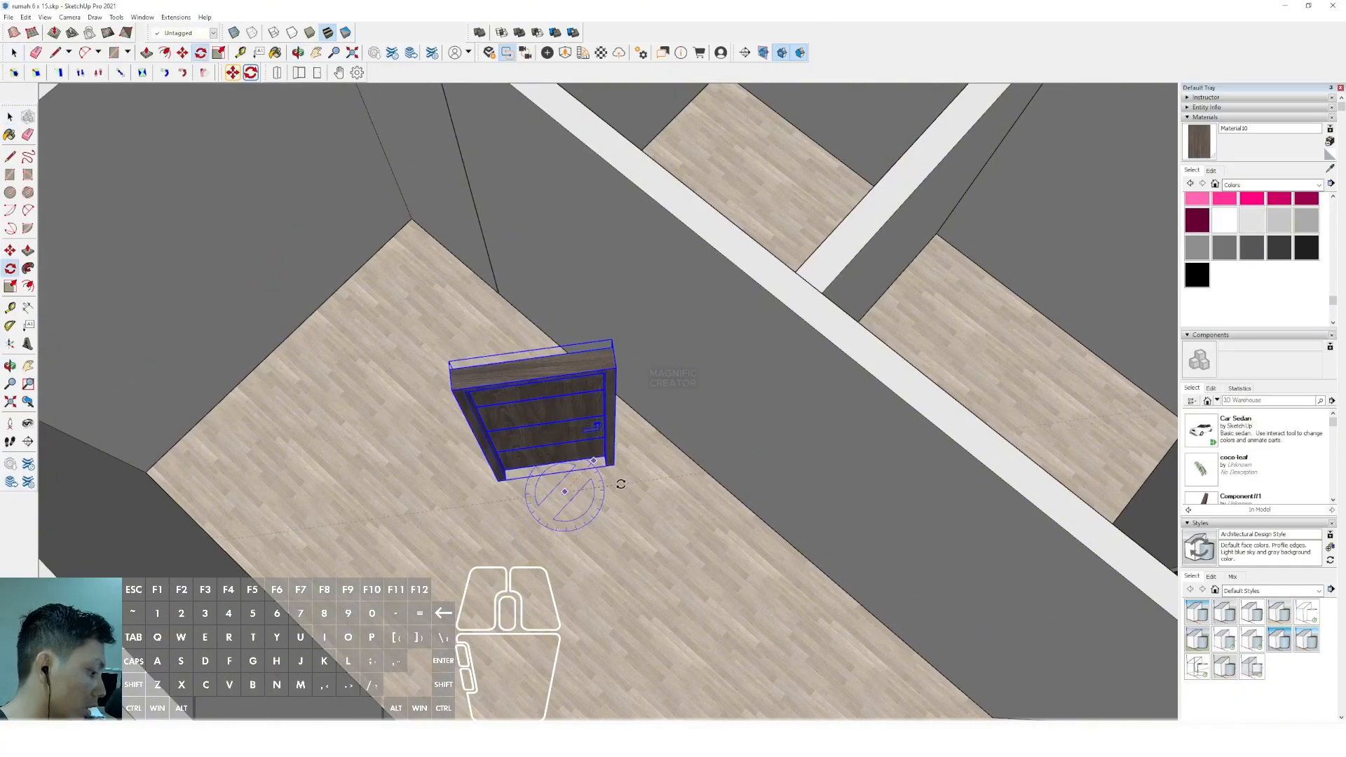
click(617, 481)
key(space)
Move the rotated door up against the rear room's wall facing the living area.
scroll(609, 484, down, 2)
middle_drag(585, 490, 639, 464)
scroll(624, 450, up, 2)
scroll(605, 458, up, 2)
key(m)
click(637, 469)
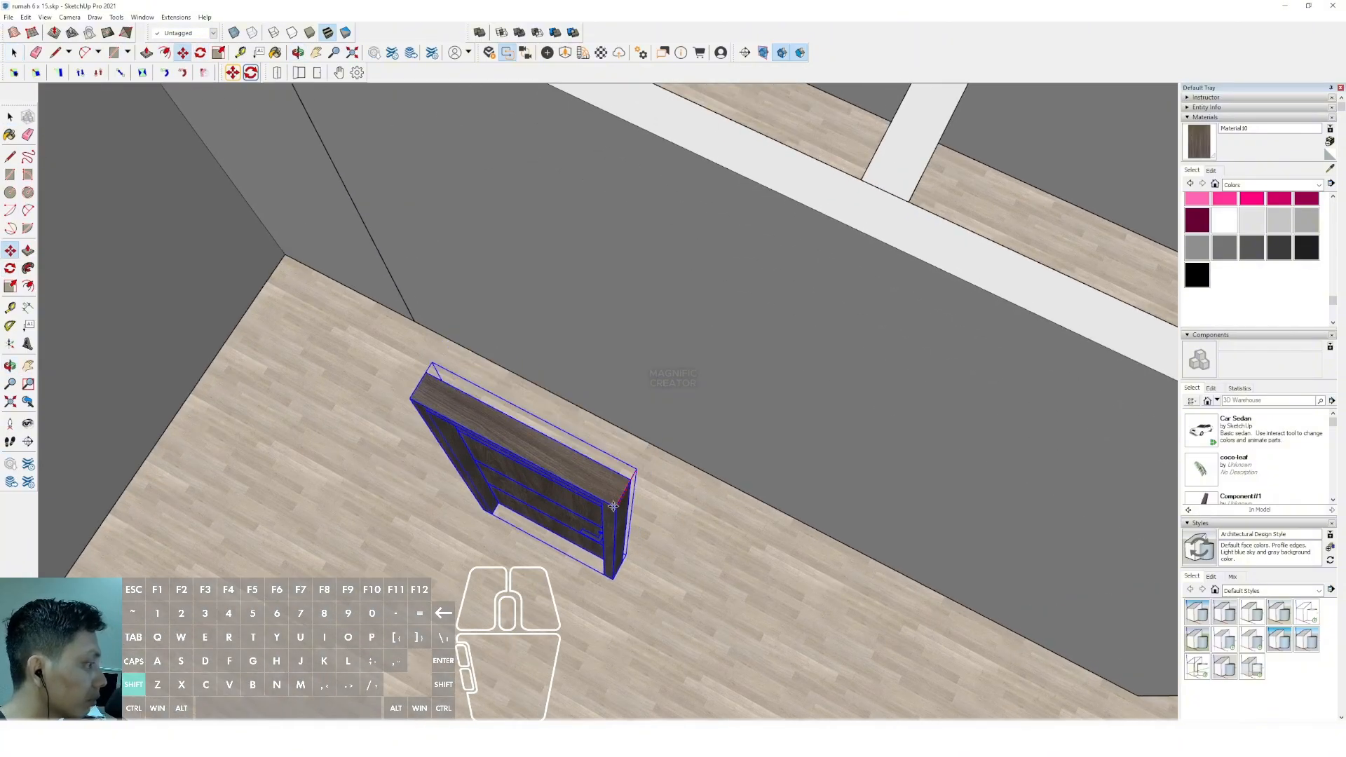
shift+click(817, 251)
middle_drag(816, 251, 664, 460)
click(664, 460)
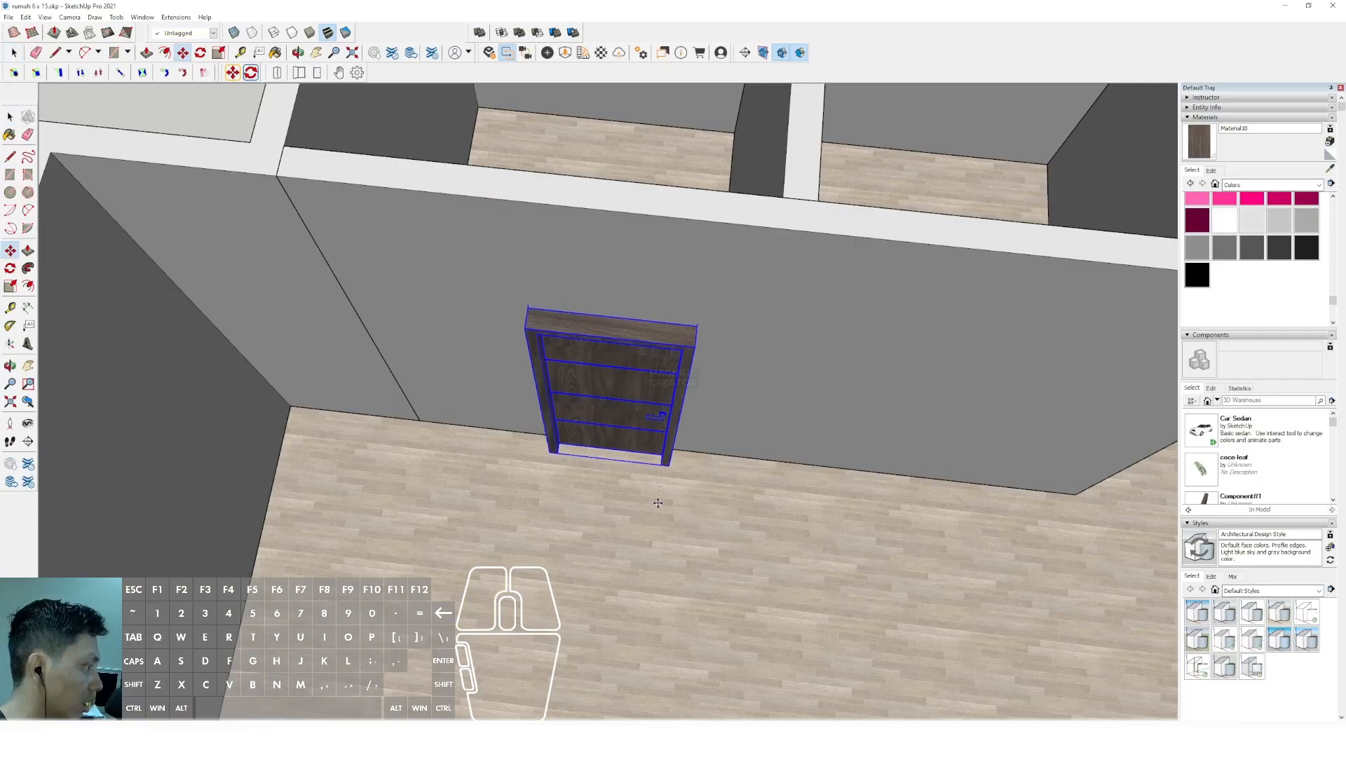
key(space)
Flip the rear room's door along its component axes so the handle sits on the opposite side.
scroll(640, 361, up, 2)
right_click(636, 366)
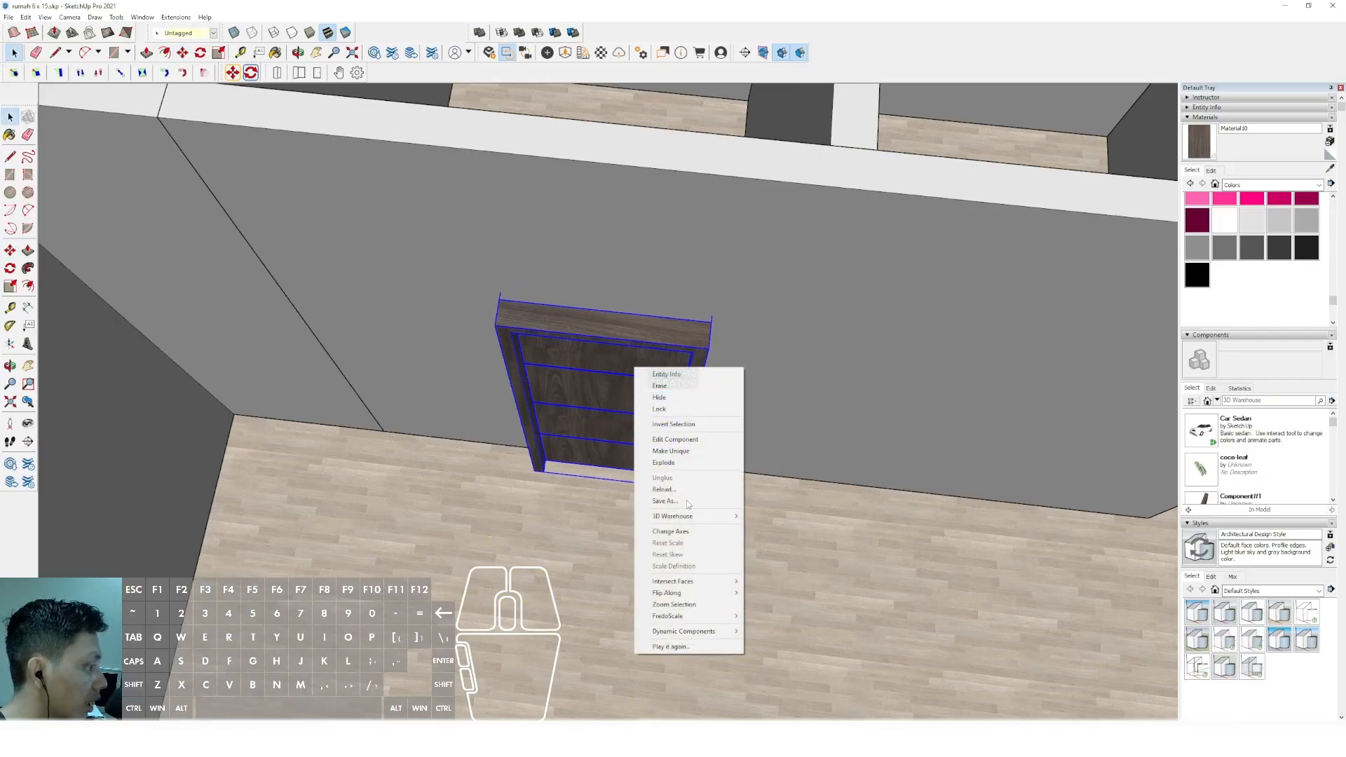
mouse_move(686, 595)
click(774, 599)
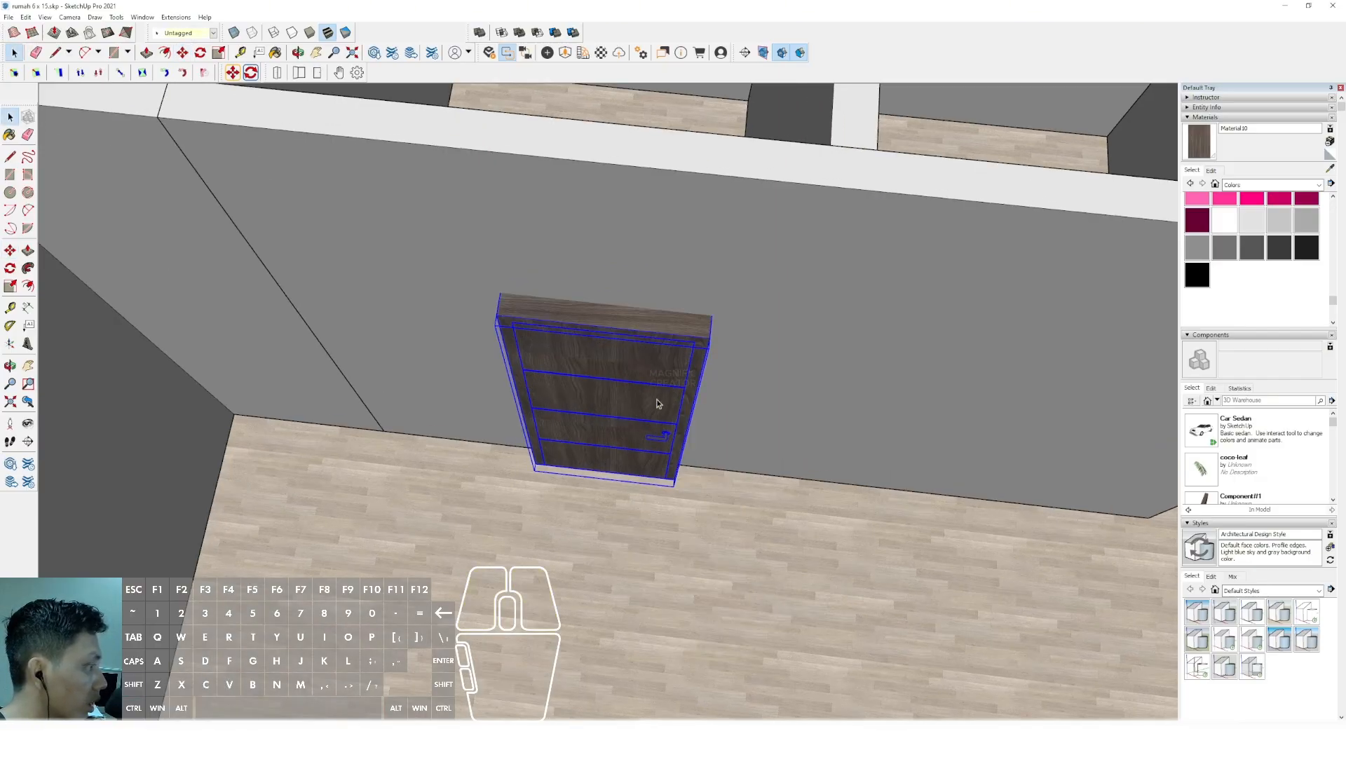
right_click(652, 340)
mouse_move(701, 561)
click(784, 574)
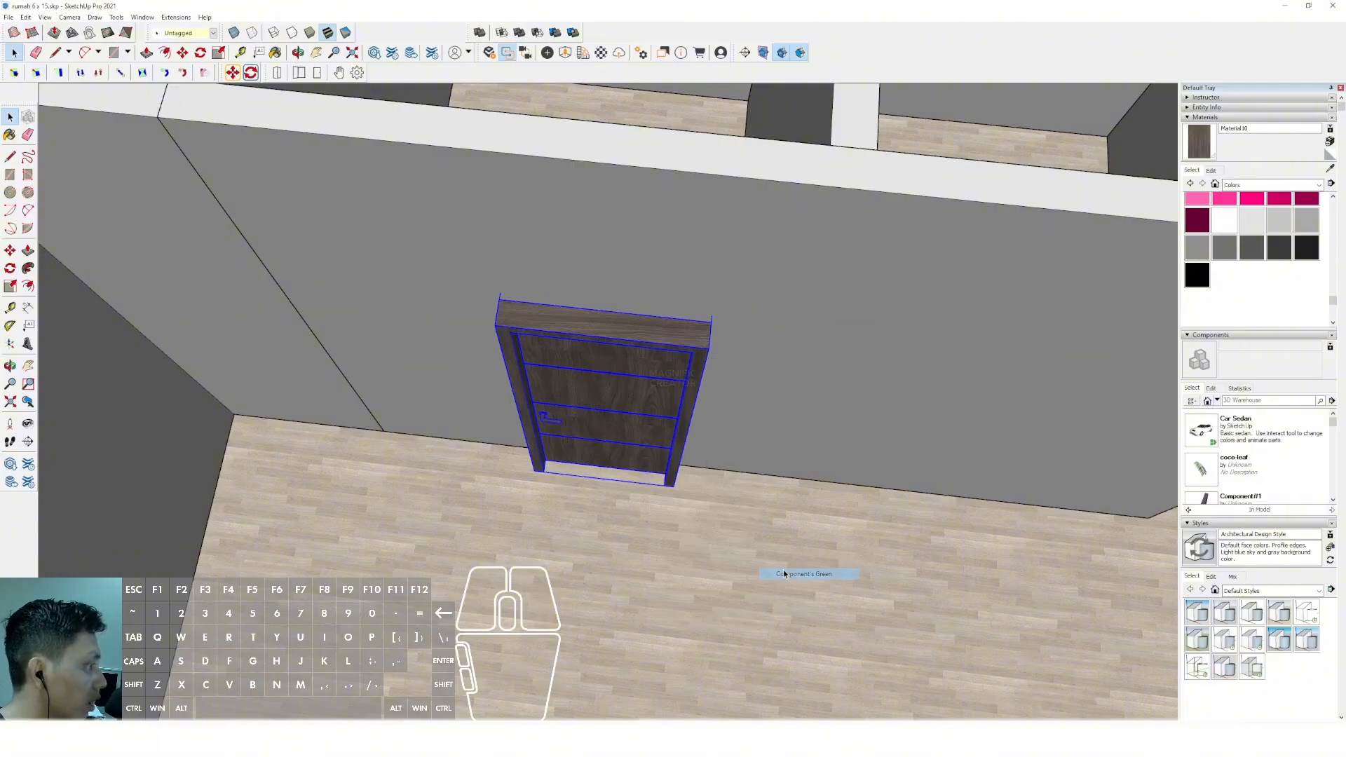
Move the rear room's door into the long wall so the frame sits within the wall thickness.
middle_drag(783, 574, 764, 465)
key(m)
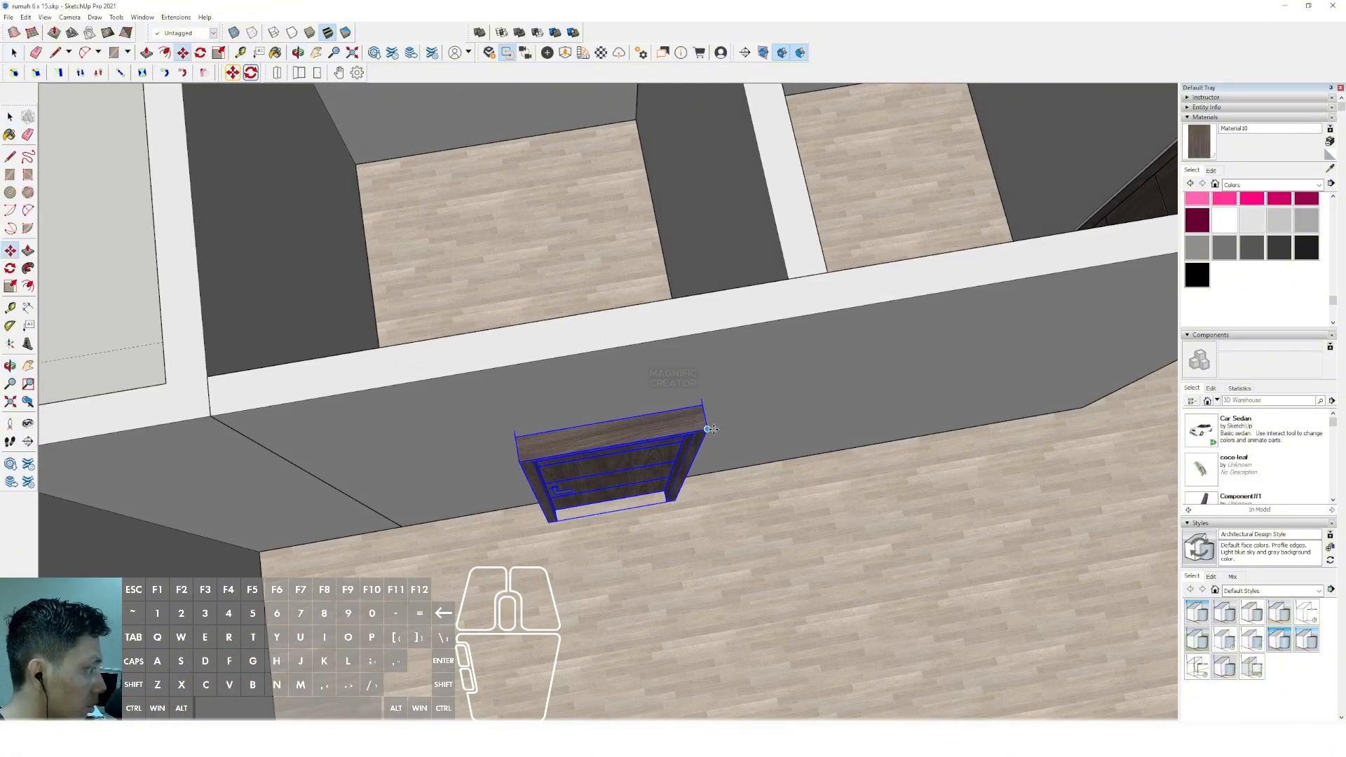
click(706, 428)
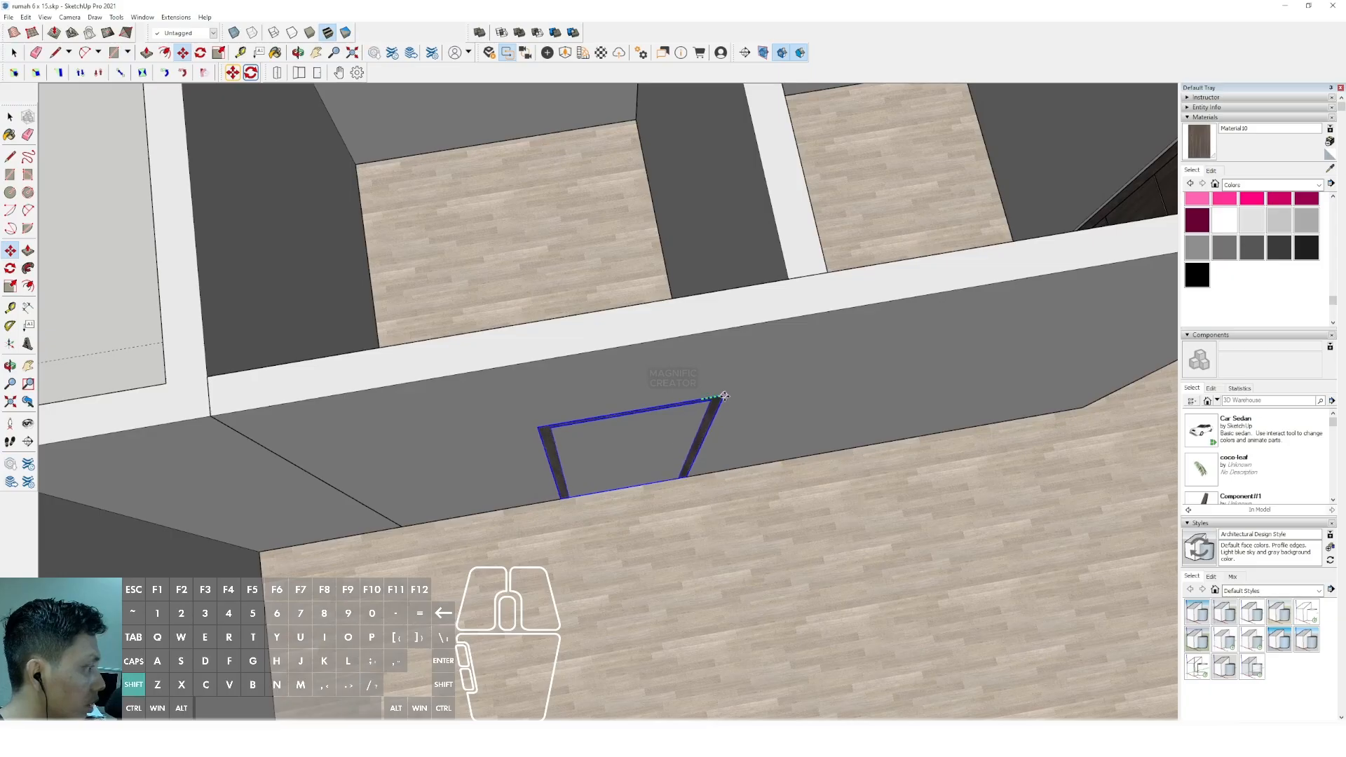
click(751, 390)
key(space)
Open the long wall's group and draw a rectangle over the rear room's door frame outline.
middle_drag(673, 444, 714, 348)
double_click(776, 328)
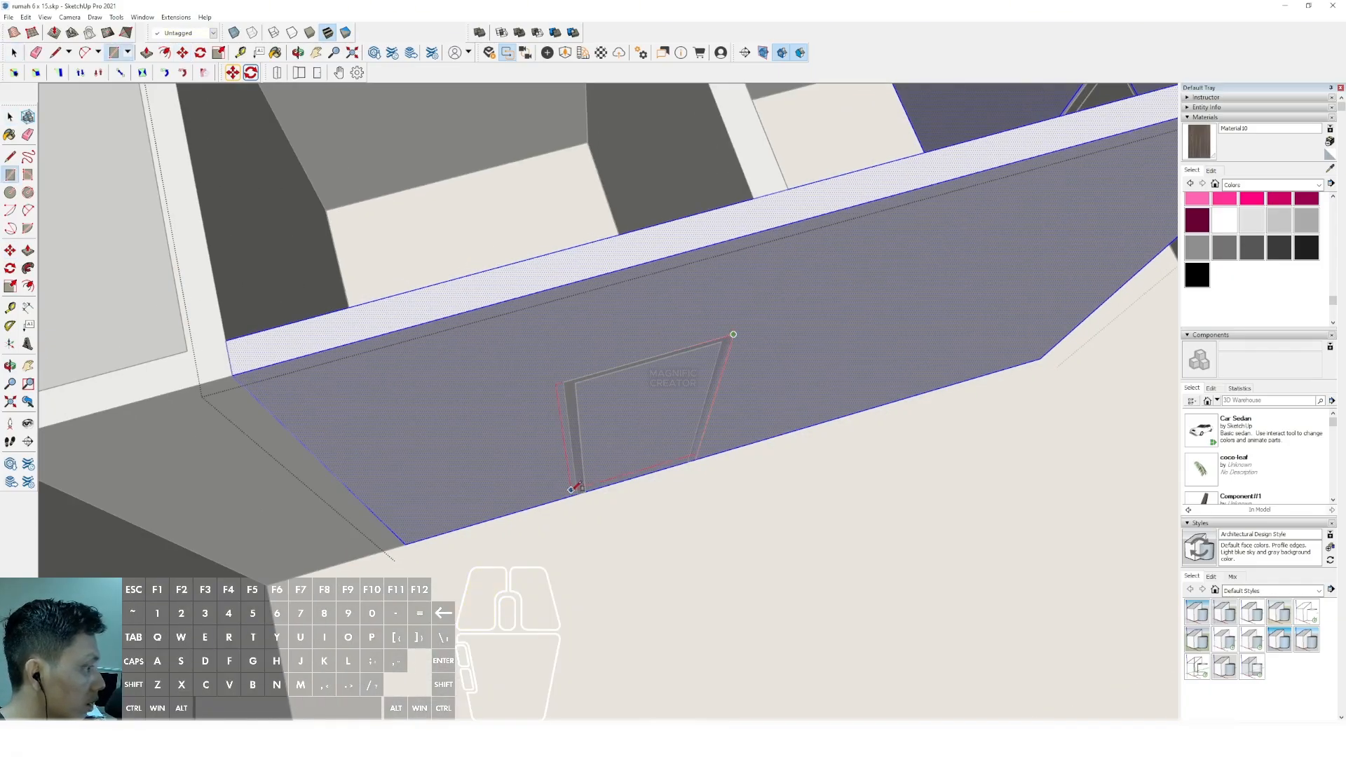
key(space)
Push the door-shaped face through the long wall to cut the rear room's opening.
middle_drag(581, 491, 675, 454)
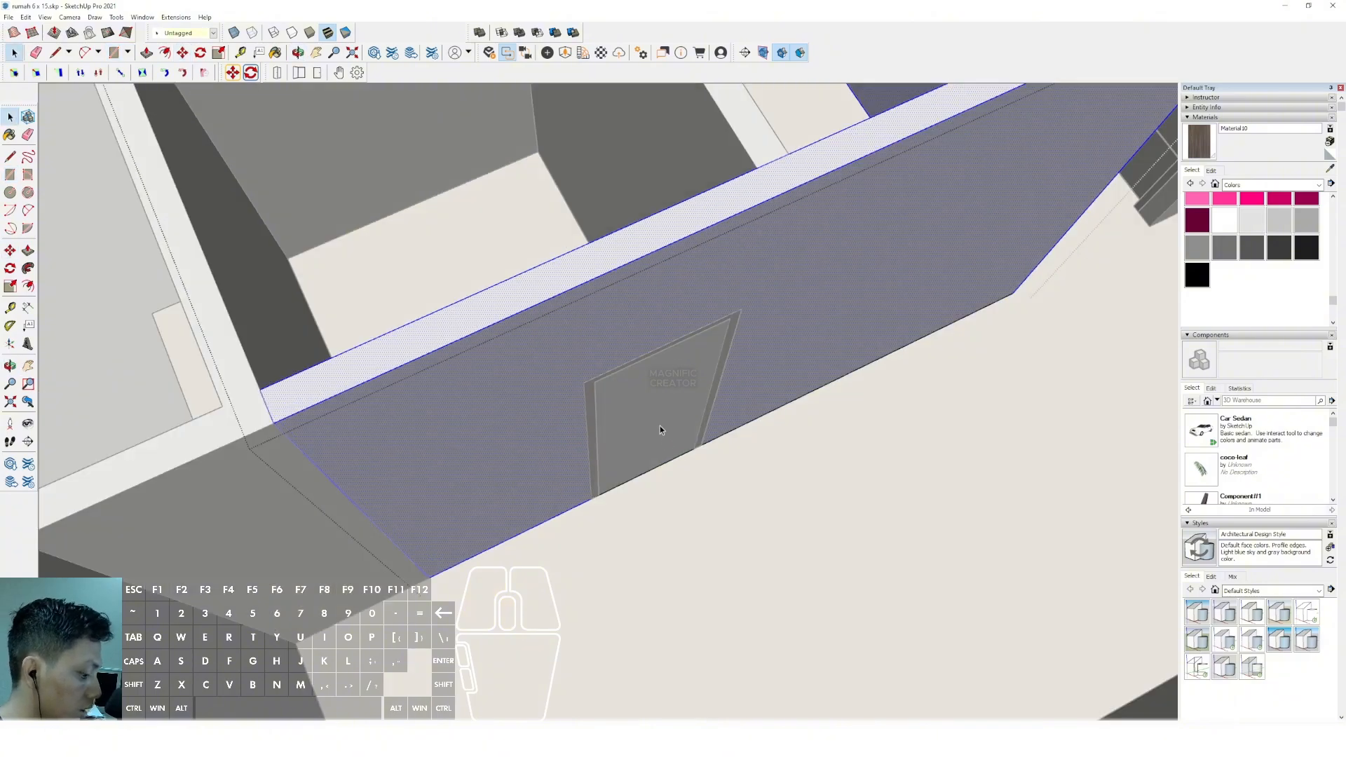
scroll(659, 429, down, 3)
click(659, 419)
key(p)
drag(673, 401, 604, 388)
key(space)
Copy the middle bedroom's door into the passage in front of the small end room.
middle_drag(604, 387, 527, 387)
scroll(670, 372, up, 3)
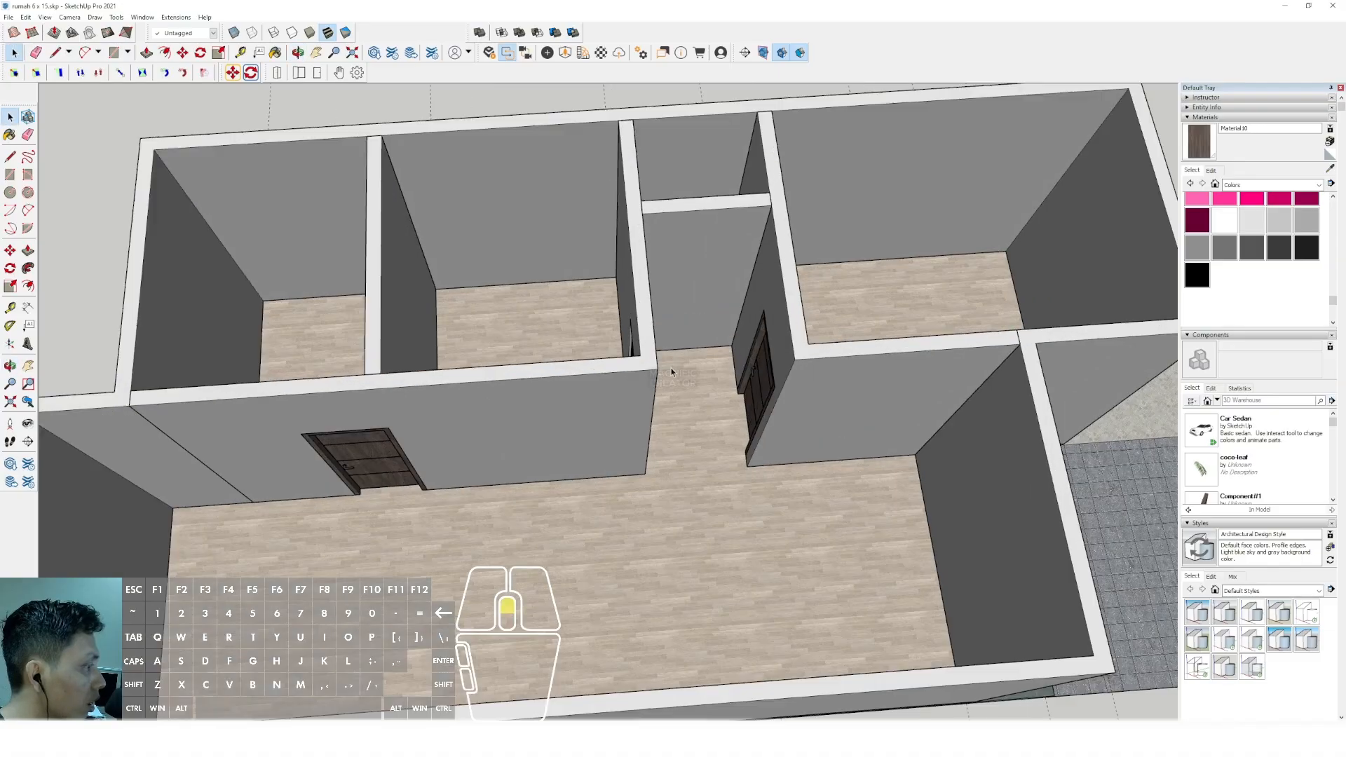
scroll(466, 386, down, 6)
scroll(470, 420, up, 3)
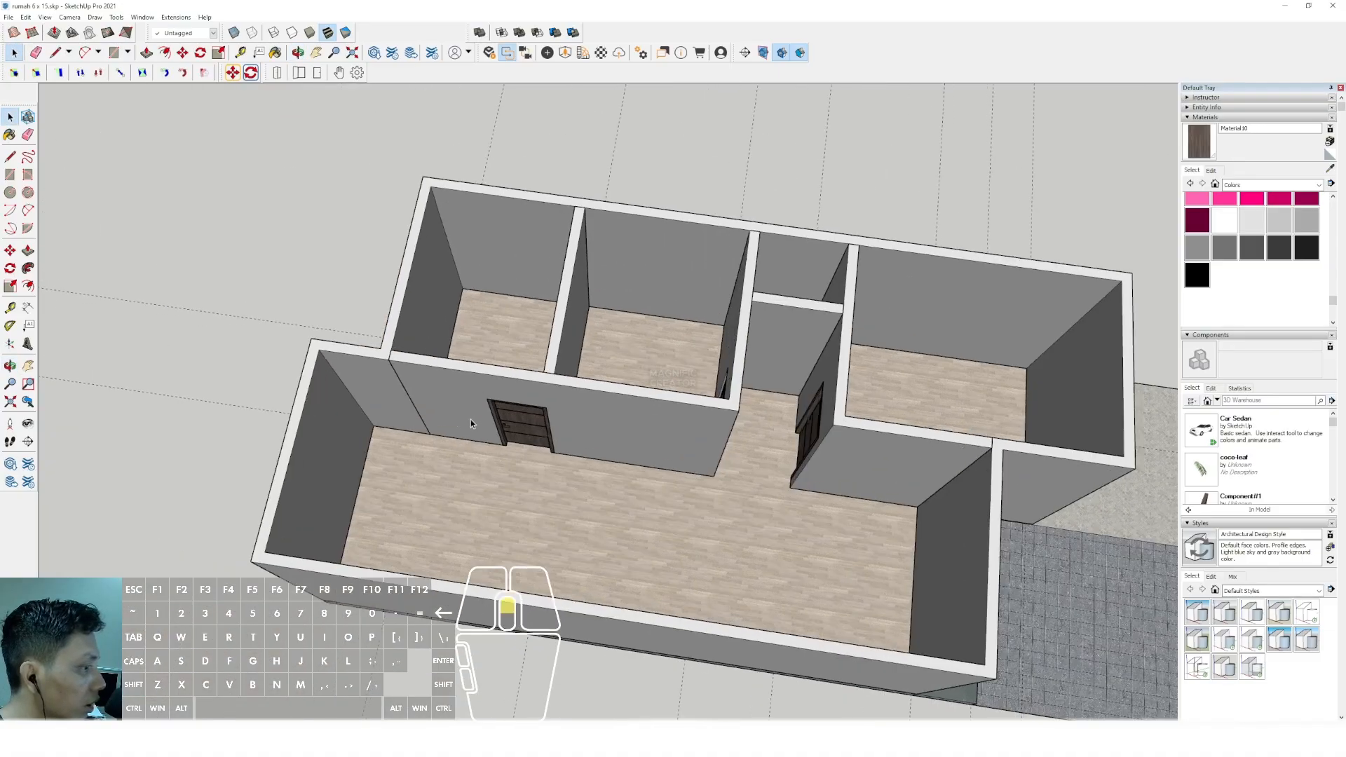
middle_drag(470, 419, 609, 426)
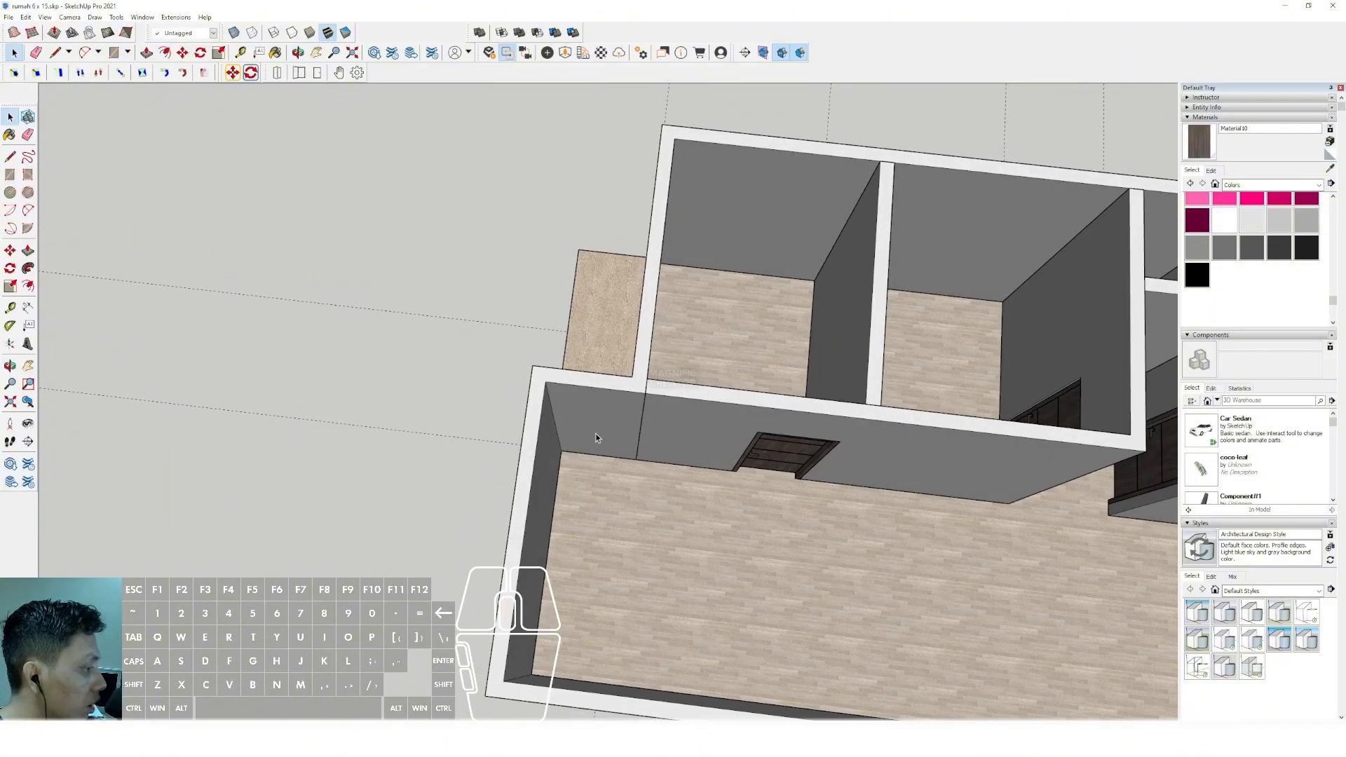
scroll(604, 421, down, 3)
scroll(547, 396, up, 5)
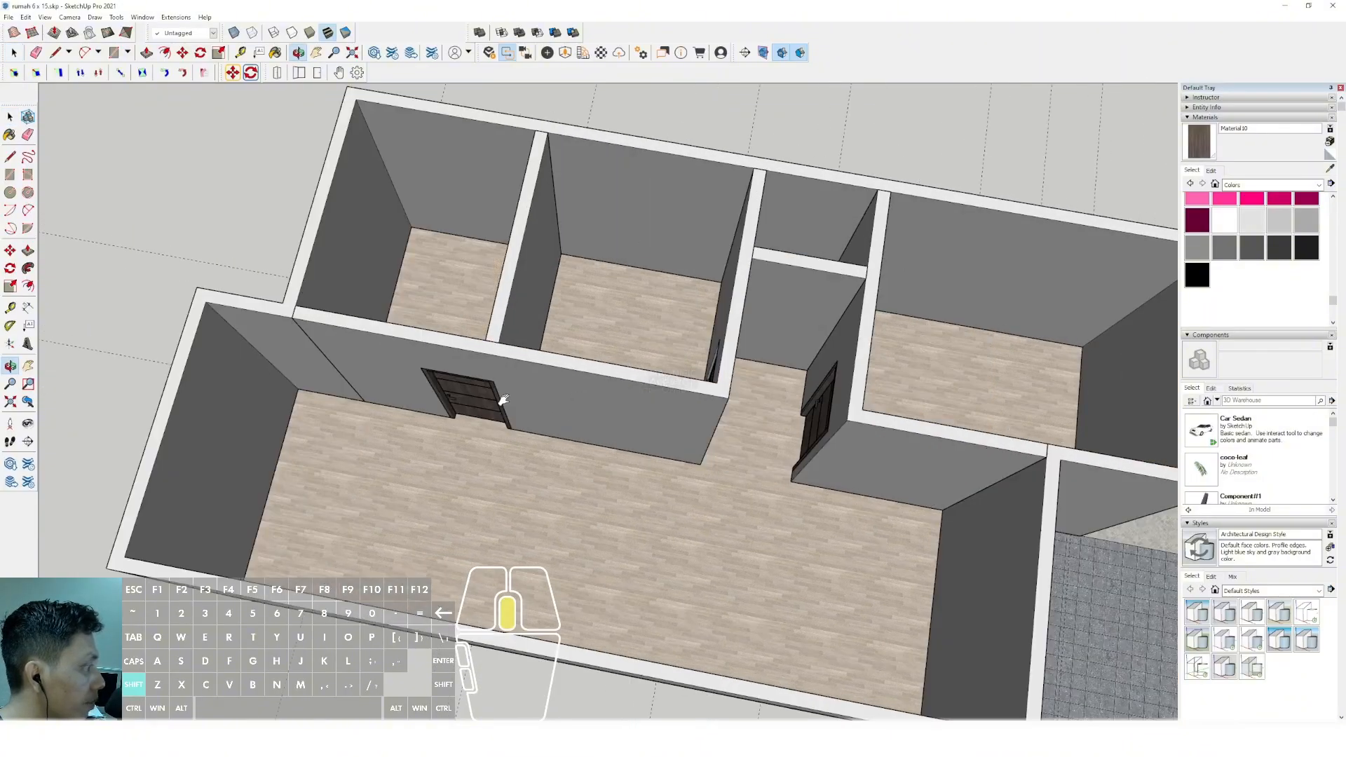
middle_drag(456, 391, 441, 292)
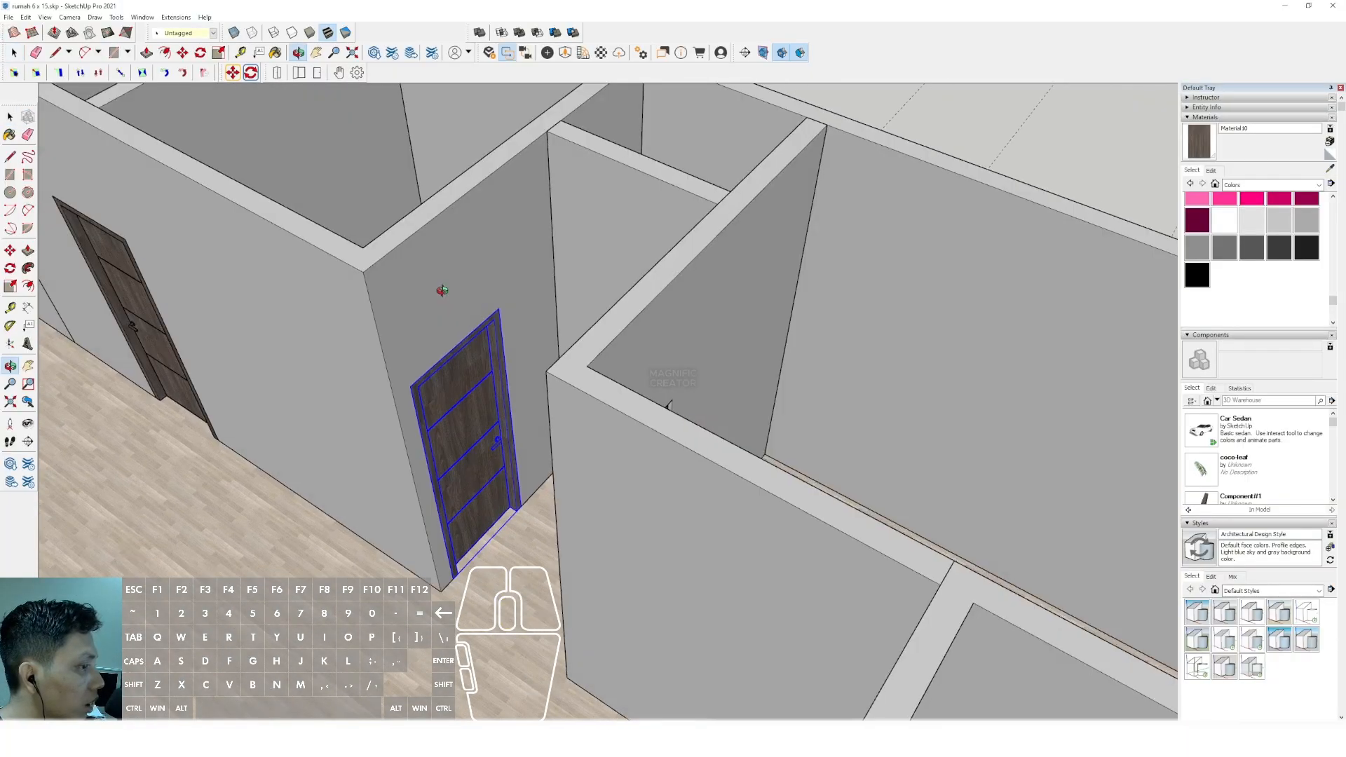
middle_drag(570, 329, 574, 510)
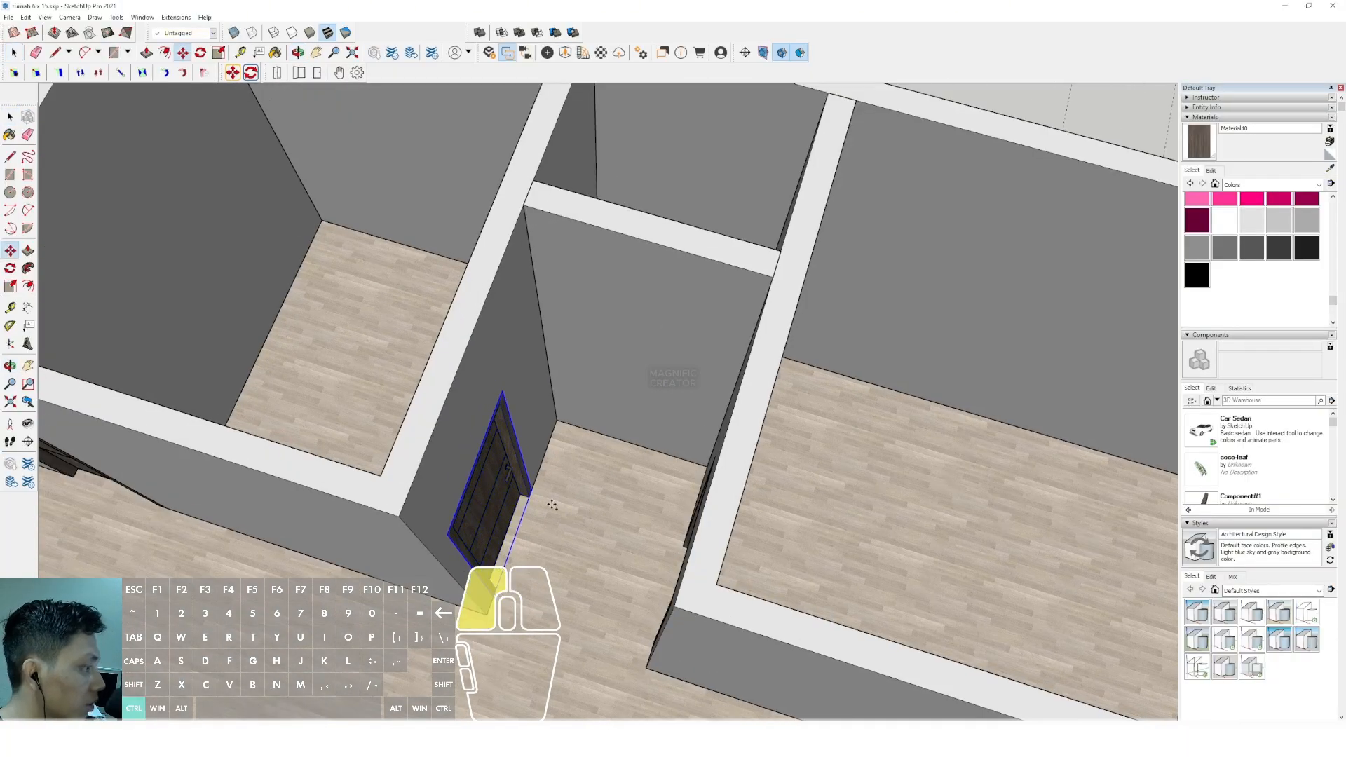
click(630, 486)
key(space)
Rotate the new passage door parallel to the small end room's wall.
scroll(628, 490, up, 3)
key(q)
click(623, 510)
click(638, 465)
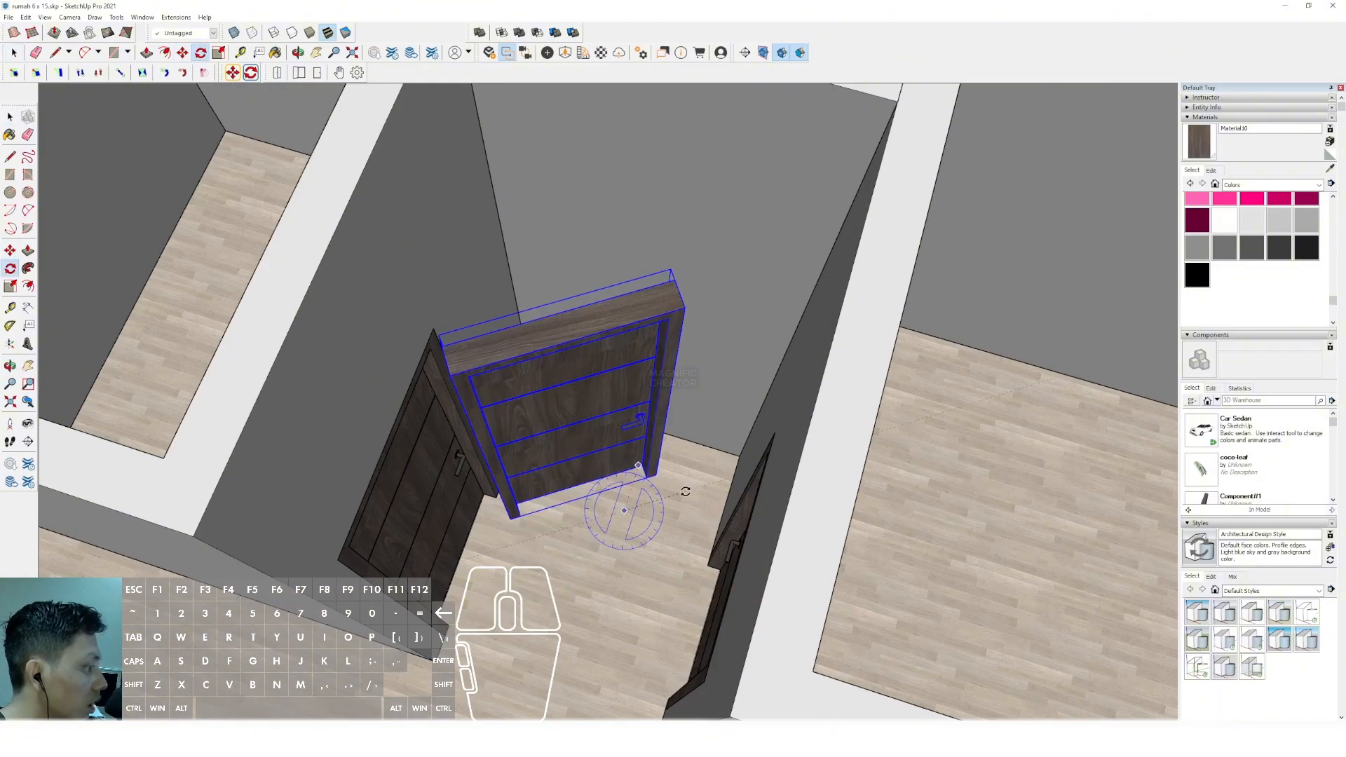
click(684, 484)
key(space)
Make the rotated passage door a unique component.
middle_drag(684, 484, 671, 355)
right_click(644, 337)
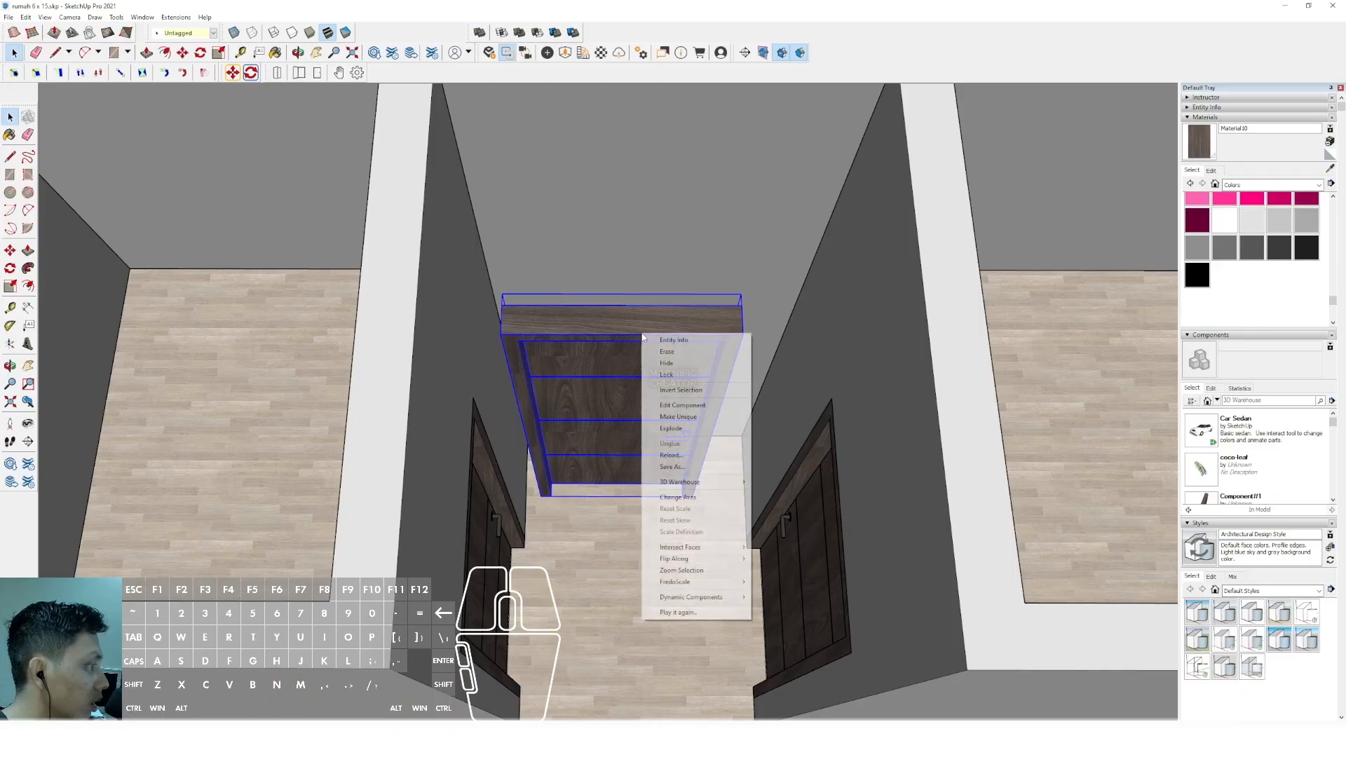
click(677, 417)
Open the unique passage door for editing and move its handle-side jamb inward to narrow the frame.
double_click(695, 324)
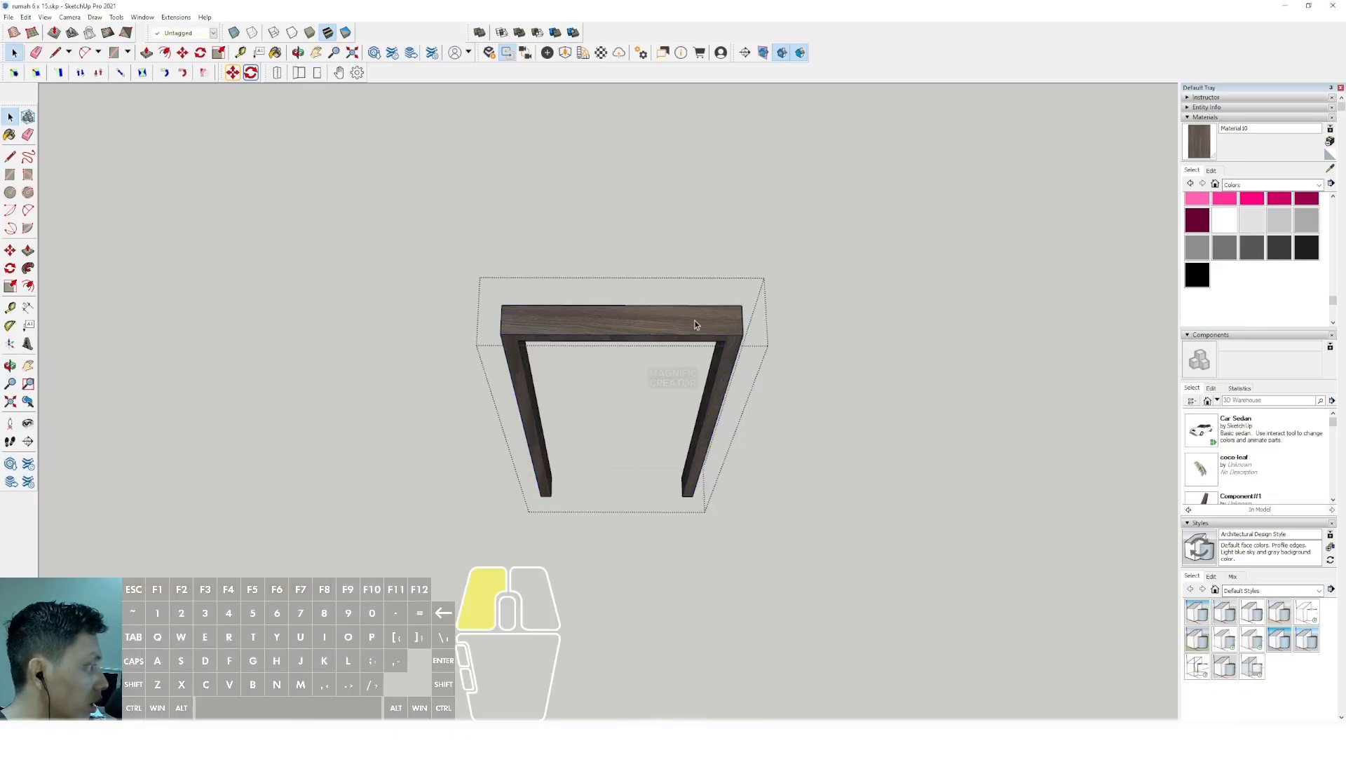
key(i)
scroll(694, 317, down, 3)
drag(665, 286, 797, 567)
scroll(688, 363, up, 3)
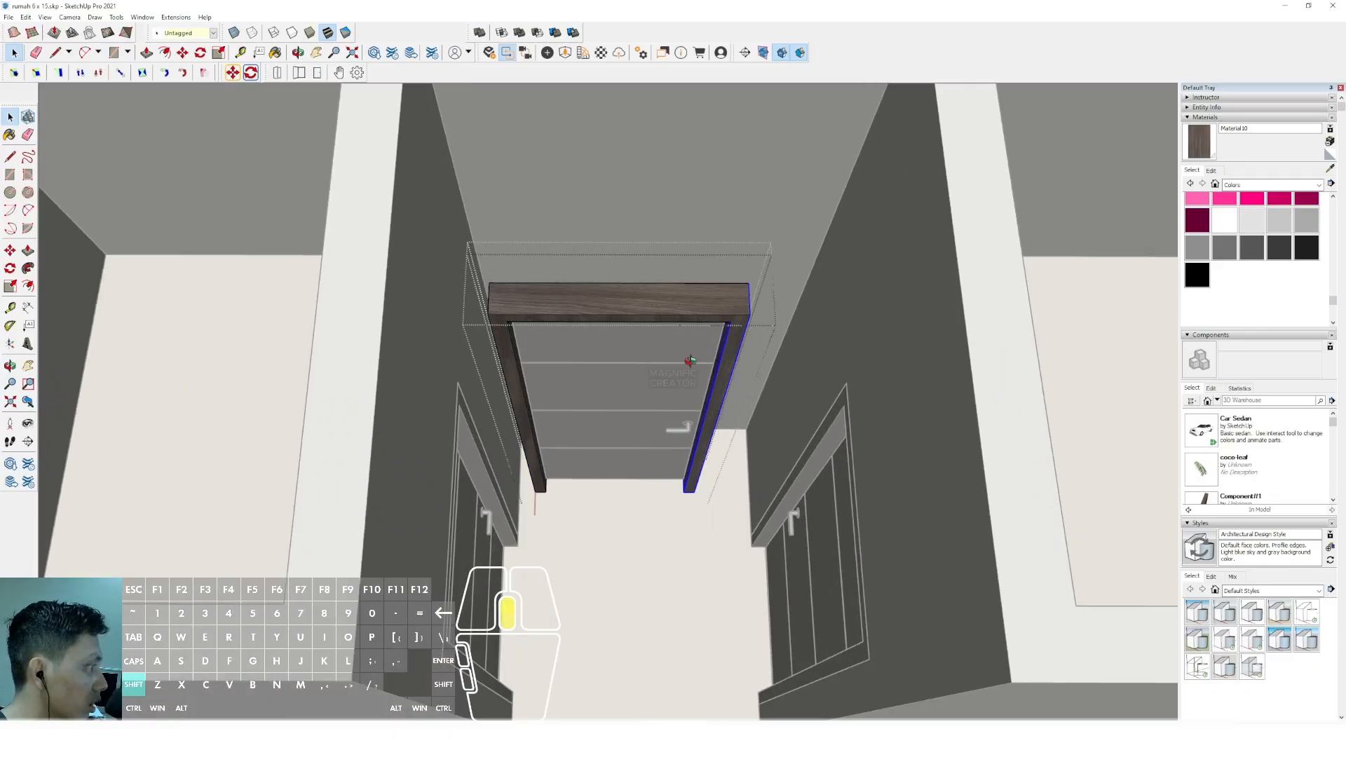
shift+middle_drag(687, 360, 701, 379)
click(713, 319)
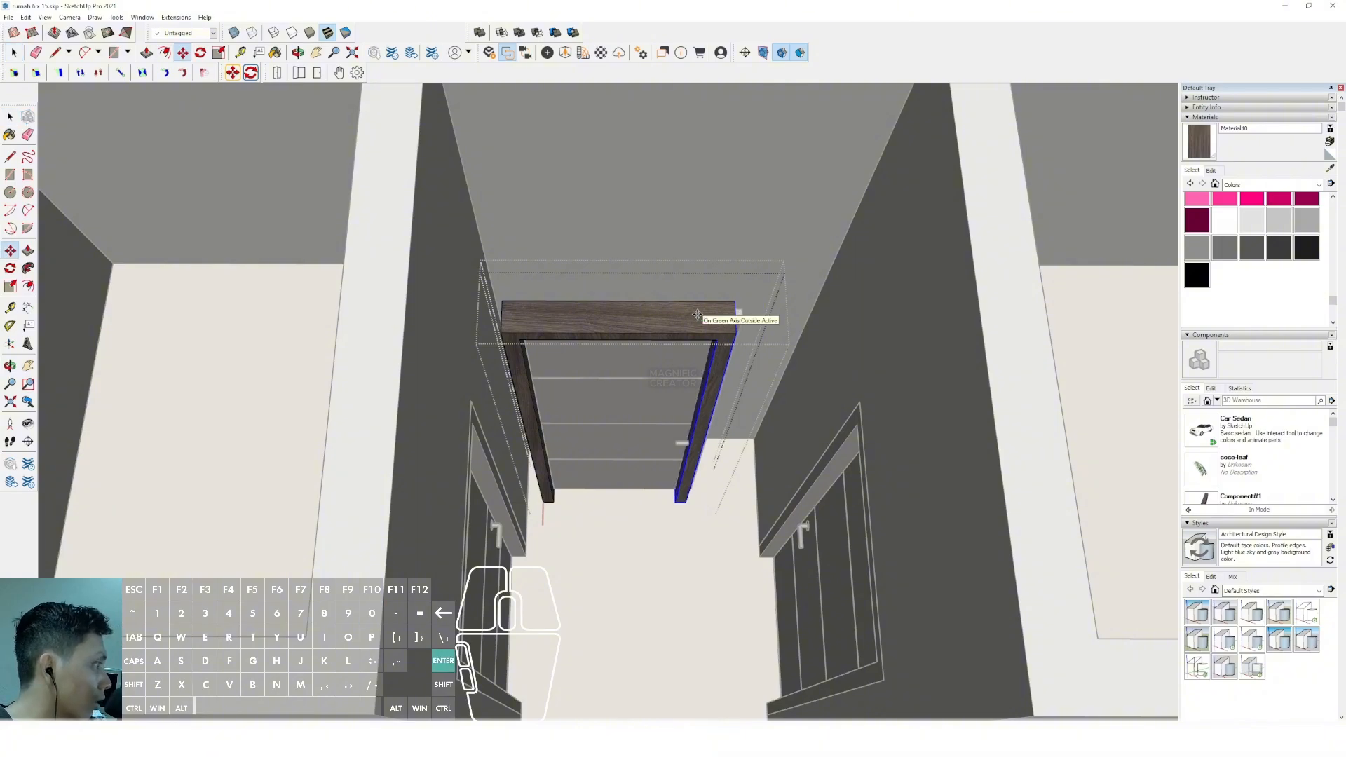
click(697, 315)
key(space)
Push the door panel's handle-side edge inward so the panel fits the narrowed frame.
scroll(694, 330, down, 3)
click(672, 371)
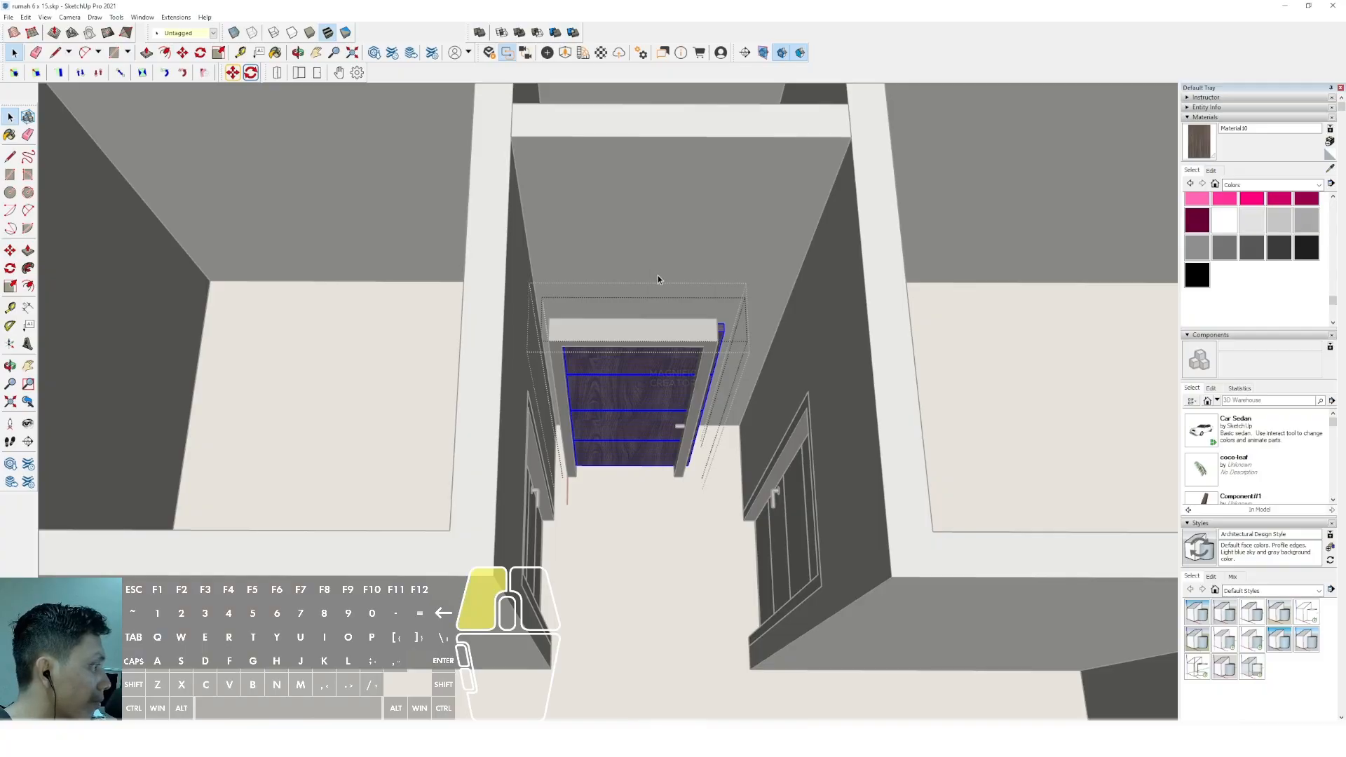
click(722, 336)
scroll(725, 336, up, 3)
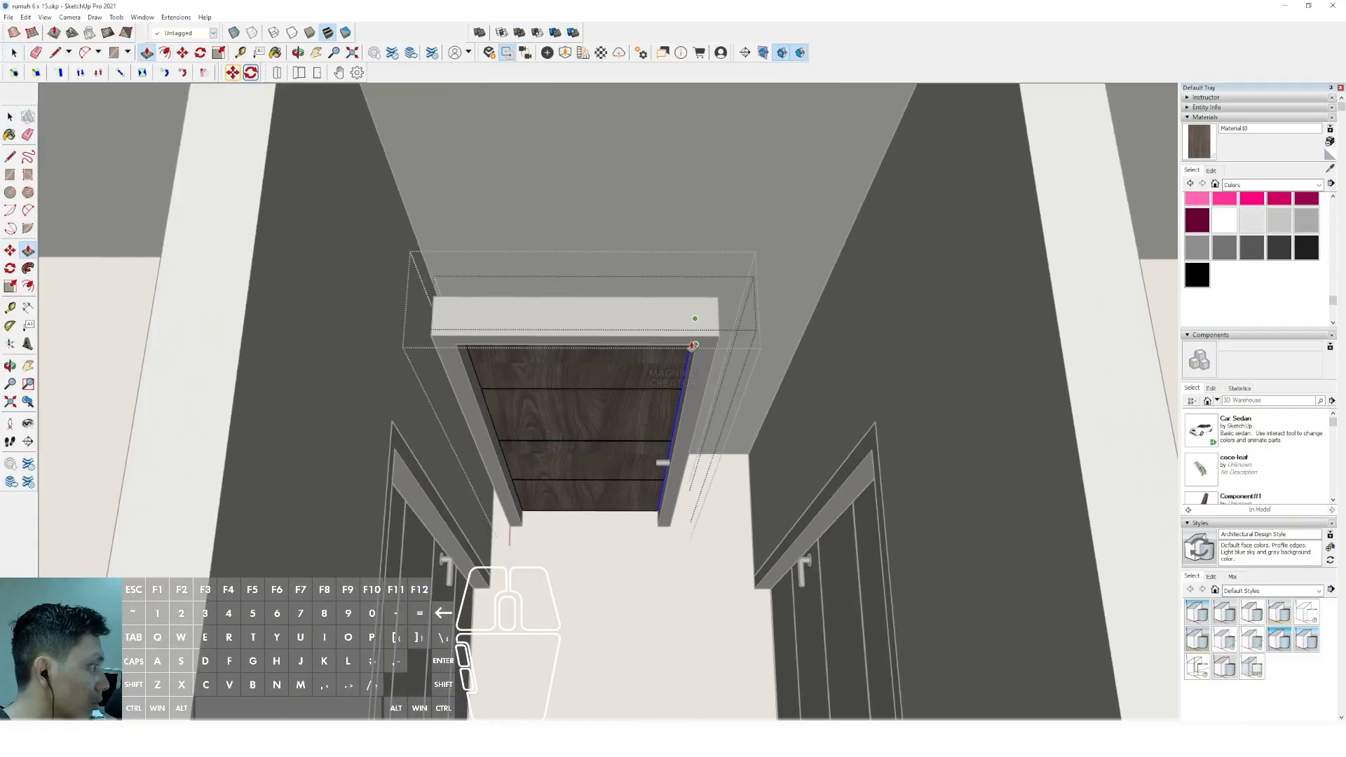
click(693, 346)
key(space)
scroll(698, 351, down, 3)
click(775, 355)
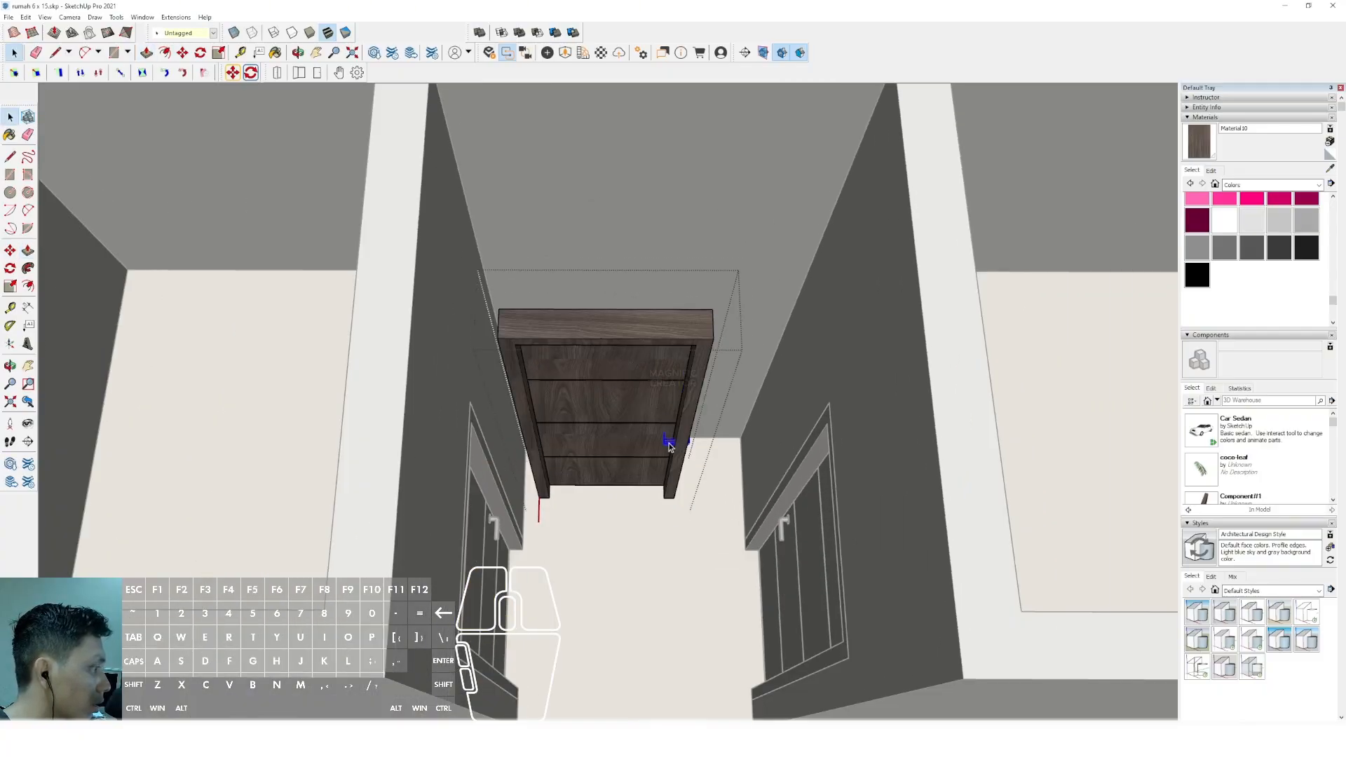
Move the door handle inward along the panel, clear of the shifted jamb.
scroll(669, 447, up, 4)
key(m)
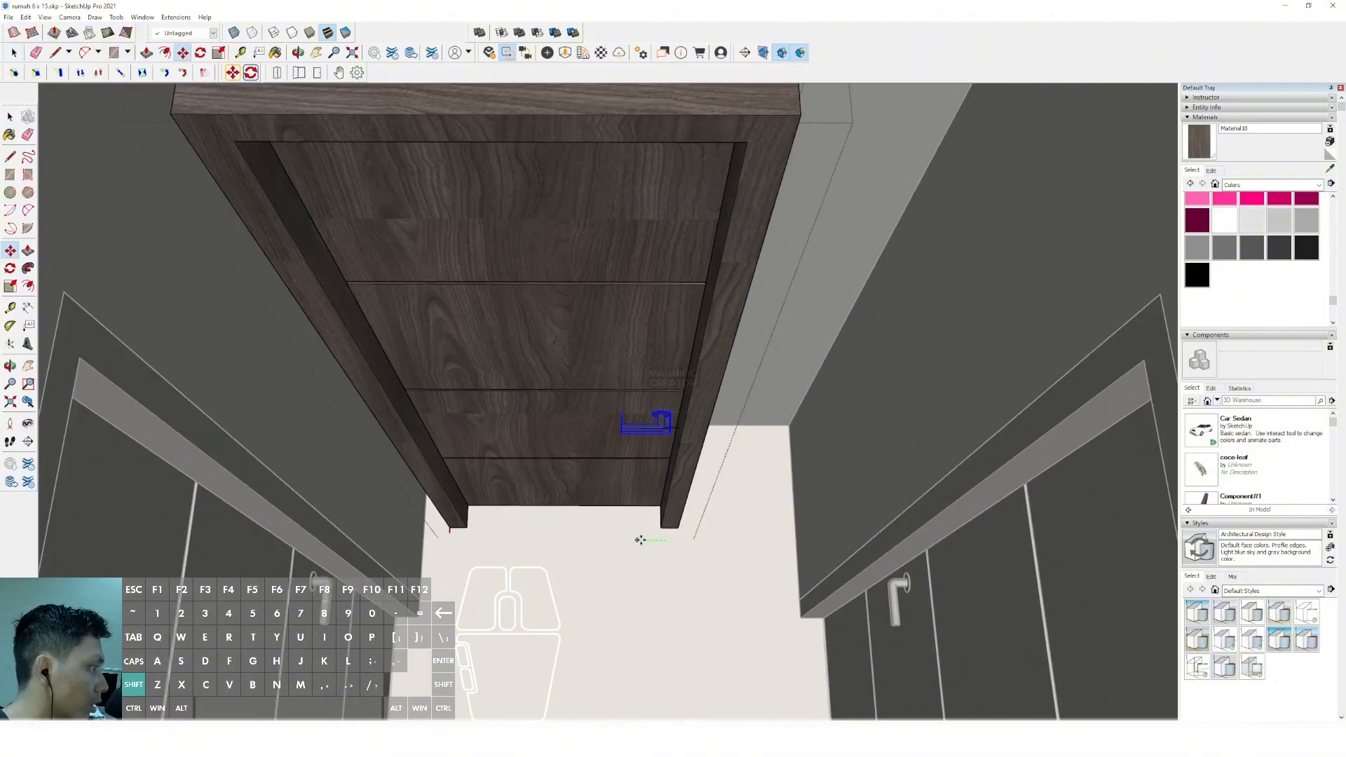
scroll(640, 539, up, 1)
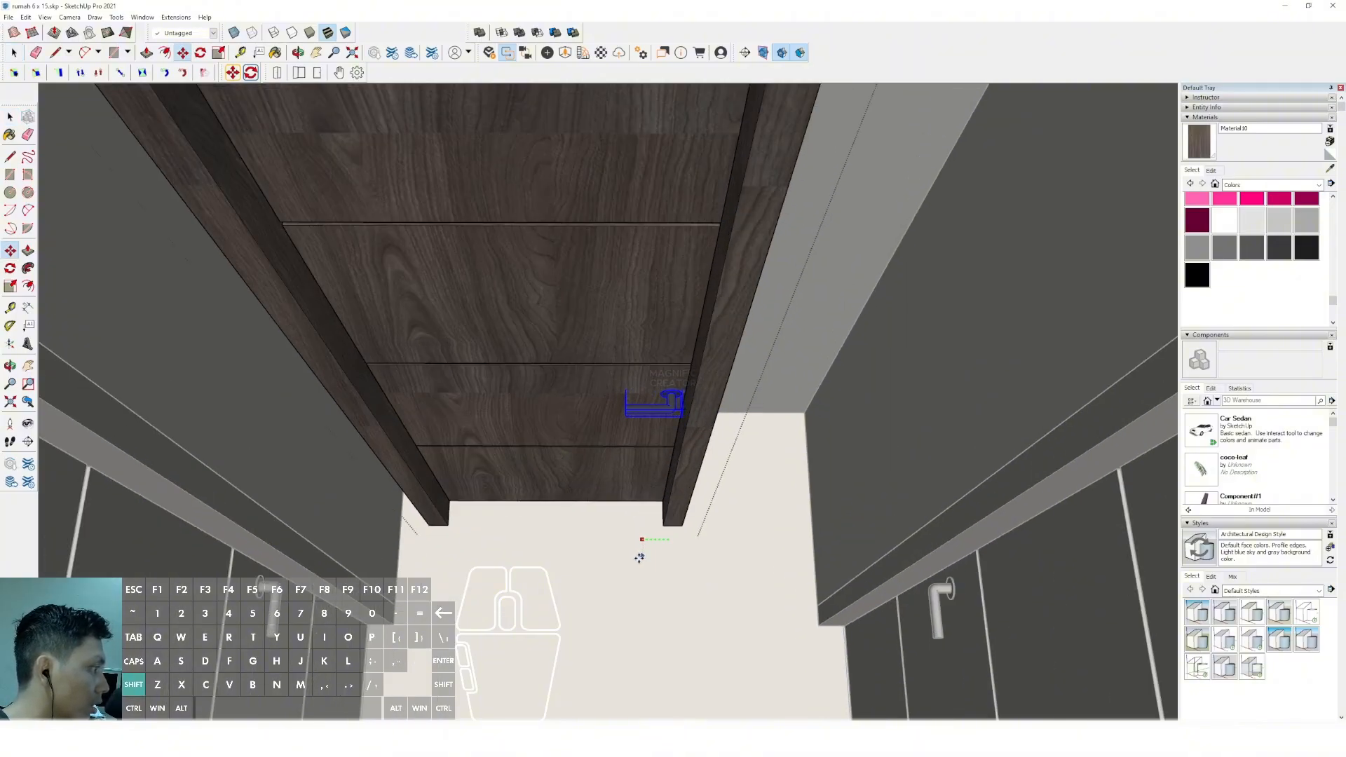
click(634, 557)
scroll(657, 387, up, 5)
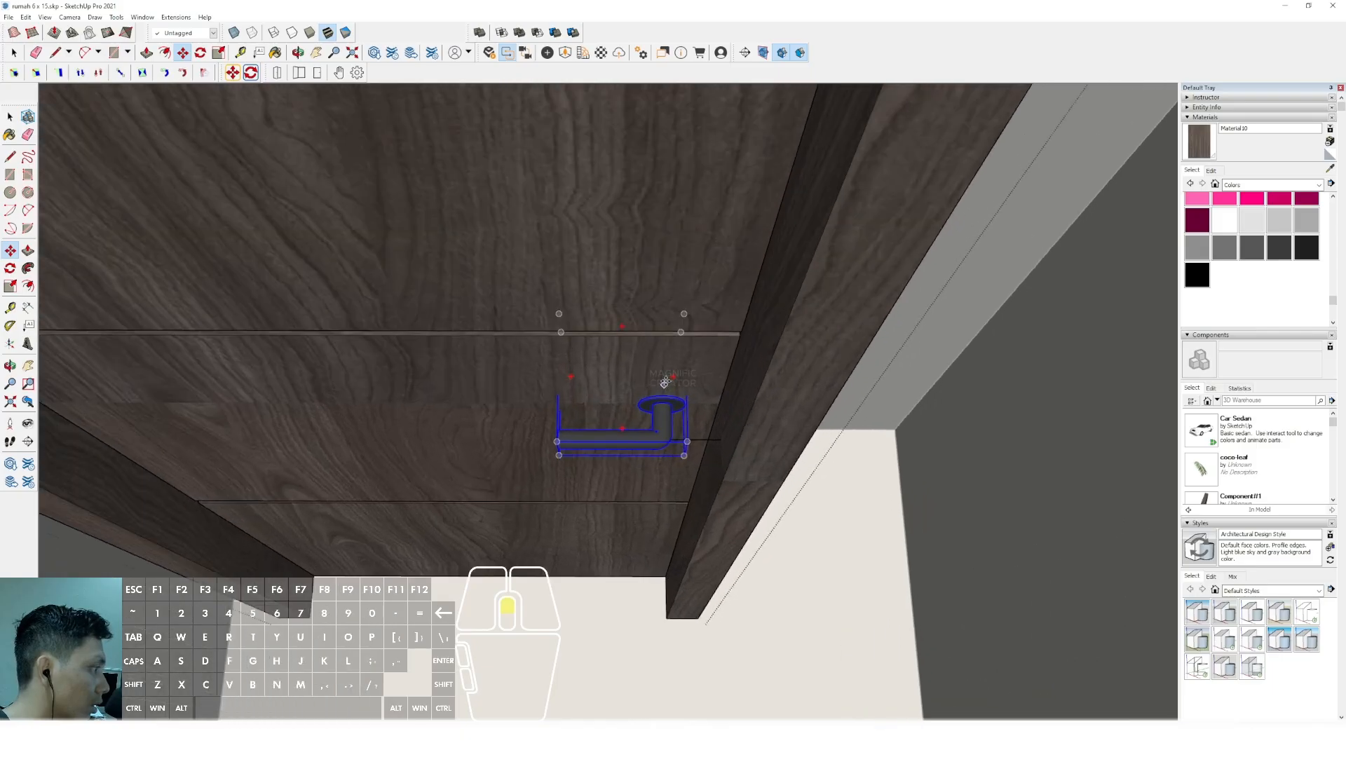
key(space)
scroll(657, 424, down, 5)
scroll(628, 494, down, 5)
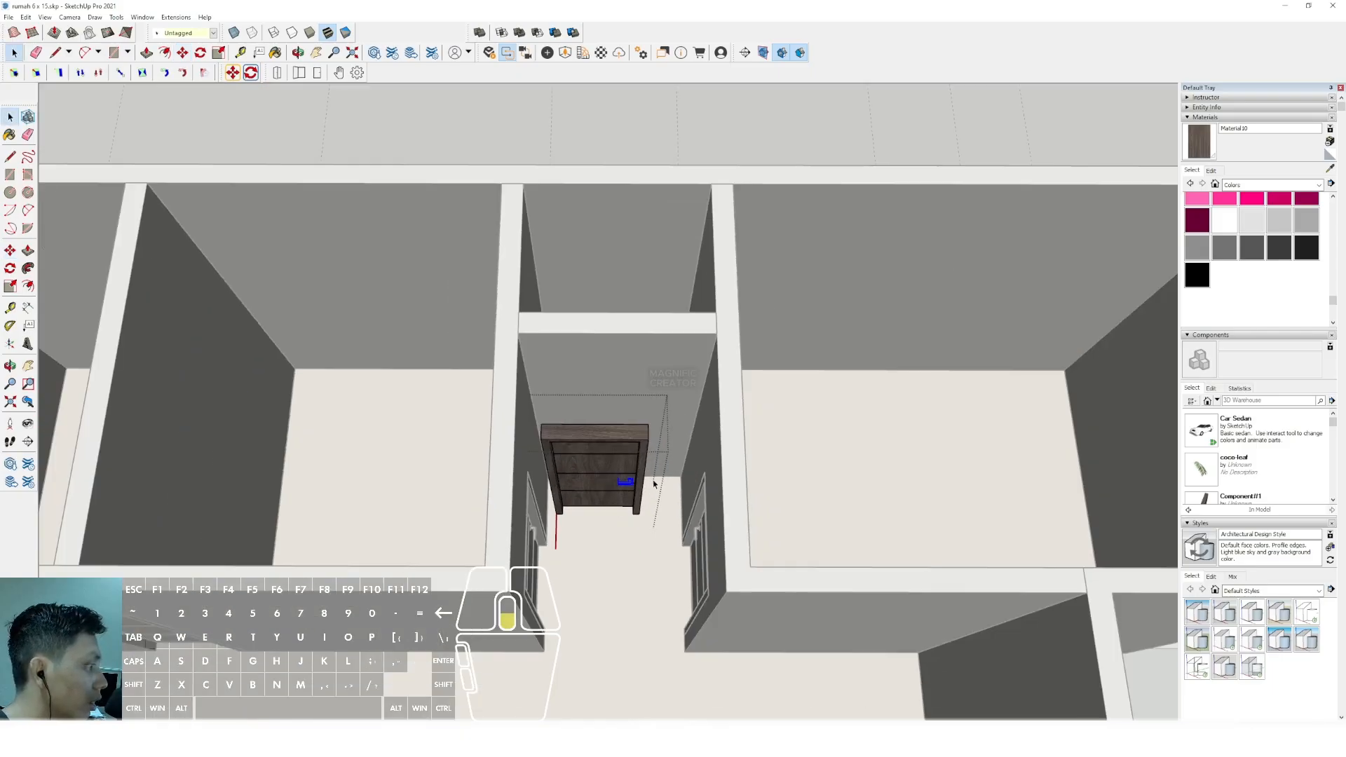
Finish editing the door component and move the whole narrowed door into the small end room's wall.
middle_drag(631, 484, 588, 481)
scroll(606, 454, up, 3)
click(596, 460)
scroll(596, 460, up, 3)
scroll(592, 480, up, 3)
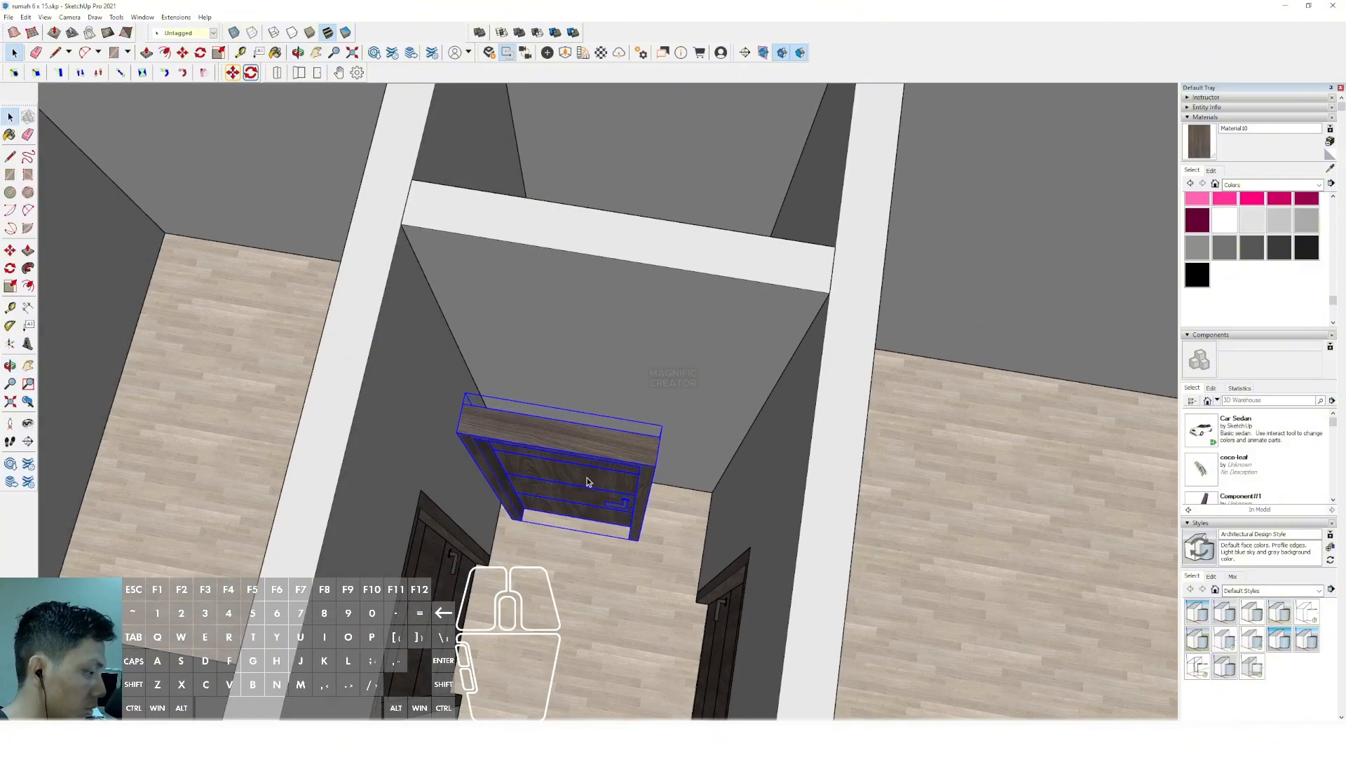
key(m)
click(661, 464)
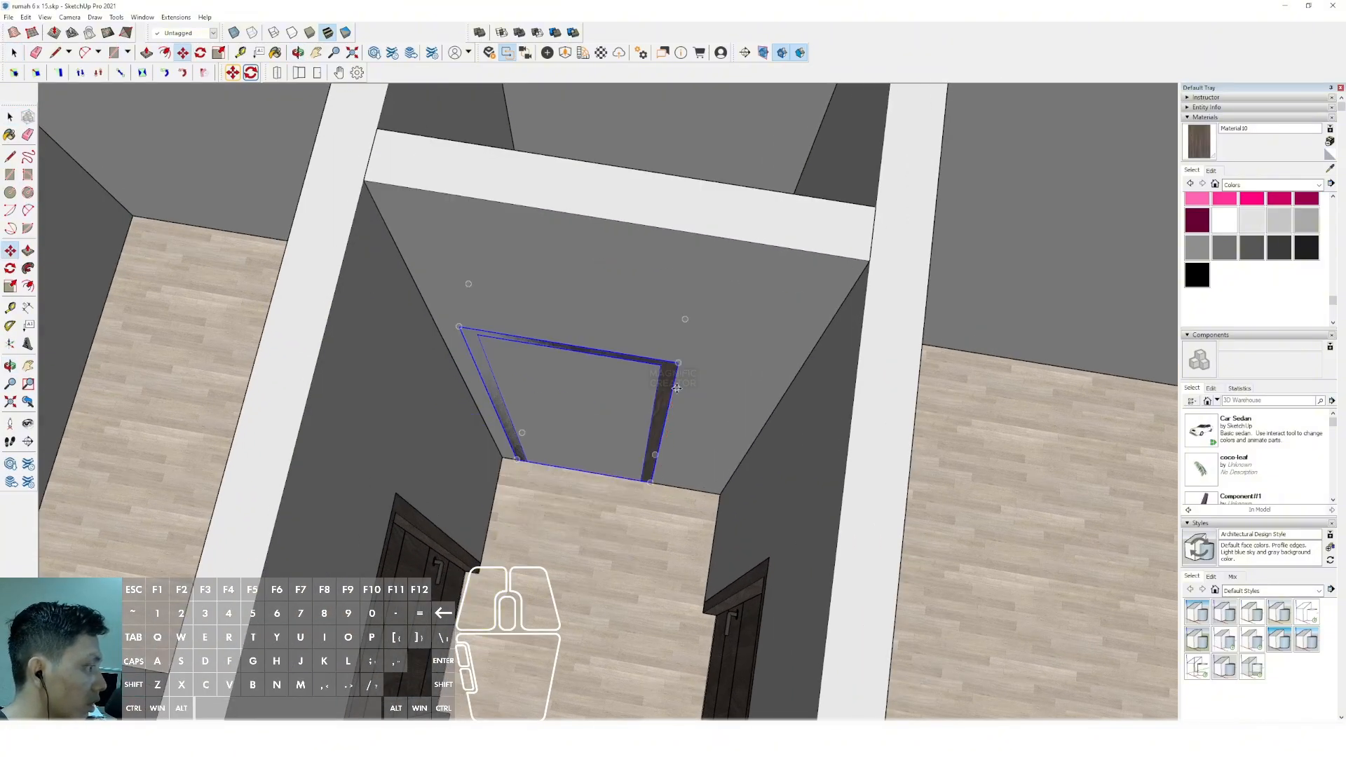
Undo the last move of the door at the corridor's end wall.
scroll(655, 384, down, 3)
key(space)
scroll(633, 505, up, 3)
key(m)
key(ctrl+z)
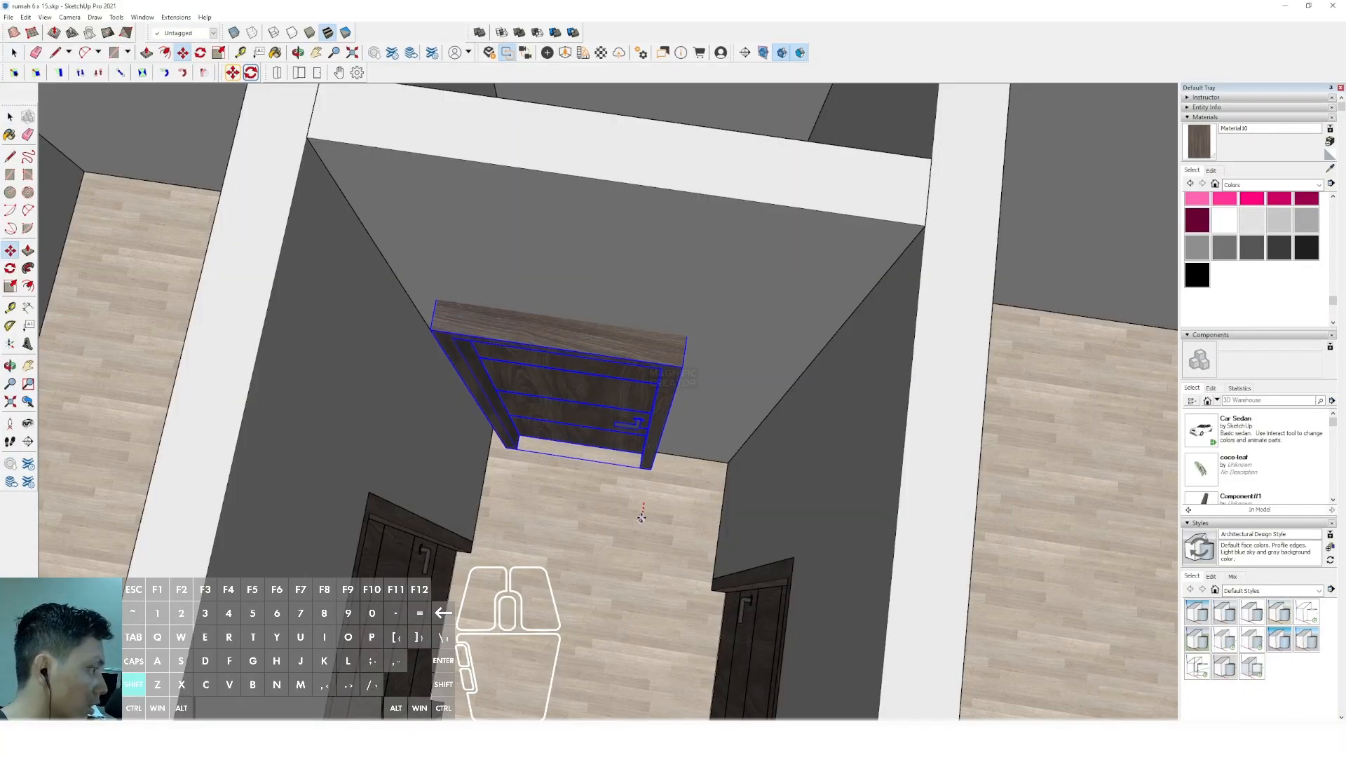
key(space)
scroll(602, 467, down, 3)
middle_drag(599, 467, 617, 421)
right_click(620, 414)
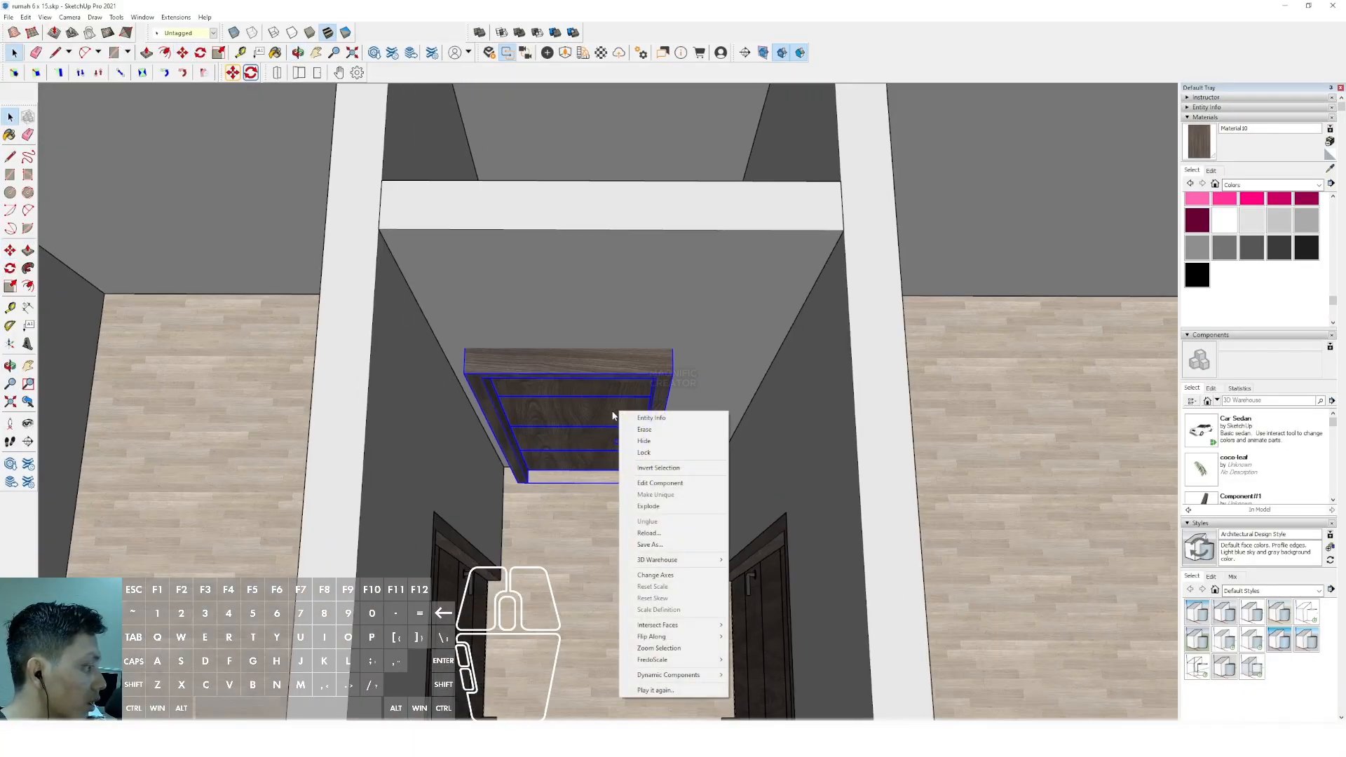
click(549, 388)
Move the door by its upper frame corner into the corridor's end wall, flush with the wall face and against the adjoining side wall.
scroll(549, 388, down, 2)
scroll(522, 407, up, 3)
shift+middle_drag(522, 406, 598, 451)
scroll(598, 451, up, 2)
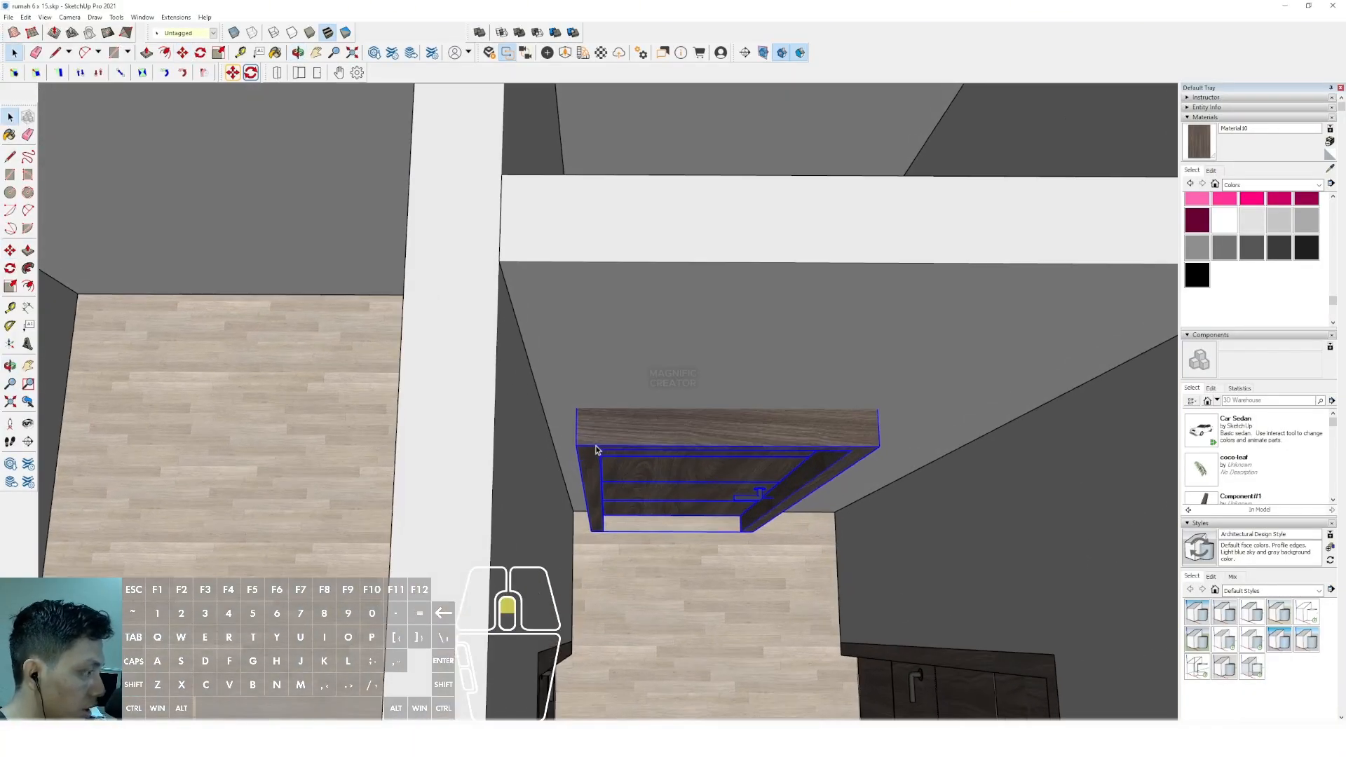
key(m)
click(575, 444)
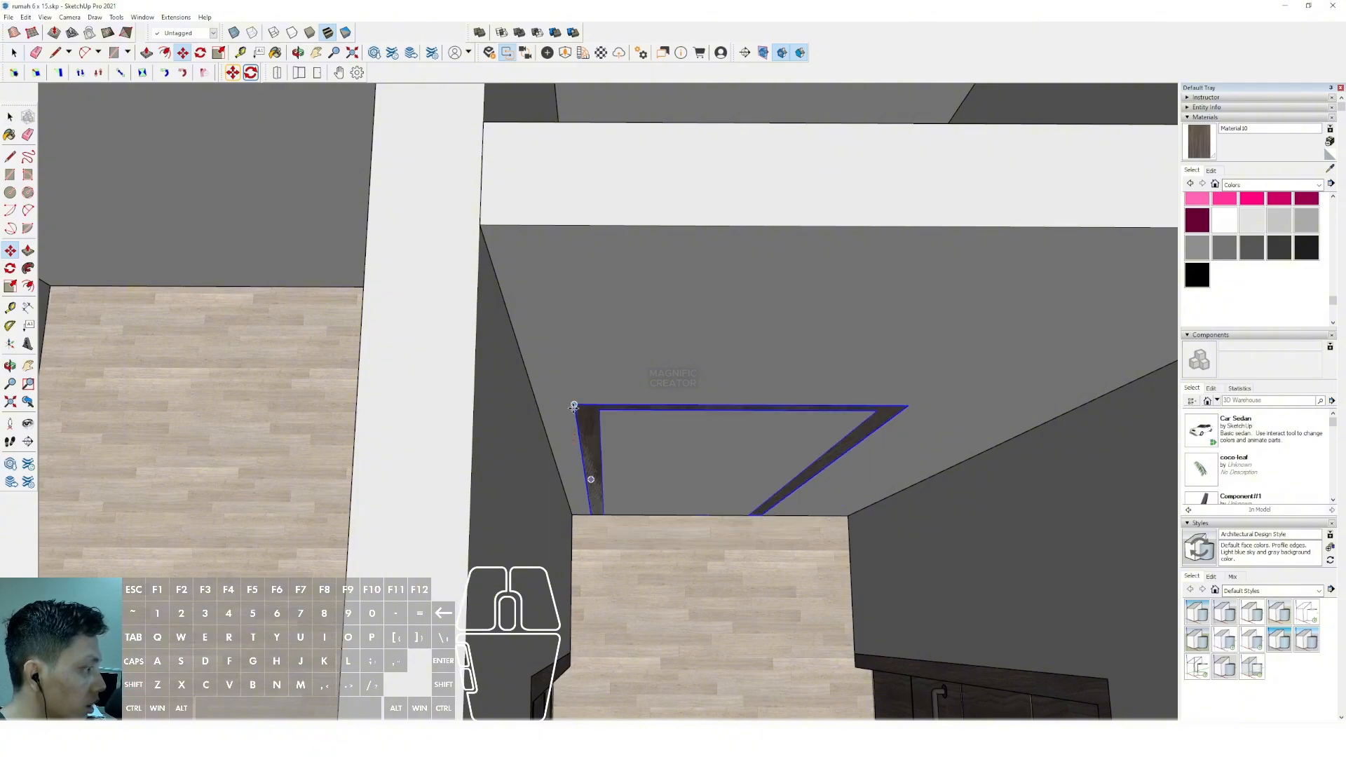
click(574, 406)
click(574, 406)
shift+click(520, 405)
key(space)
Open the corridor's end wall for editing and draw a rectangle on it around the door's outline.
scroll(536, 401, down, 3)
triple_click(692, 349)
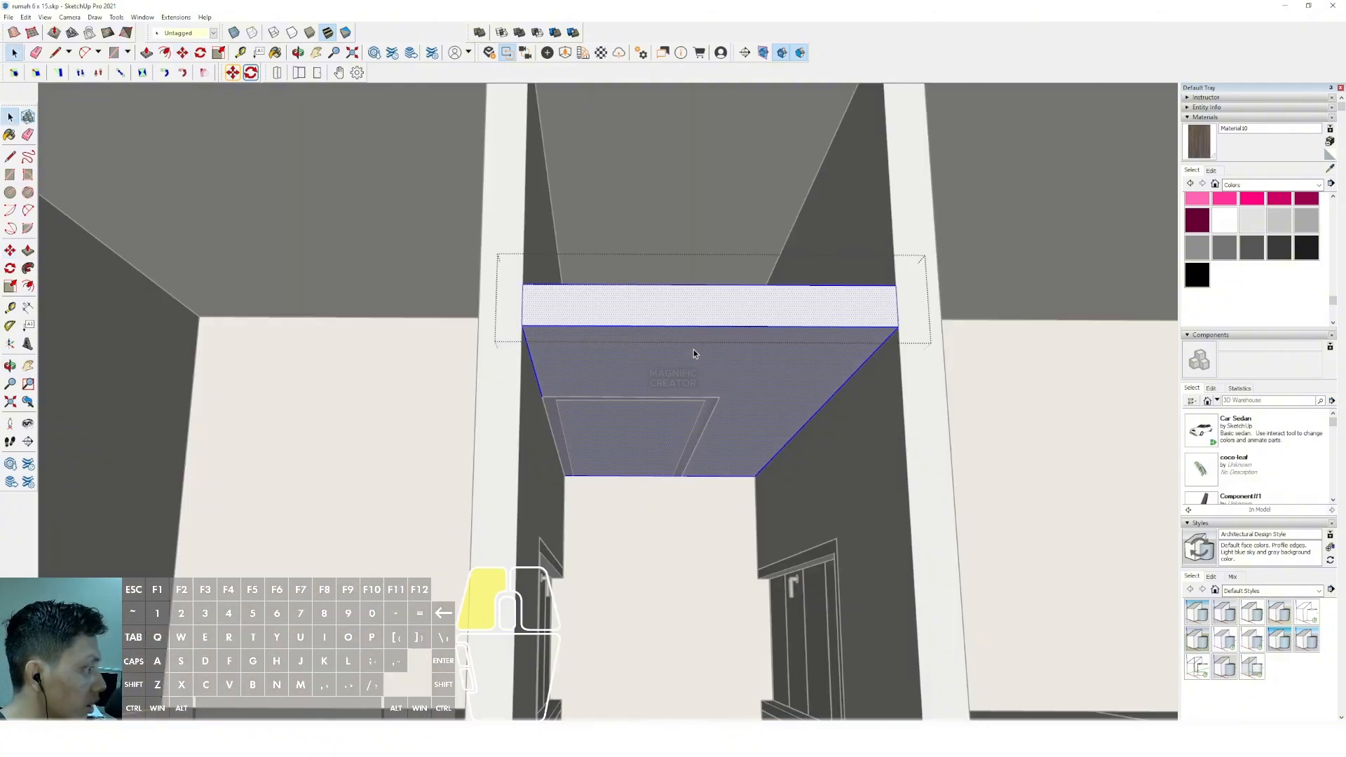
scroll(732, 381, up, 4)
key(r)
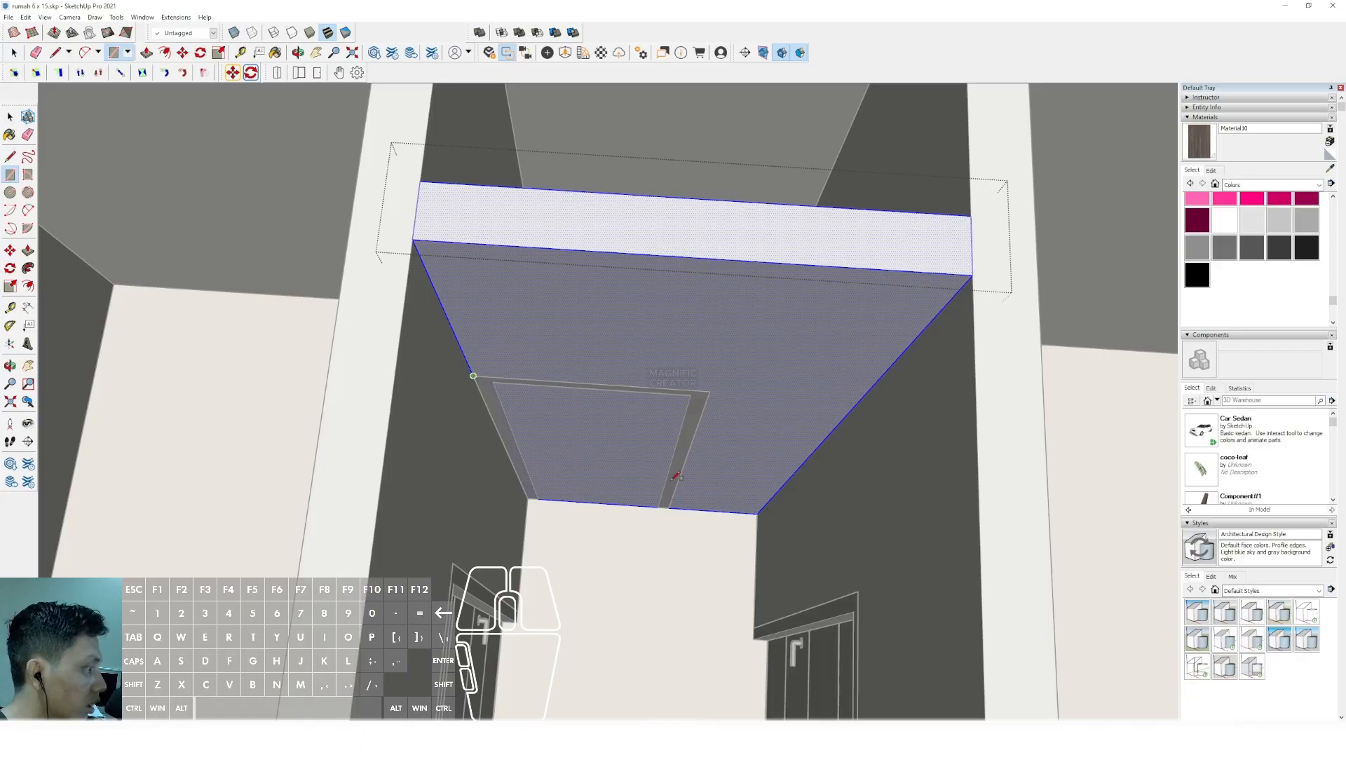
scroll(673, 485, up, 2)
click(670, 509)
key(space)
Push the door-shaped rectangle through the end wall to cut the doorway, and leave the wall group.
scroll(670, 508, down, 2)
middle_drag(668, 506, 574, 491)
key(comma)
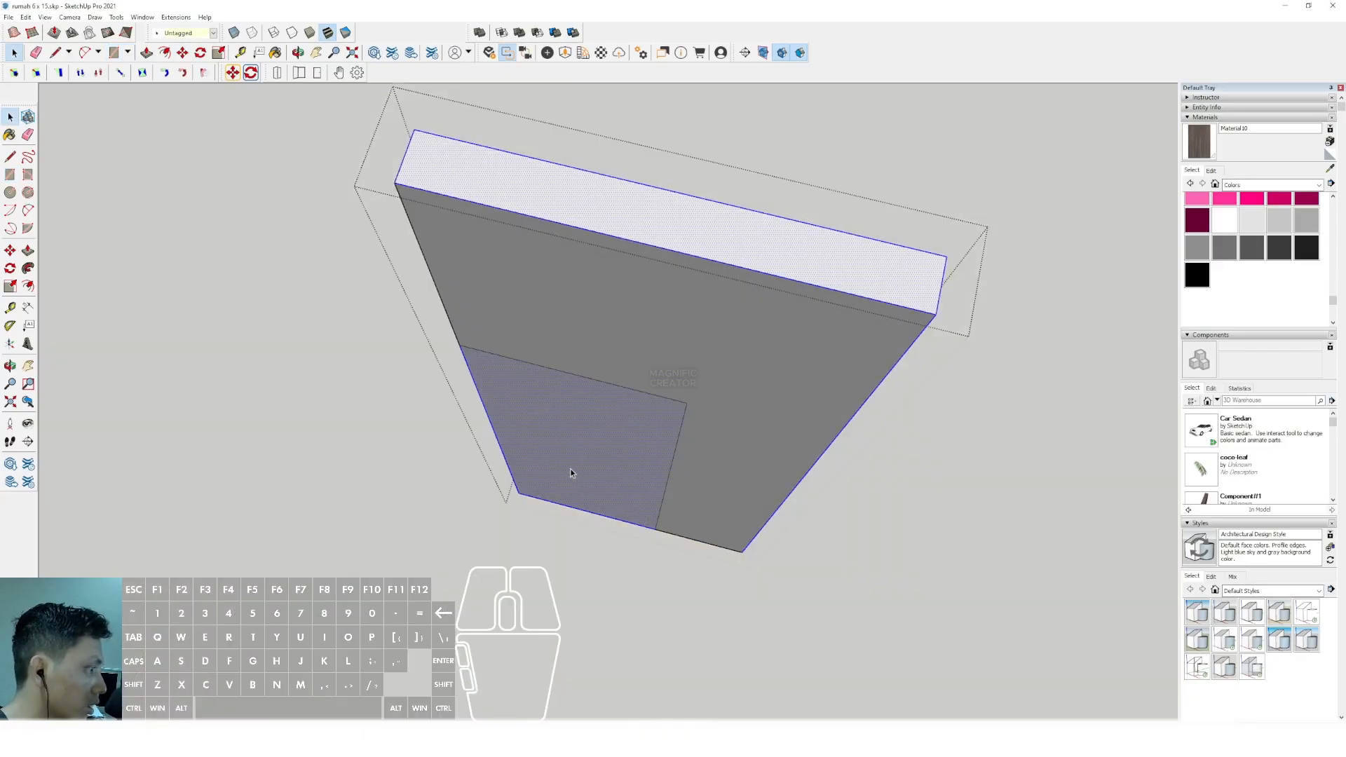
click(628, 412)
click(641, 408)
key(space)
scroll(559, 508, down, 4)
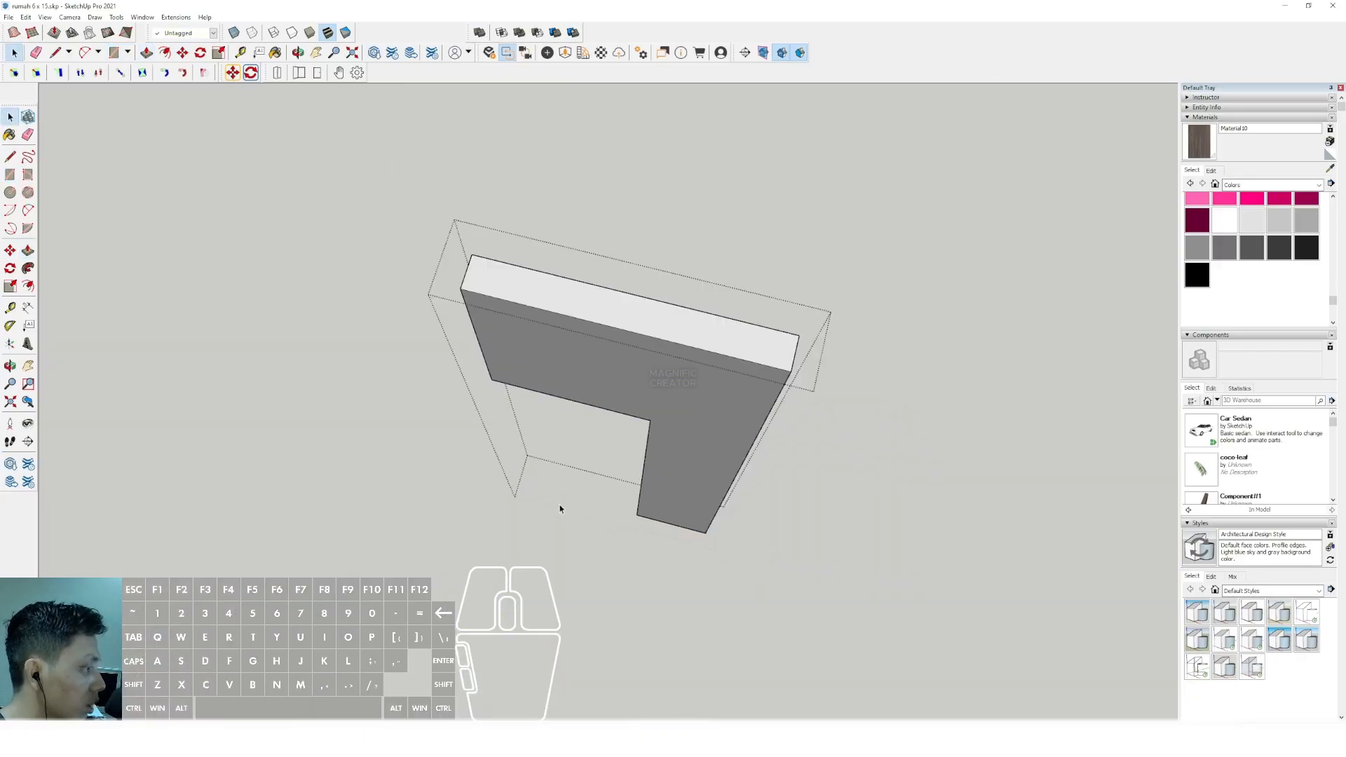
click(776, 250)
scroll(653, 364, down, 5)
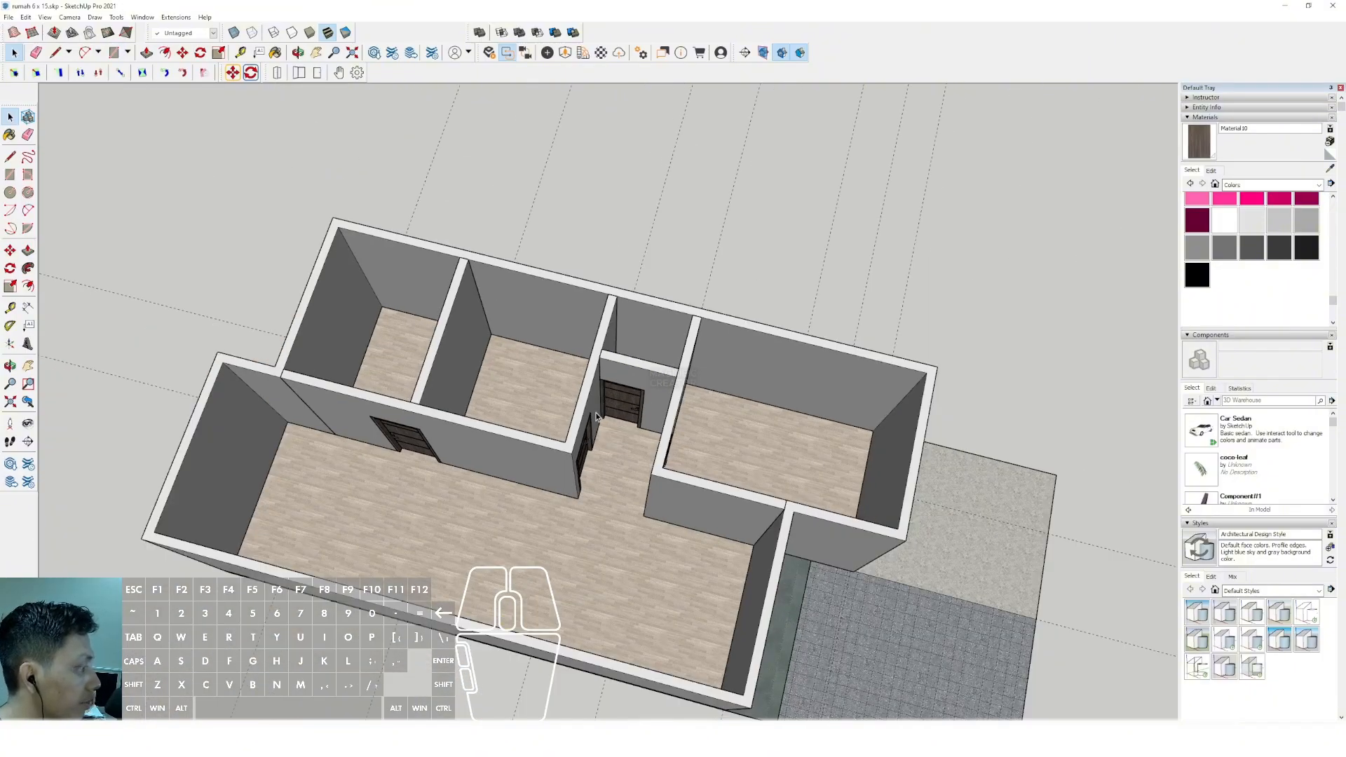
Open the large room's wall group and copy the vertical edge at the terrace-side corner a short distance along the short wall.
scroll(597, 417, down, 3)
shift+middle_drag(597, 417, 724, 418)
scroll(566, 413, up, 2)
scroll(493, 433, up, 5)
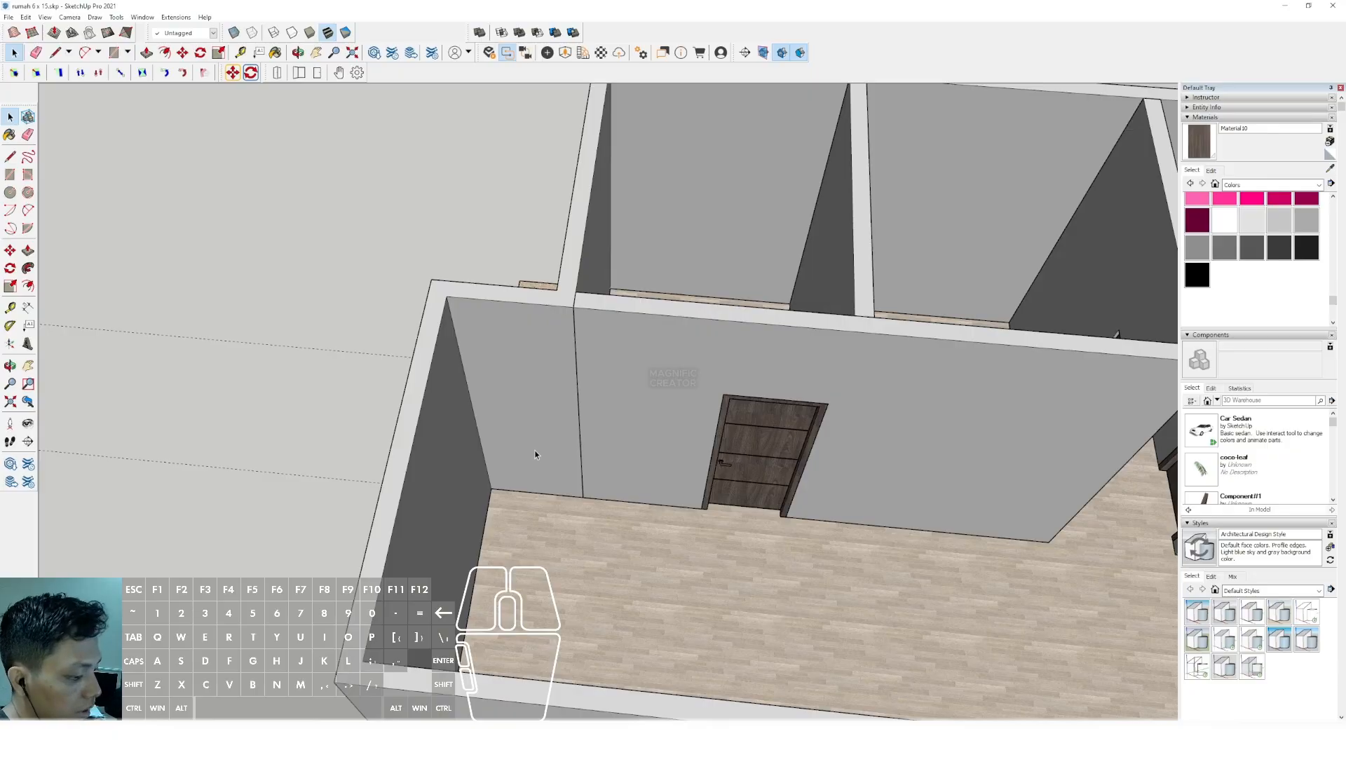
scroll(534, 454, up, 5)
triple_click(522, 432)
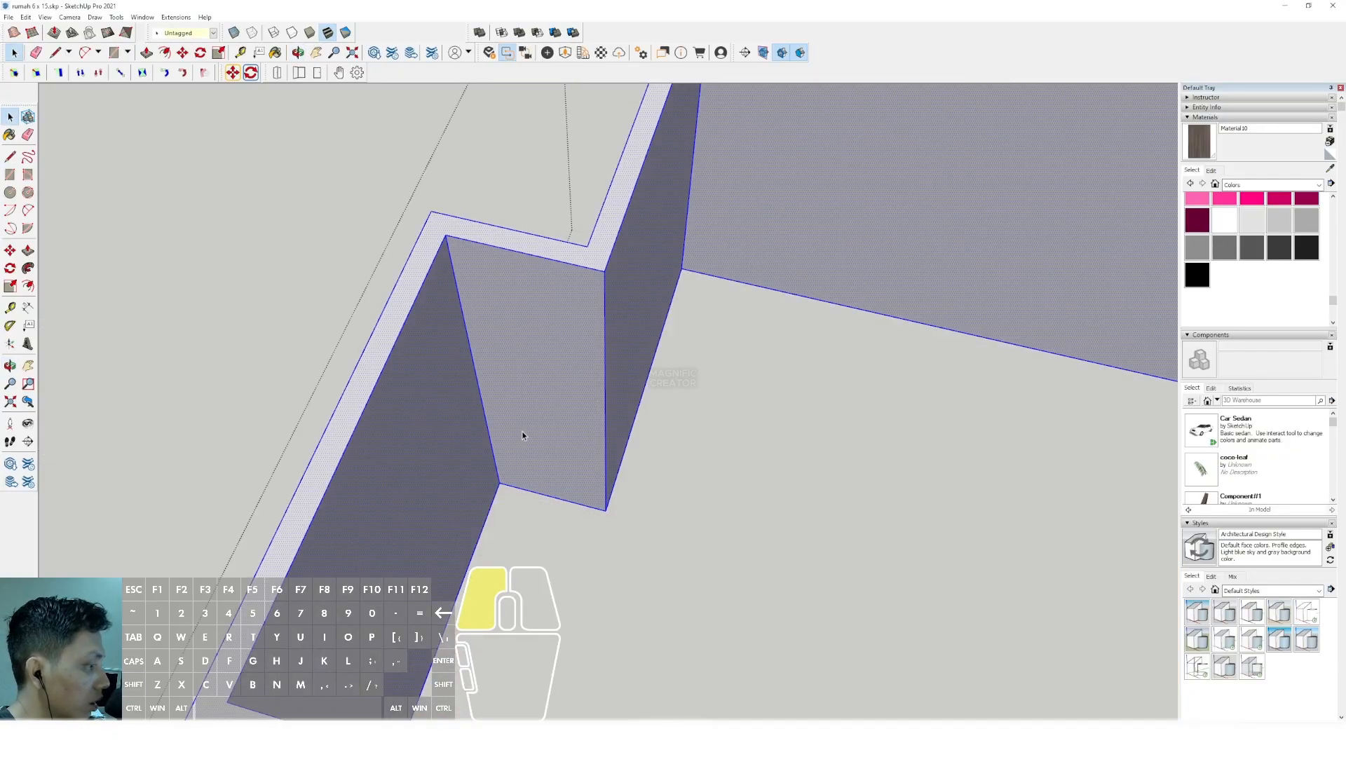
key(comma)
click(604, 365)
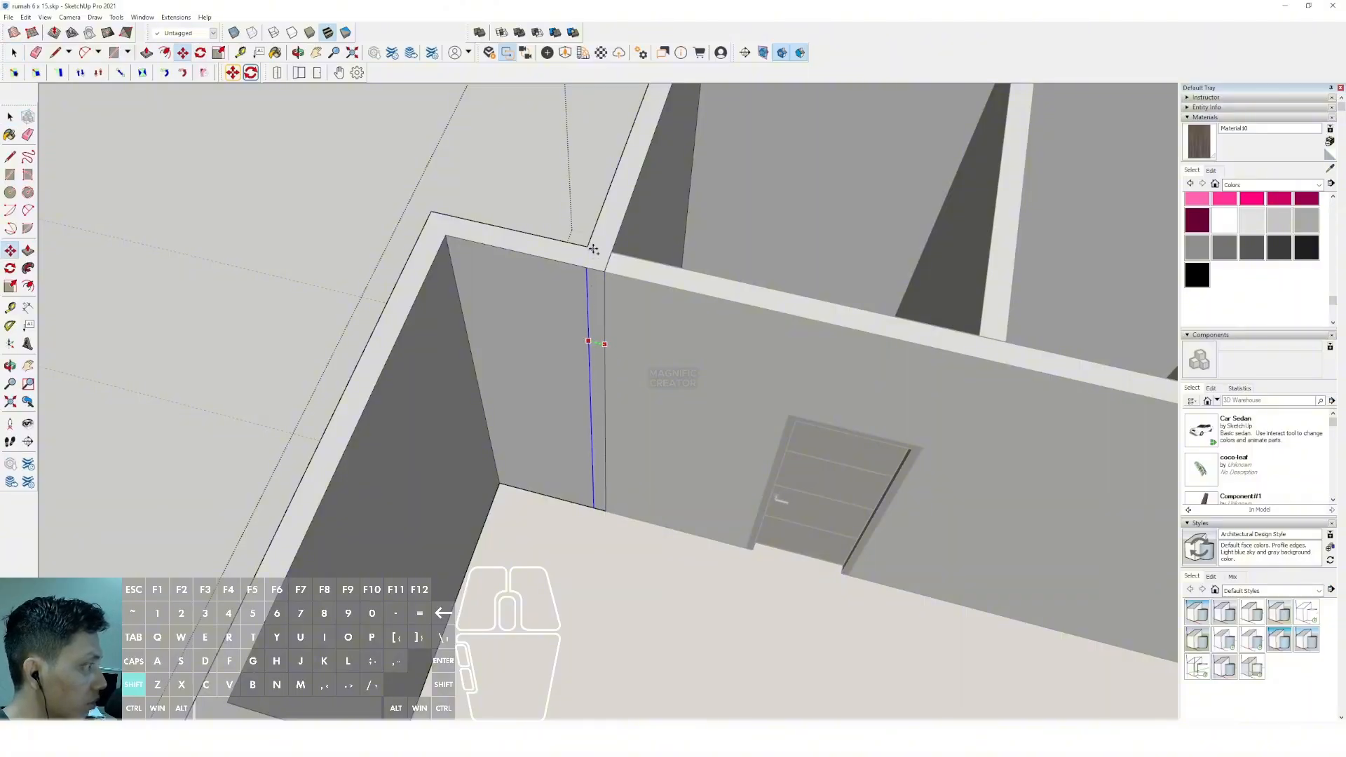
Copy the short wall's bottom edge up to door height and push the enclosed face through the wall to make an opening.
click(516, 485)
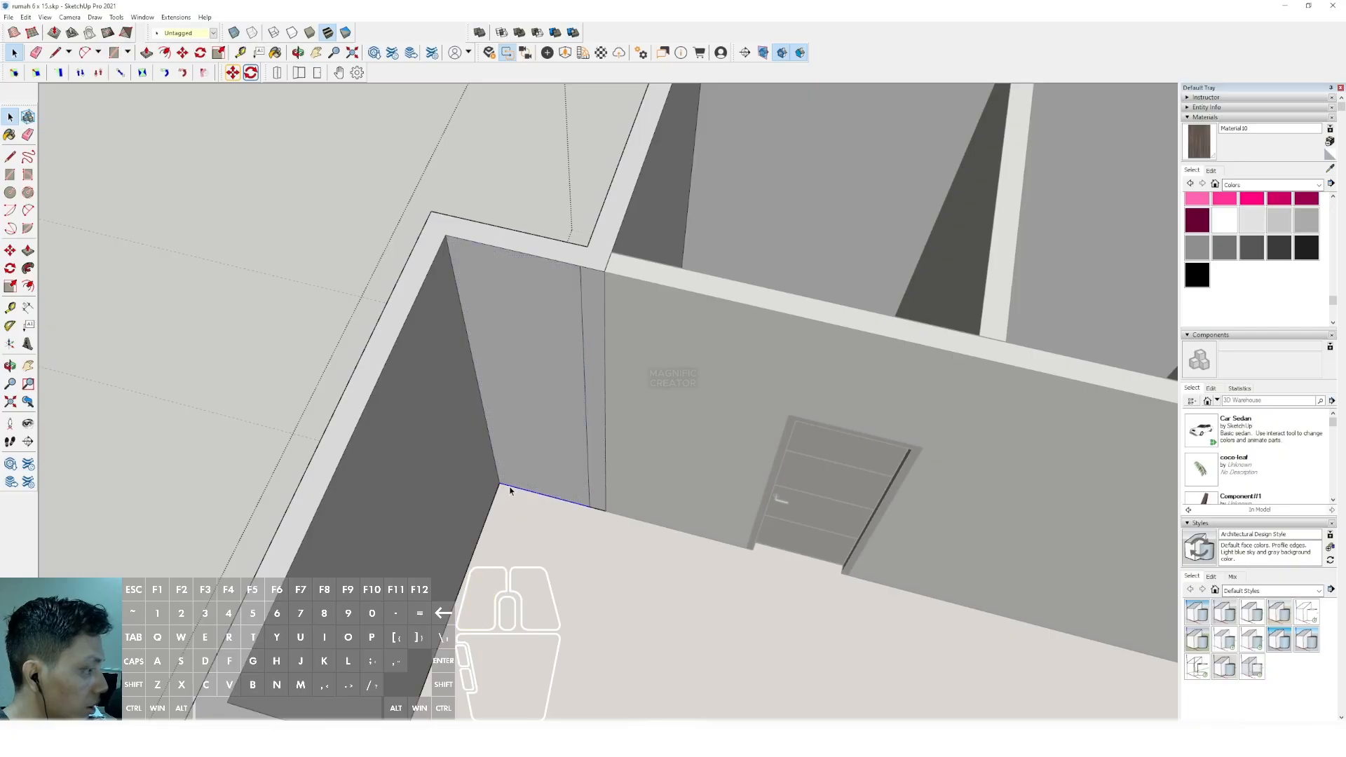
middle_drag(509, 491, 500, 481)
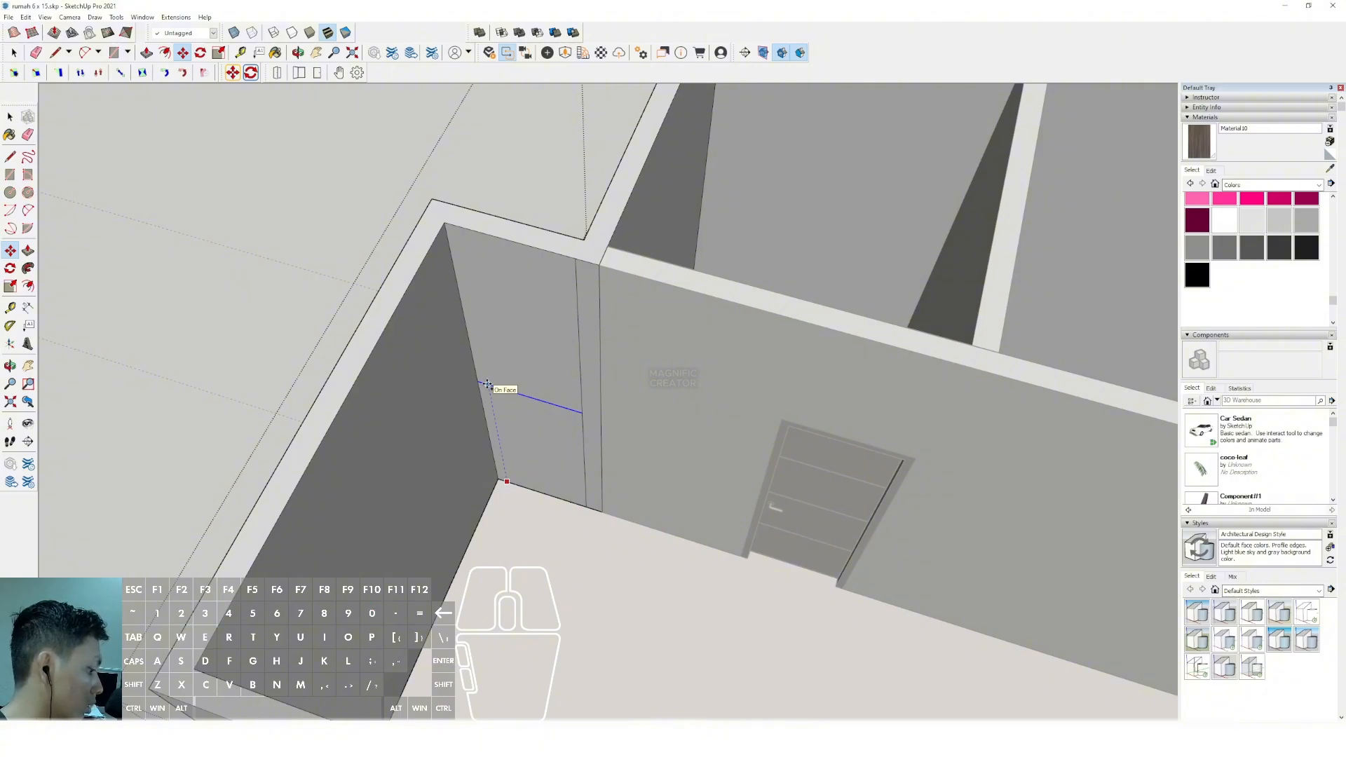
click(497, 427)
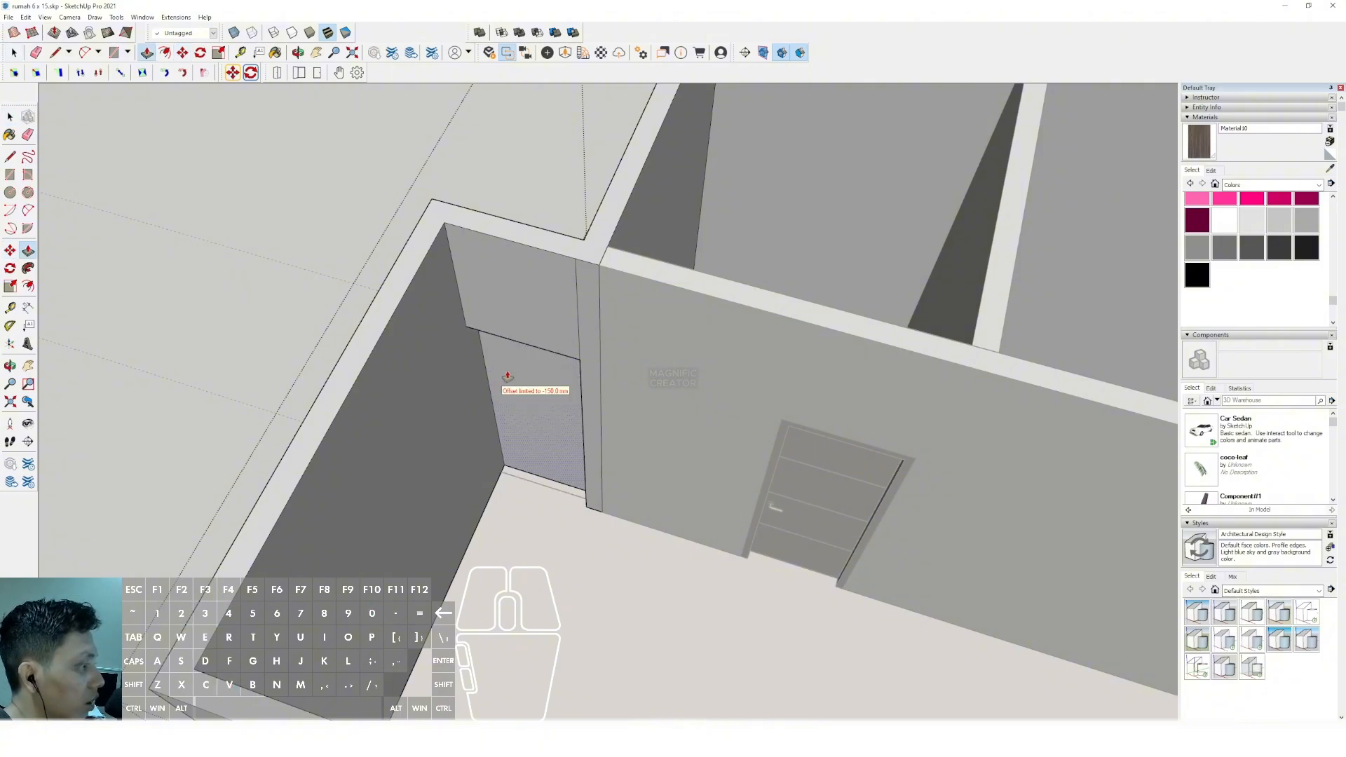
click(544, 375)
key(space)
scroll(544, 472, down, 4)
middle_drag(423, 317, 754, 419)
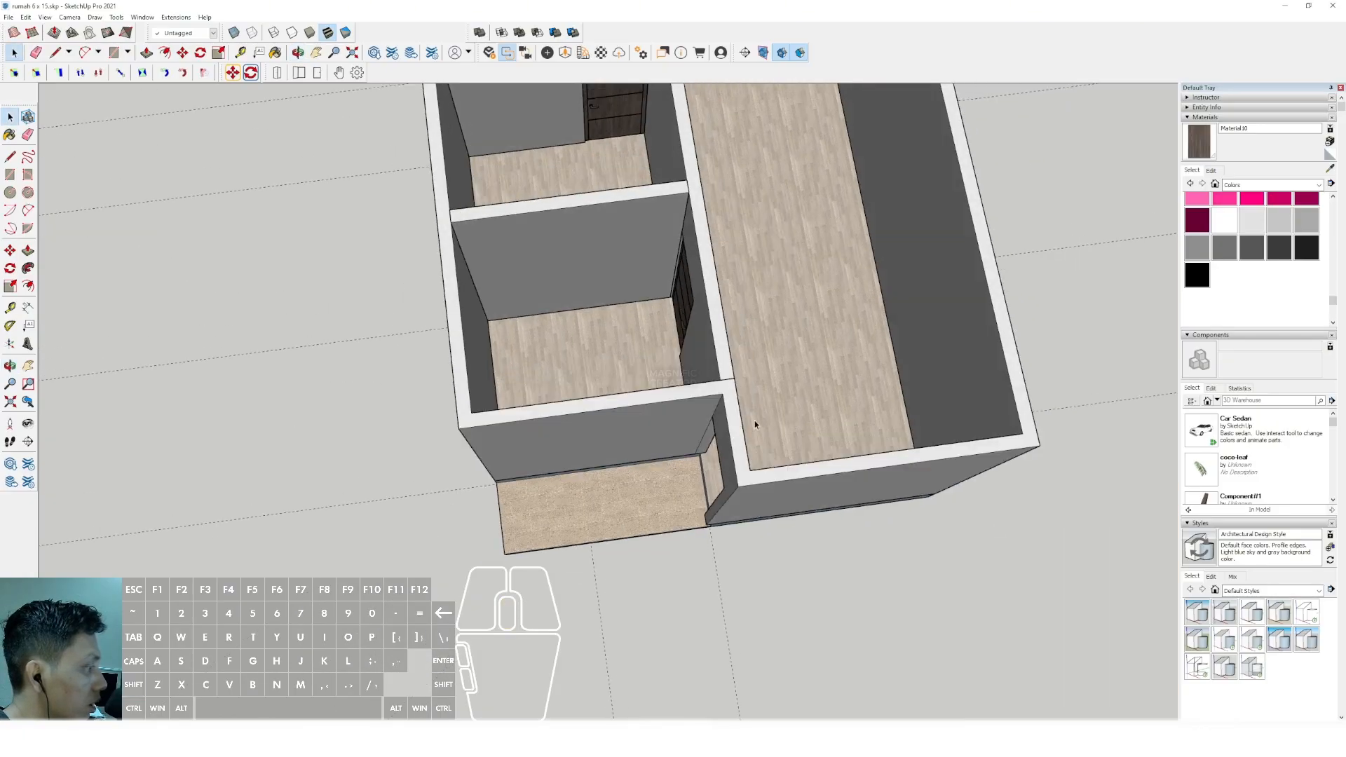
Open the floor slab for editing and push its side face inward beneath the new terrace opening.
click(754, 419)
scroll(694, 471, up, 5)
scroll(726, 435, up, 3)
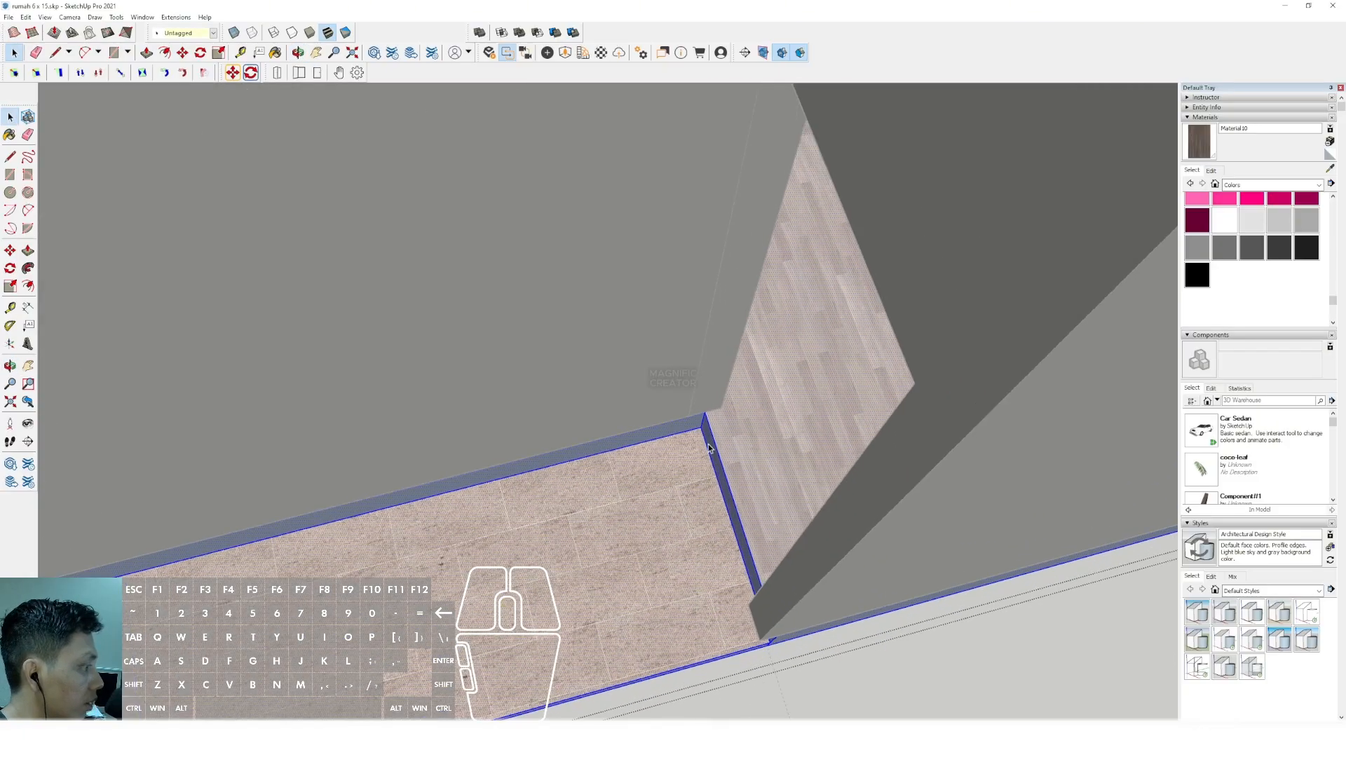
key(v)
click(713, 441)
click(710, 364)
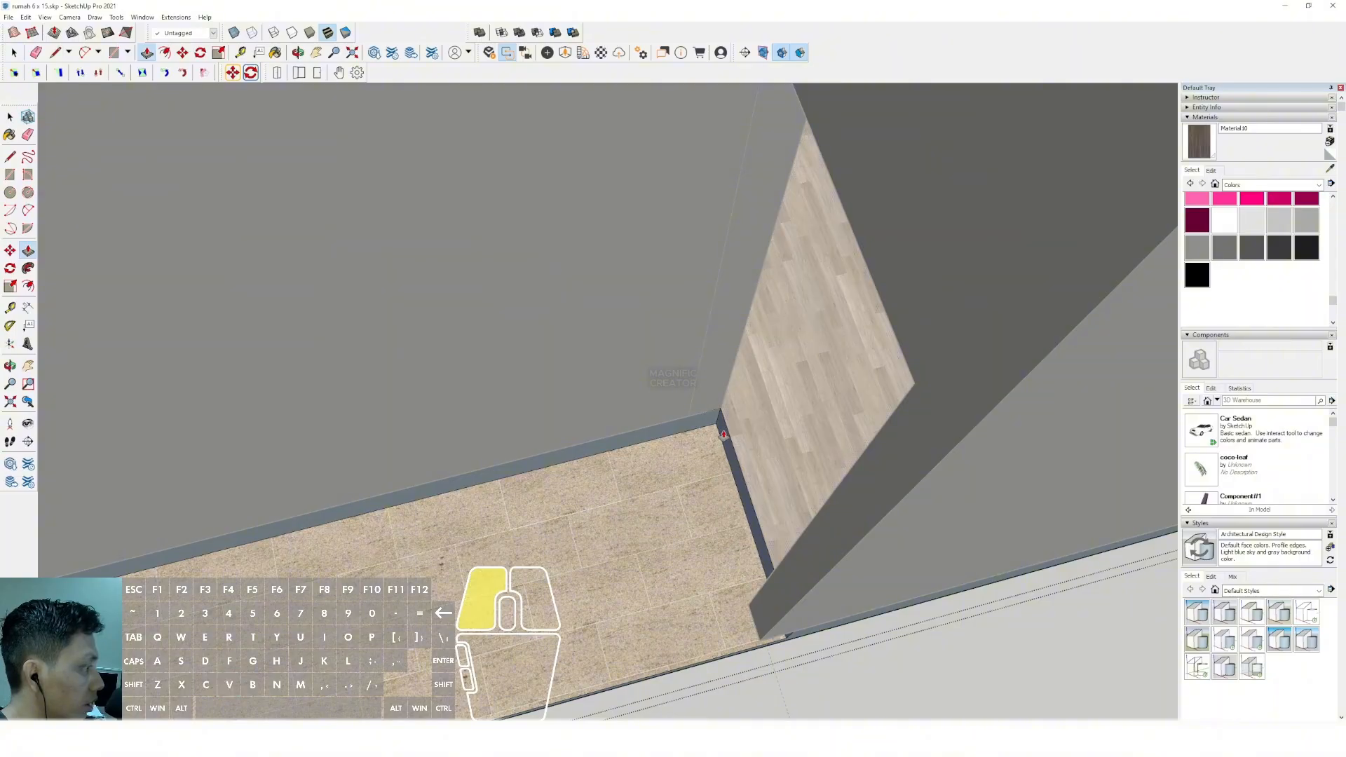
key(space)
scroll(661, 428, down, 3)
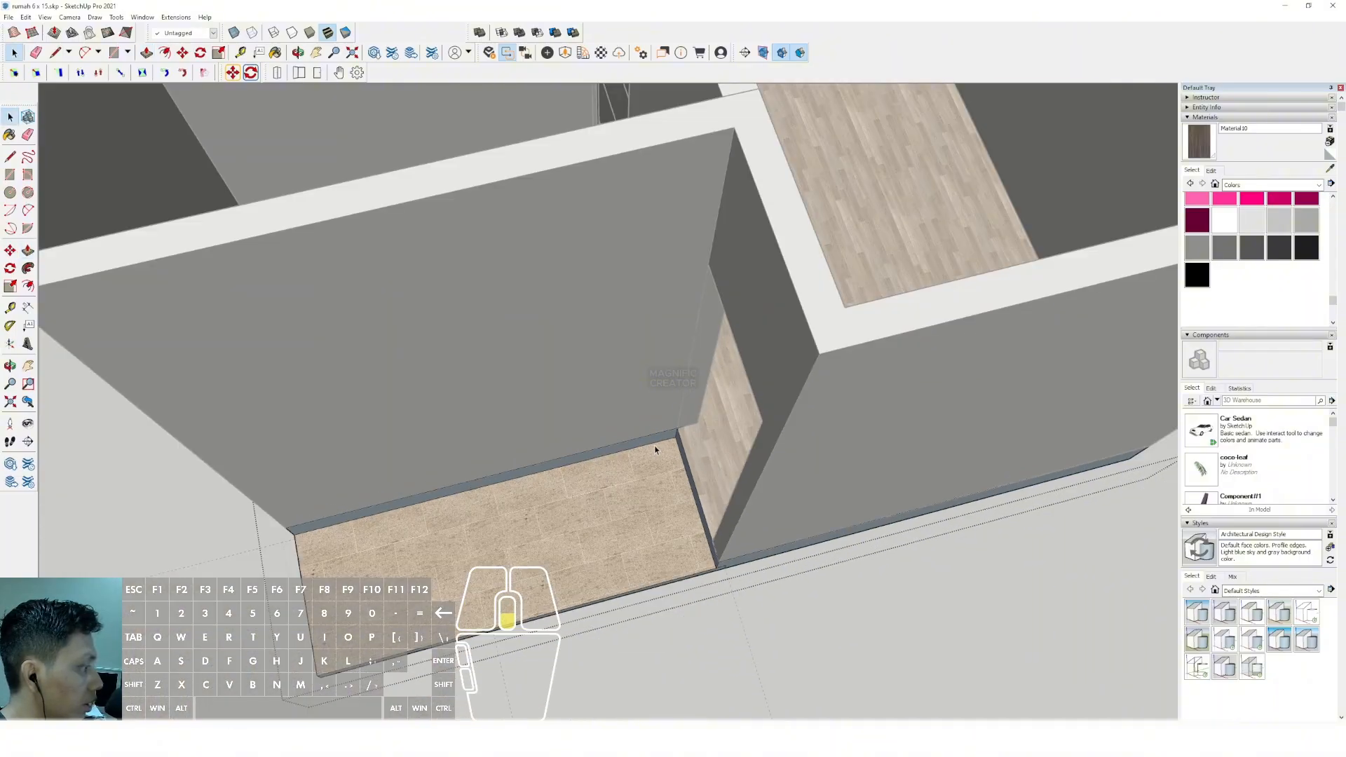
Offset the side and top edges of the terrace opening inward to outline a door frame.
scroll(655, 449, down, 5)
middle_drag(750, 596, 548, 397)
scroll(429, 424, up, 5)
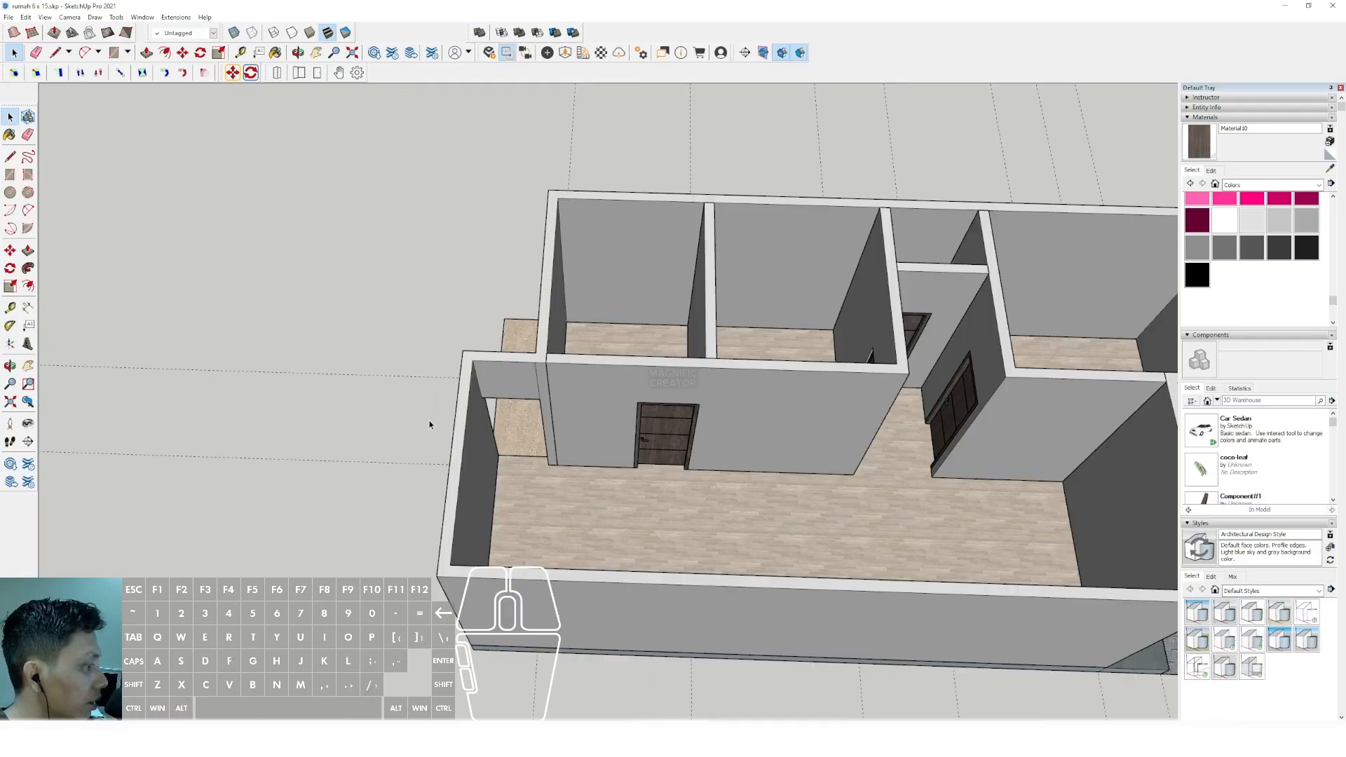
scroll(551, 443, up, 2)
scroll(540, 449, down, 3)
shift+middle_drag(550, 455, 577, 485)
scroll(508, 465, up, 6)
middle_drag(577, 485, 610, 553)
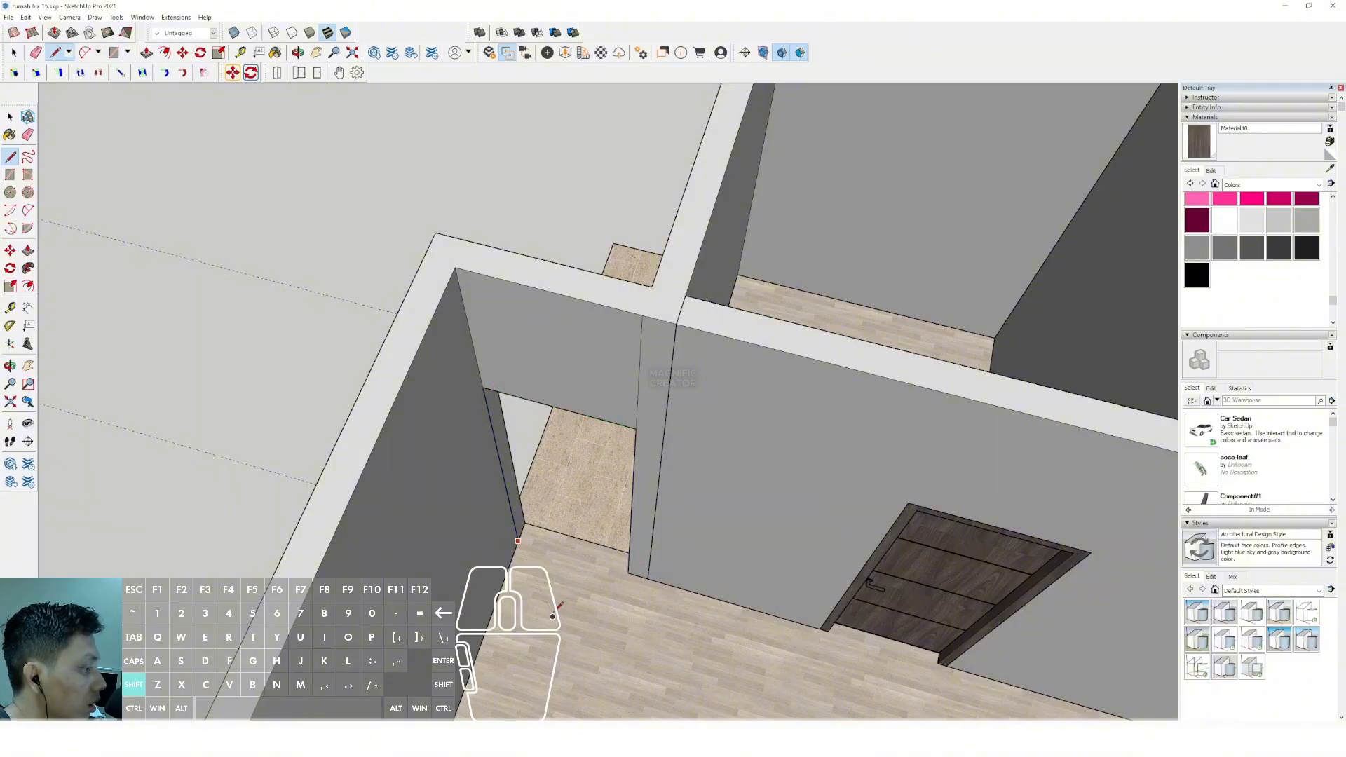
scroll(635, 494, up, 2)
key(space)
click(640, 456)
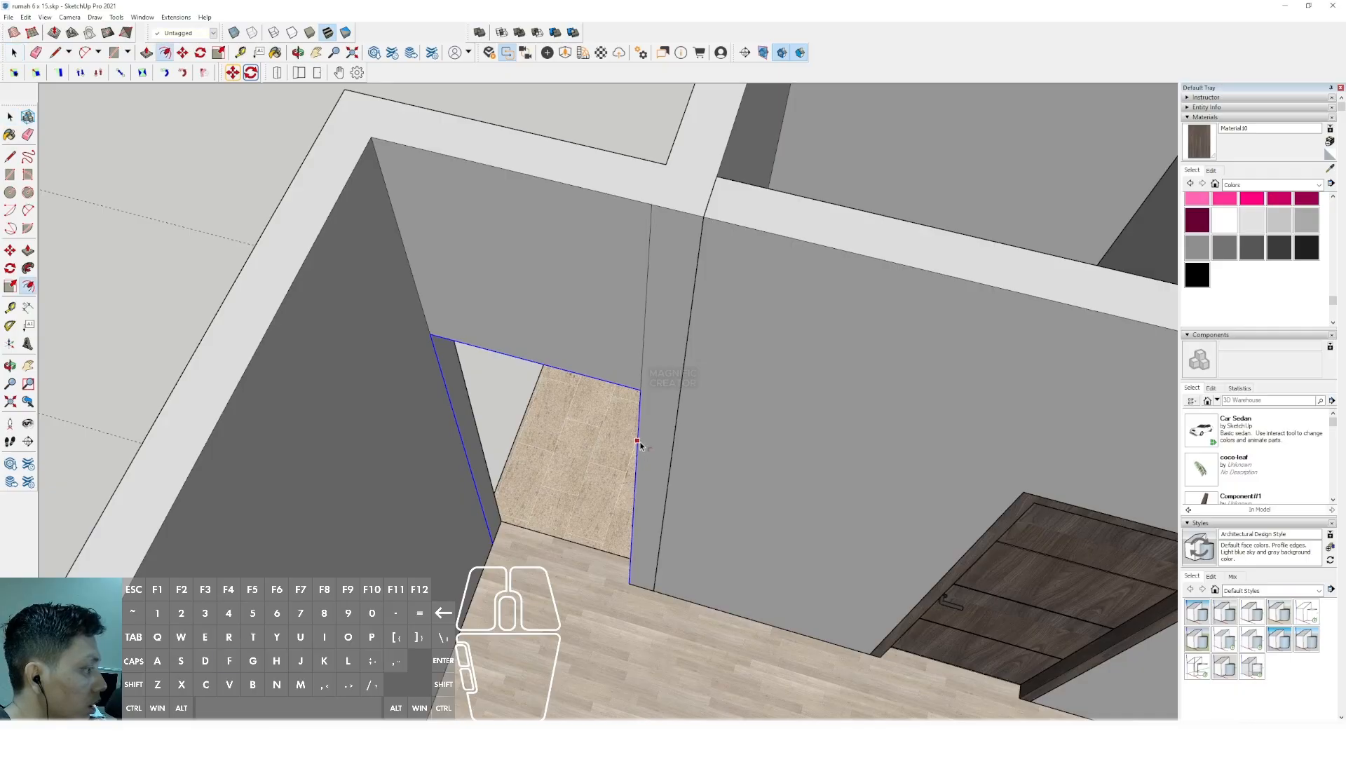
click(638, 441)
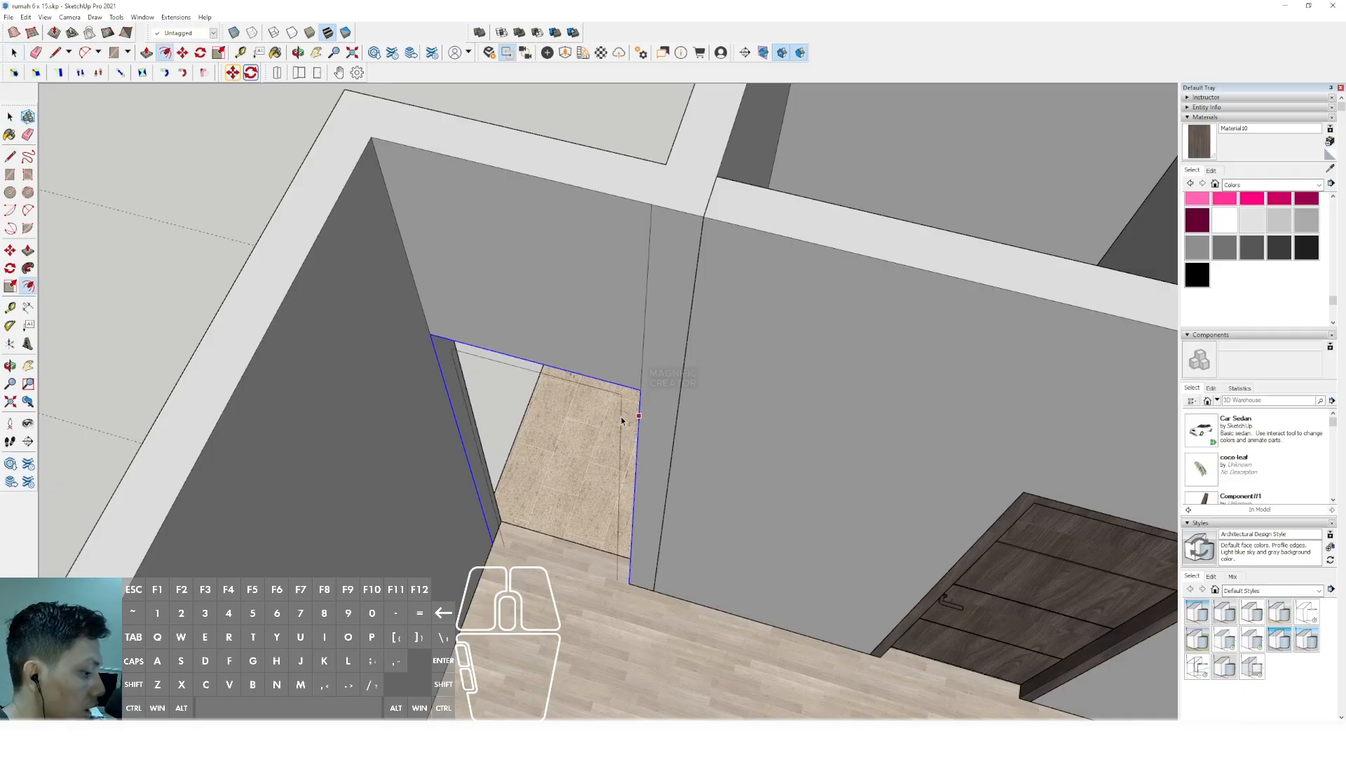
Close the bottom of the door frame outline with a line between the opening's two lower corners.
key(l)
scroll(628, 582, up, 3)
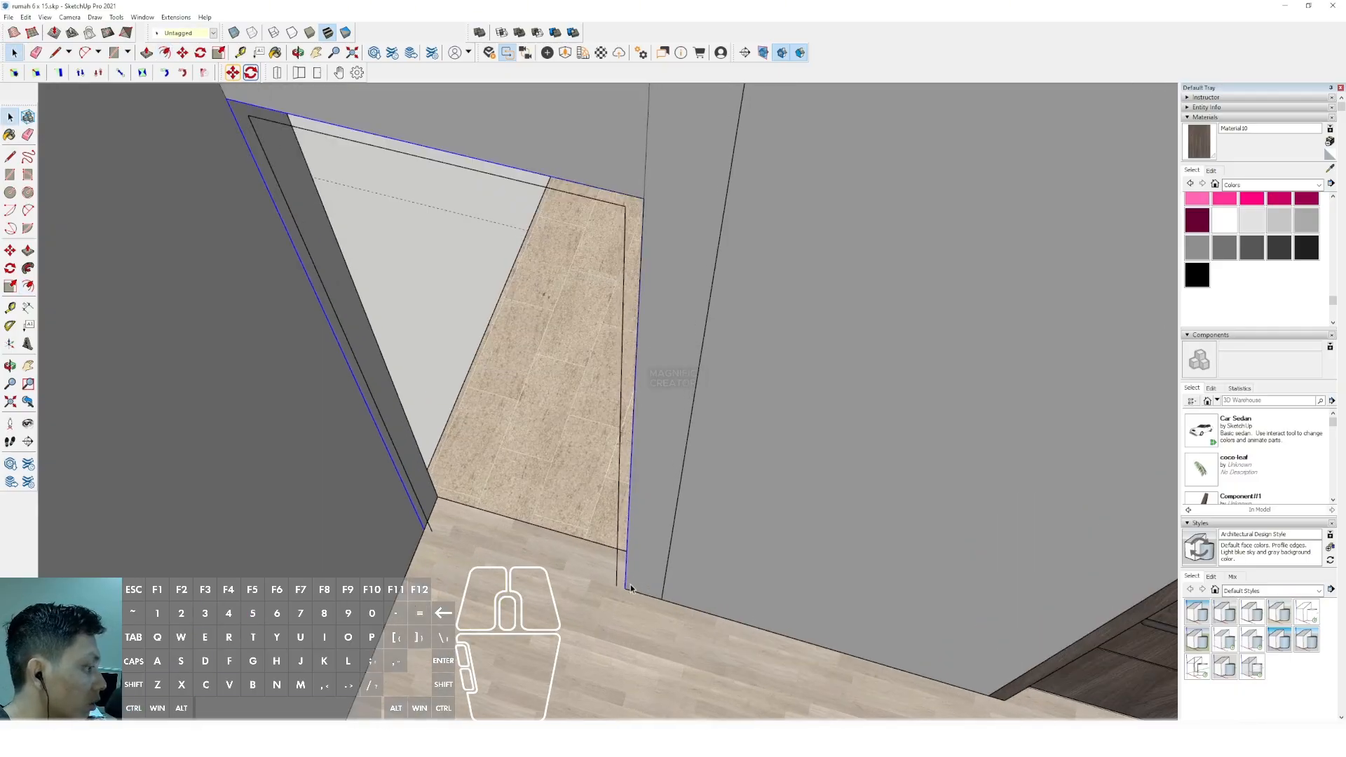
click(625, 588)
click(405, 523)
key(space)
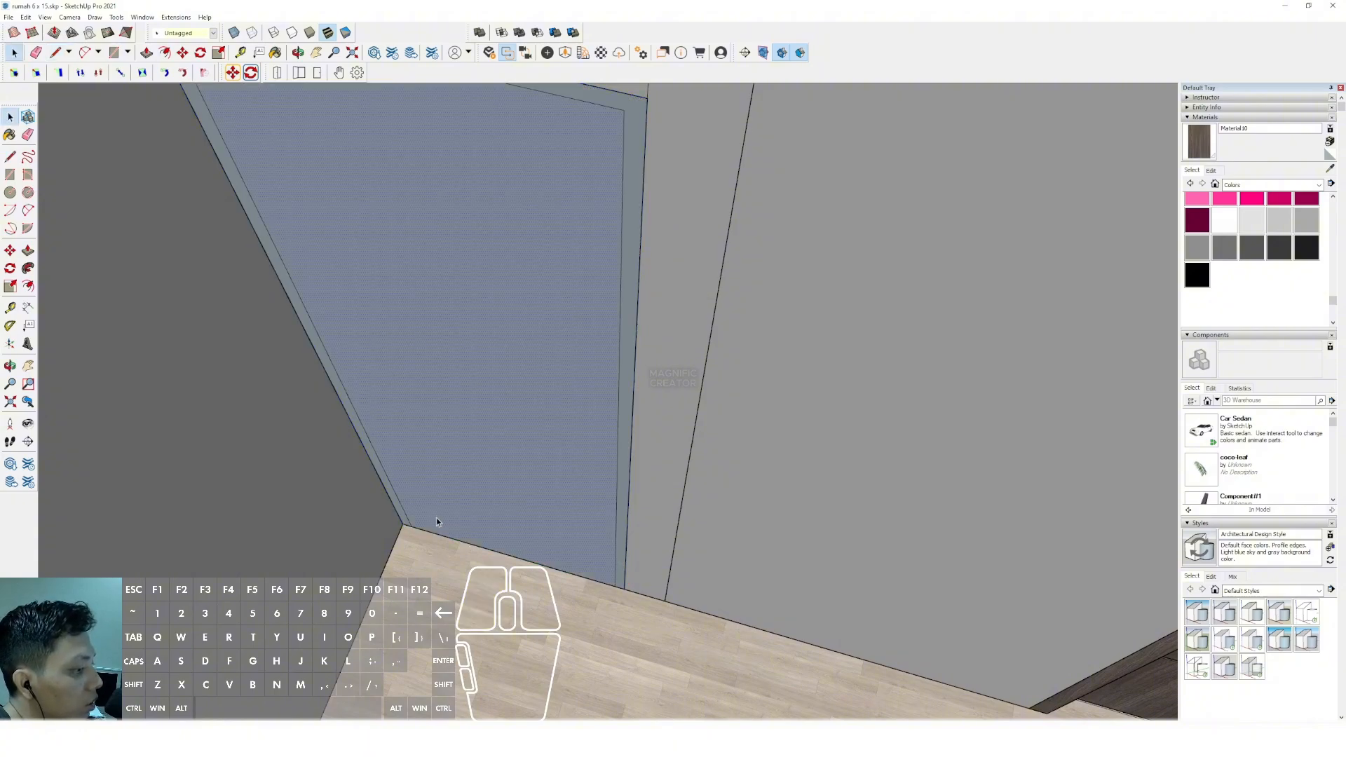
Extrude the door frame profile into the opening with Push/Pull and group the whole frame.
middle_drag(431, 537, 414, 501)
key(p)
click(421, 485)
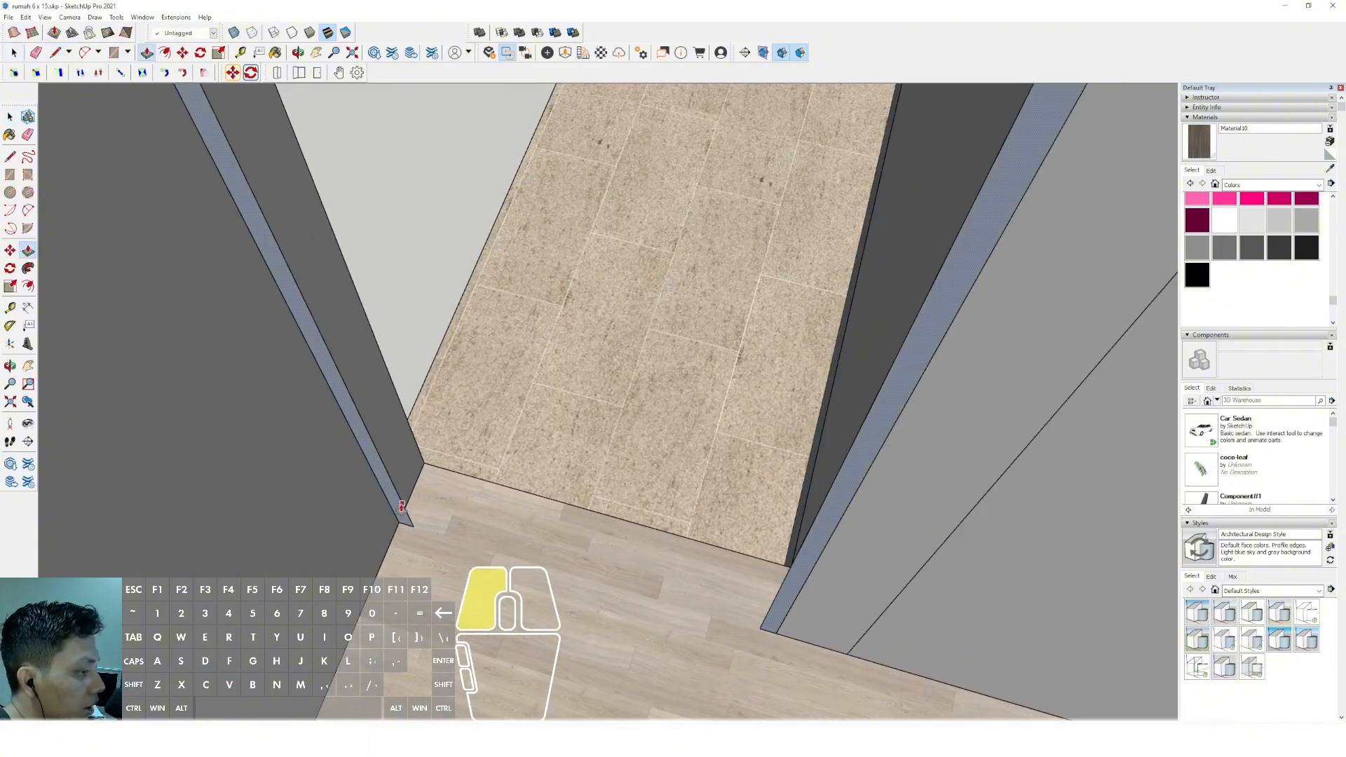
key(Return)
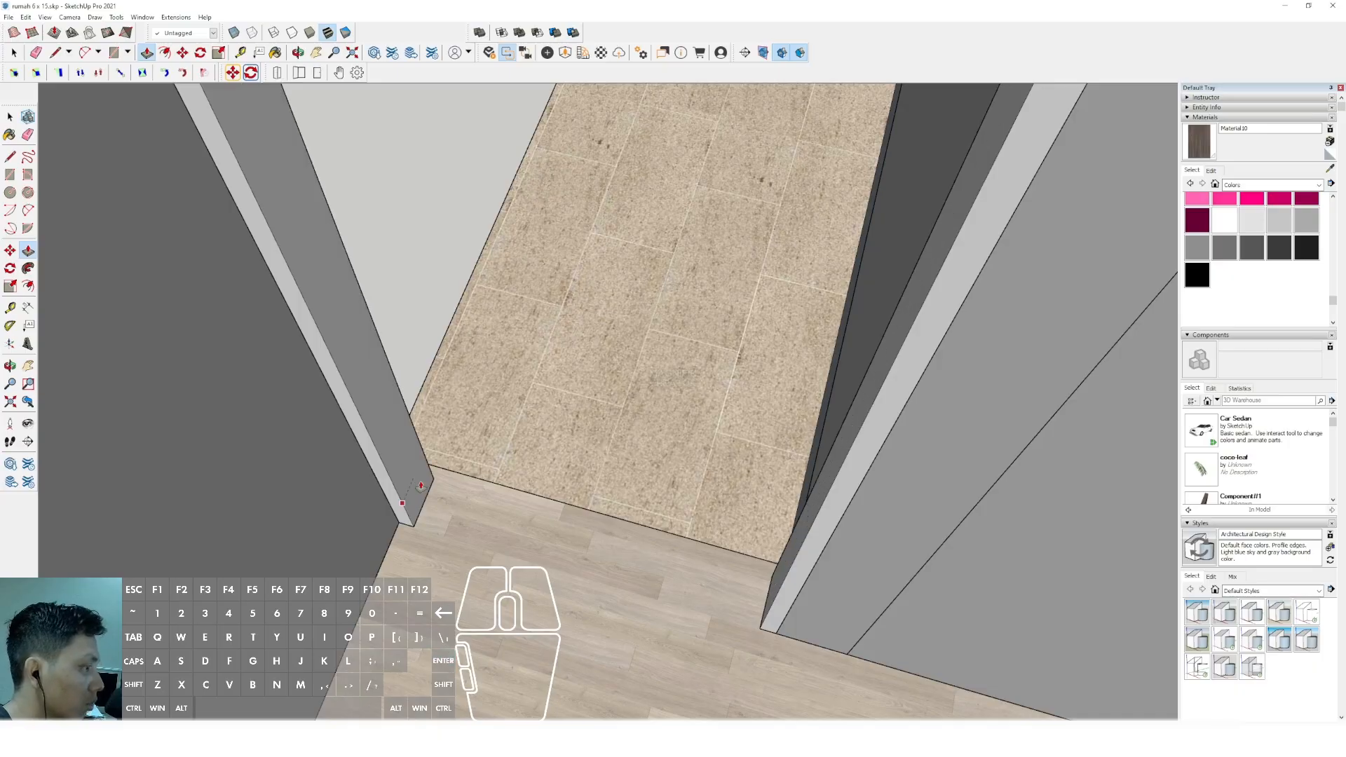
key(space)
triple_click(408, 481)
key(shift+g)
Draw a rectangle filling the inside of the terrace door frame.
scroll(456, 521, down, 5)
shift+middle_drag(490, 530, 522, 551)
scroll(533, 553, up, 2)
key(r)
click(326, 246)
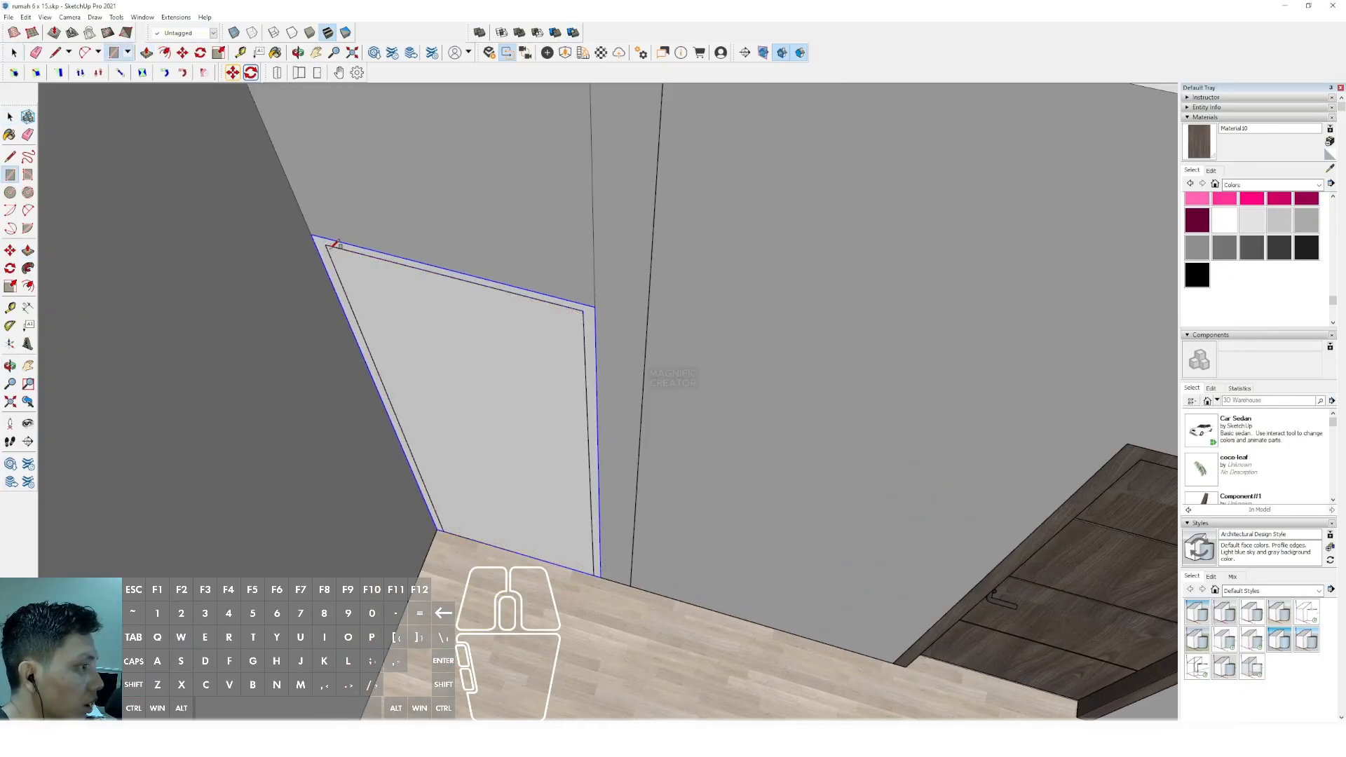
key(space)
Offset the rectangle's border inward and delete the inner face to leave the door panel's rim.
middle_drag(484, 336, 524, 372)
key(f)
click(571, 358)
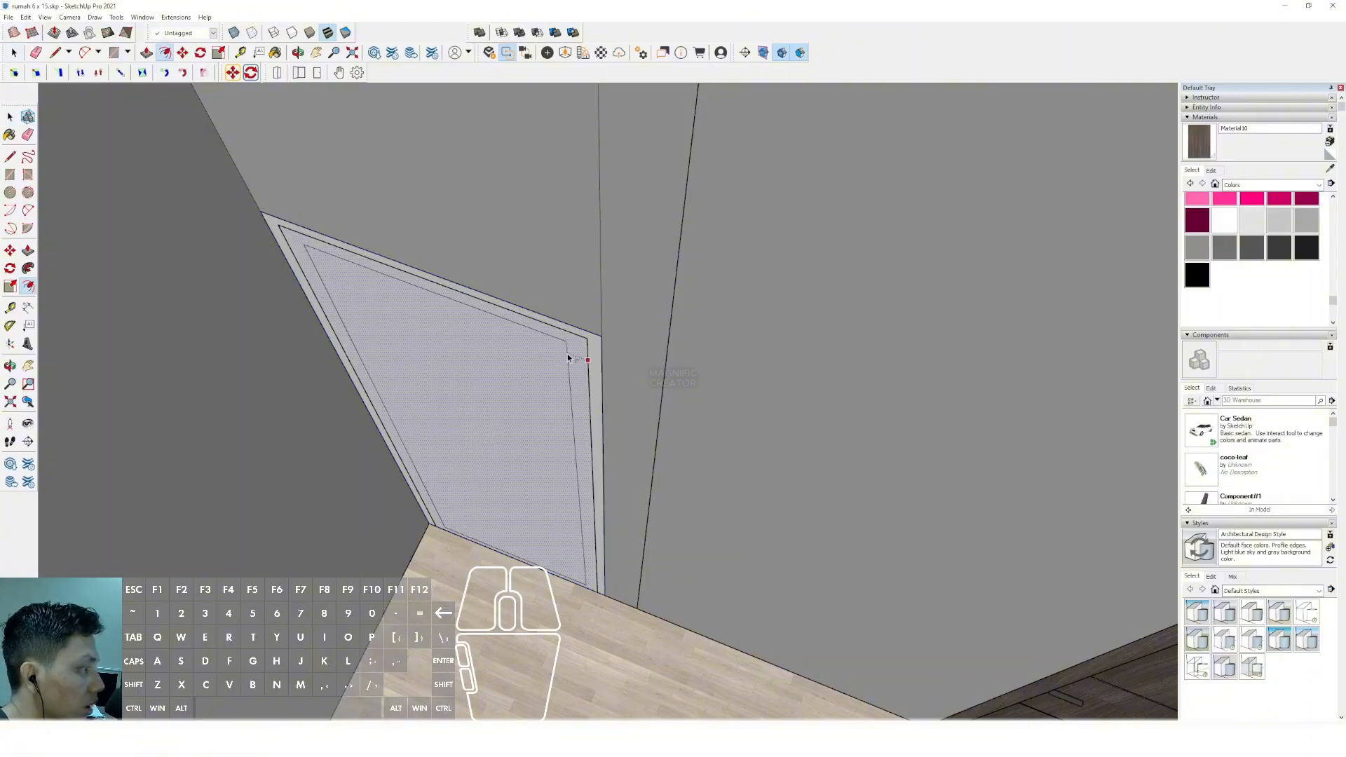
key(Delete)
Give the door panel's rim thickness with Push/Pull inside the frame.
scroll(455, 515, up, 5)
key(p)
click(455, 510)
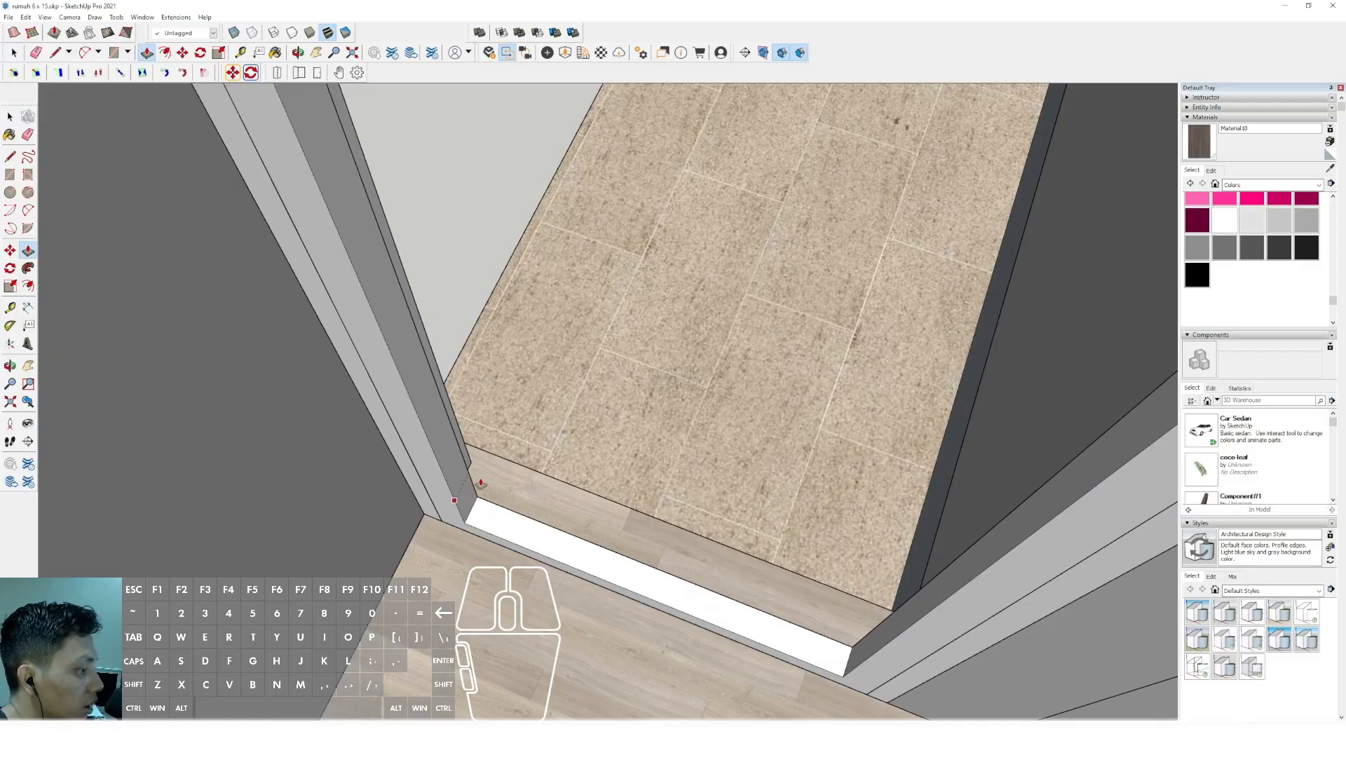
click(478, 493)
Draw a rectangle across the opening within the door panel's rim as its infill pane.
key(r)
scroll(468, 548, down, 6)
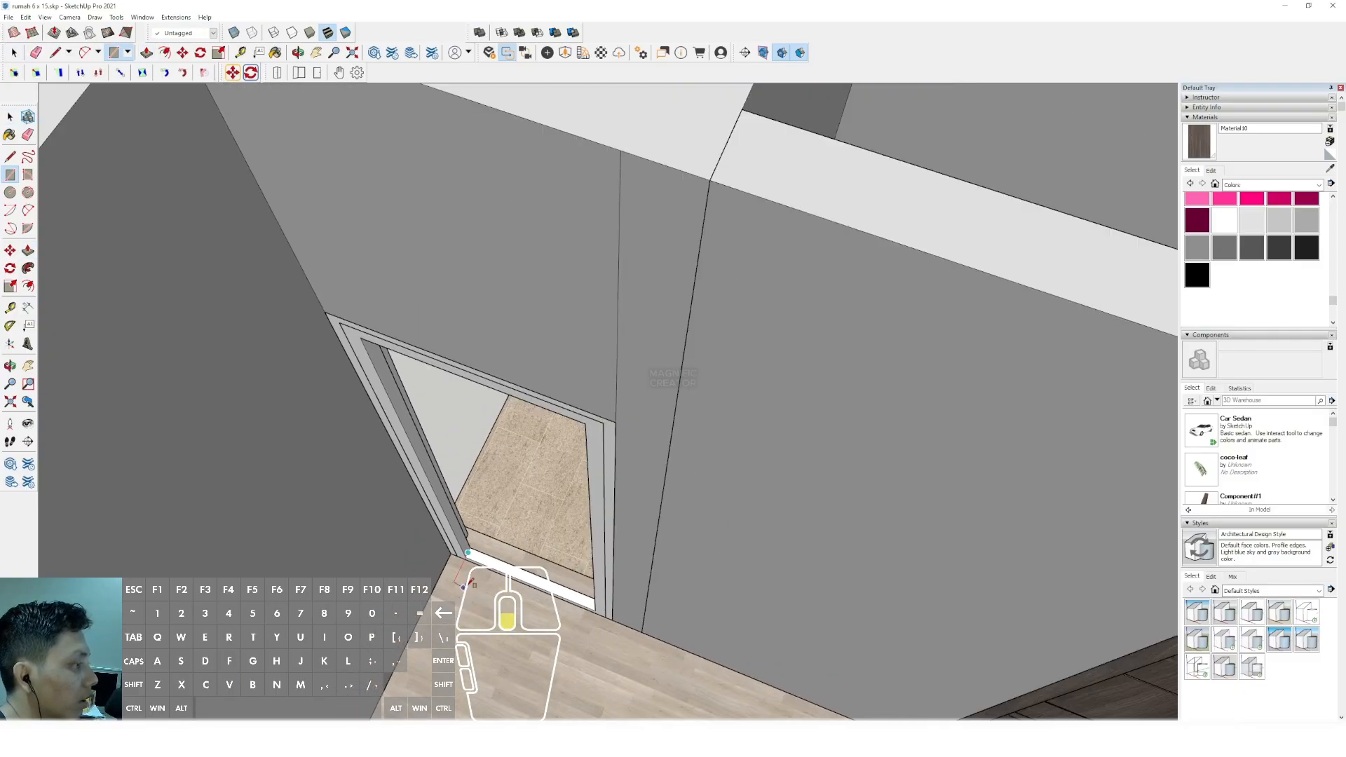
middle_drag(468, 553, 743, 274)
scroll(697, 488, up, 2)
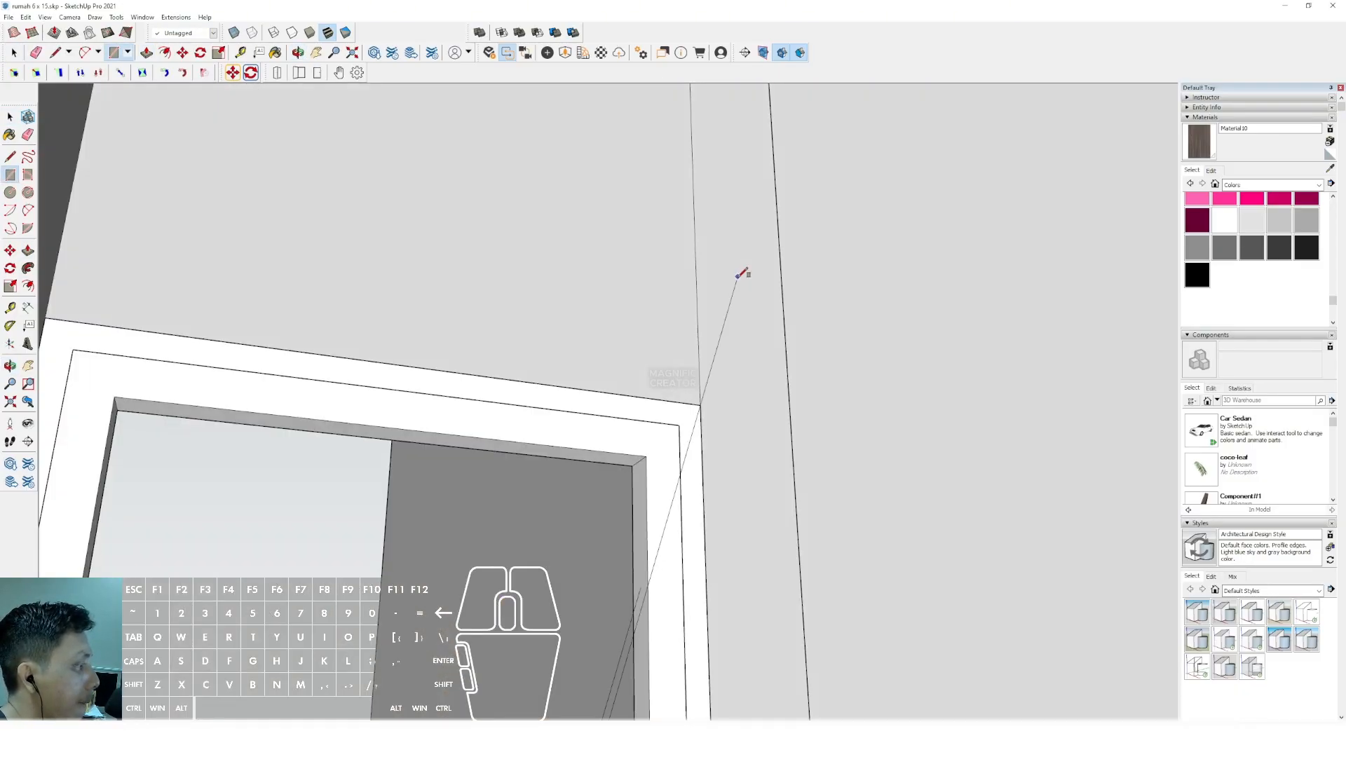
scroll(642, 519, up, 2)
click(650, 426)
Paint the terrace door's frame and panel with the dark grey Color M07.
right_click(642, 434)
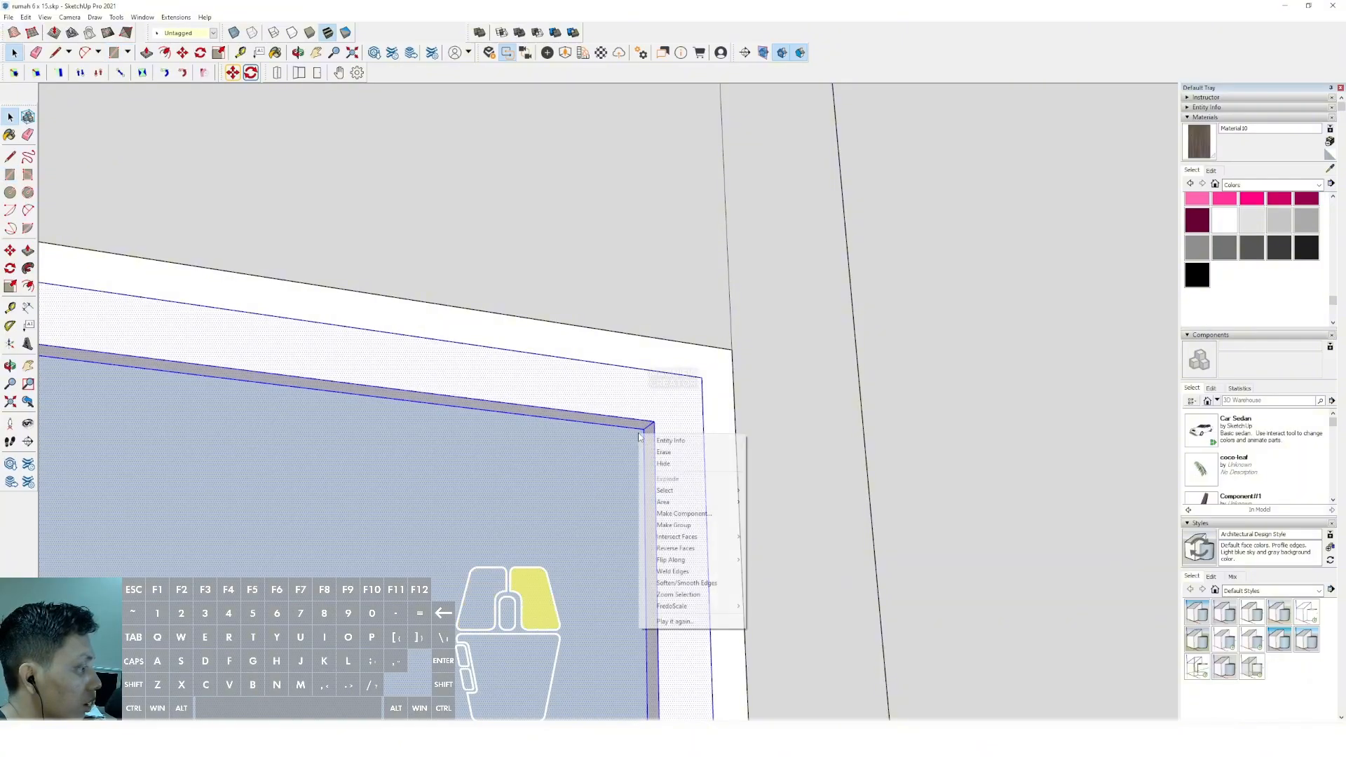
middle_drag(680, 571, 546, 604)
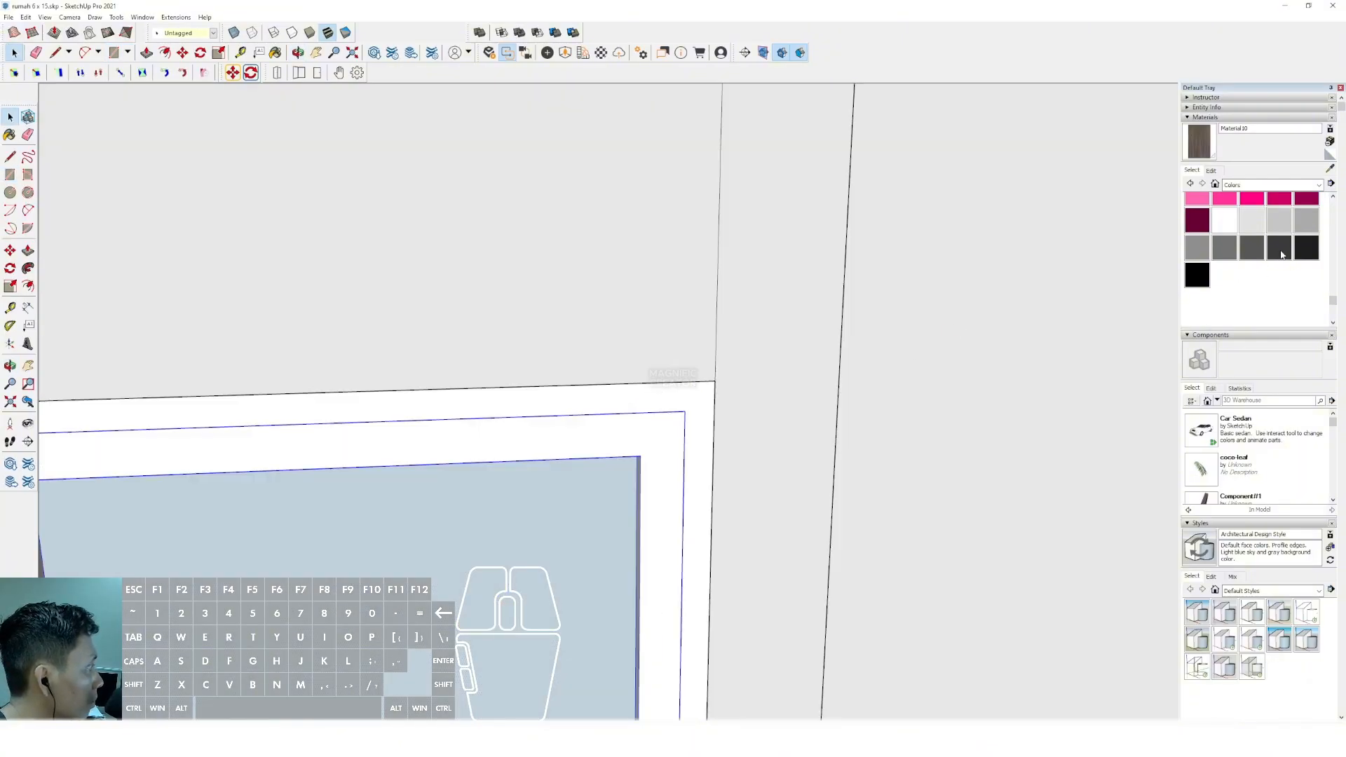
click(675, 431)
middle_drag(682, 404, 575, 533)
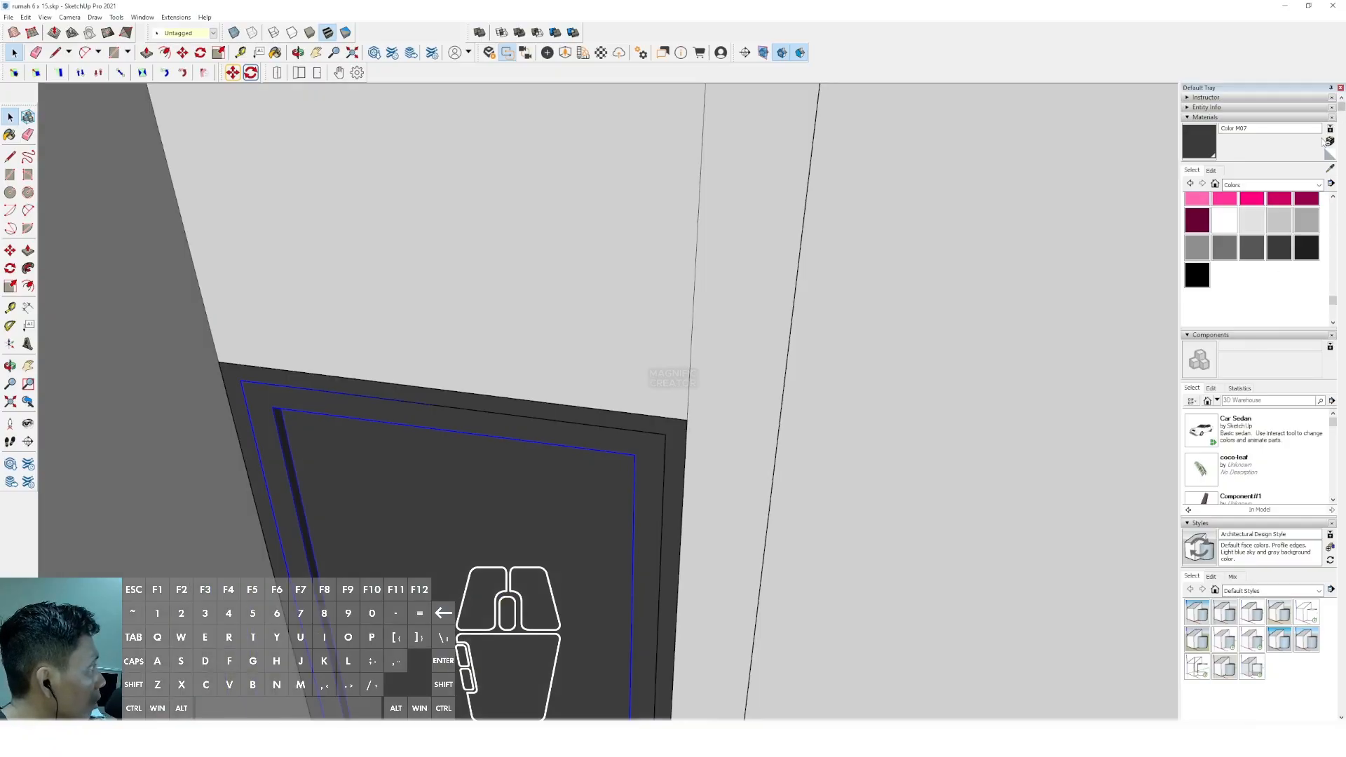
Paint the infill pane of the dark-framed door with Translucent Glass Gray from the Glass and Mirrors materials.
click(1320, 186)
click(1243, 242)
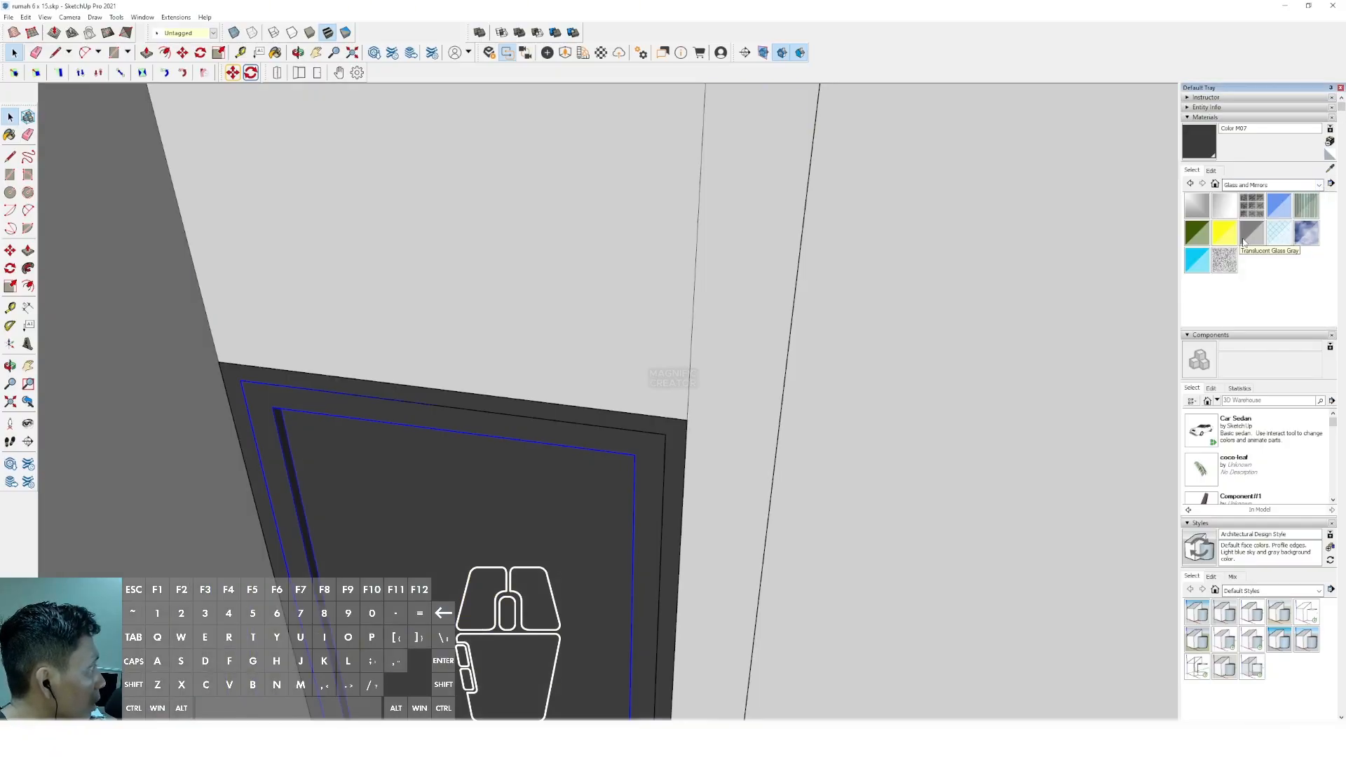
middle_drag(708, 456, 631, 490)
key(space)
double_click(519, 489)
click(519, 490)
key(b)
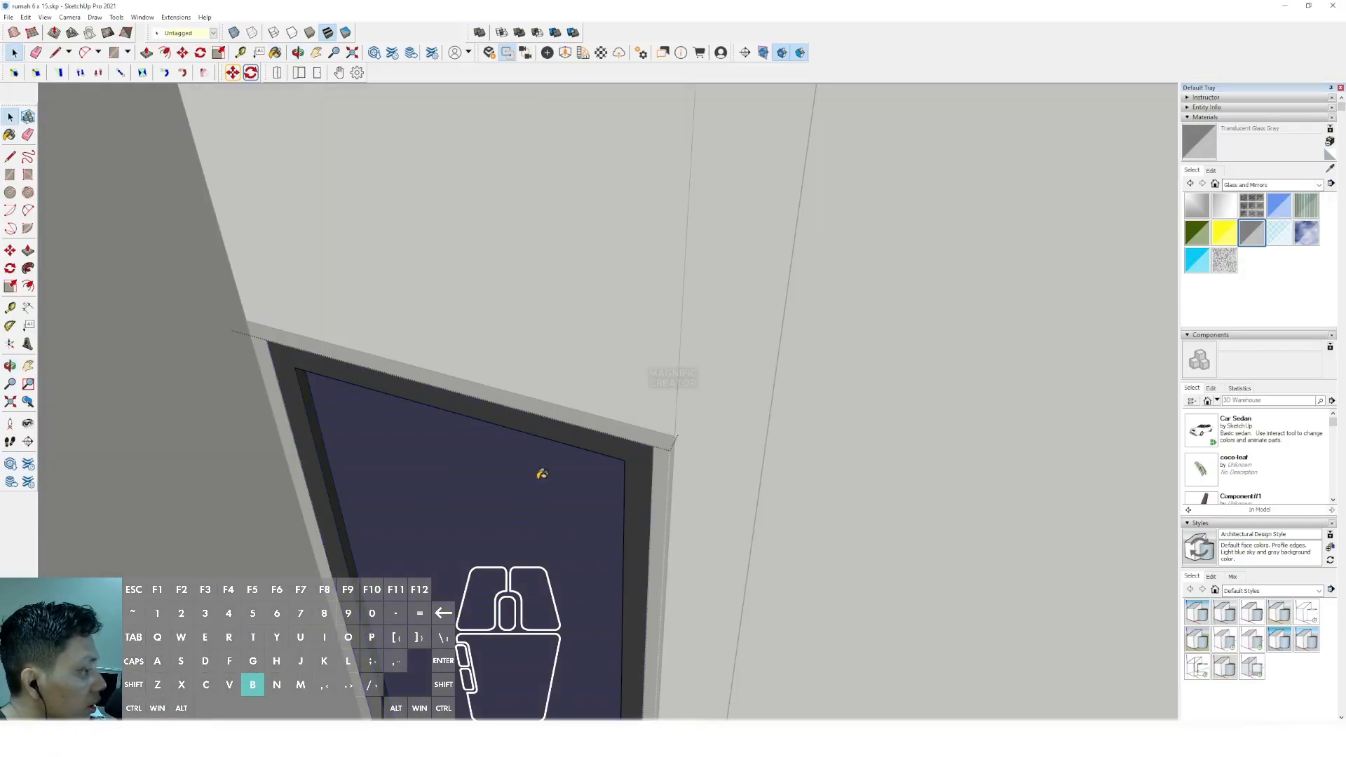
click(541, 471)
scroll(594, 566, down, 1)
scroll(652, 465, down, 4)
key(space)
scroll(490, 372, down, 5)
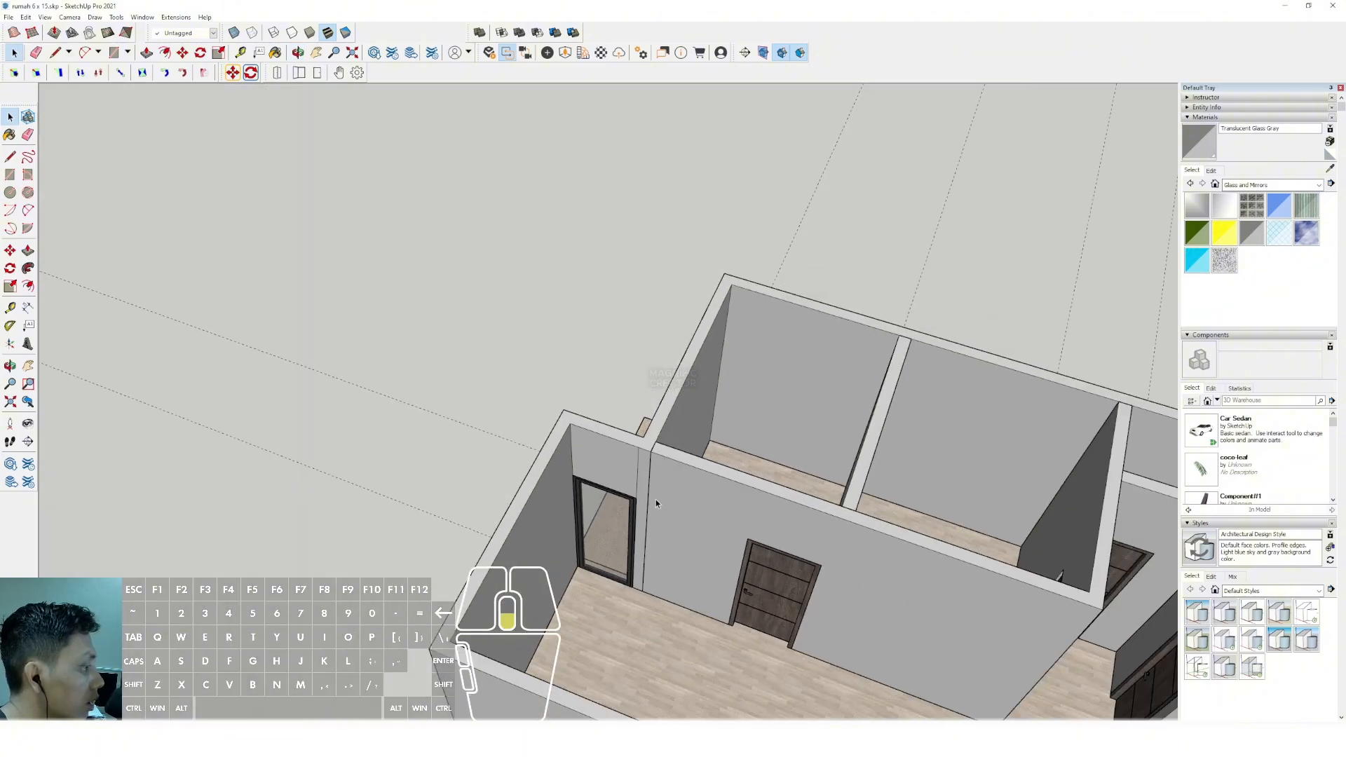
Copy the wooden interior door near the corridor corner out to the tiled front porch.
middle_drag(490, 372, 479, 421)
middle_drag(739, 523, 701, 527)
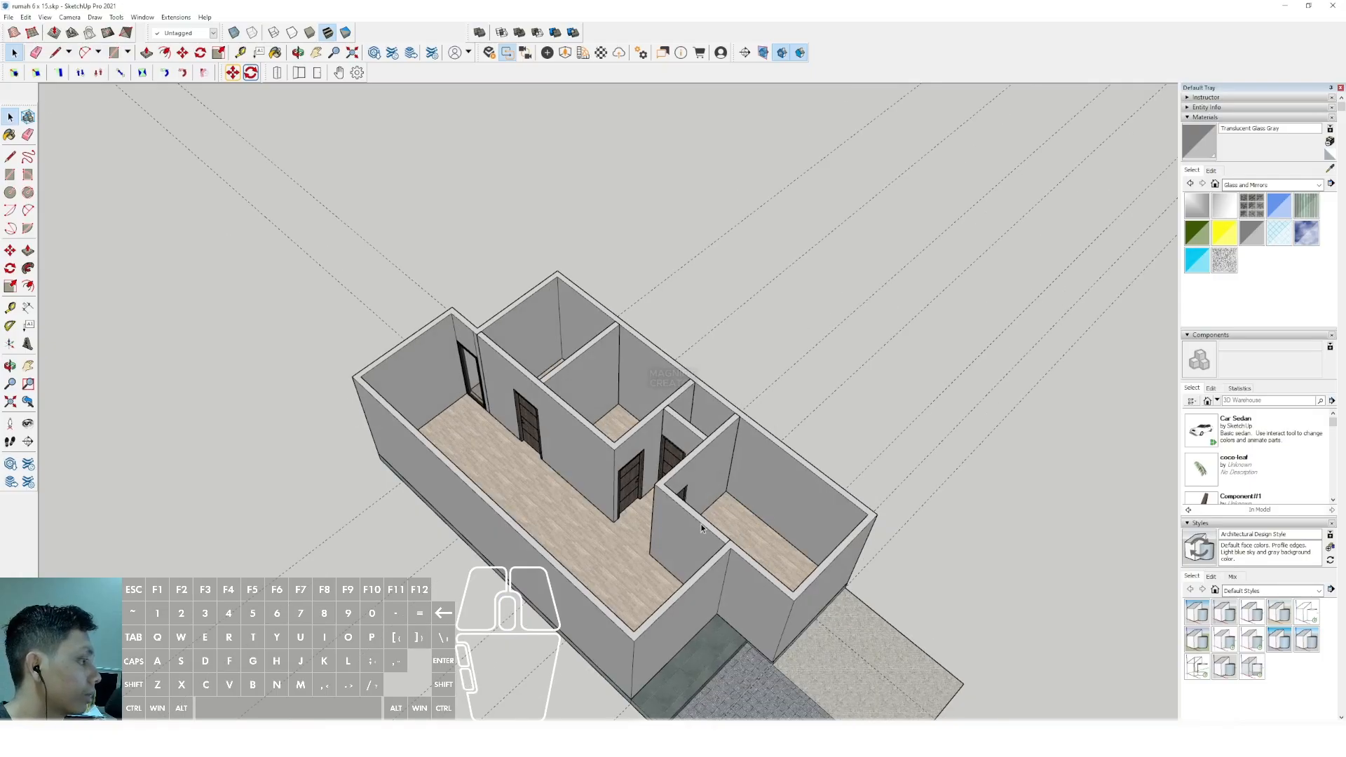
scroll(747, 560, down, 1)
middle_drag(556, 478, 578, 431)
scroll(483, 406, up, 3)
scroll(587, 435, up, 2)
click(586, 435)
scroll(588, 438, up, 3)
key(m)
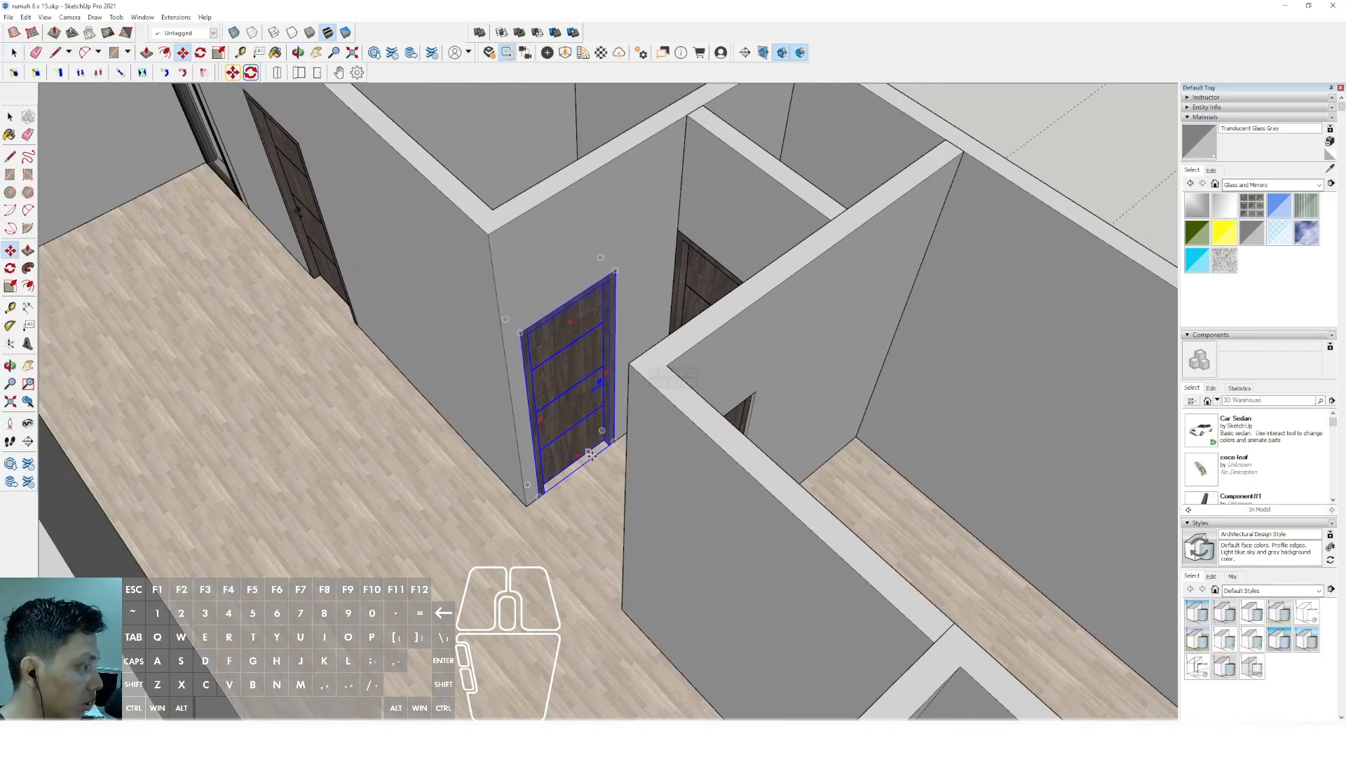
scroll(519, 527, down, 3)
shift+middle_drag(522, 554, 482, 333)
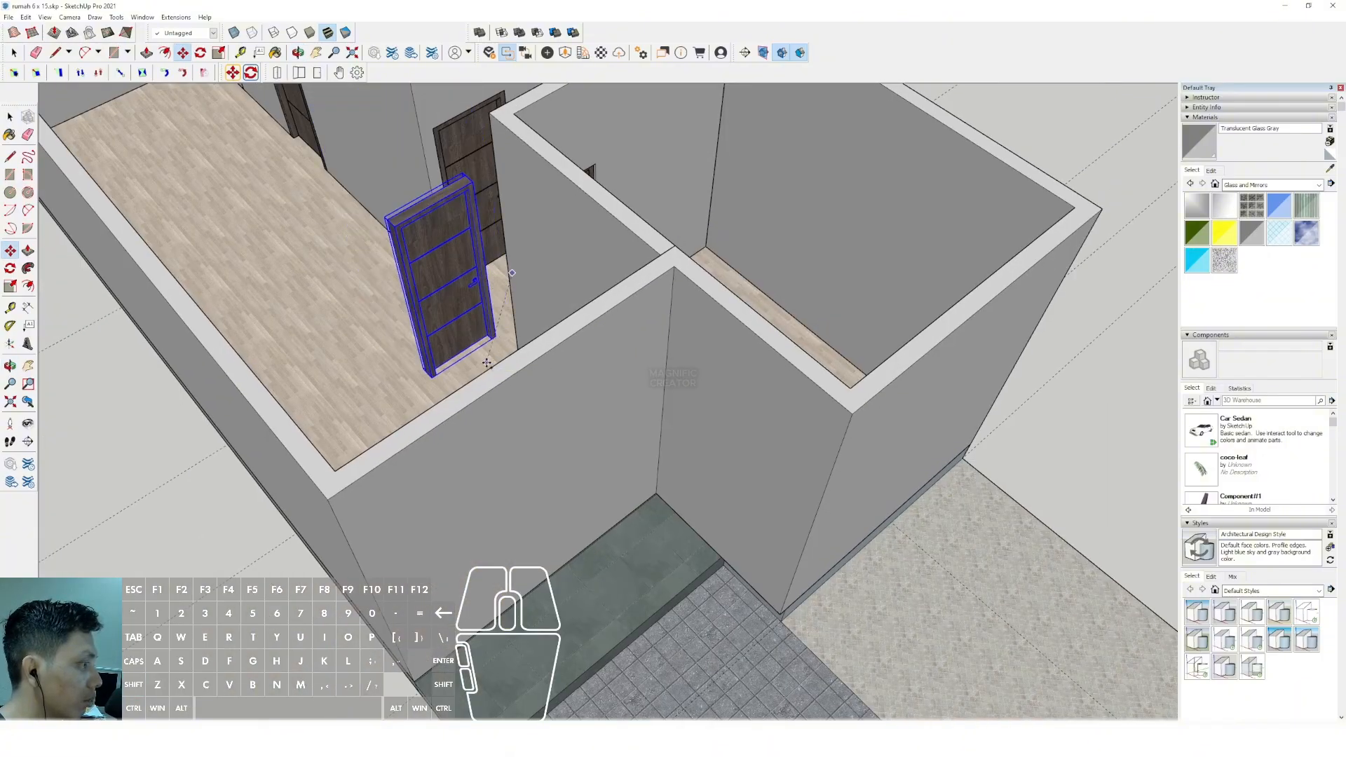
scroll(492, 365, down, 1)
click(619, 512)
key(space)
Flip the copied porch door along the component's red and green axes to reverse its handle side.
scroll(546, 462, up, 6)
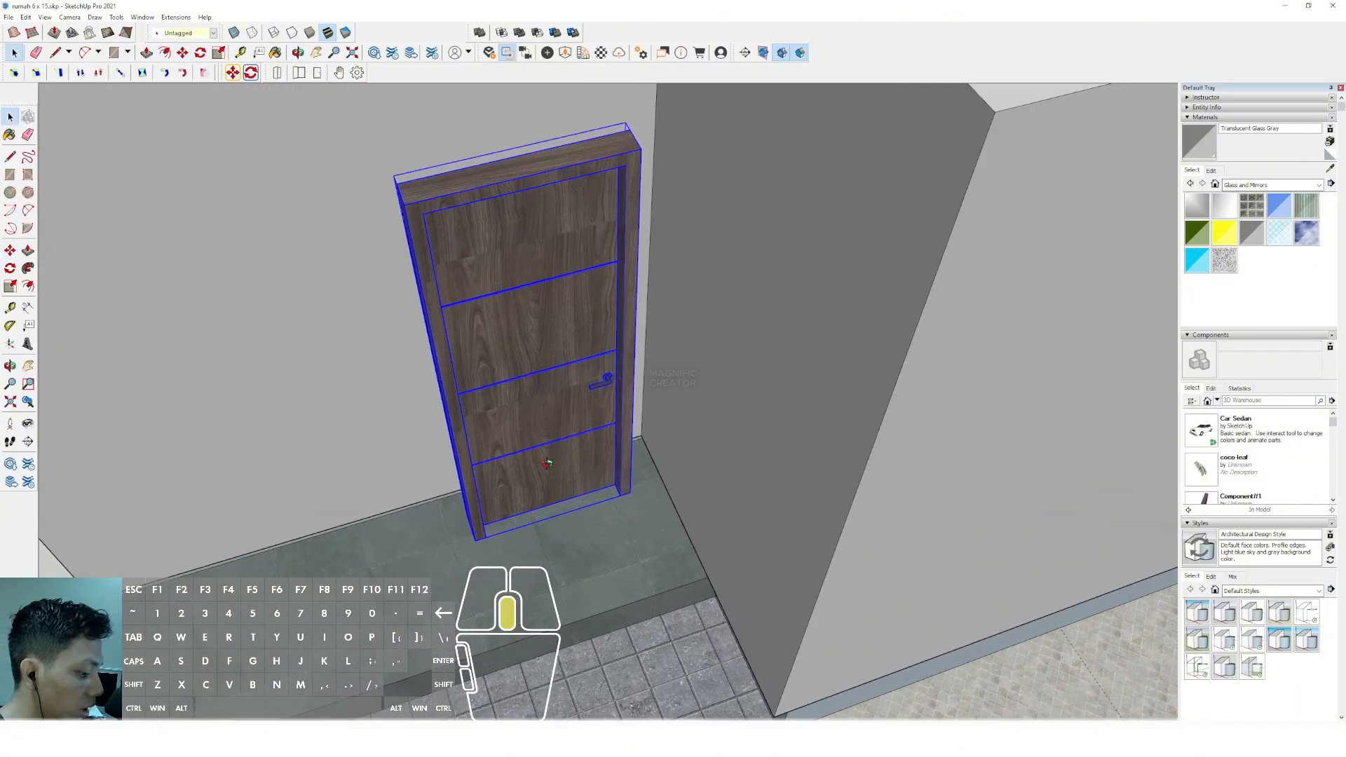
scroll(546, 463, up, 3)
right_click(551, 387)
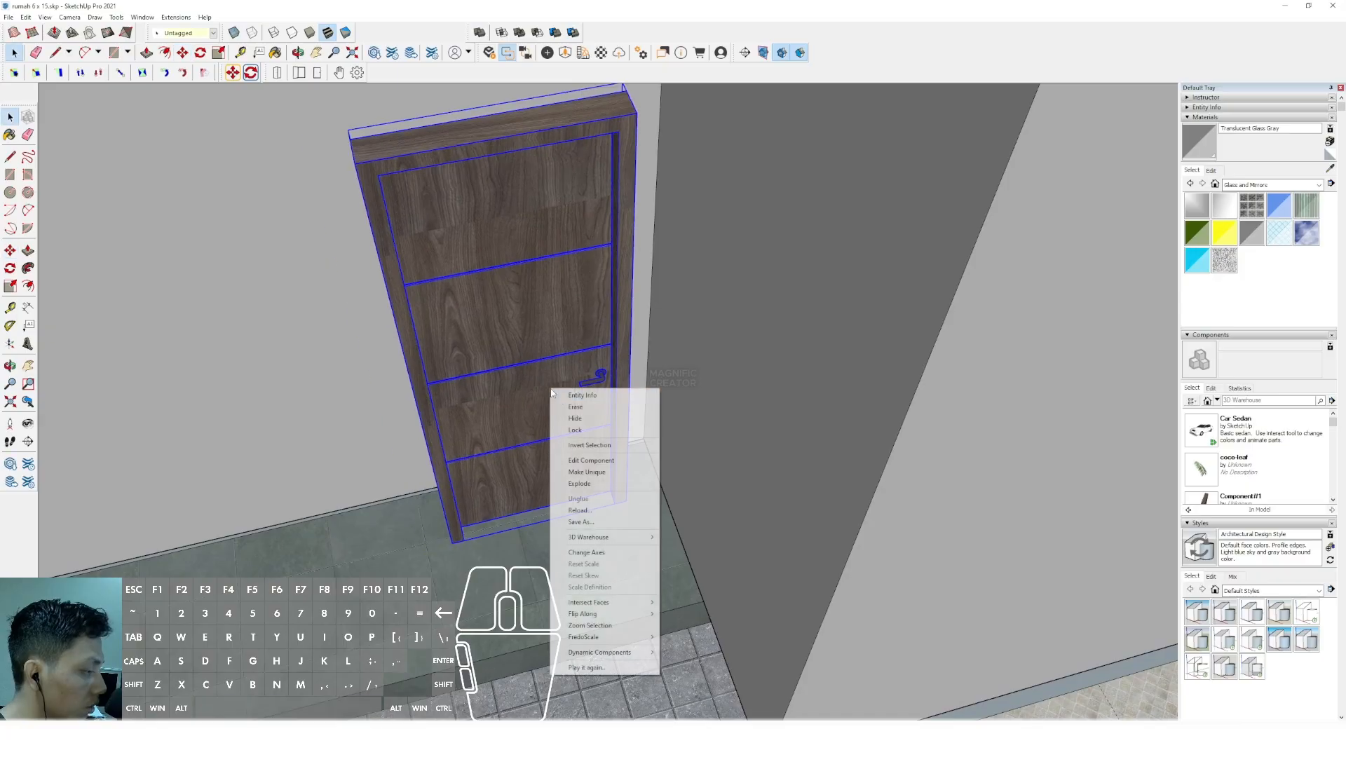
mouse_move(603, 614)
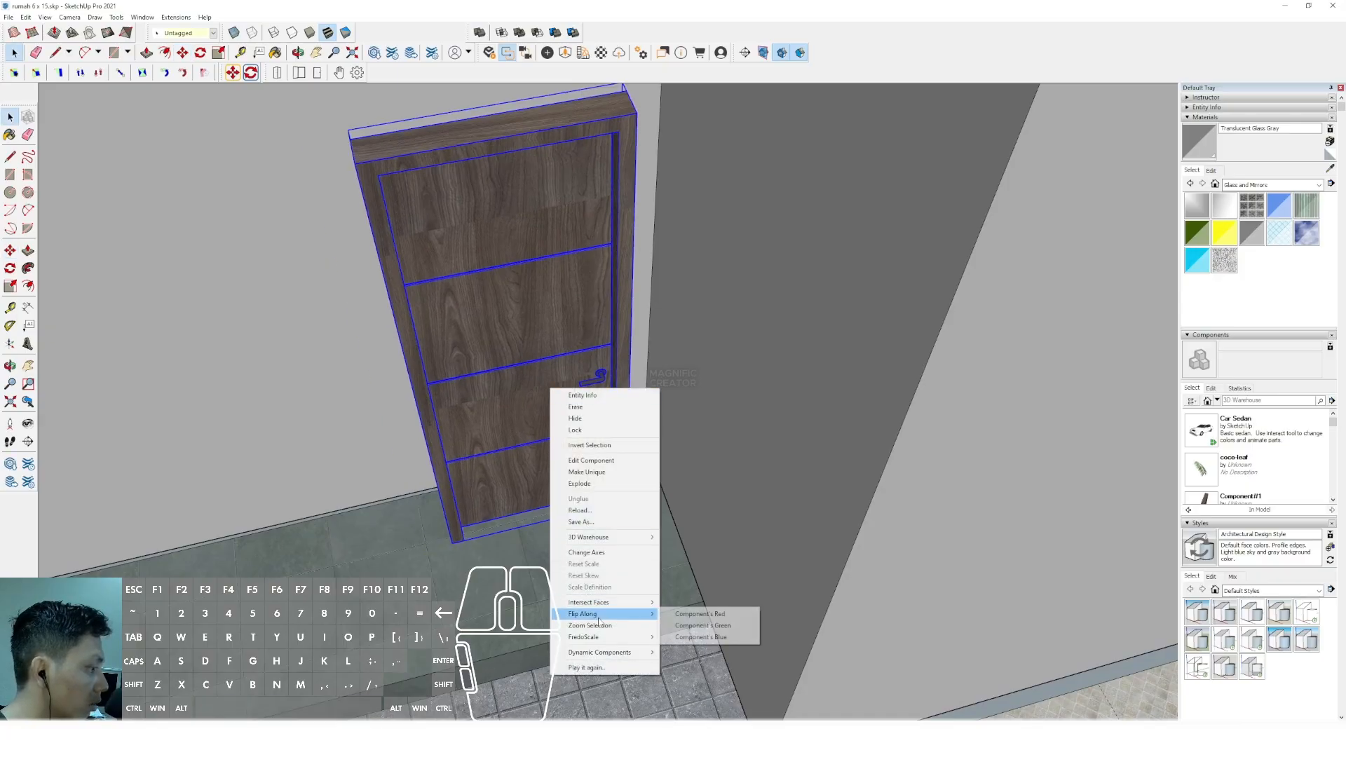
click(687, 612)
right_click(573, 387)
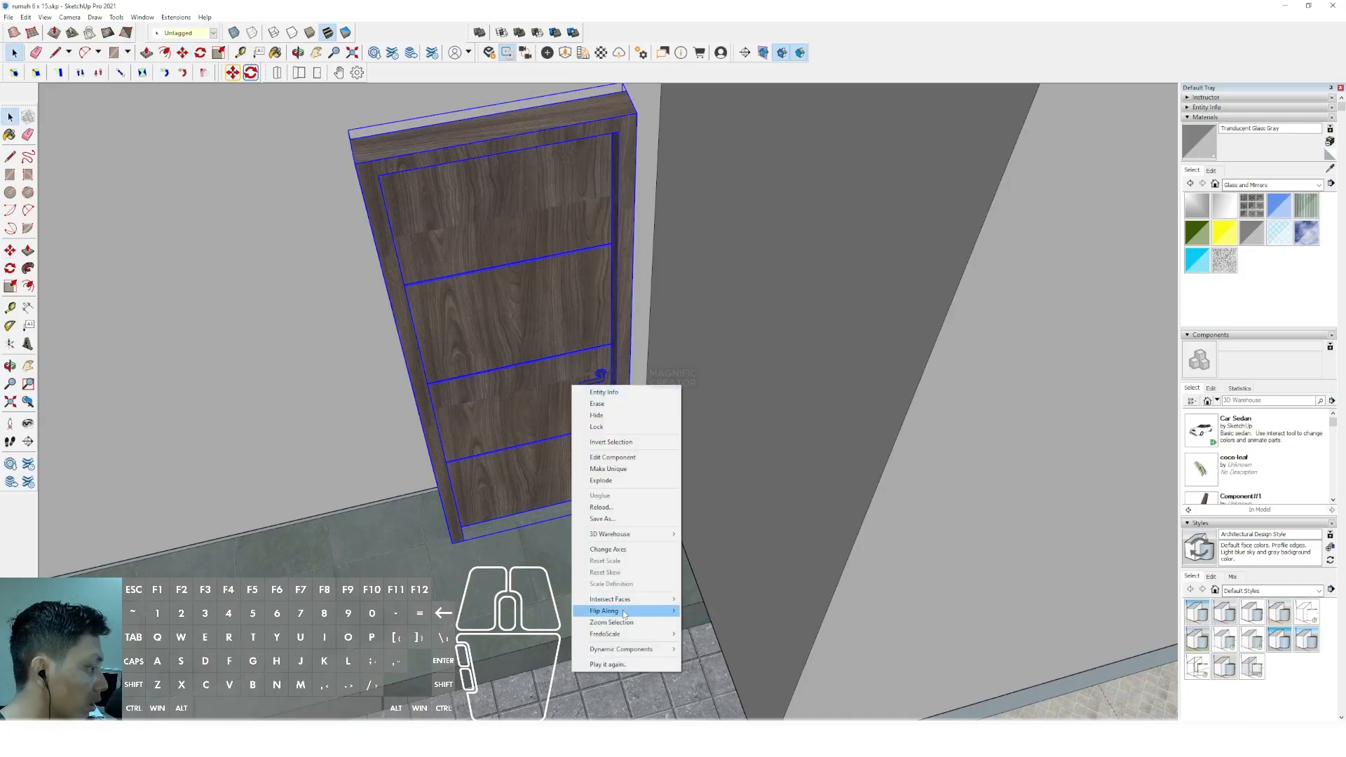
mouse_move(624, 614)
click(732, 624)
scroll(636, 504, down, 2)
scroll(636, 505, up, 5)
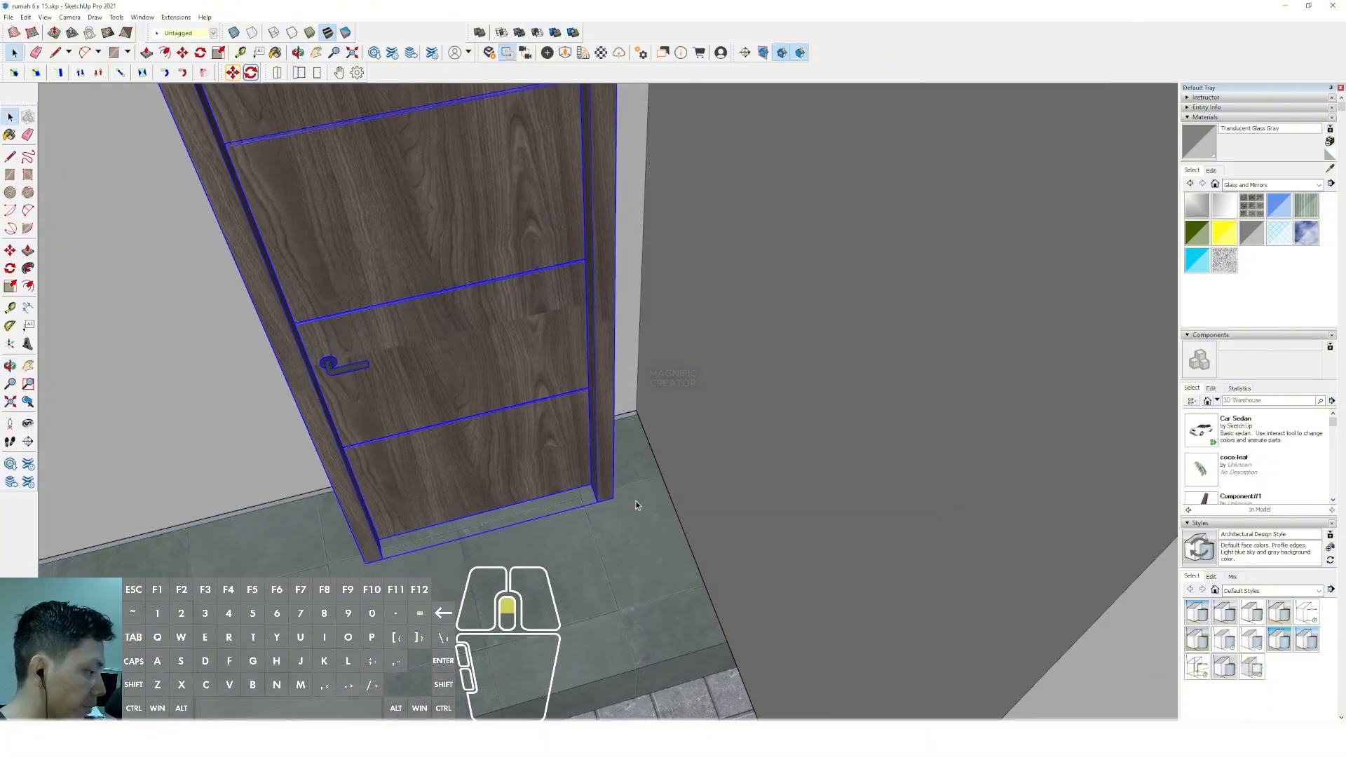
Move the porch door by its lower frame corner into the corner between the recessed and projecting front walls.
click(614, 499)
key(shift)
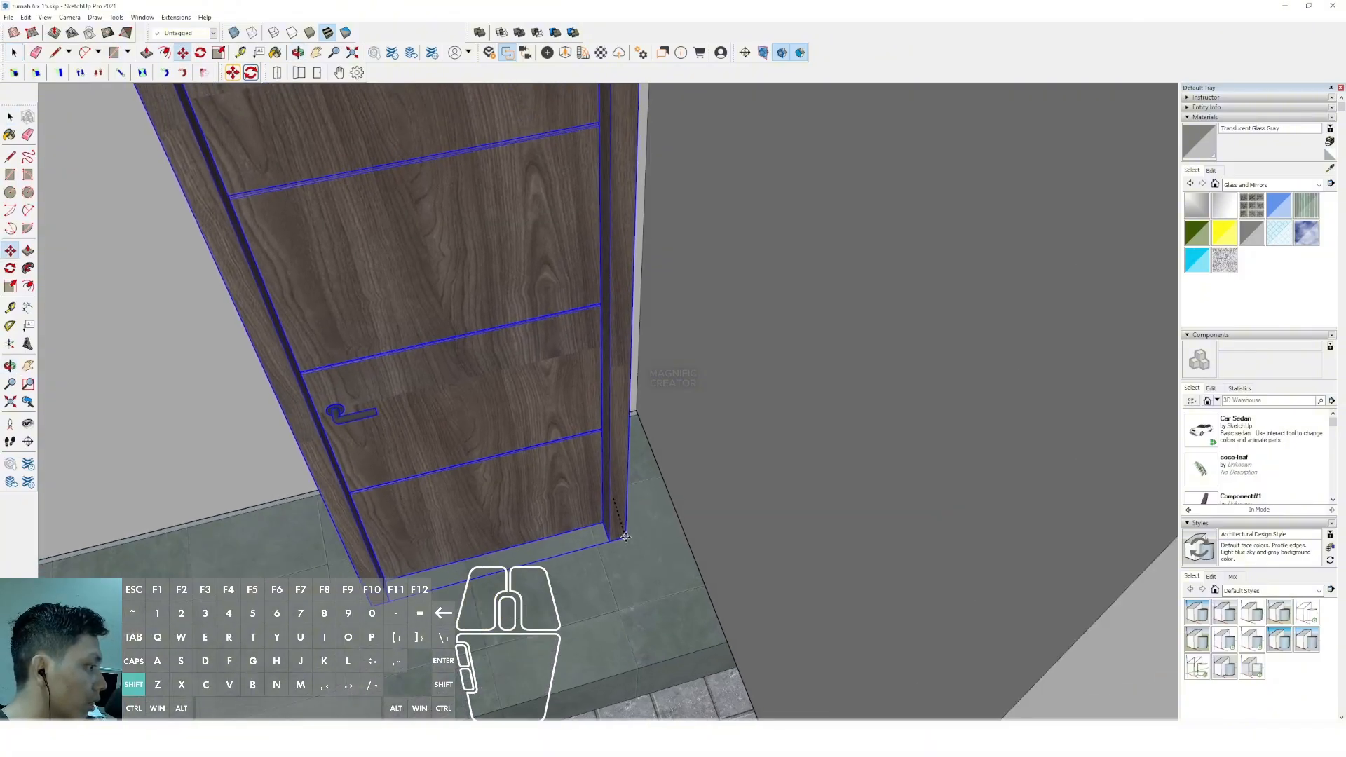
click(636, 410)
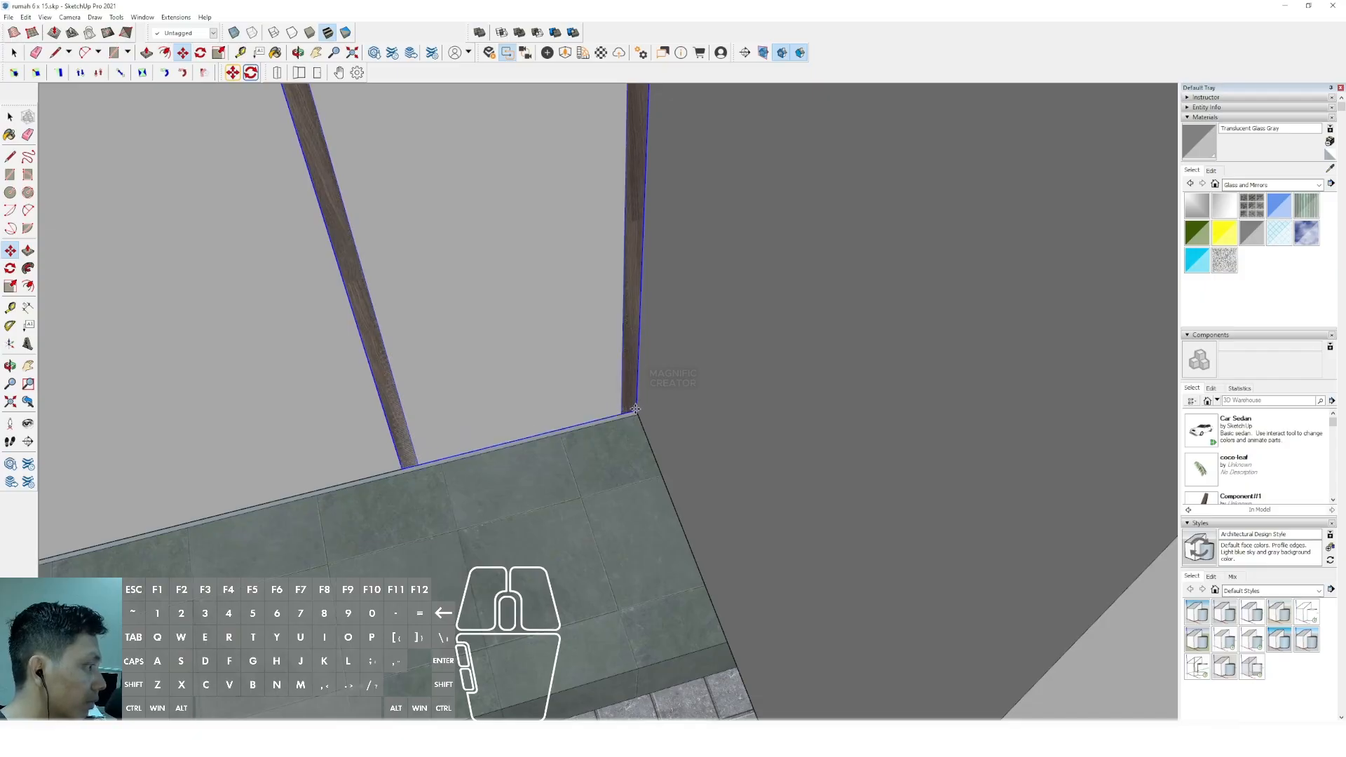
key(space)
scroll(574, 361, down, 6)
middle_drag(577, 402, 612, 391)
scroll(625, 414, up, 2)
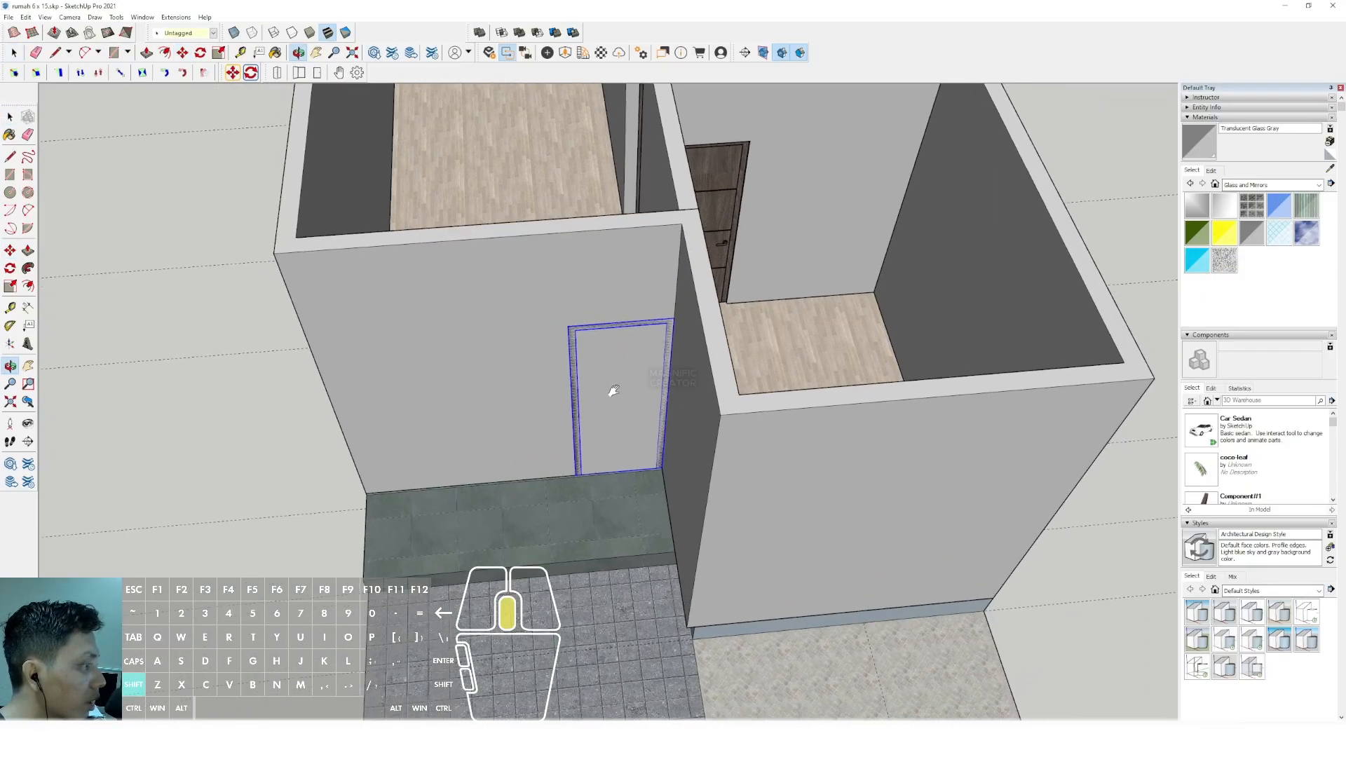
Open the wall group and draw a rectangle on the recessed front wall tracing the porch door's frame.
scroll(635, 357, up, 3)
middle_drag(658, 350, 708, 340)
double_click(635, 264)
click(635, 265)
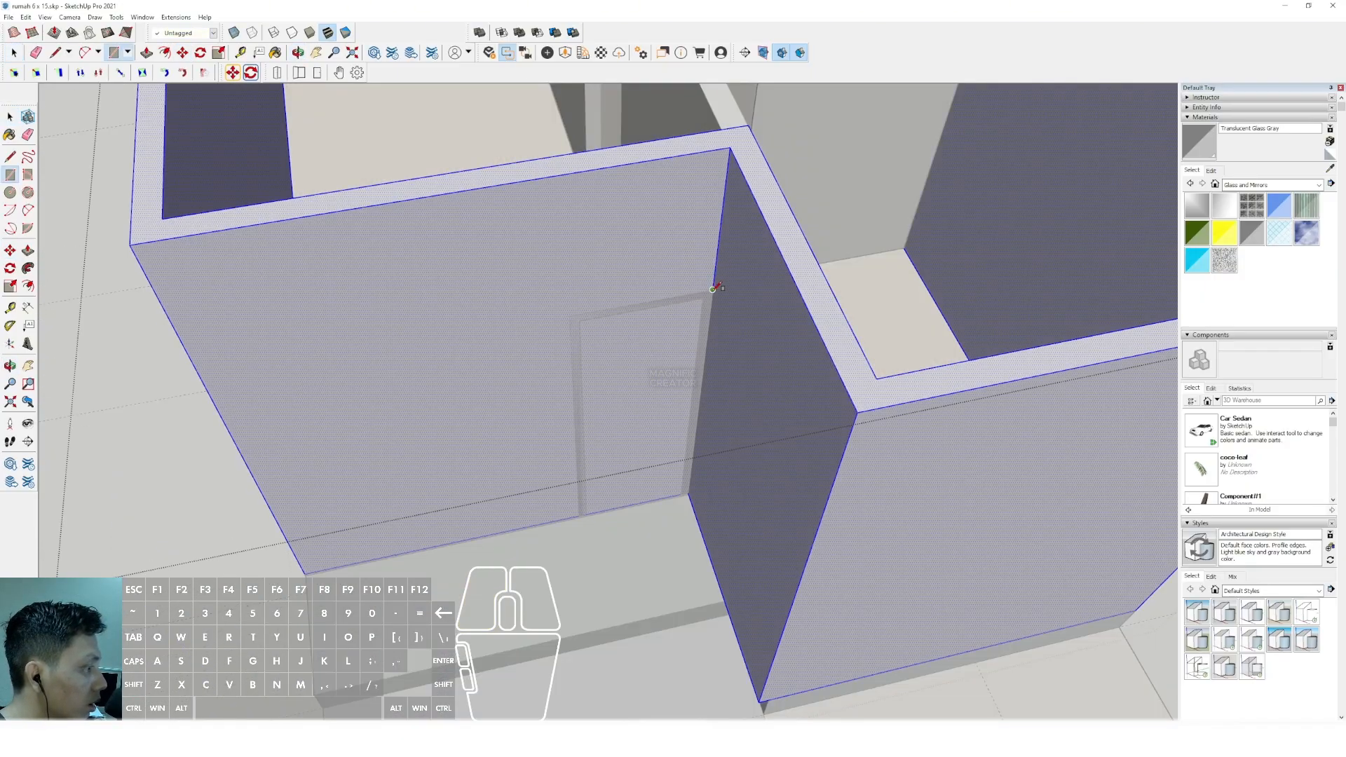
scroll(574, 501, up, 3)
click(587, 527)
key(space)
scroll(586, 509, down, 5)
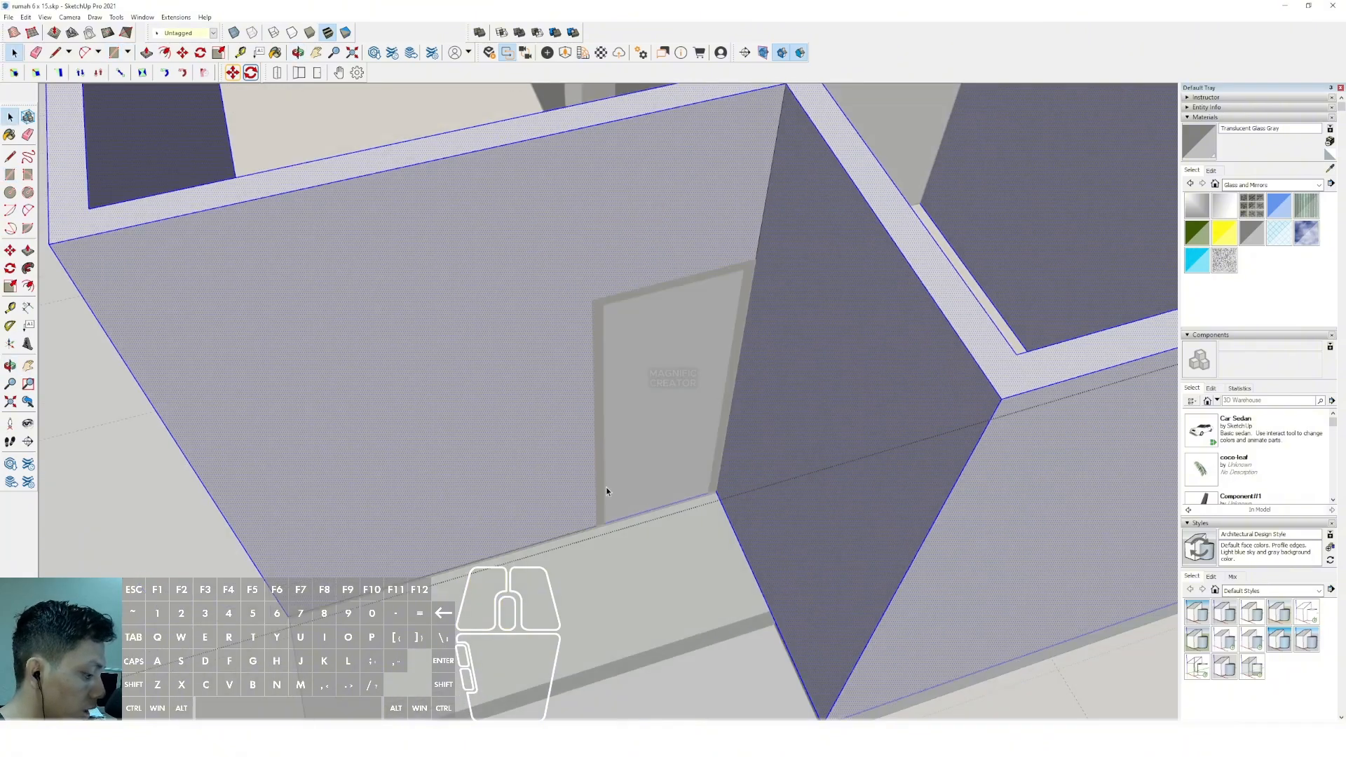
Push the traced door rectangle through the wall to cut the entrance opening, and exit the wall group.
click(623, 477)
key(p)
click(630, 388)
click(616, 358)
key(space)
scroll(562, 420, down, 8)
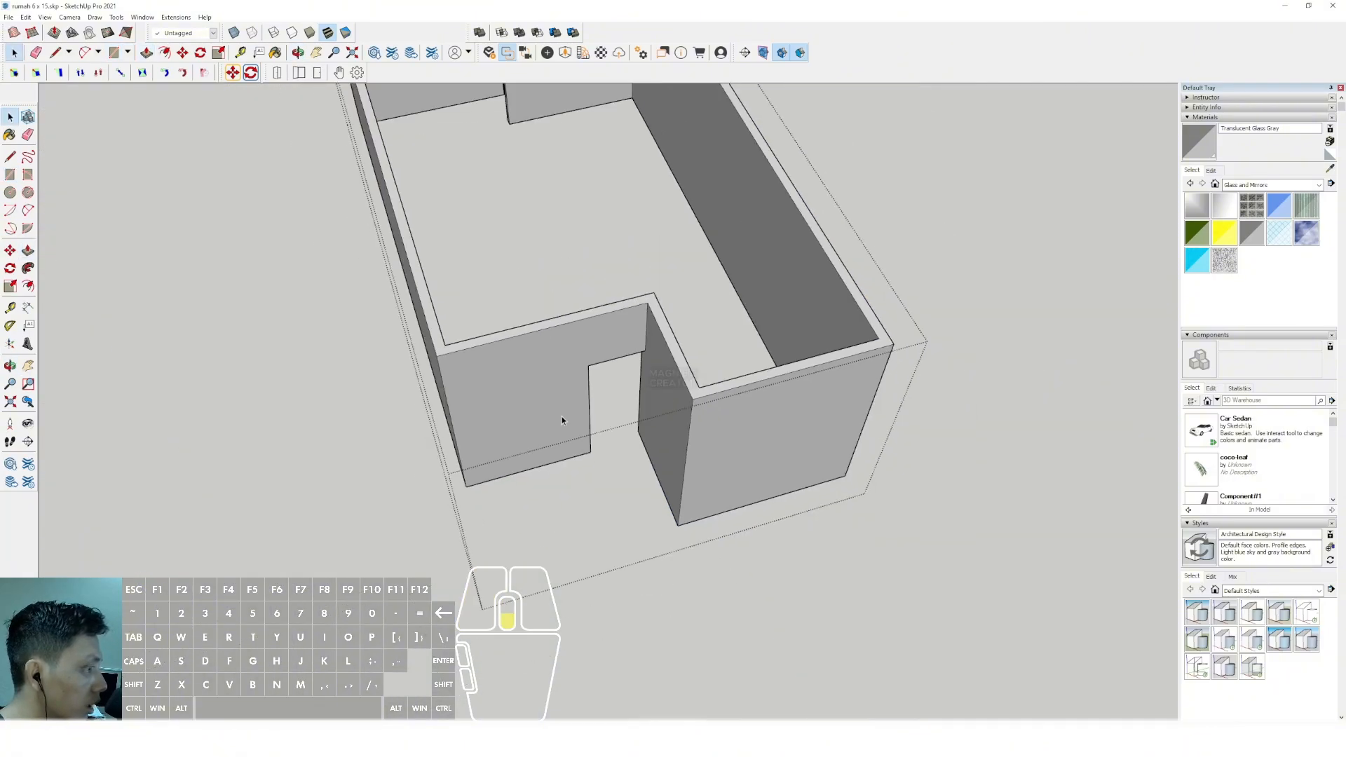
click(354, 406)
scroll(536, 421, down, 2)
Place a guide line across the projecting front wall level with the top of the entrance door.
middle_drag(536, 423, 492, 381)
scroll(493, 381, up, 6)
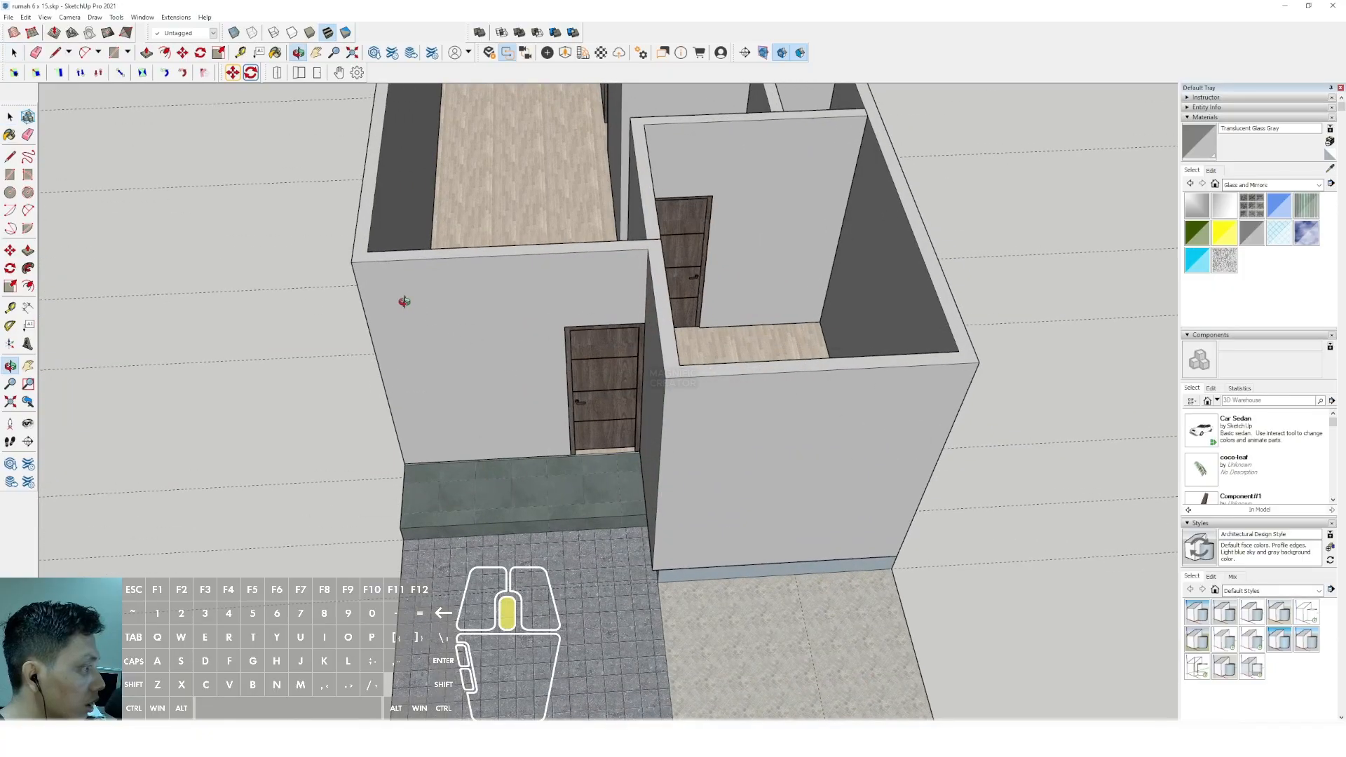
middle_drag(406, 301, 628, 295)
shift+middle_drag(628, 294, 533, 361)
scroll(709, 277, down, 4)
scroll(569, 308, up, 3)
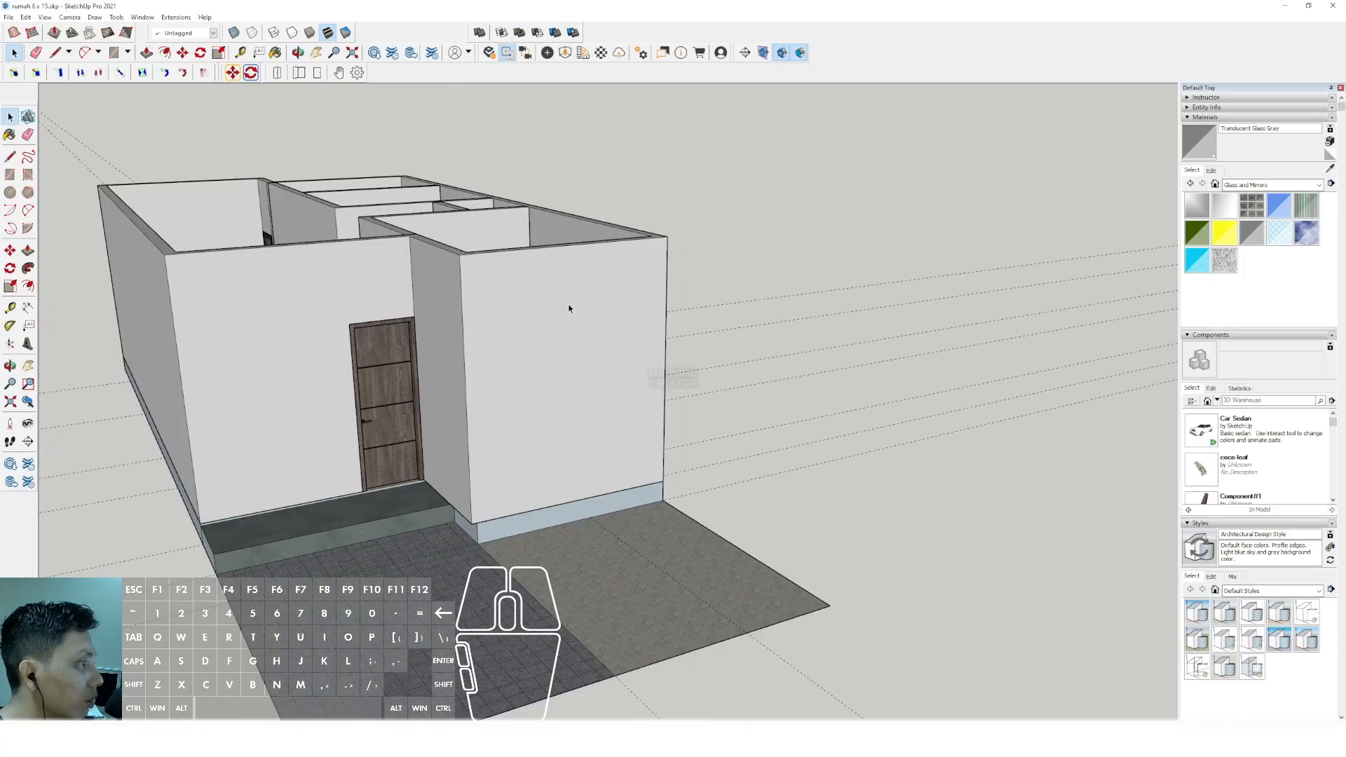
scroll(522, 491, up, 2)
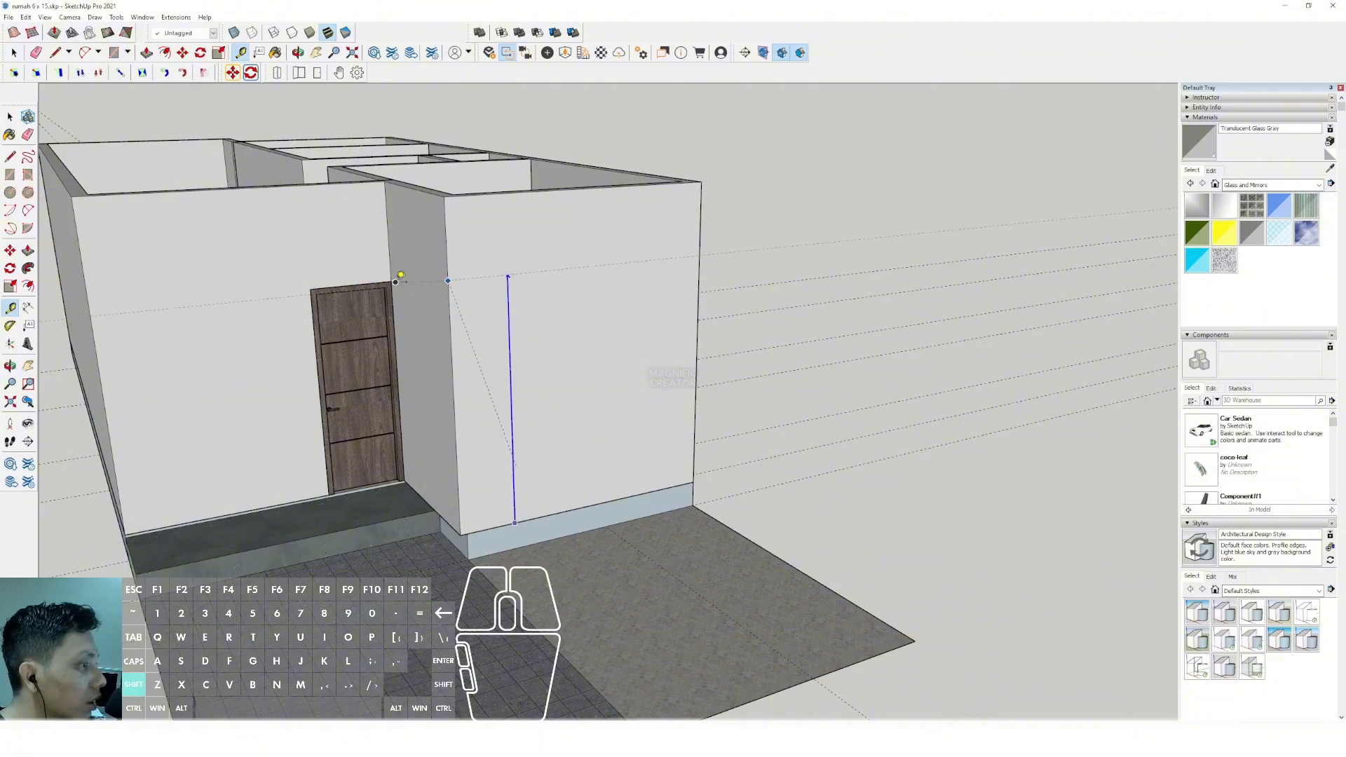
key(space)
scroll(487, 319, up, 2)
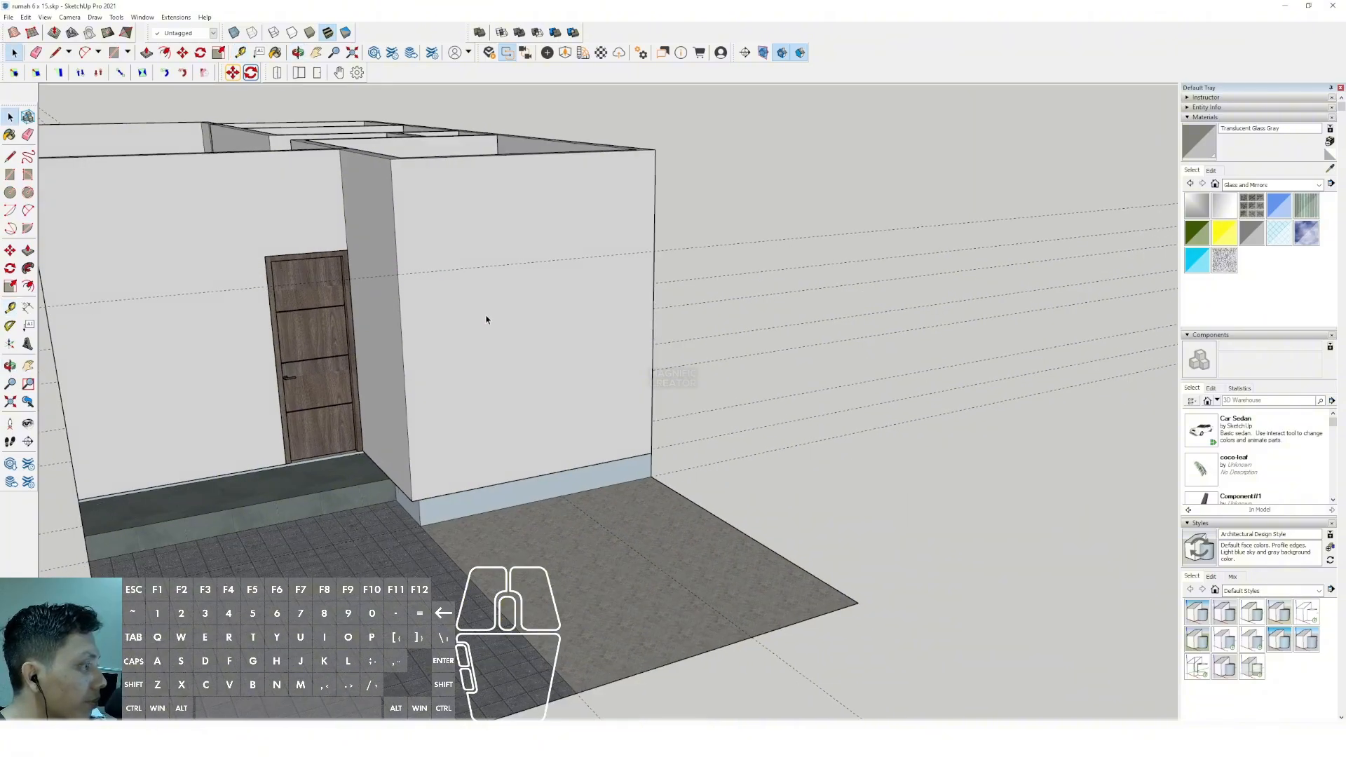
Draw a tall window rectangle below the guide on the projecting front wall and push it through to cut the opening.
click(486, 317)
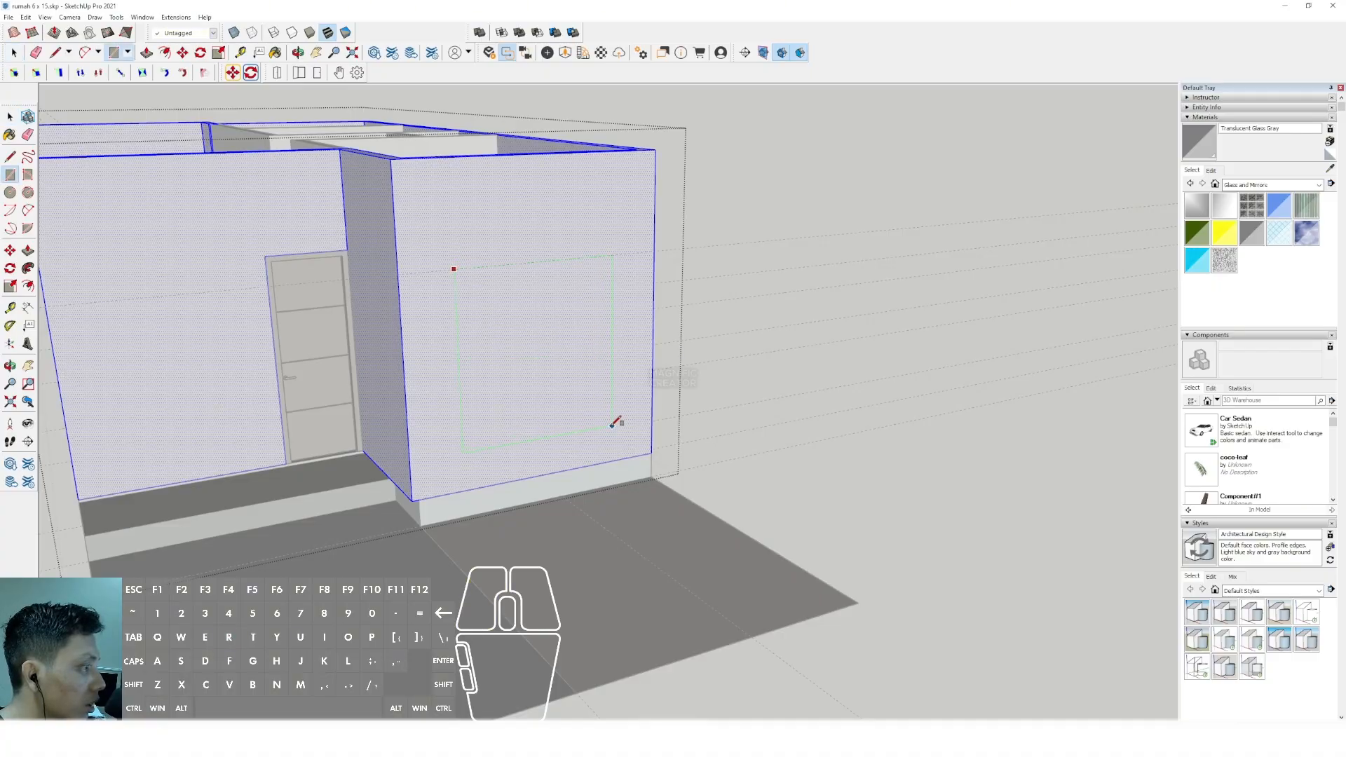
click(562, 427)
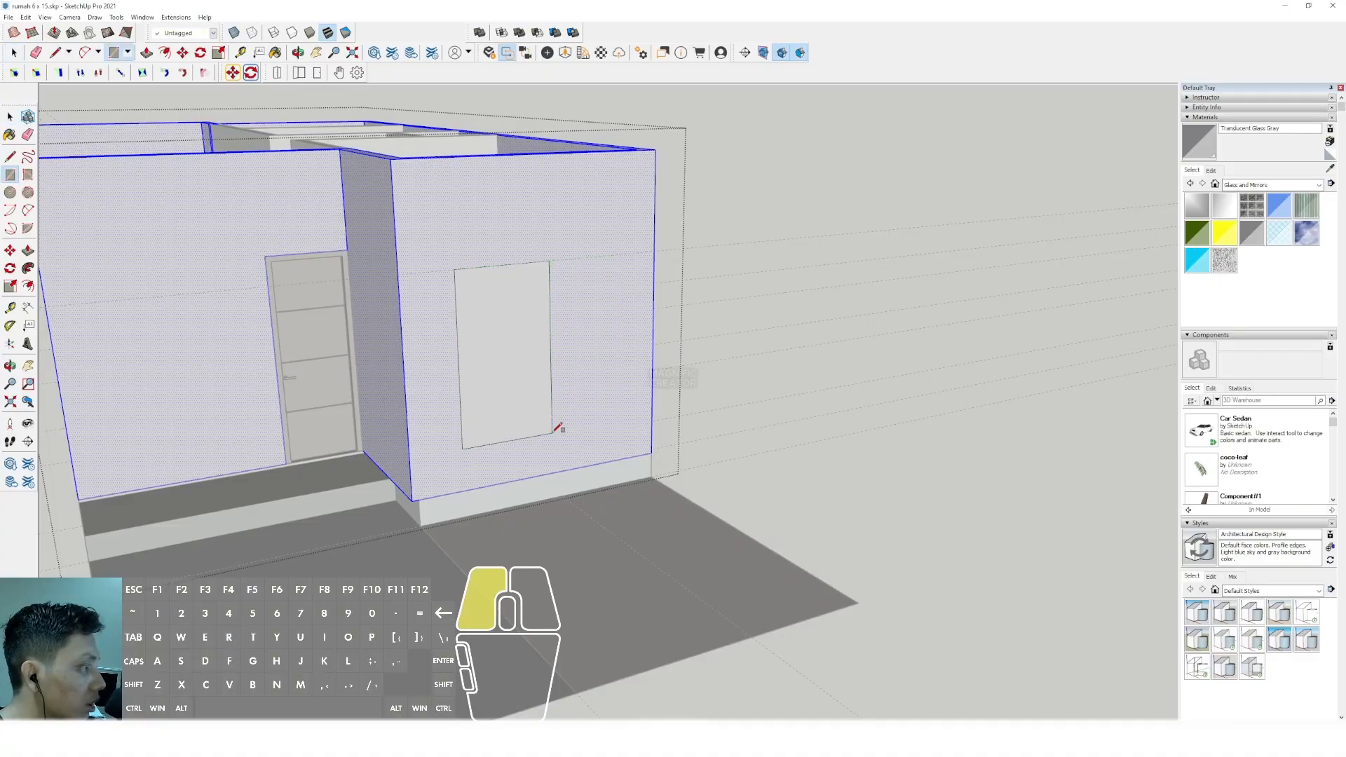
scroll(535, 414, up, 3)
key(p)
click(570, 390)
click(519, 379)
key(space)
scroll(586, 401, down, 2)
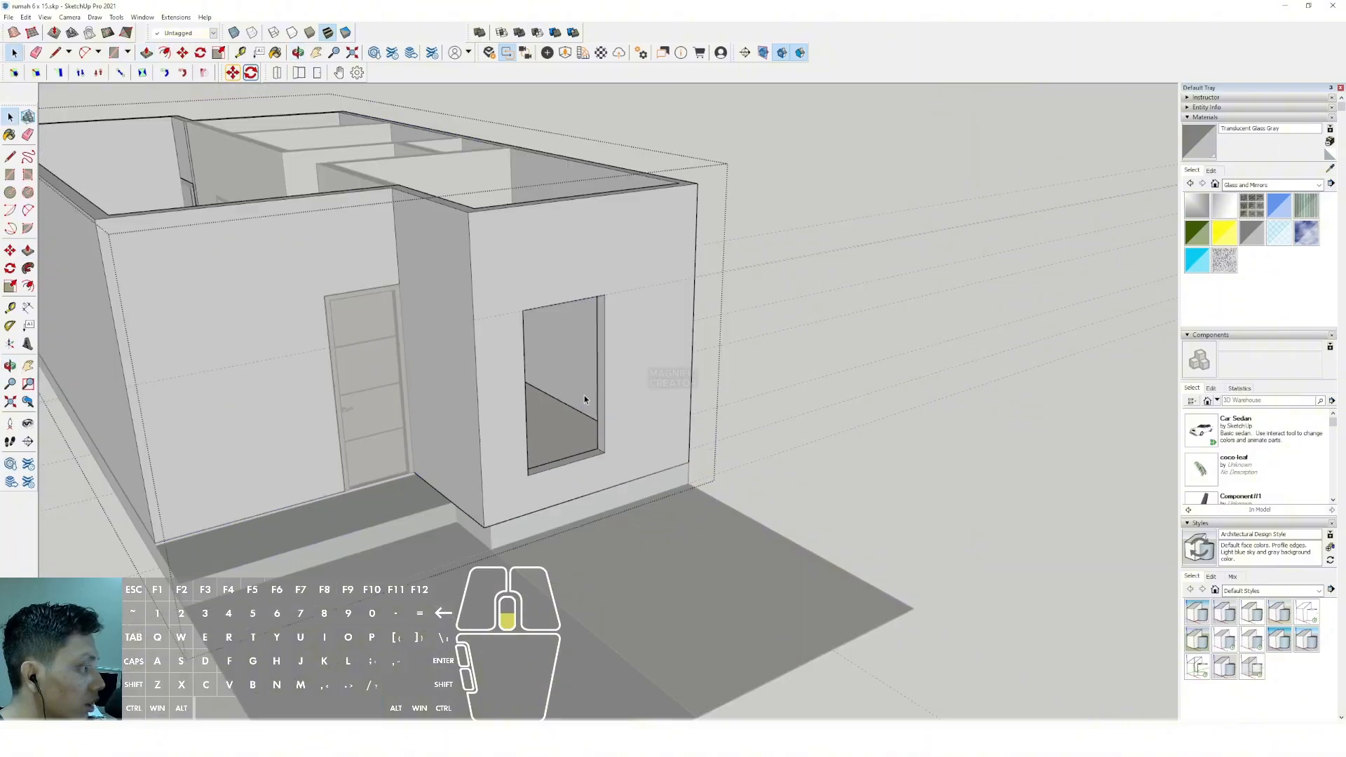
click(795, 461)
Place a guide line across the recessed front wall from the entrance door's upper outer corner.
scroll(329, 343, up, 1)
middle_drag(308, 342, 368, 318)
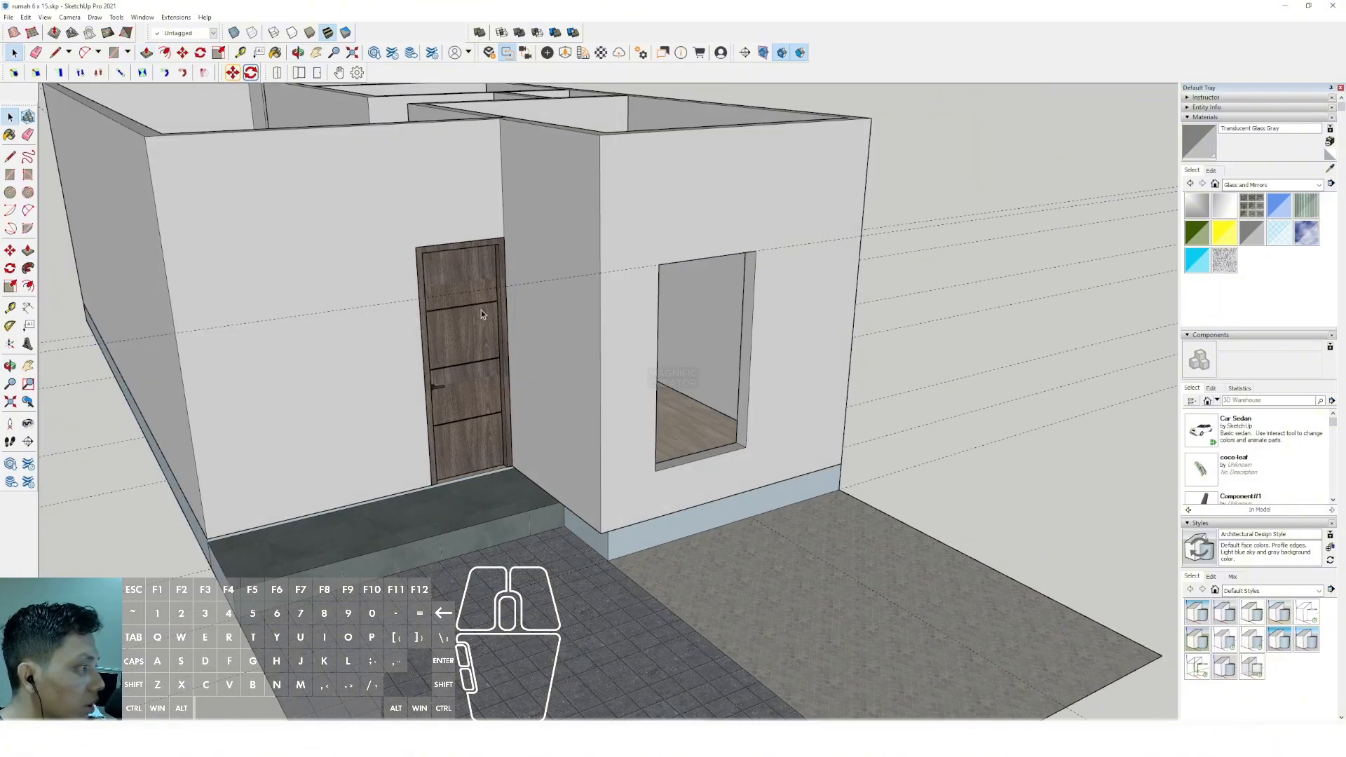
click(10, 309)
scroll(397, 477, up, 1)
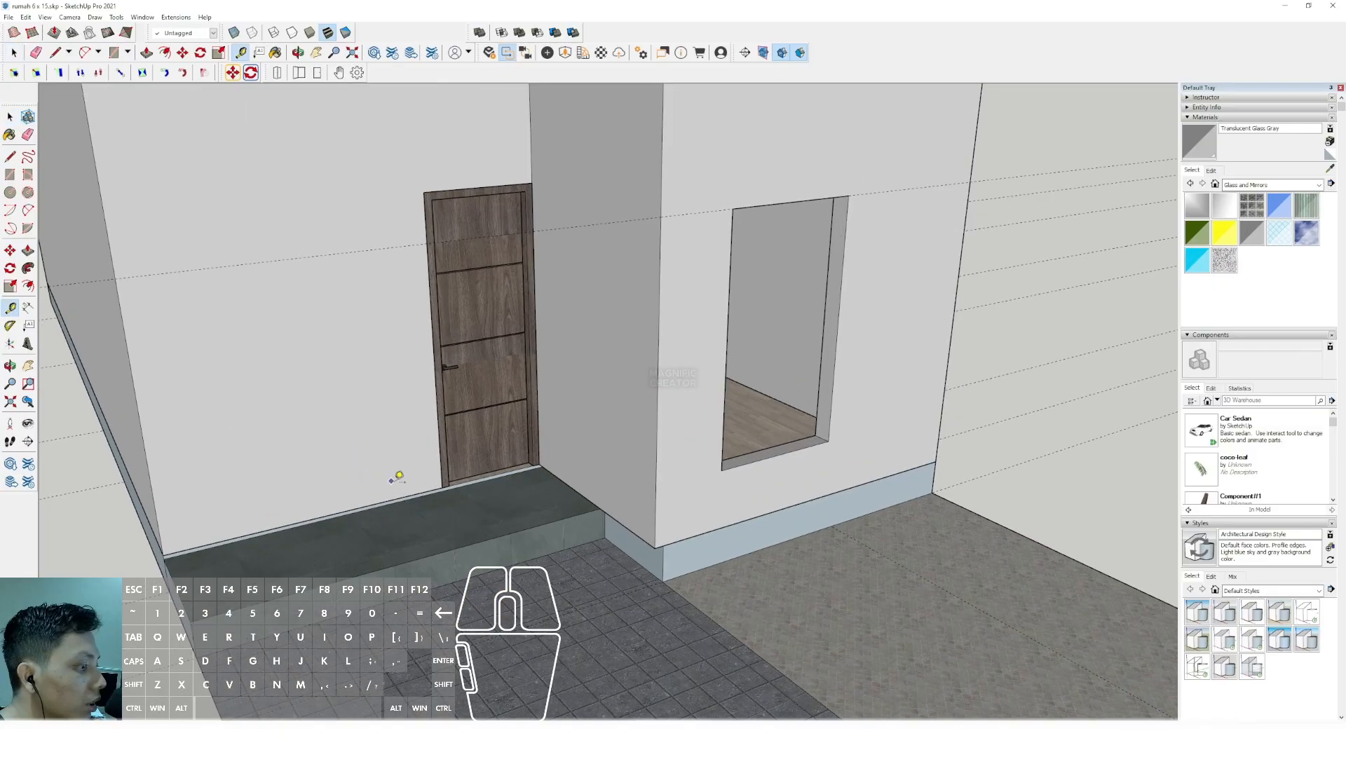
click(424, 192)
key(space)
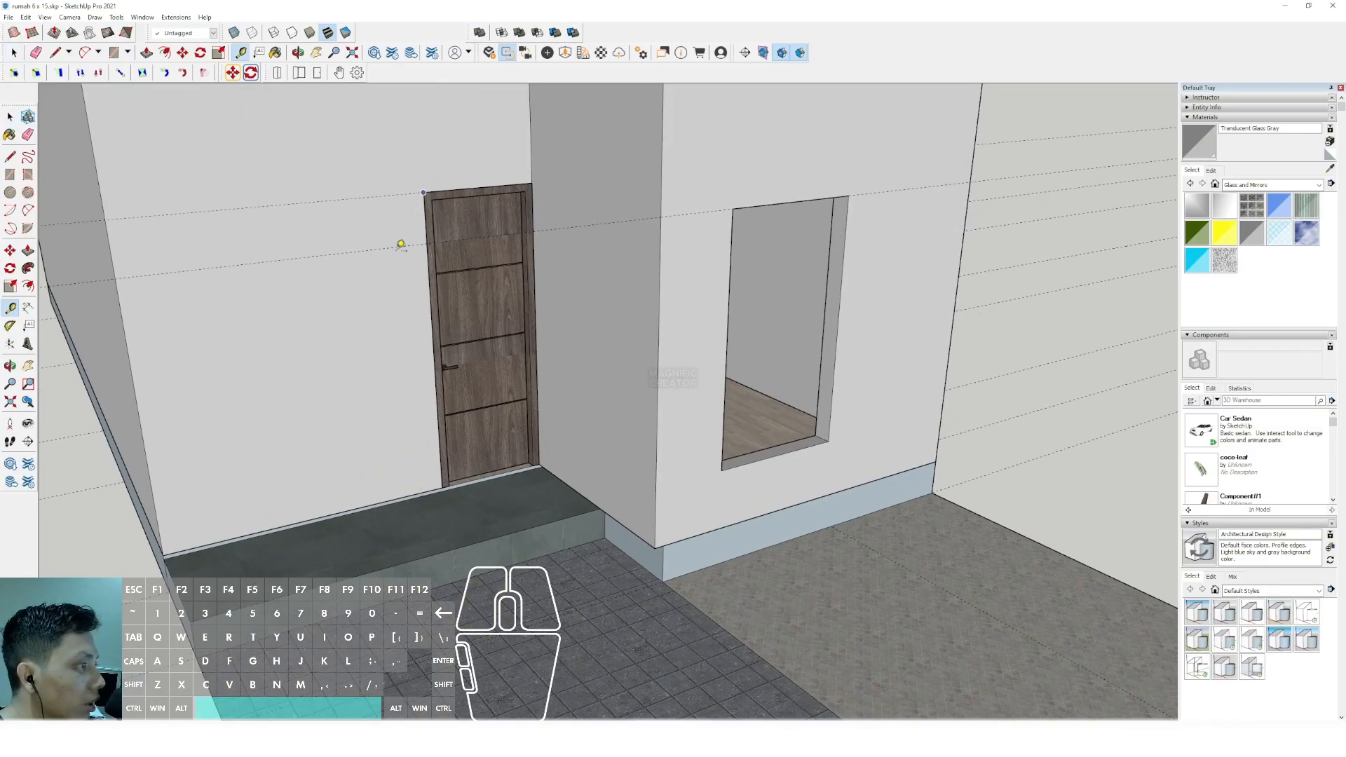
Draw a tall window rectangle below the guide on the recessed front wall, beside the entrance door.
scroll(406, 249, down, 2)
triple_click(307, 310)
key(r)
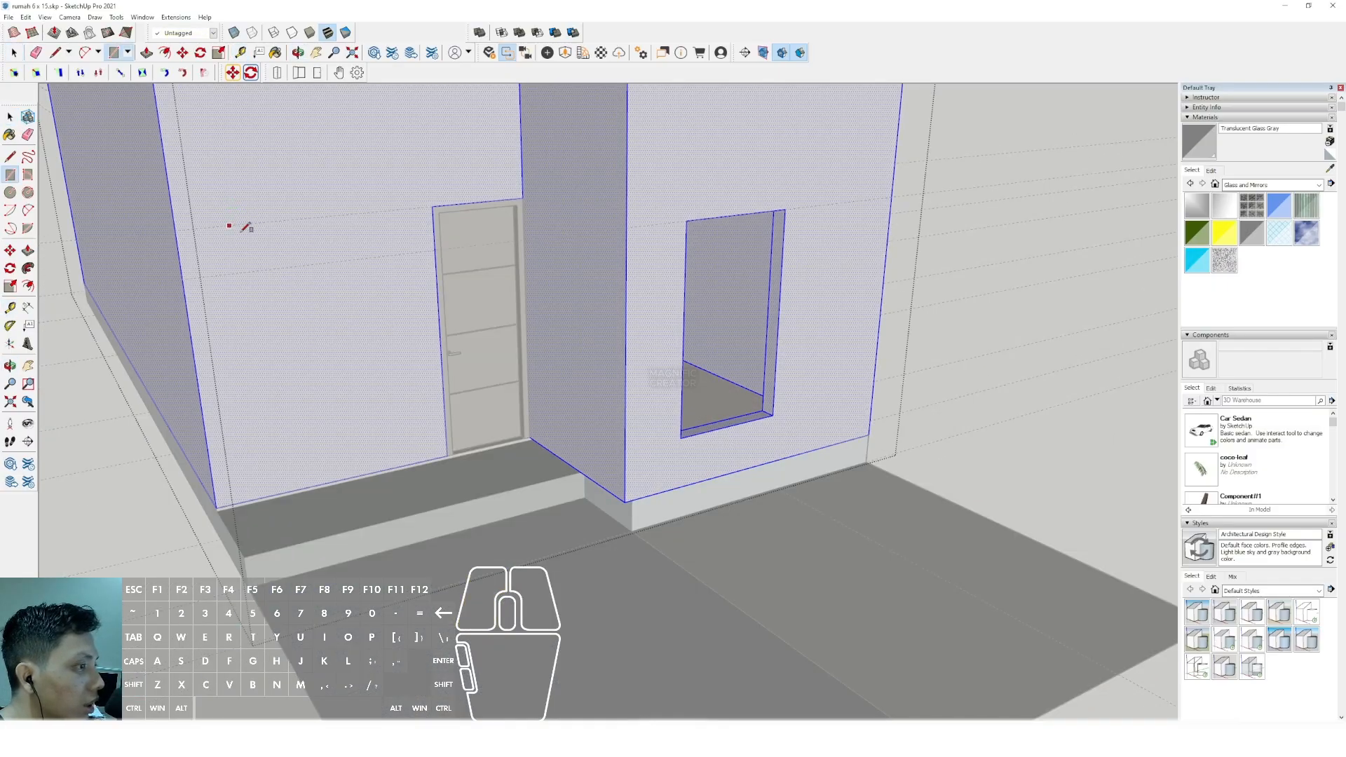
click(371, 449)
key(space)
Push the window rectangle beside the entrance door through the wall to cut its opening, and exit the group.
key(v)
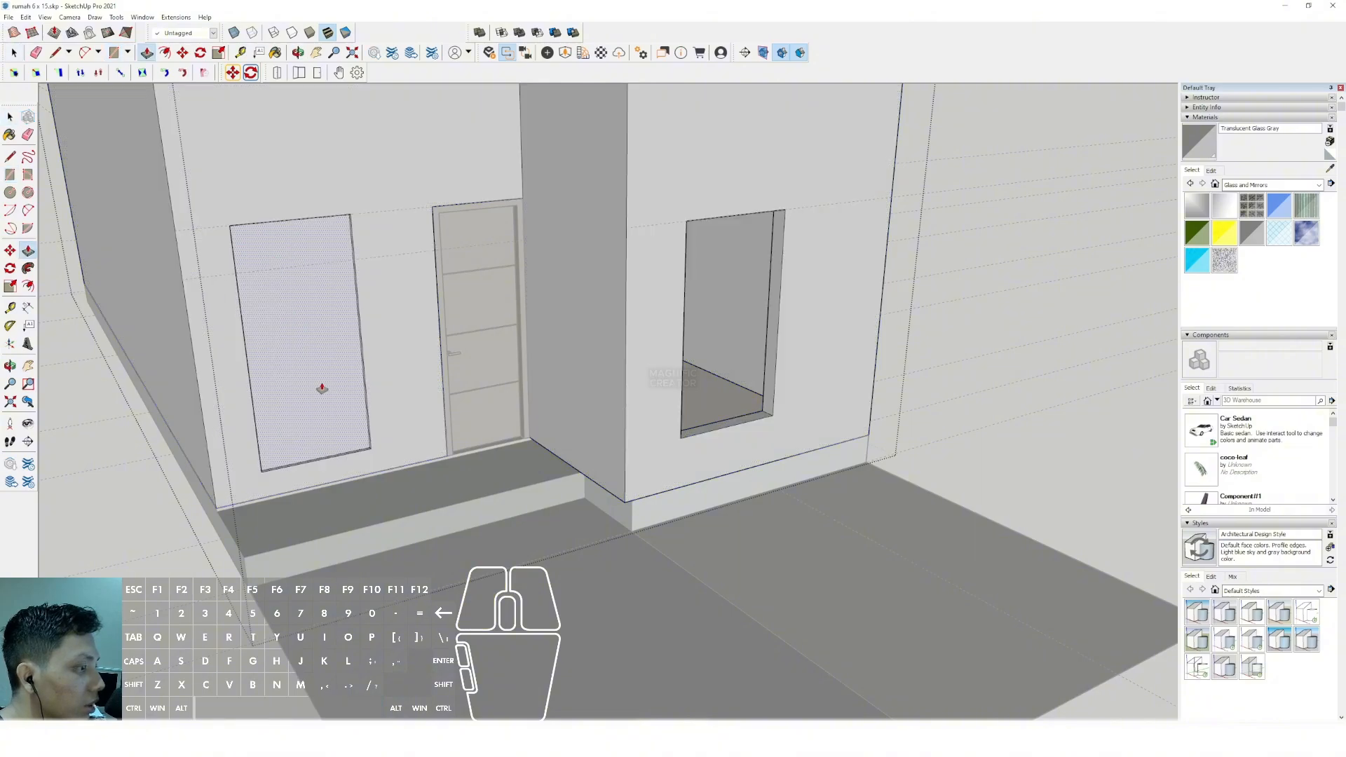
click(321, 388)
click(285, 377)
key(space)
scroll(287, 452, down, 3)
click(213, 500)
scroll(420, 455, down, 1)
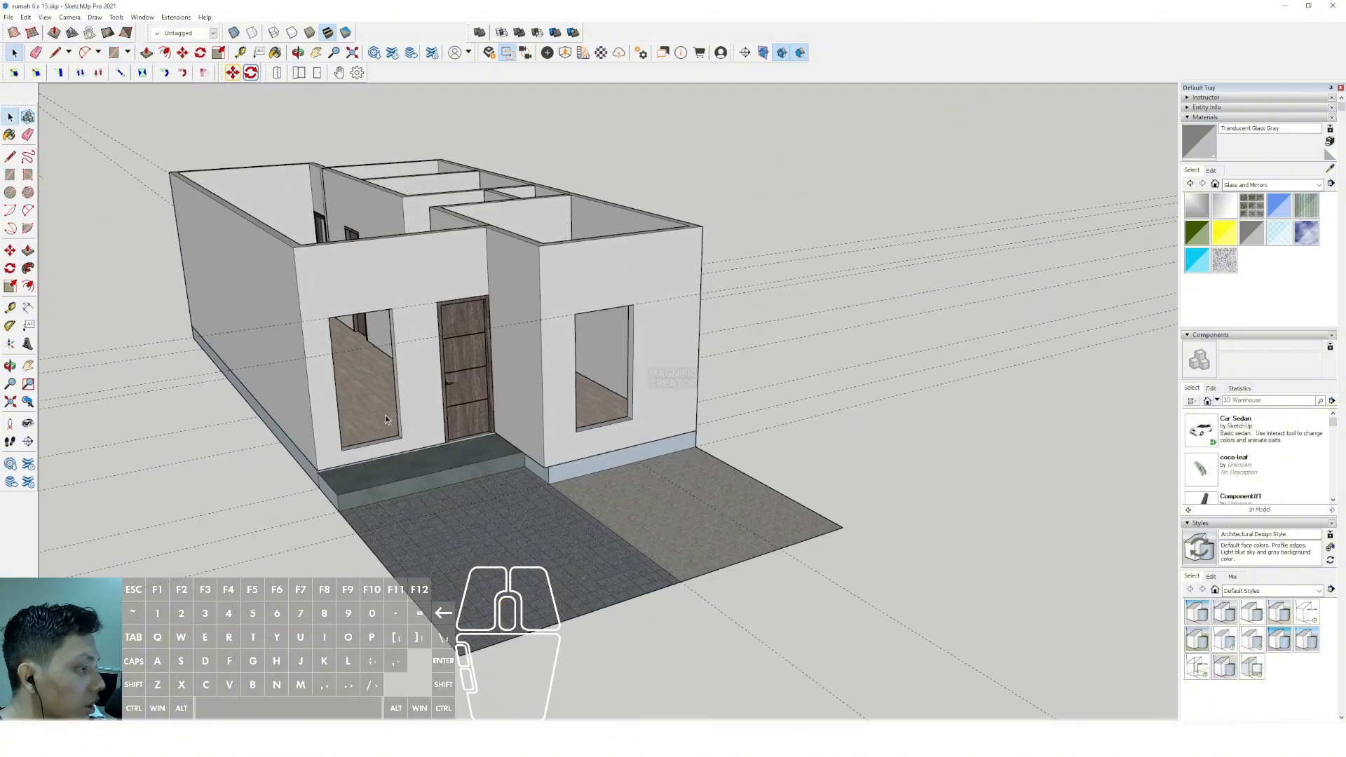
Push the sill of the projecting wall's window opening level with the sill of the window beside the entrance door.
scroll(481, 423, up, 5)
middle_drag(350, 415, 439, 423)
scroll(439, 423, down, 3)
scroll(691, 411, up, 2)
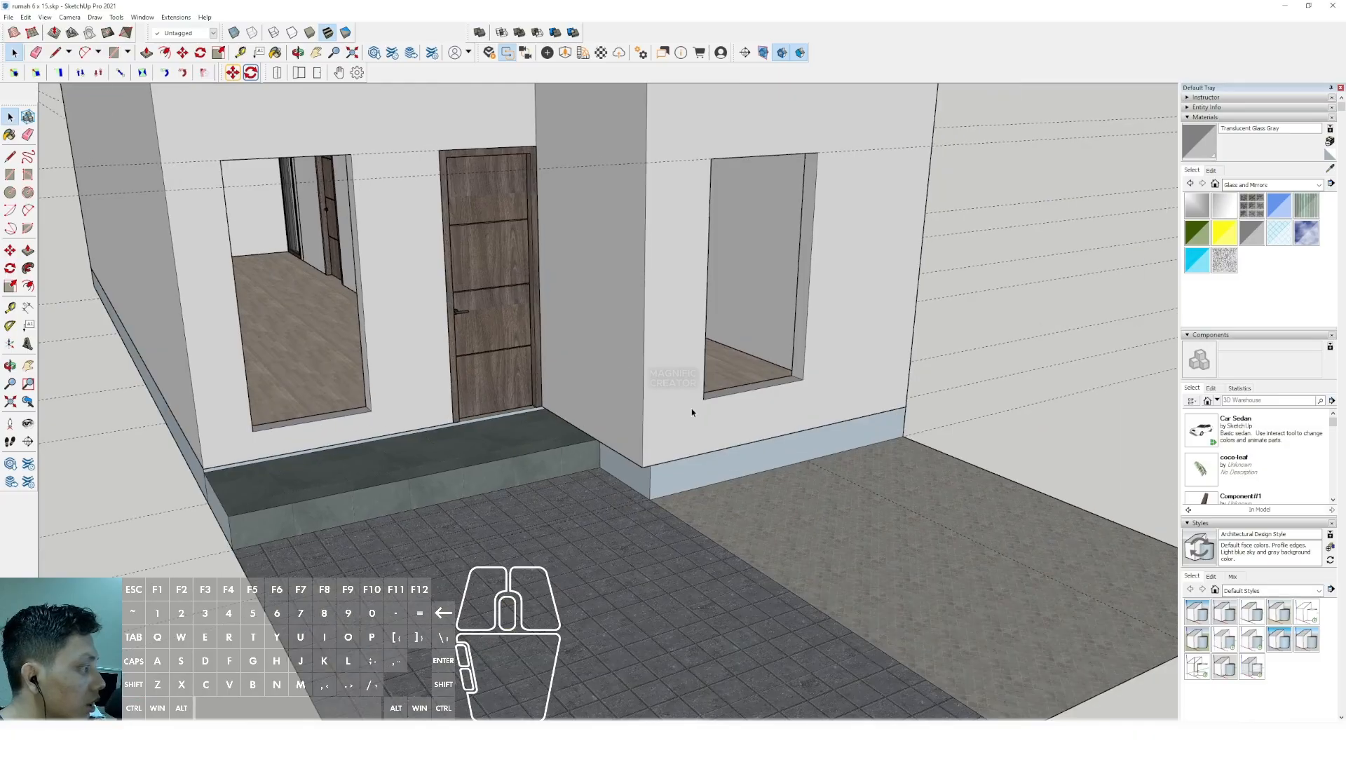
triple_click(734, 400)
scroll(738, 392, up, 1)
click(738, 390)
key(v)
click(747, 385)
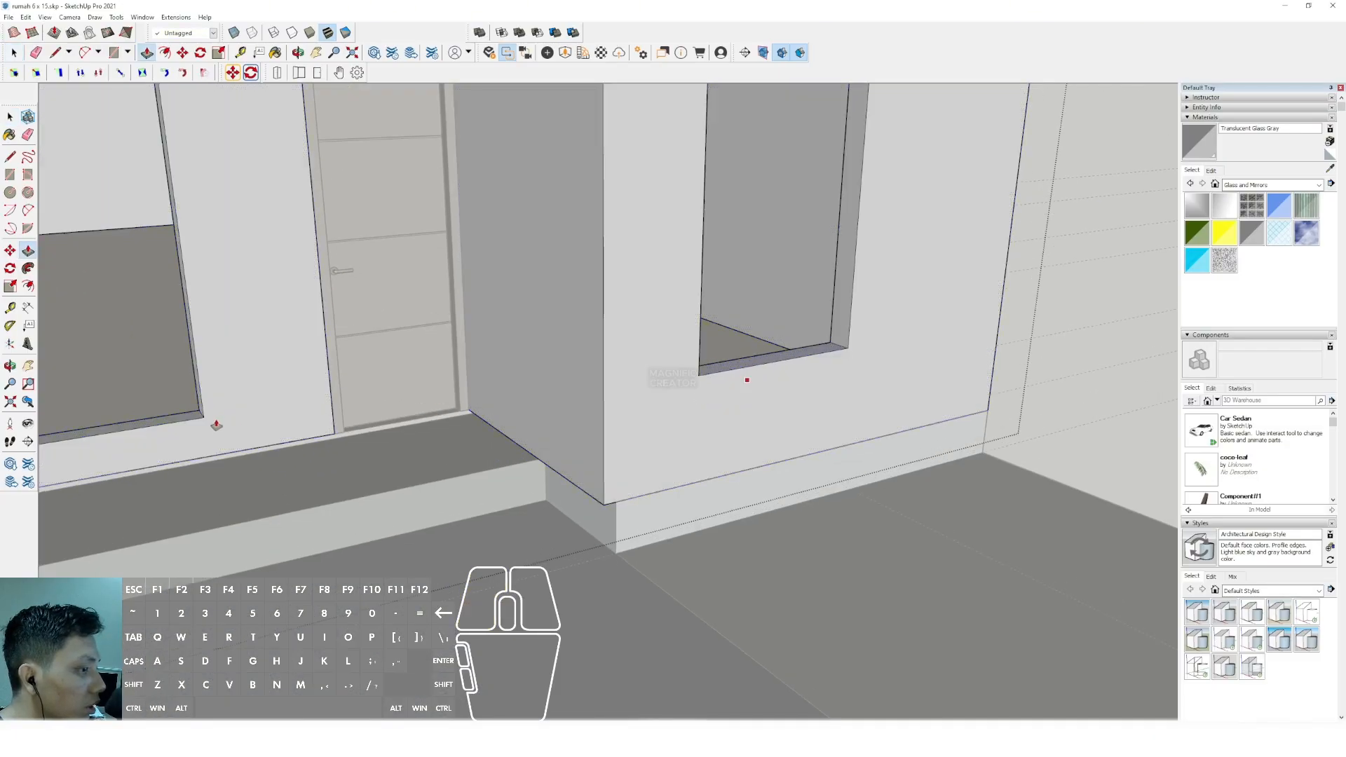
click(220, 424)
key(space)
scroll(483, 428, down, 4)
click(837, 180)
scroll(666, 337, down, 1)
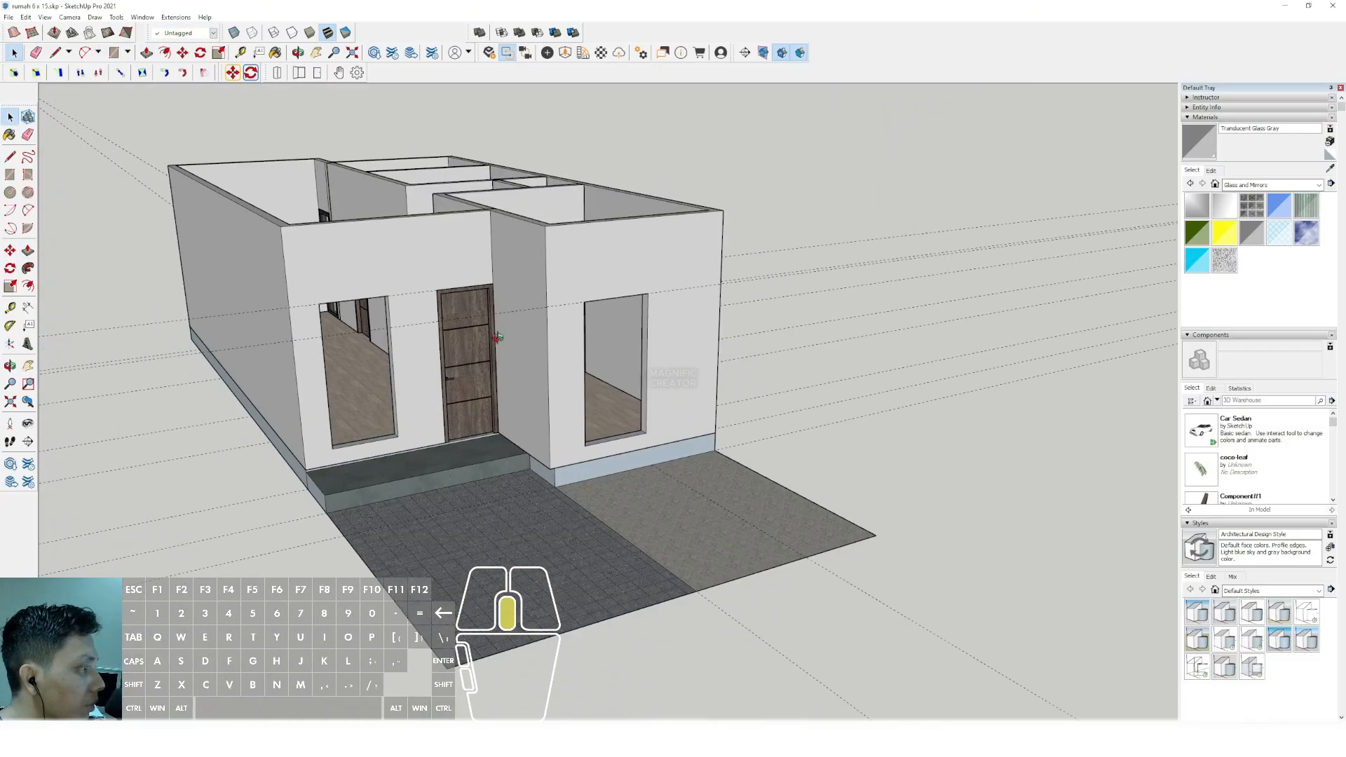
Draw a rectangle from corner to corner across the projecting front wall's window opening.
middle_drag(617, 379, 471, 357)
scroll(456, 379, up, 4)
middle_drag(454, 403, 452, 441)
key(r)
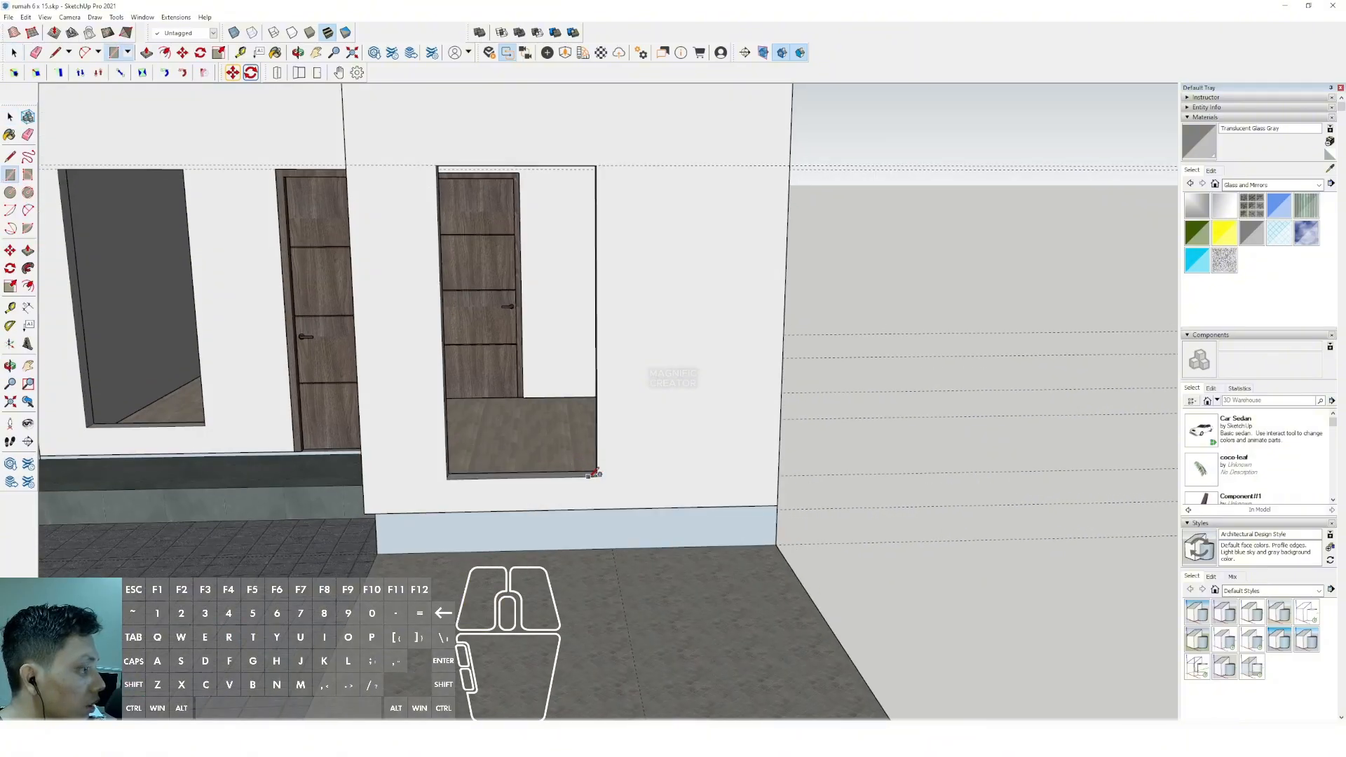
click(594, 472)
middle_drag(594, 472, 389, 197)
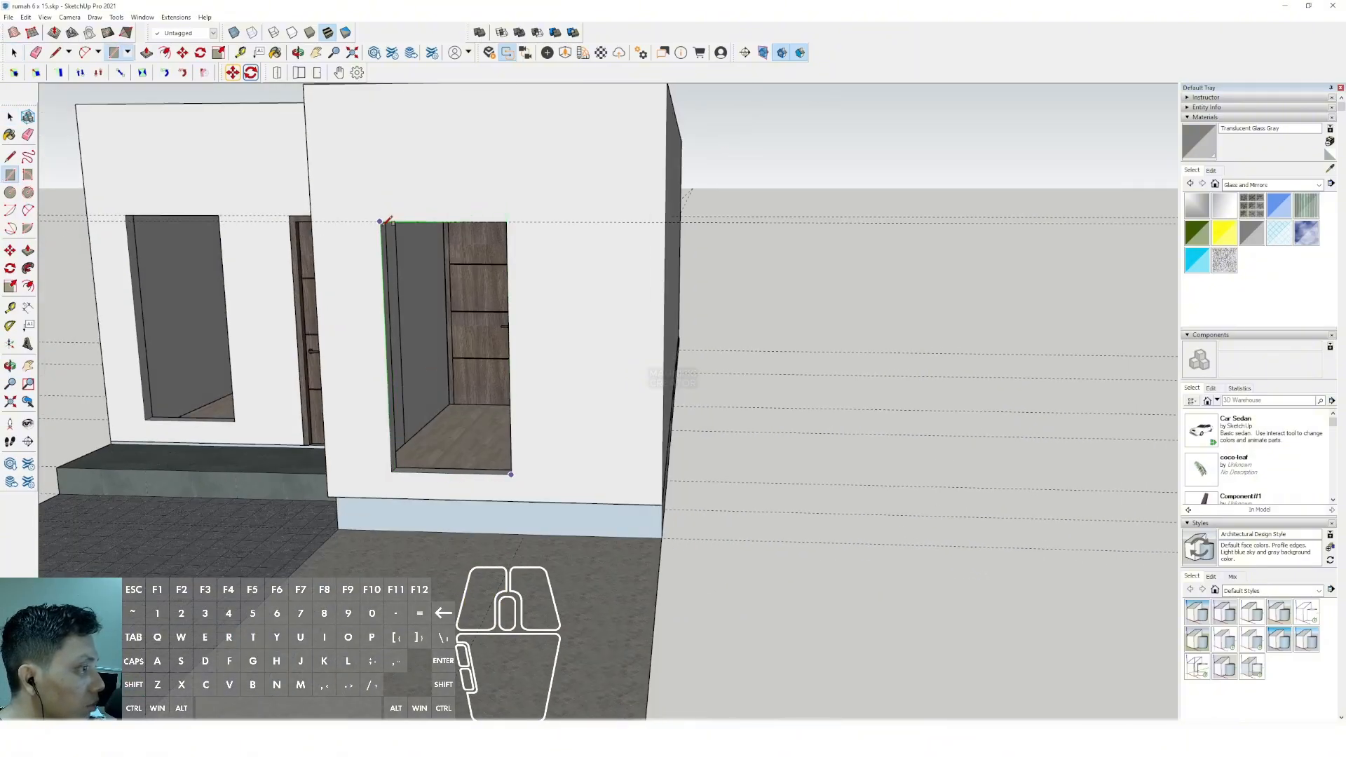
click(387, 219)
Offset the rectangle's edges slightly inward and erase the inner face, leaving the outer frame outline.
scroll(483, 276, up, 3)
key(p)
click(517, 232)
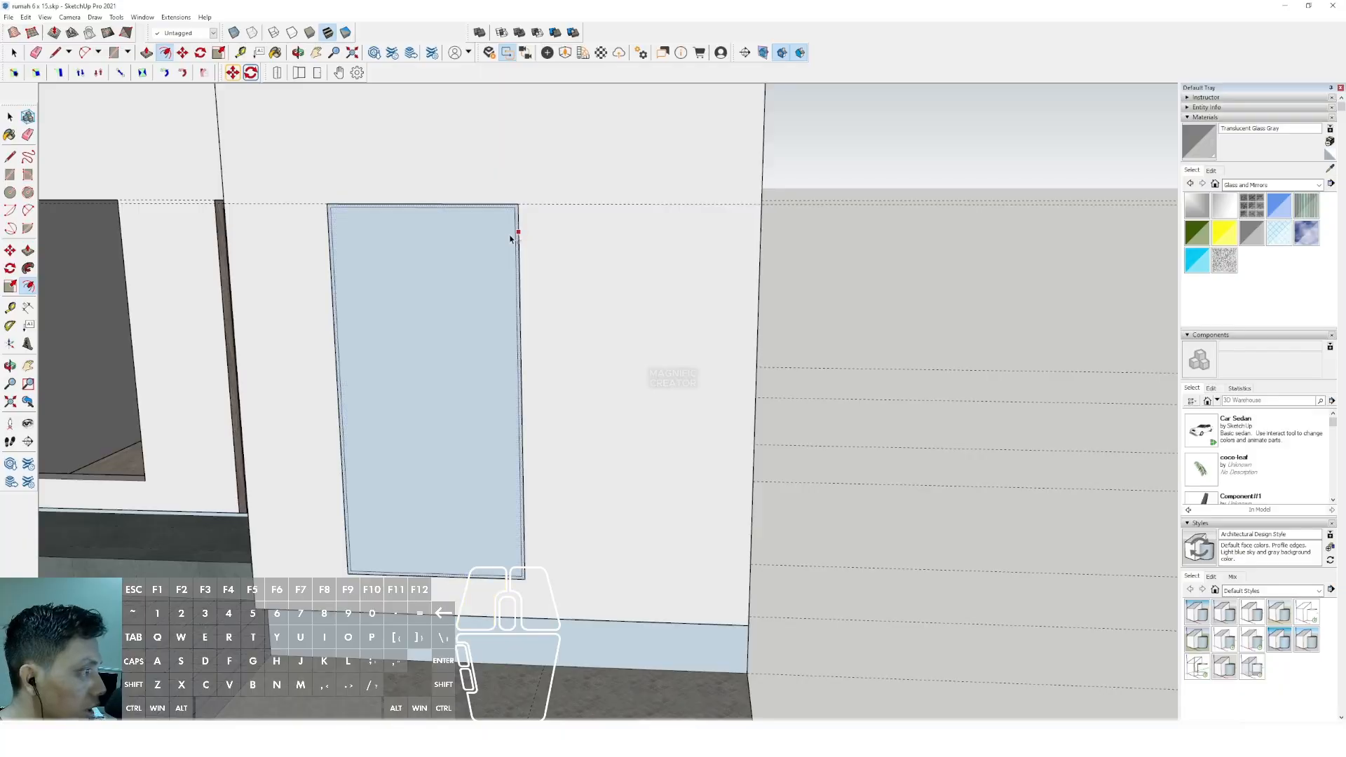
click(514, 224)
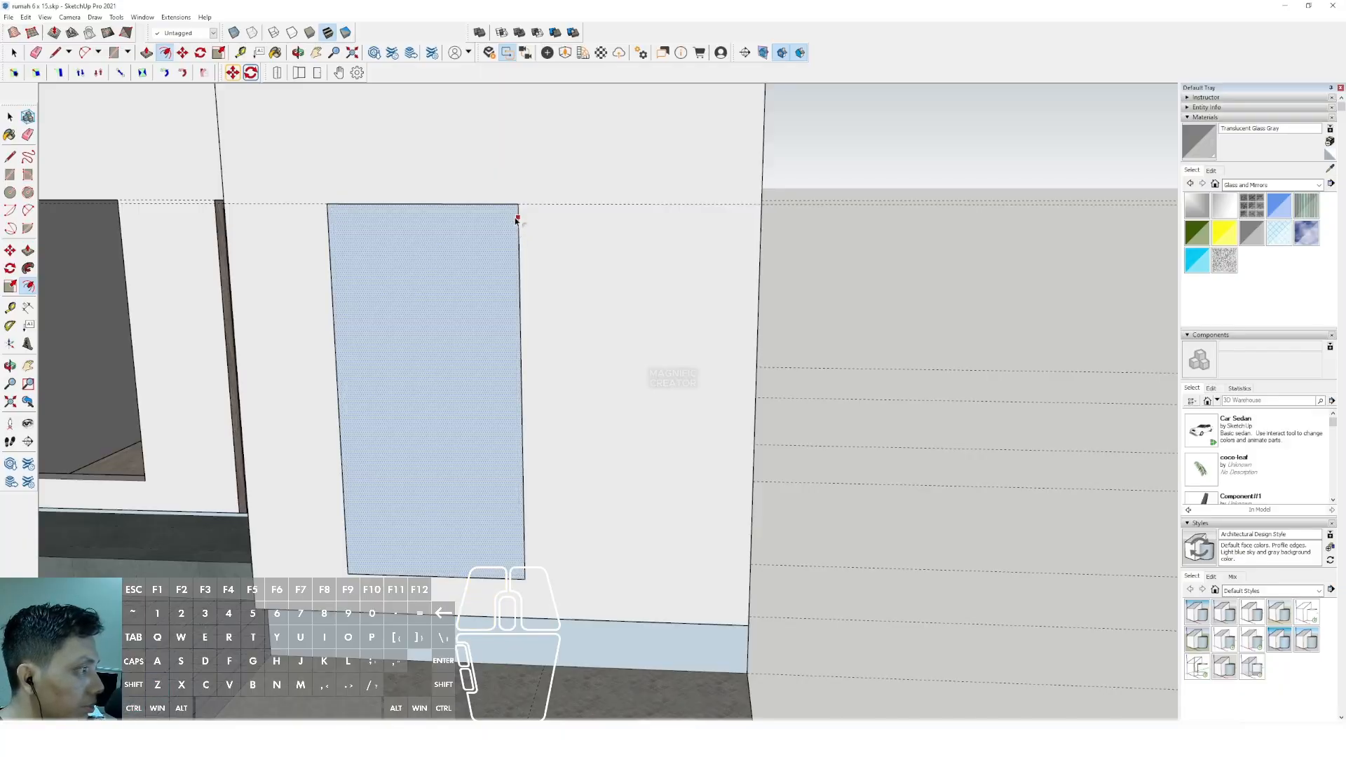
key(Return)
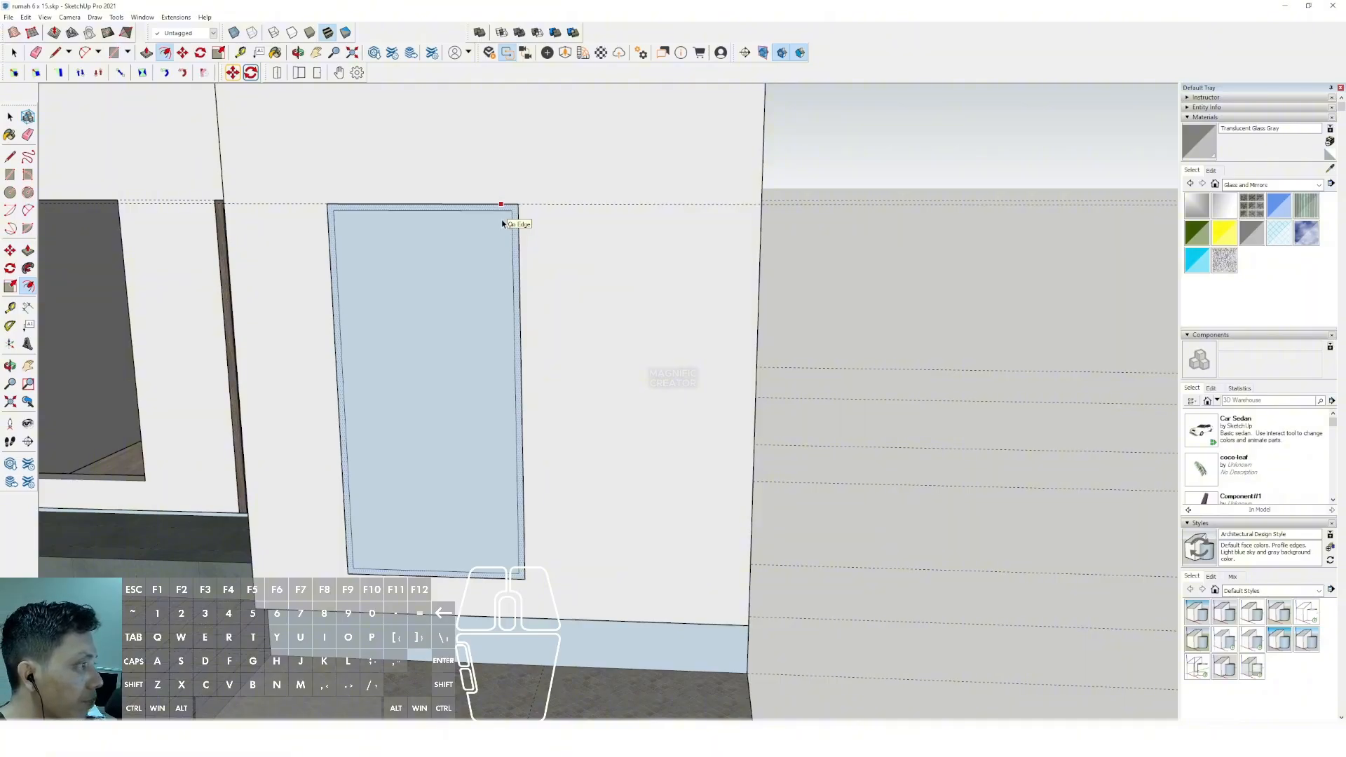
scroll(506, 292, down, 5)
scroll(427, 340, up, 3)
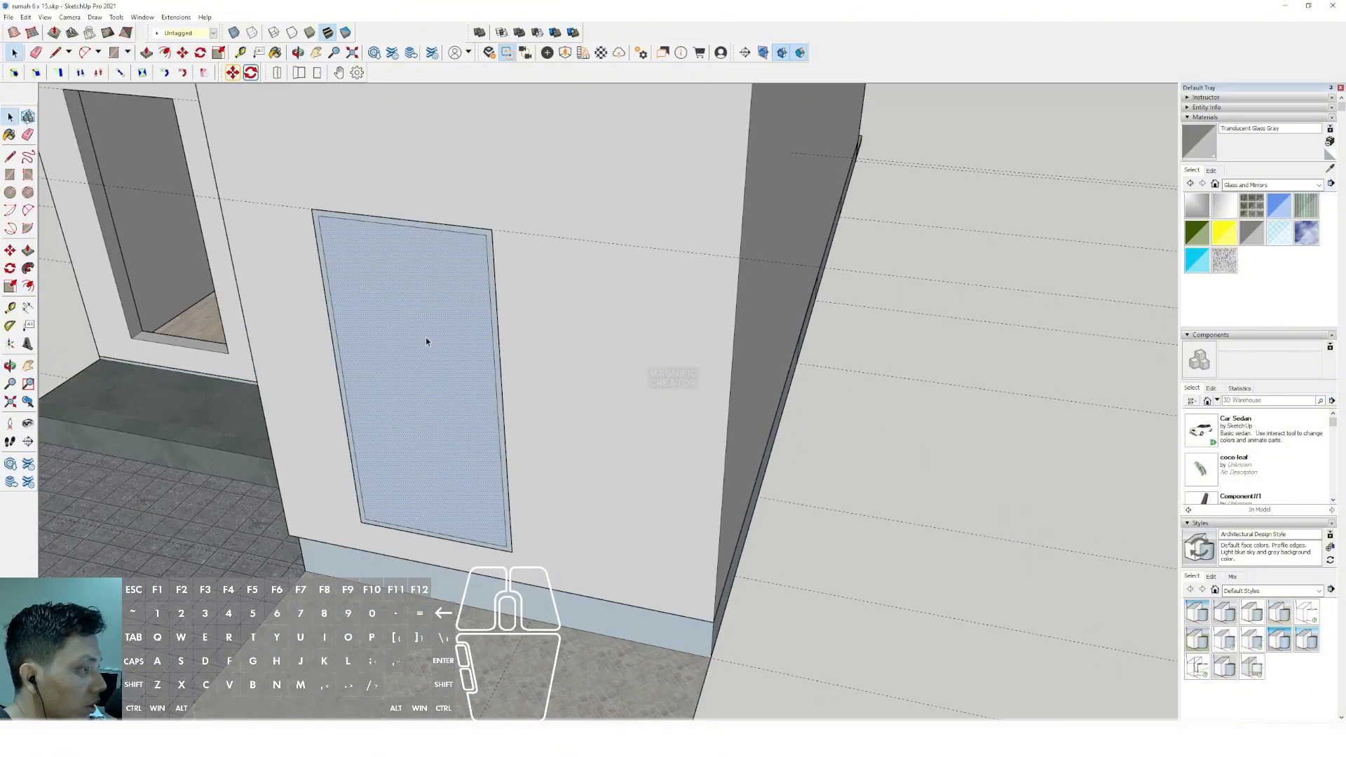
right_click(425, 339)
click(448, 355)
Extrude the outer frame outline into the projecting wall's window opening and make the frame a group.
scroll(366, 552, up, 3)
scroll(366, 552, up, 3)
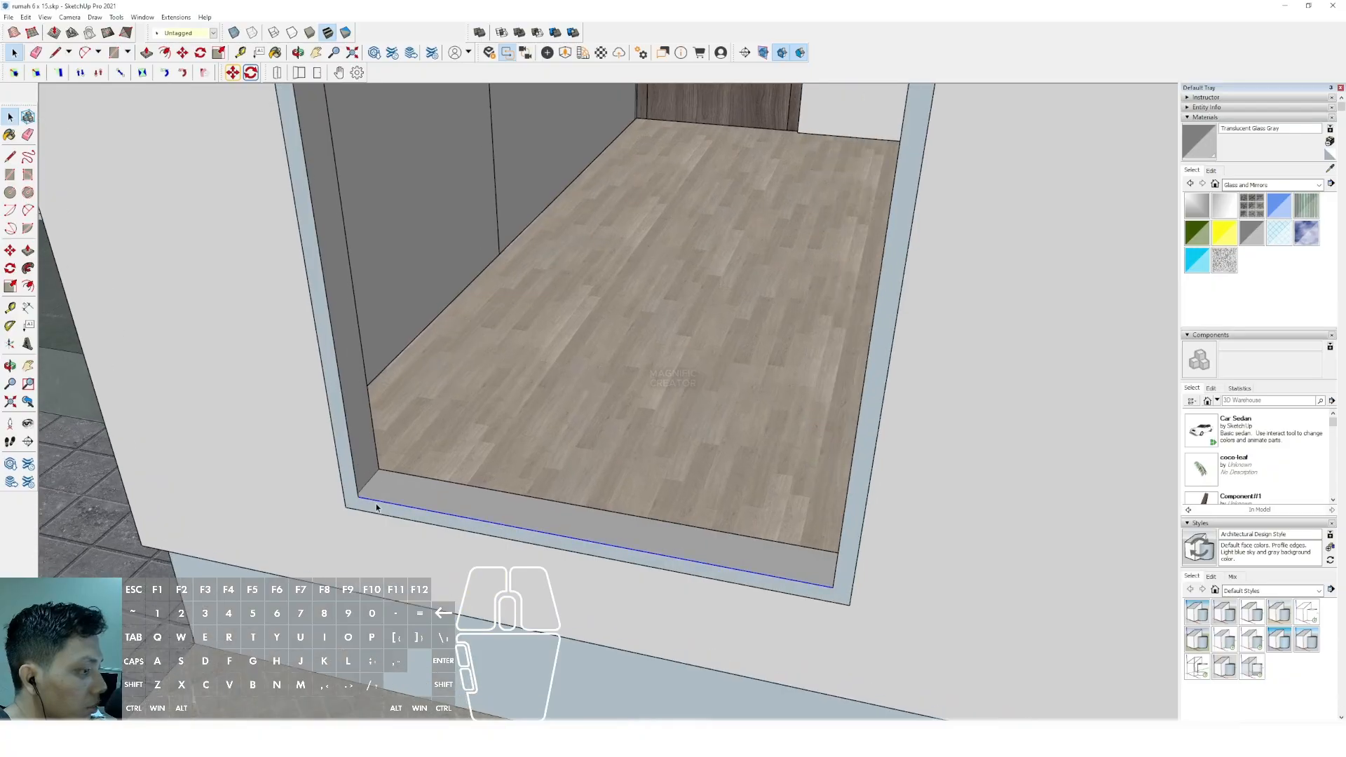
text(p2)
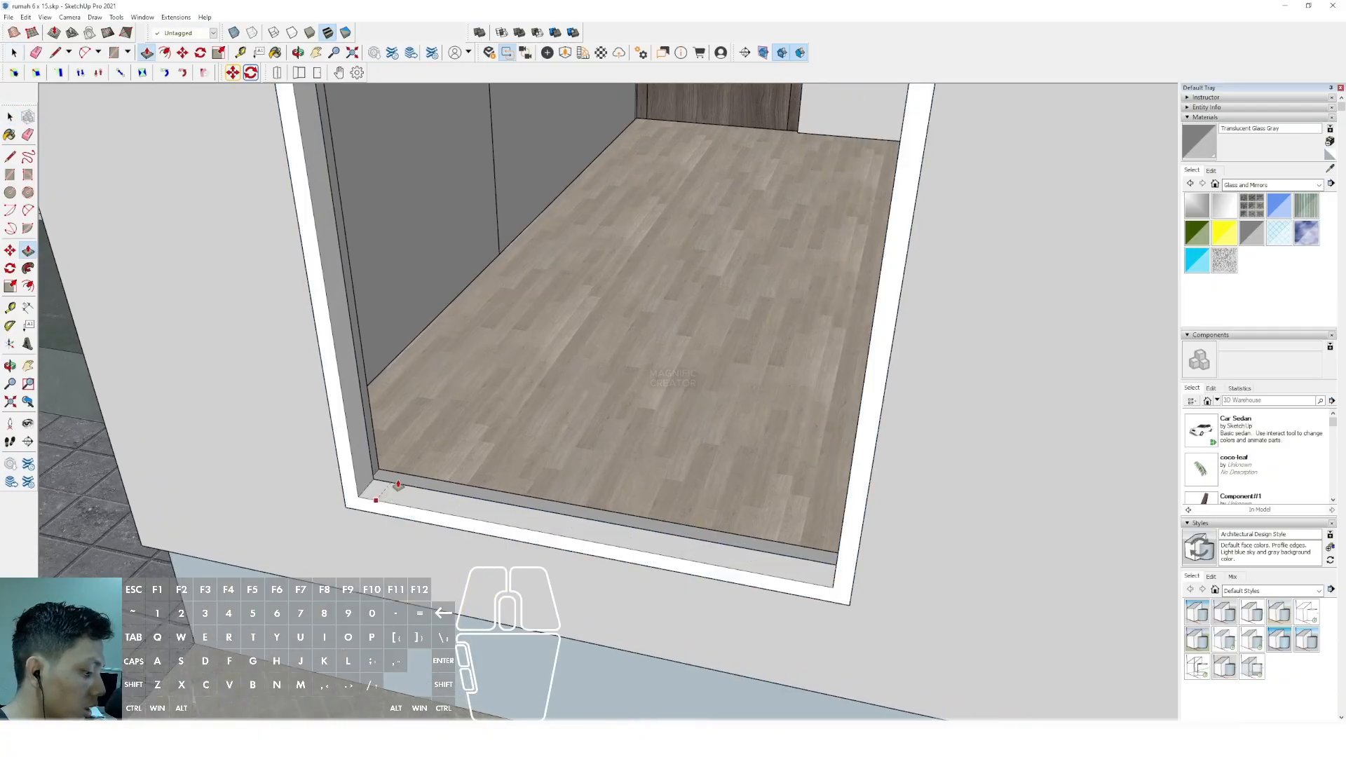
key(Return)
right_click(387, 471)
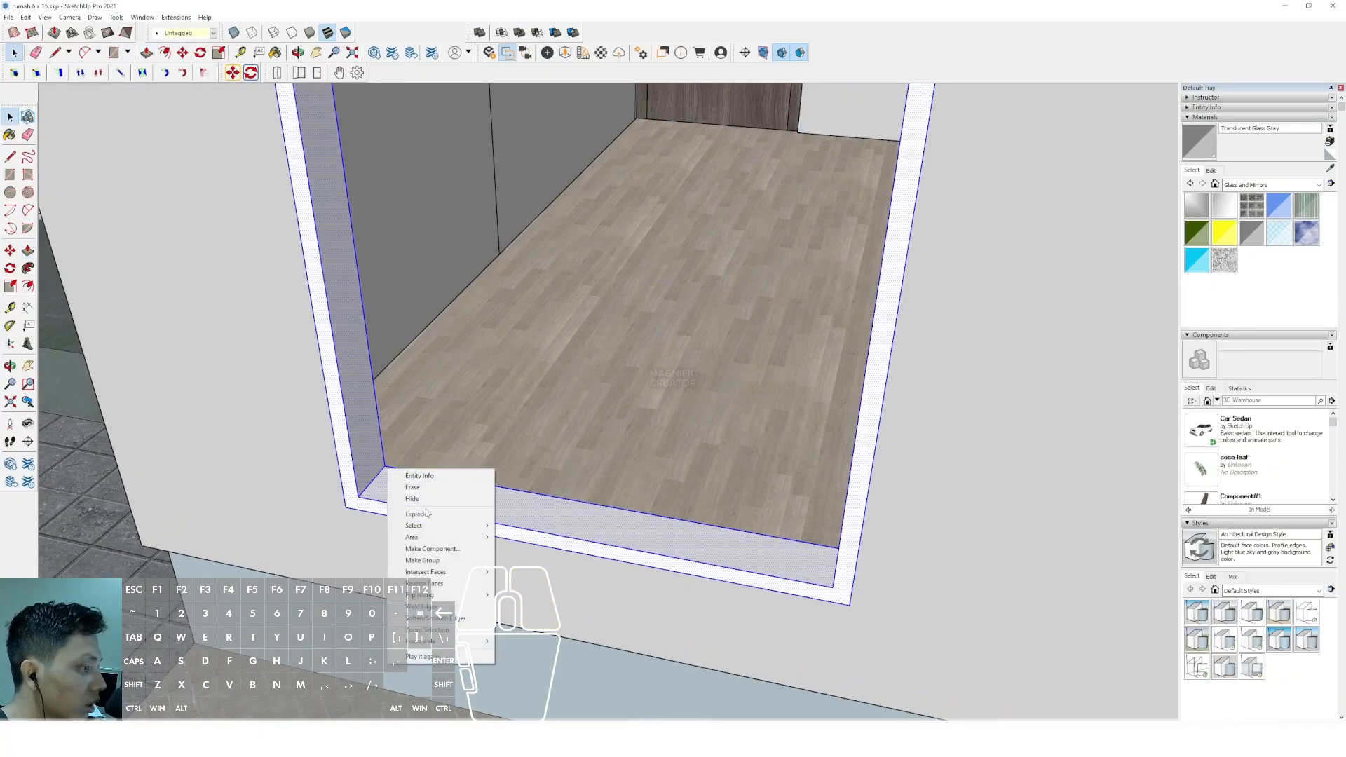
click(424, 563)
Draw a rectangle filling the inside of the outer window frame from its lower to its opposite upper corner.
scroll(398, 524, down, 4)
middle_drag(398, 525, 616, 538)
key(r)
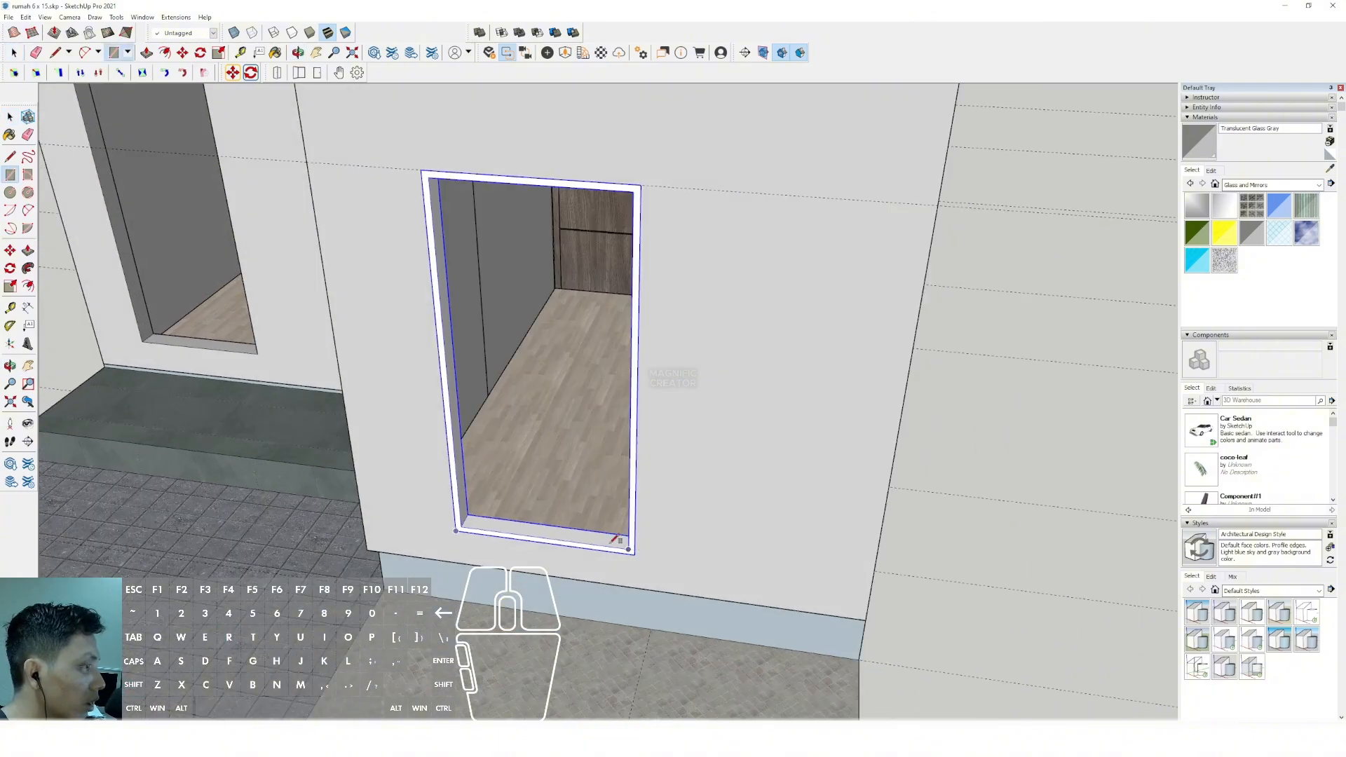
click(442, 175)
Offset the new rectangle inward and delete its centre face to leave the inner frame outline.
scroll(616, 249, up, 2)
key(f)
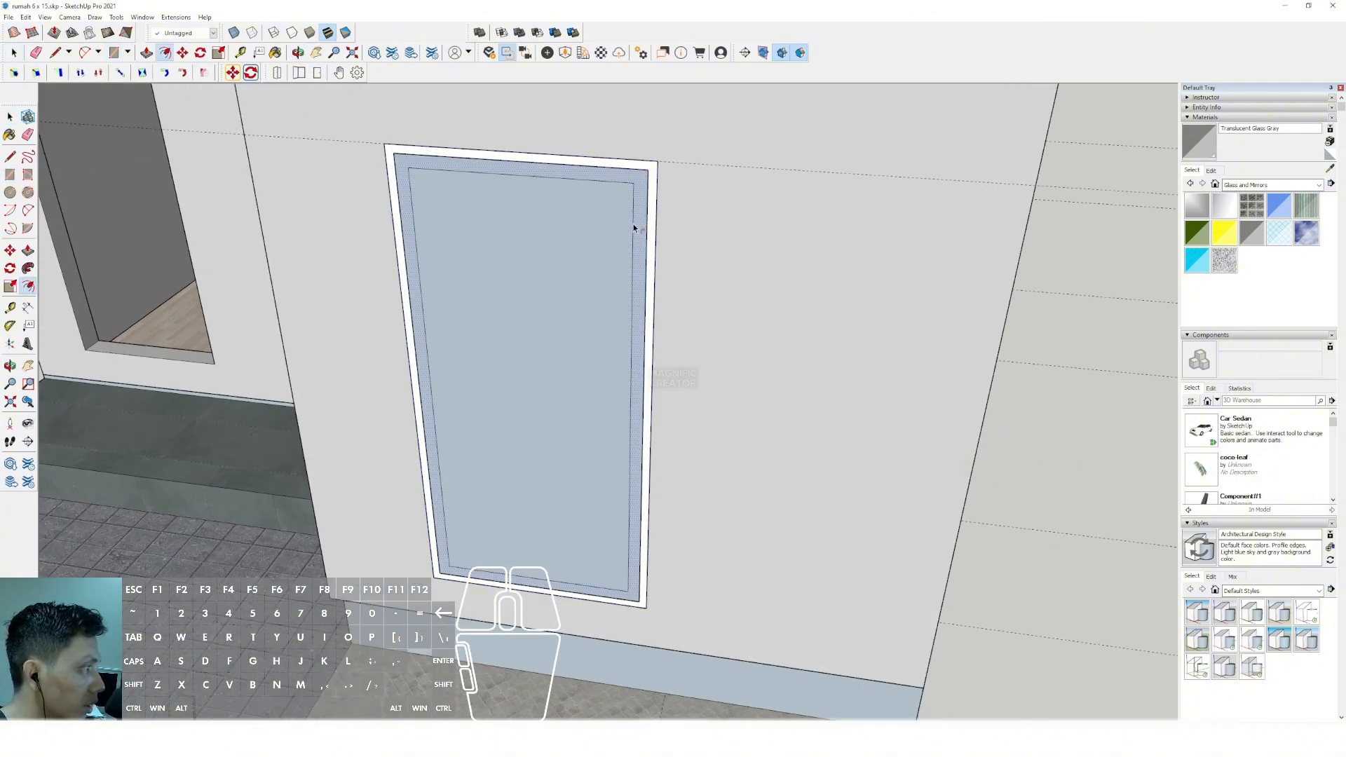
key(Delete)
Extrude the inner frame outline inward to give the window's inner frame its depth.
middle_drag(606, 353, 572, 513)
scroll(429, 544, up, 5)
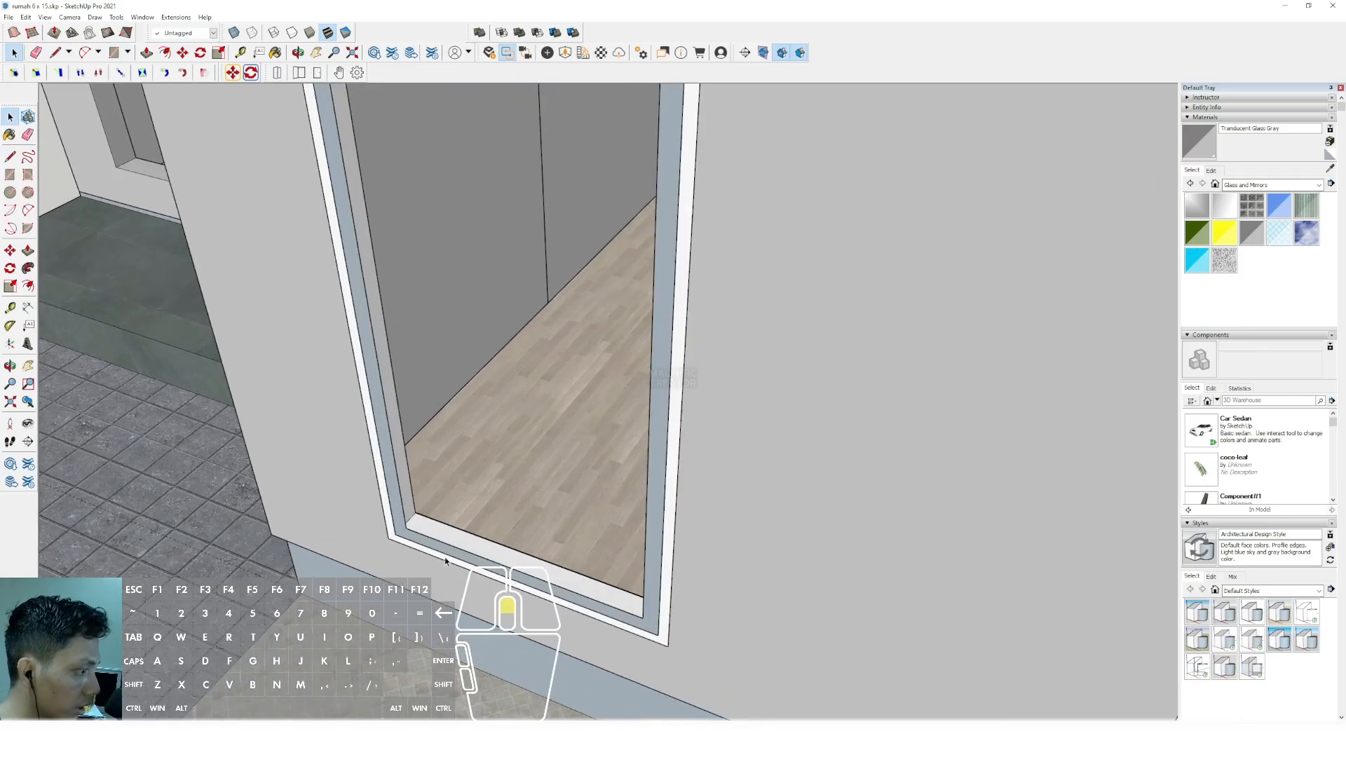
click(422, 527)
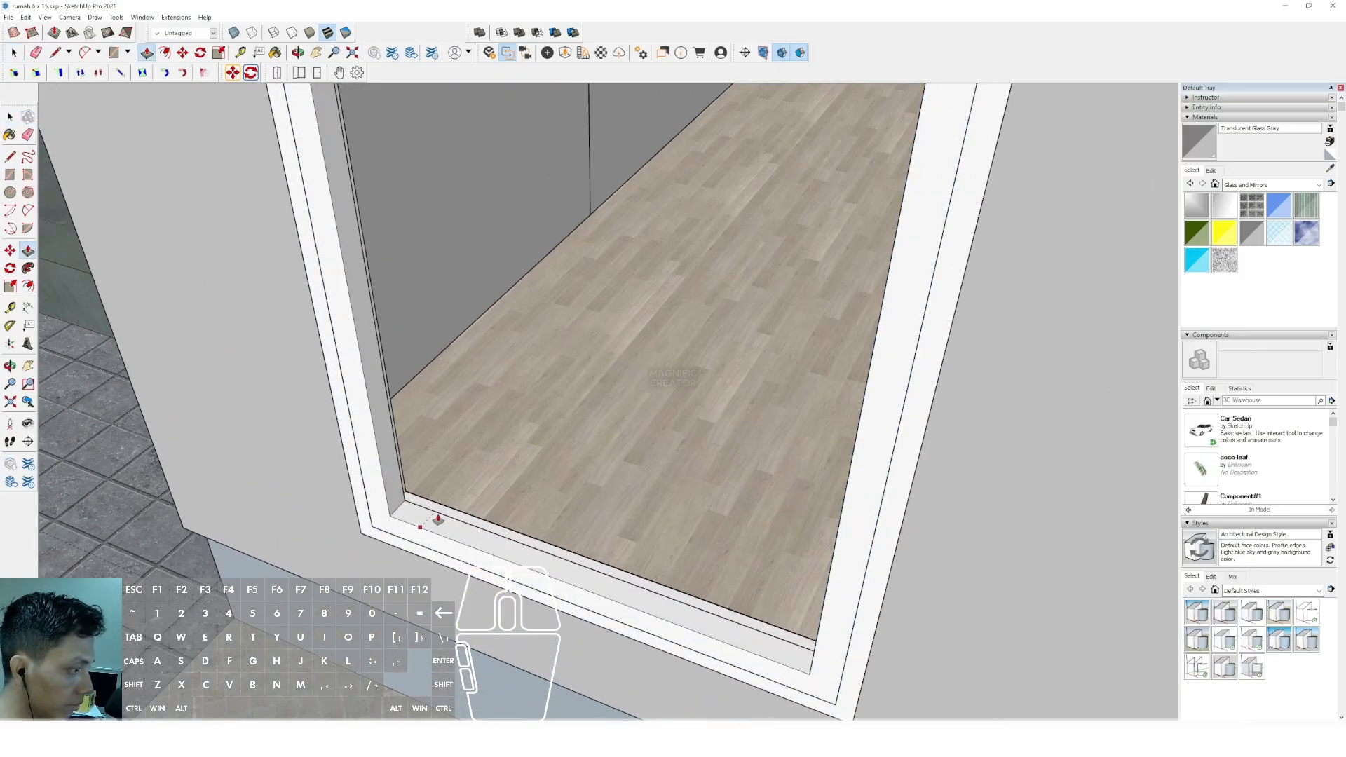
click(438, 518)
key(space)
Draw a rectangle across the inner frame's opening as the glass pane.
scroll(395, 515, up, 3)
key(r)
scroll(422, 513, down, 6)
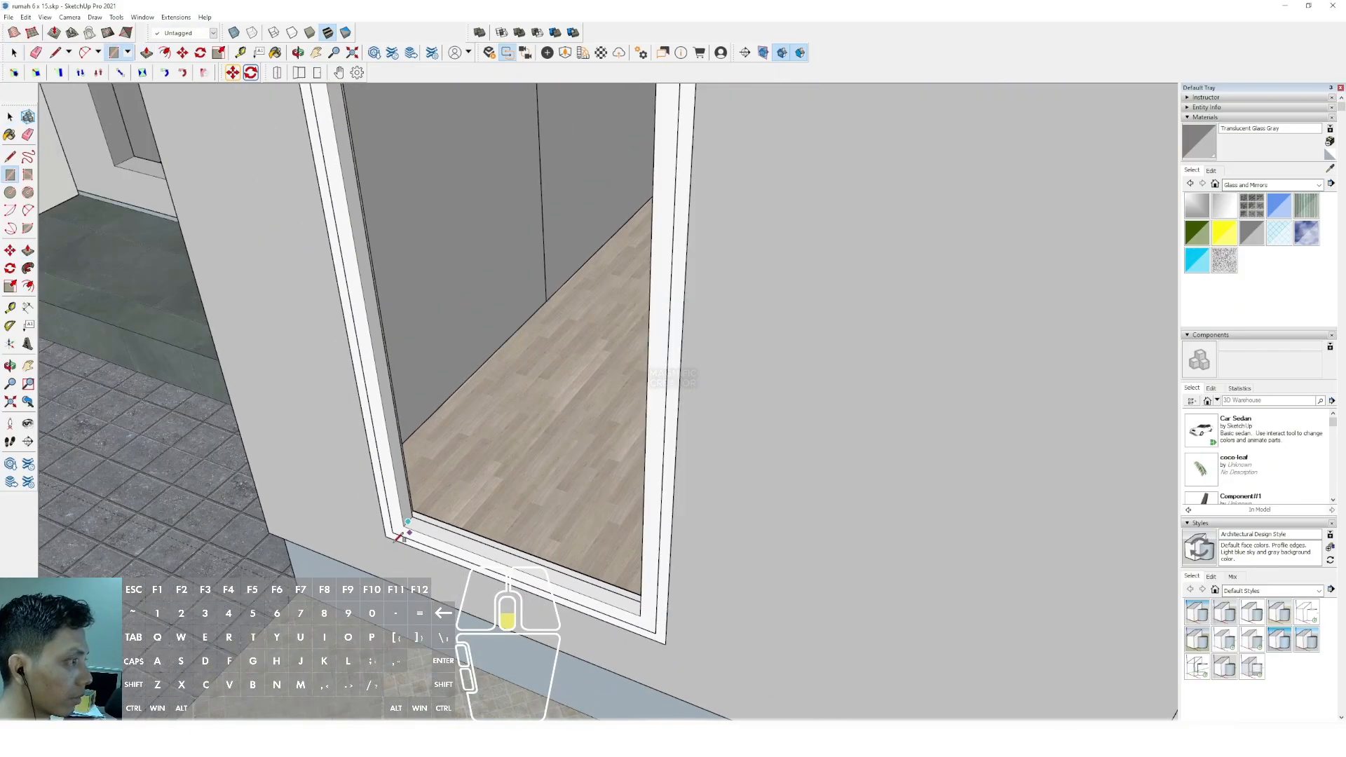
middle_drag(610, 498, 712, 498)
shift+middle_drag(952, 243, 748, 164)
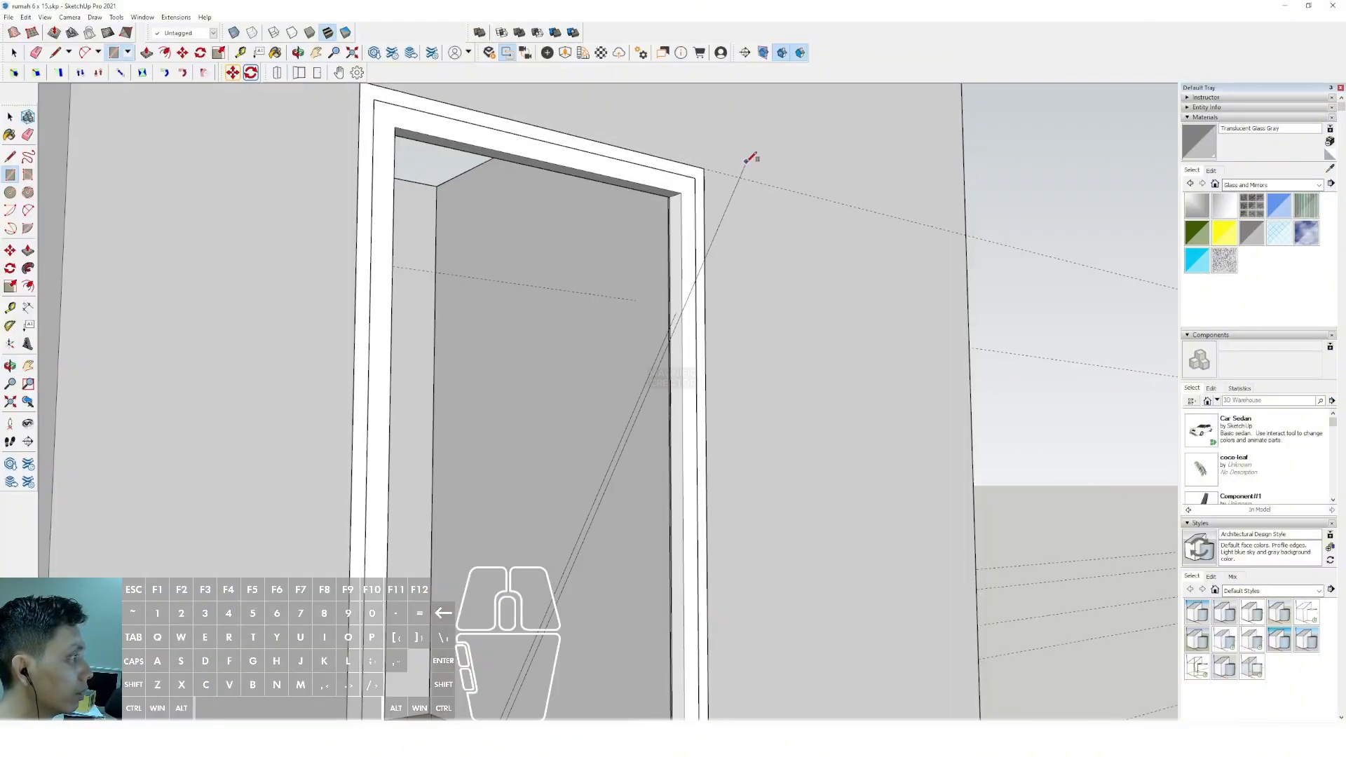
scroll(670, 185, up, 3)
click(667, 206)
Select the pane with the connected inner frame and make them a group.
key(space)
triple_click(614, 271)
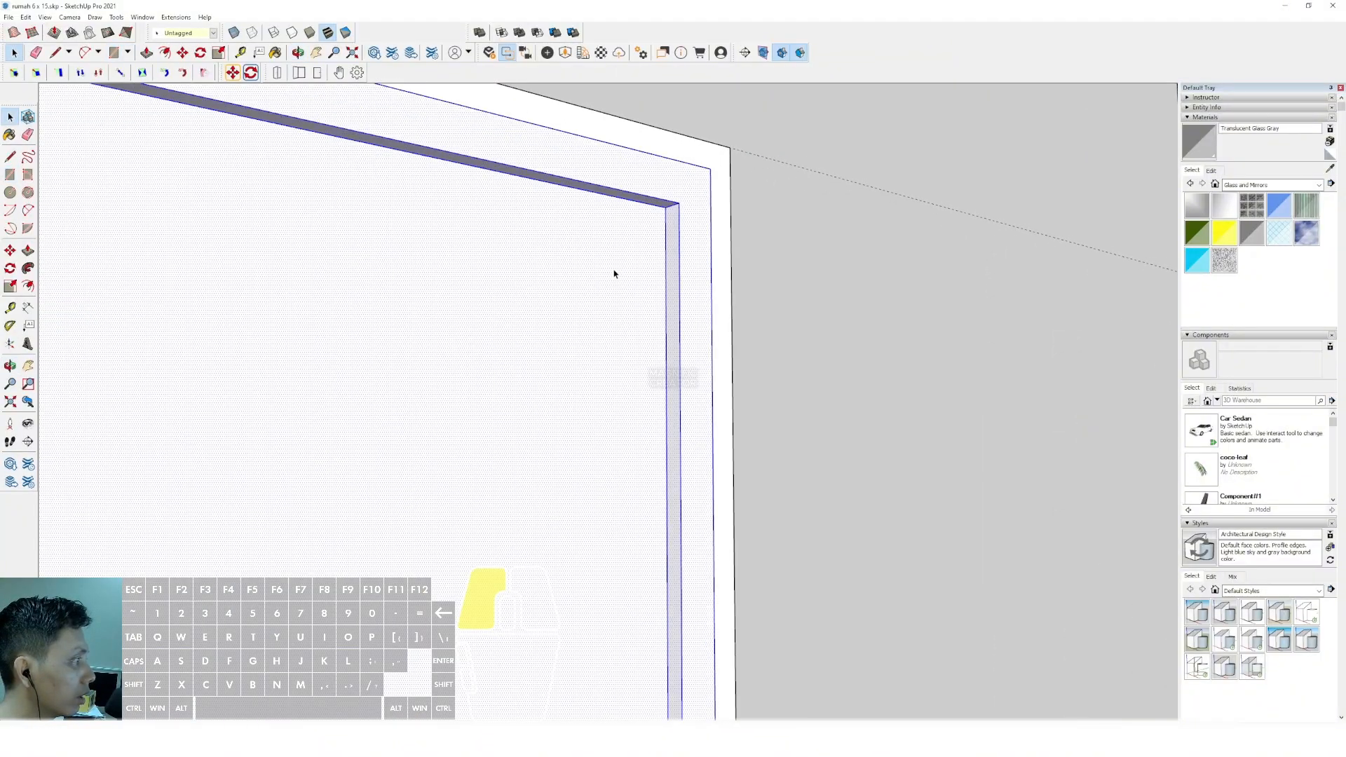
right_click(614, 274)
click(649, 361)
Sample Color M07 from the rear glazed door's frame and paint the inner frame and pane group with it.
scroll(653, 295, down, 6)
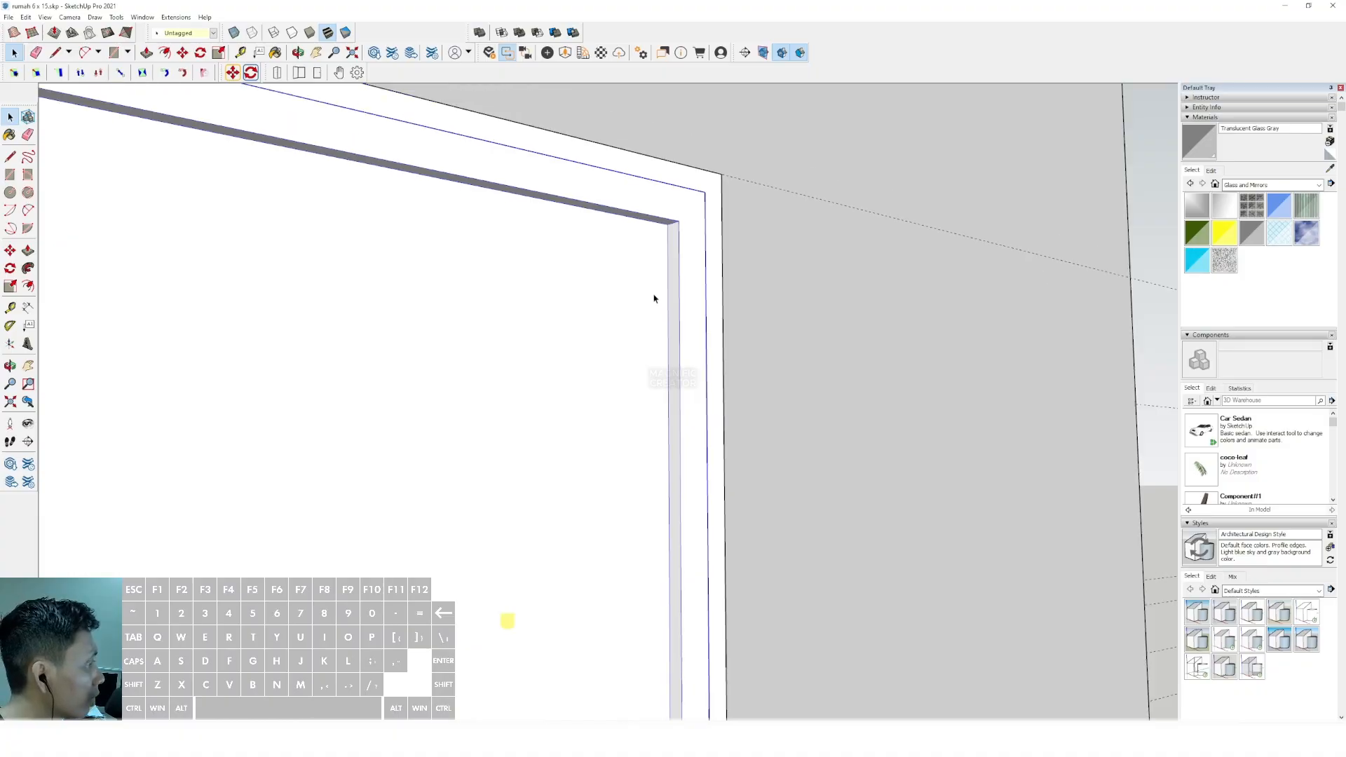
middle_drag(644, 292, 679, 490)
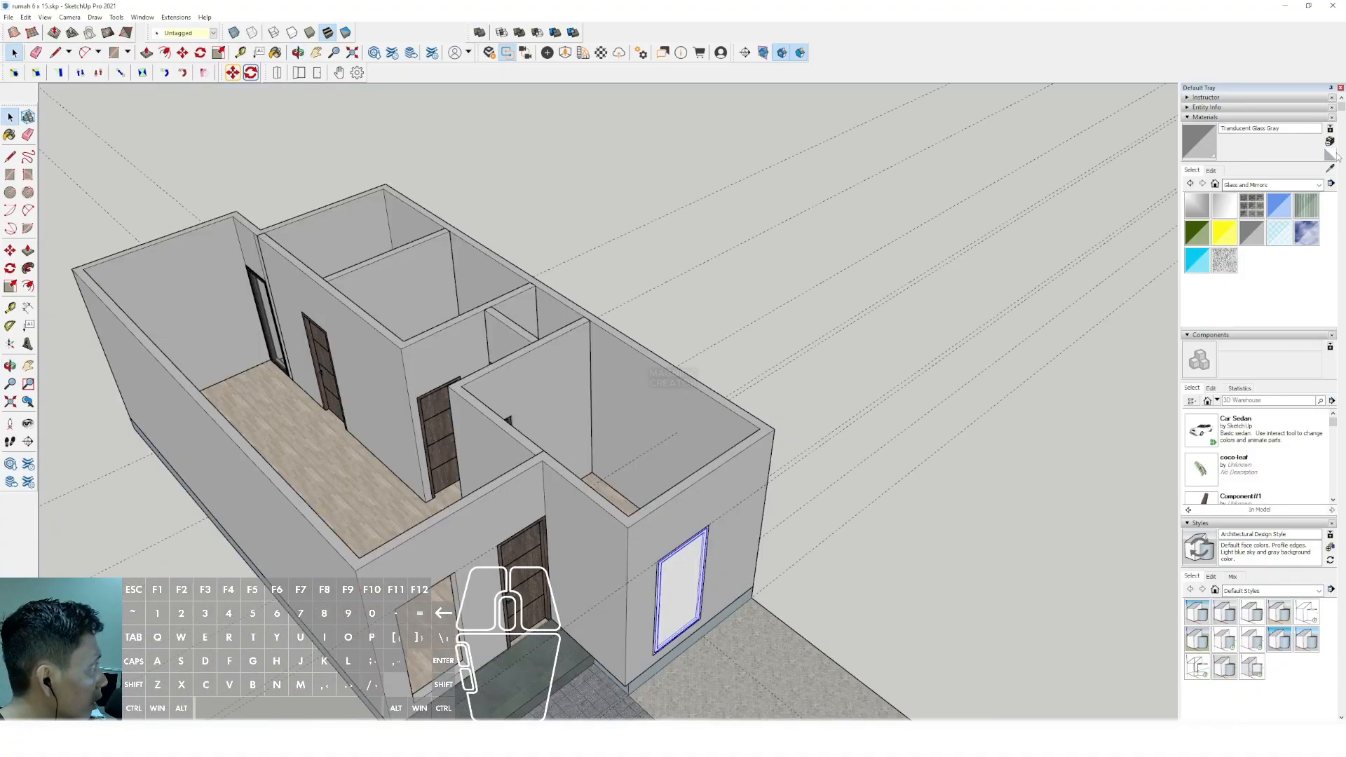
scroll(475, 328, up, 10)
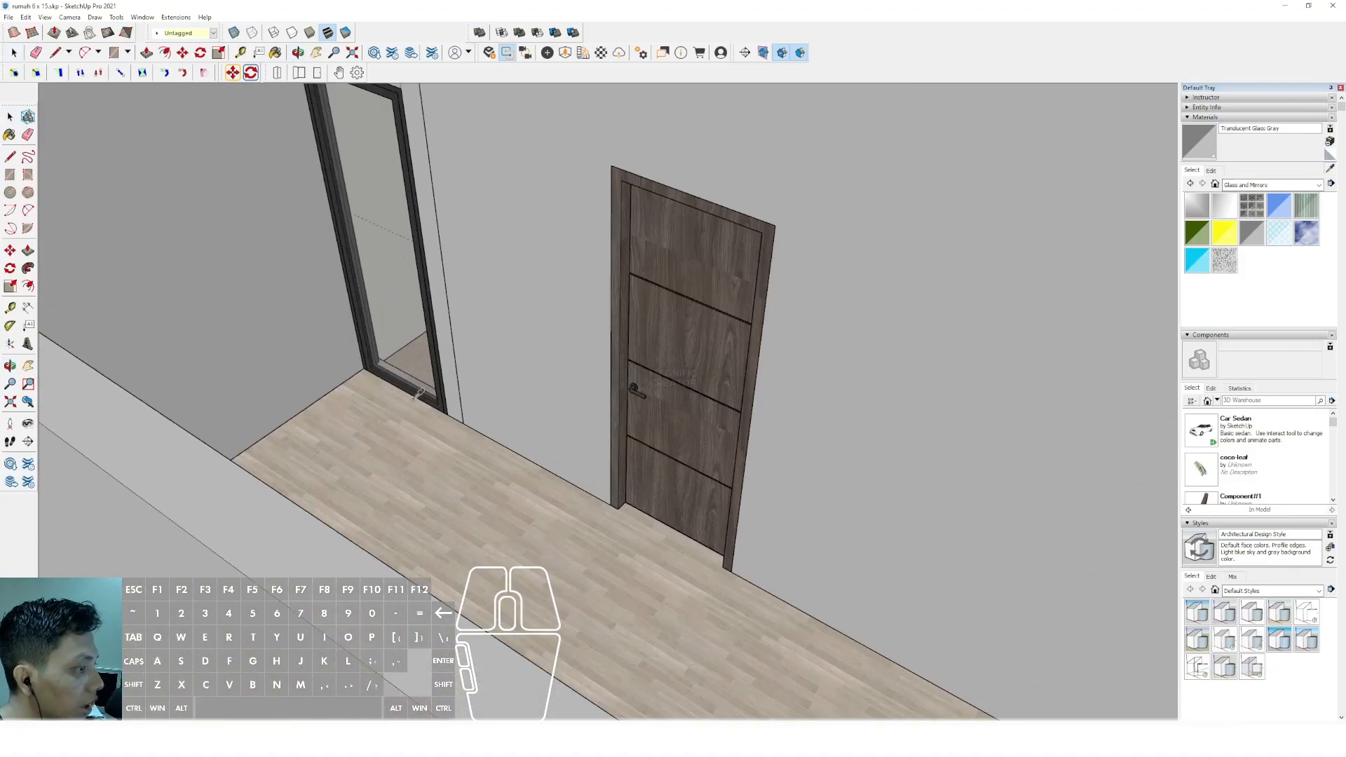
scroll(450, 357, down, 8)
middle_drag(911, 337, 685, 399)
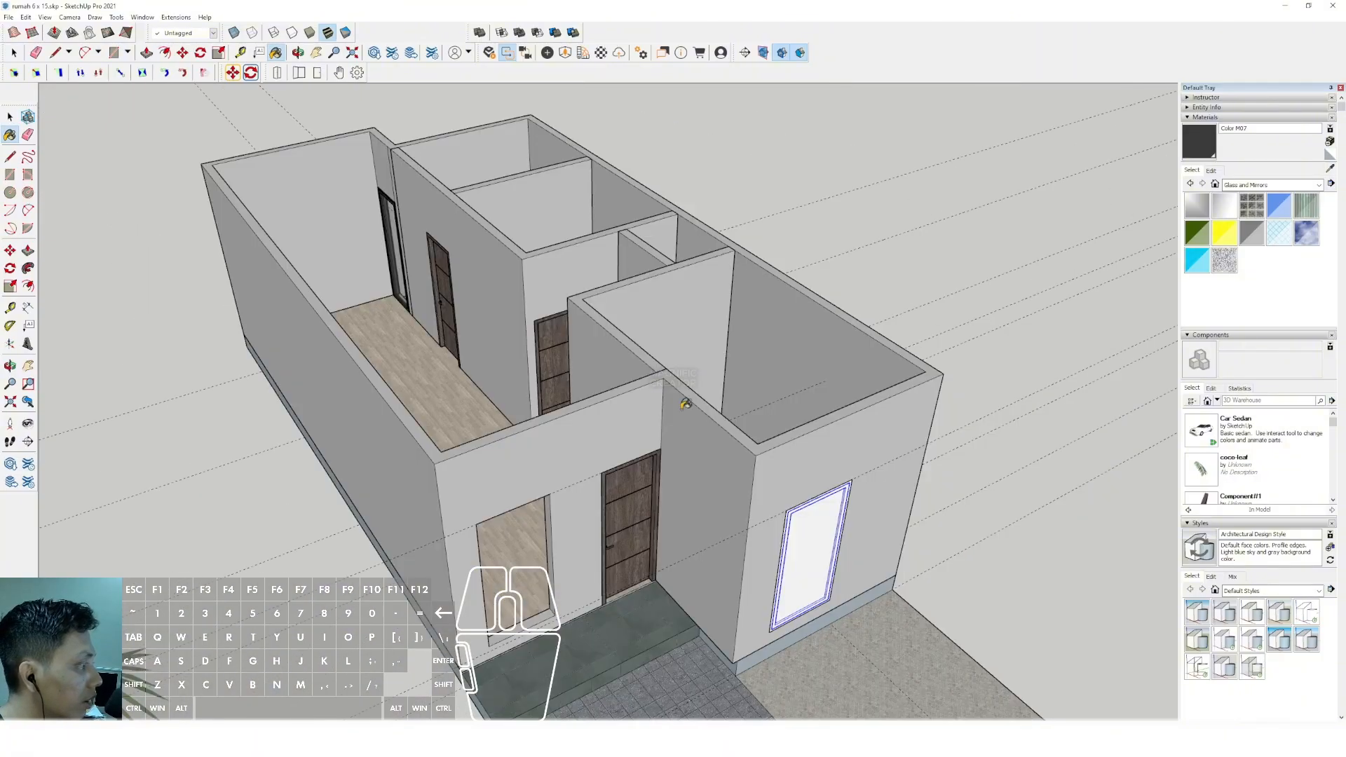
scroll(718, 435, up, 5)
click(691, 427)
key(space)
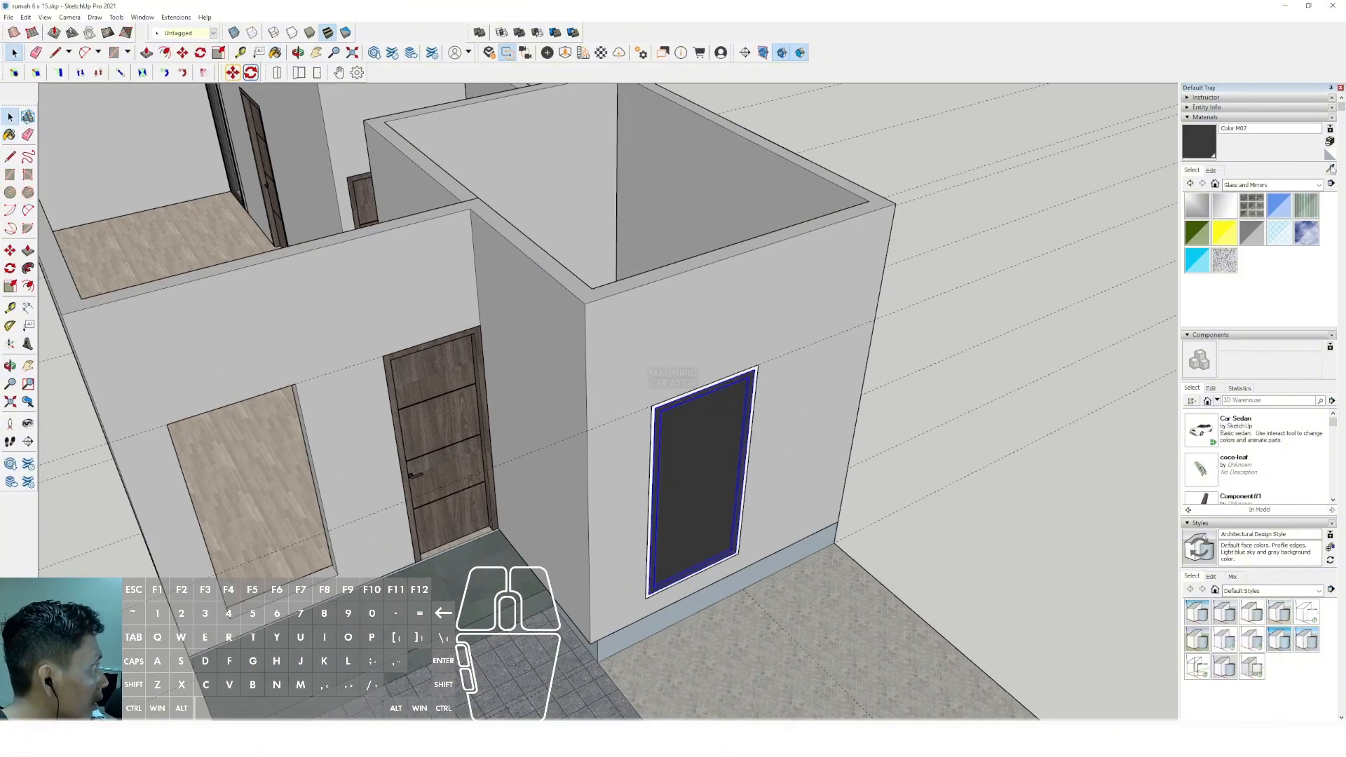
Sample Translucent Glass Gray from the rear glazed door, paint the window's pane with it inside the group, and exit the group.
shift+middle_drag(536, 336, 755, 400)
scroll(301, 200, up, 5)
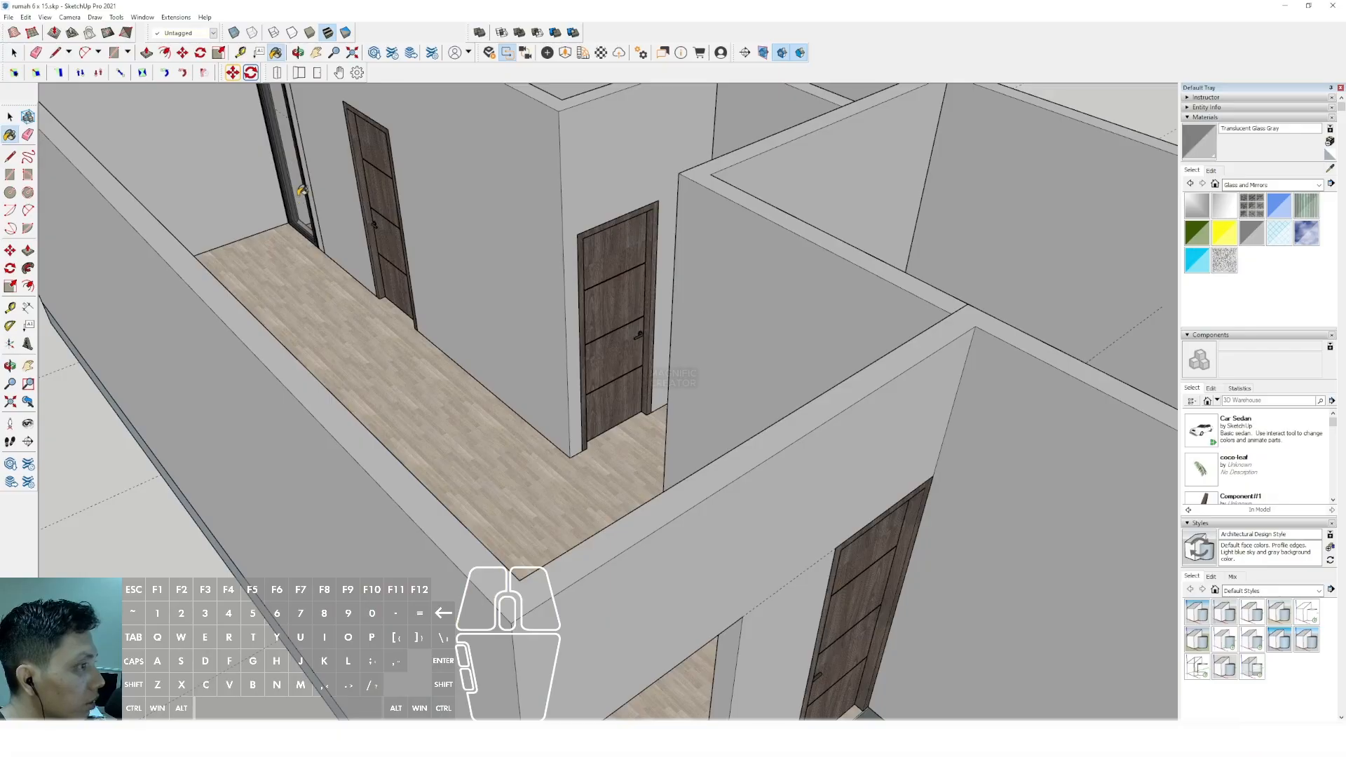
scroll(492, 266, down, 3)
shift+middle_drag(492, 266, 250, 175)
key(space)
scroll(431, 301, up, 4)
double_click(433, 291)
click(433, 291)
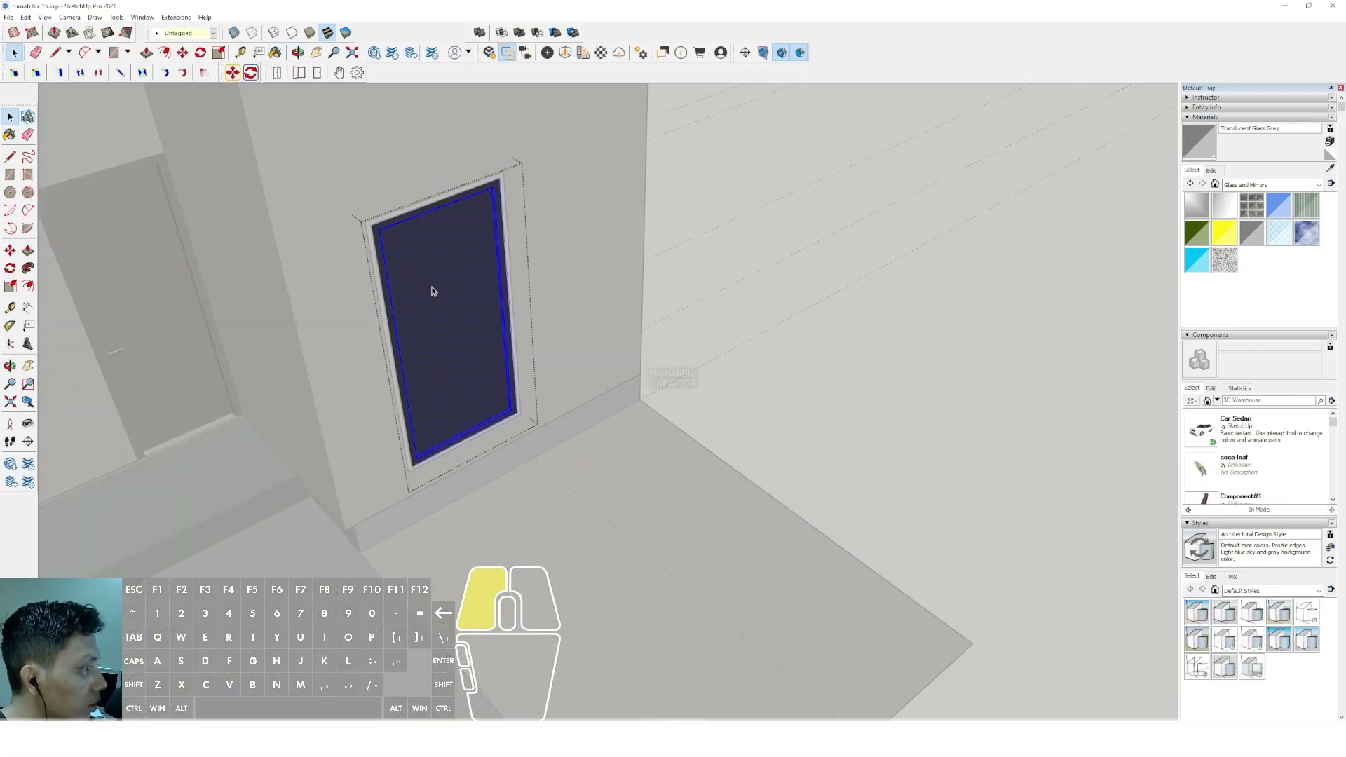
key(b)
click(474, 249)
scroll(505, 241, up, 3)
key(space)
click(759, 201)
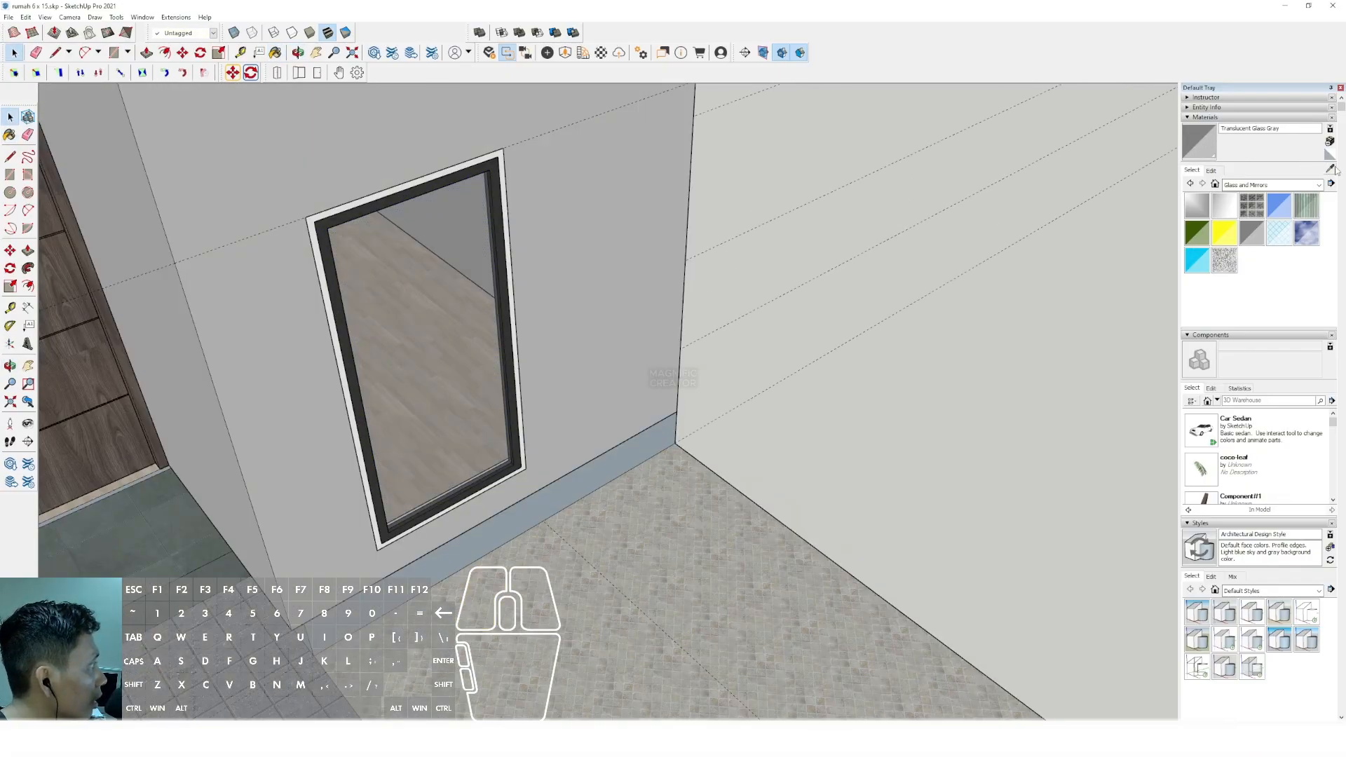
Paint the window's outer frame with Color M07.
scroll(471, 188, up, 3)
click(514, 141)
scroll(508, 184, down, 3)
key(space)
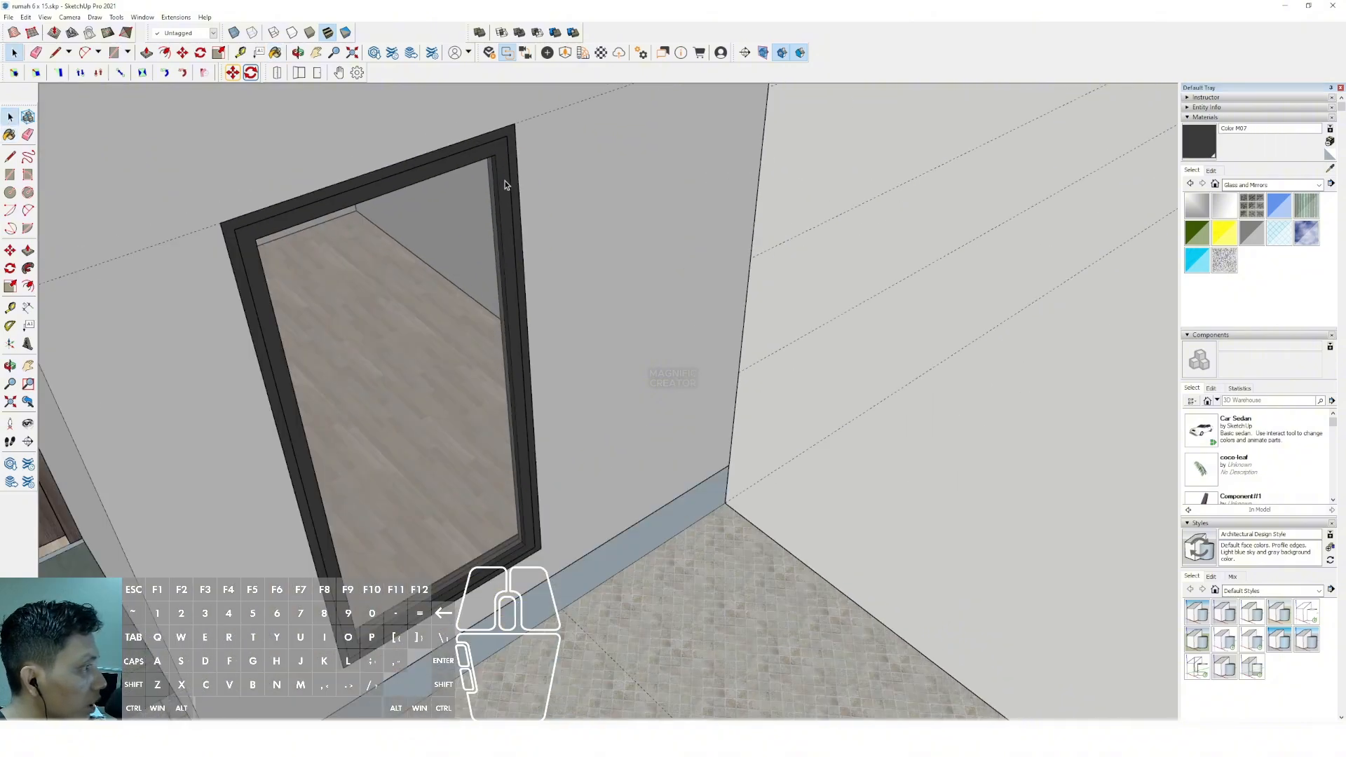
Select the painted outer frame together with the inner frame and pane, and group them as one window.
triple_click(505, 187)
scroll(506, 188, down, 2)
mouse_move(510, 189)
shift+middle_down()
mouse_move(537, 204)
mouse_move(531, 217)
shift+middle_up()
scroll(532, 213, up, 2)
right_click(569, 169)
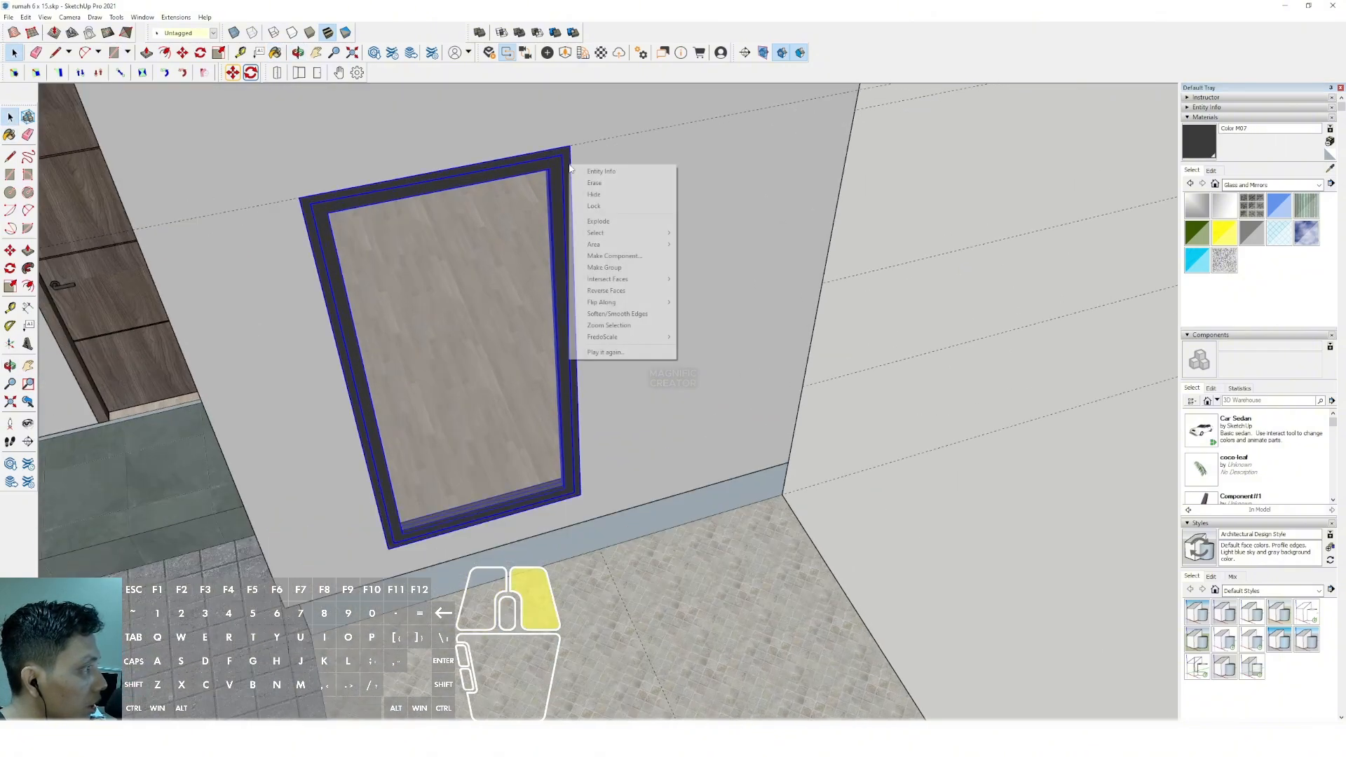
click(603, 269)
Copy the finished window from its lower corner into the opening beside the entrance door.
middle_drag(587, 382, 542, 351)
key(m)
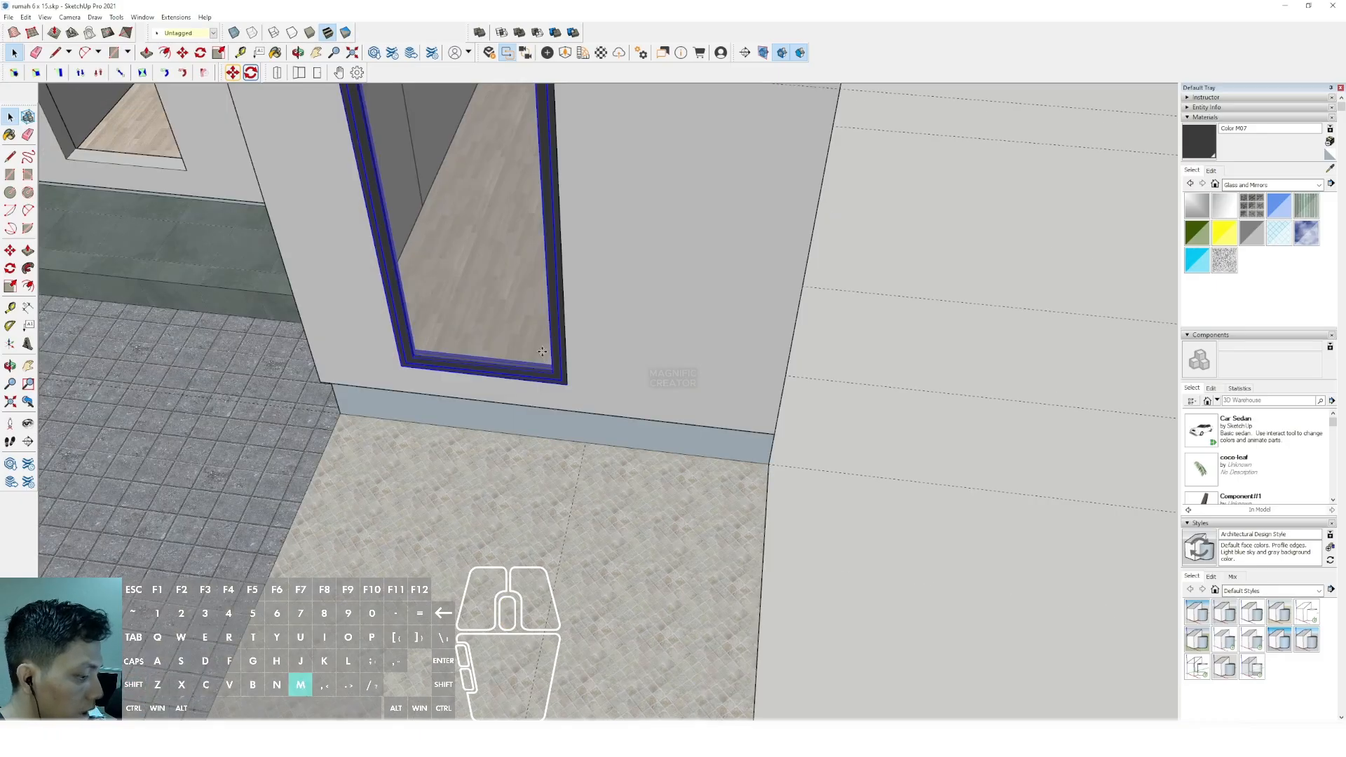
click(565, 386)
scroll(459, 372, down, 1)
shift+middle_drag(336, 354, 852, 419)
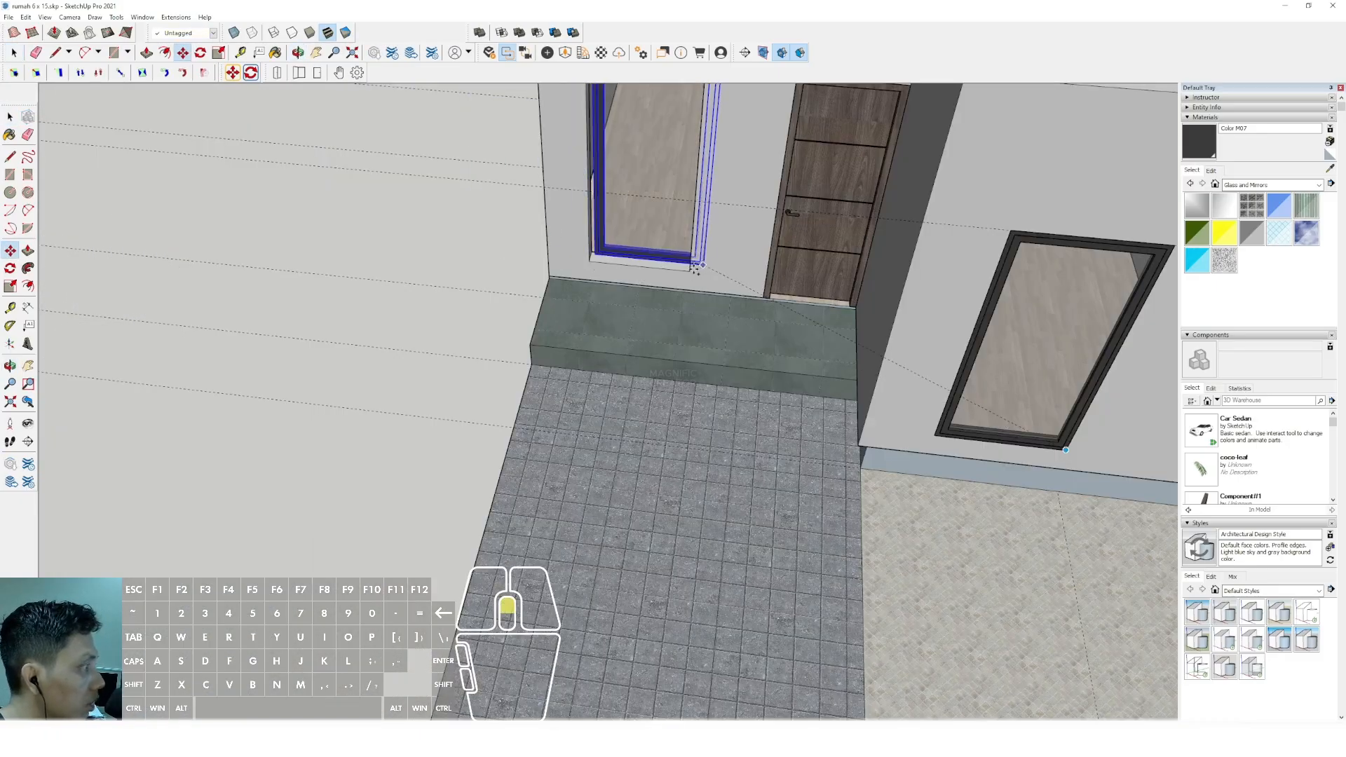
scroll(692, 271, up, 1)
key(space)
Push the side face of the recessed wall's opening flush with the copied window's frame edge, and exit the wall group.
scroll(636, 255, down, 2)
middle_drag(637, 256, 682, 252)
scroll(663, 197, up, 2)
triple_click(663, 195)
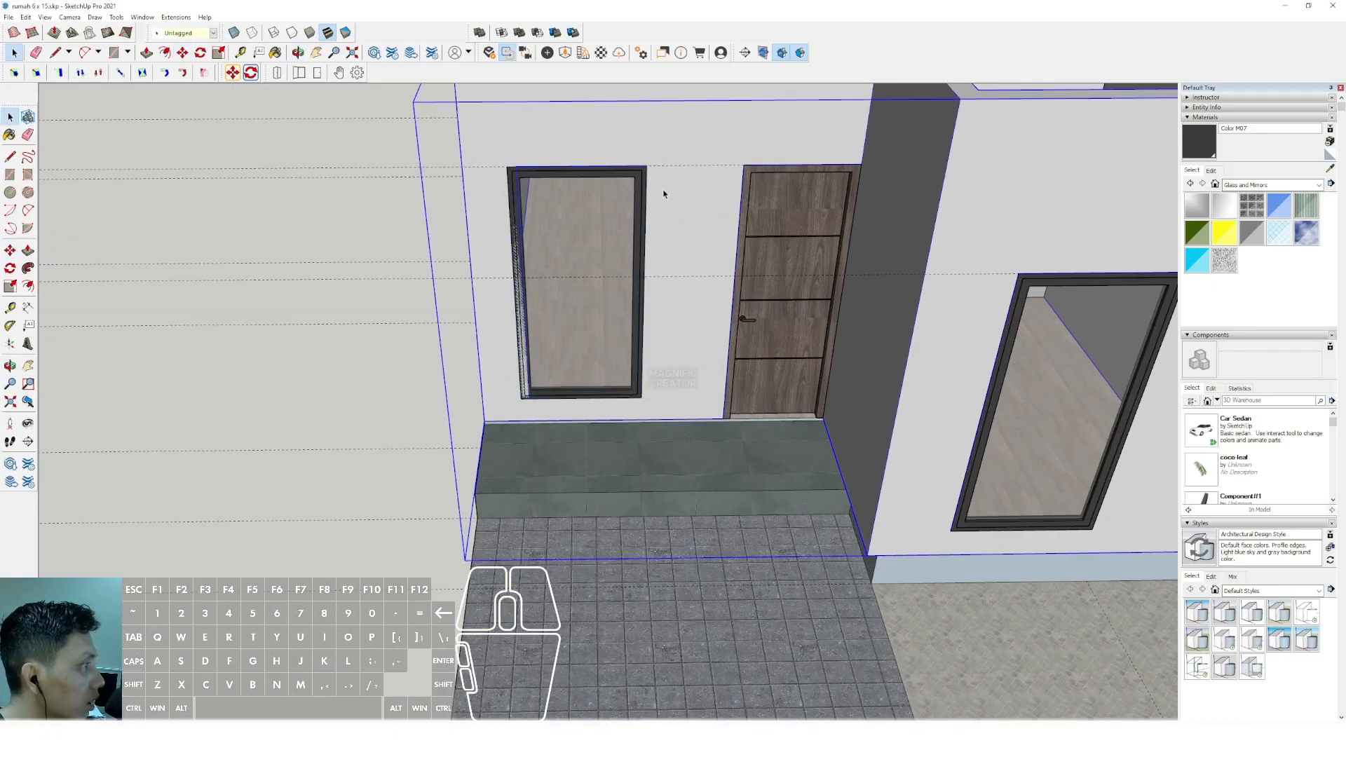
scroll(494, 312, up, 3)
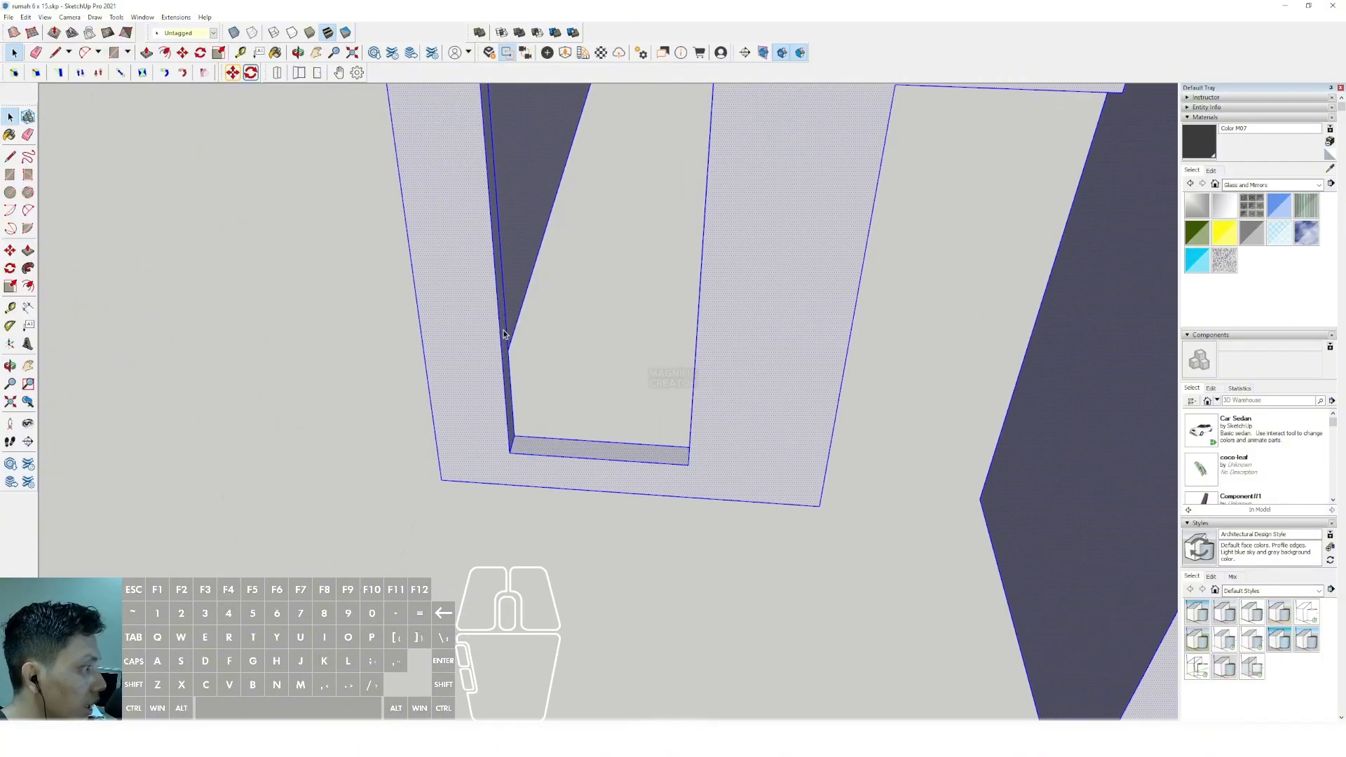
key(p)
click(506, 319)
key(comma)
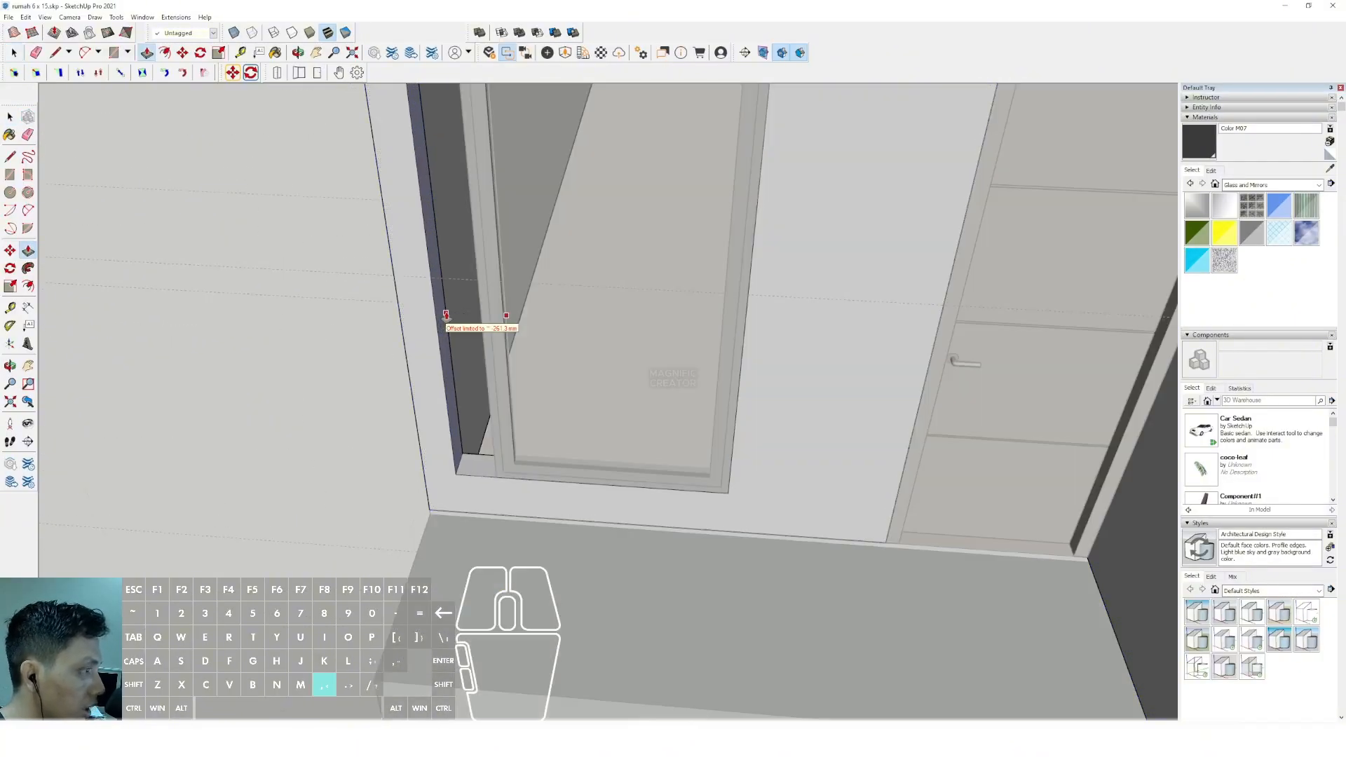
click(478, 279)
key(space)
scroll(456, 298, down, 2)
click(397, 334)
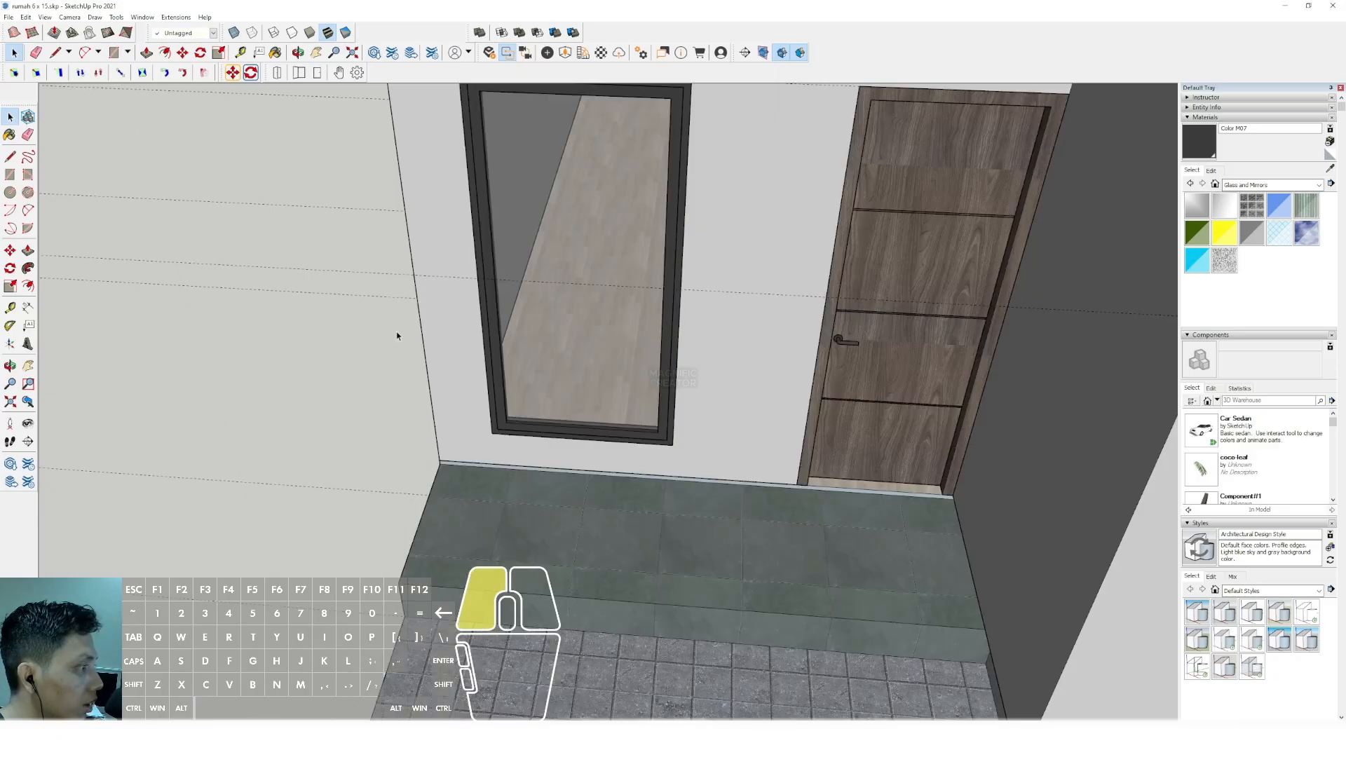
scroll(533, 361, down, 5)
middle_drag(600, 365, 537, 317)
scroll(537, 317, down, 5)
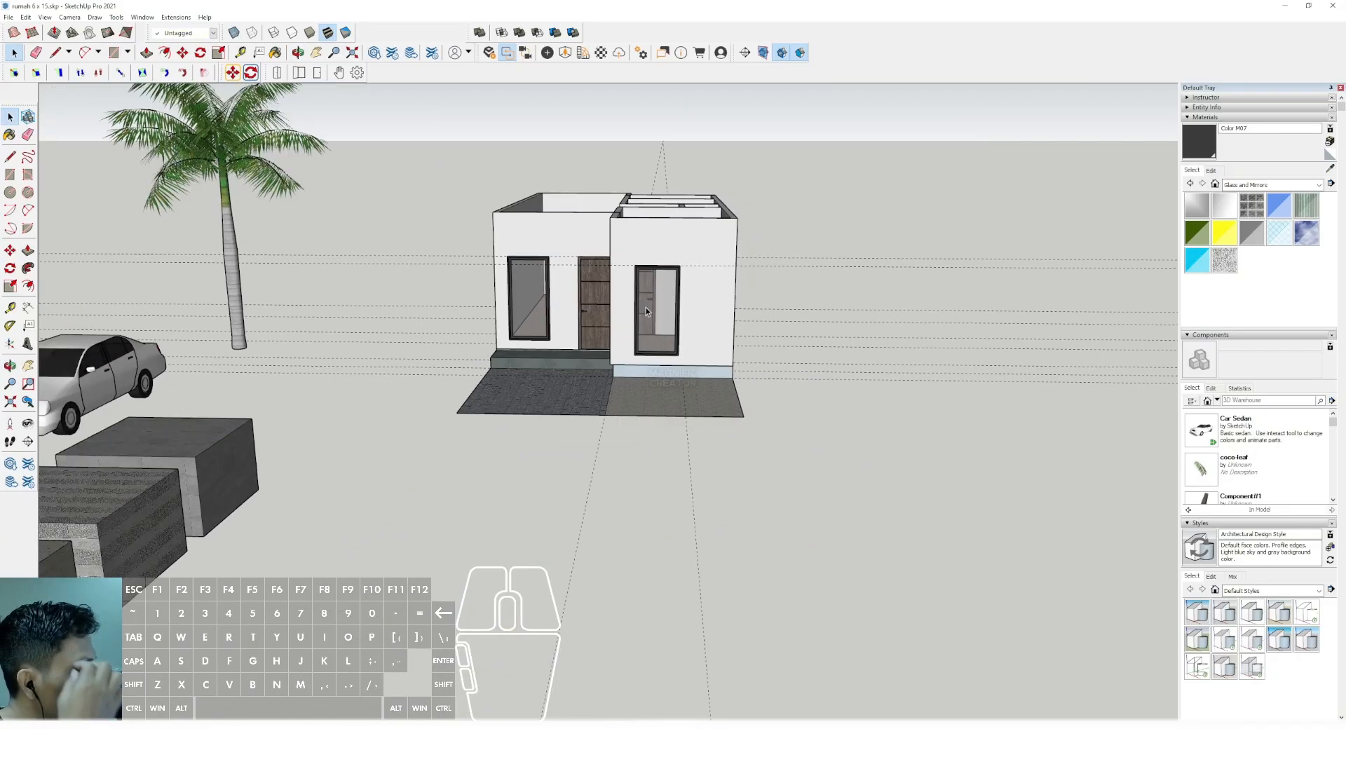
scroll(634, 369, up, 5)
scroll(633, 370, up, 10)
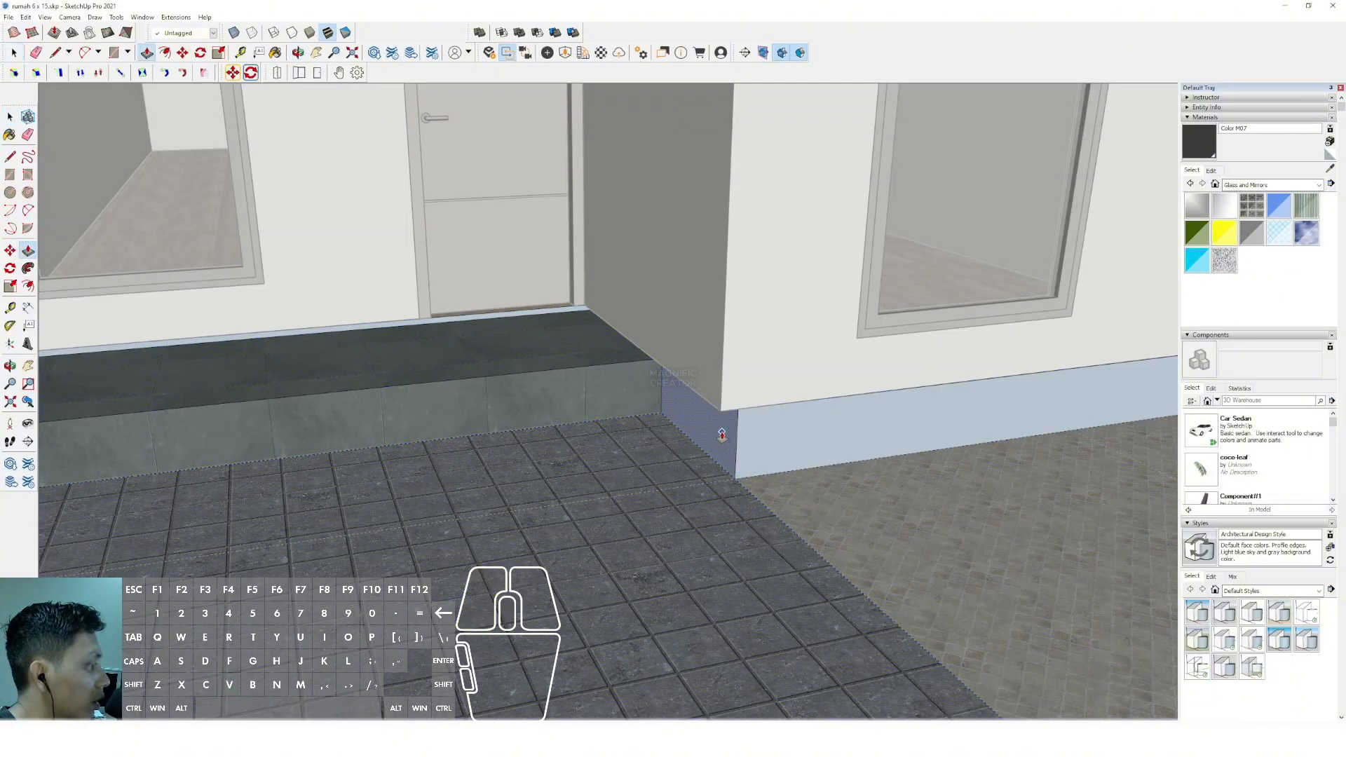
scroll(663, 405, down, 5)
scroll(663, 405, down, 3)
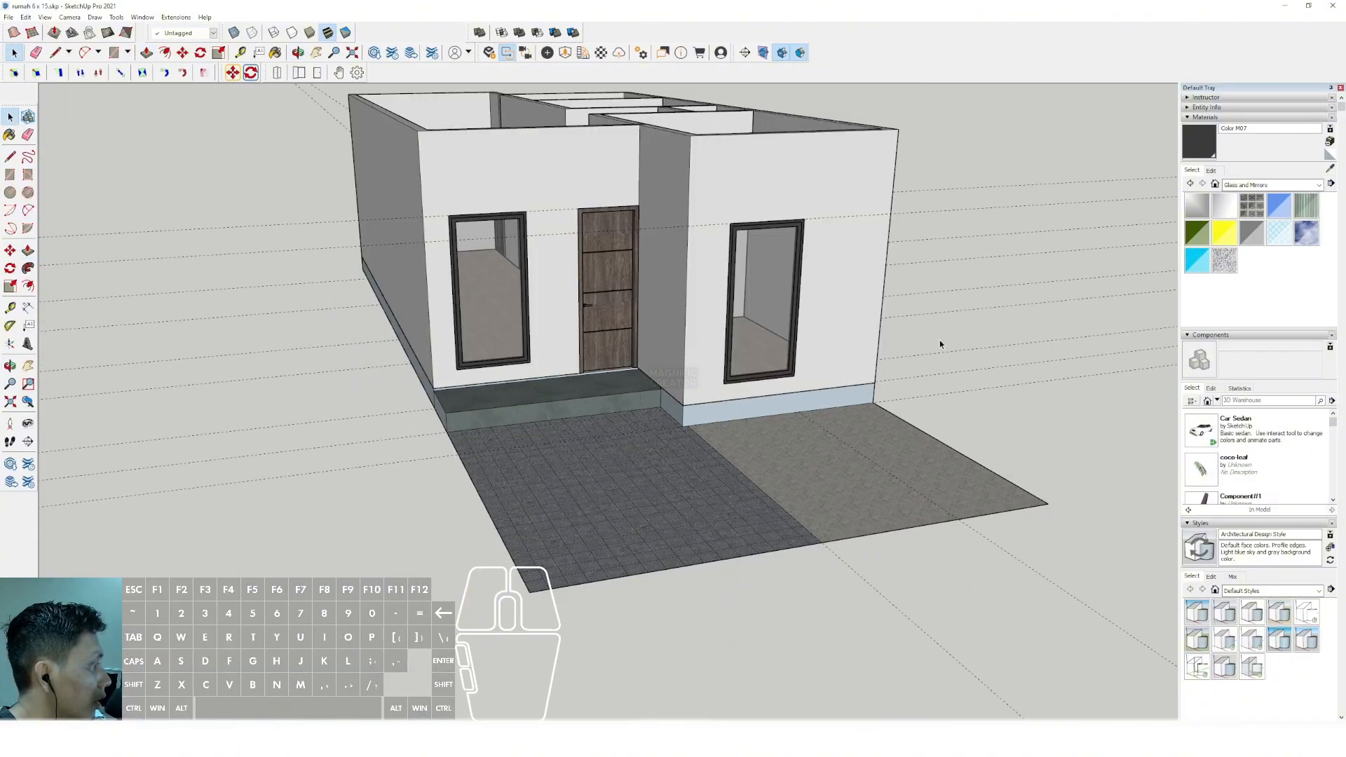
Sample the wall's Color M02 and paint the front and recessed side faces of the house's raised base with it.
scroll(939, 340, up, 6)
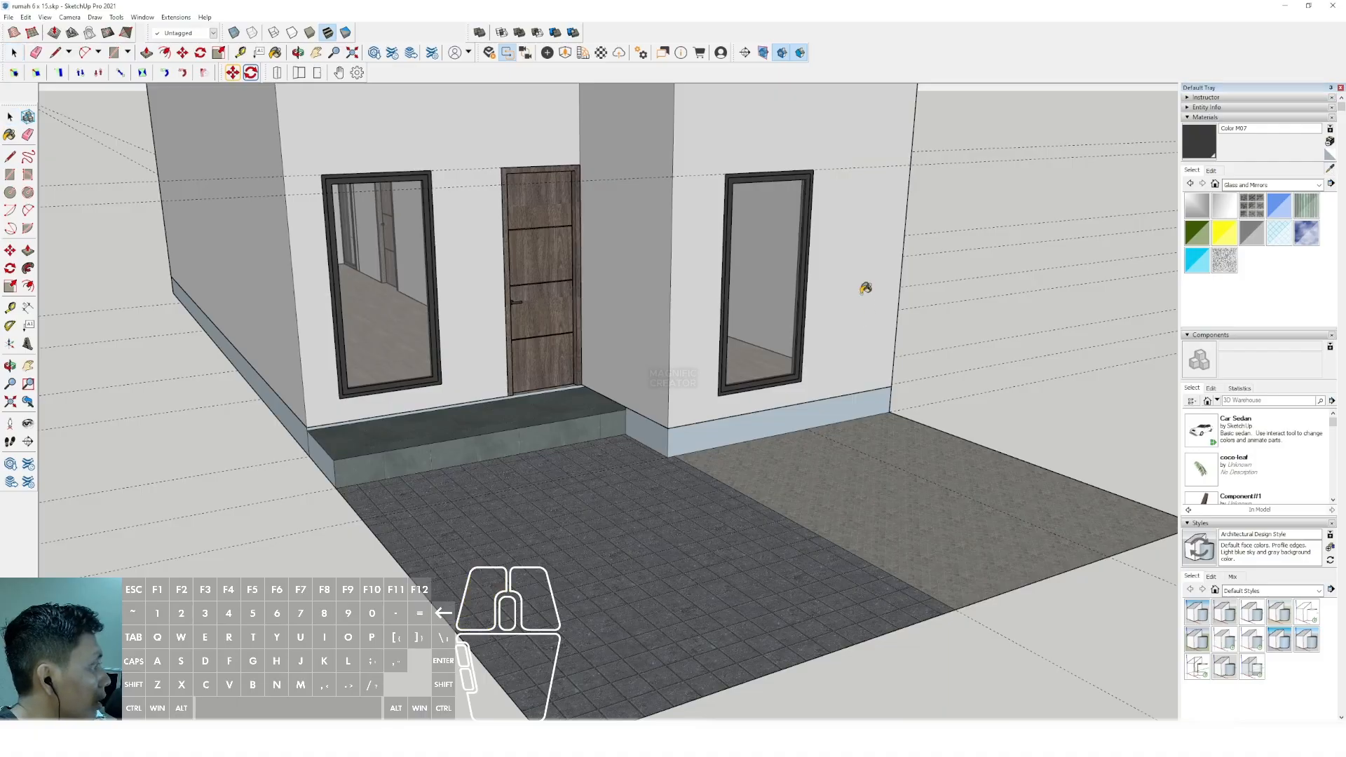
alt+click(862, 291)
scroll(781, 414, up, 2)
key(space)
triple_click(750, 433)
click(750, 434)
key(b)
click(785, 418)
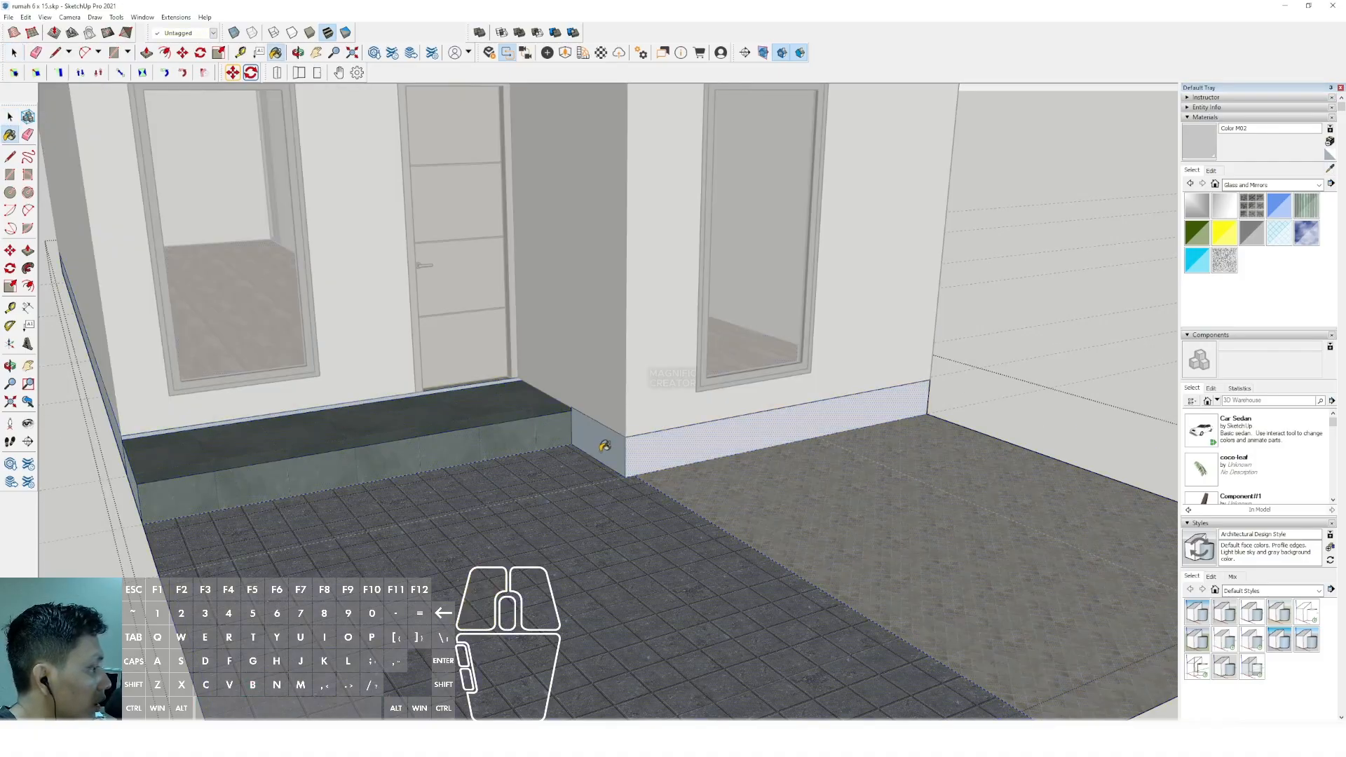
click(604, 446)
key(space)
scroll(607, 444, down, 3)
click(931, 342)
Paint the thin base strip under the entrance door, along the porch floor's rear edge, with Color M02.
scroll(398, 424, up, 5)
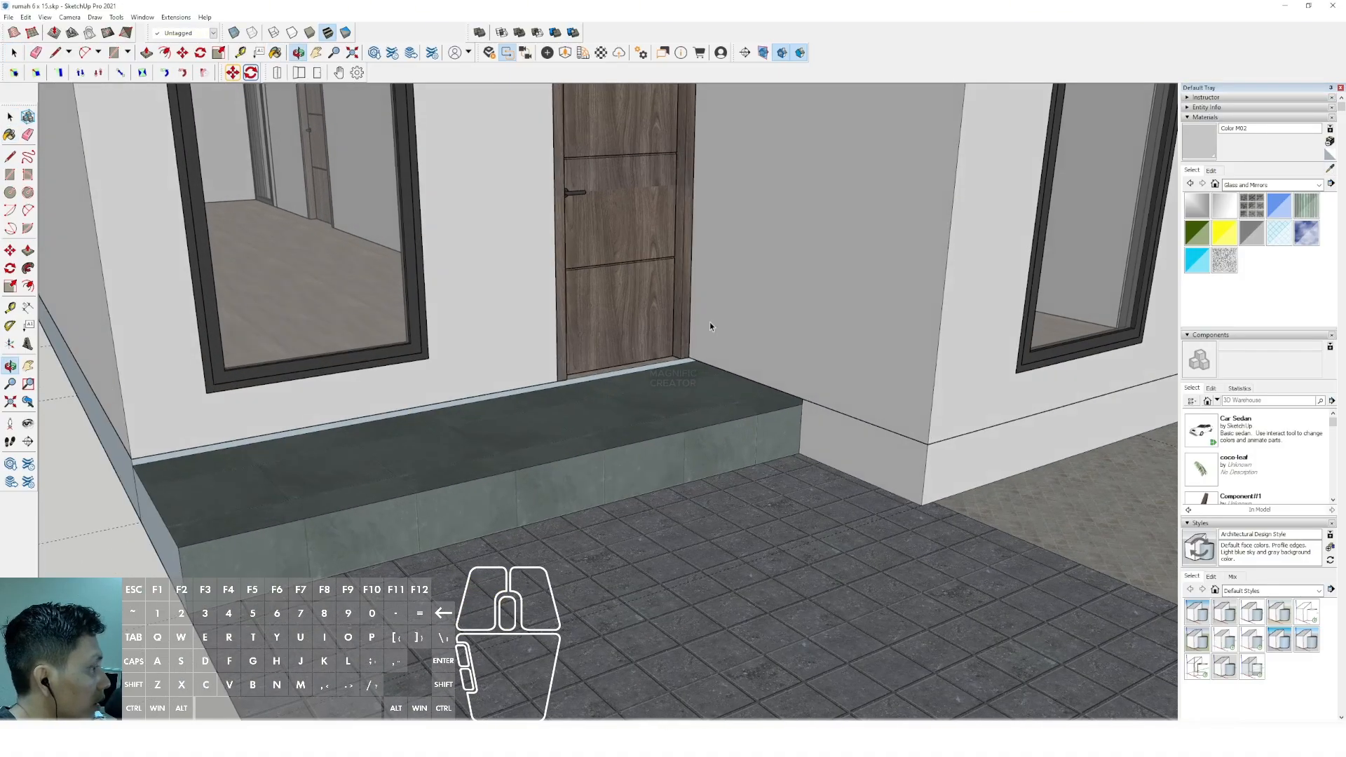
scroll(552, 389, up, 3)
triple_click(548, 386)
scroll(564, 383, up, 2)
click(579, 376)
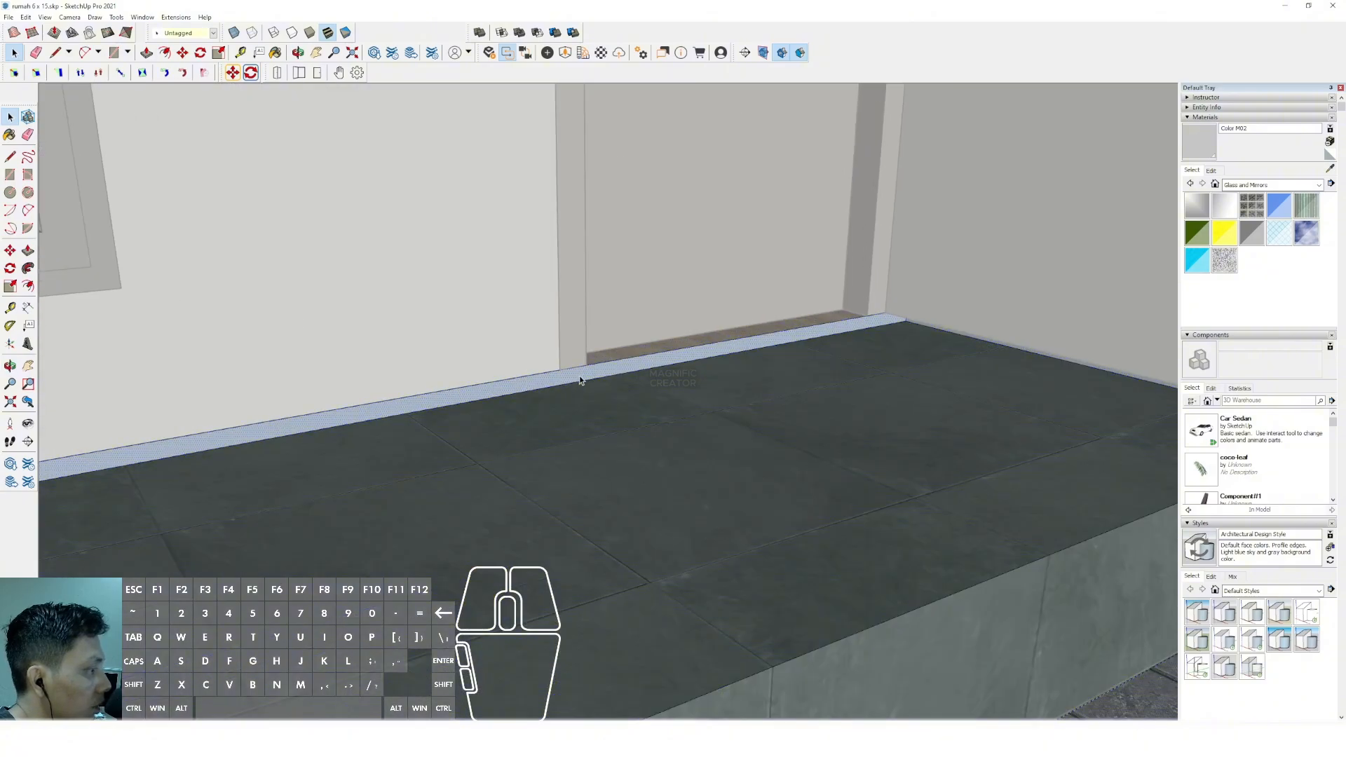
click(588, 373)
scroll(533, 393, down, 10)
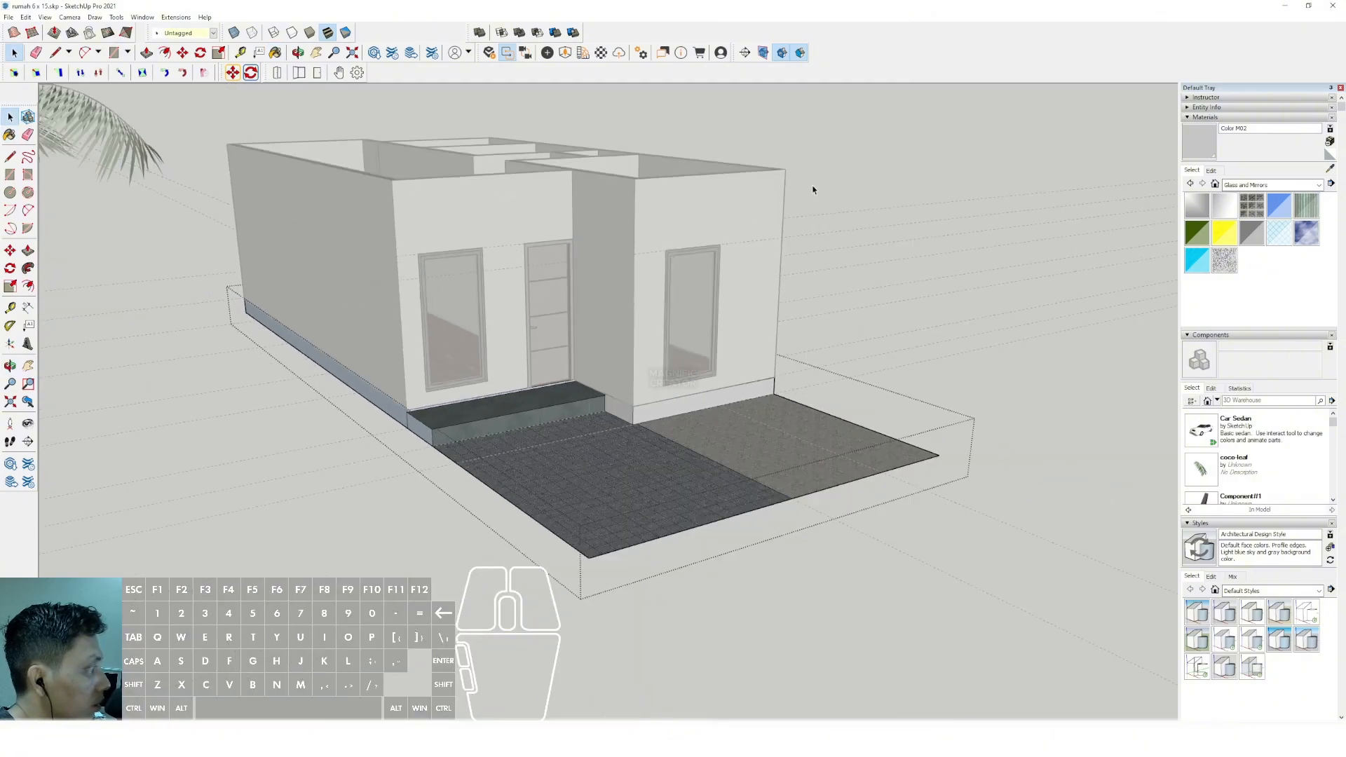
scroll(435, 439, up, 6)
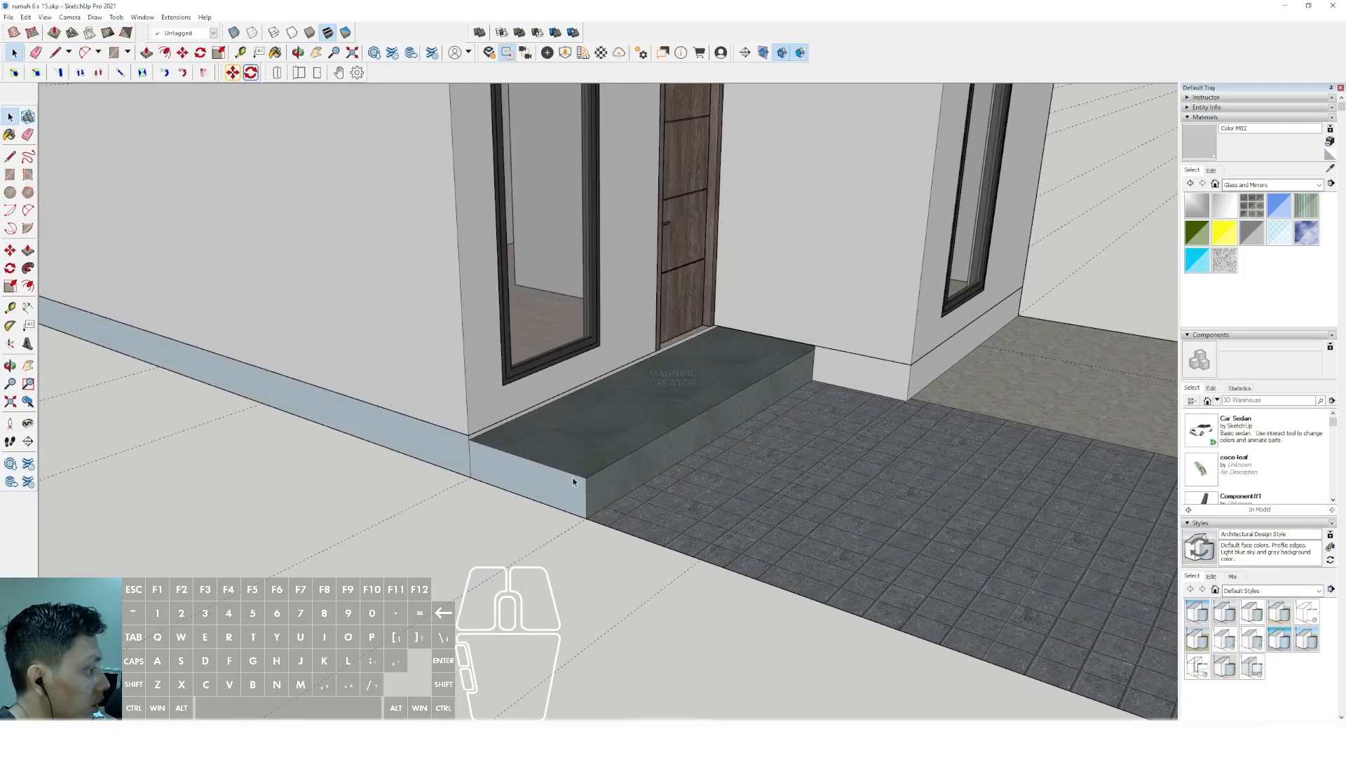
Draw a rectangle across the lower half of the porch's front face and extrude it forward as a second step.
scroll(573, 481, up, 1)
key(r)
scroll(845, 347, up, 2)
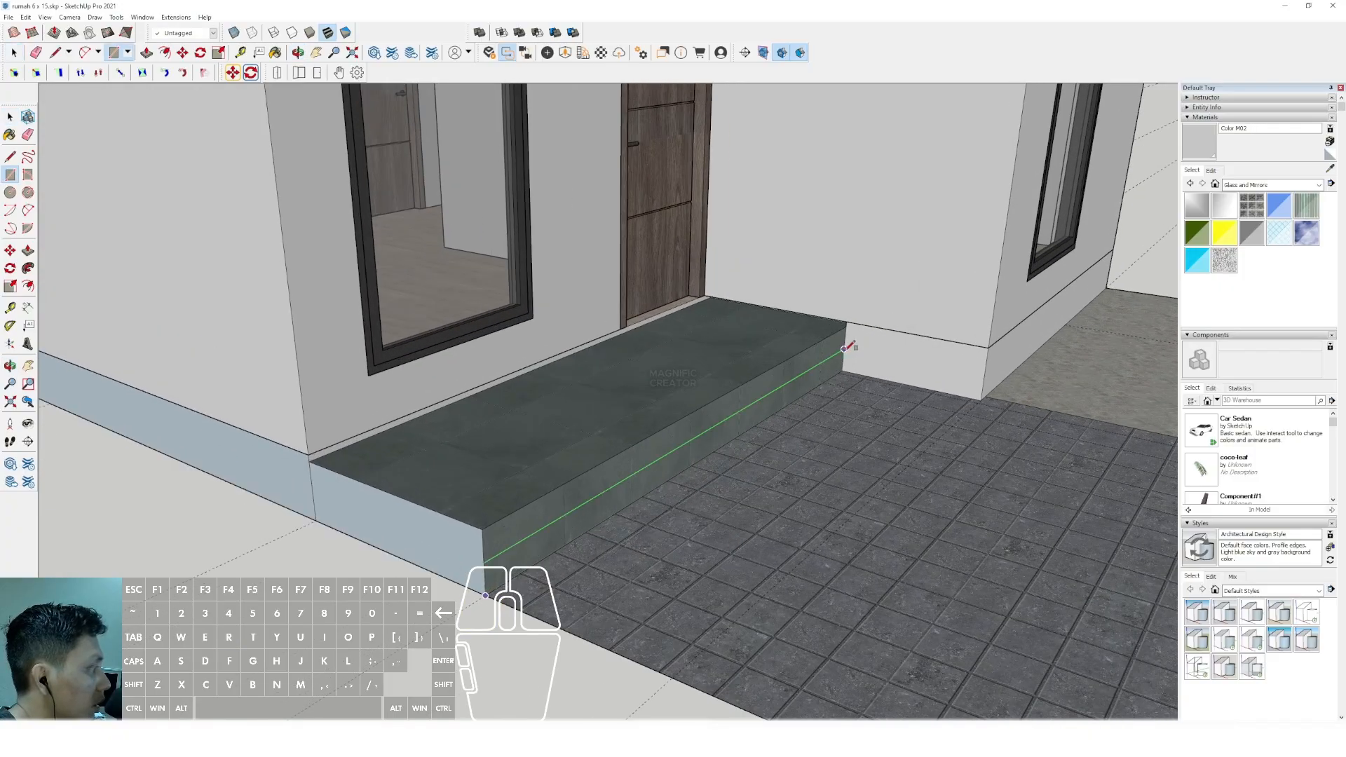
click(841, 361)
key(space)
click(845, 359)
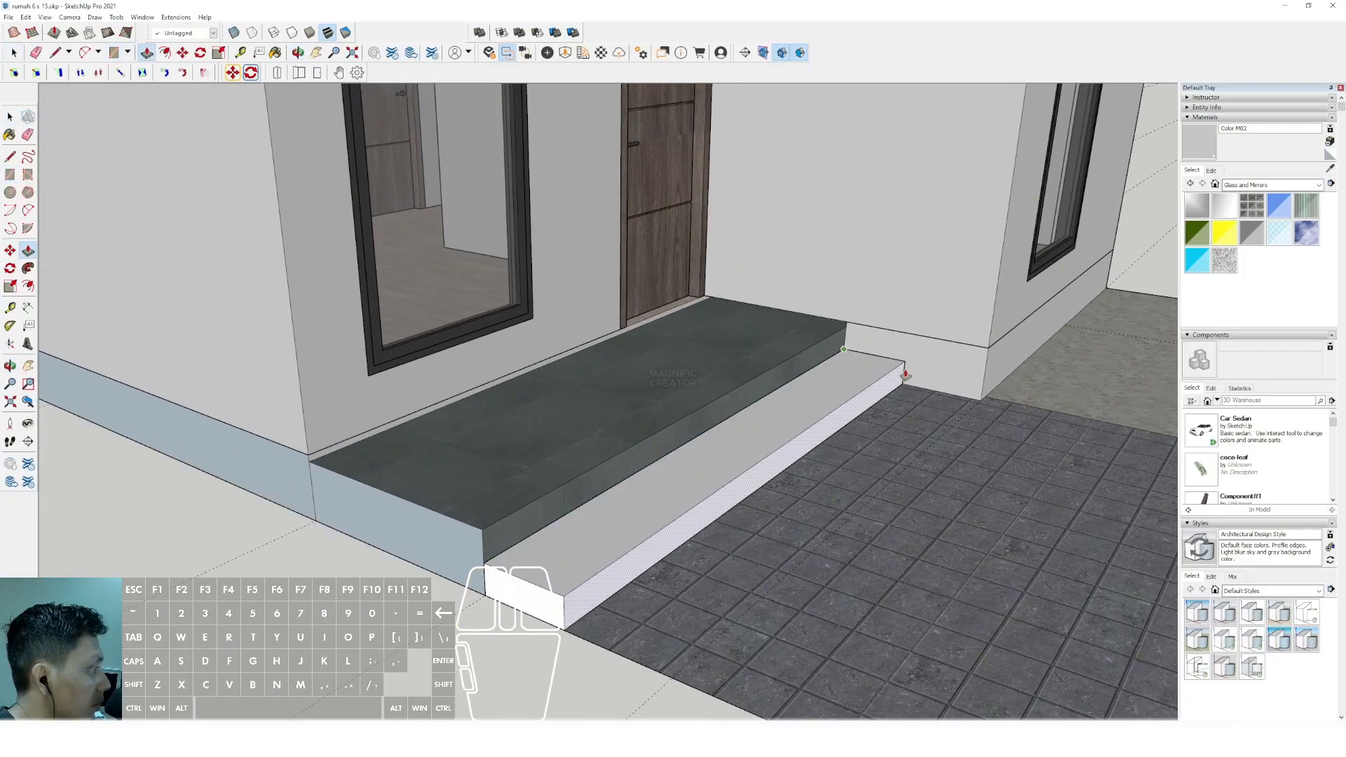
click(875, 373)
key(space)
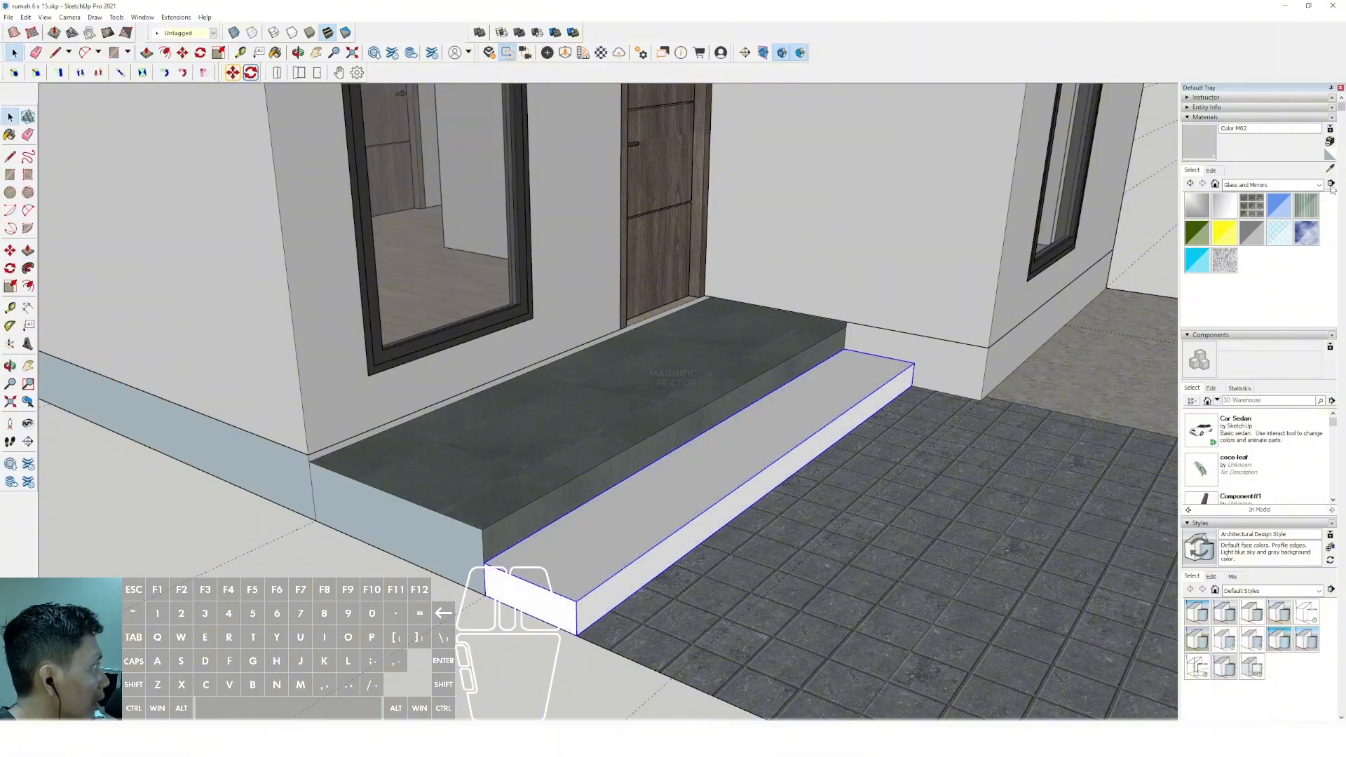
Sample the porch's Slate material and paint the new lower step with it.
click(768, 347)
click(809, 386)
middle_drag(809, 387, 795, 413)
key(space)
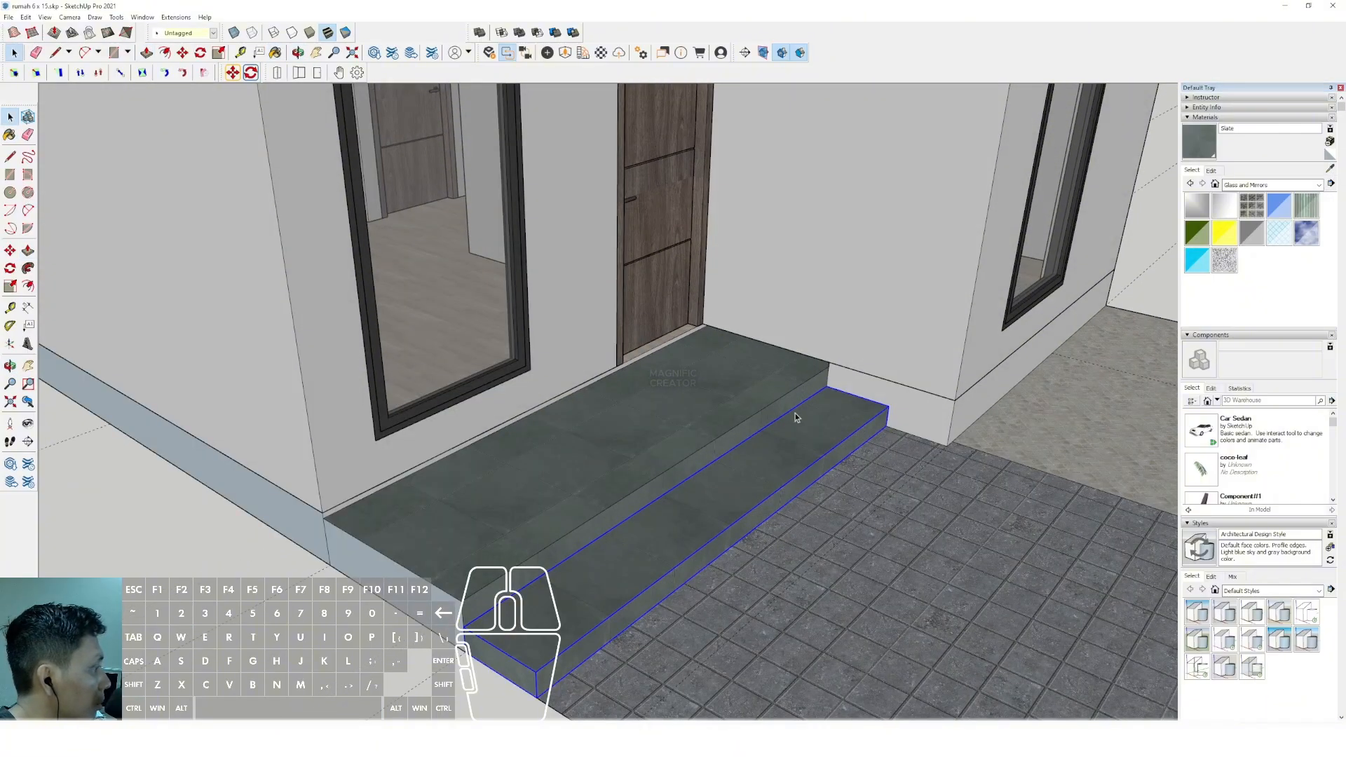
Desaturate the Slate material to a neutral grey.
click(1213, 171)
drag(1199, 226, 1237, 242)
scroll(676, 450, down, 3)
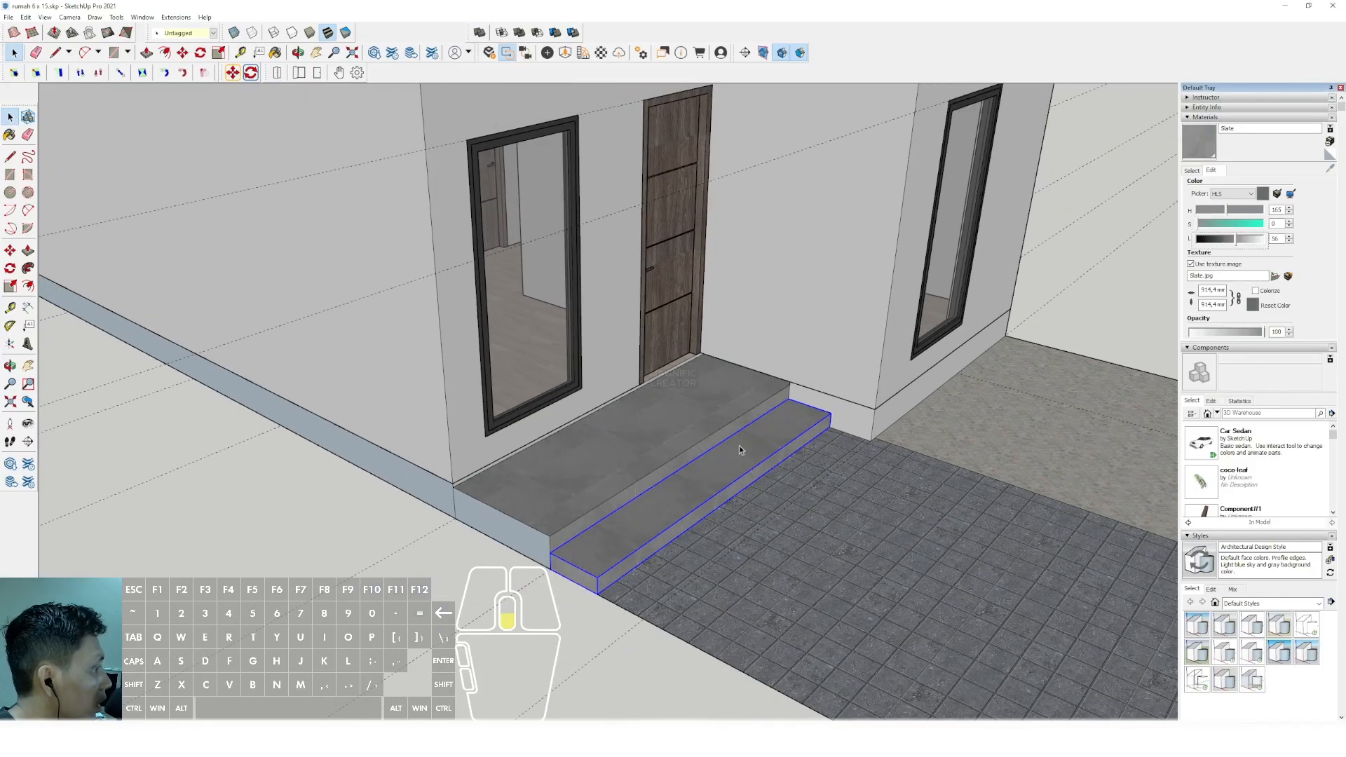
Draw a rectangle over the entrance porch at wall-top height, from the recessed wall out to the projecting front wall's corner.
scroll(740, 450, down, 5)
middle_drag(617, 438, 620, 377)
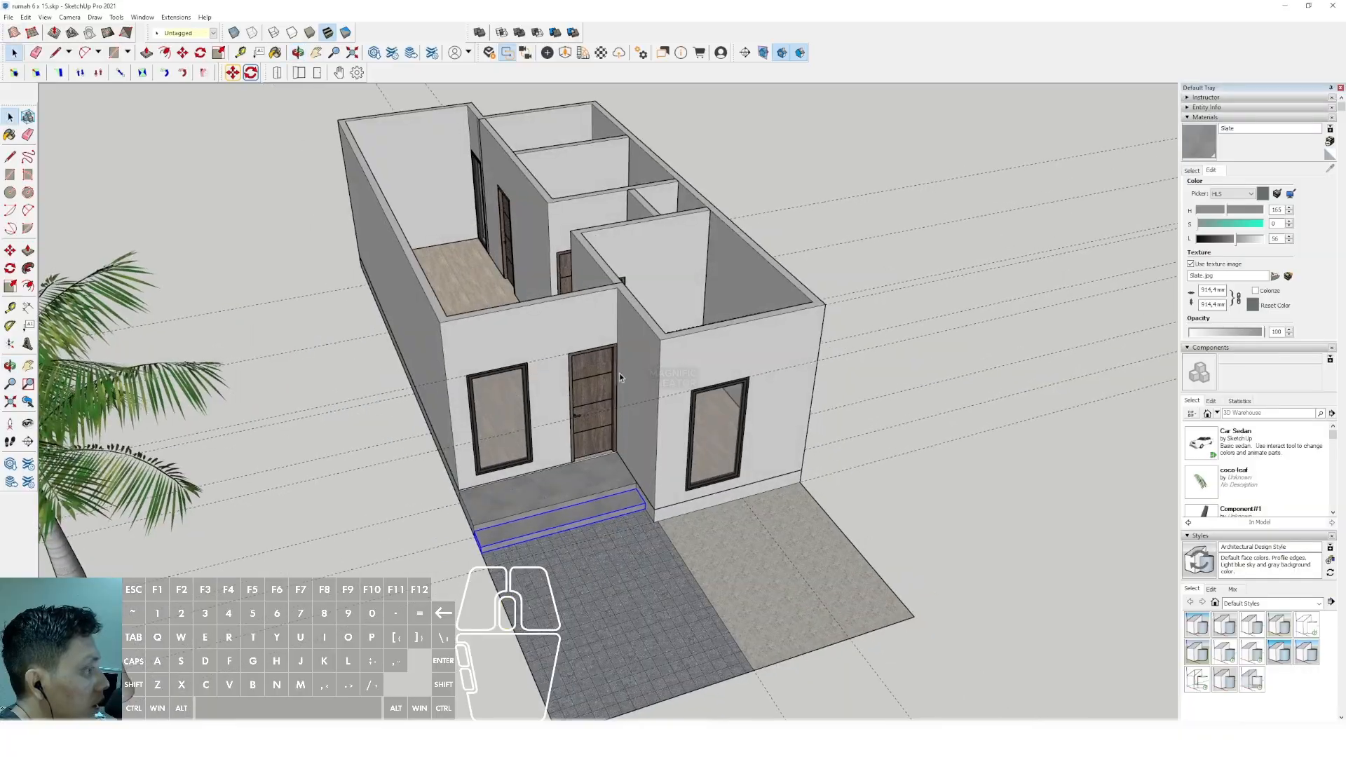
scroll(671, 370, up, 2)
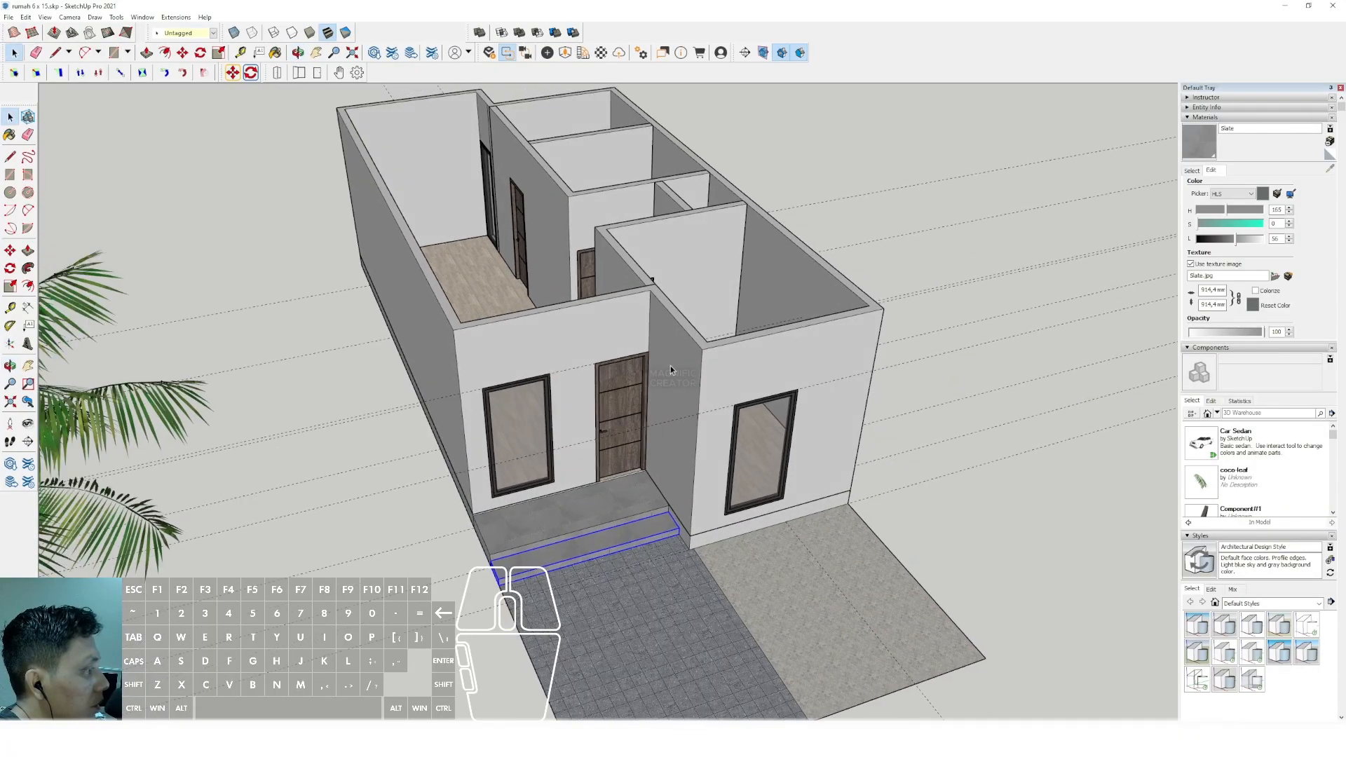
click(453, 330)
key(space)
scroll(623, 367, up, 3)
middle_drag(625, 366, 682, 266)
middle_drag(593, 317, 645, 323)
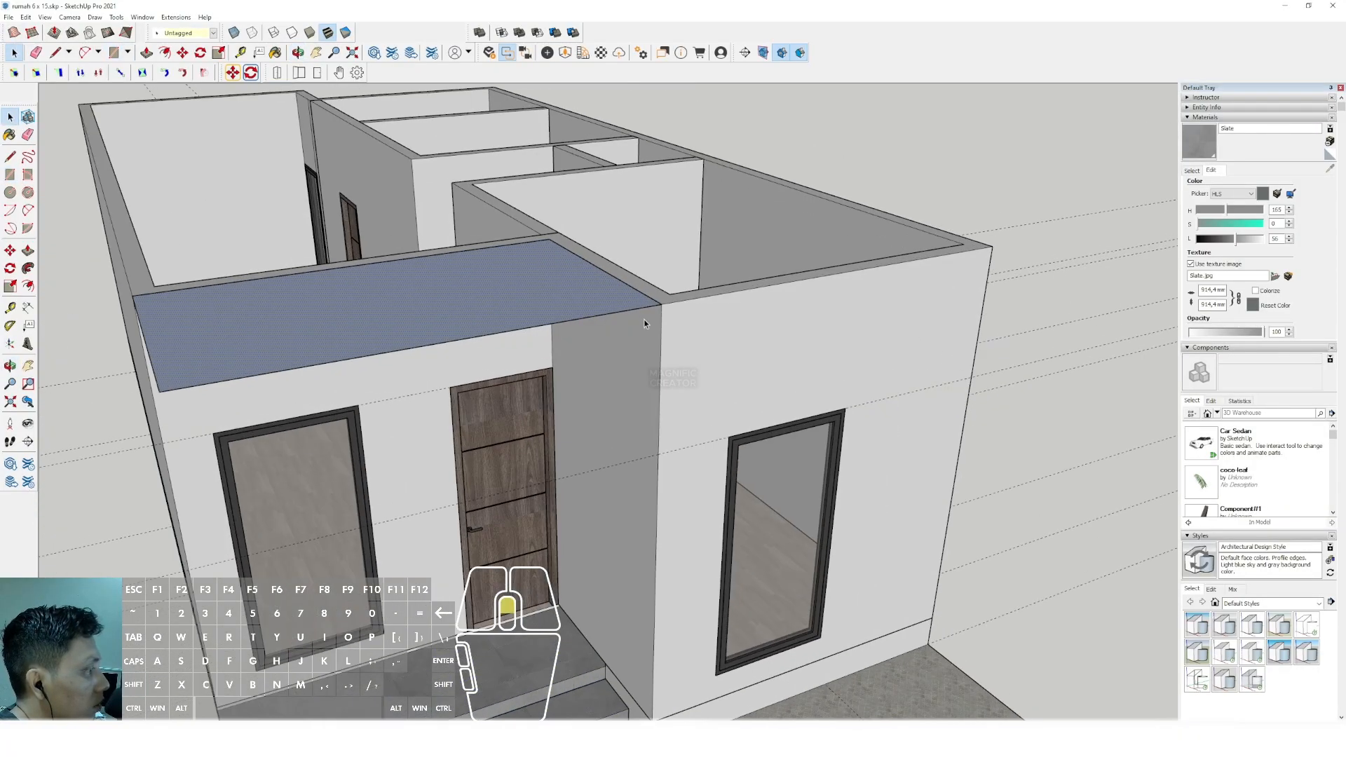
Extrude the rectangle above the porch downward into a canopy slab and group it.
click(662, 308)
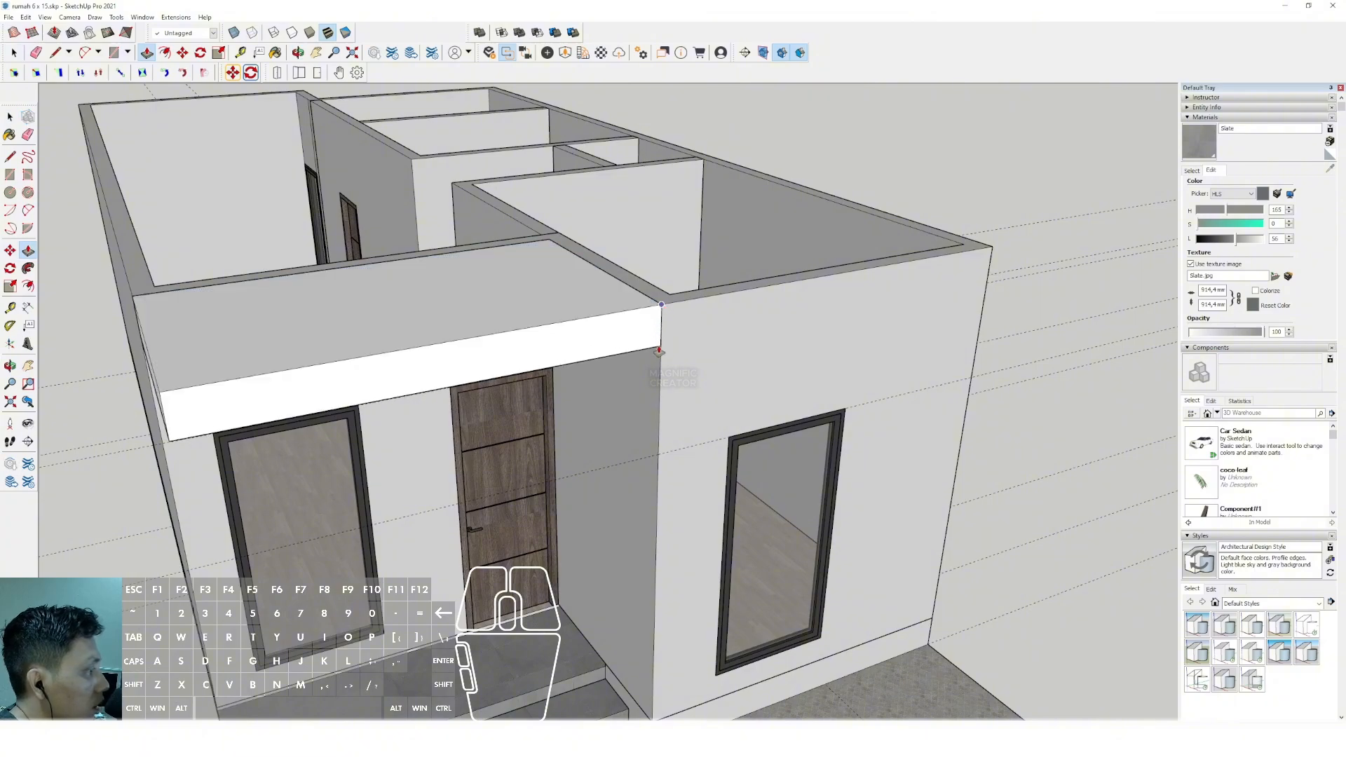
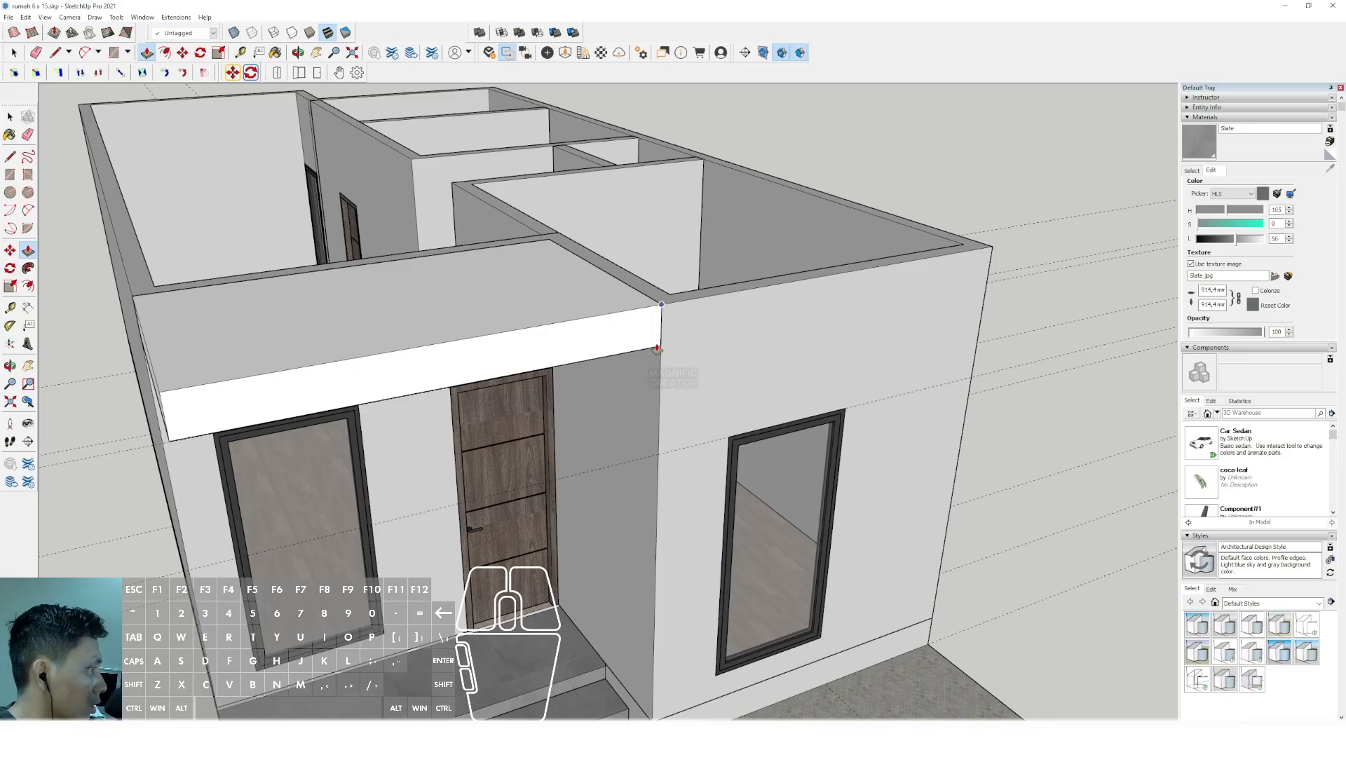
key(space)
click(581, 324)
right_click(580, 323)
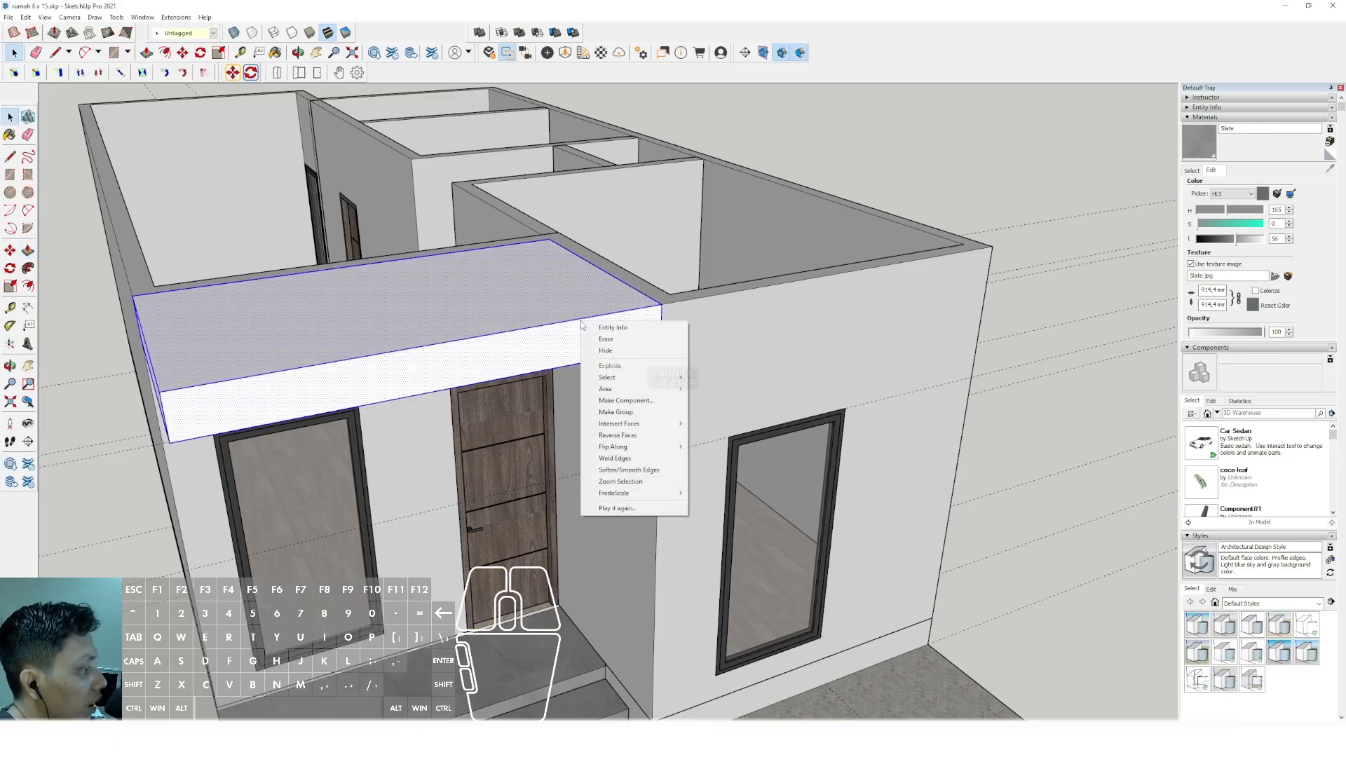
click(624, 413)
Draw a vertical rectangle along the porch's open side, from the canopy's underside at the house wall down to the ground.
scroll(472, 367, down, 8)
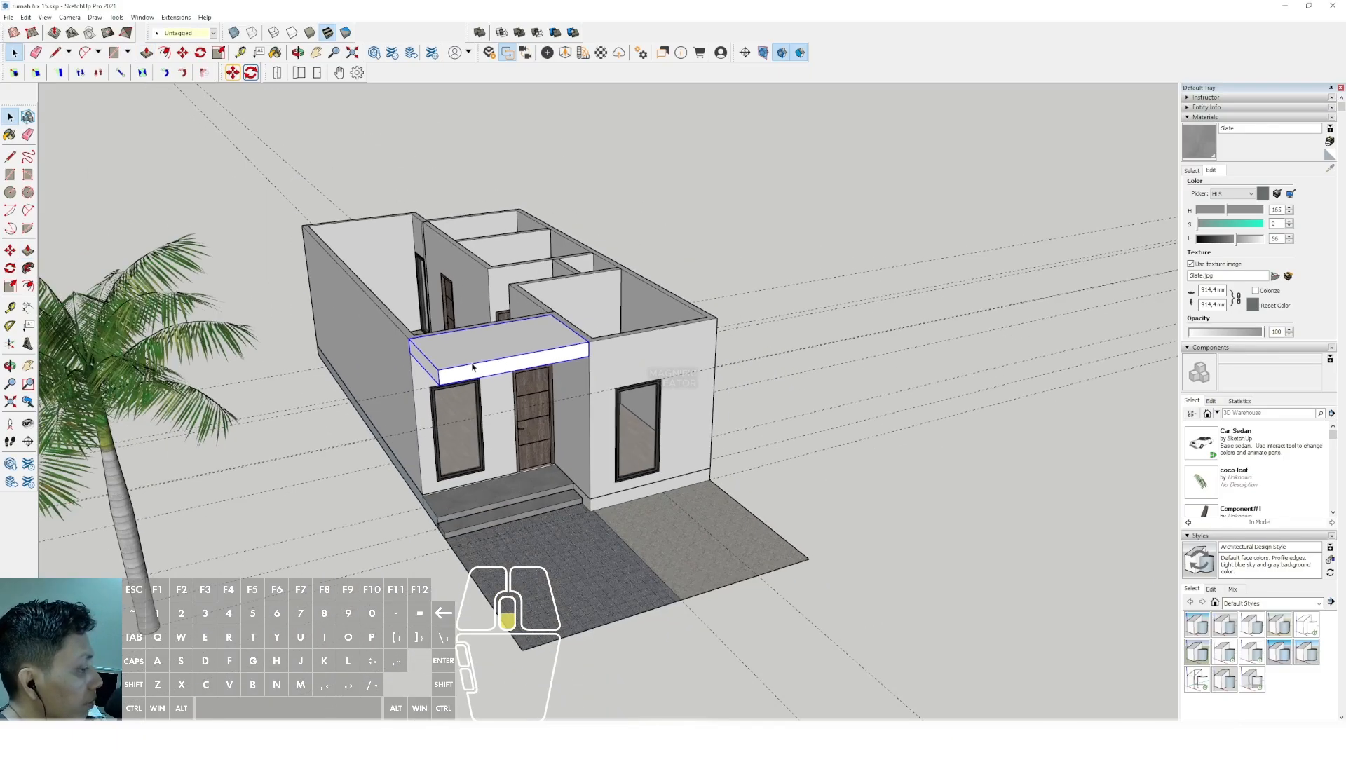
middle_drag(472, 367, 529, 399)
scroll(527, 410, up, 3)
scroll(480, 323, up, 3)
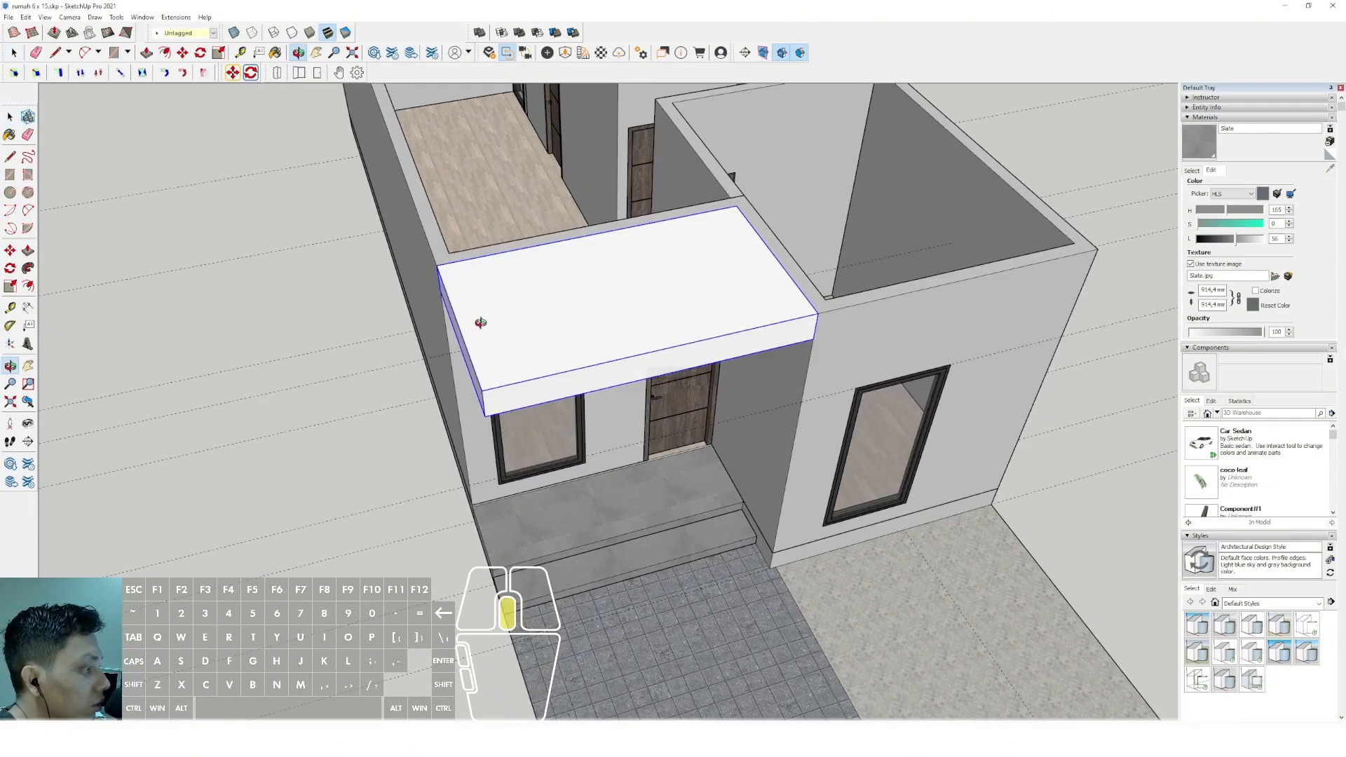
middle_drag(480, 322, 323, 312)
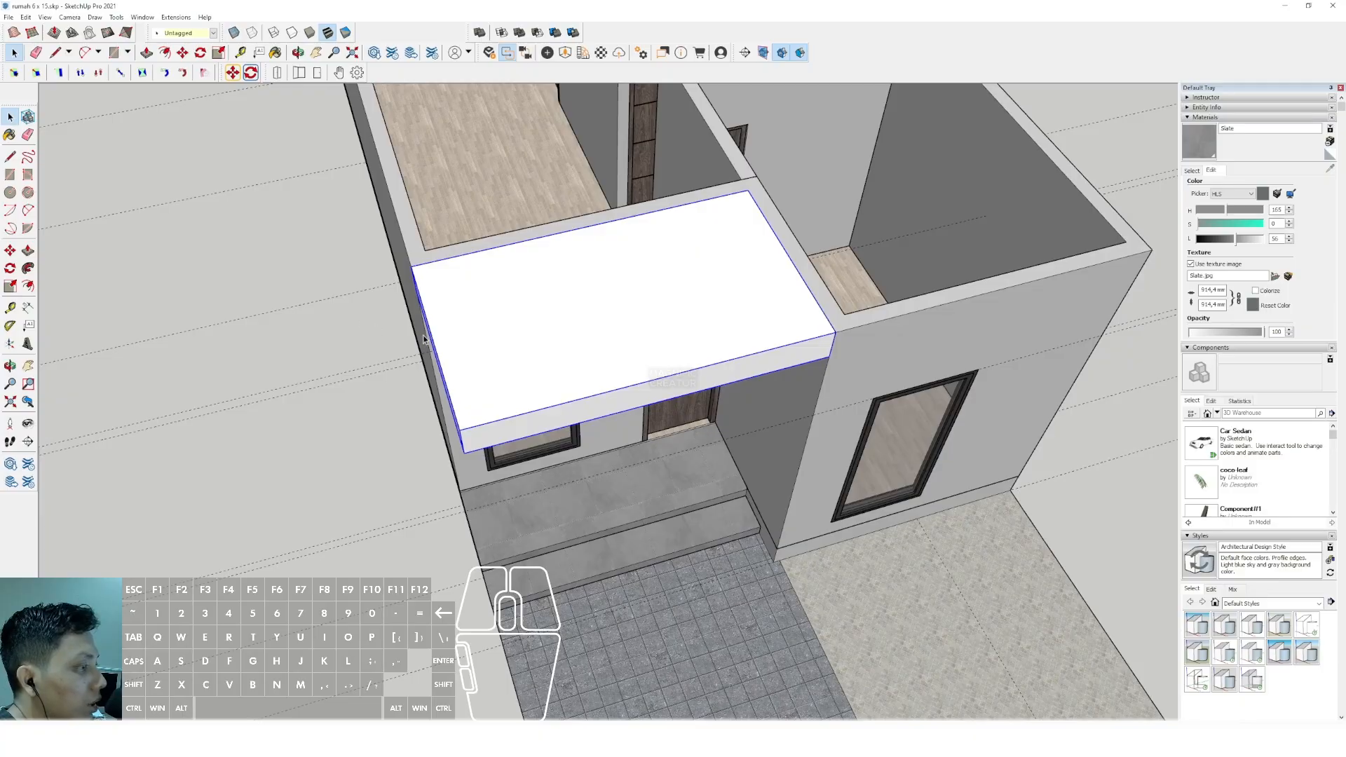
middle_drag(423, 339, 479, 288)
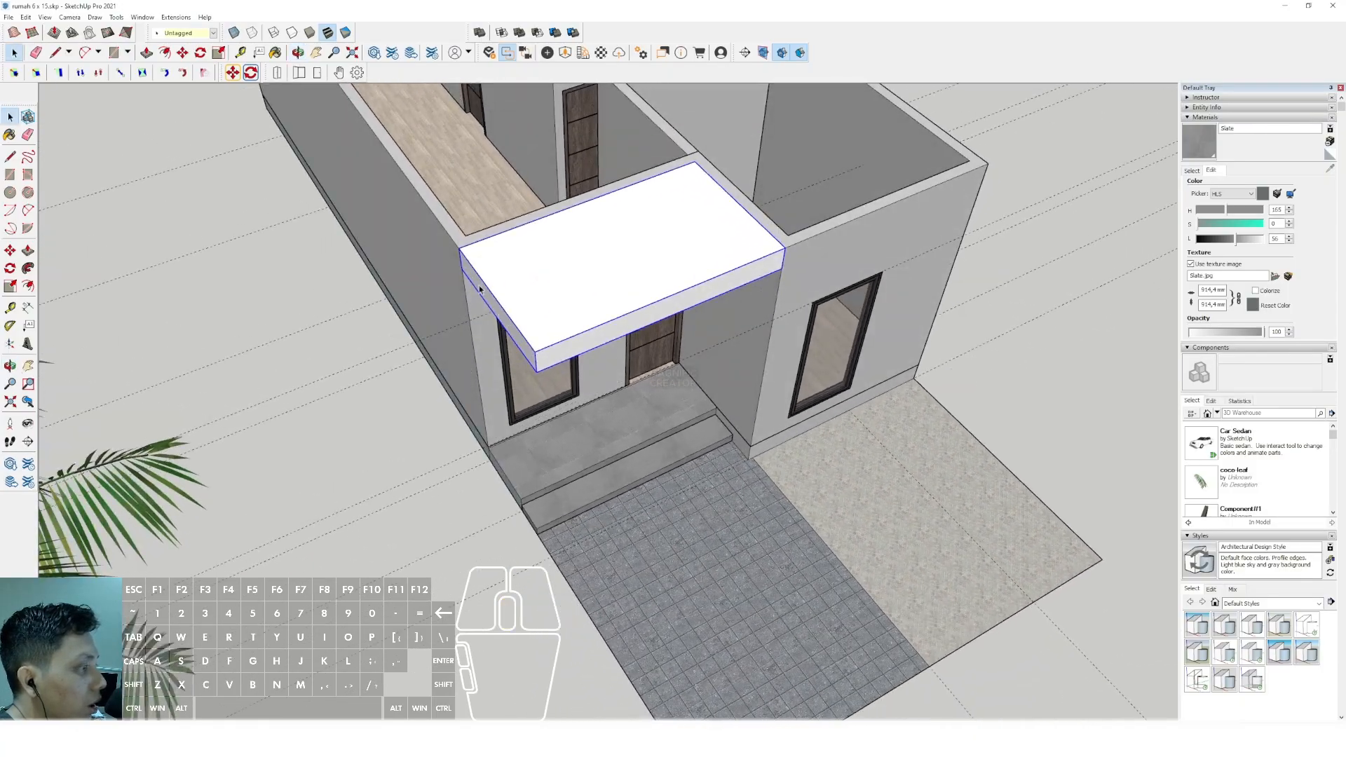
scroll(493, 432, up, 2)
scroll(550, 535, up, 3)
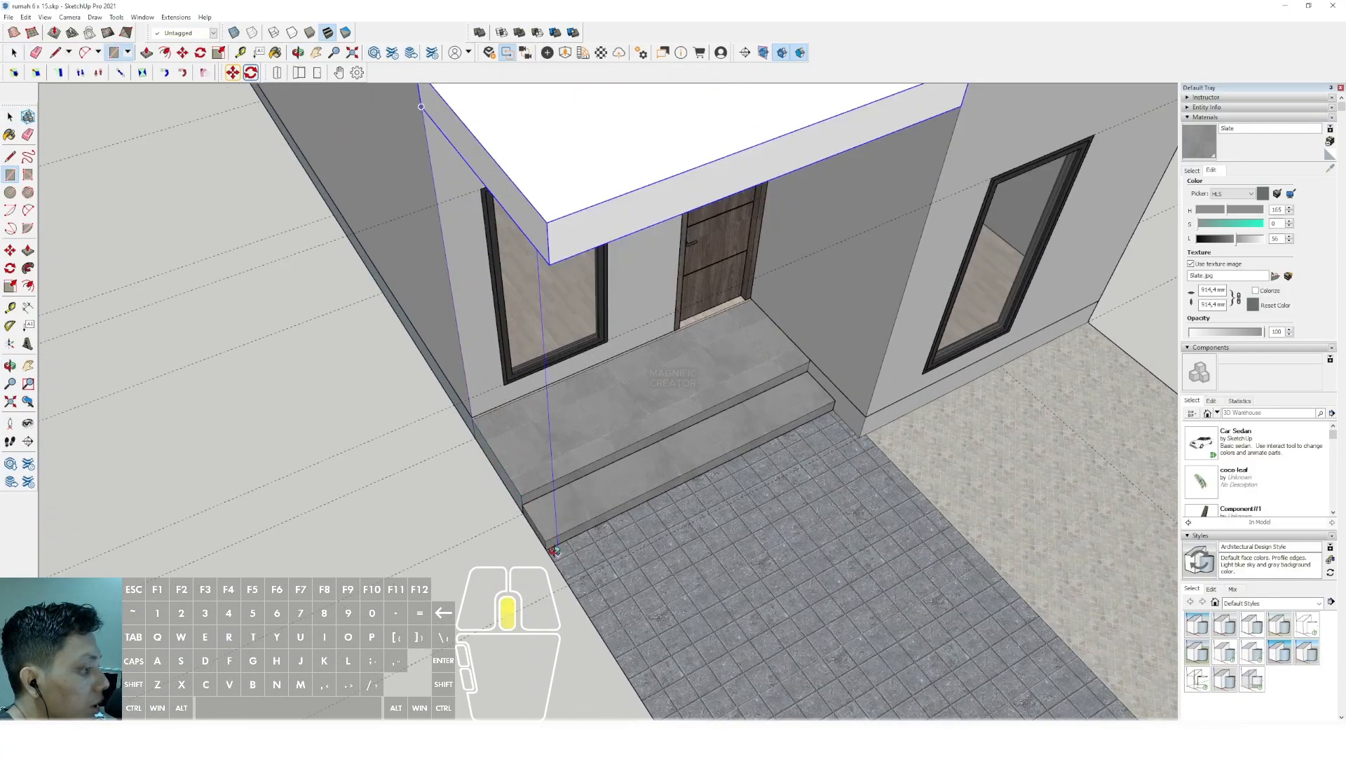
shift+click(546, 520)
key(space)
scroll(546, 520, down, 1)
Extrude the vertical rectangle into a thin side wall for the porch and group it.
middle_drag(546, 521, 424, 375)
click(441, 303)
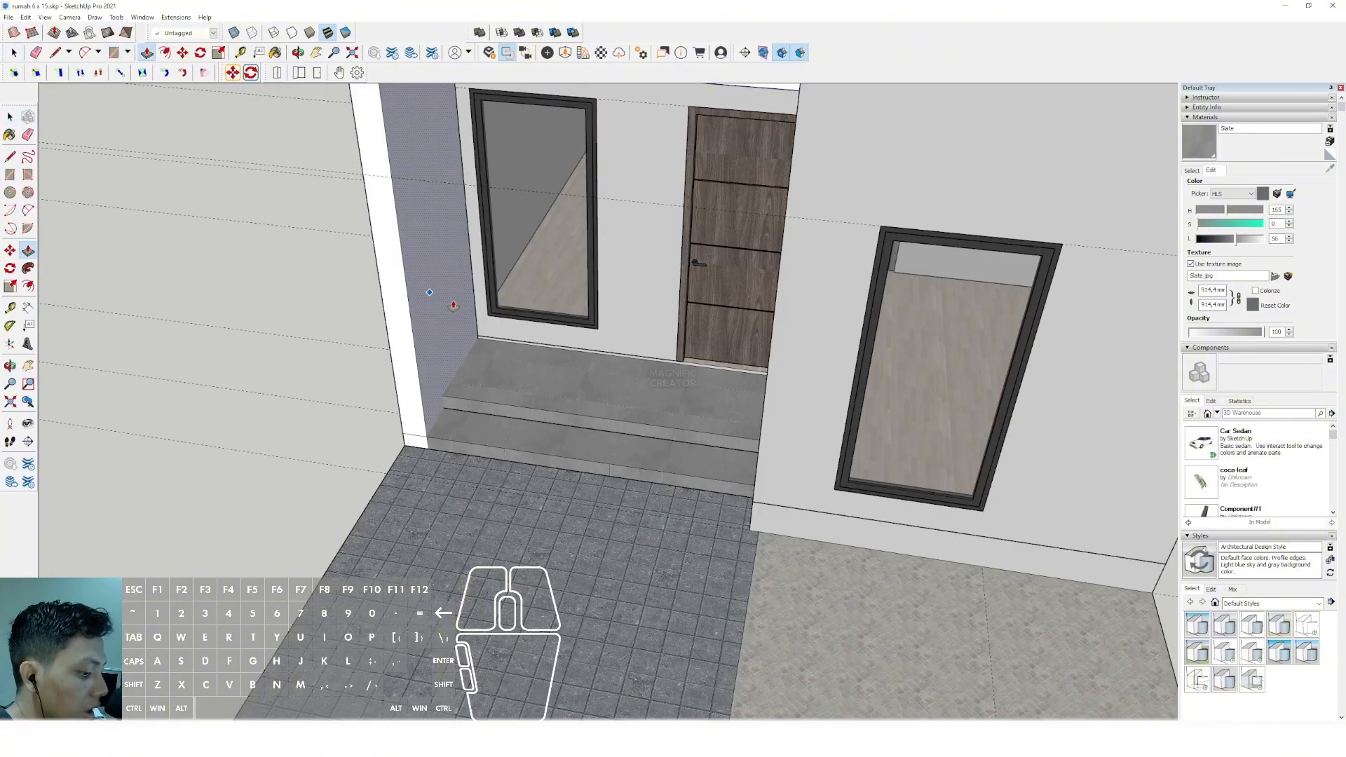
key(Return)
key(space)
triple_click(436, 270)
right_click(435, 267)
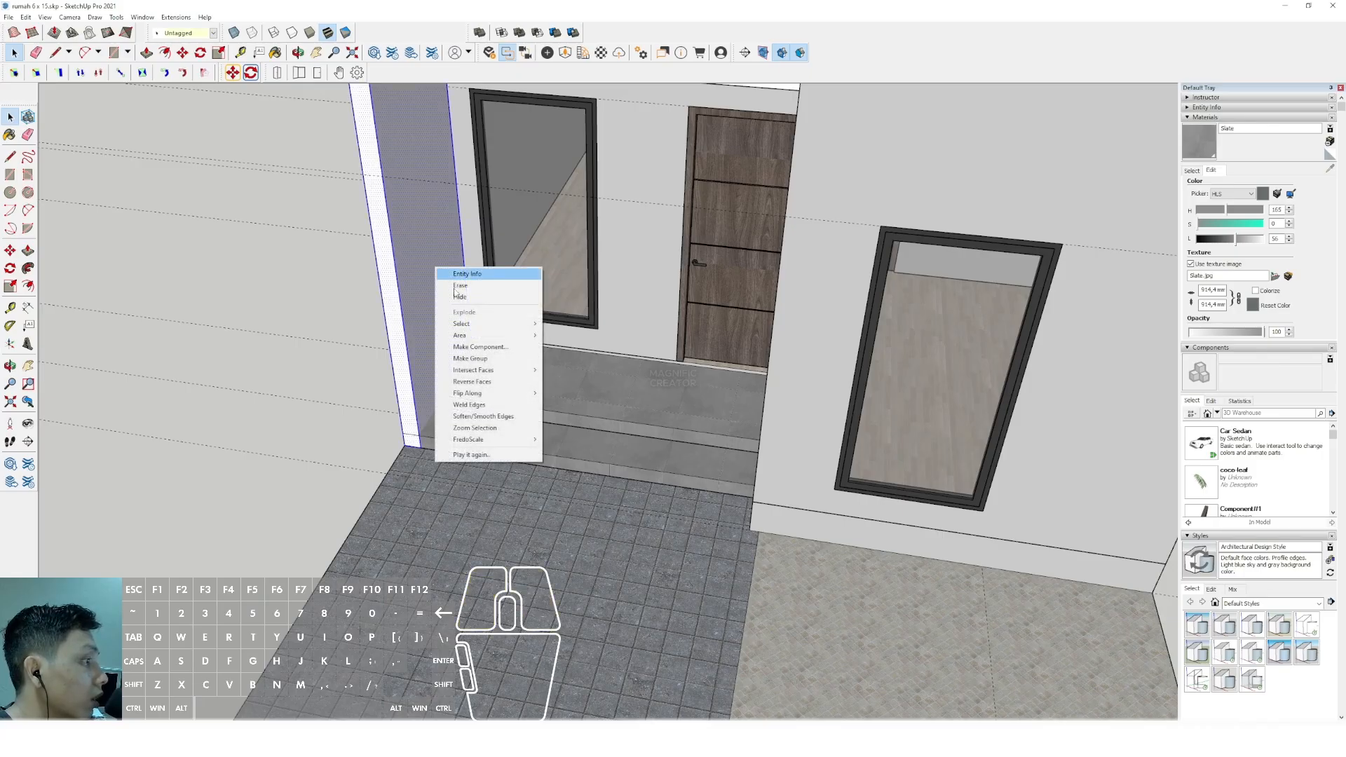
click(477, 359)
Sample the house wall's Color M02 and paint the porch's new side wall with it.
scroll(874, 384, down, 3)
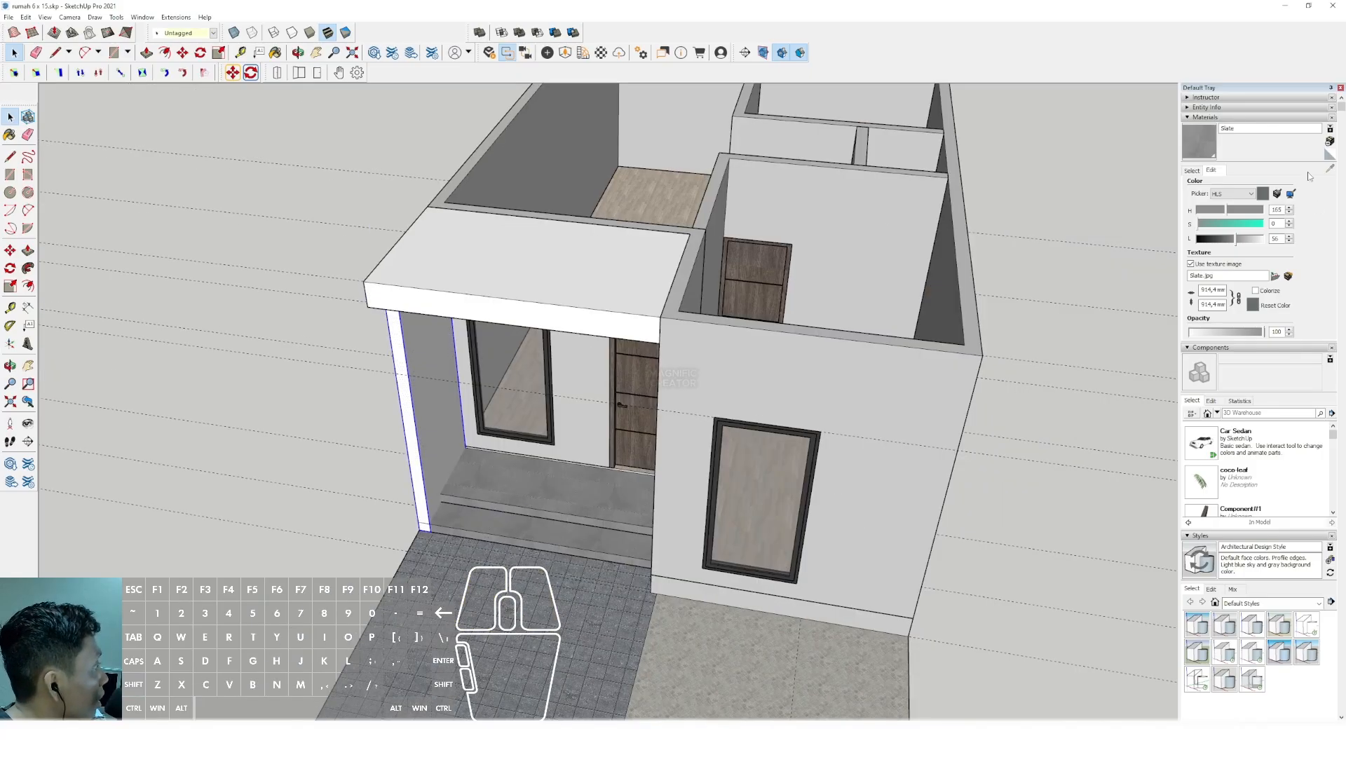
click(1191, 171)
click(689, 352)
scroll(671, 369, up, 1)
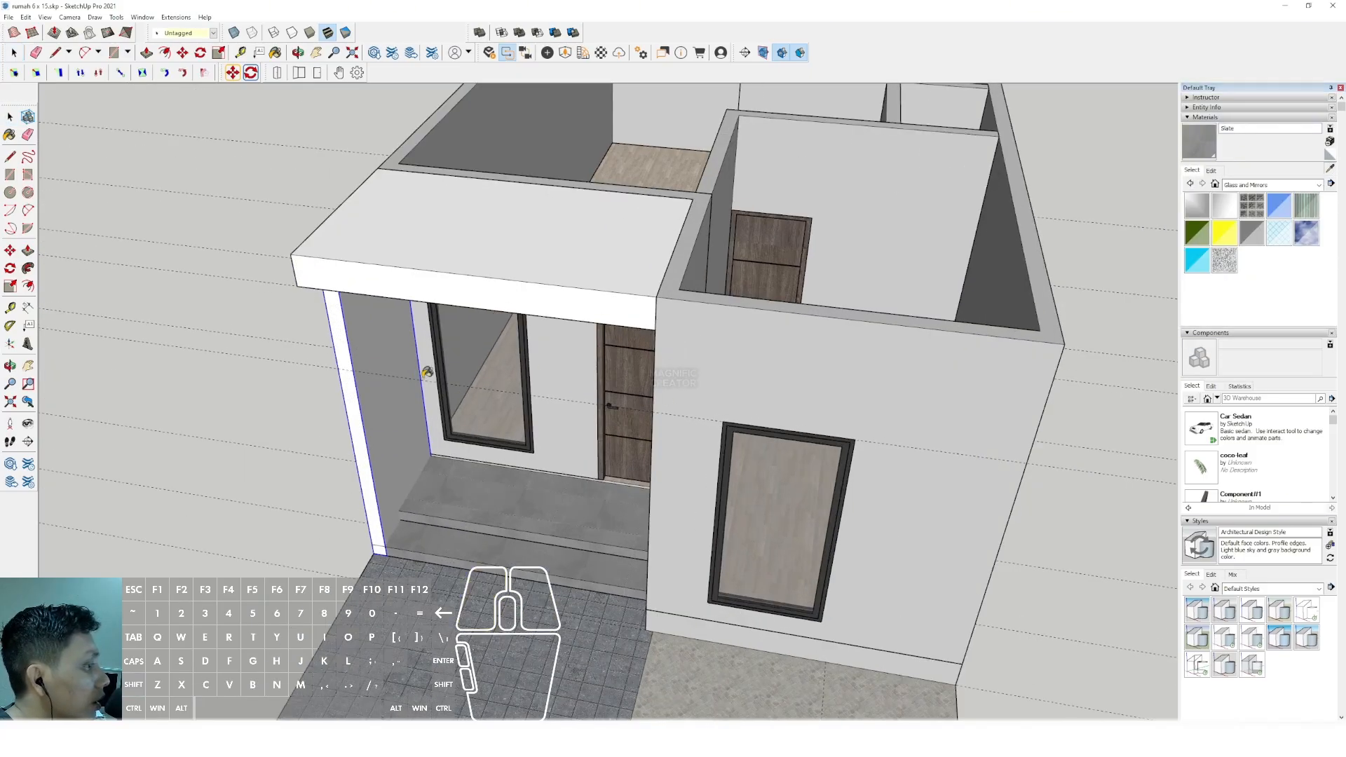
click(370, 352)
key(space)
Push the front face of the porch's side wall flush with the canopy's front face, and exit the group.
scroll(393, 336, down, 2)
mouse_move(435, 315)
middle_down()
mouse_move(495, 286)
mouse_move(674, 312)
mouse_move(577, 380)
middle_up()
scroll(674, 316, down, 2)
scroll(578, 381, up, 4)
scroll(577, 380, up, 1)
click(582, 365)
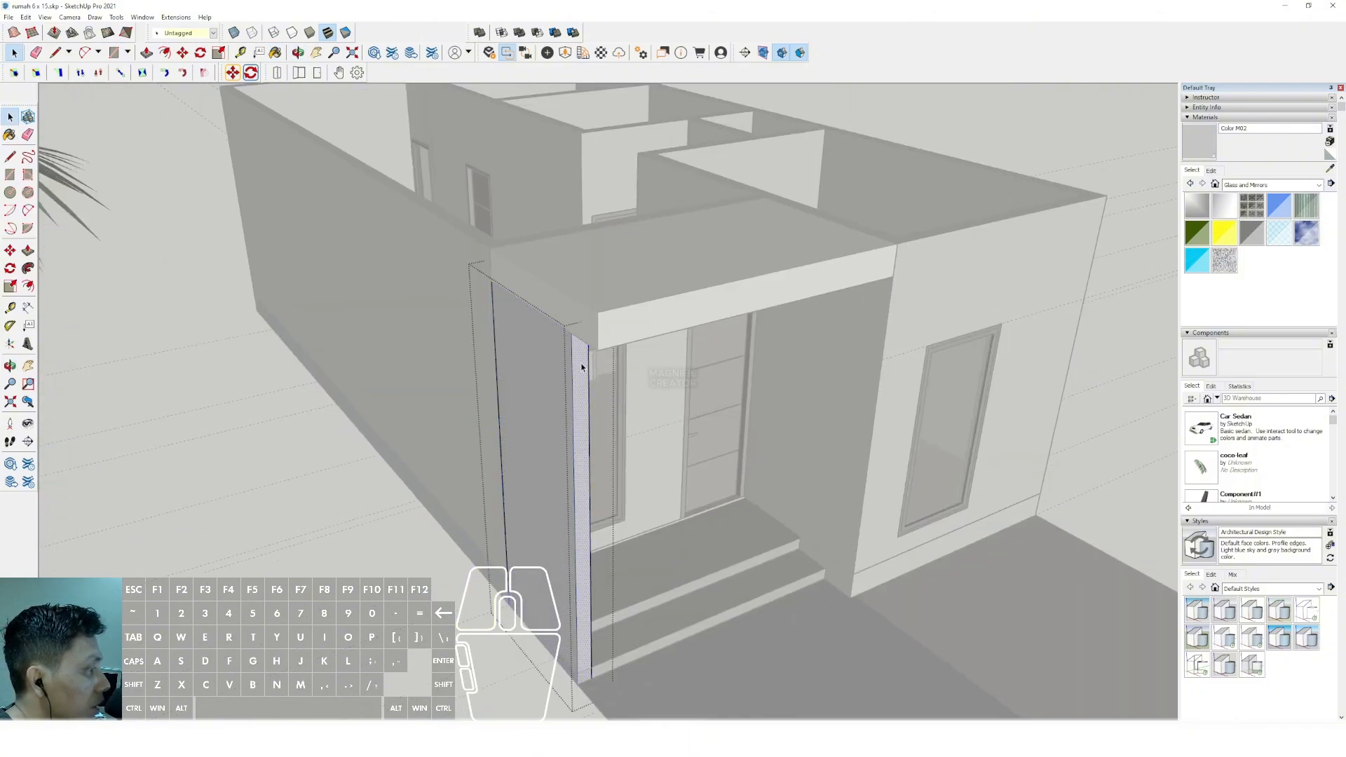
key(p)
click(583, 365)
click(628, 318)
key(space)
scroll(547, 336, down, 3)
middle_drag(546, 337, 476, 357)
click(420, 515)
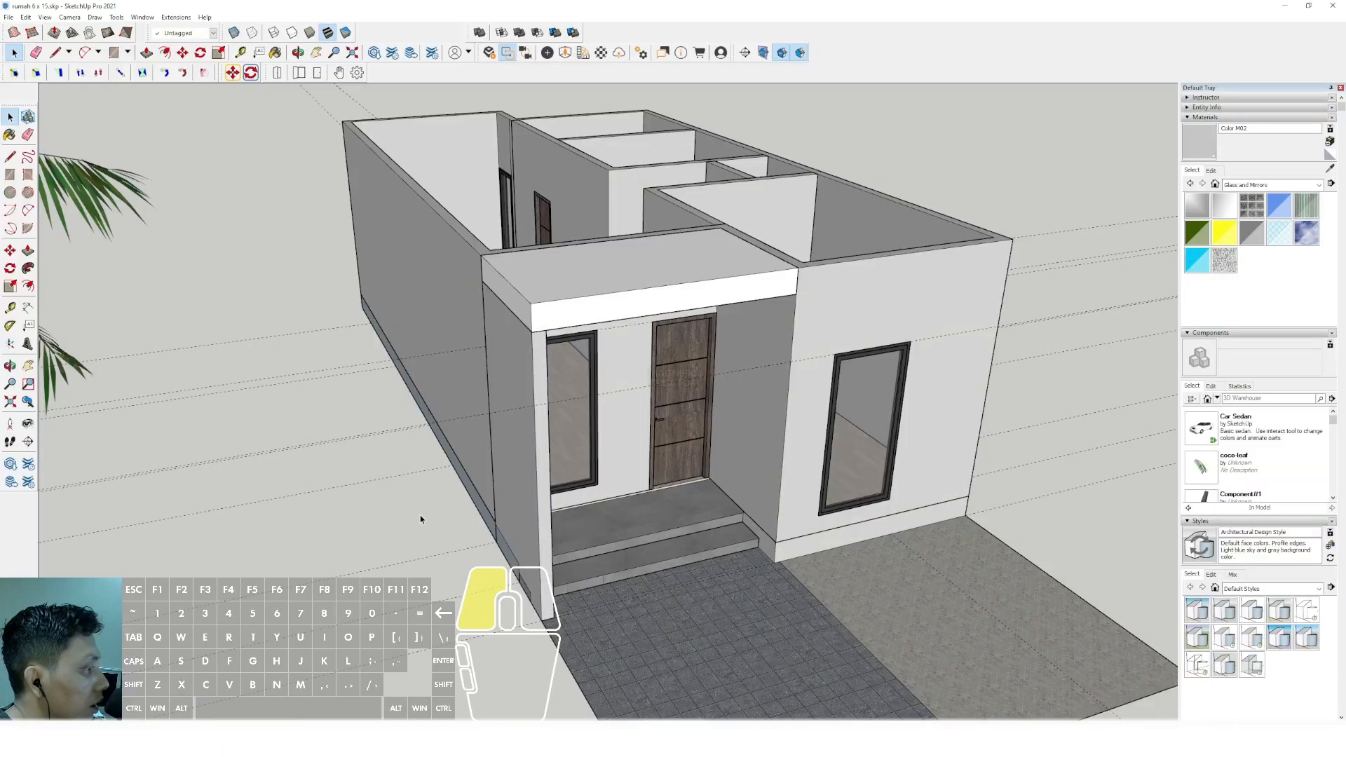
Paint the canopy slab with Color M02 to match the house walls.
scroll(652, 280, down, 3)
middle_drag(651, 302, 498, 259)
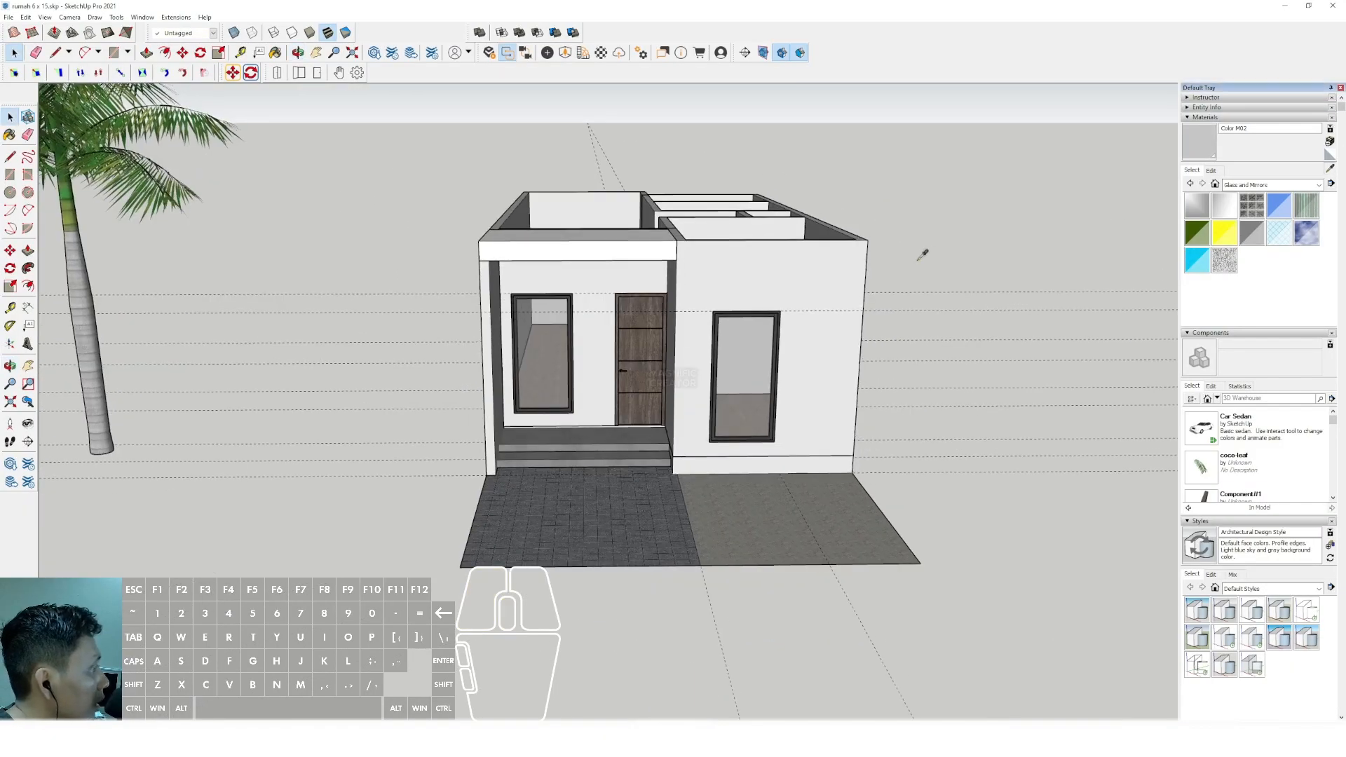
middle_drag(755, 241, 673, 303)
click(581, 304)
key(space)
Inside the canopy group, copy the lower front edge a short distance inward to split a narrow strip off the underside.
mouse_move(581, 304)
middle_down()
mouse_move(588, 204)
mouse_move(648, 222)
mouse_move(534, 255)
mouse_move(595, 271)
mouse_move(634, 229)
middle_up()
scroll(613, 336, up, 1)
scroll(613, 339, up, 4)
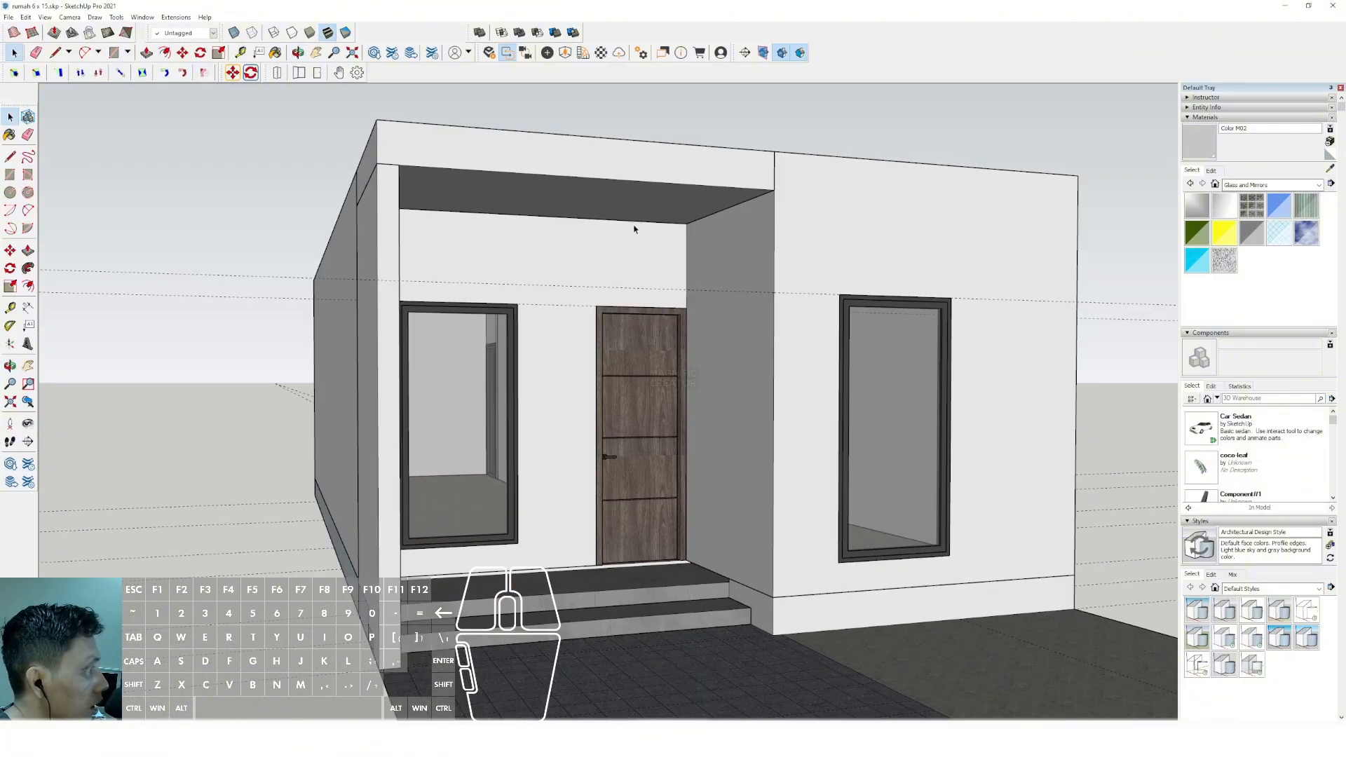
key(space)
double_click(666, 189)
click(666, 189)
scroll(748, 202, up, 2)
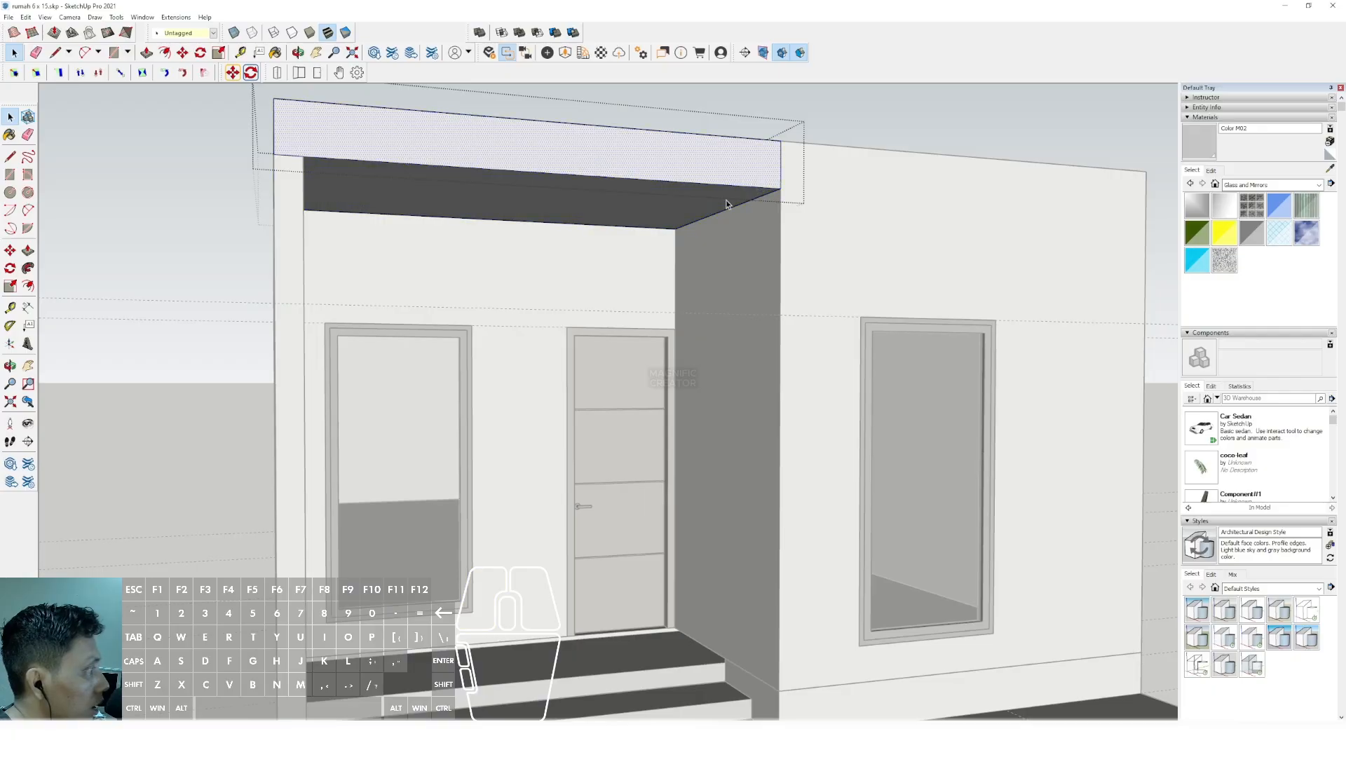
mouse_move(726, 204)
middle_down()
mouse_move(736, 216)
mouse_move(837, 188)
middle_up()
scroll(841, 196, up, 3)
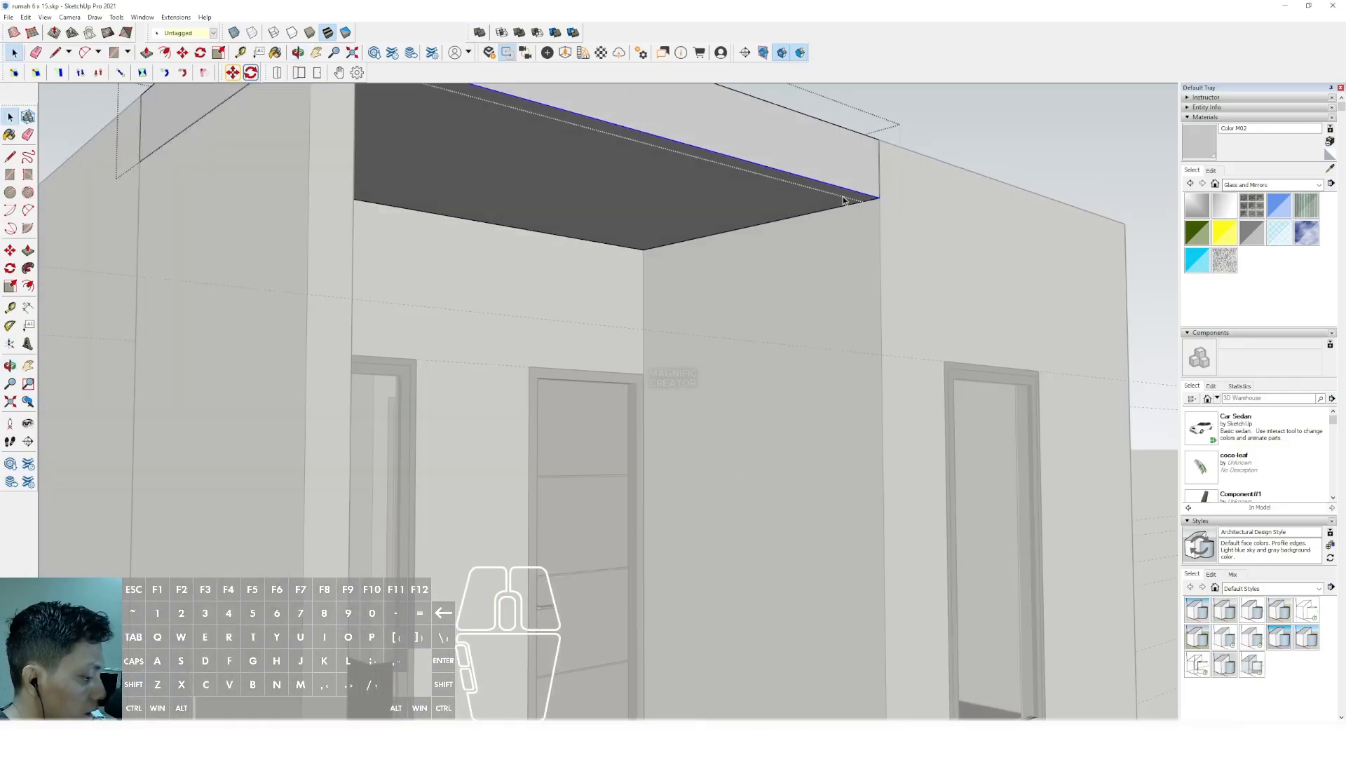
scroll(844, 201, up, 2)
key(m)
key(ctrl)
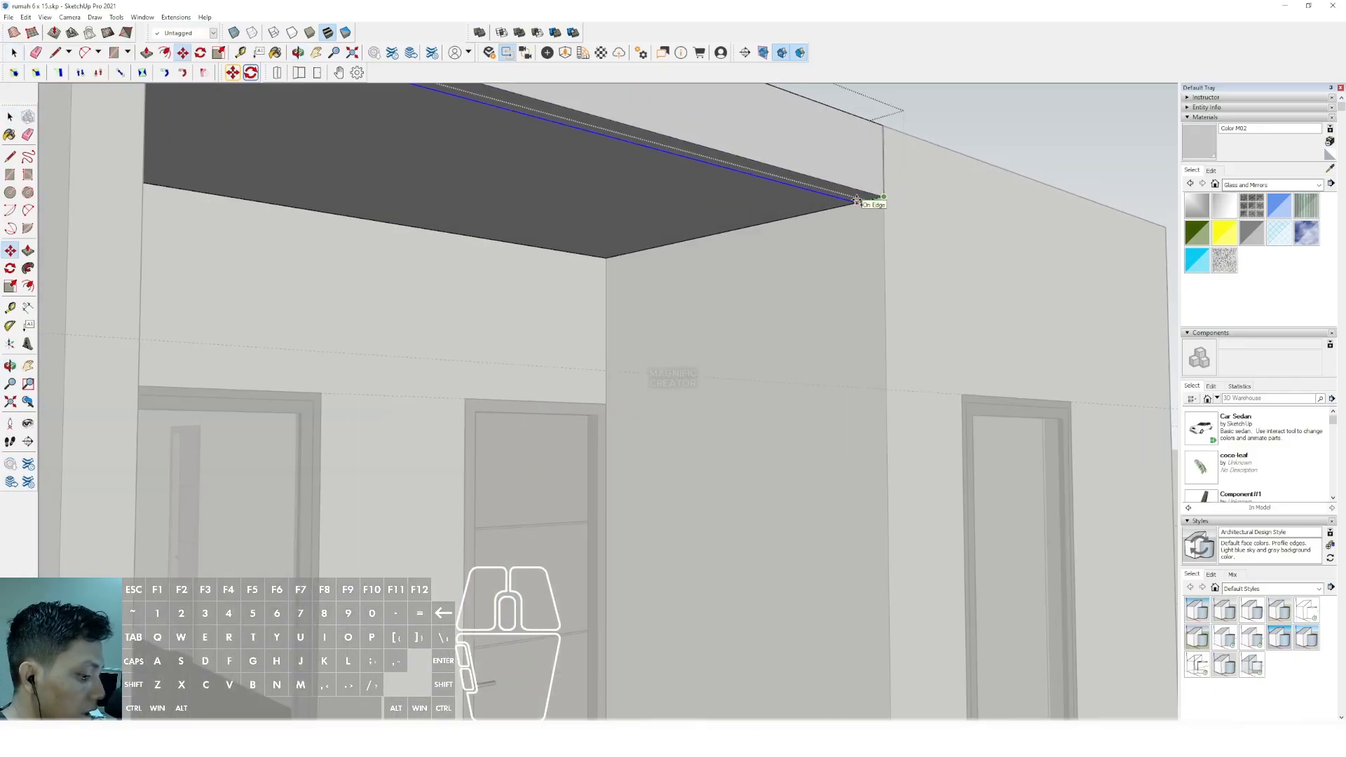
click(856, 200)
key(space)
Extrude the narrow front strip of the canopy's underside downward to form a deeper fascia, and exit the canopy group.
click(837, 196)
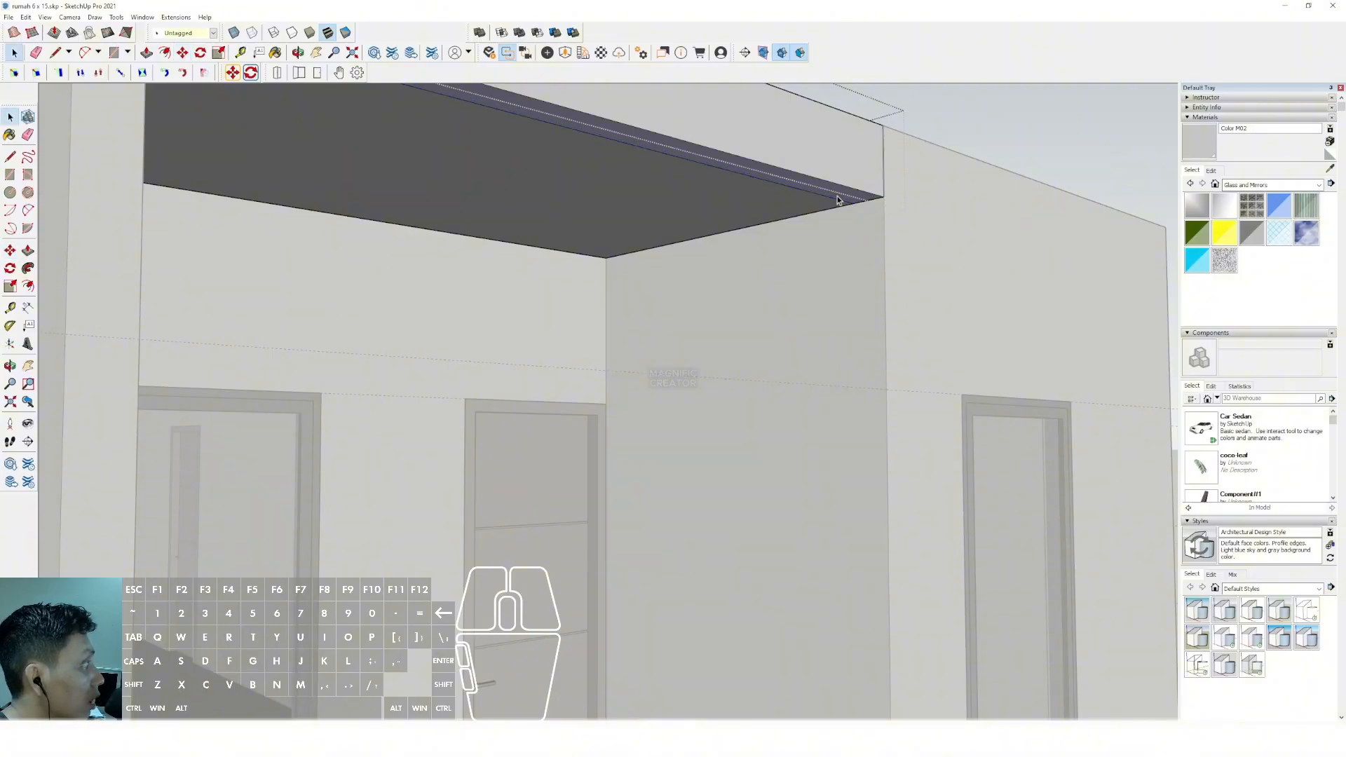
key(p)
click(818, 195)
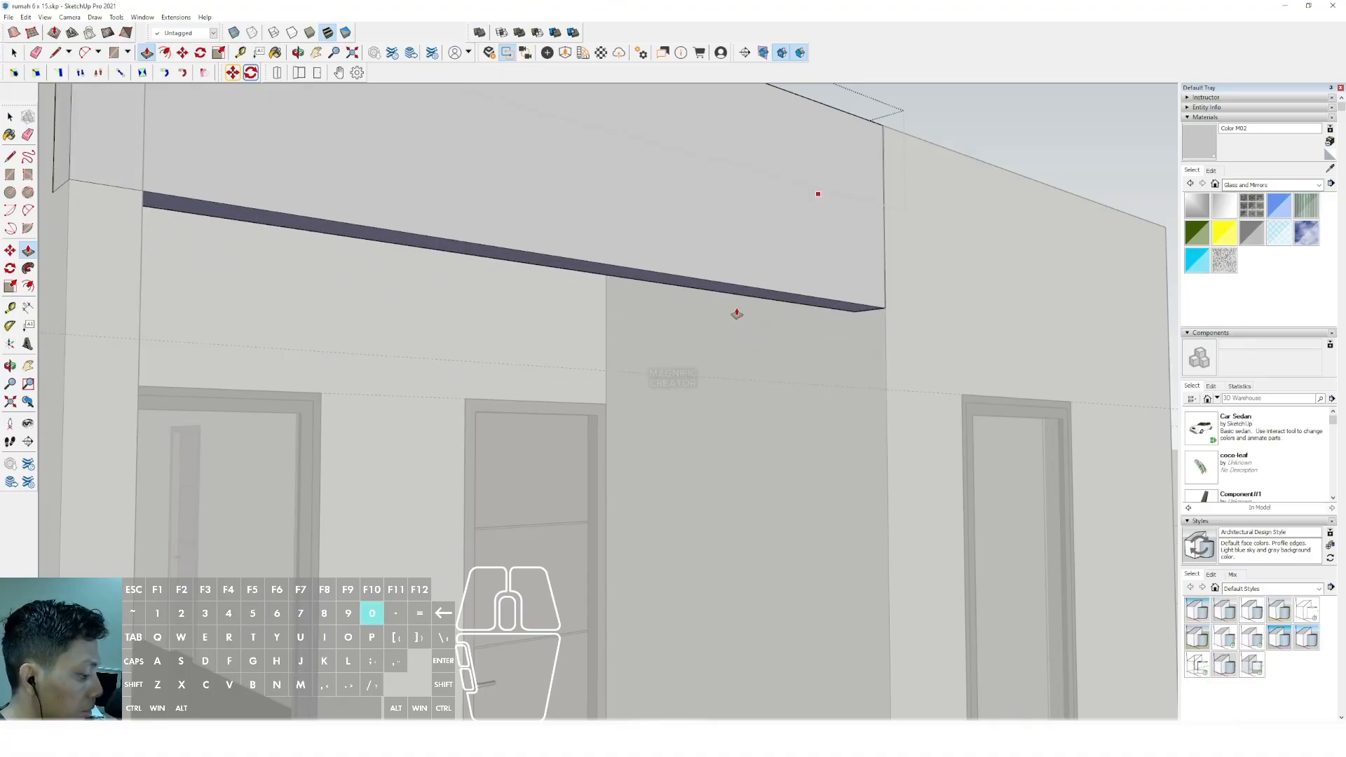
key(Return)
key(space)
middle_drag(736, 314, 650, 405)
scroll(628, 384, down, 5)
key(Escape)
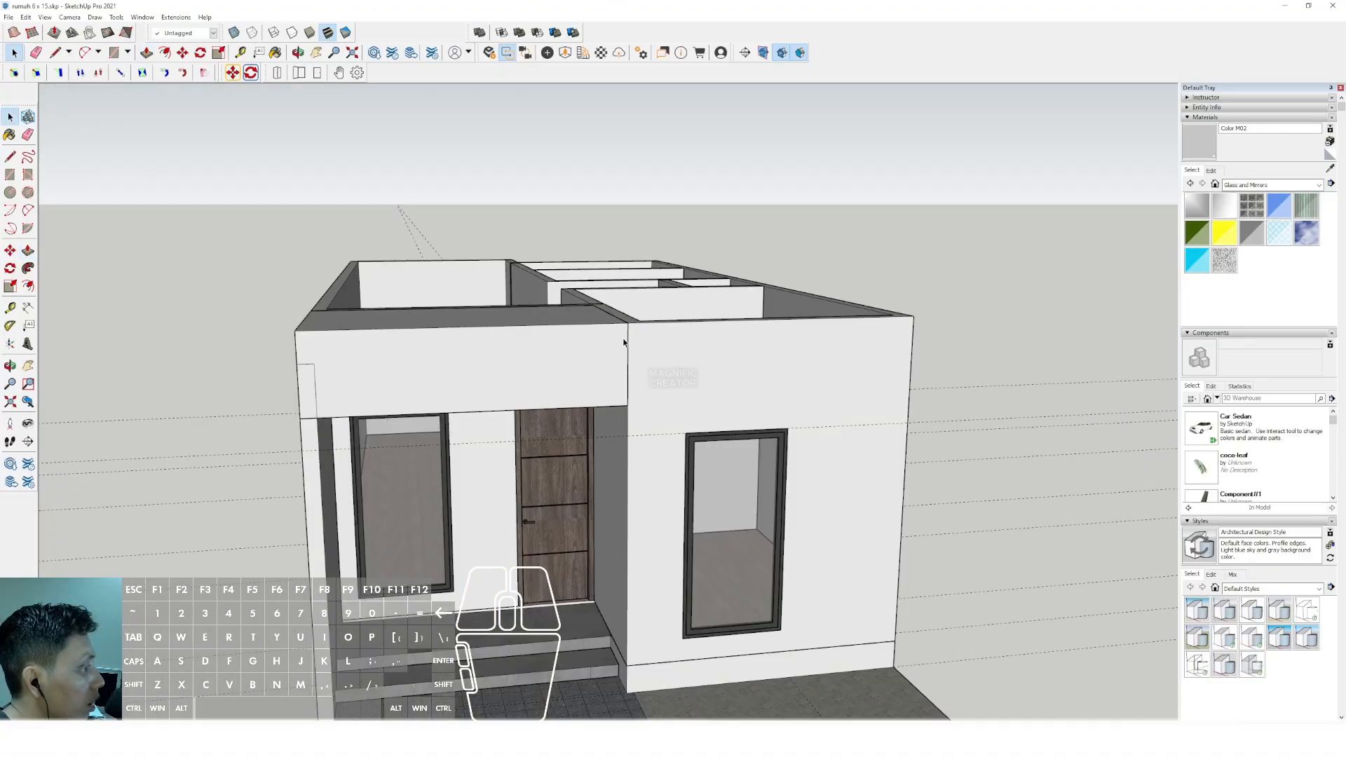
Draw a rectangle on top of the walls and porch canopy, covering the main house footprint up to the rear wall corner.
middle_drag(624, 342, 604, 423)
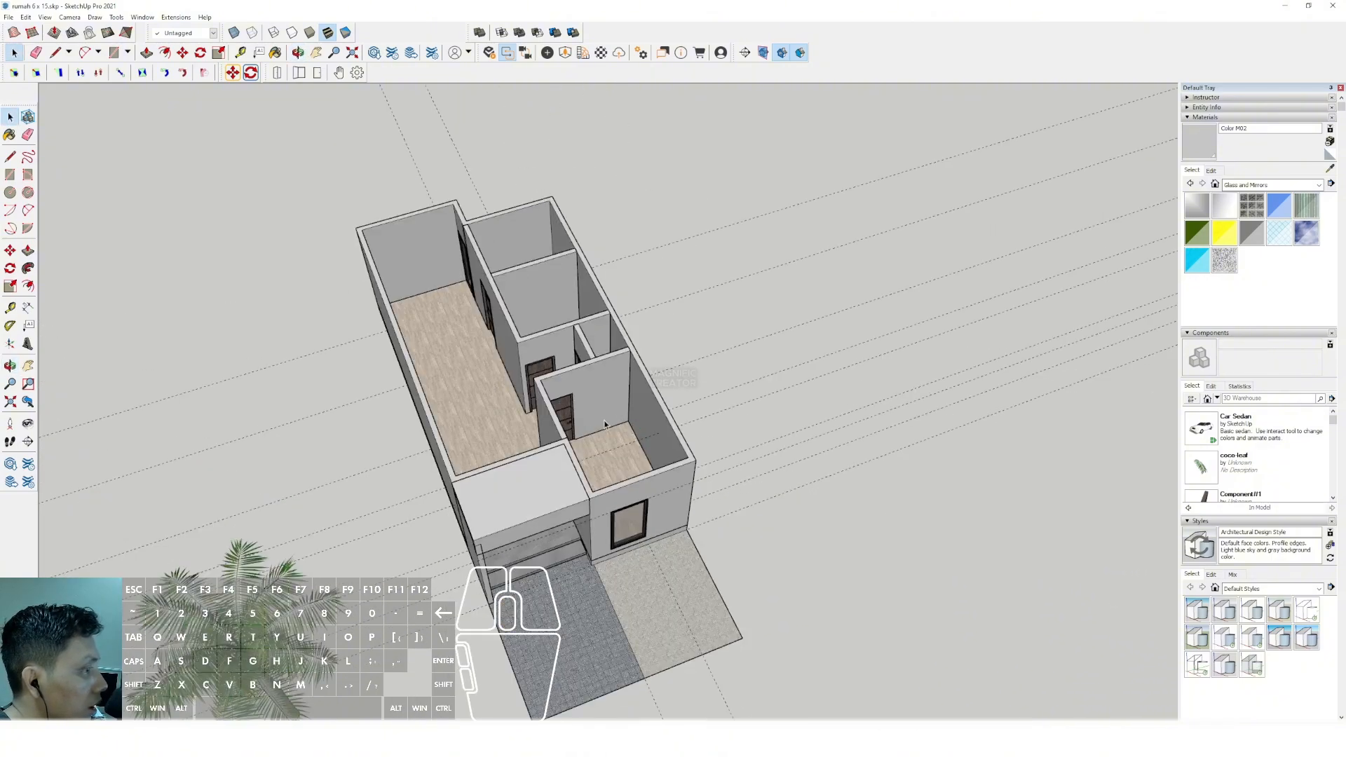
scroll(681, 481, up, 3)
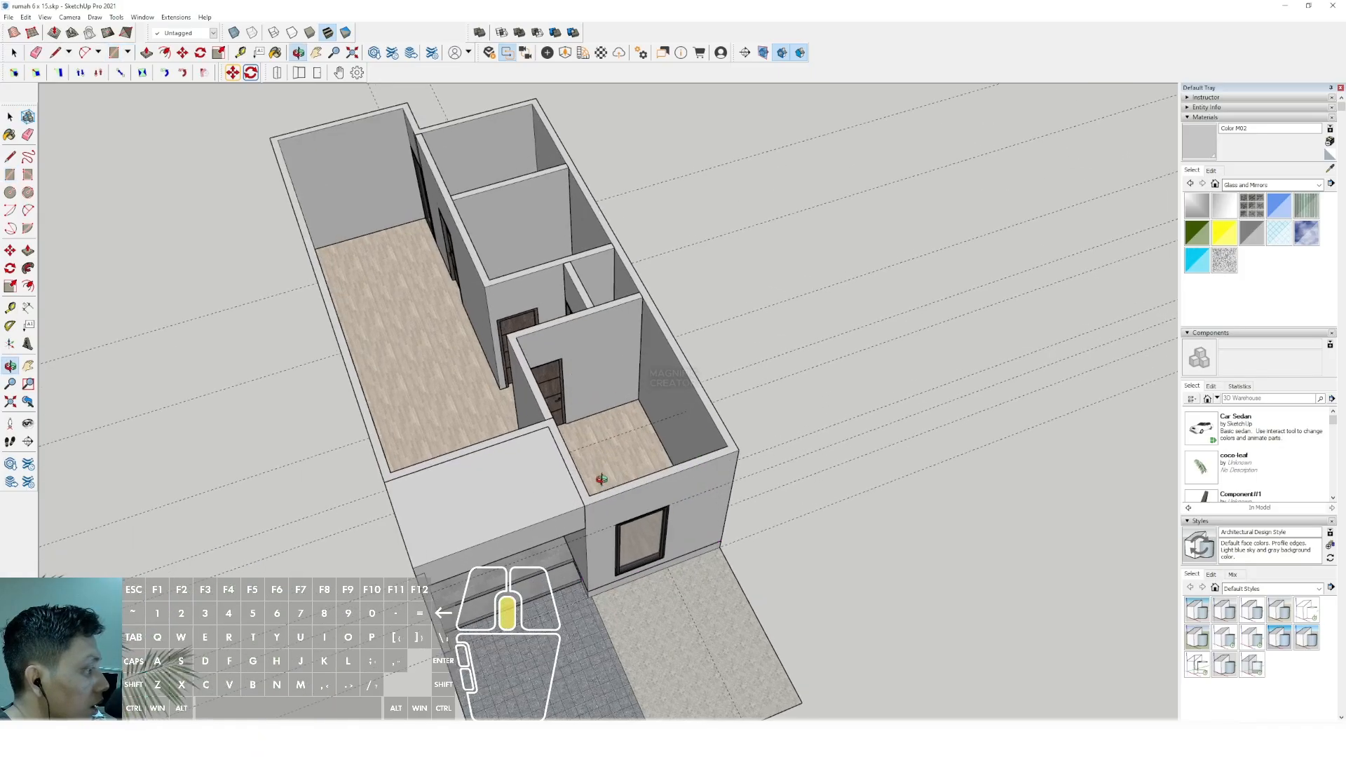
scroll(741, 449, down, 3)
scroll(544, 392, up, 2)
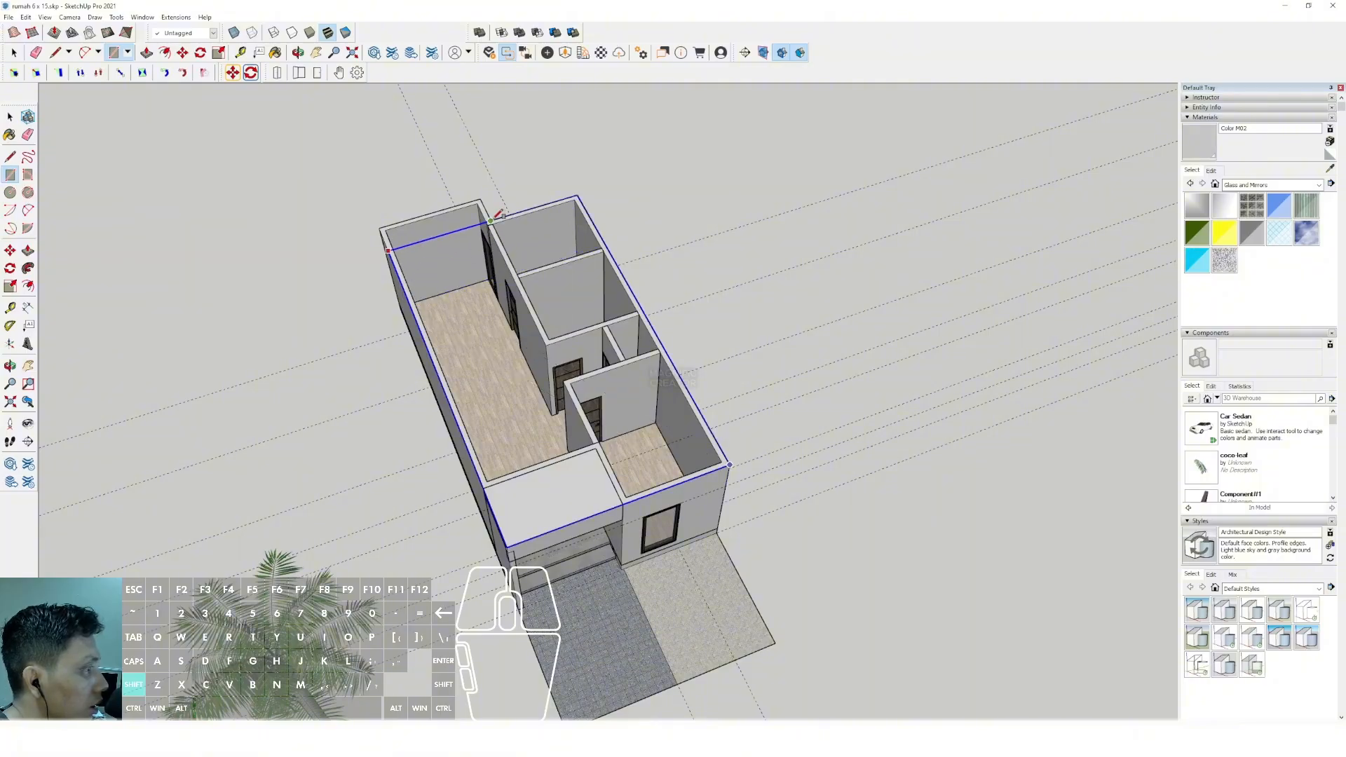
scroll(489, 203, up, 5)
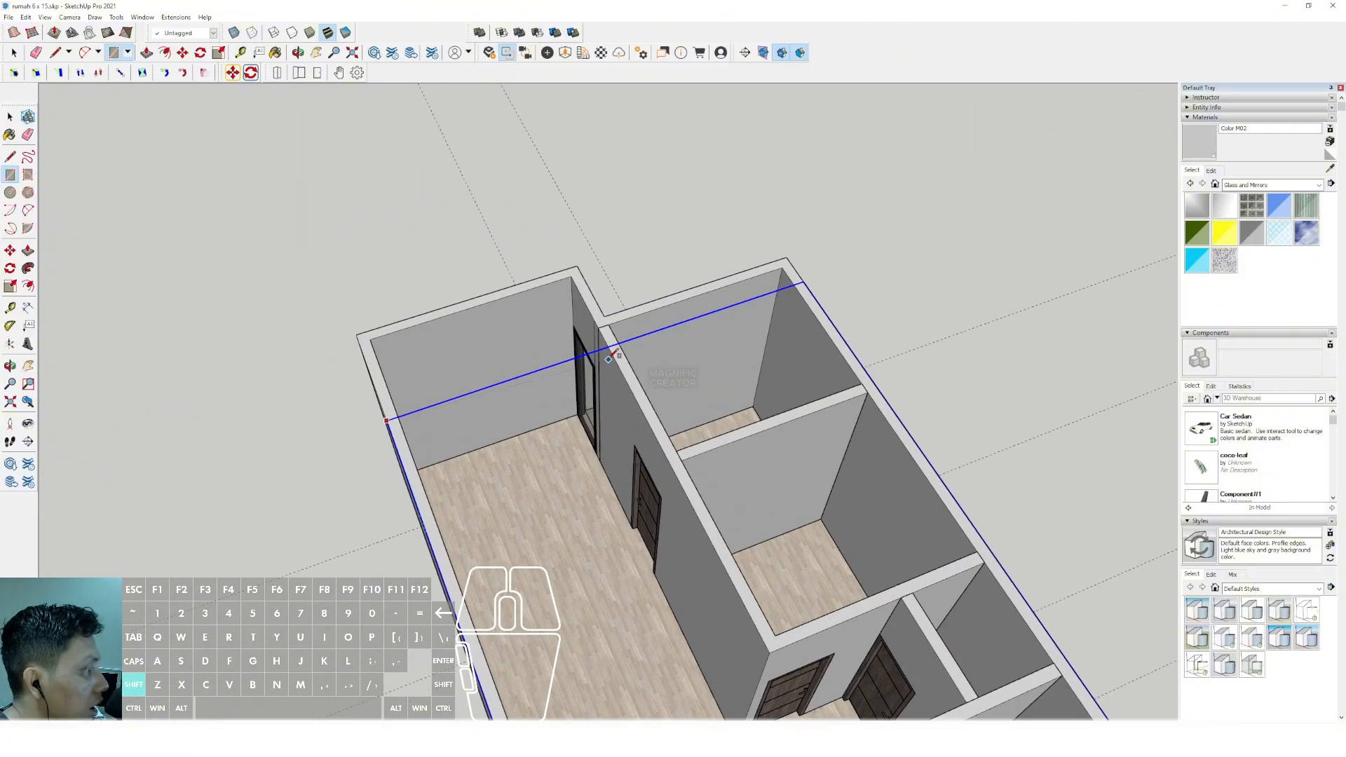
click(615, 319)
key(l)
middle_drag(616, 319, 521, 351)
key(space)
Extrude the rectangle upward into a tall block on top of the house and make the whole block a group.
click(521, 335)
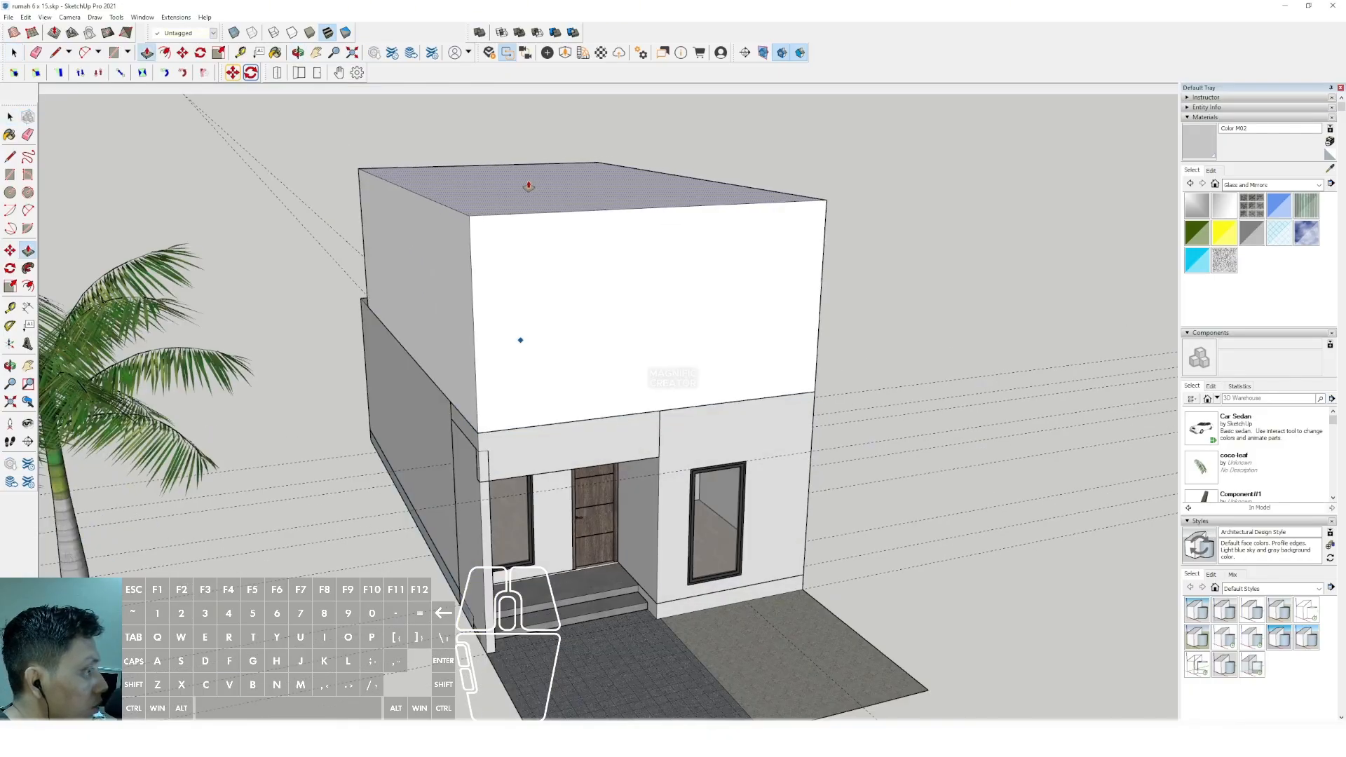
click(519, 205)
key(space)
middle_drag(516, 208, 517, 243)
triple_click(517, 244)
right_click(520, 237)
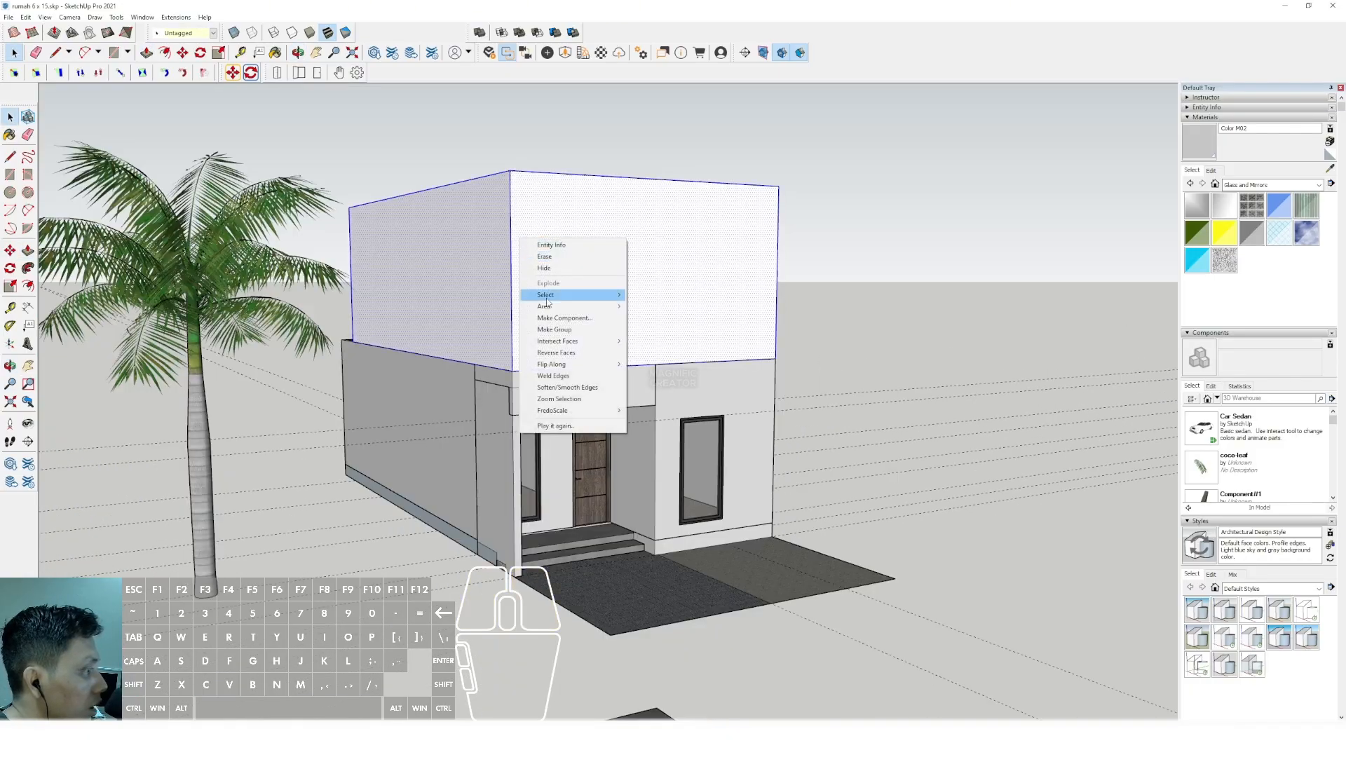
click(540, 314)
click(260, 446)
right_click(568, 268)
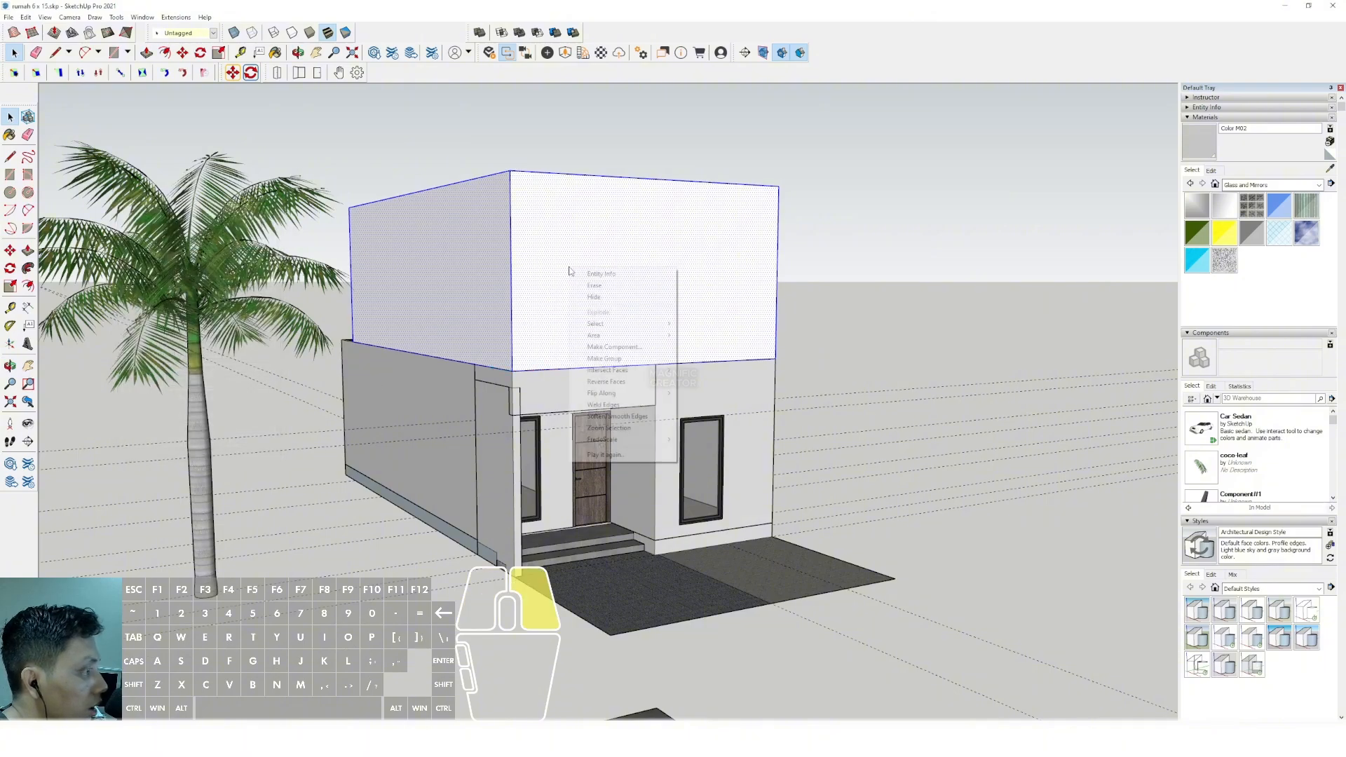
click(602, 358)
scroll(504, 358, up, 2)
mouse_move(498, 368)
middle_down()
mouse_move(466, 339)
mouse_move(512, 326)
mouse_move(499, 344)
middle_up()
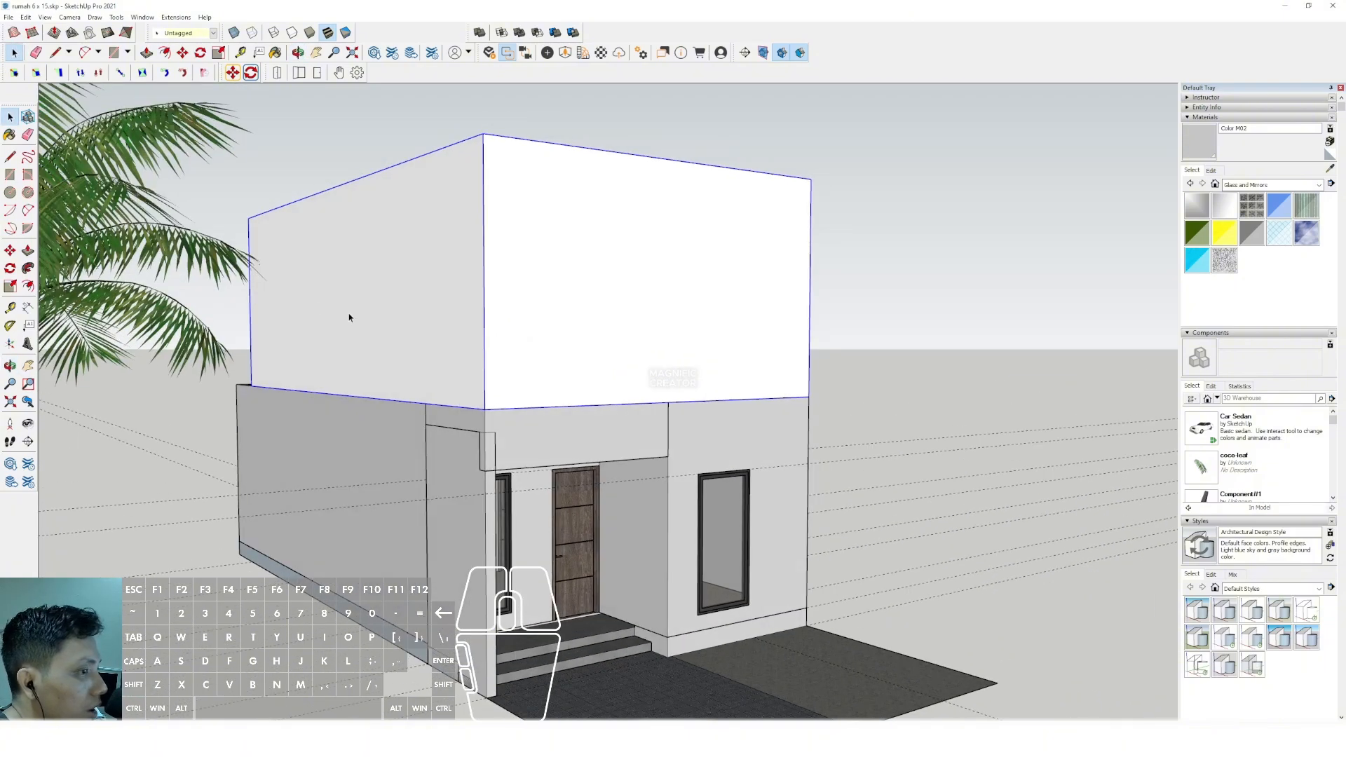
Move the palm tree farther away from the side of the house.
scroll(349, 315, down, 3)
middle_drag(451, 283, 493, 294)
scroll(364, 370, down, 2)
click(320, 410)
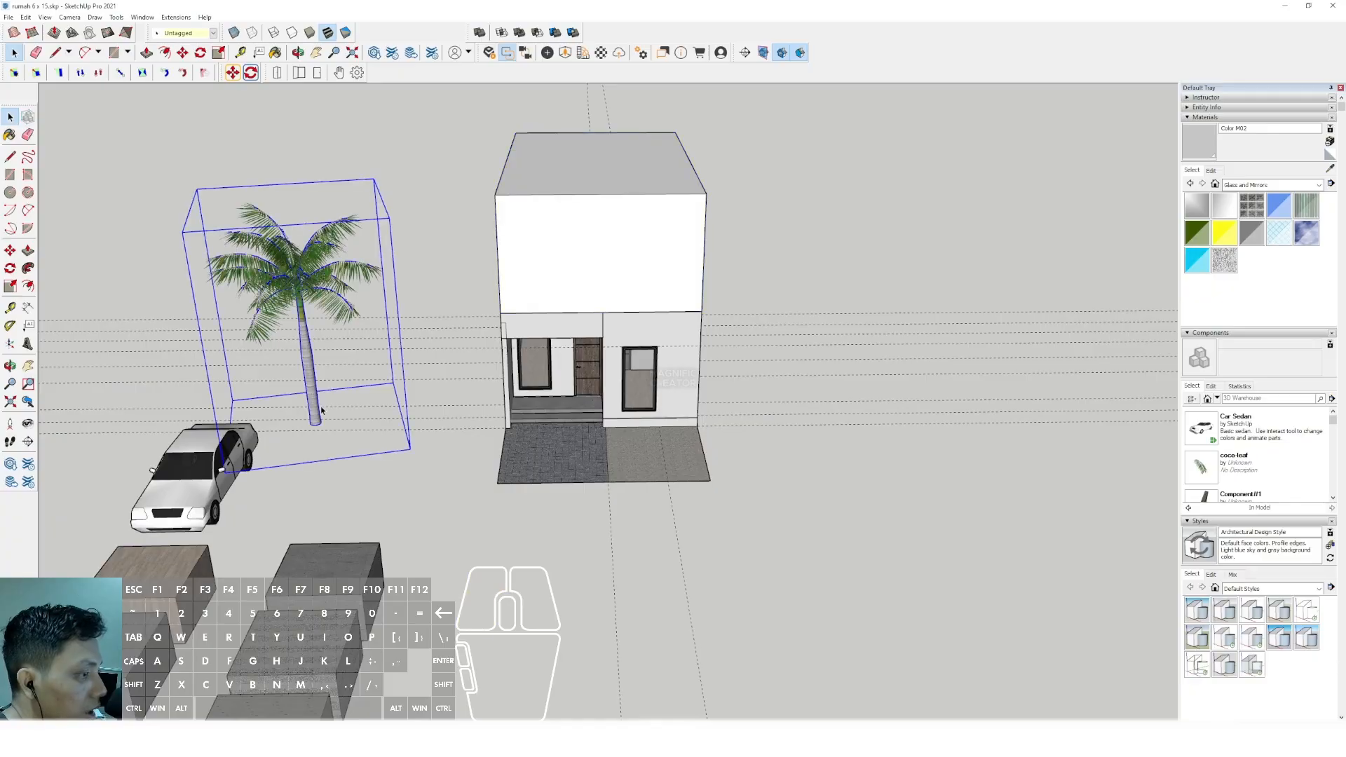
key(m)
click(430, 464)
click(115, 465)
key(space)
Place sloping Protractor guides on the block's side face, rising from its lower front and lower rear corners until they cross.
scroll(526, 294, up, 3)
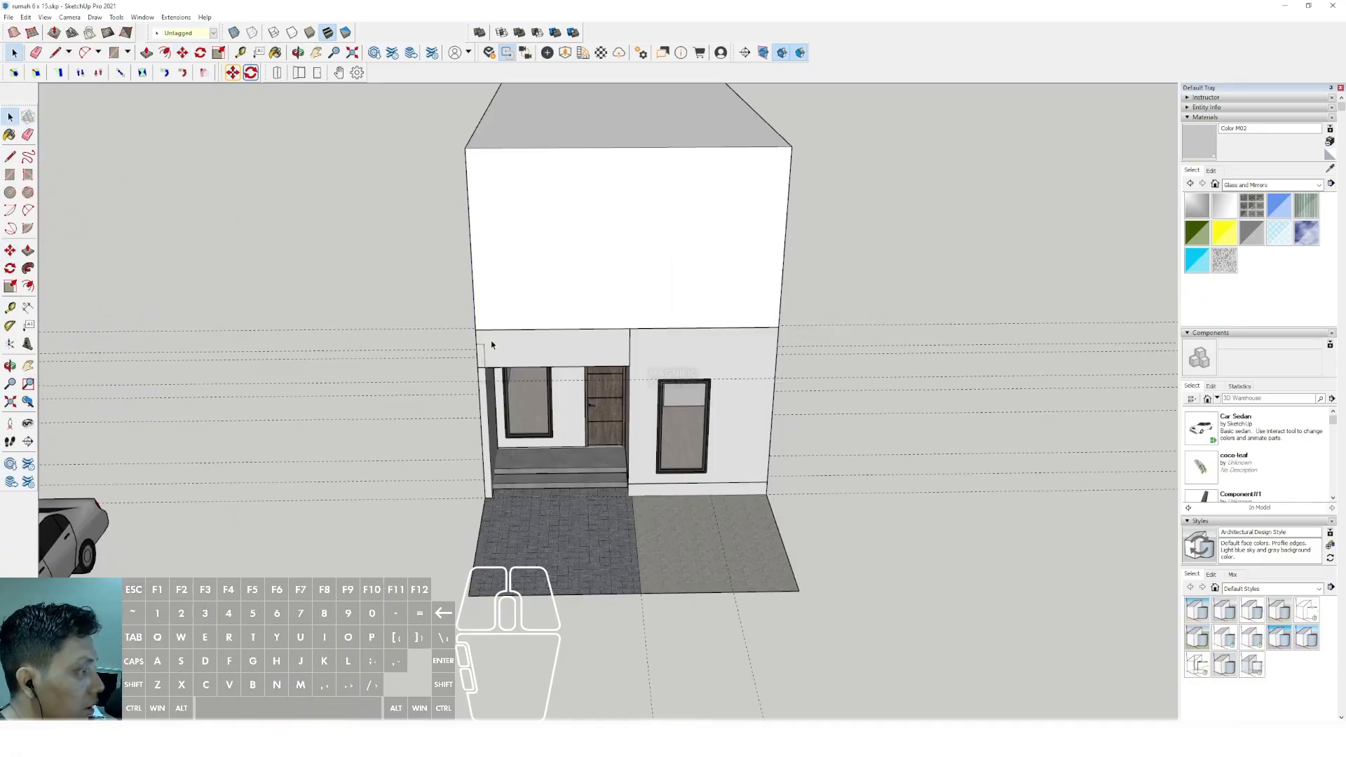
middle_drag(493, 346, 610, 287)
shift+middle_drag(610, 287, 491, 396)
middle_drag(491, 396, 582, 336)
click(798, 239)
scroll(452, 367, up, 2)
middle_drag(456, 370, 522, 359)
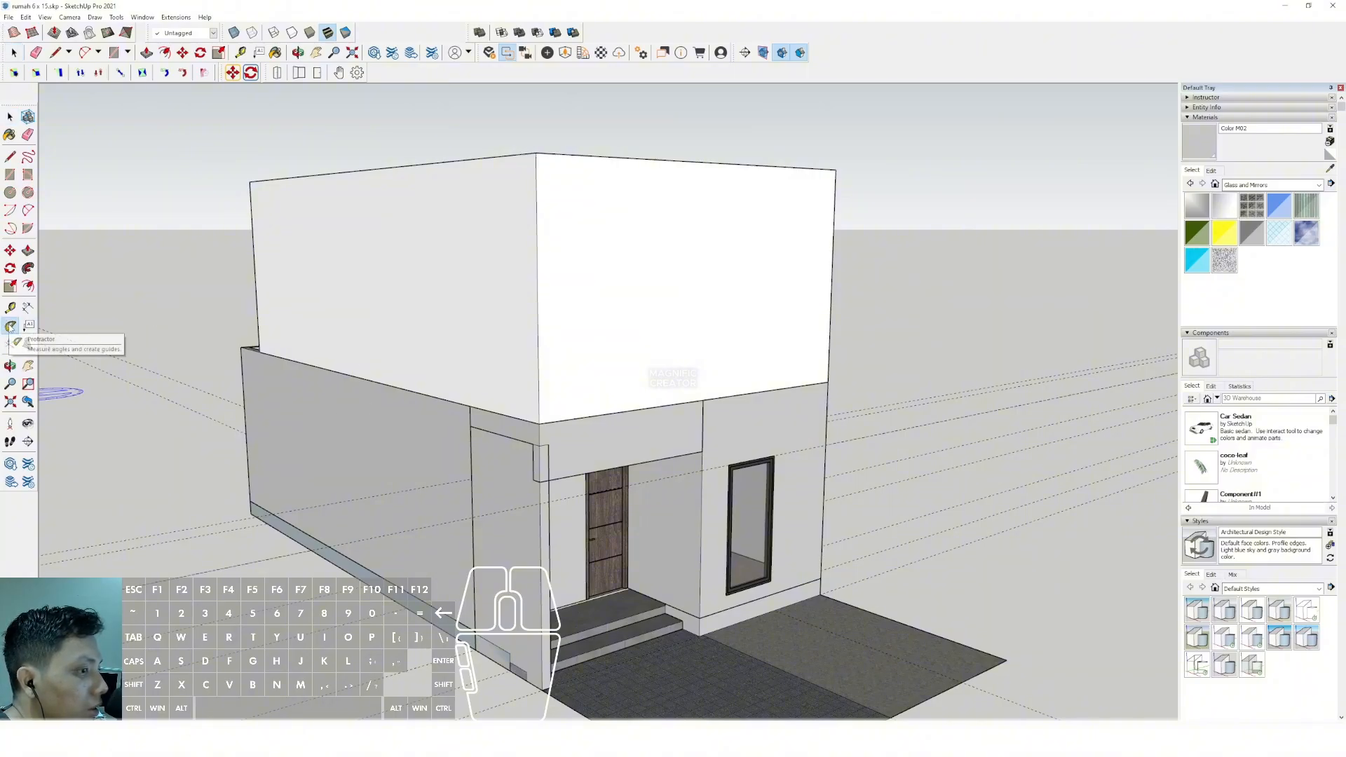
middle_drag(435, 372, 557, 402)
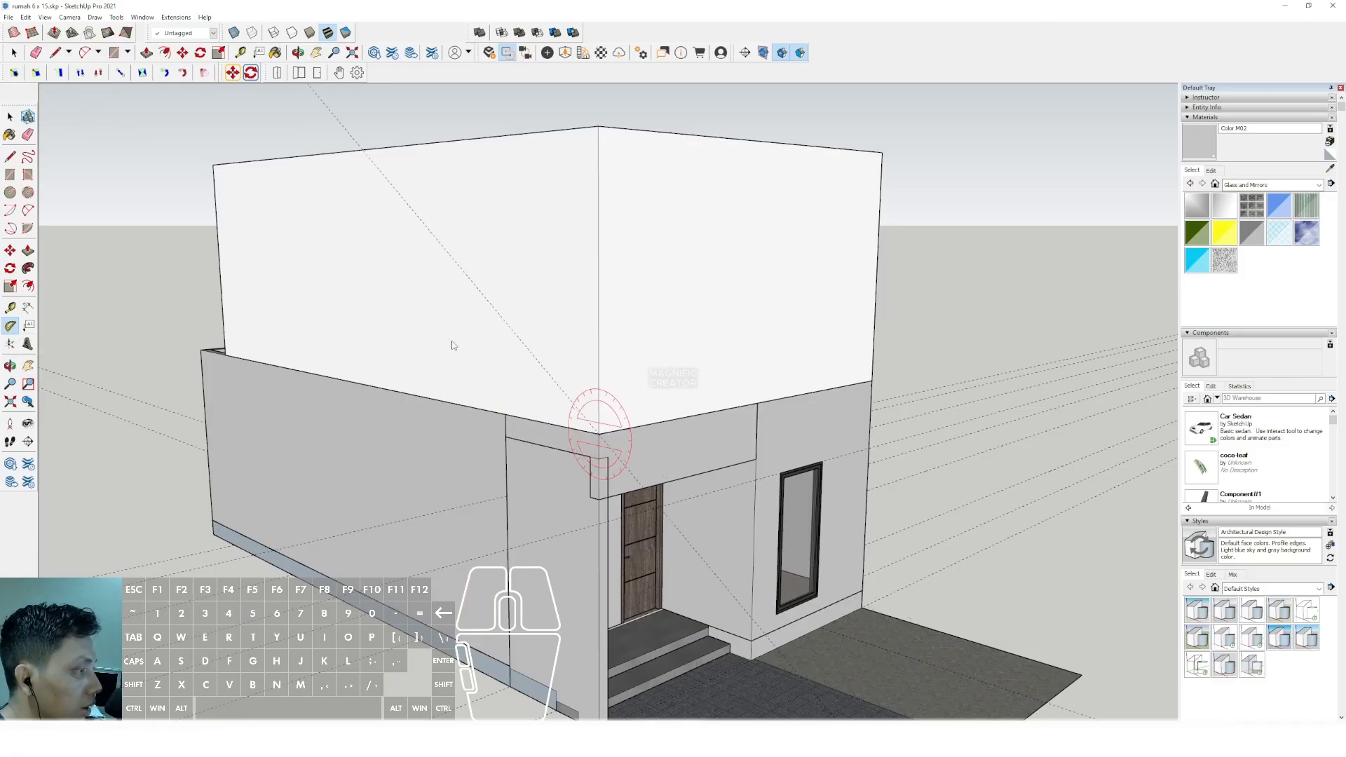
middle_drag(274, 374, 212, 357)
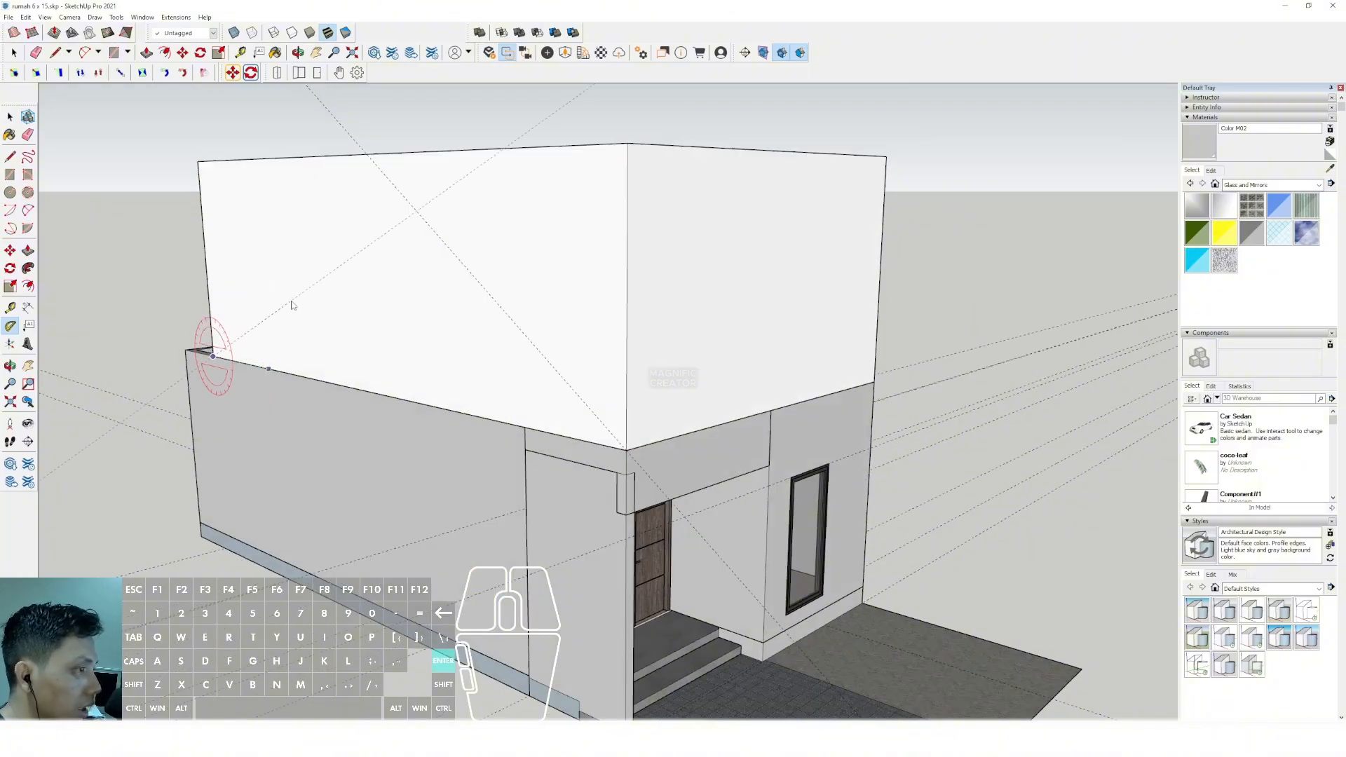
Open the block's group and lower its top face to the crossing point of the two sloping guides.
scroll(337, 308, down, 2)
middle_drag(456, 193, 429, 303)
triple_click(412, 244)
scroll(390, 240, up, 2)
triple_click(572, 278)
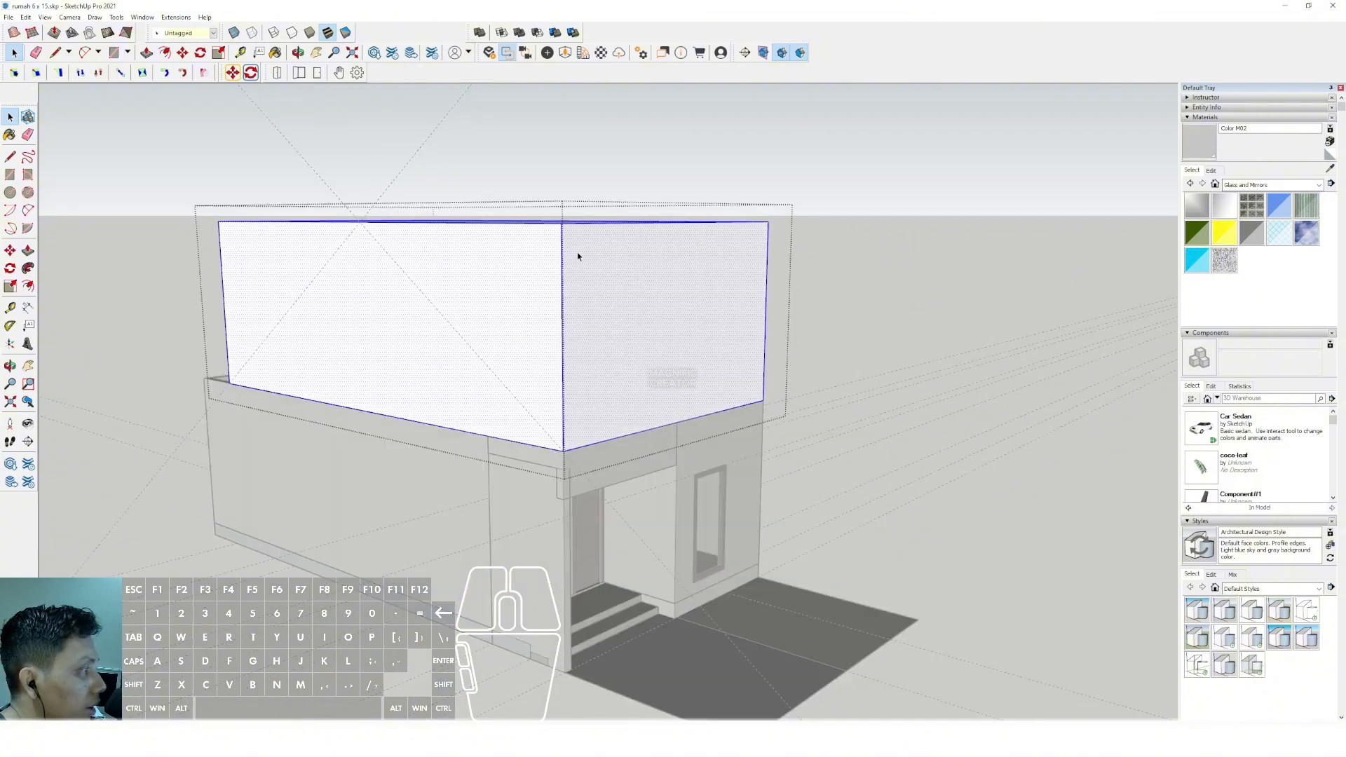
middle_drag(572, 228, 552, 310)
key(m)
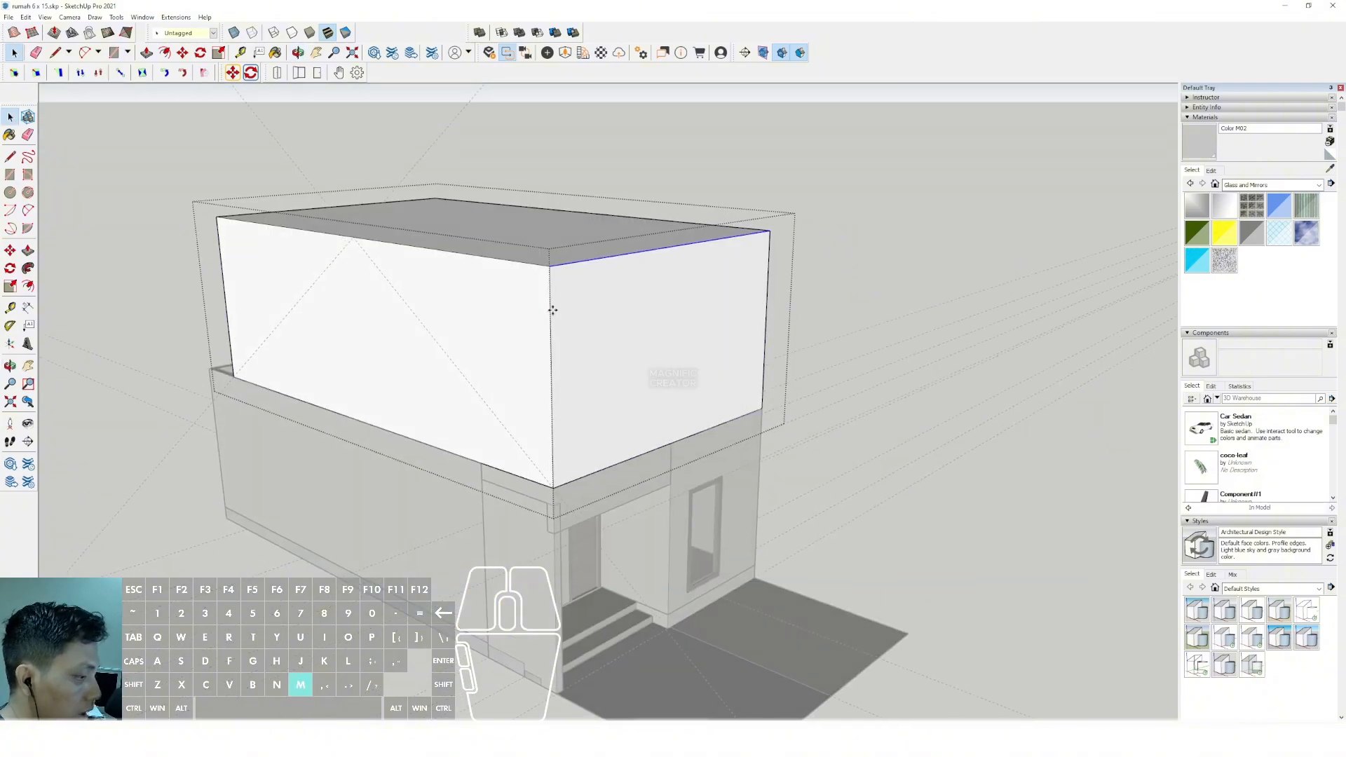
shift+drag(550, 268, 545, 298)
Draw a ridge line across the block's top face, starting at the point where the sloping guides cross.
middle_drag(423, 274, 358, 288)
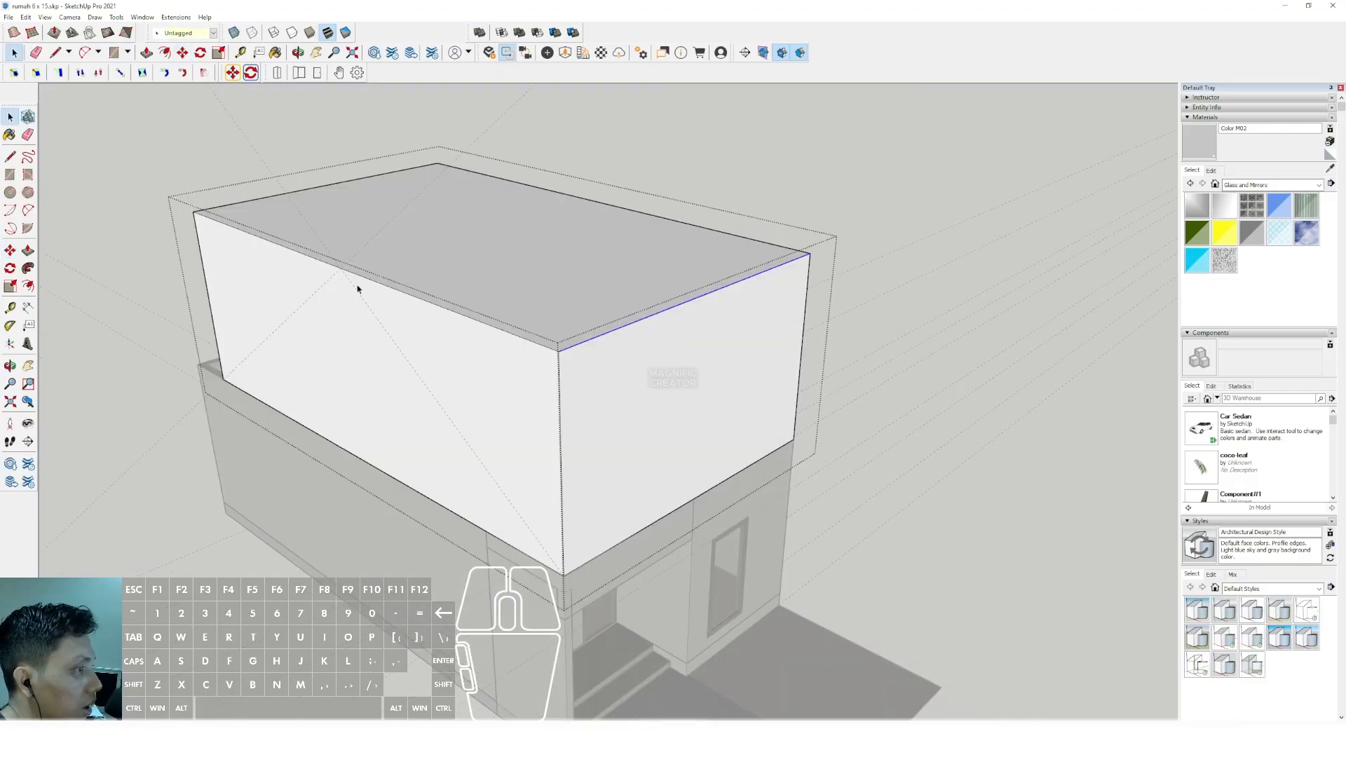
scroll(339, 264, up, 2)
key(l)
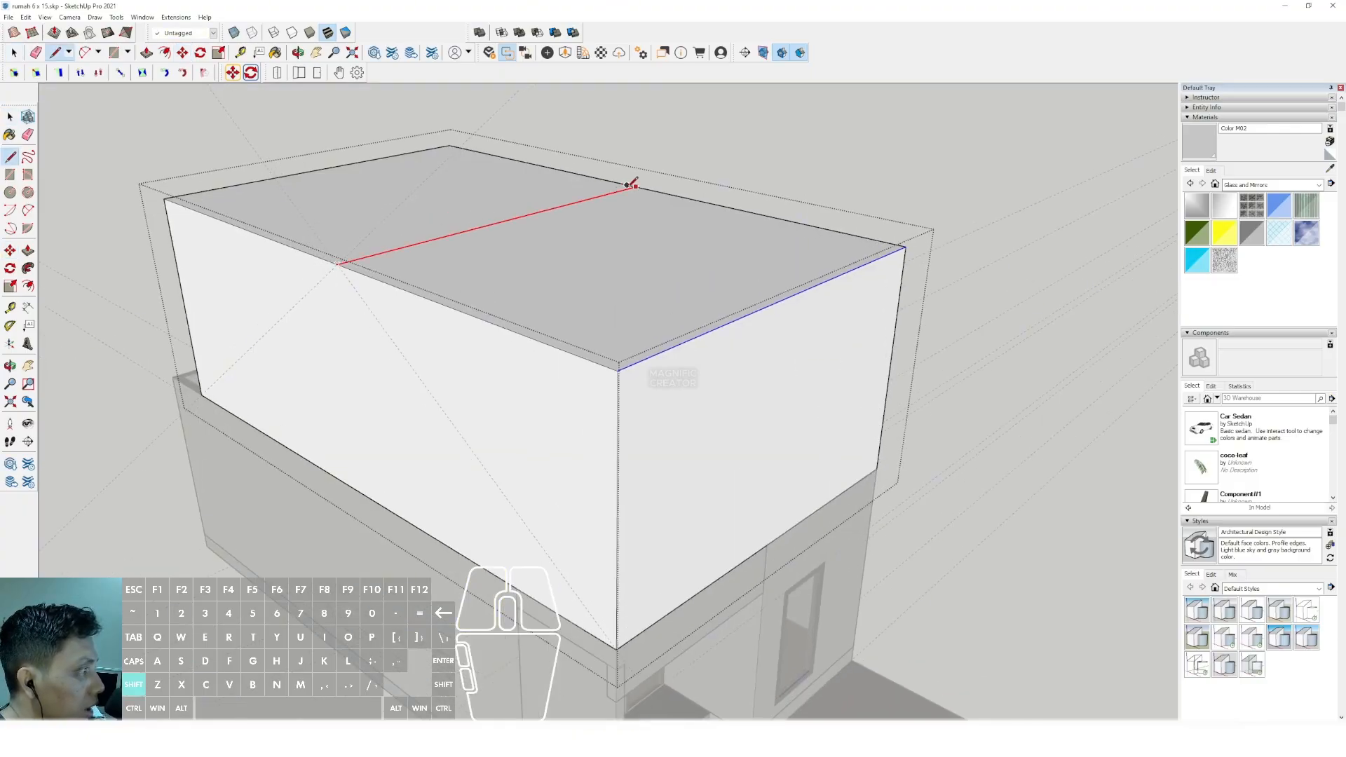
shift+click(633, 184)
key(space)
scroll(633, 350, down, 2)
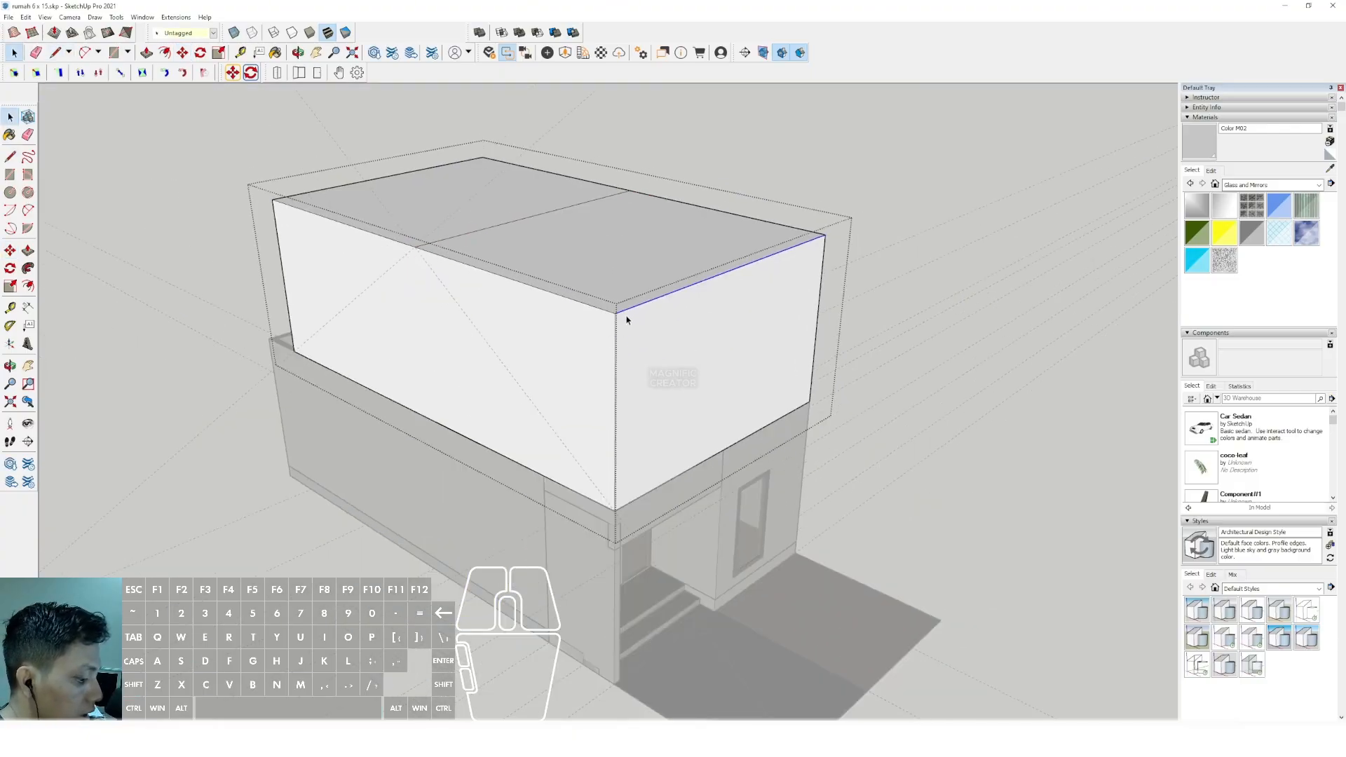
Move the block's front and rear top edges straight down to its lower corners to form a gable roof.
drag(614, 318, 616, 511)
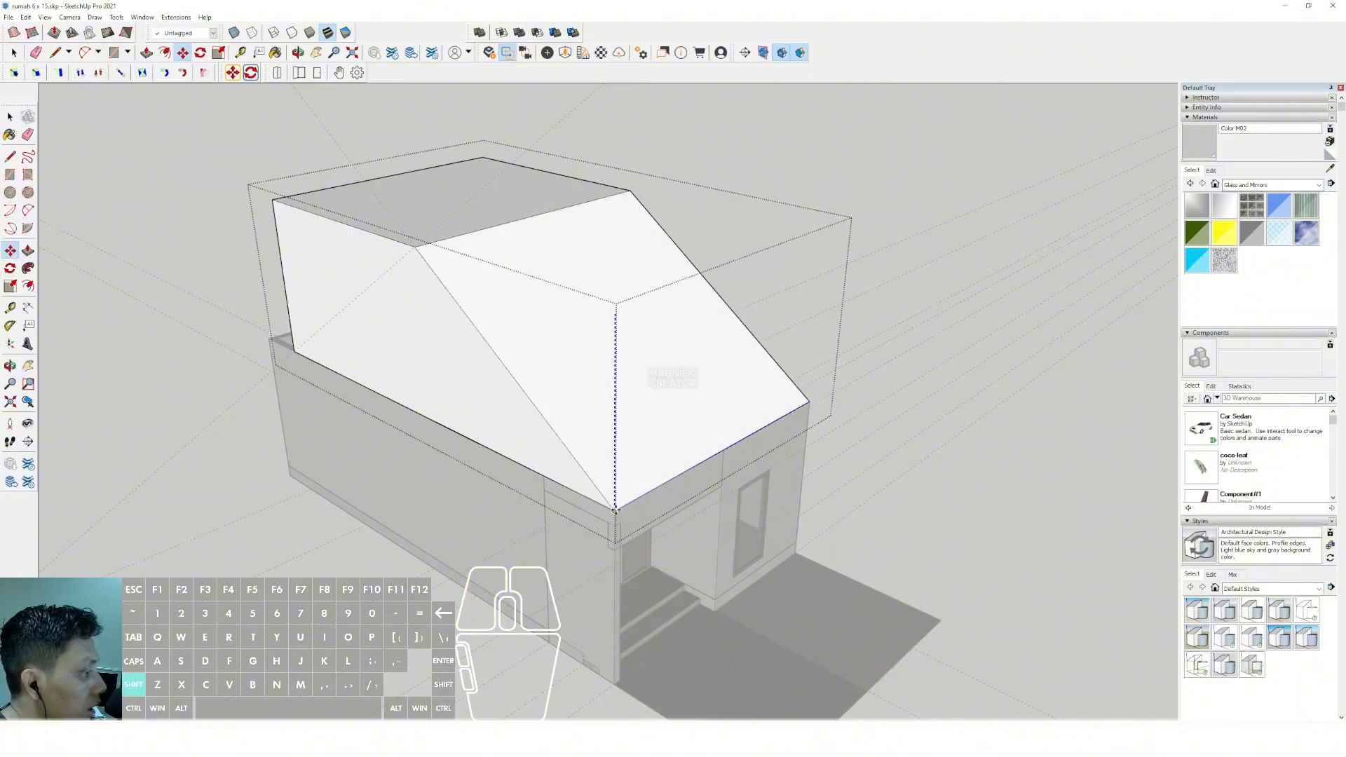
key(space)
scroll(351, 342, up, 1)
scroll(411, 241, up, 2)
scroll(420, 240, up, 3)
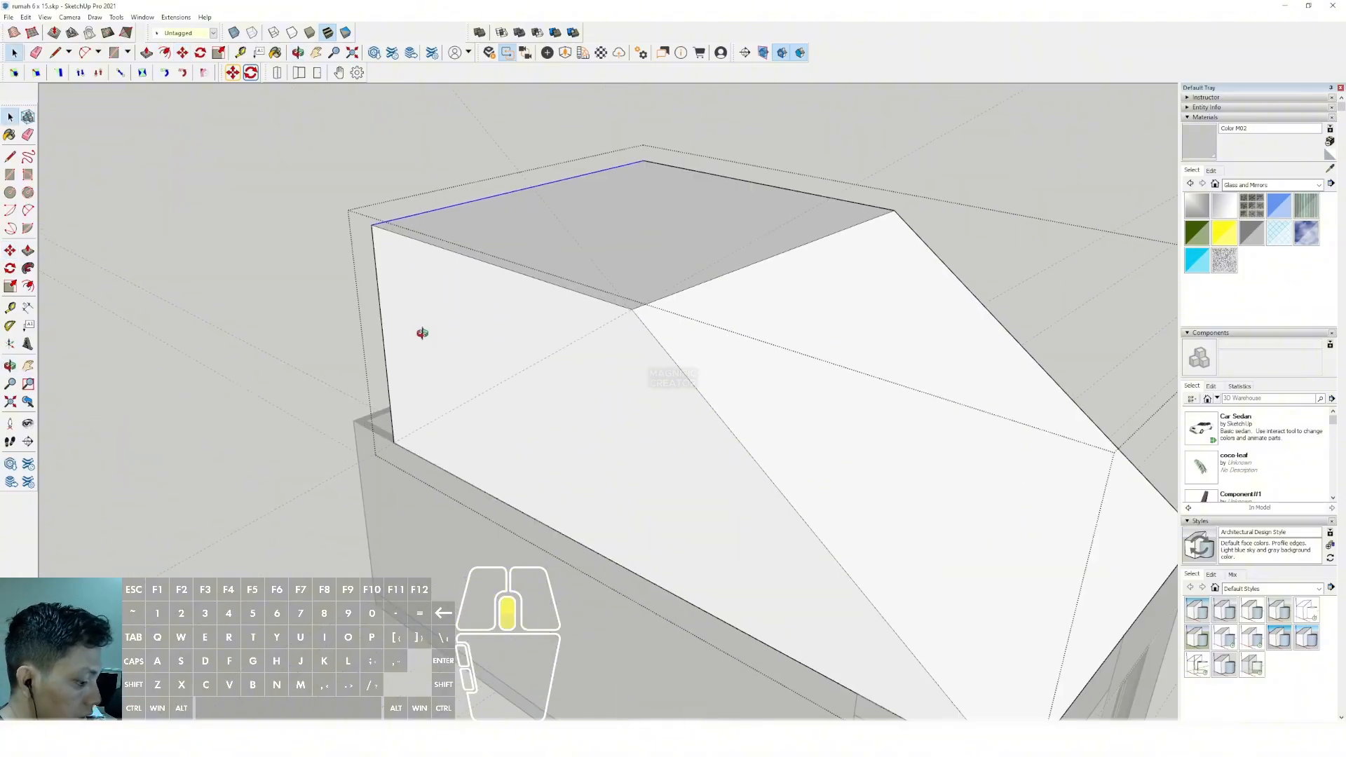
key(m)
click(372, 222)
key(shift)
click(393, 436)
key(space)
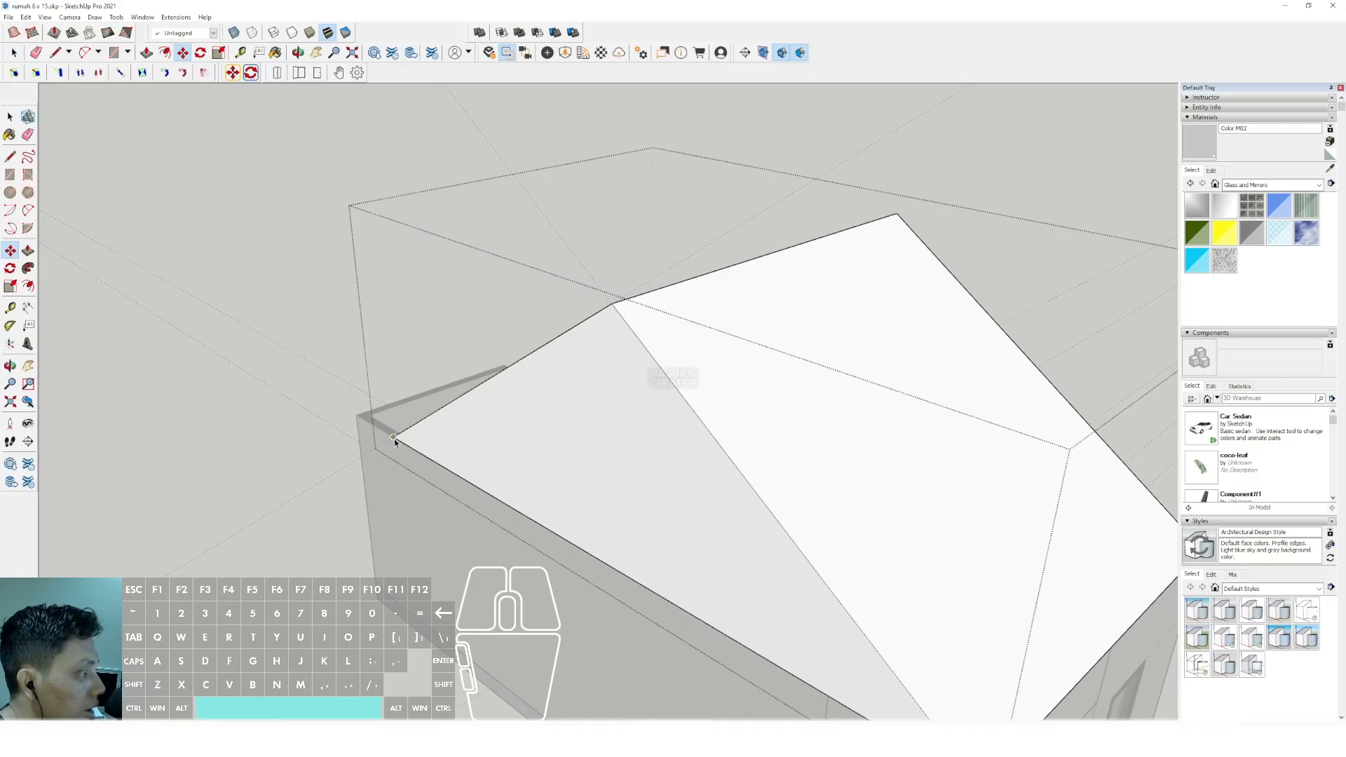
scroll(324, 334, down, 6)
middle_drag(410, 339, 771, 277)
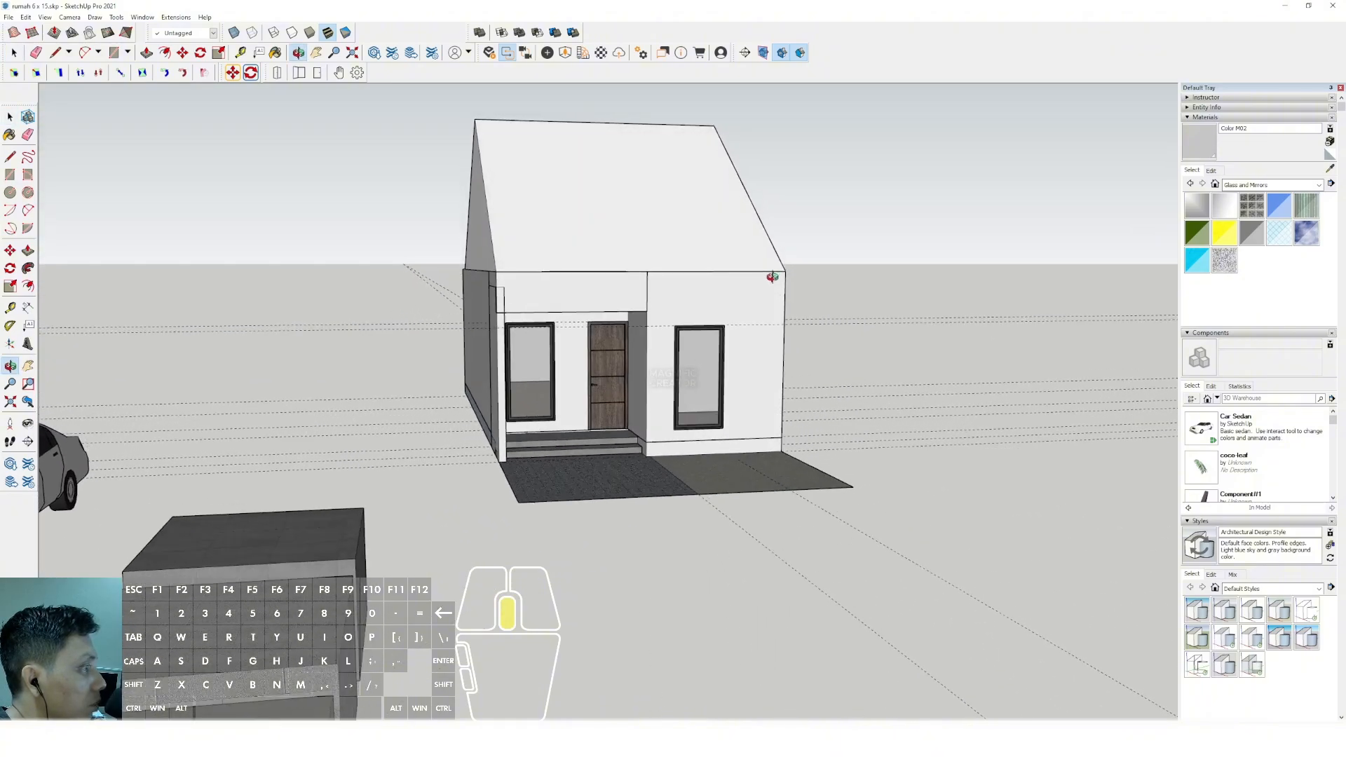
Draw a thin horizontal rectangle on the front wall directly above the window beside the porch, starting from the wall's porch-side corner.
scroll(652, 380, up, 3)
mouse_move(652, 380)
shift+middle_down()
mouse_move(733, 383)
mouse_move(639, 376)
shift+middle_up()
scroll(740, 370, up, 2)
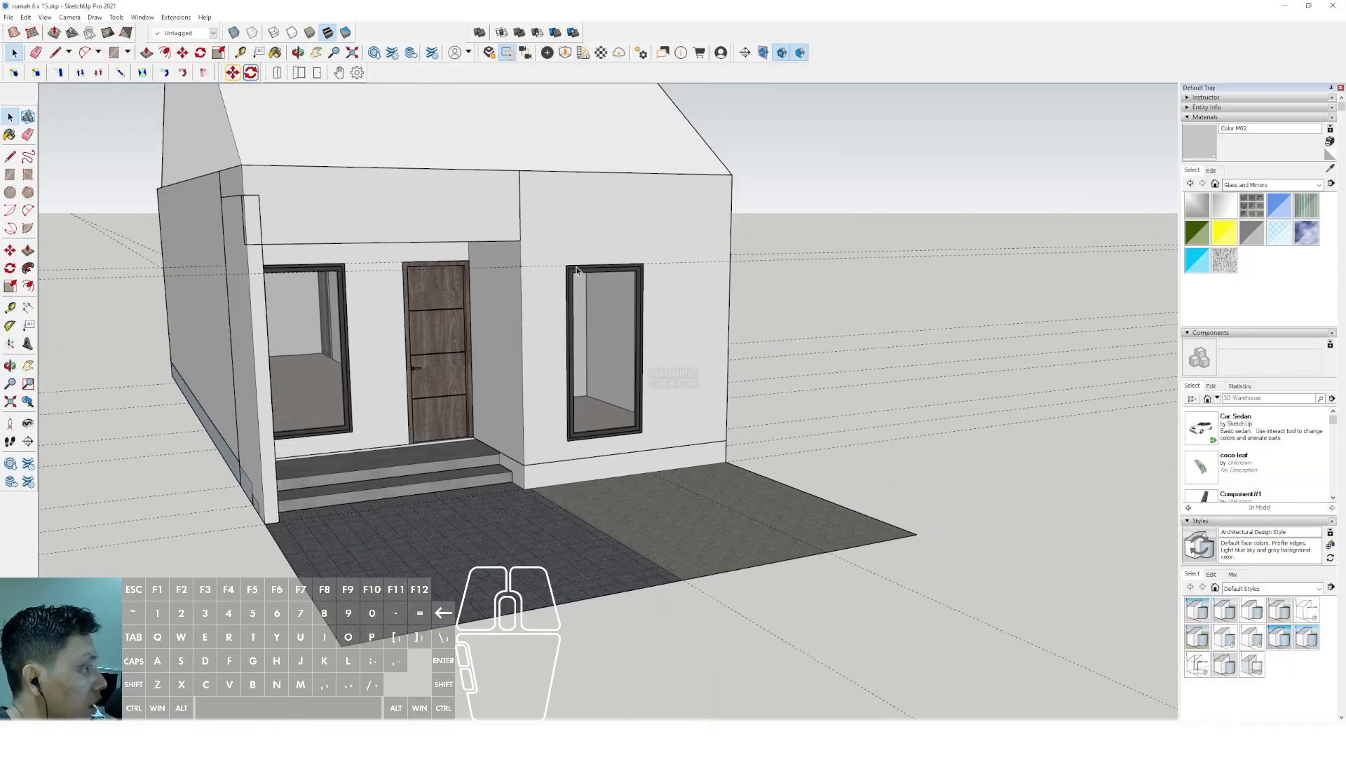
scroll(576, 268, up, 2)
shift+middle_drag(577, 268, 653, 307)
scroll(755, 326, up, 2)
key(r)
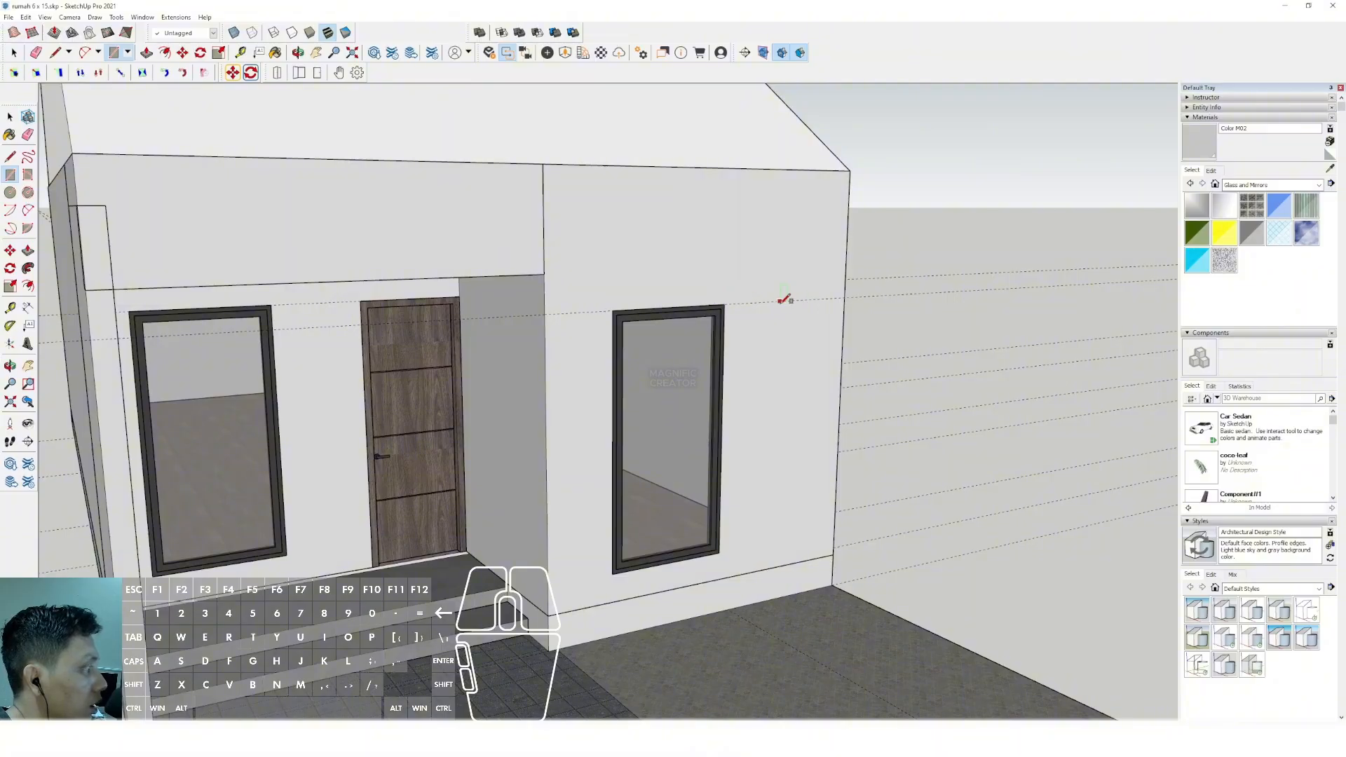
drag(551, 288, 545, 292)
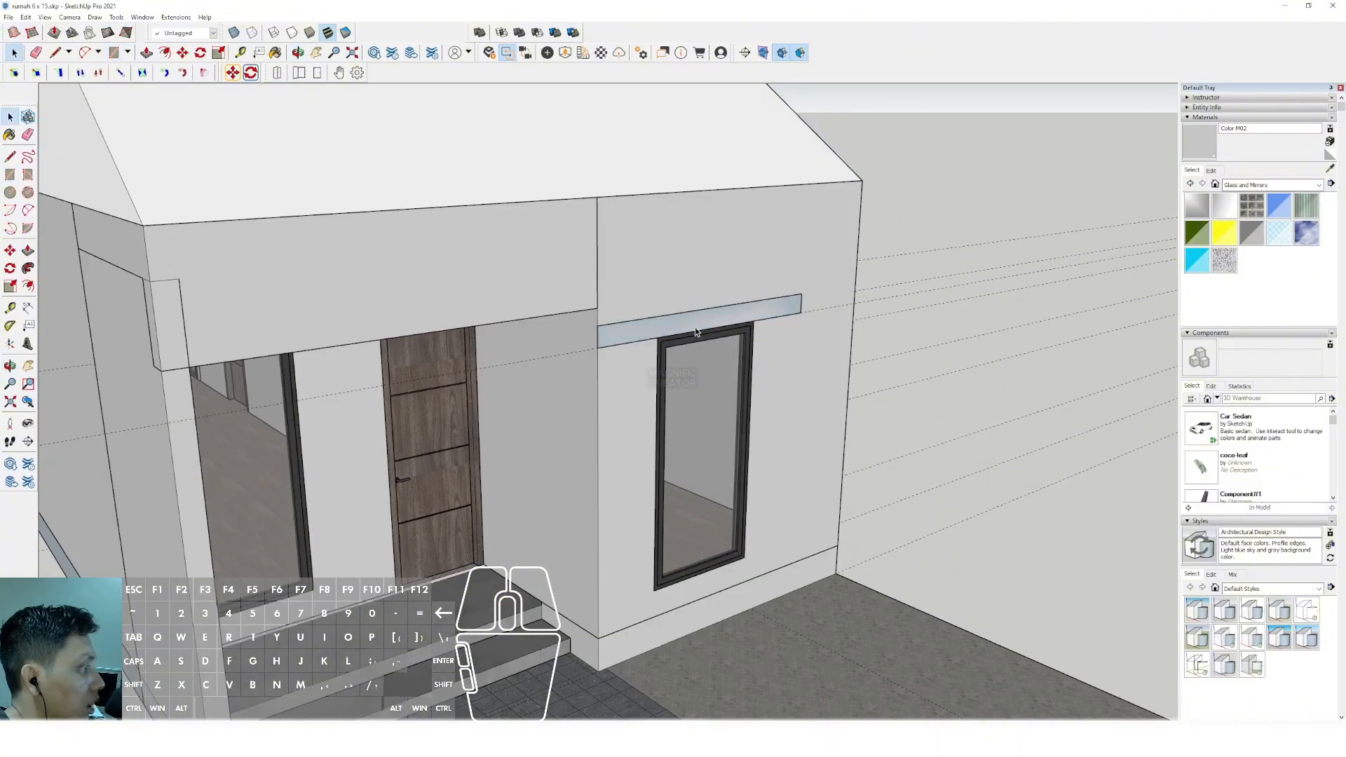
Extrude the rectangle above the window outward into a small canopy slab and make it a group.
key(p)
click(776, 313)
click(829, 324)
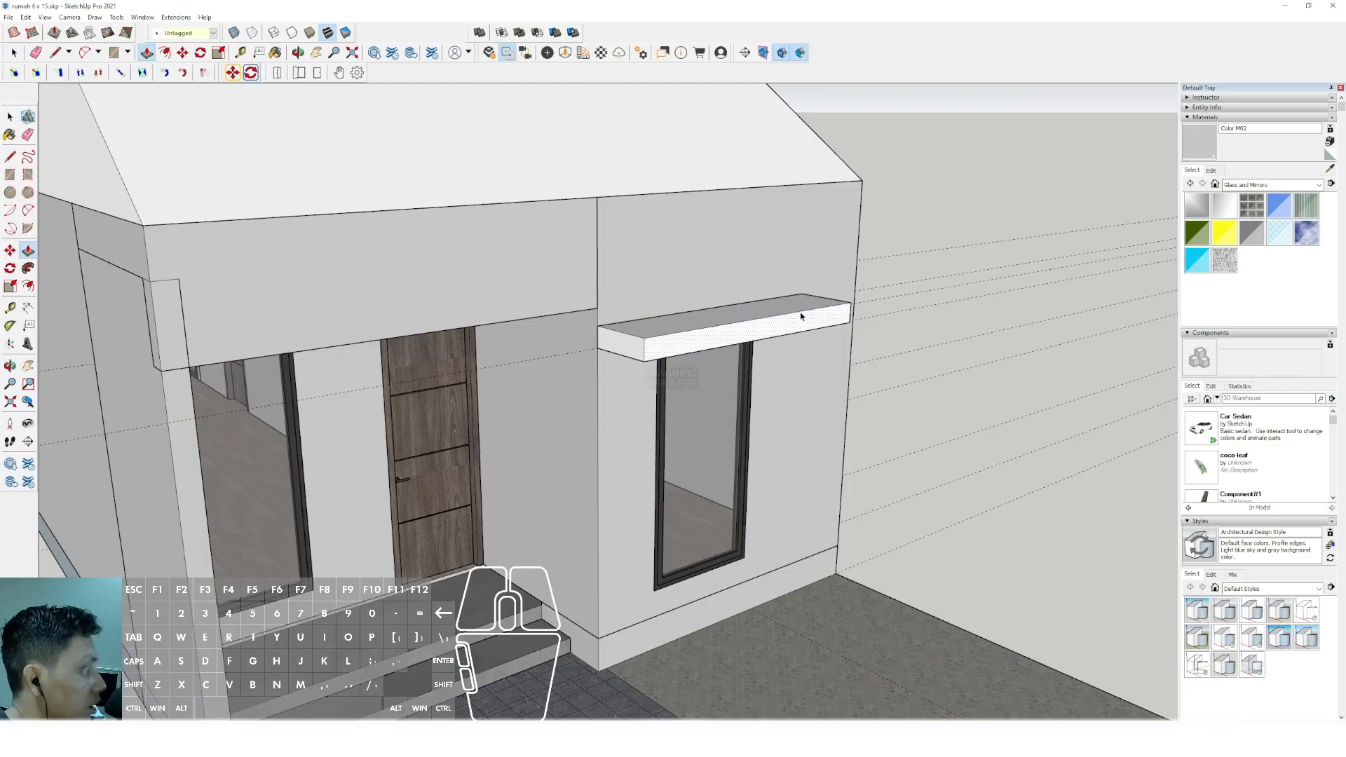
key(space)
triple_click(800, 311)
right_click(799, 310)
click(837, 401)
middle_drag(641, 380, 529, 355)
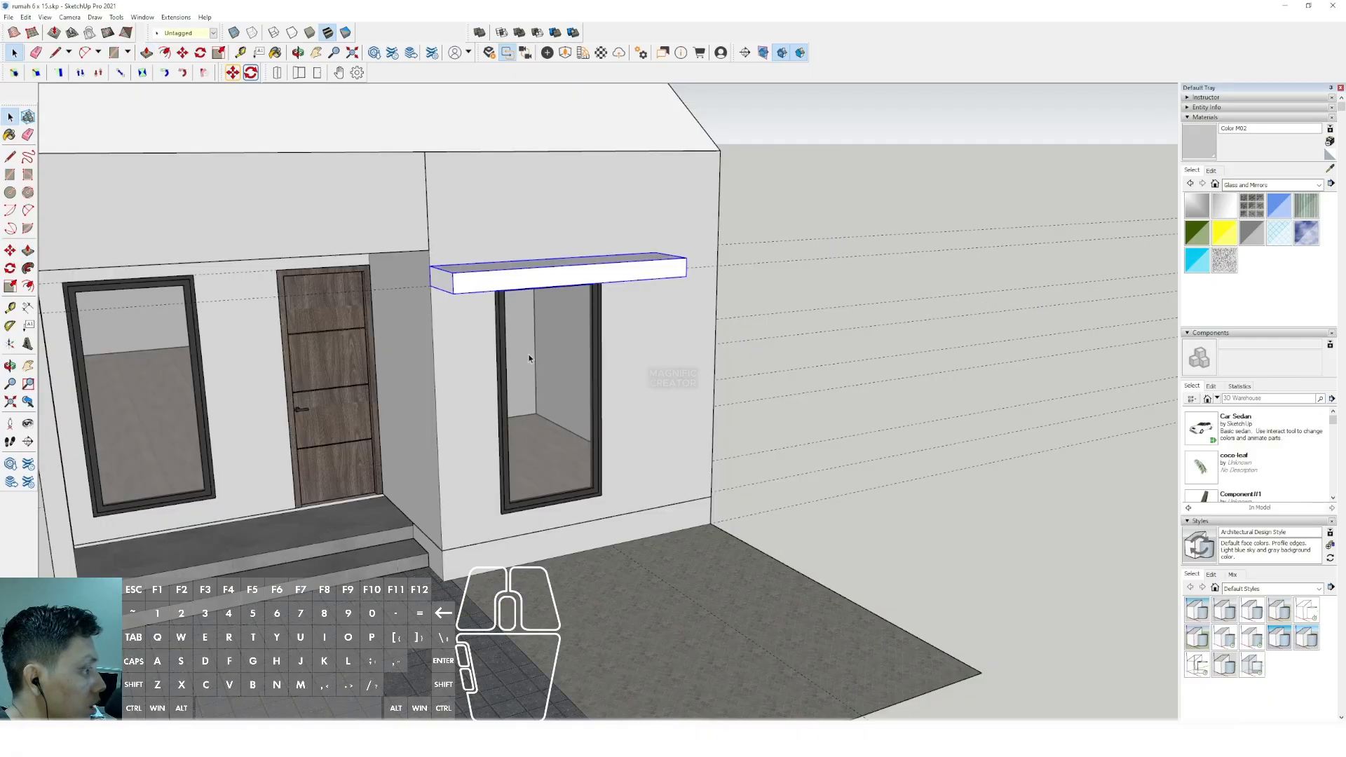
Draw a narrow vertical rectangle beside the window, running from the ground to the top of the front wall.
scroll(613, 541, up, 4)
key(r)
scroll(628, 323, down, 1)
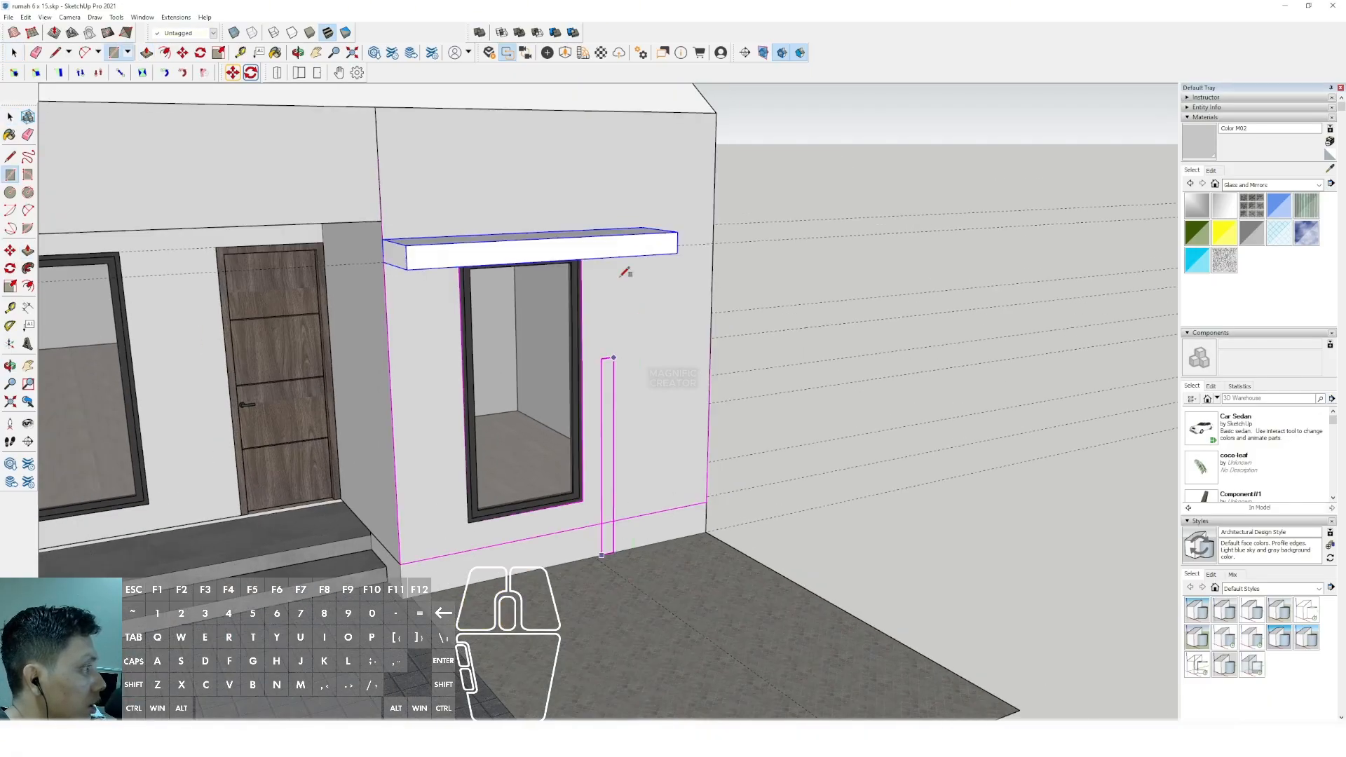
click(616, 110)
key(space)
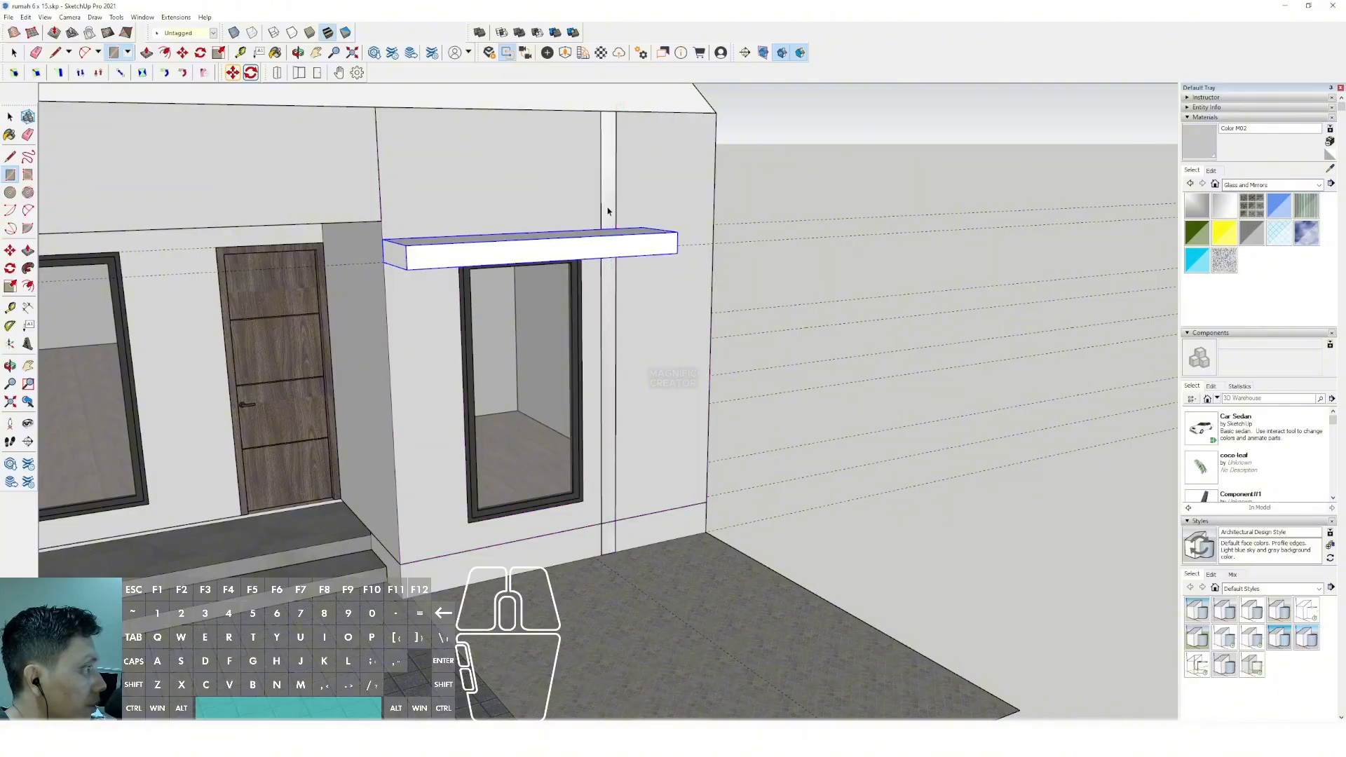
Extrude the narrow vertical rectangle outward into a column passing through the window canopy.
middle_drag(608, 211, 635, 288)
scroll(635, 284, up, 3)
key(p)
click(637, 248)
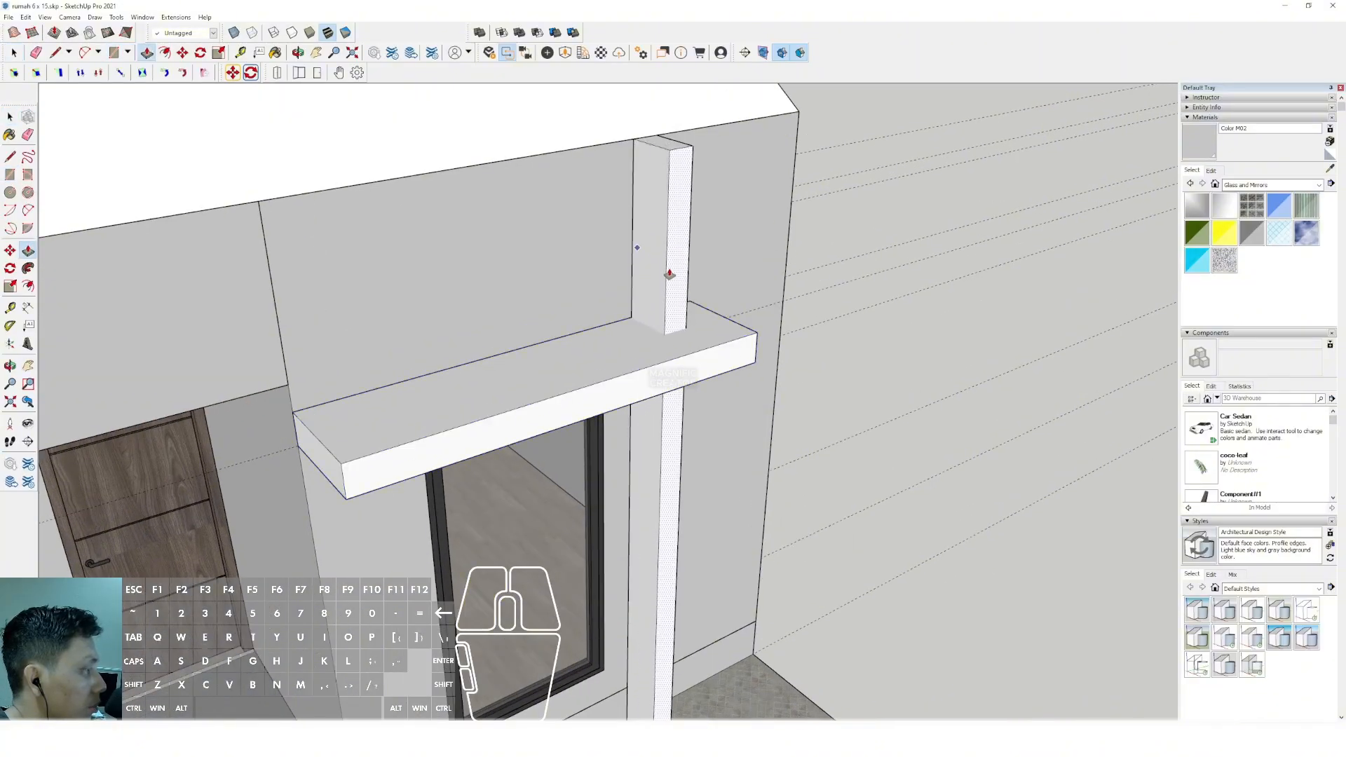
click(669, 274)
key(space)
scroll(654, 268, down, 2)
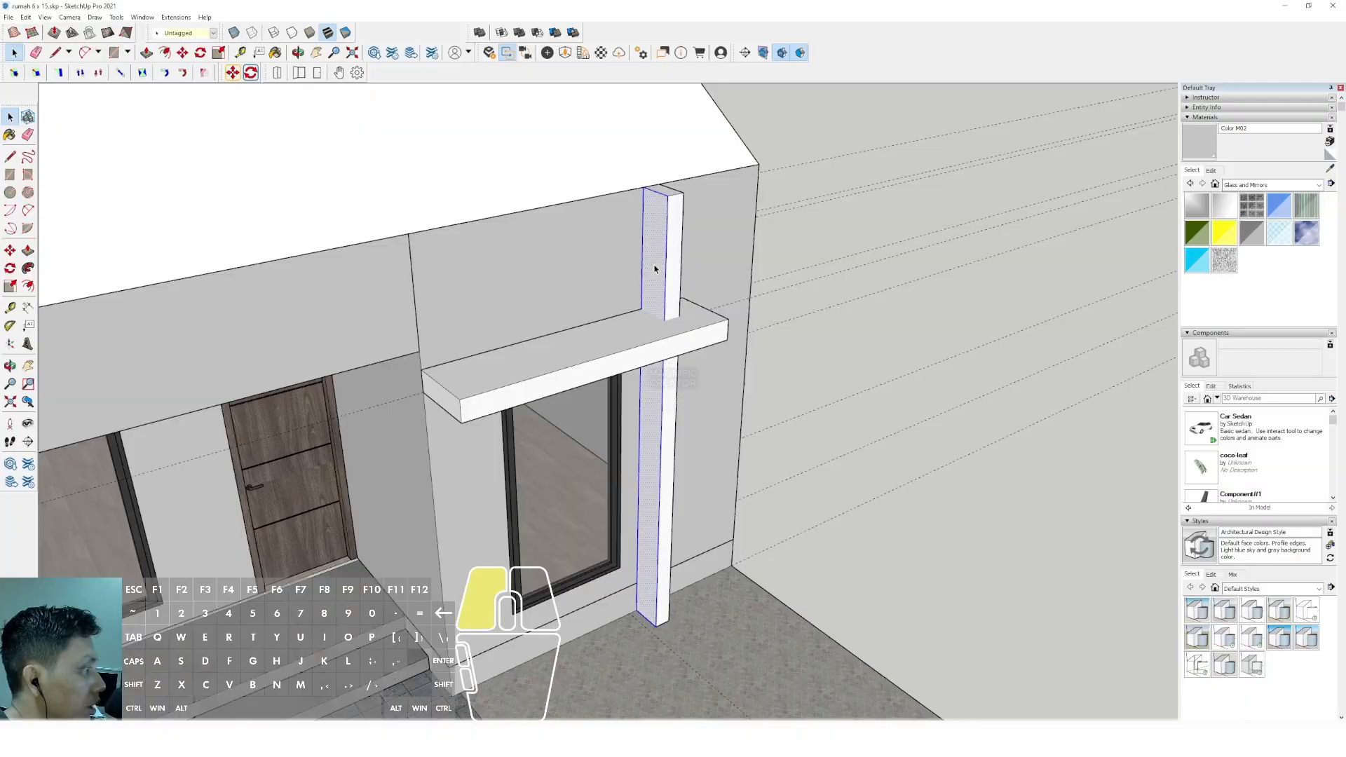
Push the roof's window-side gable face inward so the roof spans only the porch side of the house.
scroll(668, 309, down, 3)
mouse_move(667, 309)
middle_down()
mouse_move(556, 292)
mouse_move(649, 378)
mouse_move(587, 327)
middle_up()
scroll(556, 292, down, 2)
mouse_move(469, 249)
middle_down()
mouse_move(616, 249)
mouse_move(612, 286)
mouse_move(726, 265)
mouse_move(557, 279)
middle_up()
scroll(611, 302, down, 2)
scroll(614, 338, up, 1)
mouse_move(604, 323)
shift+middle_down()
mouse_move(582, 292)
mouse_move(608, 309)
mouse_move(586, 352)
mouse_move(601, 384)
mouse_move(595, 351)
mouse_move(618, 381)
mouse_move(604, 406)
mouse_move(603, 367)
mouse_move(622, 348)
mouse_move(640, 366)
mouse_move(612, 378)
mouse_move(619, 338)
mouse_move(518, 304)
mouse_move(604, 339)
mouse_move(575, 292)
mouse_move(379, 320)
shift+middle_up()
scroll(600, 409, up, 2)
scroll(596, 319, down, 1)
scroll(520, 308, down, 1)
scroll(618, 292, up, 2)
middle_drag(529, 316, 561, 334)
click(600, 359)
key(p)
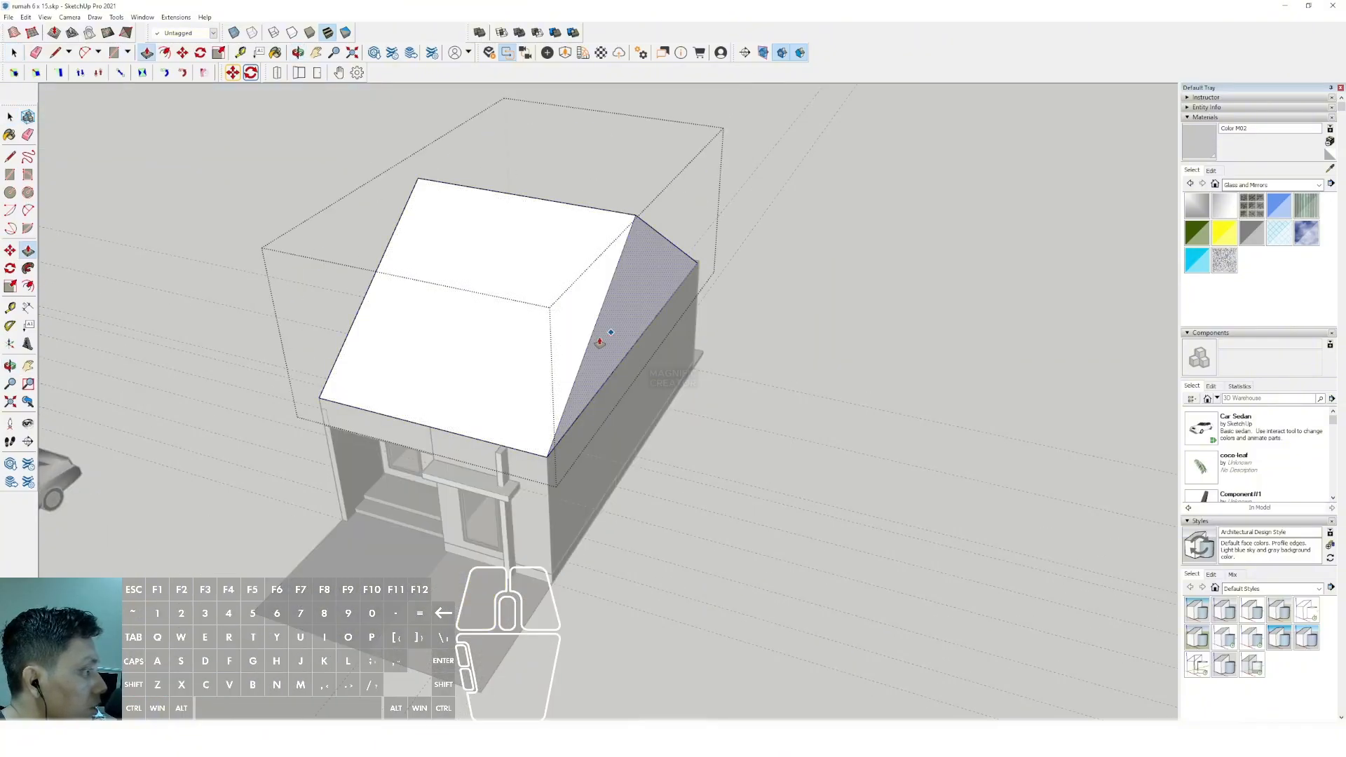
click(595, 339)
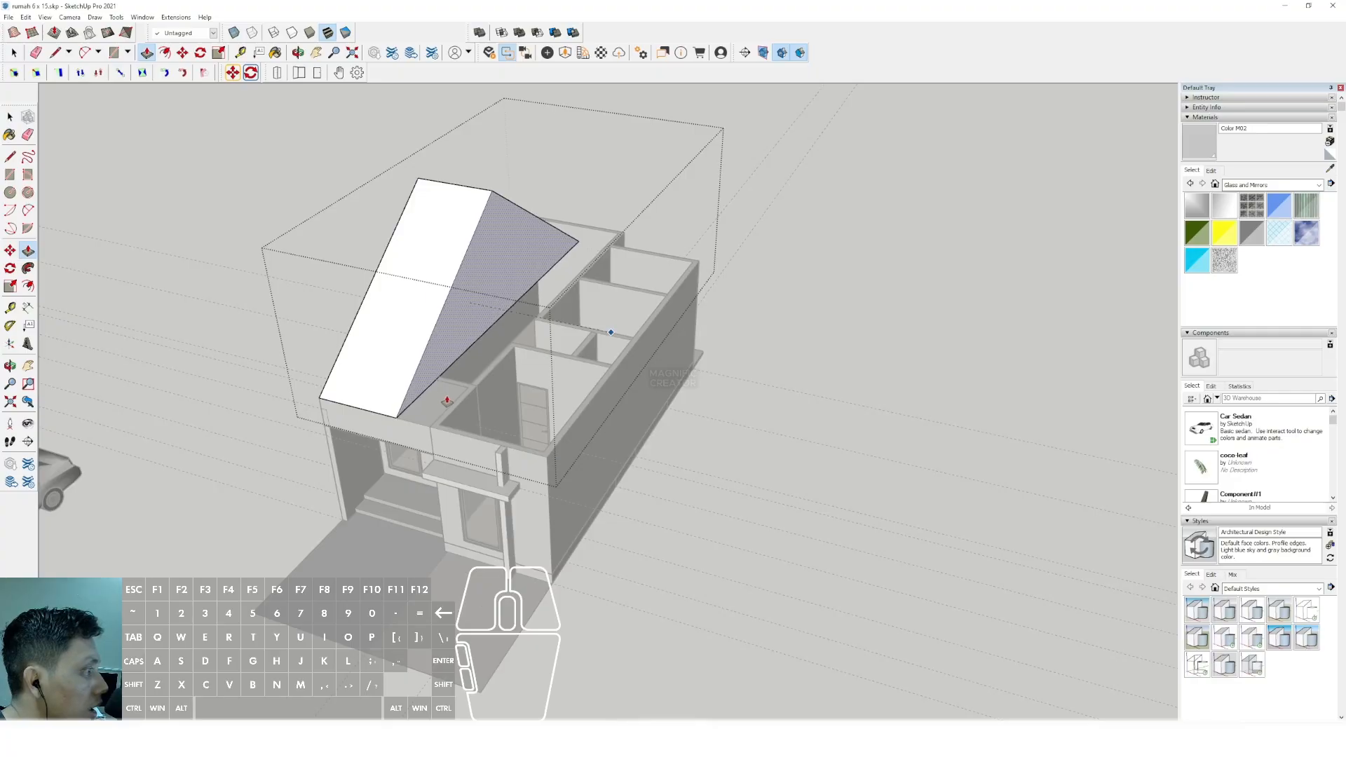
middle_drag(431, 399, 448, 412)
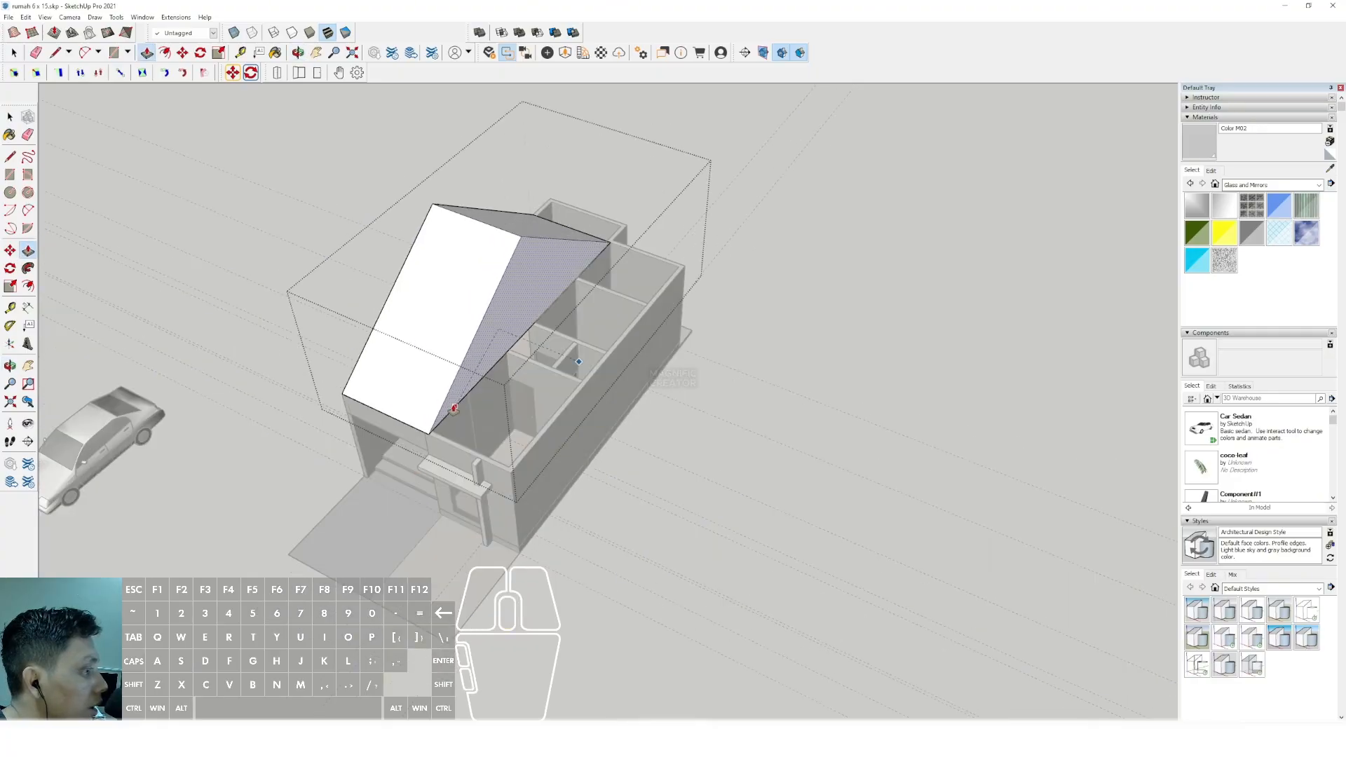
scroll(452, 411, up, 2)
click(453, 410)
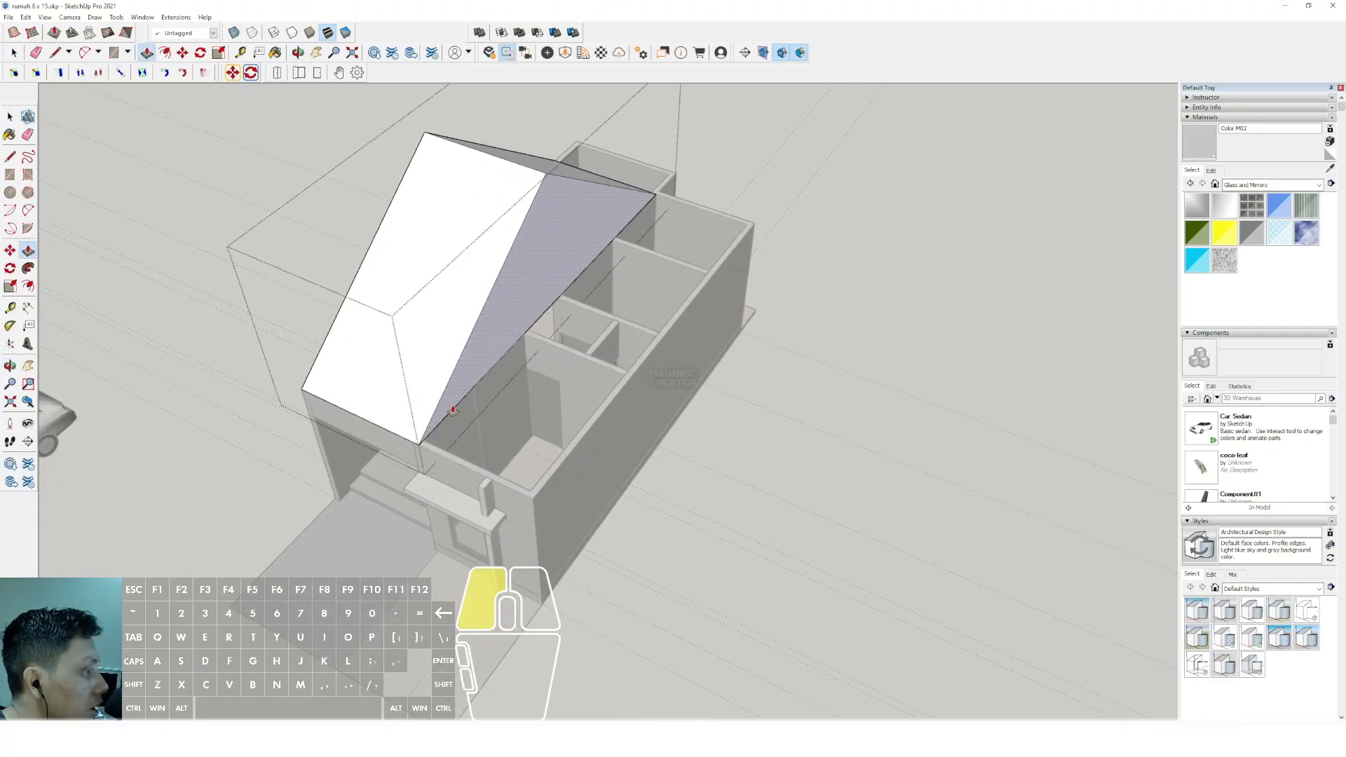
key(space)
scroll(561, 365, down, 2)
click(814, 263)
Raise the porch-side roof straight up above the top of the walls.
scroll(491, 329, down, 1)
shift+middle_drag(426, 349, 448, 411)
middle_drag(449, 410, 432, 336)
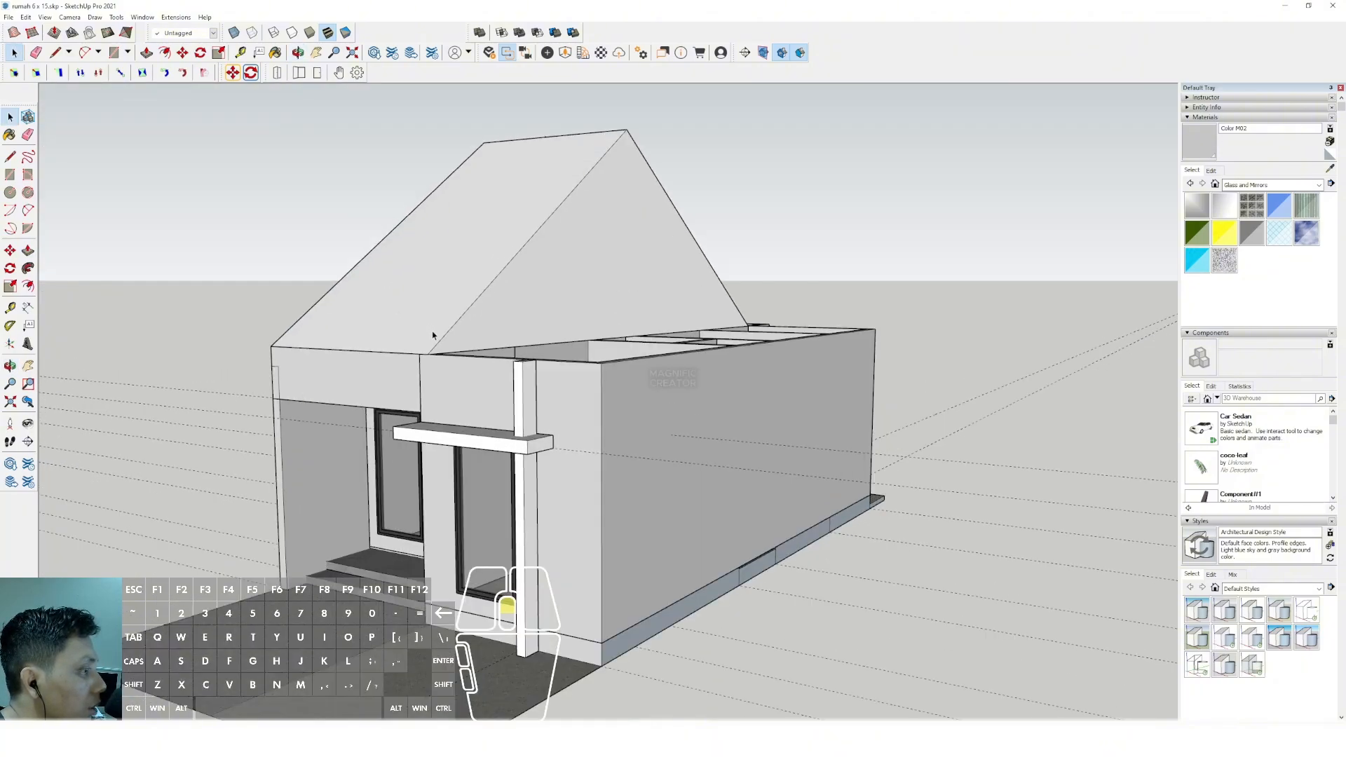
middle_drag(628, 128, 517, 331)
scroll(533, 339, up, 2)
scroll(533, 339, up, 1)
key(m)
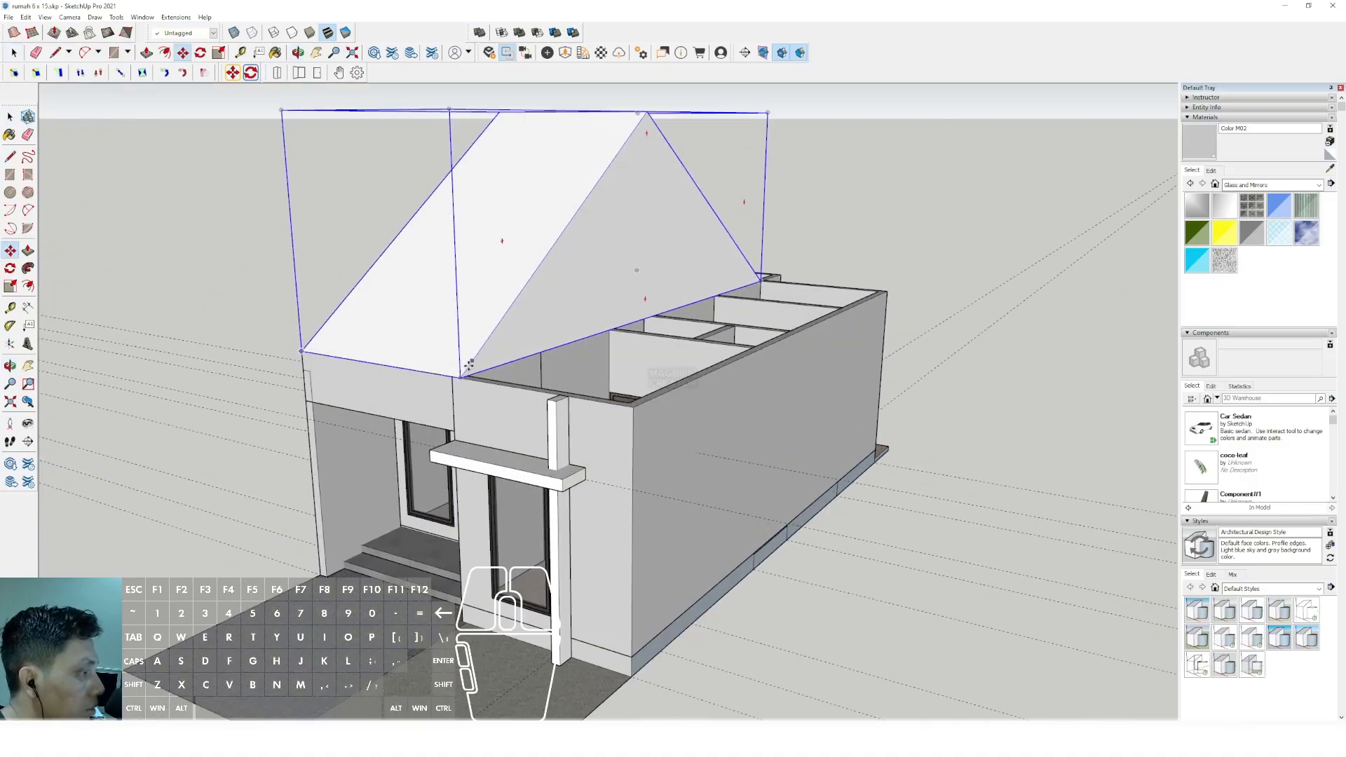
click(462, 374)
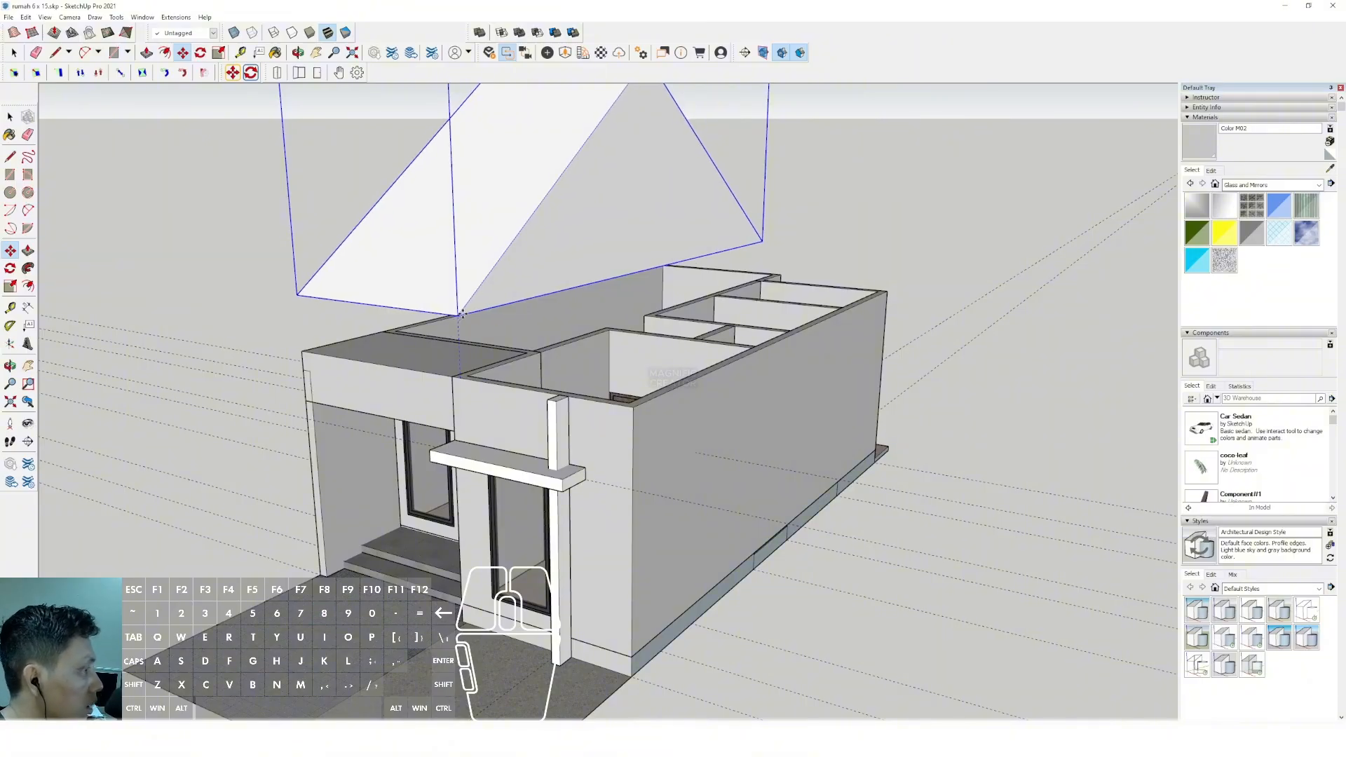
click(462, 313)
Pull the raised roof's underside down to the wall tops, forming a vertical band below the slopes.
key(space)
middle_drag(462, 312, 477, 216)
scroll(507, 240, up, 1)
triple_click(512, 266)
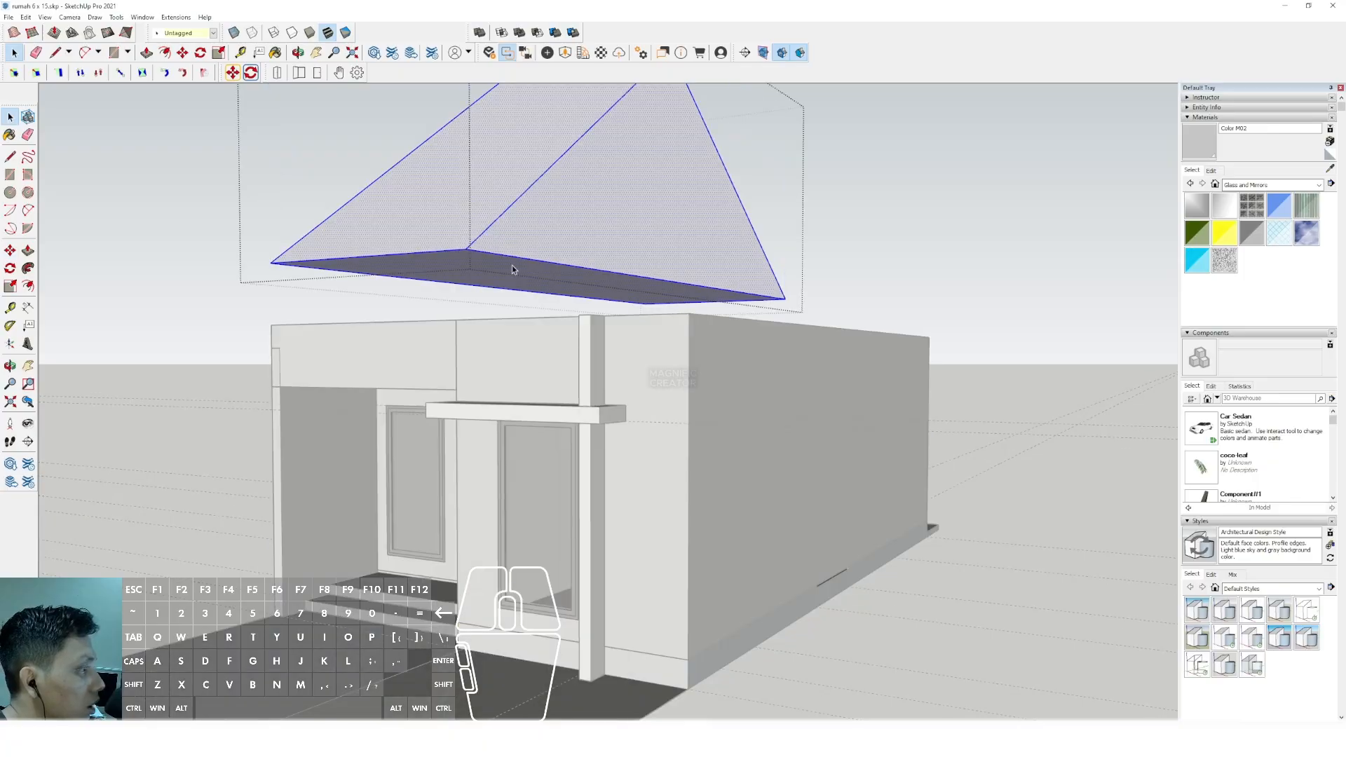
middle_drag(506, 263, 516, 361)
click(529, 349)
scroll(530, 349, down, 2)
key(space)
click(897, 203)
Copy the banded porch roof sideways so the copy sits directly beside it over the window side of the house.
scroll(519, 305, down, 3)
scroll(516, 362, up, 2)
click(514, 361)
key(m)
middle_drag(427, 366, 459, 370)
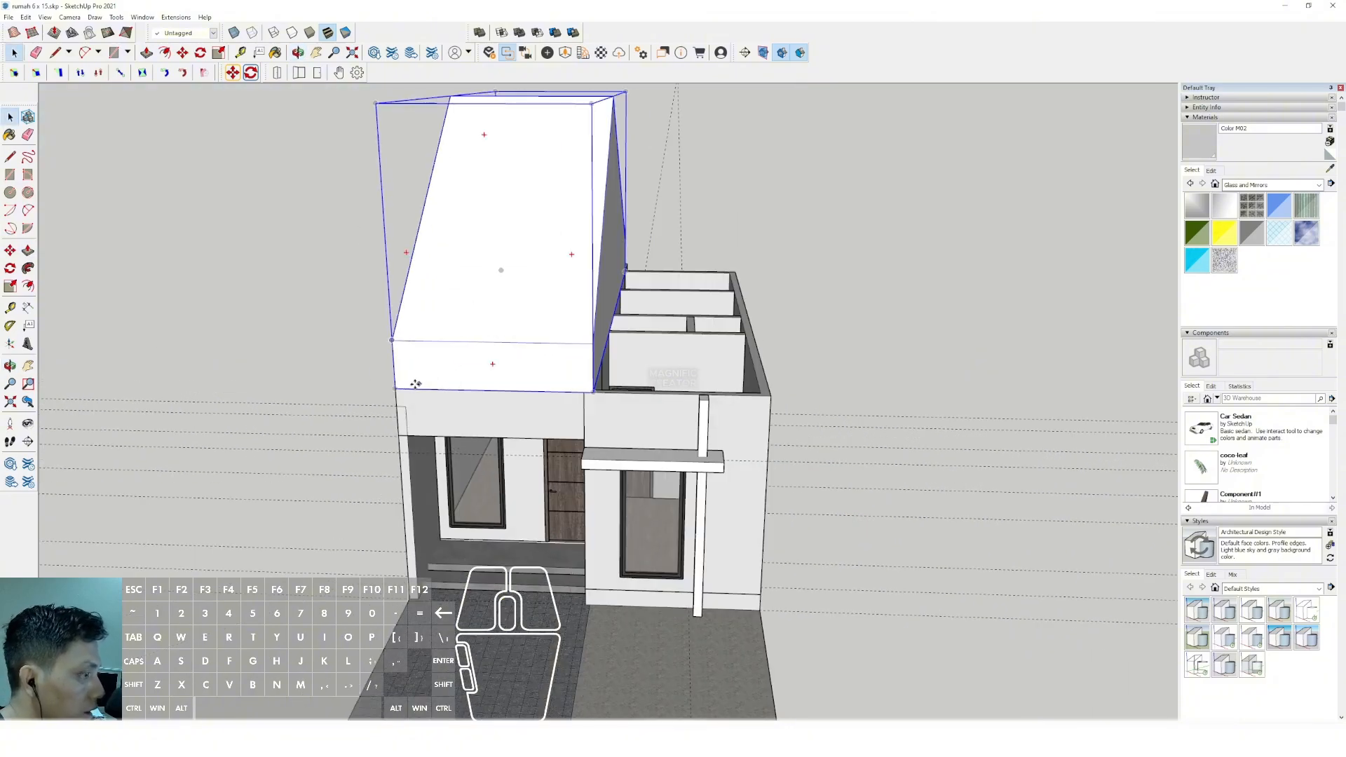
shift+click(593, 392)
key(space)
Lower the window-side roof copy along the vertical axis, below the level of the porch roof.
scroll(596, 382, down, 1)
middle_drag(524, 307, 680, 279)
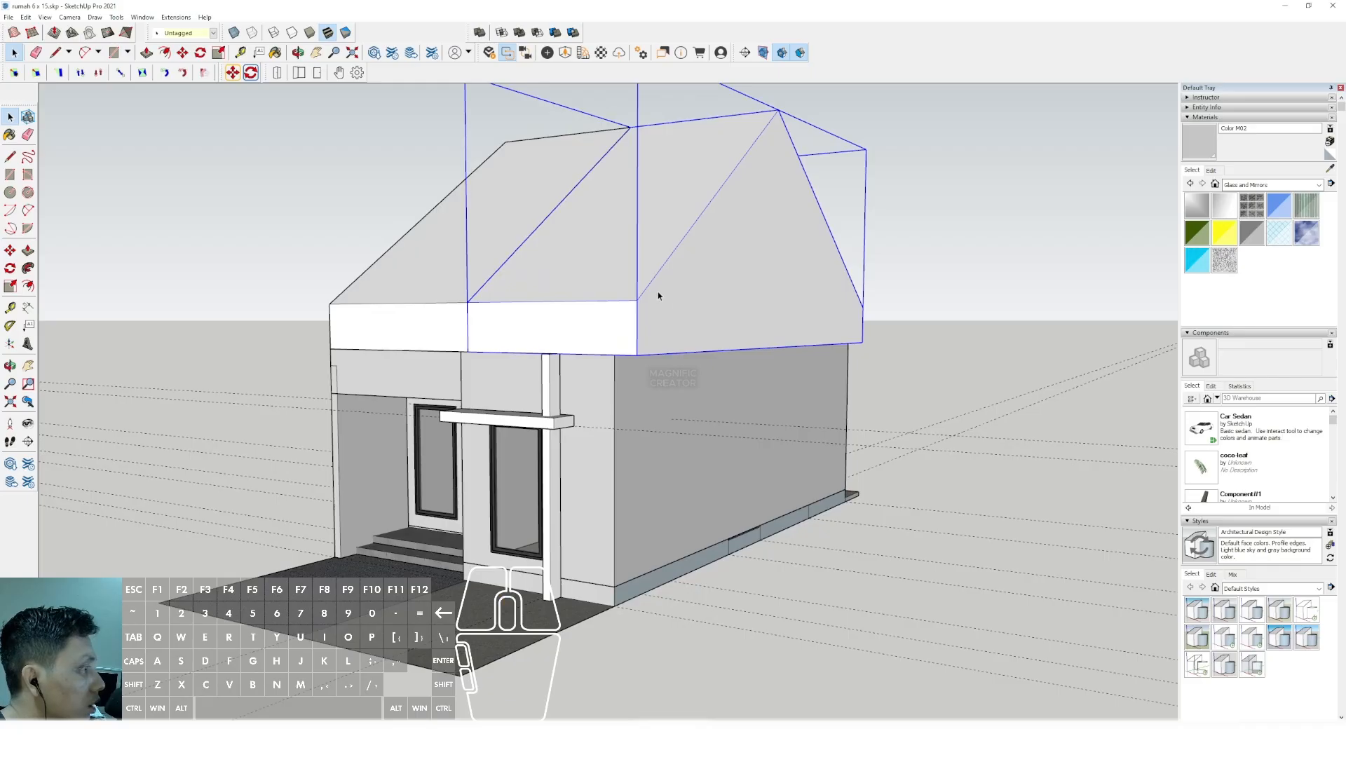
key(m)
click(673, 280)
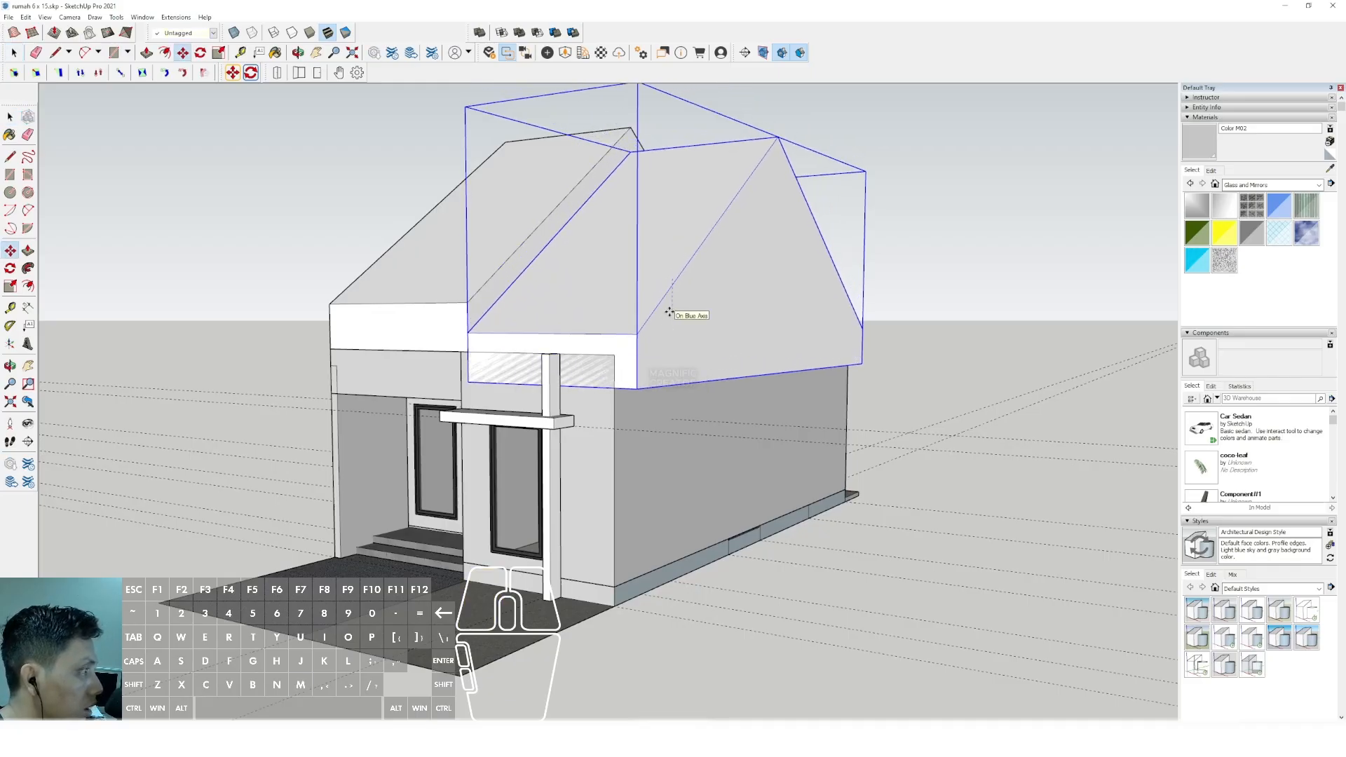
key(Return)
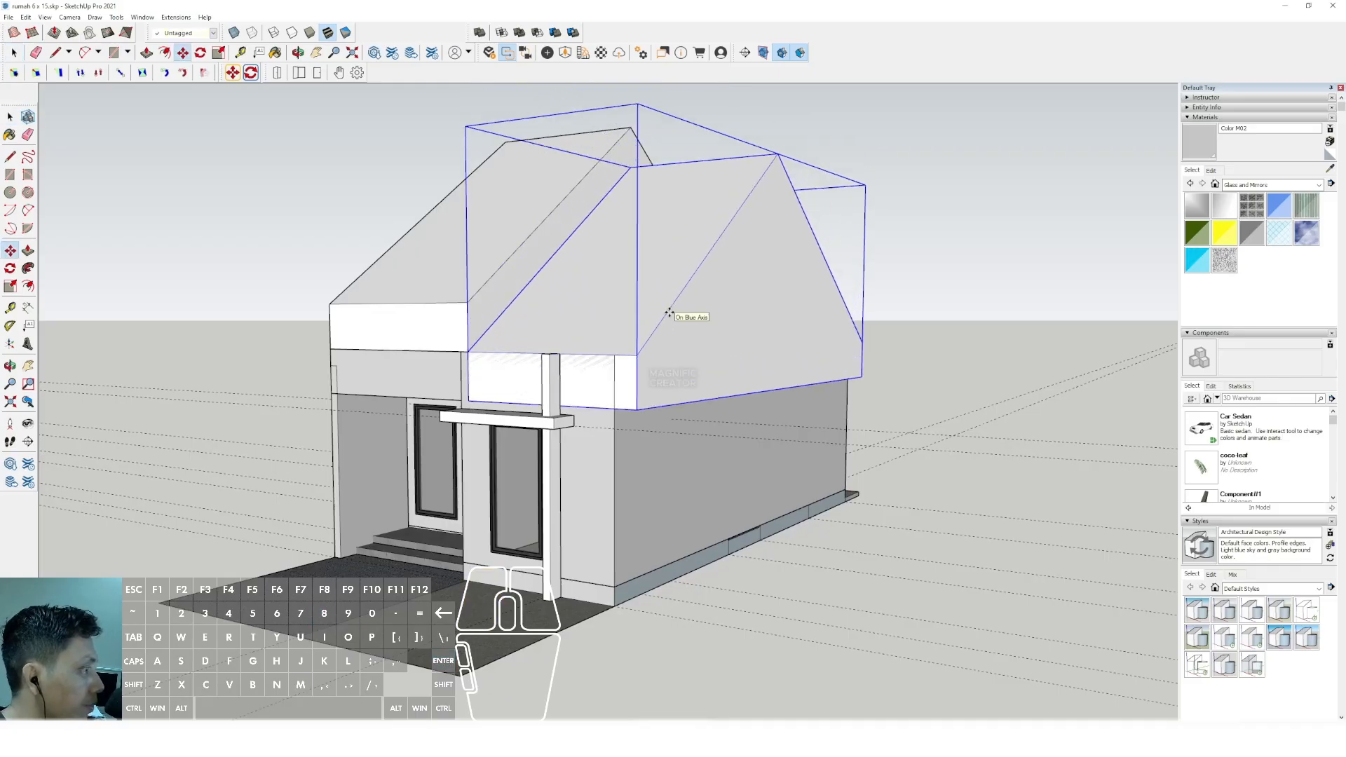
Push the underside of the window-side roof up to the eaves to remove its vertical band.
scroll(715, 291, down, 3)
middle_drag(715, 288, 645, 364)
scroll(573, 352, up, 2)
key(l)
click(824, 332)
key(space)
key(i)
click(675, 360)
key(v)
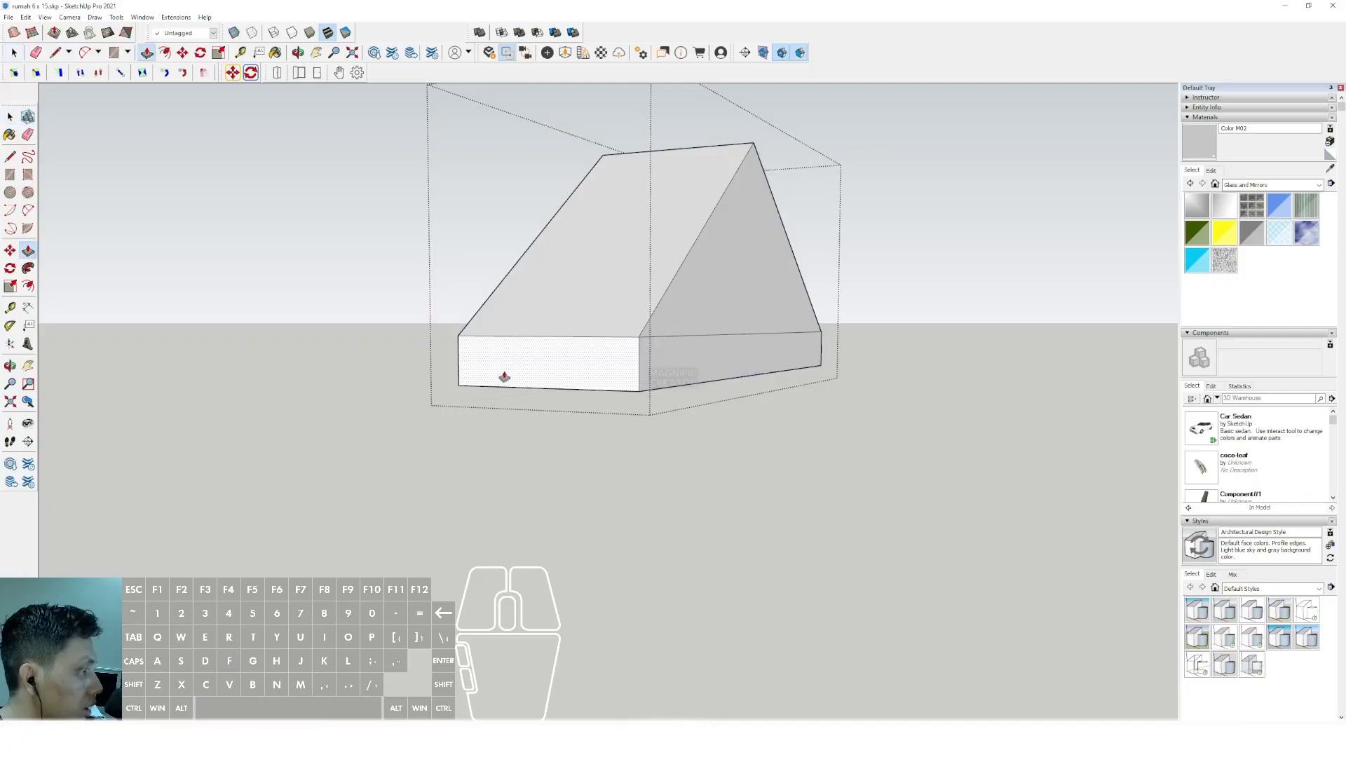
key(space)
click(676, 360)
key(v)
click(613, 364)
click(485, 358)
key(space)
scroll(487, 361, down, 1)
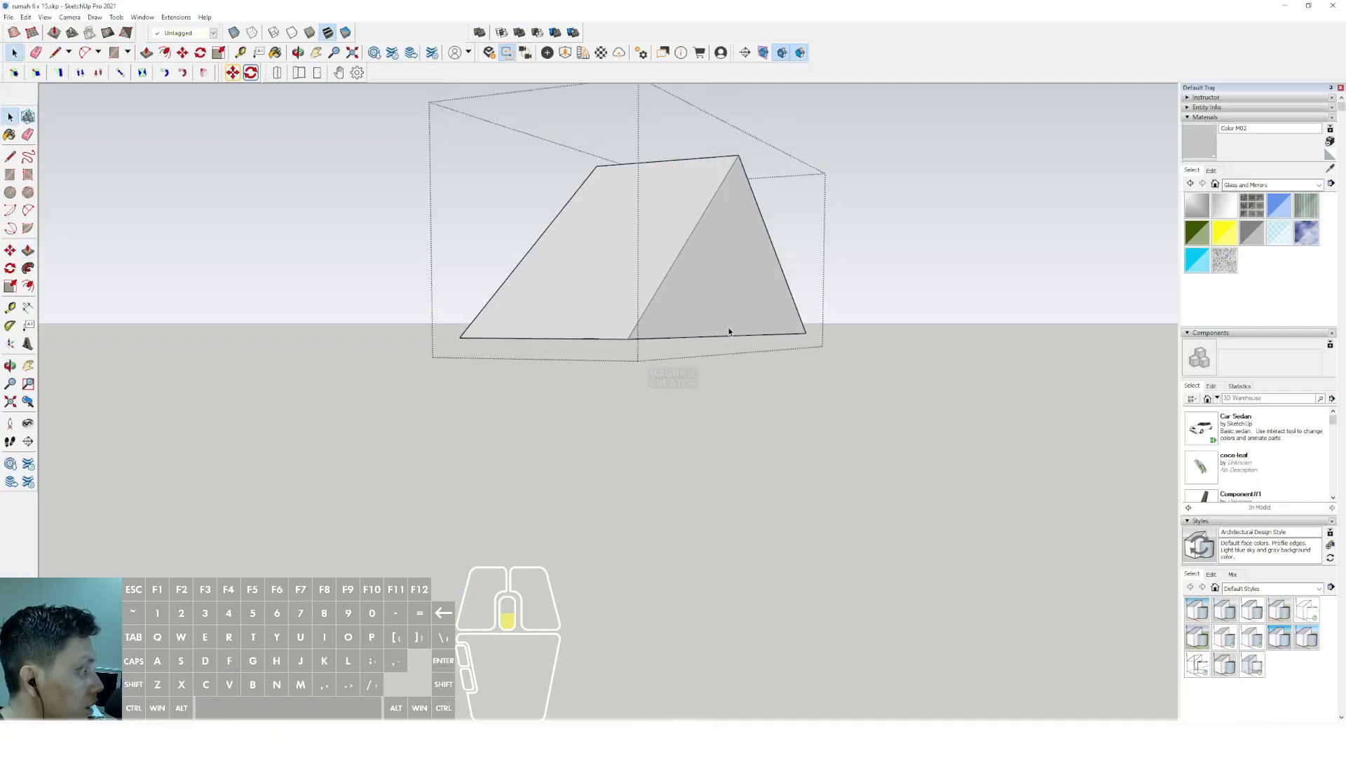
Push the outer gable face of the window-side roof inward to the inner edge of the side wall.
scroll(729, 333, down, 2)
key(i)
middle_drag(527, 325, 546, 364)
click(811, 309)
middle_drag(811, 309, 483, 319)
middle_drag(483, 319, 472, 384)
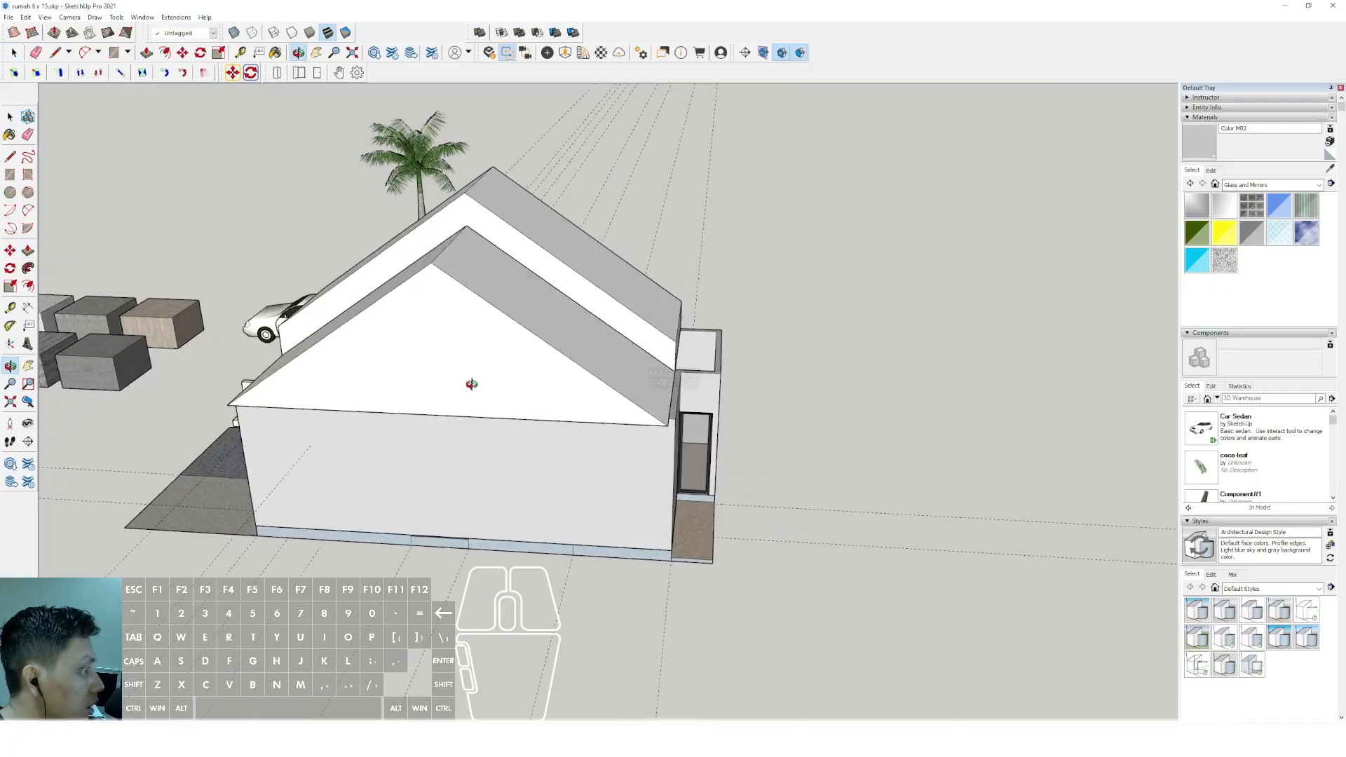
scroll(631, 384, up, 1)
middle_drag(631, 384, 418, 409)
scroll(466, 385, up, 1)
triple_click(465, 386)
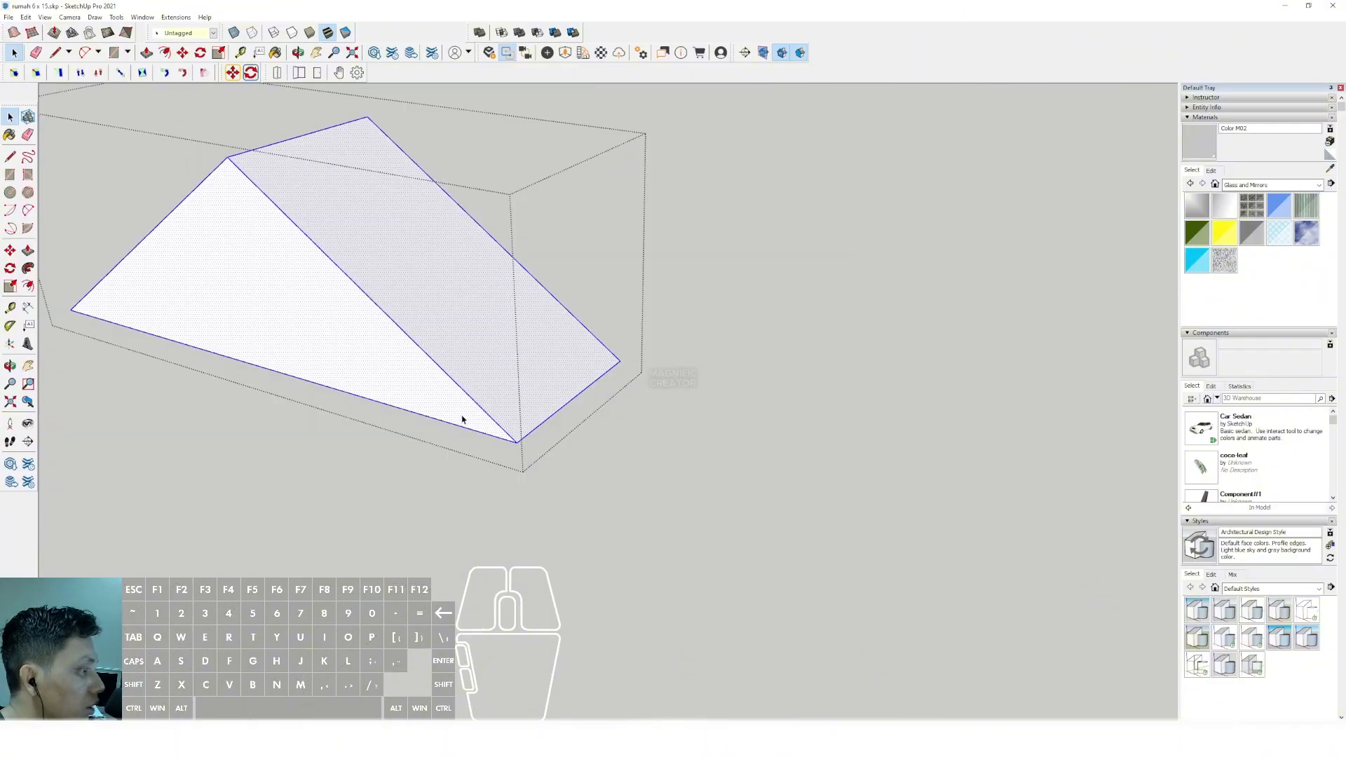
scroll(452, 396, up, 1)
key(i)
scroll(453, 400, up, 1)
click(452, 399)
key(p)
click(454, 381)
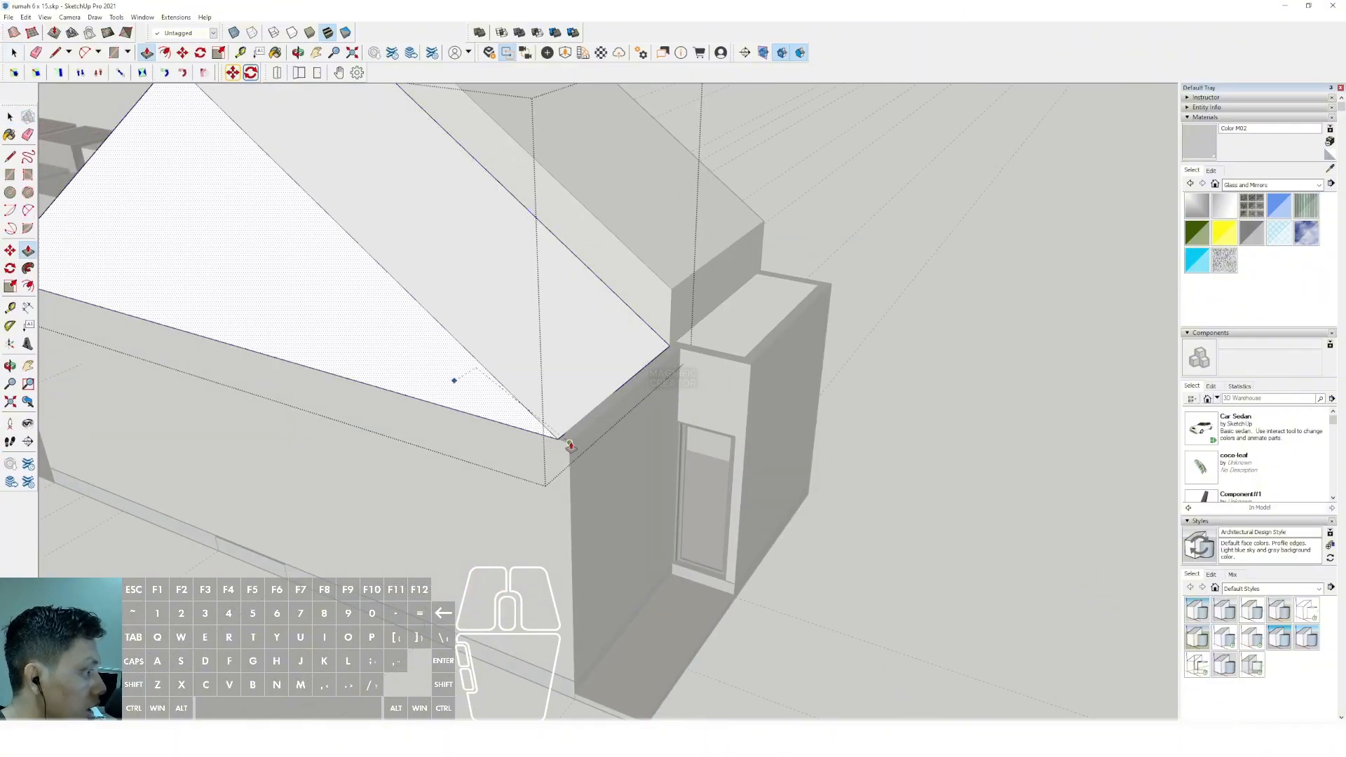
click(569, 445)
key(space)
scroll(568, 445, down, 2)
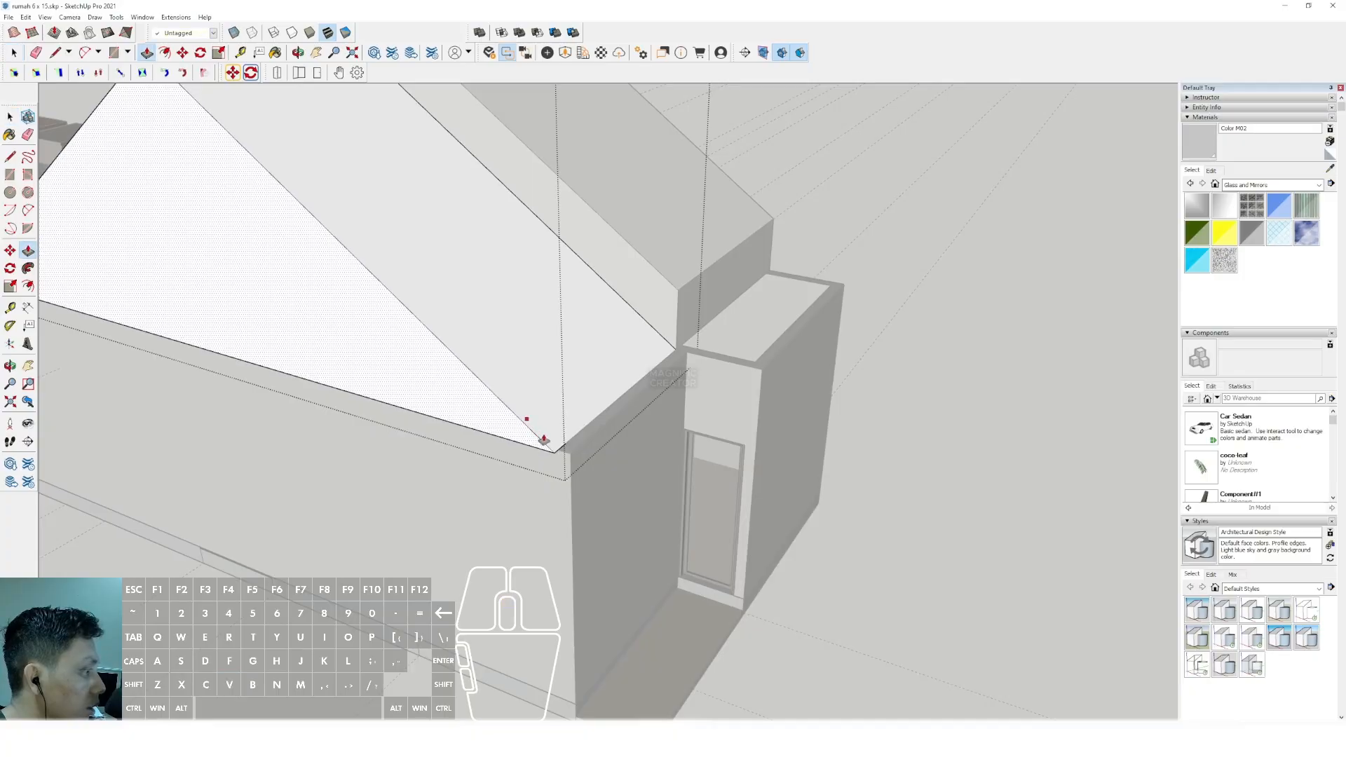
Push the outer gable face of the taller porch roof inward to the inner edge of its side wall.
scroll(557, 440, down, 5)
middle_drag(259, 398, 463, 316)
key(v)
click(468, 335)
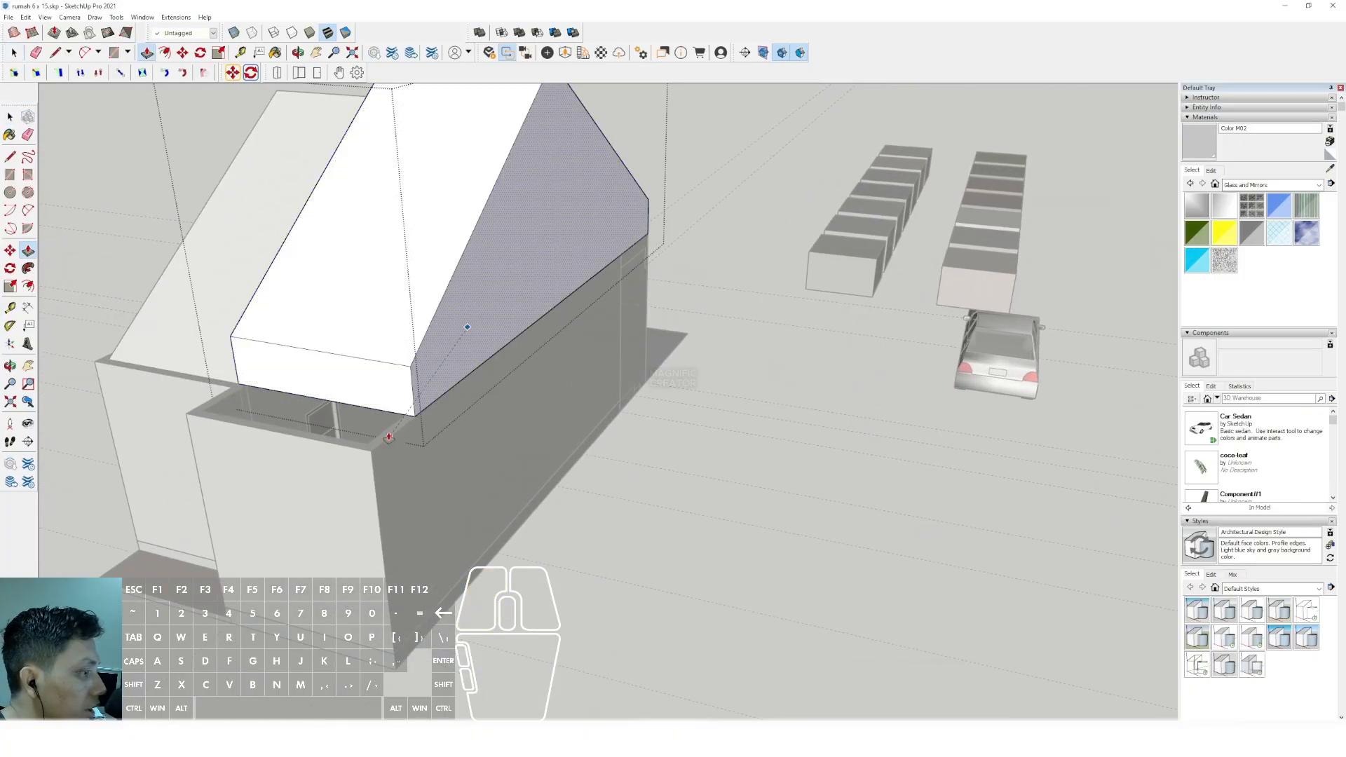
click(391, 425)
scroll(420, 419, down, 3)
key(space)
click(609, 202)
Copy the outer gable face of the window-side roof and paste it in place outside the roof group.
middle_drag(609, 202, 722, 270)
scroll(637, 318, up, 4)
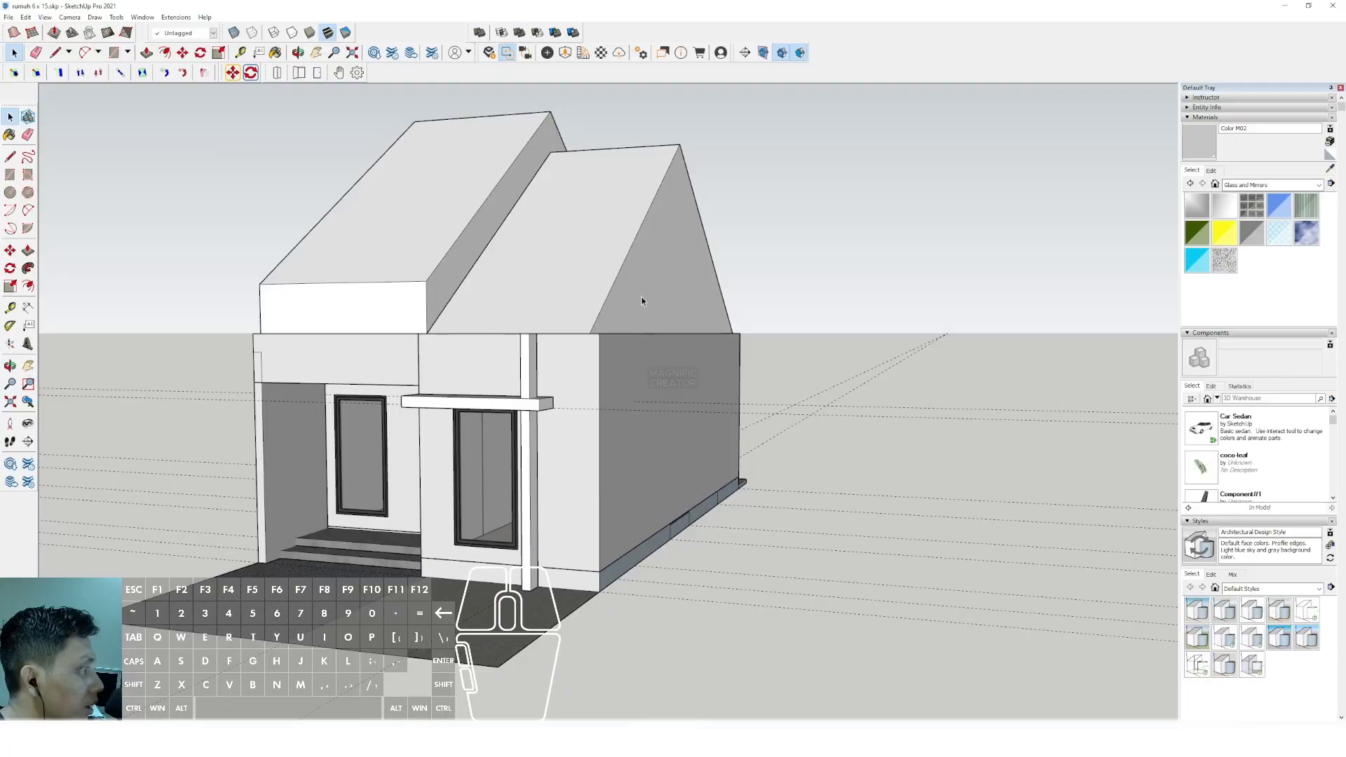
scroll(601, 323, up, 2)
shift+middle_drag(641, 297, 613, 346)
double_click(601, 323)
triple_click(605, 320)
scroll(624, 306, up, 2)
scroll(620, 337, down, 4)
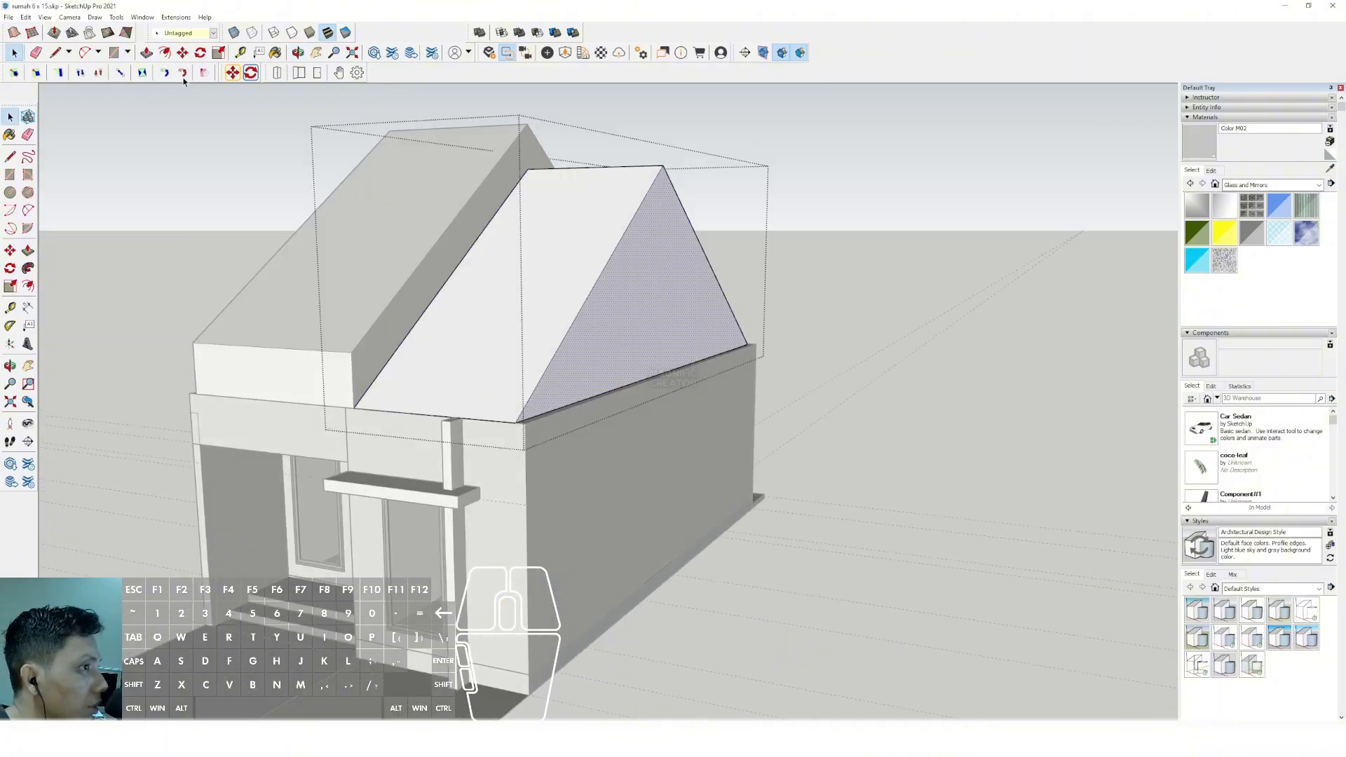
click(26, 17)
click(44, 67)
click(971, 234)
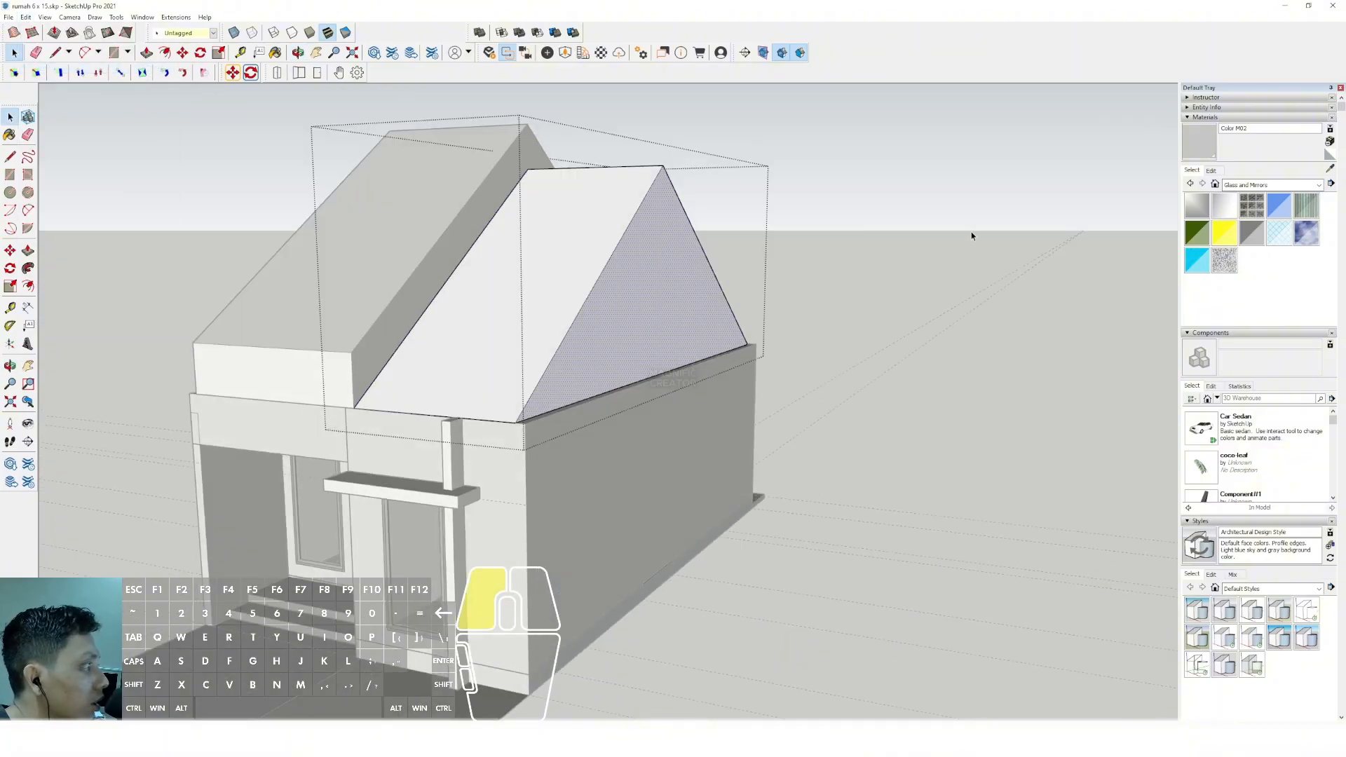
click(26, 17)
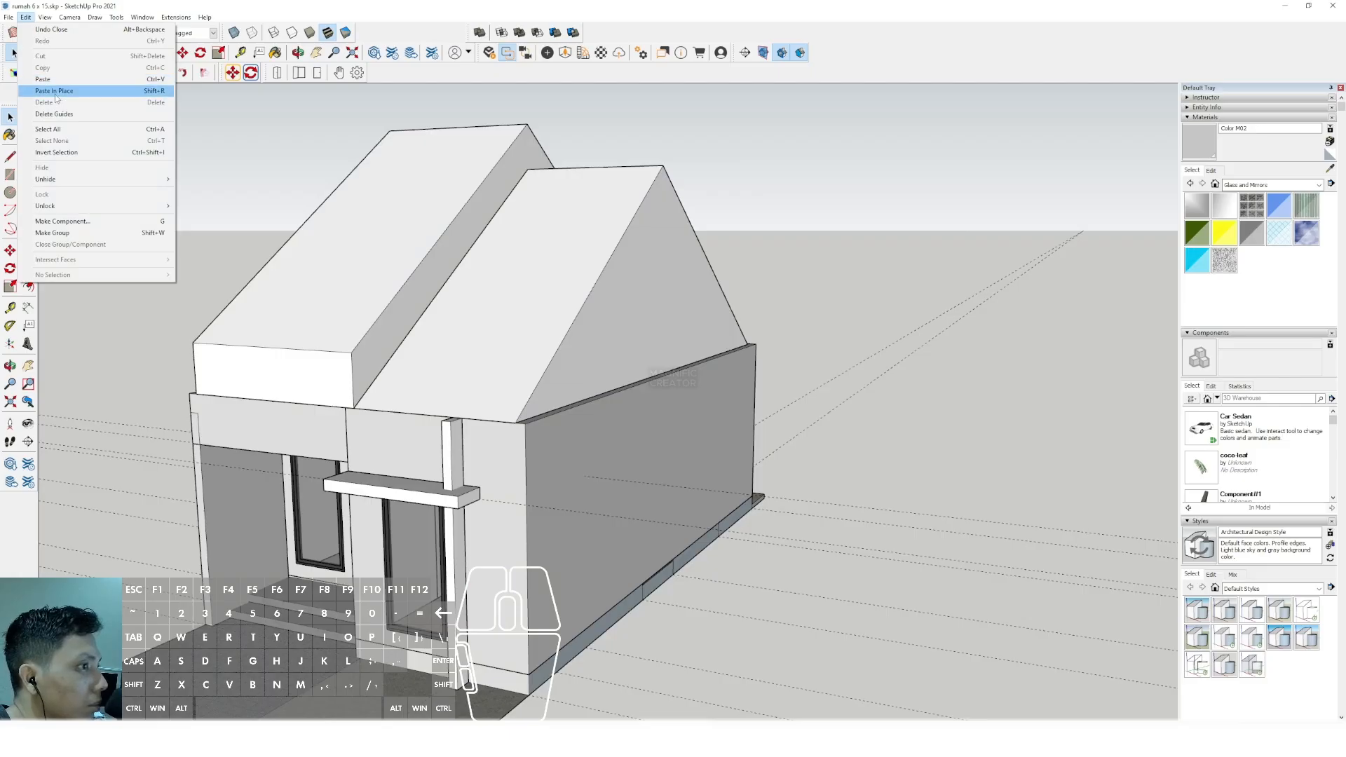
click(55, 91)
Extrude the pasted gable face outward by the side wall's thickness and make it a group.
scroll(647, 403, up, 6)
click(552, 400)
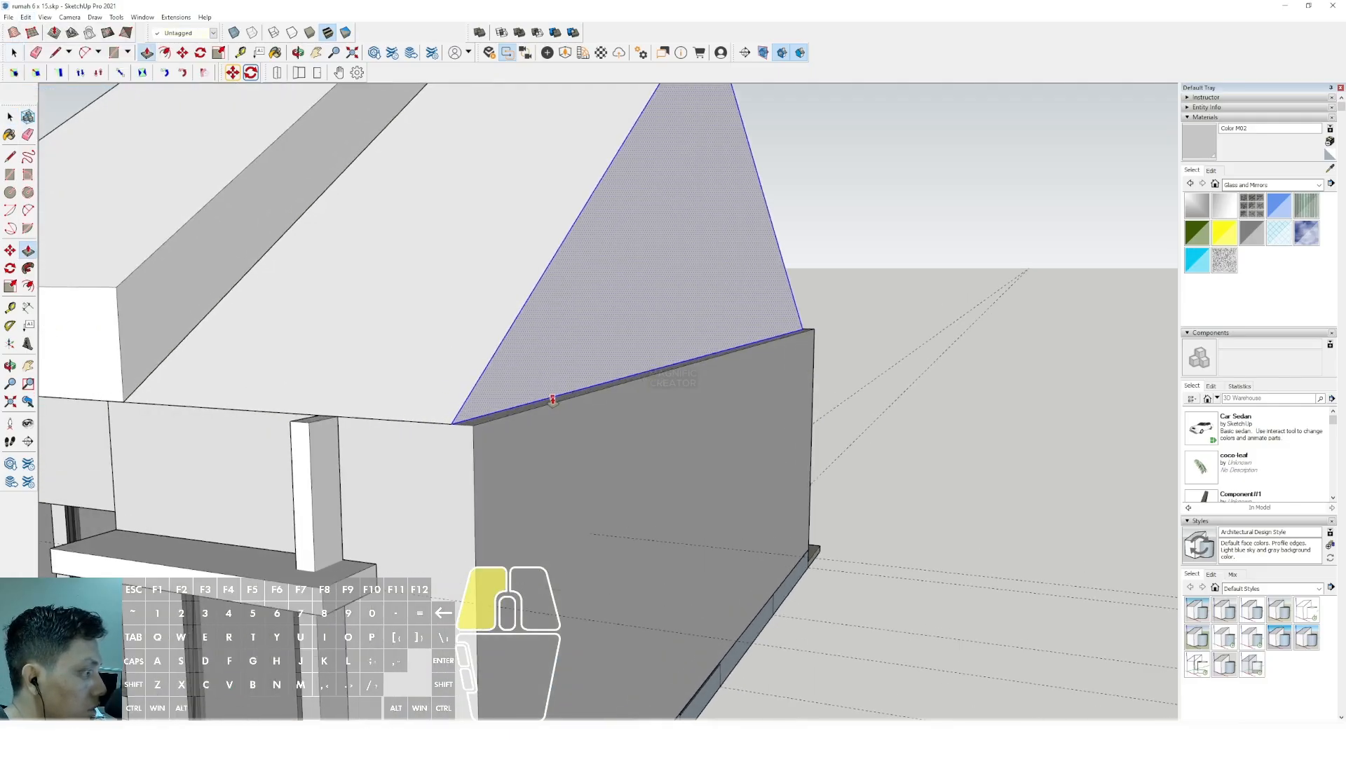
drag(553, 399, 560, 405)
scroll(504, 431, up, 1)
triple_click(550, 355)
right_click(550, 354)
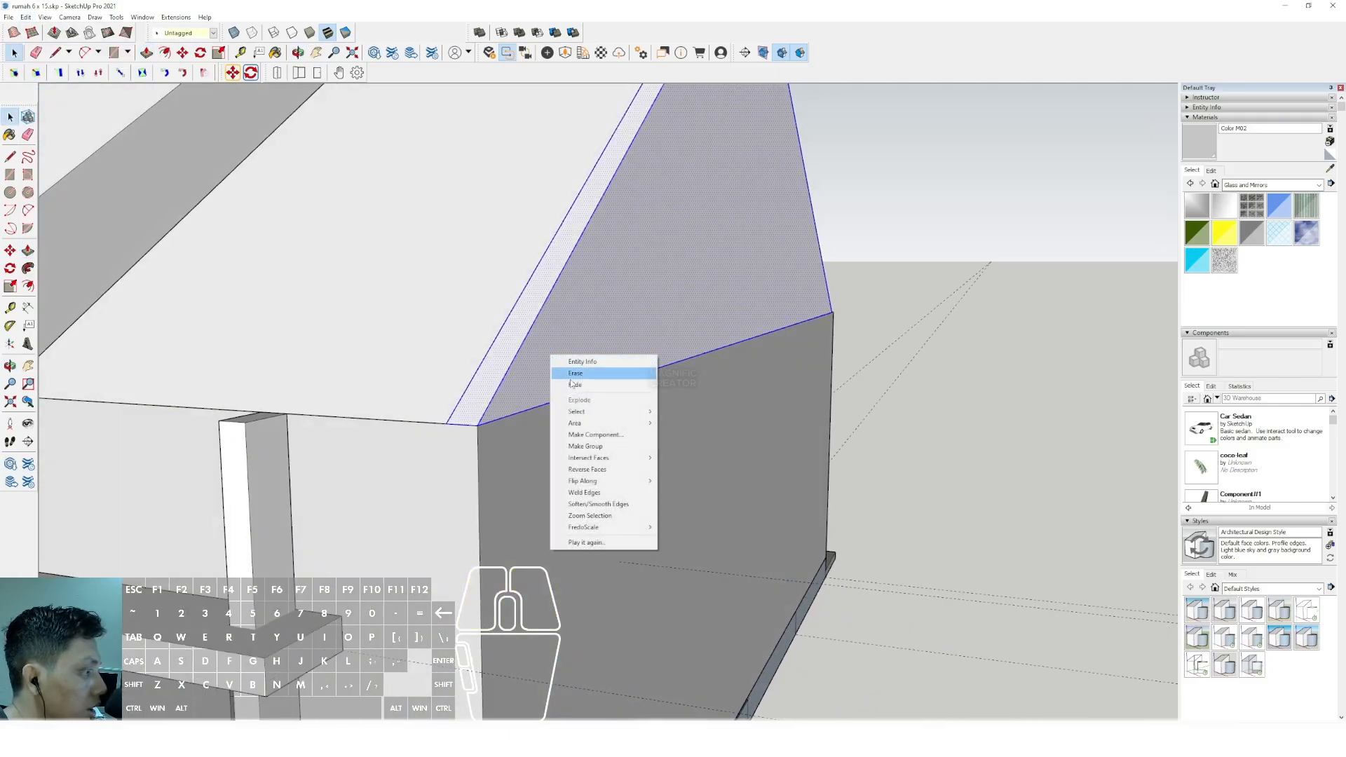
click(578, 446)
Move the window-side gable wall group slightly up so it rises above the roof slope.
middle_drag(555, 423, 549, 383)
click(588, 343)
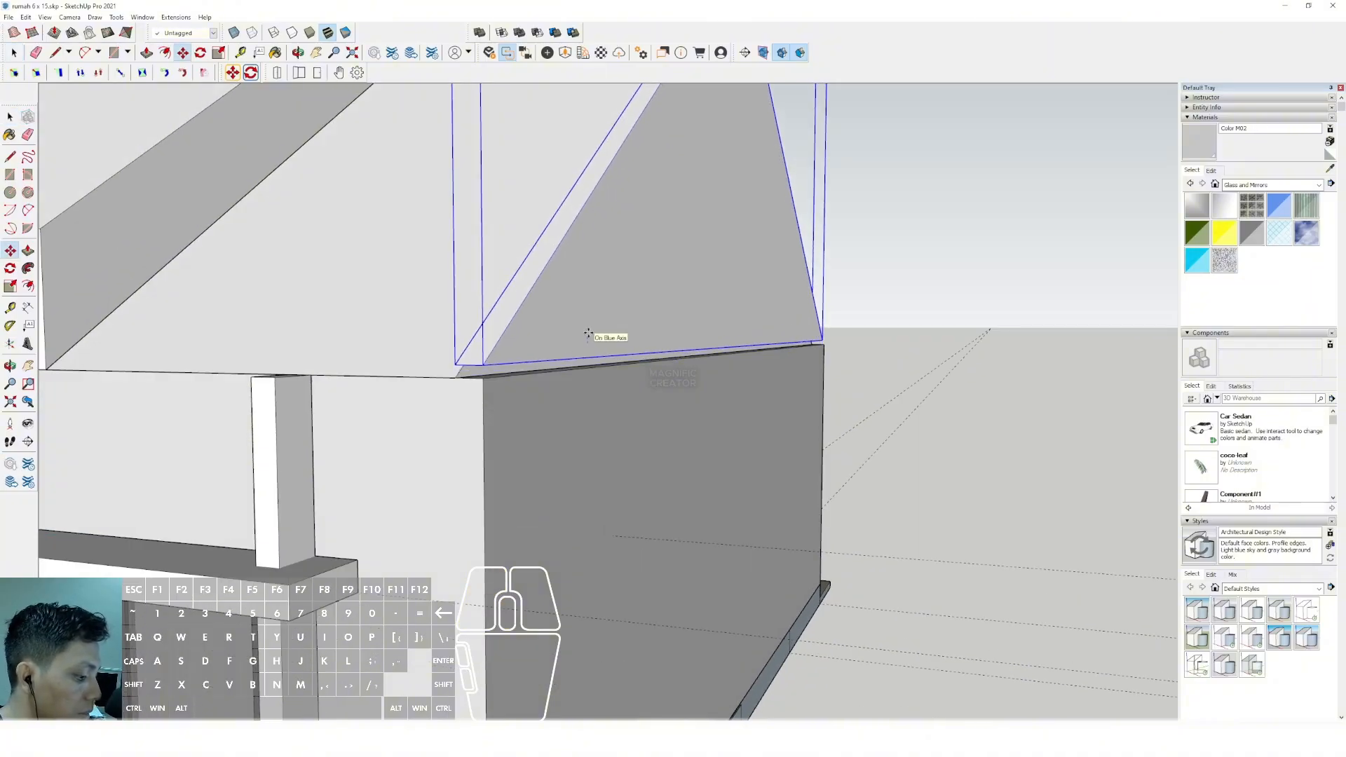
key(Return)
Pull the underside of the window-side gable wall down onto the top of the side wall.
key(space)
triple_click(578, 329)
drag(405, 291, 1007, 496)
key(p)
click(566, 343)
click(546, 373)
key(space)
click(892, 285)
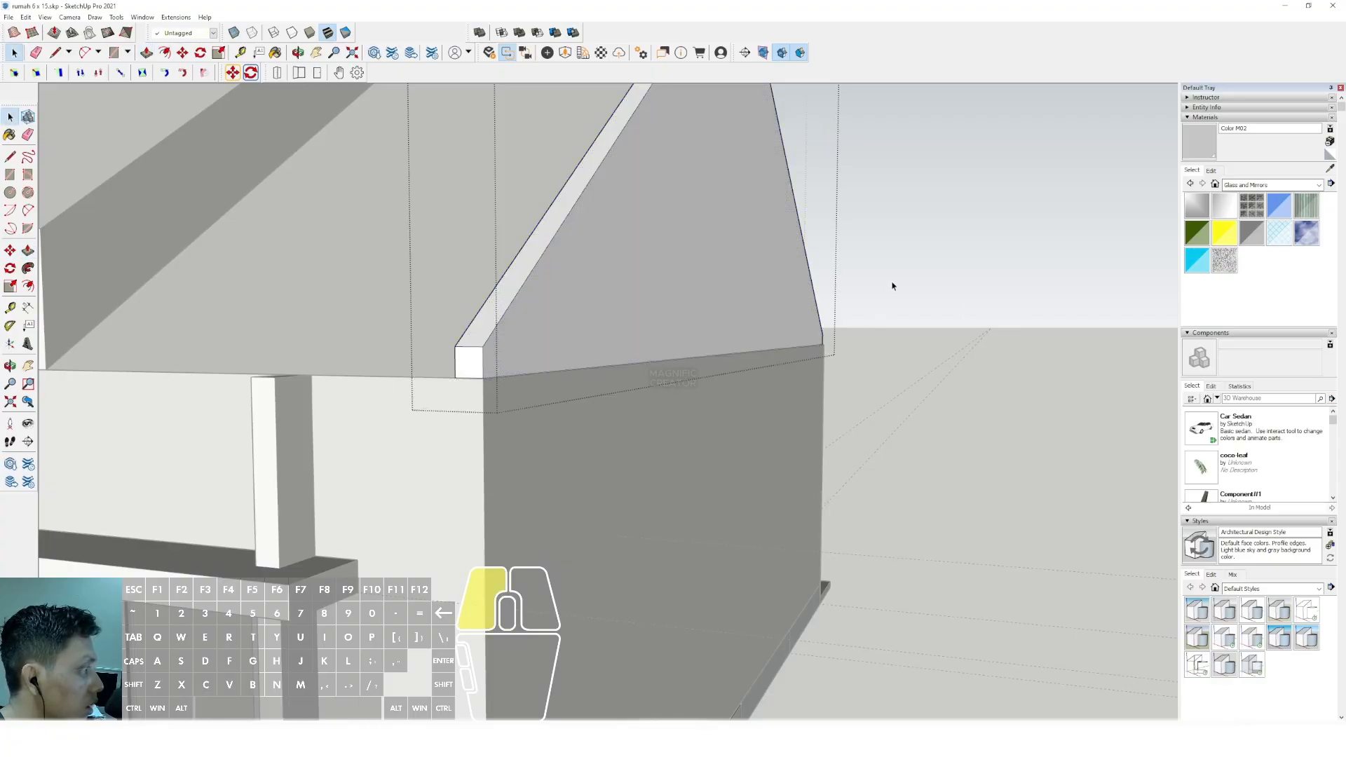
Copy the outer gable face of the taller porch roof and paste it in place outside the roof group.
scroll(625, 284, down, 4)
middle_drag(471, 326, 649, 343)
scroll(484, 335, up, 1)
triple_click(463, 335)
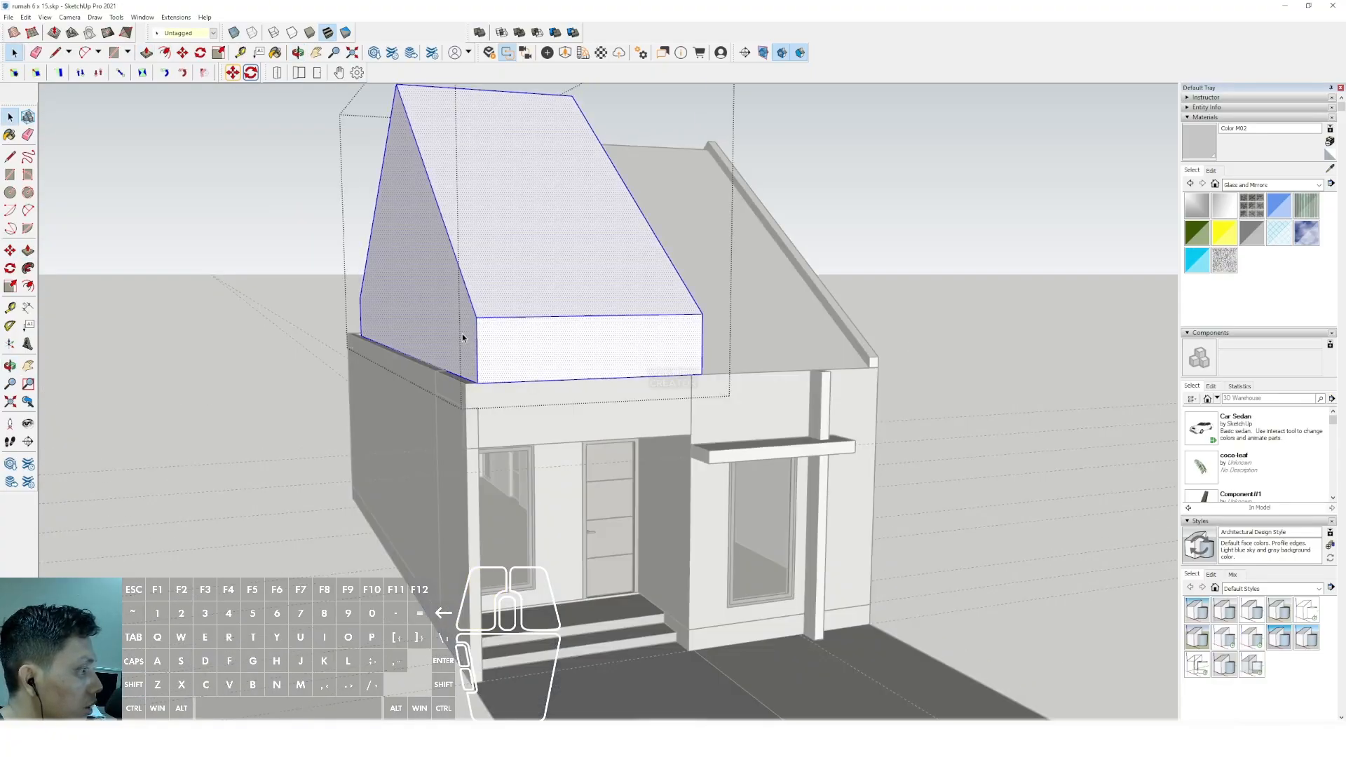
scroll(452, 319, up, 1)
shift+middle_drag(445, 308, 526, 382)
click(524, 380)
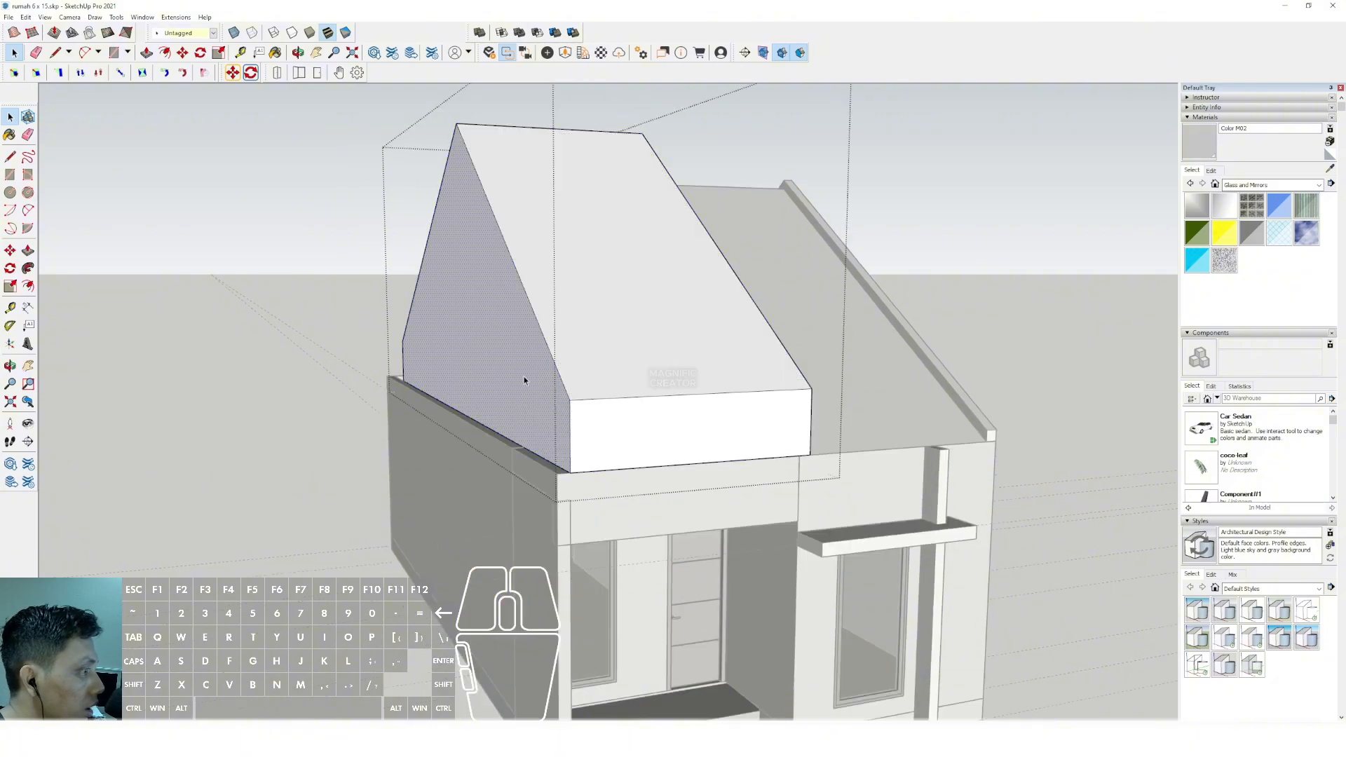
click(28, 18)
click(42, 68)
click(194, 272)
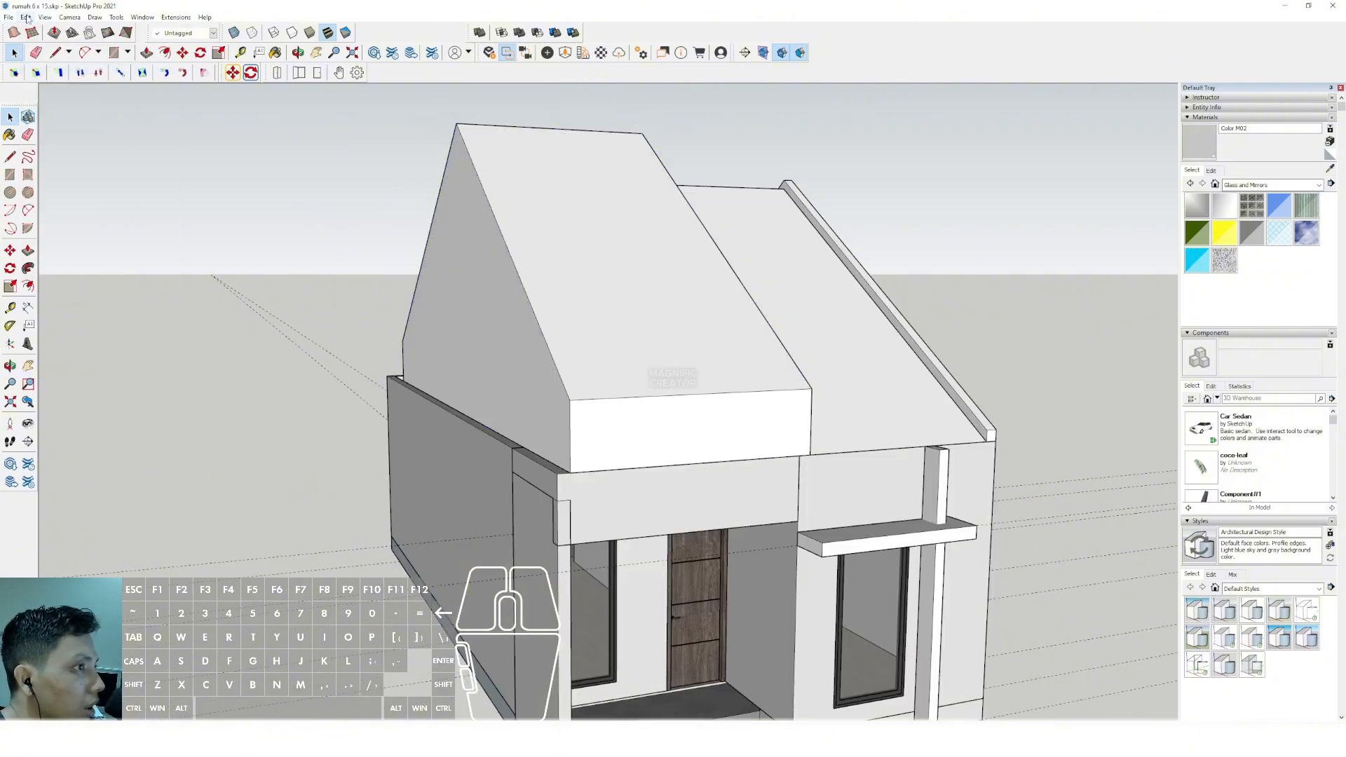
click(28, 17)
click(42, 90)
Extrude the pasted porch-side gable face outward to the side wall's outer edge and make it a group.
scroll(484, 389, up, 3)
key(p)
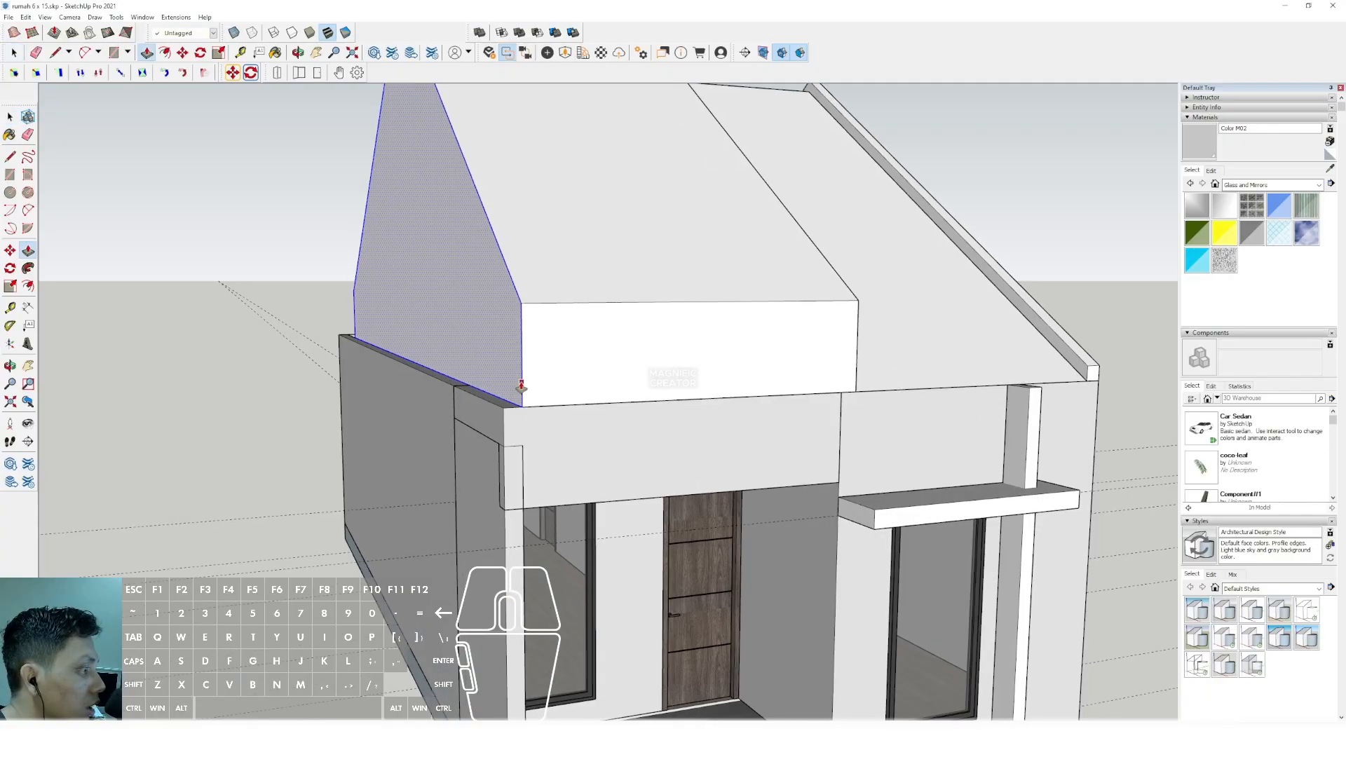
drag(521, 386, 517, 372)
key(space)
click(466, 331)
right_click(468, 329)
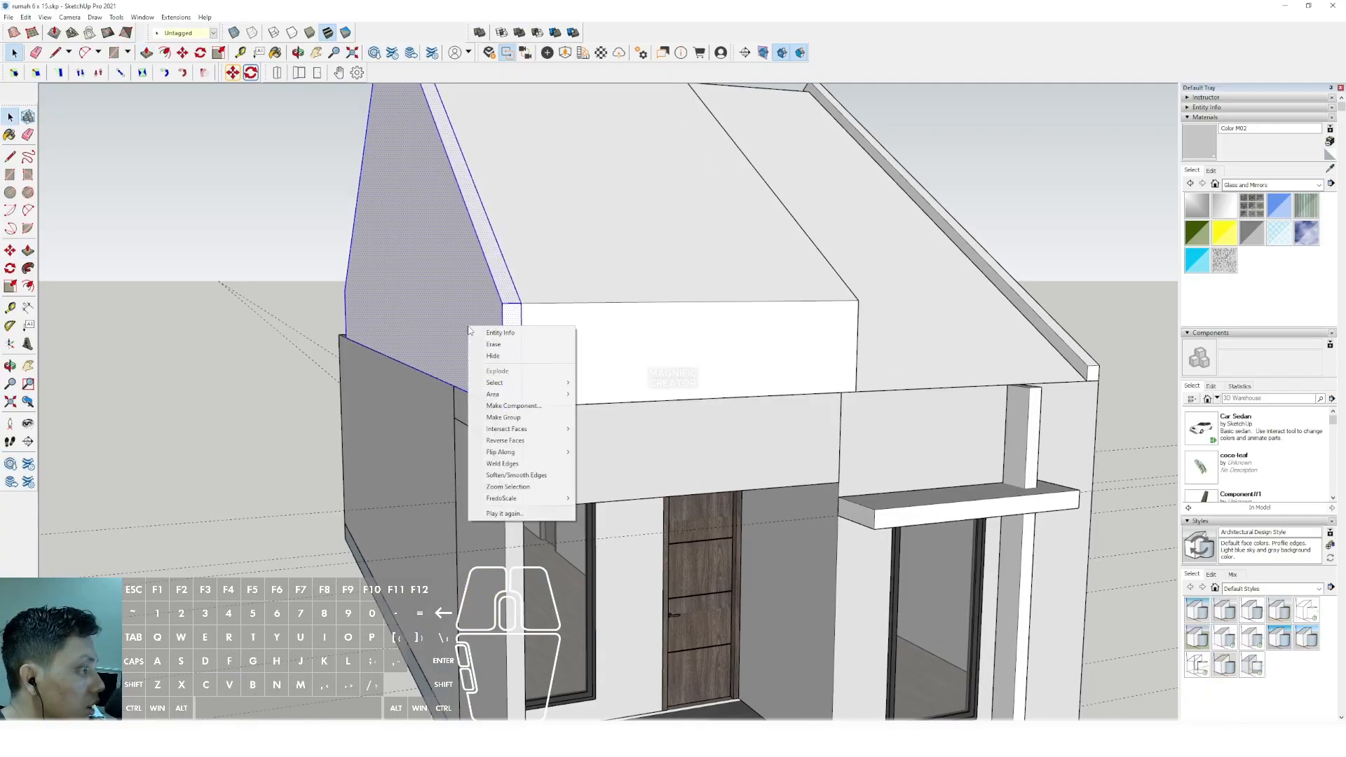
click(499, 418)
Move the porch-side gable wall group slightly up above the porch roof's slope.
key(m)
click(461, 289)
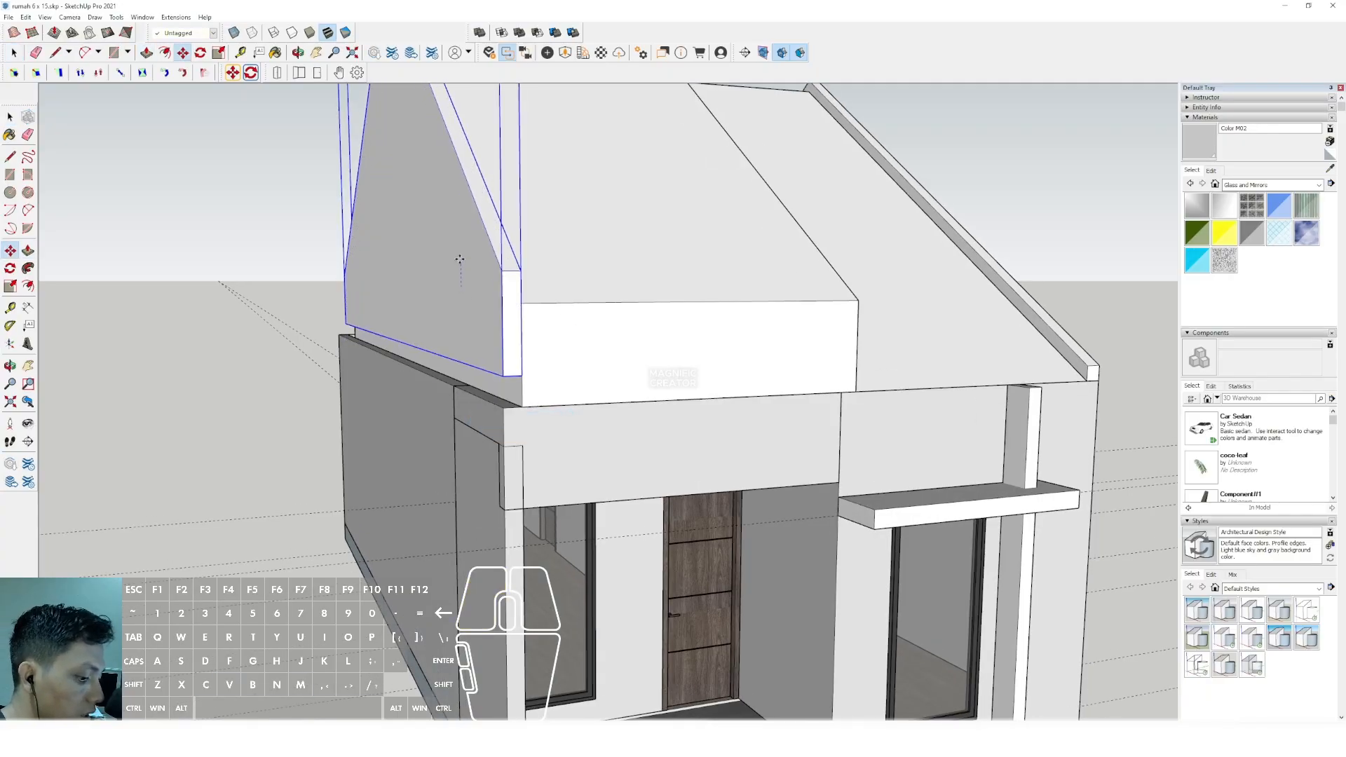
key(Escape)
Pull the underside of the porch-side gable wall down to the top of the side wall.
key(space)
triple_click(460, 308)
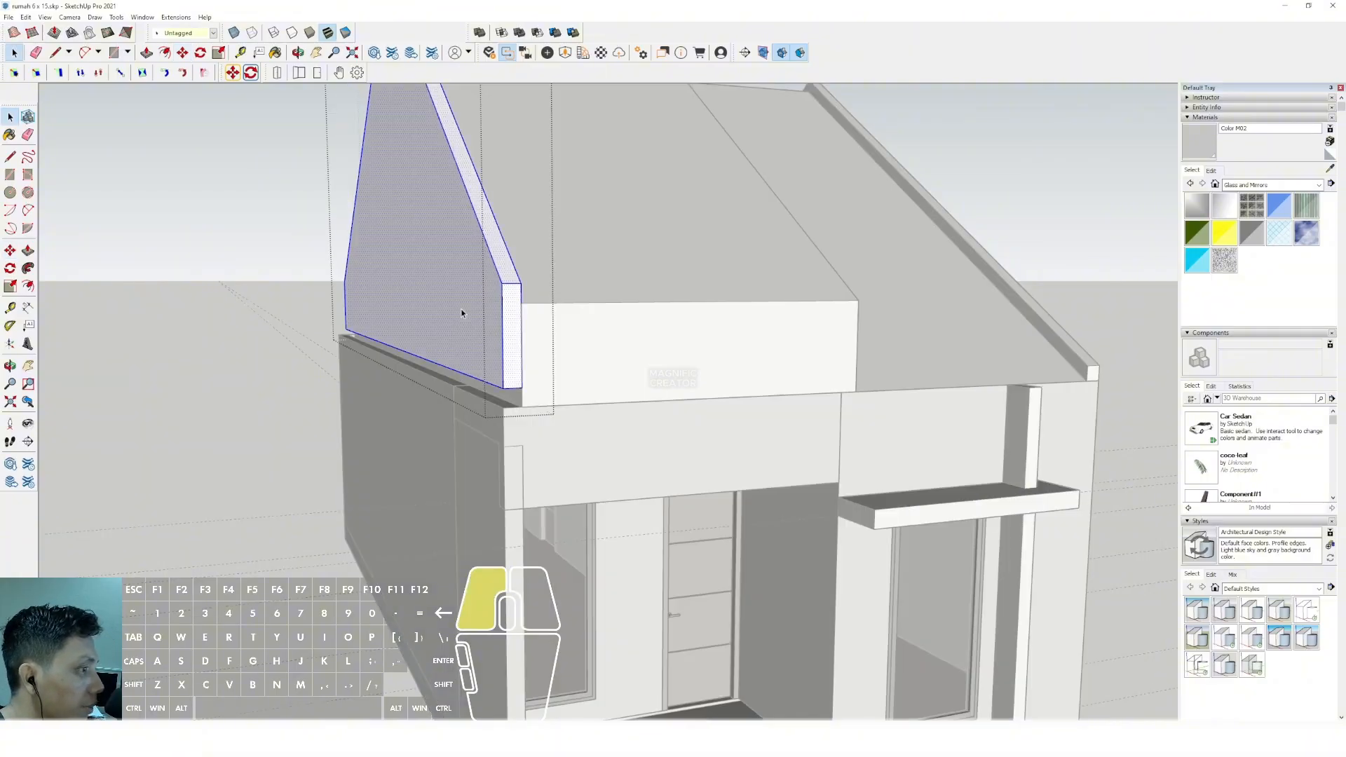
drag(309, 315, 603, 445)
click(522, 407)
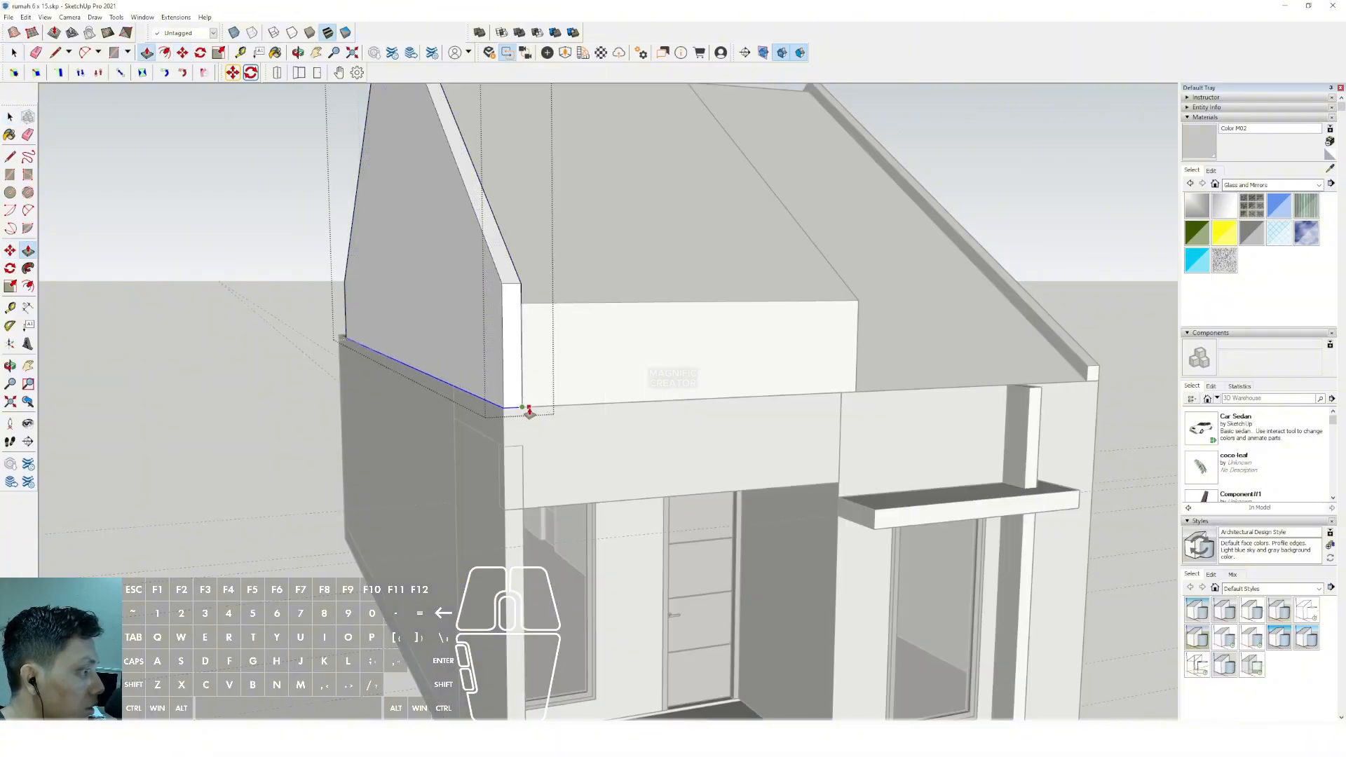
Pull the underside of the front wall band above the porch down to the level of the canopy's underside.
key(space)
scroll(456, 413, down, 3)
click(394, 415)
scroll(558, 345, down, 2)
middle_drag(659, 344, 664, 314)
scroll(630, 342, up, 2)
double_click(633, 306)
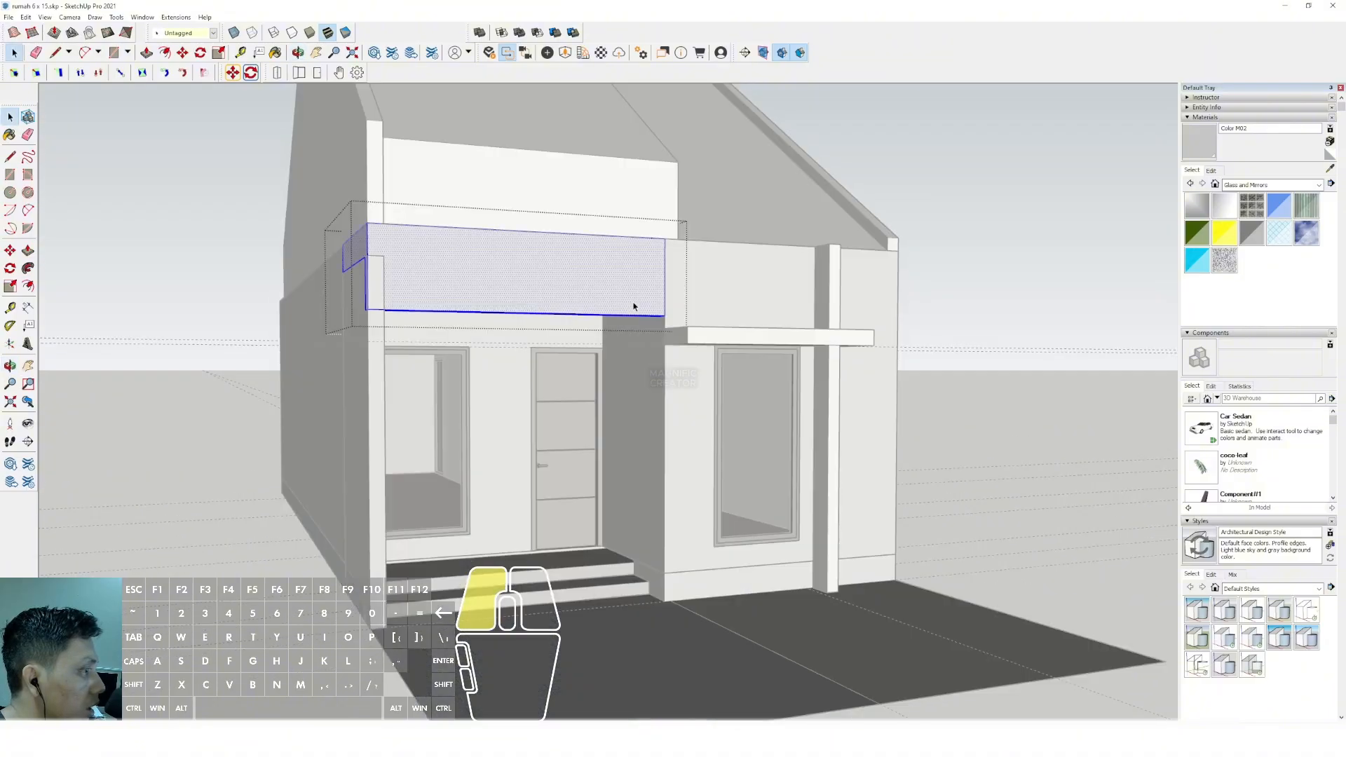
click(664, 317)
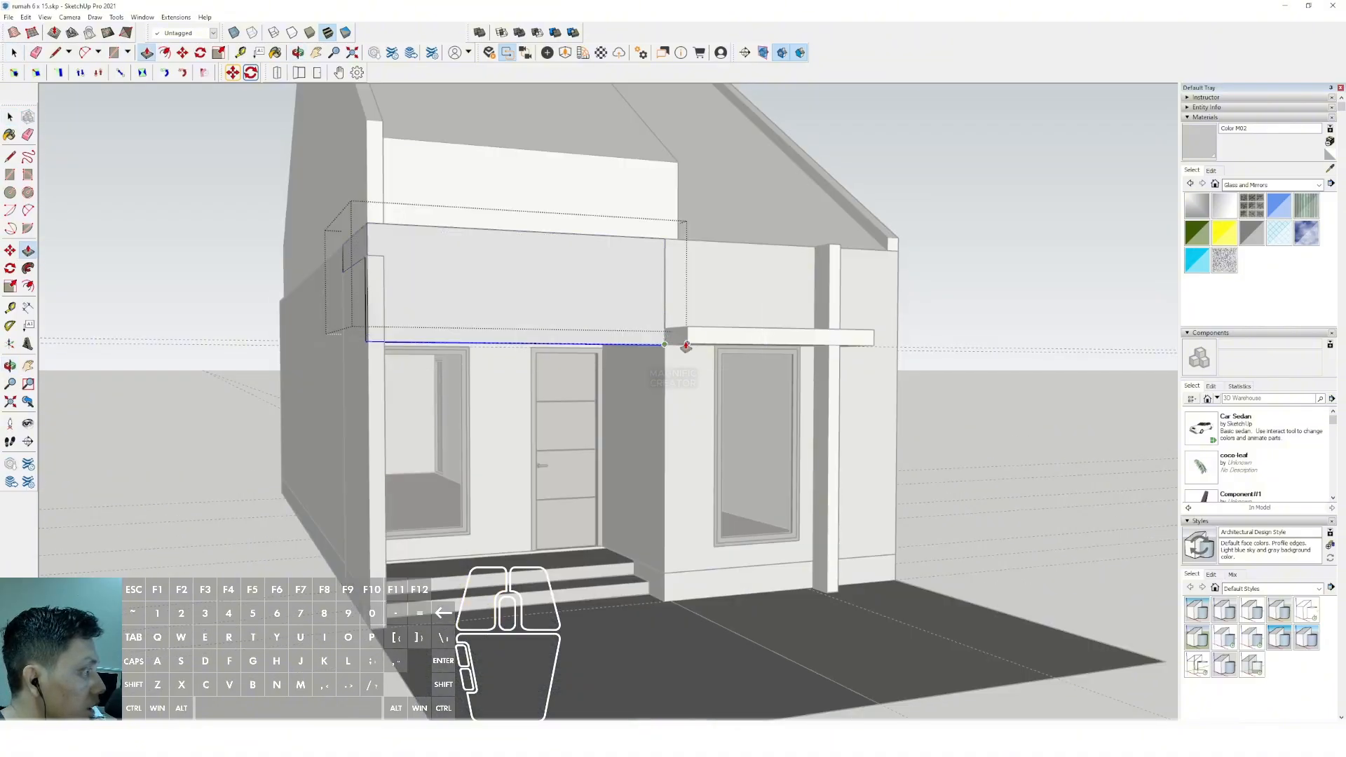
click(687, 344)
key(space)
scroll(686, 348, down, 2)
click(964, 288)
Extend the window canopy across the porch front to the outer edge of the side wall.
middle_drag(618, 334, 582, 333)
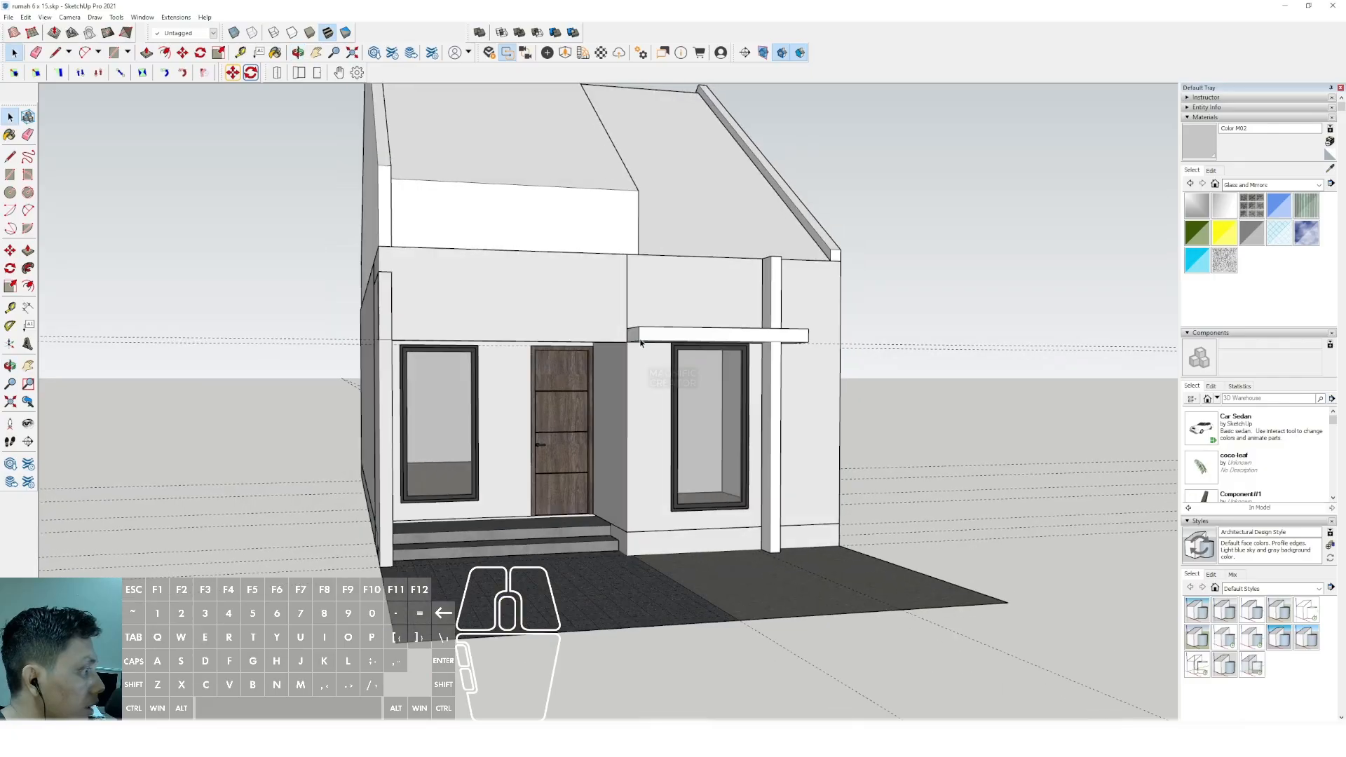
triple_click(646, 335)
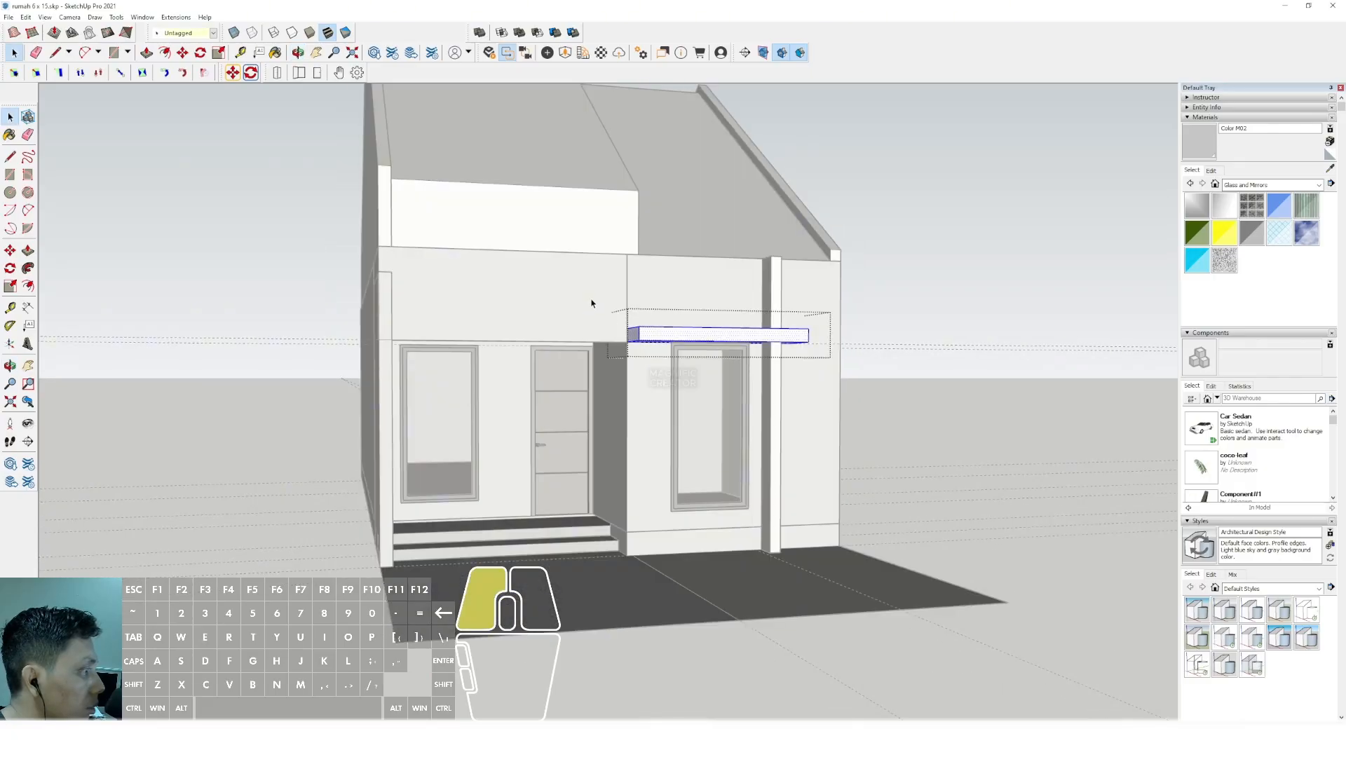
click(380, 348)
key(space)
middle_drag(403, 360, 271, 361)
click(237, 259)
Copy the end edge of the canopy's underside inward to mark out a column-wide strip at the porch side.
scroll(404, 440, up, 2)
shift+middle_drag(466, 422, 547, 385)
scroll(355, 364, up, 1)
middle_drag(336, 367, 377, 349)
scroll(397, 263, up, 3)
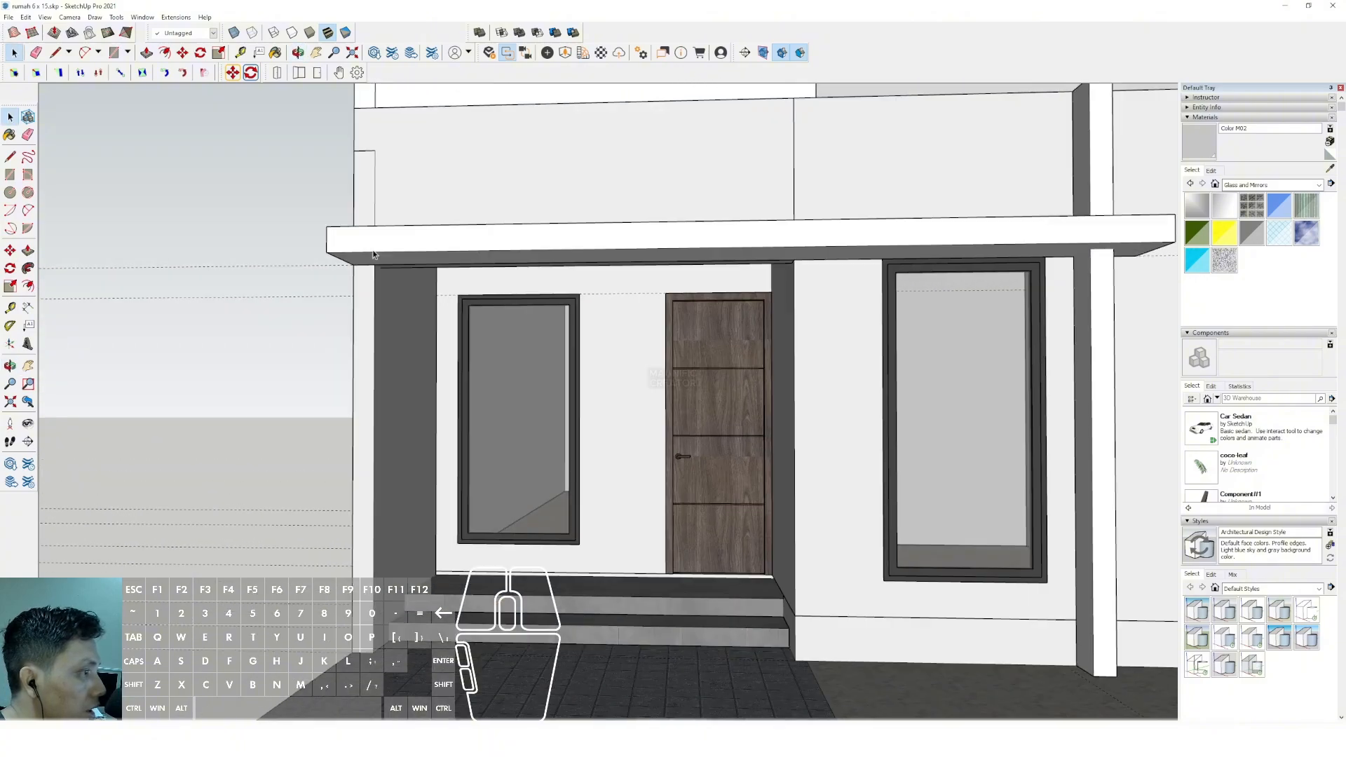
triple_click(363, 253)
click(340, 261)
scroll(356, 266, up, 3)
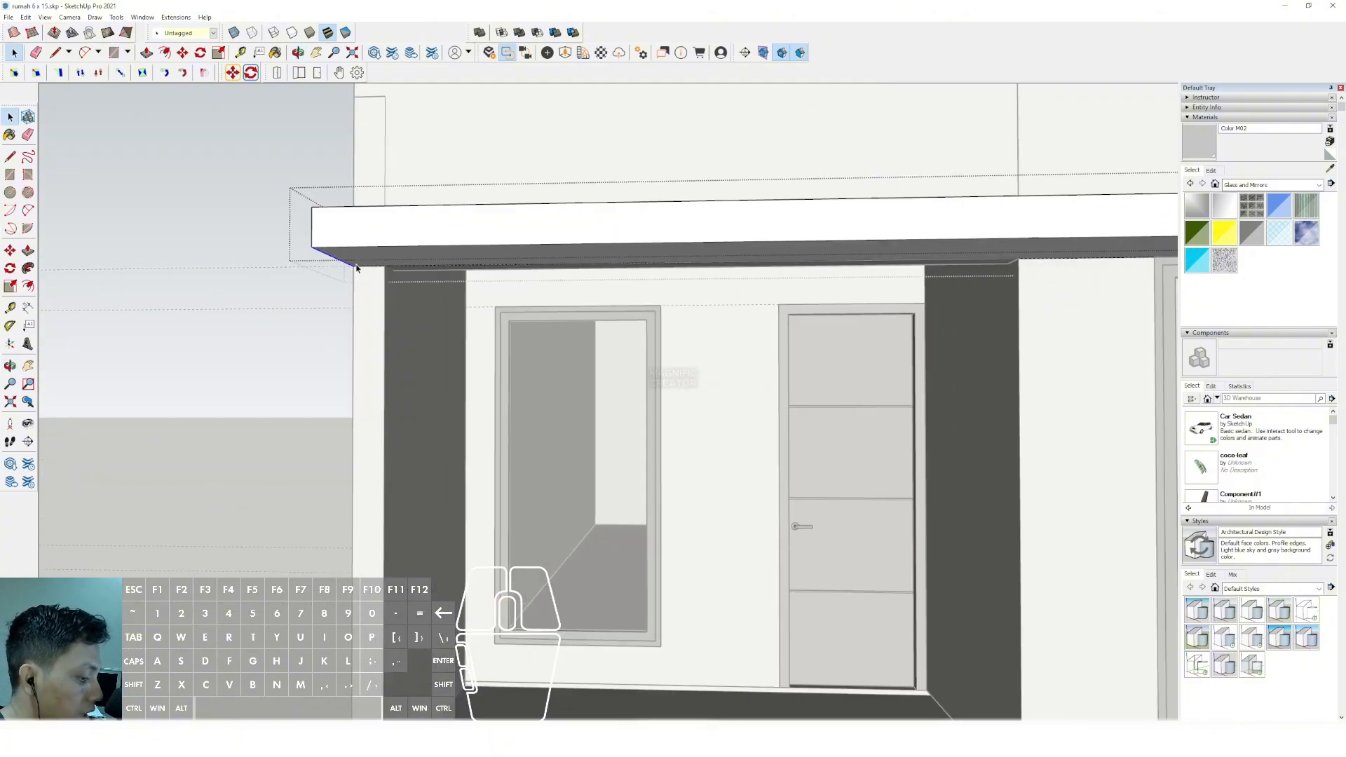
key(space)
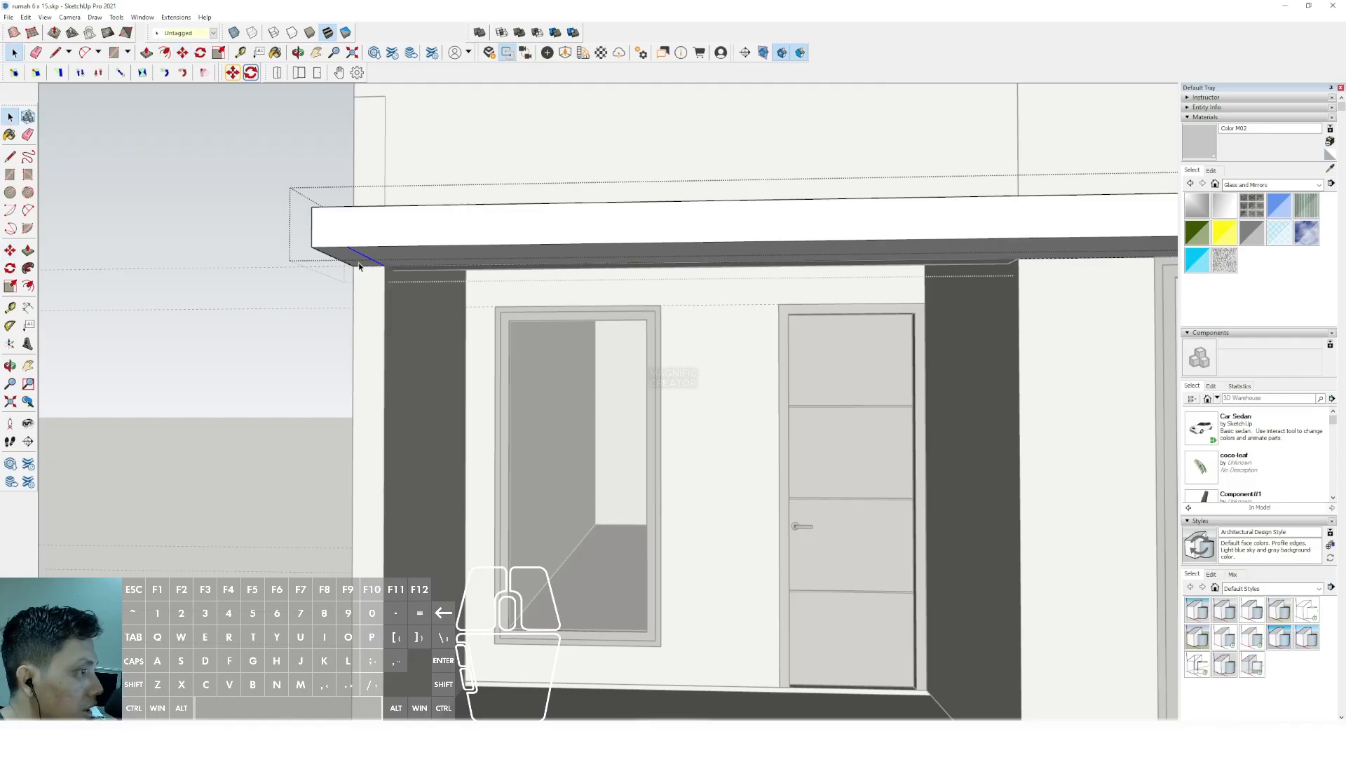
Pull the marked strip under the canopy's porch end down to the ground to form a column.
scroll(359, 256, down, 10)
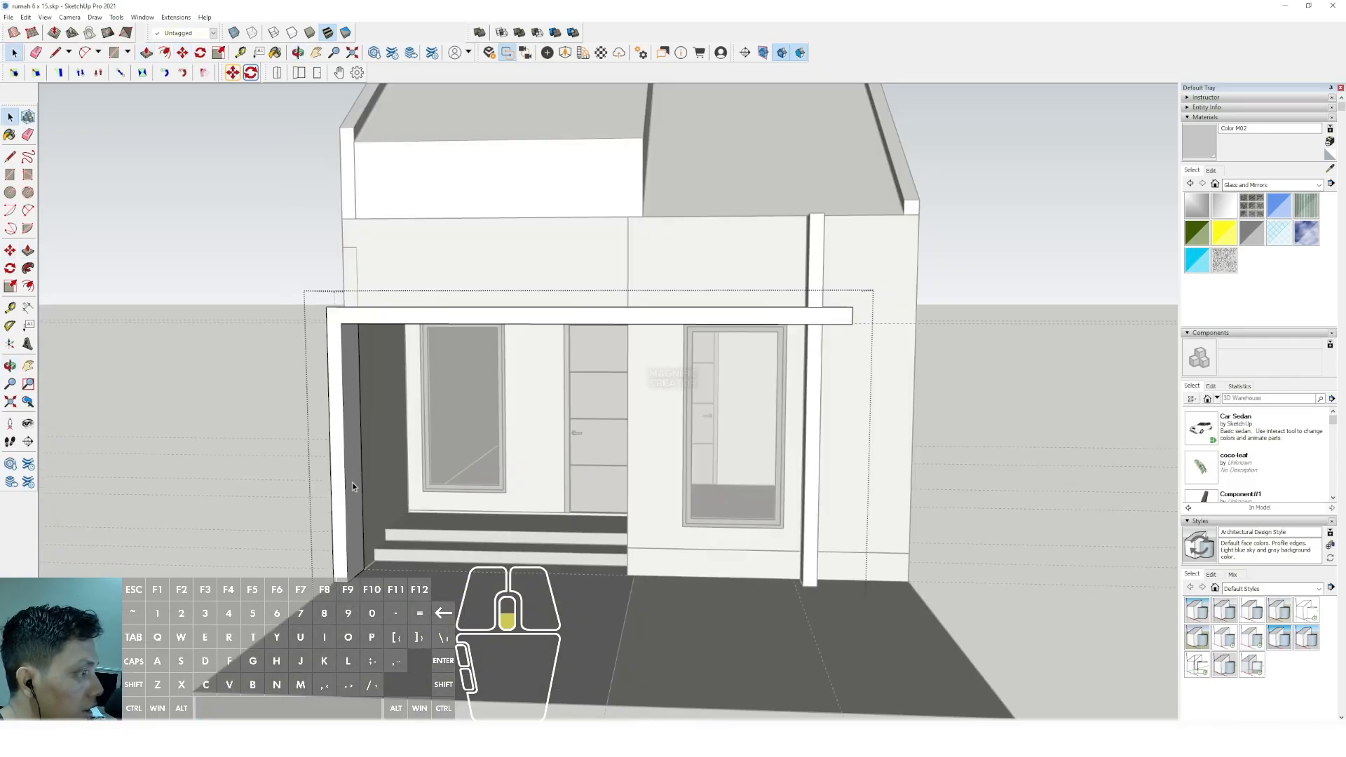
scroll(353, 487, down, 2)
click(264, 421)
Copy the sloping inner gable edges of the taller porch roof and paste them in place outside the roof group.
middle_drag(585, 534, 649, 360)
middle_drag(566, 275, 390, 357)
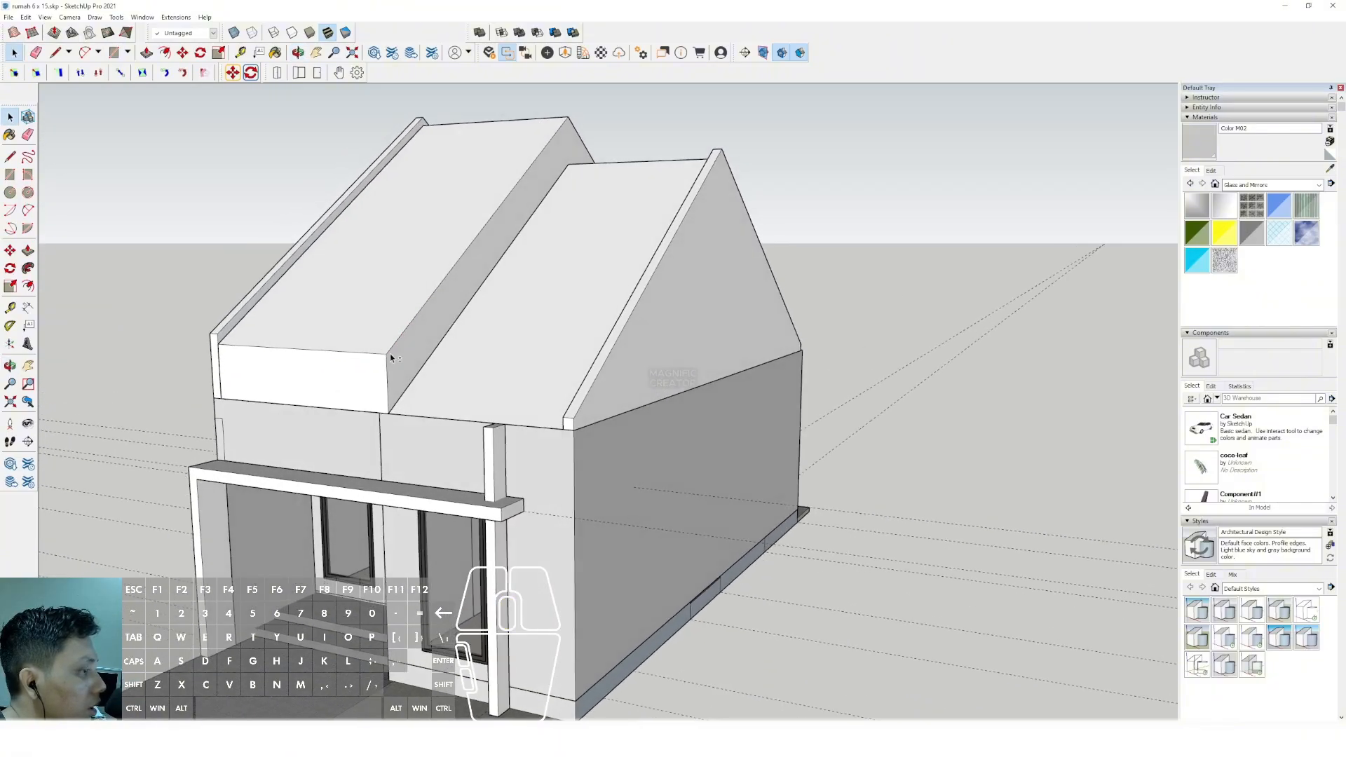
double_click(390, 308)
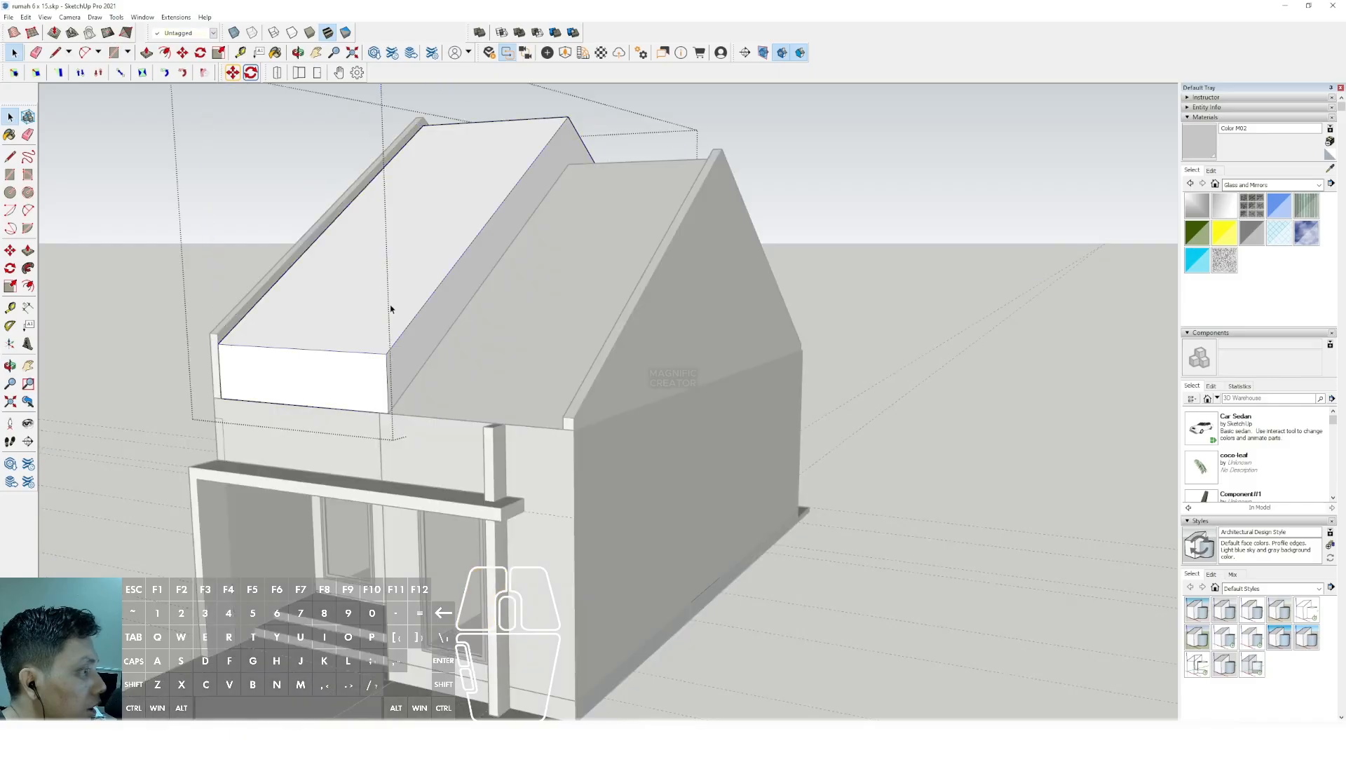
triple_click(403, 306)
middle_drag(403, 306, 504, 220)
click(25, 17)
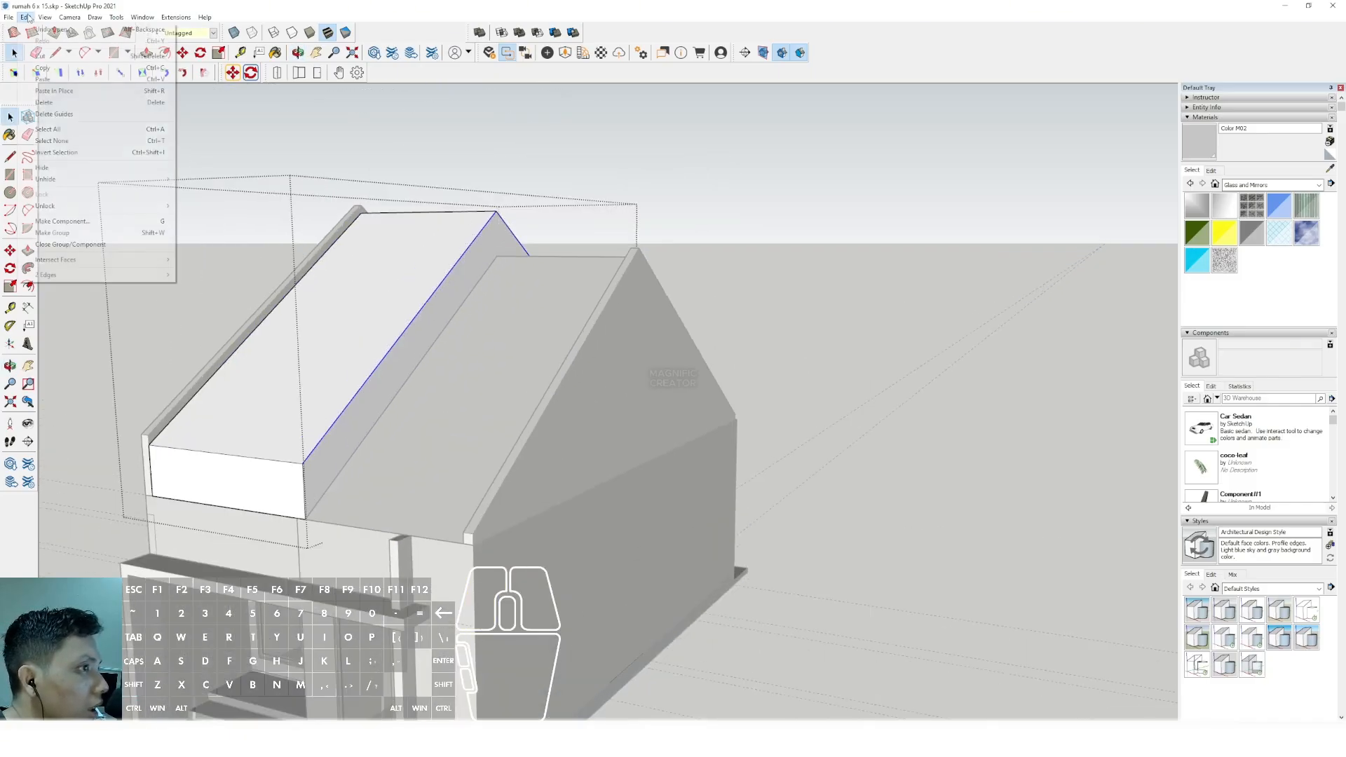
click(40, 66)
click(529, 216)
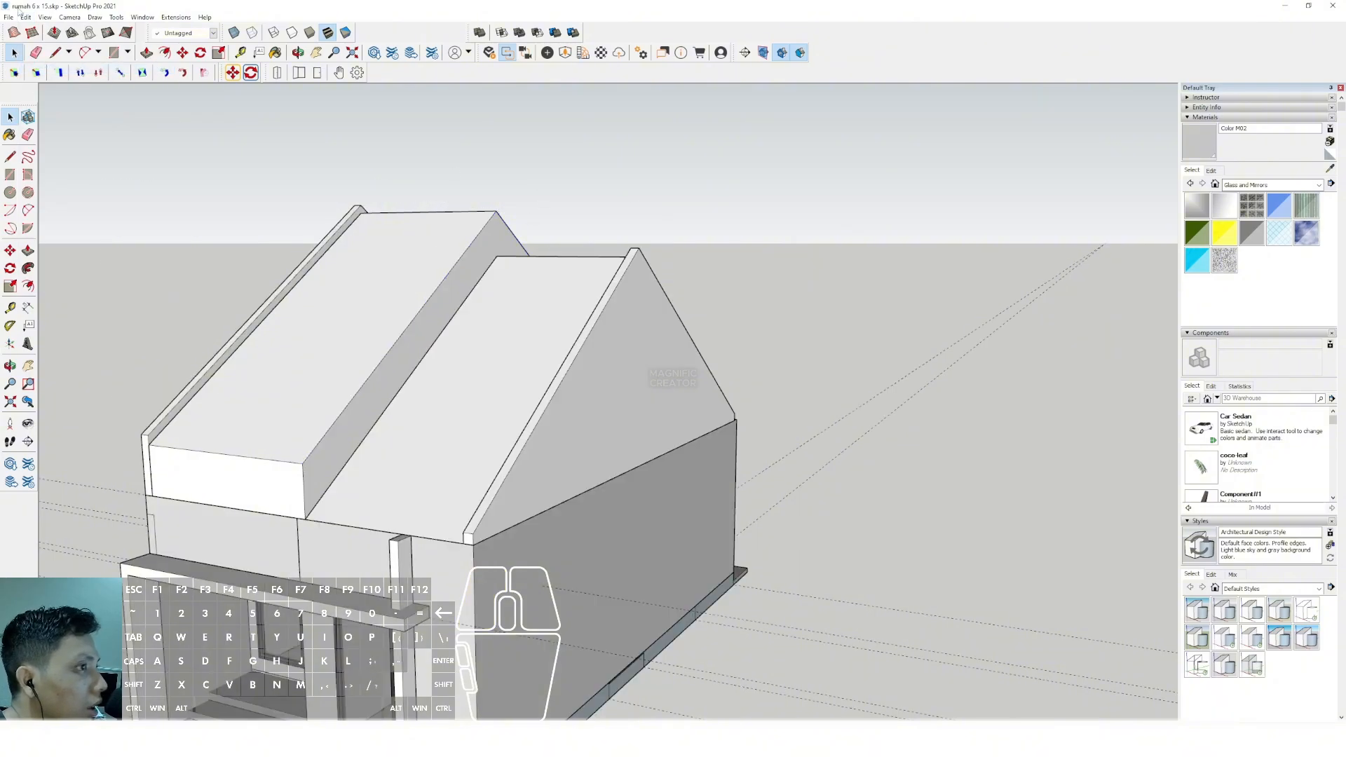
click(25, 17)
click(59, 90)
Offset the pasted porch roof edges upward and join both ends with lines to form a thin roof profile face.
scroll(400, 305, up, 3)
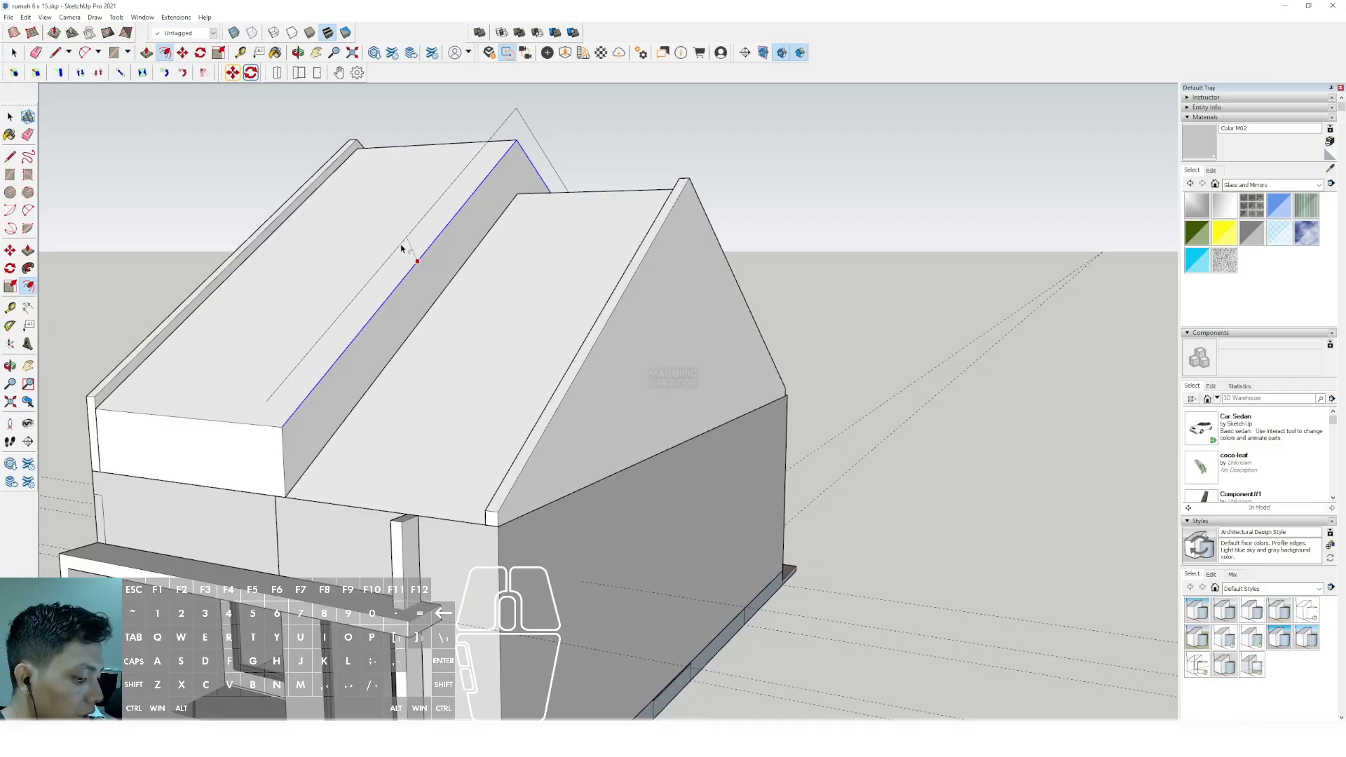
scroll(280, 435, up, 2)
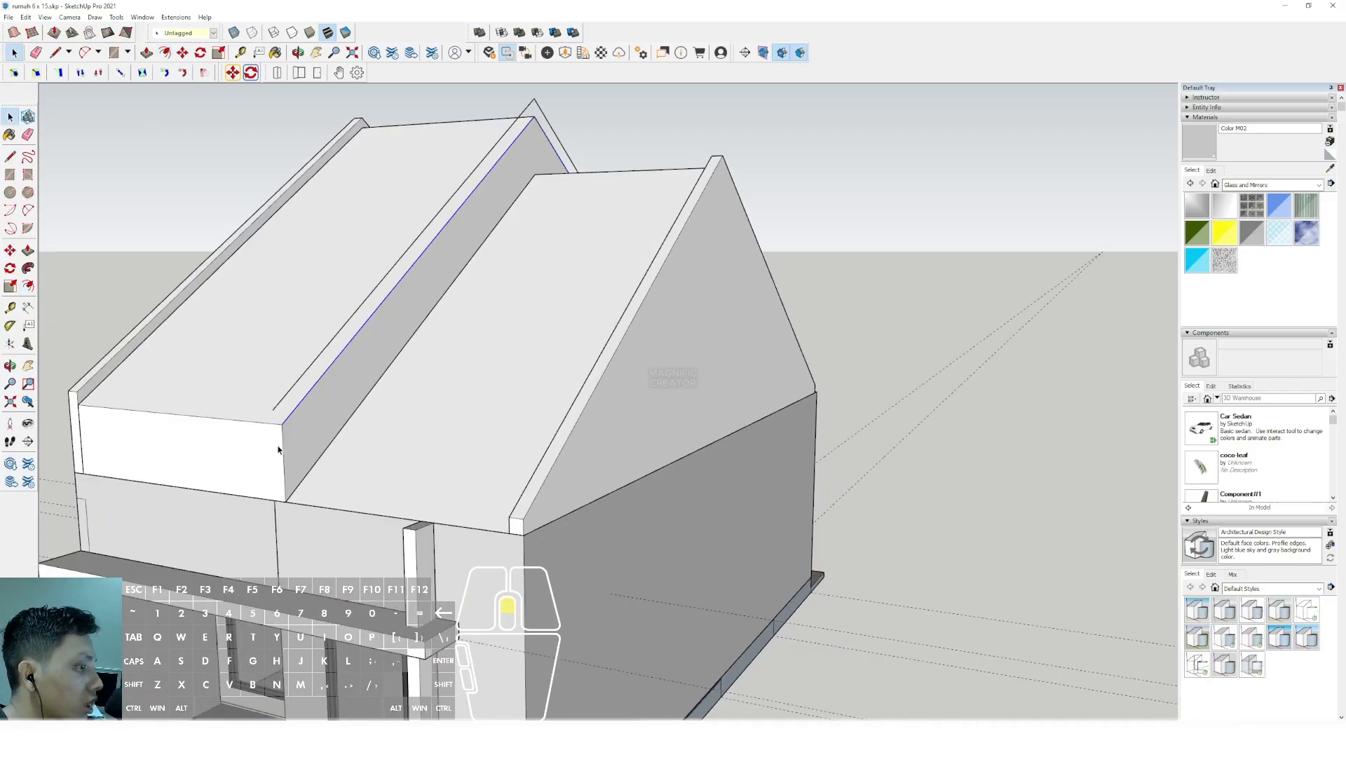
key(l)
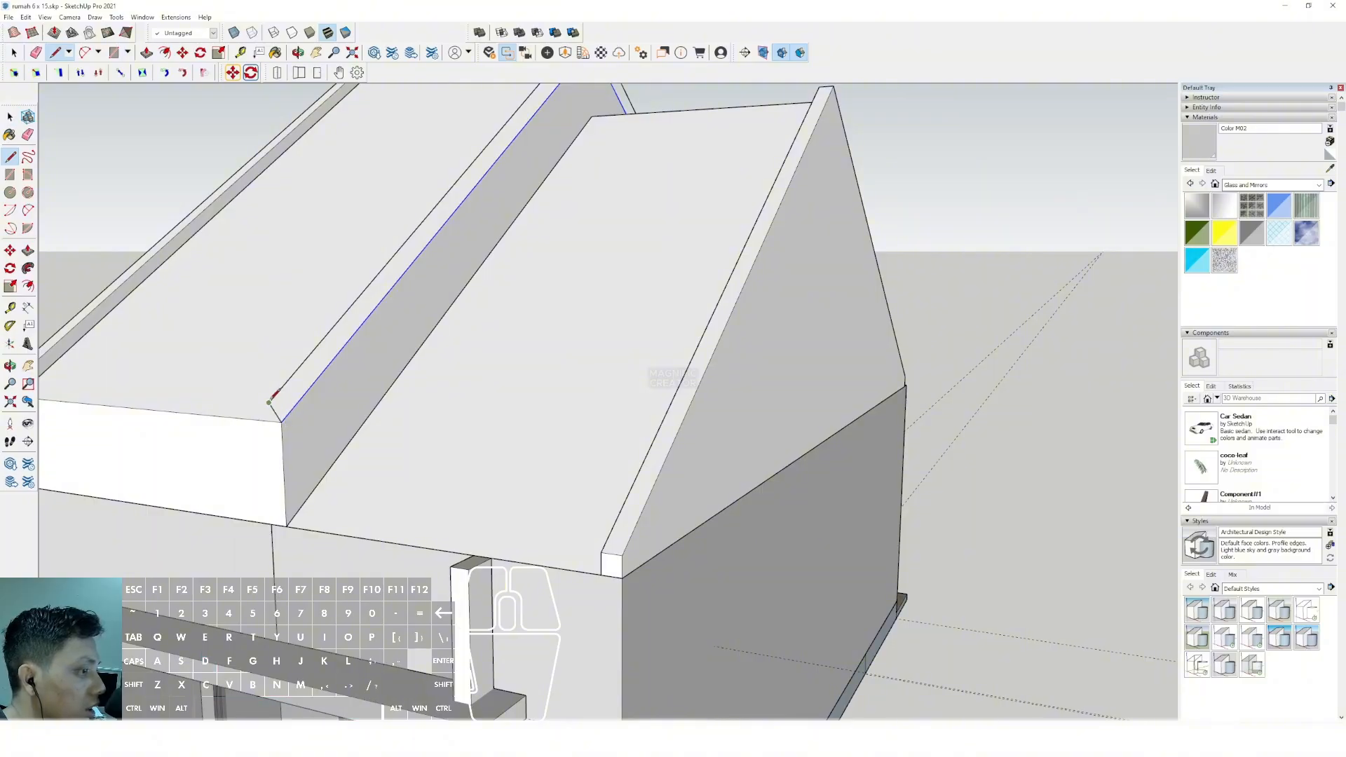
scroll(269, 403, down, 3)
key(space)
middle_drag(324, 444, 154, 484)
middle_drag(440, 400, 281, 517)
scroll(478, 488, up, 3)
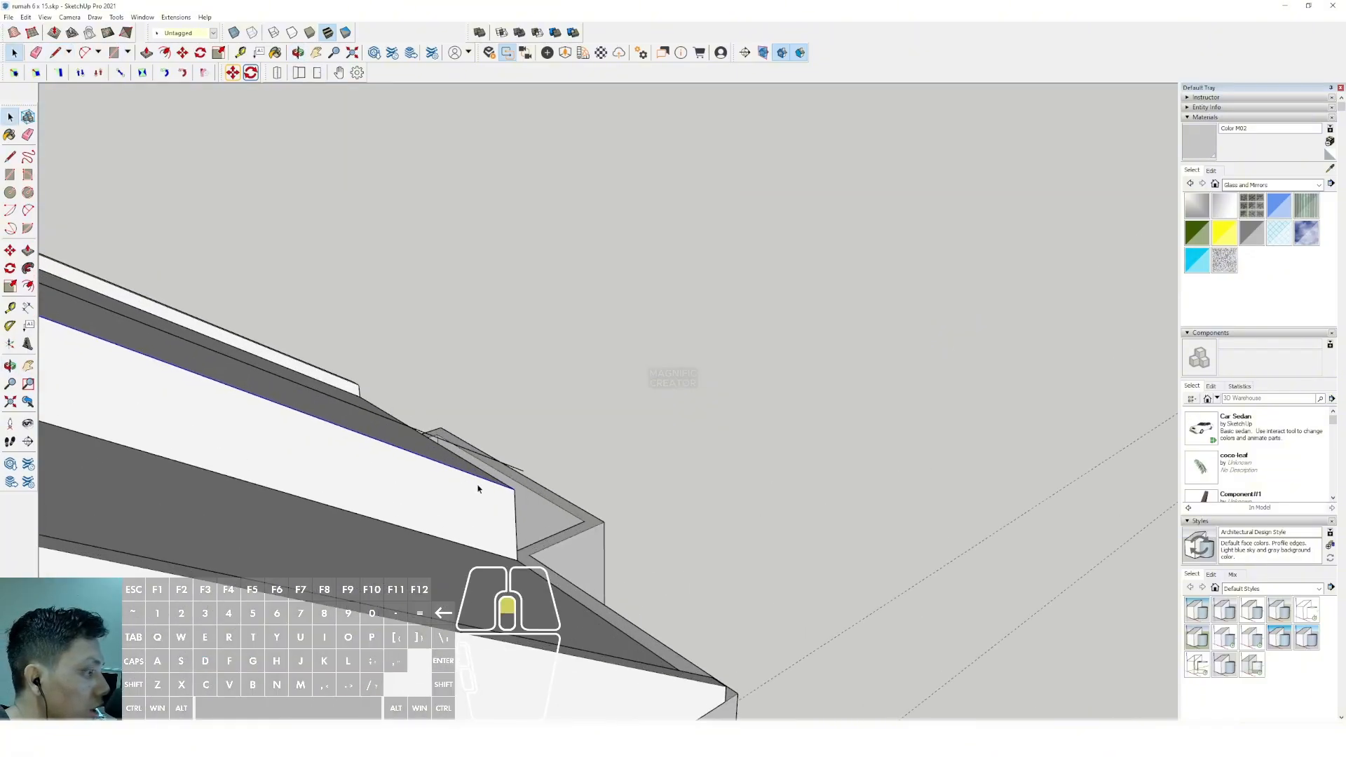
scroll(478, 488, up, 1)
key(l)
click(532, 468)
key(space)
scroll(530, 468, down, 4)
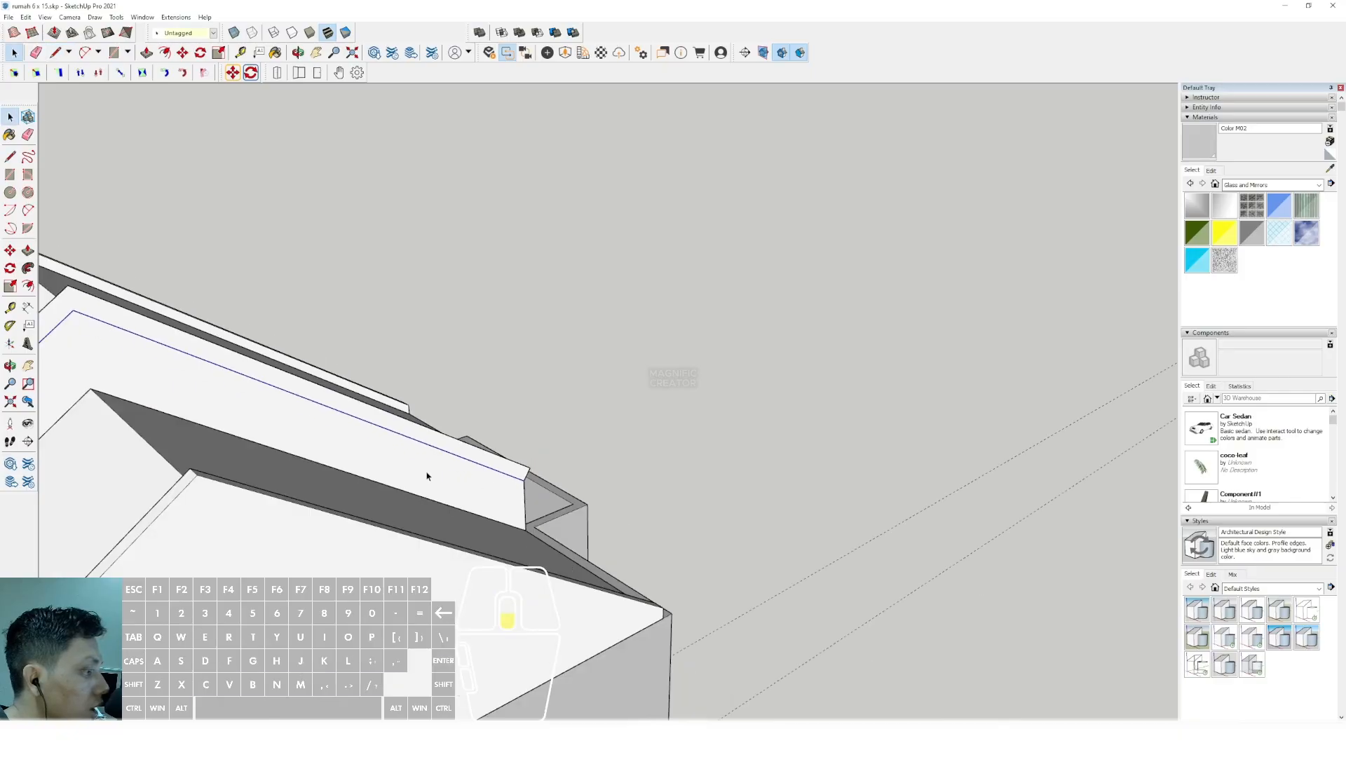
Extrude the thin roof profile across the taller porch roof to its outer gable wall.
middle_drag(427, 474, 281, 541)
shift+middle_drag(280, 541, 592, 346)
scroll(448, 435, down, 2)
middle_drag(340, 545, 550, 341)
scroll(490, 384, up, 4)
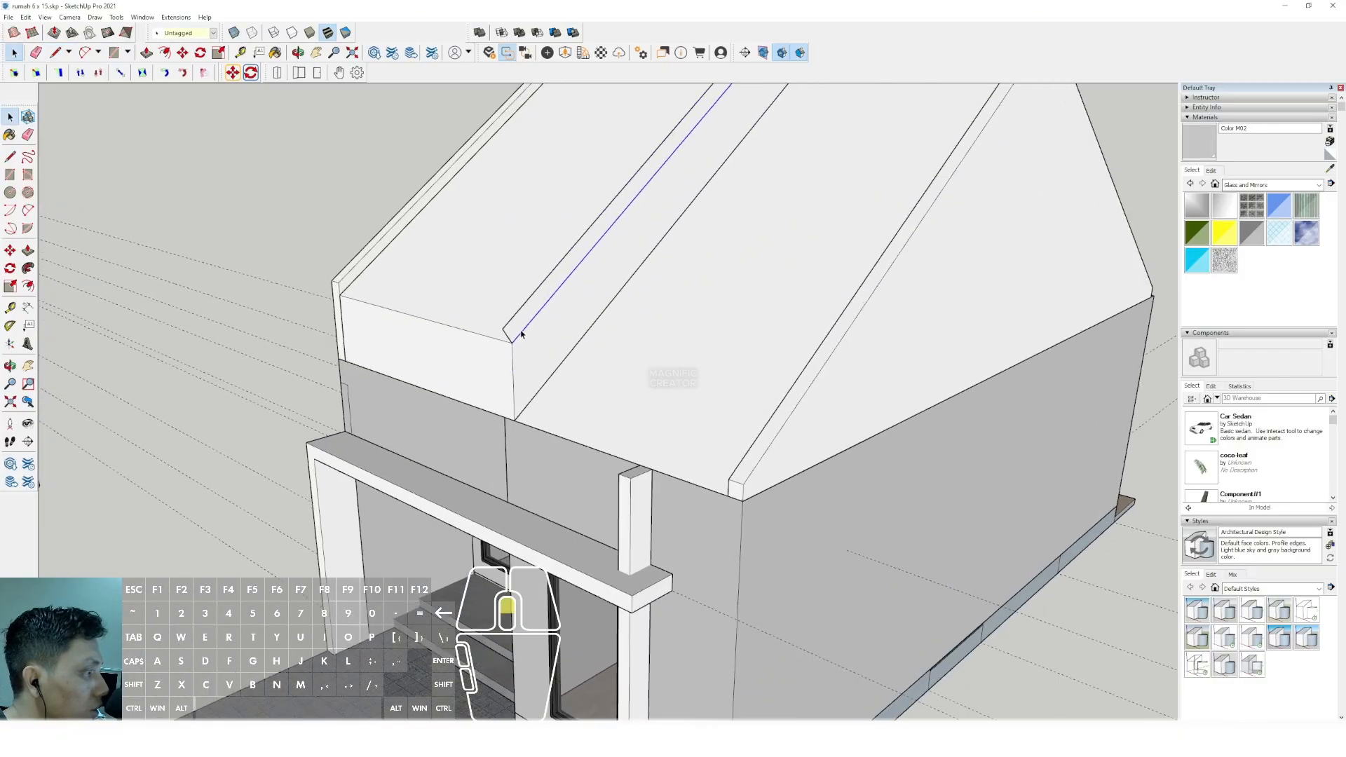
key(p)
click(518, 310)
click(341, 315)
key(space)
Pull the front eave face of the porch roof slab outward down the slope as an overhang.
scroll(514, 352, up, 2)
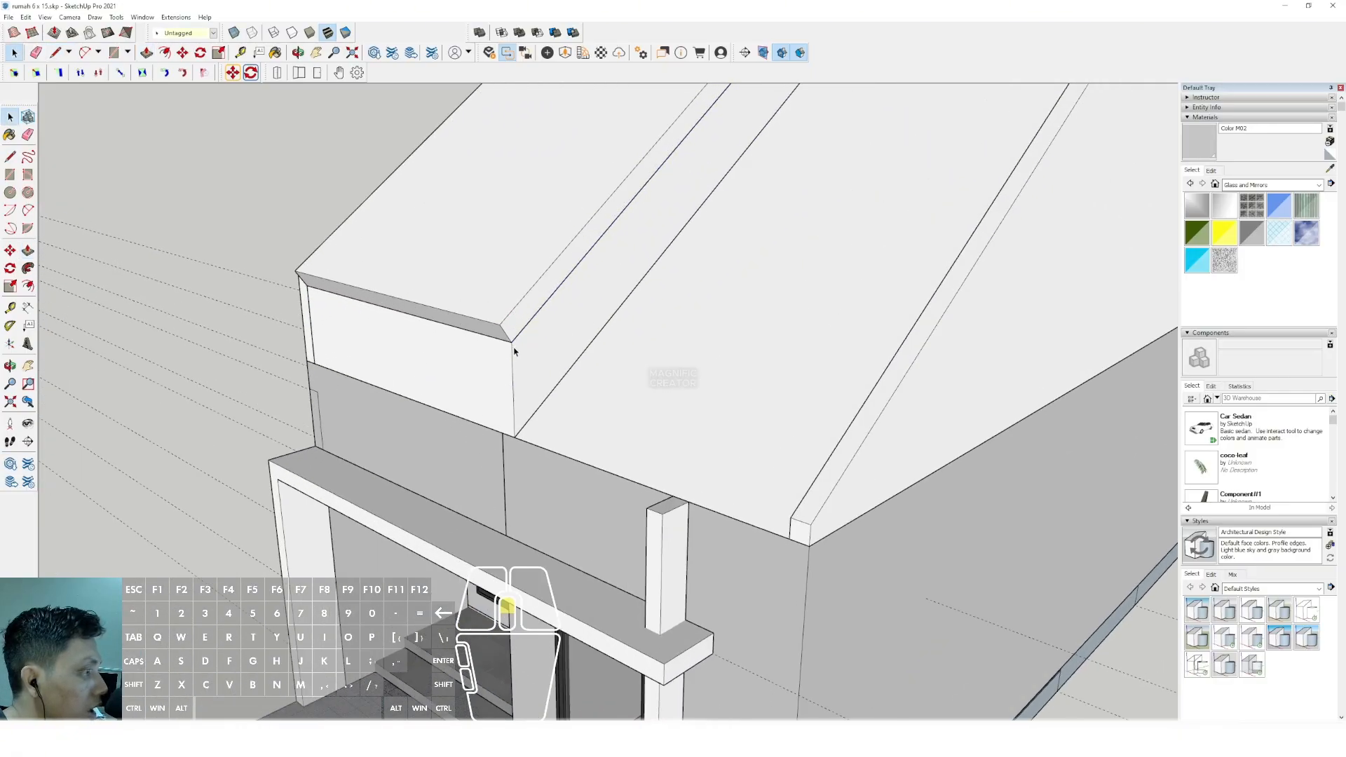
click(496, 325)
key(v)
click(494, 323)
scroll(430, 394, down, 2)
shift+middle_drag(429, 393, 447, 349)
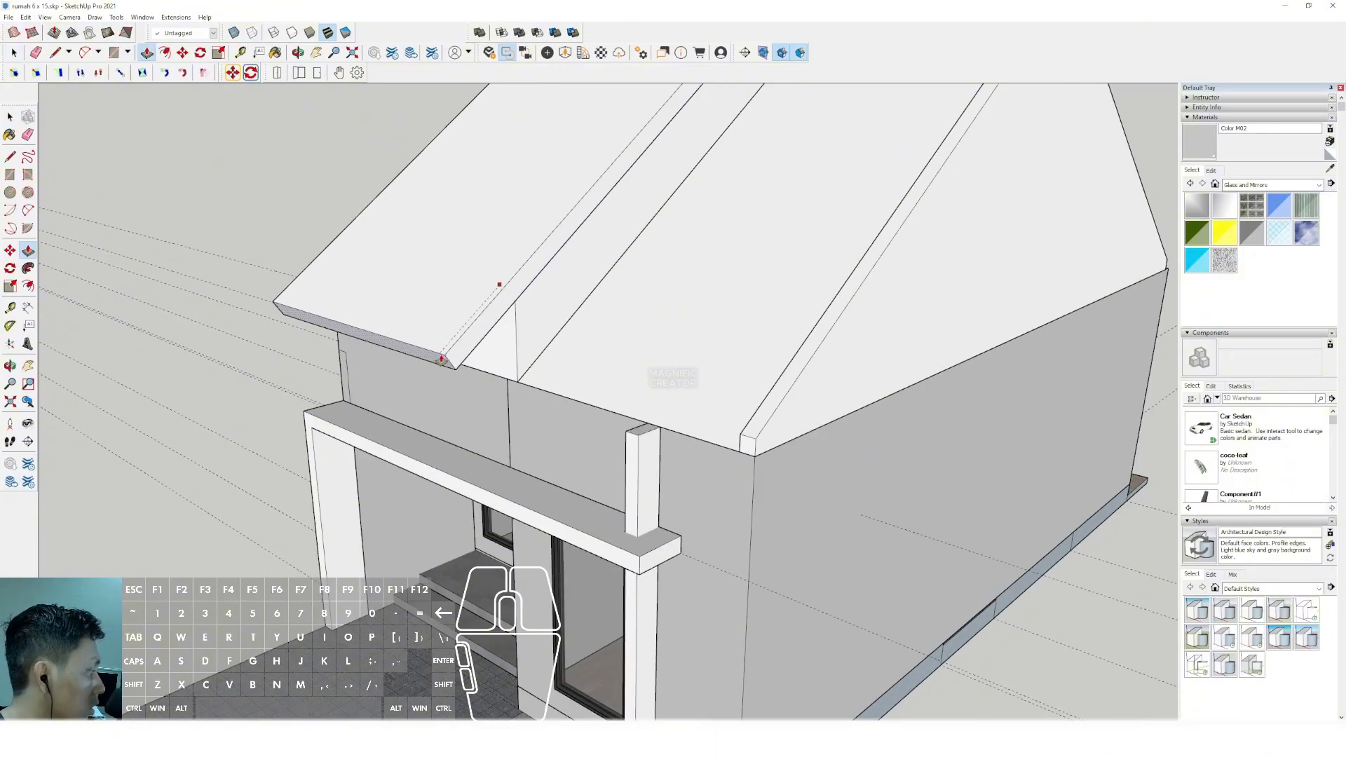
click(441, 359)
key(space)
Pull the rear eave face of the porch roof slab outward as an overhang and make the slab a group.
scroll(477, 375, down, 3)
middle_drag(582, 374, 465, 400)
middle_drag(827, 379, 601, 325)
scroll(609, 325, up, 4)
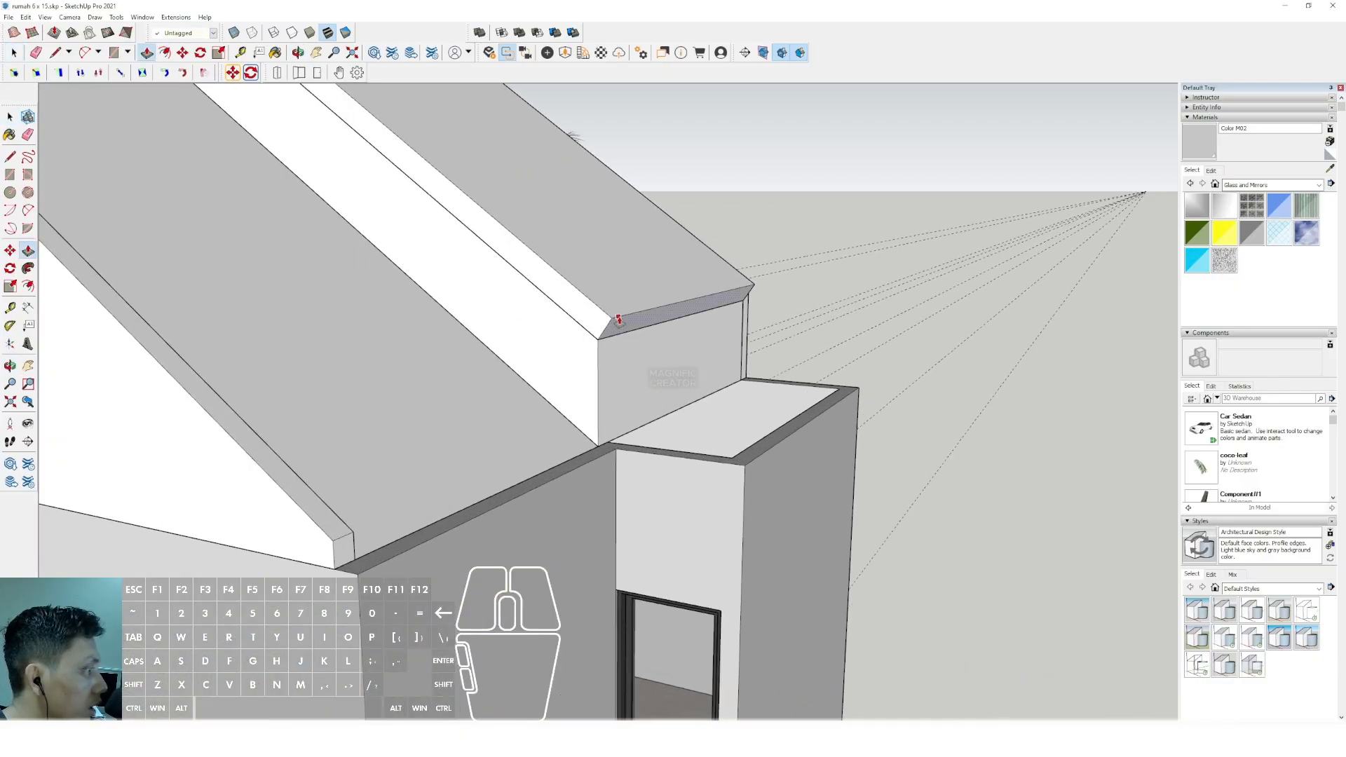
click(618, 320)
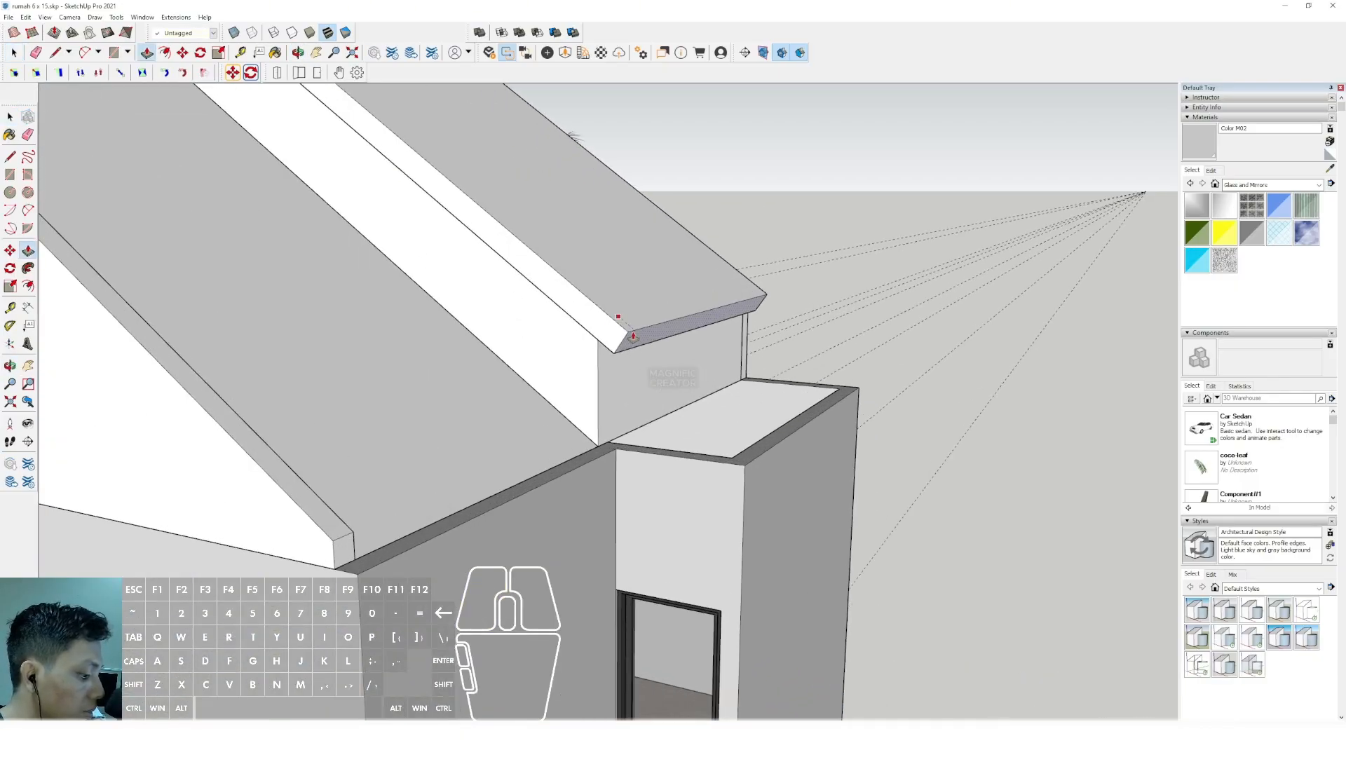
key(space)
triple_click(603, 301)
right_click(602, 301)
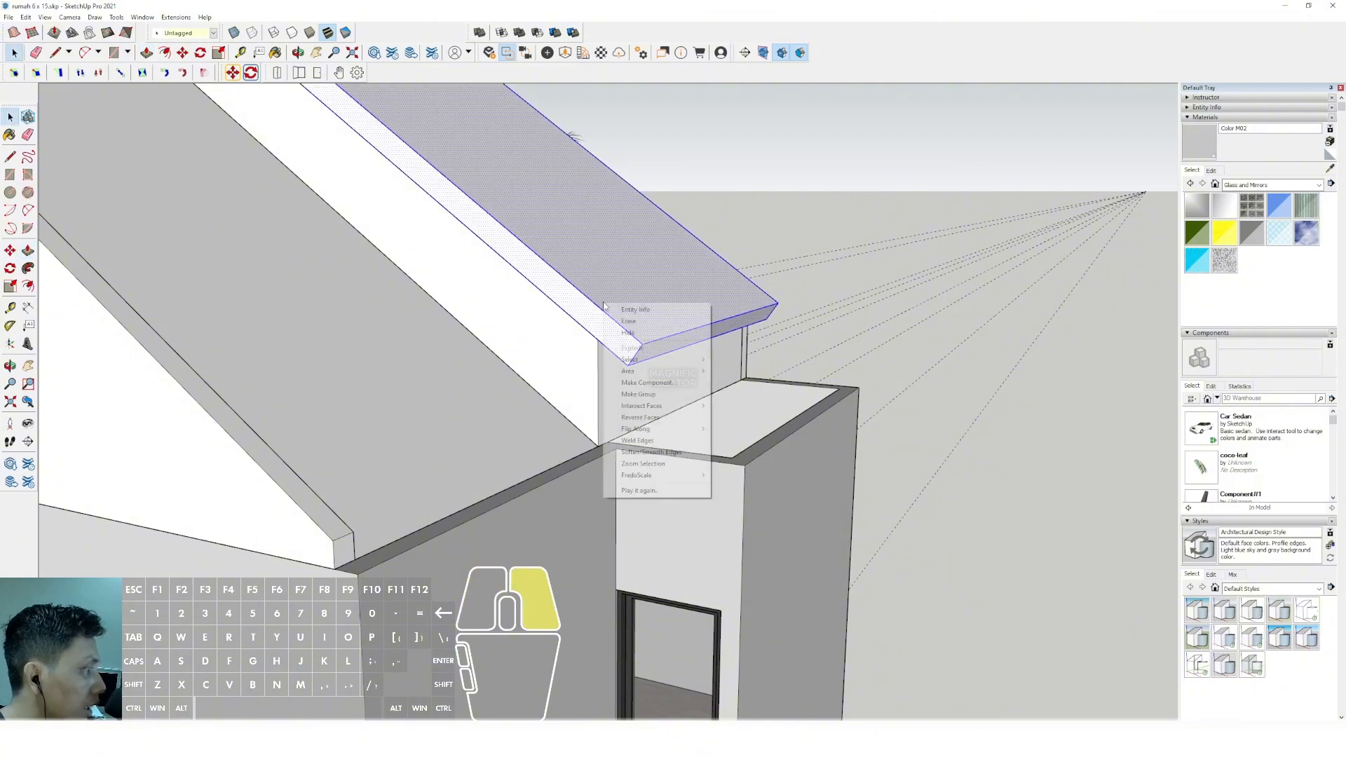
click(635, 394)
Extrude the side face of the porch roof slab outward so that it overhangs the lower roof.
scroll(632, 405, down, 4)
middle_drag(562, 357, 776, 337)
scroll(564, 240, up, 3)
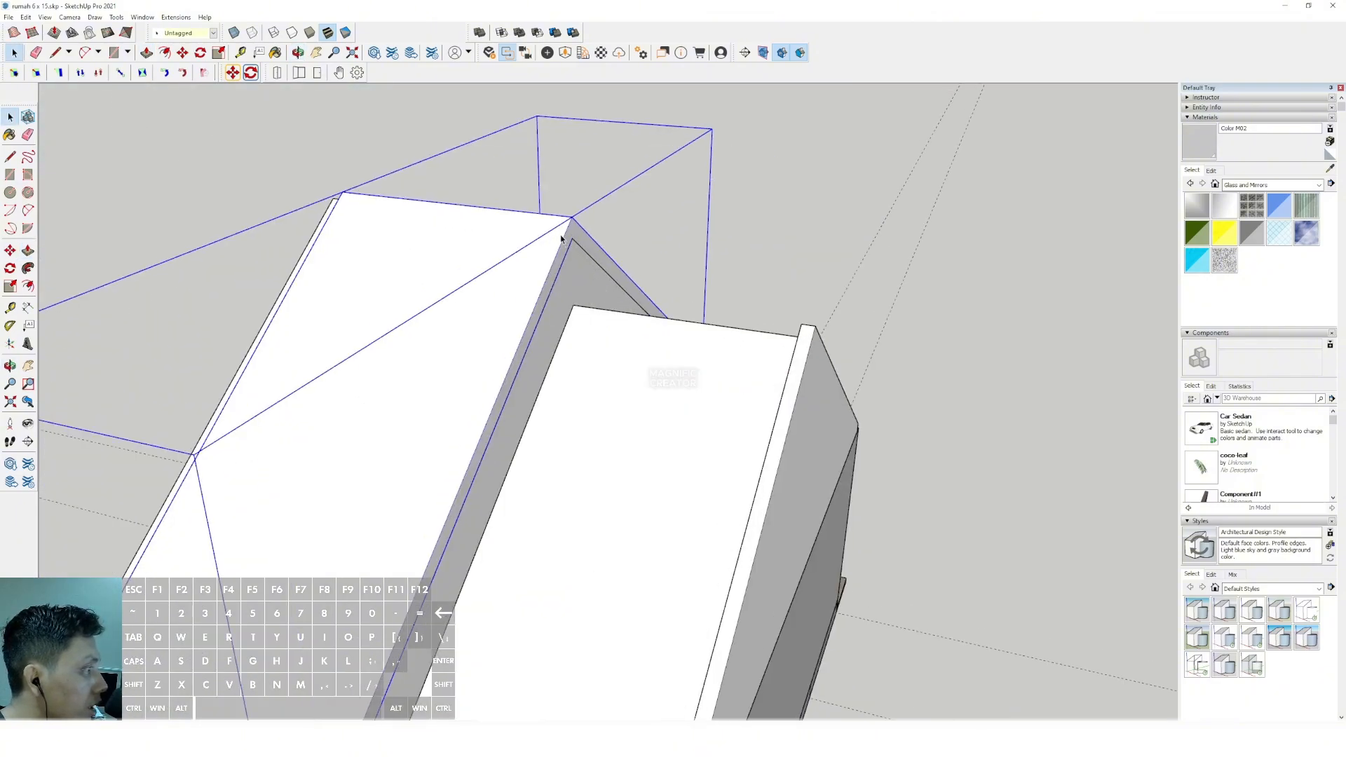
double_click(561, 239)
scroll(570, 220, up, 1)
key(p)
click(572, 215)
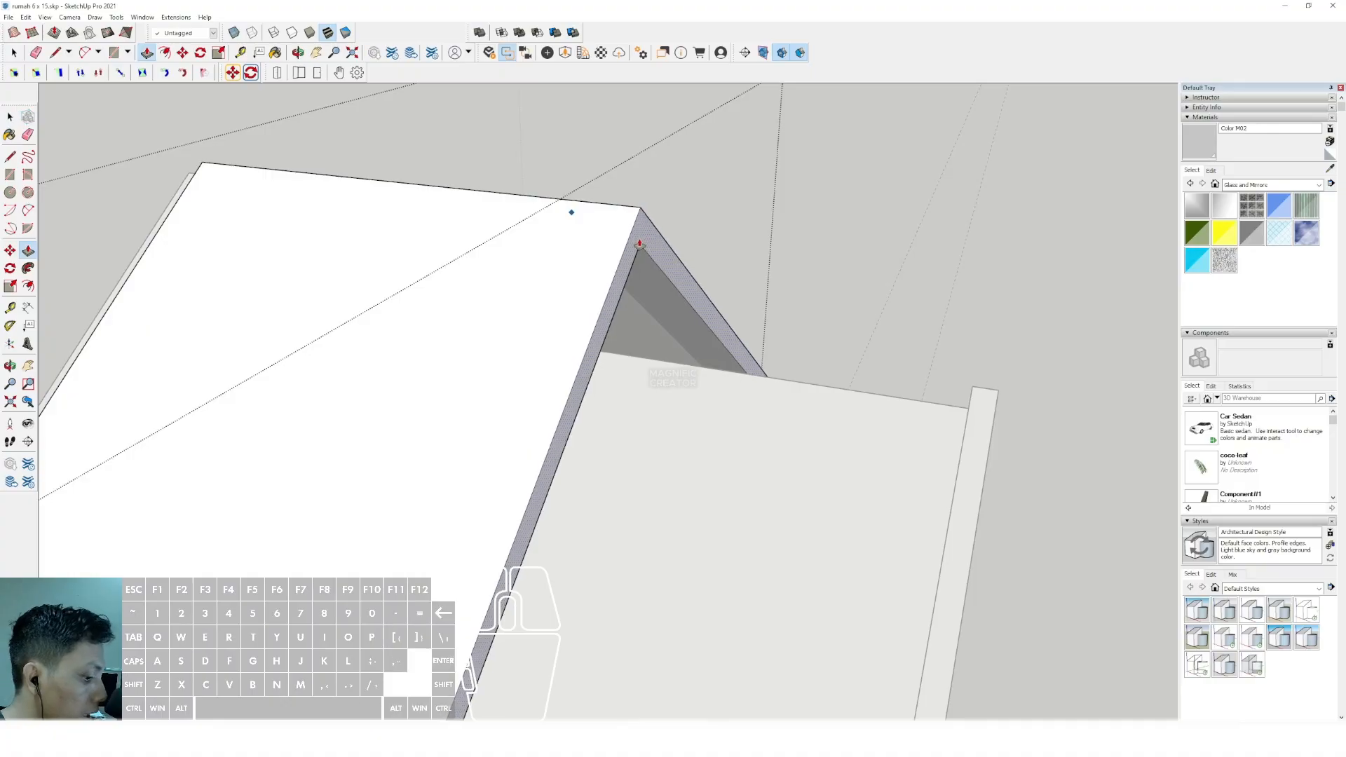
key(Return)
scroll(637, 245, down, 2)
key(space)
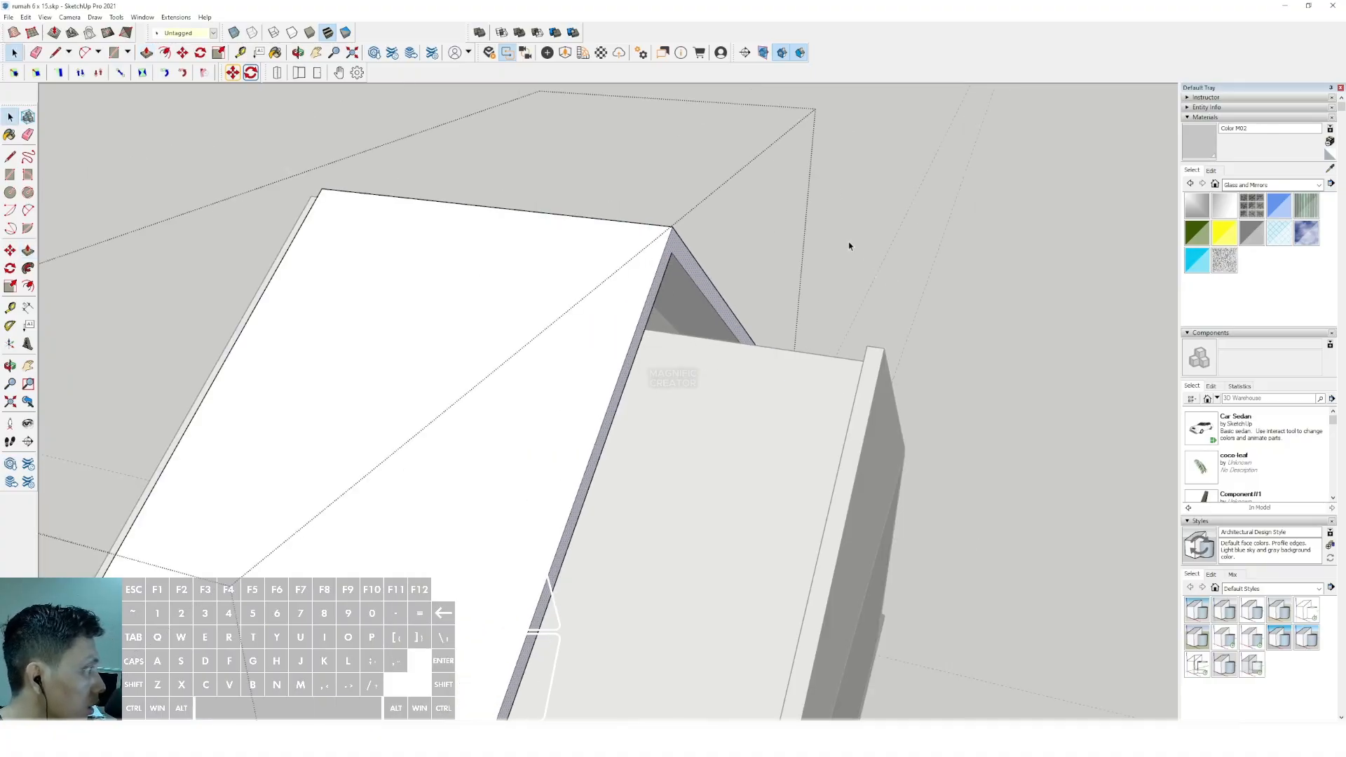
click(851, 246)
Copy the sloping outer gable edges of the lower roof and paste them in place outside the roof group.
scroll(561, 342, down, 4)
shift+middle_drag(599, 393, 550, 313)
scroll(595, 399, up, 2)
scroll(535, 316, up, 1)
scroll(527, 304, down, 1)
scroll(527, 304, down, 2)
scroll(722, 281, down, 3)
scroll(662, 304, up, 3)
scroll(663, 304, up, 2)
double_click(694, 280)
triple_click(693, 280)
middle_drag(693, 279, 513, 377)
key(i)
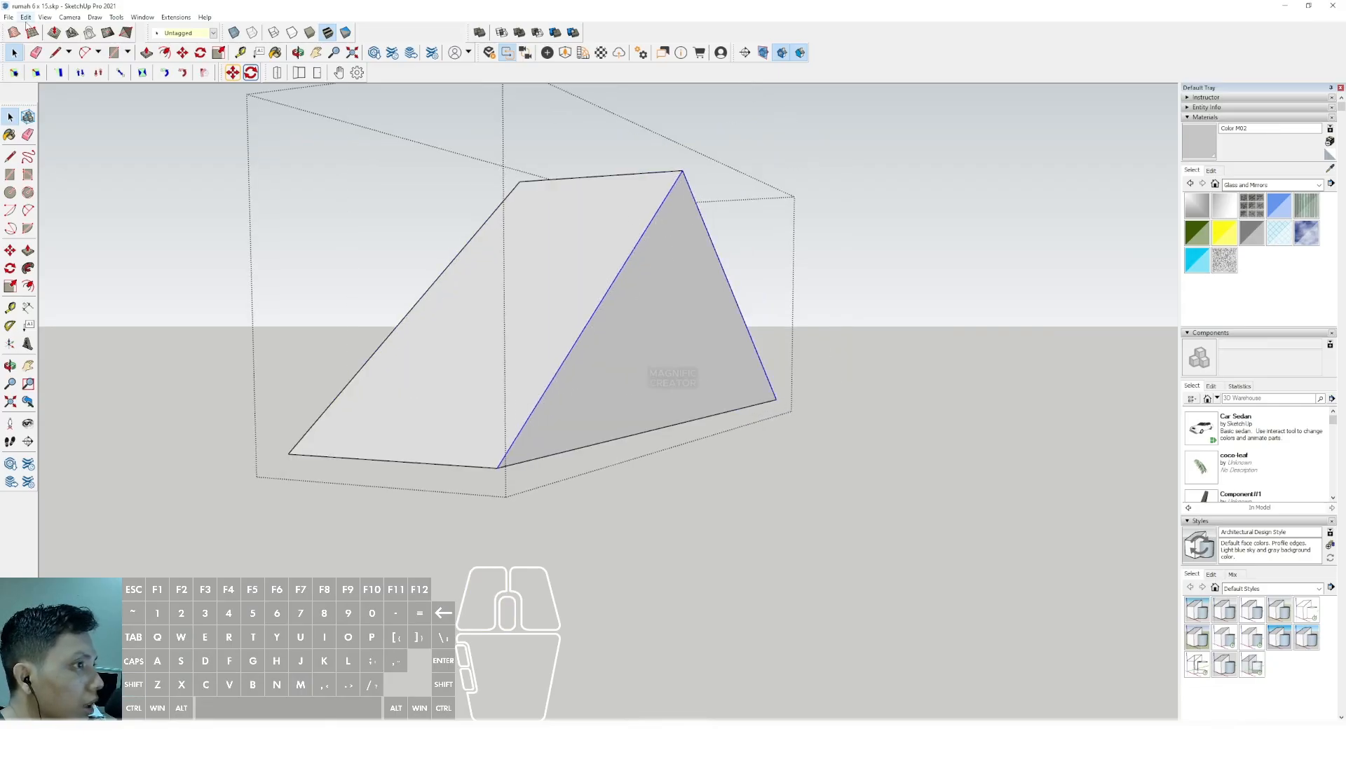
click(26, 20)
click(35, 68)
click(856, 157)
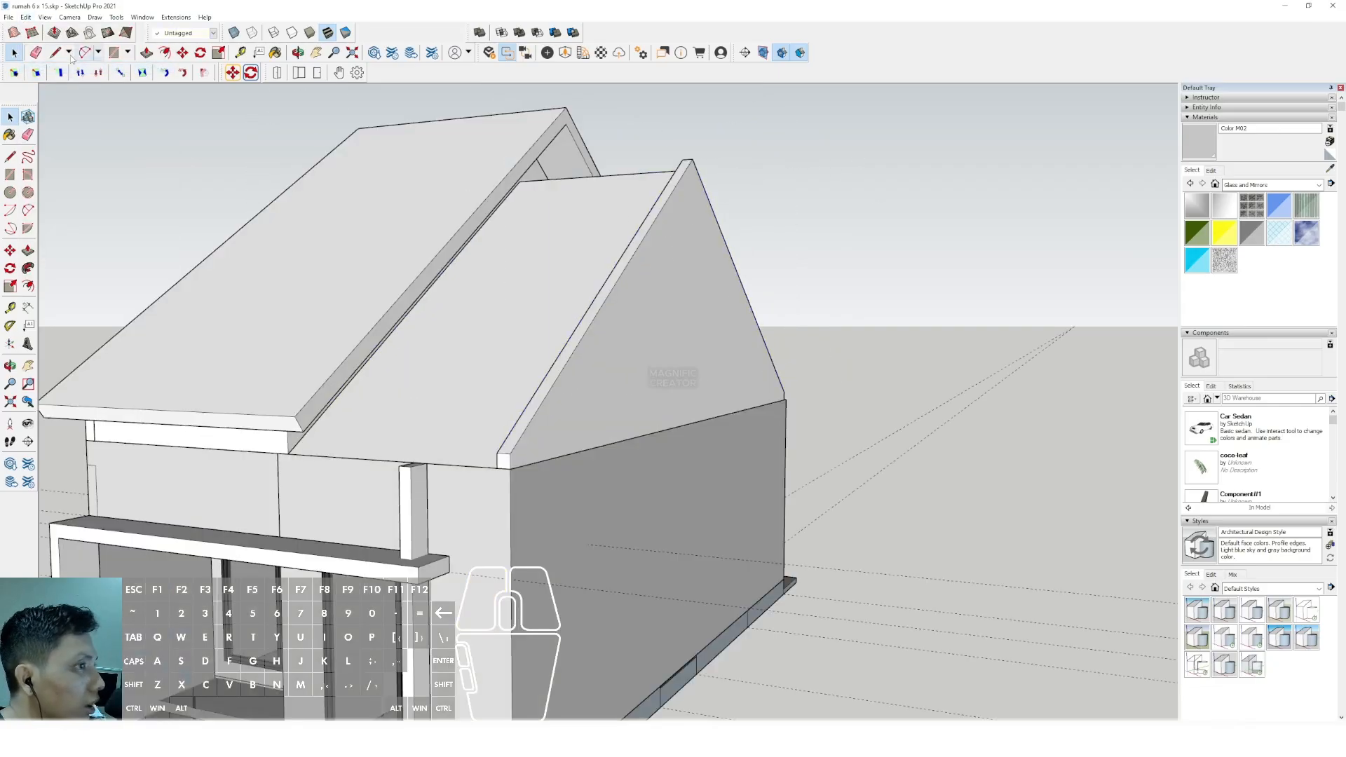
click(26, 20)
click(35, 90)
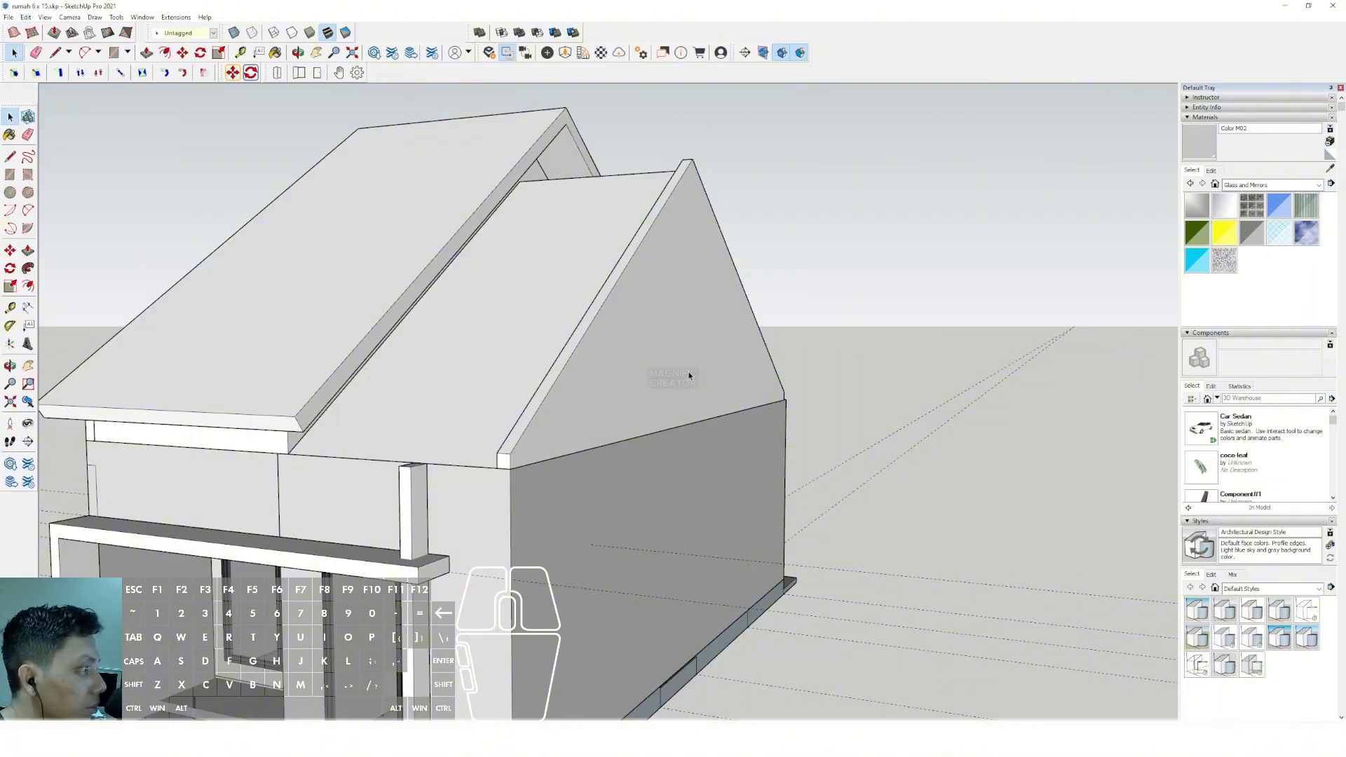
Offset the pasted lower roof gable edges upward to set the roof slab's thickness.
middle_drag(480, 280, 772, 250)
scroll(892, 261, up, 3)
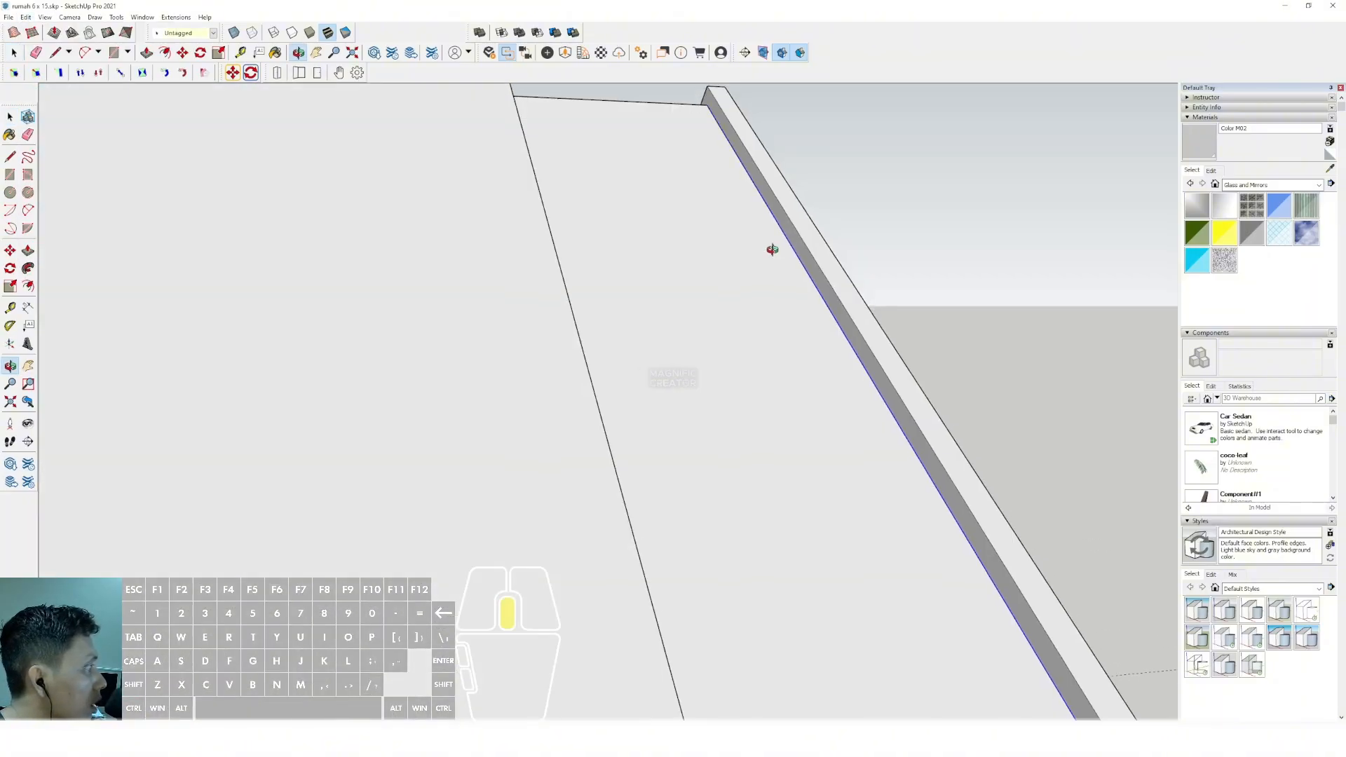
scroll(775, 228, up, 3)
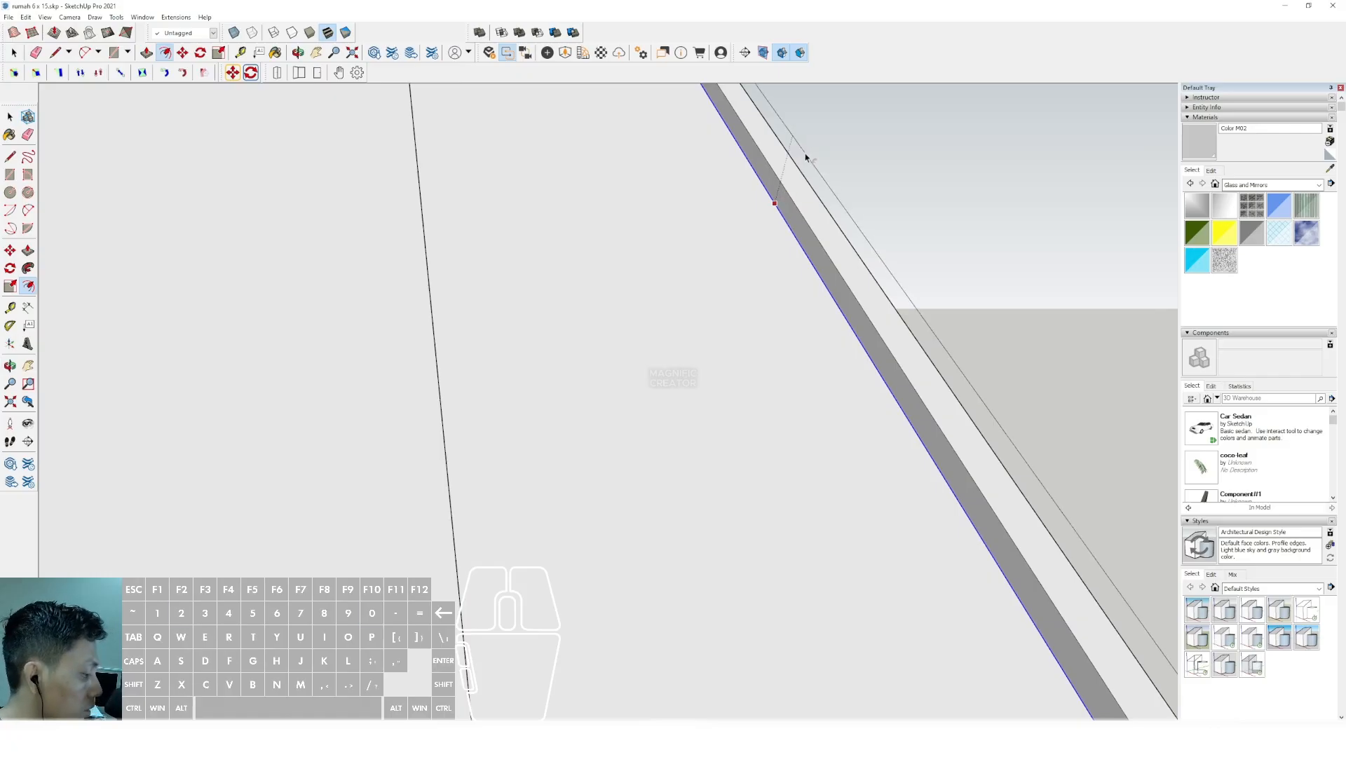
key(Return)
key(space)
Join the front and rear ends of the lower roof's offset edges with lines to form a thin profile face.
scroll(805, 158, down, 5)
middle_drag(739, 276, 752, 299)
scroll(928, 497, up, 3)
key(d)
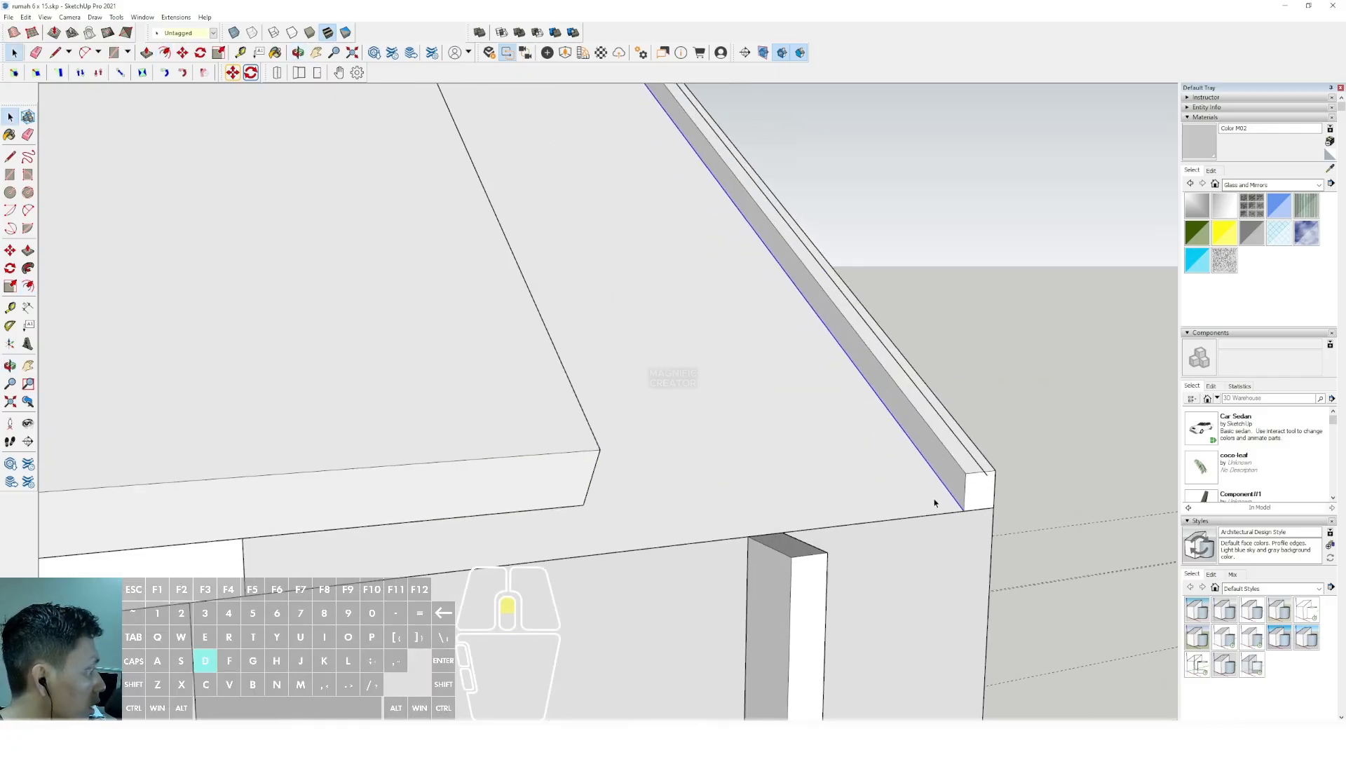
key(space)
scroll(787, 511, down, 5)
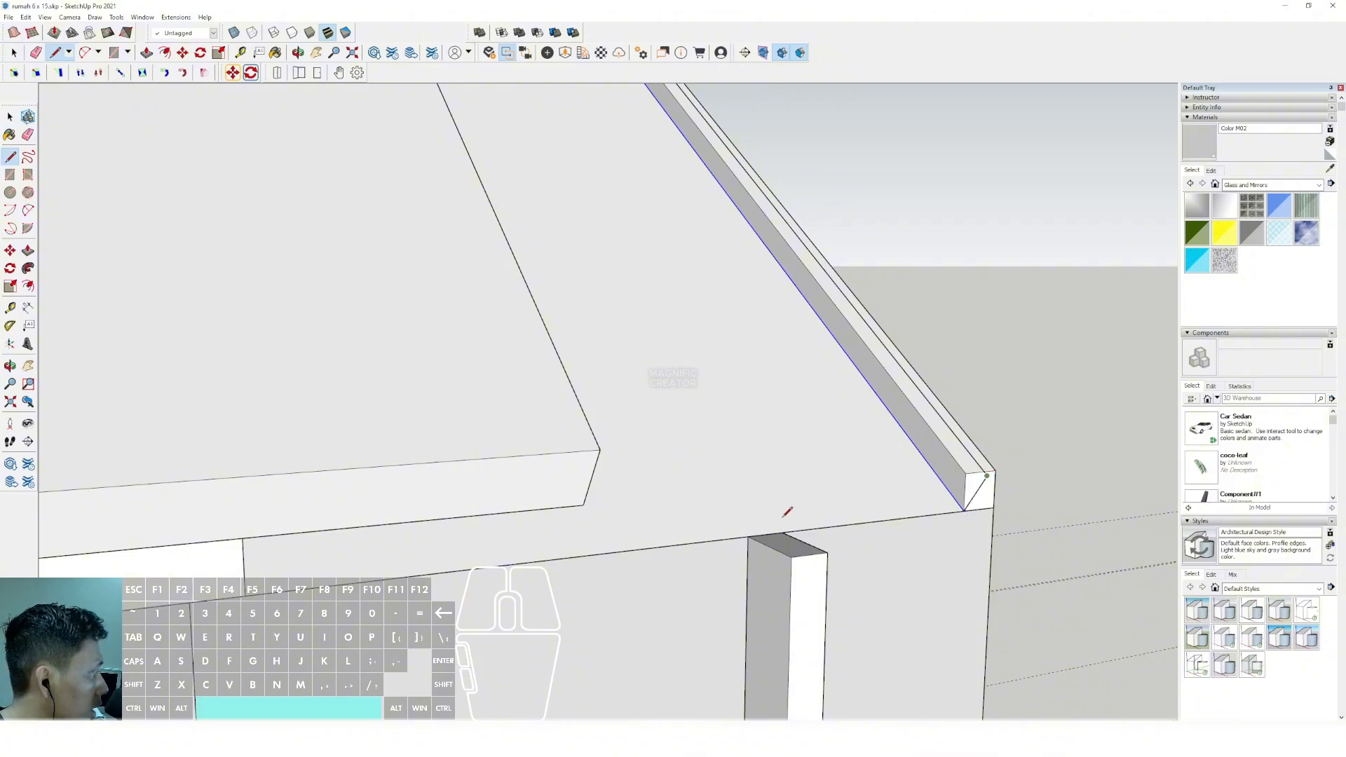
middle_drag(785, 460, 366, 390)
middle_drag(589, 357, 192, 367)
scroll(414, 382, up, 3)
scroll(262, 391, up, 3)
middle_drag(261, 391, 214, 403)
scroll(214, 403, up, 3)
key(l)
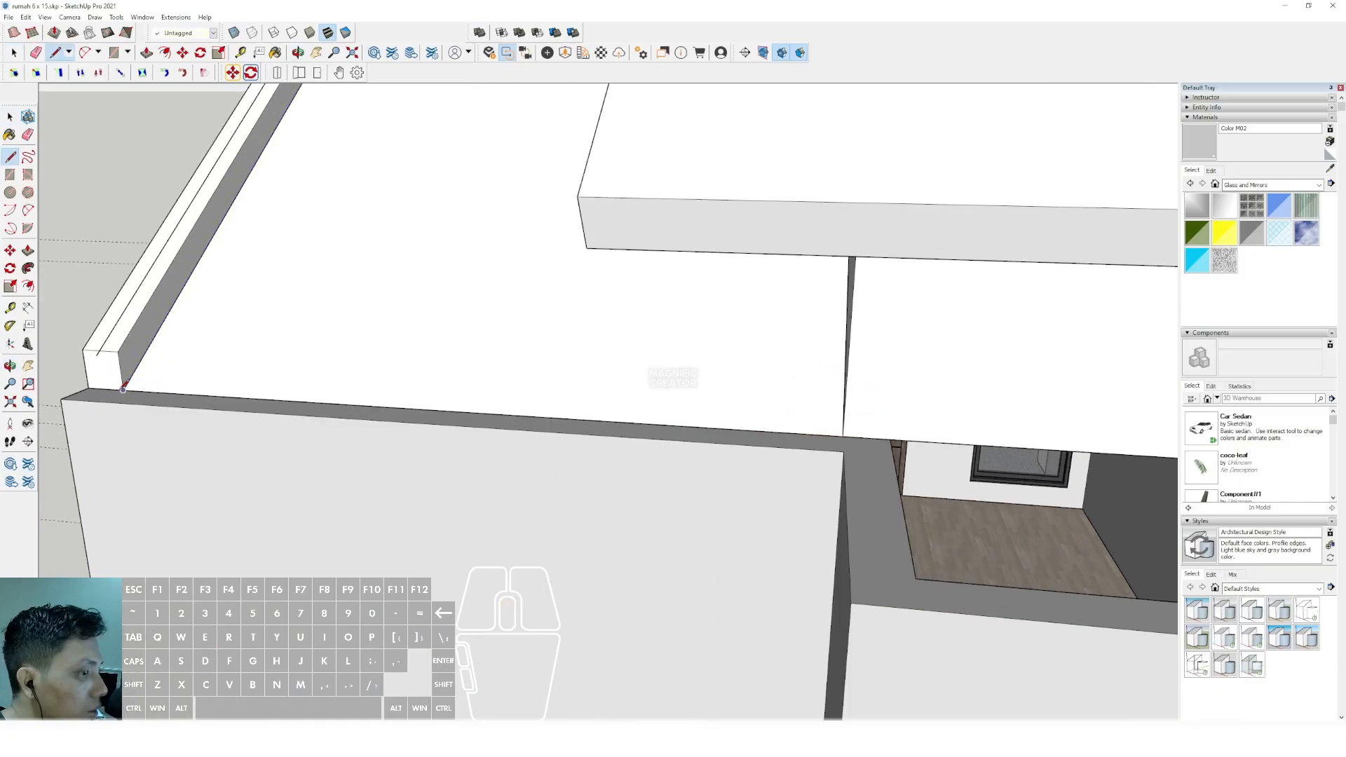
key(space)
middle_drag(109, 350, 165, 343)
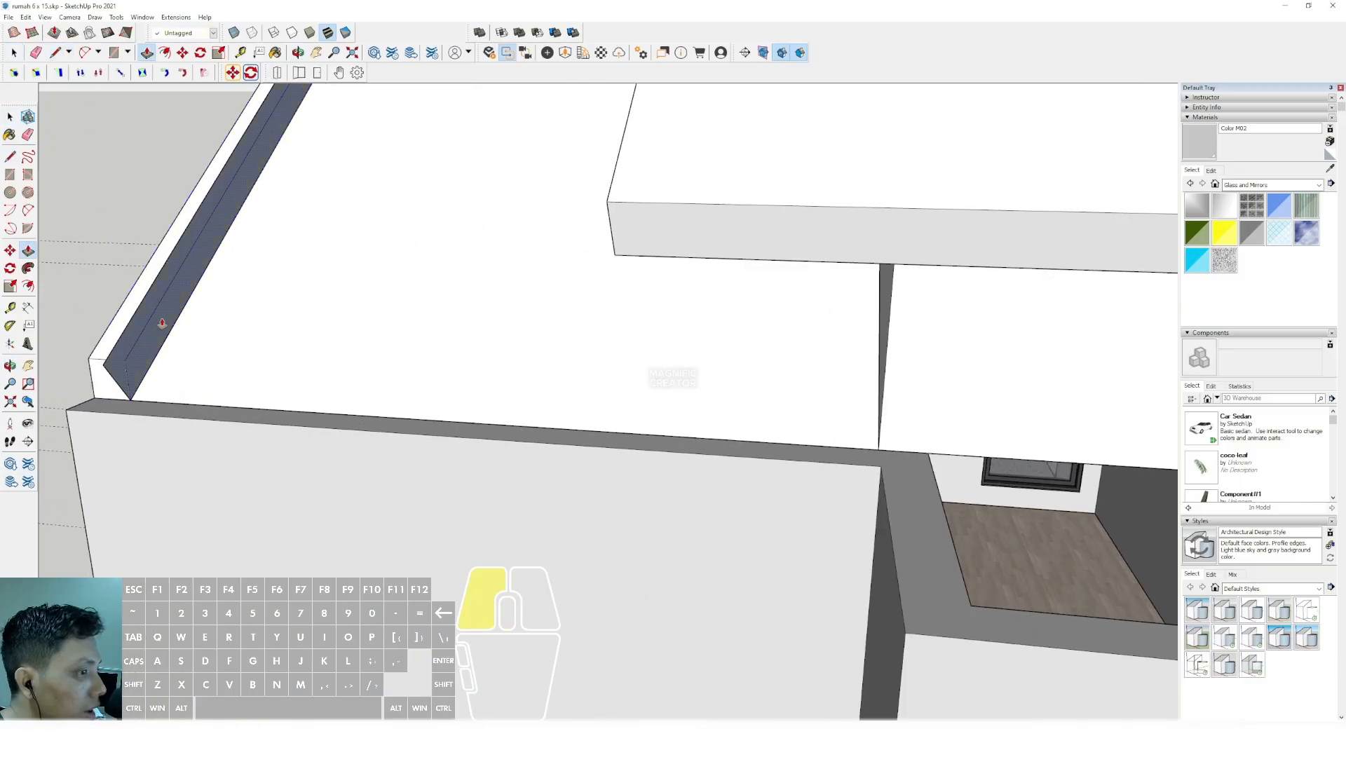
Extrude the thin profile face across the lower roof to form its slab, and group the finished slab.
click(162, 324)
scroll(553, 402, down, 1)
key(space)
scroll(778, 365, down, 2)
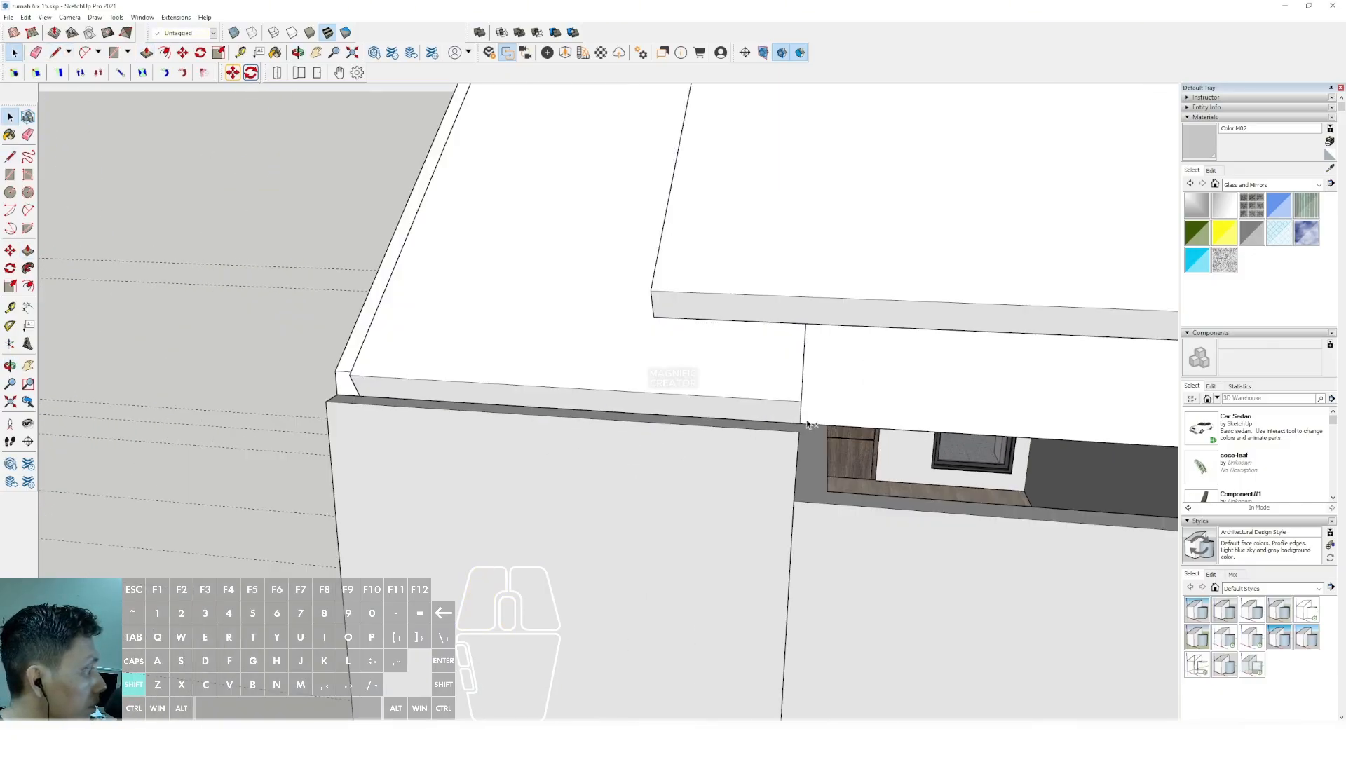
middle_drag(764, 441, 946, 382)
scroll(712, 364, down, 4)
triple_click(647, 324)
right_click(645, 319)
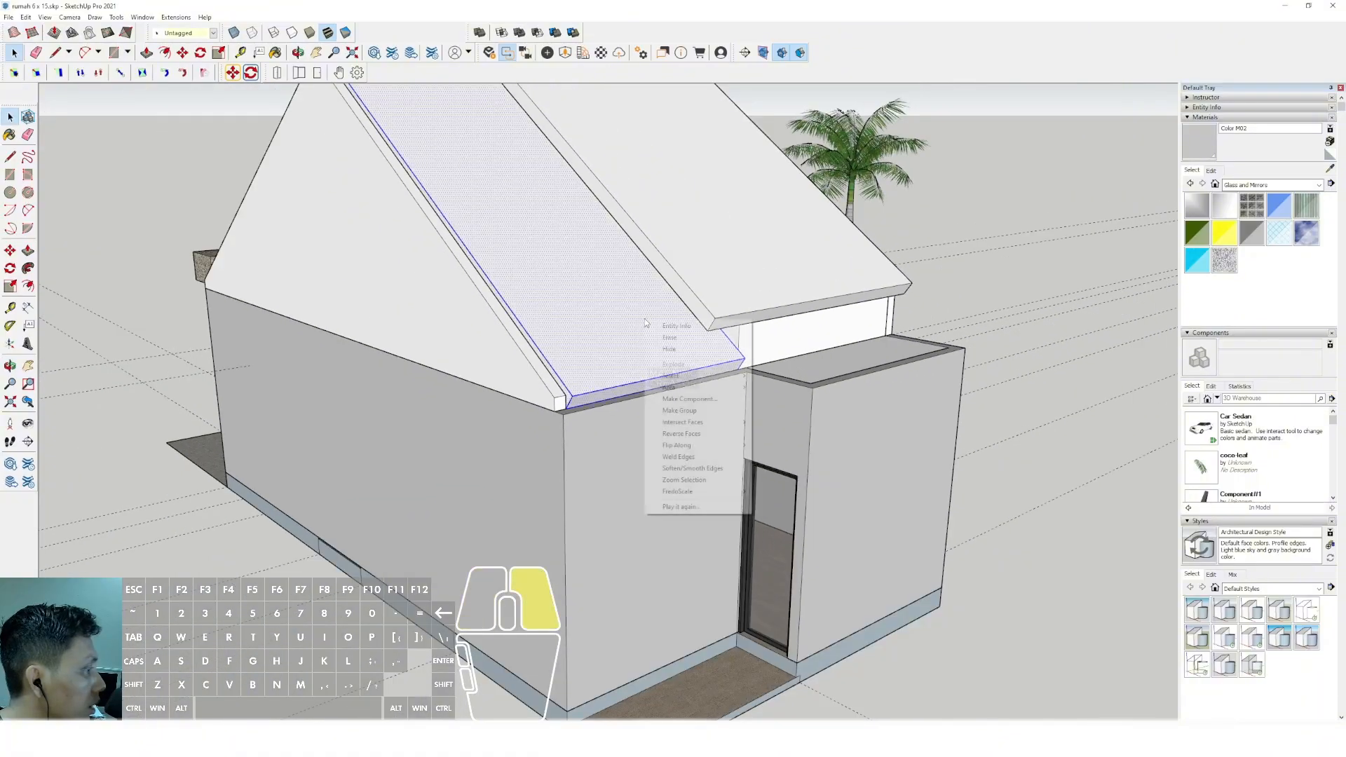
click(677, 410)
middle_drag(721, 519, 532, 549)
Close the open top of the projecting rear block with a rectangular face inside its walls, and group it.
key(r)
click(455, 541)
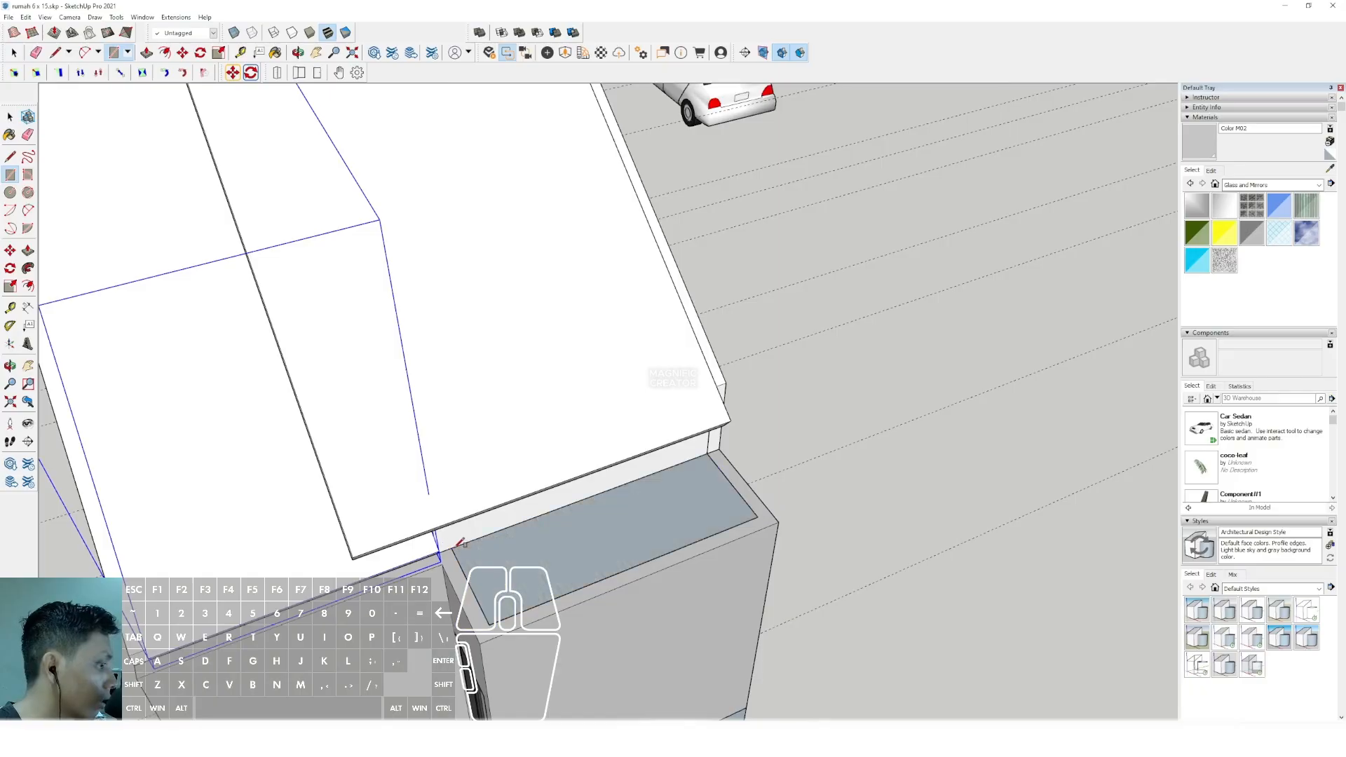
key(space)
double_click(598, 520)
right_click(599, 520)
click(646, 609)
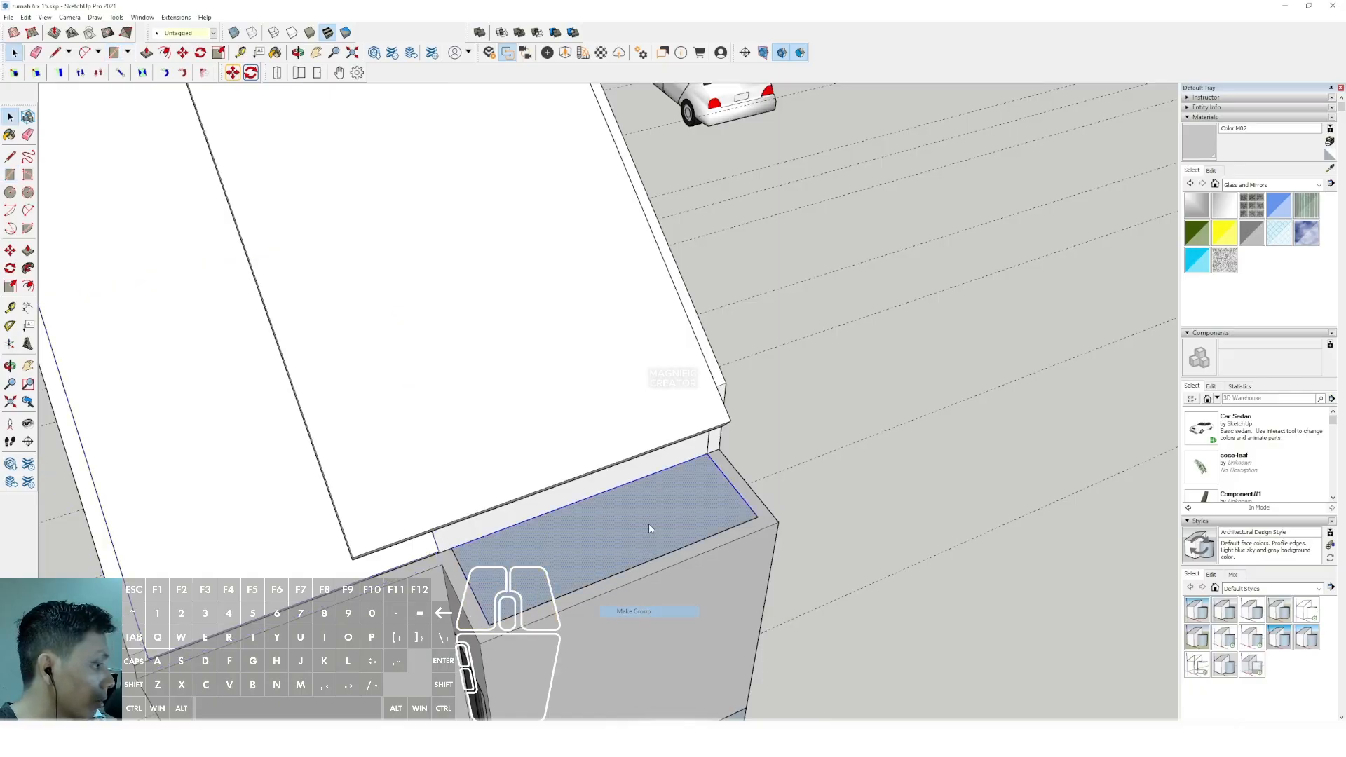
scroll(542, 506, down, 2)
shift+middle_drag(576, 423, 750, 393)
scroll(743, 407, down, 2)
Draw an upright rectangle on the rear wall inside the wall group and push it through to cut a window opening.
middle_drag(649, 546, 567, 433)
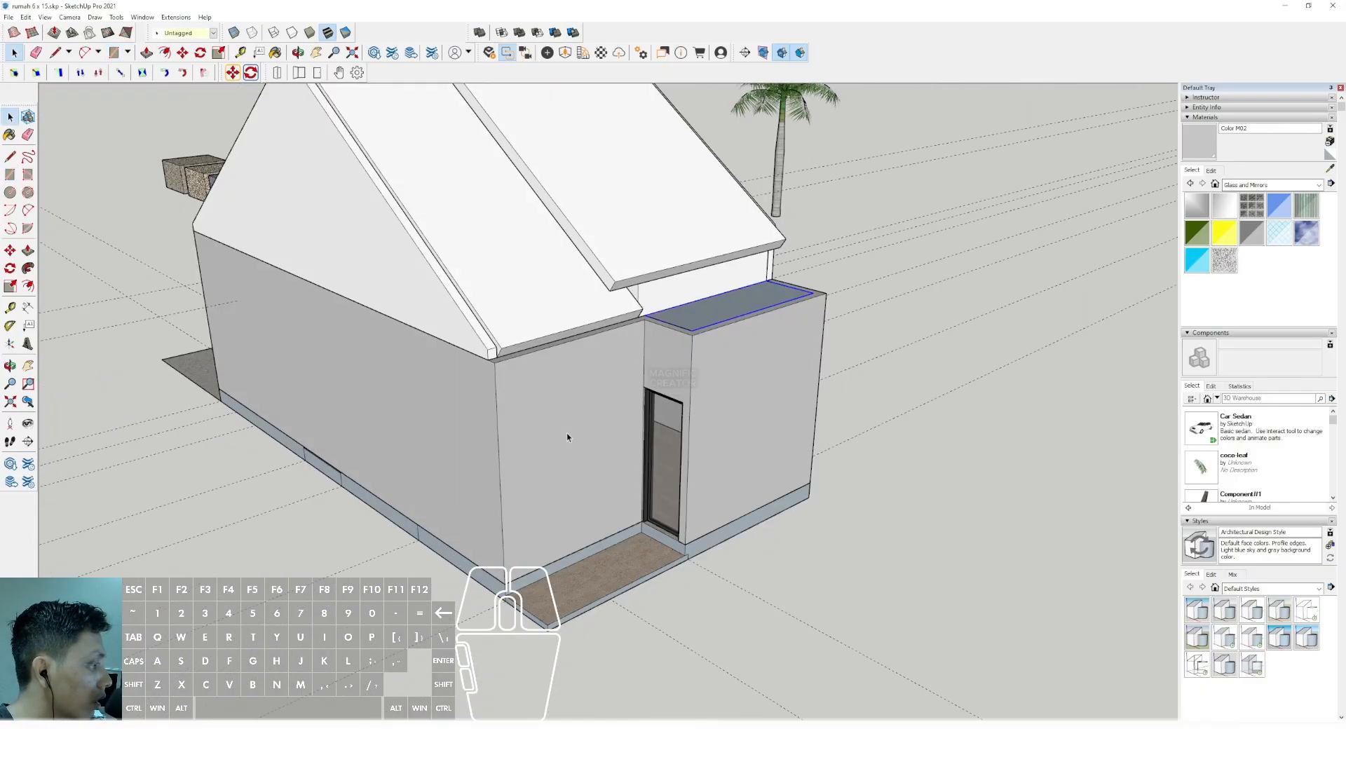
scroll(564, 436, up, 2)
click(559, 459)
double_click(559, 457)
key(r)
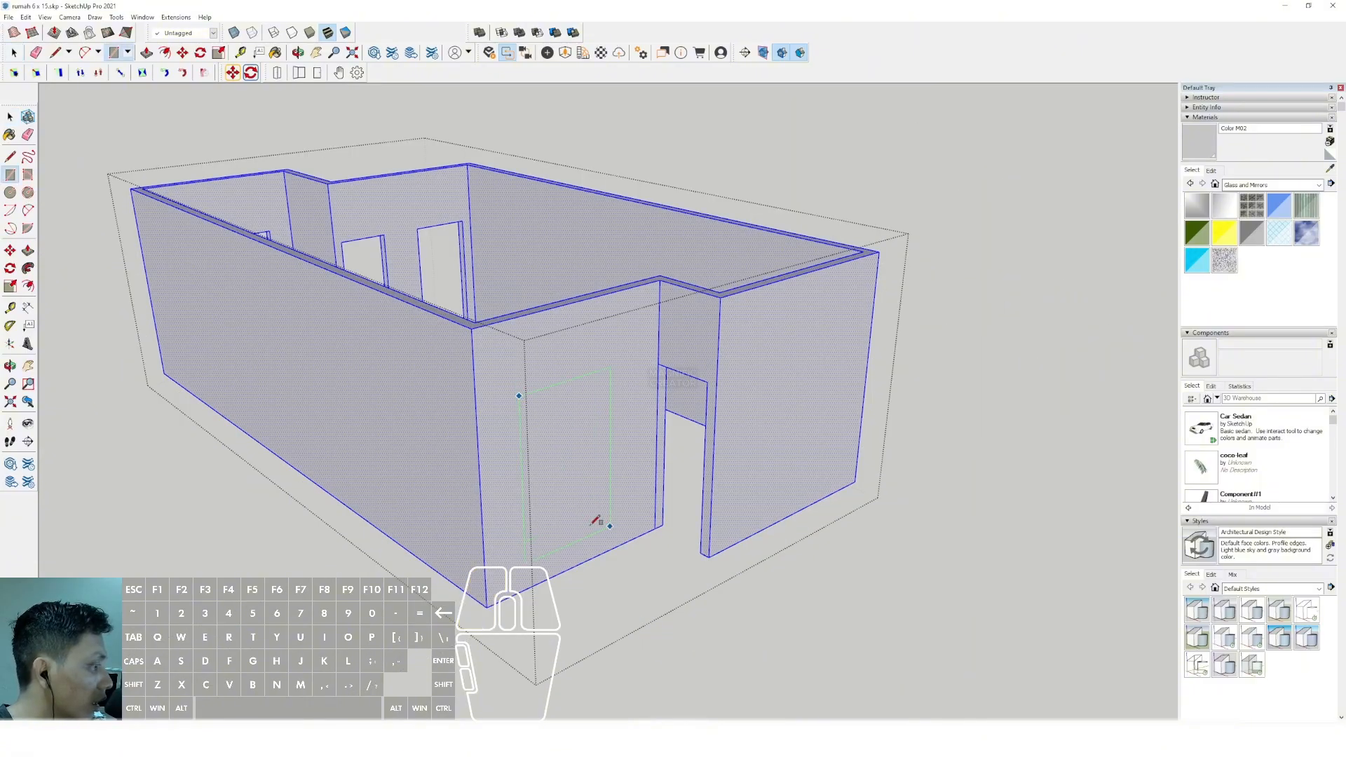
key(v)
scroll(578, 485, up, 1)
click(578, 485)
click(545, 458)
key(v)
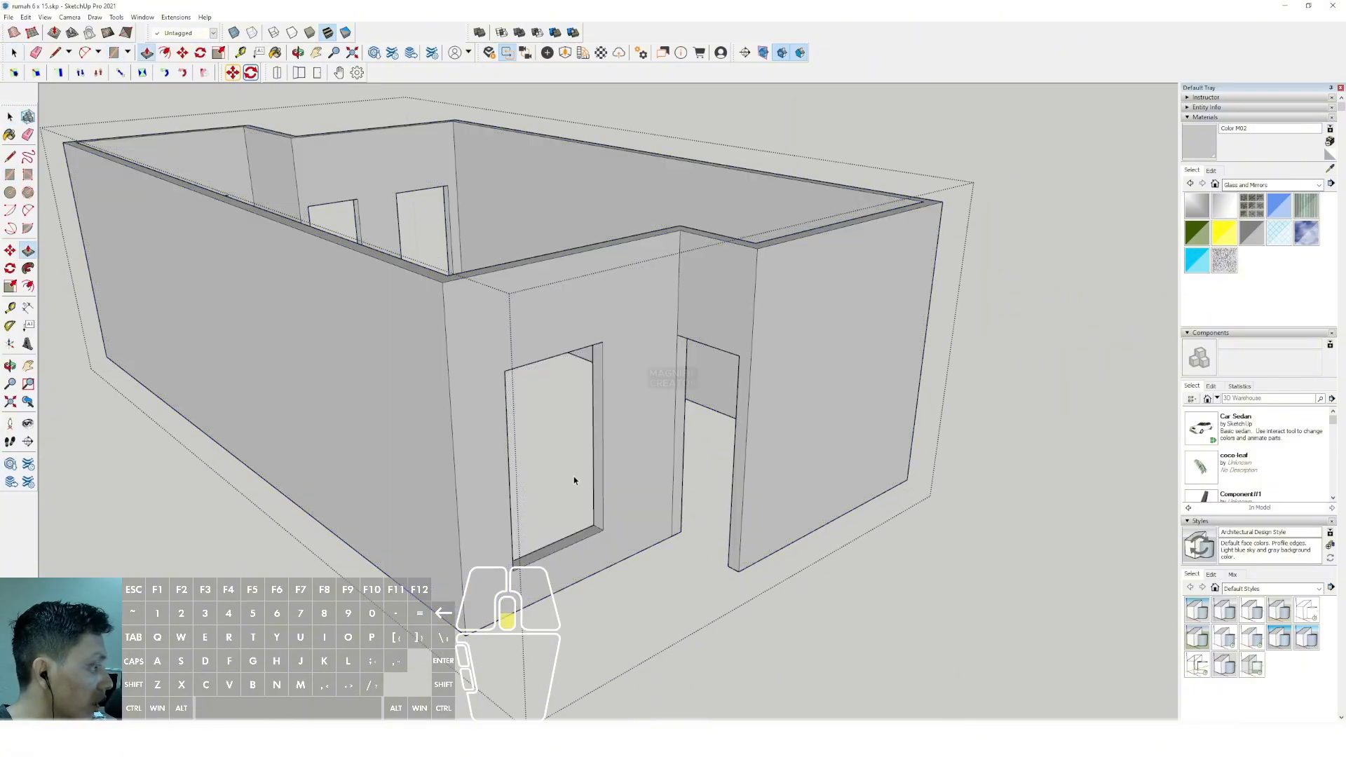
scroll(574, 477, down, 2)
click(868, 592)
Select the gable walls on both sides of the house and move them upward together.
scroll(561, 469, down, 3)
middle_drag(548, 468, 750, 506)
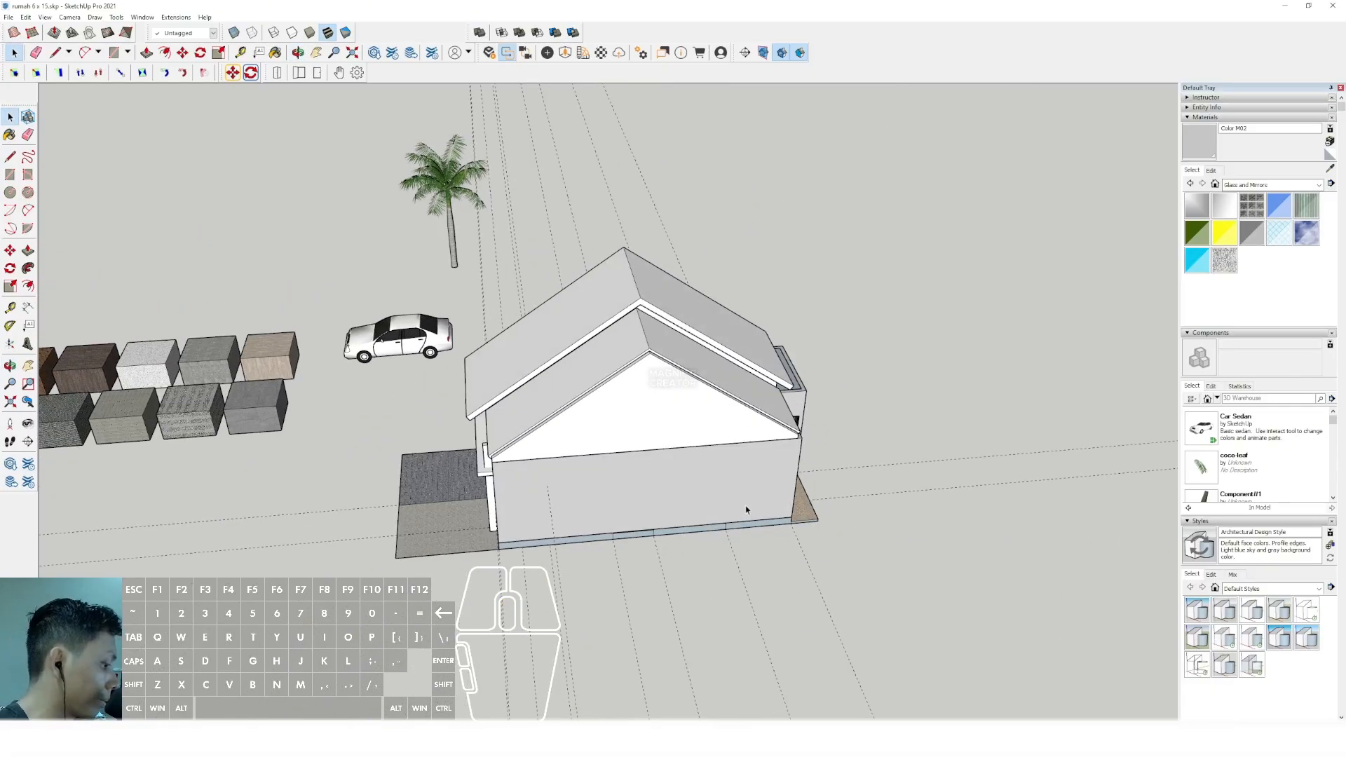
middle_drag(757, 477, 788, 372)
middle_drag(637, 324, 729, 315)
middle_drag(578, 305, 567, 280)
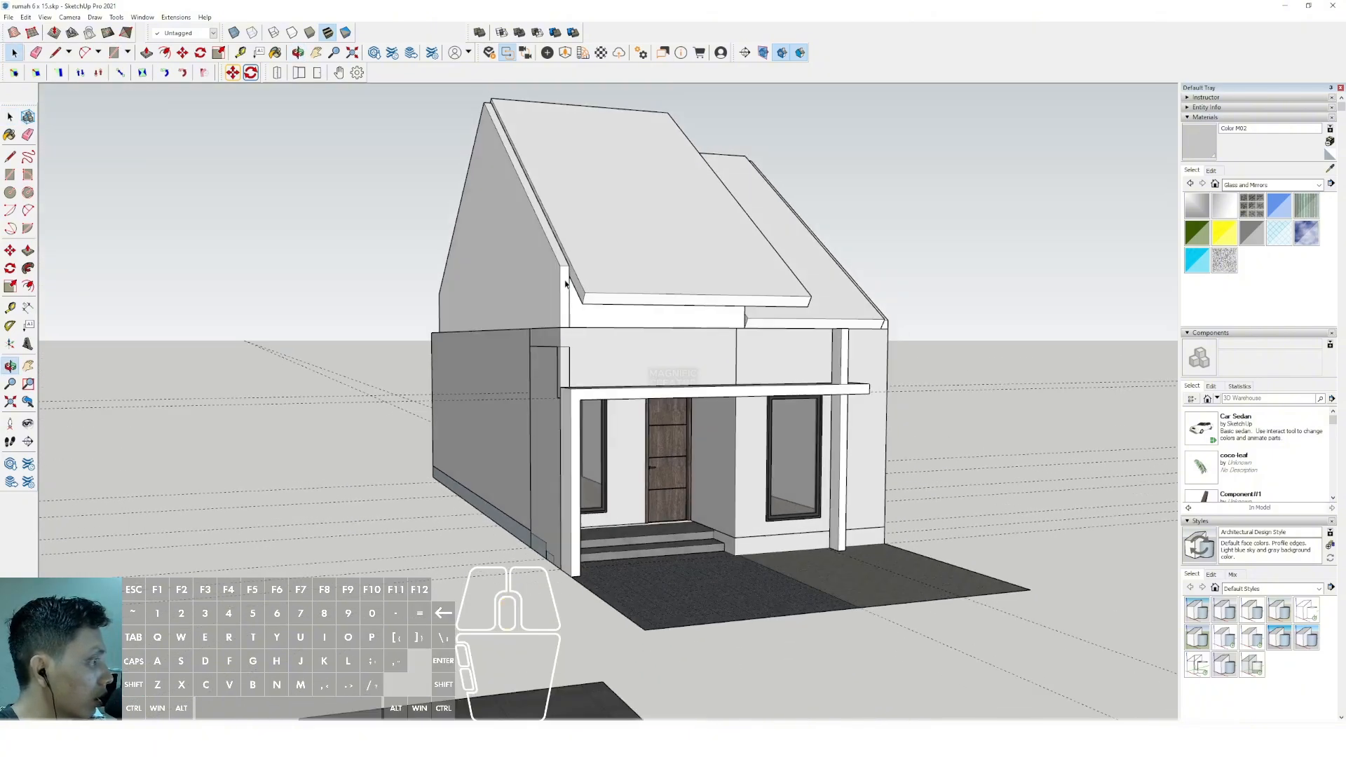
scroll(569, 291, up, 2)
click(575, 303)
scroll(743, 365, down, 2)
scroll(924, 363, up, 3)
shift+click(917, 366)
scroll(686, 359, down, 2)
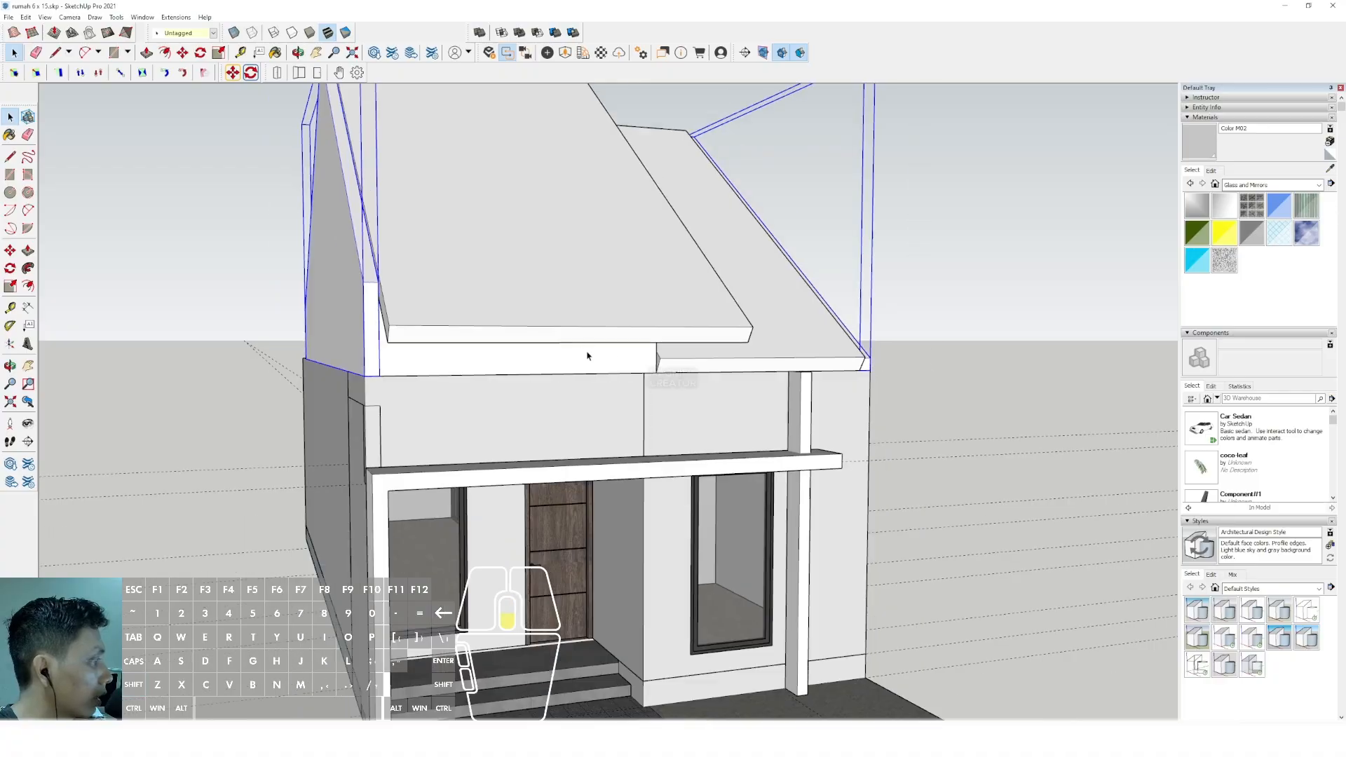
scroll(459, 385, up, 2)
middle_drag(464, 388, 490, 417)
key(m)
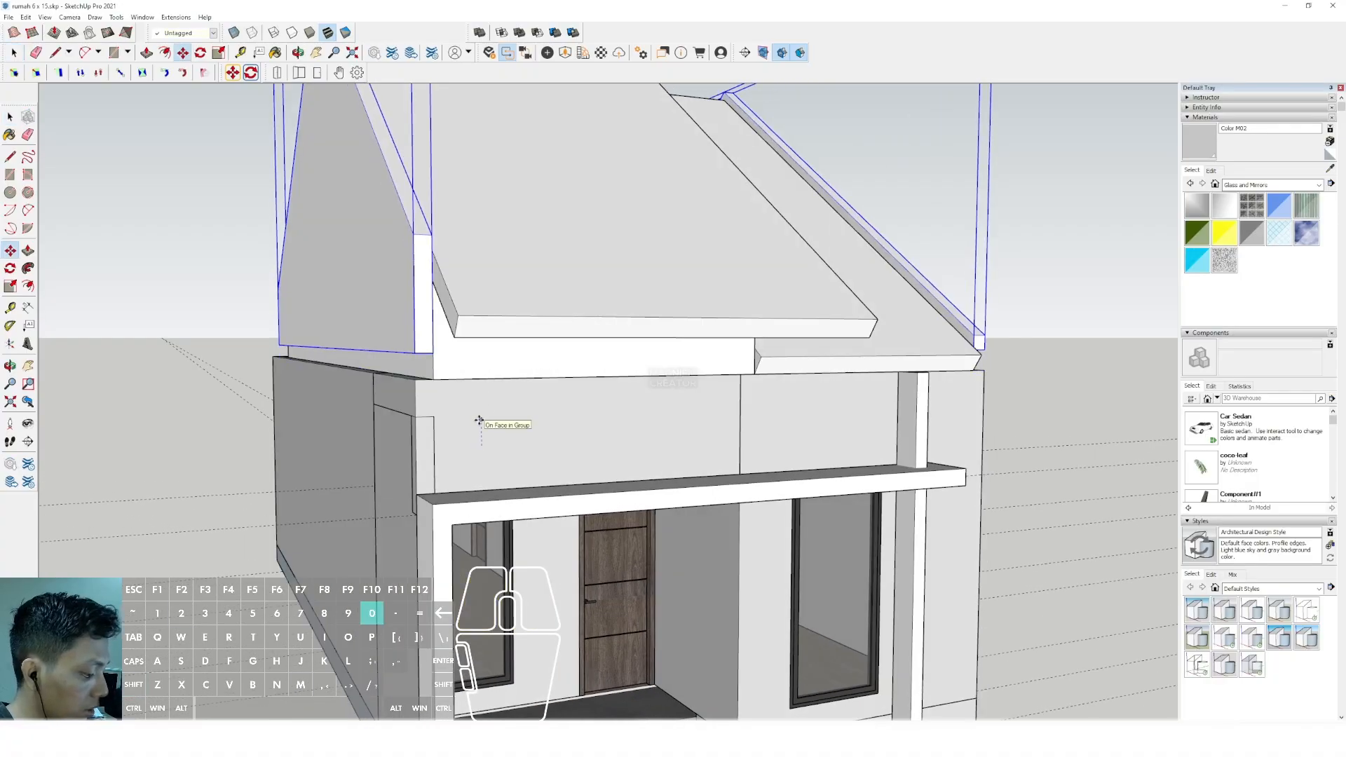
key(Return)
key(space)
Extrude the underside of the upper roof's raised side gable wall down to the top of the house wall.
triple_click(385, 340)
drag(251, 310, 526, 423)
key(v)
click(414, 356)
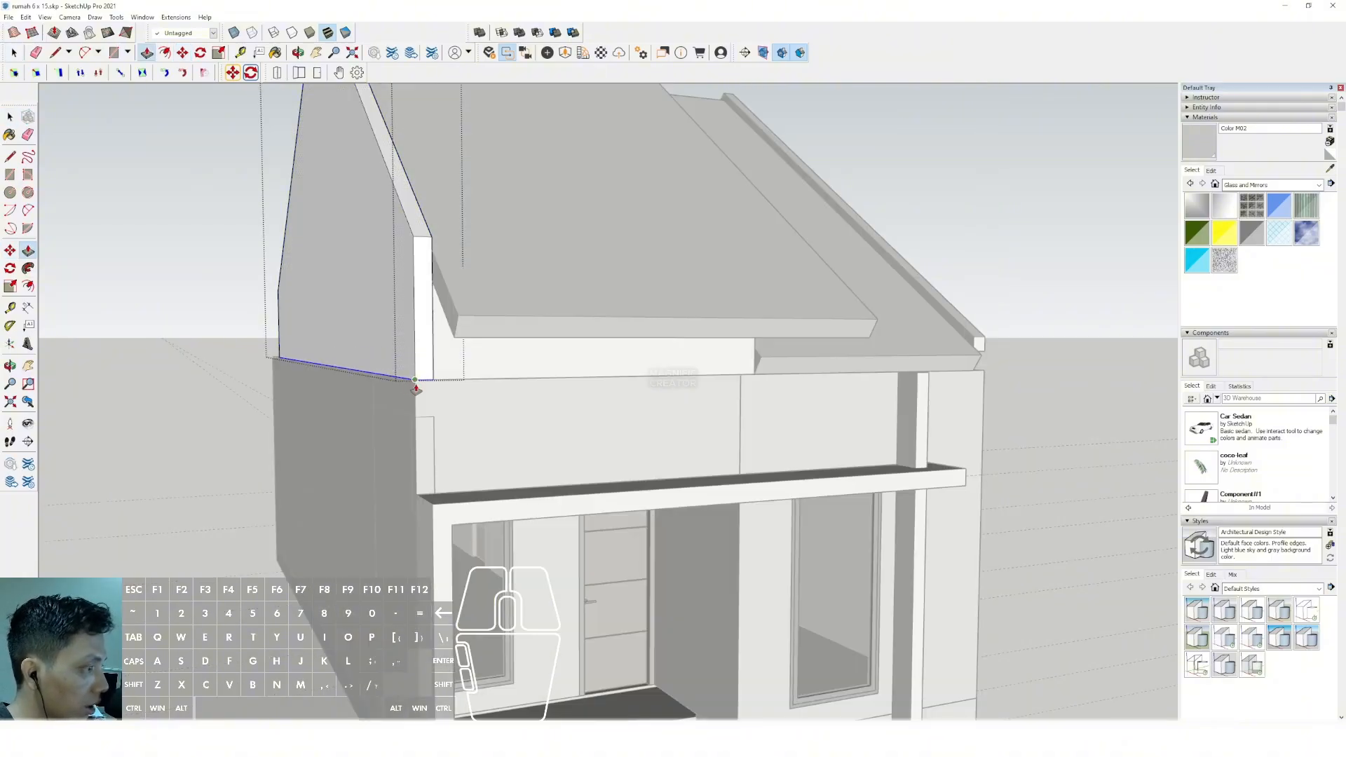
click(414, 382)
key(space)
Extrude the underside of the lower roof's raised side gable wall down to the top of the house wall.
middle_drag(524, 425, 442, 361)
click(558, 324)
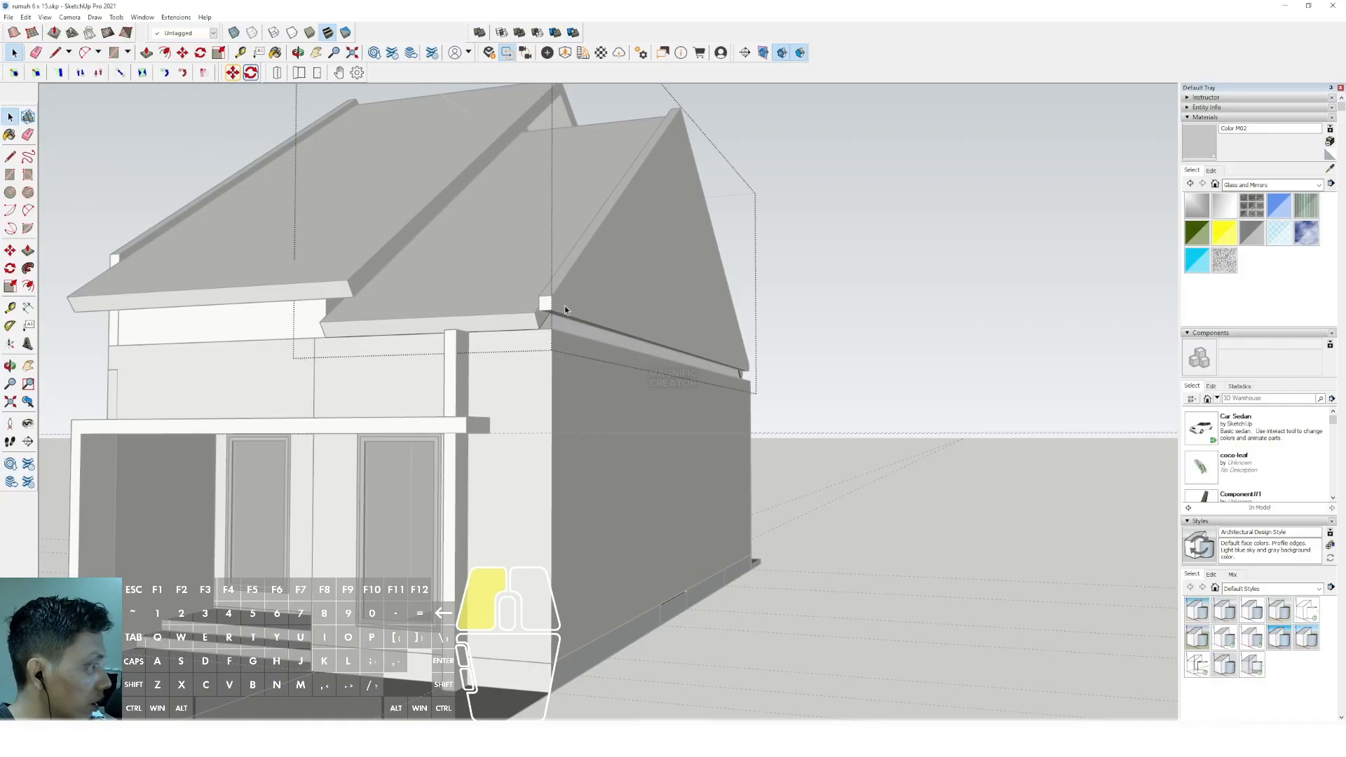
scroll(555, 319, up, 4)
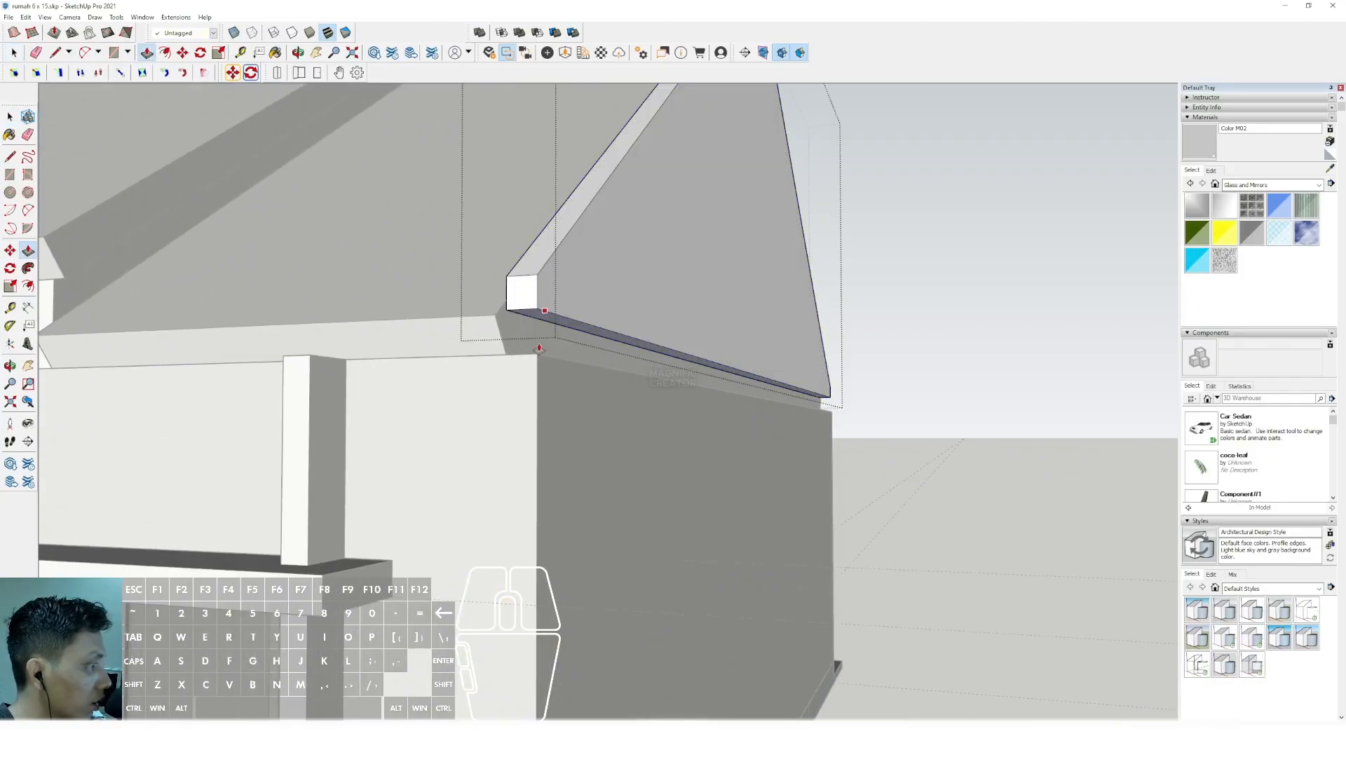
scroll(539, 348, down, 10)
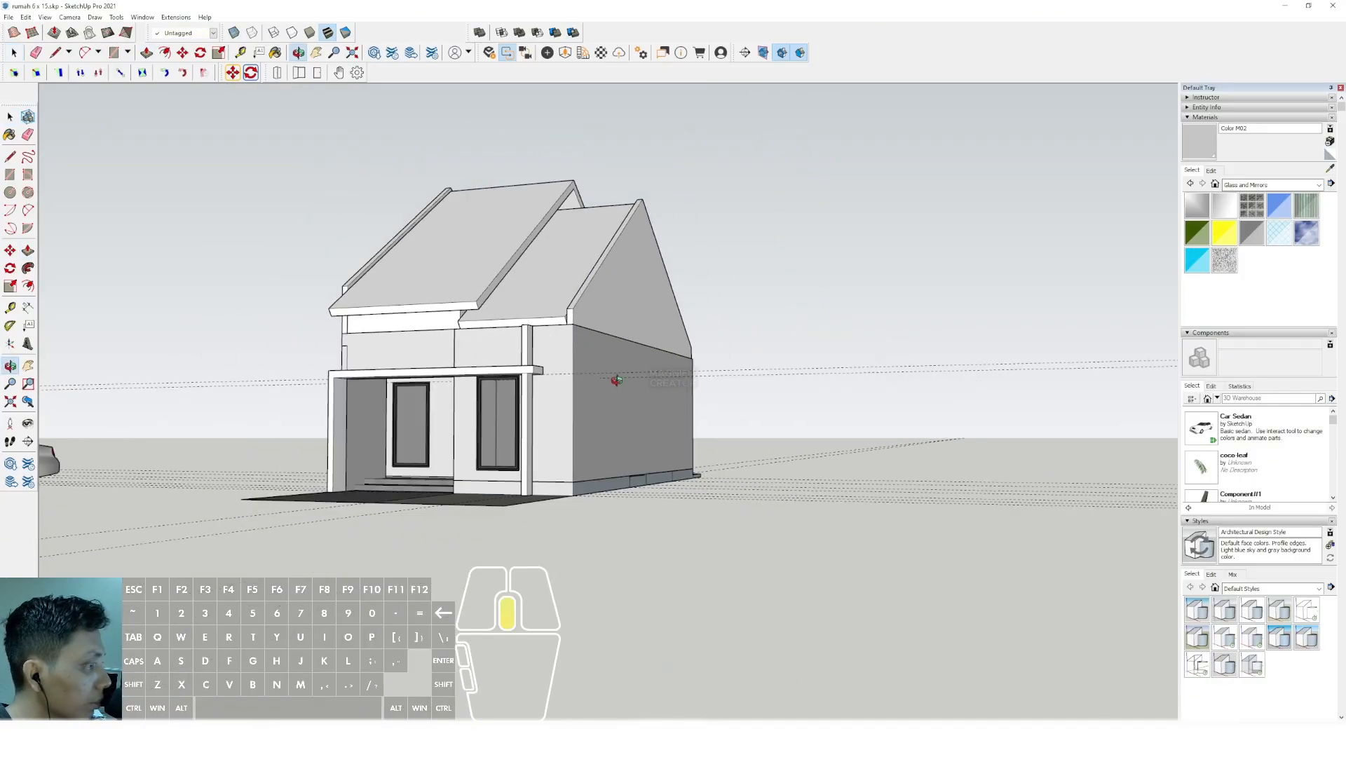
Extrude the front eave face of the lower roof slab outward to lengthen its overhang.
middle_drag(617, 381, 652, 415)
scroll(569, 340, up, 4)
double_click(556, 335)
scroll(574, 347, up, 2)
key(p)
click(578, 351)
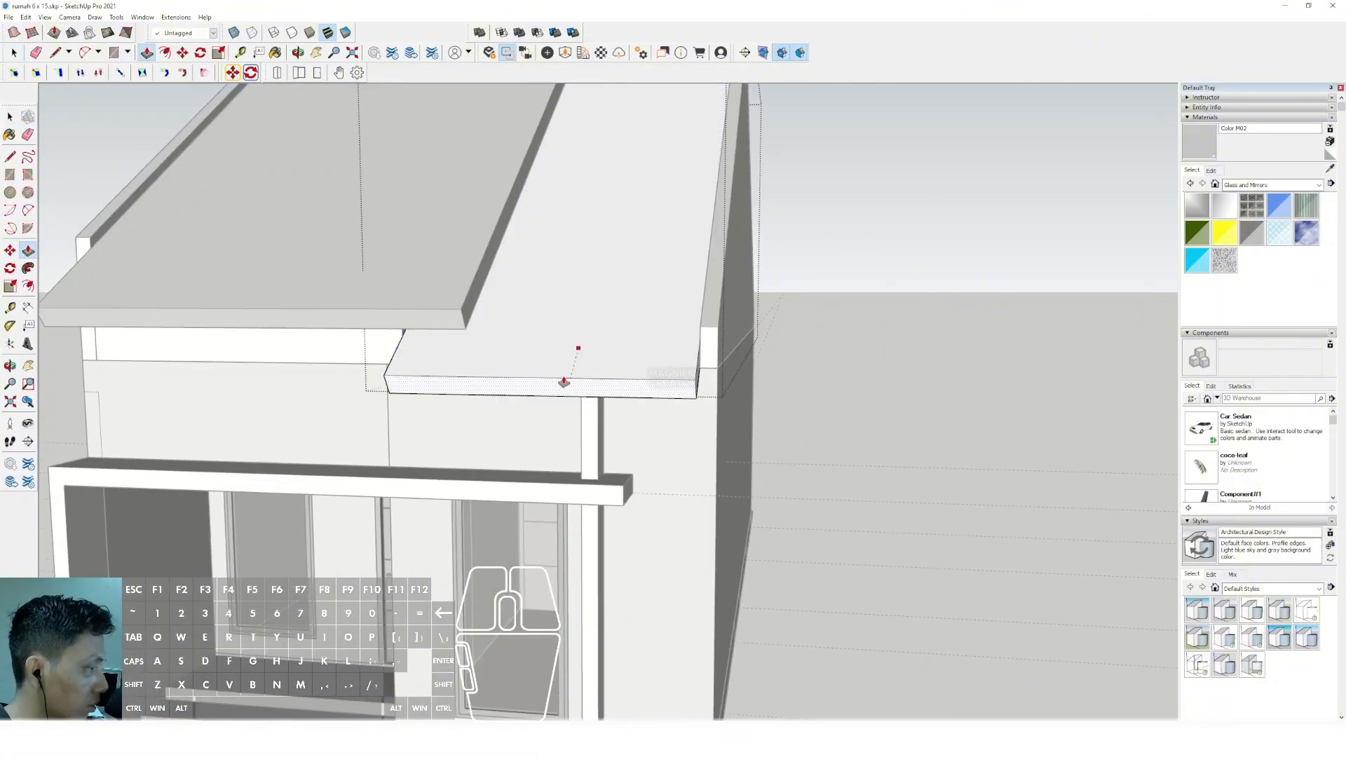
key(Return)
scroll(616, 361, down, 4)
key(space)
Extrude the rear eave face of the lower roof slab outward to lengthen its overhang.
middle_drag(686, 371, 427, 322)
scroll(749, 317, up, 4)
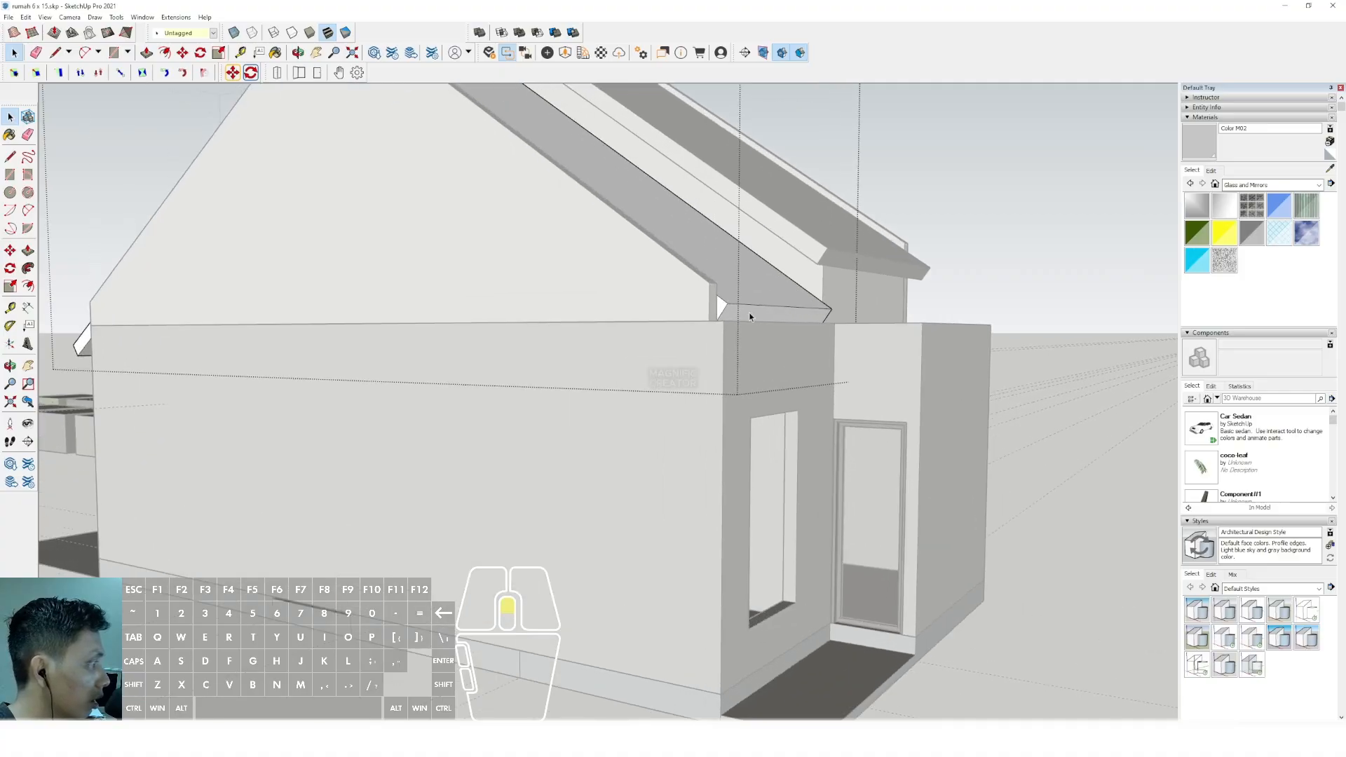
scroll(748, 317, up, 1)
double_click(754, 304)
key(p)
click(734, 305)
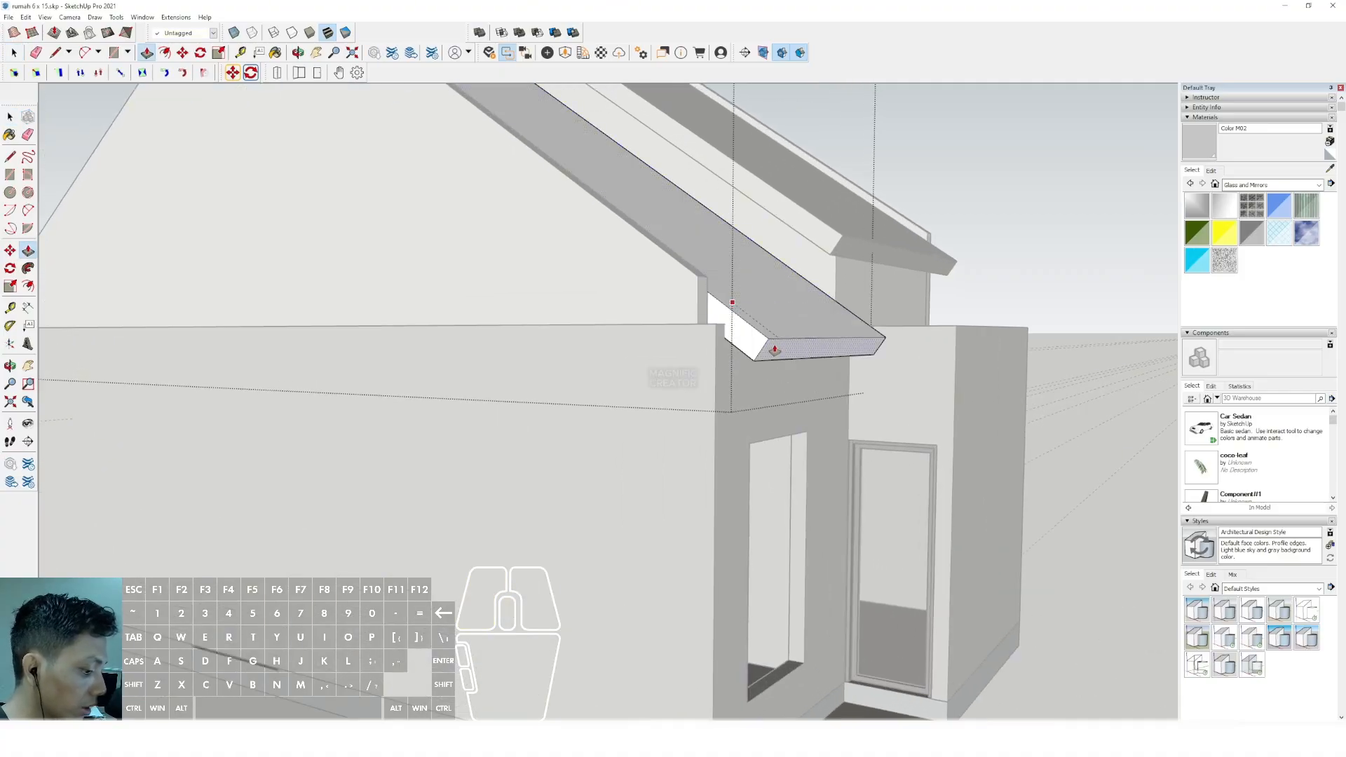
key(Return)
key(space)
scroll(775, 347, down, 3)
middle_drag(775, 347, 907, 450)
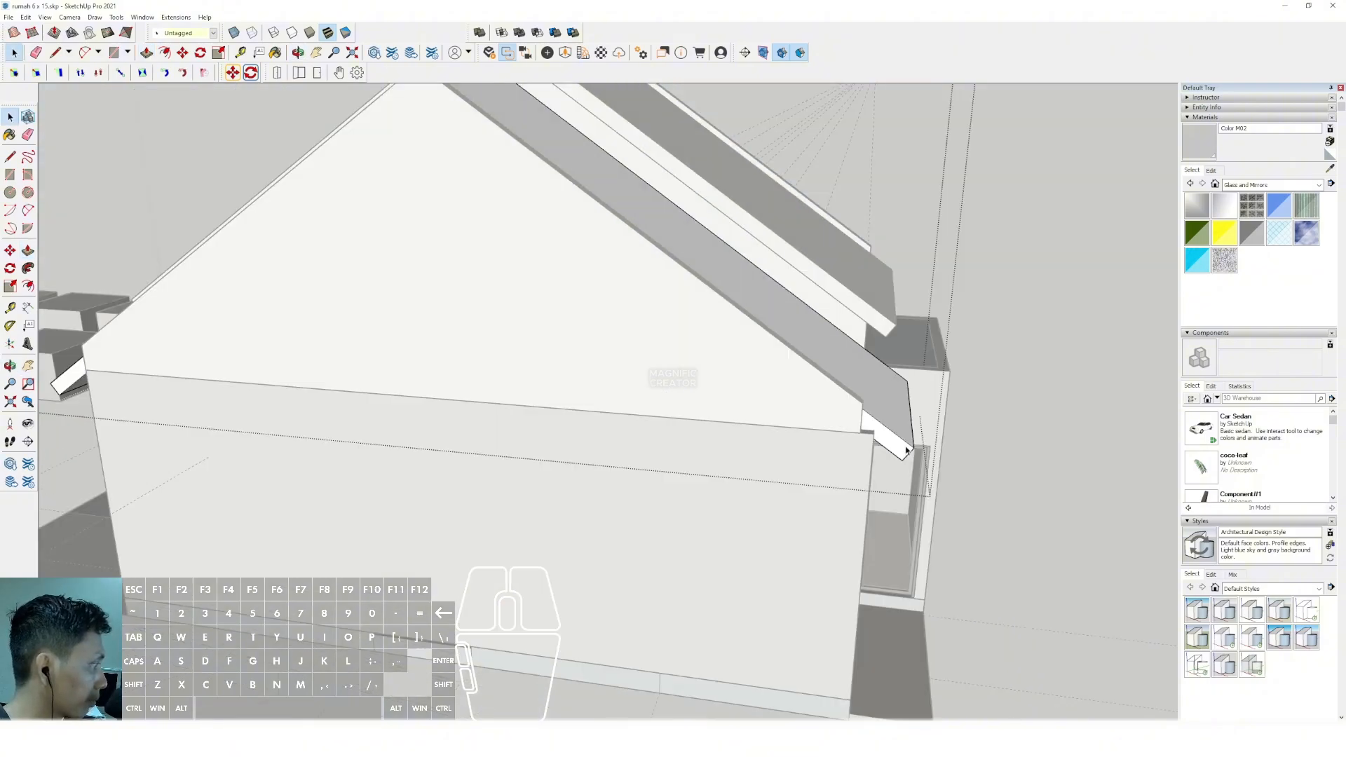
click(995, 291)
Sample the side wall's colour and paint the gable wall beside the lower roof with it.
scroll(622, 374, down, 2)
scroll(622, 374, down, 1)
middle_drag(623, 375, 771, 413)
middle_drag(559, 381, 638, 385)
middle_drag(638, 386, 879, 336)
click(1329, 170)
scroll(676, 354, up, 2)
middle_drag(676, 355, 617, 329)
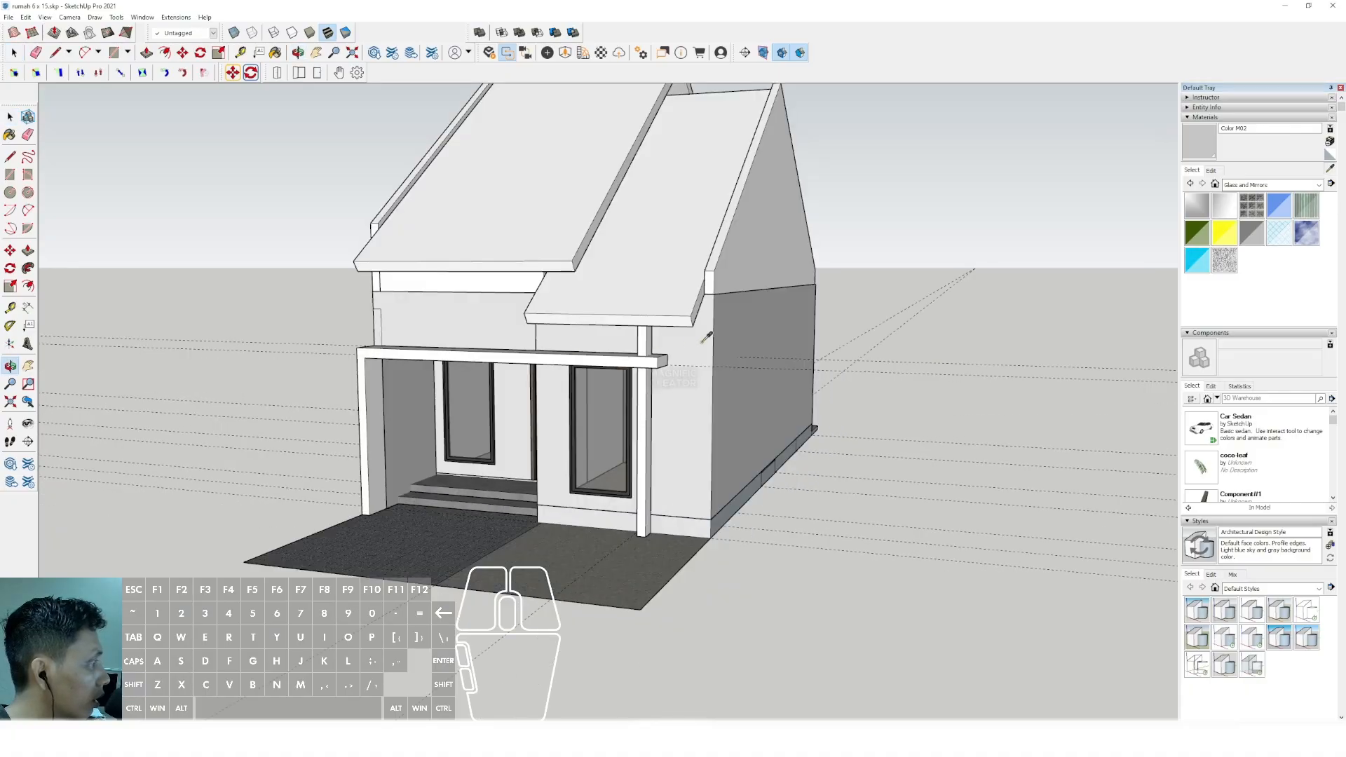
click(735, 302)
click(729, 246)
Paint the gable wall on the opposite side of the house with the same wall colour.
middle_drag(730, 243, 984, 293)
scroll(611, 234, up, 1)
click(601, 233)
scroll(604, 344, down, 1)
mouse_move(602, 344)
shift+middle_down()
mouse_move(604, 355)
mouse_move(555, 285)
shift+middle_up()
scroll(616, 295, up, 1)
click(607, 293)
scroll(607, 292, down, 2)
mouse_move(855, 305)
middle_down()
mouse_move(733, 314)
mouse_move(662, 340)
mouse_move(729, 320)
middle_up()
scroll(662, 342, down, 2)
key(space)
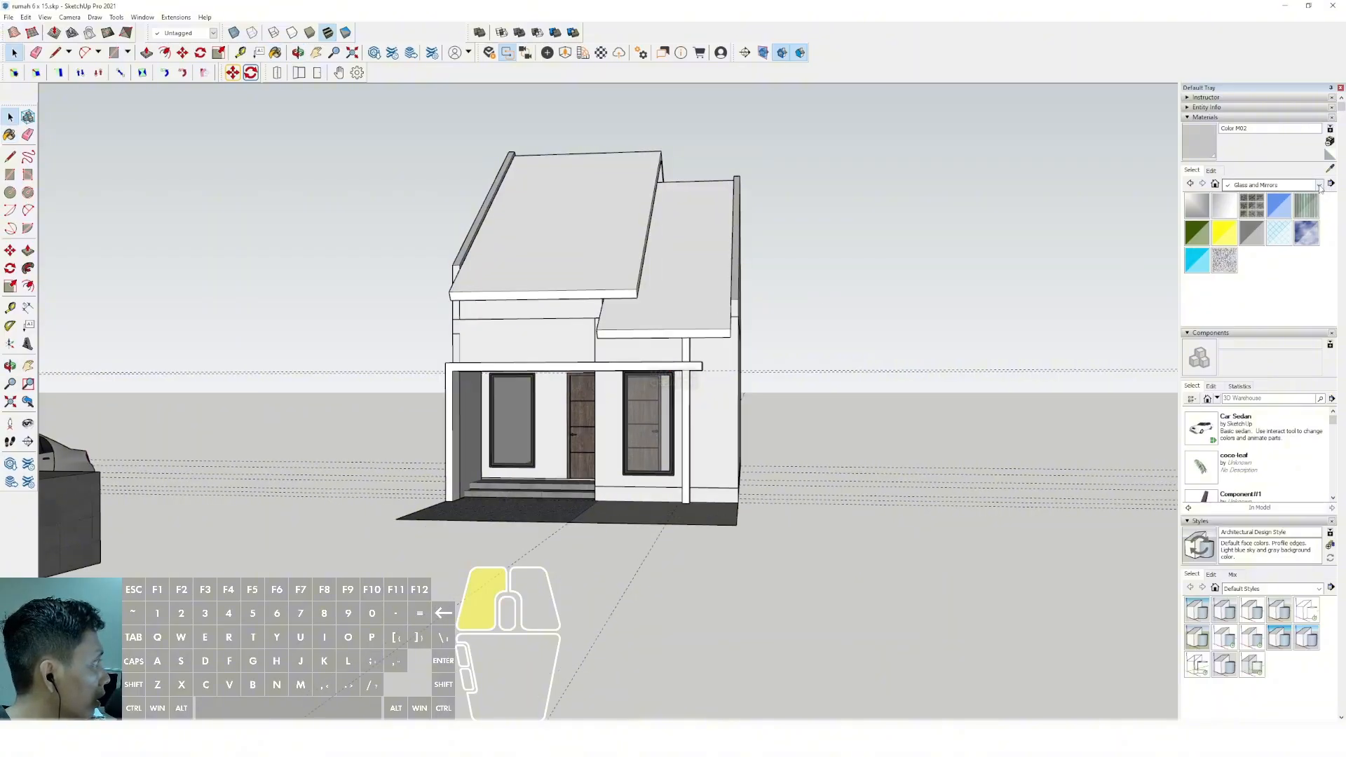
Choose Roofing Shingles Asphalt from the Roofing materials and paint the upper roof slab's front slope with it.
click(1319, 185)
click(1241, 272)
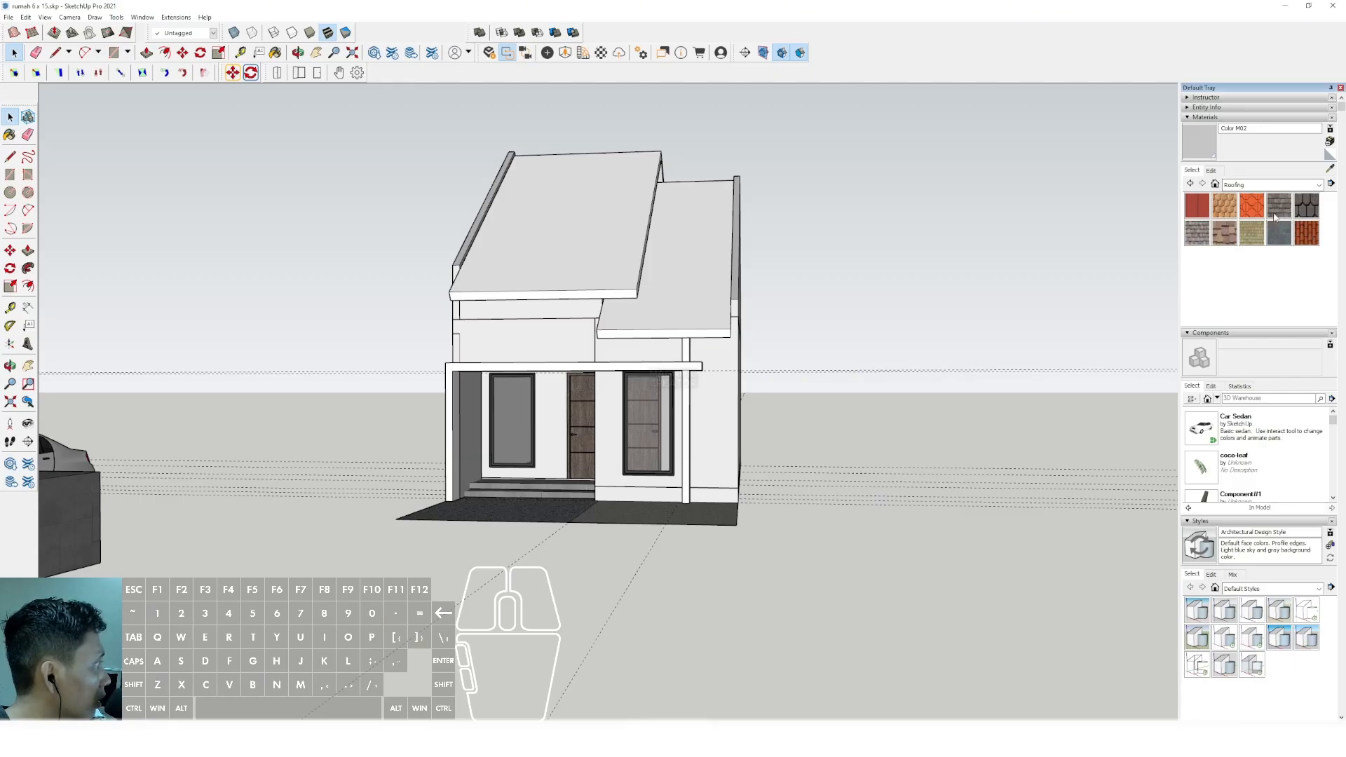
click(1279, 206)
scroll(597, 249, up, 3)
middle_drag(591, 264, 580, 260)
key(space)
double_click(591, 250)
click(595, 252)
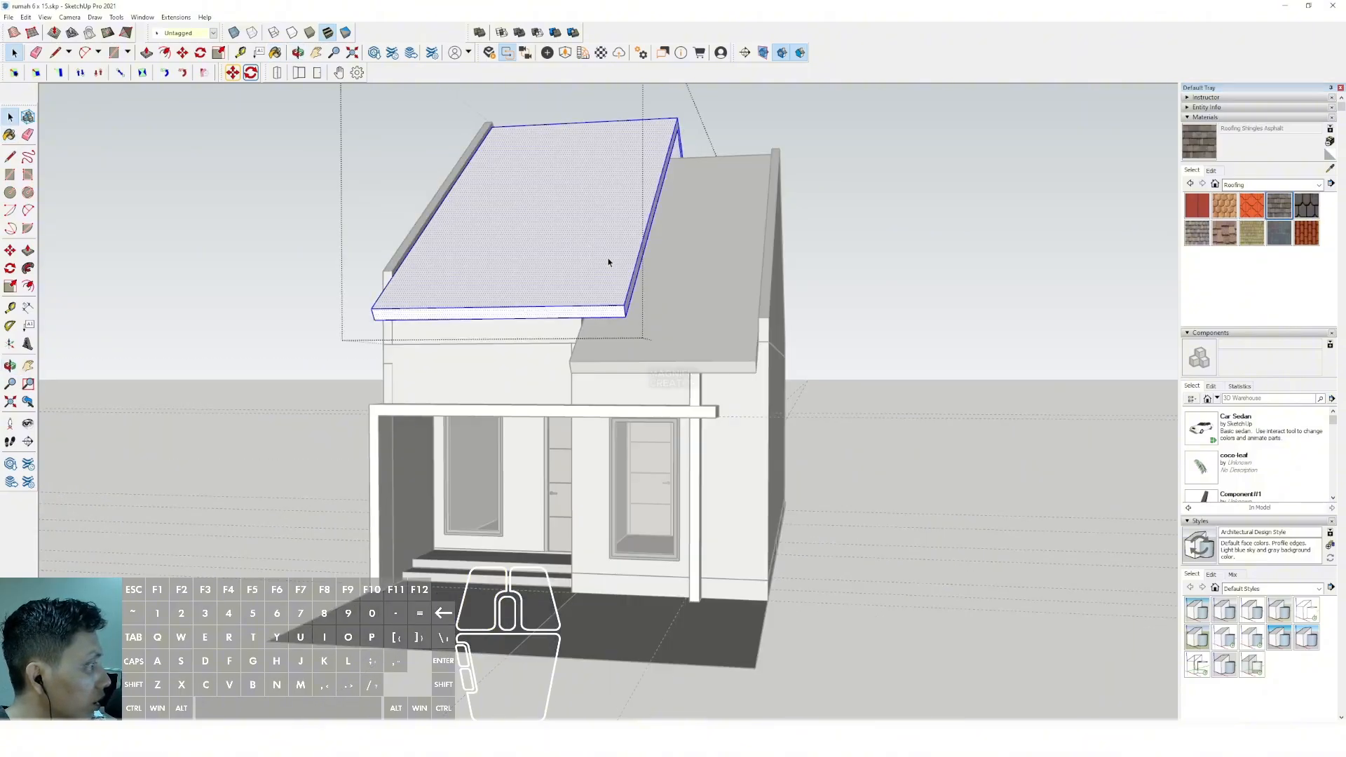
key(b)
click(609, 251)
Apply Roofing Shingles Asphalt to the upper roof's rear slope and to the lower roof slab's slopes.
middle_drag(689, 233, 569, 295)
key(space)
click(574, 269)
scroll(574, 270, down, 2)
double_click(617, 359)
click(659, 339)
key(b)
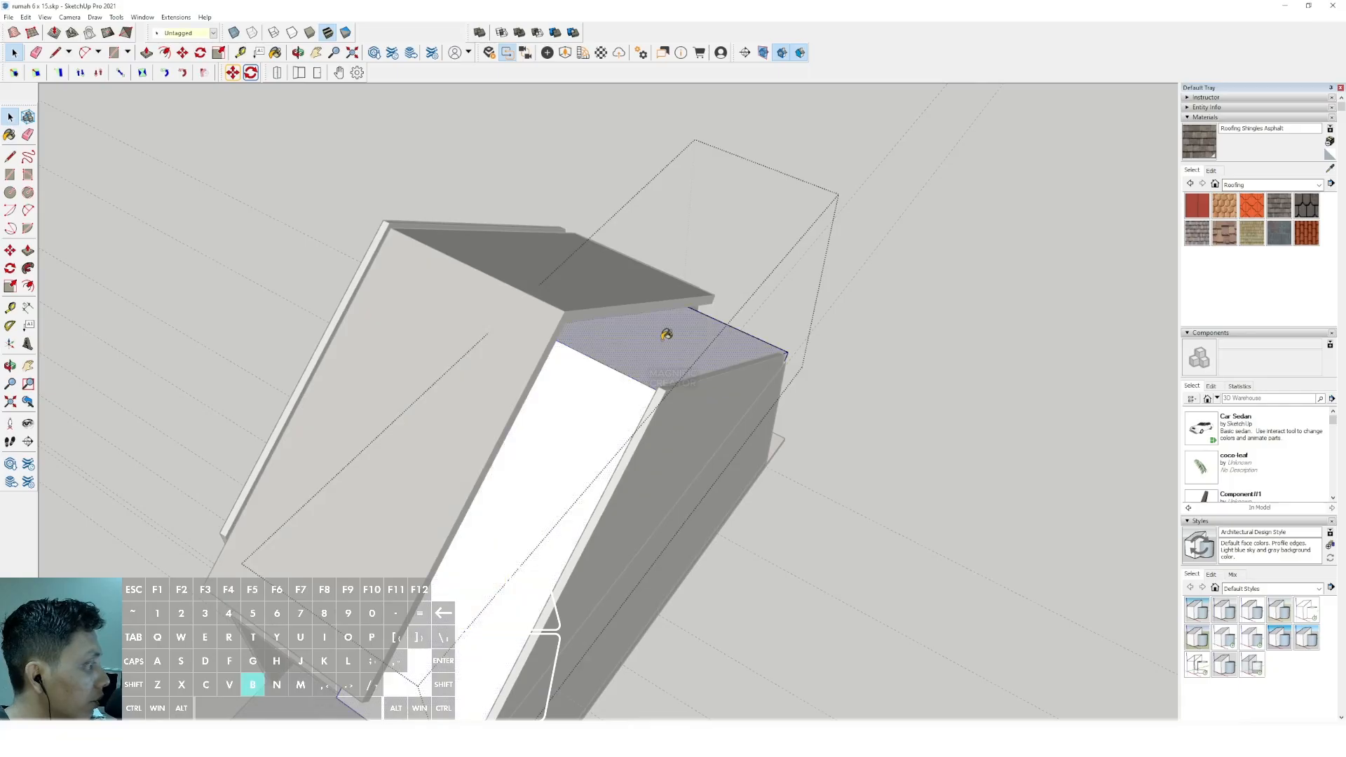
click(666, 333)
key(space)
scroll(606, 409, down, 2)
click(899, 386)
Sample the dark standing seam metal roofing material from the row of material sample blocks.
middle_drag(899, 386, 624, 263)
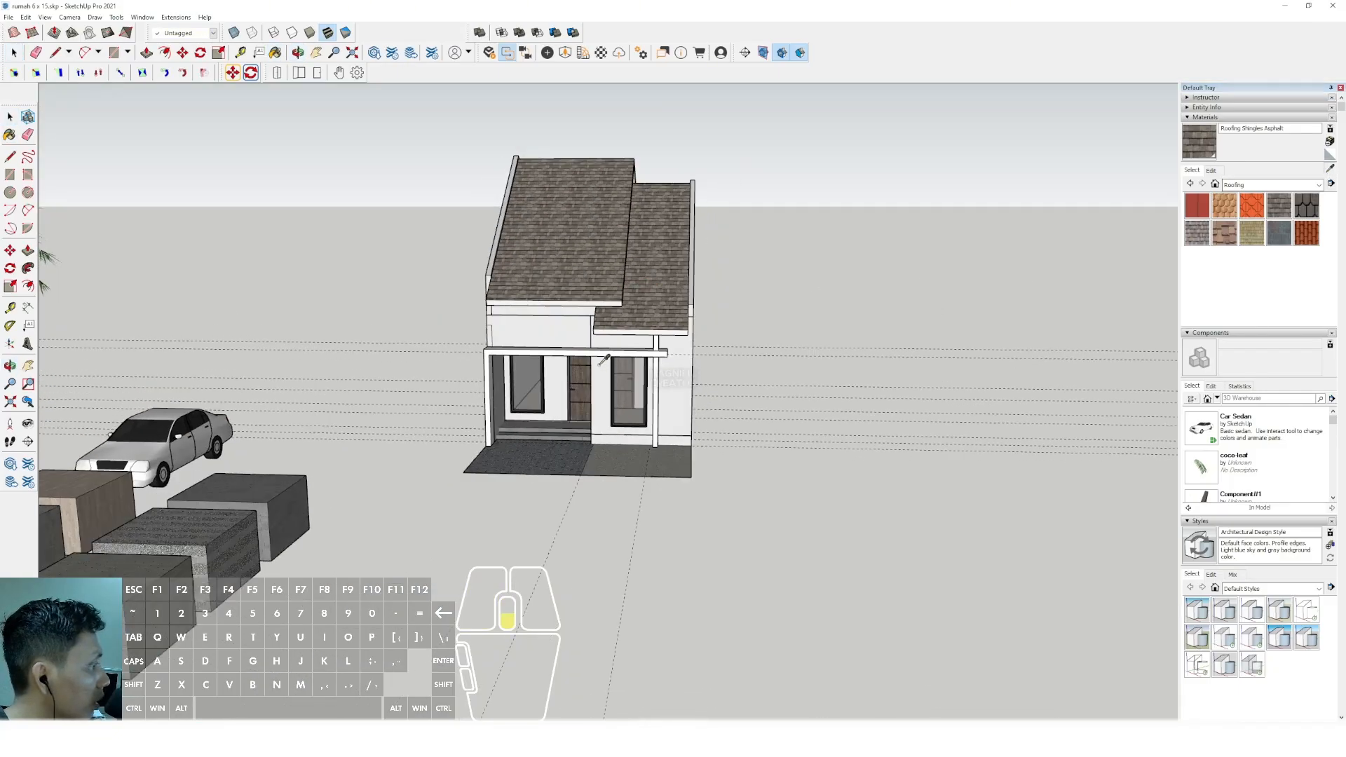
scroll(604, 360, down, 3)
mouse_move(604, 361)
shift+middle_down()
mouse_move(764, 273)
mouse_move(491, 435)
shift+middle_up()
scroll(368, 499, up, 3)
click(349, 525)
scroll(349, 525, down, 2)
scroll(797, 251, up, 2)
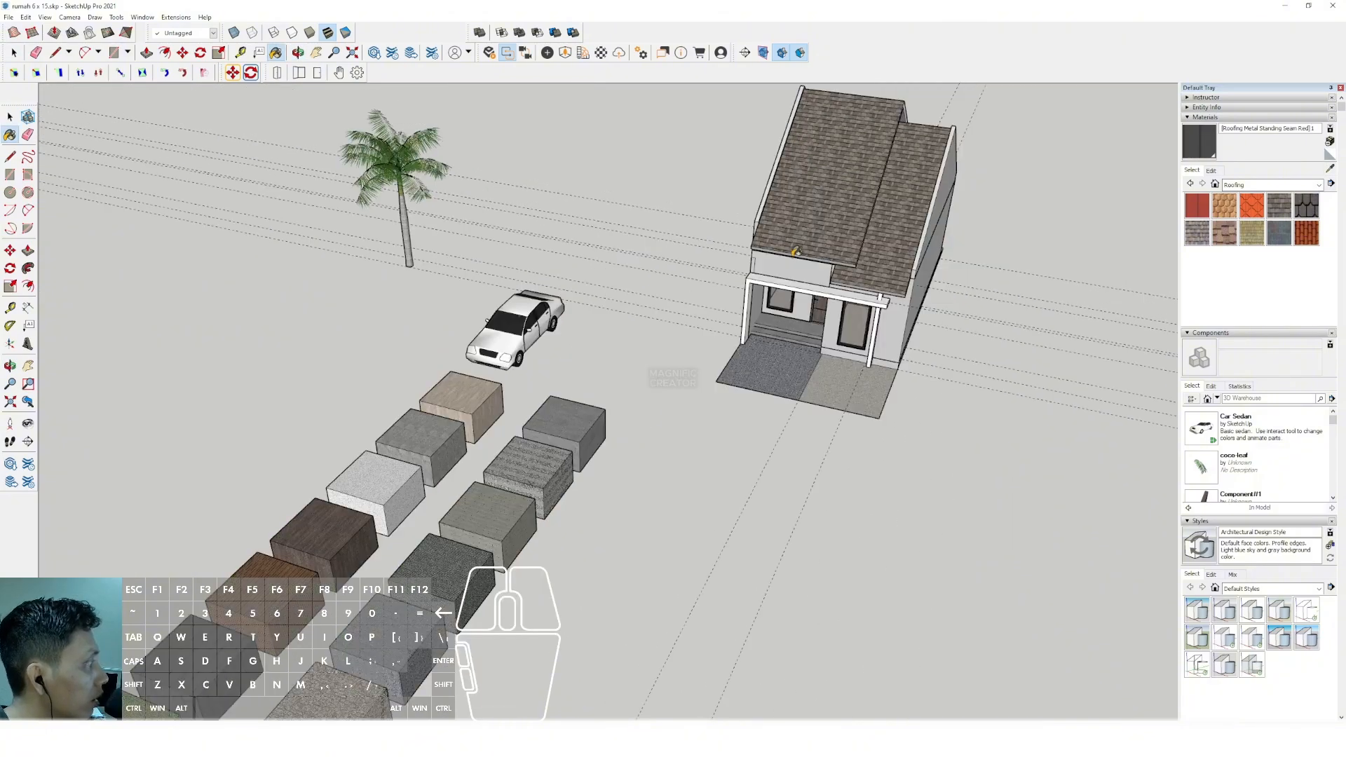
Paint the front and rear slopes of the upper roof slab with the dark standing seam metal.
scroll(796, 251, up, 3)
middle_drag(655, 376, 706, 300)
key(space)
click(684, 303)
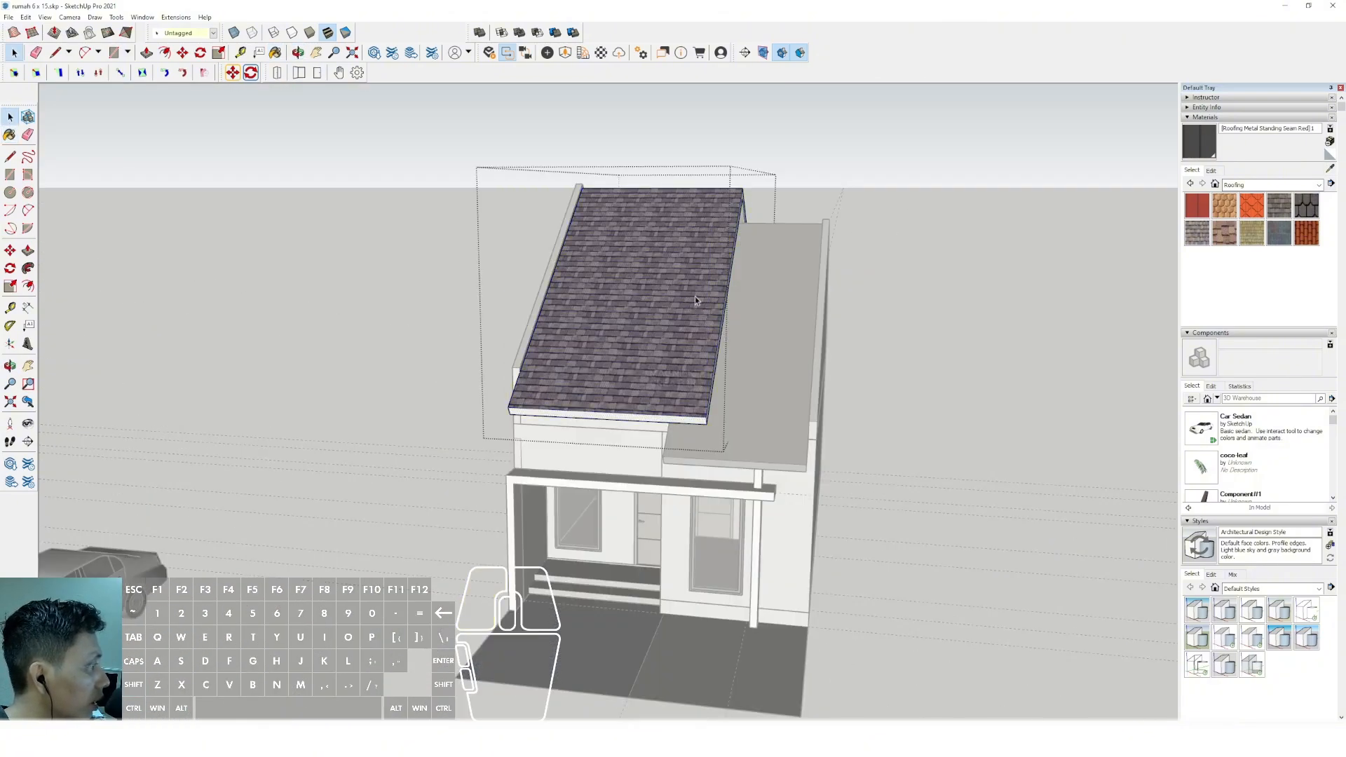
key(b)
click(696, 300)
mouse_move(697, 252)
middle_down()
mouse_move(616, 471)
mouse_move(656, 412)
middle_up()
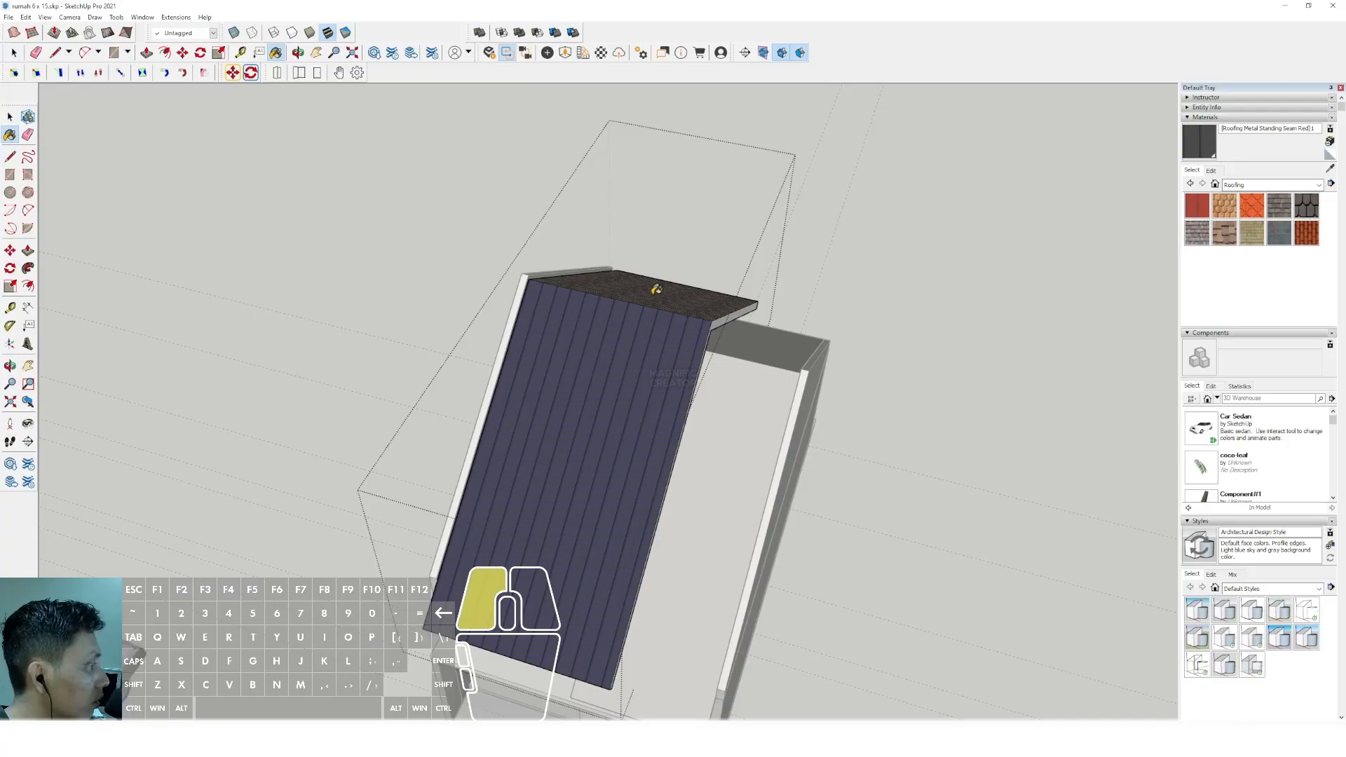
key(space)
Rotate the metal texture's position on the upper roof's front slope so that the seams run across the slope.
middle_drag(656, 289, 645, 360)
right_click(643, 359)
mouse_move(694, 494)
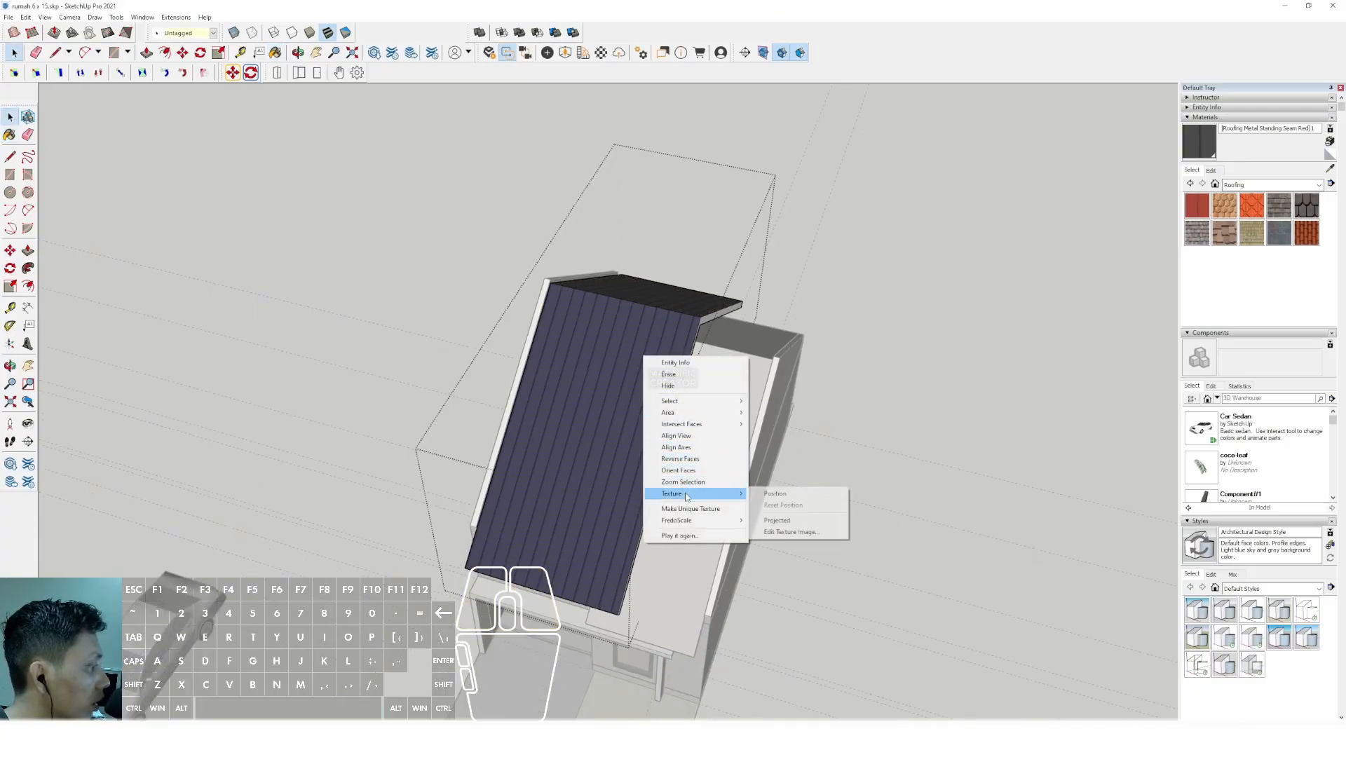
click(779, 497)
scroll(632, 364, down, 1)
scroll(632, 364, up, 1)
drag(652, 347, 622, 364)
key(Return)
scroll(680, 358, up, 1)
Paint the lower roof slab's slopes with the rotated standing seam metal texture.
middle_drag(680, 358, 653, 387)
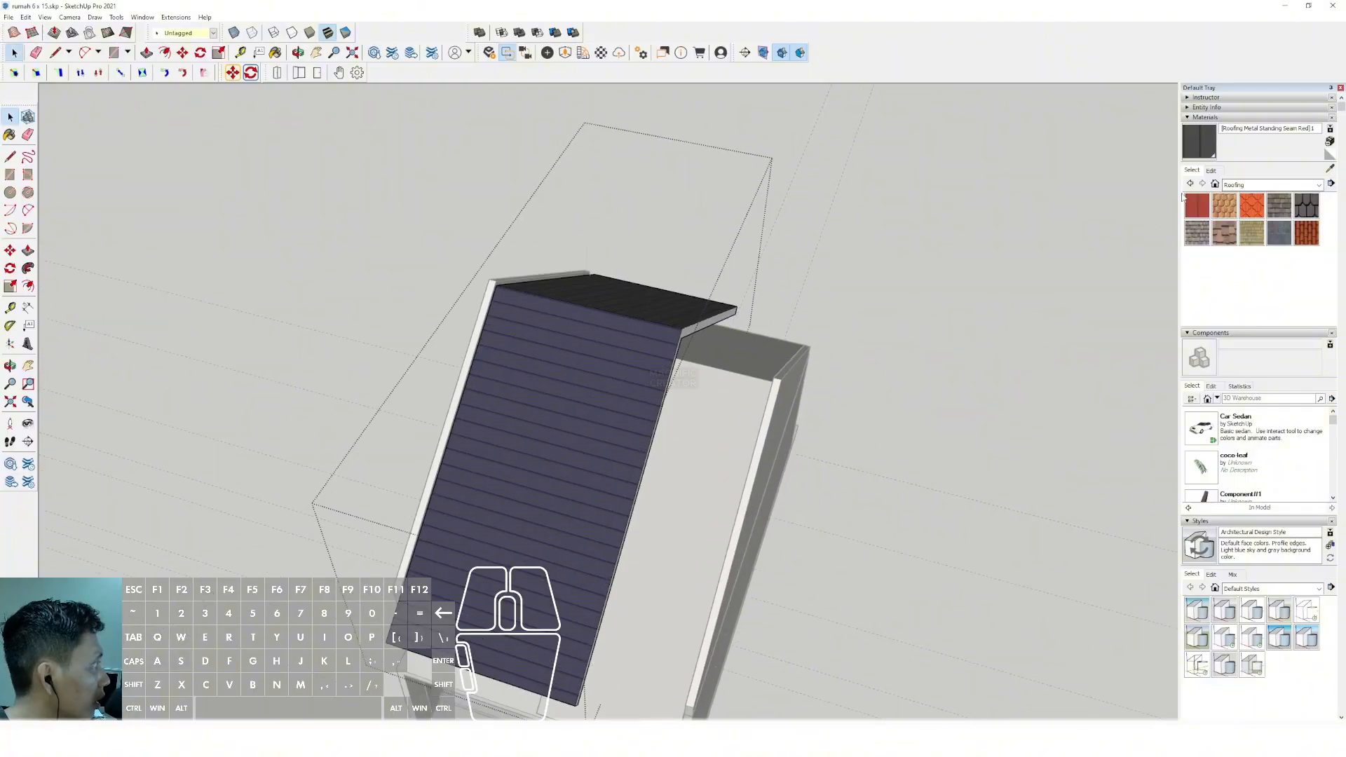
scroll(623, 326, down, 1)
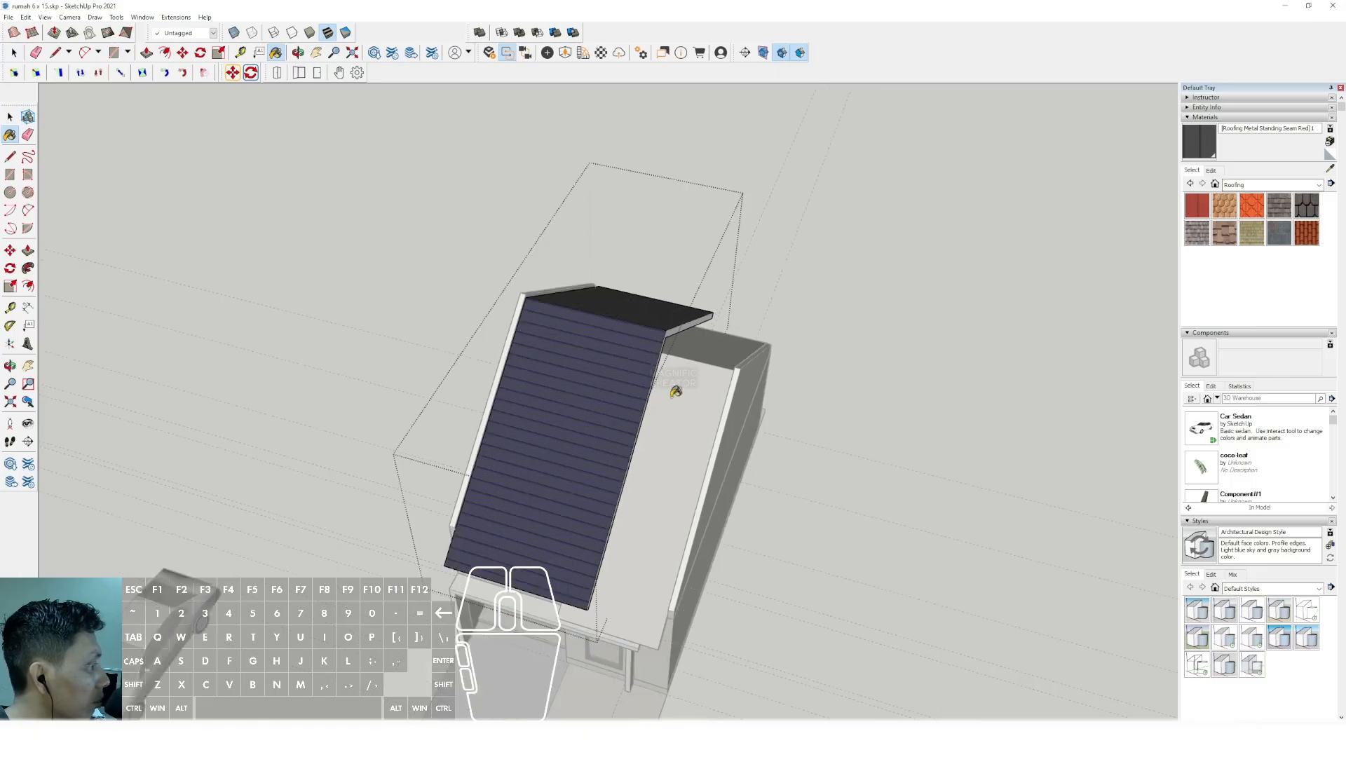
key(space)
double_click(703, 397)
click(694, 378)
key(space)
click(621, 379)
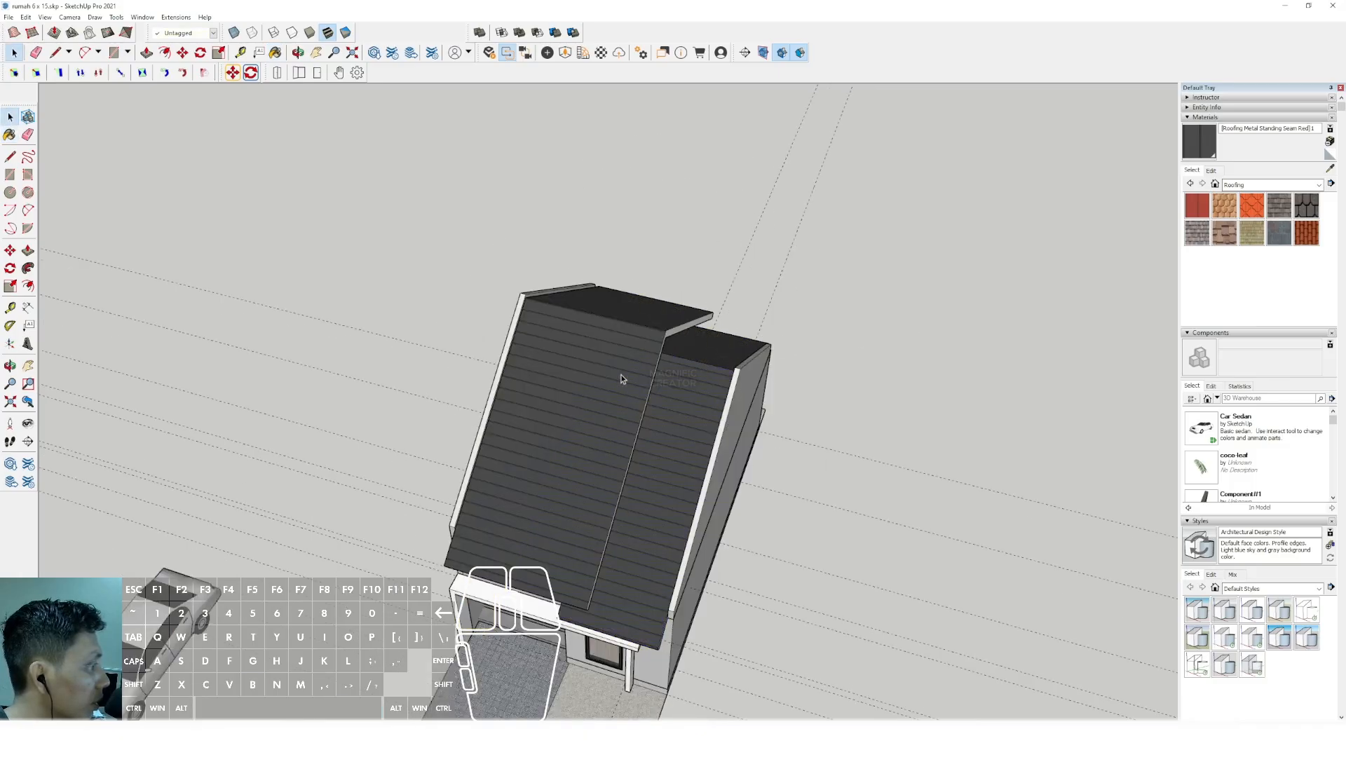
Retrace the front and outer side edges of the light stone paving and offset them inward by 15.
middle_drag(621, 379, 571, 165)
middle_drag(605, 339, 624, 420)
scroll(624, 421, up, 3)
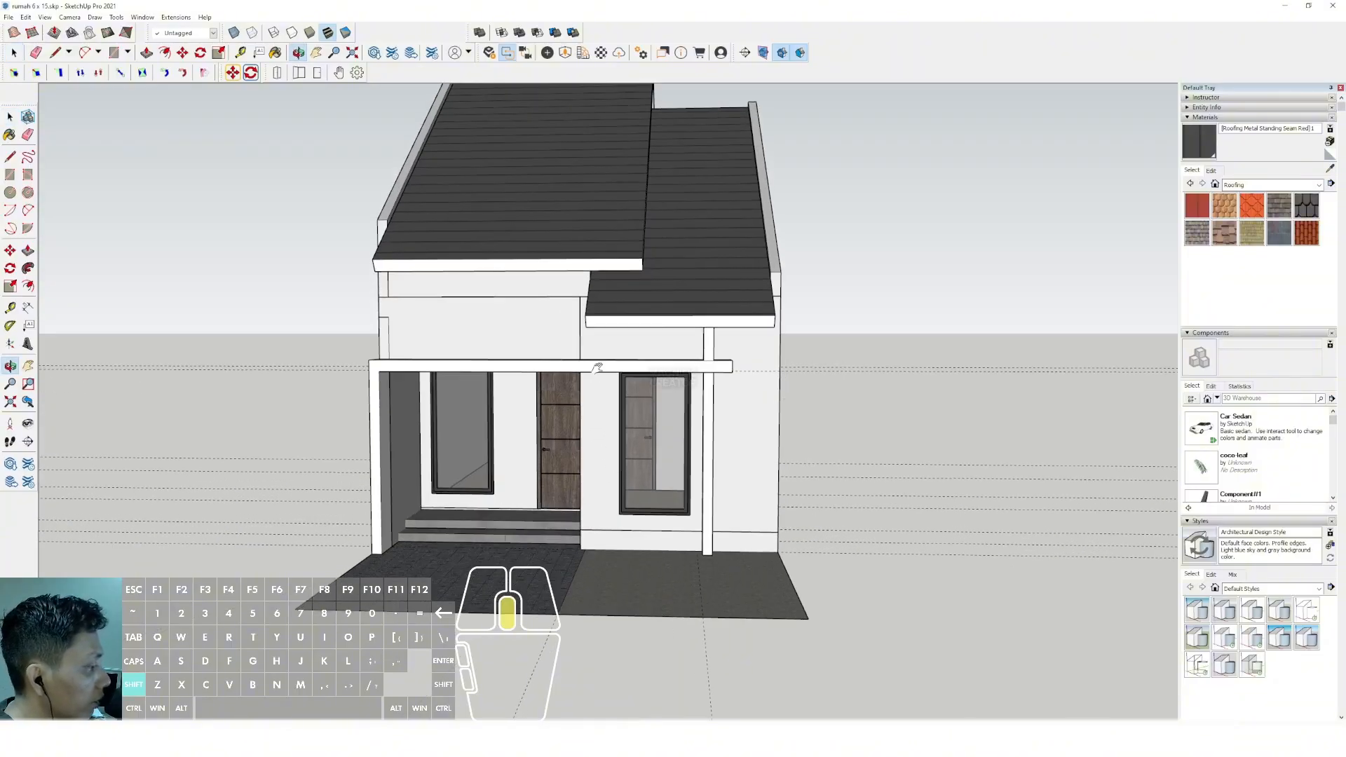
middle_drag(597, 368, 685, 443)
scroll(685, 443, up, 4)
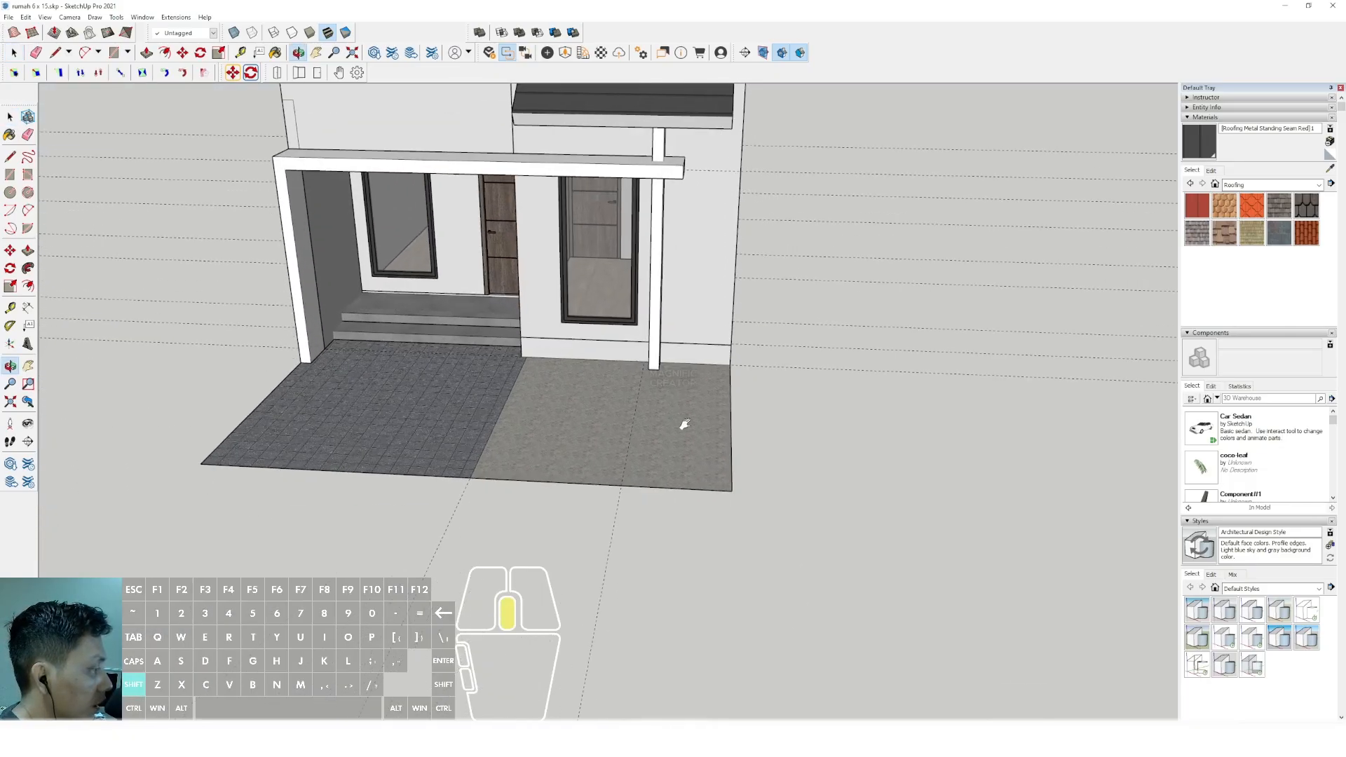
click(712, 376)
scroll(713, 375, down, 2)
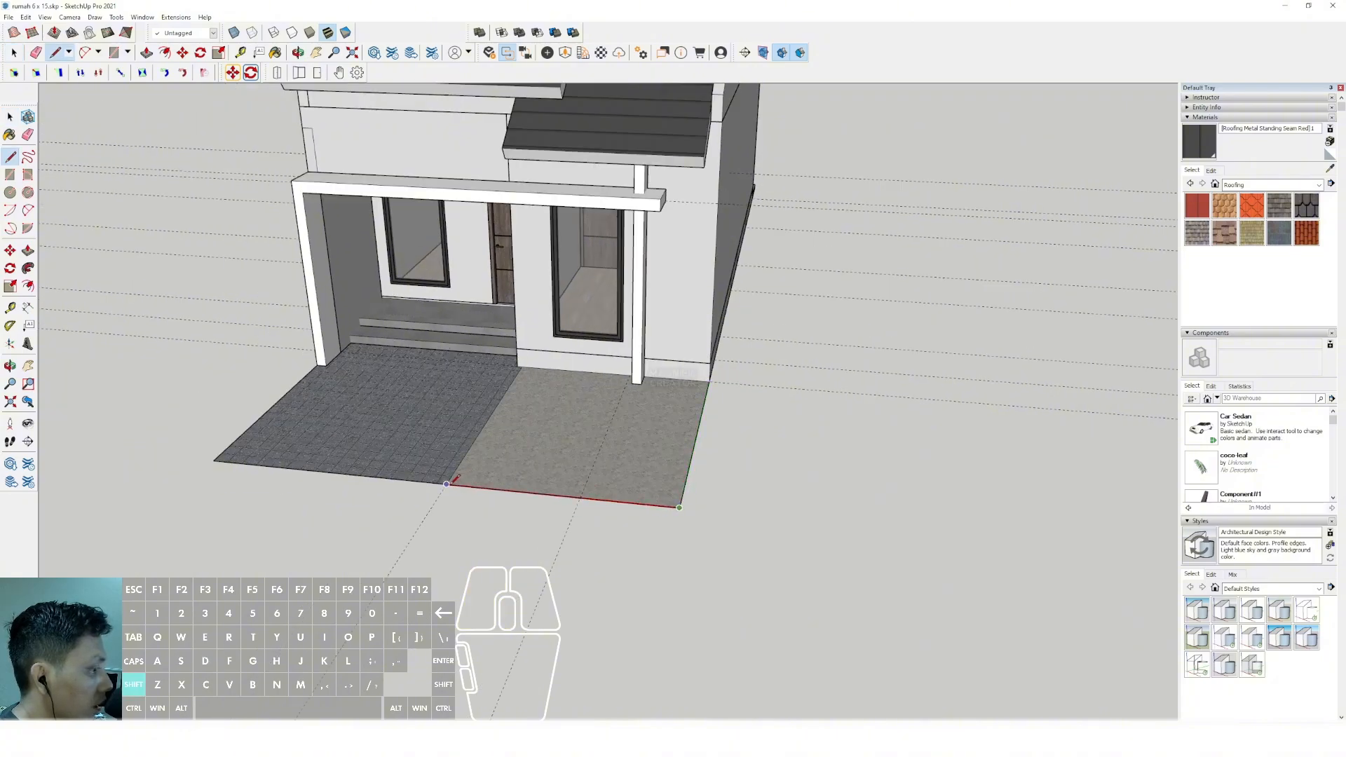
scroll(694, 420, up, 2)
key(space)
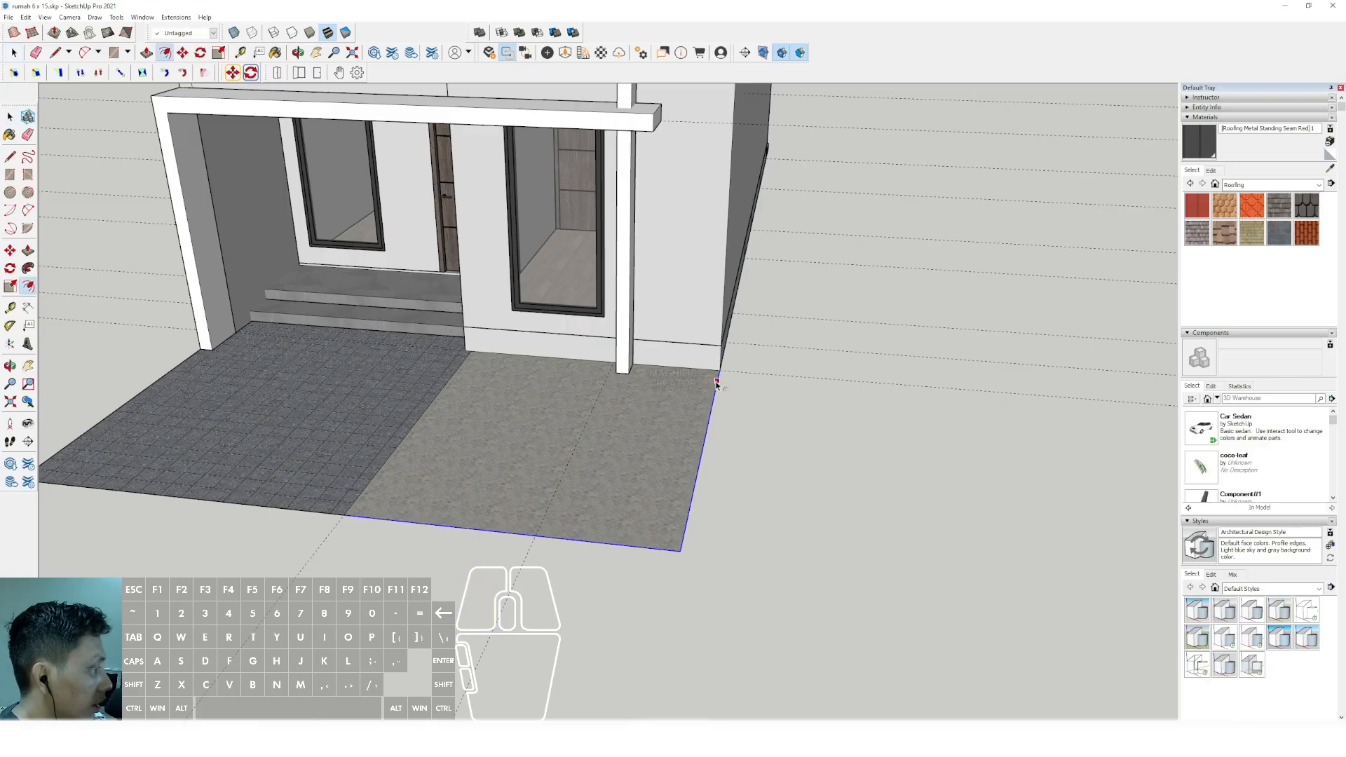
click(717, 382)
text(15)
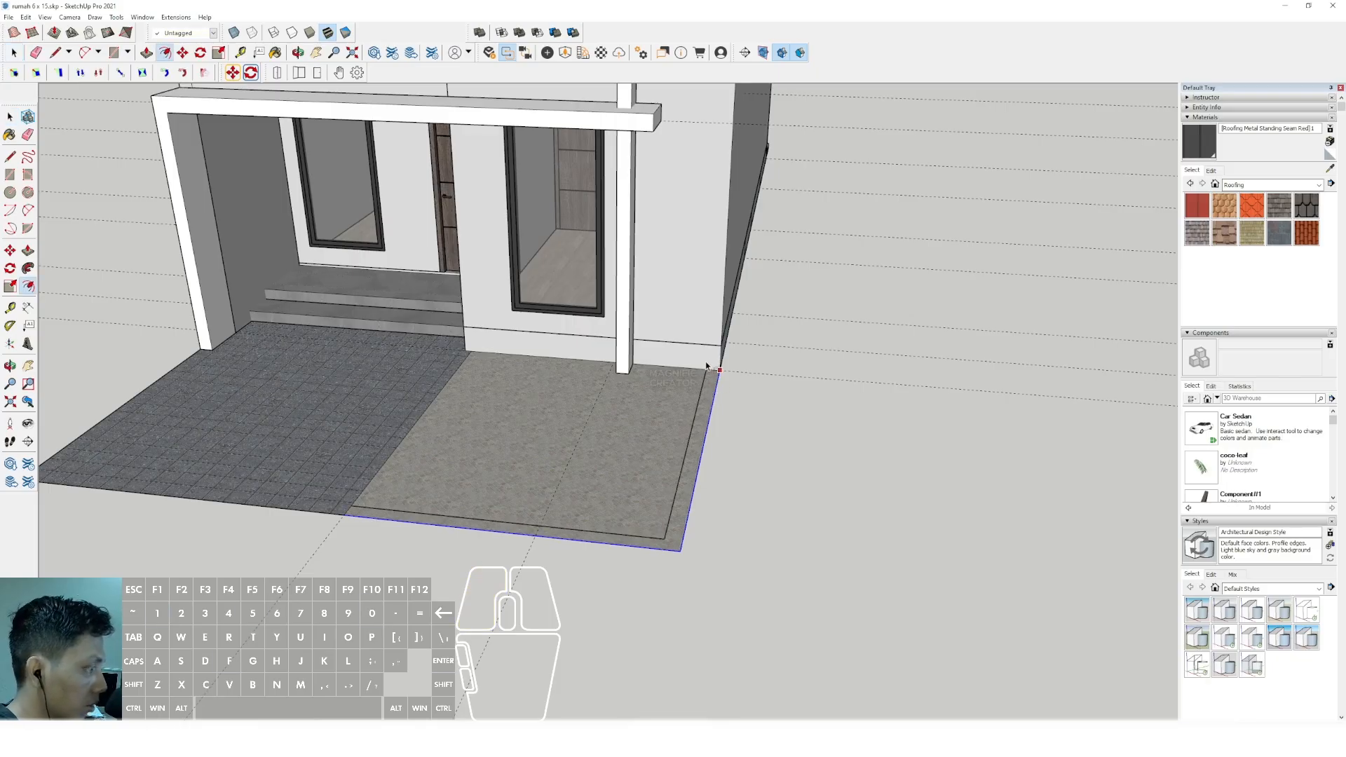
Close the offset border strip with short lines at the house wall and beside the dark tile paving.
key(space)
scroll(708, 366, up, 3)
key(space)
scroll(729, 364, up, 2)
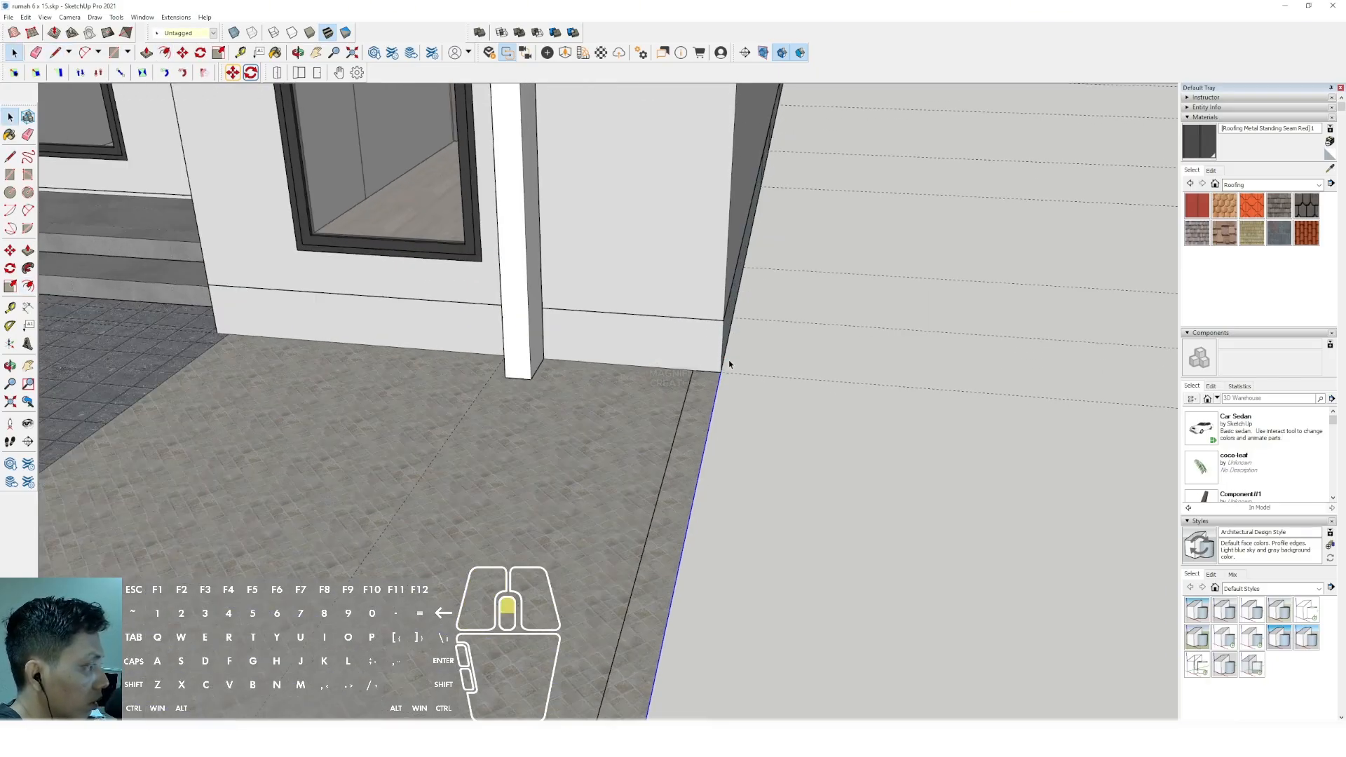
scroll(723, 369, up, 1)
key(d)
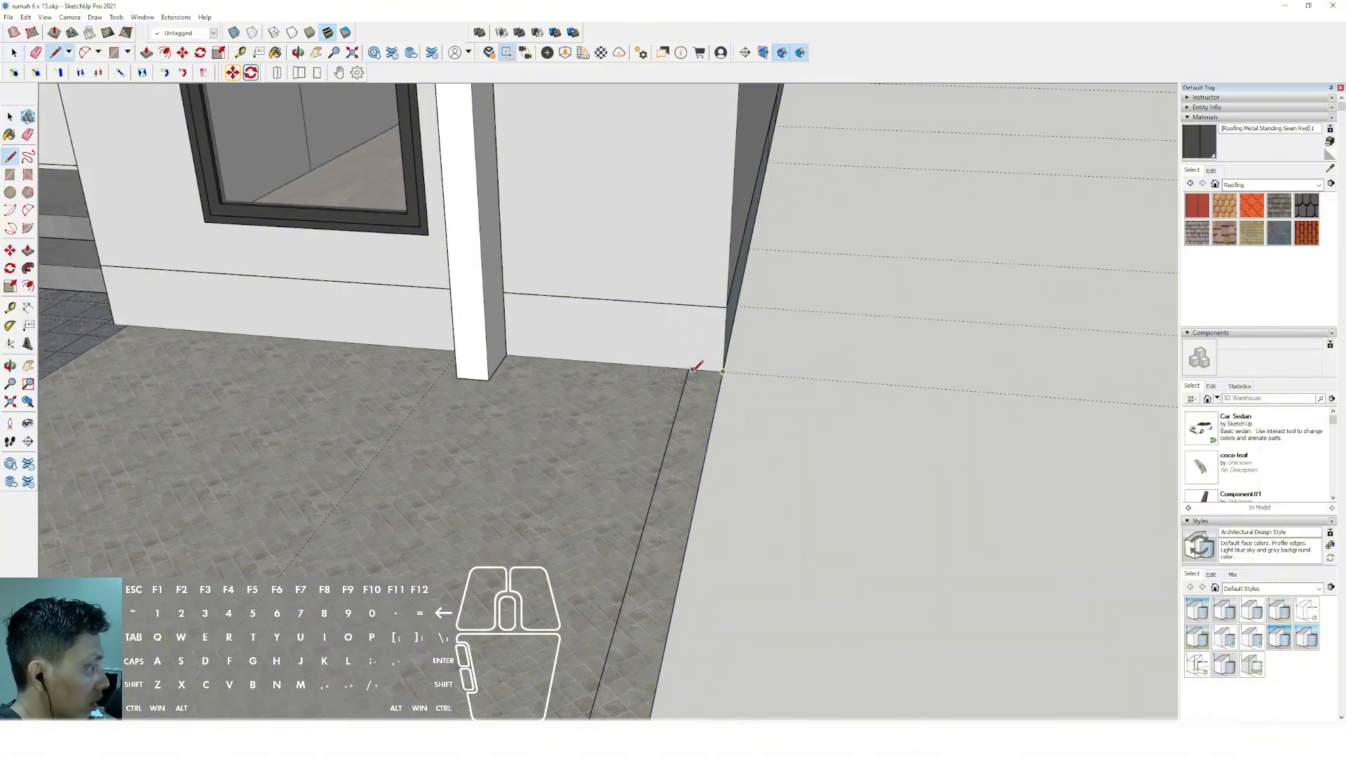
key(space)
scroll(673, 364, down, 4)
key(d)
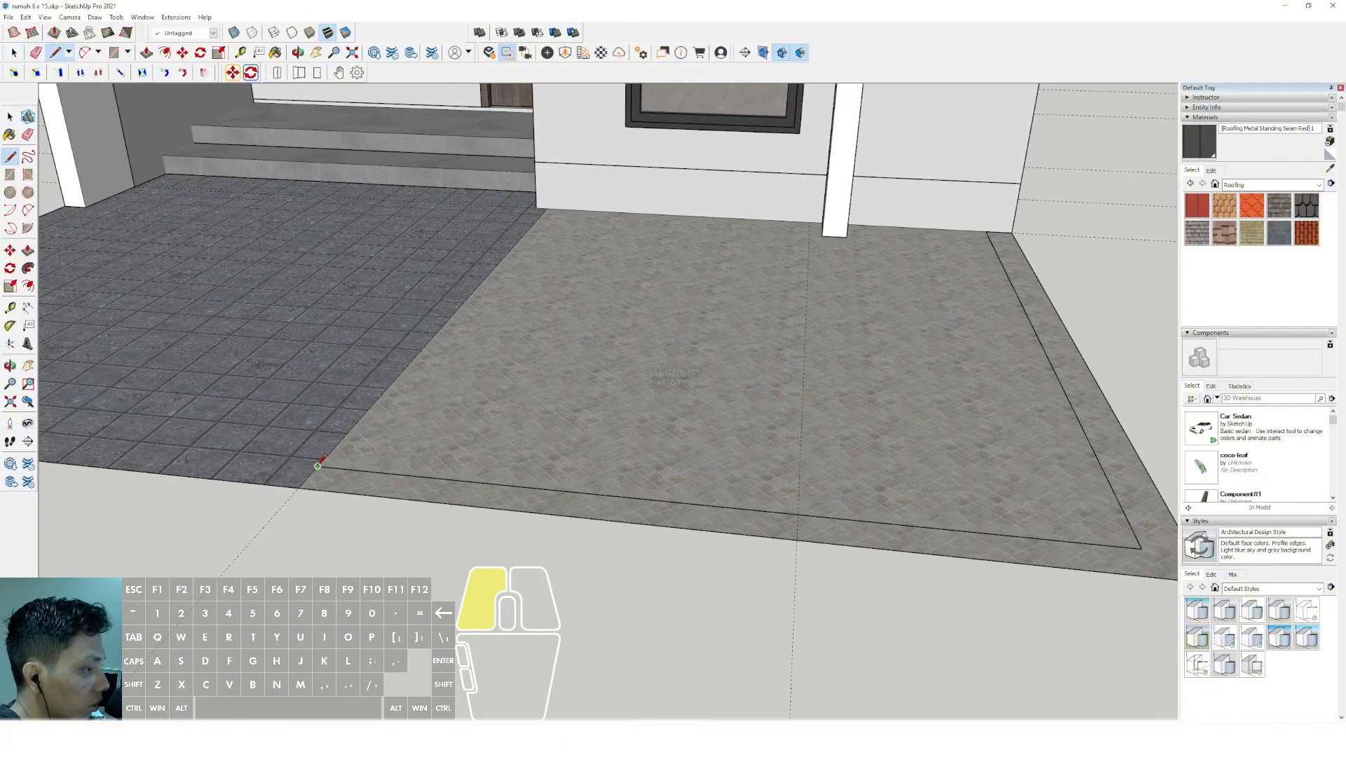
click(298, 487)
Push/pull the closed border strip upward into a low L-shaped curb and select its whole geometry.
key(space)
key(p)
click(342, 472)
click(341, 446)
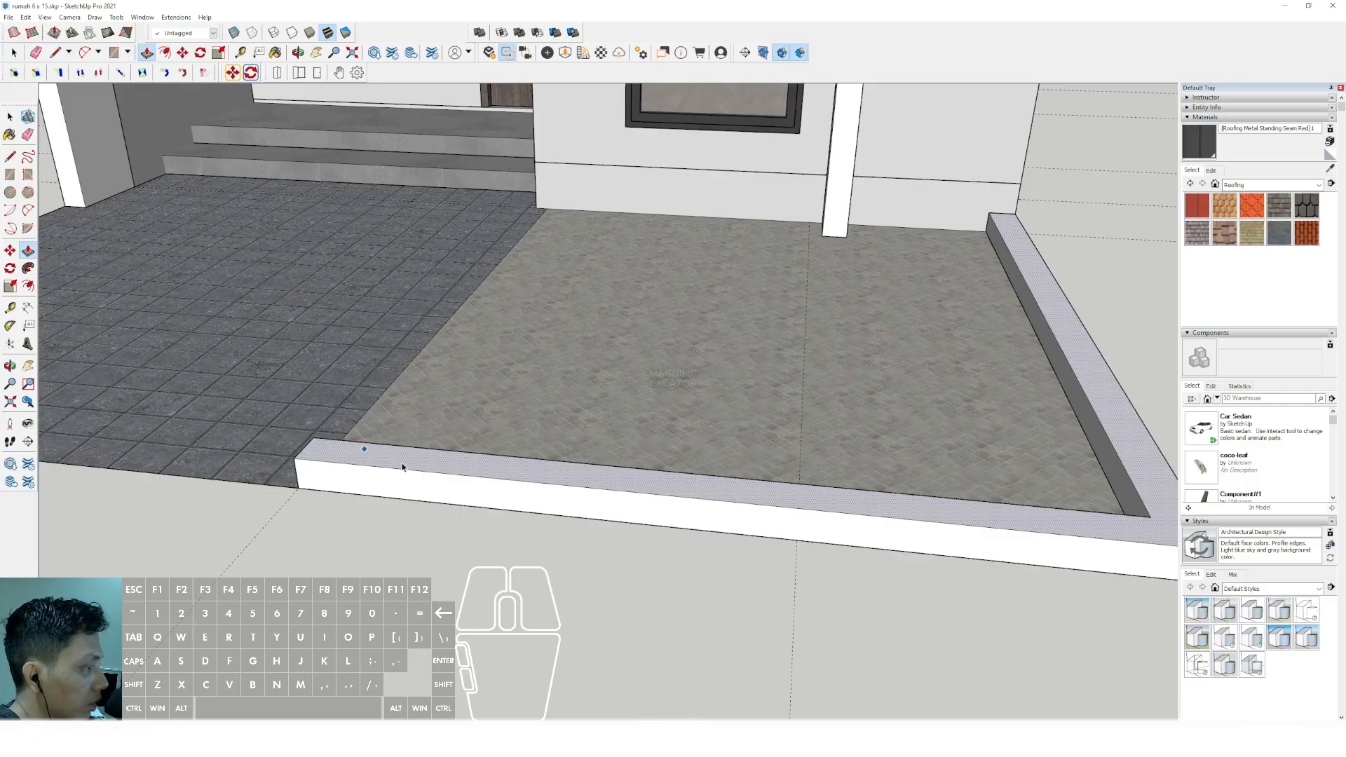
key(space)
triple_click(403, 465)
Draw a rectangle for the planting bed from the curb's inner front corner to the slim column at the house wall.
middle_drag(403, 467, 927, 368)
scroll(939, 358, up, 3)
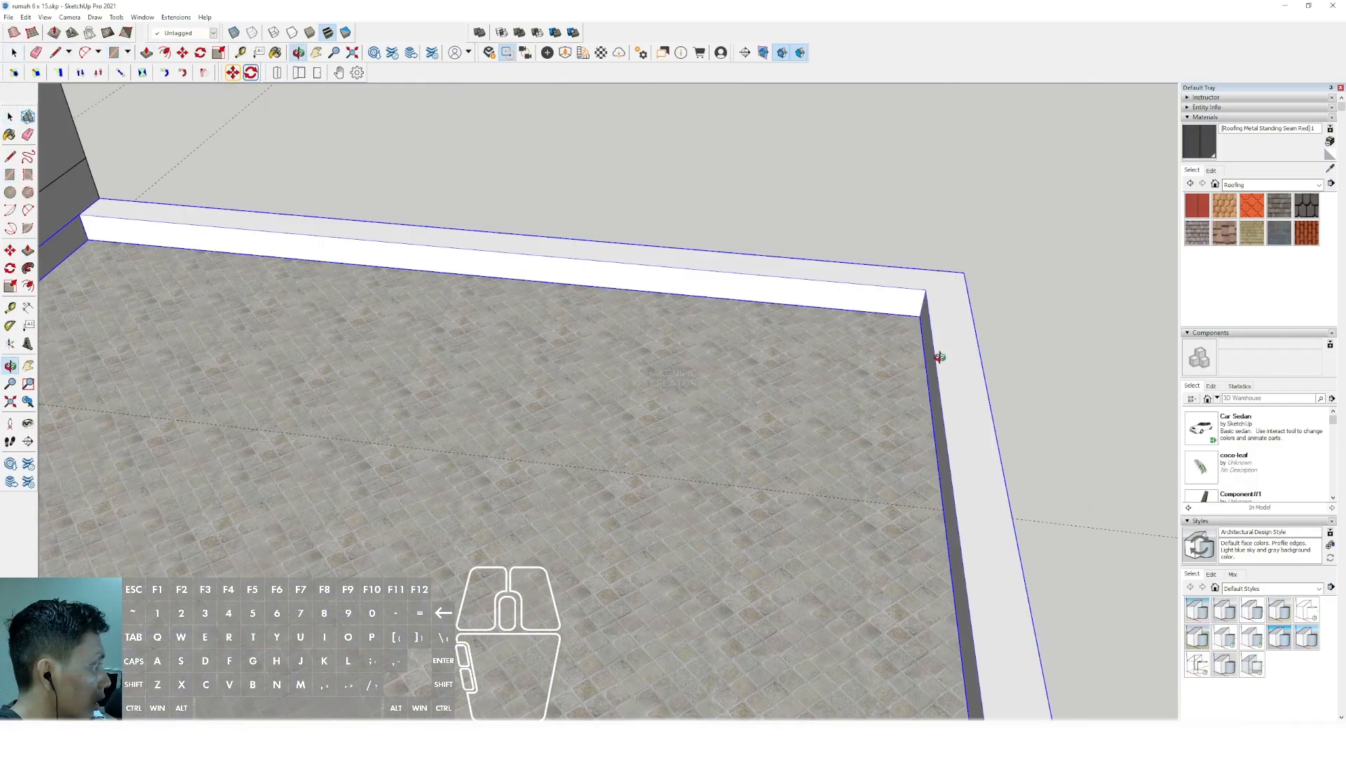
click(919, 316)
scroll(637, 414, down, 1)
middle_drag(636, 418, 294, 381)
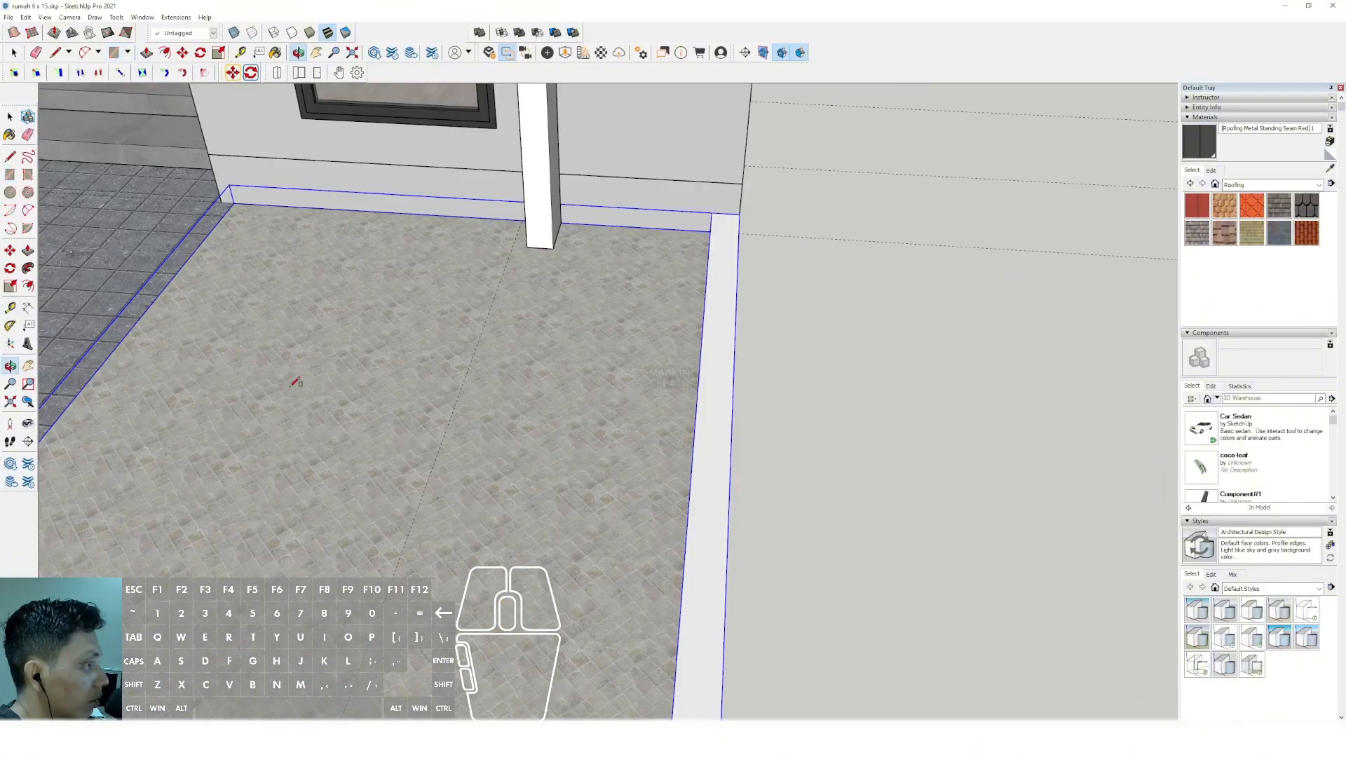
scroll(490, 252, up, 2)
scroll(575, 229, up, 2)
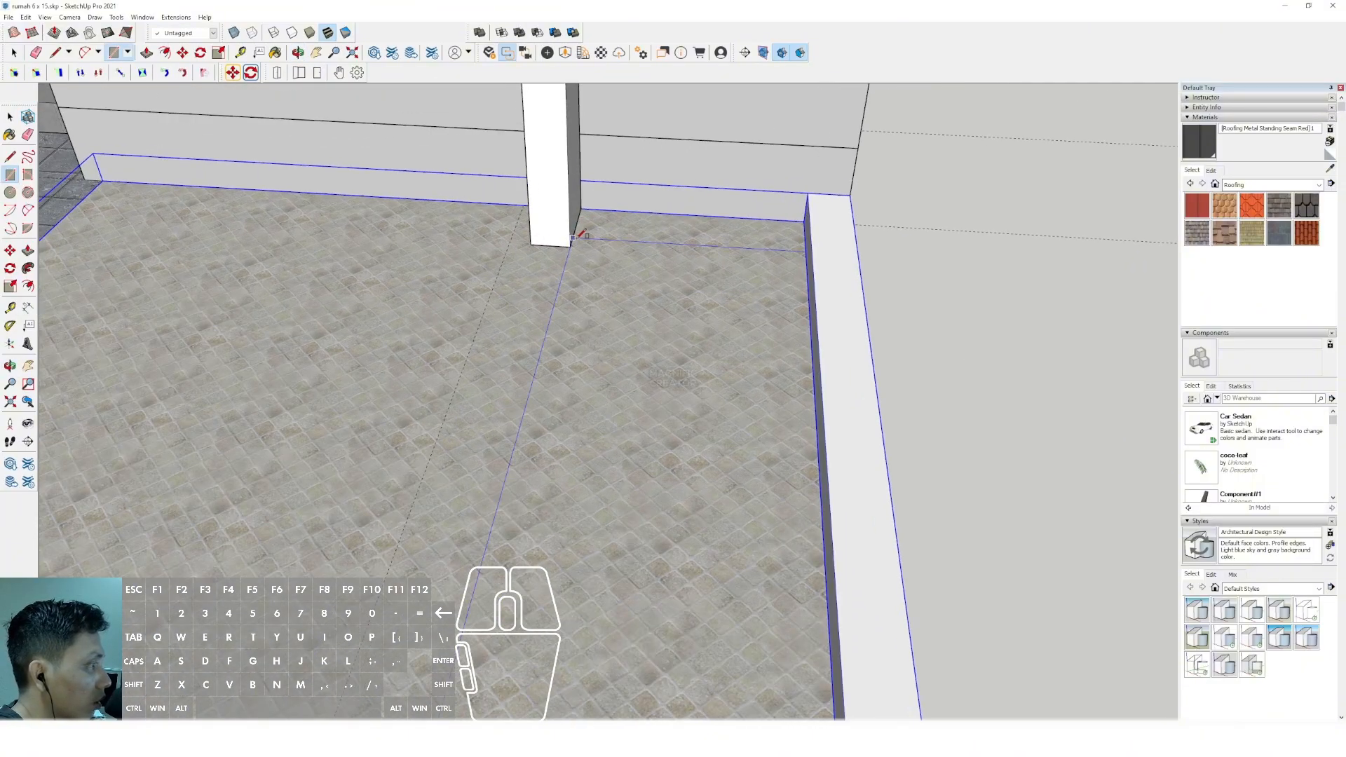
shift+click(580, 211)
key(space)
Raise the planting bed rectangle to slightly below the curb's top and select the whole bed.
scroll(628, 270, down, 3)
middle_drag(628, 271, 715, 255)
key(p)
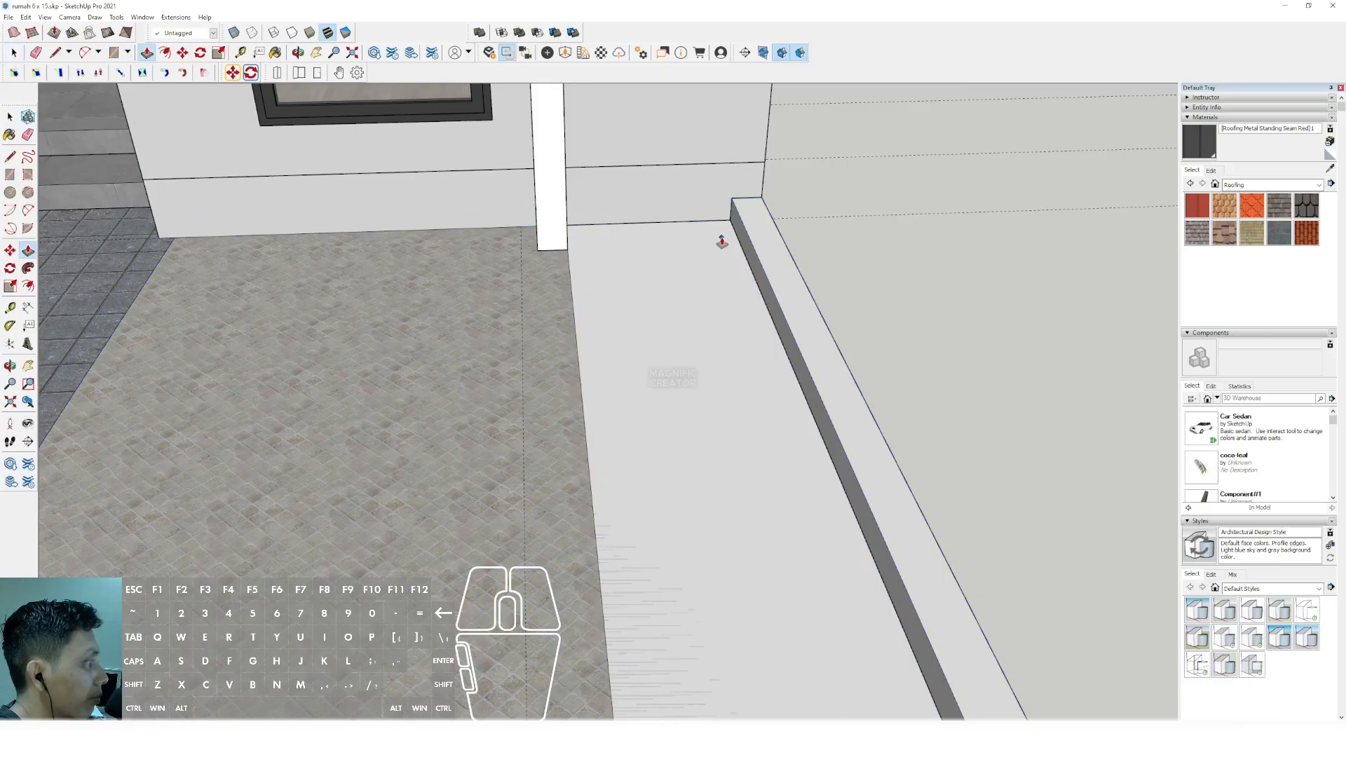
key(space)
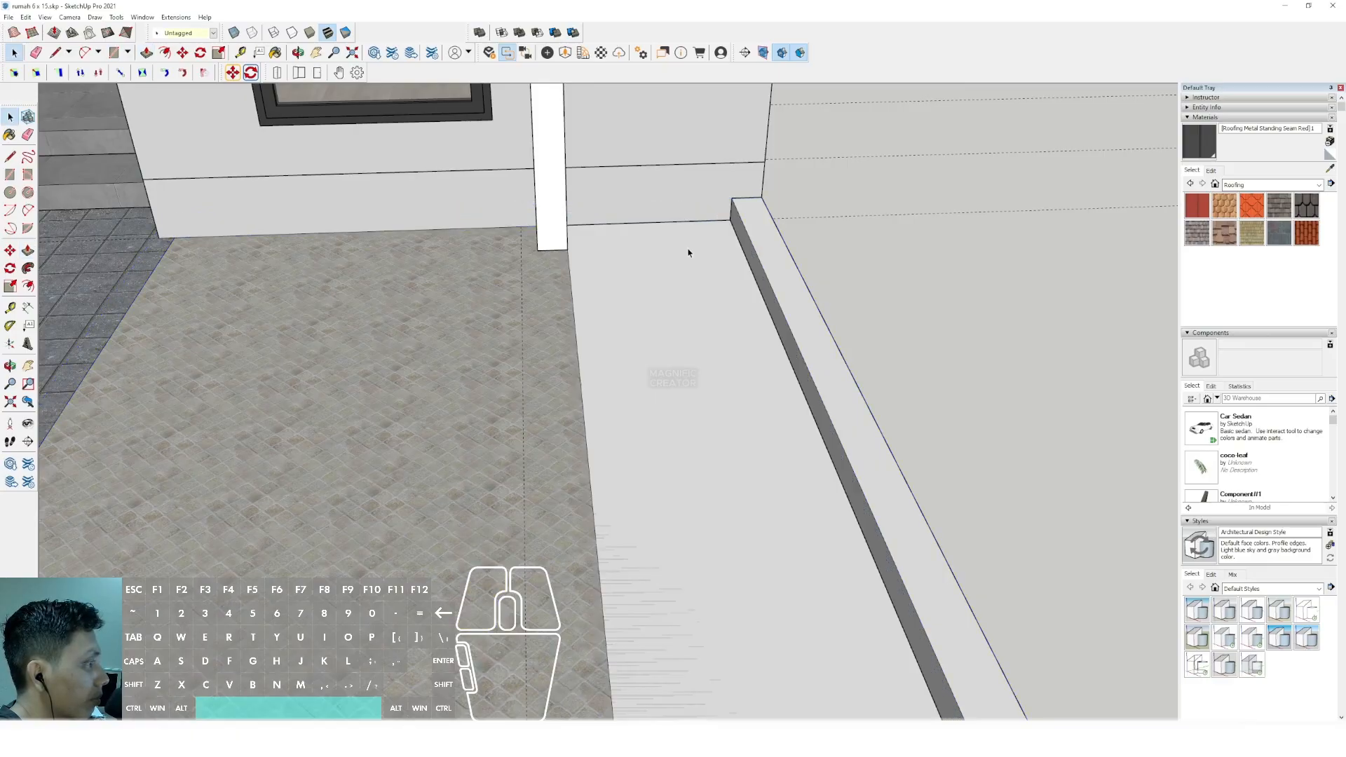
click(673, 281)
click(696, 251)
click(699, 243)
key(space)
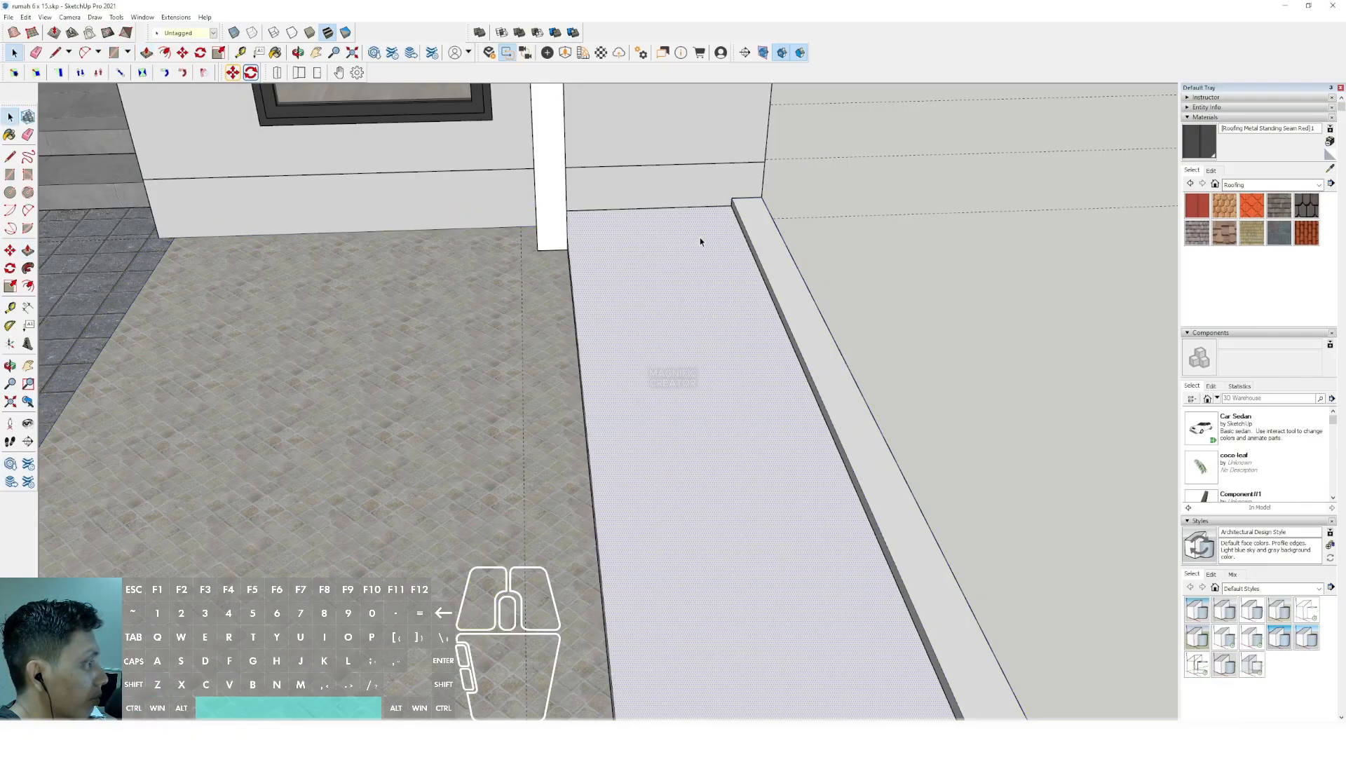
triple_click(682, 245)
Draw a narrow rectangle along the bed's inner side, from the column's corner to the front curb.
scroll(552, 226, down, 1)
middle_drag(531, 290, 504, 269)
key(r)
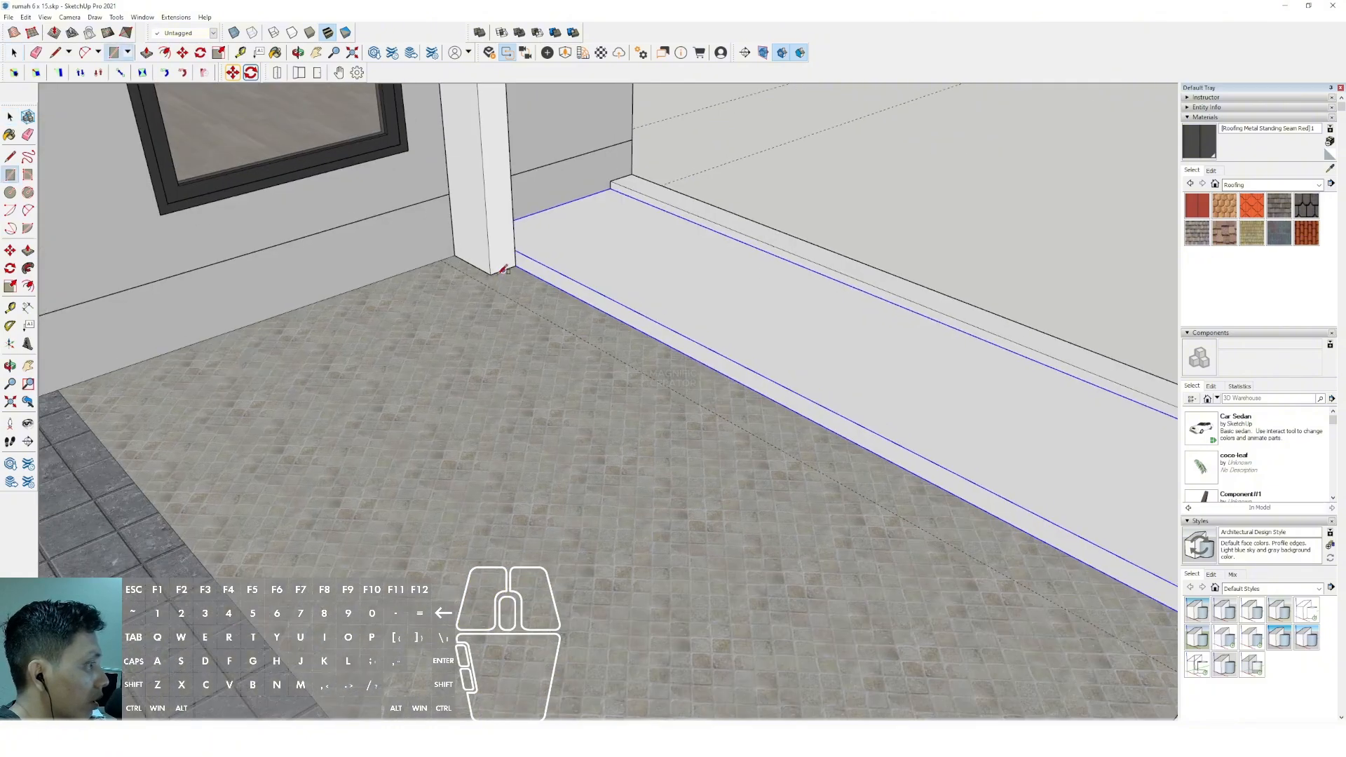
scroll(500, 290, down, 1)
click(468, 302)
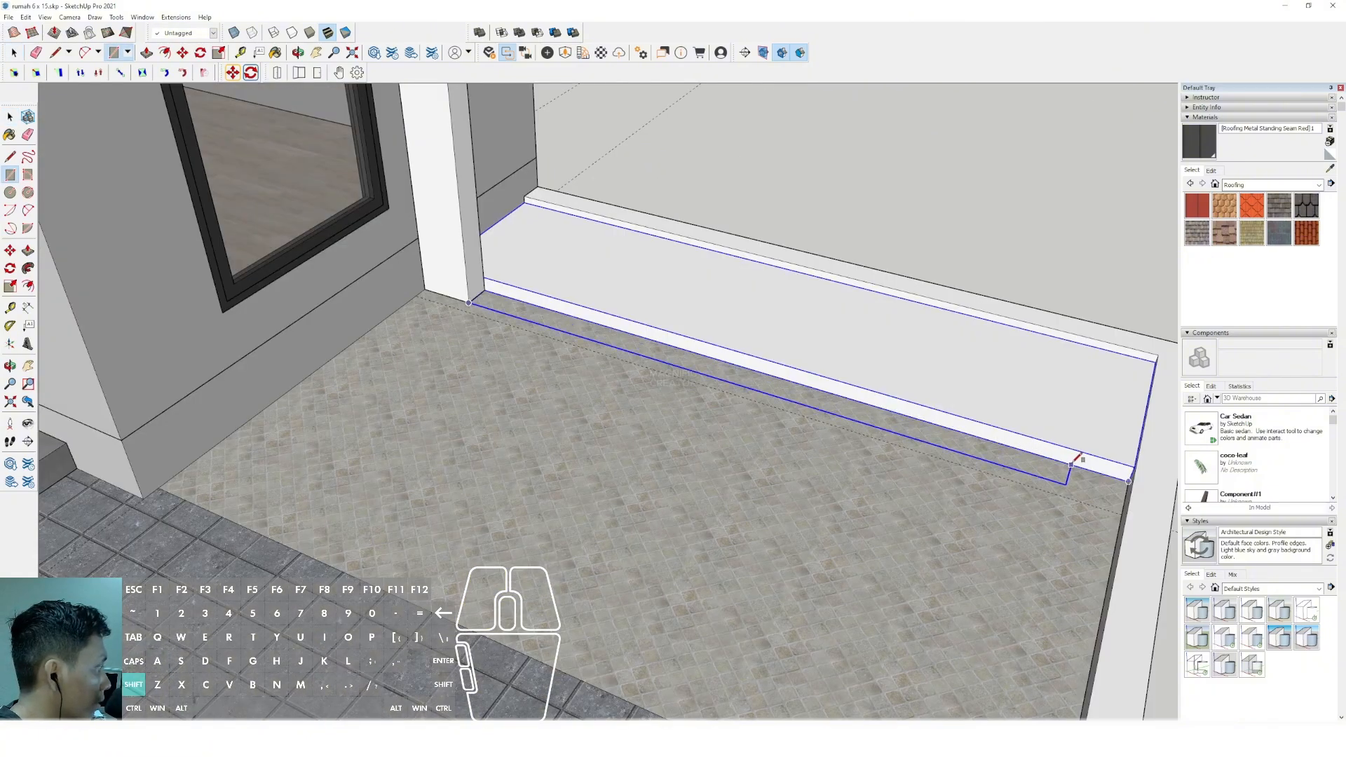
click(987, 452)
Push/pull the narrow strip up to the curb's height as a divider and select its whole geometry.
key(p)
click(973, 442)
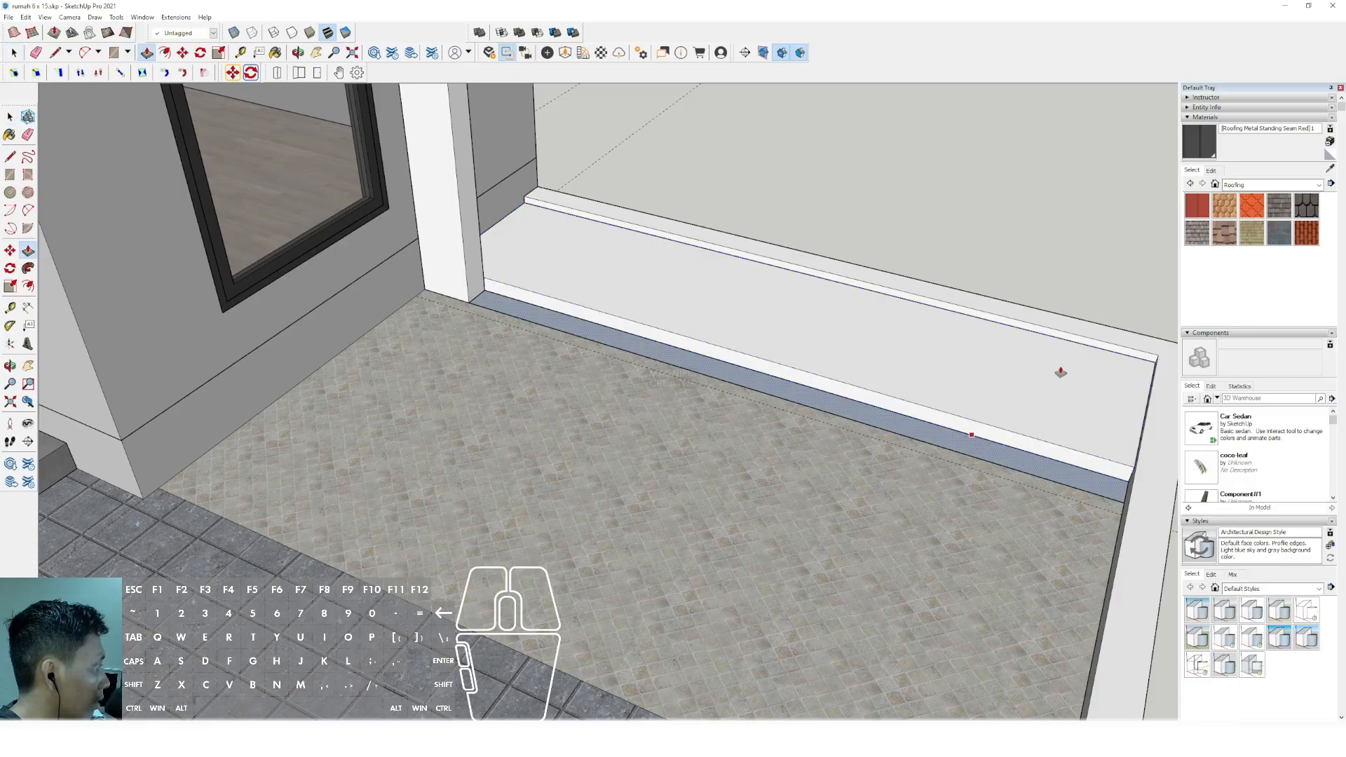
click(1103, 338)
key(space)
triple_click(834, 397)
Sample the grass material from the sample blocks and paint the planting bed with it.
scroll(791, 387, down, 10)
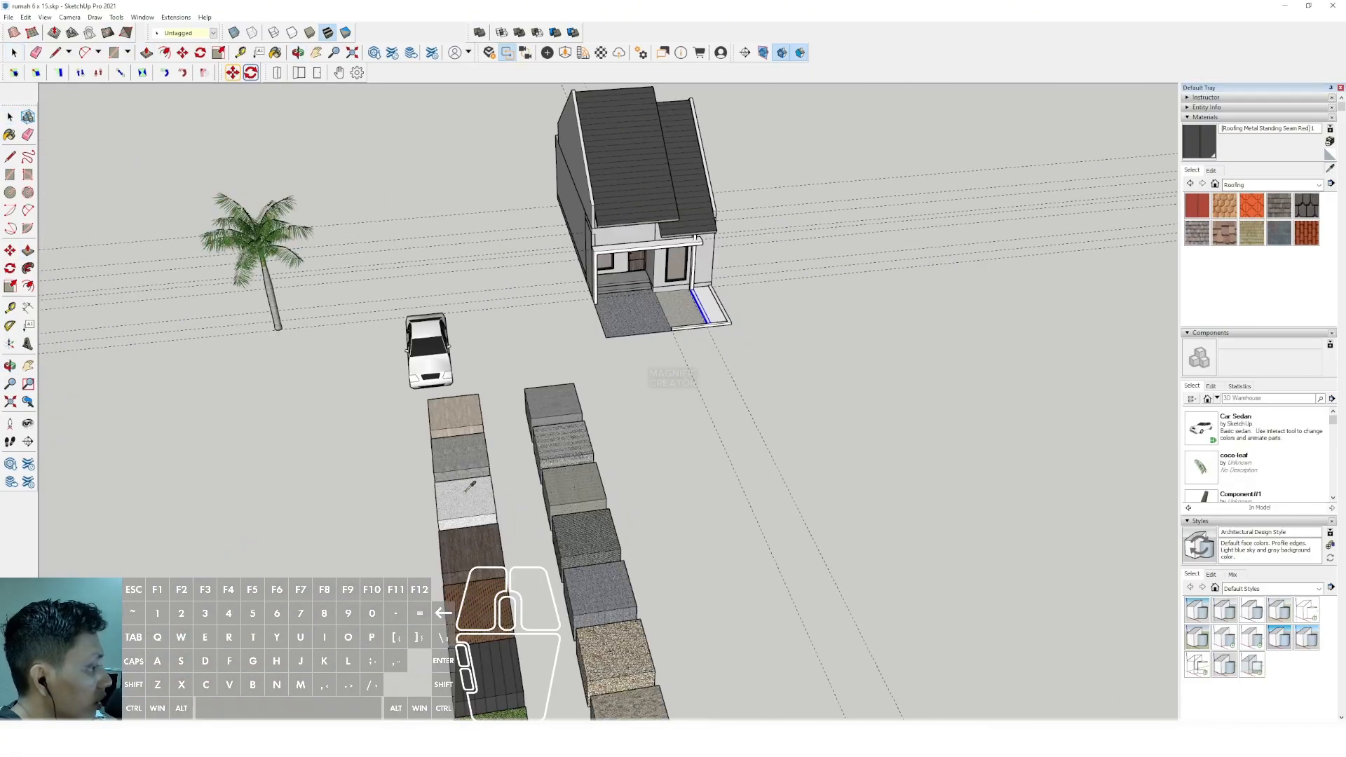
scroll(470, 487, down, 1)
shift+middle_drag(509, 649, 486, 465)
scroll(486, 465, up, 1)
click(485, 465)
scroll(676, 154, up, 2)
shift+middle_drag(682, 163, 695, 263)
scroll(696, 263, up, 3)
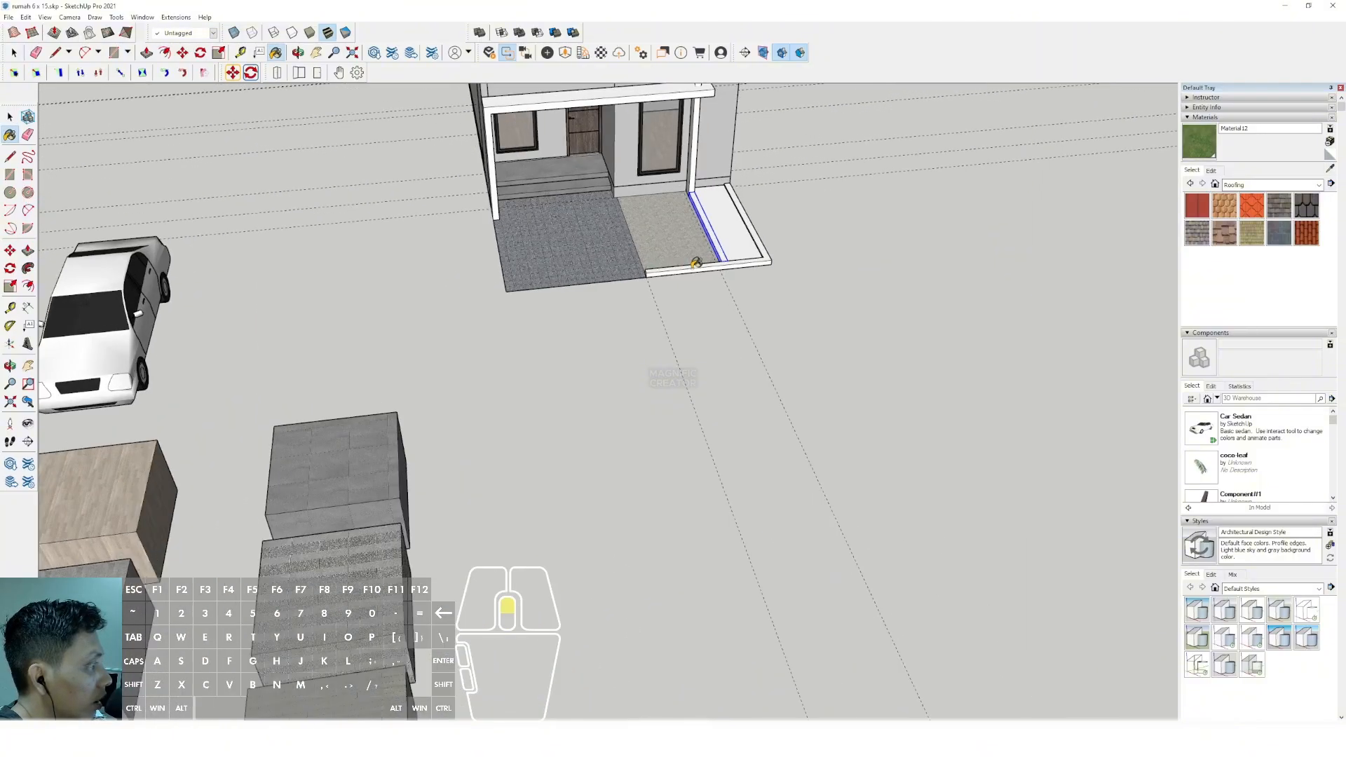
scroll(696, 262, up, 2)
click(730, 211)
Draw a narrow strip along the dark tile paving's outer edge, in line with the carport column, and raise it into a low curb.
shift+middle_drag(731, 210, 716, 356)
key(space)
scroll(518, 443, up, 1)
shift+middle_drag(518, 443, 657, 444)
scroll(485, 342, up, 2)
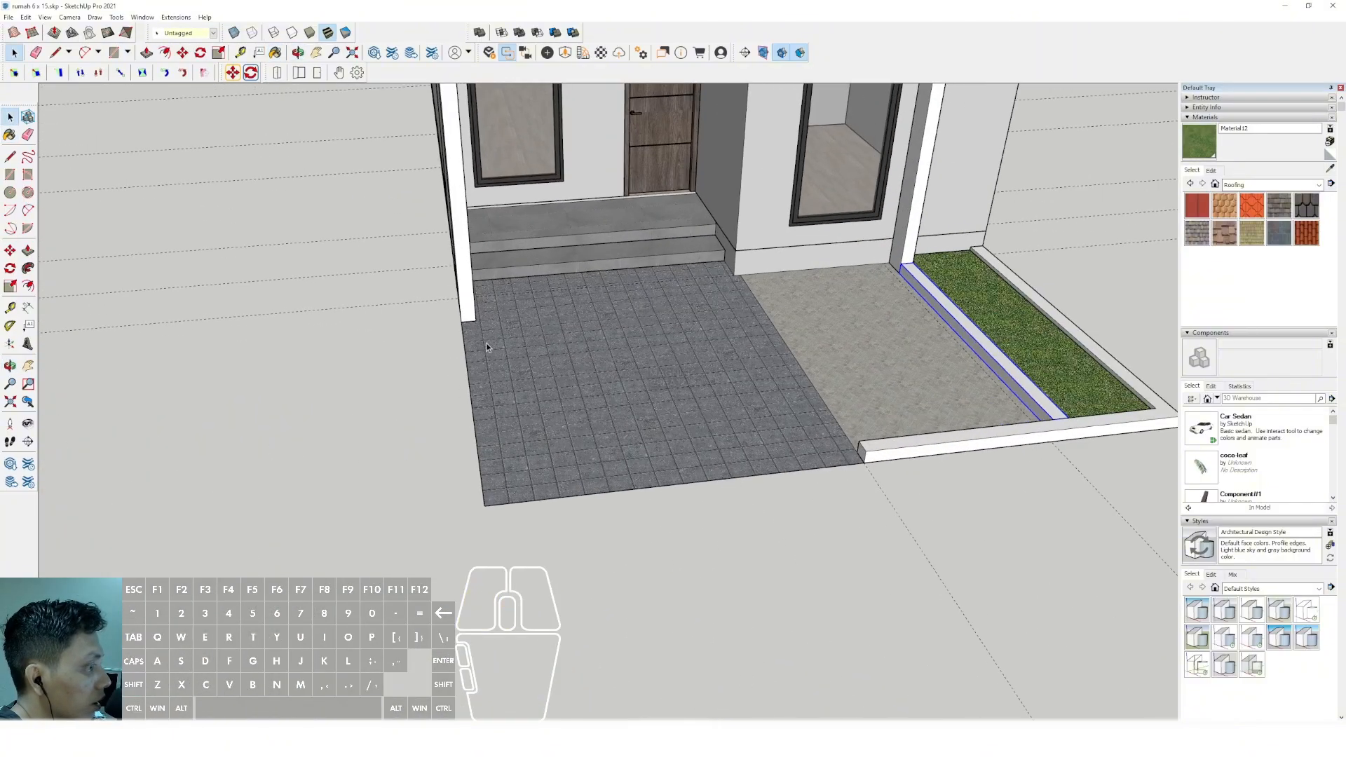
click(484, 504)
key(space)
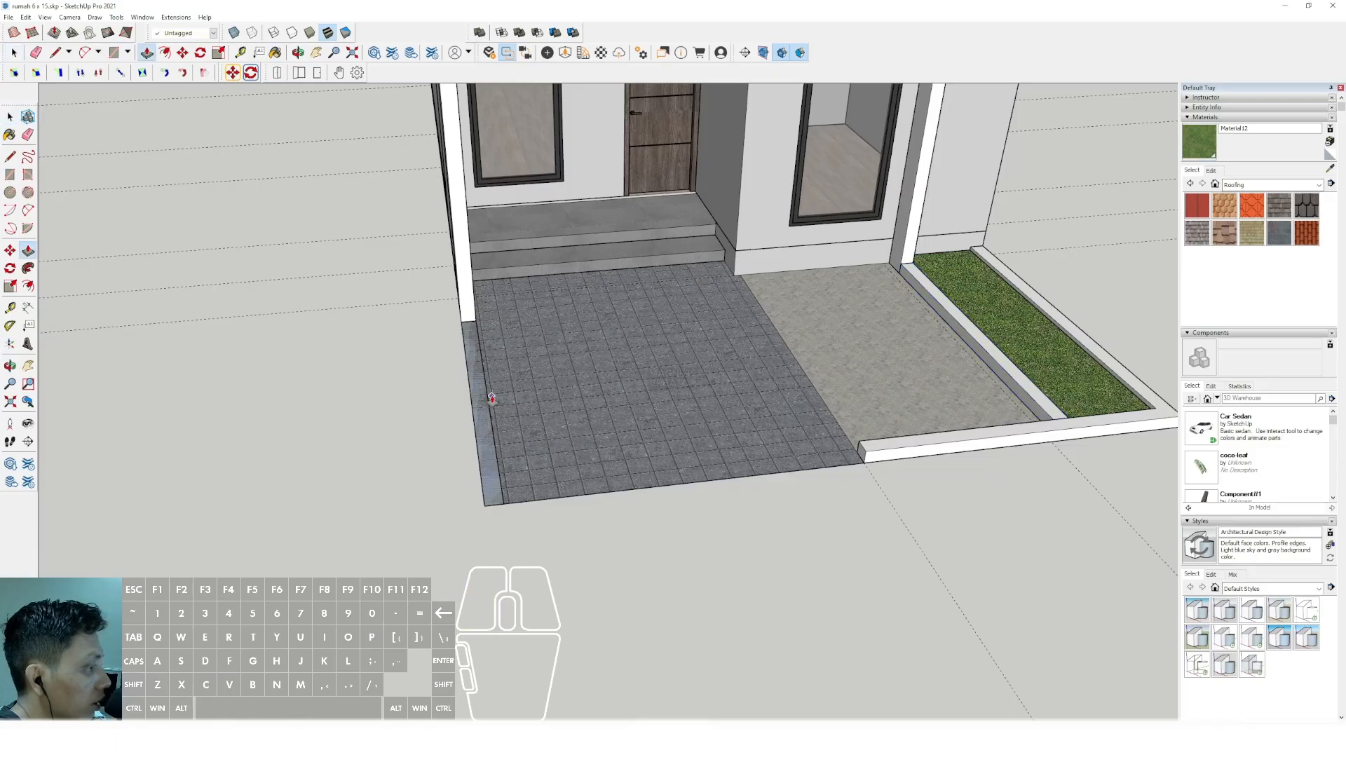
click(492, 398)
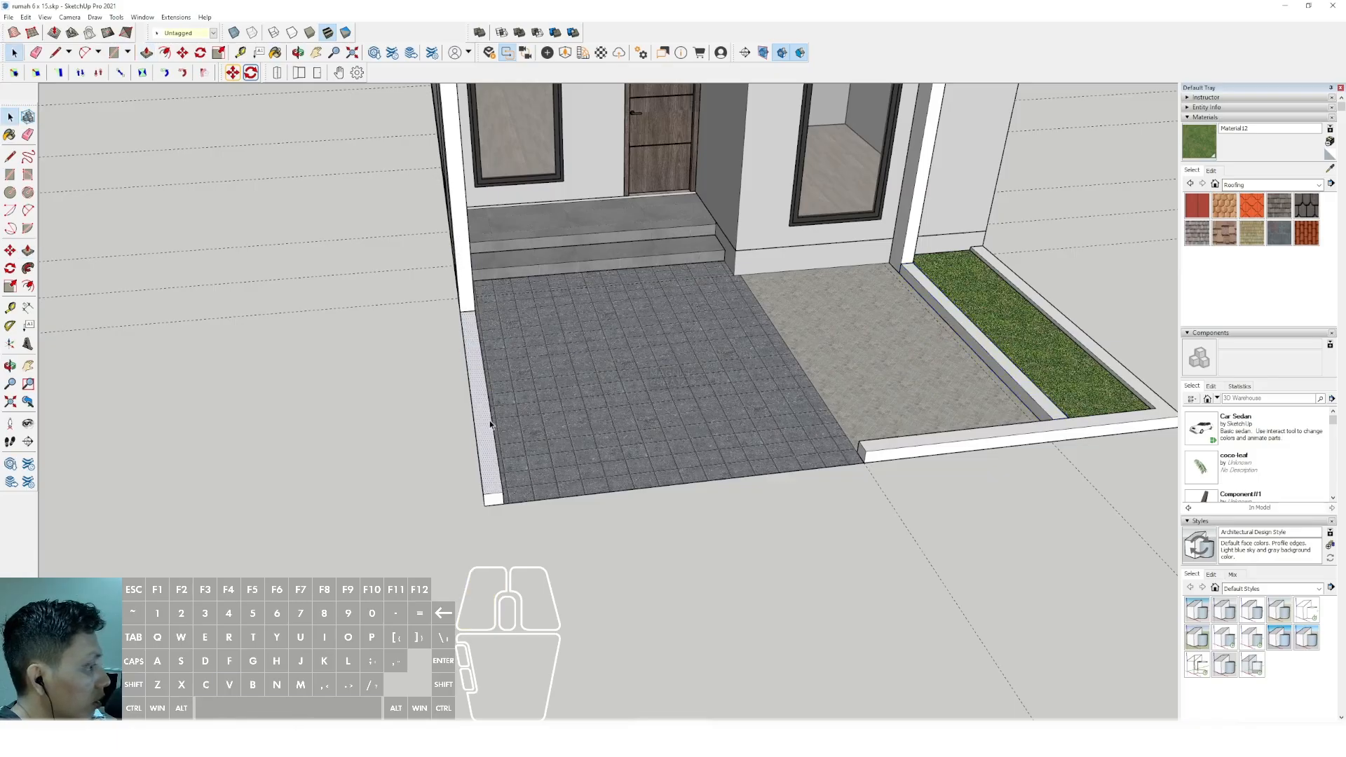
Examine the house front with its curbs, paving and grass bed.
scroll(483, 406, down, 5)
mouse_move(526, 475)
middle_down()
mouse_move(397, 426)
mouse_move(516, 466)
middle_up()
scroll(631, 446, down, 2)
middle_drag(631, 445, 529, 438)
shift+middle_drag(529, 438, 590, 375)
scroll(544, 426, up, 4)
scroll(591, 376, down, 2)
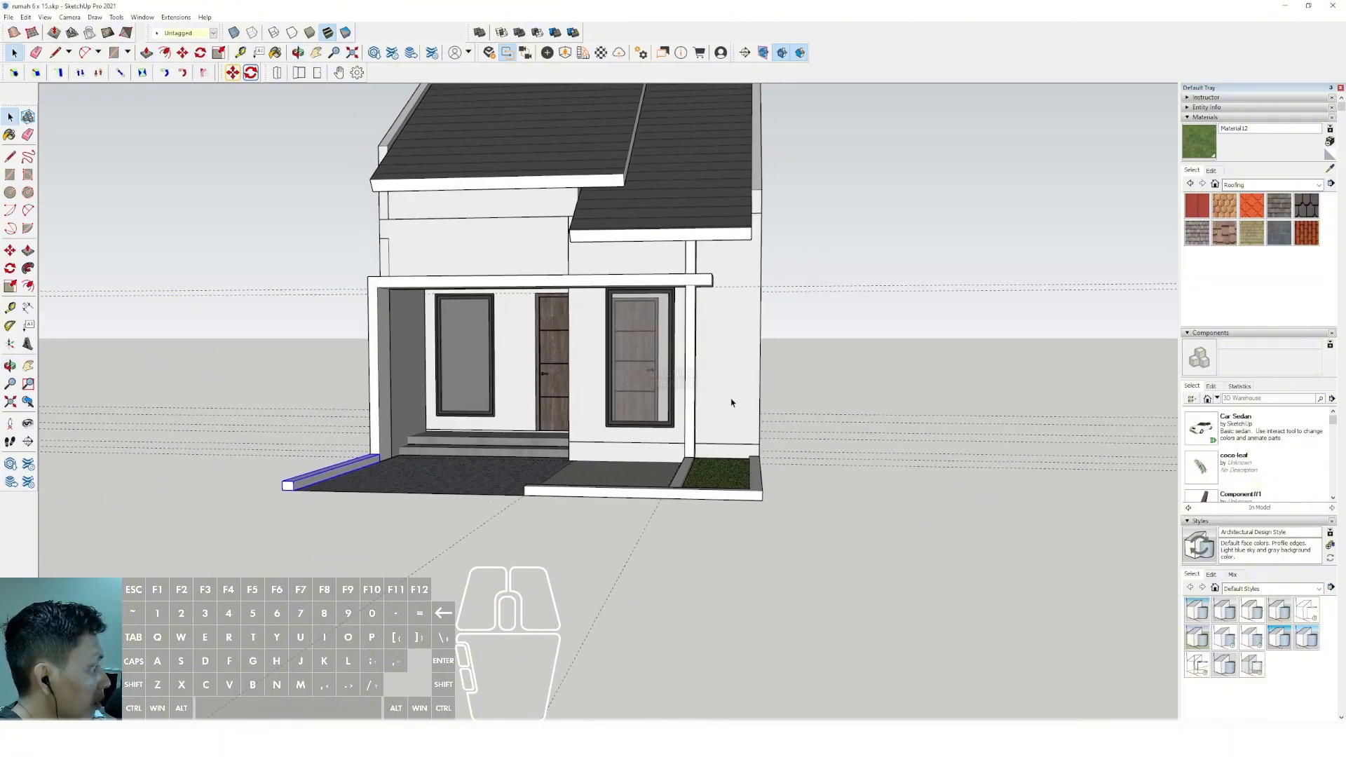
Move the palm tree from beside the car into the grass bed next to the house.
scroll(583, 309, down, 3)
middle_drag(582, 309, 591, 367)
shift+middle_drag(246, 419, 483, 357)
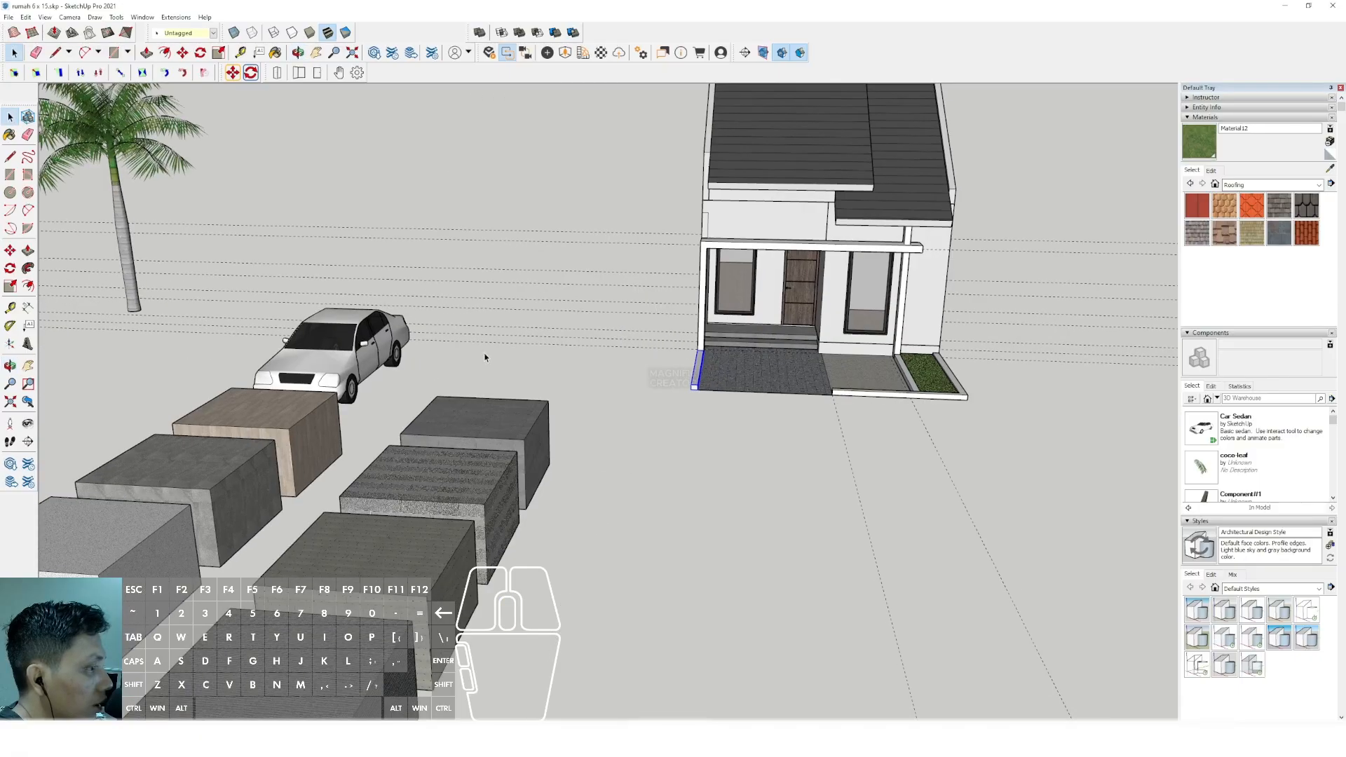
scroll(411, 463, down, 2)
shift+middle_drag(195, 339, 273, 355)
scroll(257, 343, up, 3)
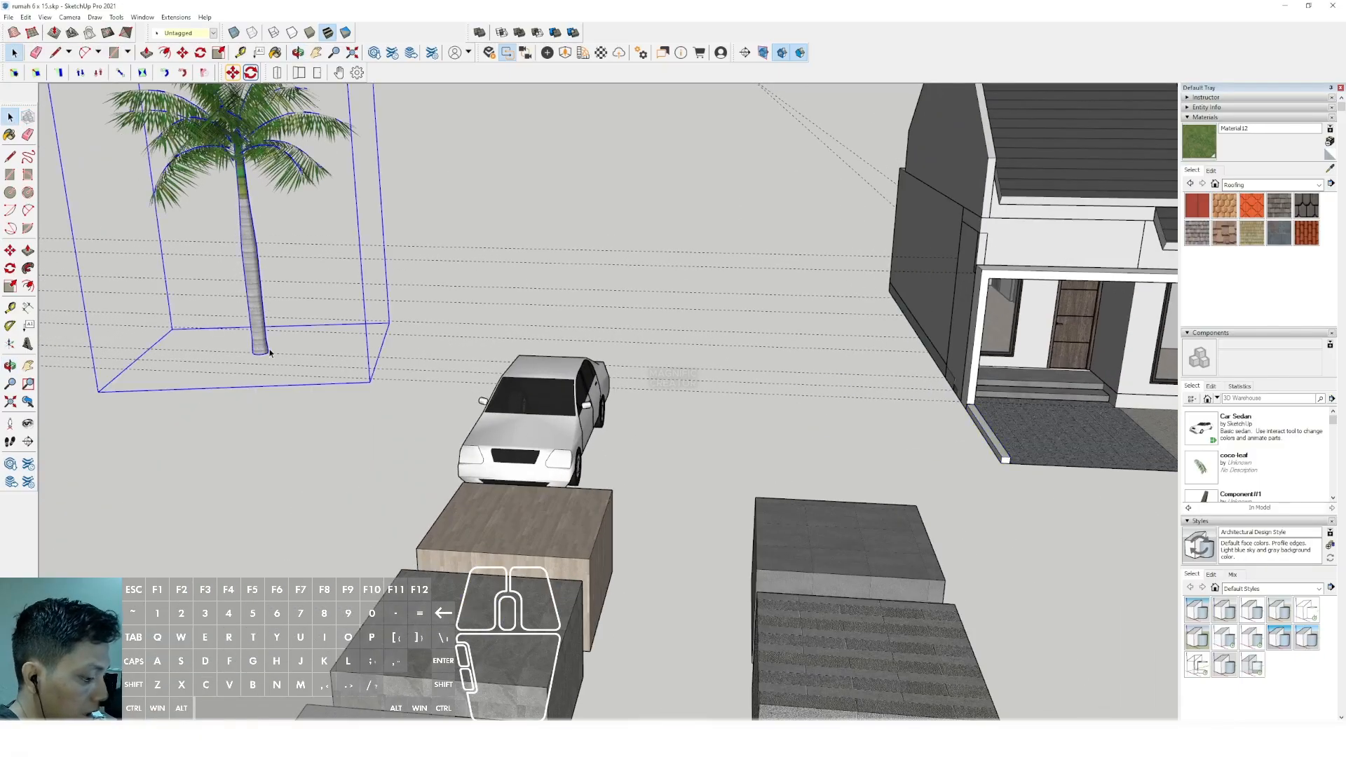
scroll(557, 379, down, 3)
middle_drag(869, 401, 742, 308)
scroll(767, 396, up, 3)
middle_drag(771, 405, 758, 471)
scroll(743, 465, up, 3)
click(705, 471)
key(space)
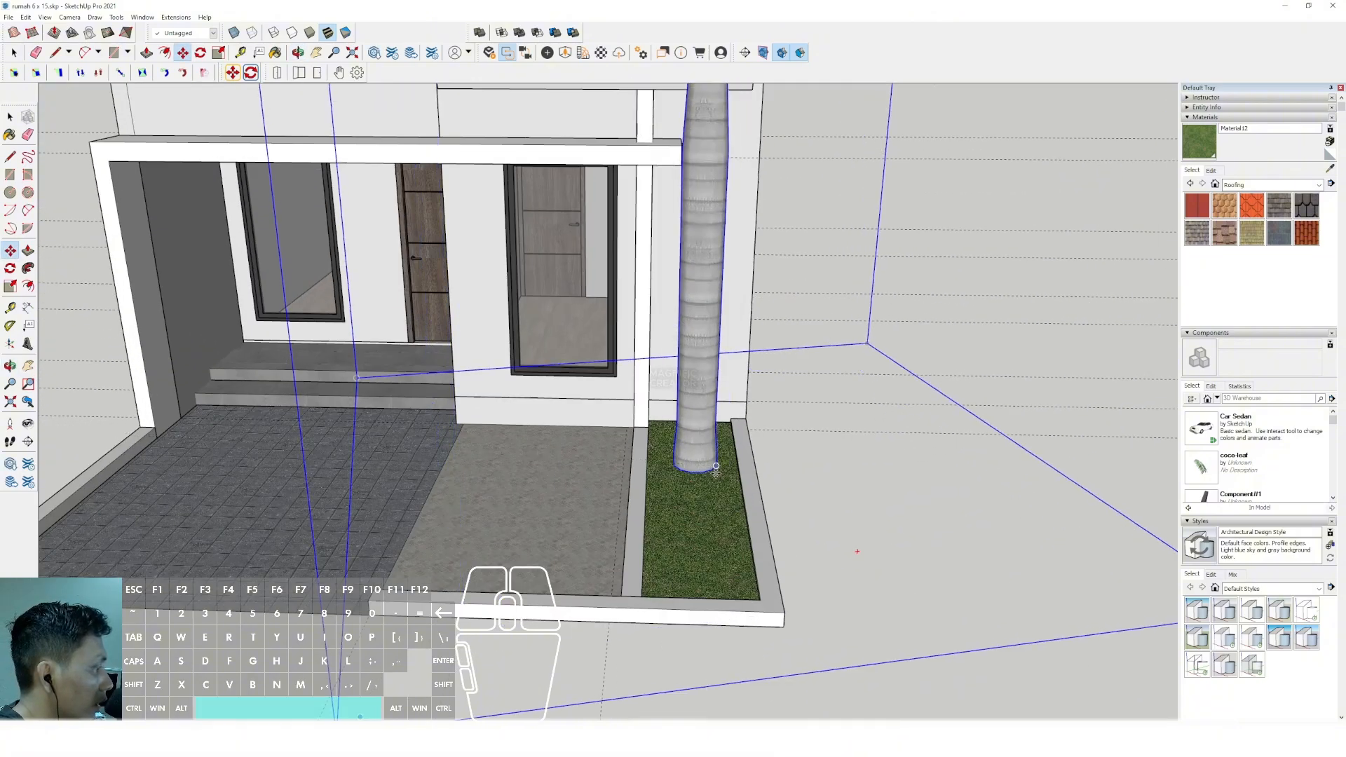
Reposition the palm tree closer to the house wall at the rear end of the grass bed.
scroll(722, 484, down, 3)
middle_drag(582, 429, 477, 364)
scroll(511, 423, up, 2)
middle_drag(511, 423, 679, 291)
click(477, 391)
scroll(536, 484, up, 3)
click(557, 505)
key(space)
scroll(538, 501, down, 3)
scroll(507, 460, down, 4)
scroll(690, 273, up, 8)
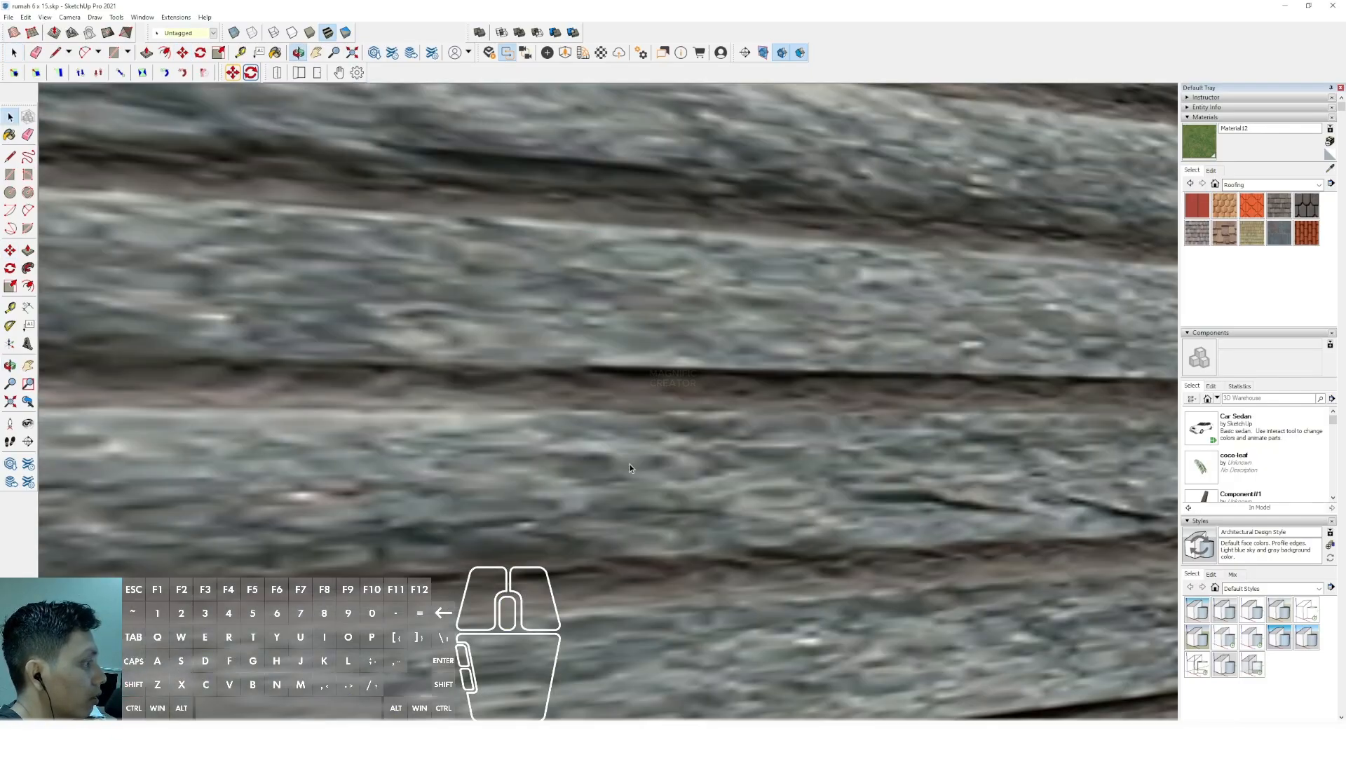
middle_drag(629, 468, 409, 408)
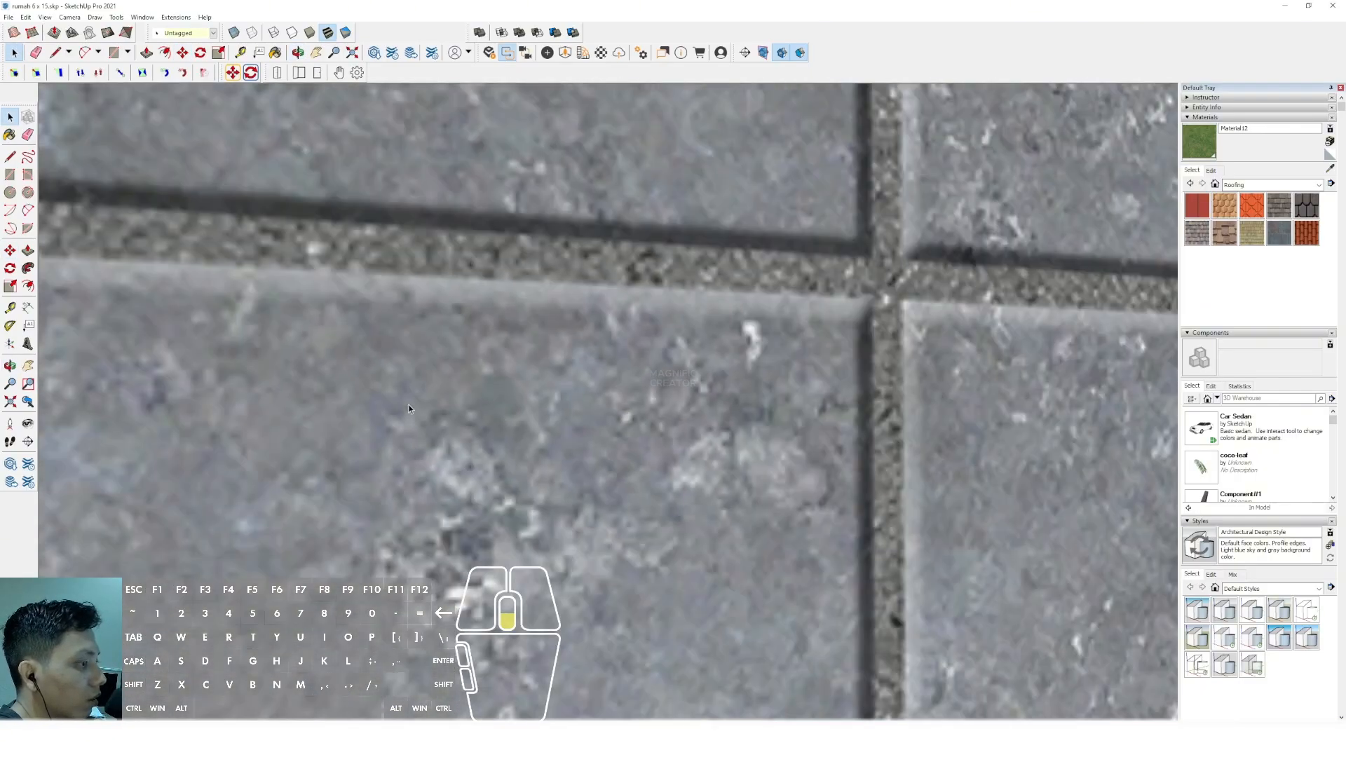
scroll(544, 368, down, 5)
scroll(587, 384, up, 5)
scroll(710, 328, down, 5)
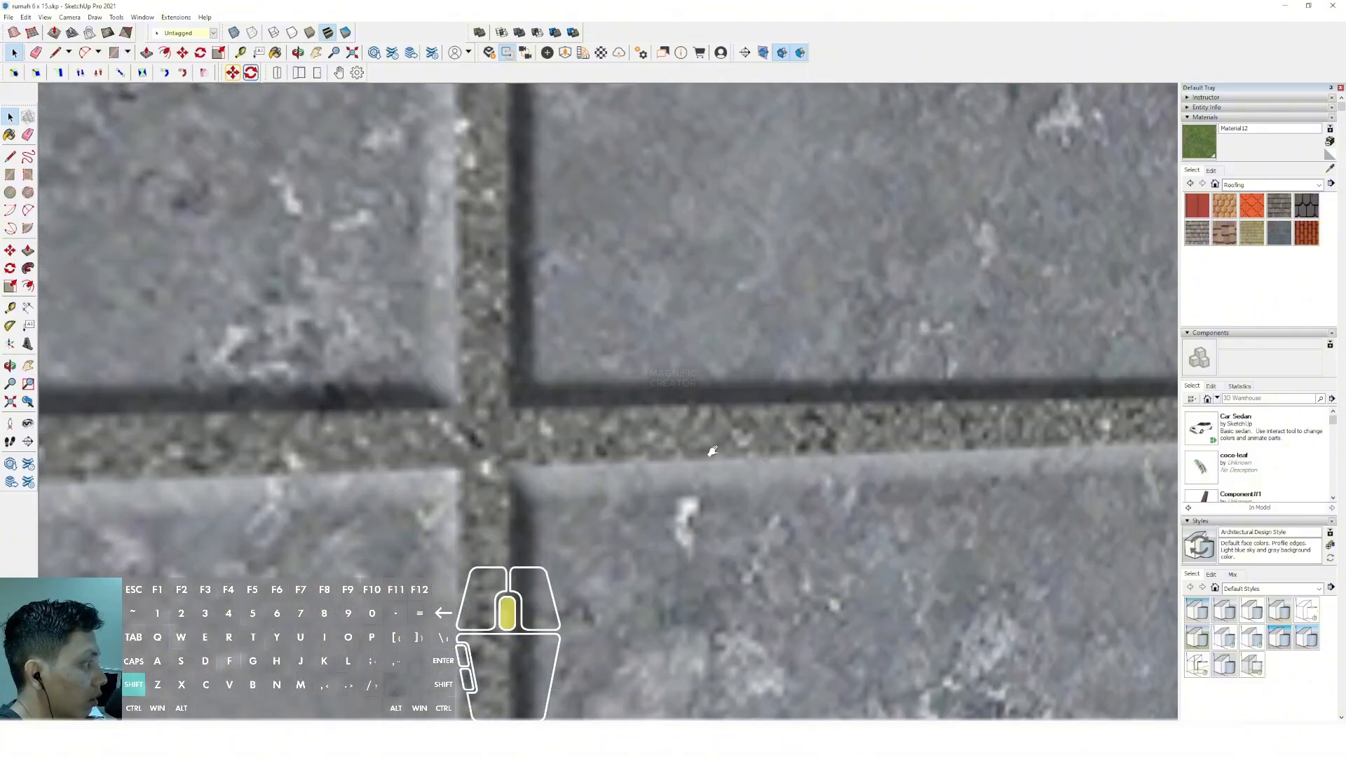
scroll(704, 570, up, 5)
scroll(703, 570, down, 5)
scroll(98, 459, up, 5)
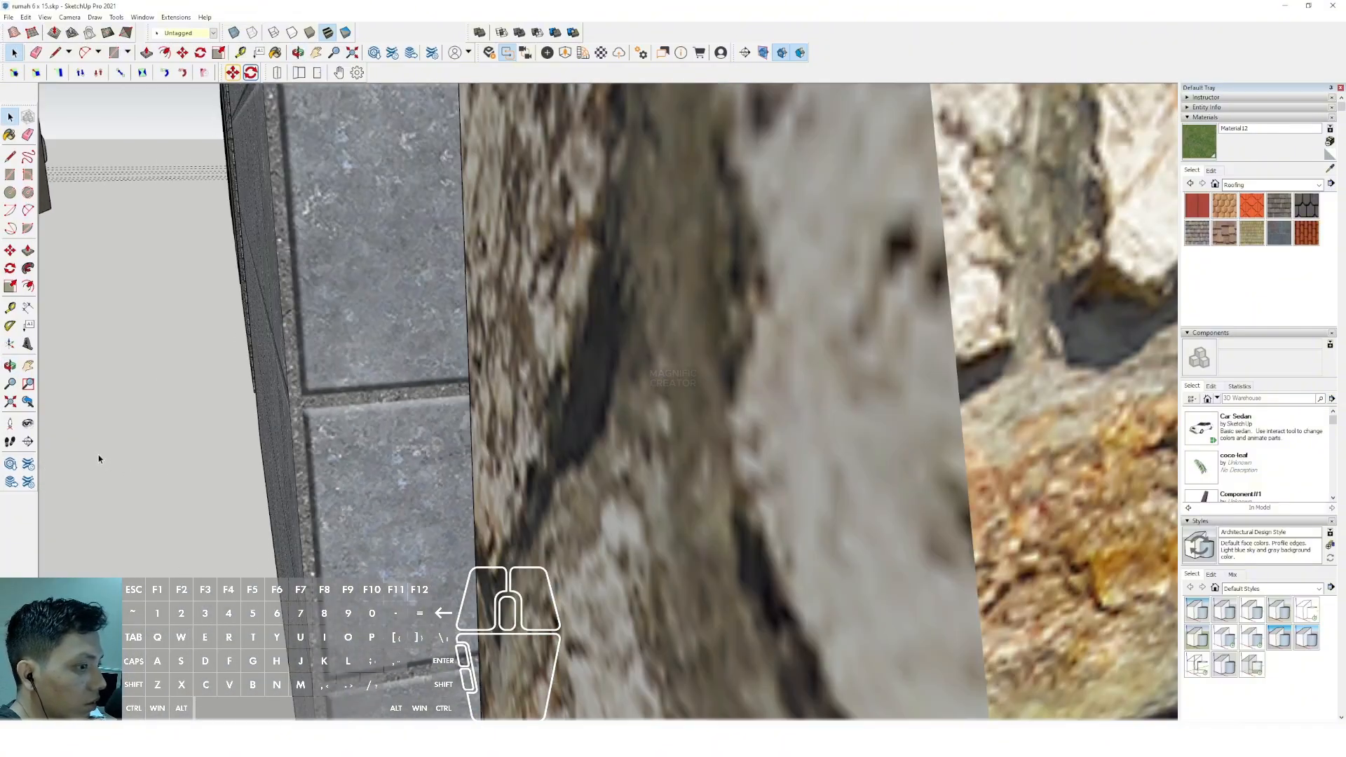
click(12, 405)
scroll(636, 538, up, 10)
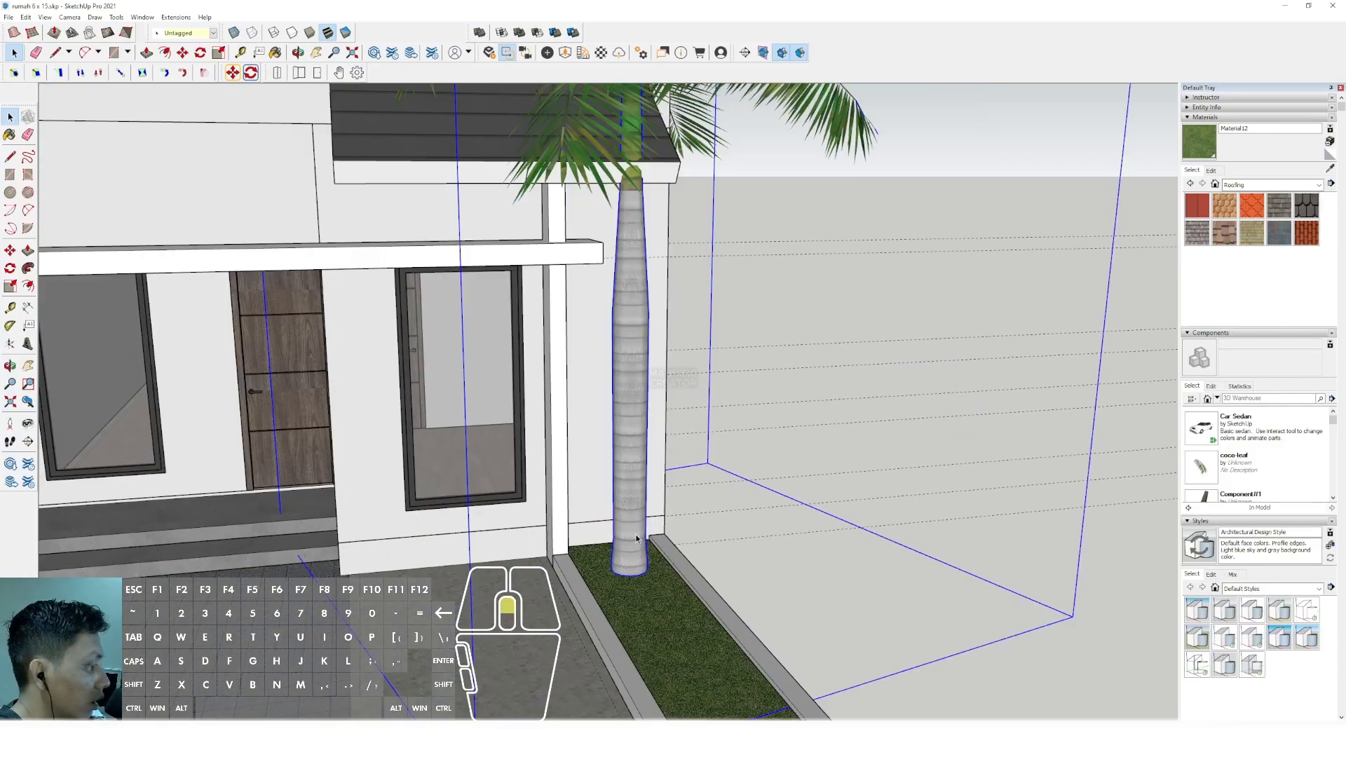
Widen the camera's field of view so that the house front and palm tree fit in the scene.
middle_drag(636, 539, 621, 559)
shift+middle_drag(621, 559, 589, 475)
scroll(483, 439, down, 2)
click(69, 17)
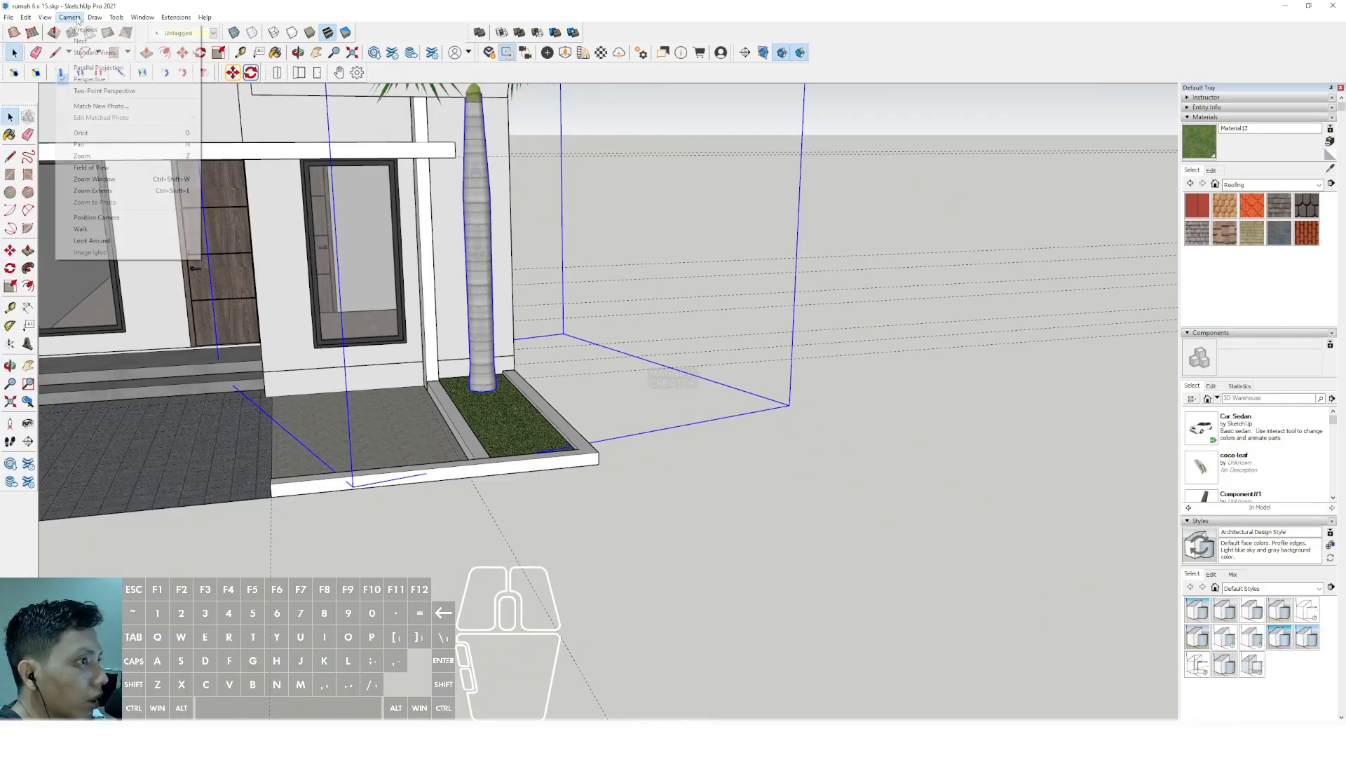
click(106, 168)
drag(354, 235, 456, 402)
key(space)
scroll(456, 402, down, 5)
Move the palm tree from the house wall towards the front end of the grass bed.
scroll(526, 420, up, 8)
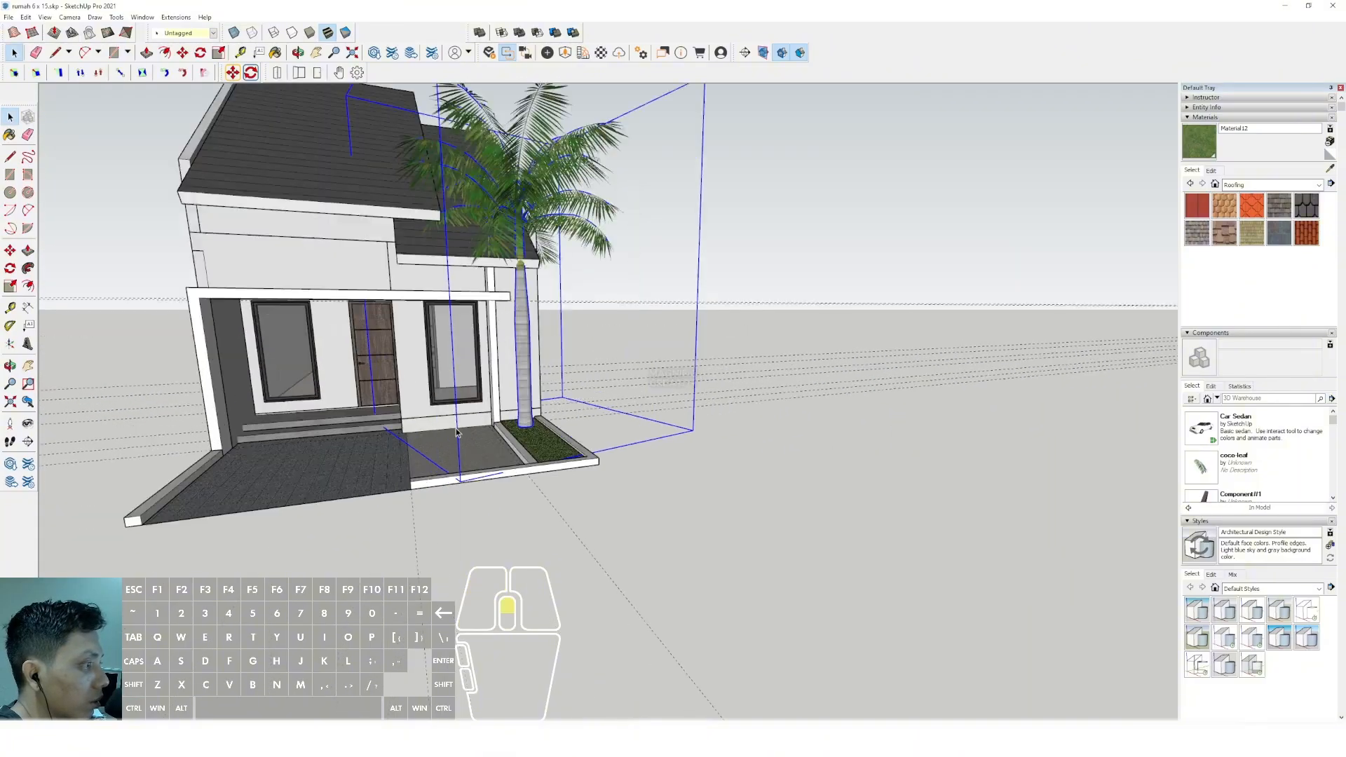
scroll(571, 437, up, 1)
key(m)
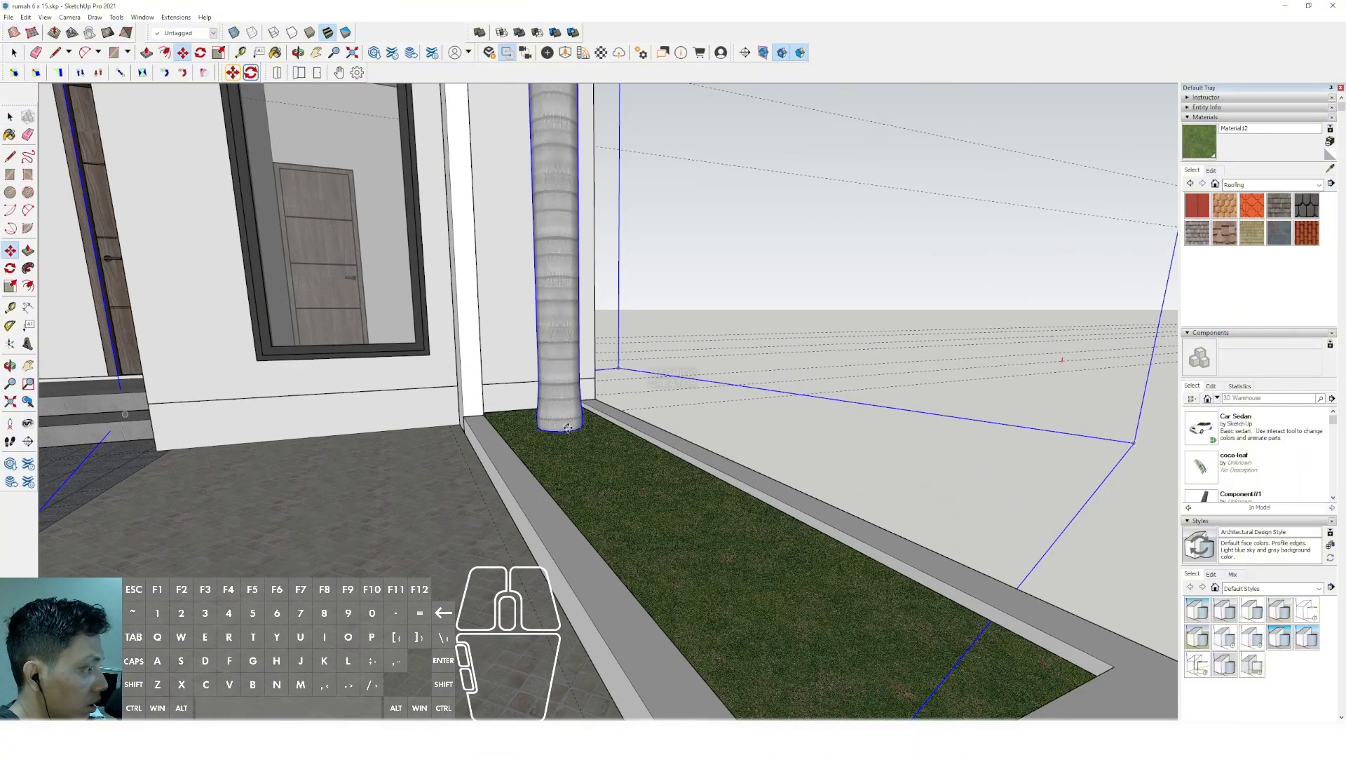
click(572, 429)
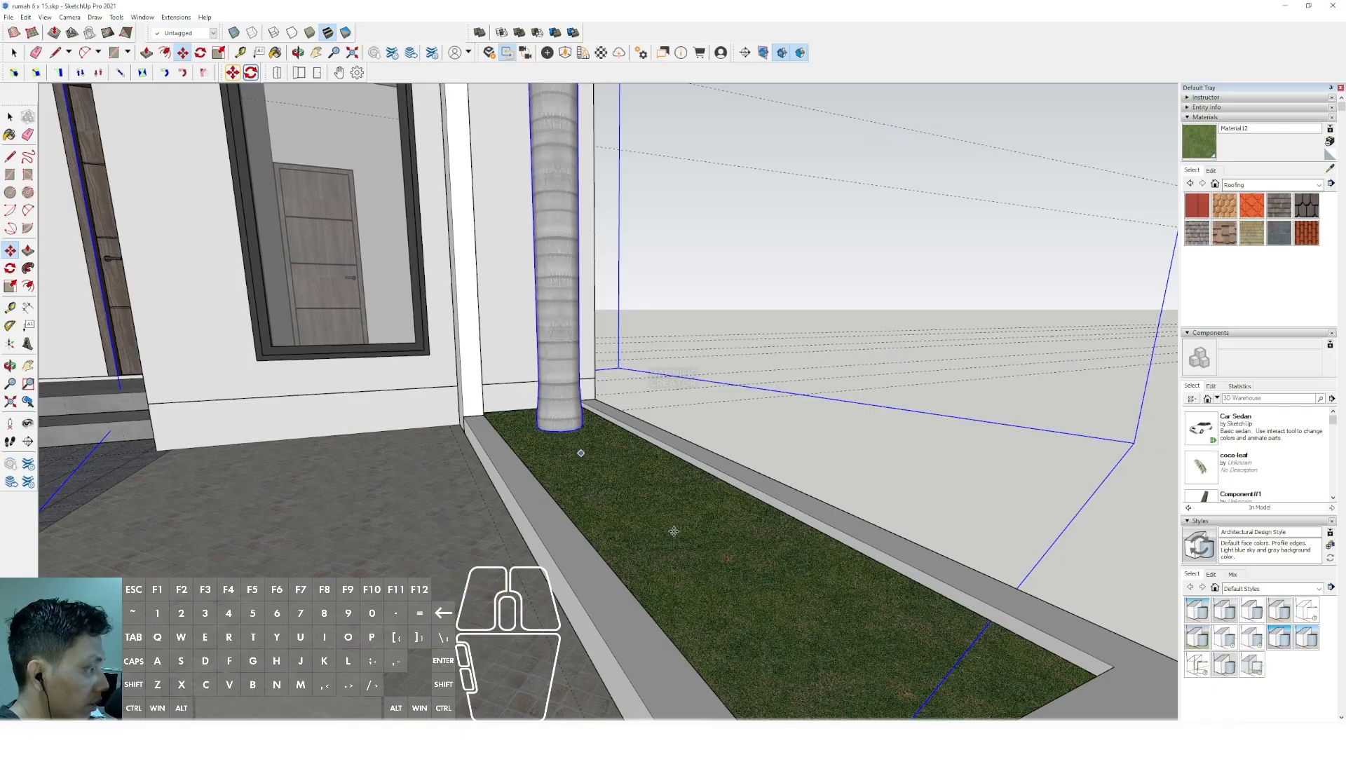
scroll(678, 536, down, 2)
click(790, 592)
key(space)
scroll(675, 518, down, 4)
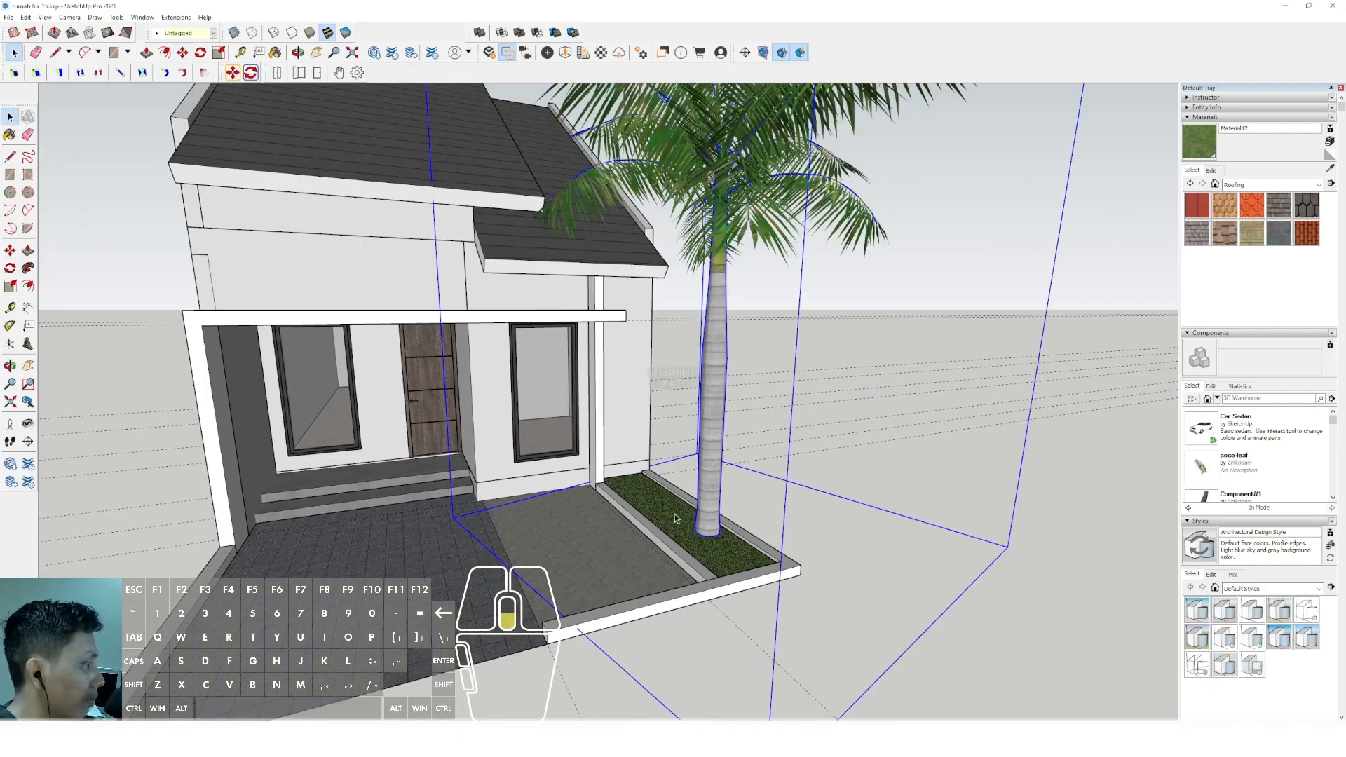
scroll(674, 518, down, 4)
middle_drag(674, 517, 635, 468)
click(562, 404)
Draw a side wall outline from the upper roof's overhang corner straight down to the ground curb, closing it against the house wall.
scroll(510, 408, up, 4)
middle_drag(511, 400, 551, 308)
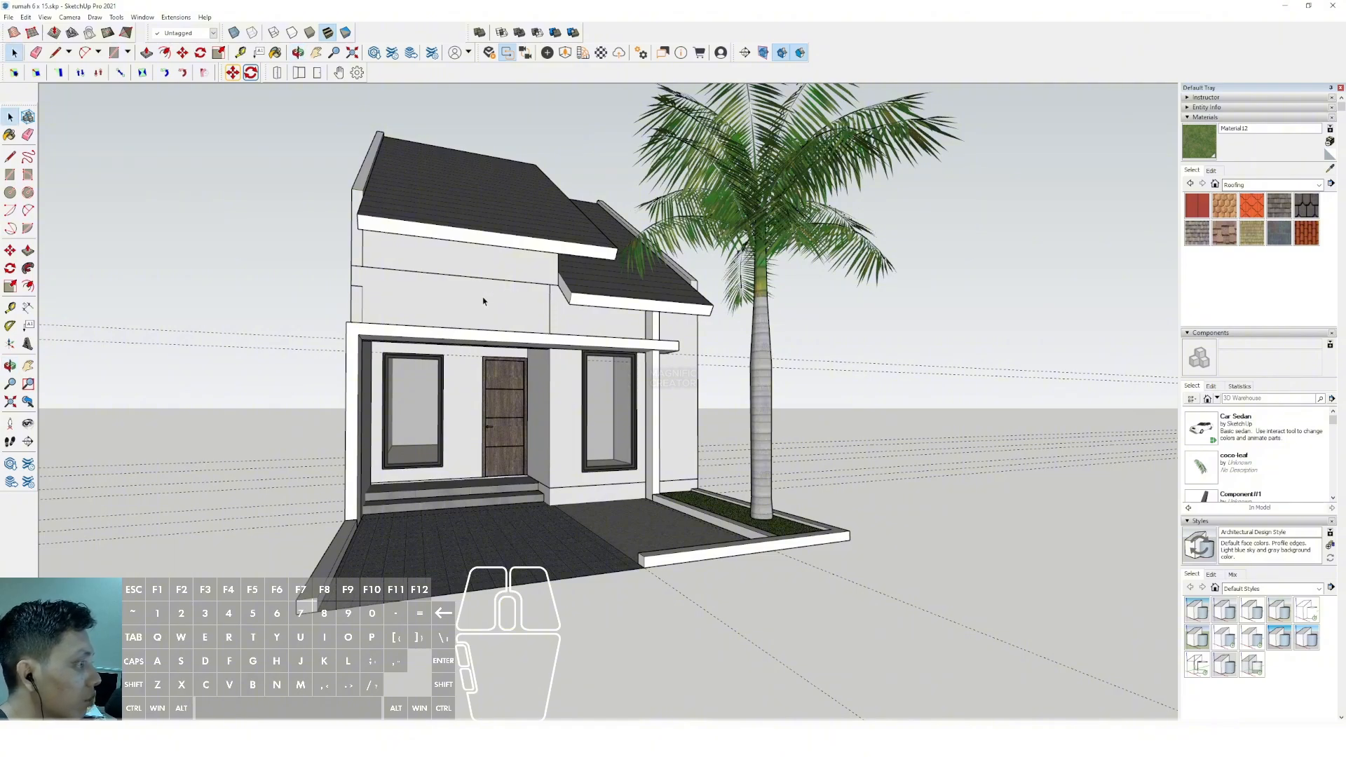
scroll(491, 295, up, 3)
middle_drag(421, 309, 397, 155)
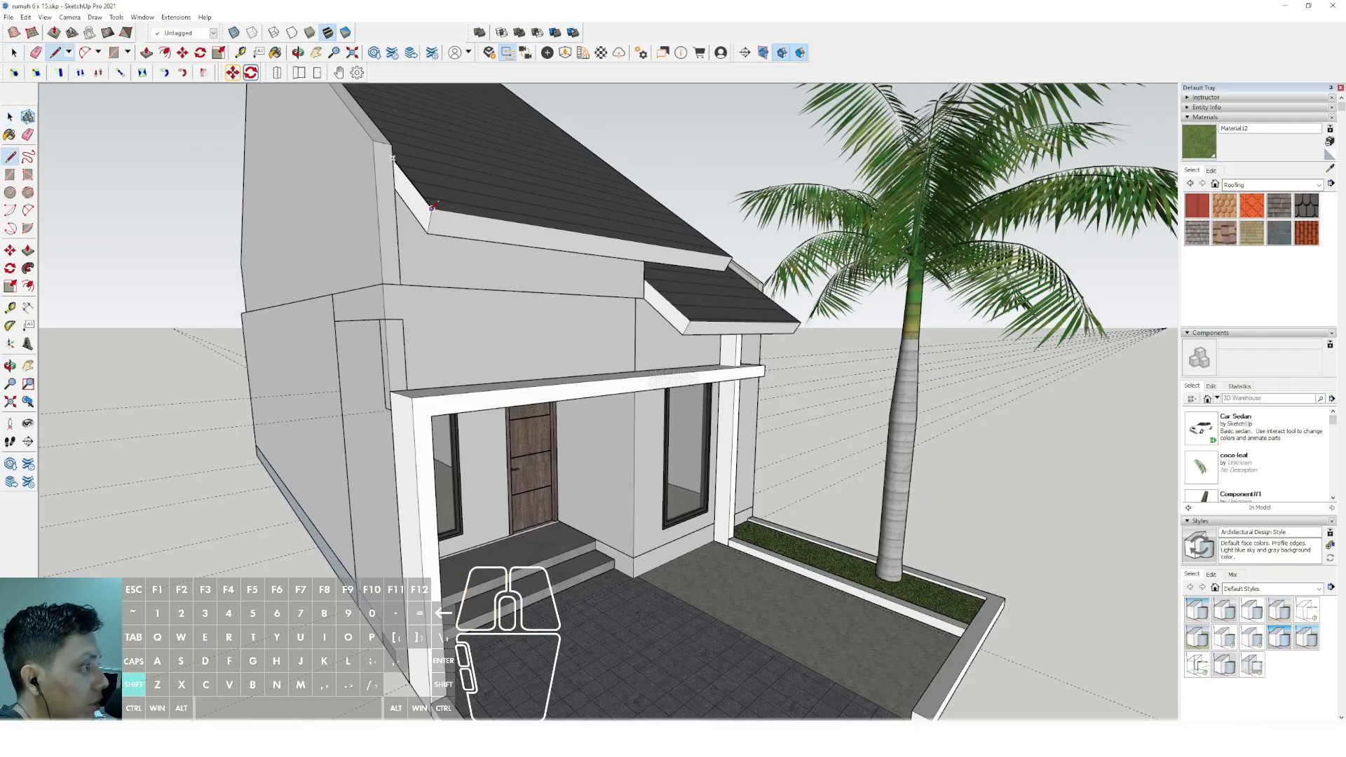
shift+scroll(419, 190, down, 2)
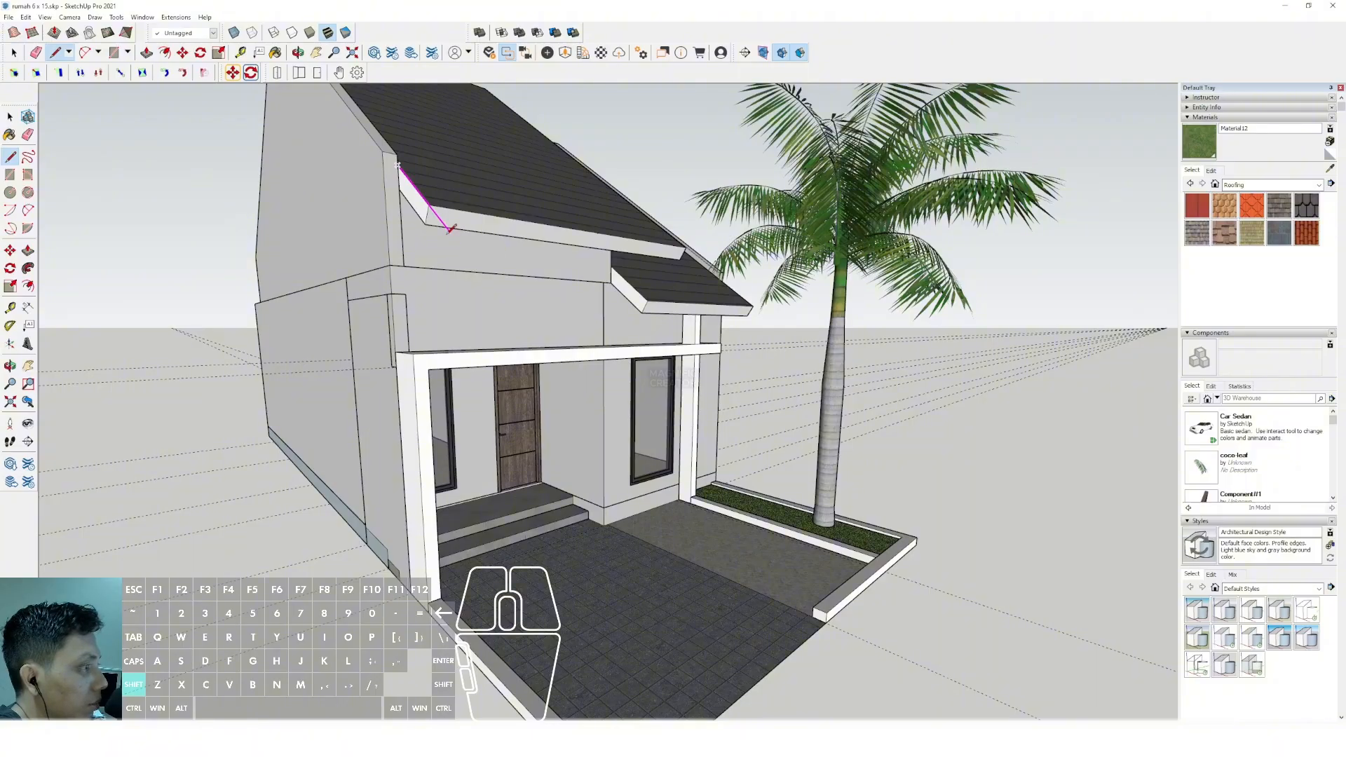
shift+scroll(452, 229, up, 2)
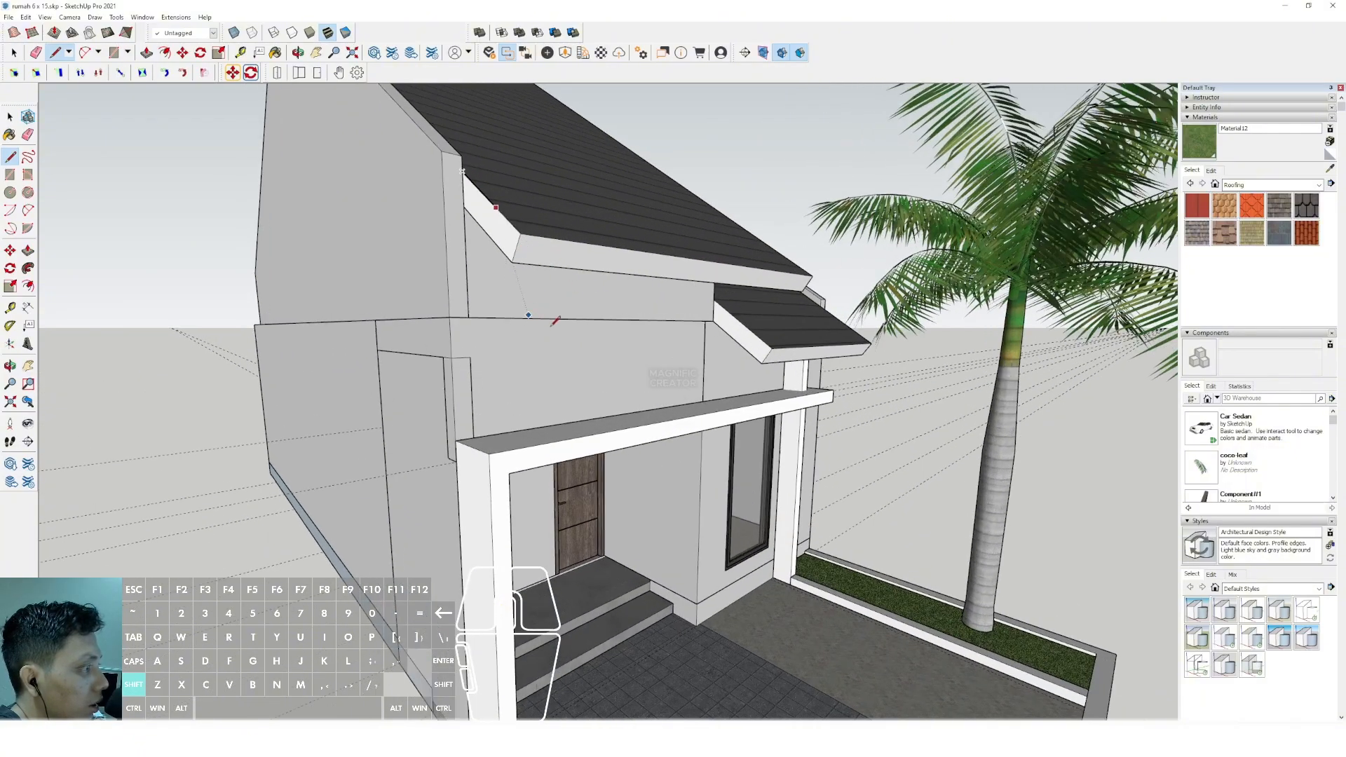
middle_drag(621, 289, 584, 390)
scroll(584, 359, up, 1)
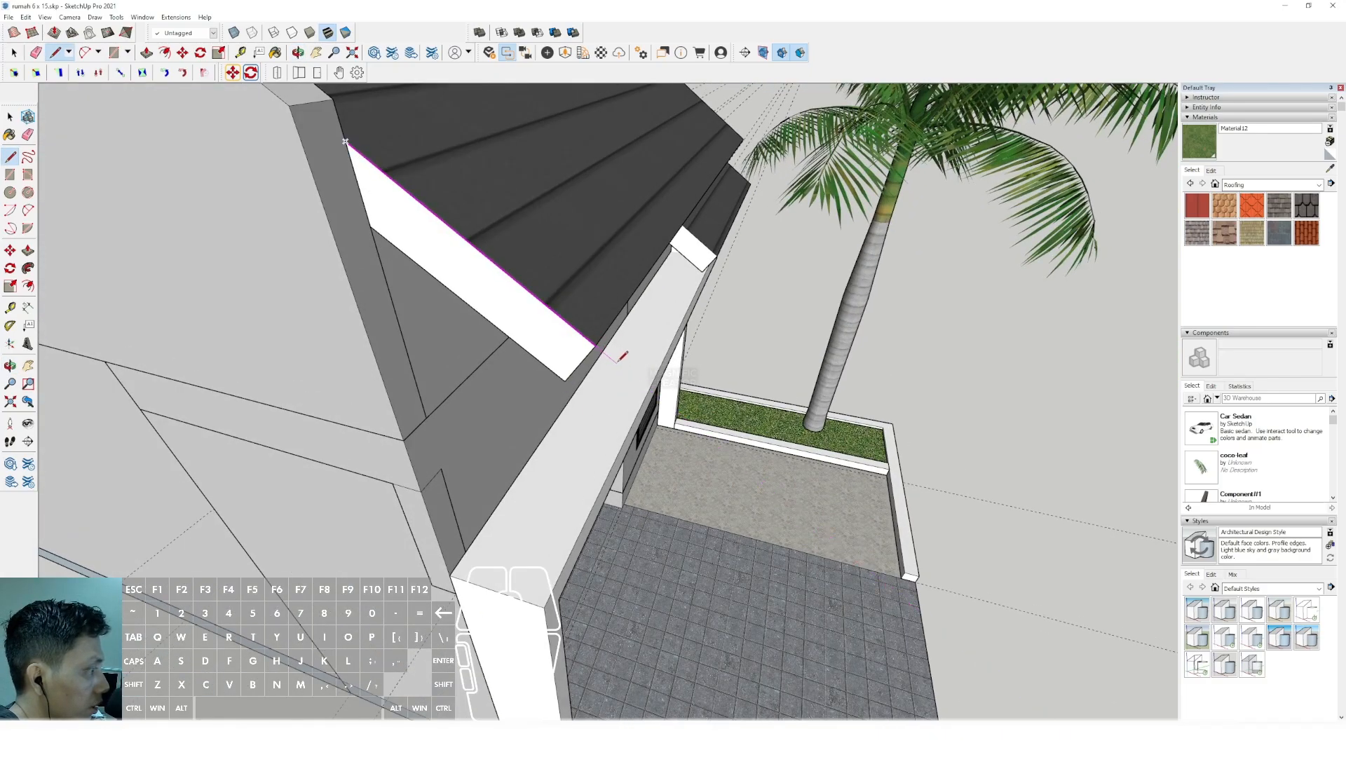
scroll(620, 387, down, 3)
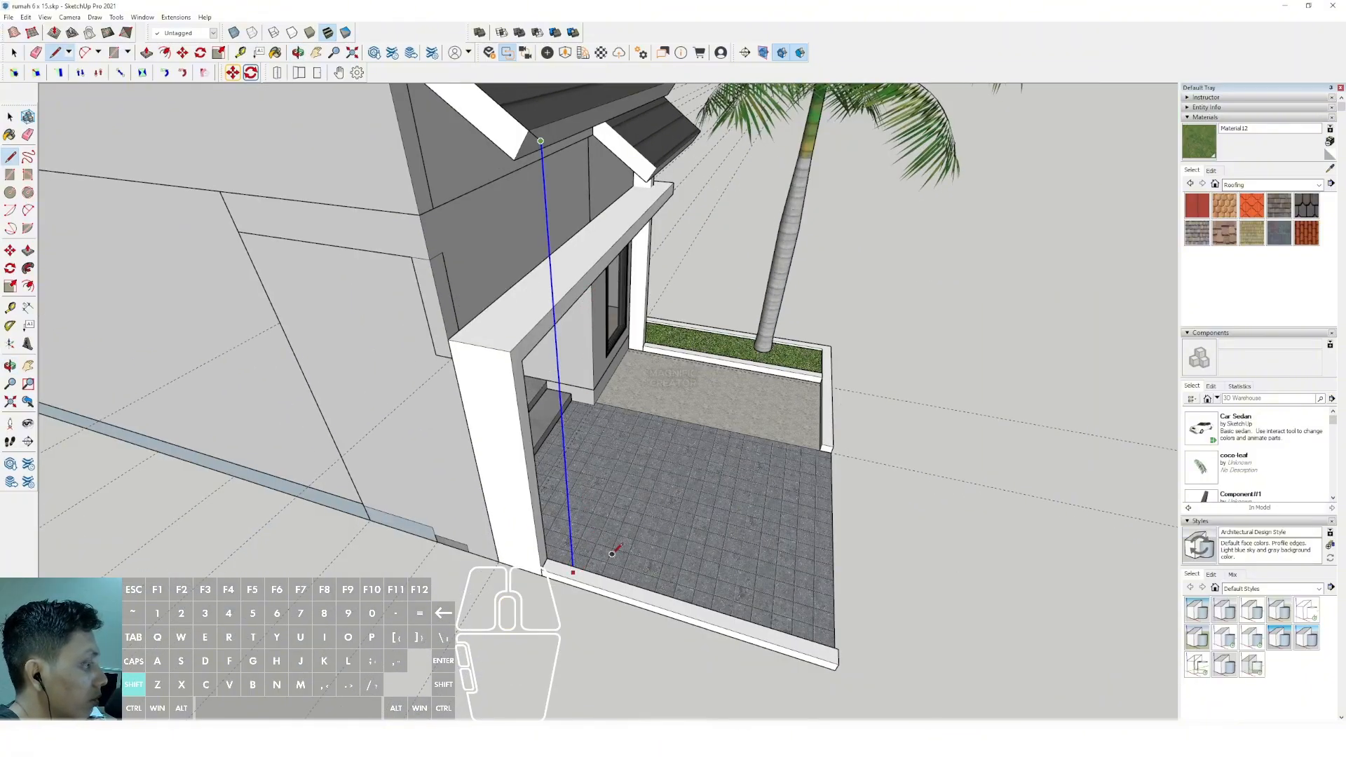
scroll(818, 641, down, 2)
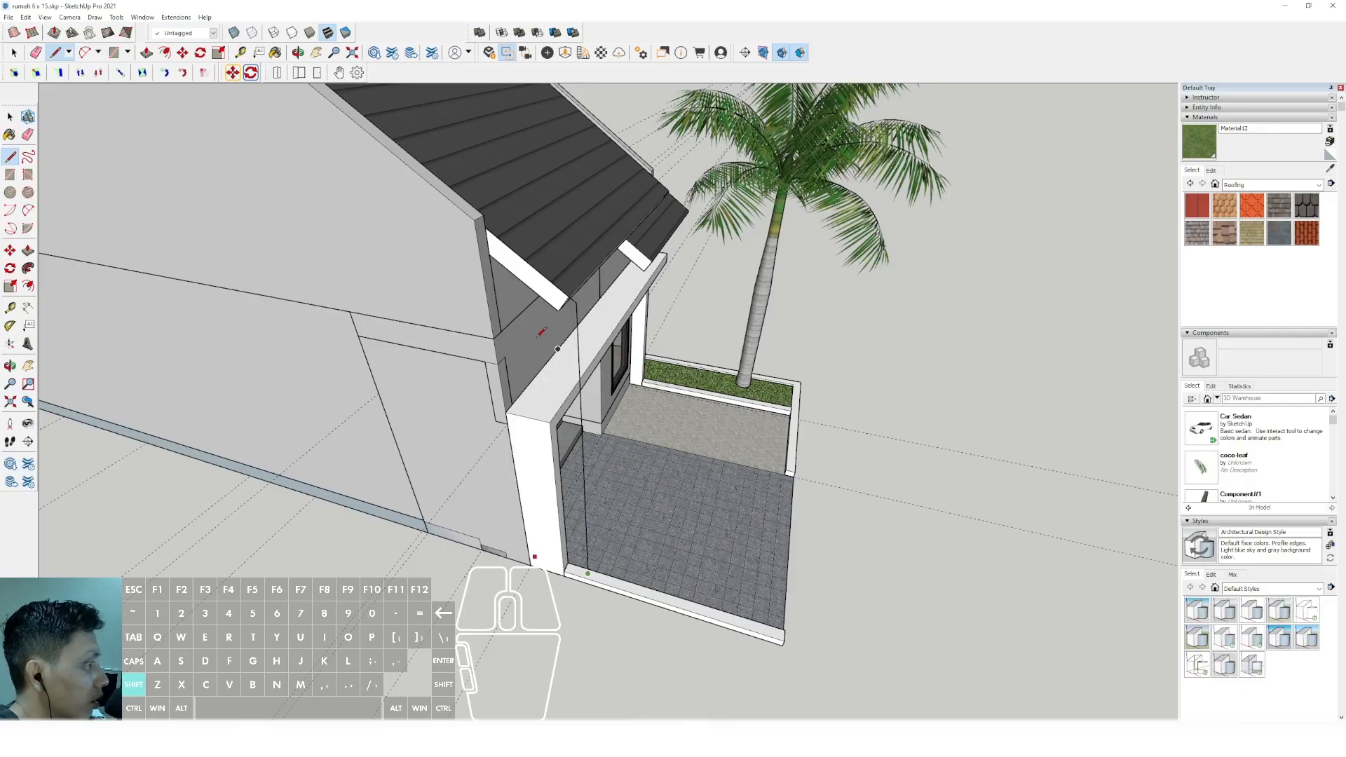
click(486, 227)
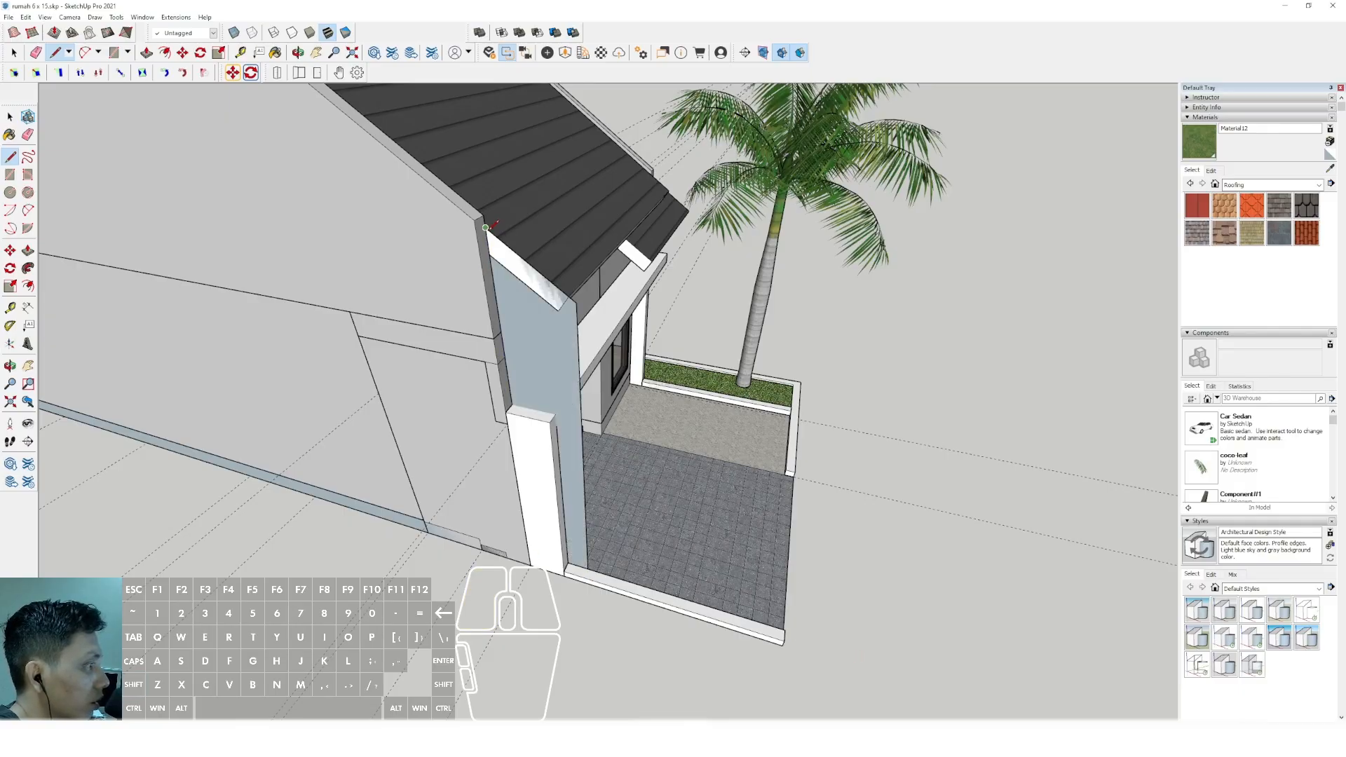
Thicken the new face under the roof overhang into a side wall and make it a group.
middle_drag(546, 356, 441, 348)
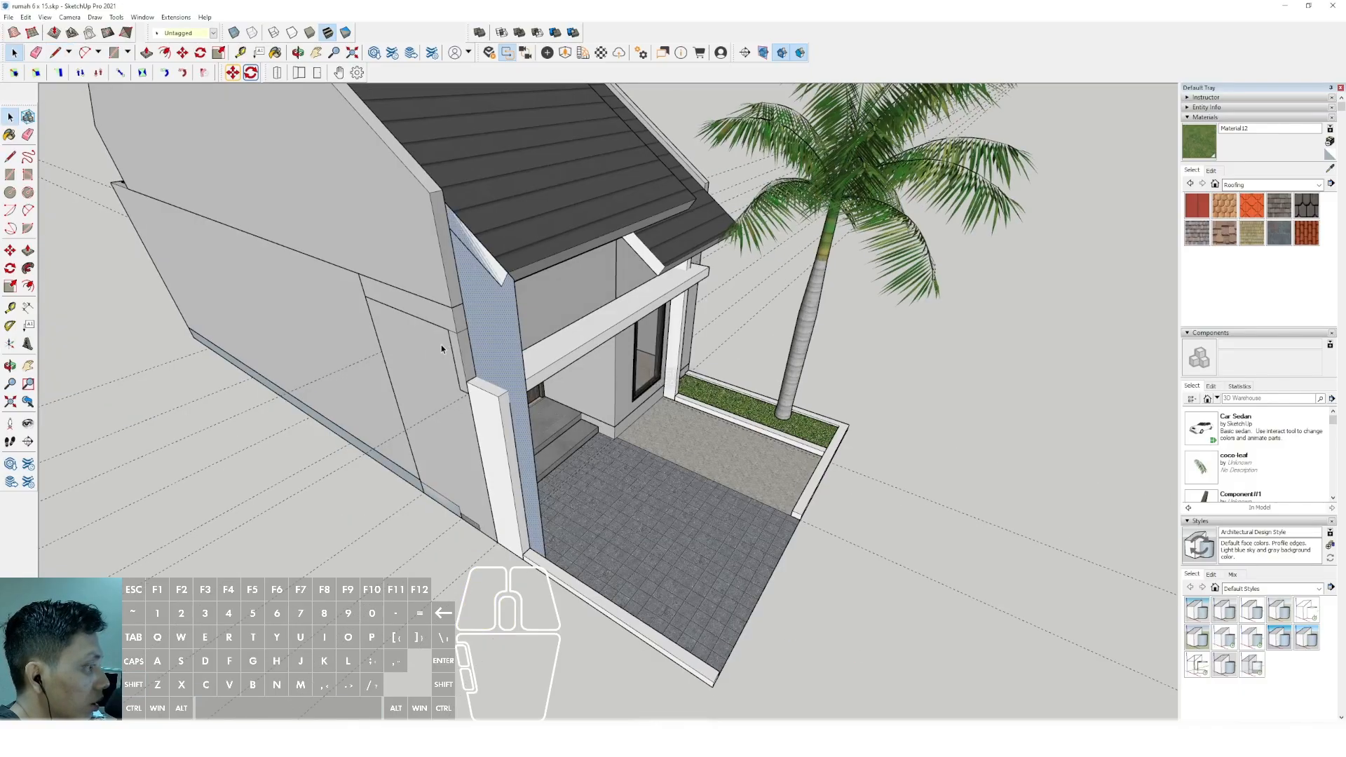
key(space)
click(463, 294)
middle_drag(462, 295, 483, 267)
scroll(380, 234, up, 6)
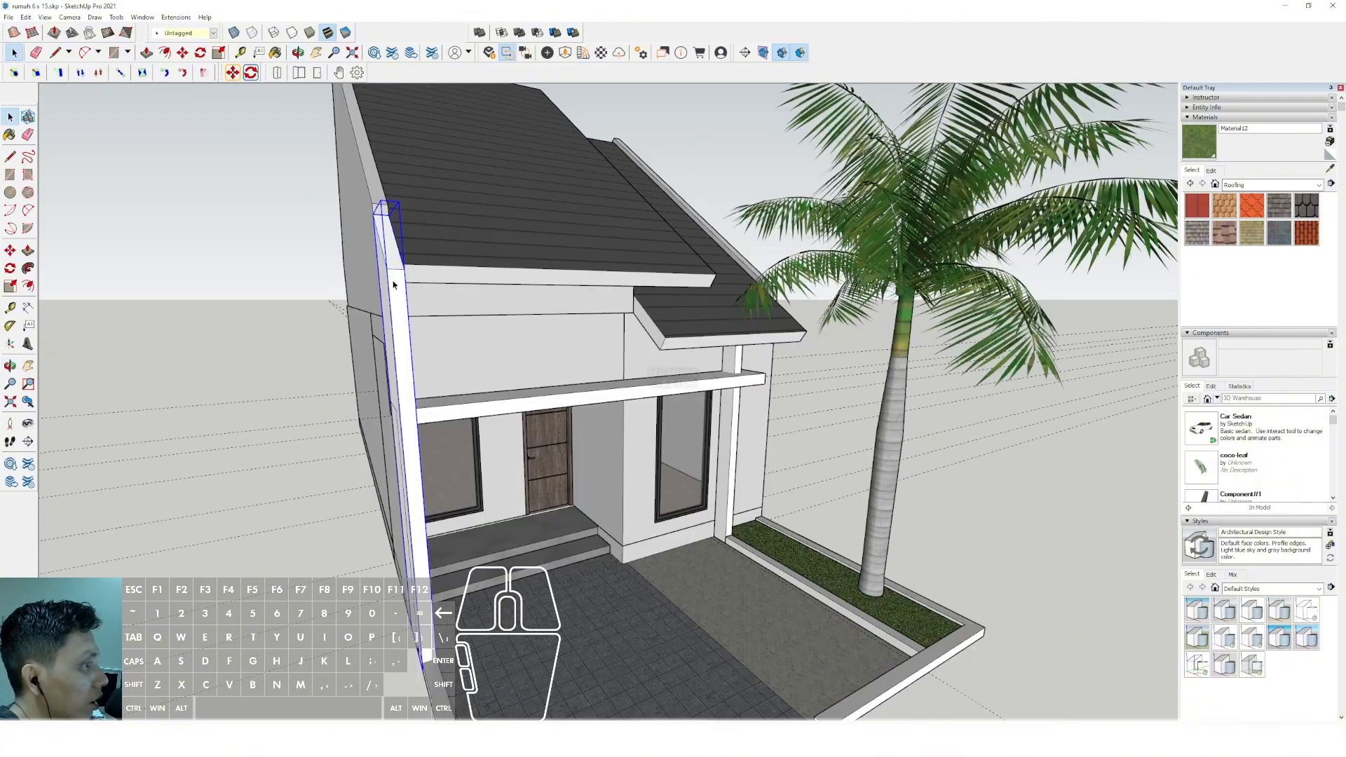
scroll(421, 222, down, 10)
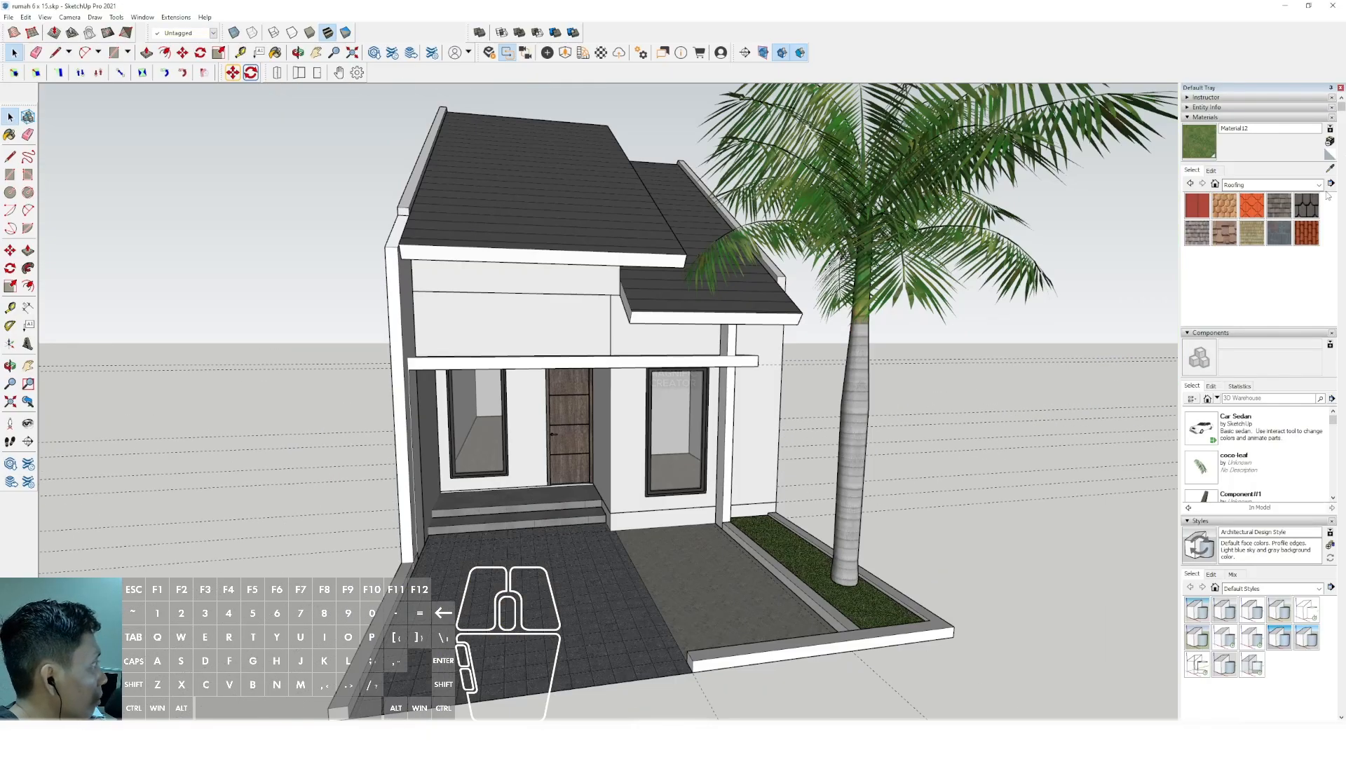
Paint the new side wall with the sampled Color M02.
middle_drag(668, 174, 416, 199)
scroll(315, 324, down, 3)
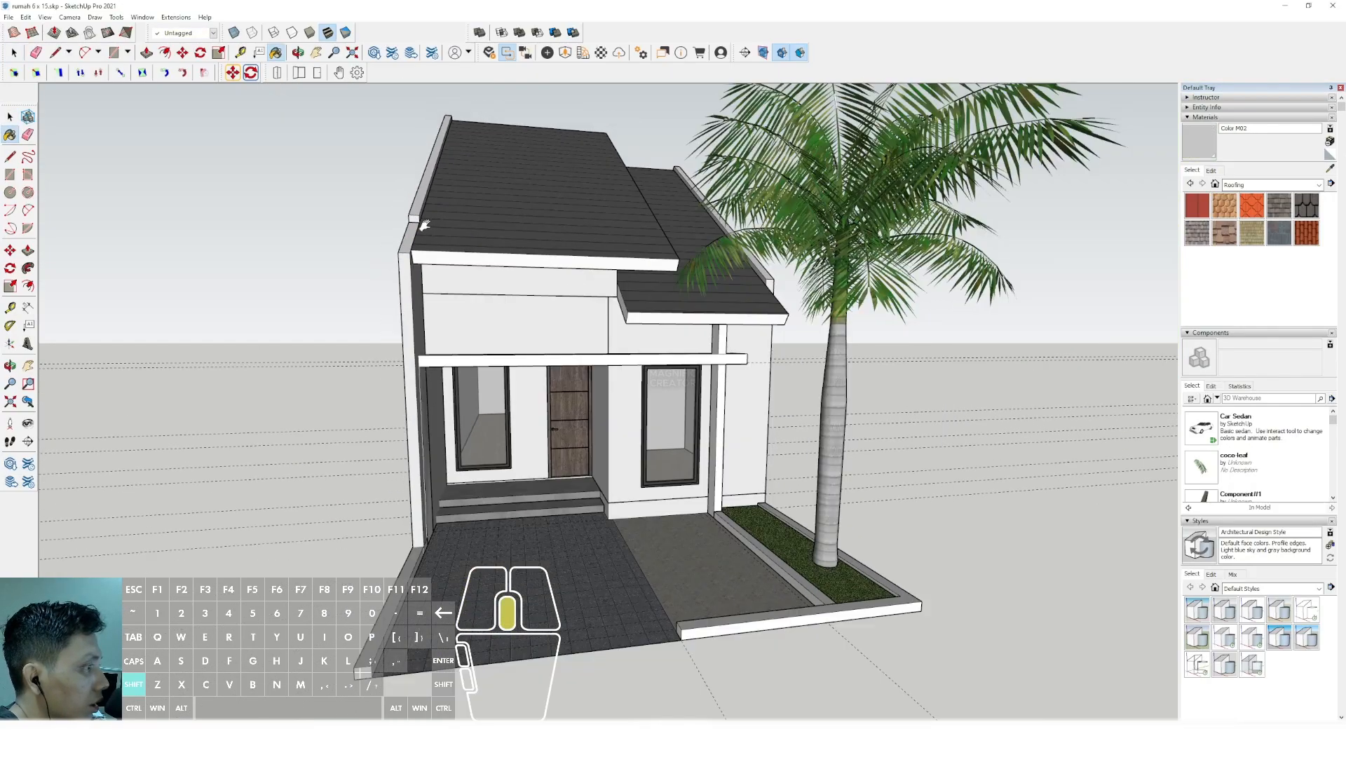
key(space)
Edit the entrance canopy frame, removing its post beside the new side wall and keeping only the horizontal beam.
scroll(349, 310, up, 5)
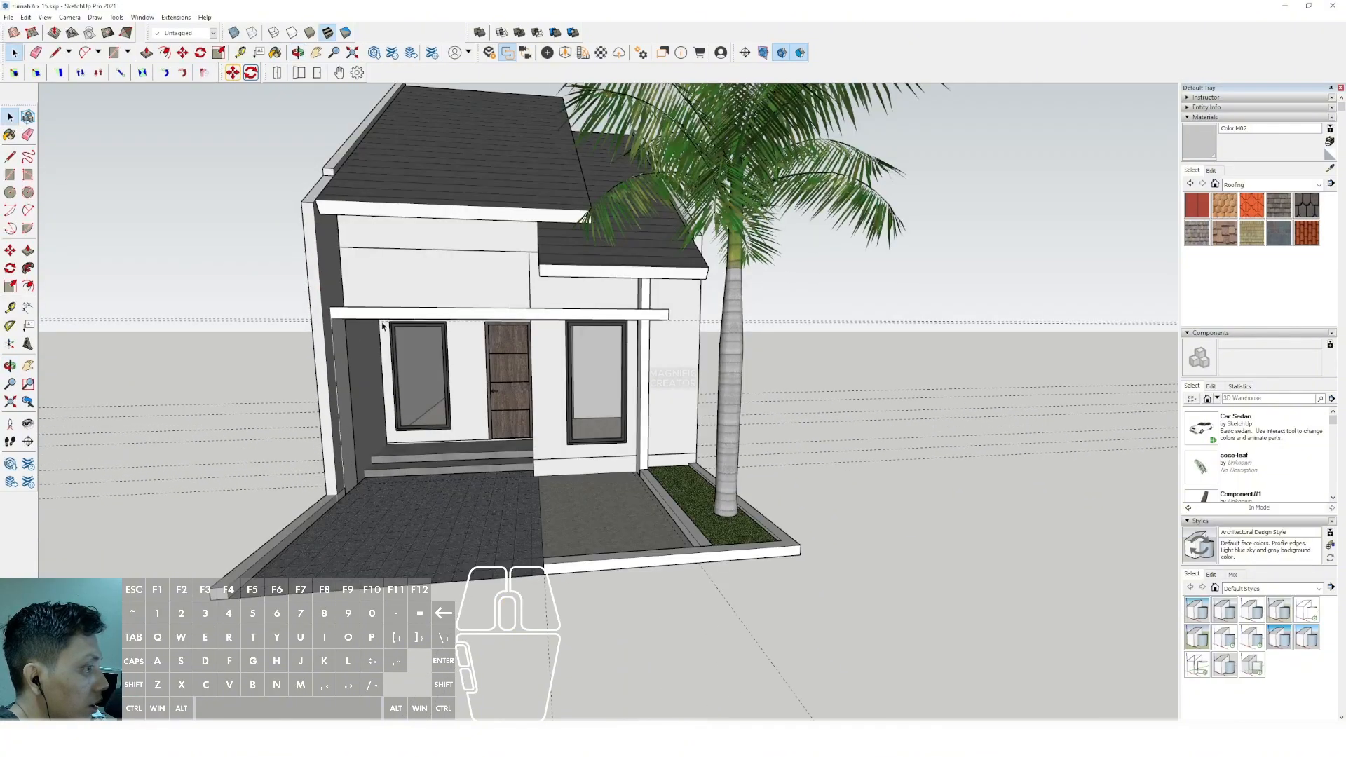
triple_click(348, 311)
key(comma)
click(321, 359)
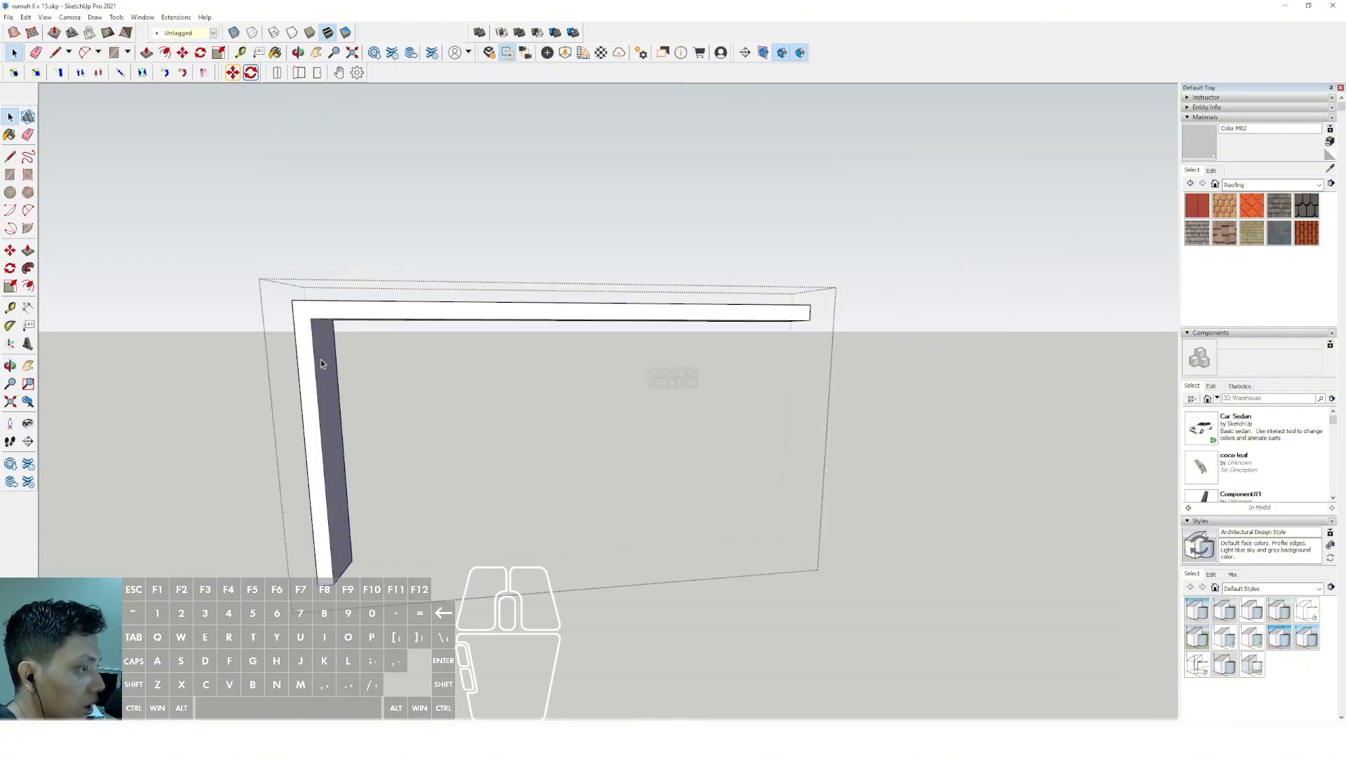
key(v)
click(321, 359)
click(294, 357)
key(space)
drag(244, 242, 398, 375)
key(v)
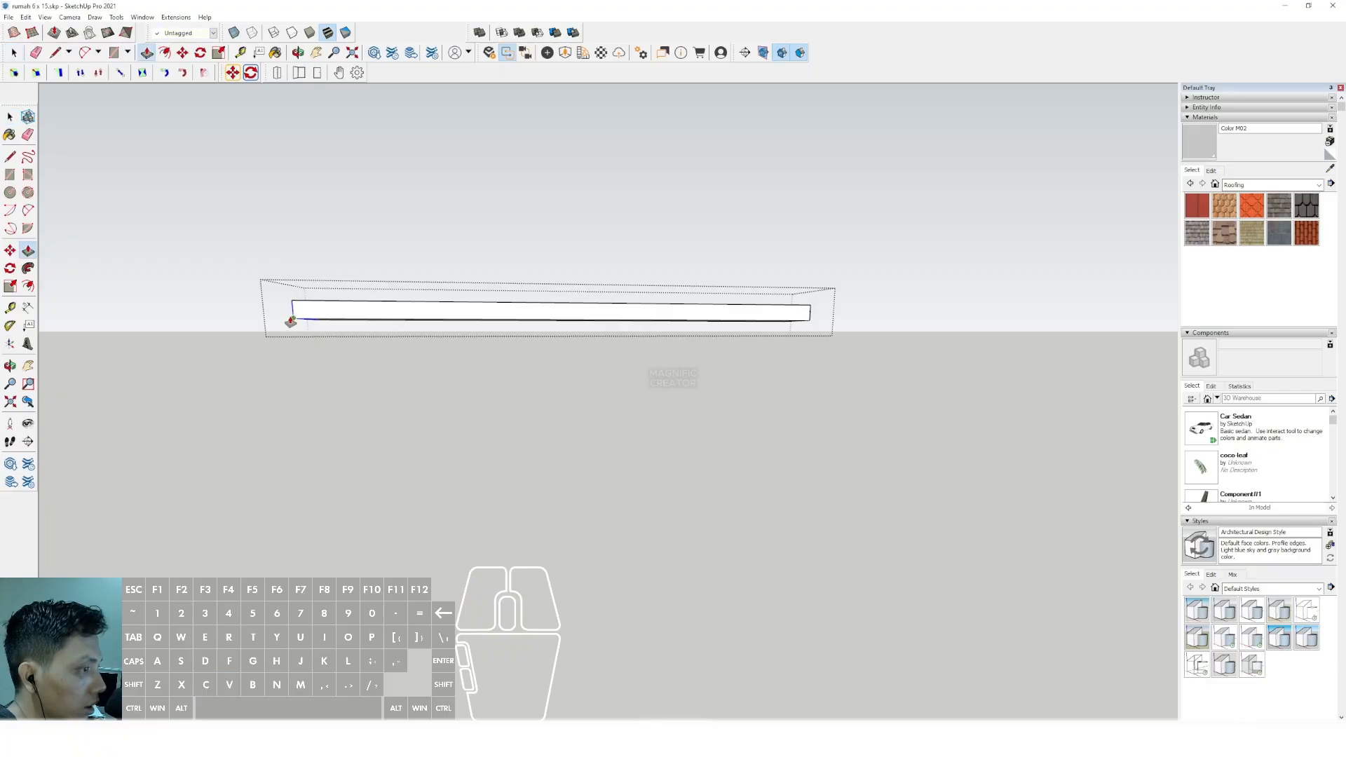
key(comma)
key(space)
scroll(308, 260, down, 1)
click(238, 243)
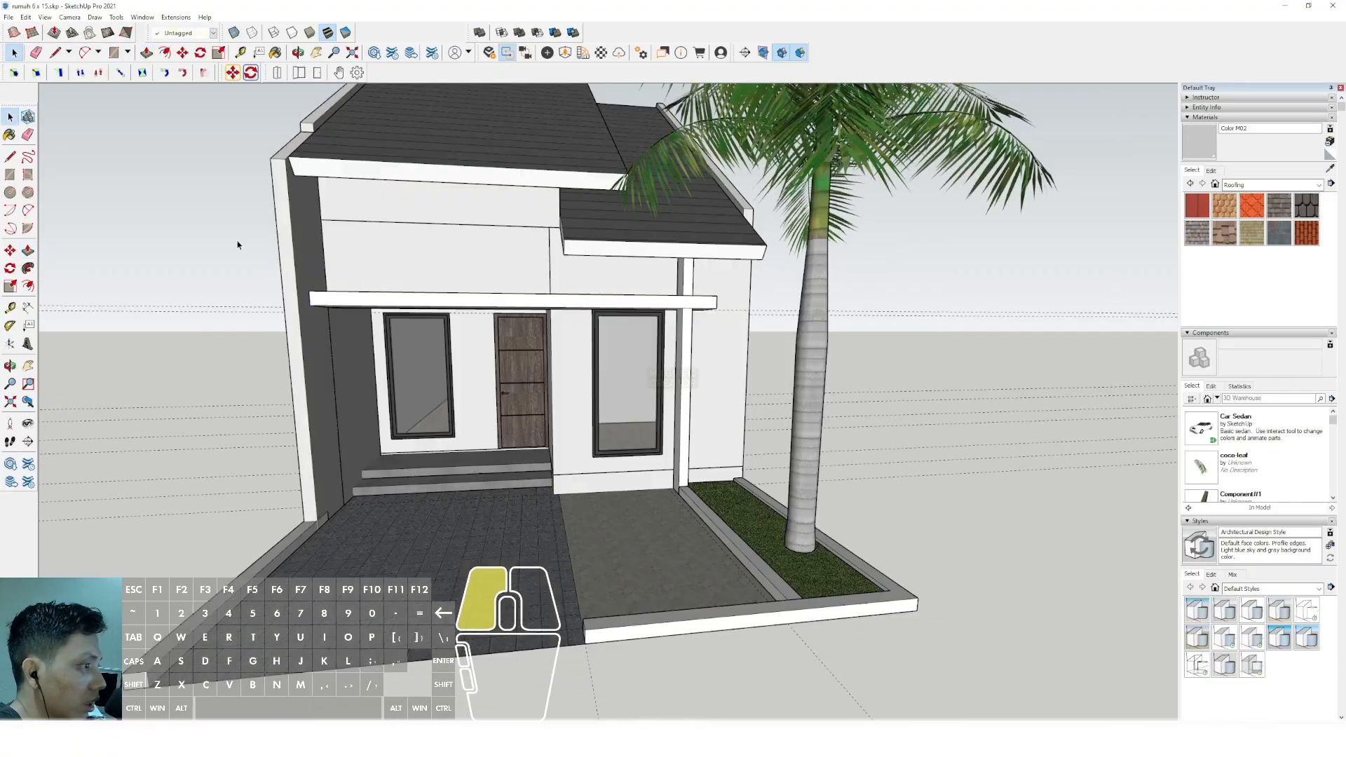
Draw a narrow vertical rectangle on the upper front wall beside the side wall, from the canopy beam up to the roof underside.
scroll(517, 276, down, 1)
middle_drag(516, 276, 556, 267)
scroll(472, 268, up, 2)
mouse_move(472, 269)
middle_down()
mouse_move(348, 323)
mouse_move(434, 435)
middle_up()
scroll(347, 322, up, 4)
middle_drag(434, 435, 405, 389)
scroll(434, 459, up, 2)
key(r)
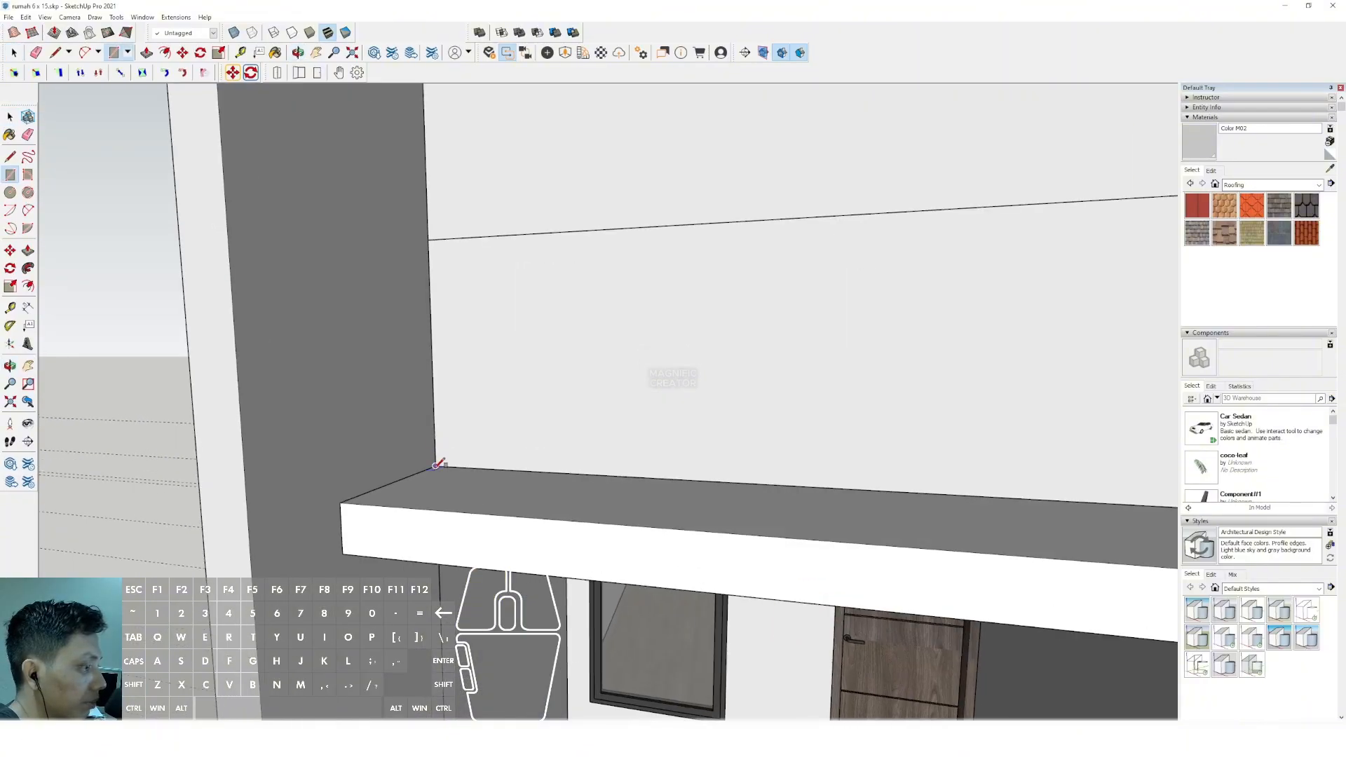
click(437, 464)
scroll(474, 360, down, 2)
scroll(465, 232, up, 3)
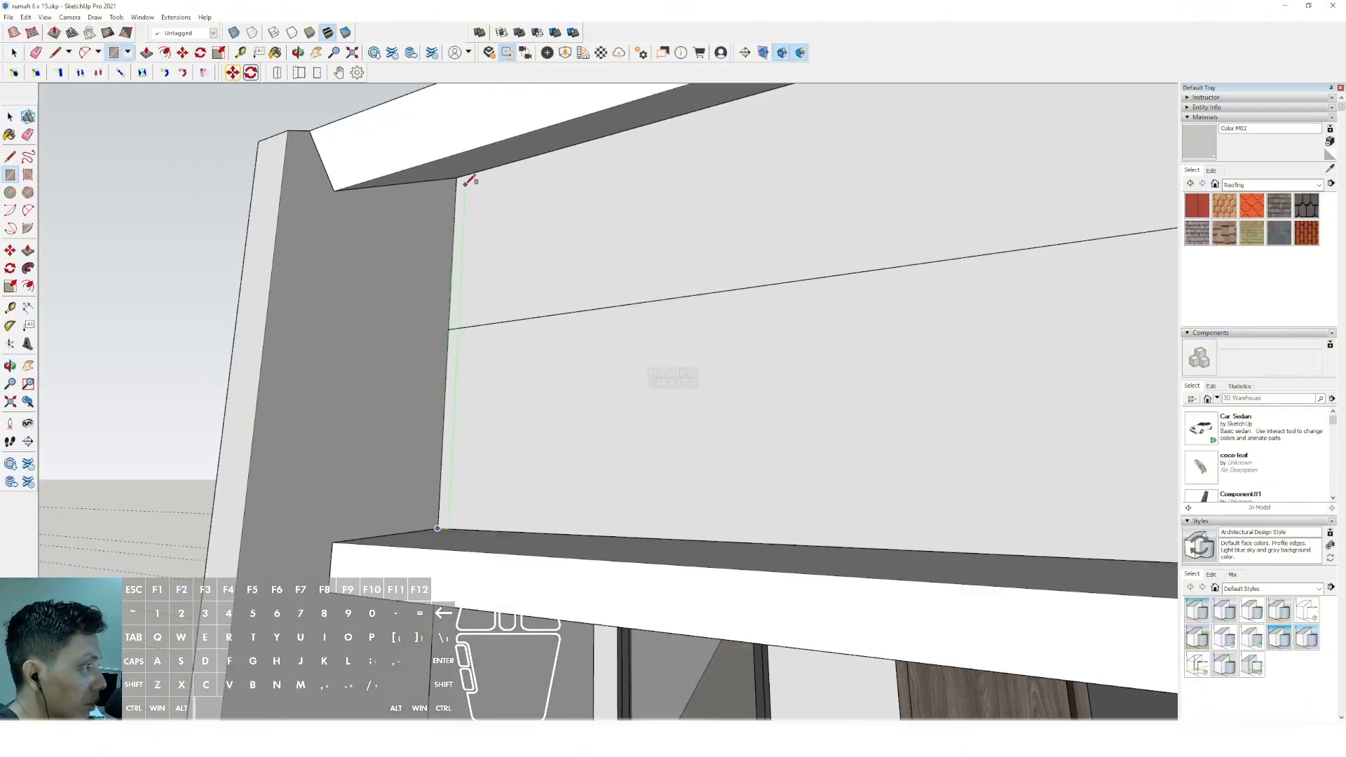
click(469, 180)
key(space)
Extrude the narrow rectangle into a thin vertical slat and make it a component.
scroll(464, 205, up, 1)
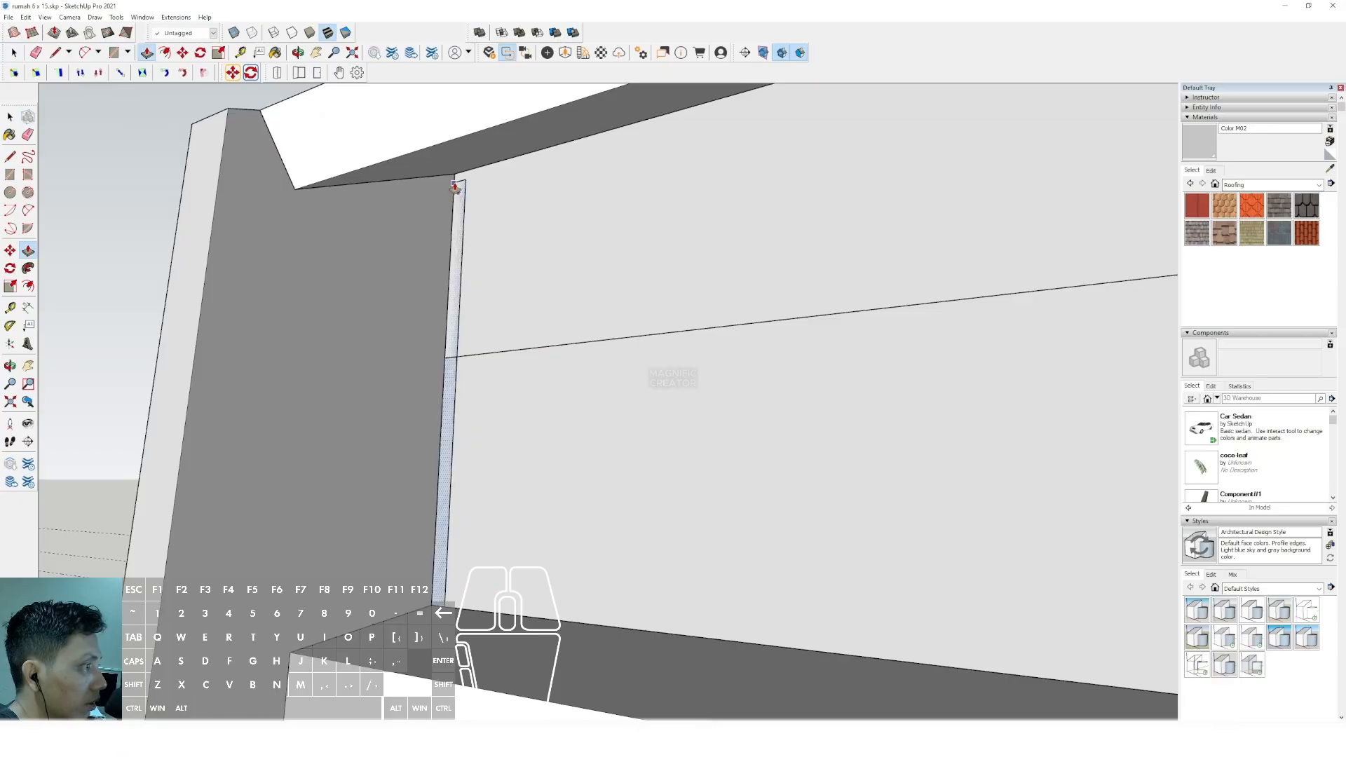
click(455, 186)
click(450, 192)
key(space)
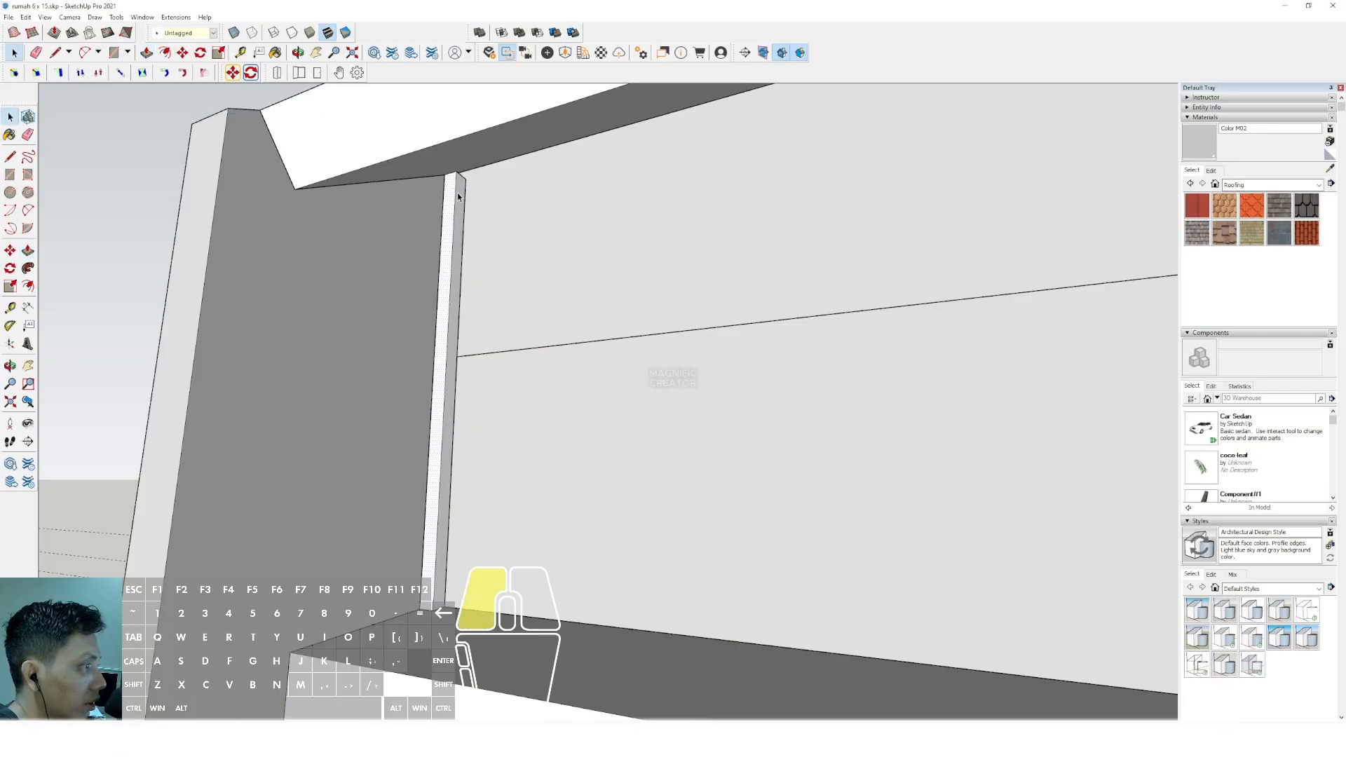
right_click(456, 198)
click(502, 297)
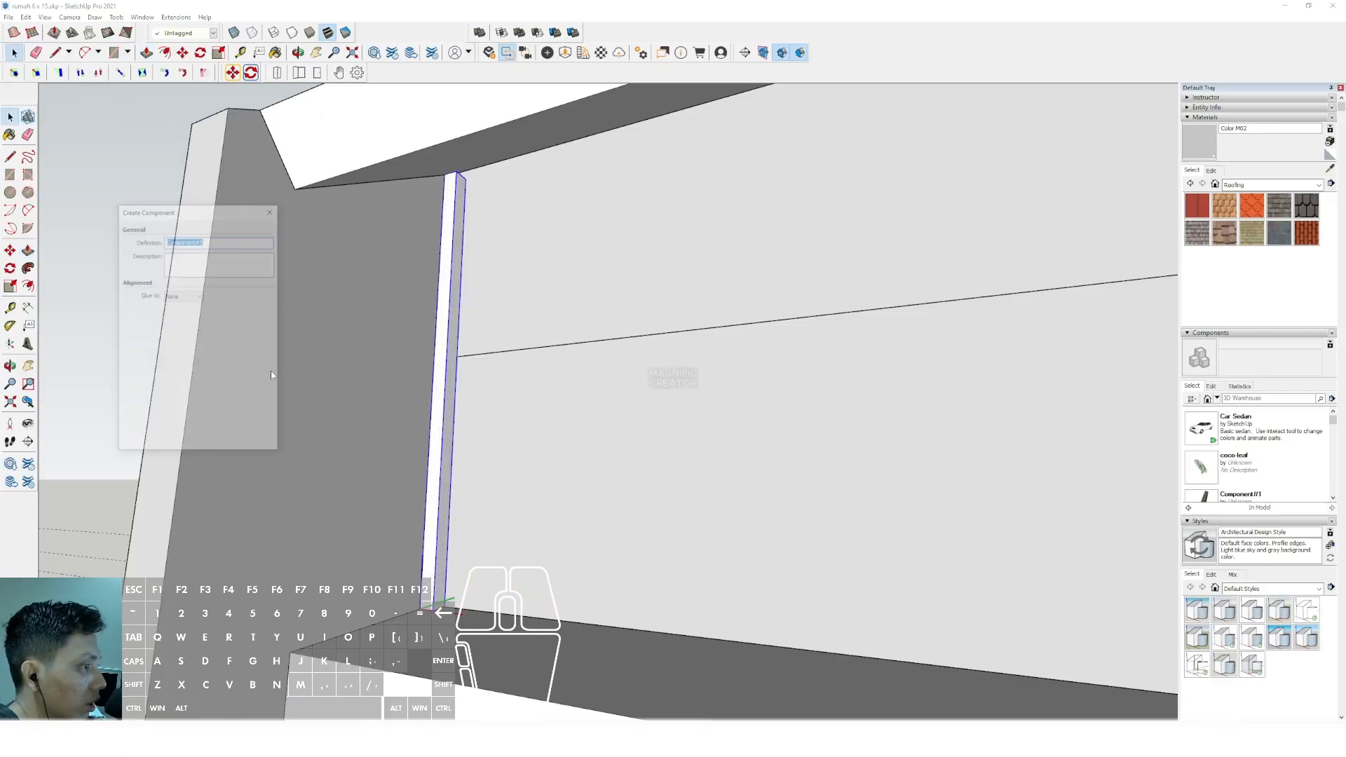
key(Return)
Copy the slat to the opposite end of the upper front wall and fill the span between with evenly spaced copies.
middle_drag(419, 313, 412, 451)
scroll(556, 417, down, 6)
scroll(427, 442, up, 4)
scroll(414, 444, up, 2)
key(m)
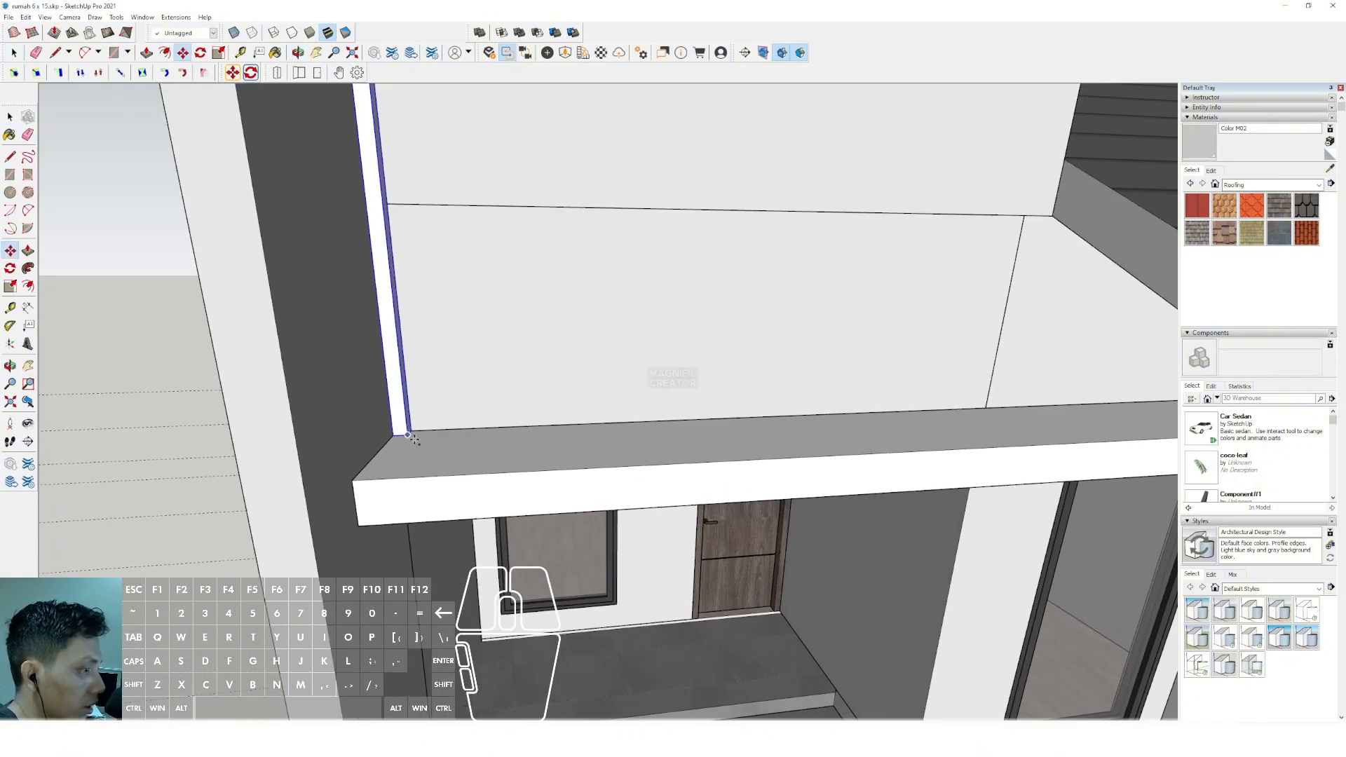
click(410, 435)
scroll(589, 435, down, 2)
shift+middle_drag(631, 441, 442, 417)
shift+middle_drag(834, 265, 790, 259)
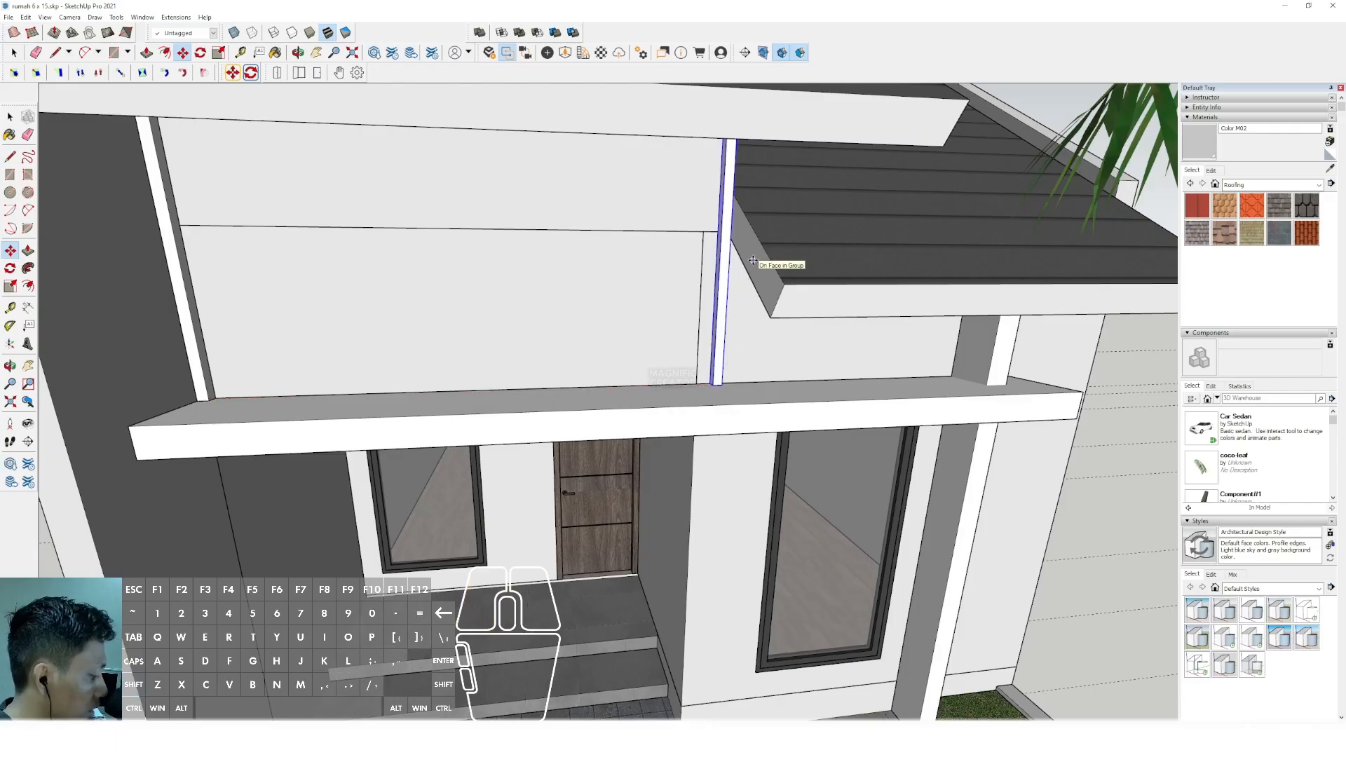
key(Return)
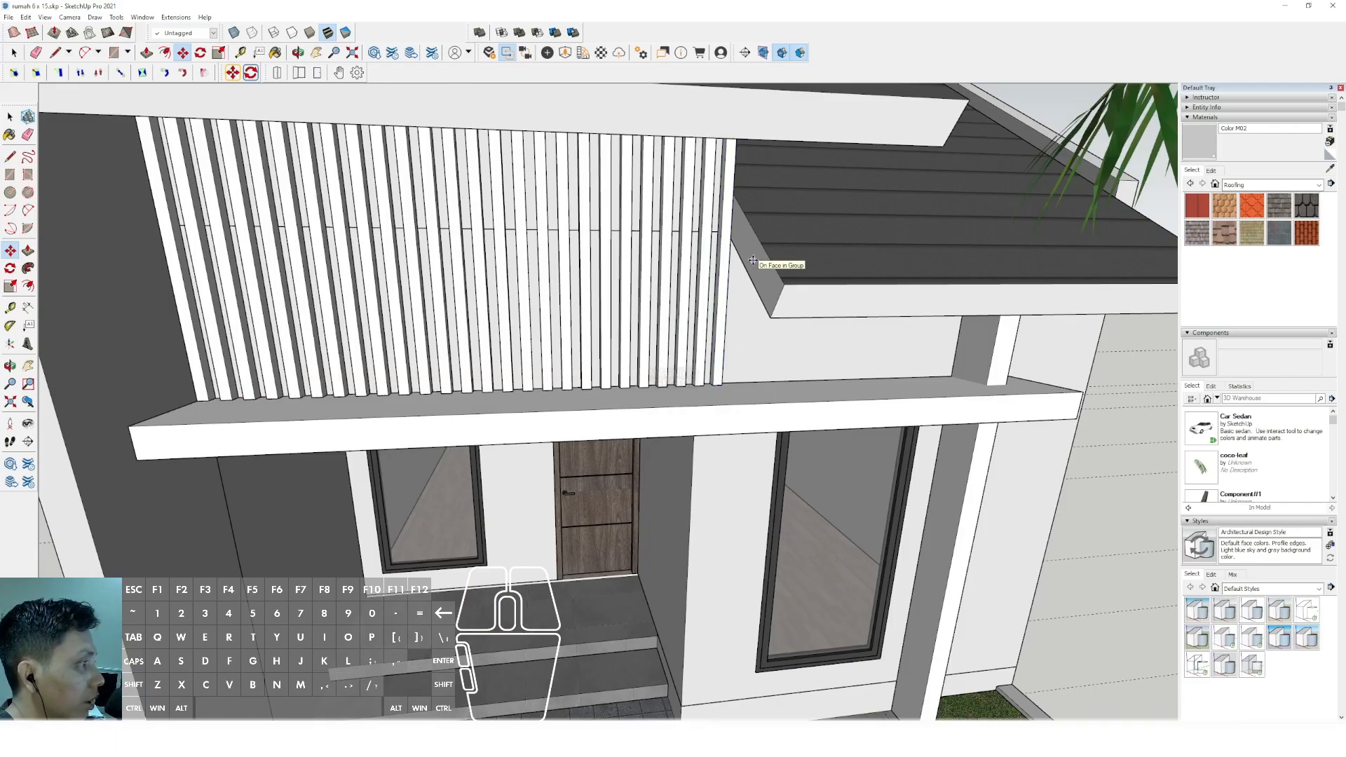
Paint the slat component with the brown Color C08 from the Colors collection.
scroll(702, 253, down, 10)
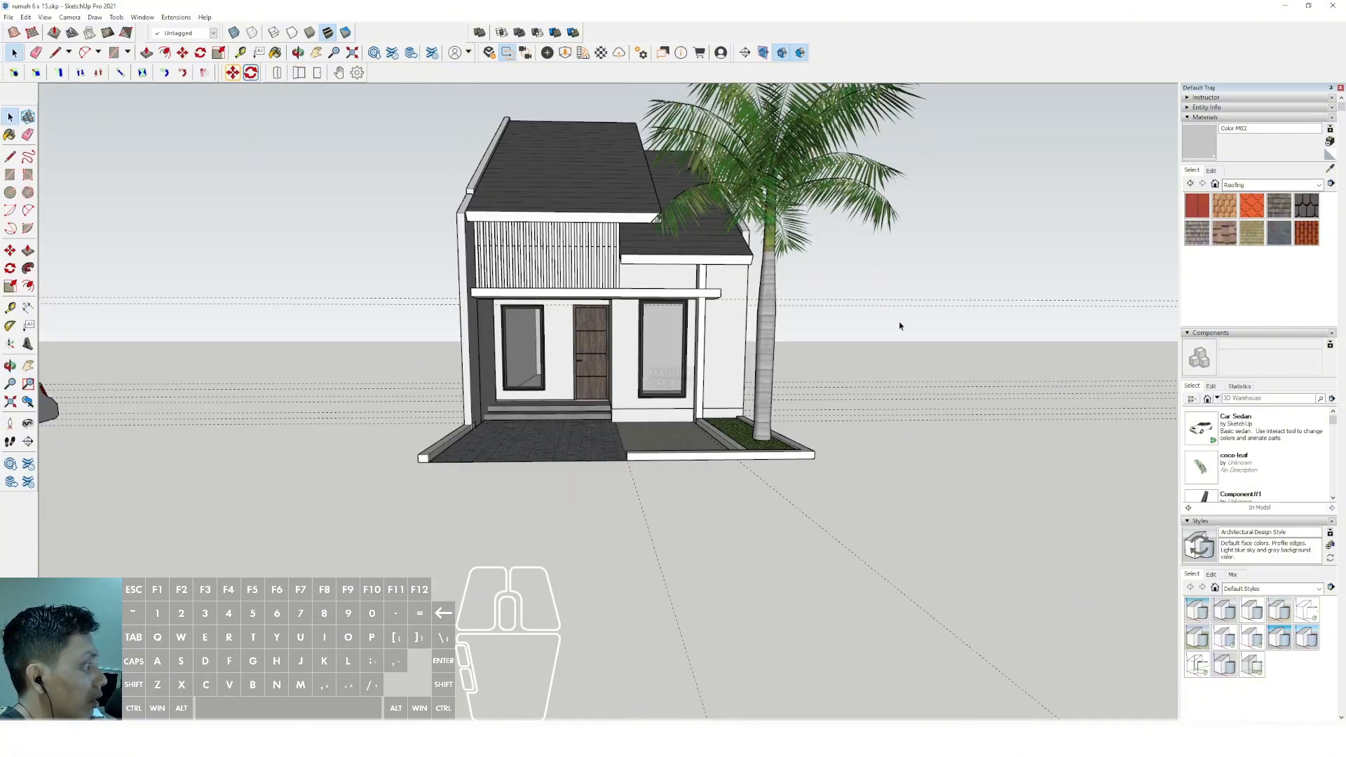
scroll(604, 284, up, 3)
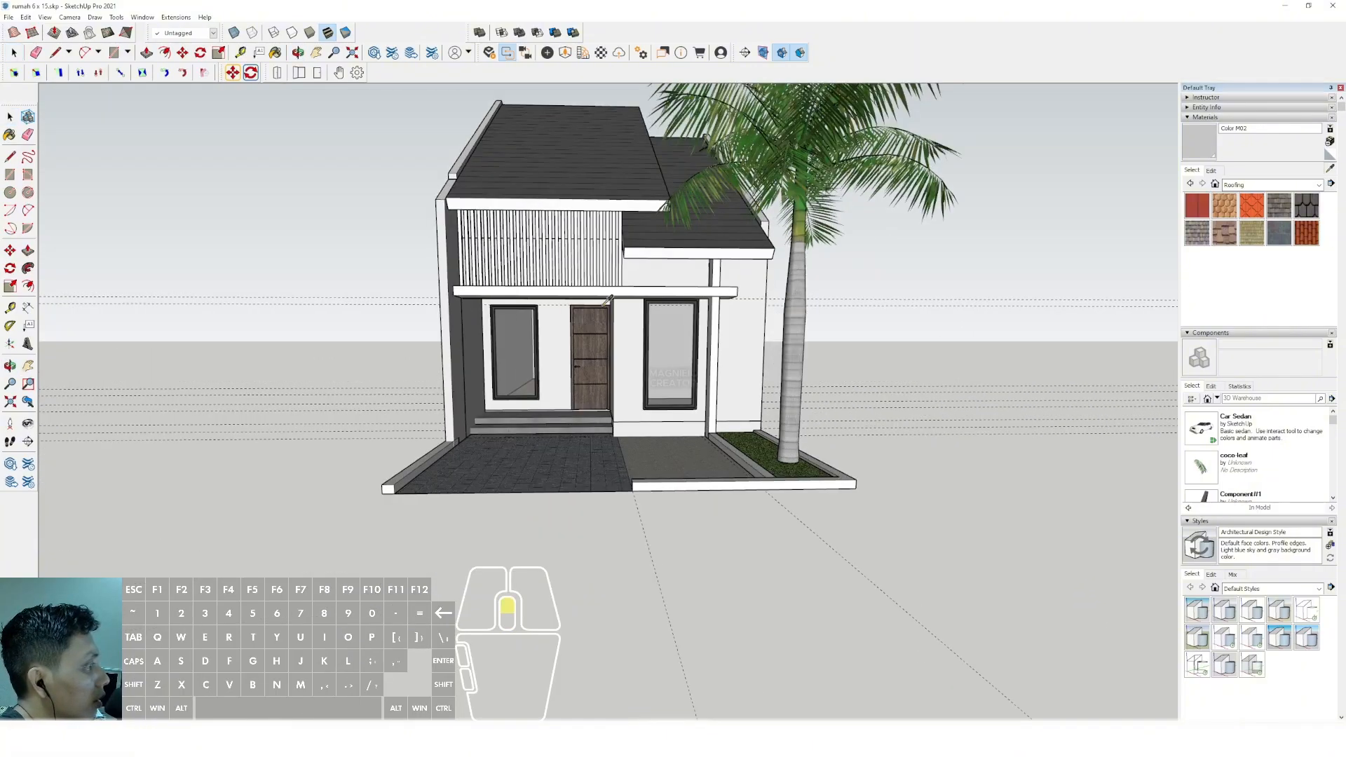
middle_drag(604, 287, 652, 298)
click(1319, 185)
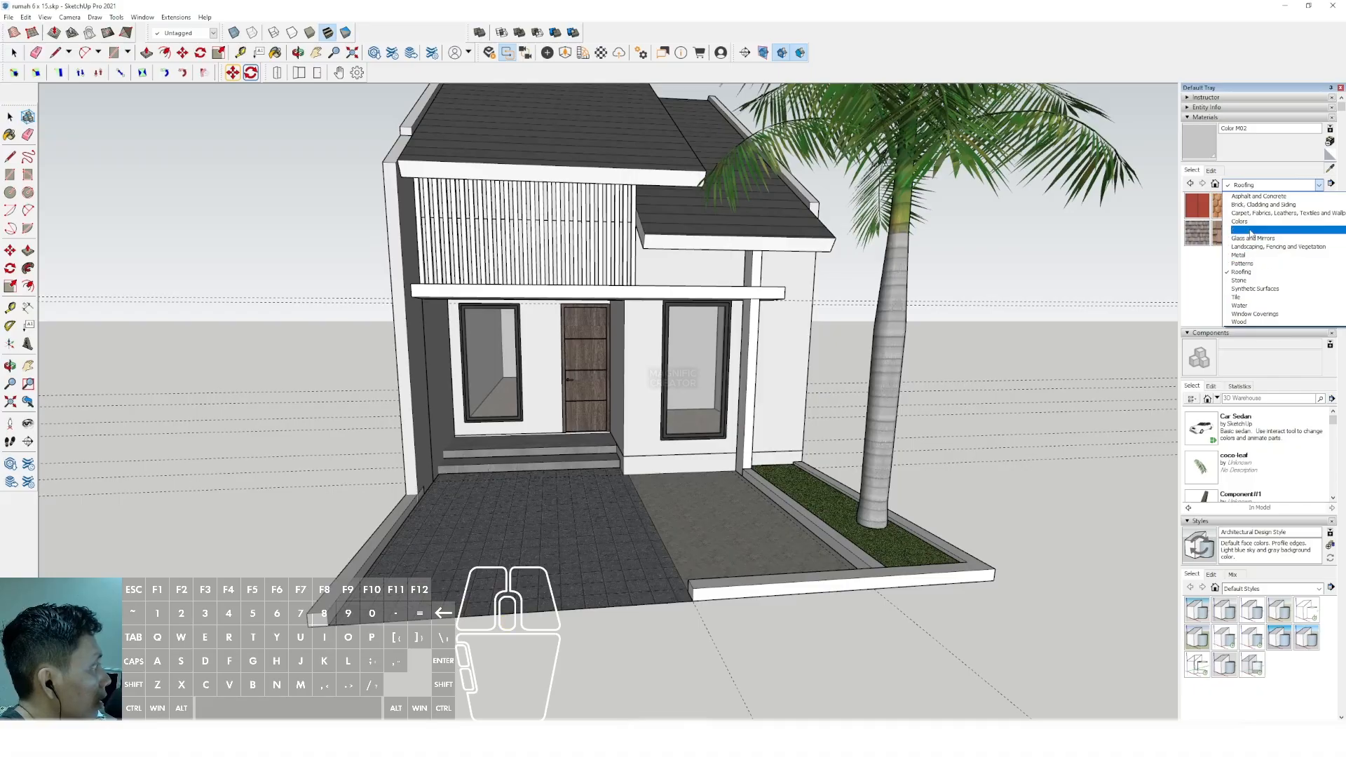
click(1250, 230)
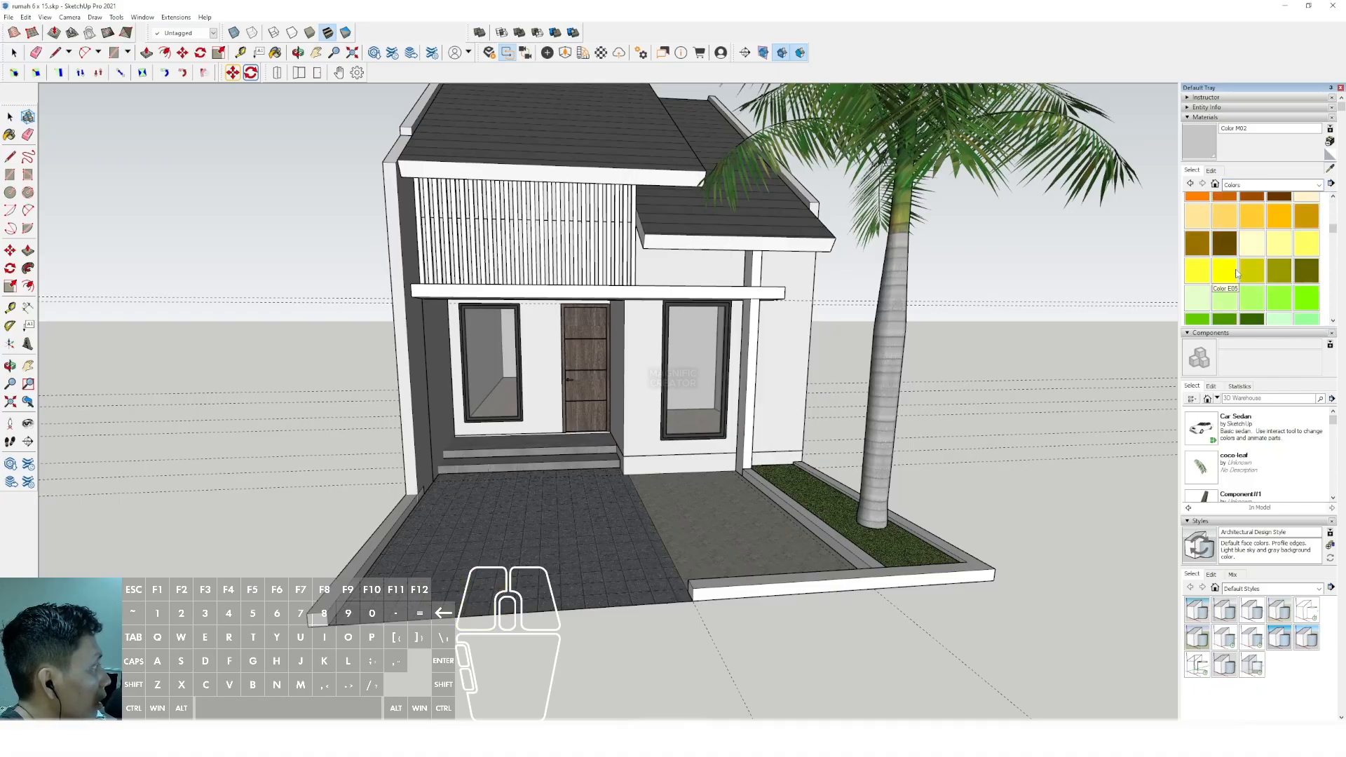
scroll(1237, 274, up, 2)
click(1279, 251)
scroll(631, 253, up, 3)
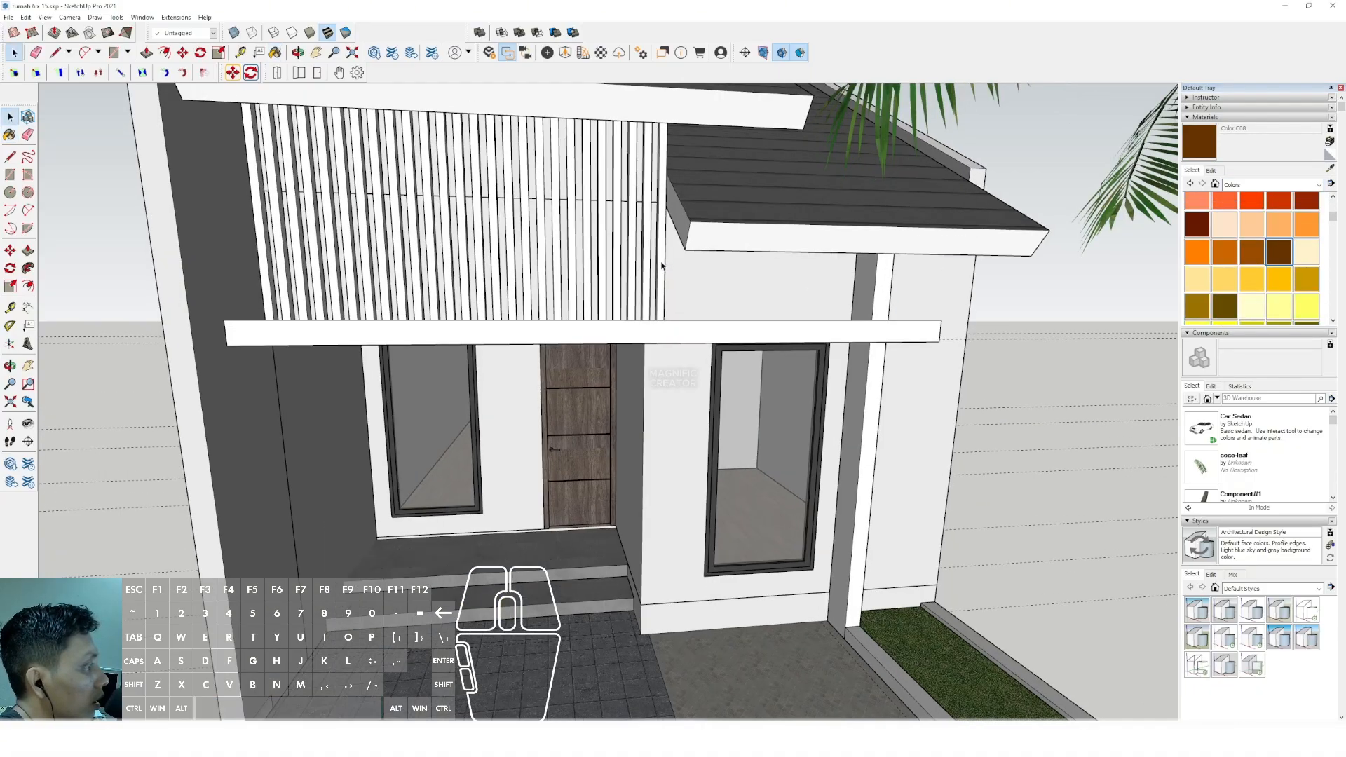
triple_click(661, 265)
key(b)
click(661, 266)
key(space)
scroll(663, 266, down, 3)
click(1033, 295)
Adjust the slats' brown in the HLS picker to saturation 38 and luminosity 41.
mouse_move(645, 295)
middle_down()
mouse_move(638, 327)
mouse_move(626, 291)
middle_up()
scroll(625, 291, down, 2)
shift+middle_drag(626, 291, 638, 282)
click(1218, 172)
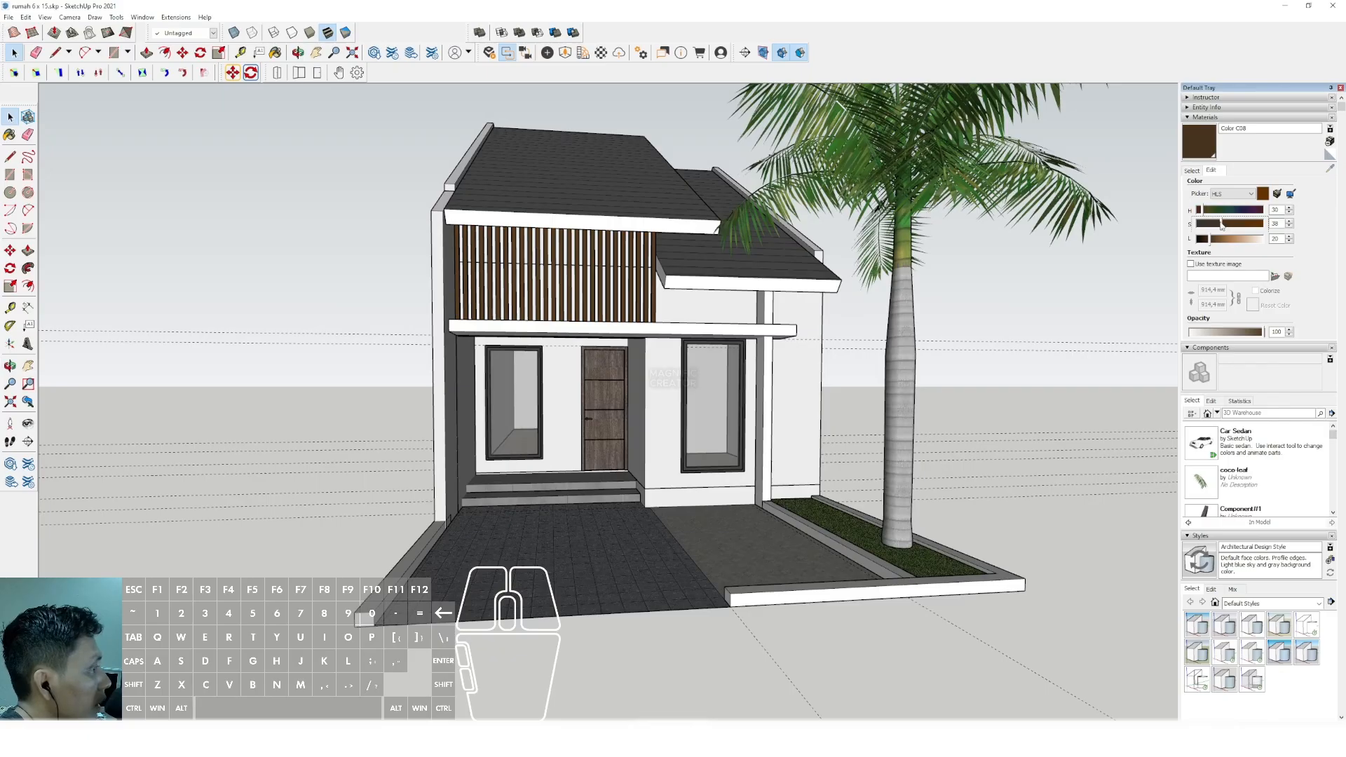
drag(1225, 243, 1230, 243)
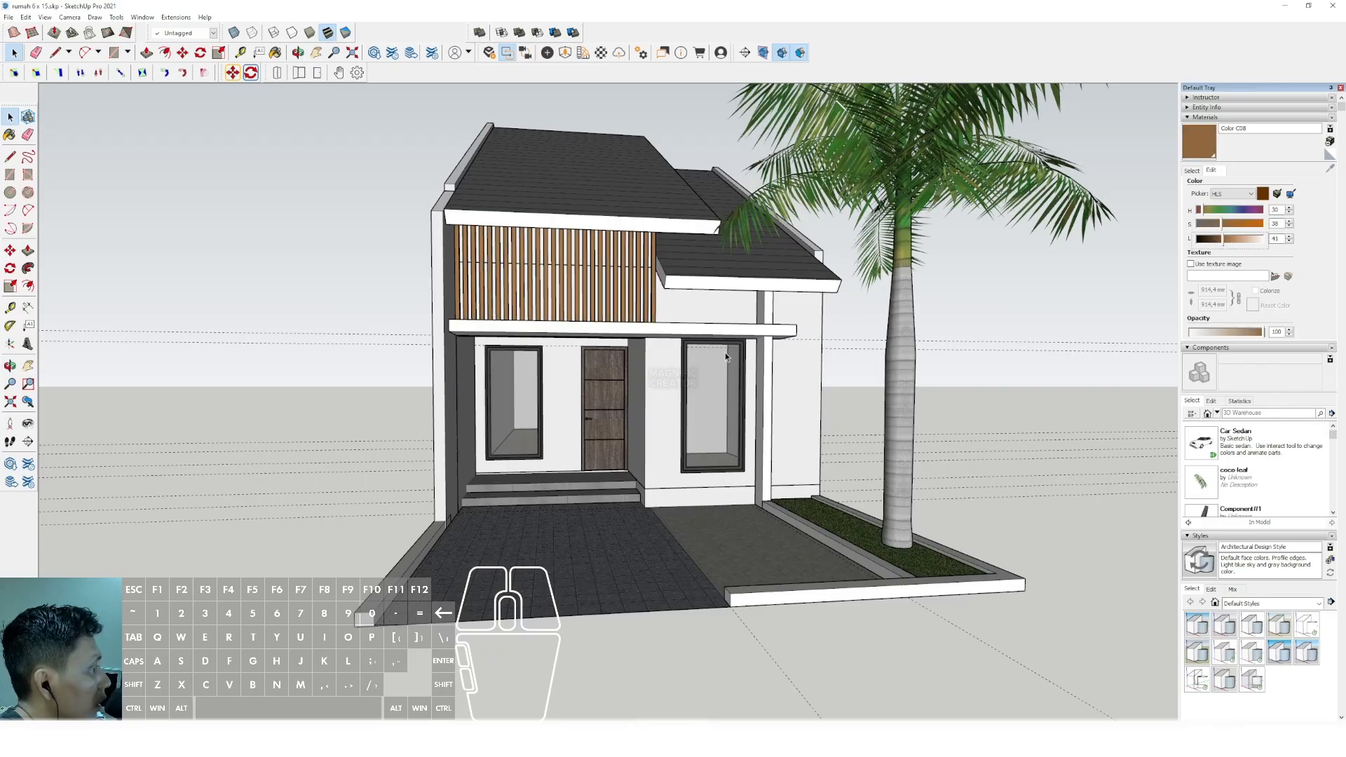
Mute the slats' brown in the HLS picker by reducing the saturation to 14 and slightly raising the luminosity.
scroll(725, 356, up, 1)
drag(1235, 245, 1230, 243)
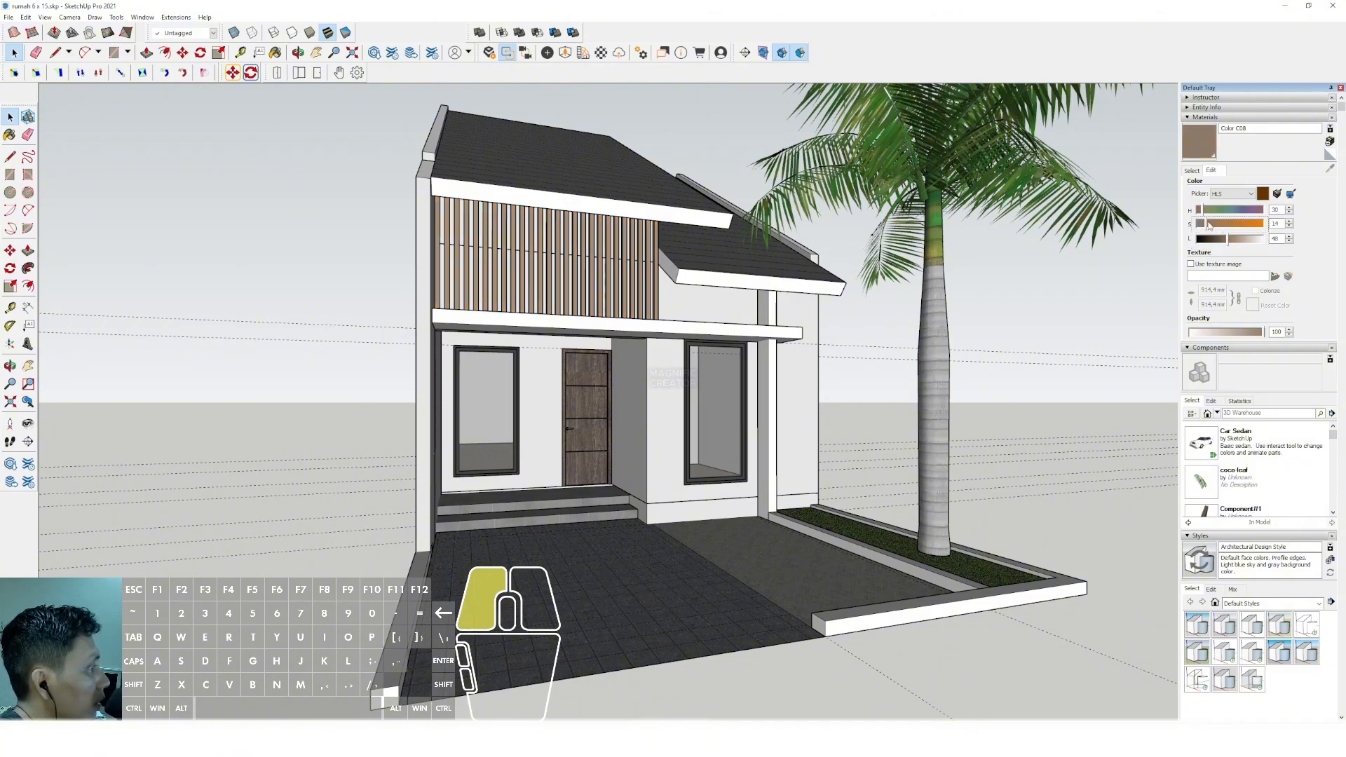
scroll(611, 362, down, 4)
middle_drag(652, 355, 624, 336)
scroll(596, 358, up, 3)
middle_drag(624, 336, 589, 335)
scroll(600, 308, up, 5)
scroll(651, 339, up, 3)
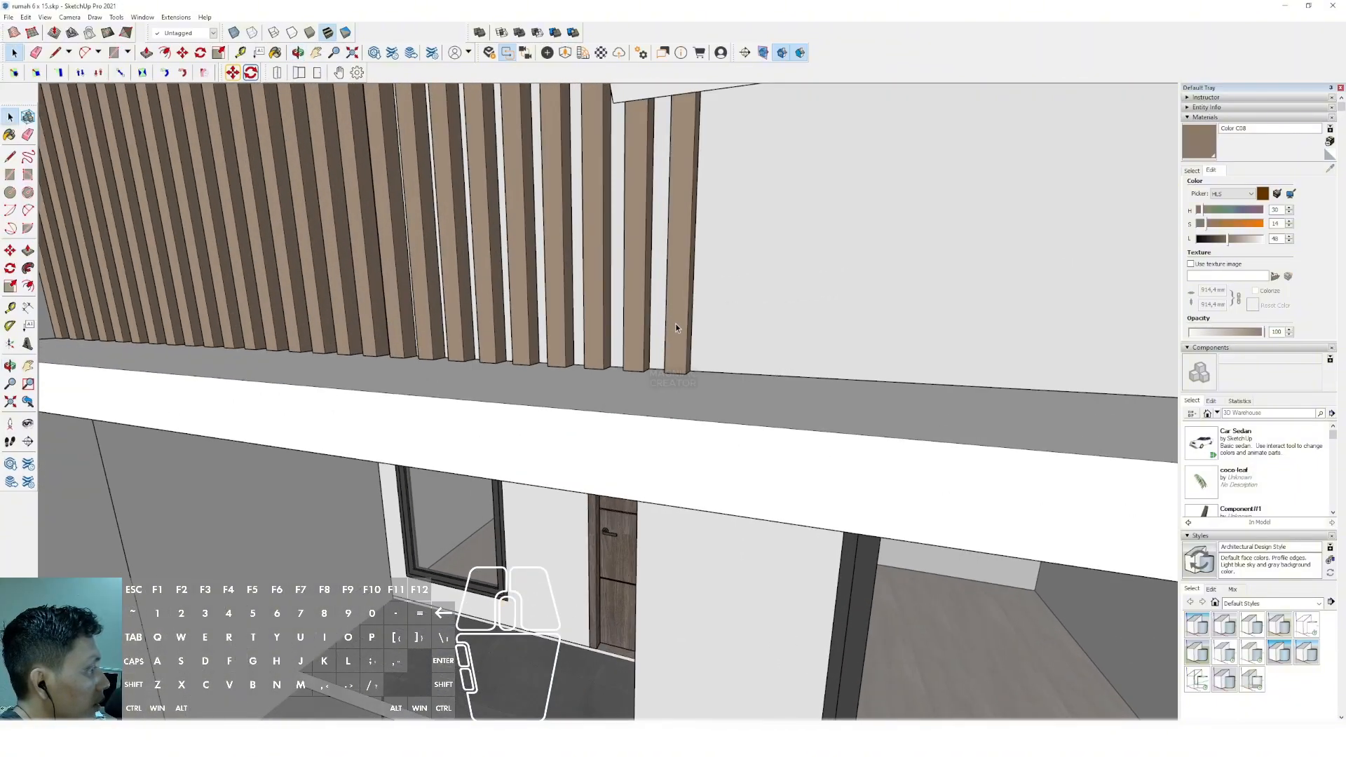
scroll(597, 307, down, 1)
scroll(597, 306, down, 4)
middle_drag(597, 306, 690, 294)
scroll(689, 294, down, 2)
scroll(652, 393, up, 8)
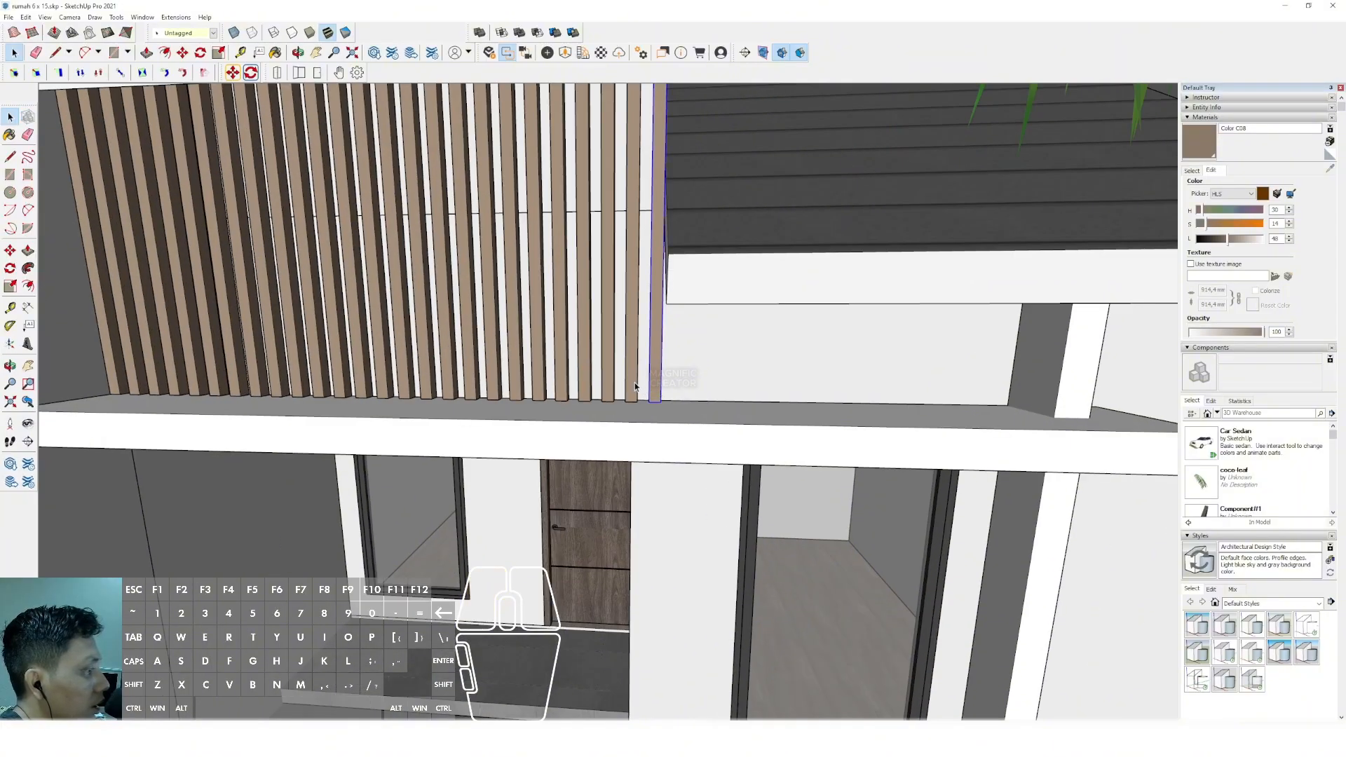
middle_drag(642, 390, 671, 428)
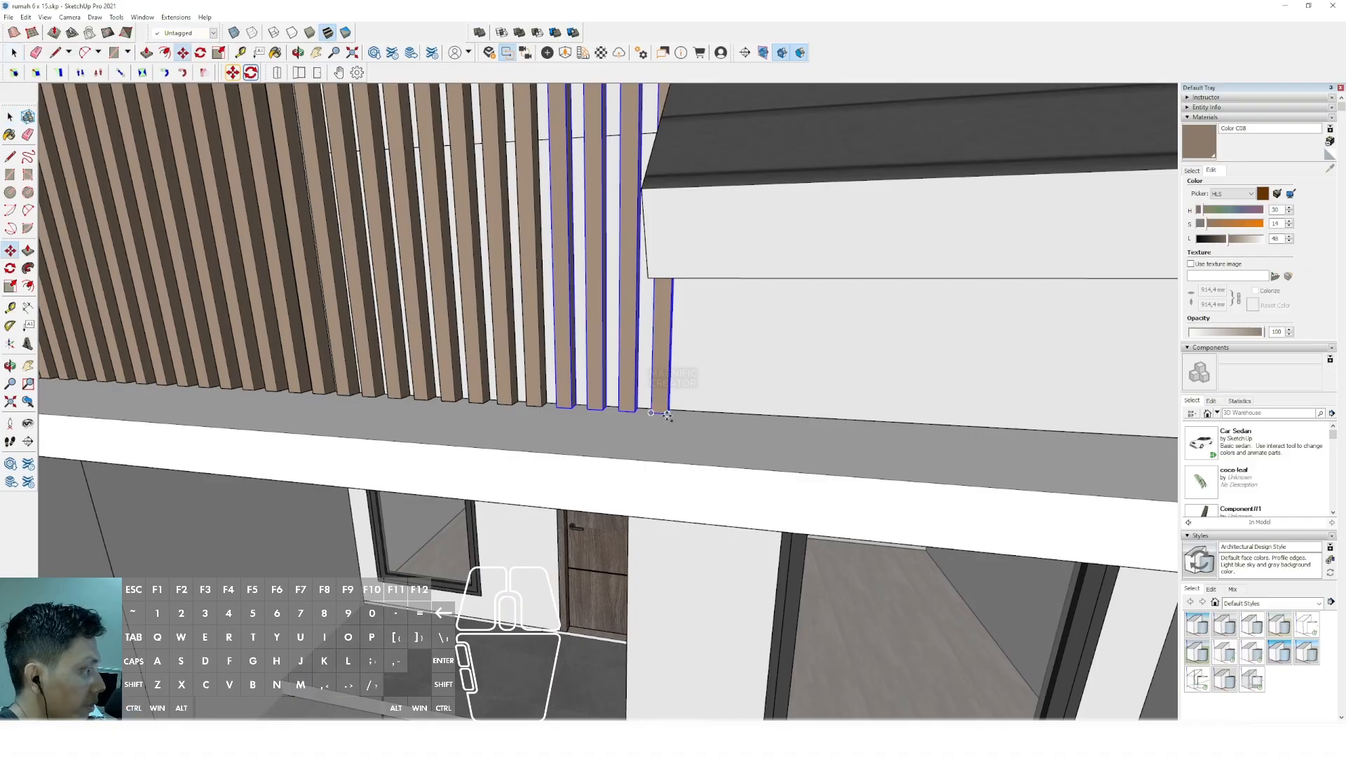
scroll(560, 326, down, 6)
middle_drag(550, 370, 448, 394)
middle_drag(628, 424, 435, 315)
scroll(634, 519, up, 3)
scroll(634, 519, up, 2)
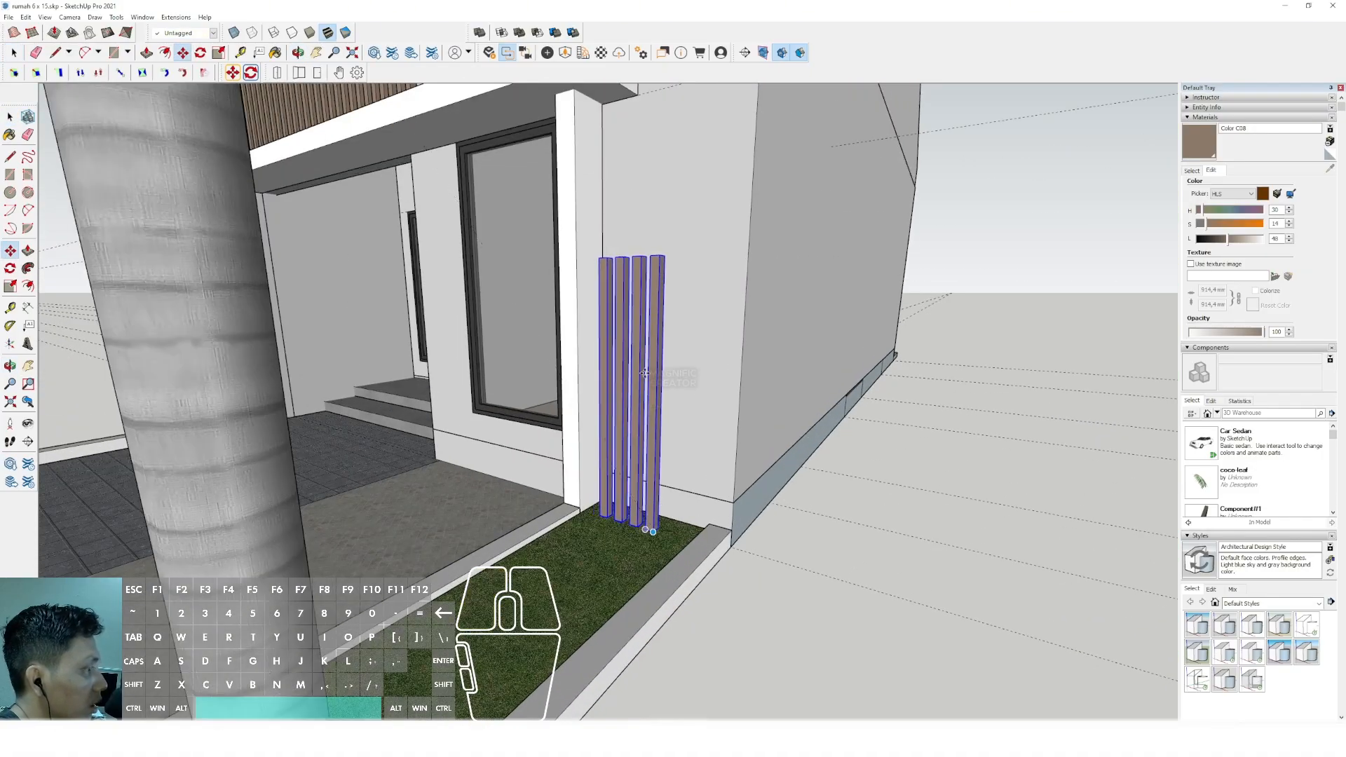
Draw a rectangle over the front face of the side wall beside the garden, from the grass up to the wall's top corner.
scroll(643, 373, down, 5)
middle_drag(644, 372, 596, 345)
scroll(643, 425, up, 8)
key(r)
click(636, 423)
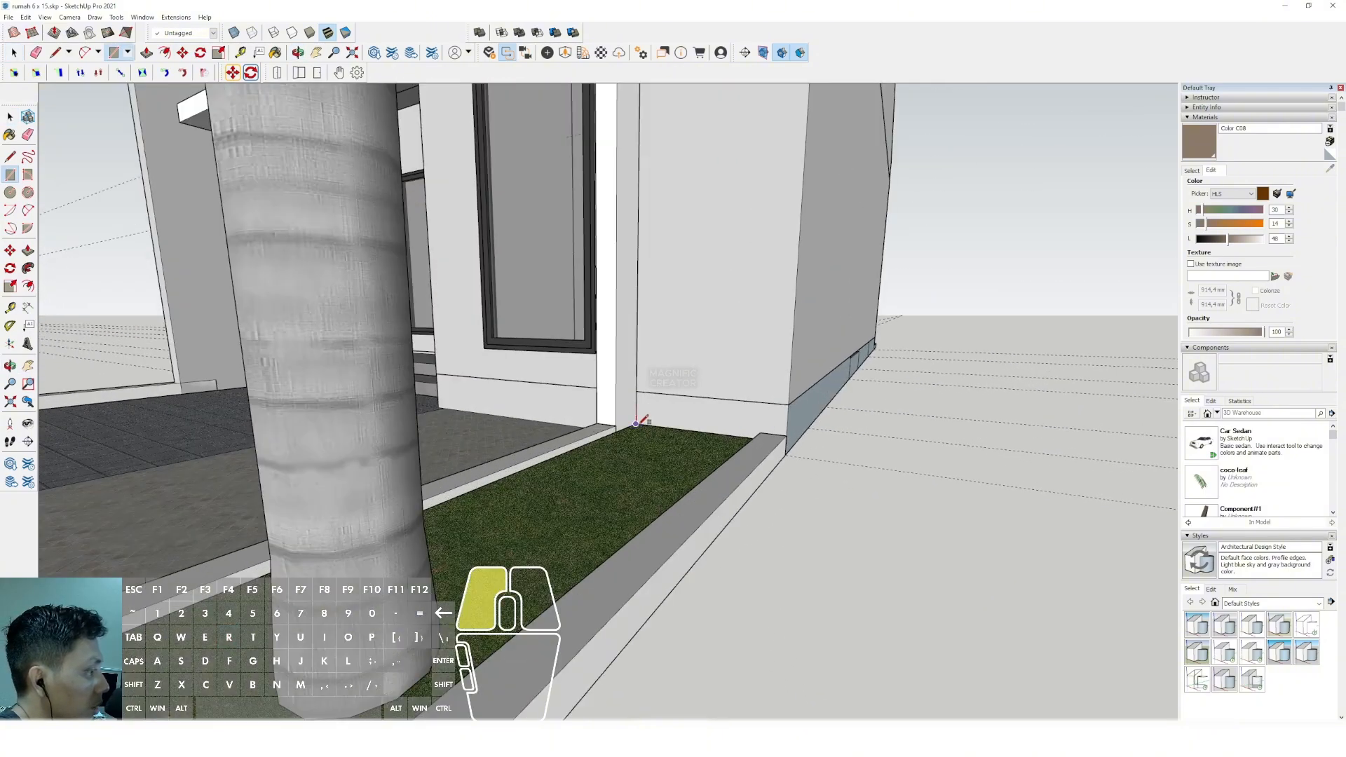
middle_drag(636, 423, 659, 238)
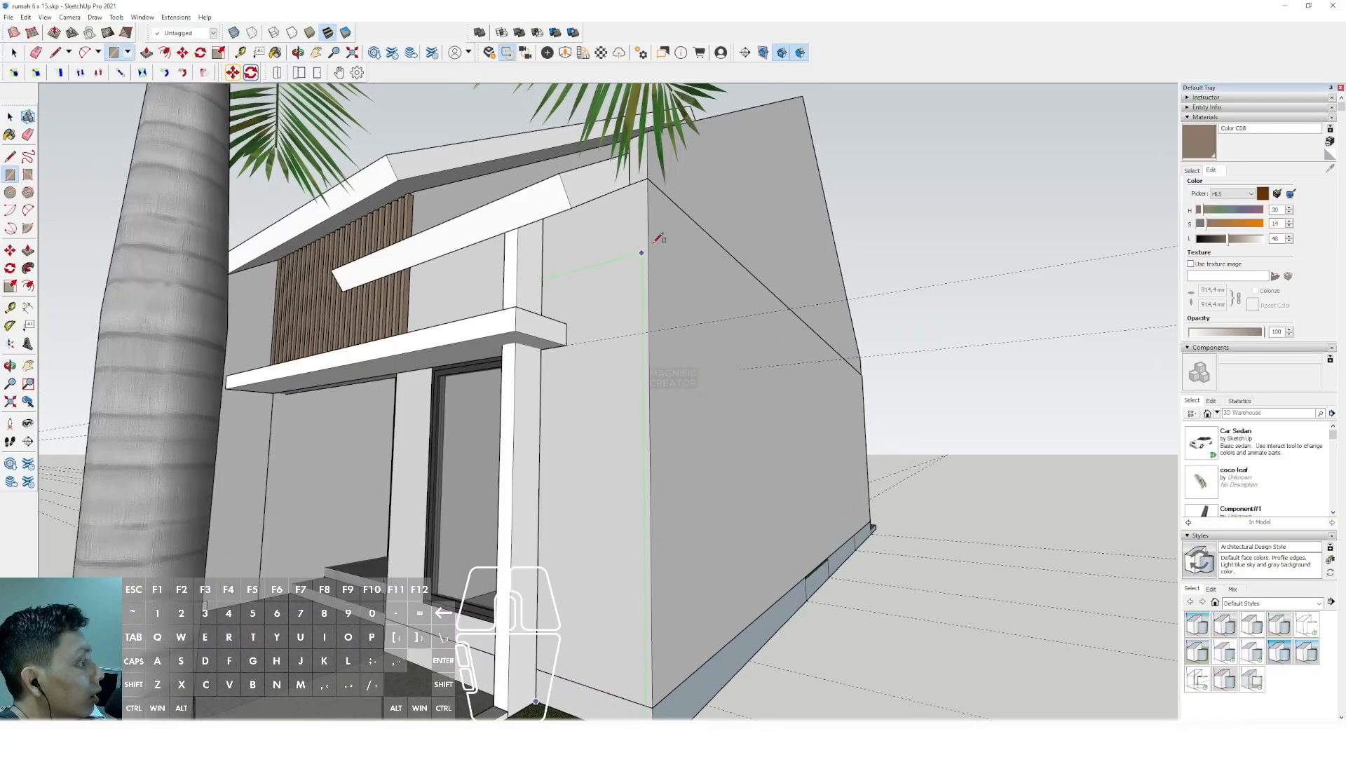
click(649, 178)
scroll(631, 210, up, 2)
key(v)
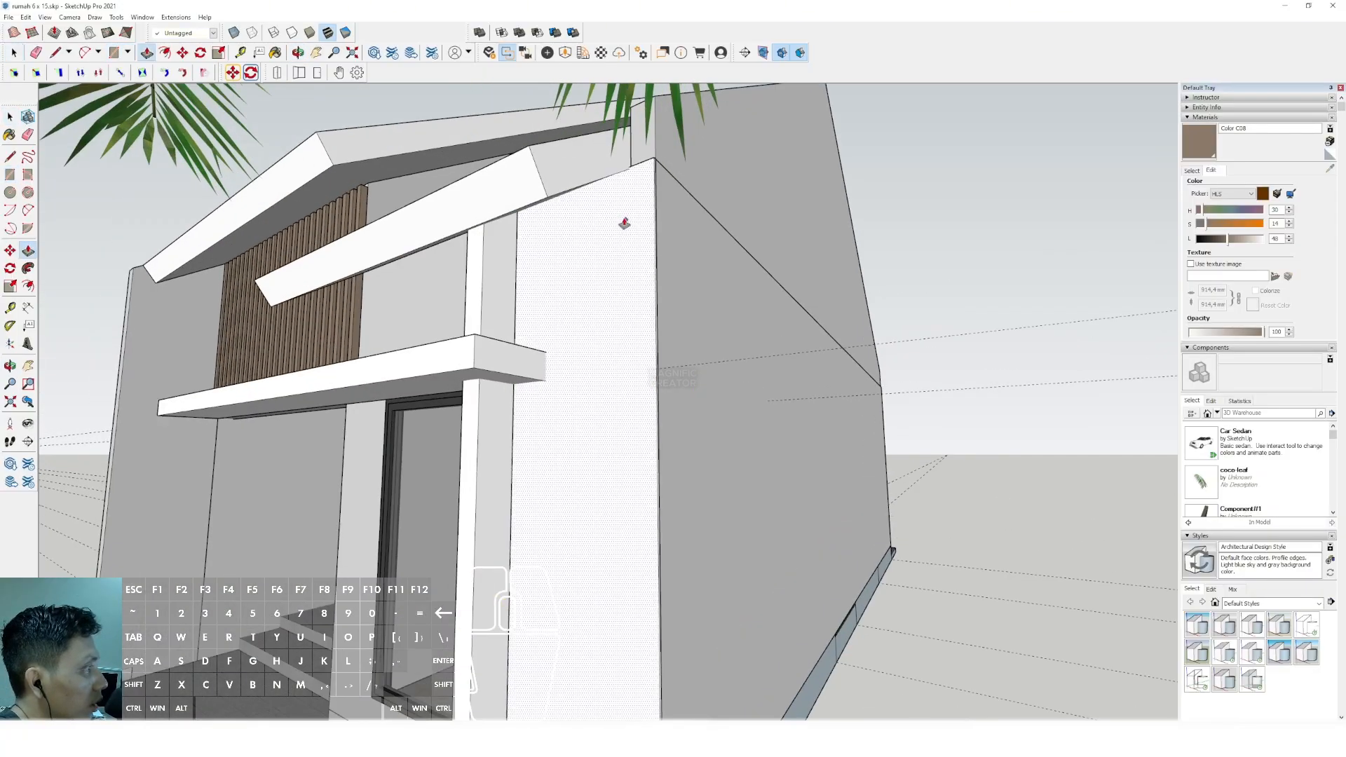
Sample the grey tile material from the dark grey sample block nearest the car.
scroll(637, 203, down, 10)
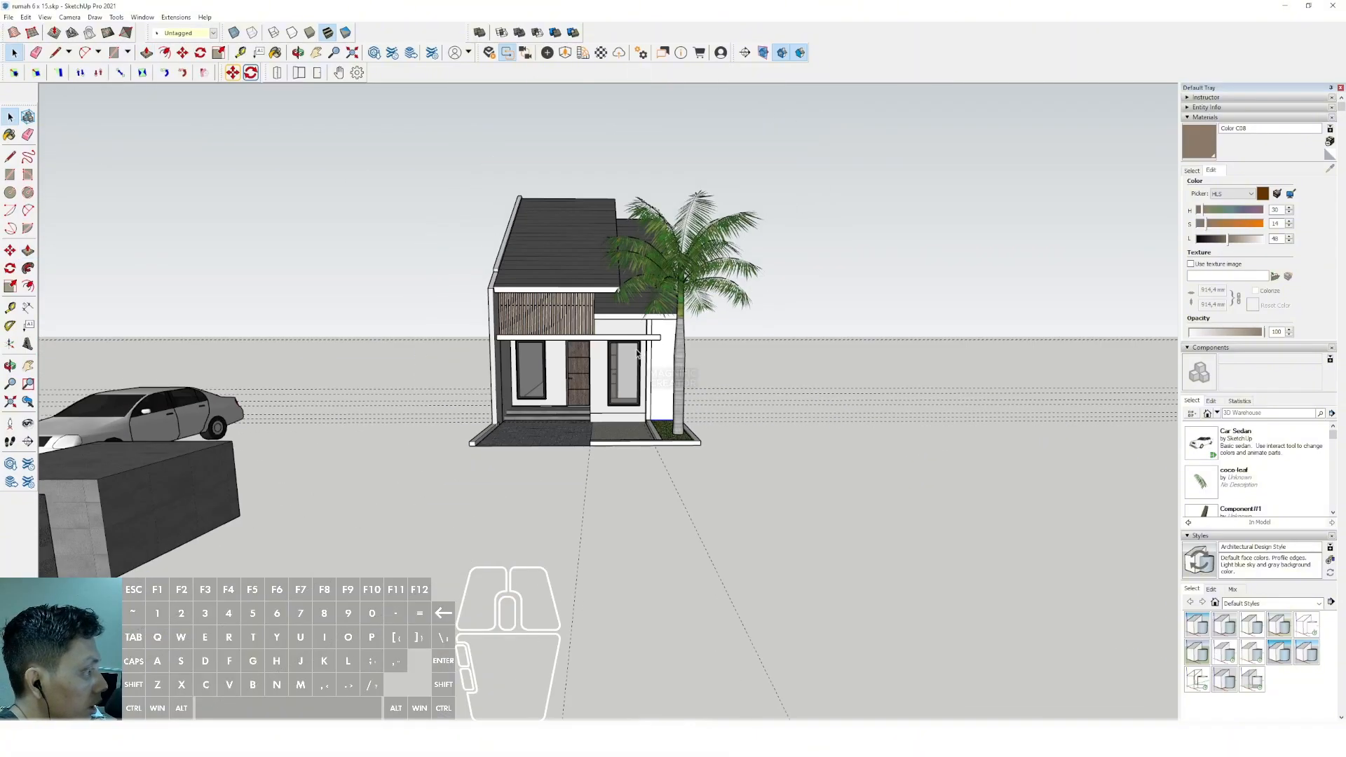
scroll(637, 353, down, 3)
middle_drag(631, 400, 582, 371)
scroll(582, 370, up, 4)
scroll(582, 371, up, 2)
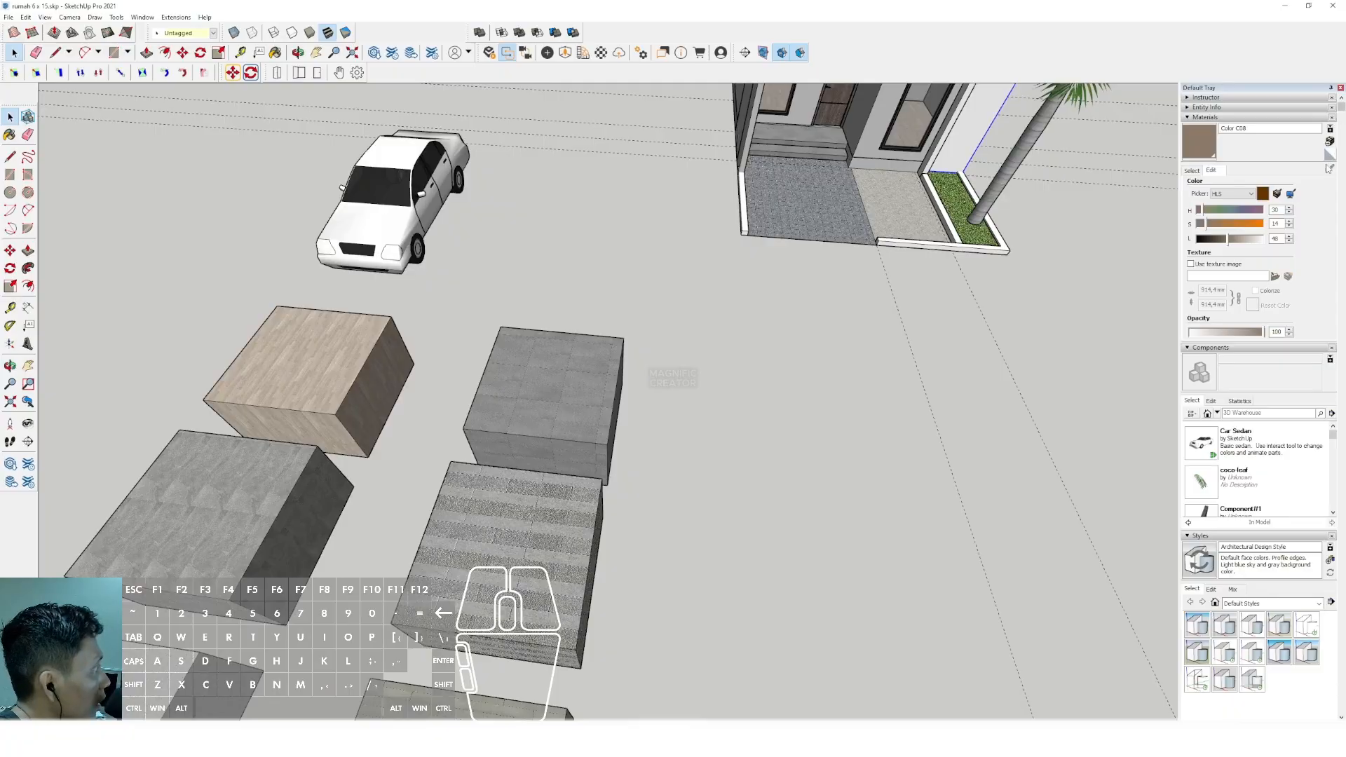
click(1191, 171)
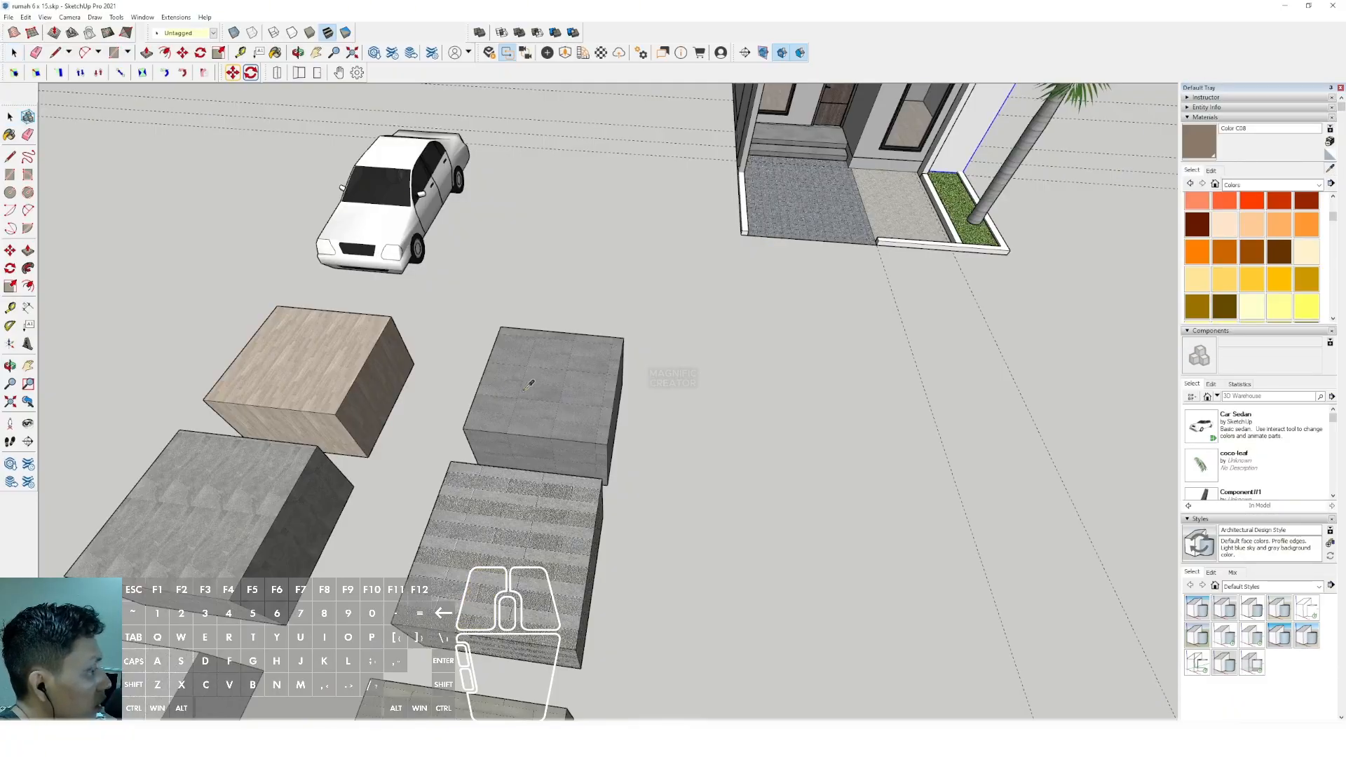
scroll(531, 390, up, 6)
click(544, 381)
scroll(575, 363, down, 5)
Paint the side wall's front face beside the garden with the sampled grey tile material.
shift+middle_drag(628, 361, 619, 405)
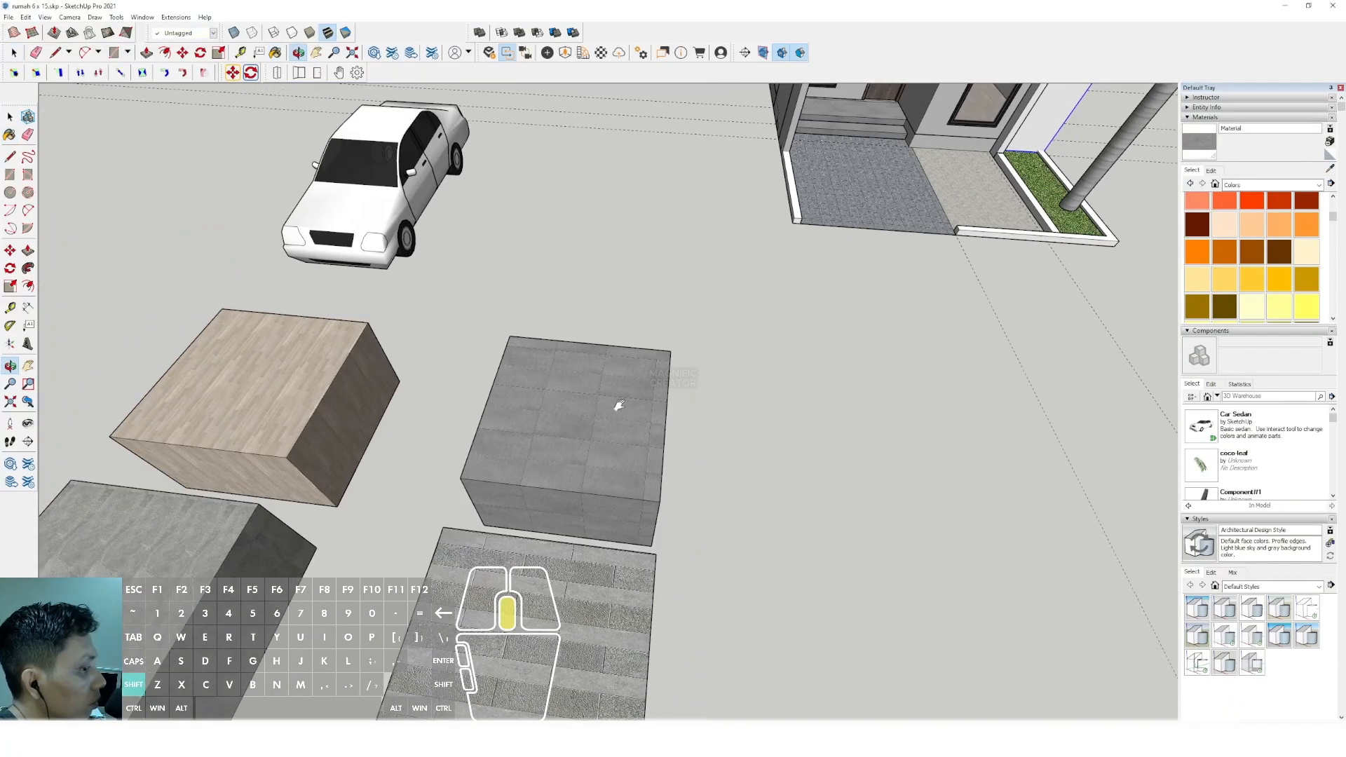
scroll(619, 405, down, 5)
scroll(602, 309, up, 4)
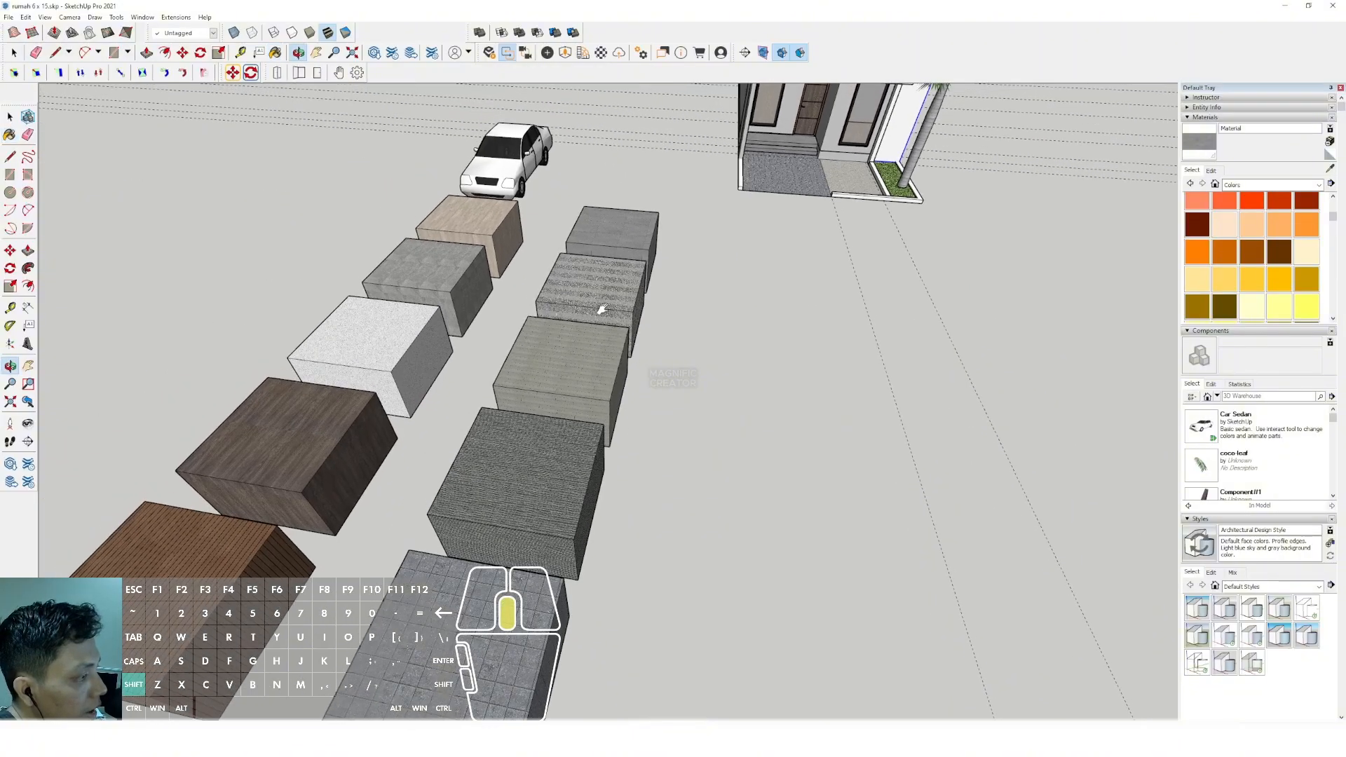
shift+middle_drag(603, 309, 595, 382)
middle_drag(596, 382, 624, 287)
scroll(771, 271, up, 8)
click(783, 238)
mouse_move(783, 242)
middle_down()
mouse_move(764, 235)
mouse_move(778, 266)
mouse_move(707, 297)
mouse_move(751, 306)
mouse_move(561, 309)
middle_up()
scroll(764, 239, down, 3)
key(space)
Copy the last three slats sideways with the same spacing and repeat the copies across the wall above the right window.
scroll(595, 267, up, 5)
middle_drag(595, 267, 587, 324)
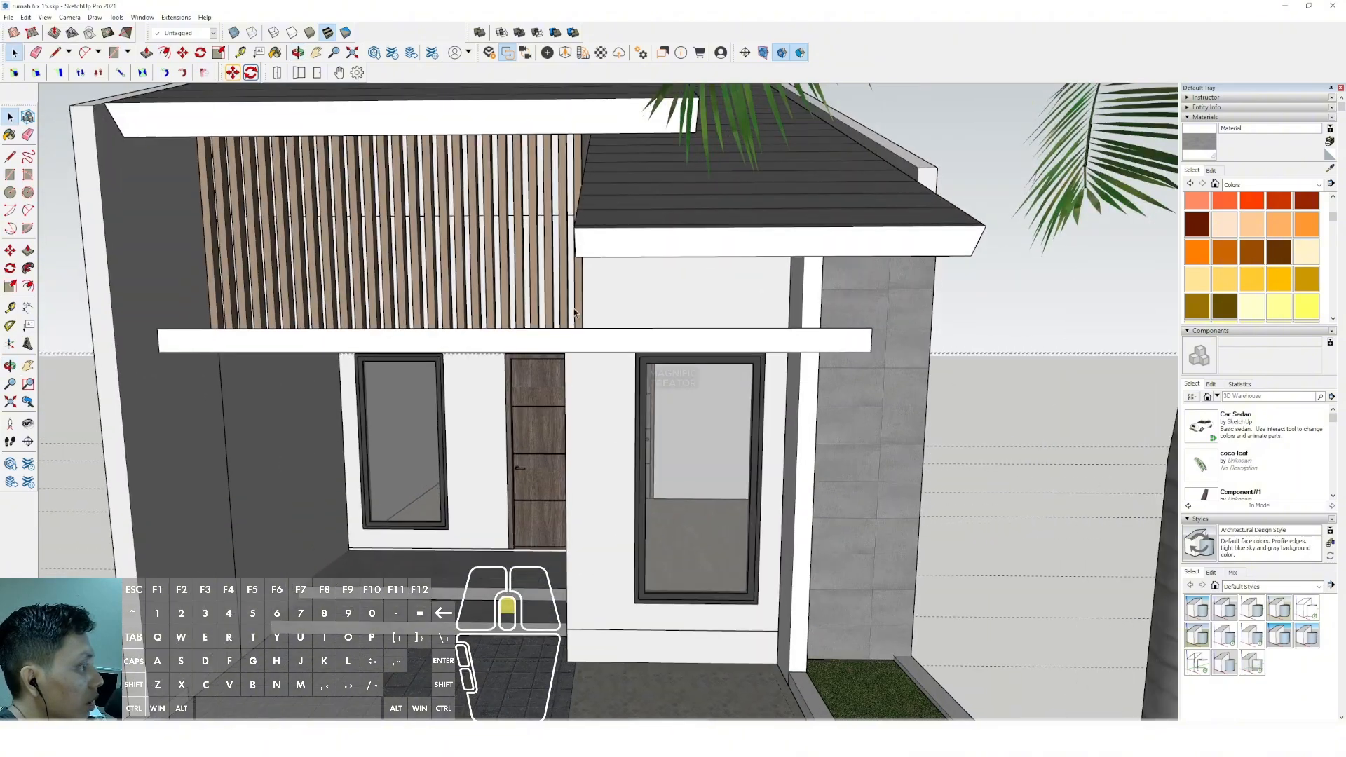
scroll(587, 333, up, 3)
scroll(579, 328, up, 4)
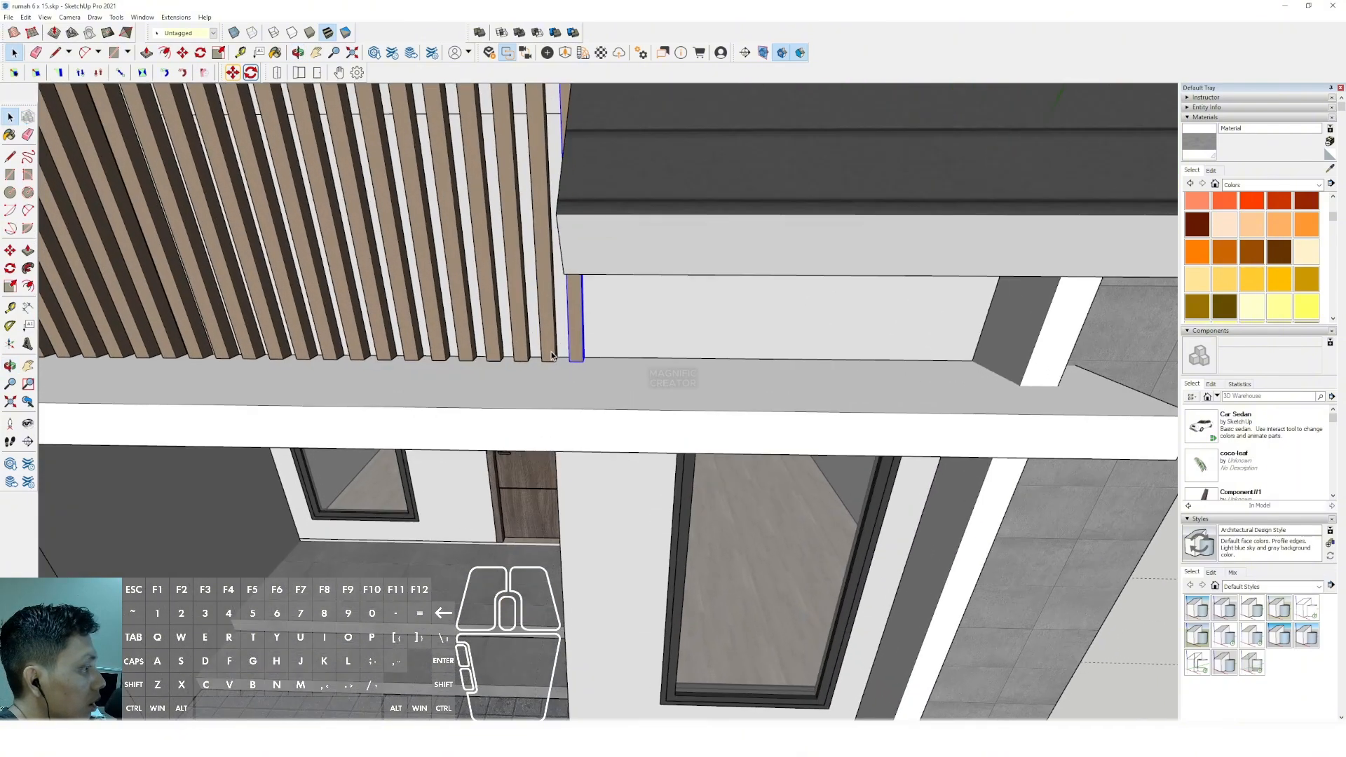
middle_drag(527, 352, 513, 373)
key(m)
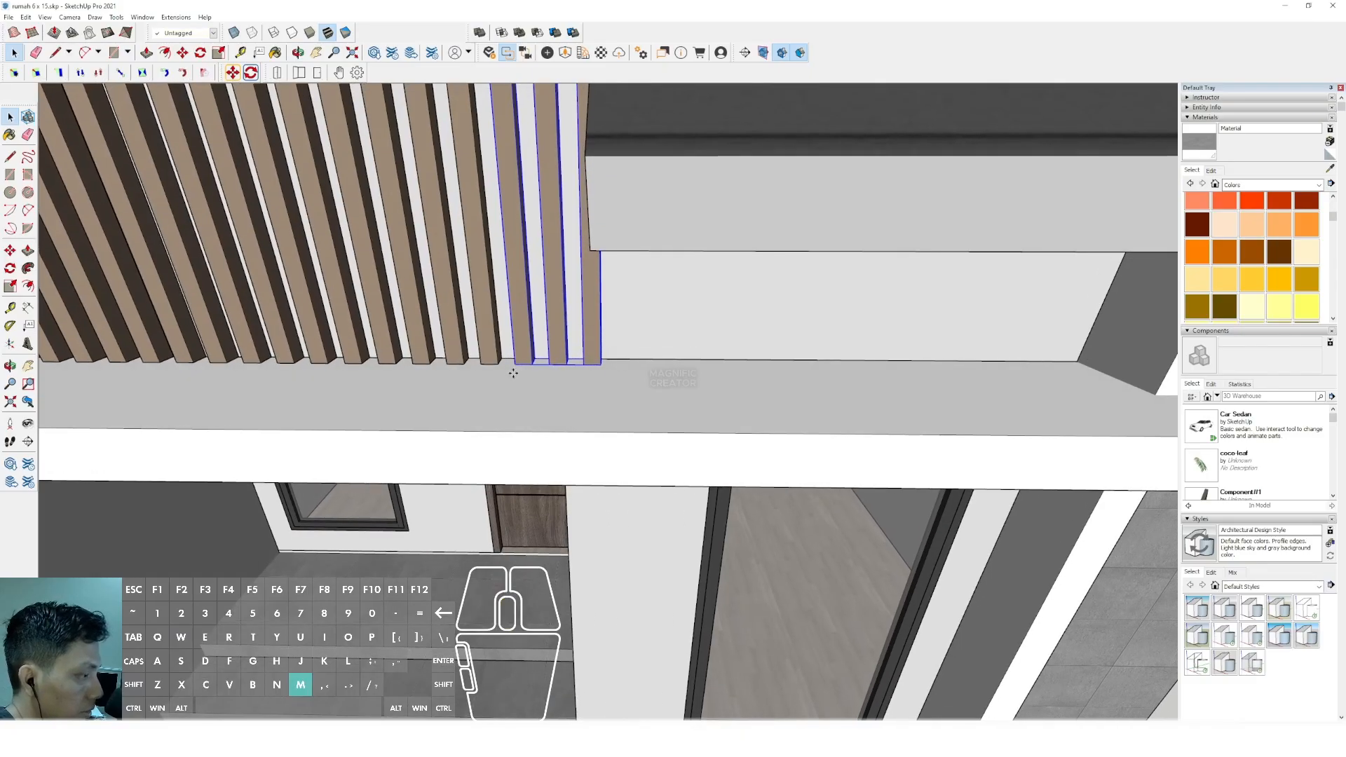
click(496, 364)
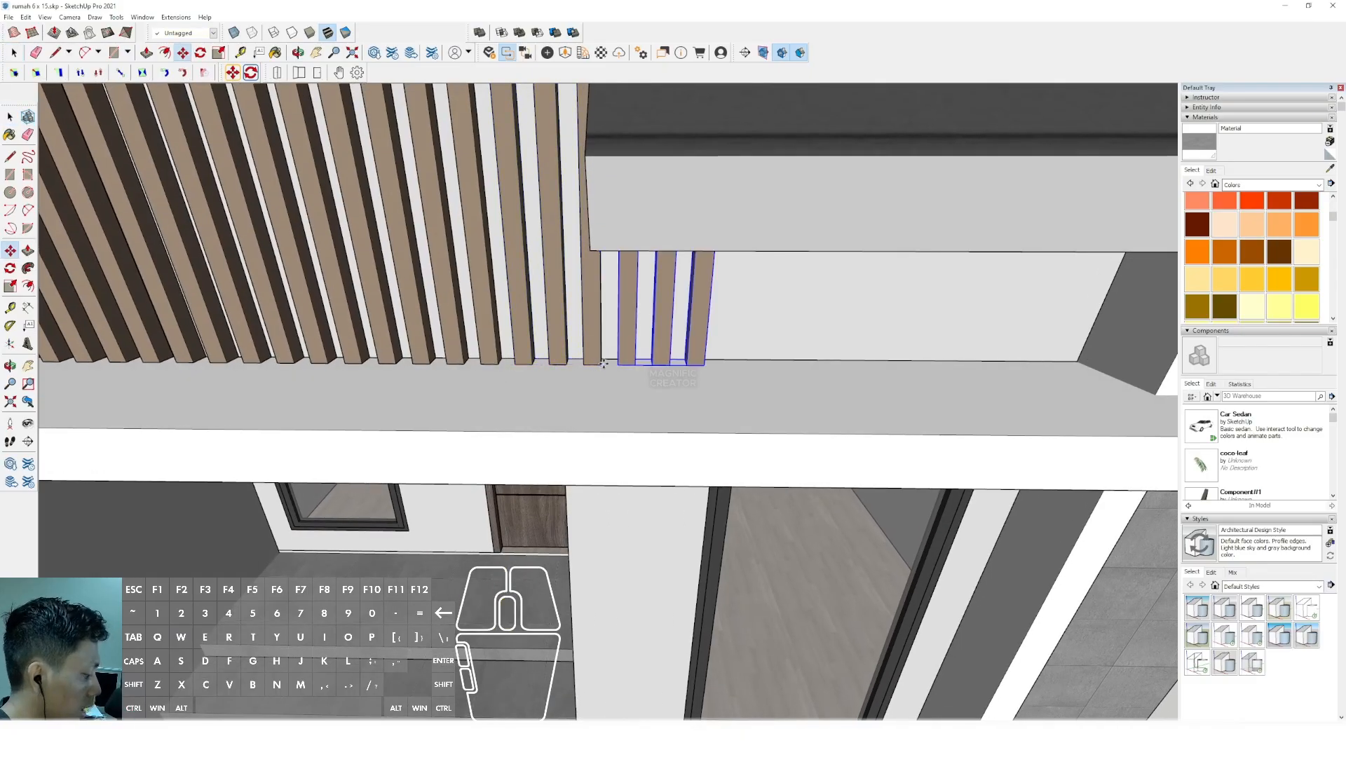
key(Return)
key(space)
Delete the surplus slats that extend past the column in front of the grey side wall.
scroll(605, 365, down, 5)
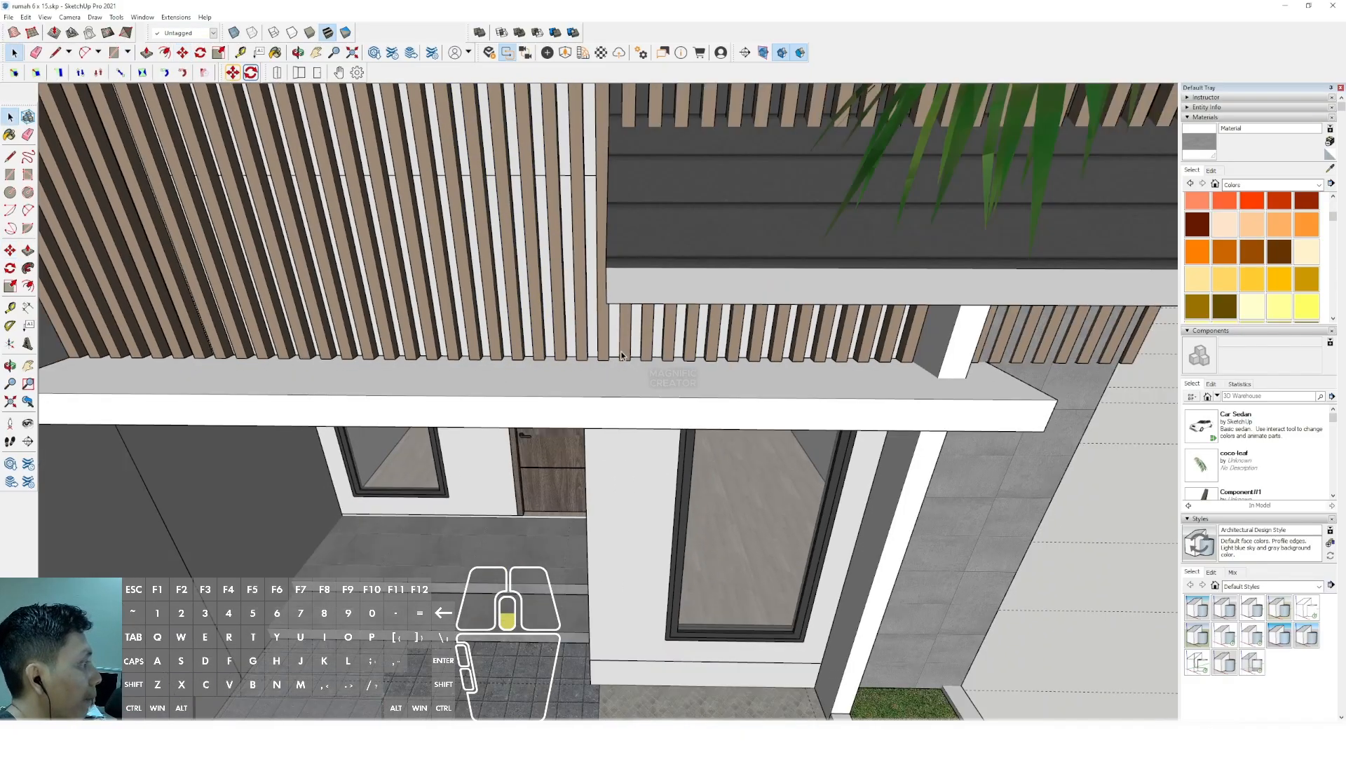
scroll(692, 274, up, 1)
middle_drag(691, 273, 861, 321)
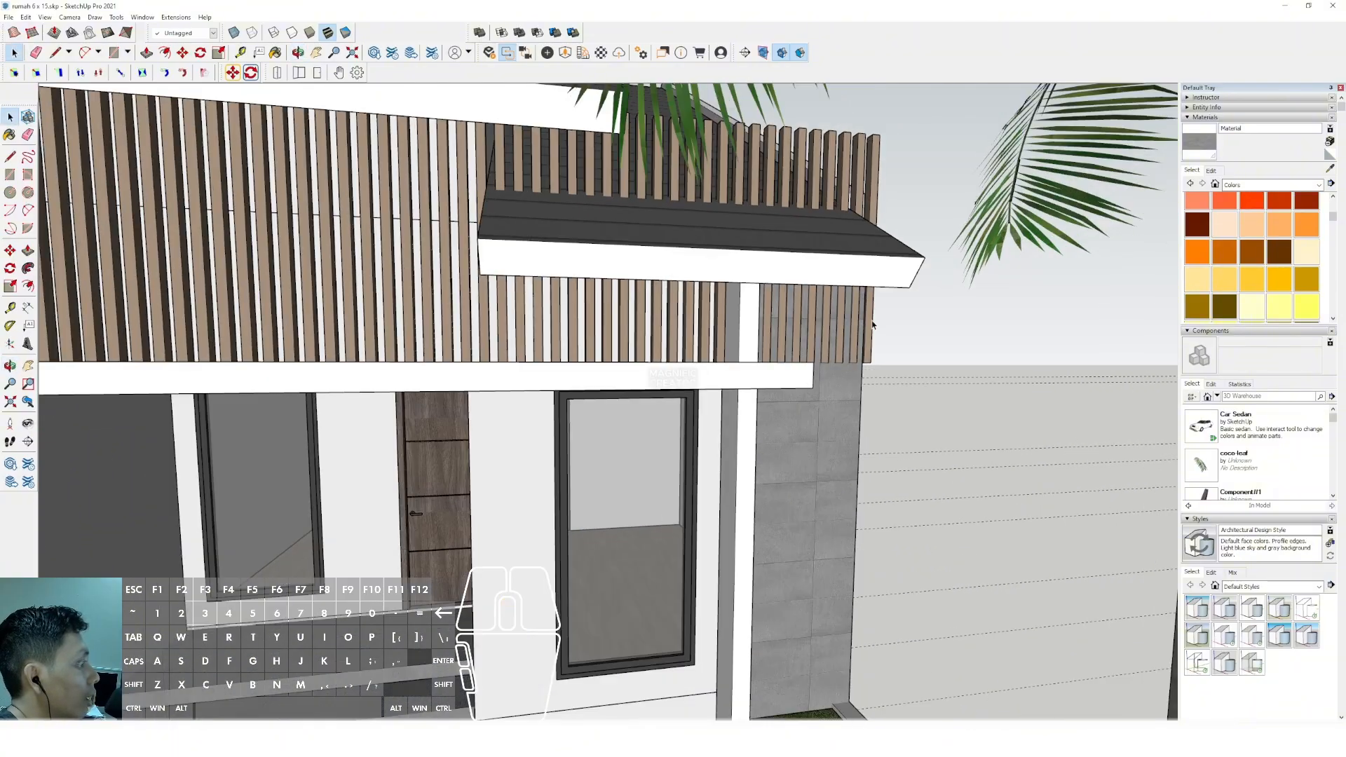
click(827, 320)
key(e)
click(779, 327)
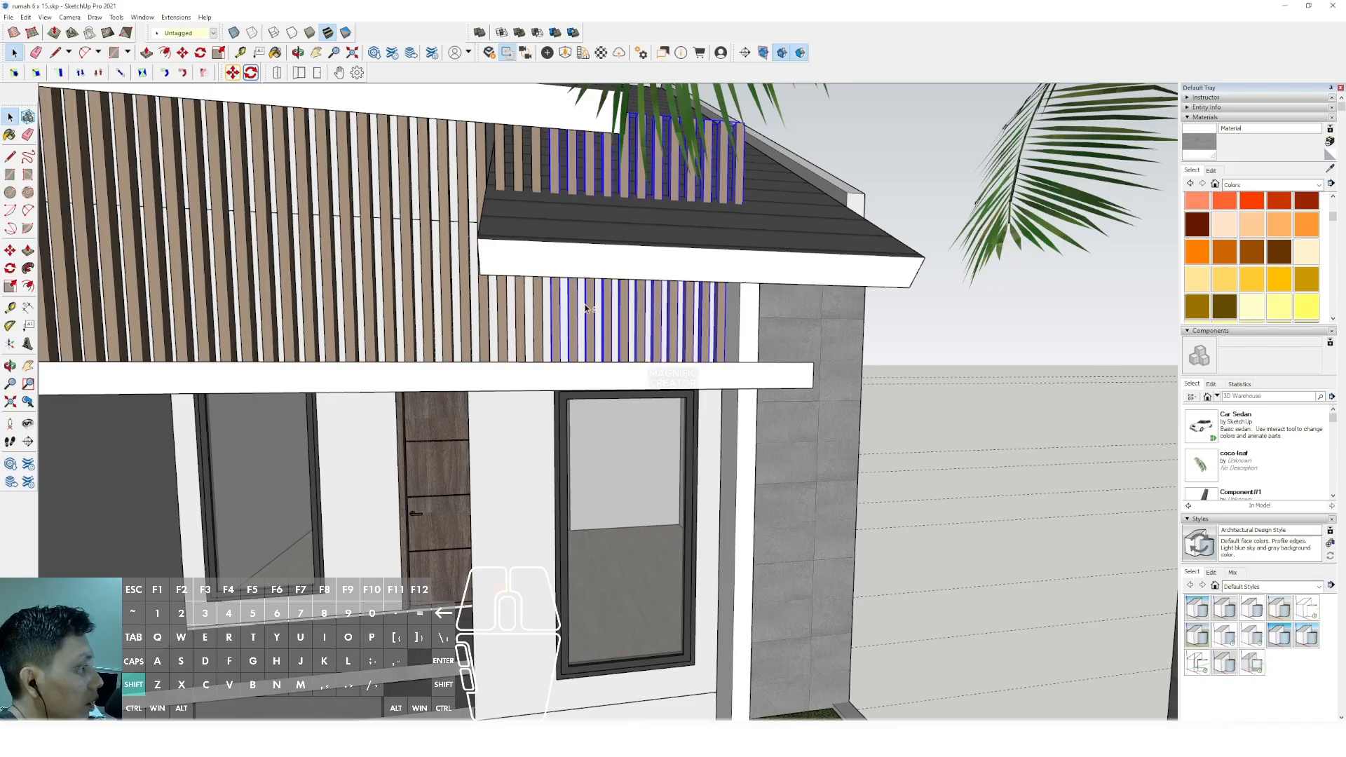
Make the selected slats on the lower roof's side unique from the other slat components.
right_click(536, 306)
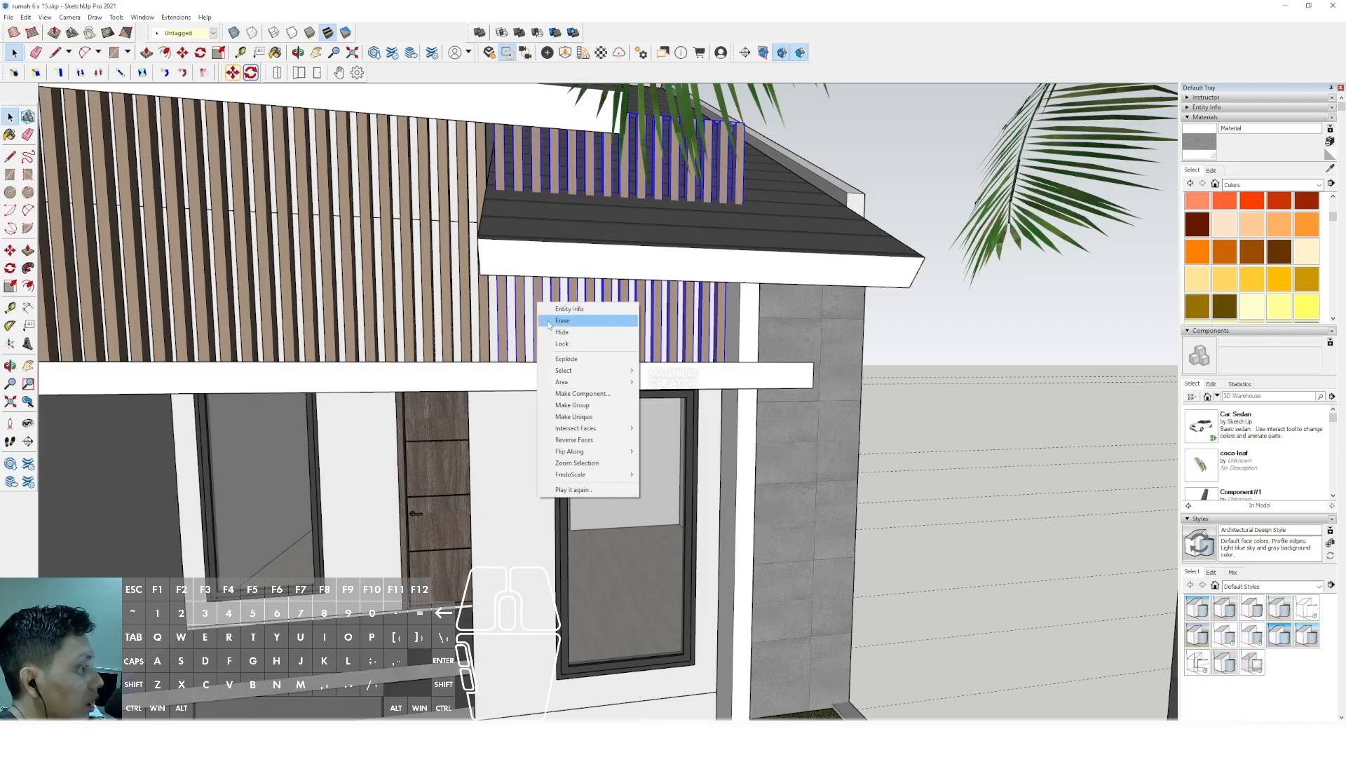
scroll(533, 304, up, 1)
right_click(538, 300)
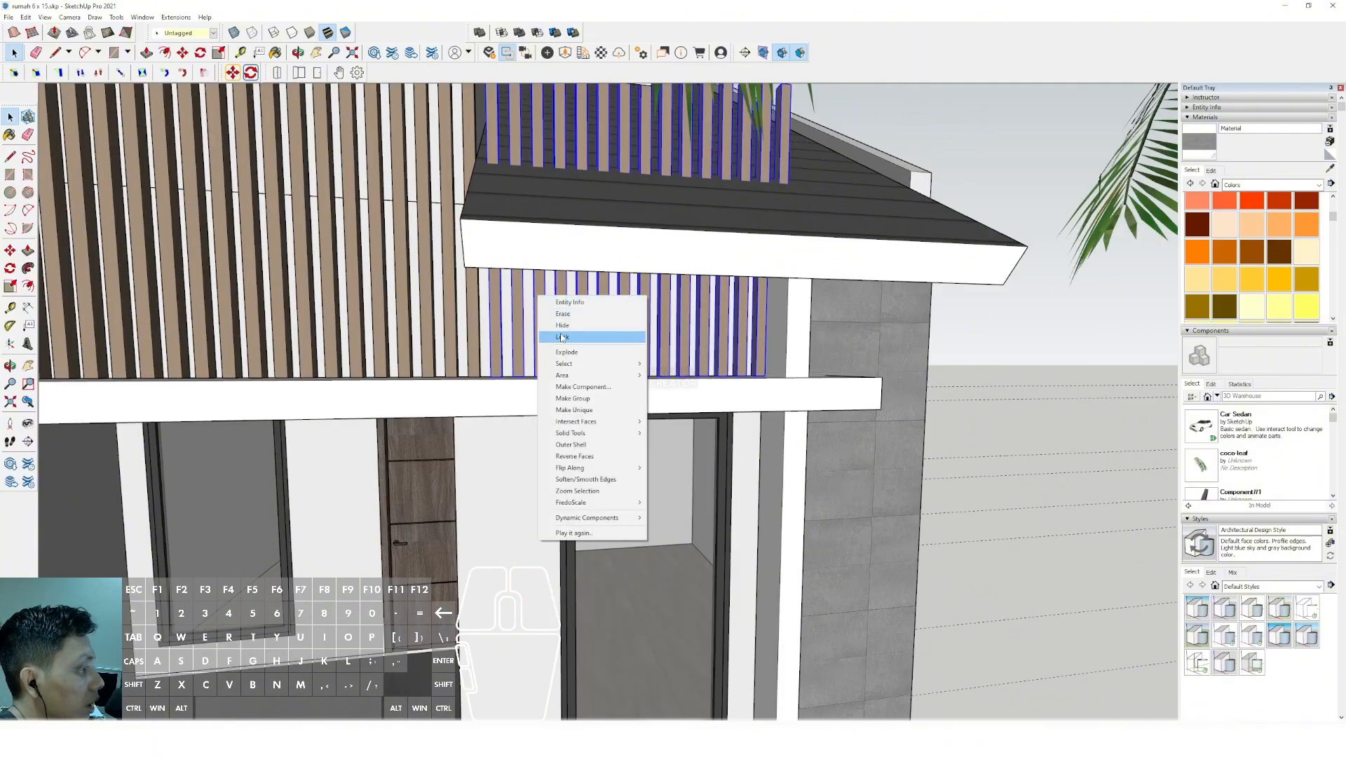
click(577, 410)
Edit the unique slat component and push its top face down until the slats no longer stick out above the lower roof.
scroll(631, 325, down, 2)
middle_drag(630, 324, 713, 287)
scroll(638, 263, up, 1)
middle_drag(637, 263, 629, 209)
scroll(629, 209, up, 1)
double_click(631, 204)
triple_click(630, 204)
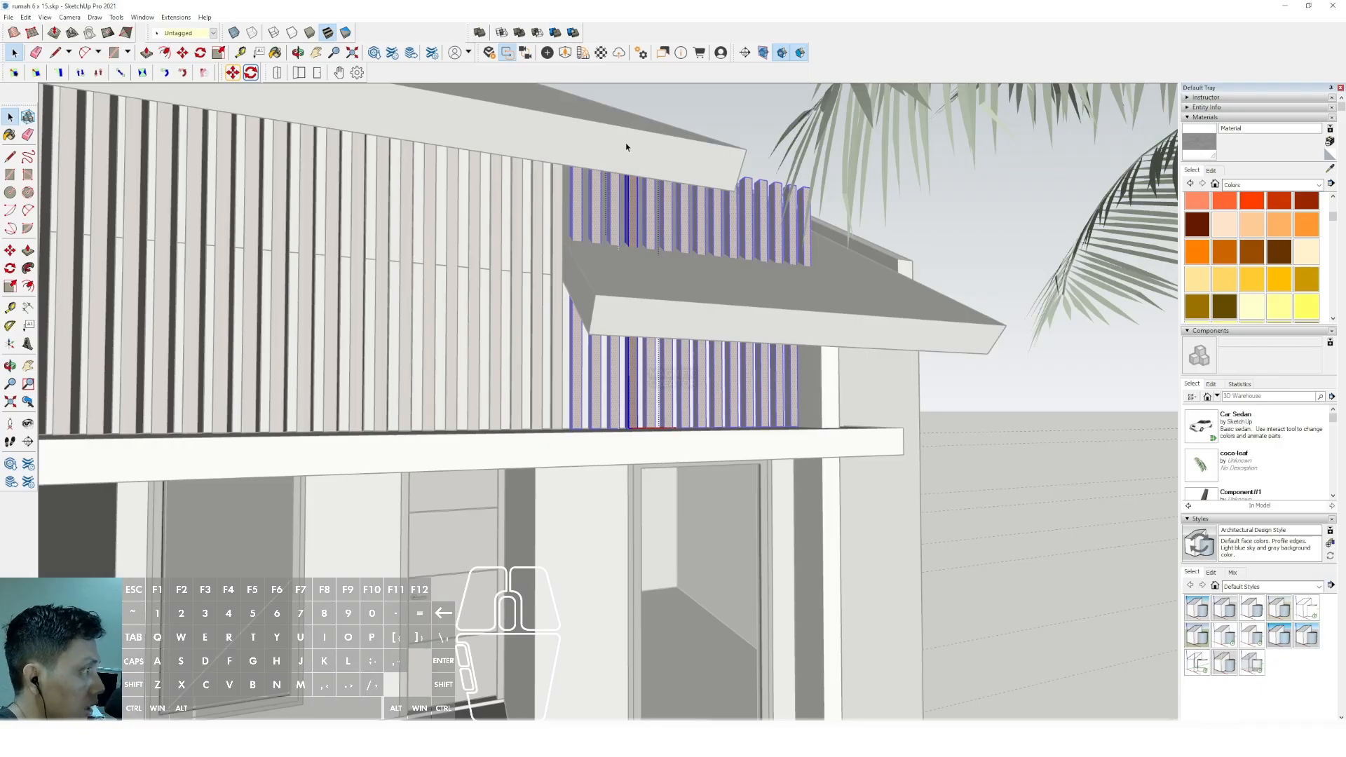
key(i)
drag(602, 134, 687, 200)
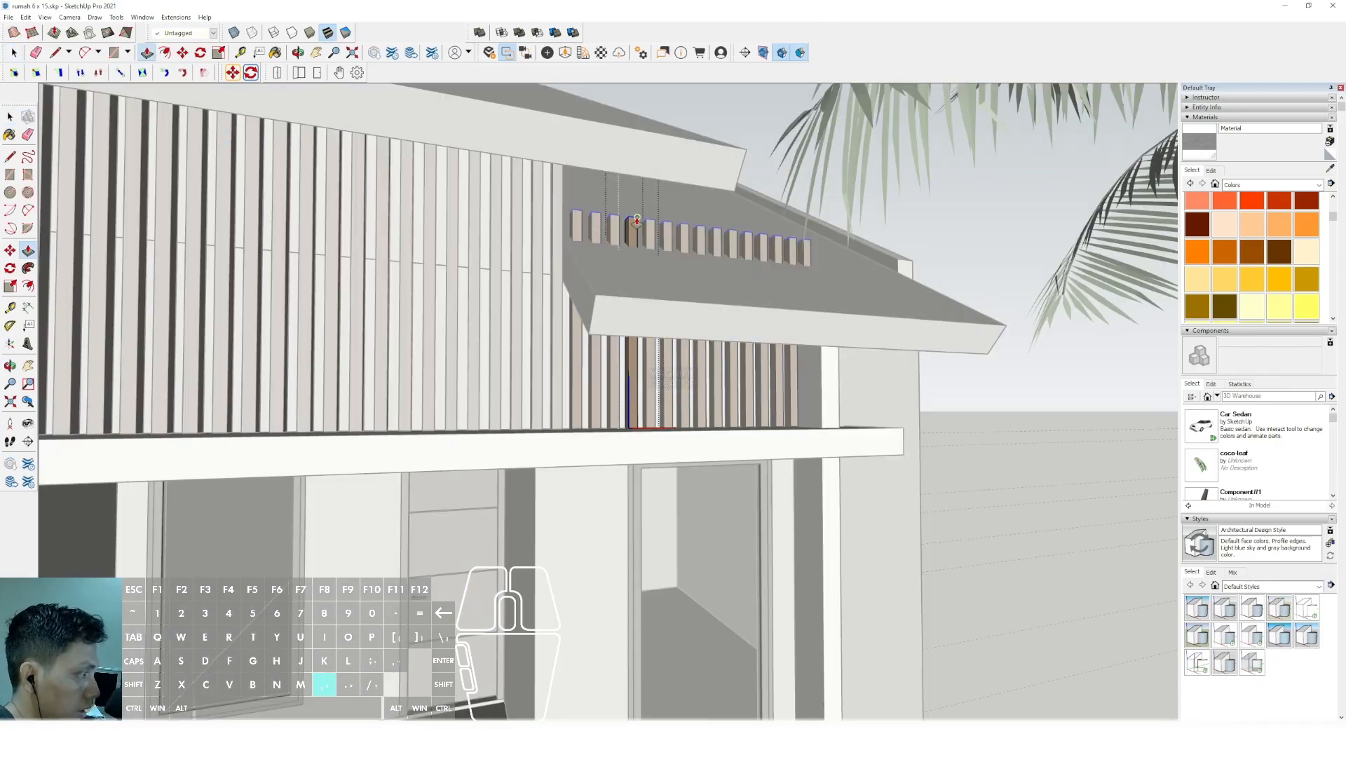
key(i)
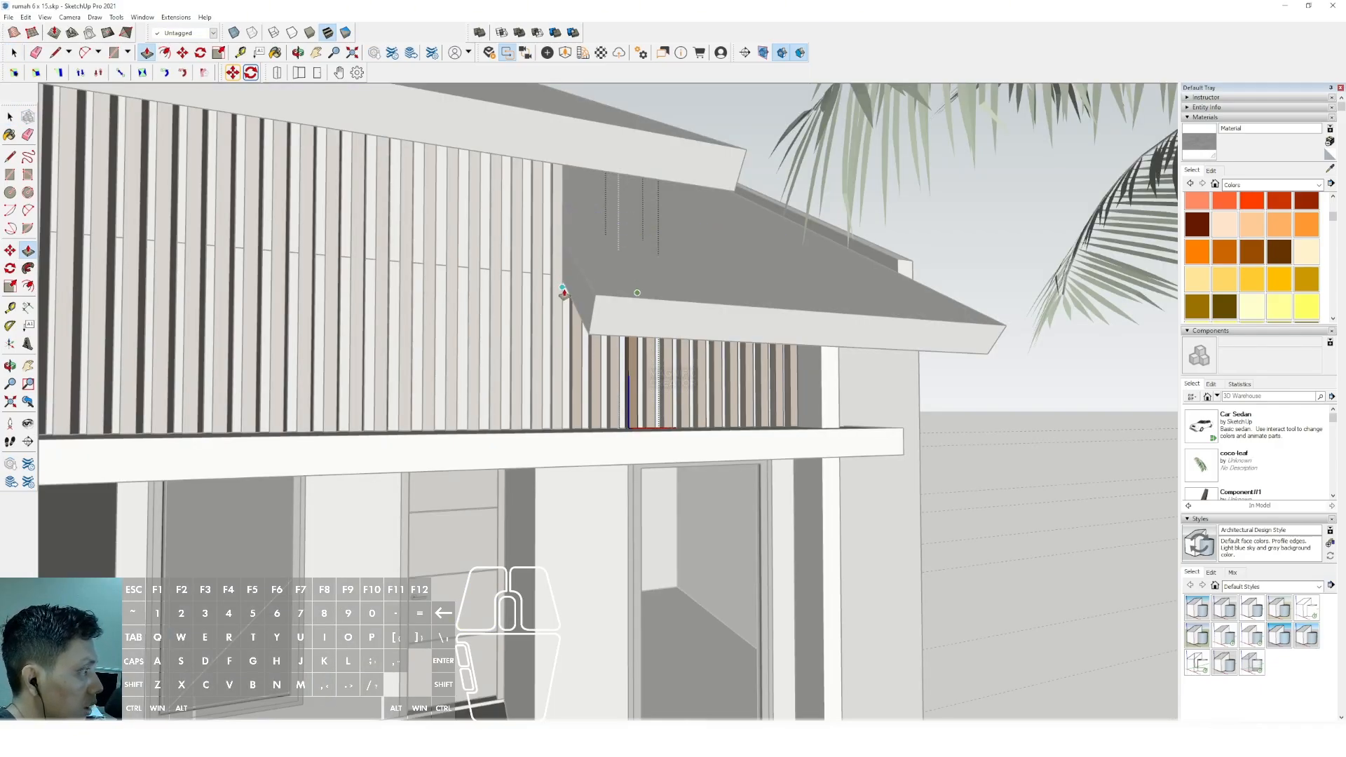
key(space)
scroll(562, 286, down, 2)
scroll(772, 375, down, 1)
click(902, 382)
Examine the slatted facade and tiled side wall from the front and from a distance.
scroll(901, 381, down, 3)
shift+middle_drag(764, 361, 646, 348)
middle_drag(682, 287, 632, 242)
scroll(576, 258, up, 3)
scroll(582, 252, up, 2)
scroll(561, 298, down, 2)
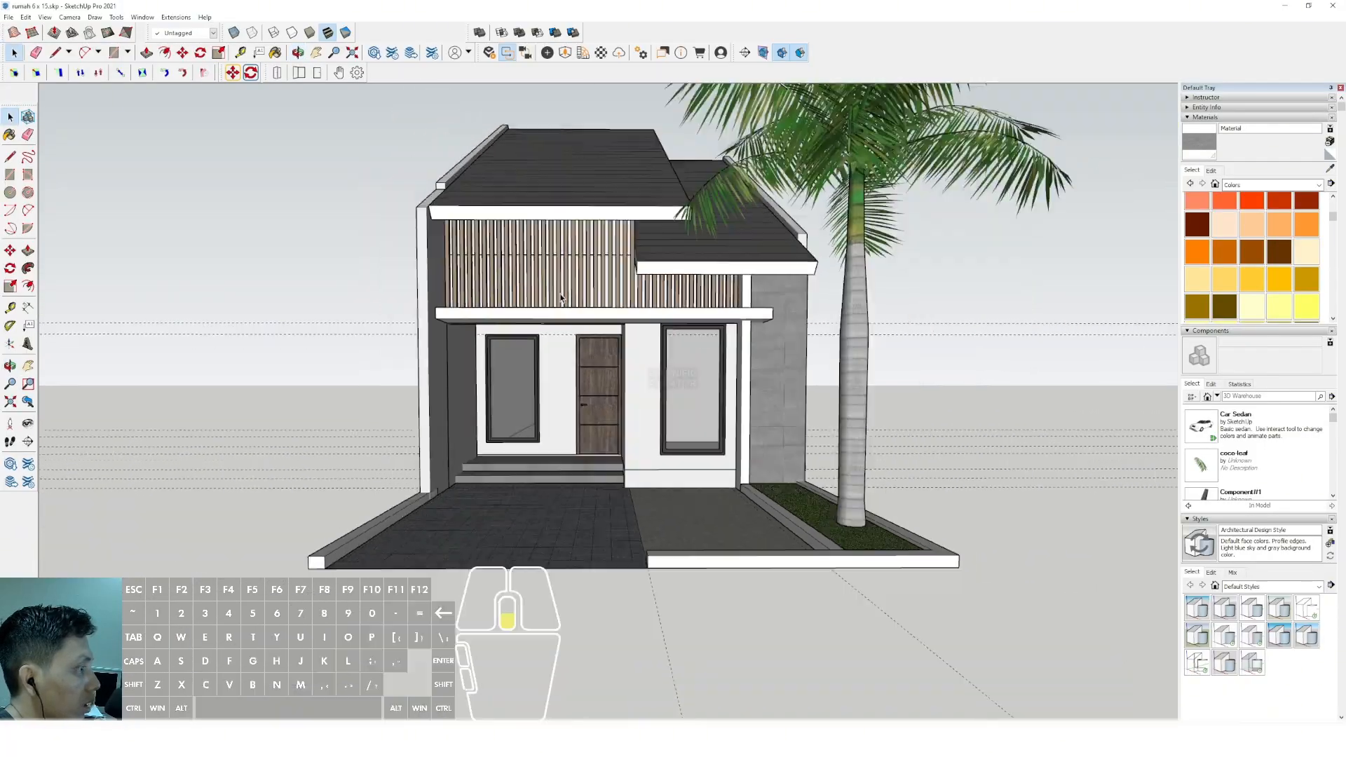
scroll(561, 298, down, 2)
middle_drag(561, 298, 684, 373)
scroll(730, 354, down, 4)
scroll(730, 355, up, 1)
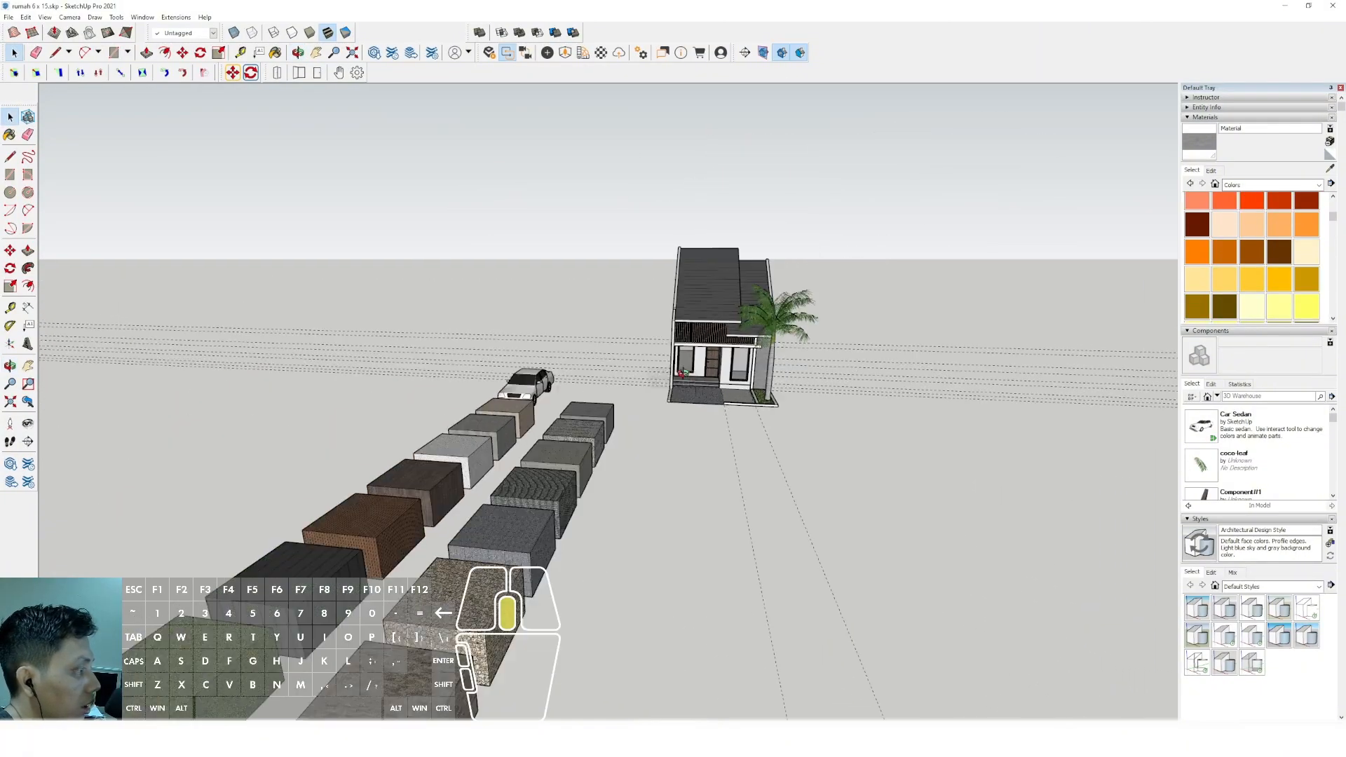
scroll(708, 379, up, 5)
scroll(734, 409, up, 4)
shift+middle_drag(734, 409, 593, 429)
scroll(589, 407, up, 2)
middle_drag(593, 429, 638, 419)
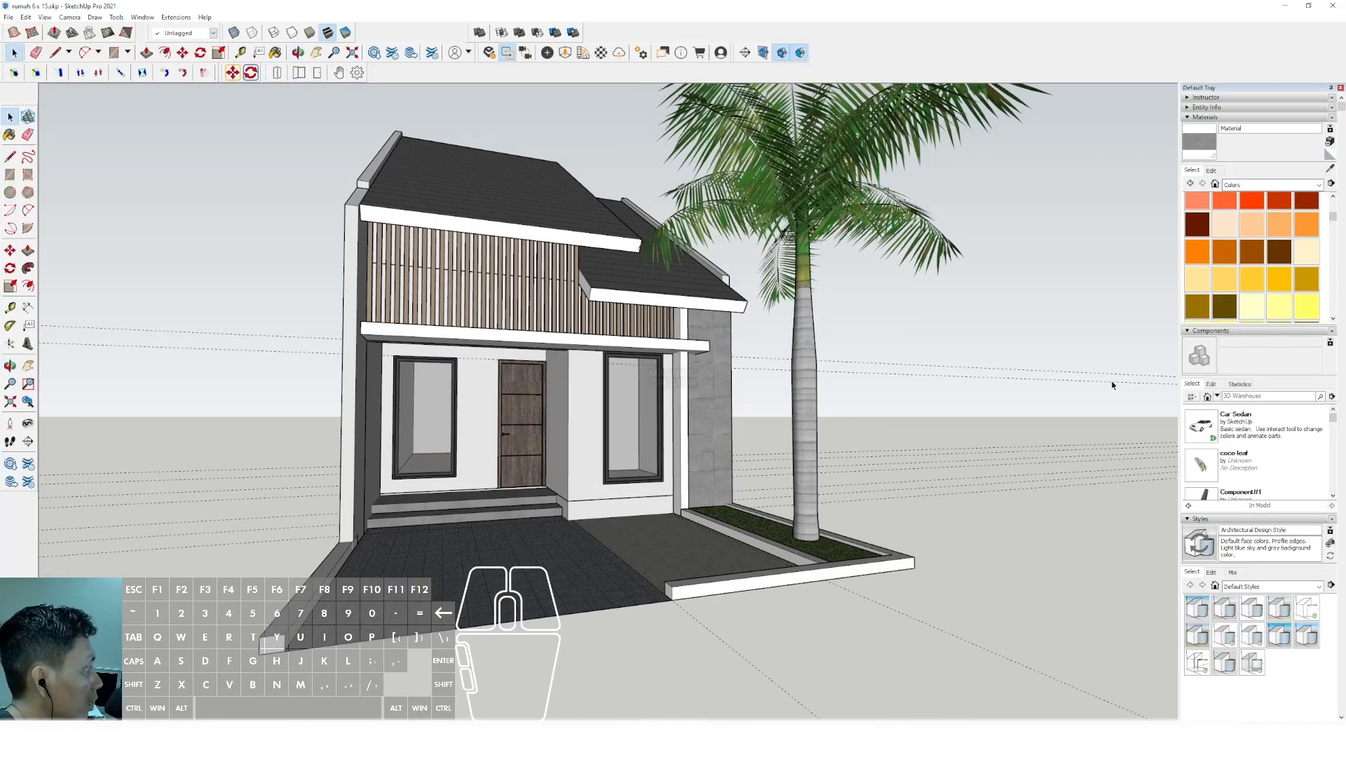
Apply the Urban Planning Style and clear the axes and guide lines from the scene.
click(1280, 637)
click(1307, 638)
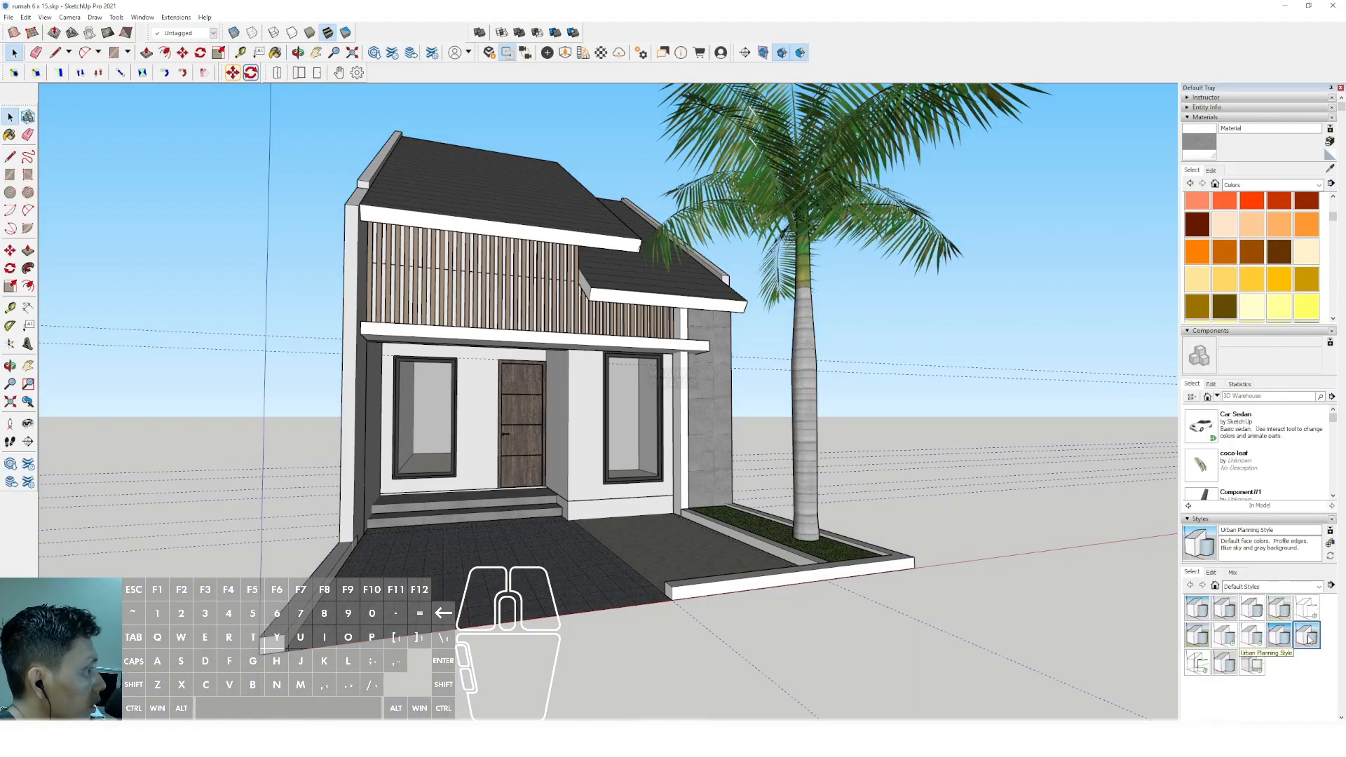
scroll(689, 425, down, 2)
shift+middle_drag(686, 421, 532, 378)
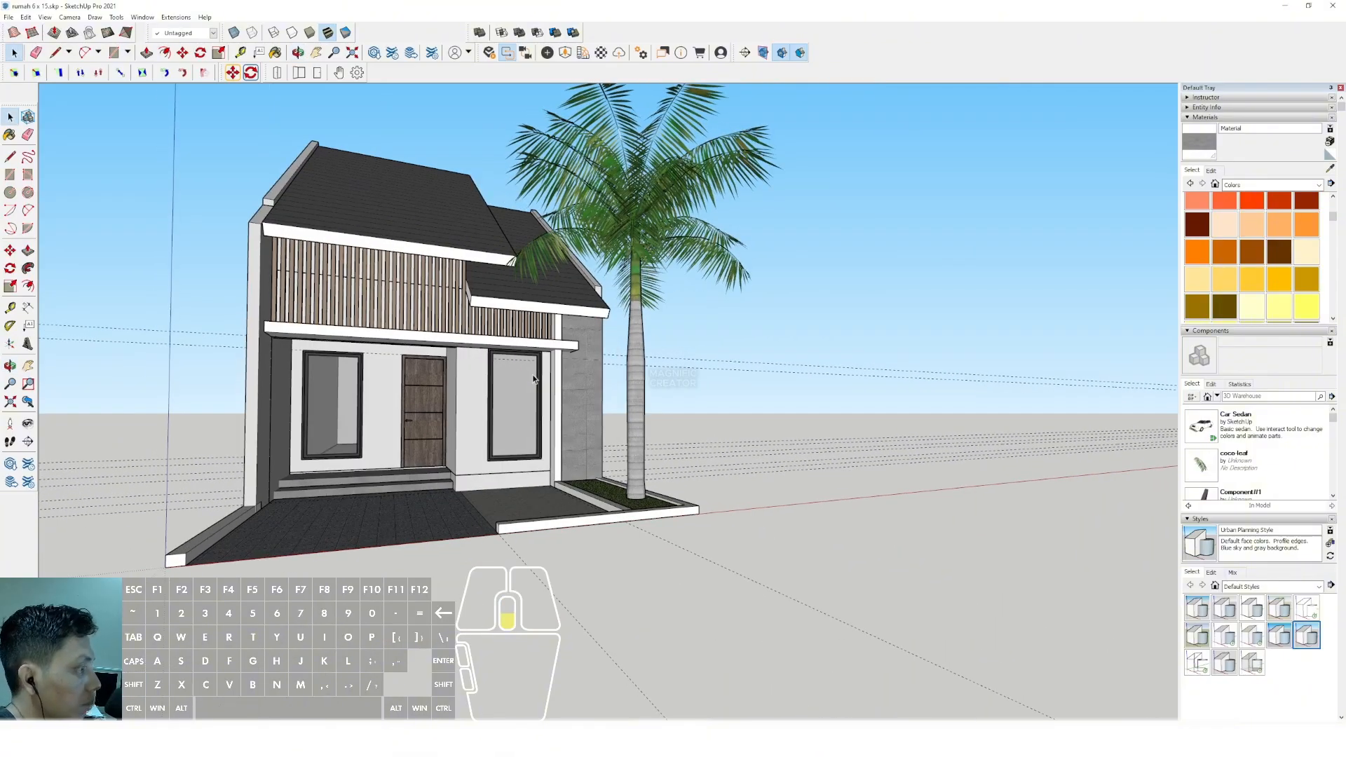
scroll(533, 378, down, 2)
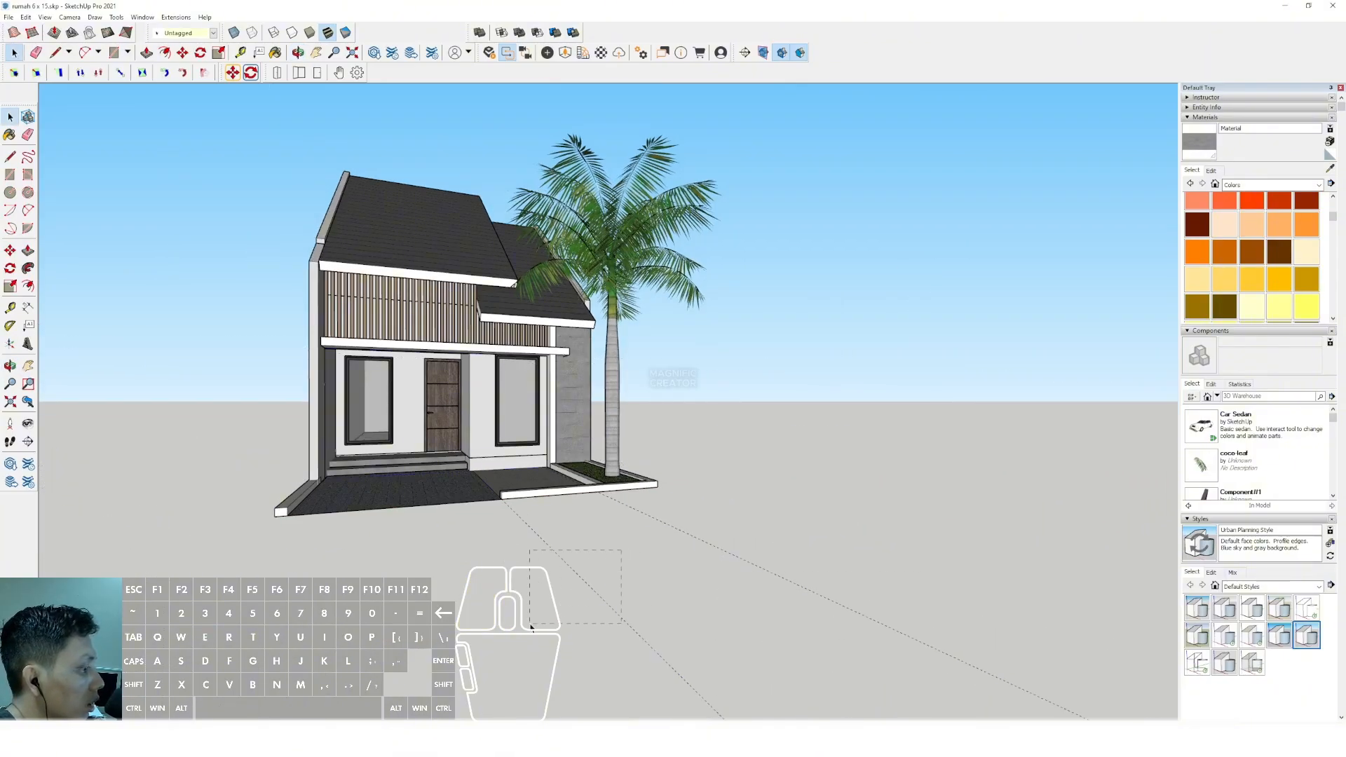
scroll(457, 406, up, 2)
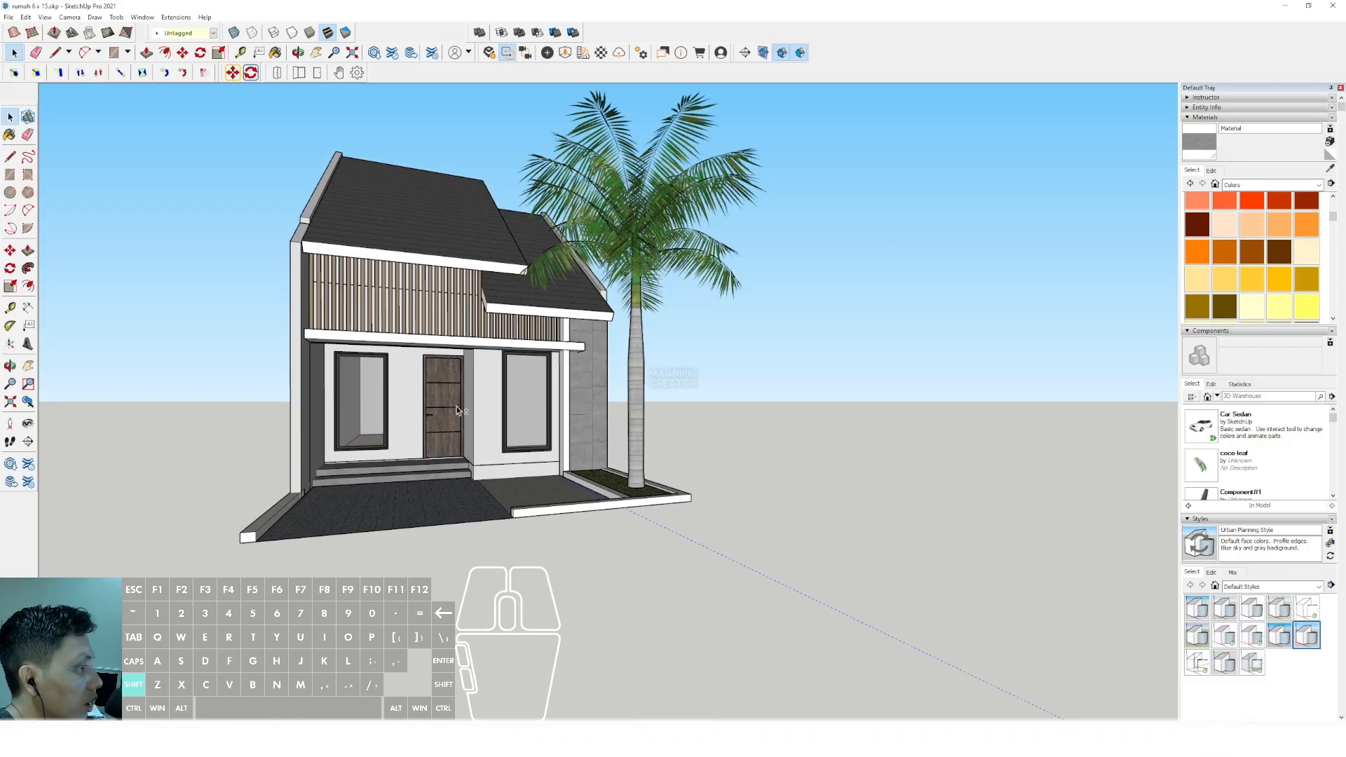
key(Delete)
Scale the palm tree down uniformly so that it suits the height of the house.
middle_drag(461, 405, 419, 400)
click(589, 233)
middle_drag(590, 234, 577, 304)
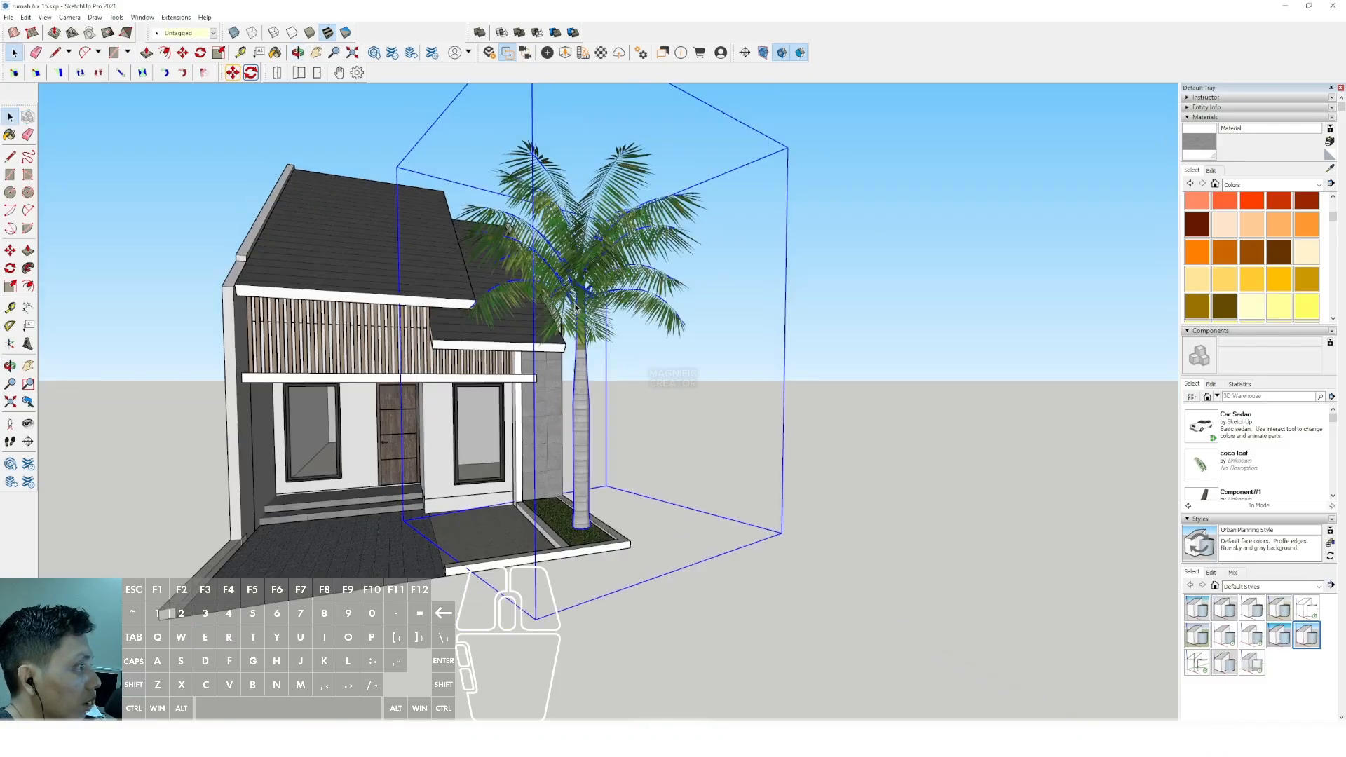
key(s)
drag(756, 183, 635, 356)
key(space)
Move the palm tree by its trunk base from the paving back onto the grass bed.
scroll(506, 545, up, 4)
scroll(506, 545, up, 3)
key(m)
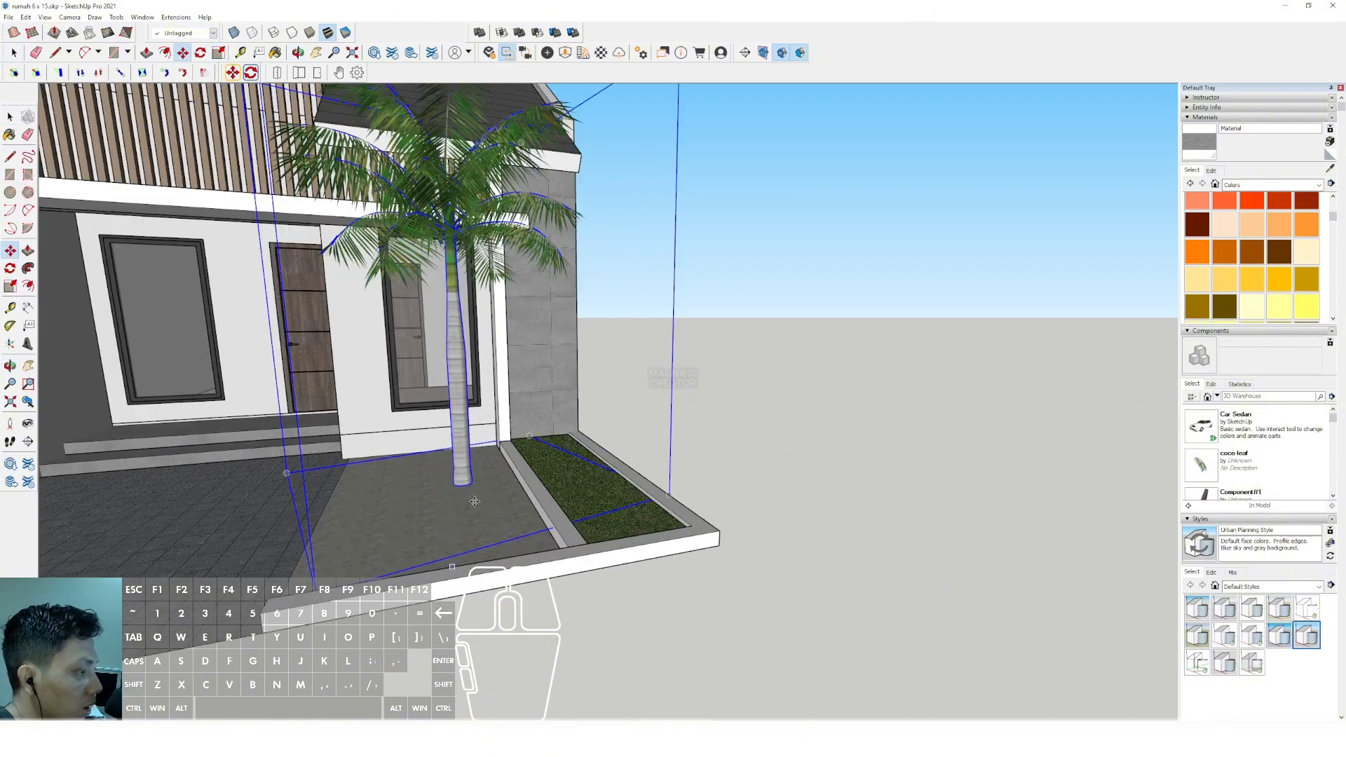
click(469, 484)
scroll(605, 498, up, 1)
click(627, 505)
key(space)
scroll(627, 491, down, 1)
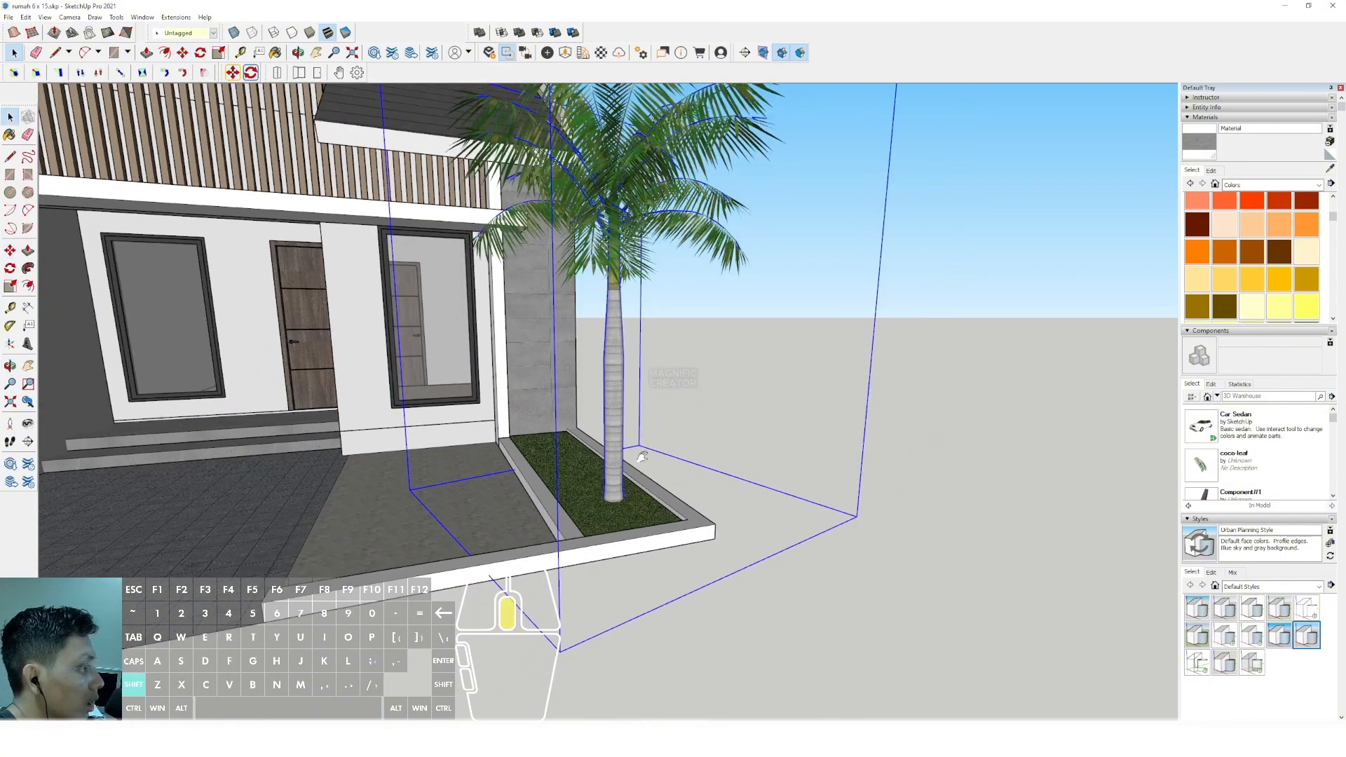
Deselect the palm tree and turn on shadows for the whole house scene.
scroll(654, 423, down, 2)
shift+middle_drag(637, 456, 670, 403)
scroll(653, 423, down, 2)
click(910, 358)
mouse_move(484, 326)
middle_down()
mouse_move(530, 315)
mouse_move(429, 308)
mouse_move(529, 308)
mouse_move(333, 329)
mouse_move(449, 303)
mouse_move(435, 367)
mouse_move(471, 331)
middle_up()
scroll(530, 312, up, 2)
scroll(522, 306, down, 3)
scroll(449, 308, up, 3)
scroll(435, 367, down, 2)
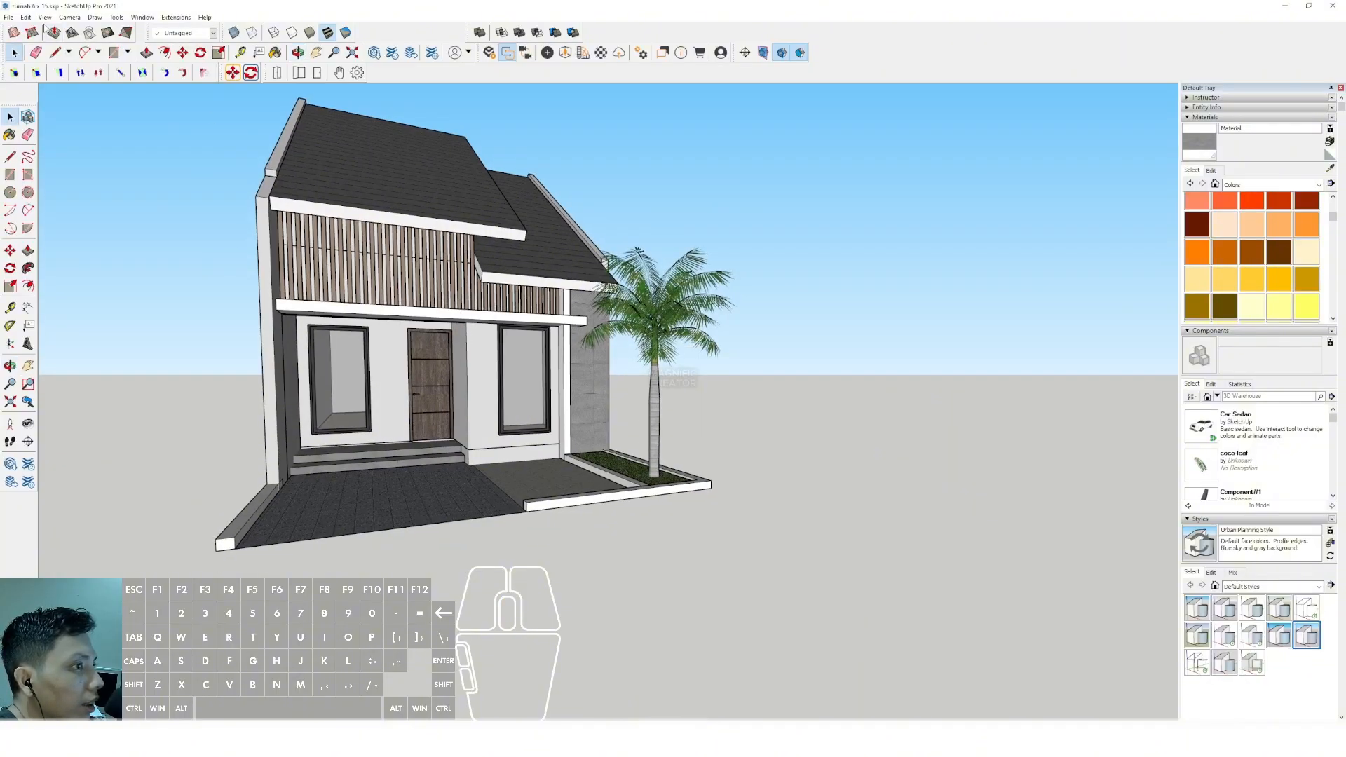
click(44, 16)
click(66, 141)
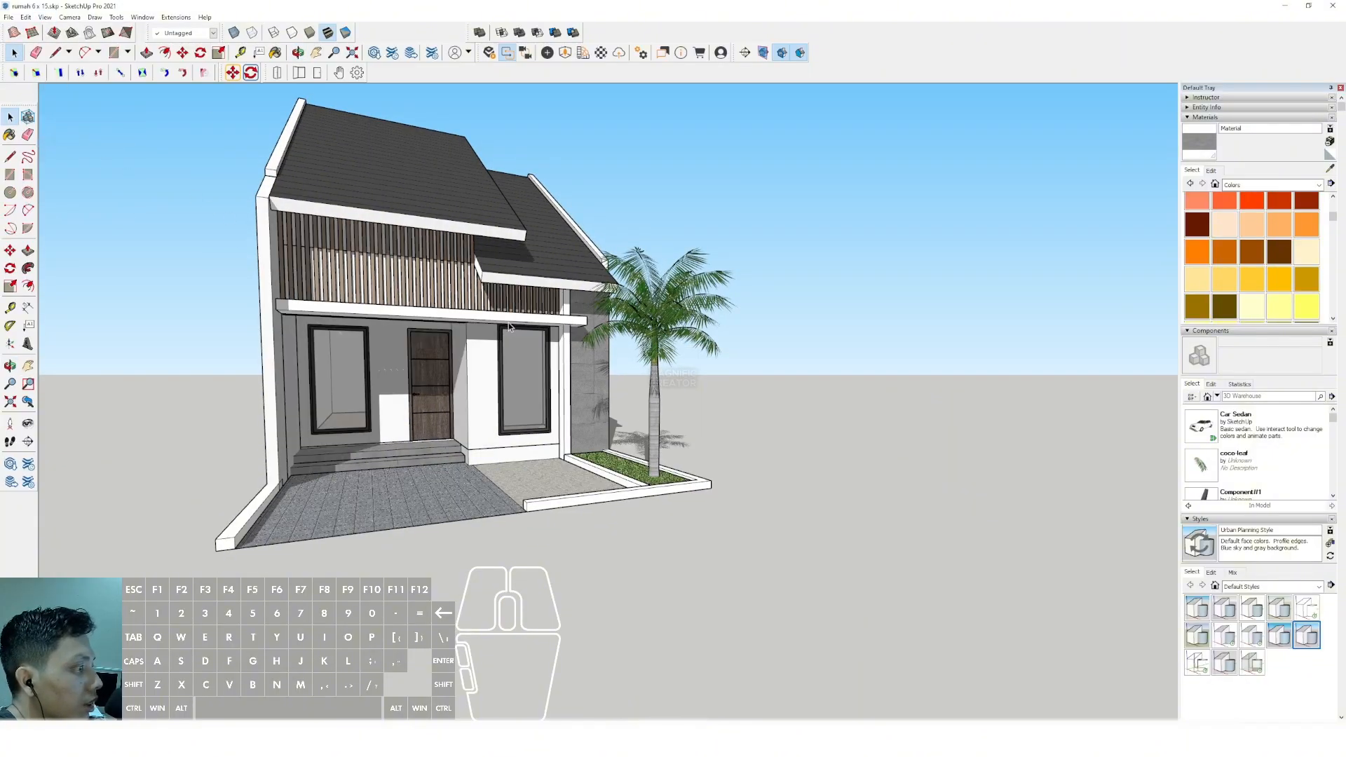
Set the shadow time to about 09:20 in the morning so the palm tree casts its shadow on the front facade.
scroll(509, 327, down, 1)
scroll(648, 327, up, 4)
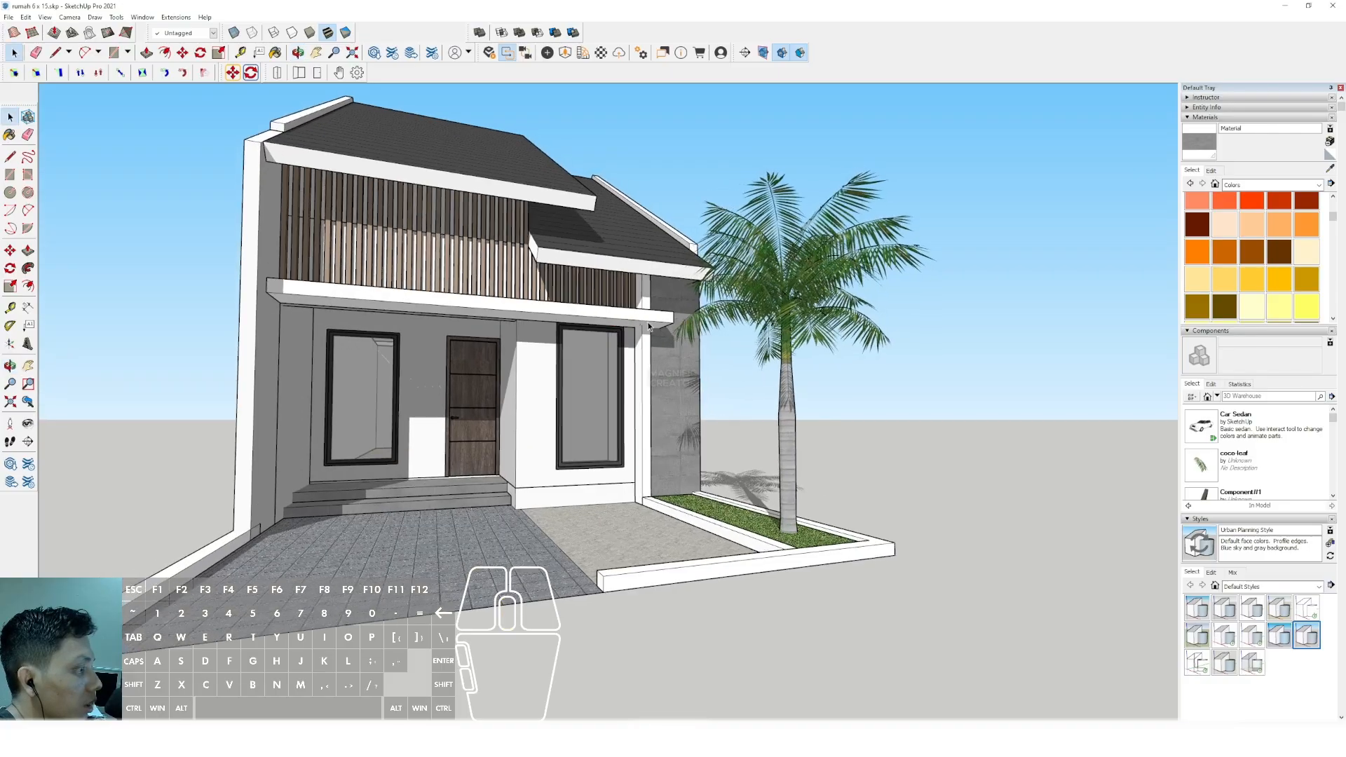
middle_drag(541, 348, 573, 369)
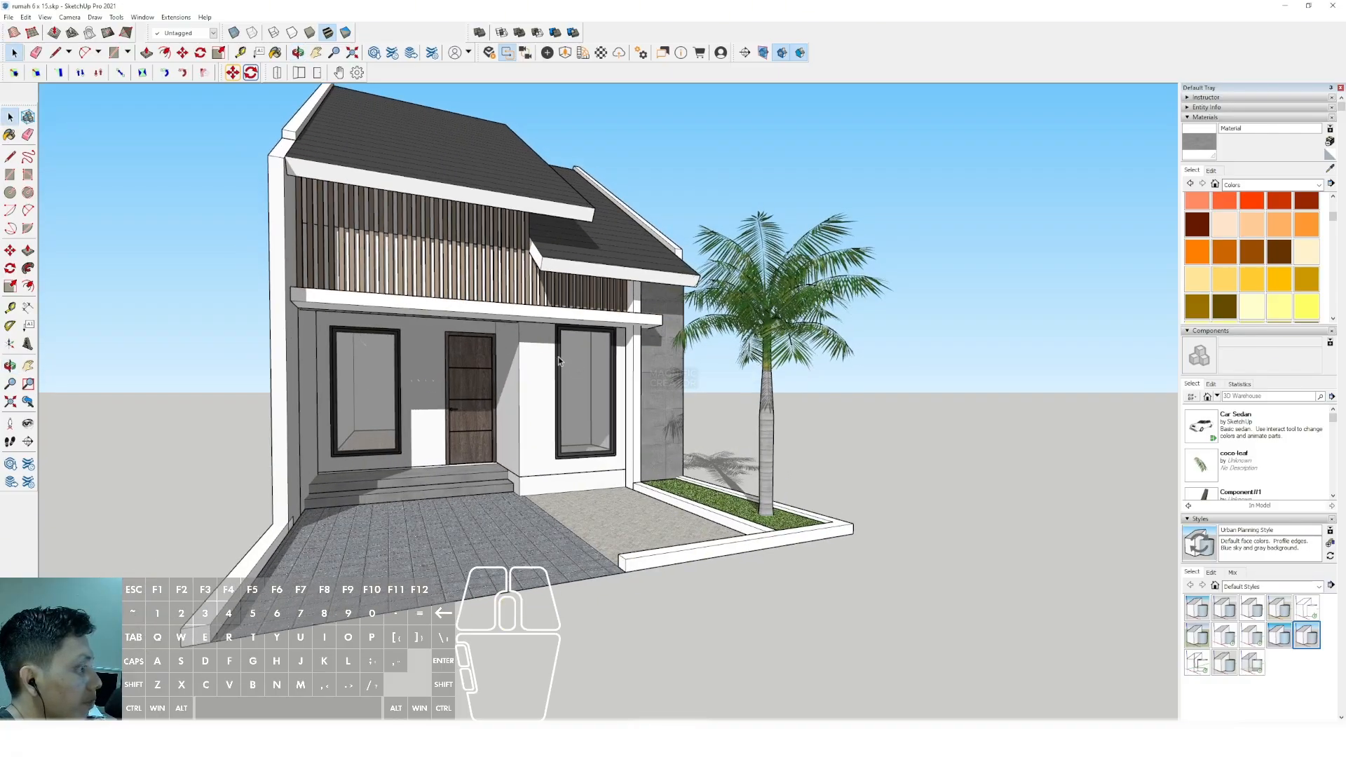
scroll(559, 361, down, 1)
scroll(1298, 694, down, 3)
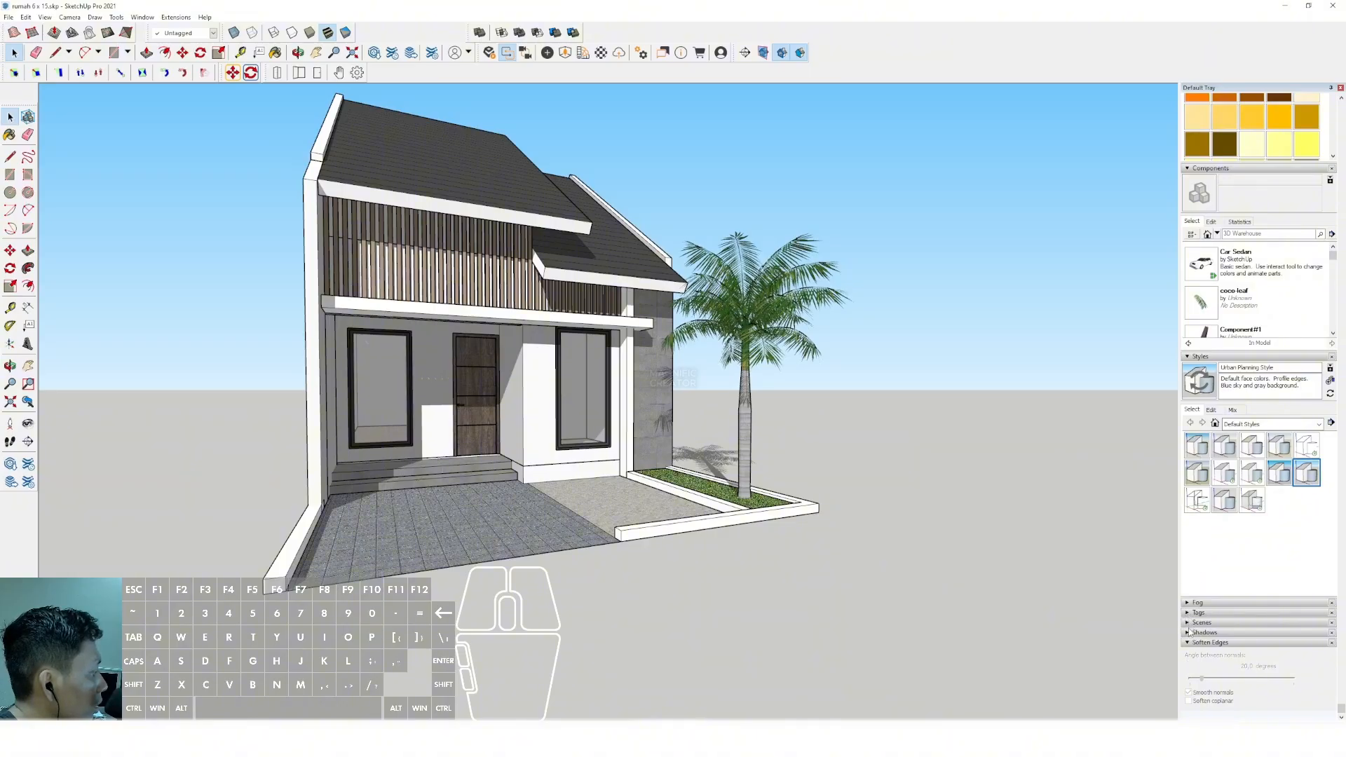
click(1190, 633)
drag(1240, 535, 1224, 536)
drag(1249, 532, 1249, 533)
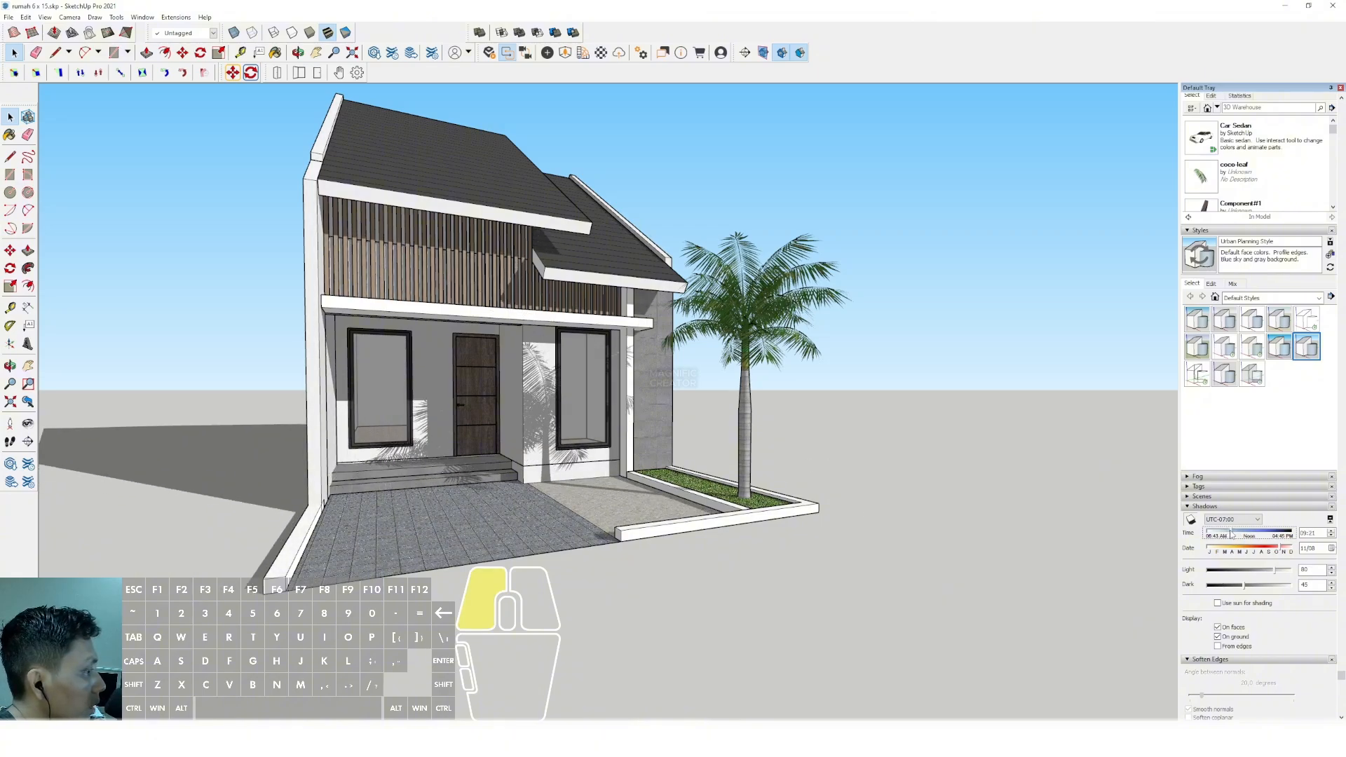
Examine the shadows on the facade, roof and front yard from above and from the front.
middle_drag(645, 398, 315, 312)
scroll(596, 372, up, 2)
middle_drag(609, 351, 514, 444)
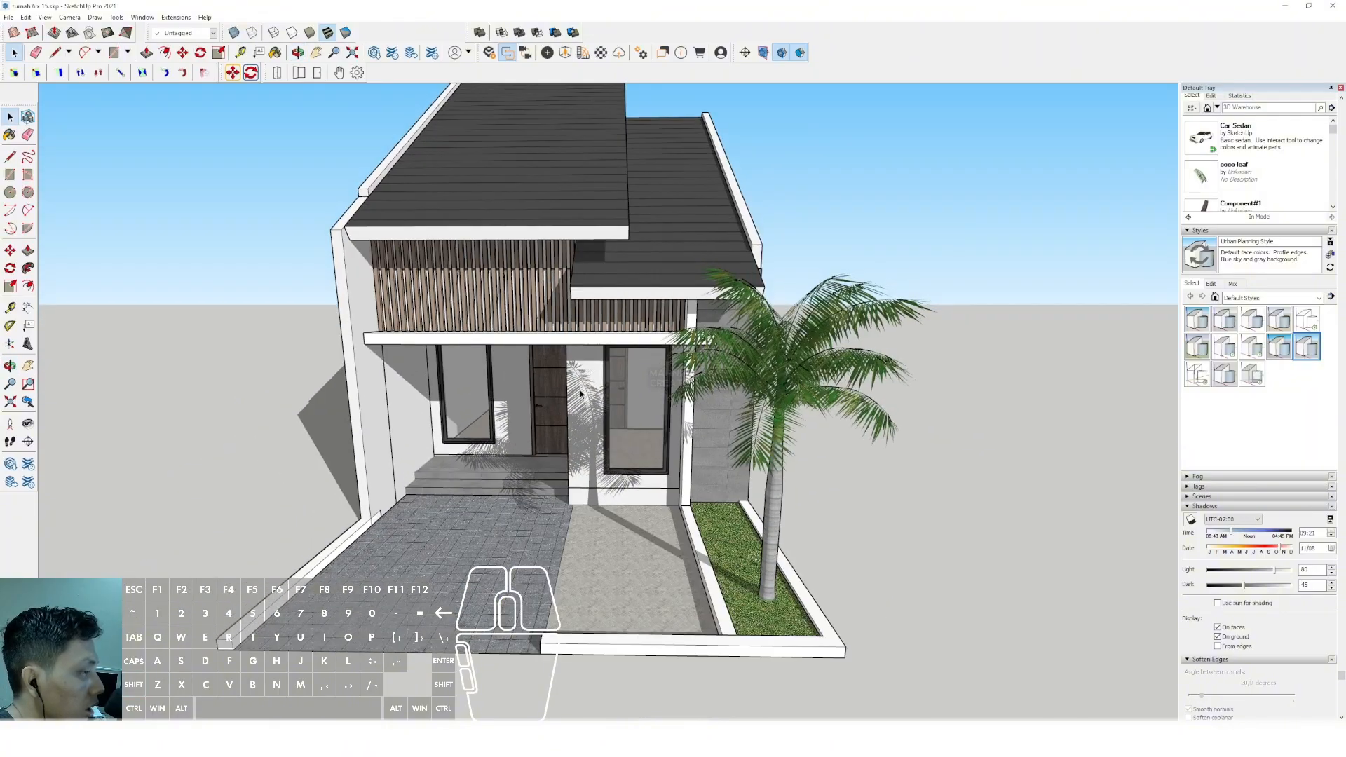
middle_drag(578, 399, 719, 295)
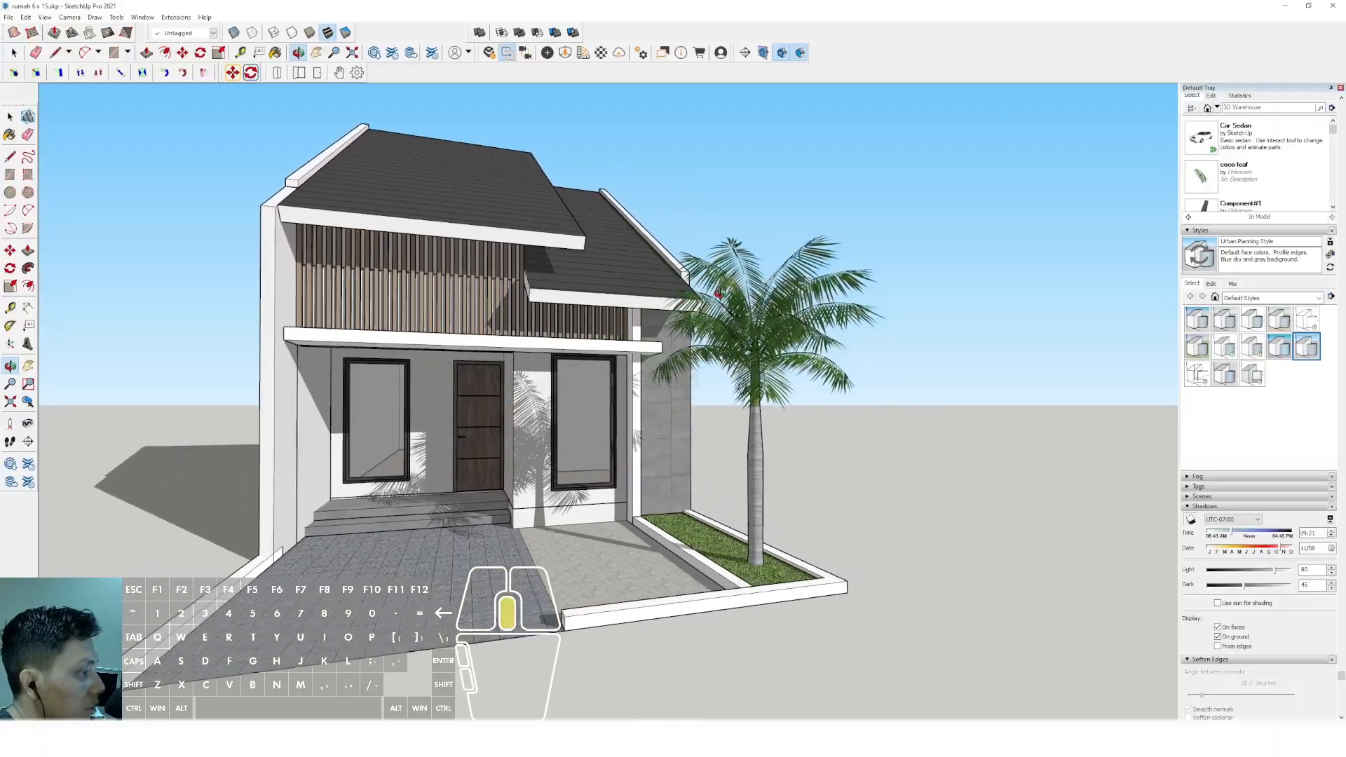
mouse_move(564, 408)
middle_down()
mouse_move(512, 396)
mouse_move(541, 402)
middle_up()
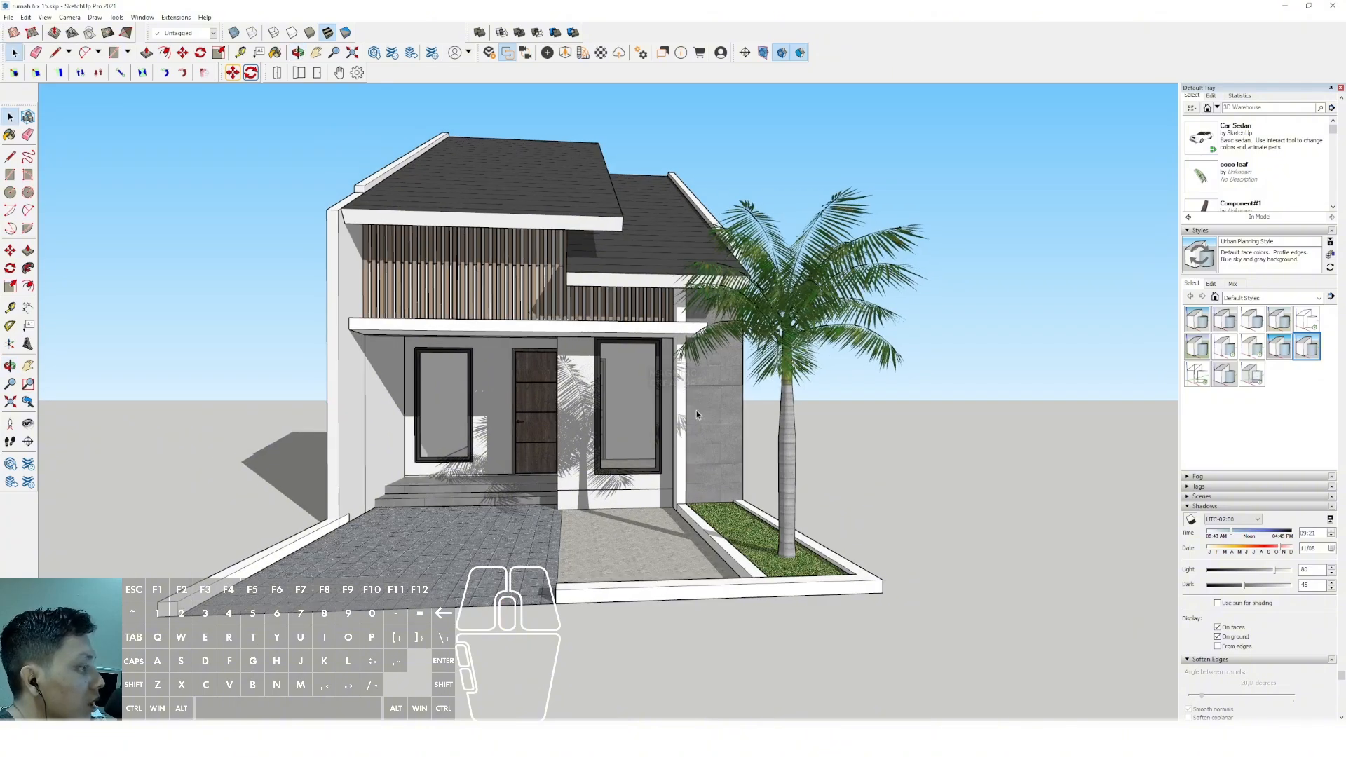